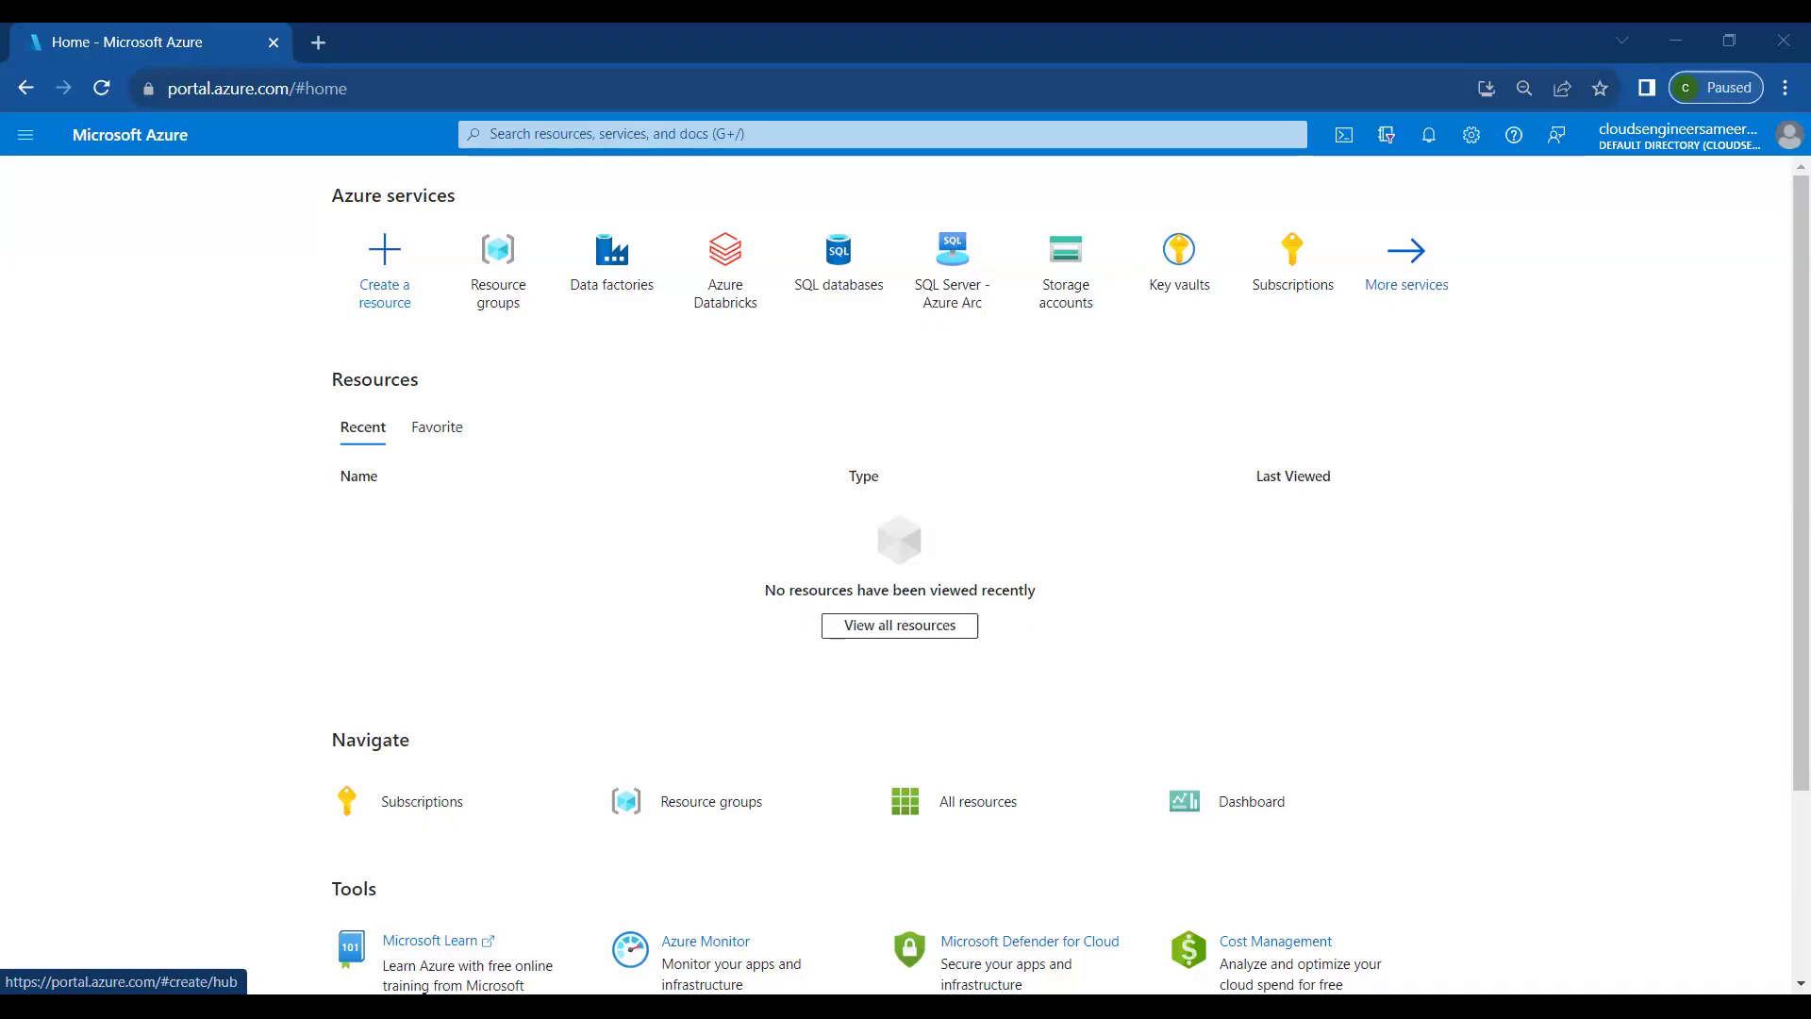
# Start creating a new SQL database and add a new resource group named IncrementalRG for it
pyautogui.moveTo(503, 247)
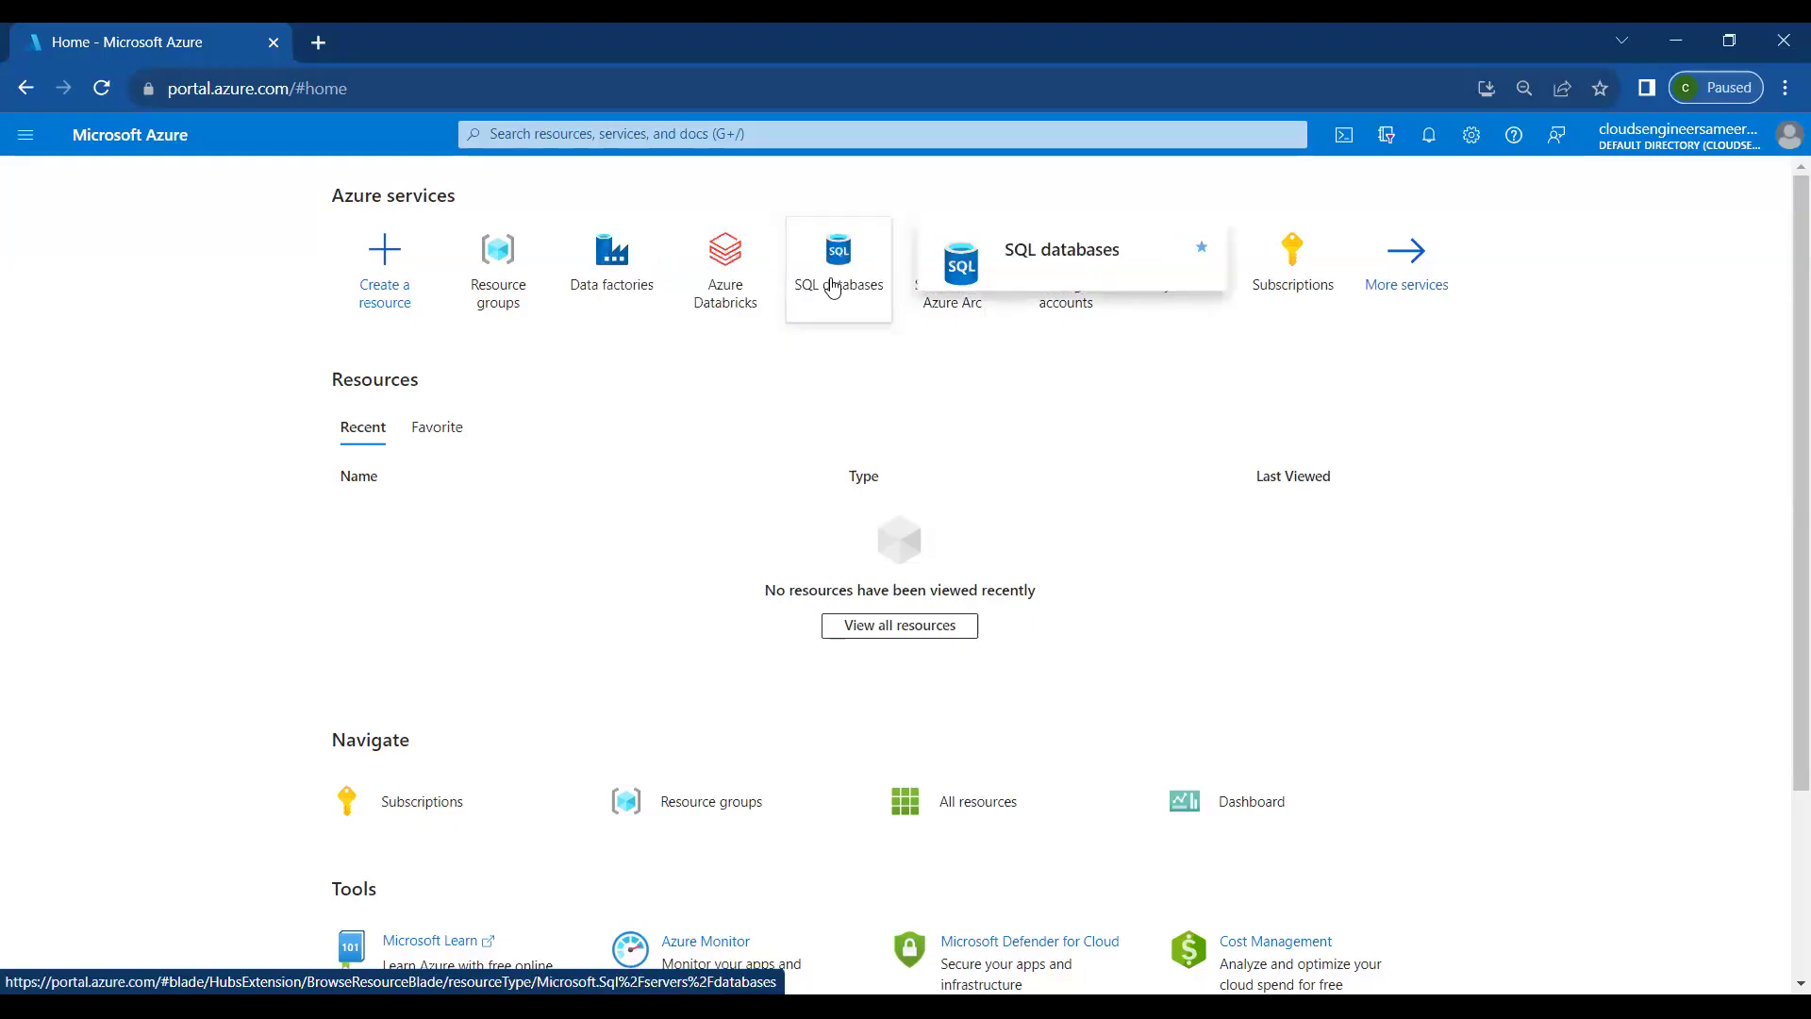
pyautogui.click(834, 287)
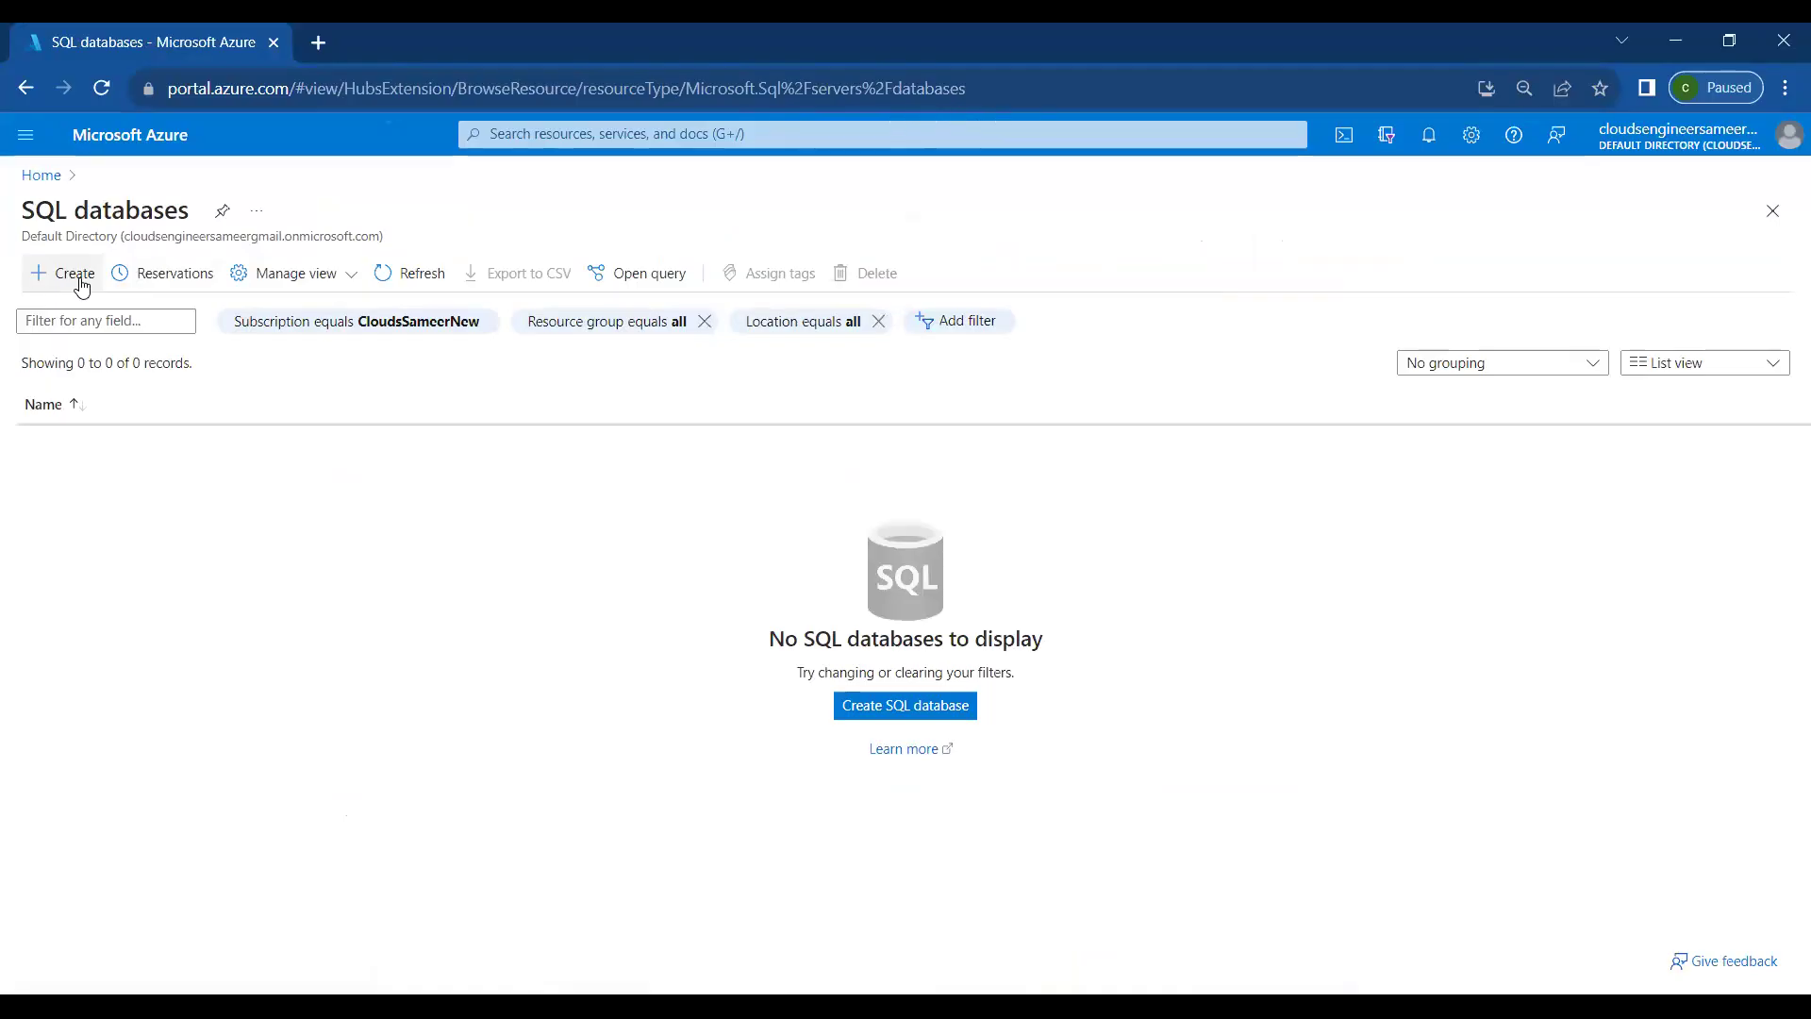
pyautogui.click(81, 280)
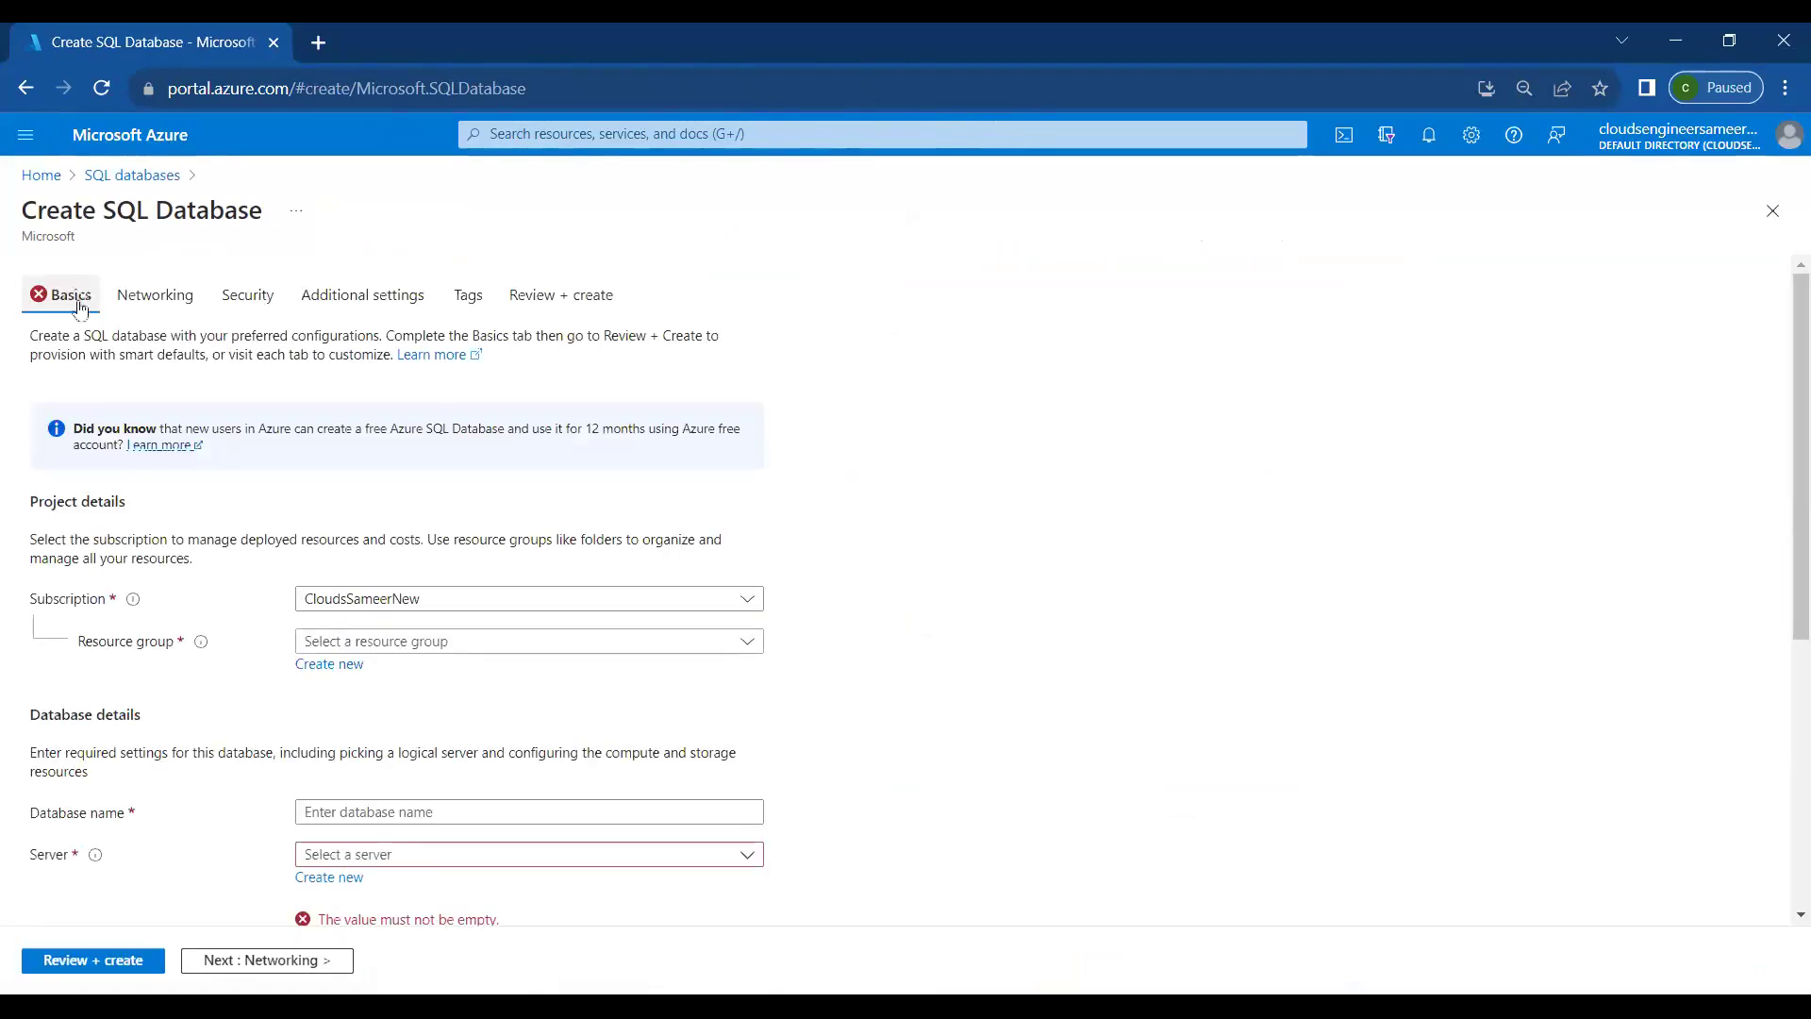
pyautogui.click(393, 644)
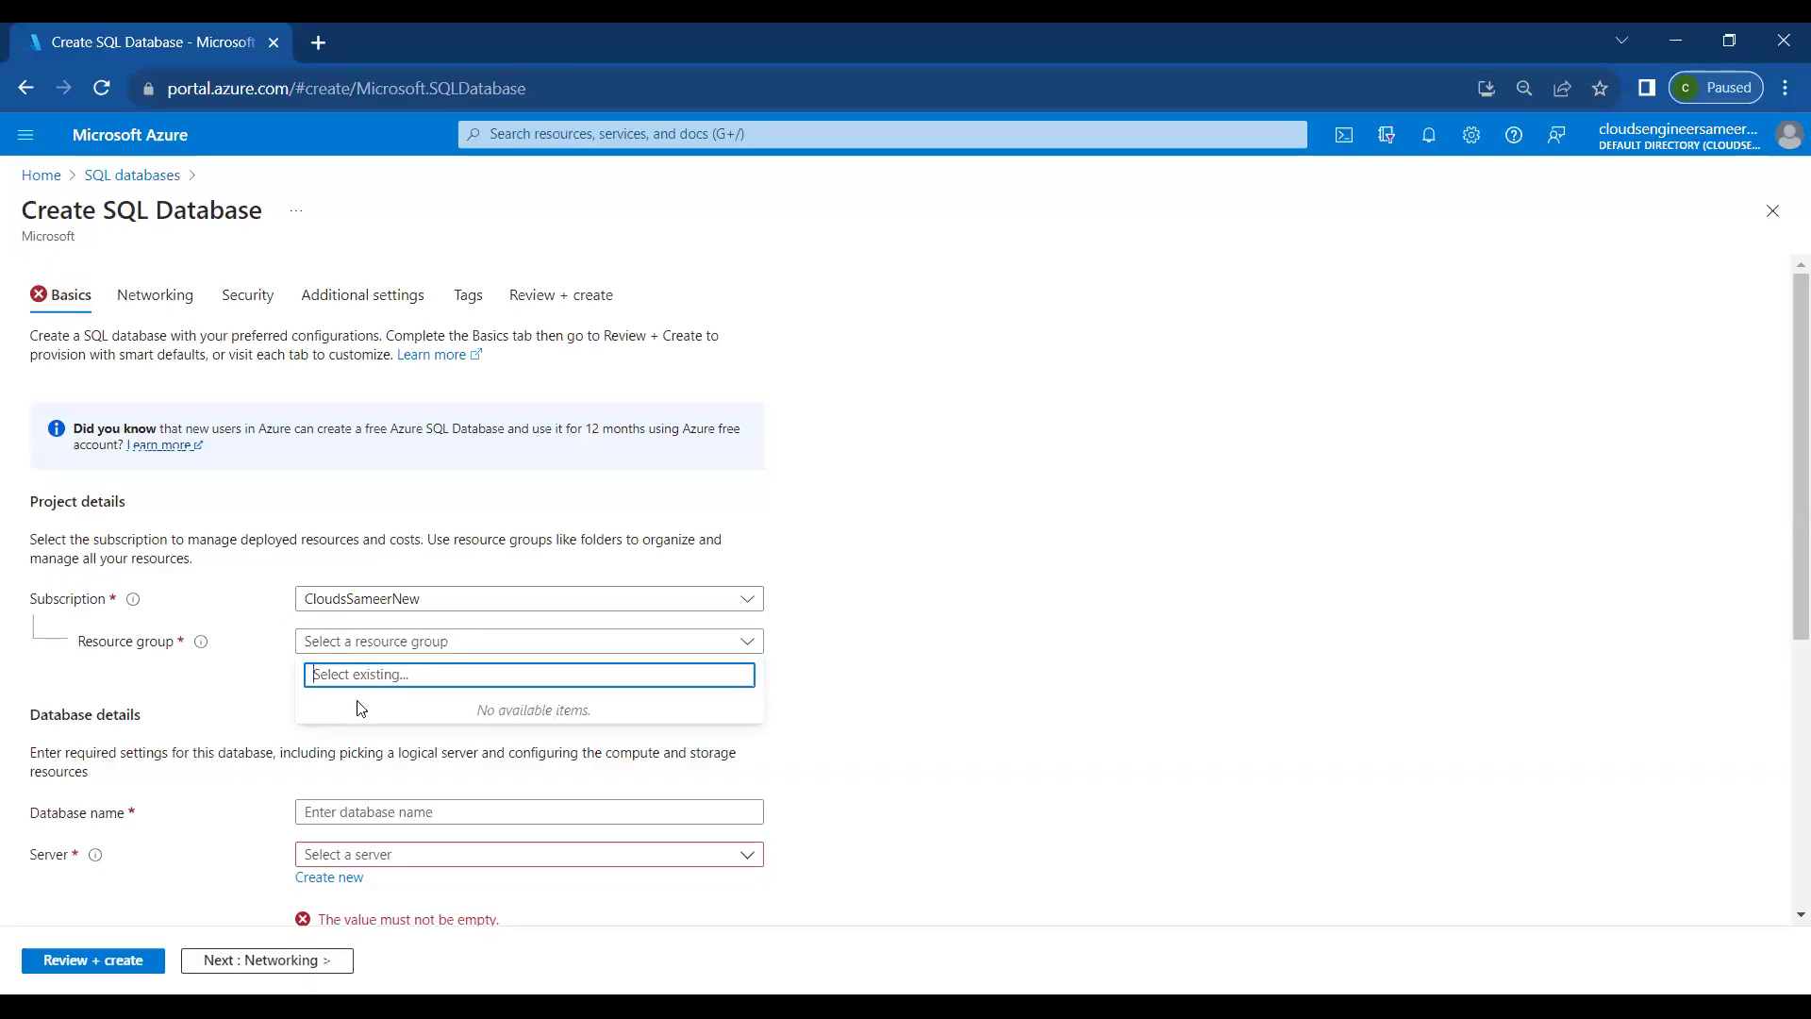
pyautogui.click(695, 525)
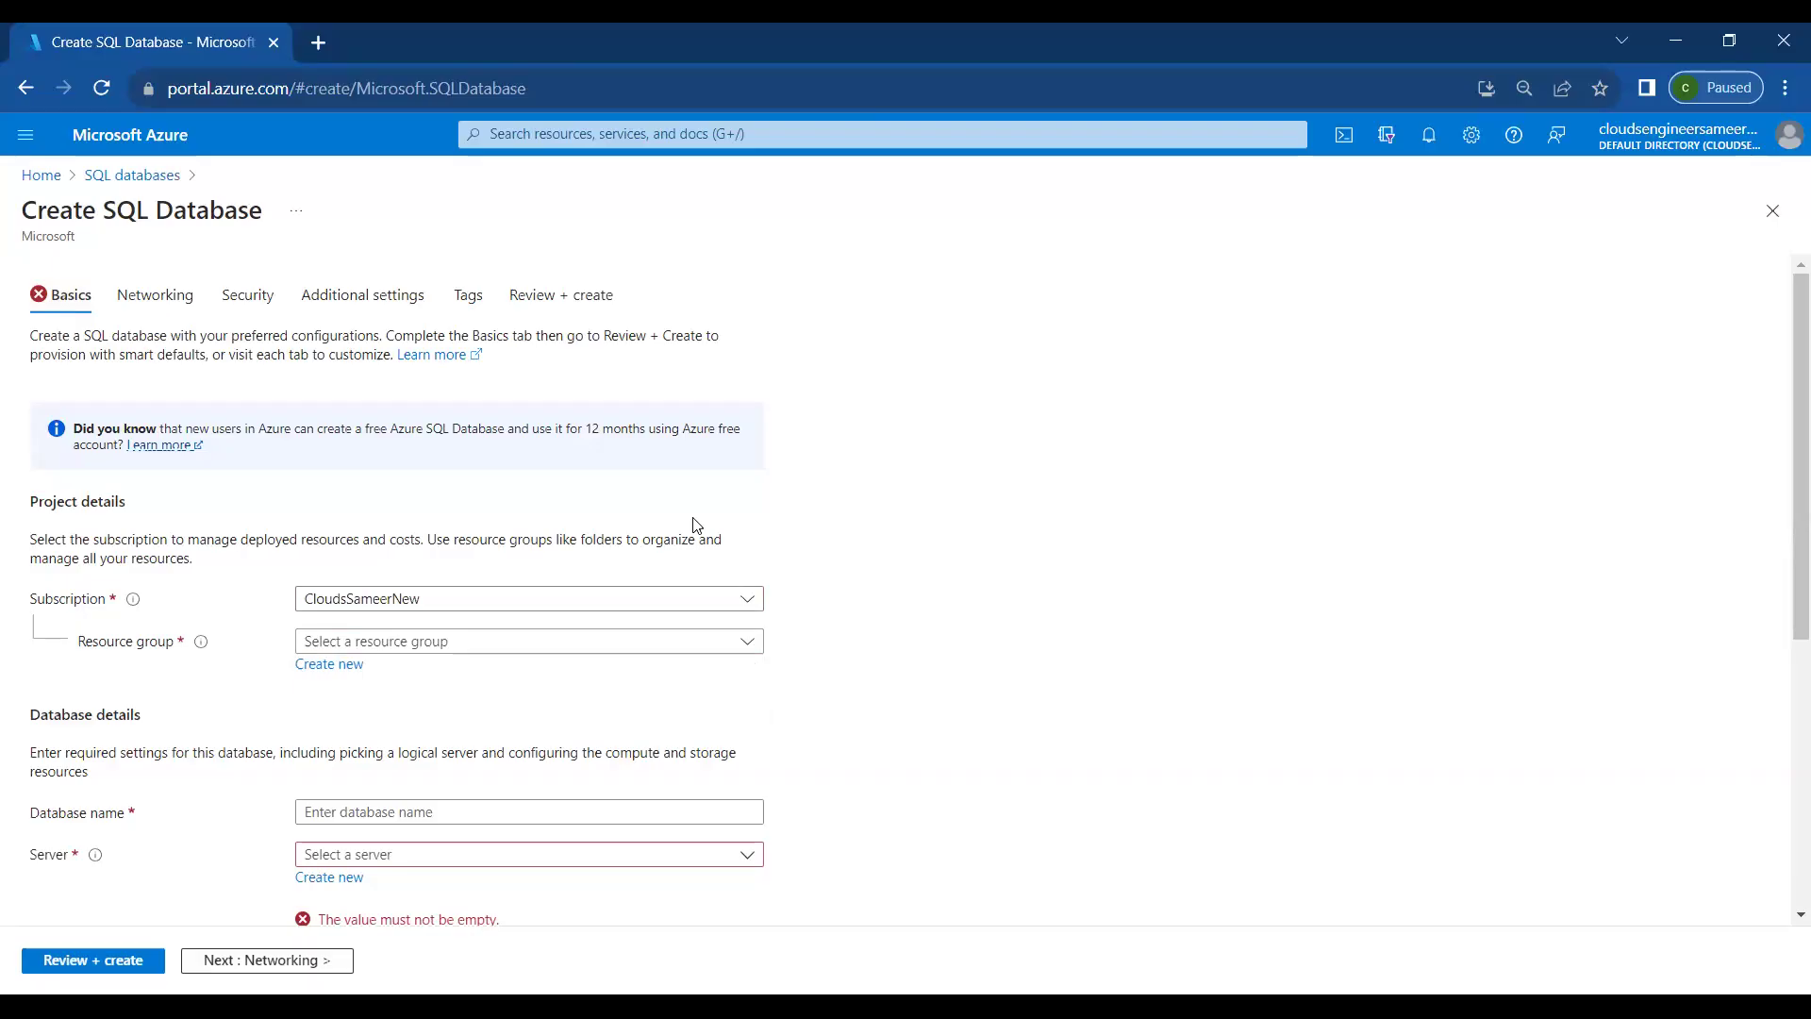
pyautogui.click(350, 666)
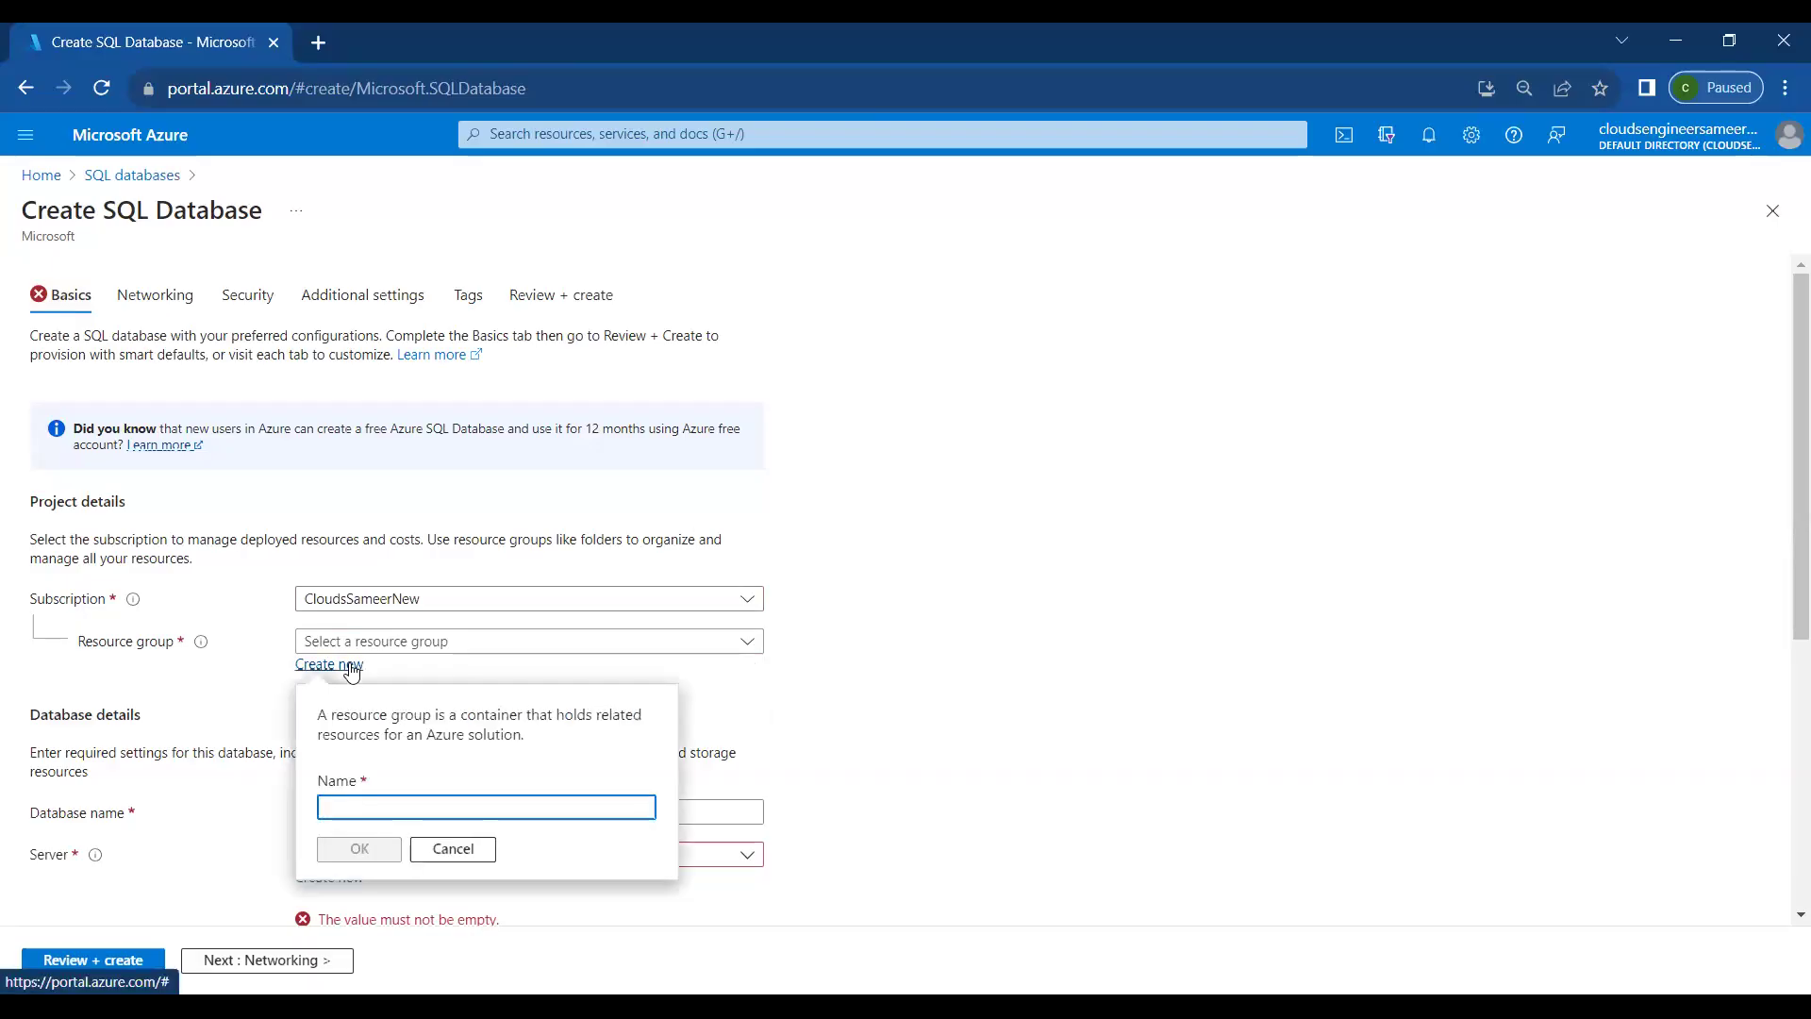
pyautogui.click(387, 809)
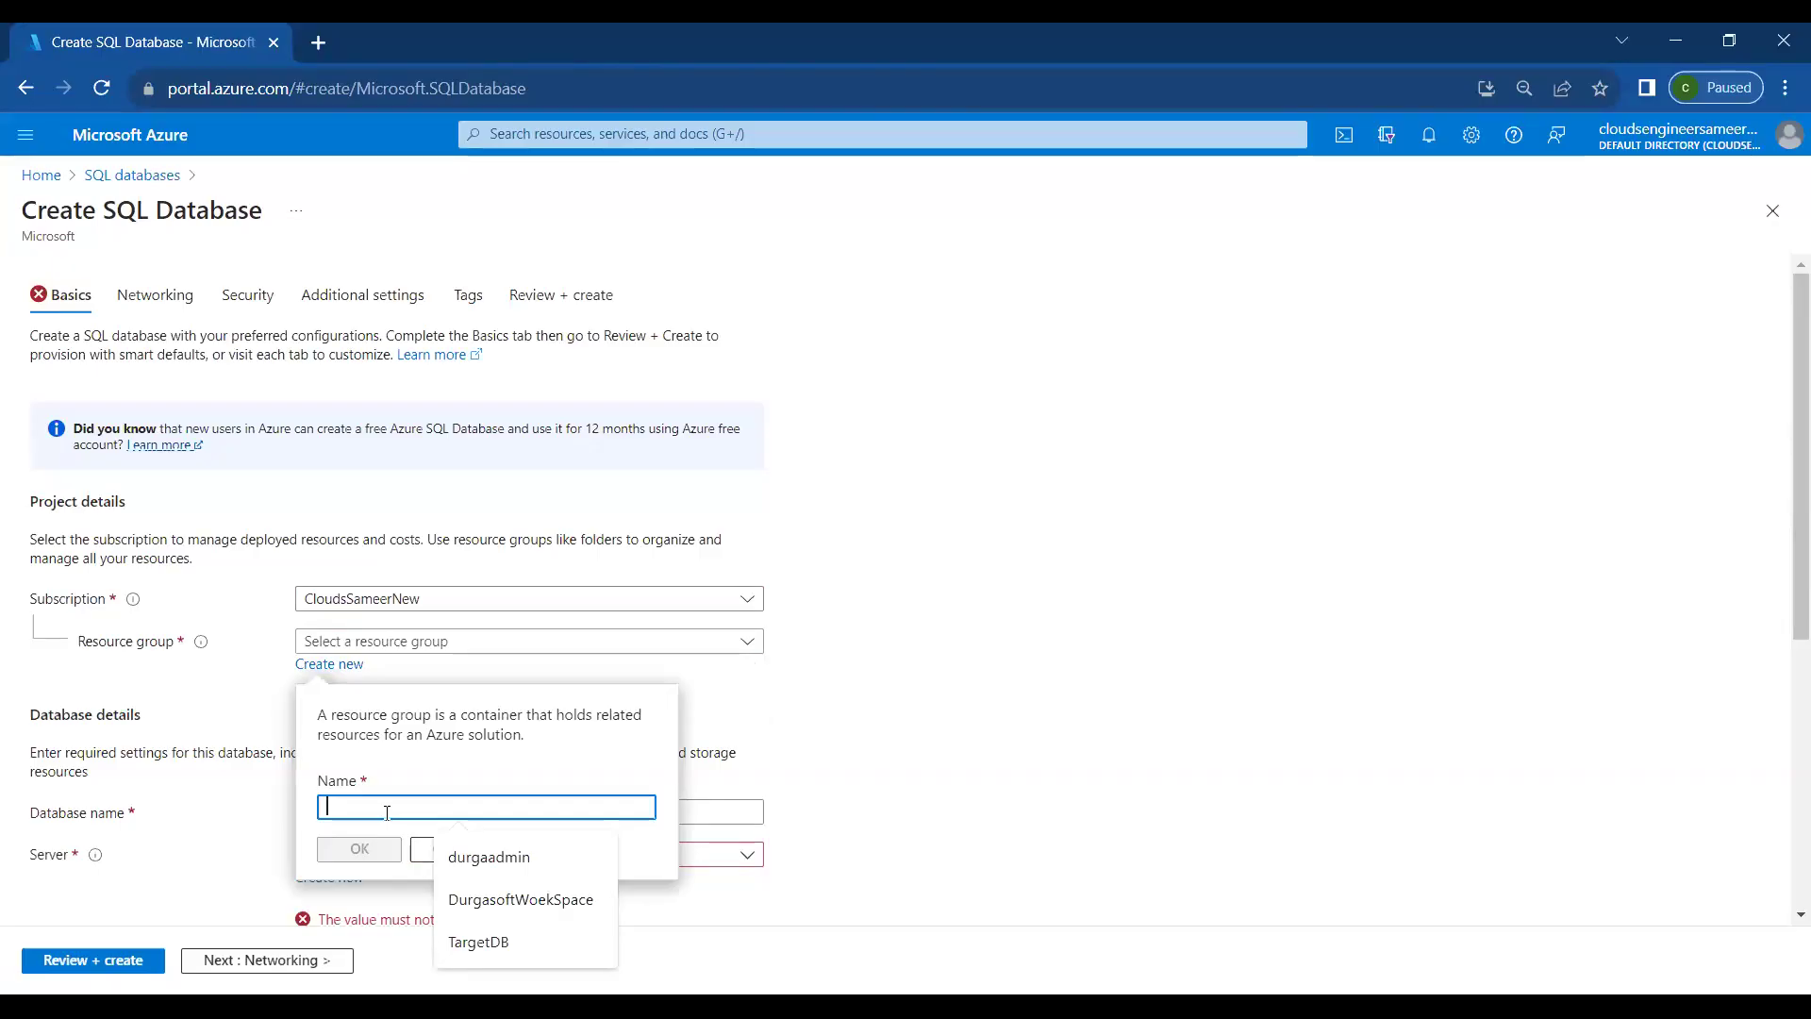
pyautogui.write('IncrementalRG')
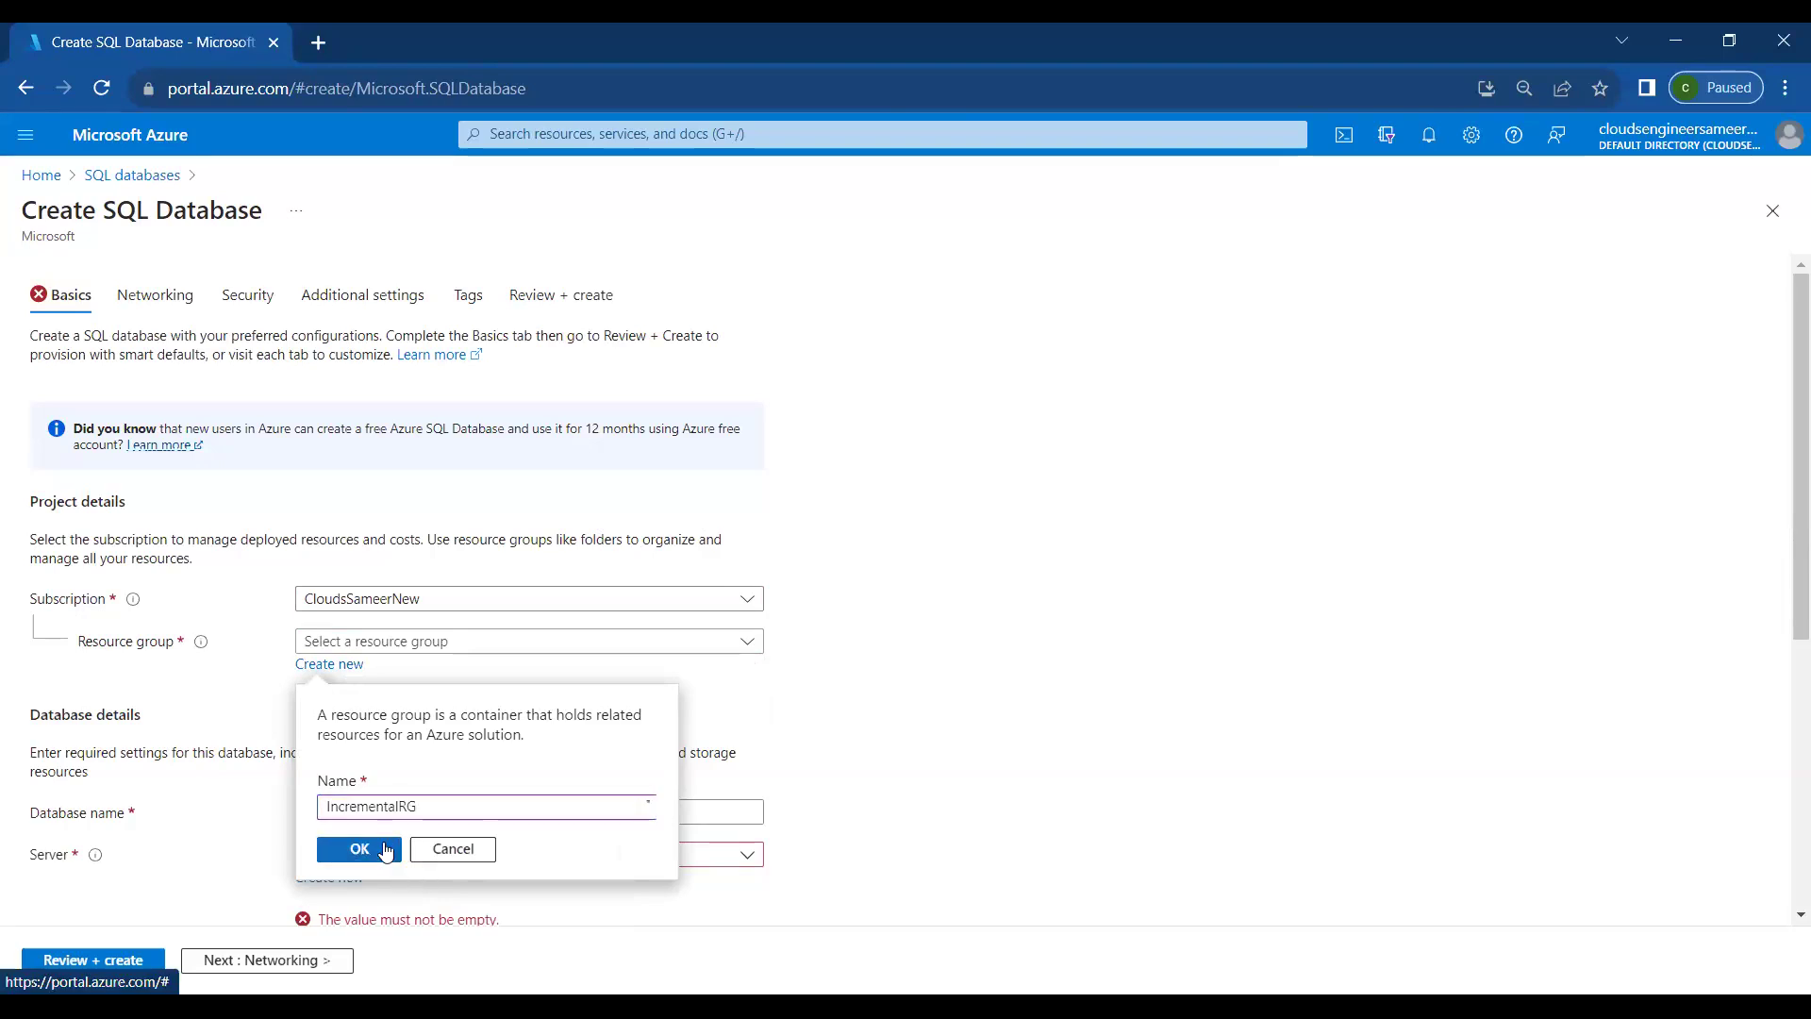
pyautogui.click(386, 849)
# Name the database SourceDB and start a new database server with the server name durgaadmin
pyautogui.click(358, 813)
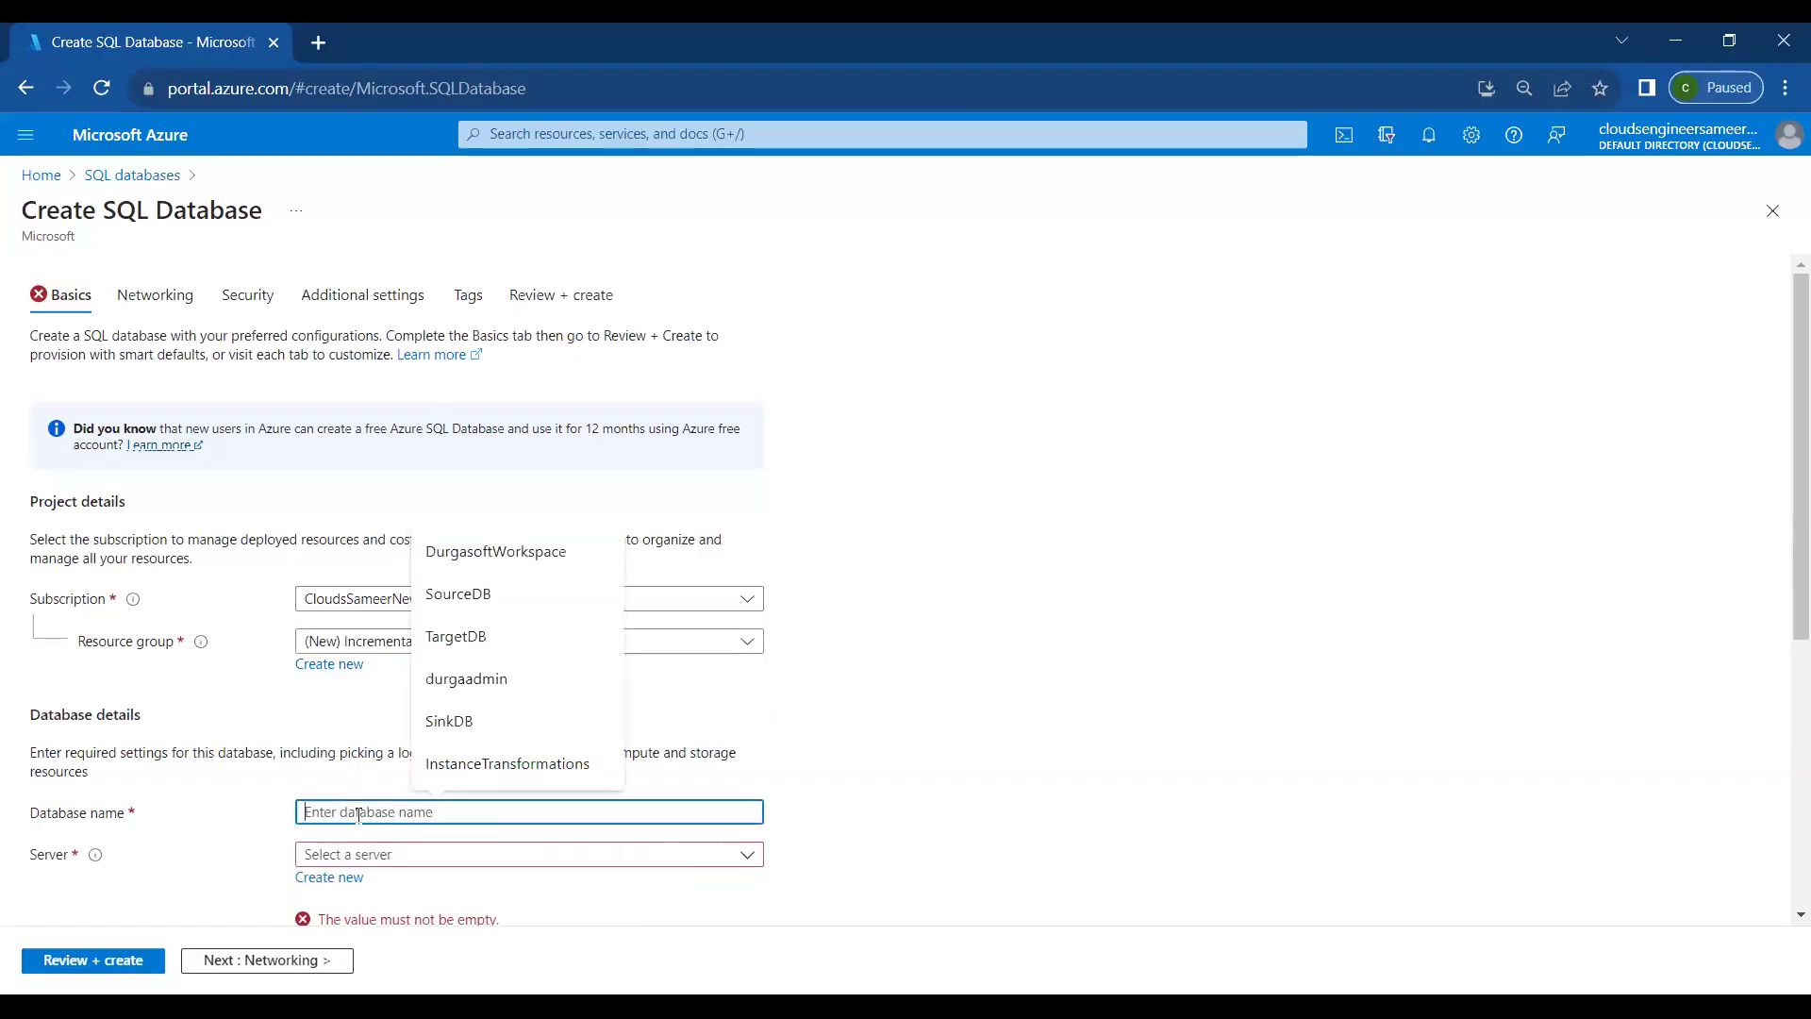
pyautogui.write('SourceDB')
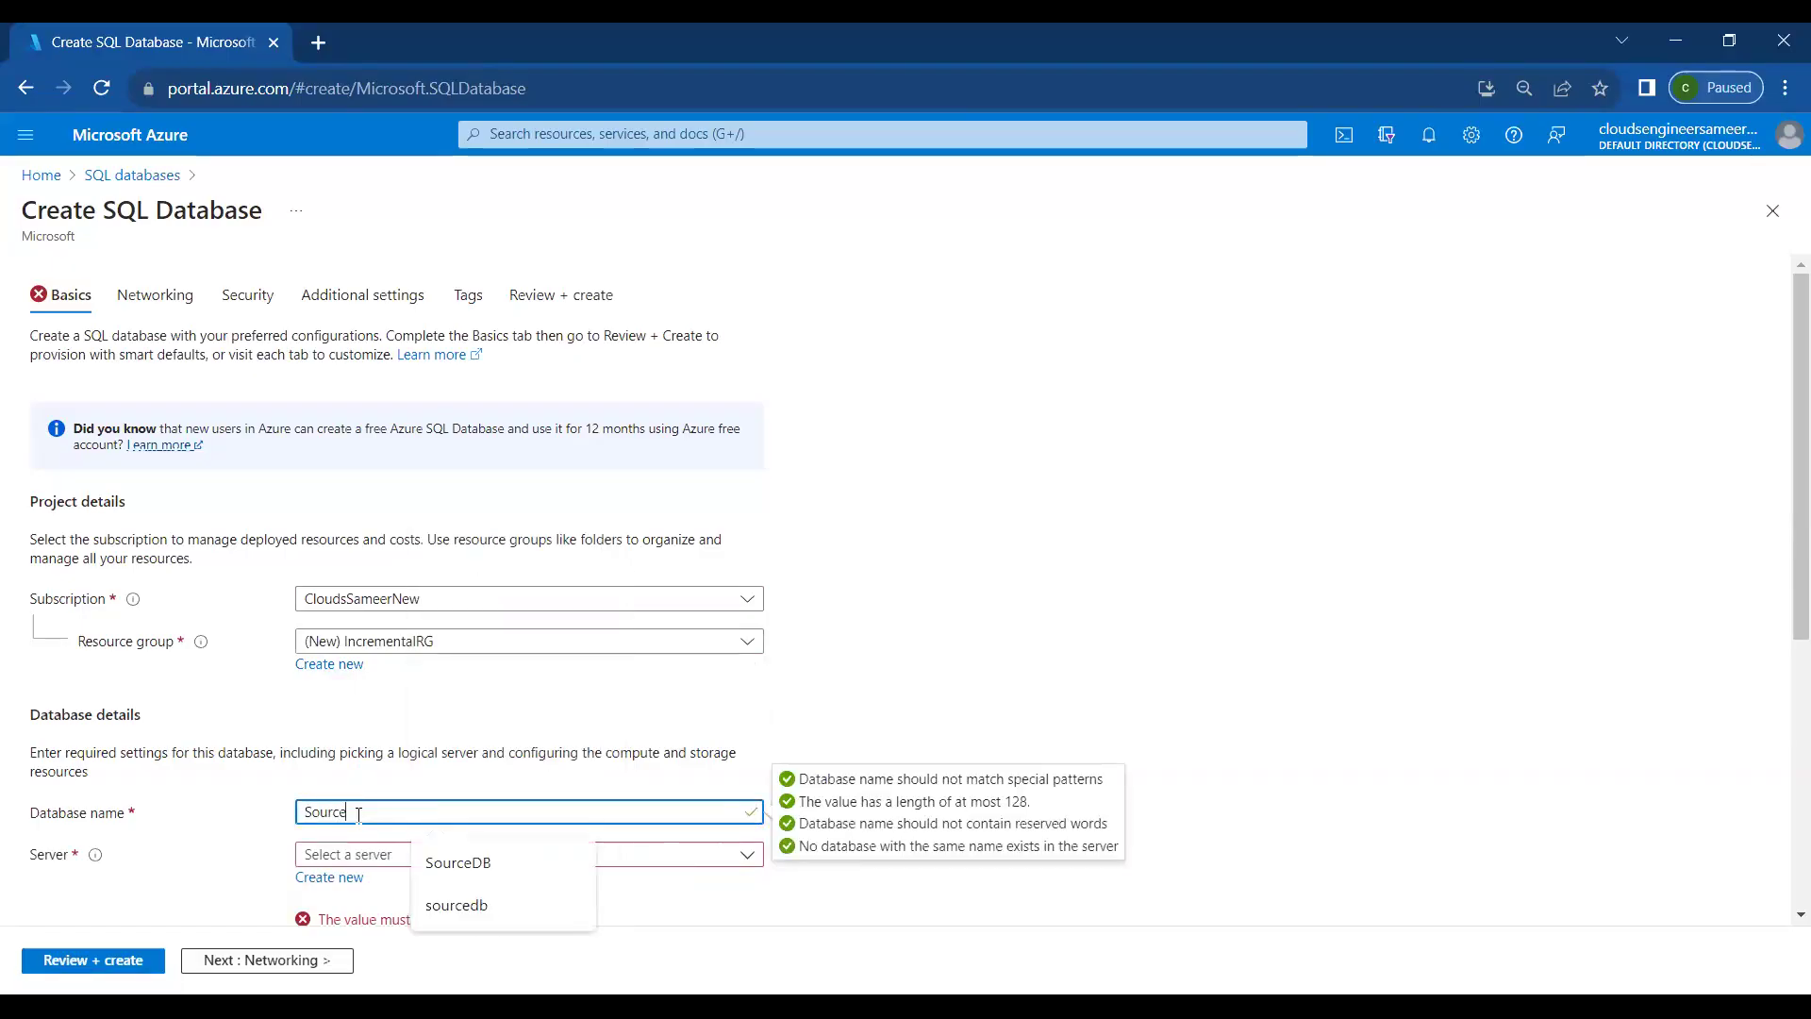
pyautogui.click(336, 884)
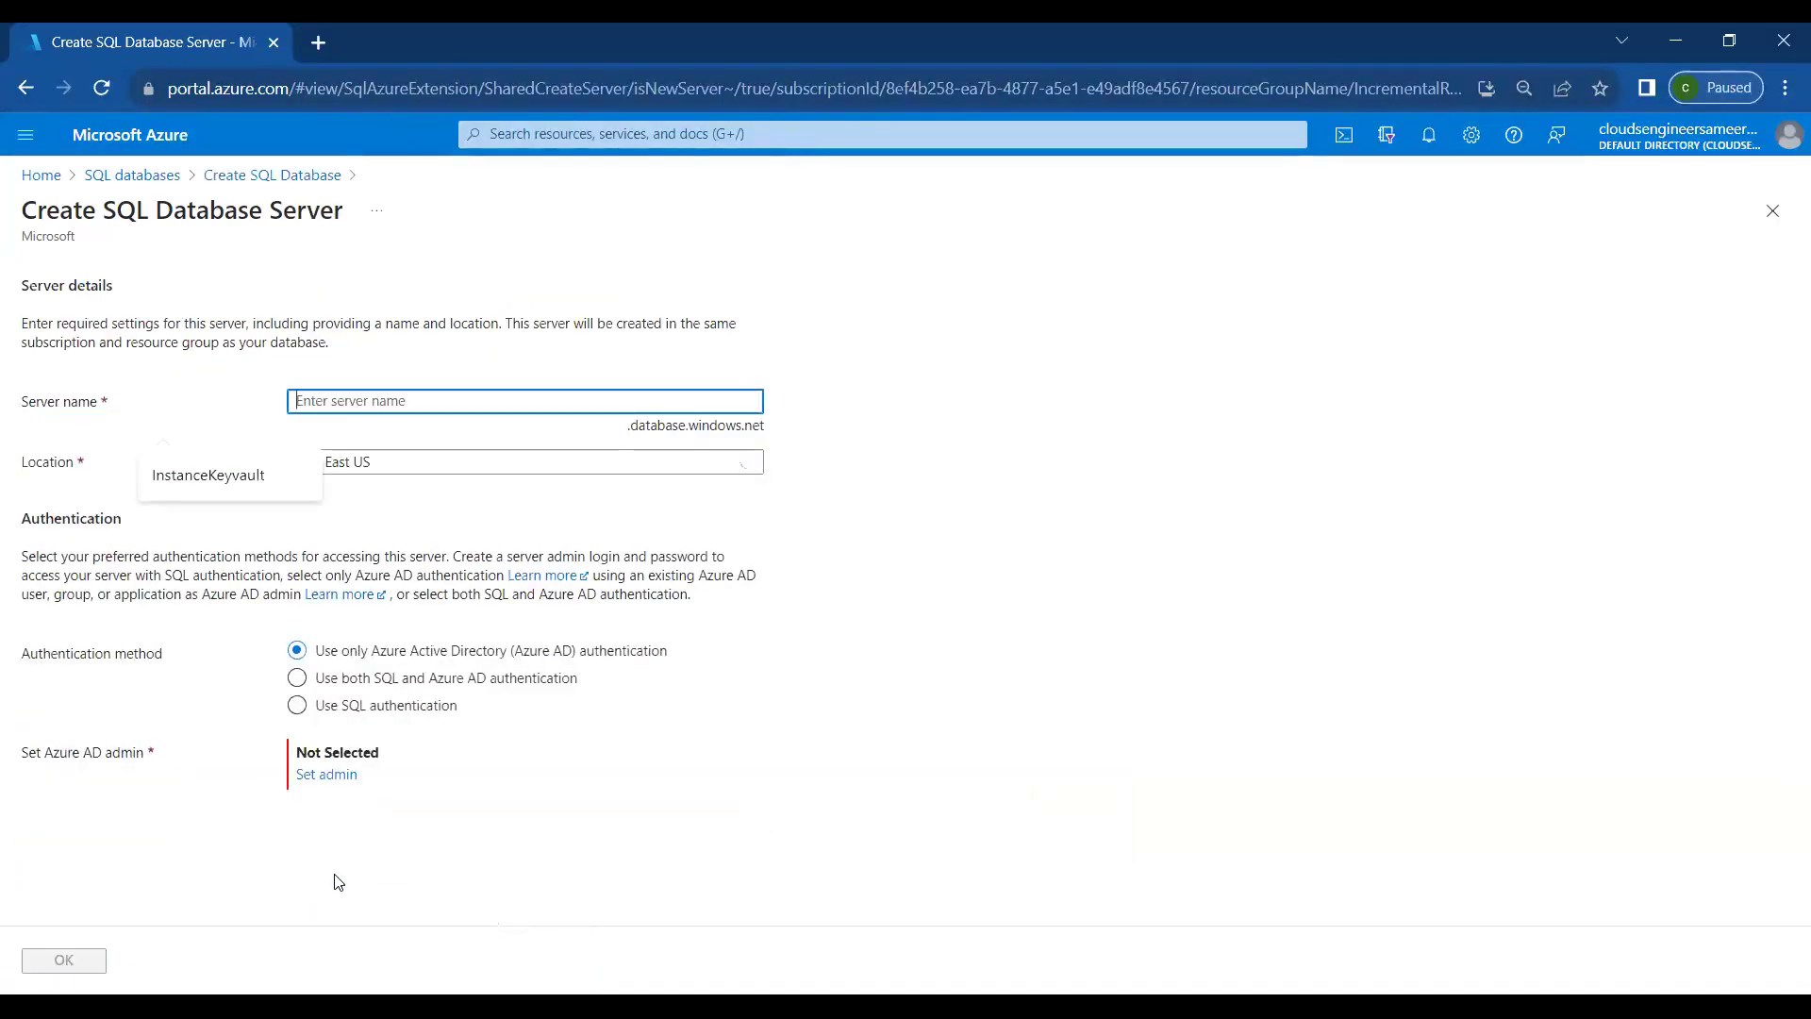
pyautogui.write('durgaadmin')
pyautogui.press('Tab')
pyautogui.press('Tab')
pyautogui.press('Tab')
pyautogui.press('Tab')
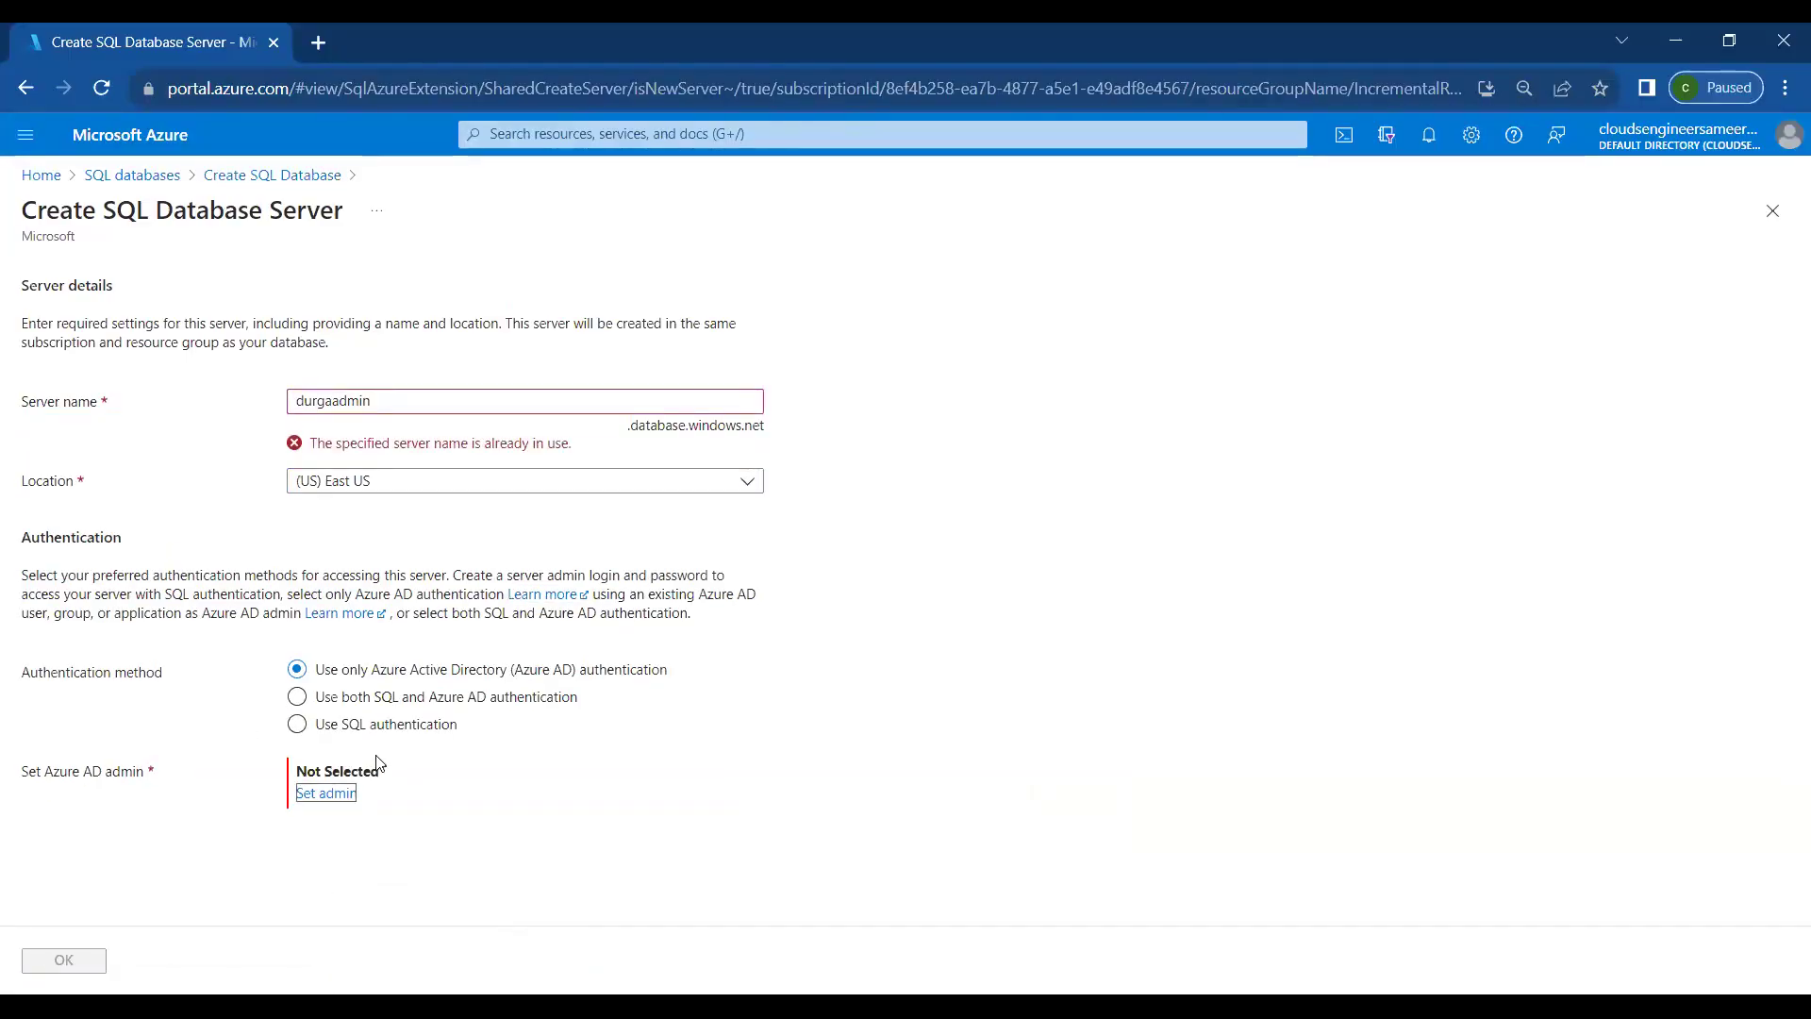
# Set the server to use SQL authentication with the server admin login durgaadmin
pyautogui.click(303, 728)
pyautogui.click(349, 772)
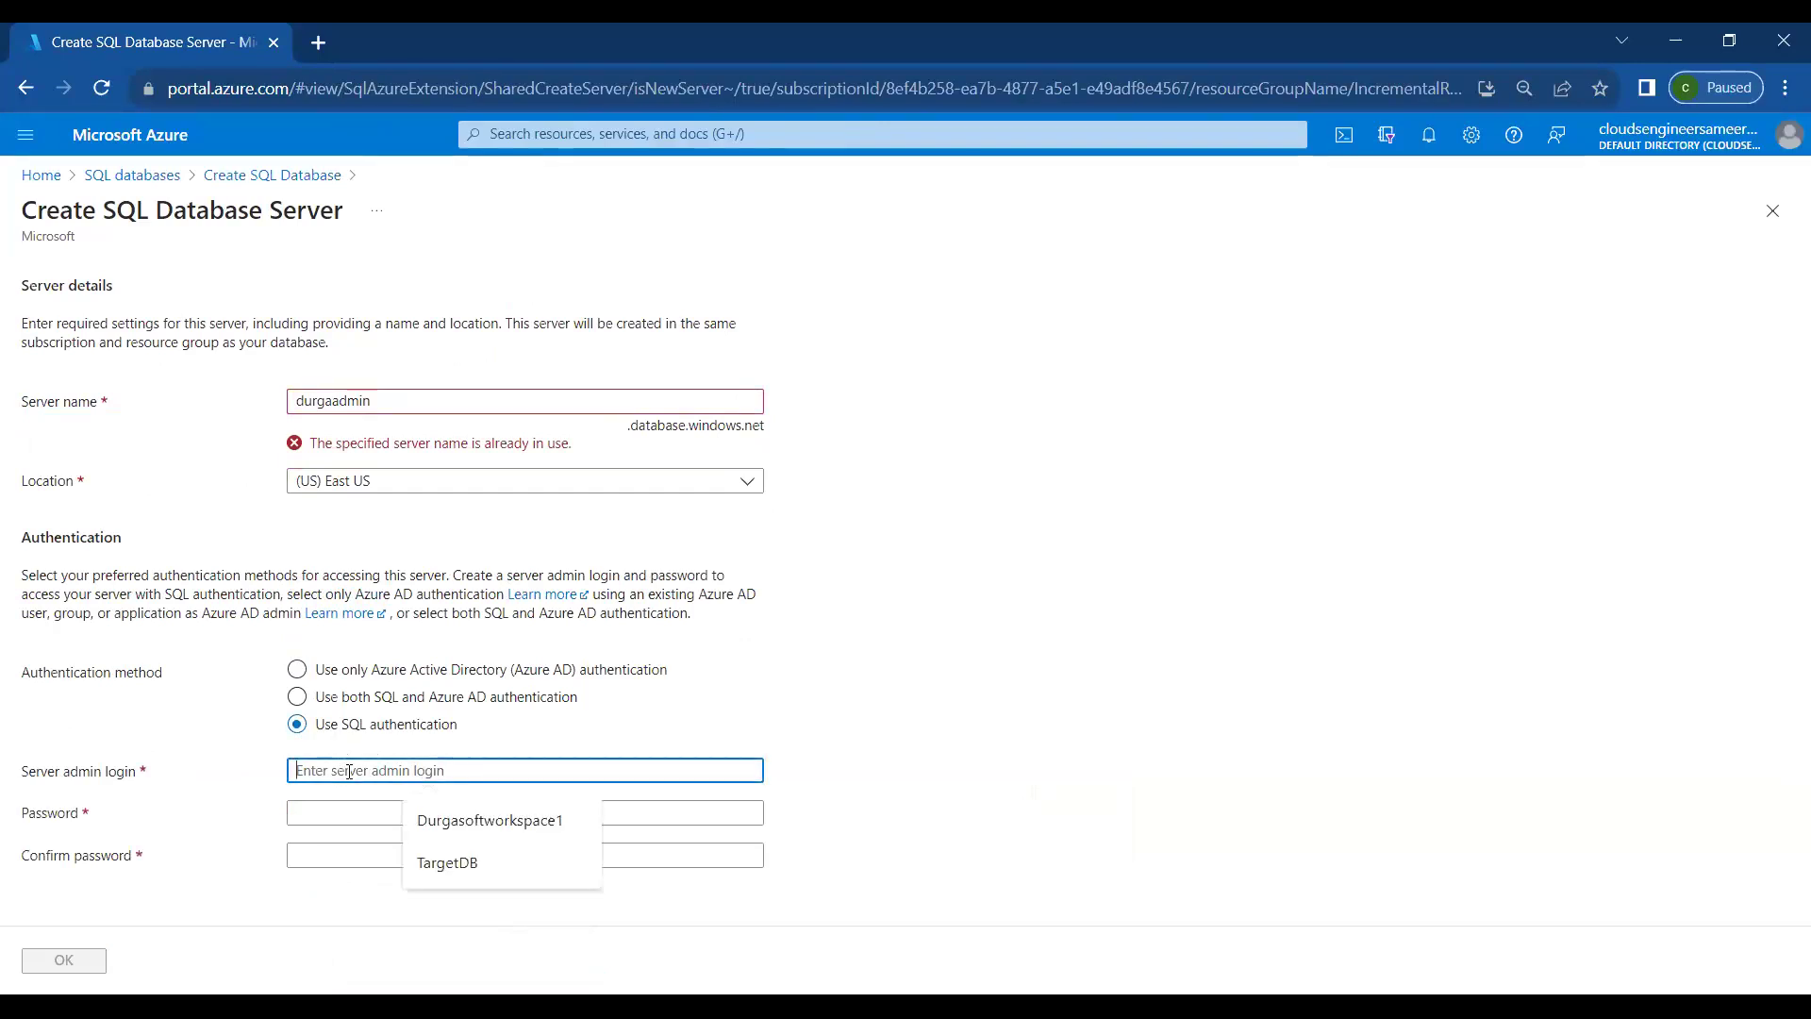
pyautogui.write('dur')
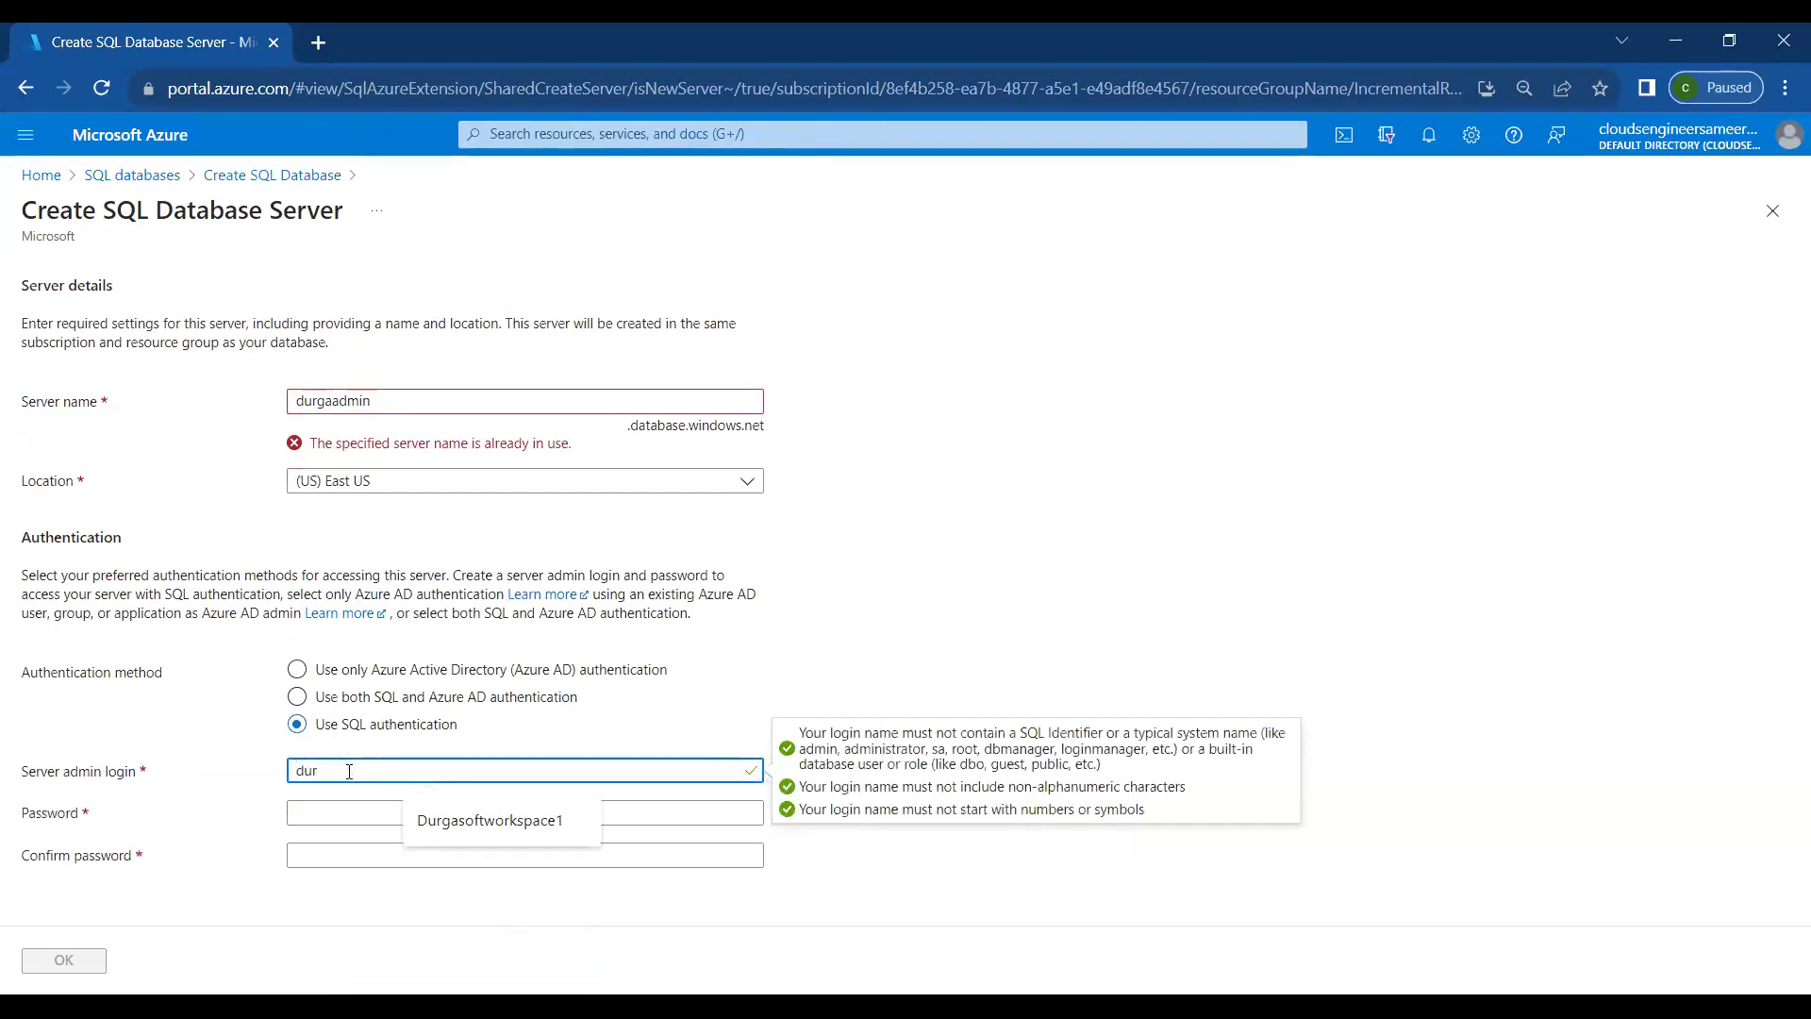
pyautogui.write('gaa')
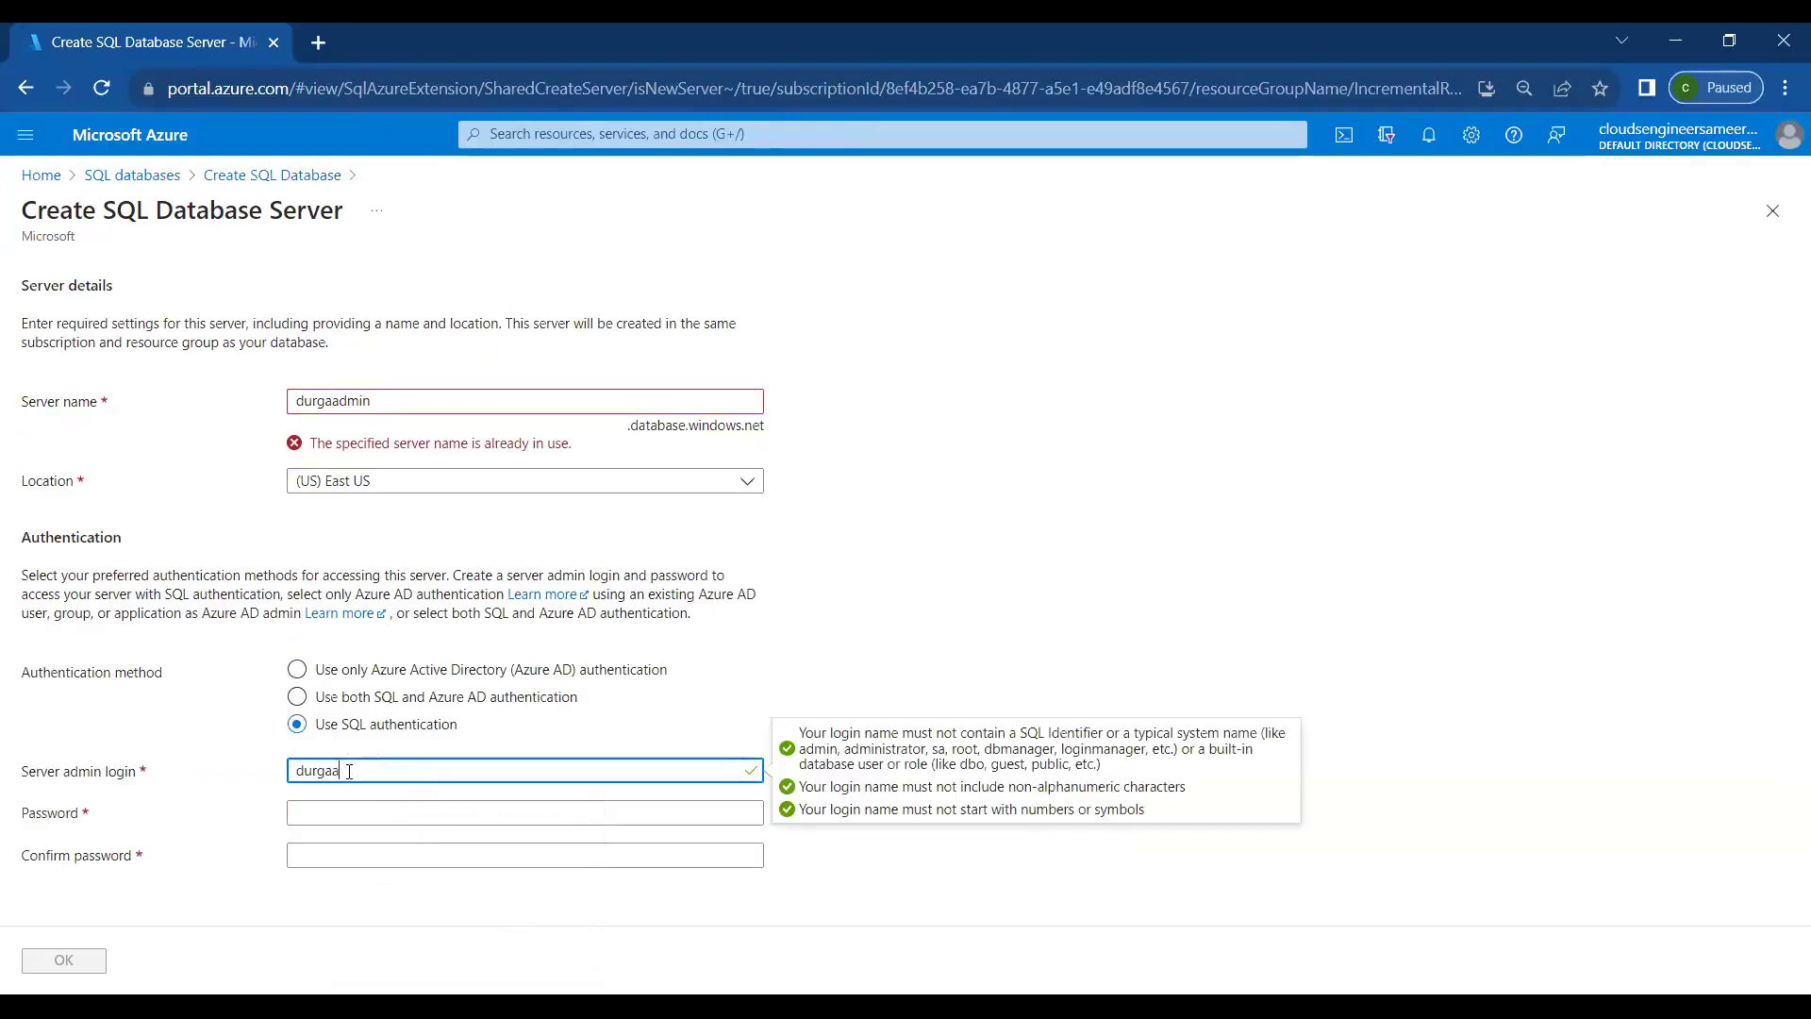
pyautogui.write('dmin')
pyautogui.press('Tab')
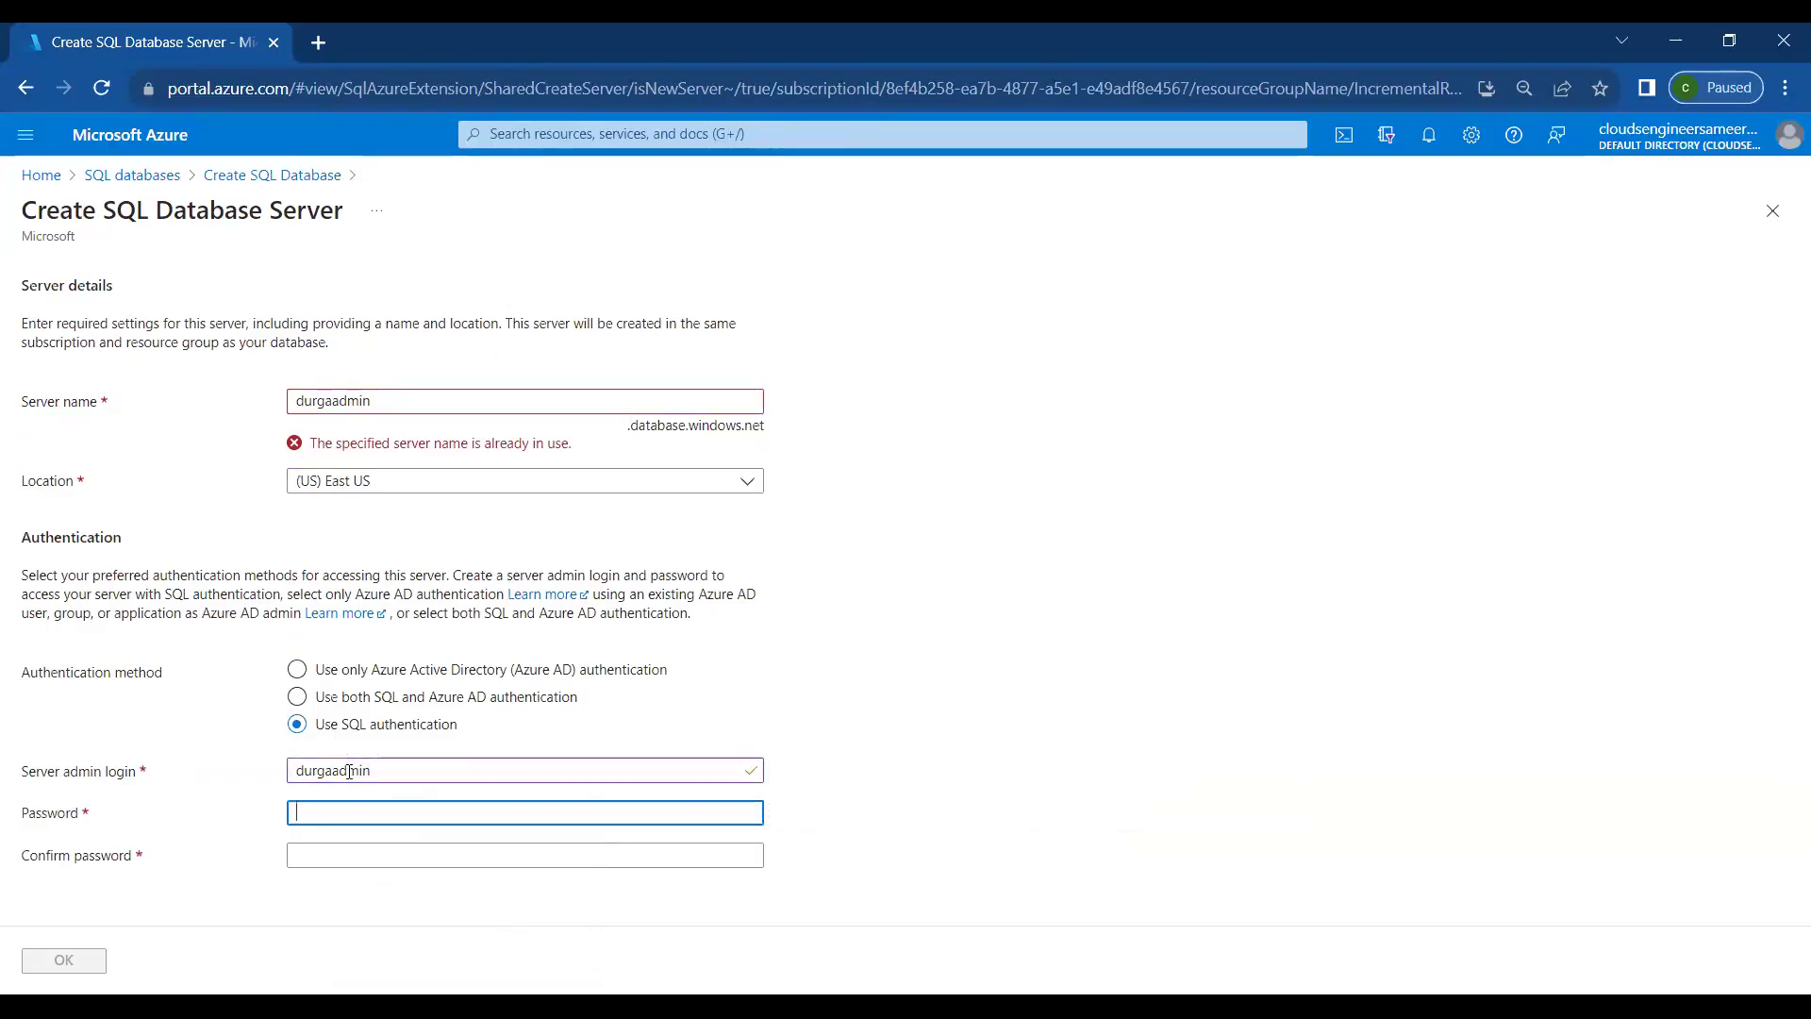
# Enter the server admin password and repeat it in the confirmation field
pyautogui.write('••••••')
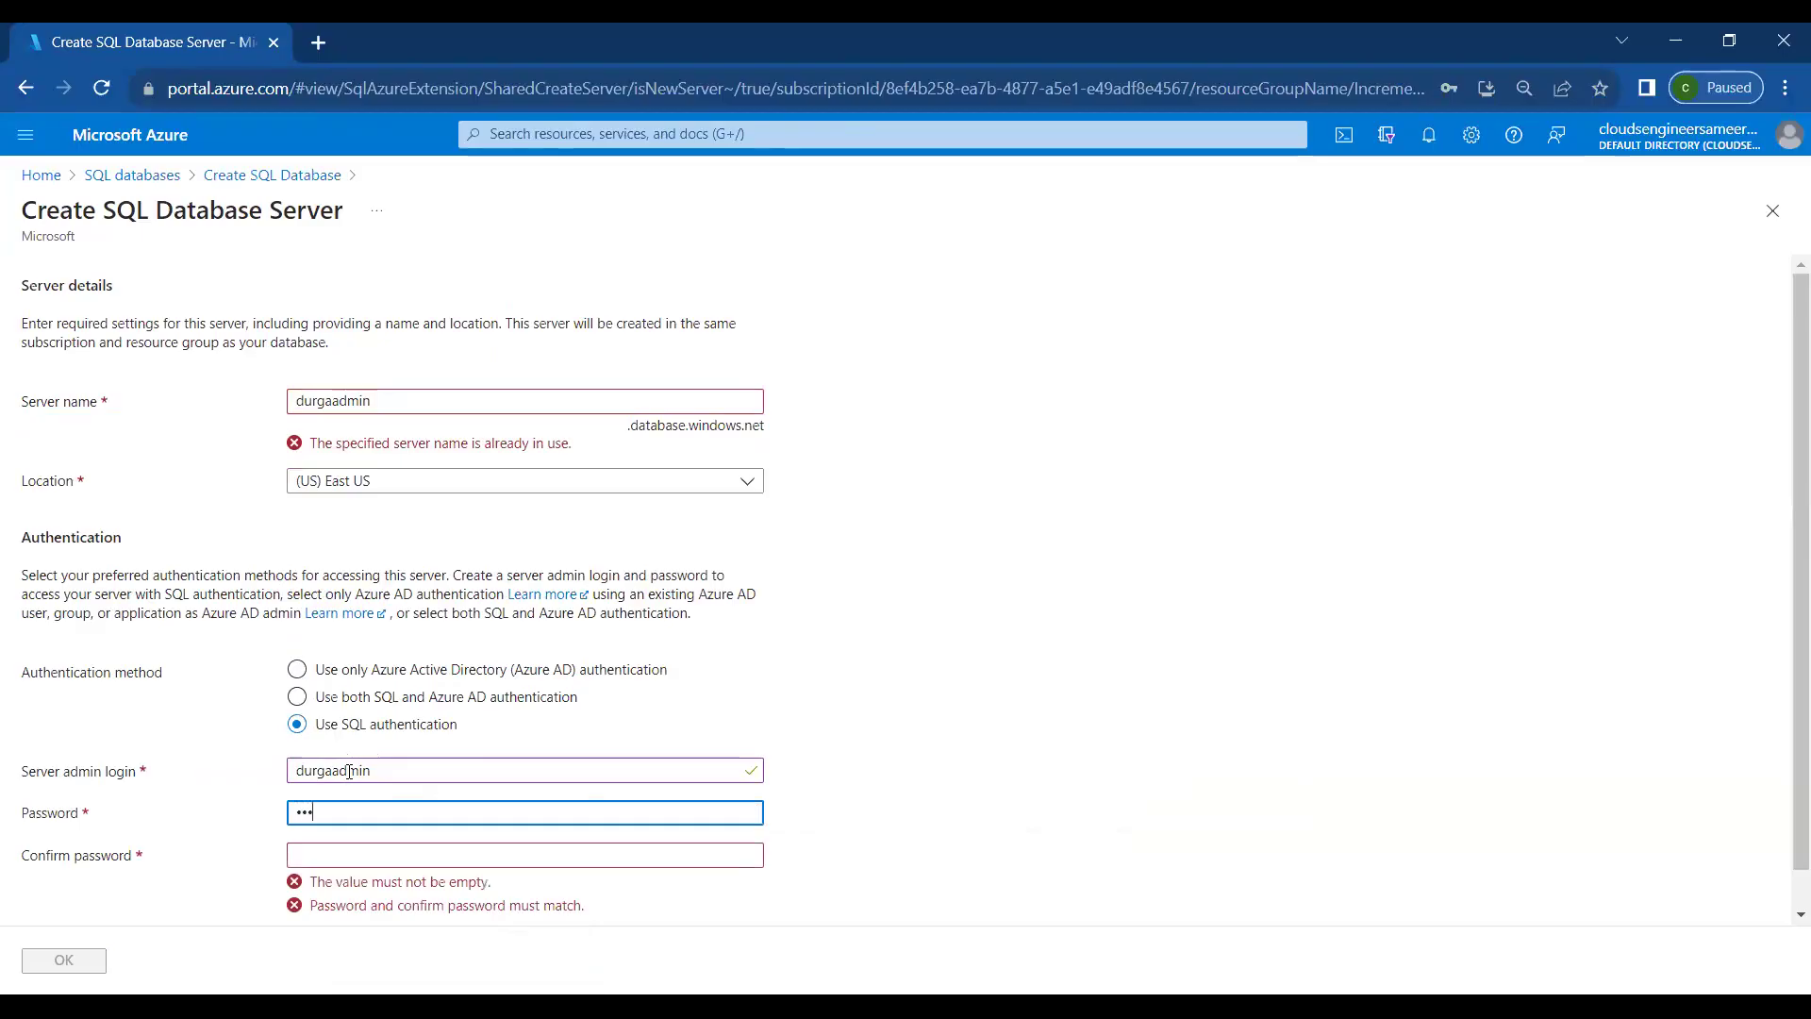
pyautogui.write('•••••')
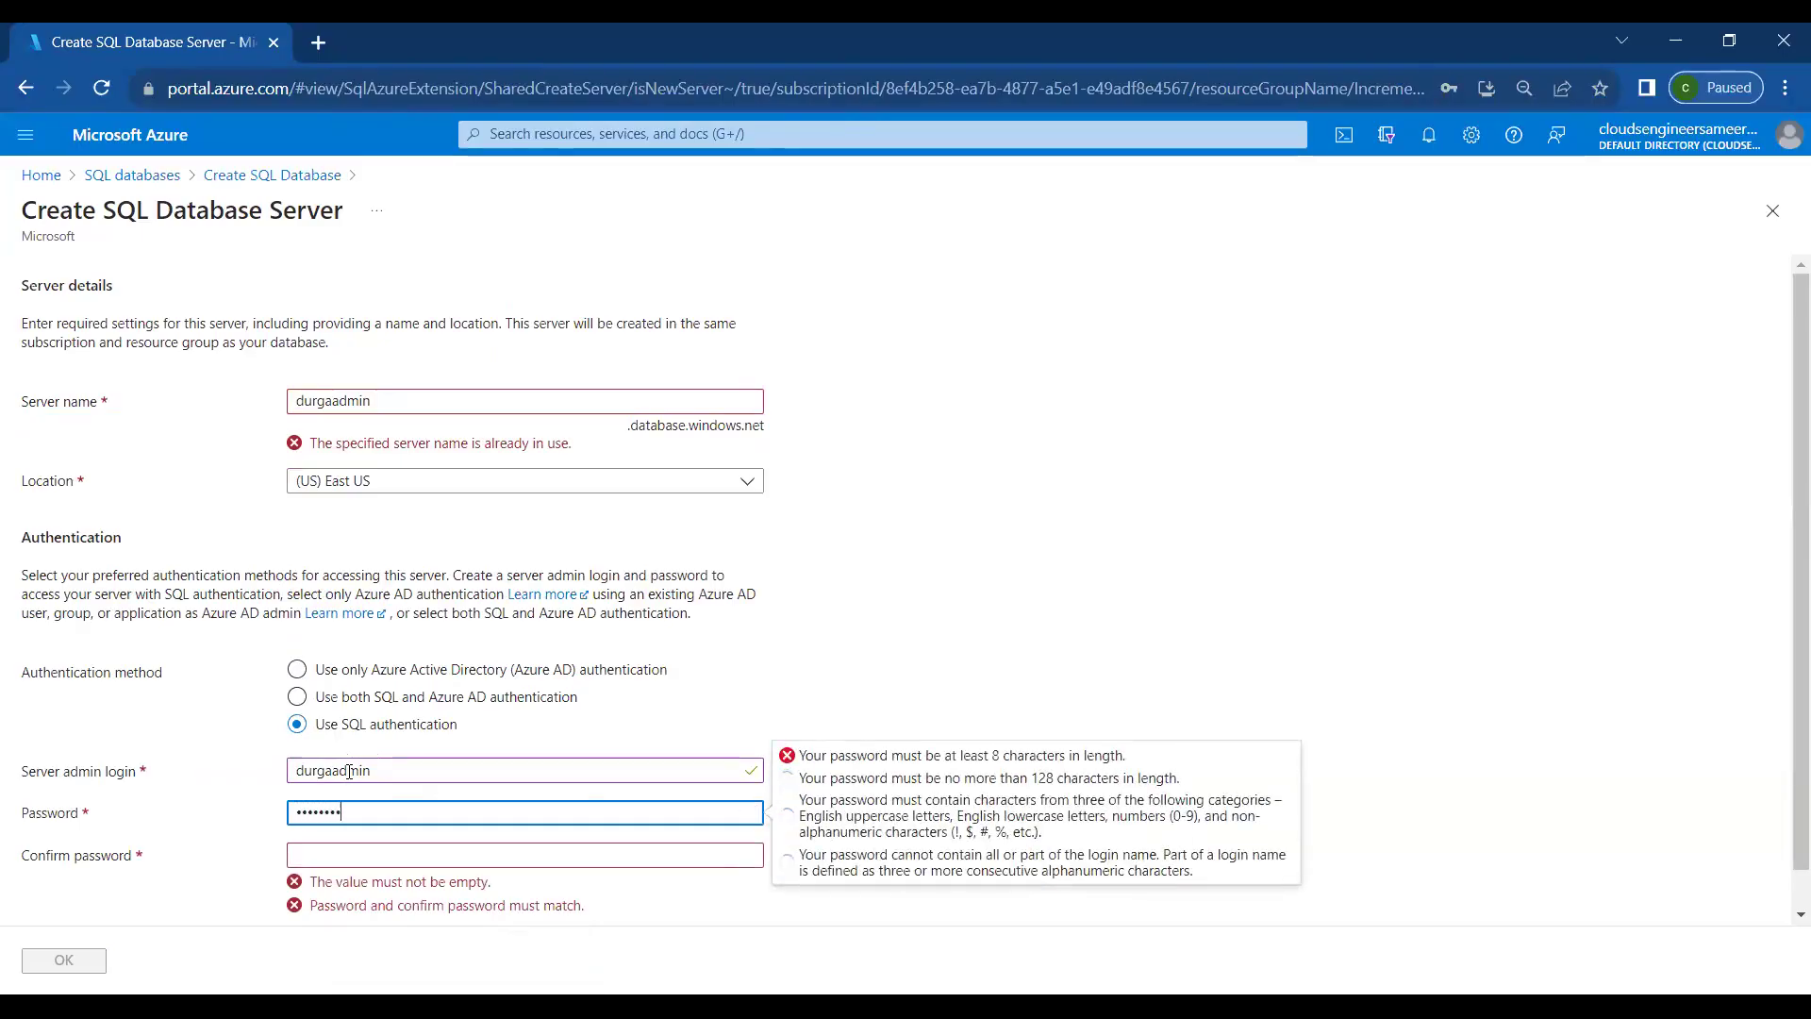
pyautogui.press('Tab')
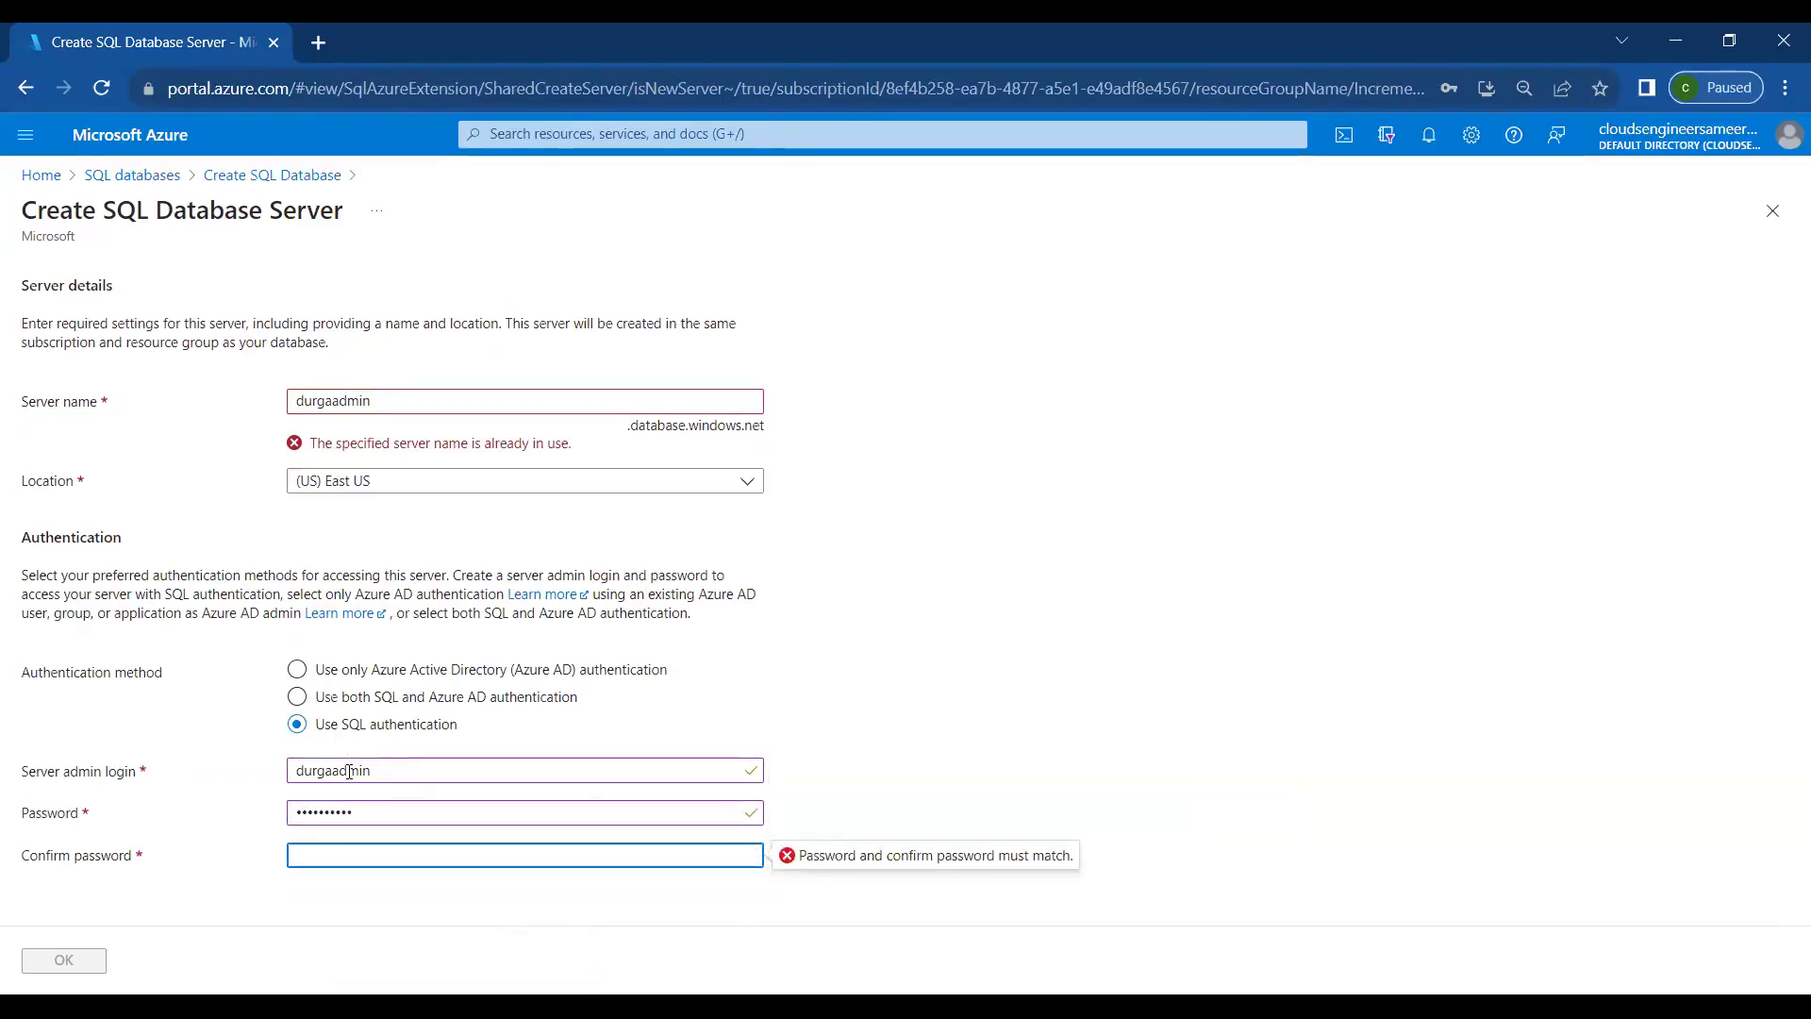
pyautogui.write('•••••••••••')
# Change the server name to durgasoftserver and accept the new server's settings
pyautogui.click(391, 400)
pyautogui.press('BackSpace')
pyautogui.press('BackSpace')
pyautogui.press('BackSpace')
pyautogui.press('BackSpace')
pyautogui.press('BackSpace')
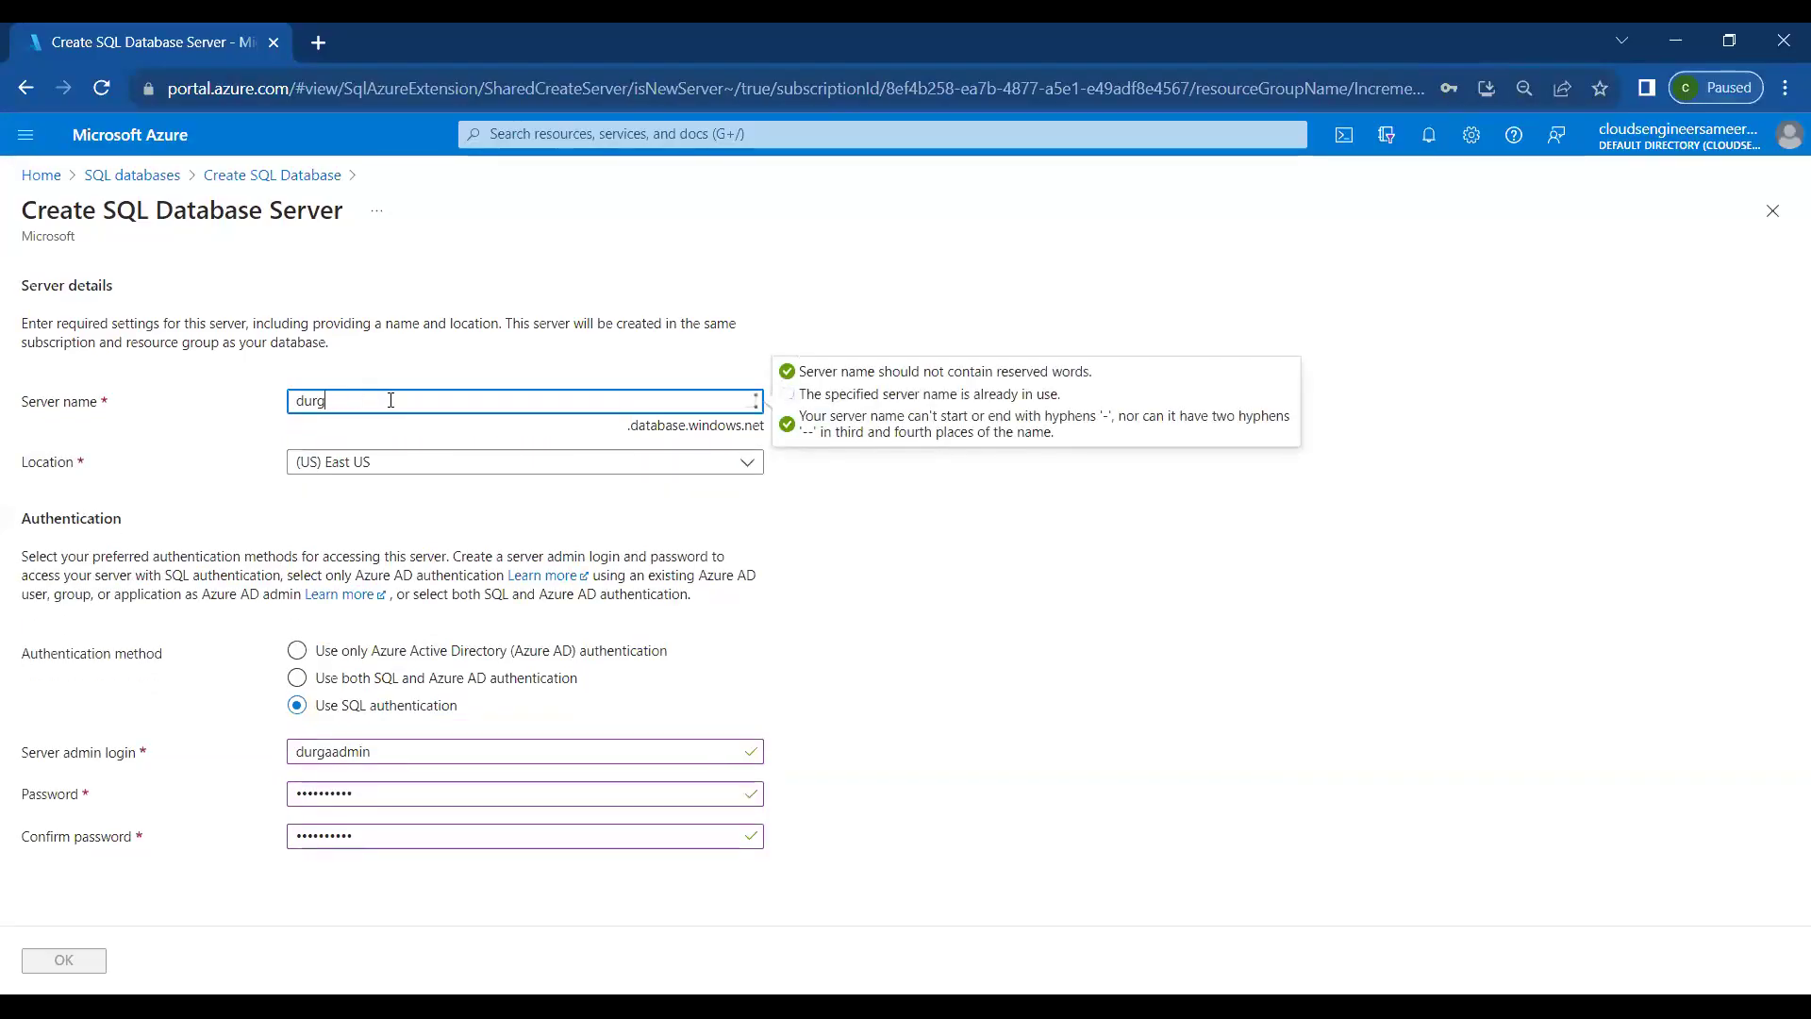
pyautogui.write('softserver')
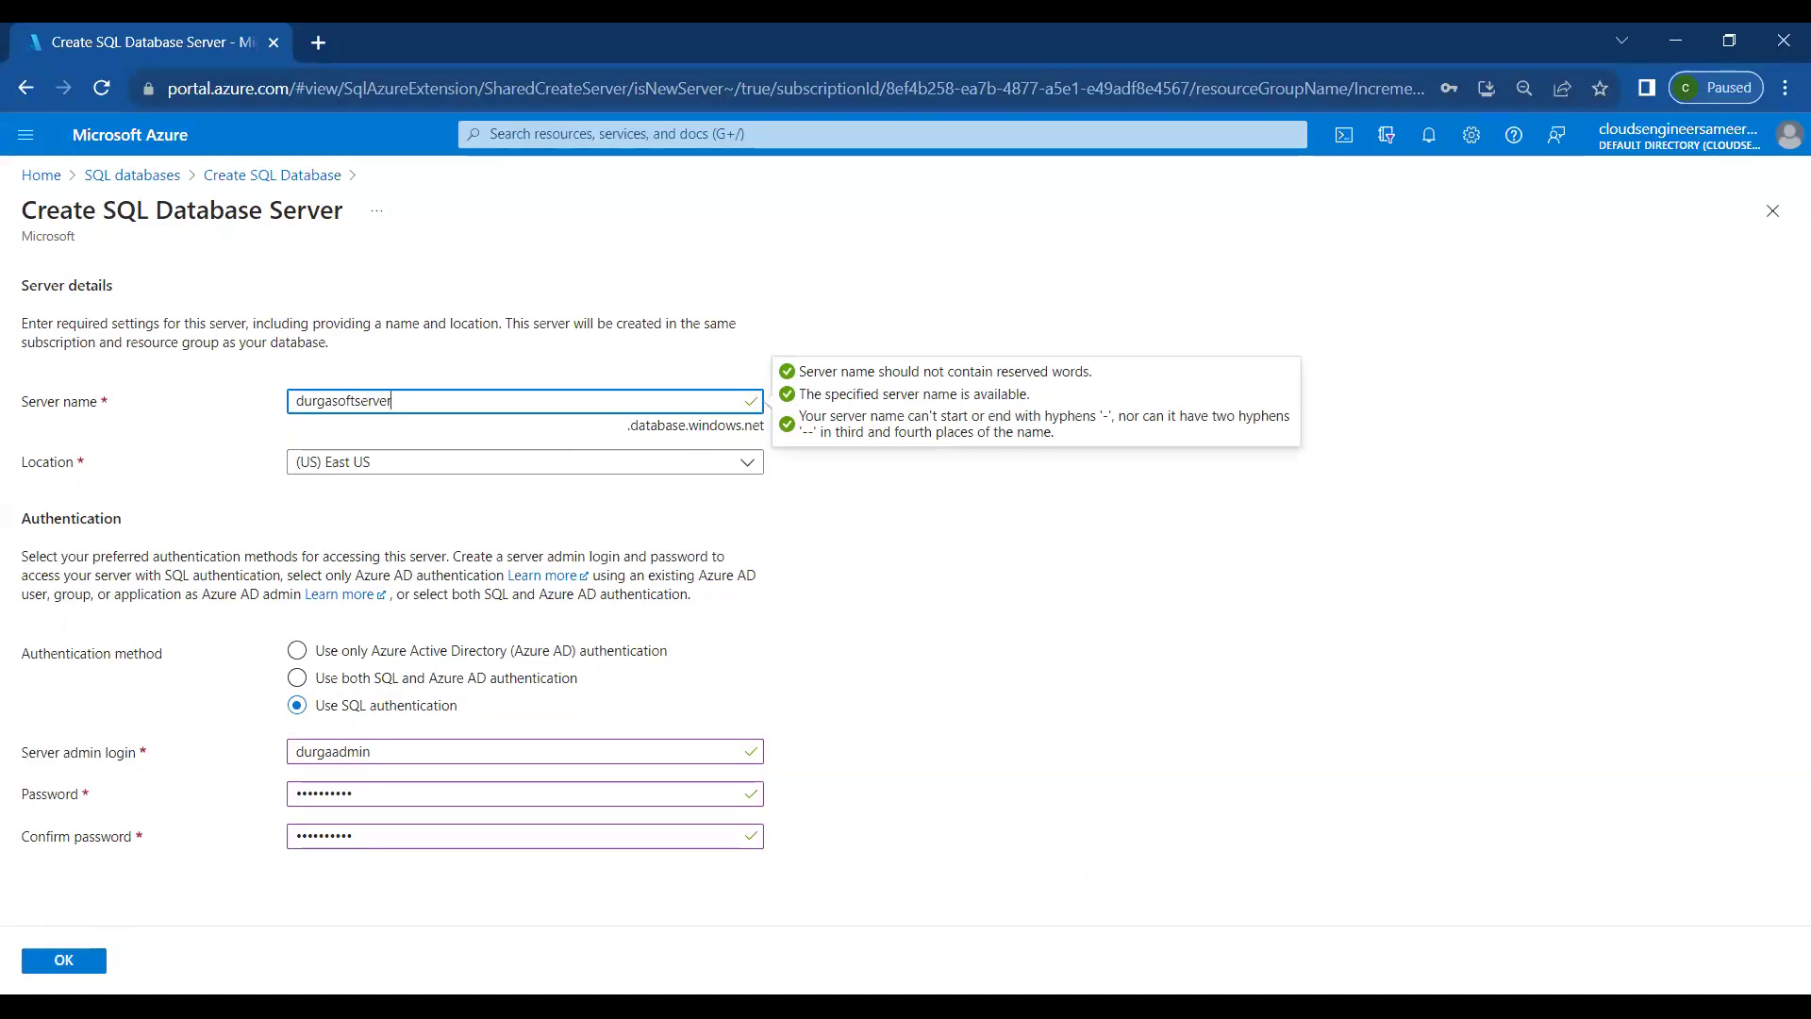
pyautogui.click(90, 962)
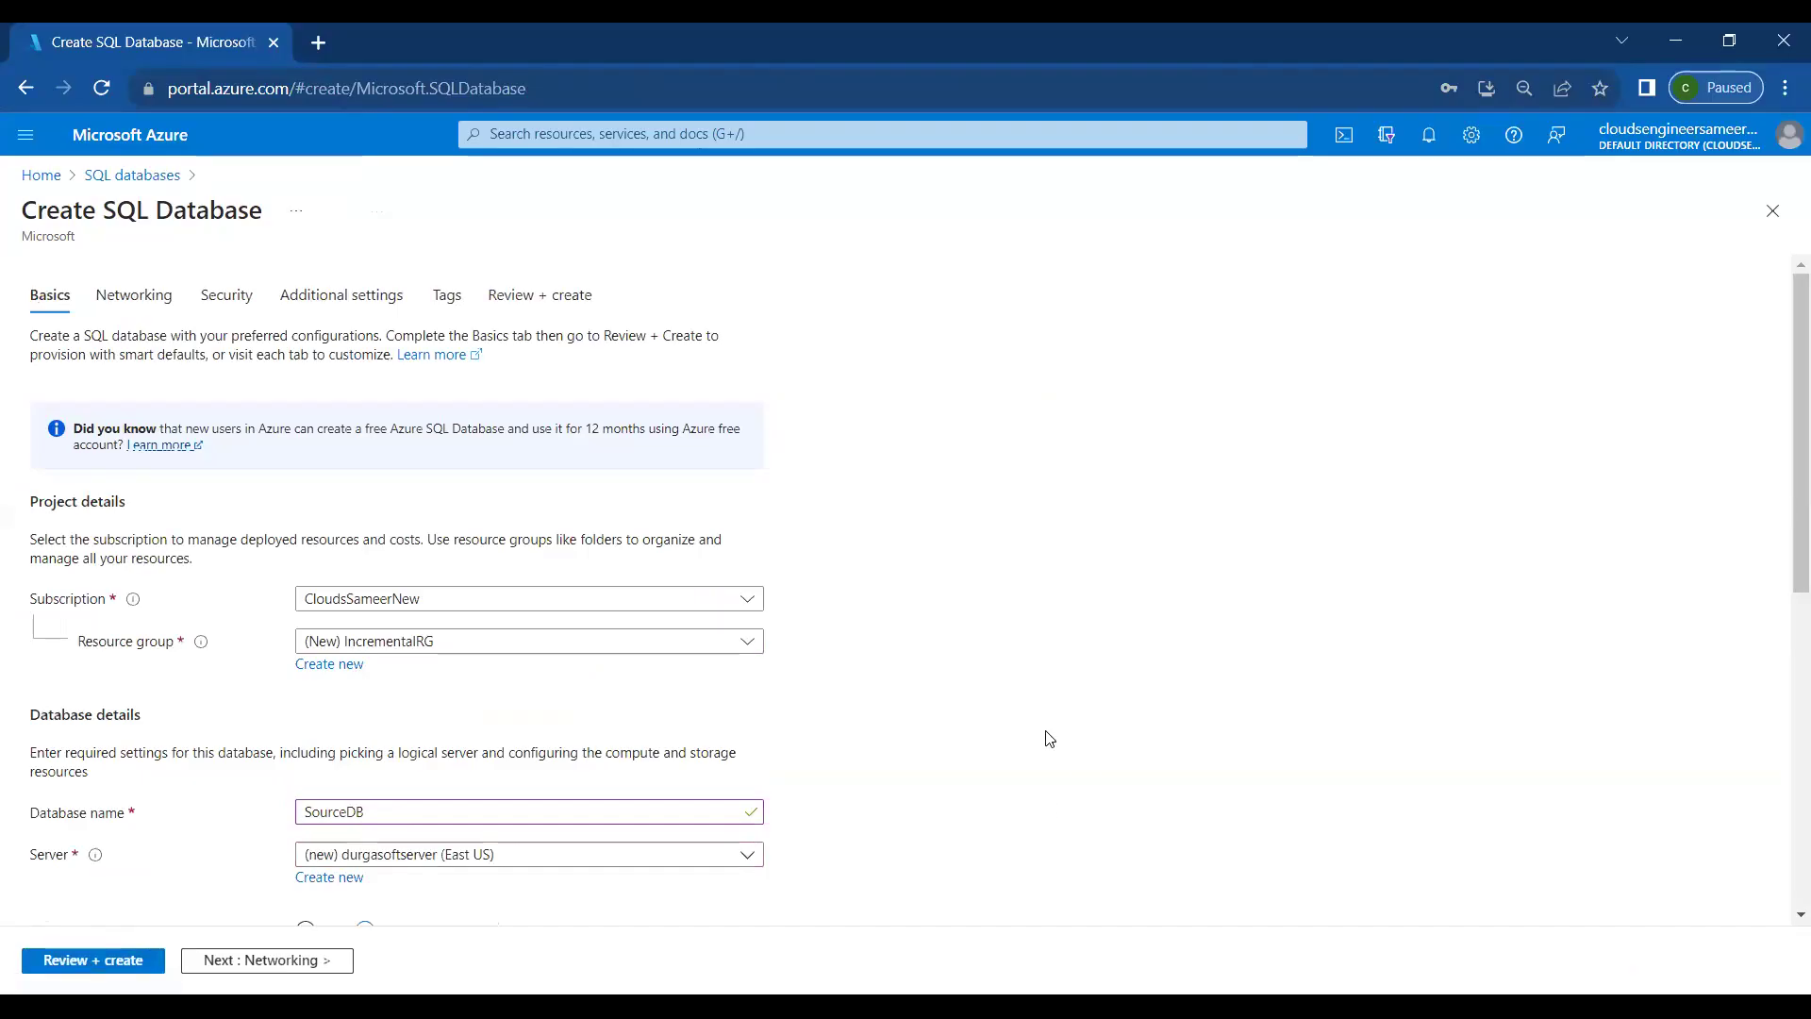
# Configure the database's compute and storage with the Basic (For less demanding workloads) service tier and apply it
pyautogui.scroll(-4, 1050, 738)
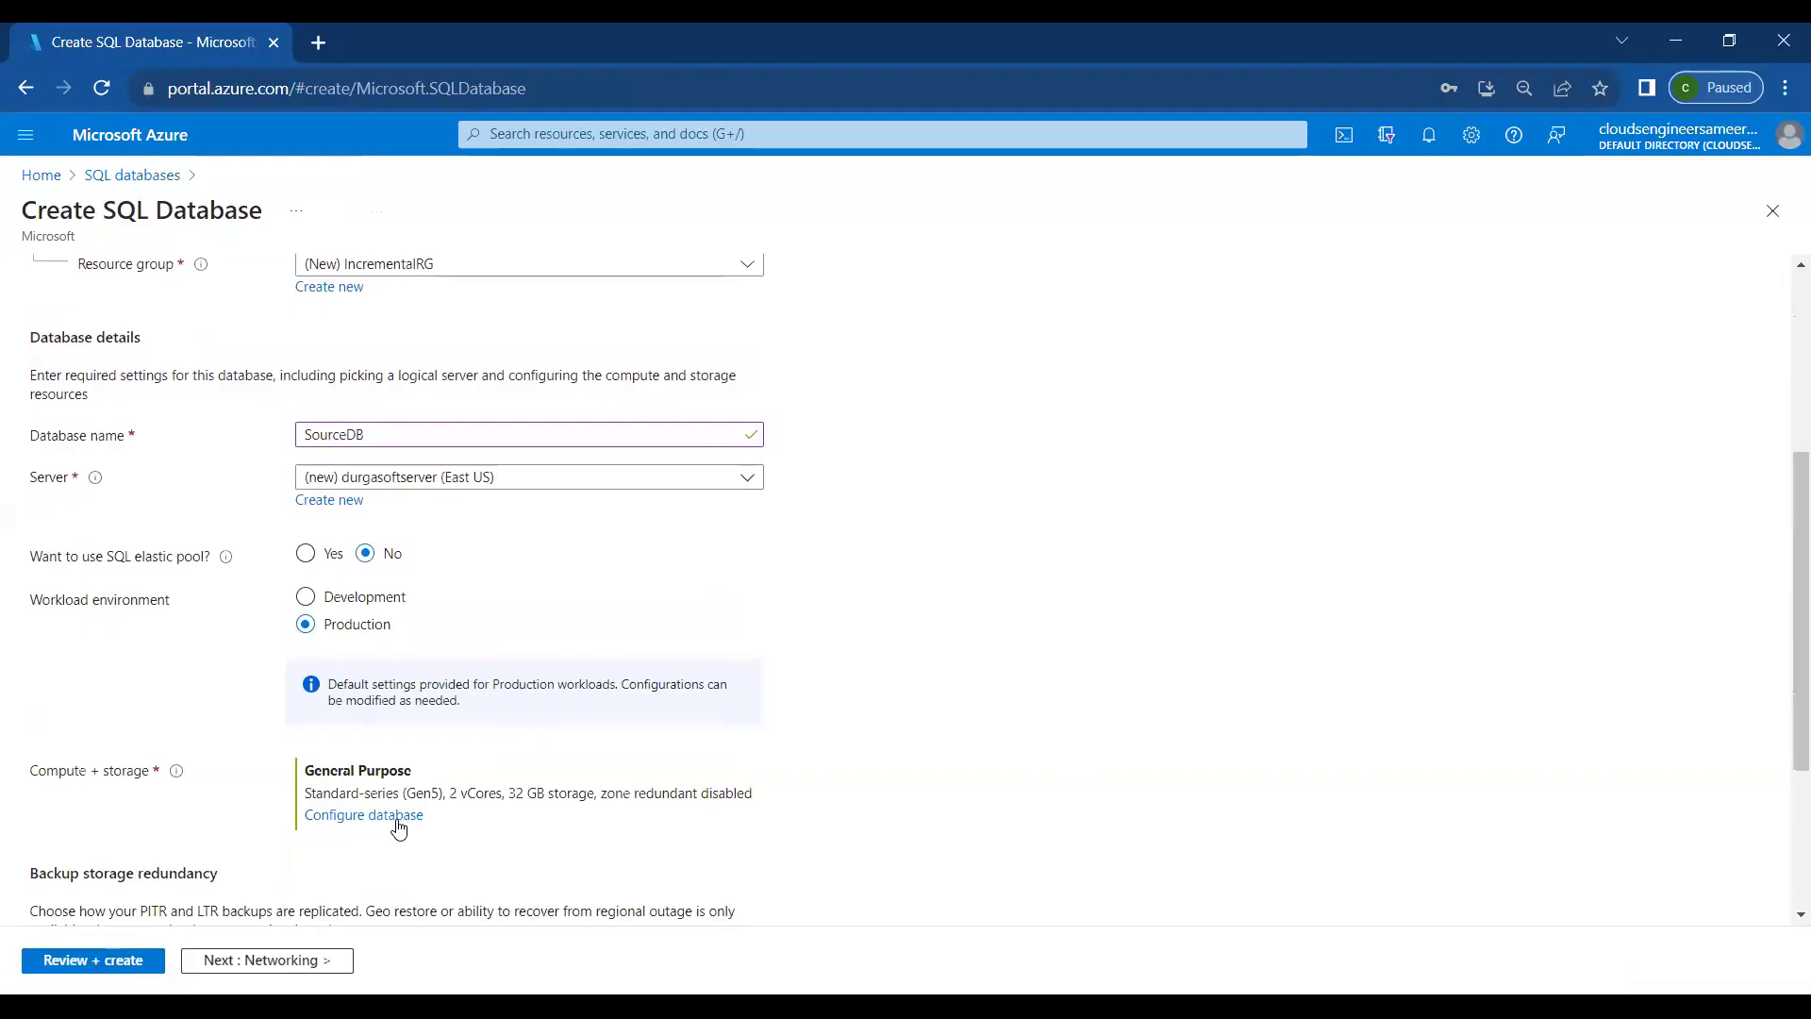
pyautogui.scroll(-3, 399, 828)
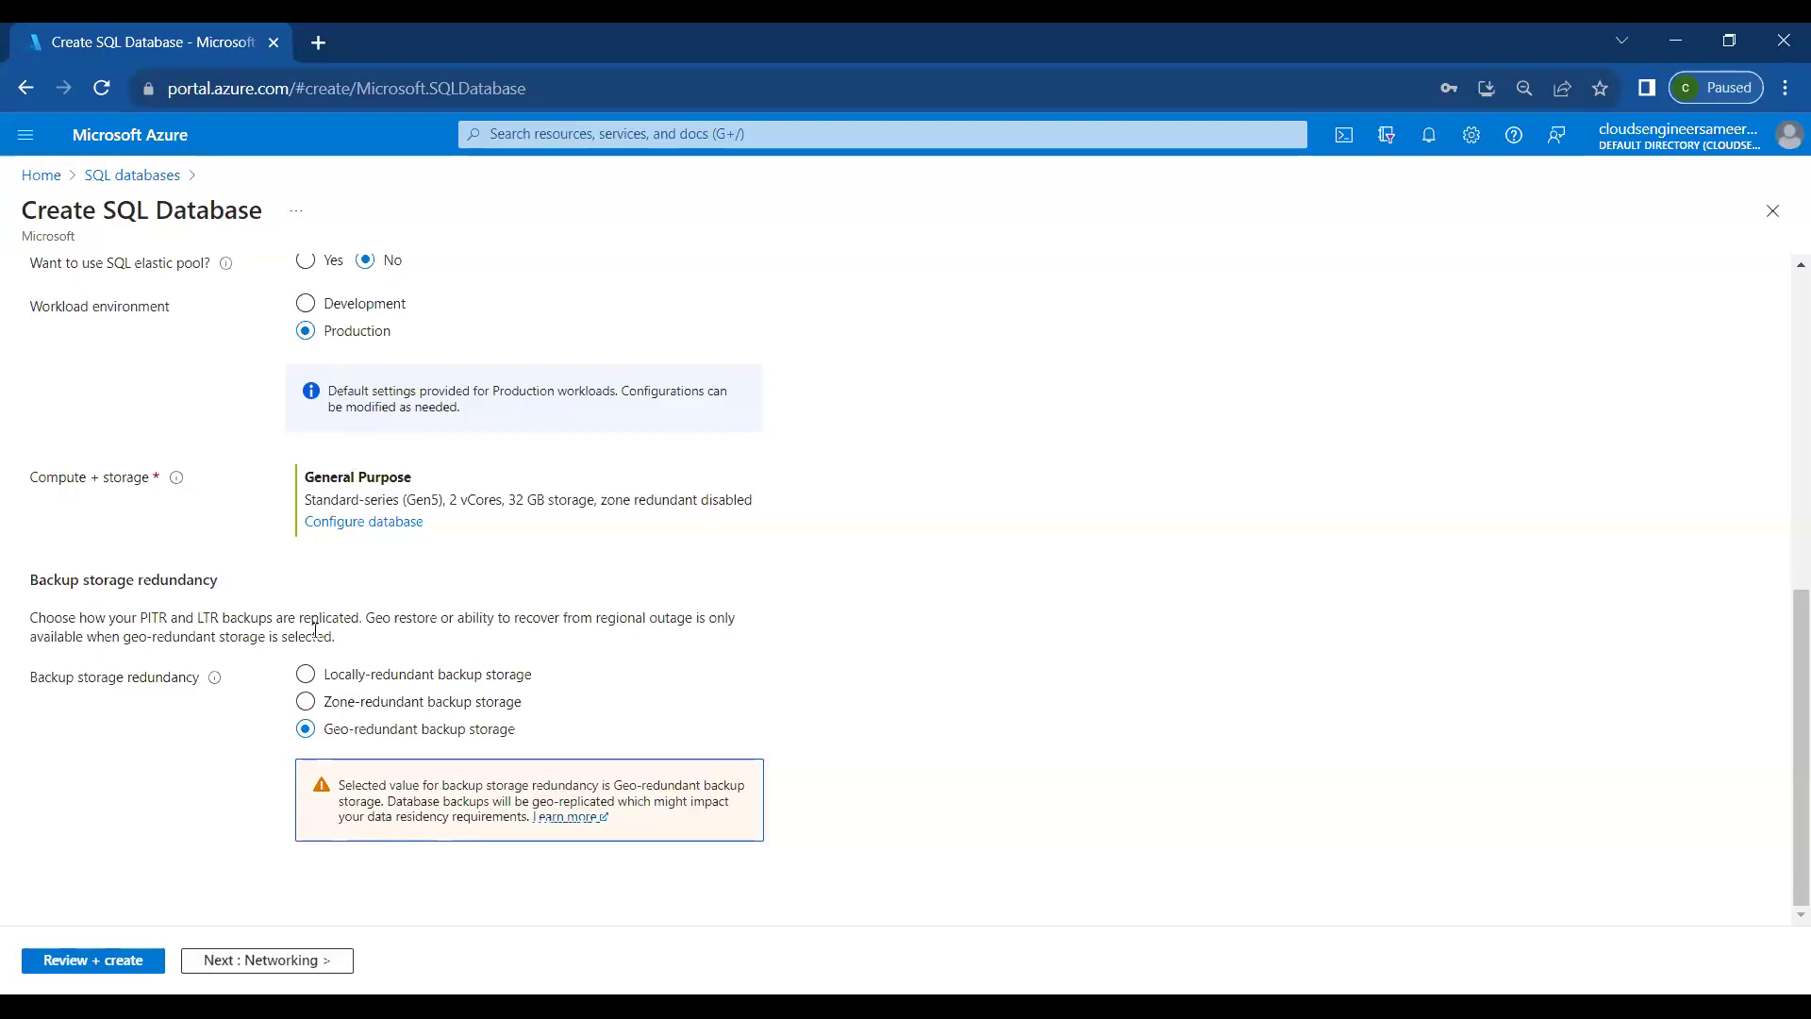
pyautogui.click(366, 531)
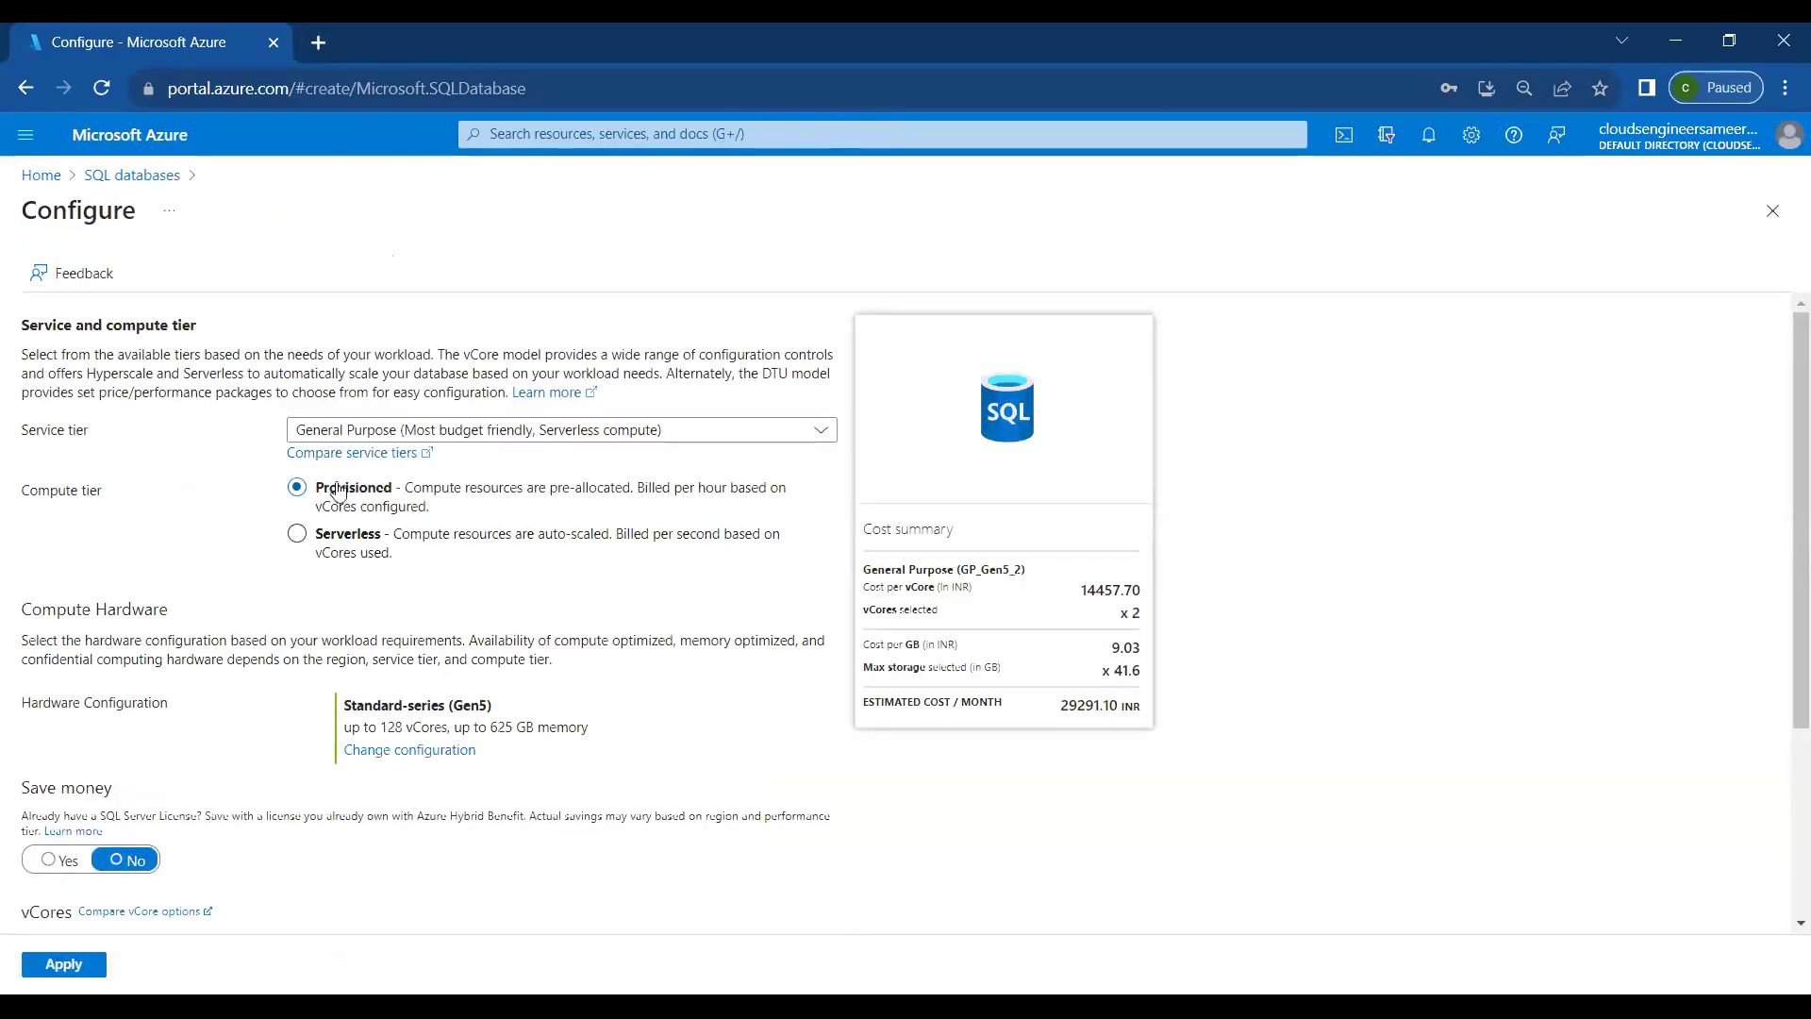
pyautogui.click(372, 439)
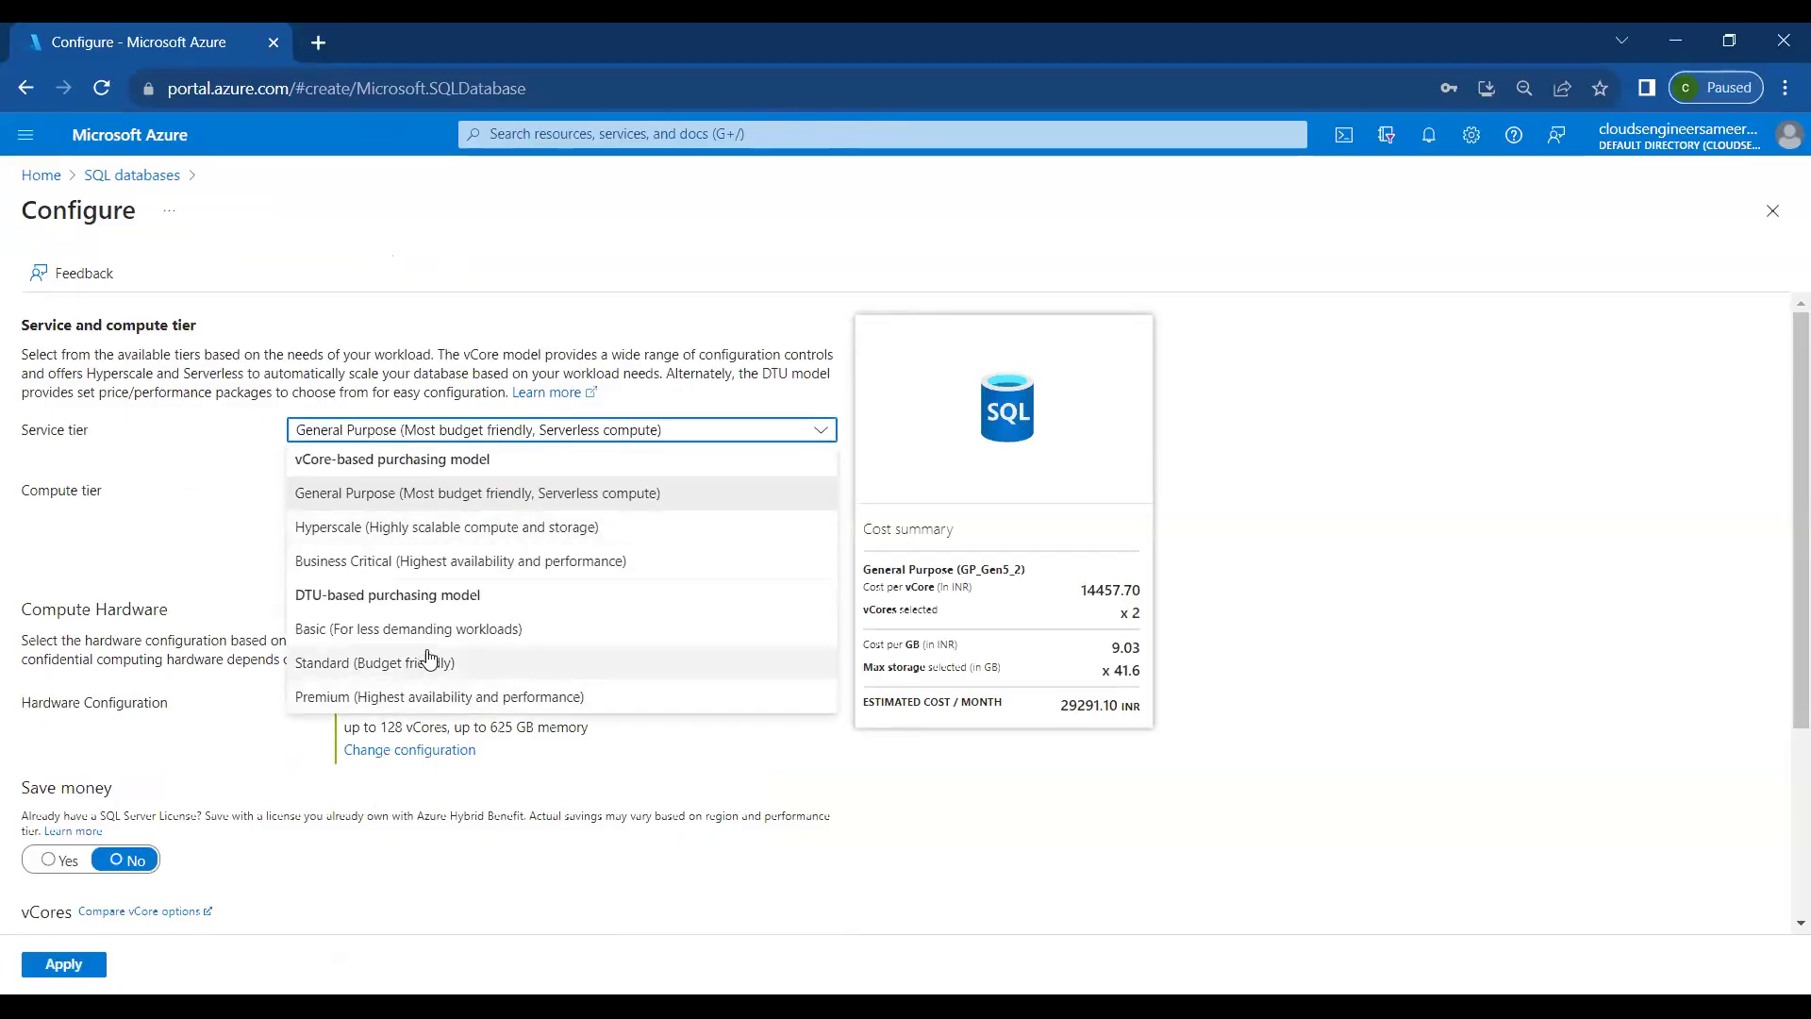
pyautogui.press('Escape')
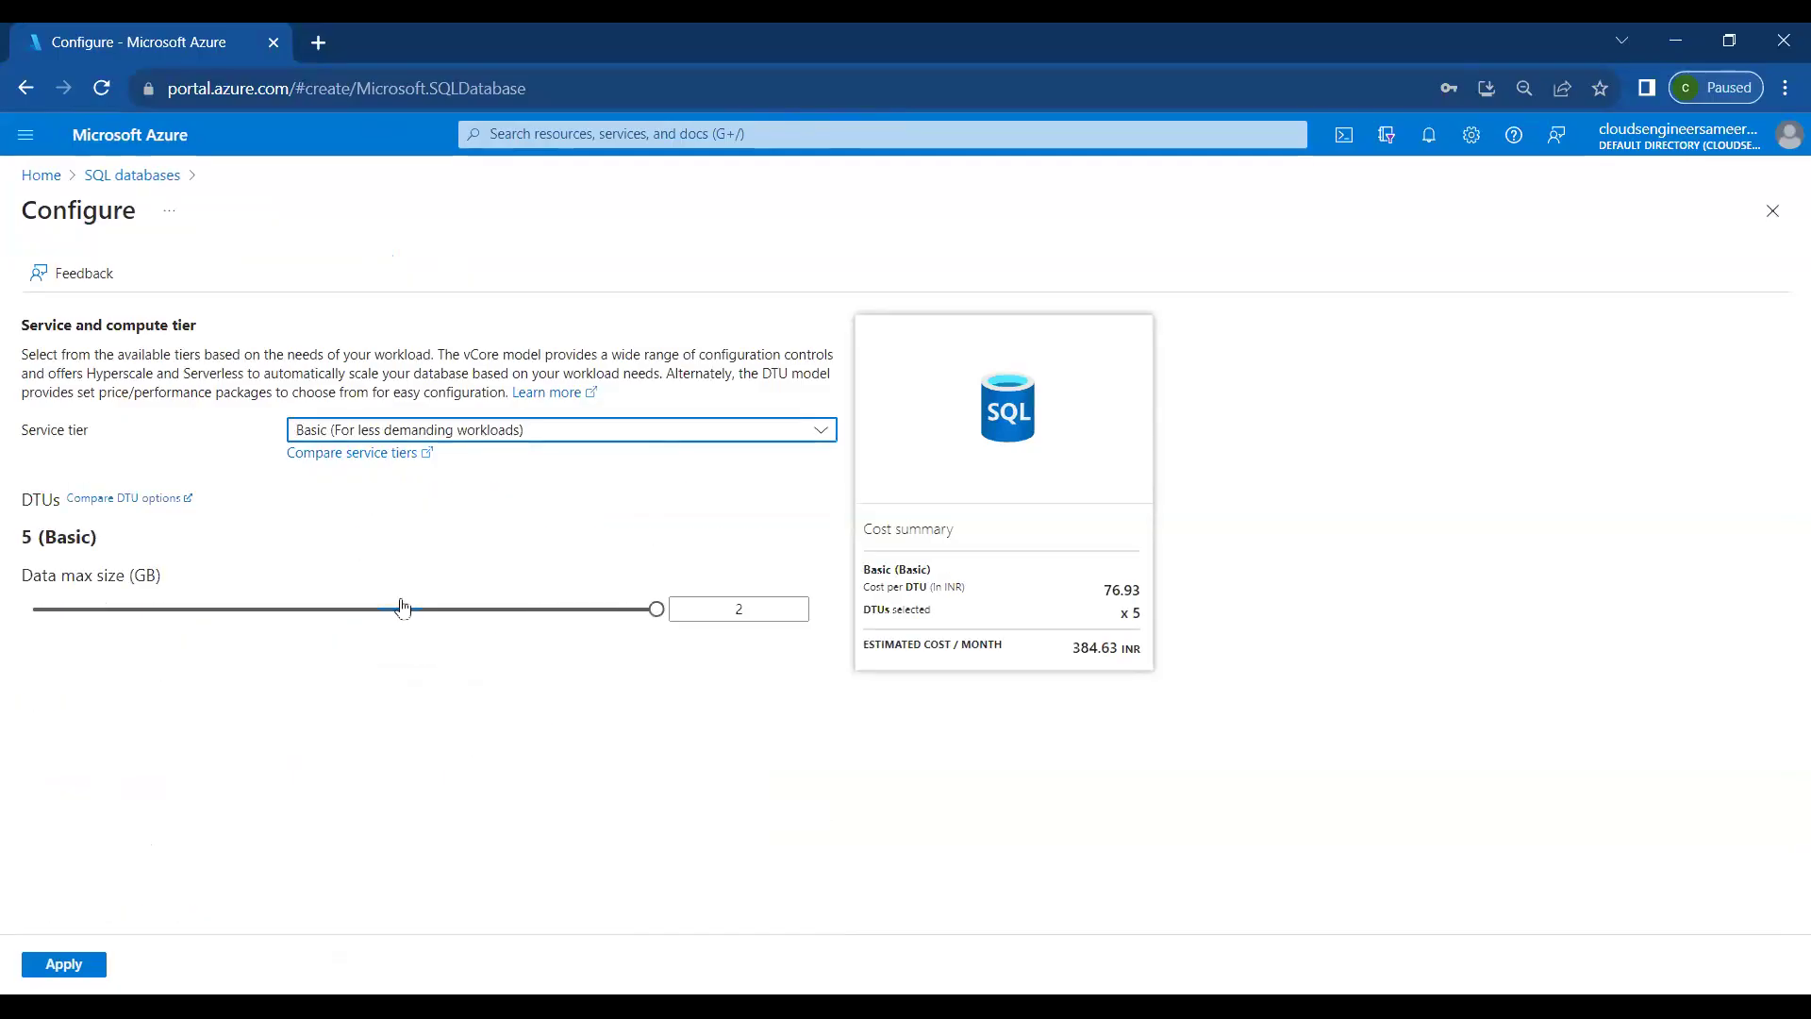
pyautogui.click(74, 966)
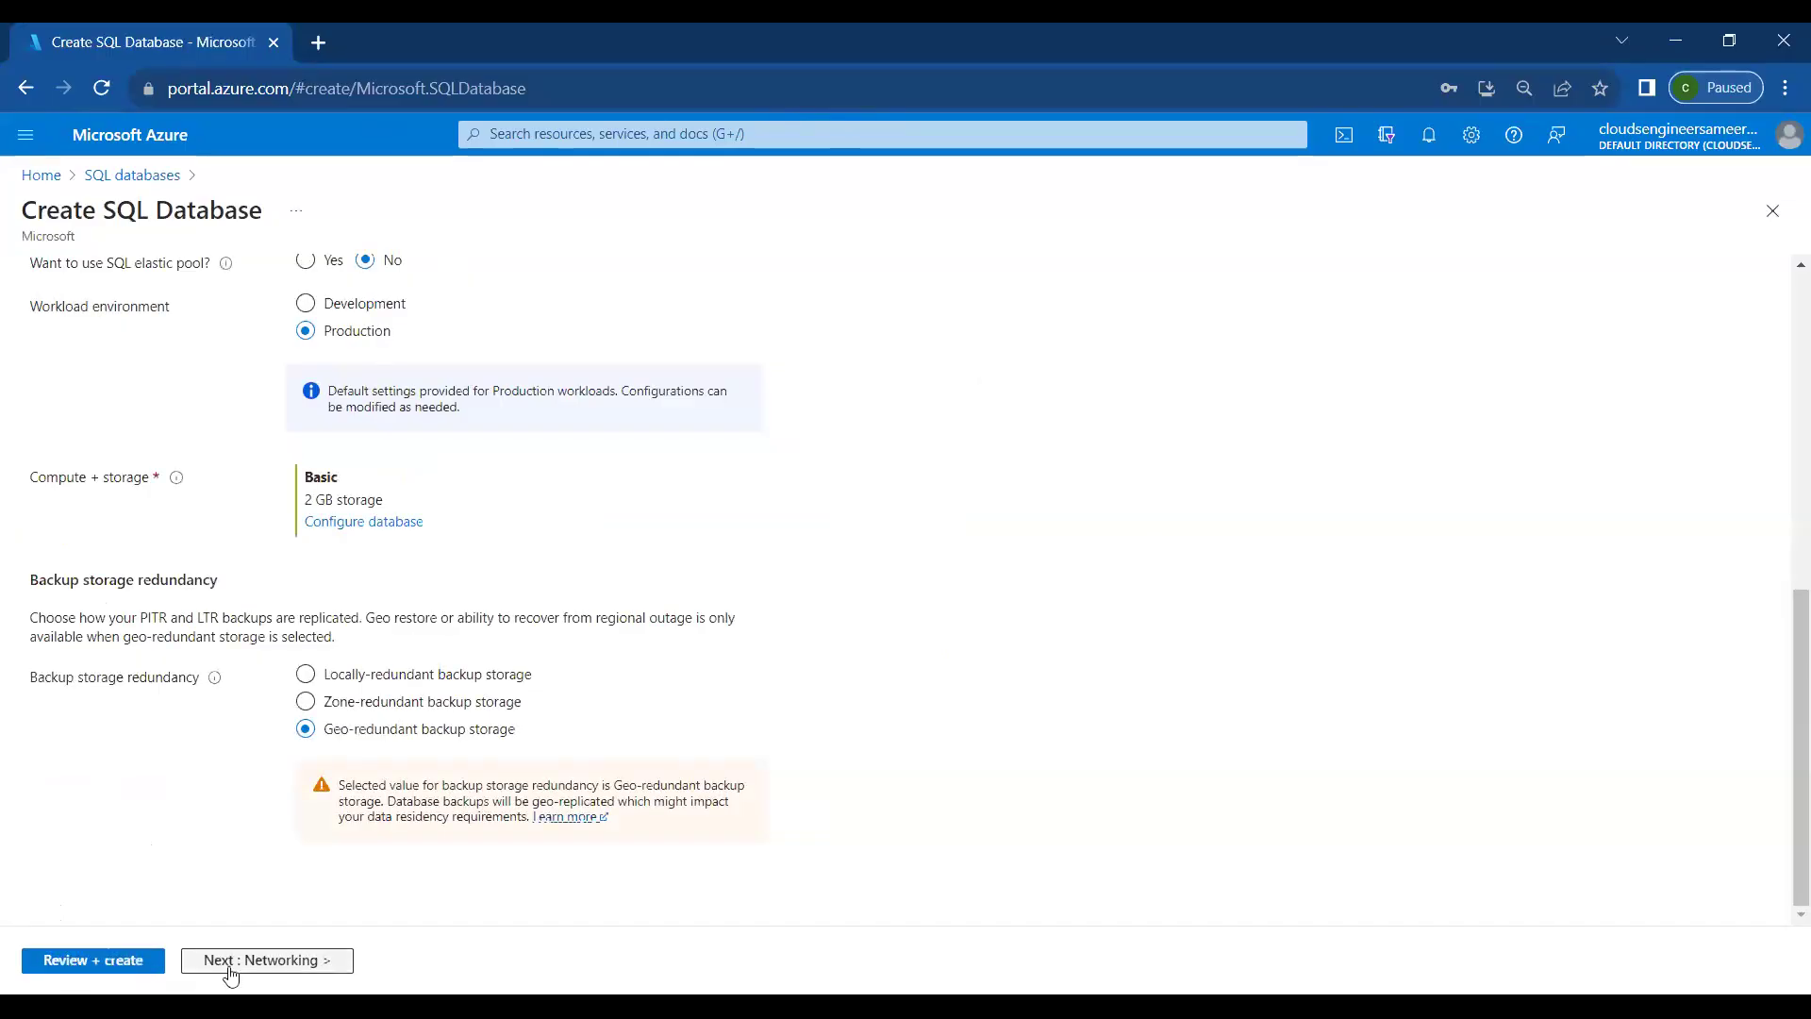
# Set the networking to a public endpoint and allow Azure services and the current client IP address through the firewall
pyautogui.click(110, 969)
pyautogui.click(246, 961)
pyautogui.click(305, 519)
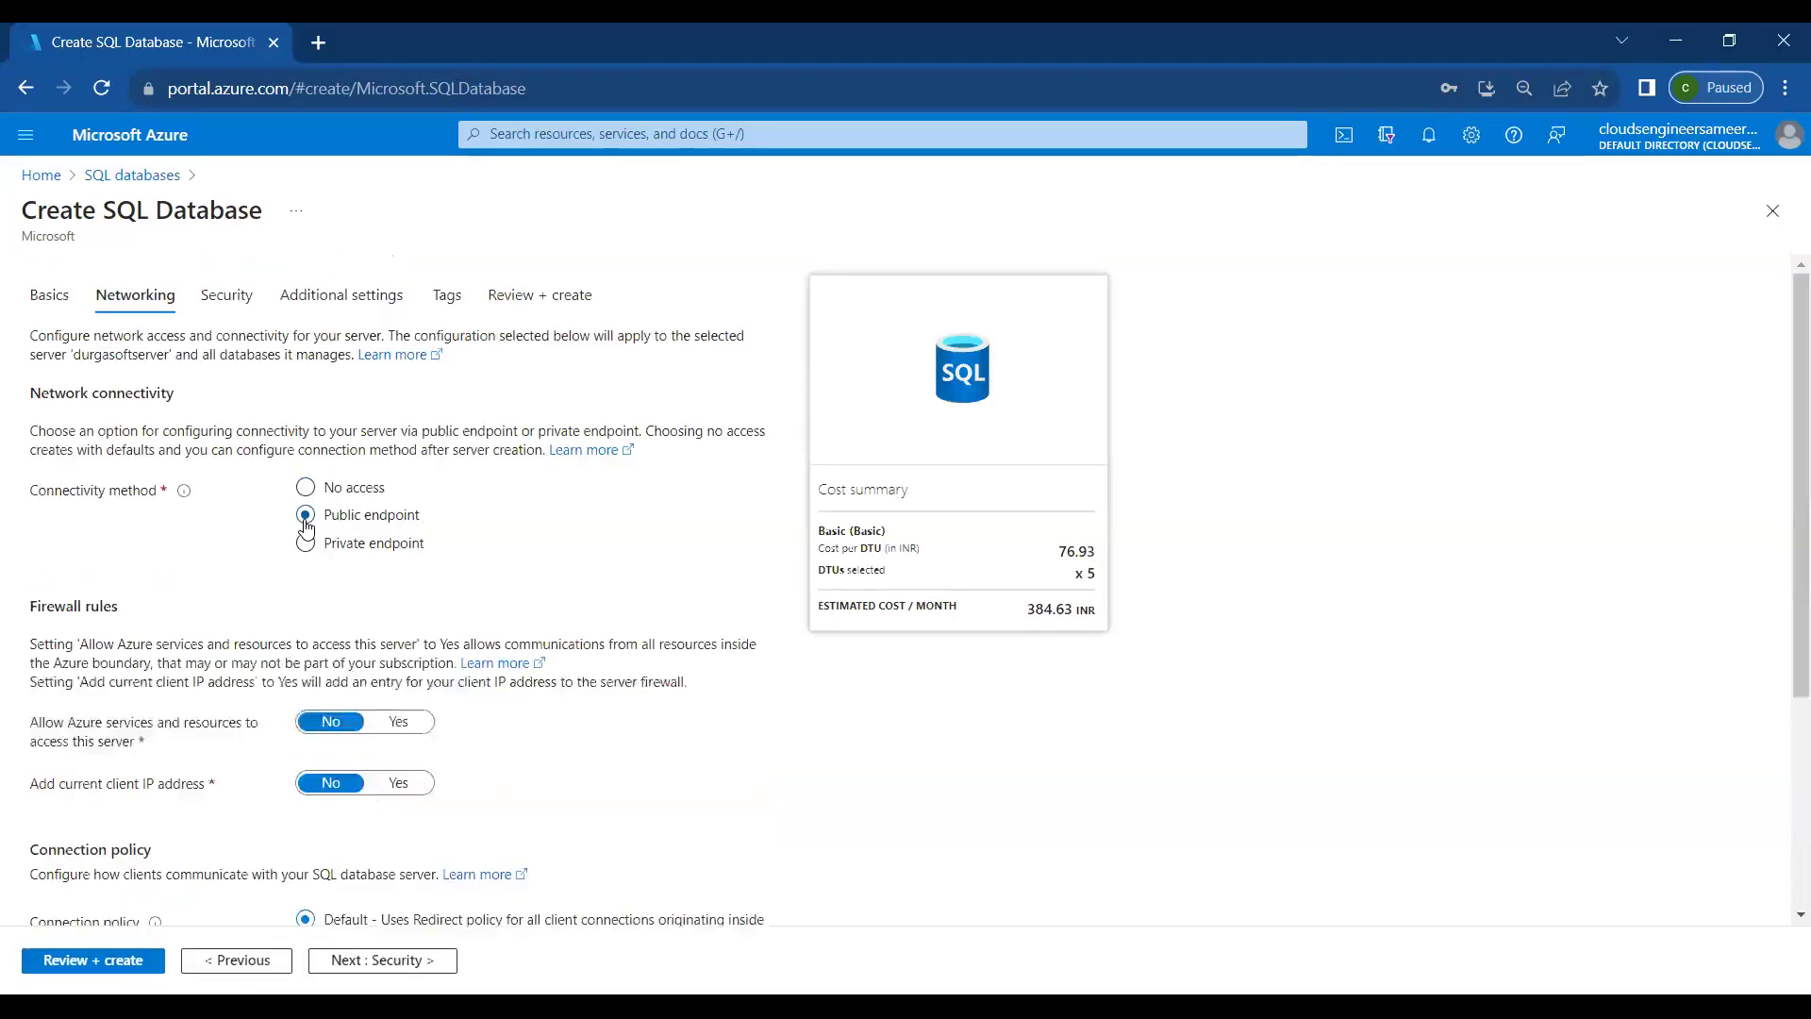
pyautogui.click(399, 722)
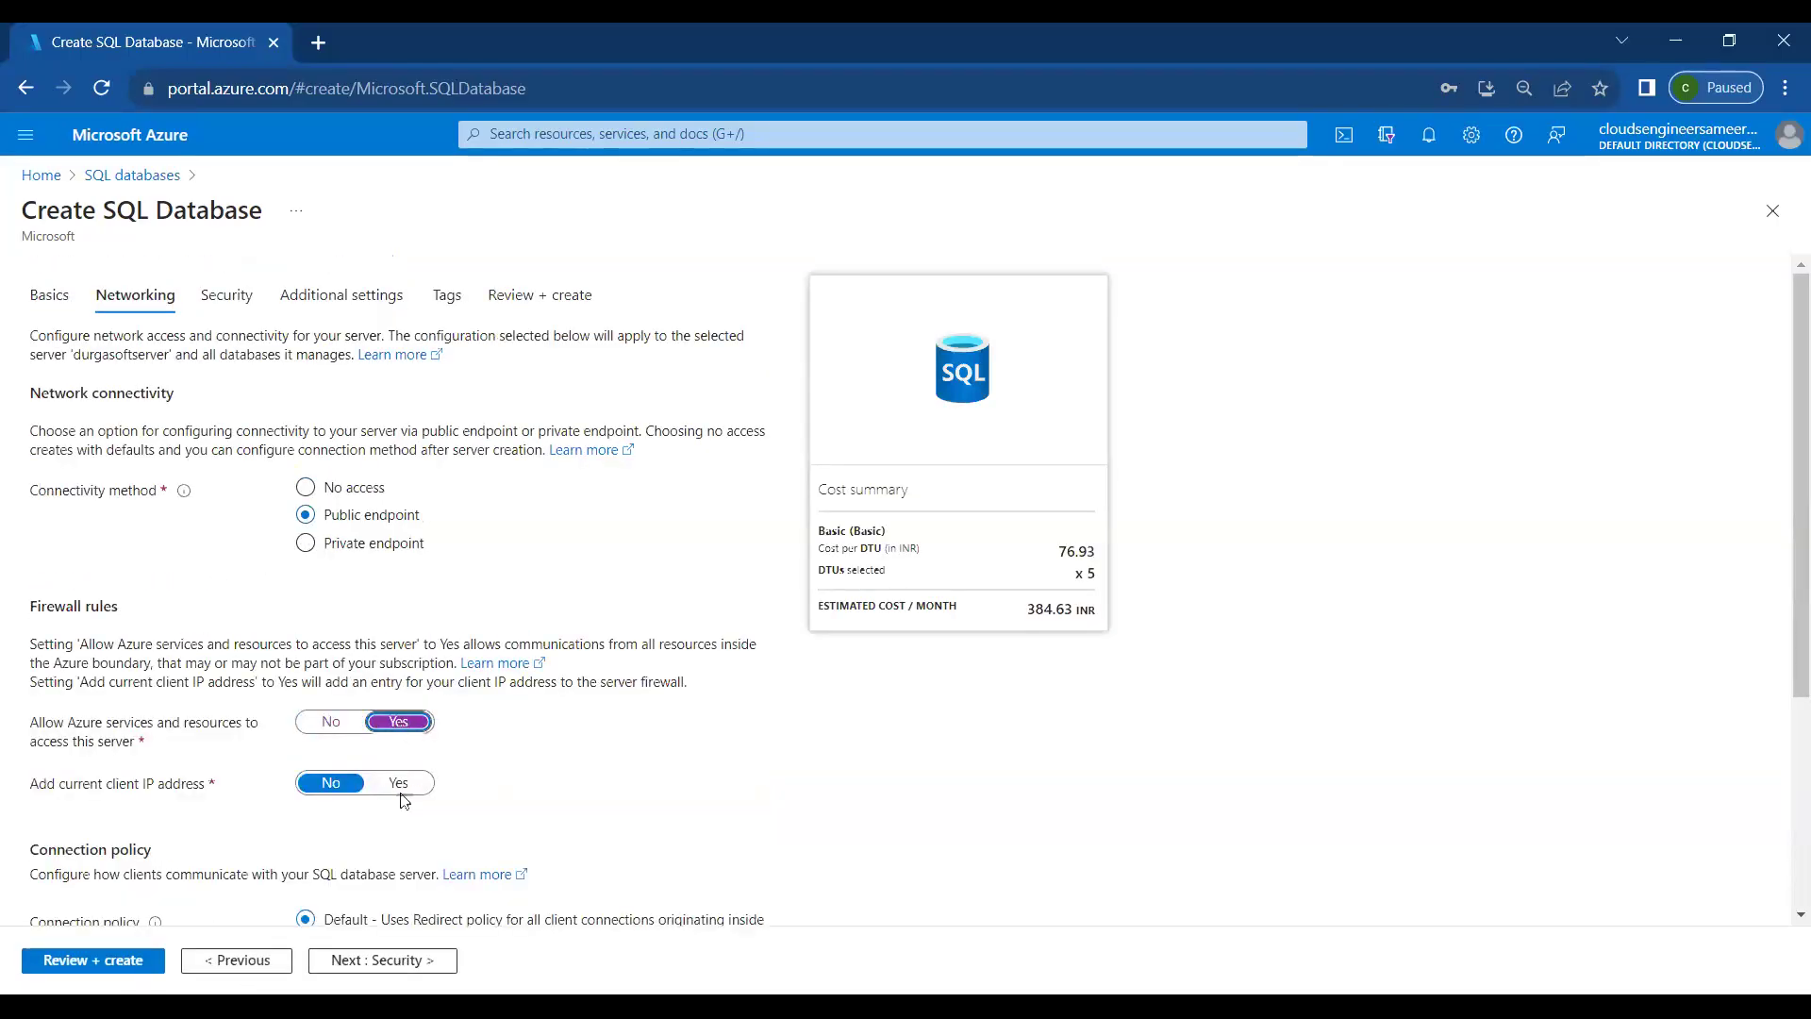
pyautogui.click(399, 785)
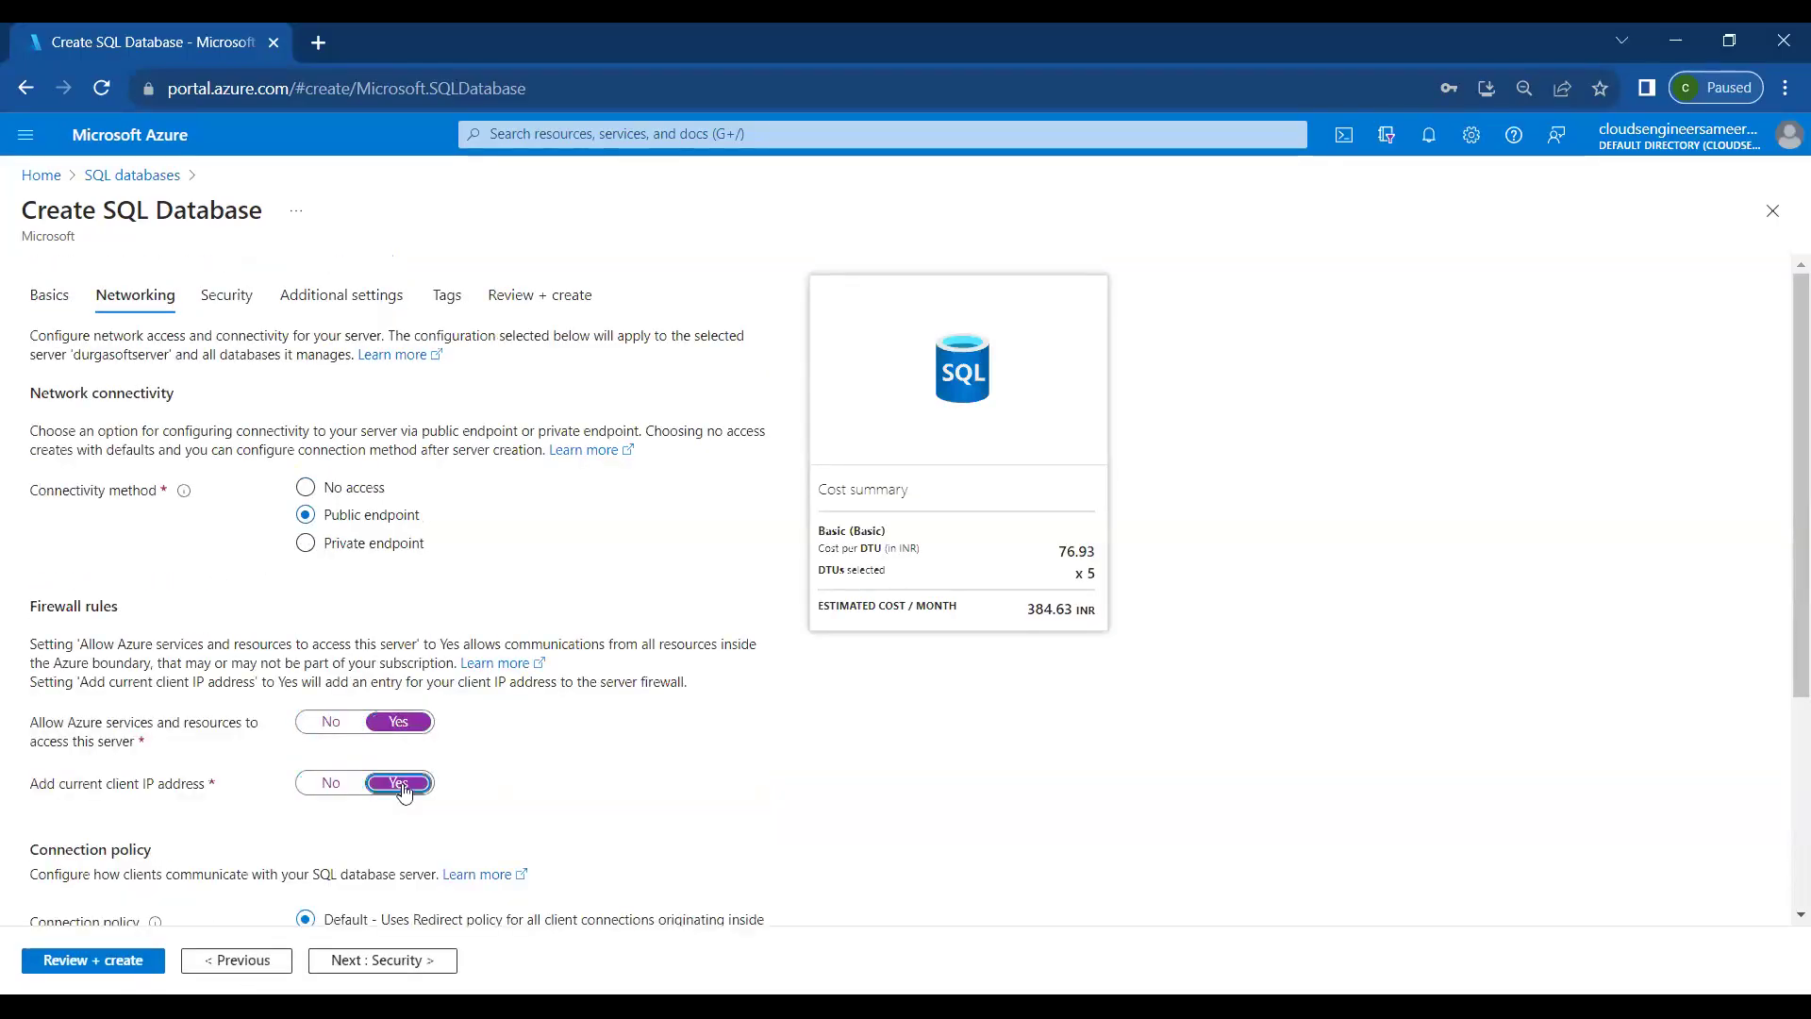
# Review and create the SQL database, and refresh its deployment status
pyautogui.click(106, 972)
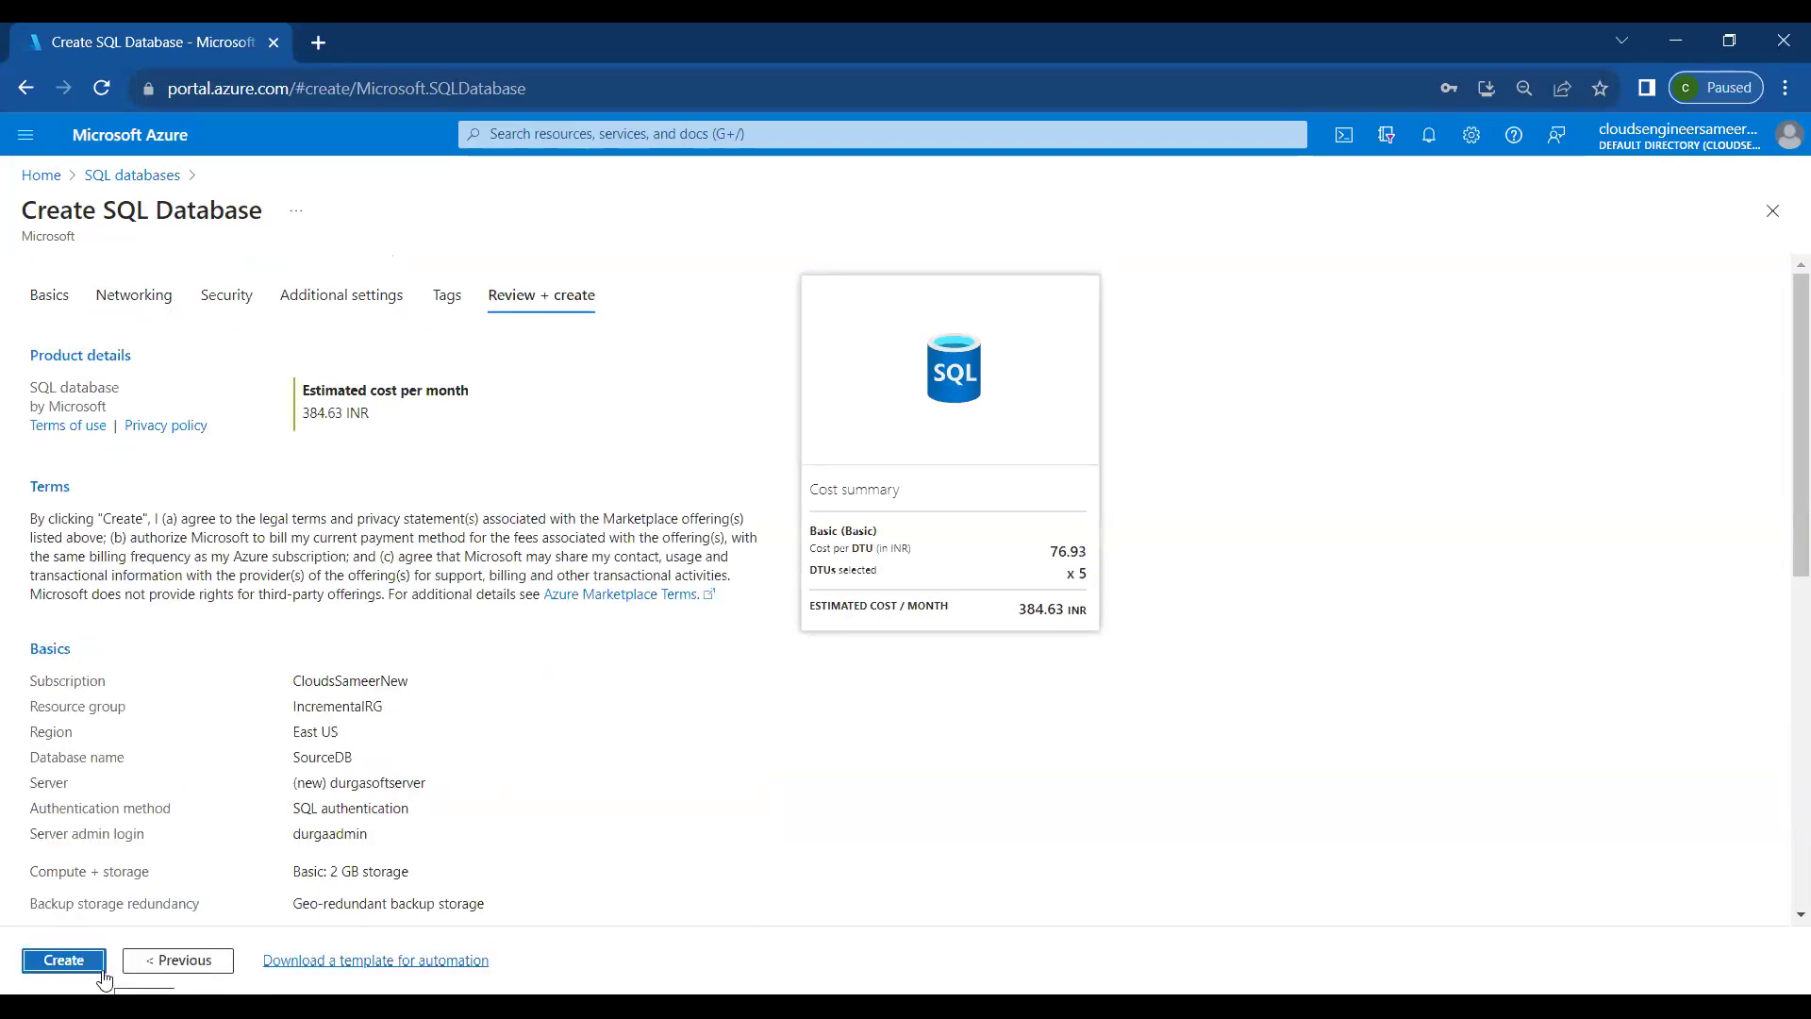
pyautogui.click(102, 971)
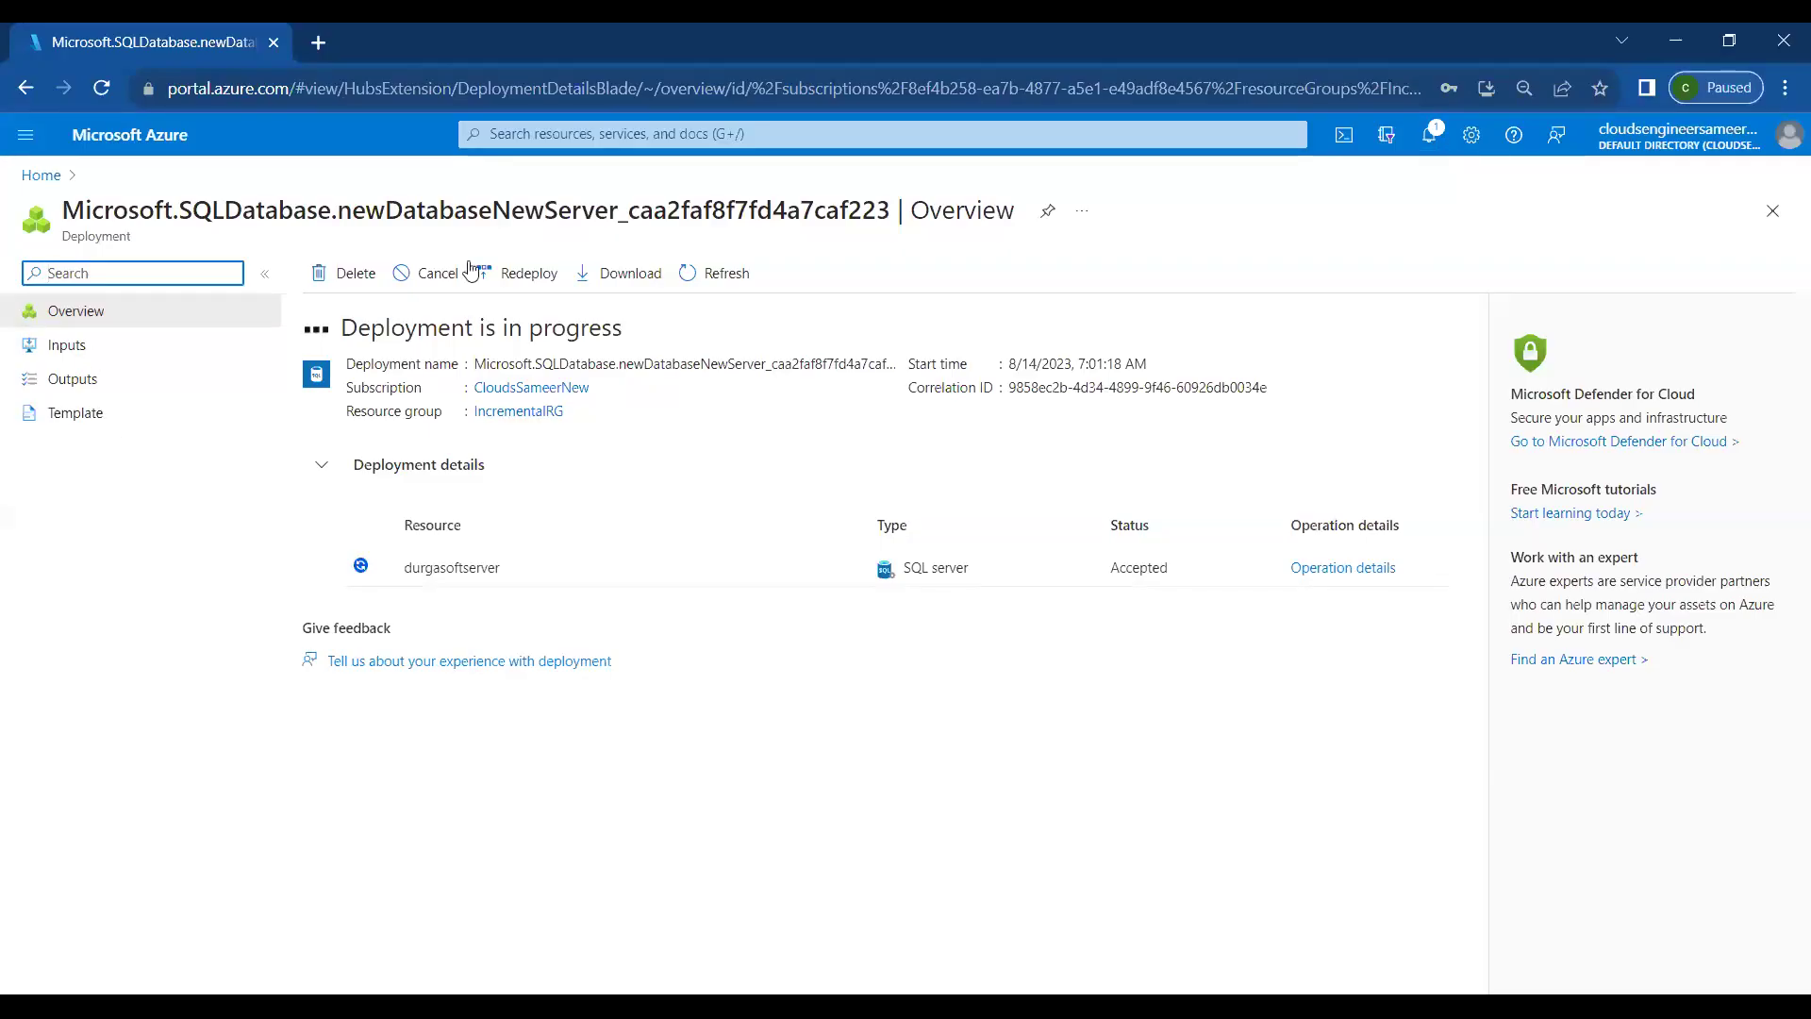
pyautogui.click(710, 272)
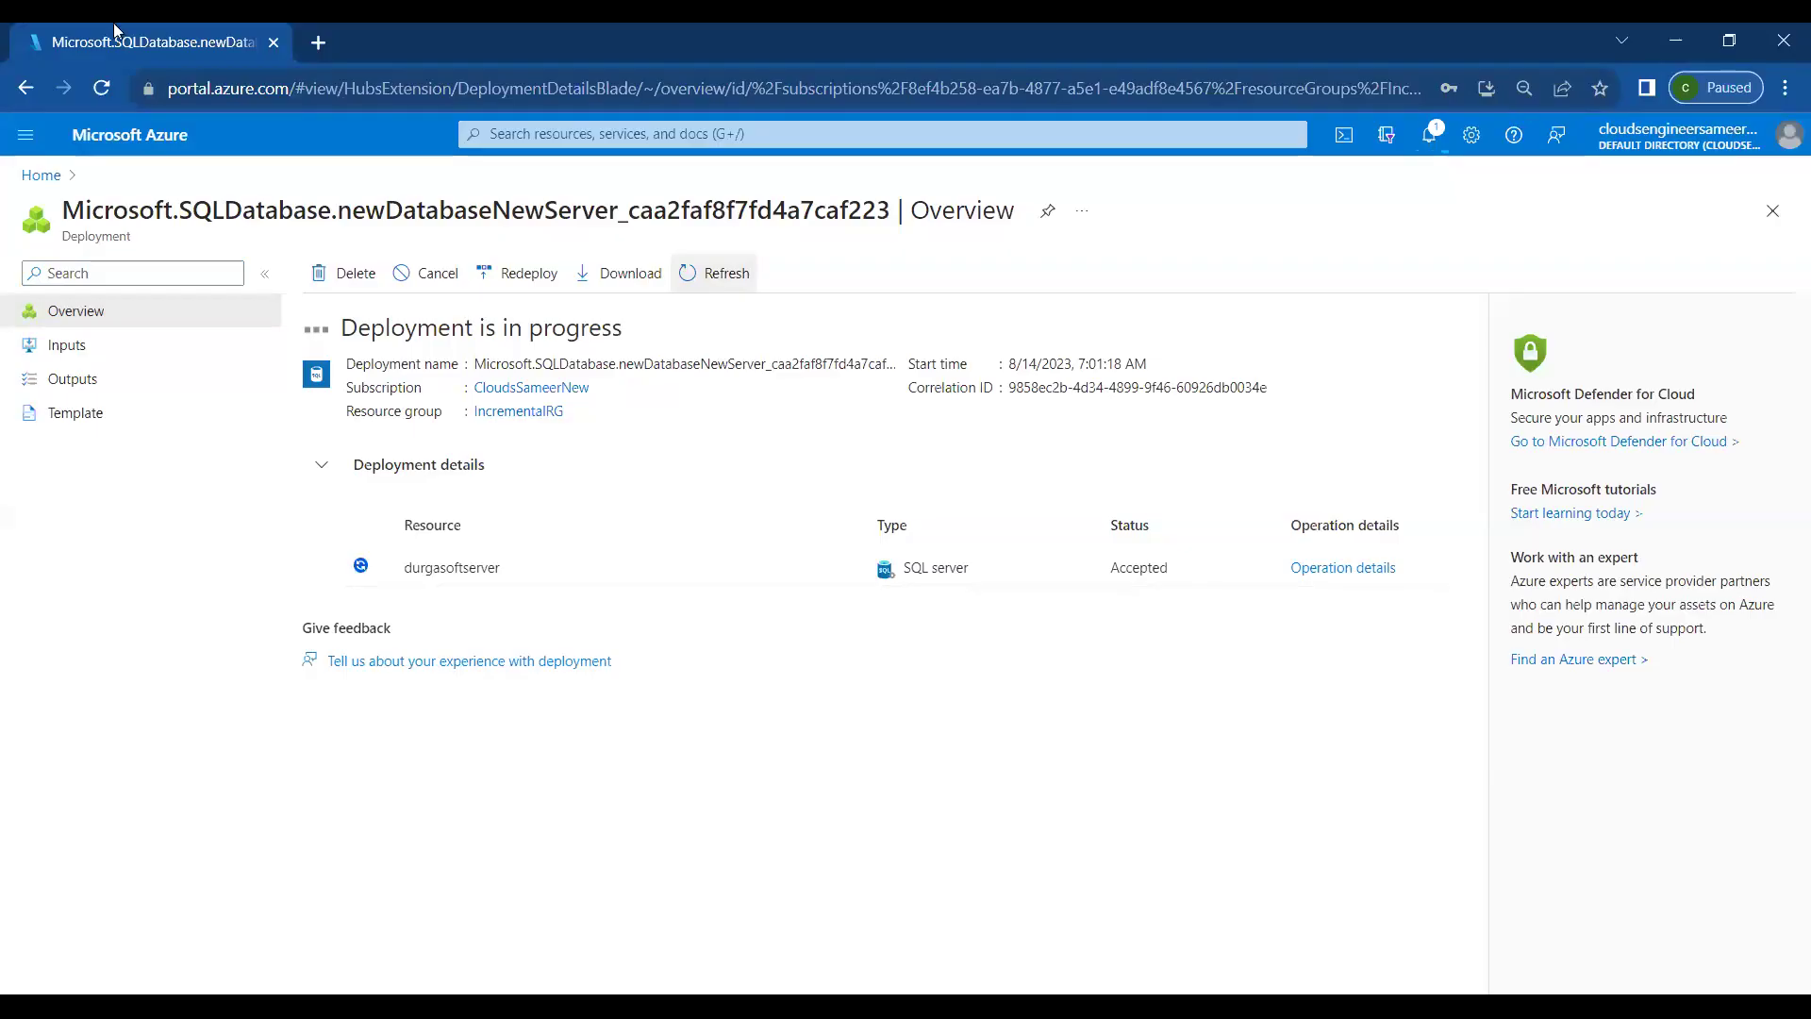
# Open the Azure portal in a new browser tab and start creating a data factory
pyautogui.click(321, 42)
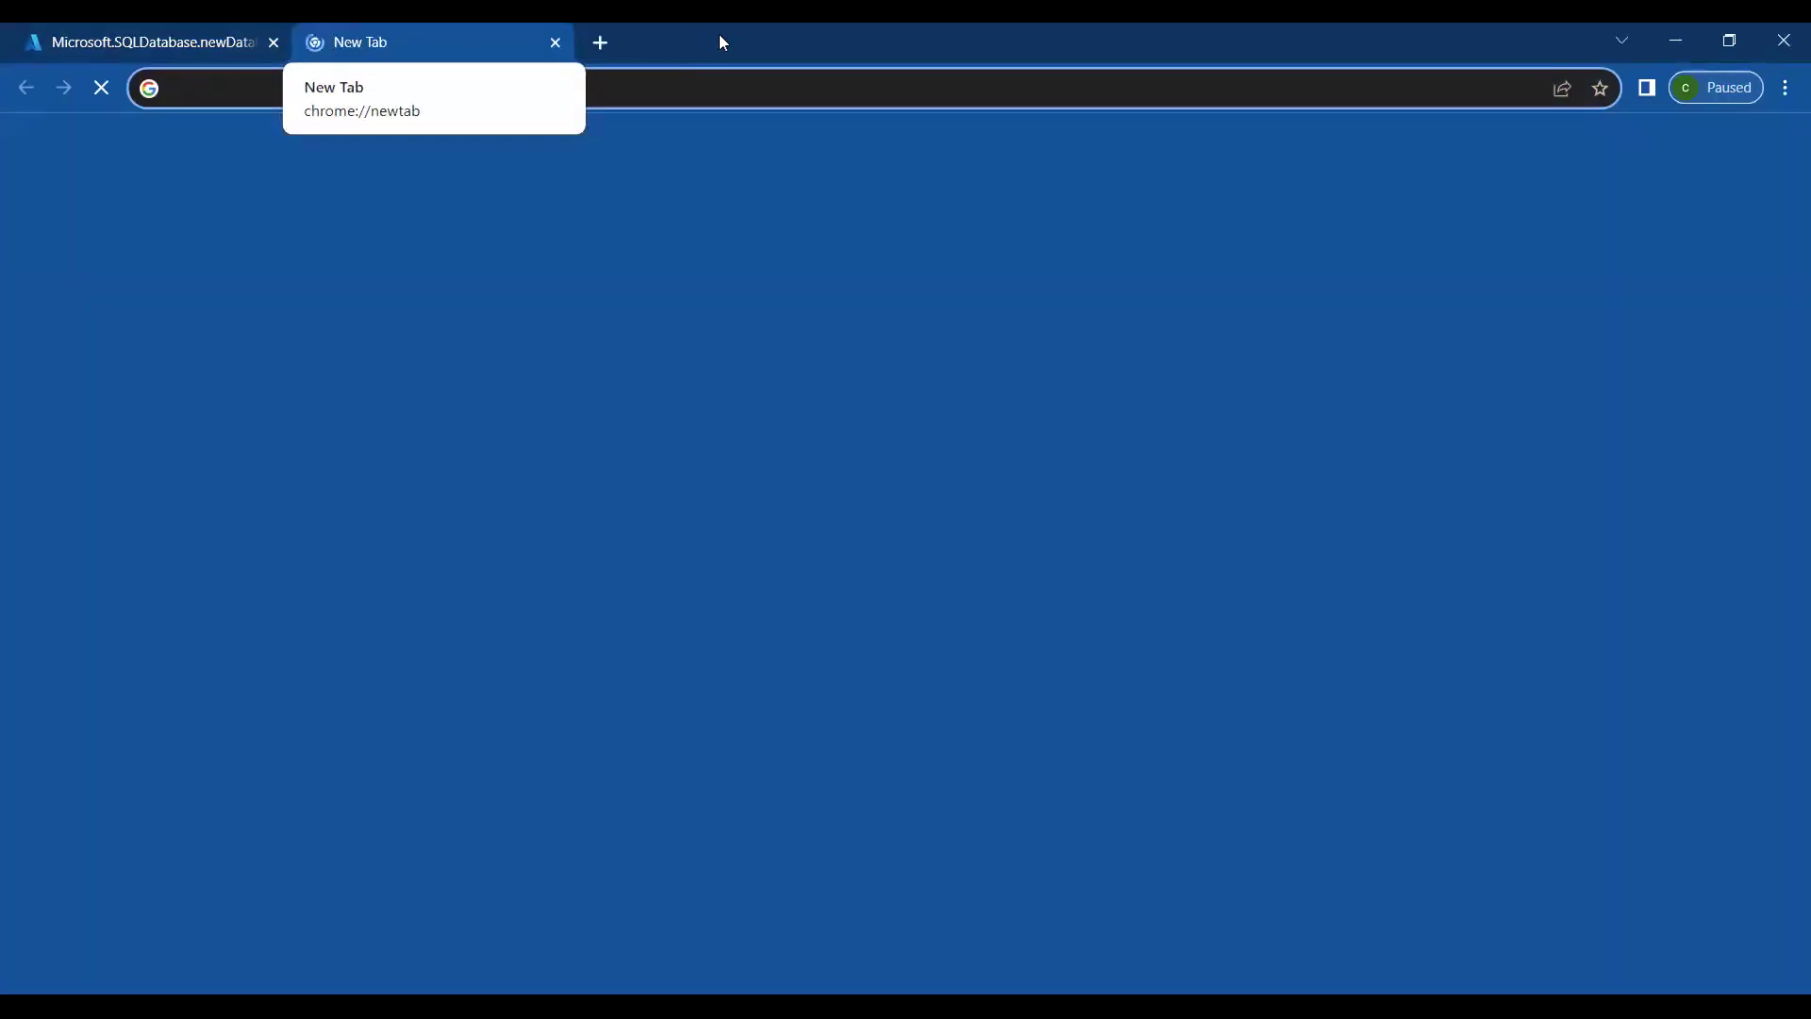
pyautogui.click(601, 44)
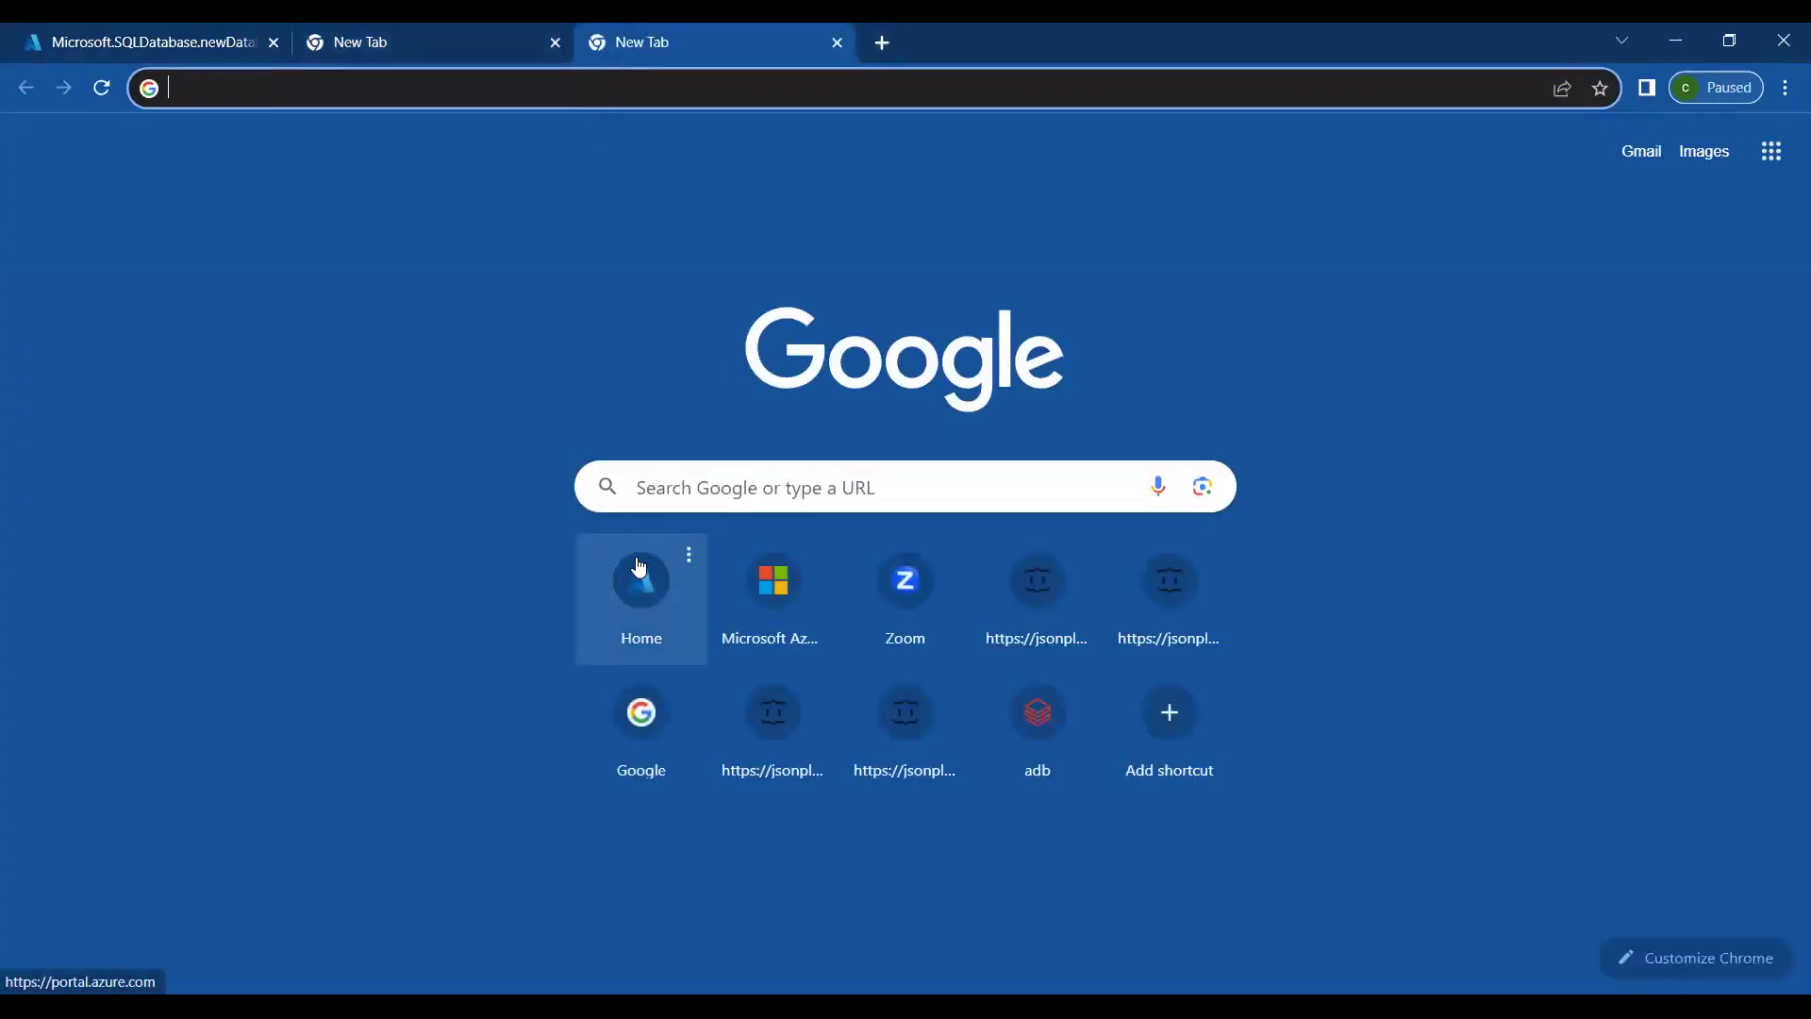
pyautogui.click(638, 566)
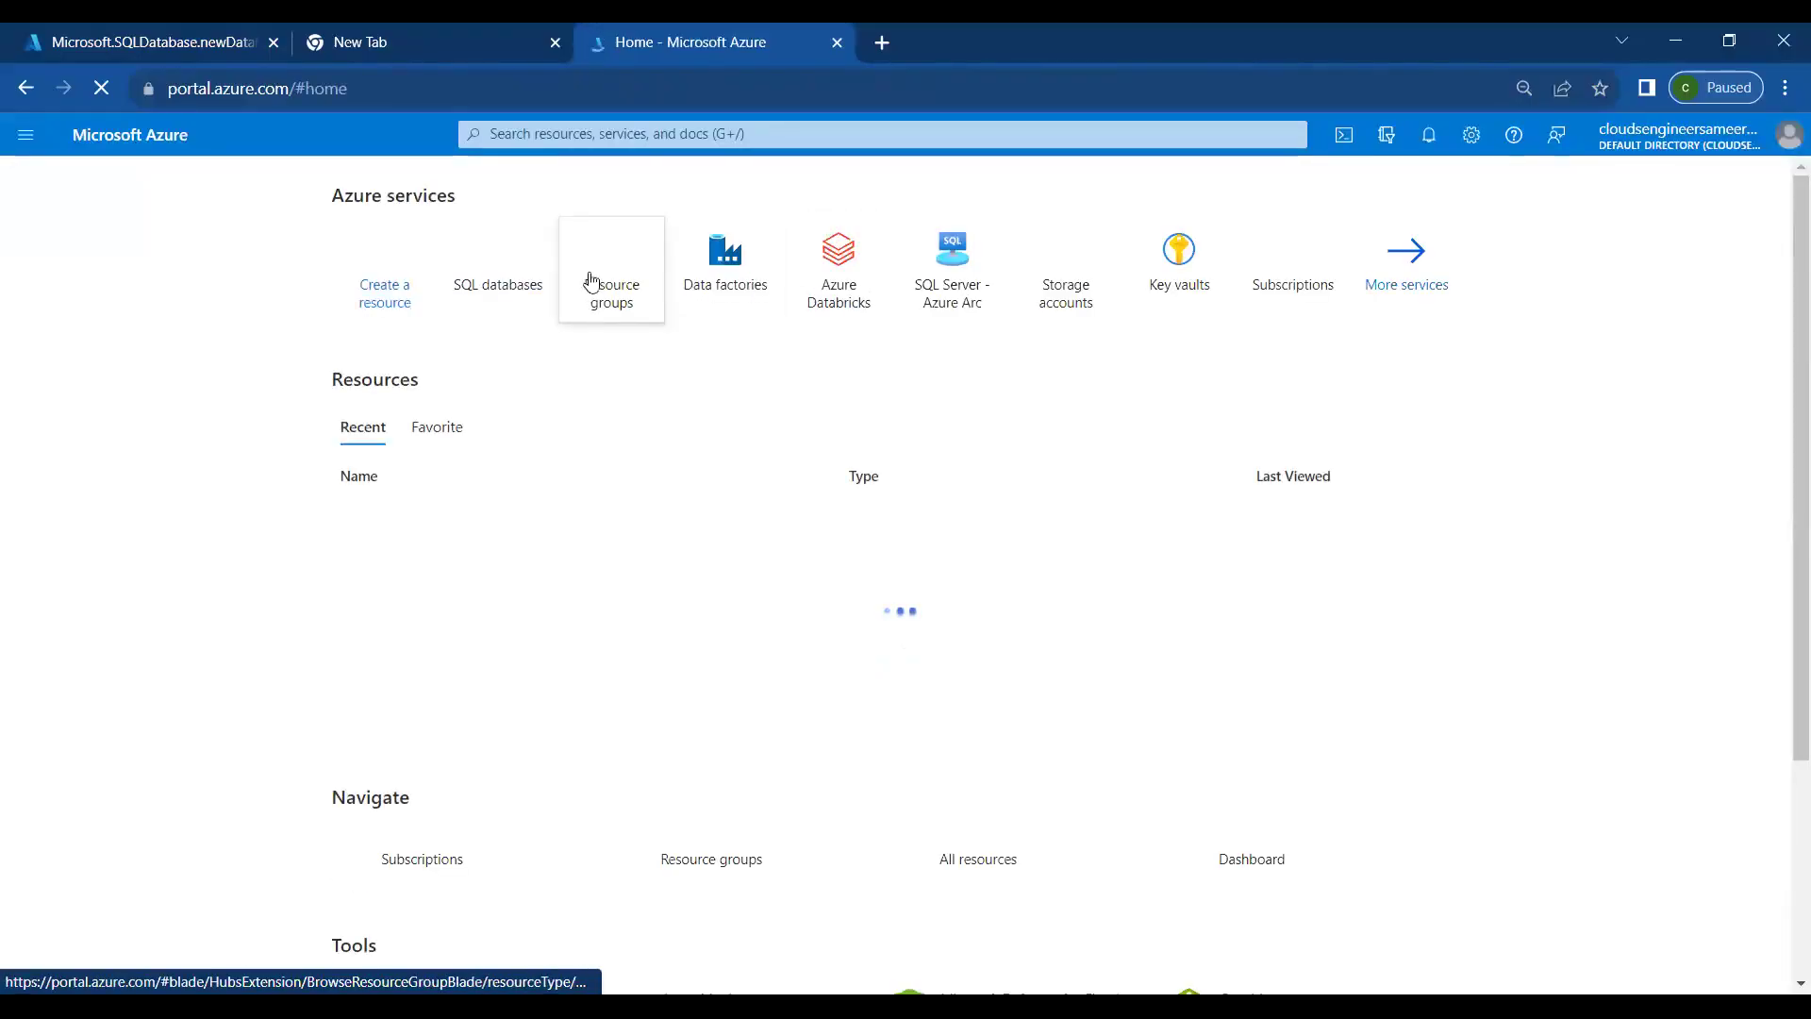
pyautogui.click(709, 282)
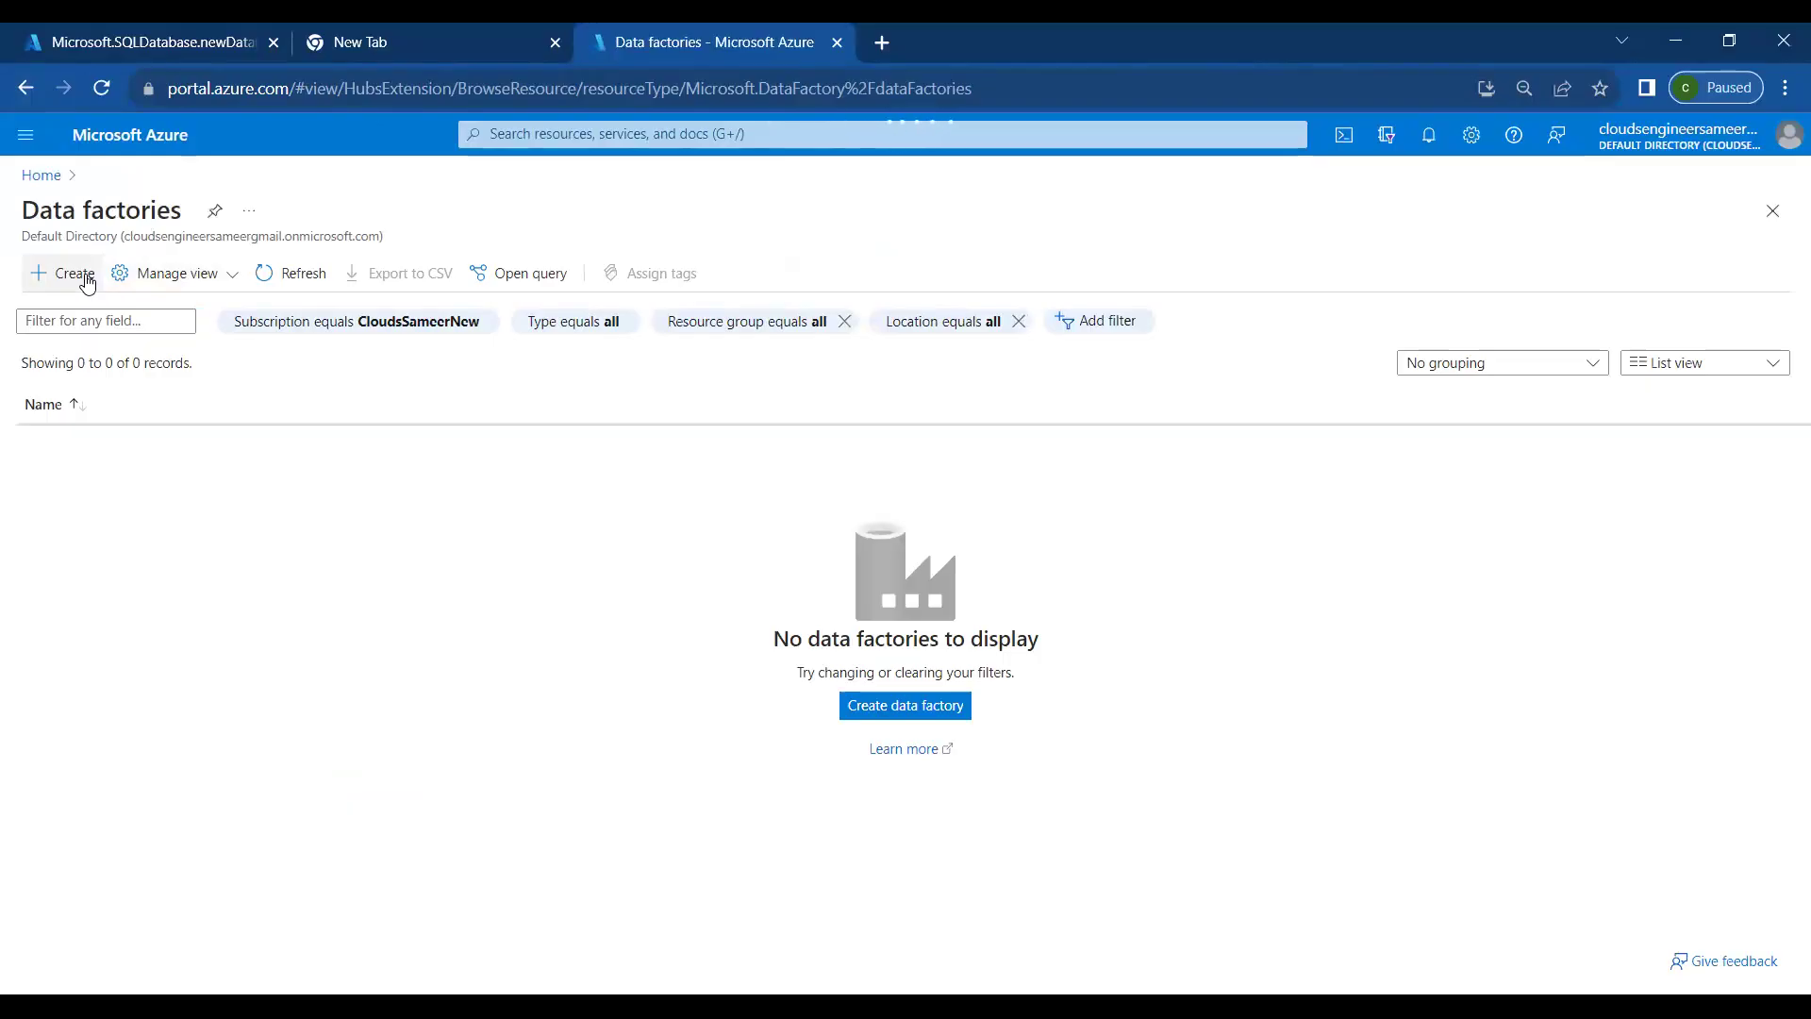
pyautogui.click(87, 283)
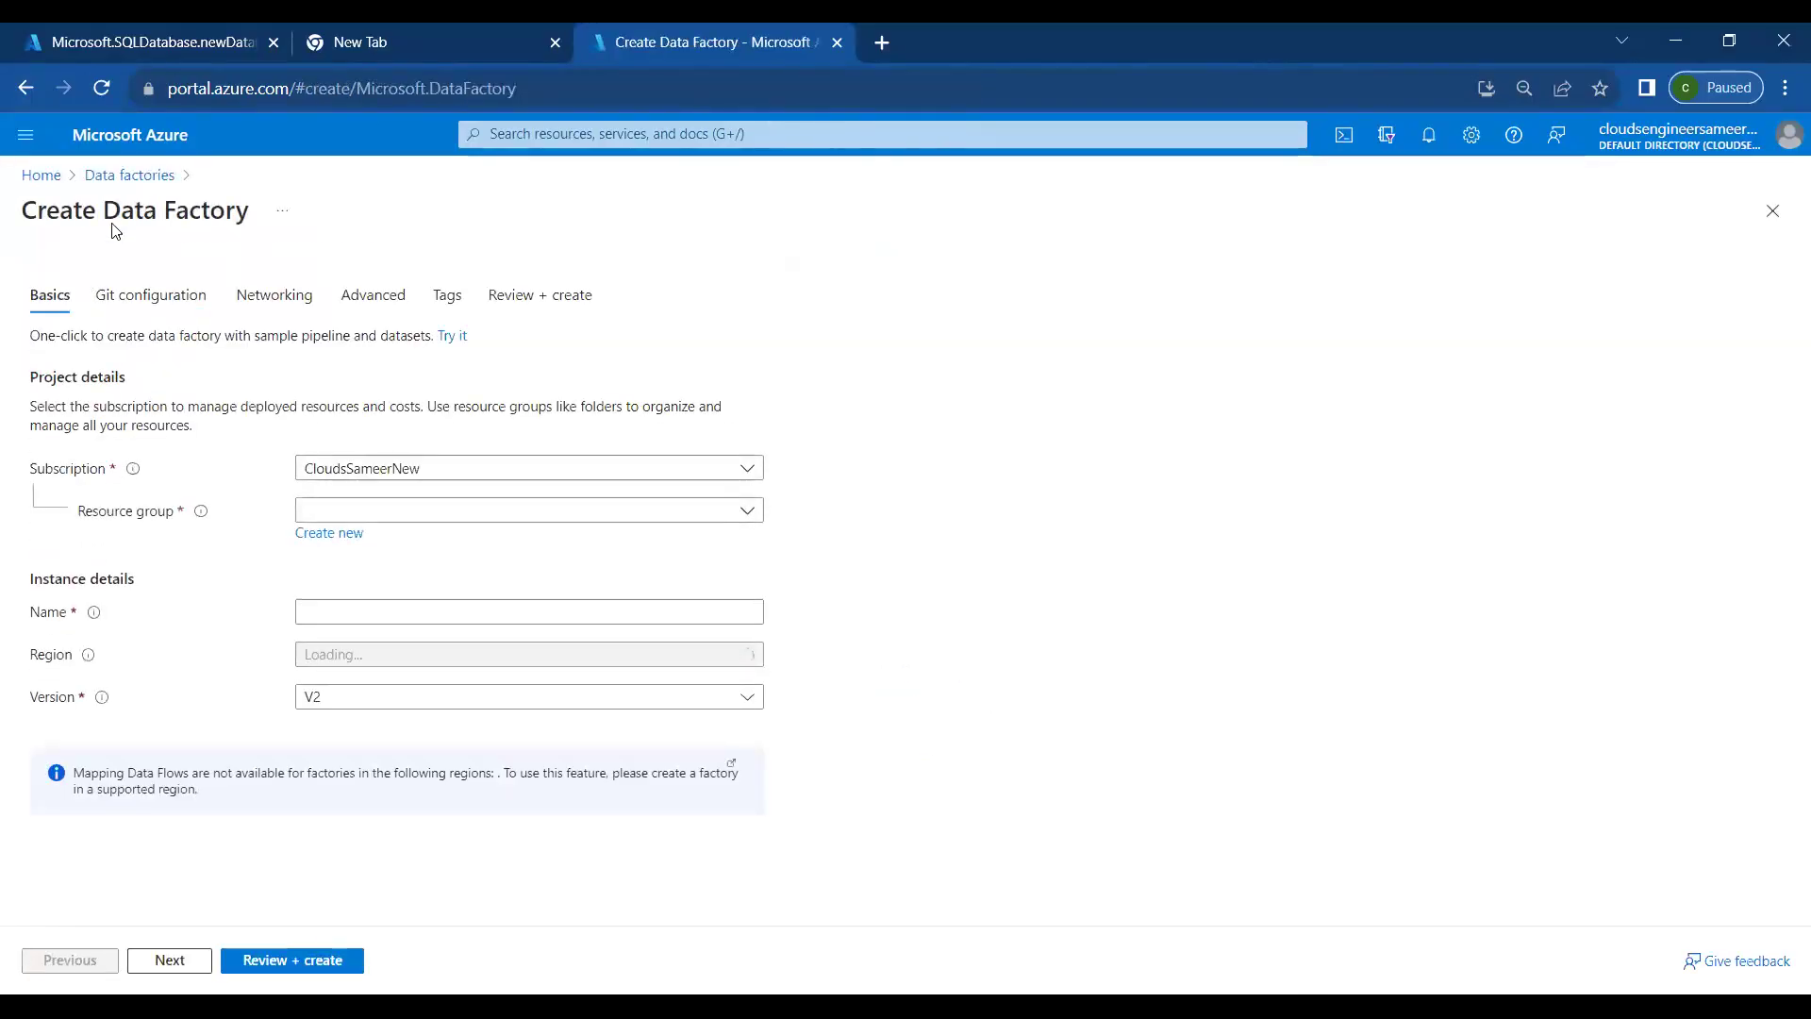
# Create the data factory in resource group IncrementalRG with the name InstanceDurgasoftIncremental, then review and submit it
pyautogui.click(400, 517)
pyautogui.click(375, 579)
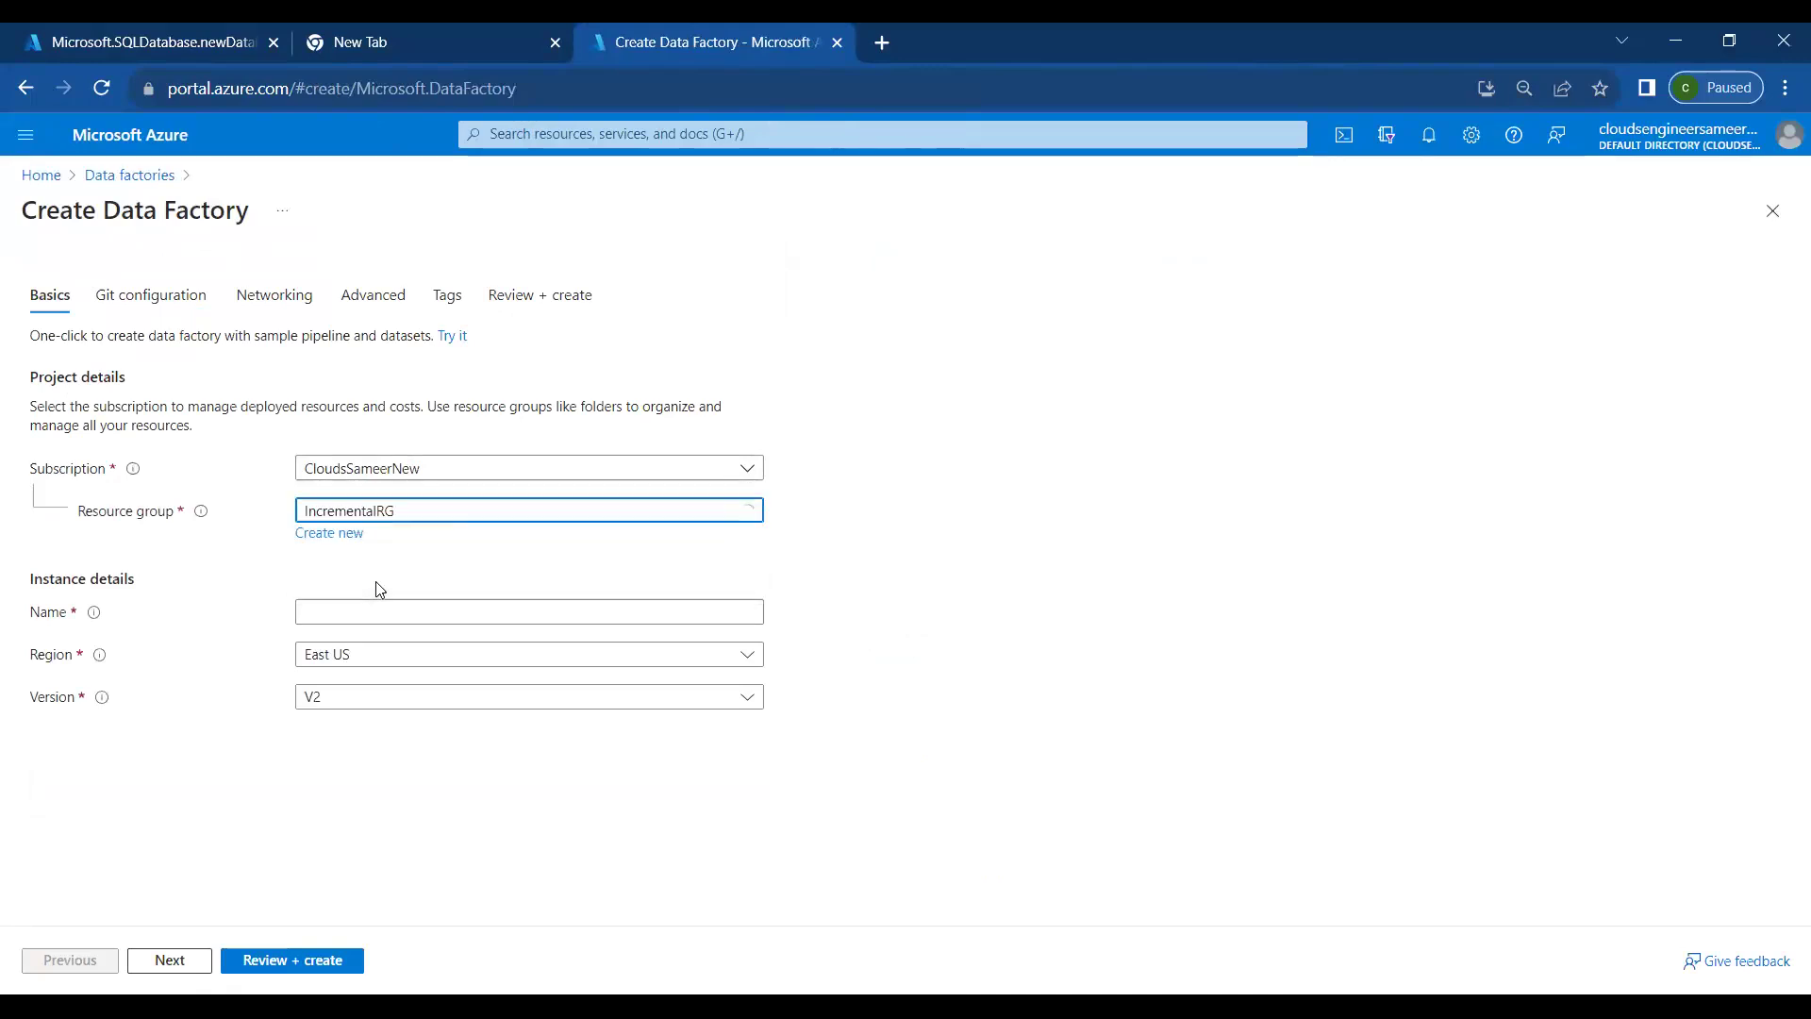
pyautogui.click(387, 609)
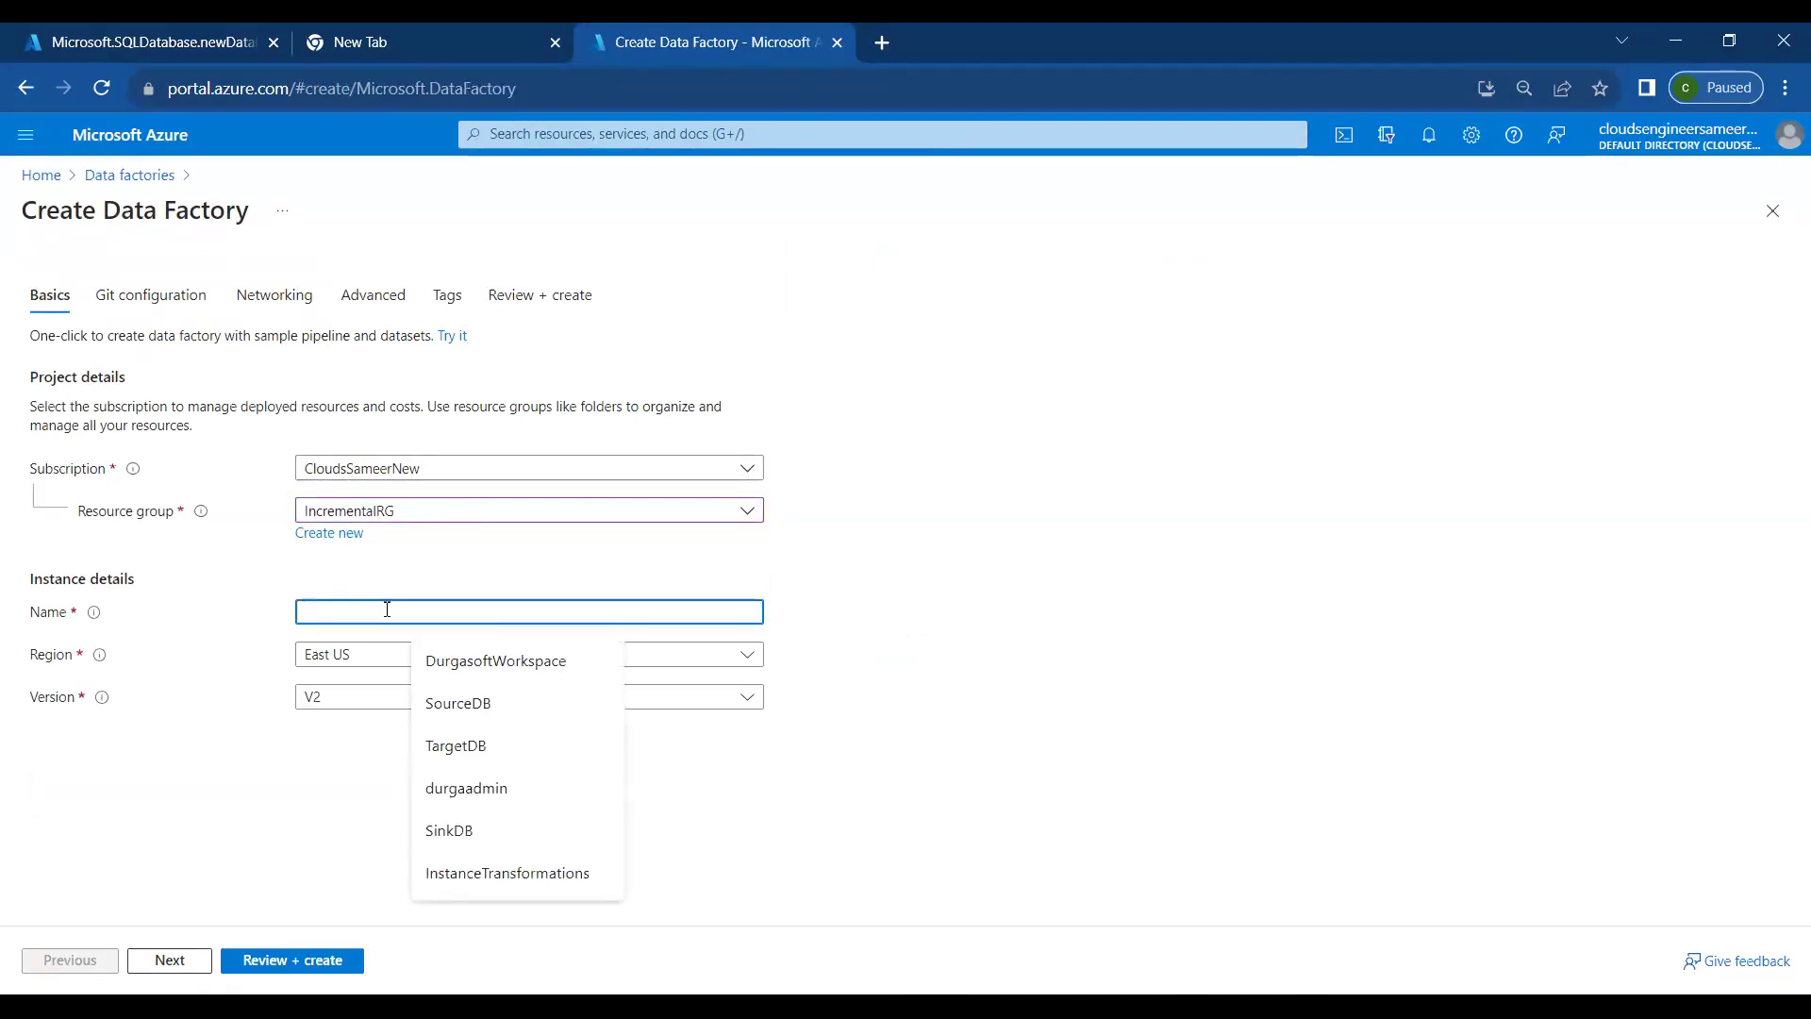
pyautogui.write('Instance')
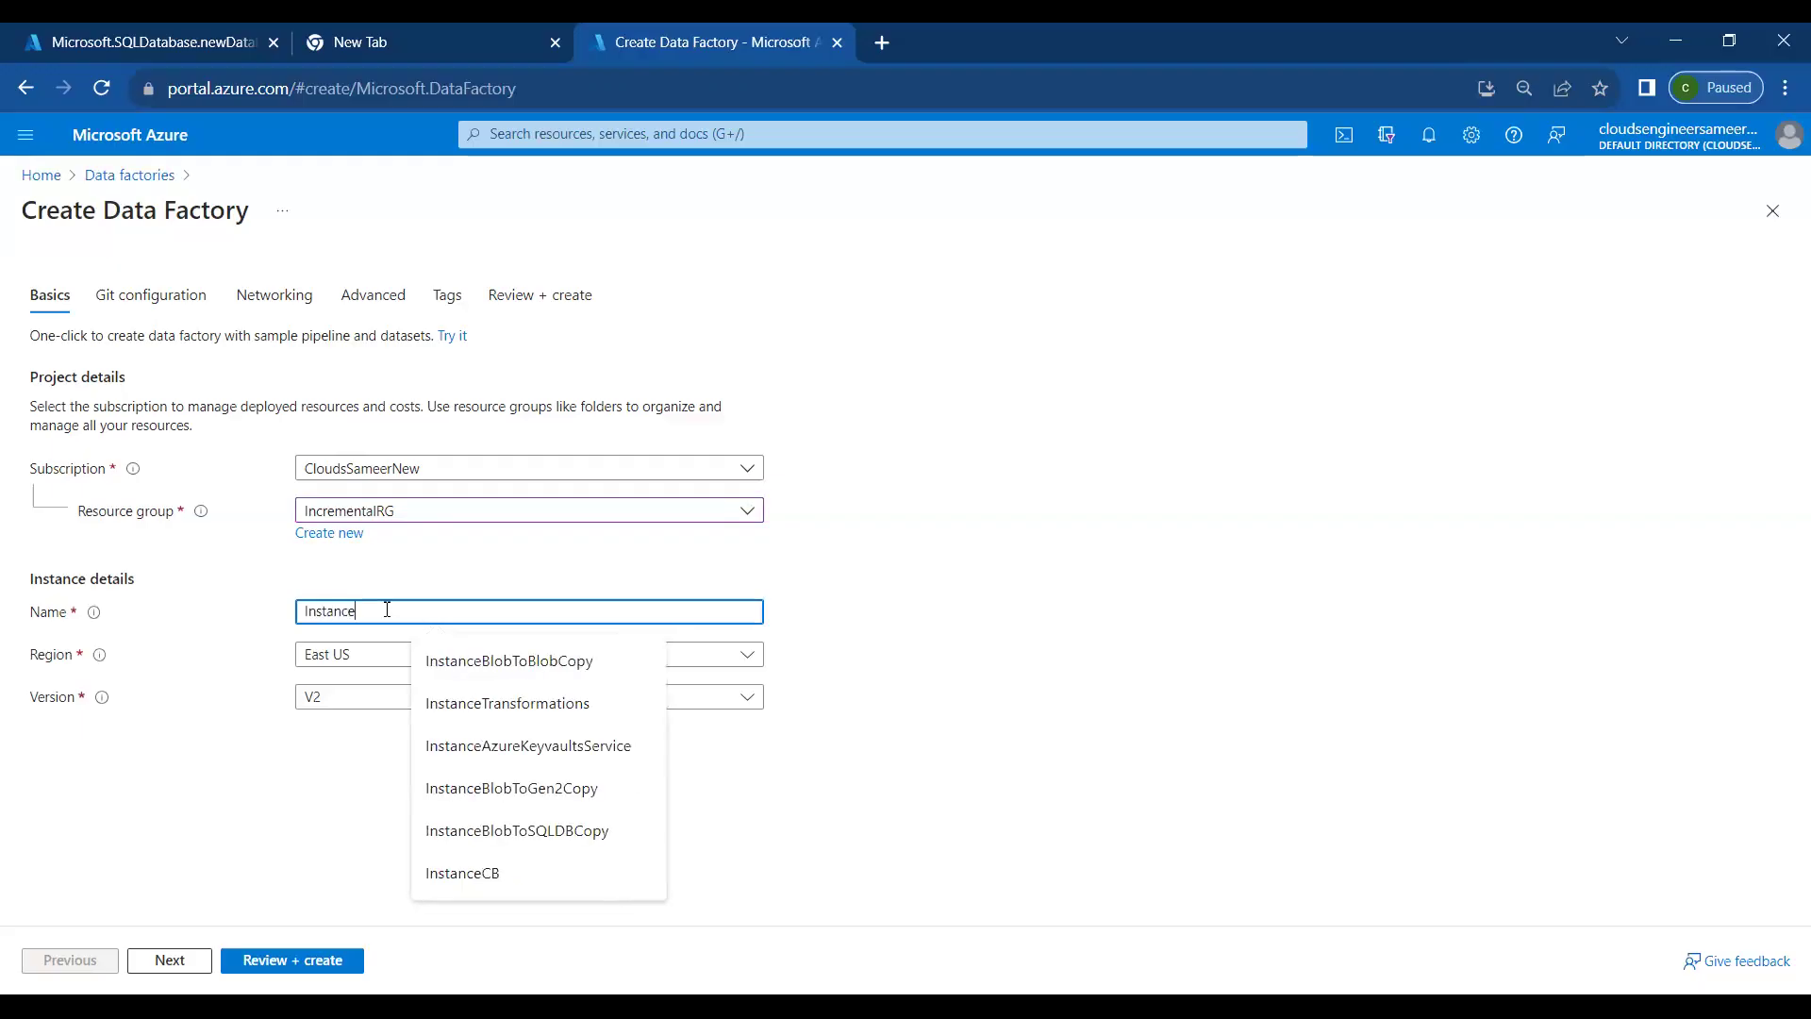
pyautogui.write('Durgasoft')
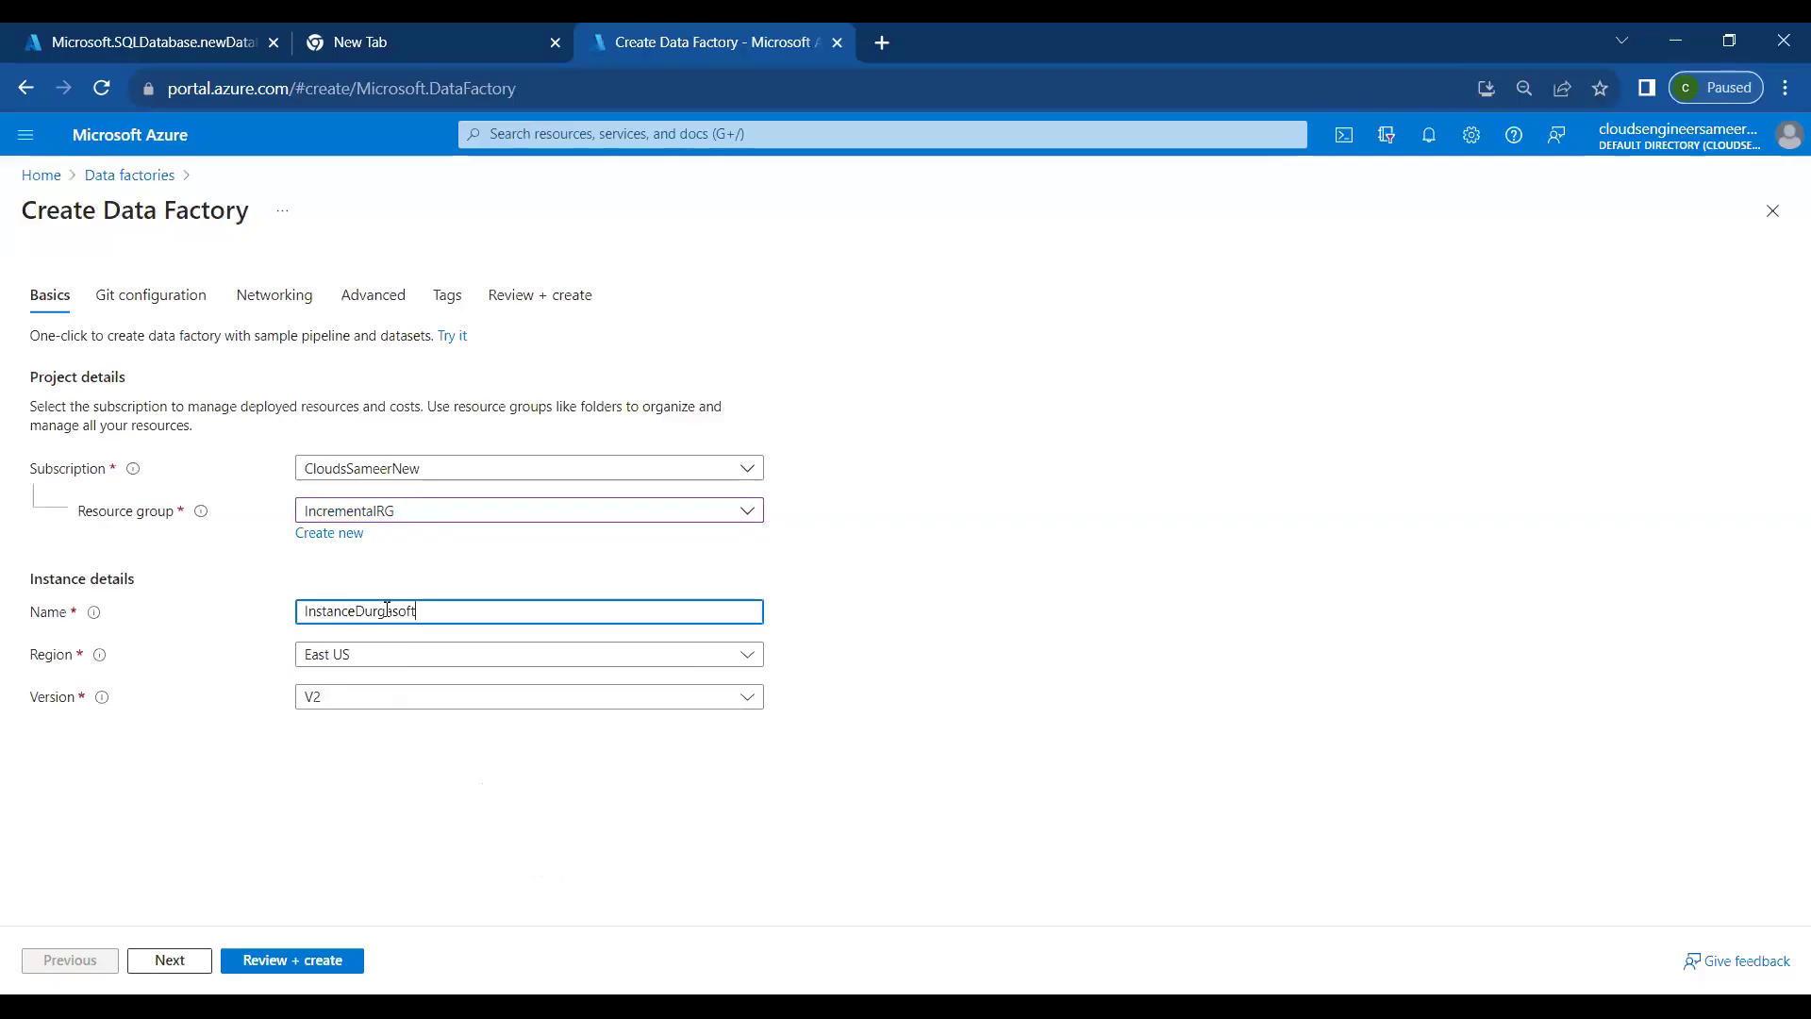
pyautogui.write('Incremental')
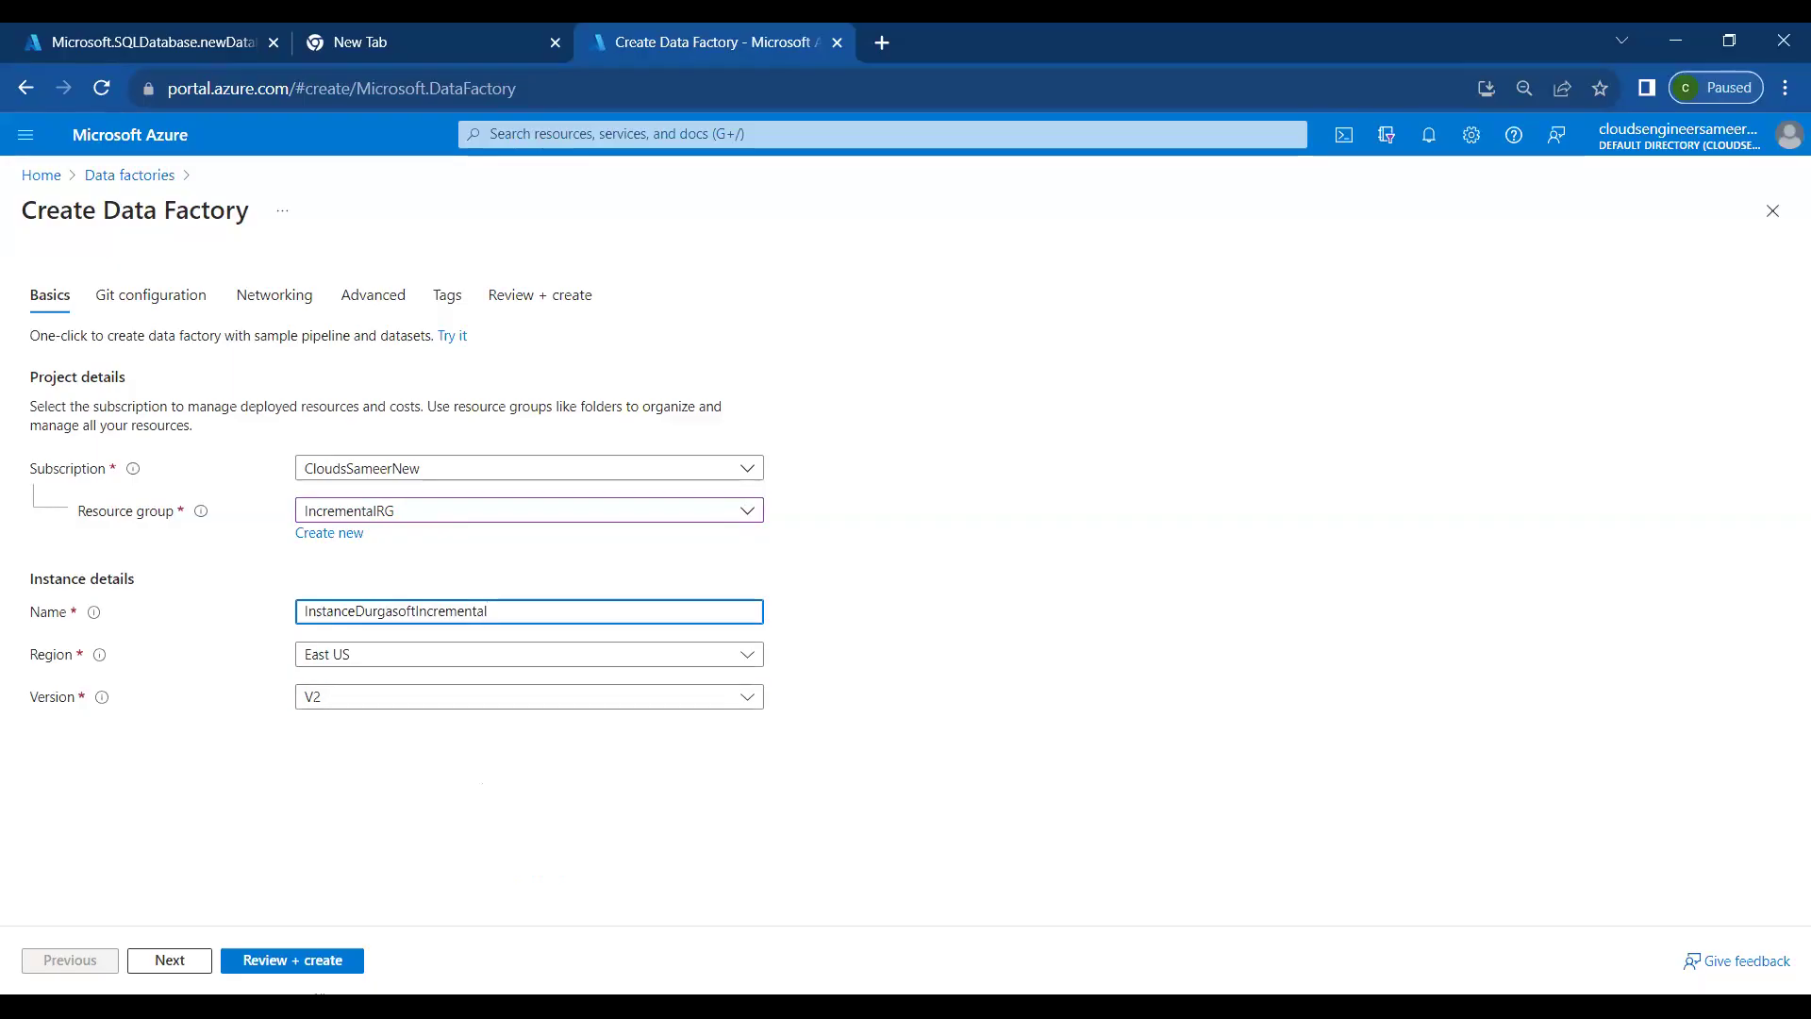
pyautogui.click(314, 962)
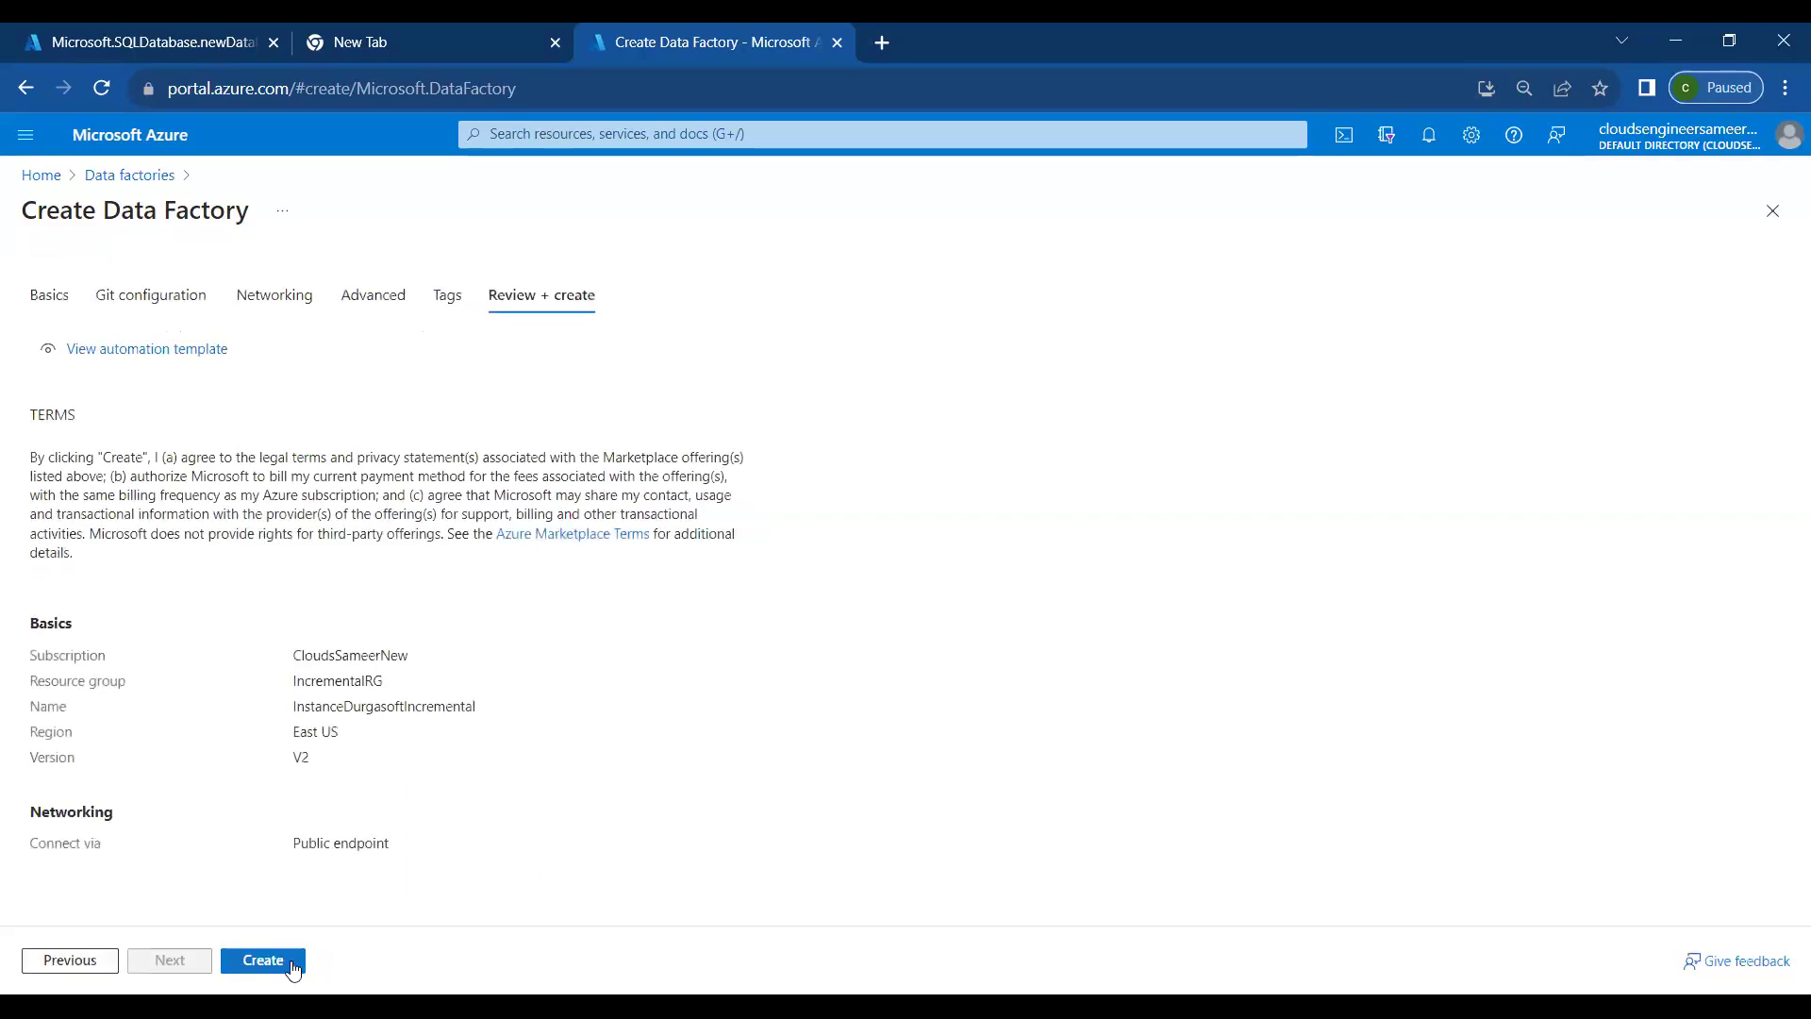
pyautogui.click(283, 962)
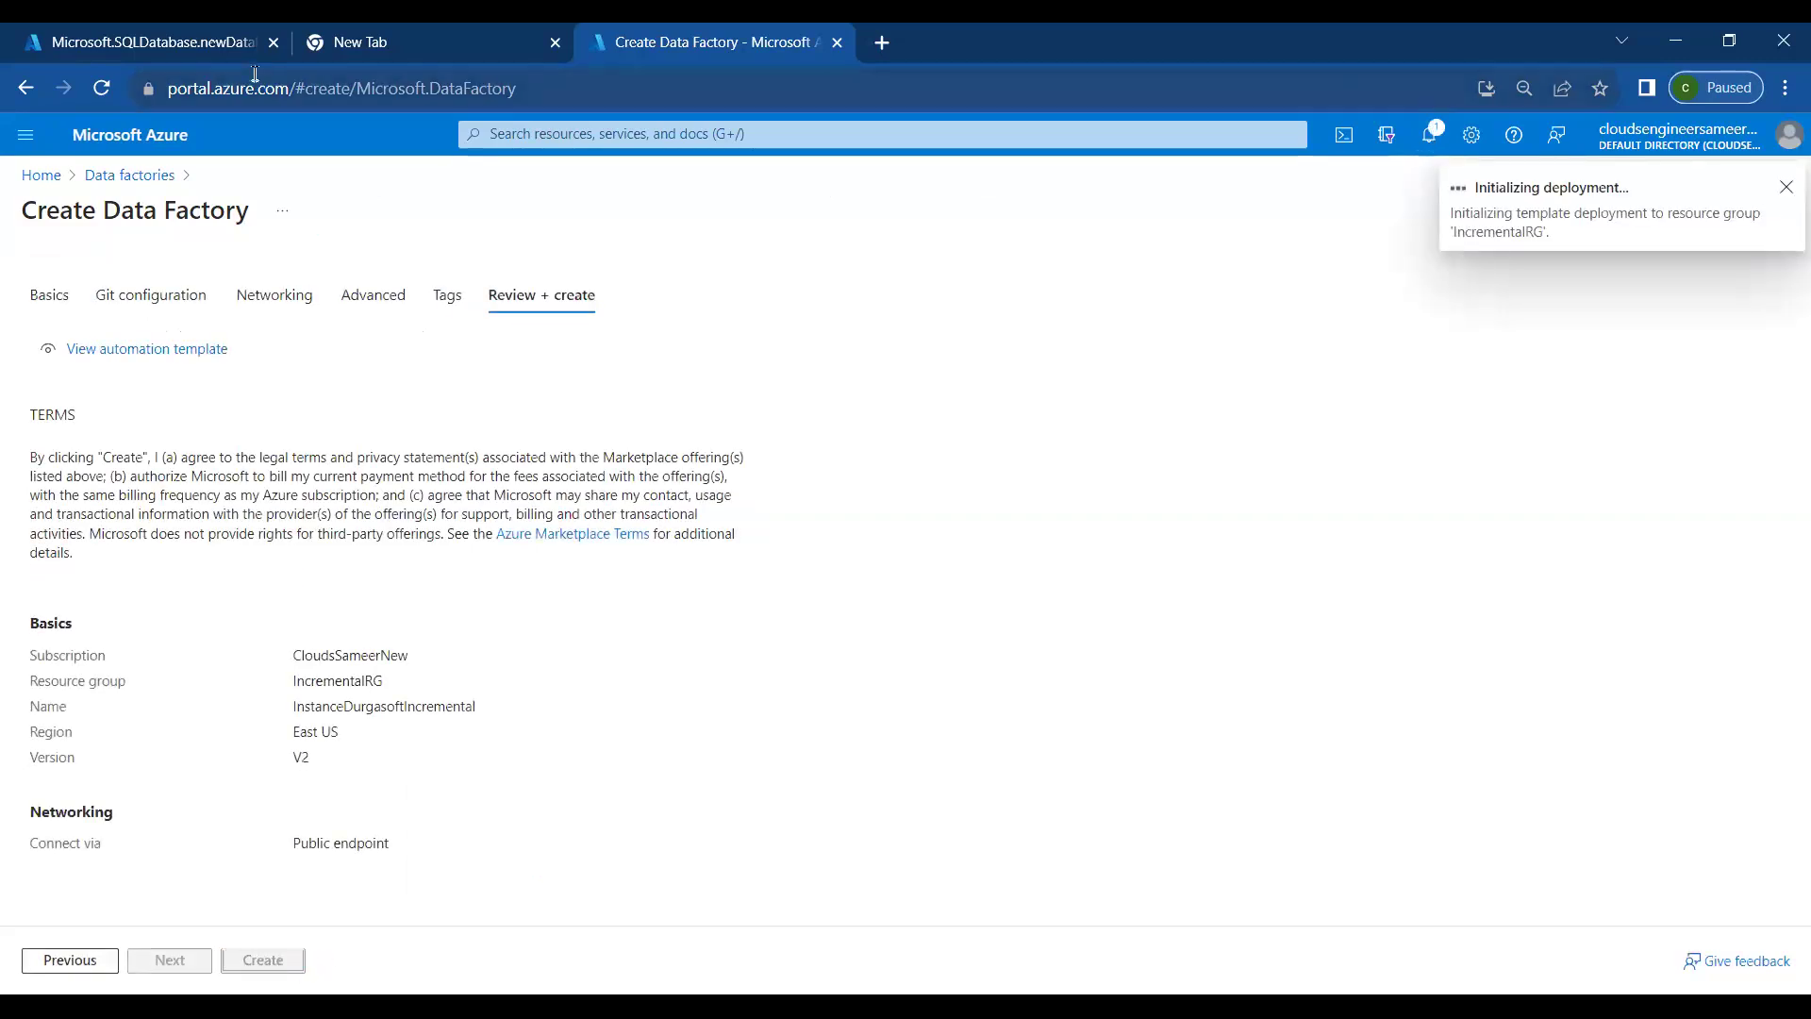
# Open the deployed SourceDB database and the new data factory from their deployment pages, and return to the database overview
pyautogui.click(201, 40)
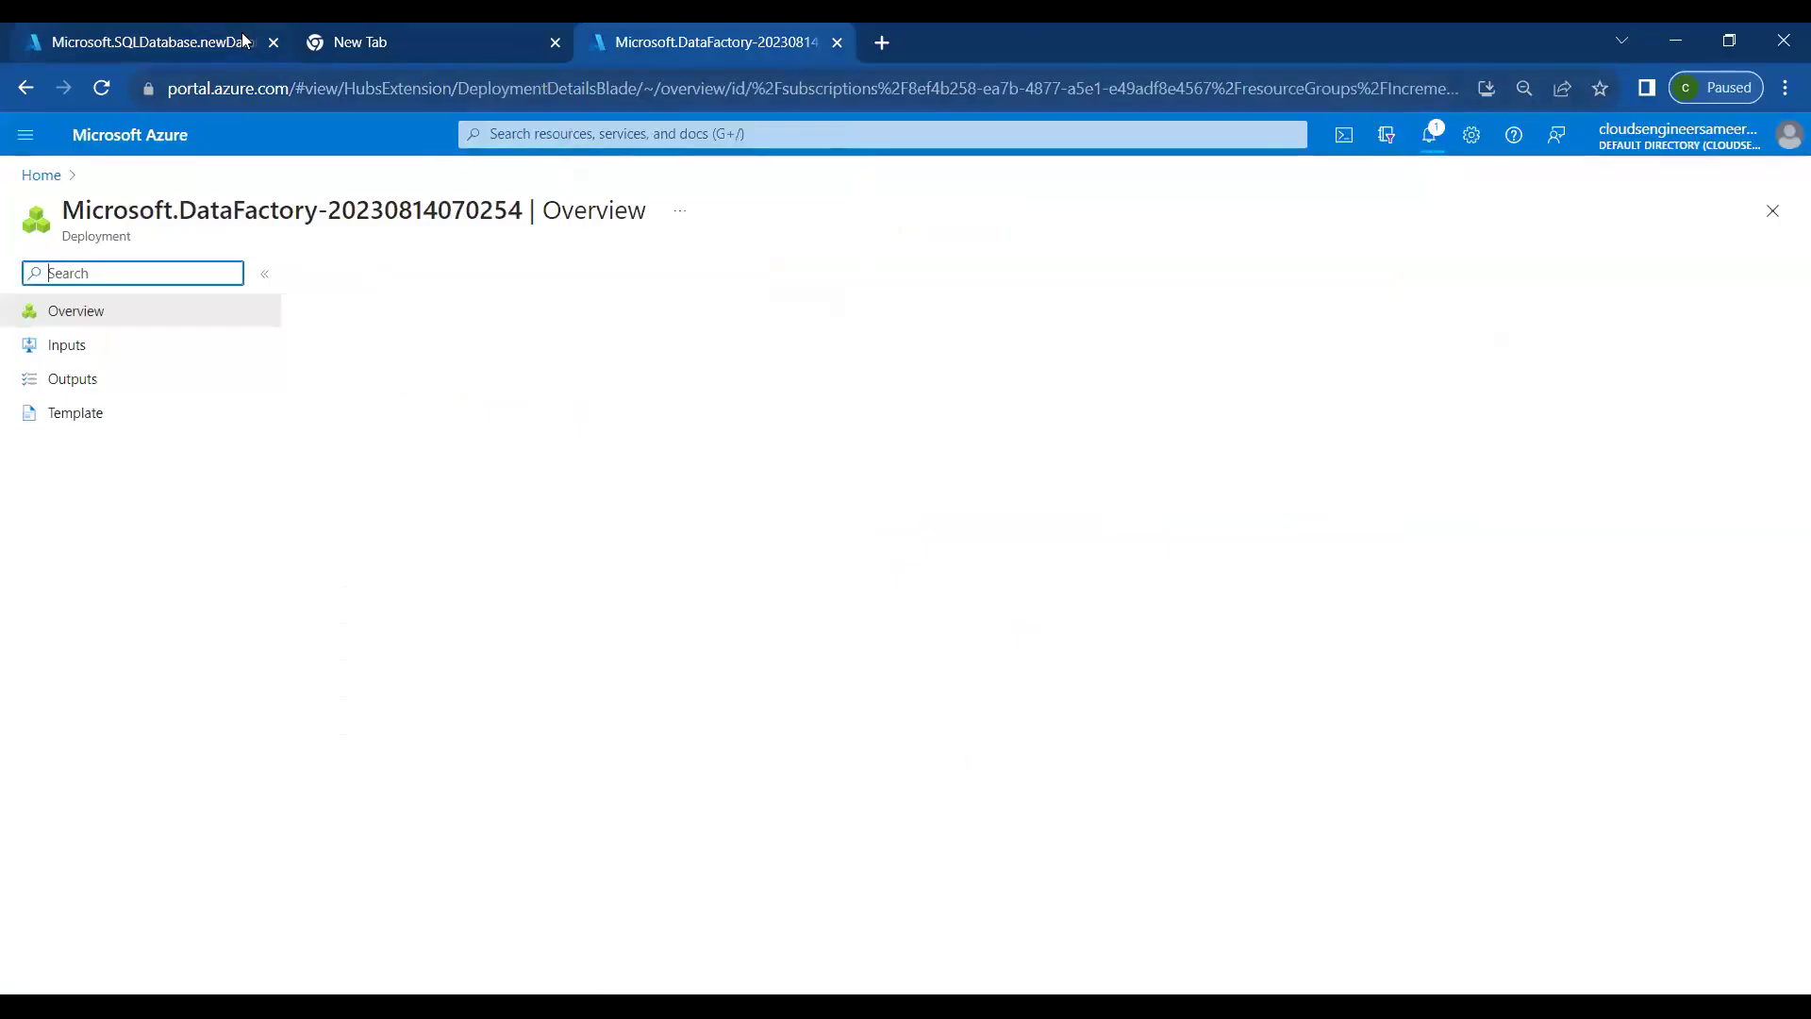
pyautogui.click(186, 31)
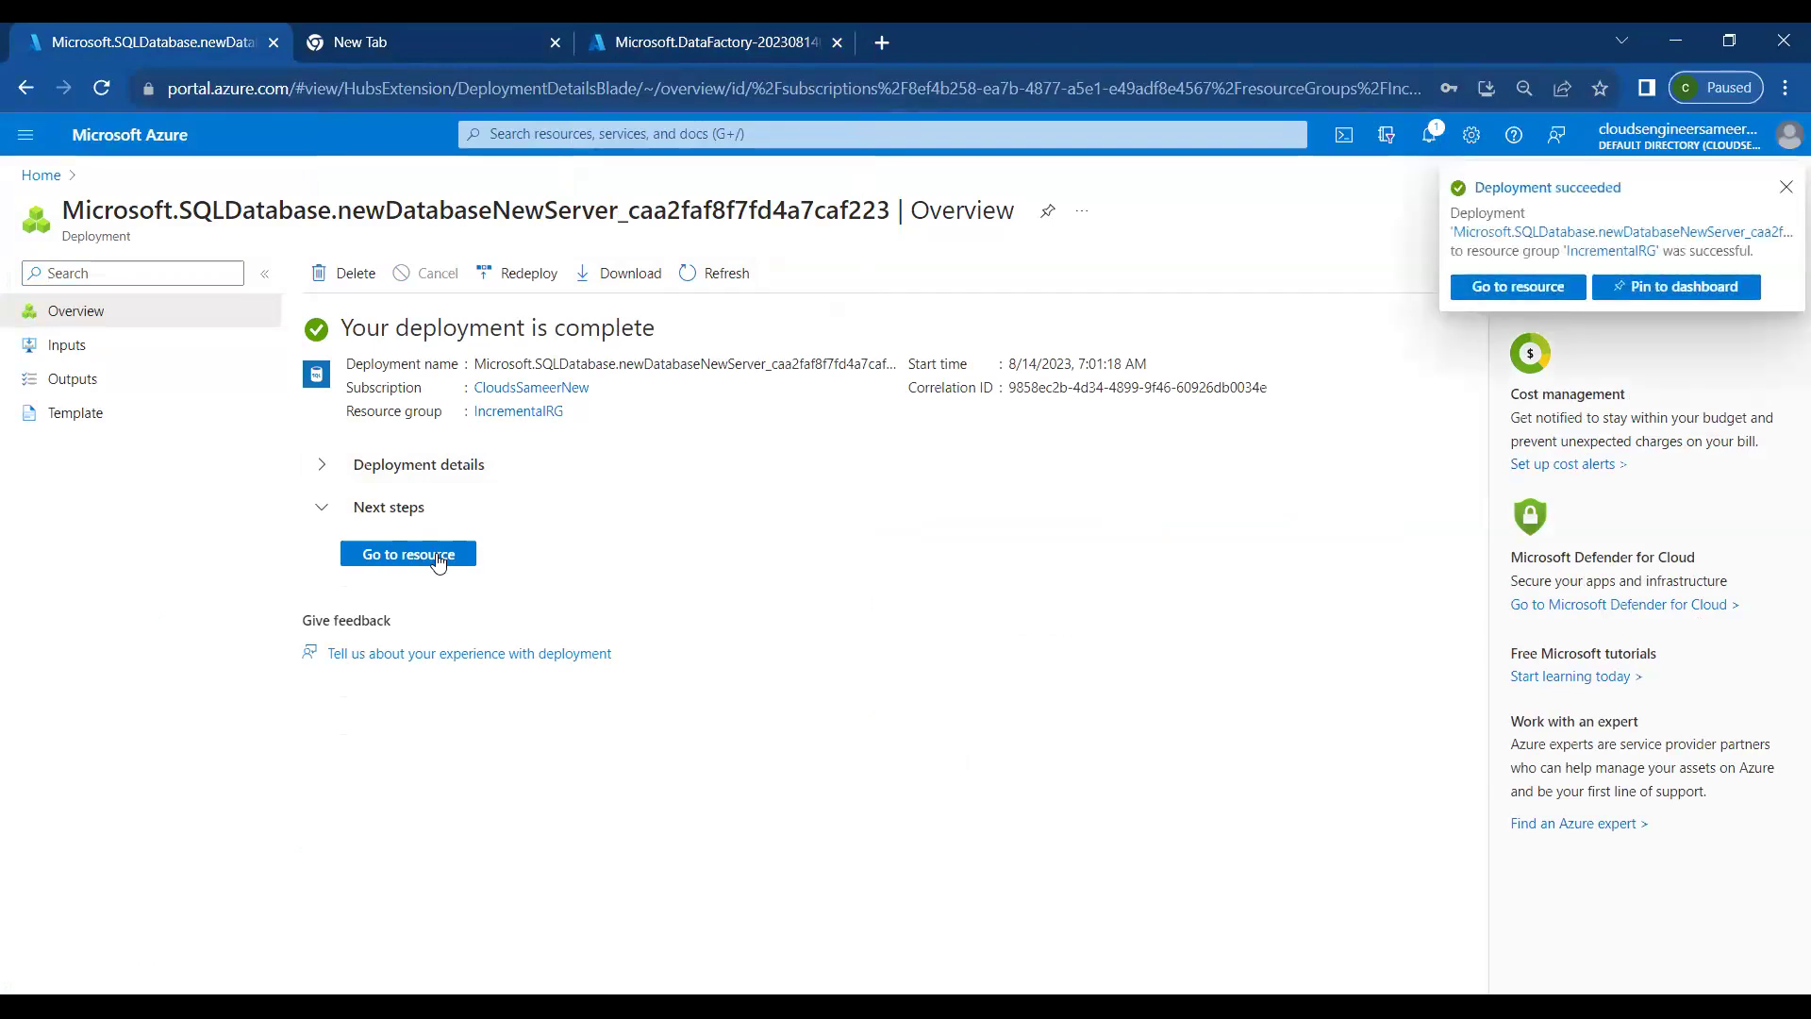
pyautogui.click(438, 557)
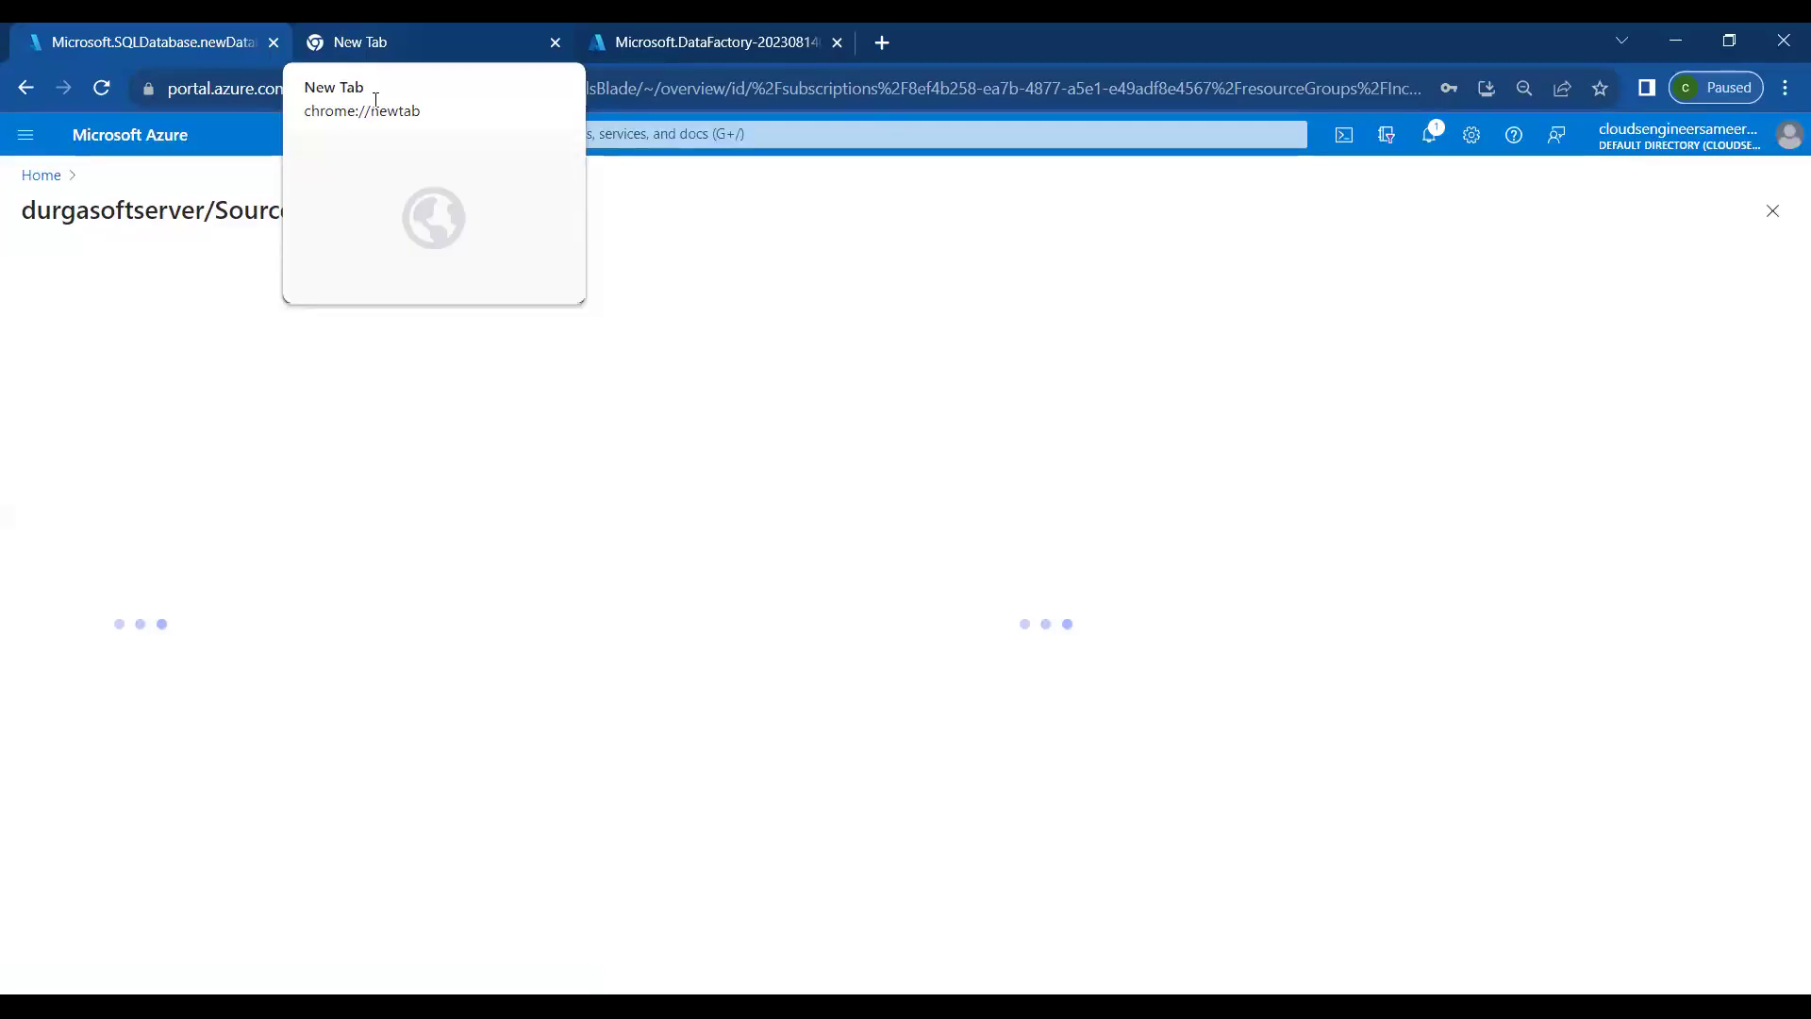
pyautogui.click(692, 43)
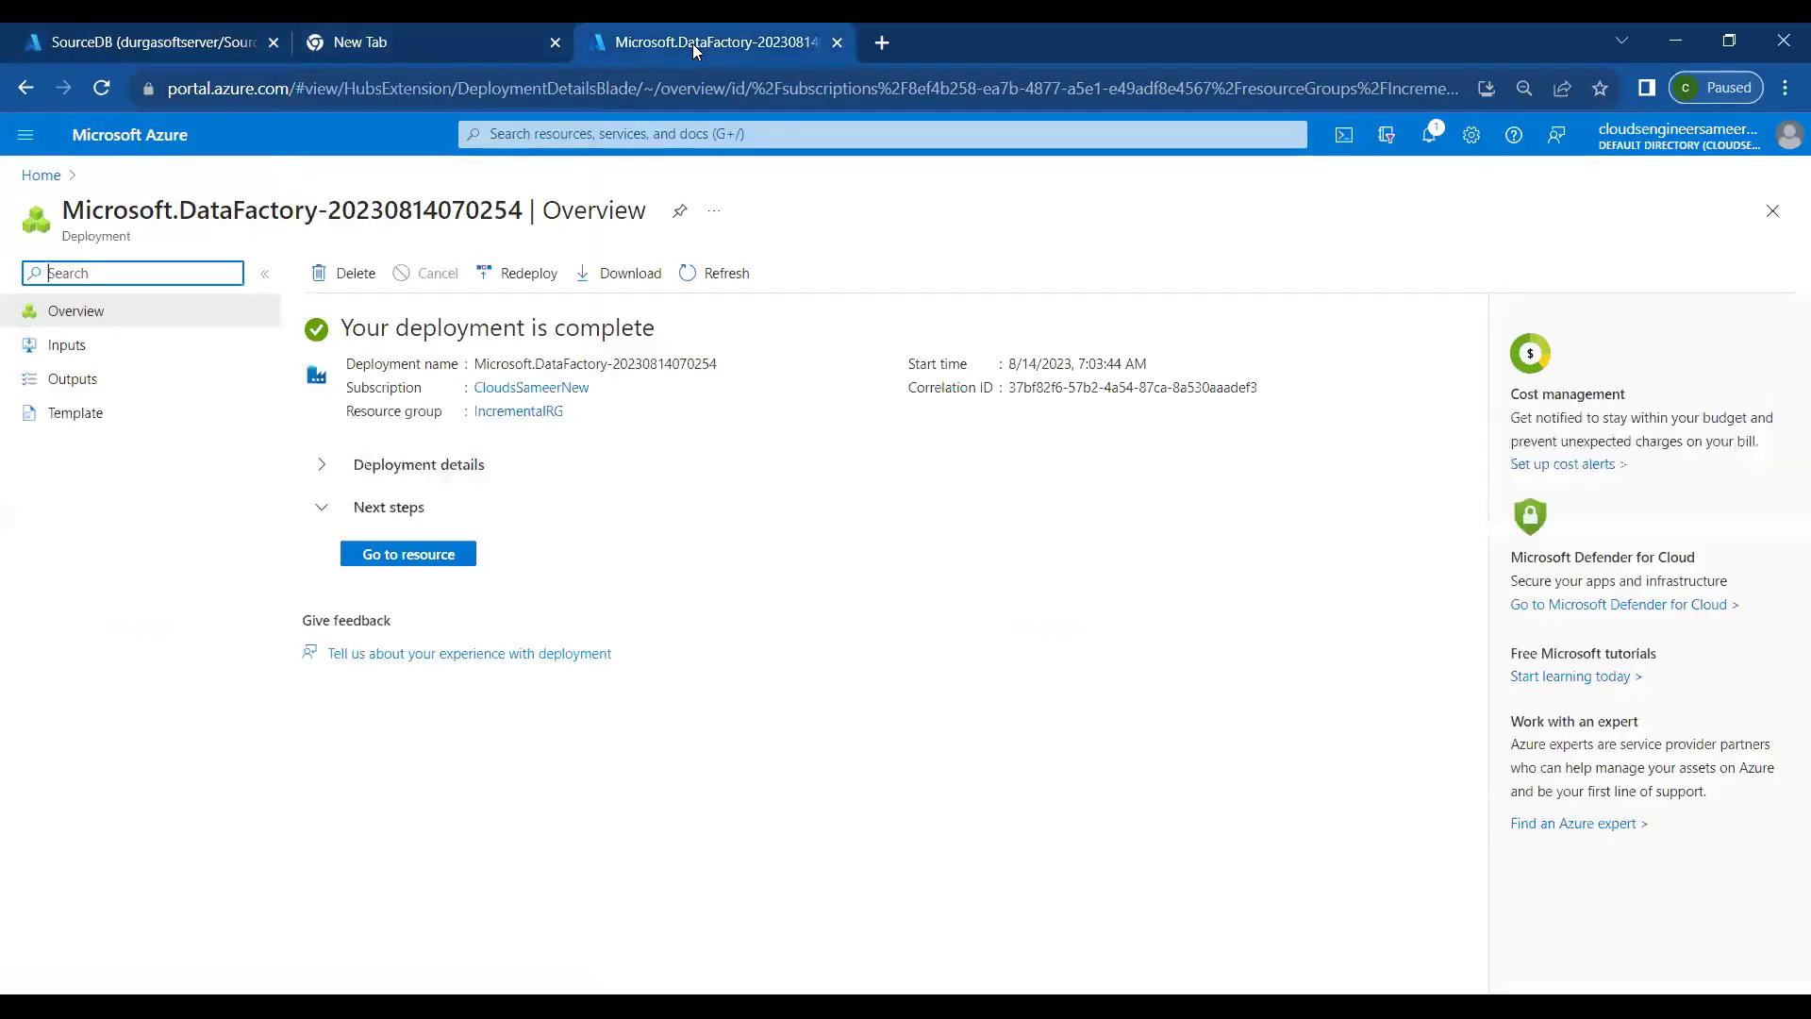
pyautogui.click(418, 558)
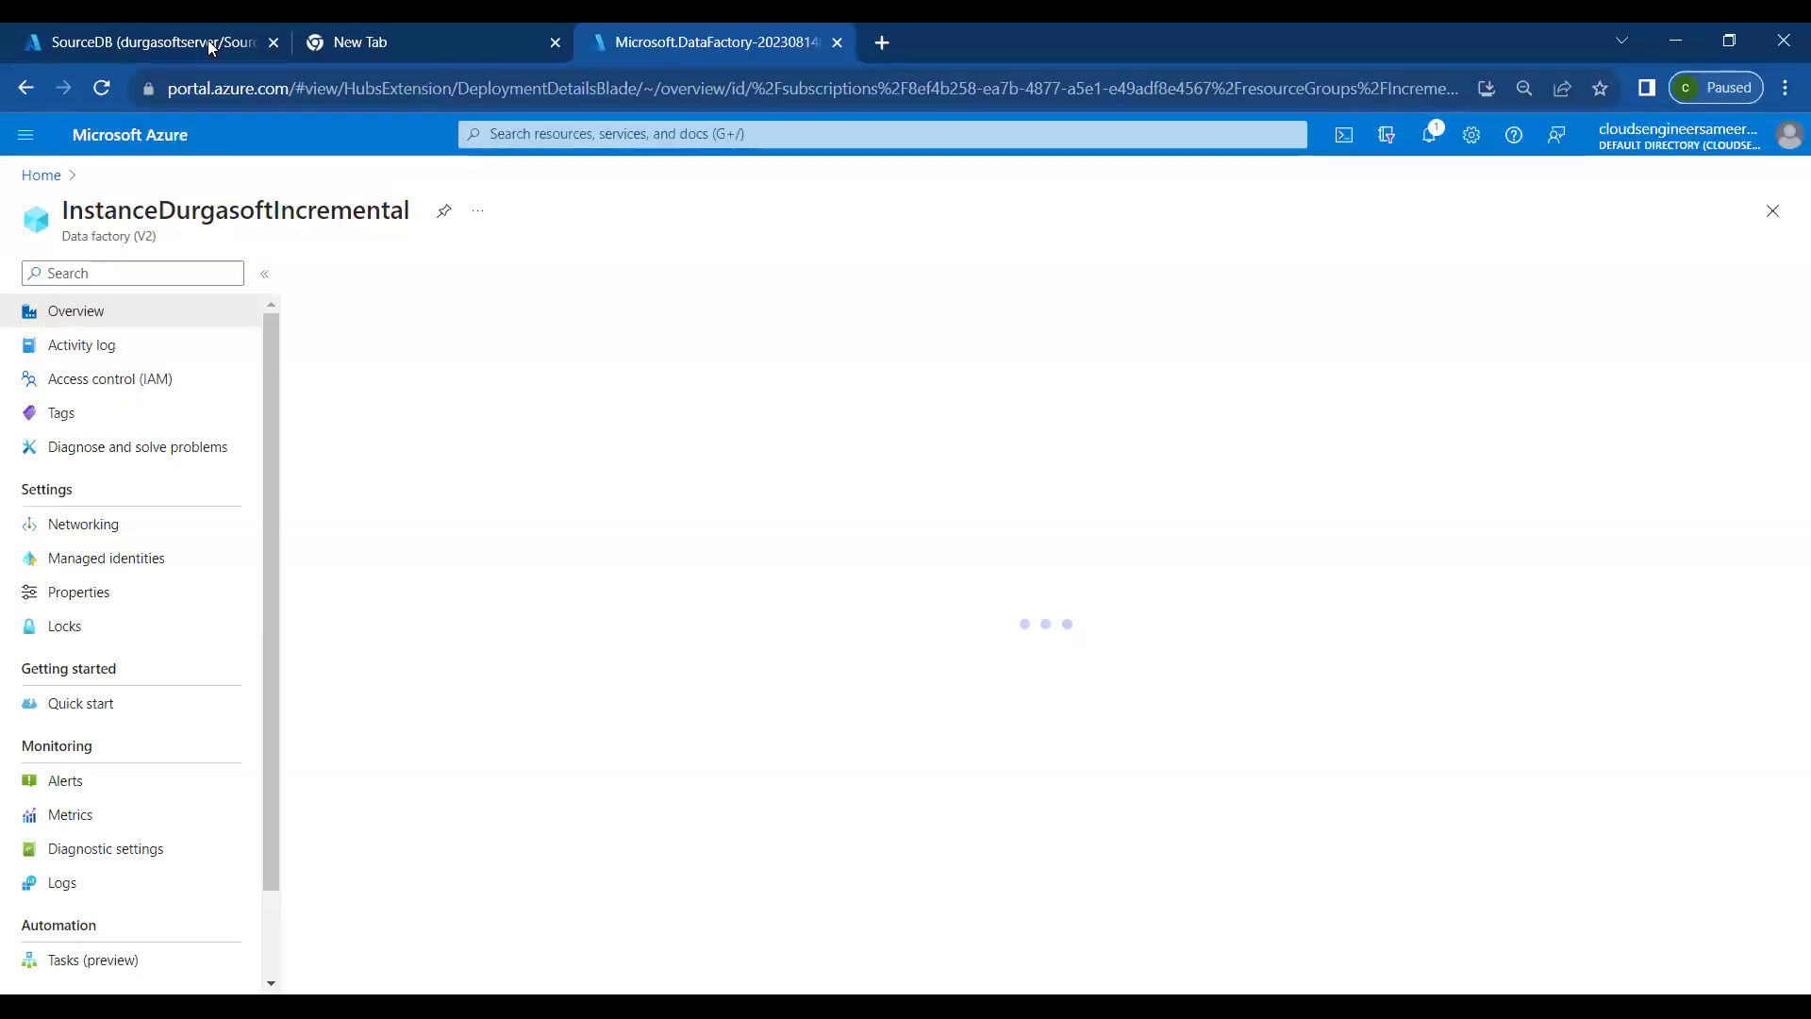
pyautogui.click(209, 48)
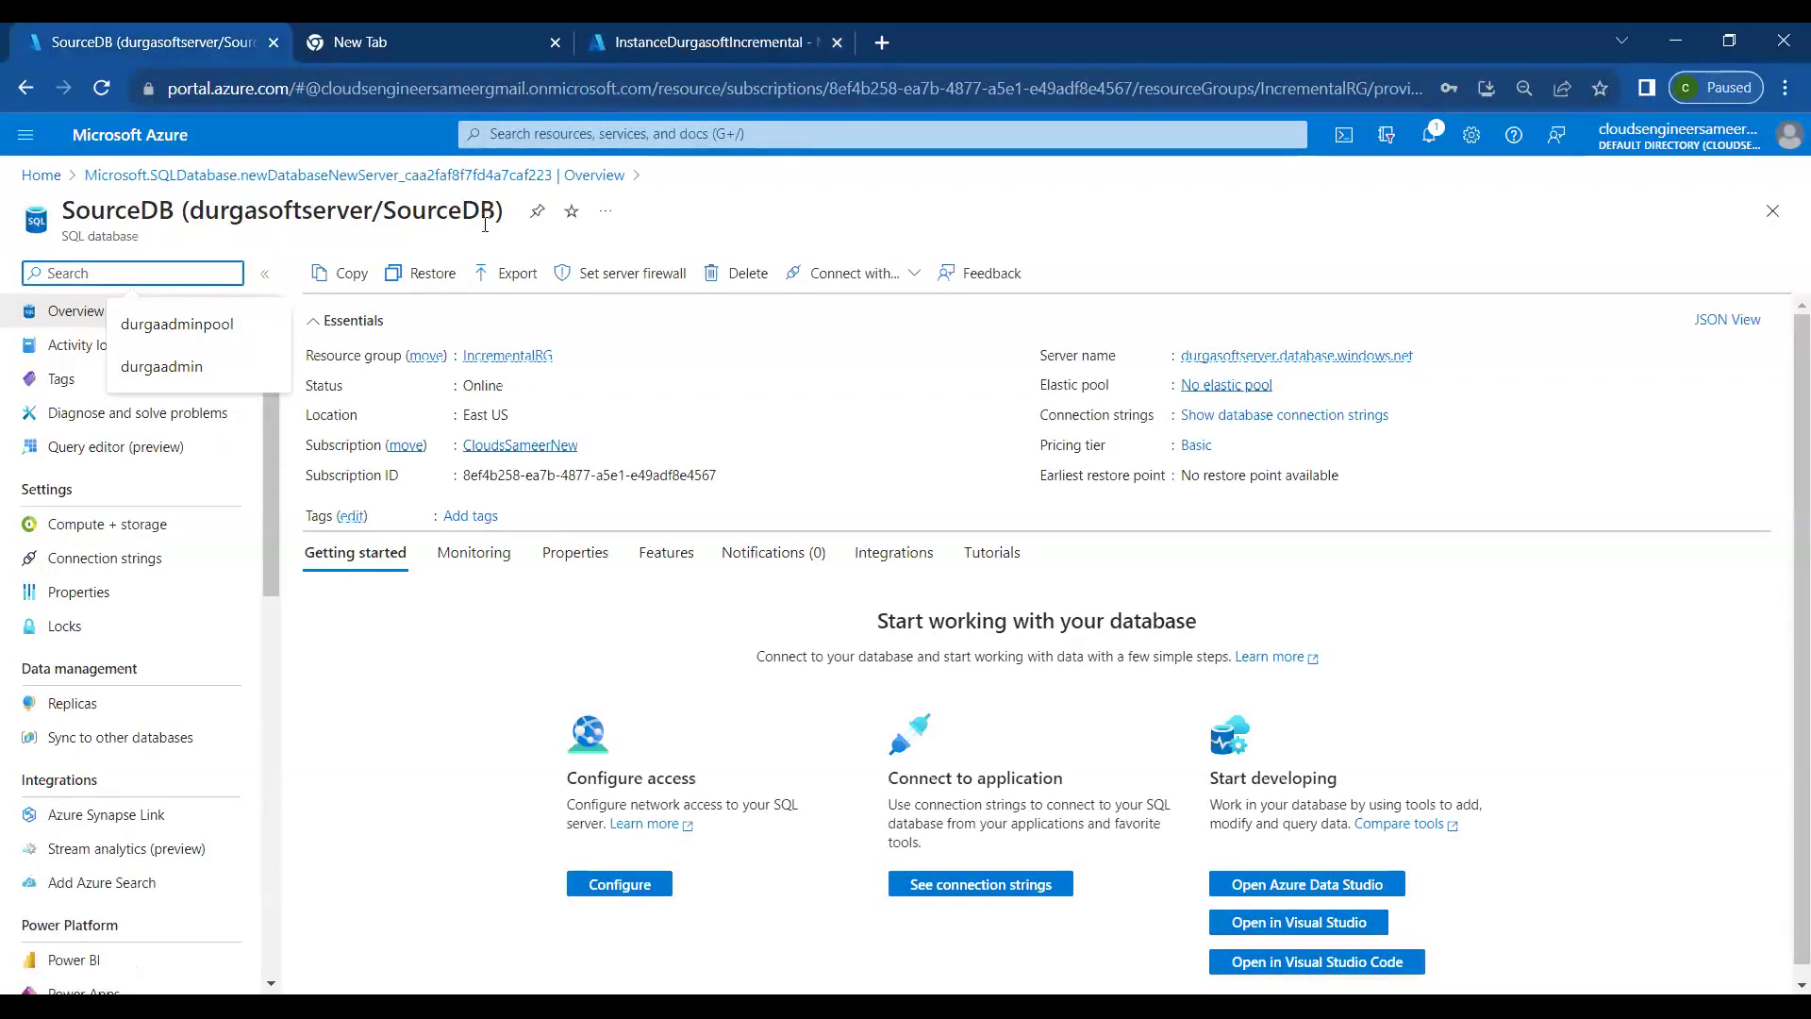
pyautogui.click(485, 223)
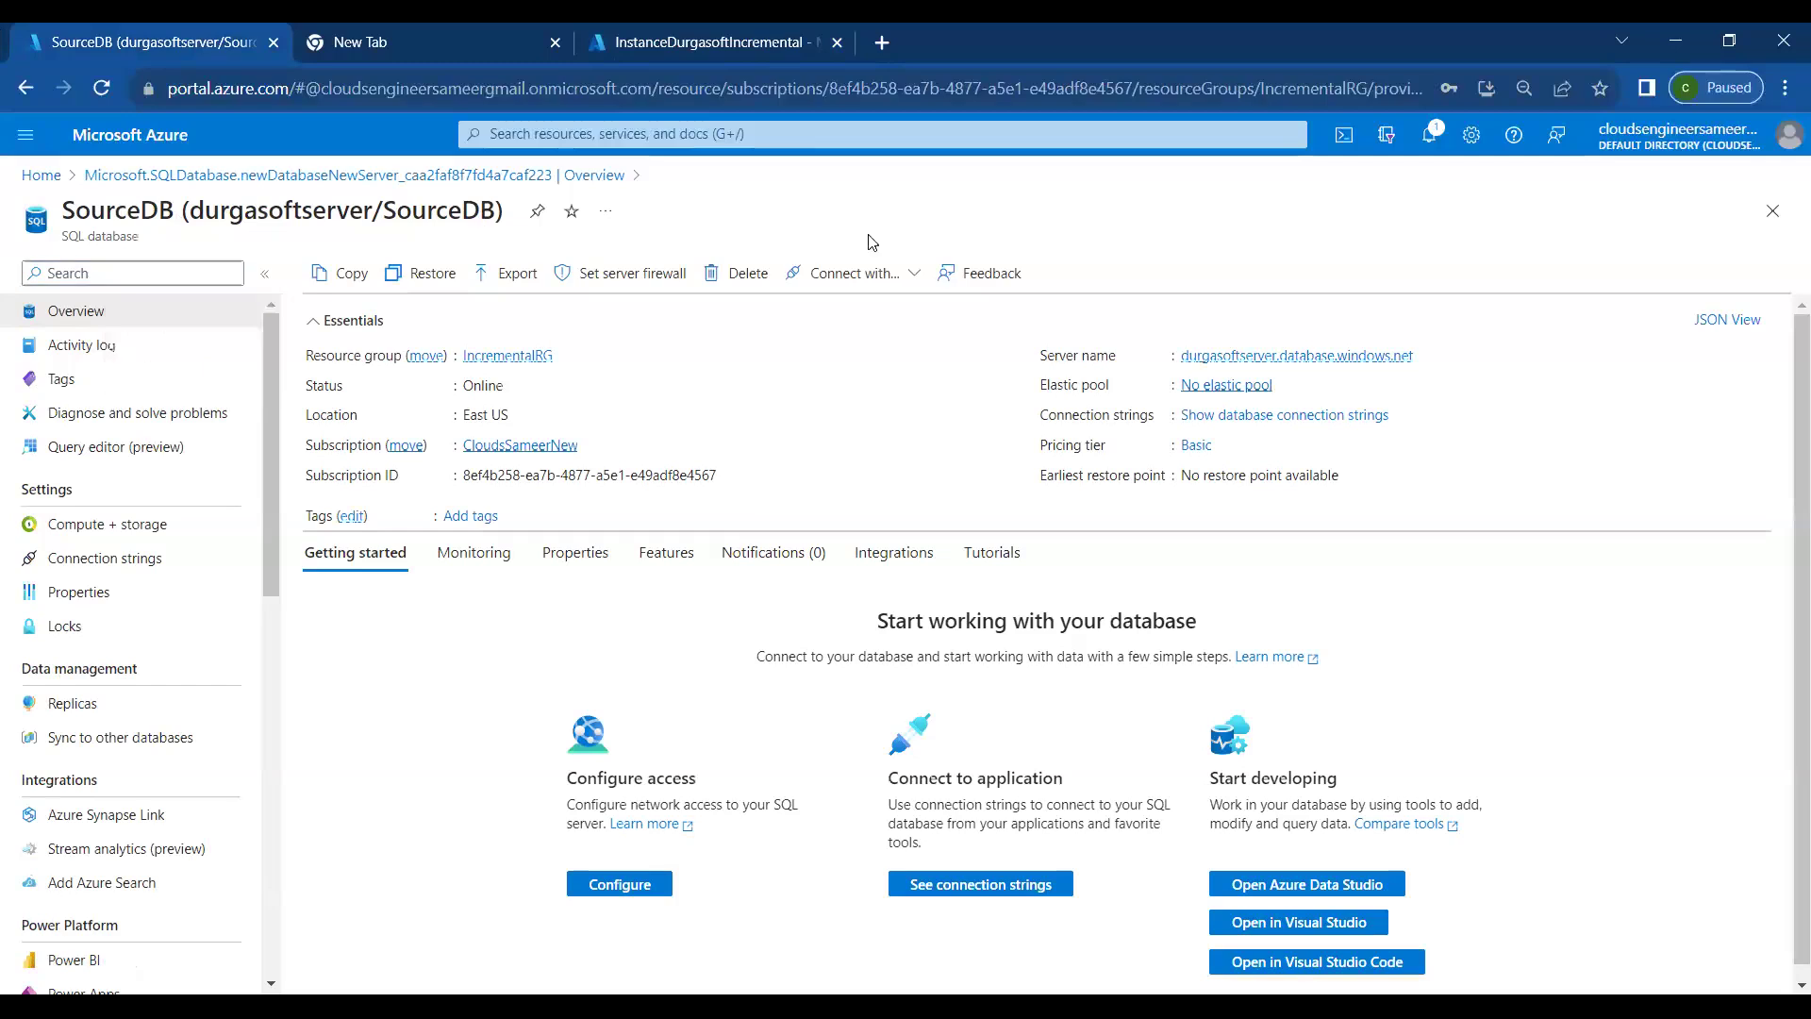
# Load the Azure portal in the blank browser tab and open SourceDB from the SQL databases list
pyautogui.click(363, 46)
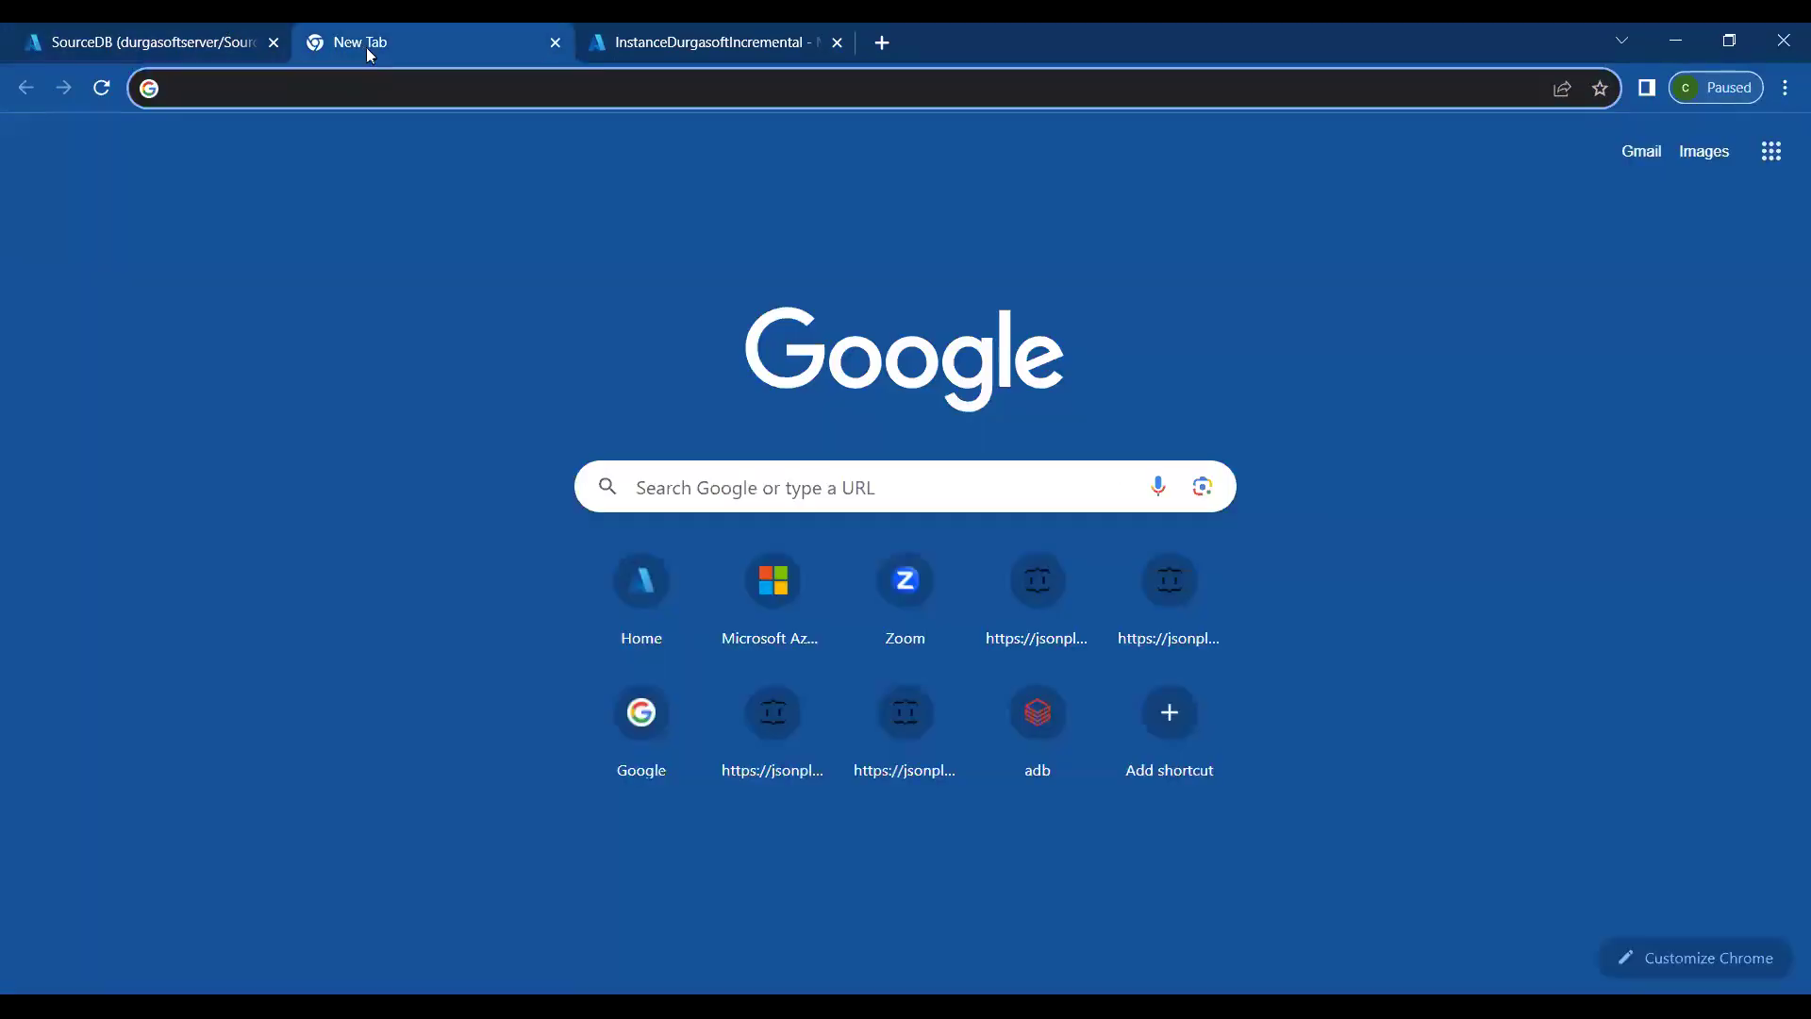
pyautogui.click(644, 569)
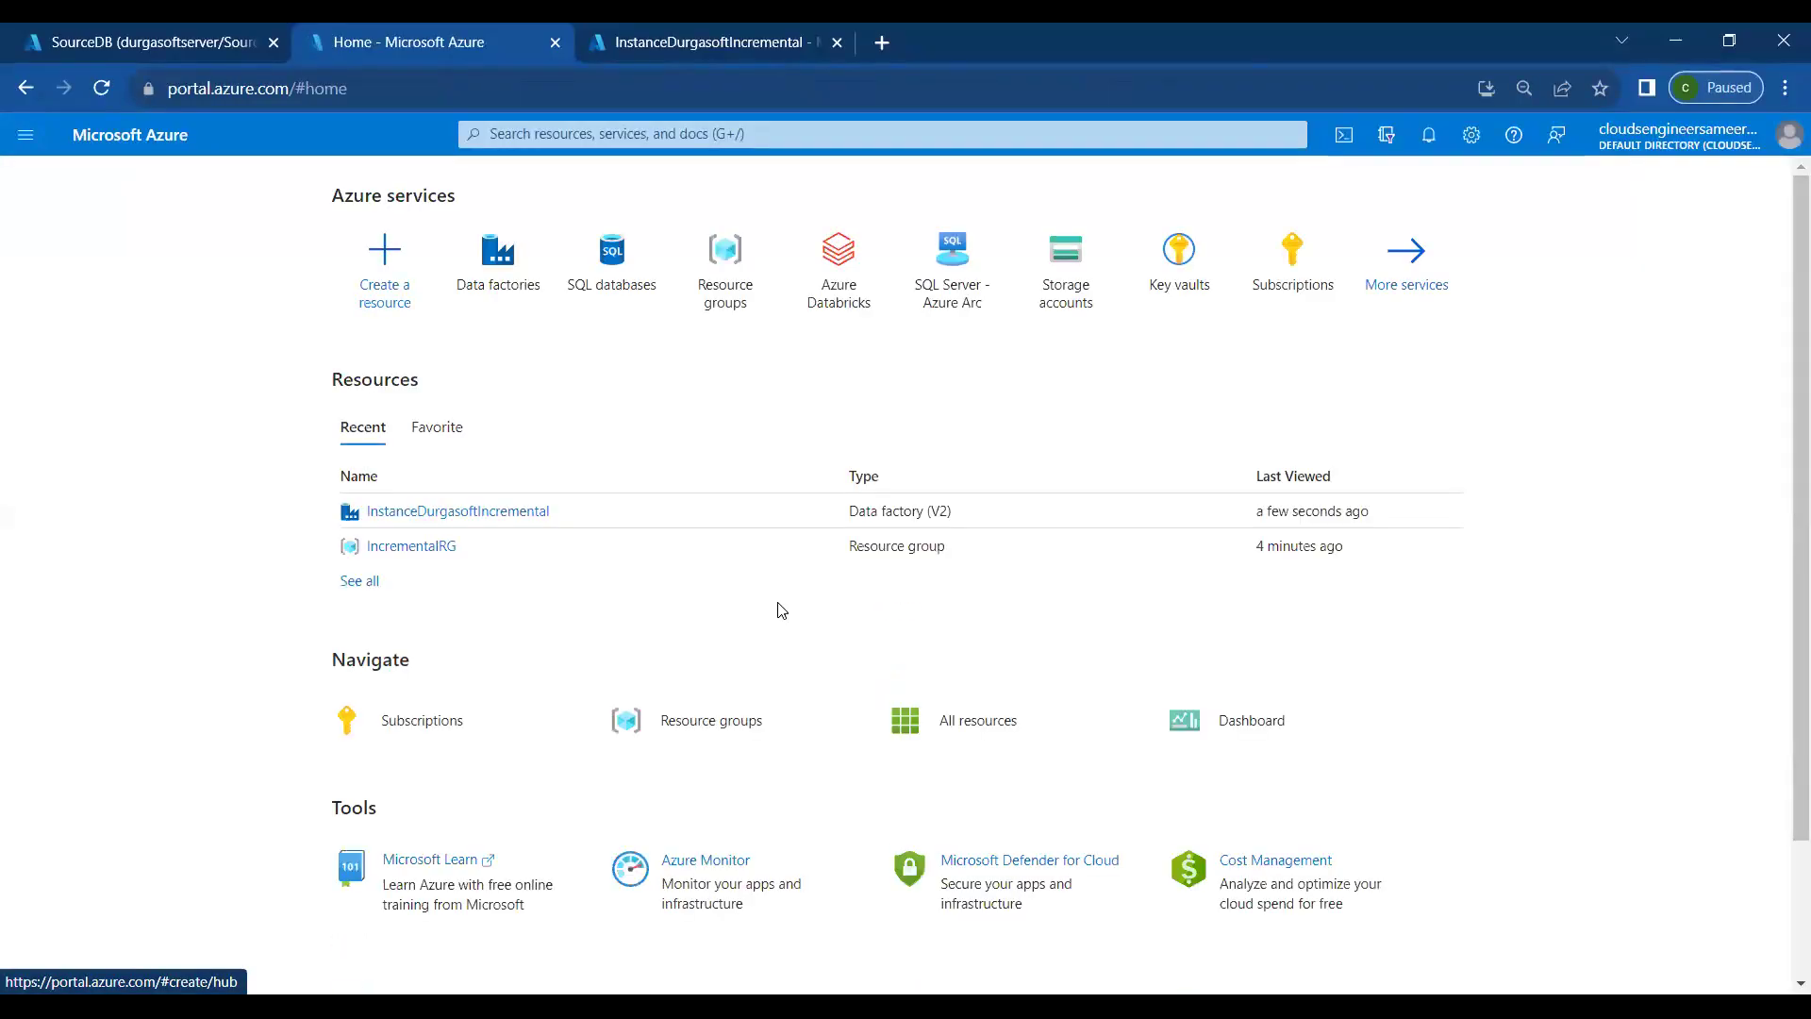
pyautogui.moveTo(630, 298)
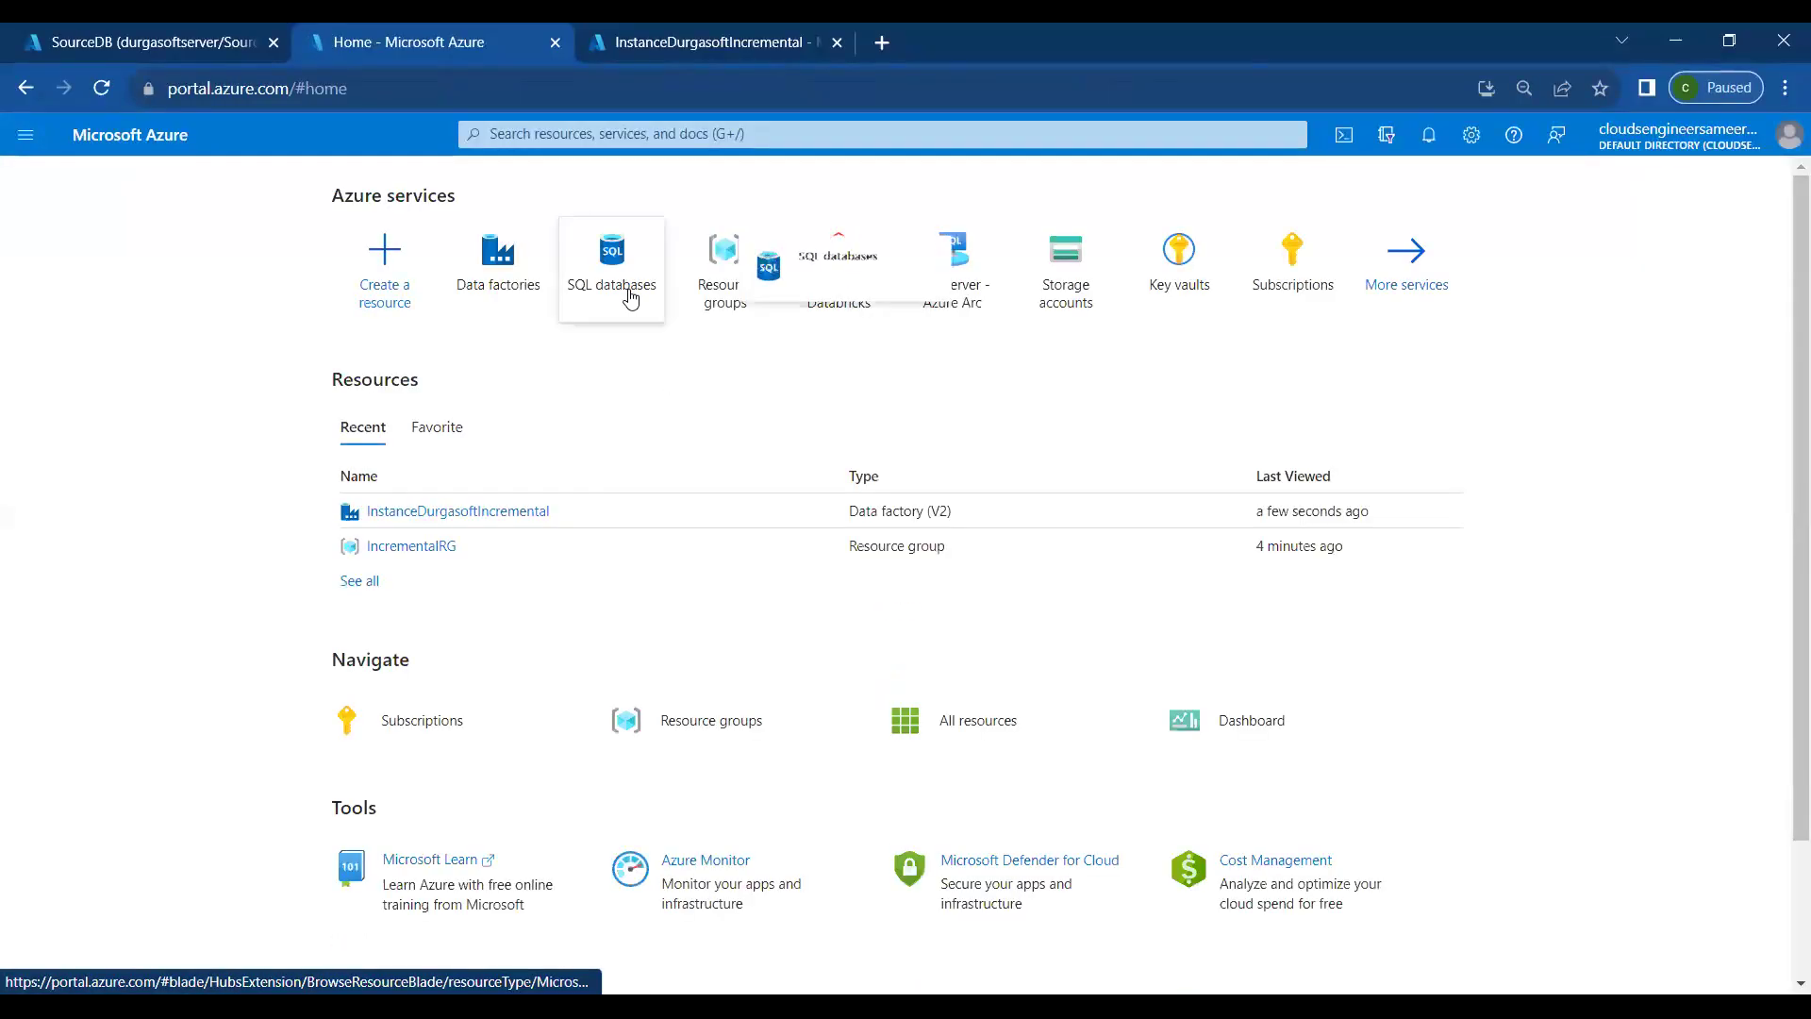
pyautogui.click(630, 298)
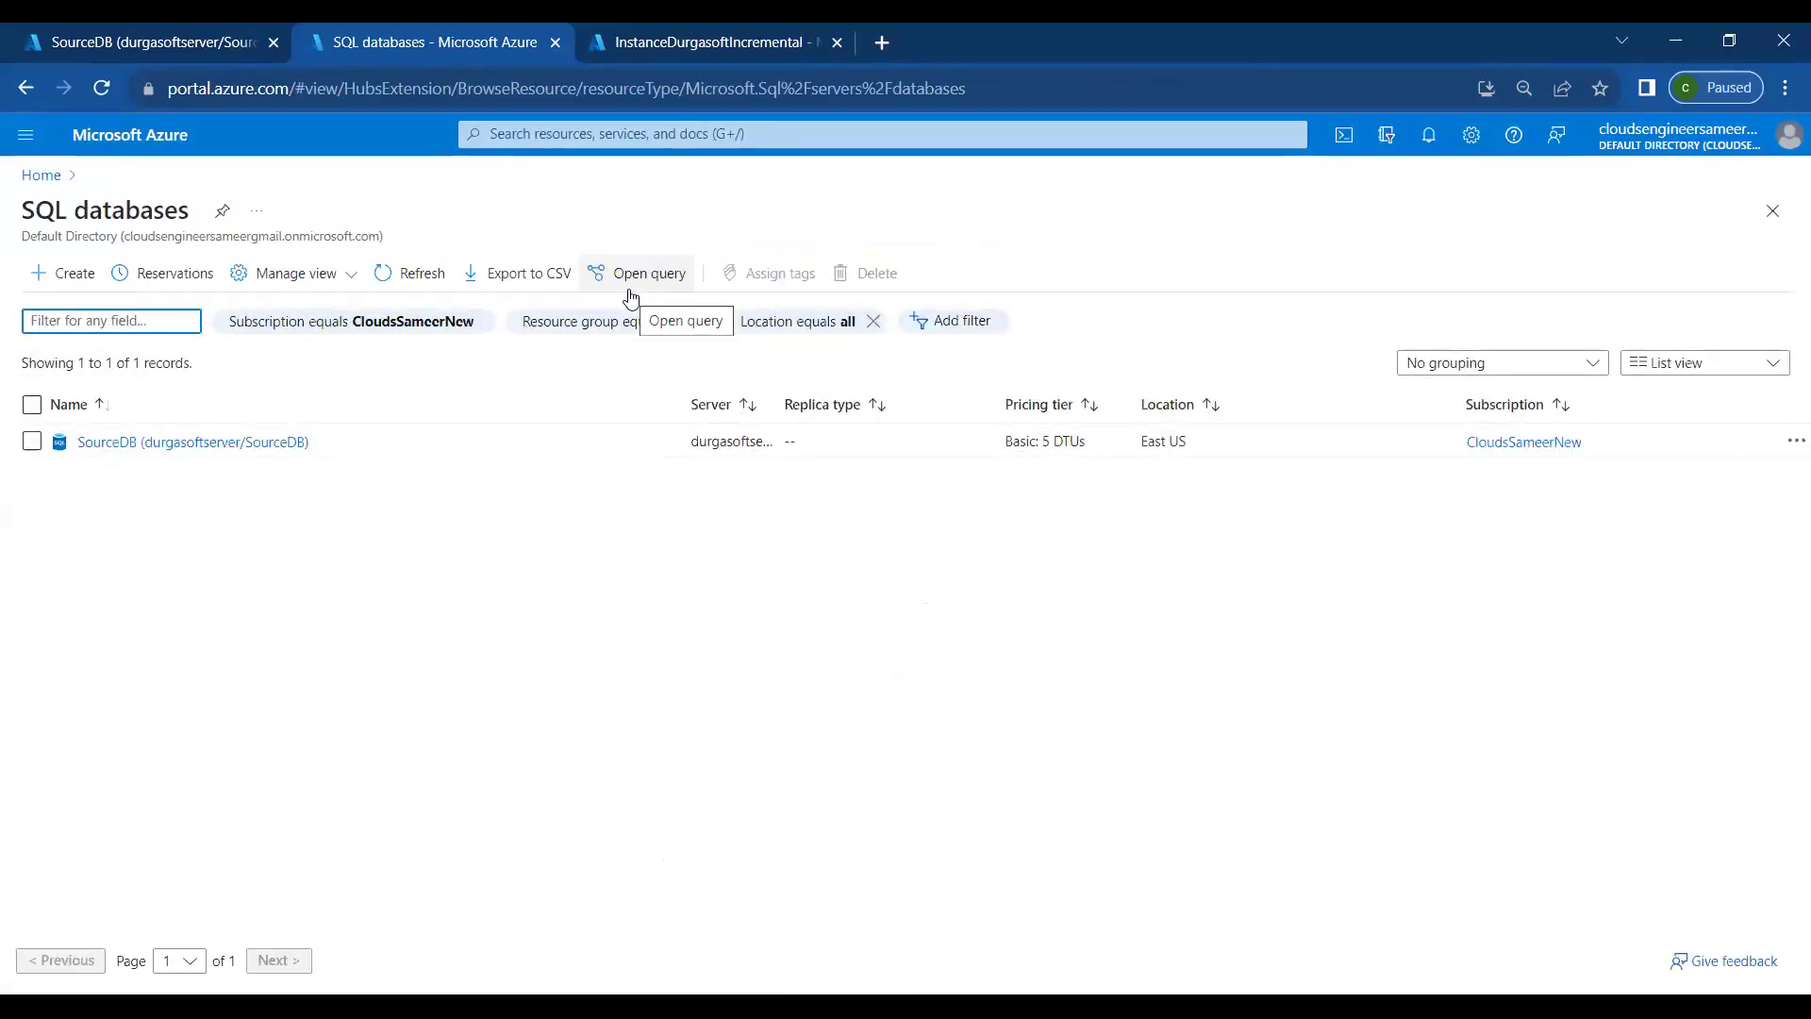
pyautogui.click(272, 443)
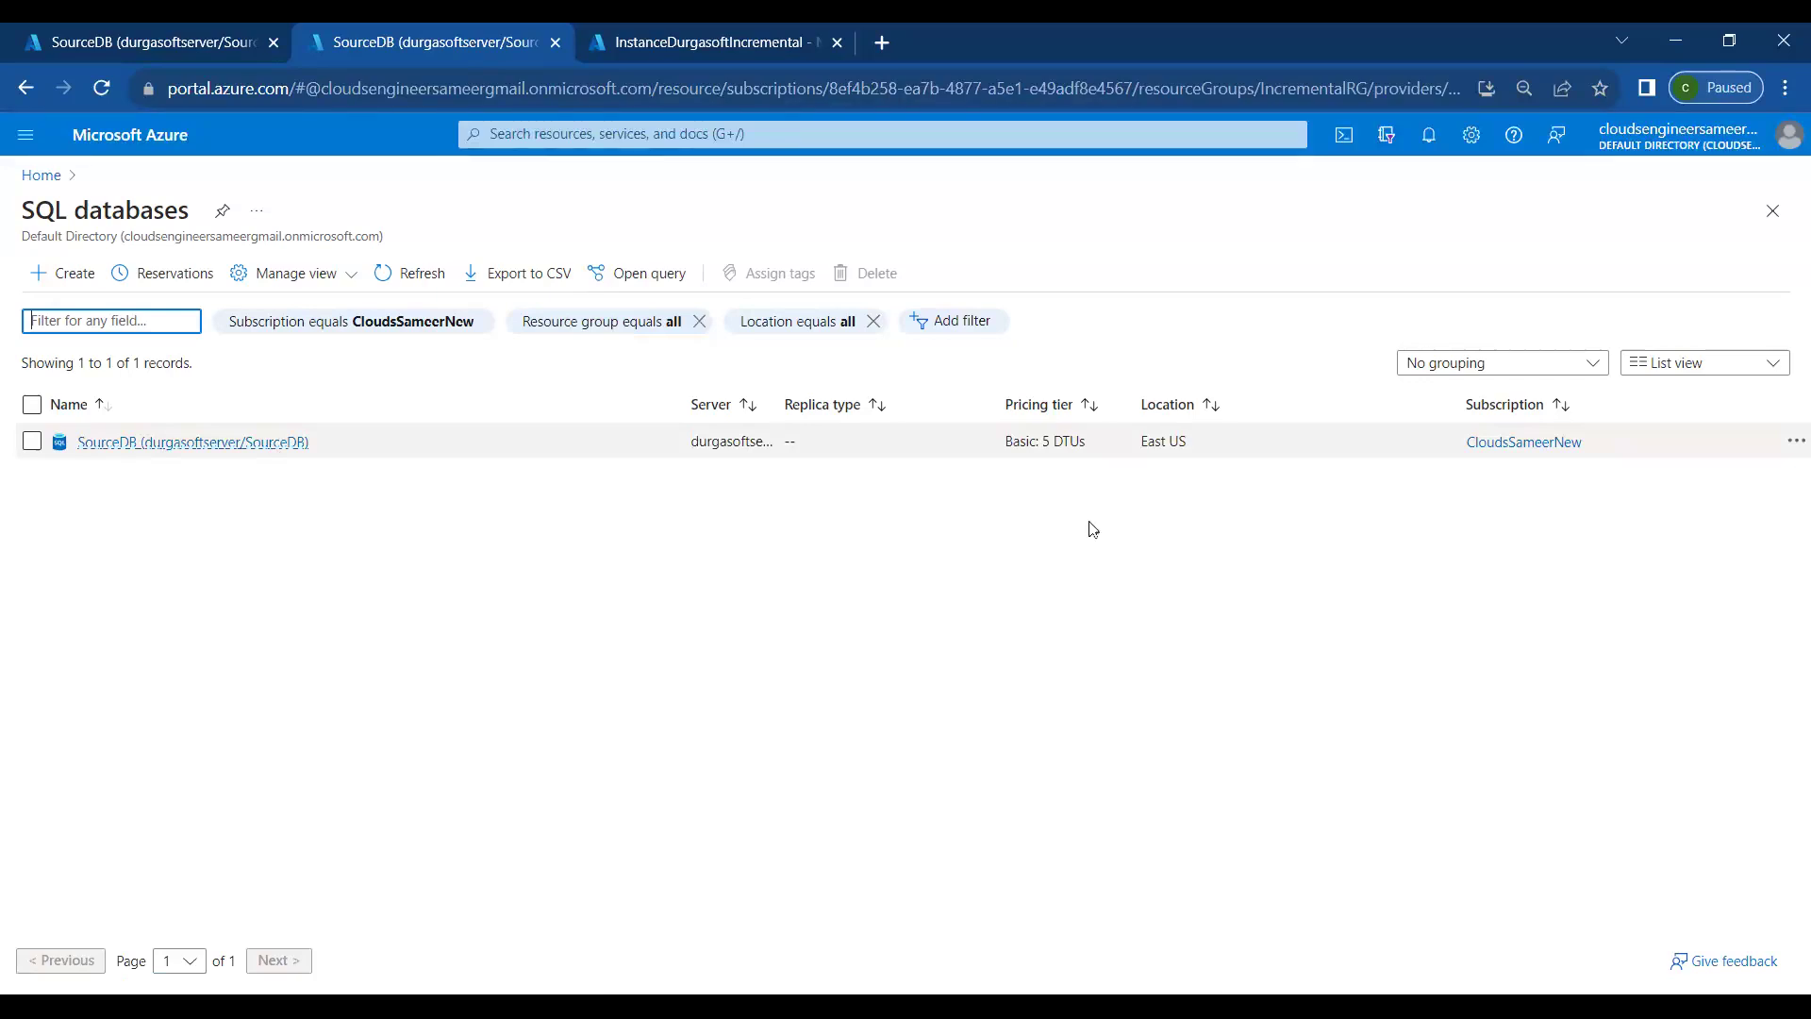
# Open the durgasoftserver SQL server from SourceDB's overview and start creating another database on it
pyautogui.click(657, 31)
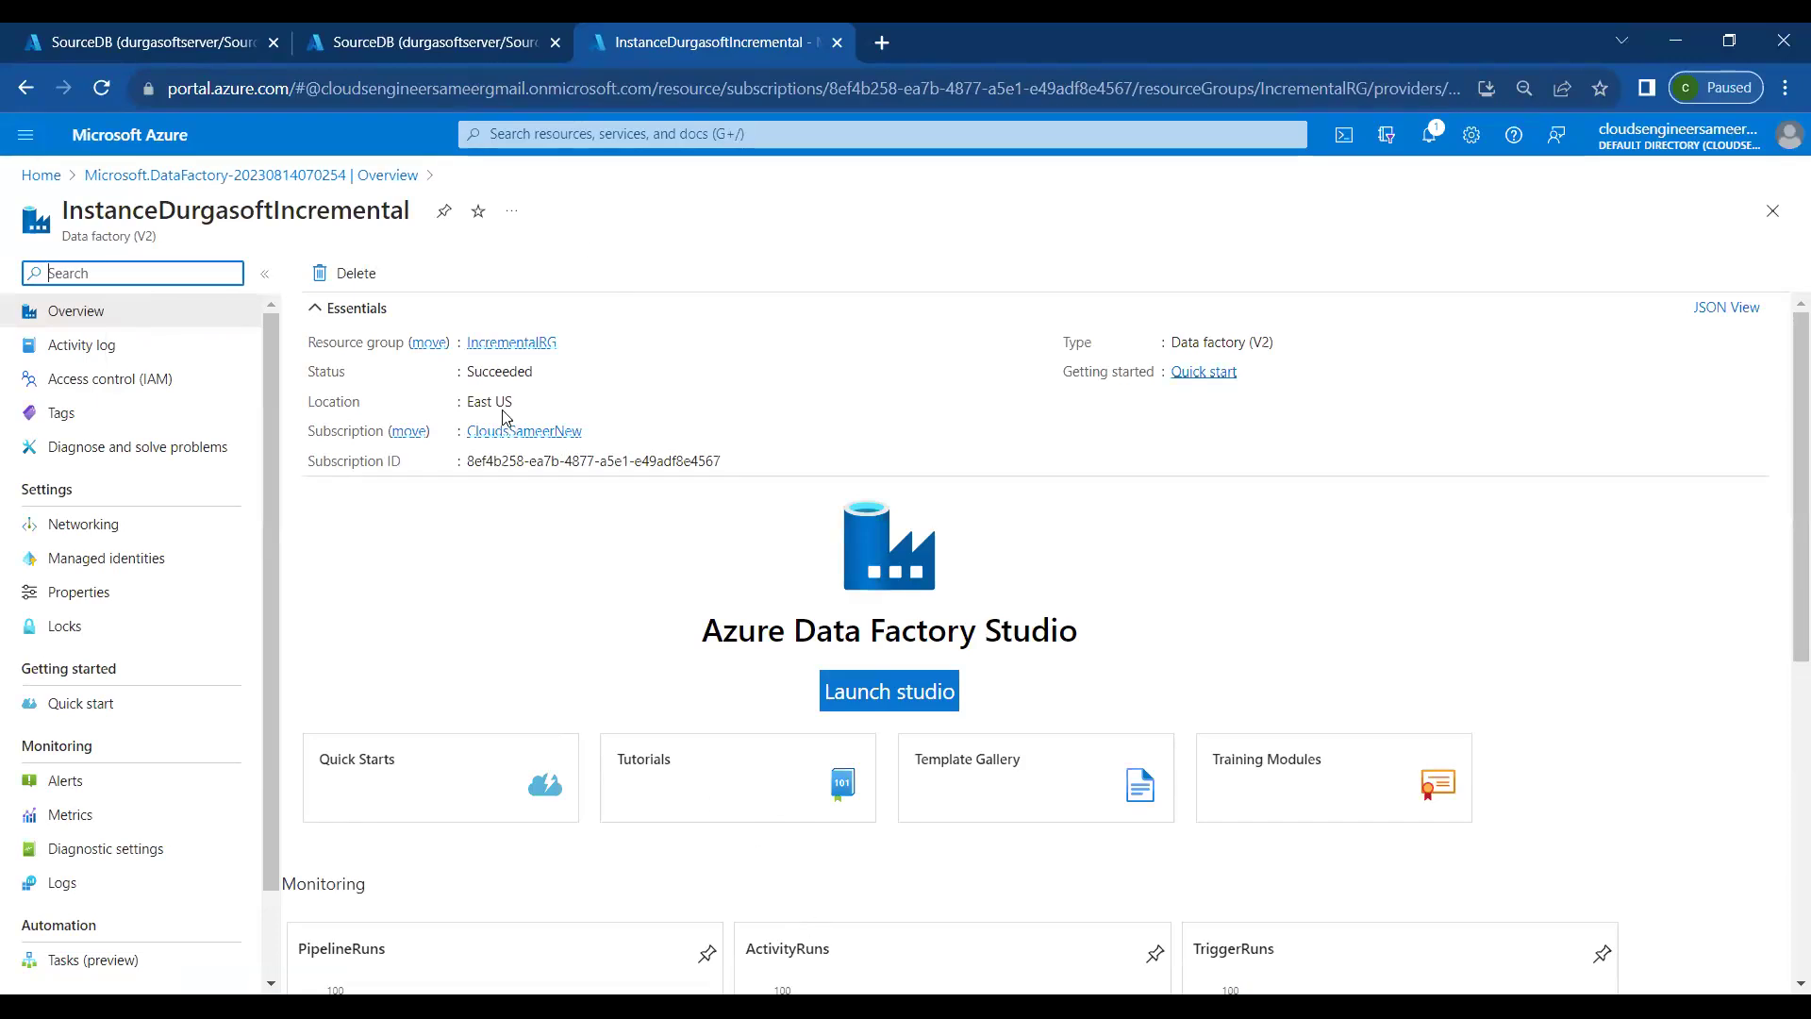
pyautogui.click(361, 45)
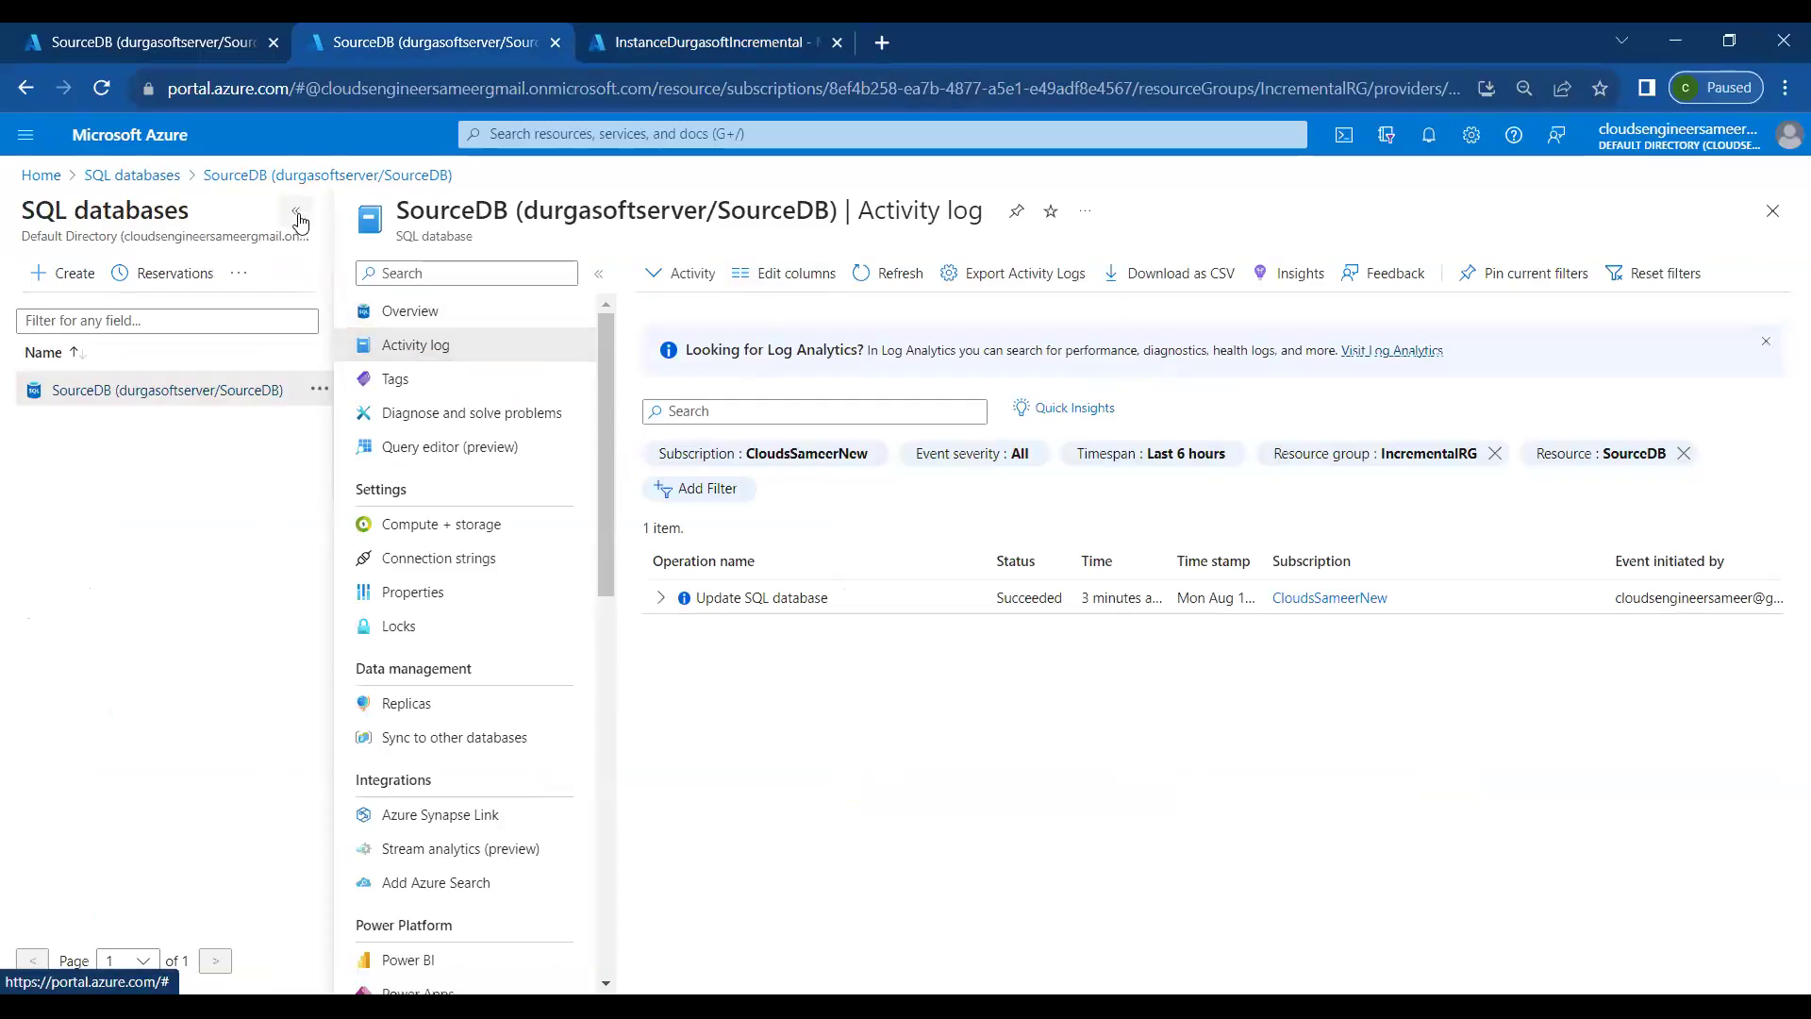
pyautogui.click(297, 216)
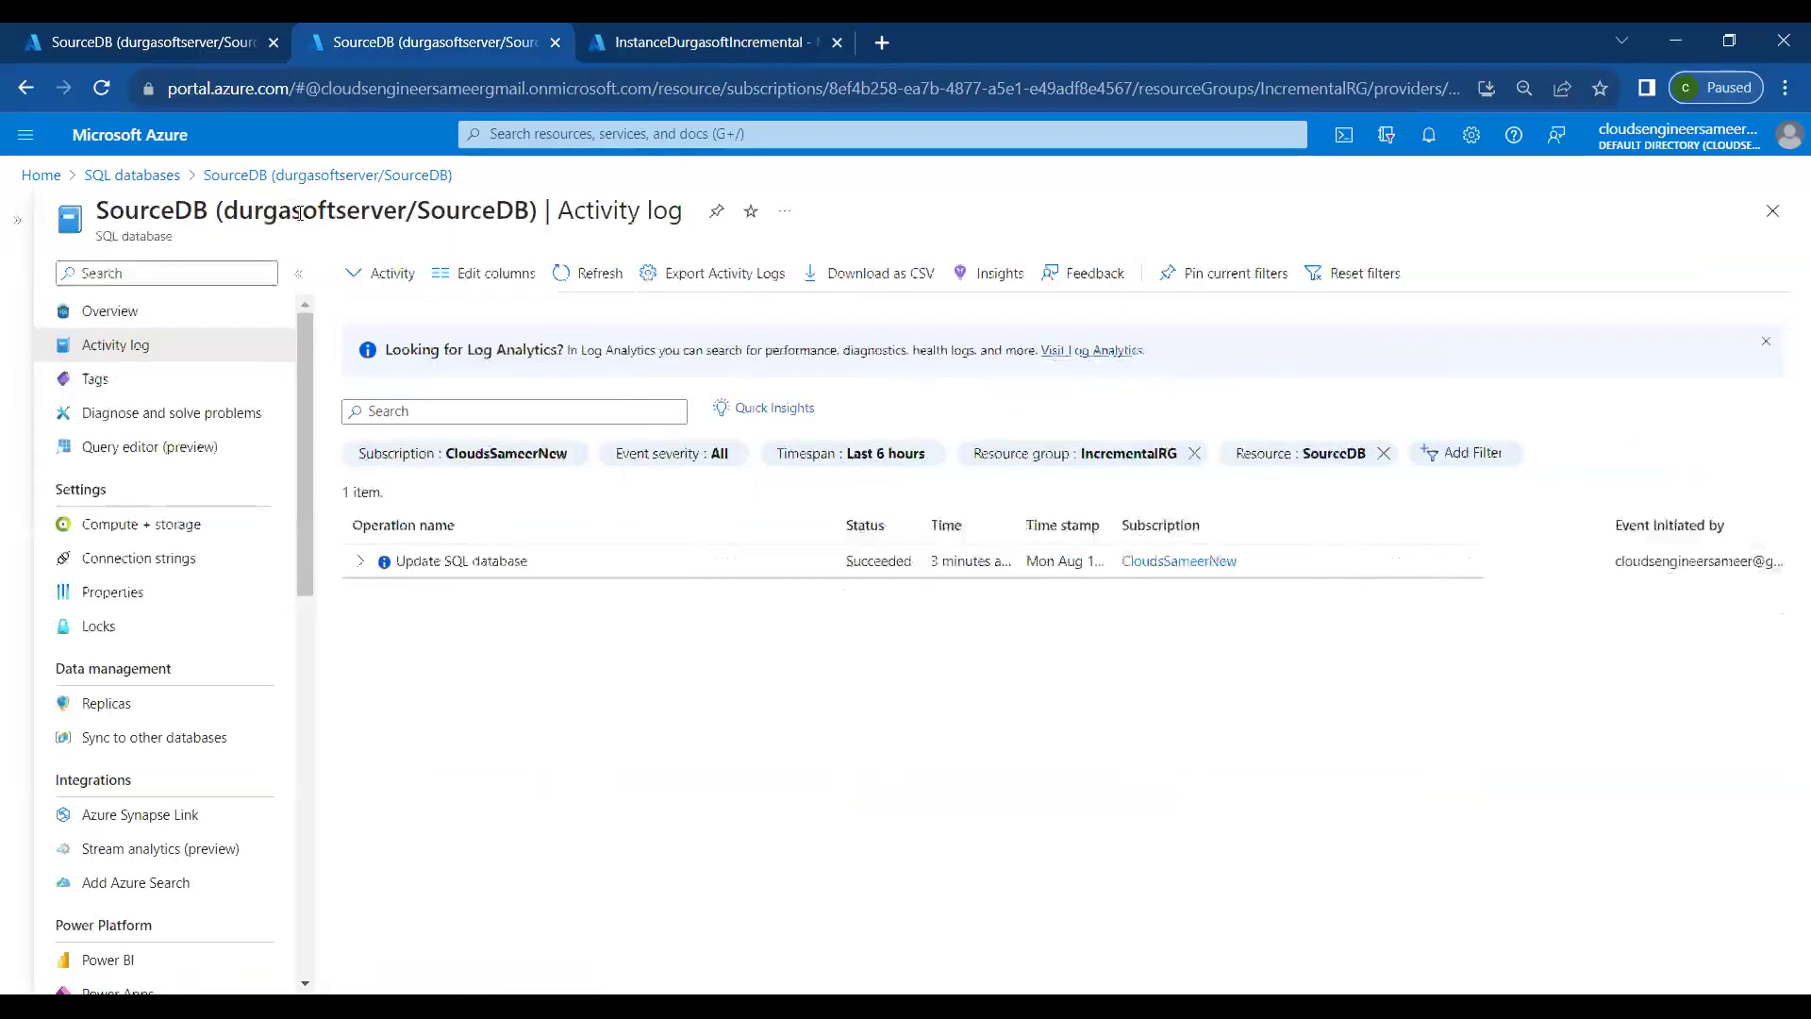
pyautogui.click(139, 320)
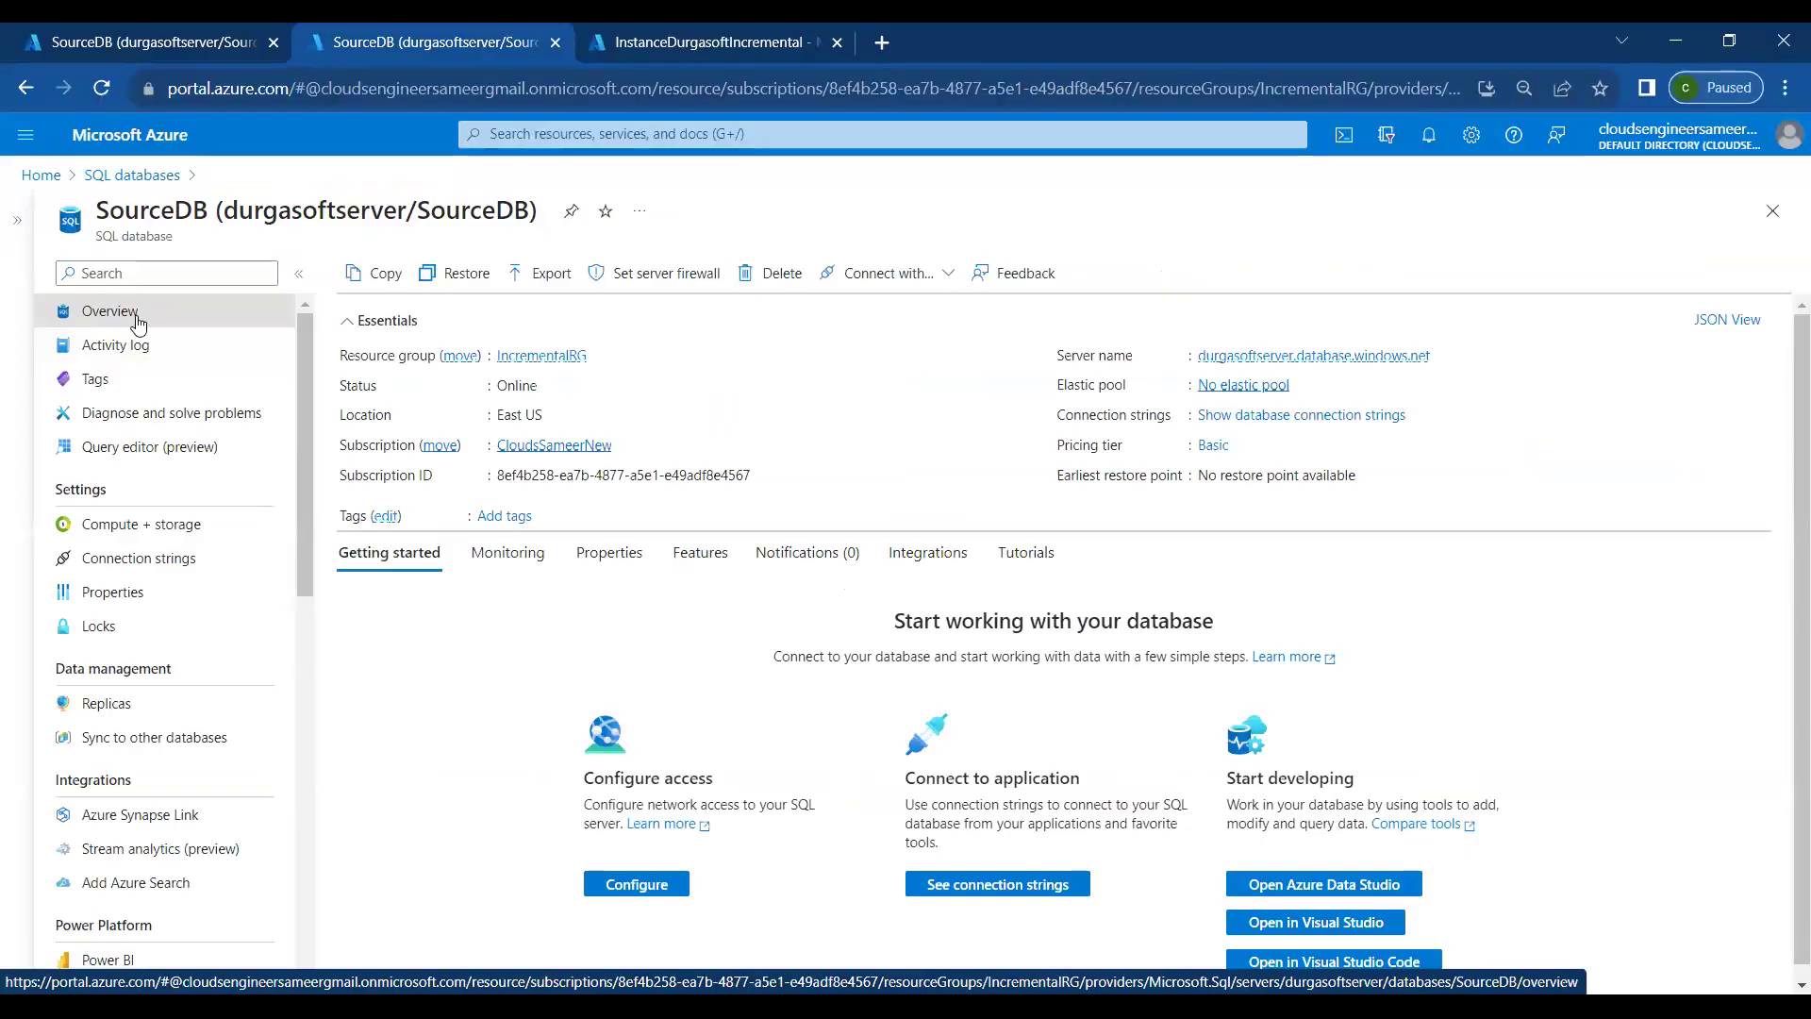
pyautogui.click(1265, 363)
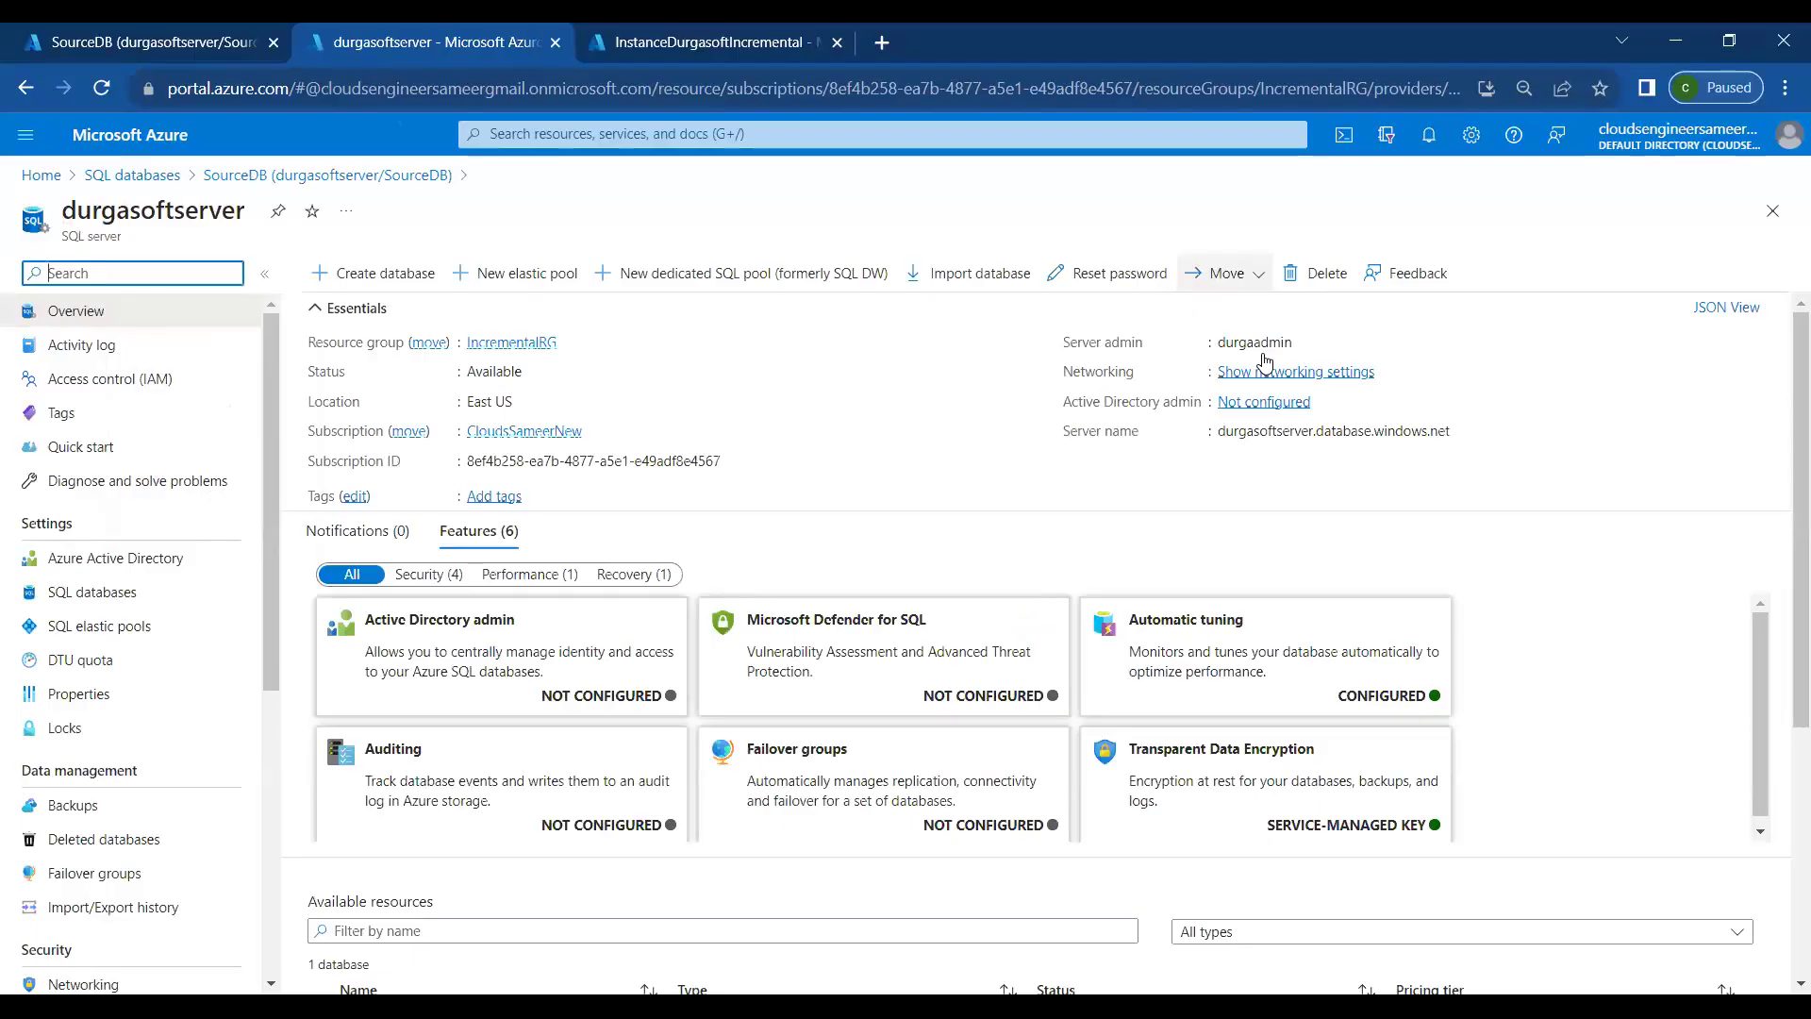
pyautogui.click(396, 276)
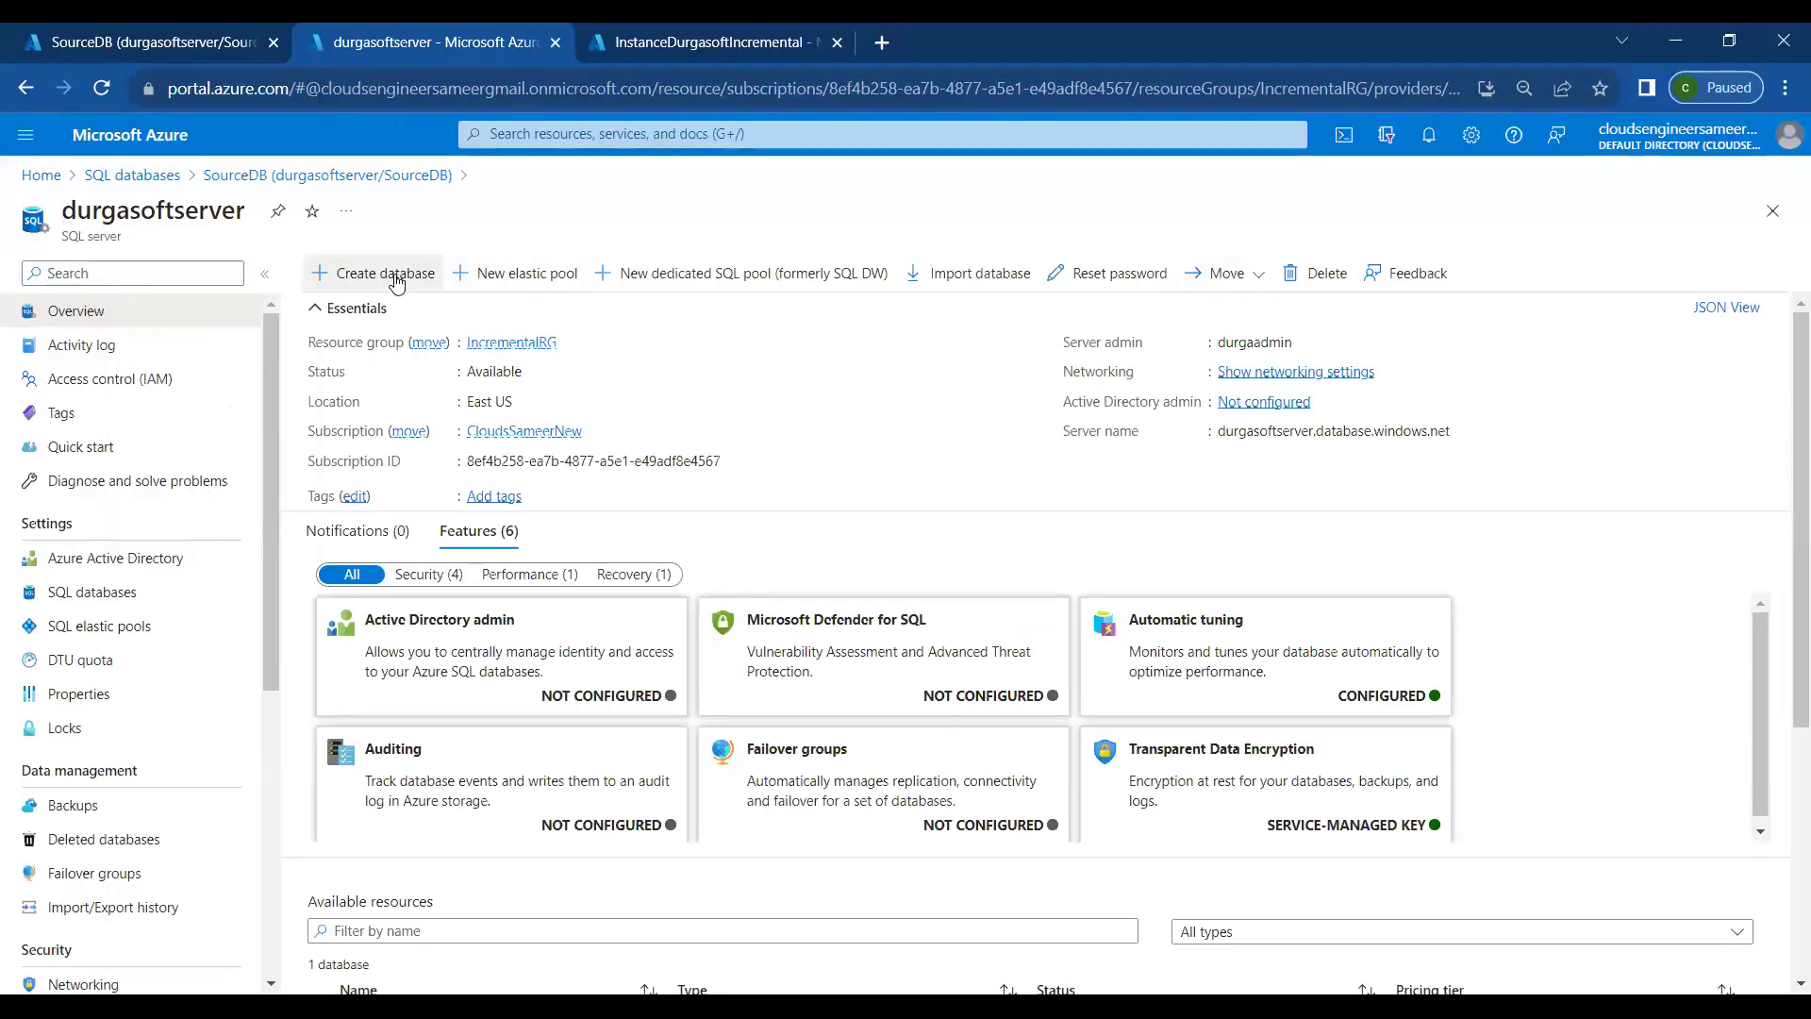
pyautogui.click(396, 281)
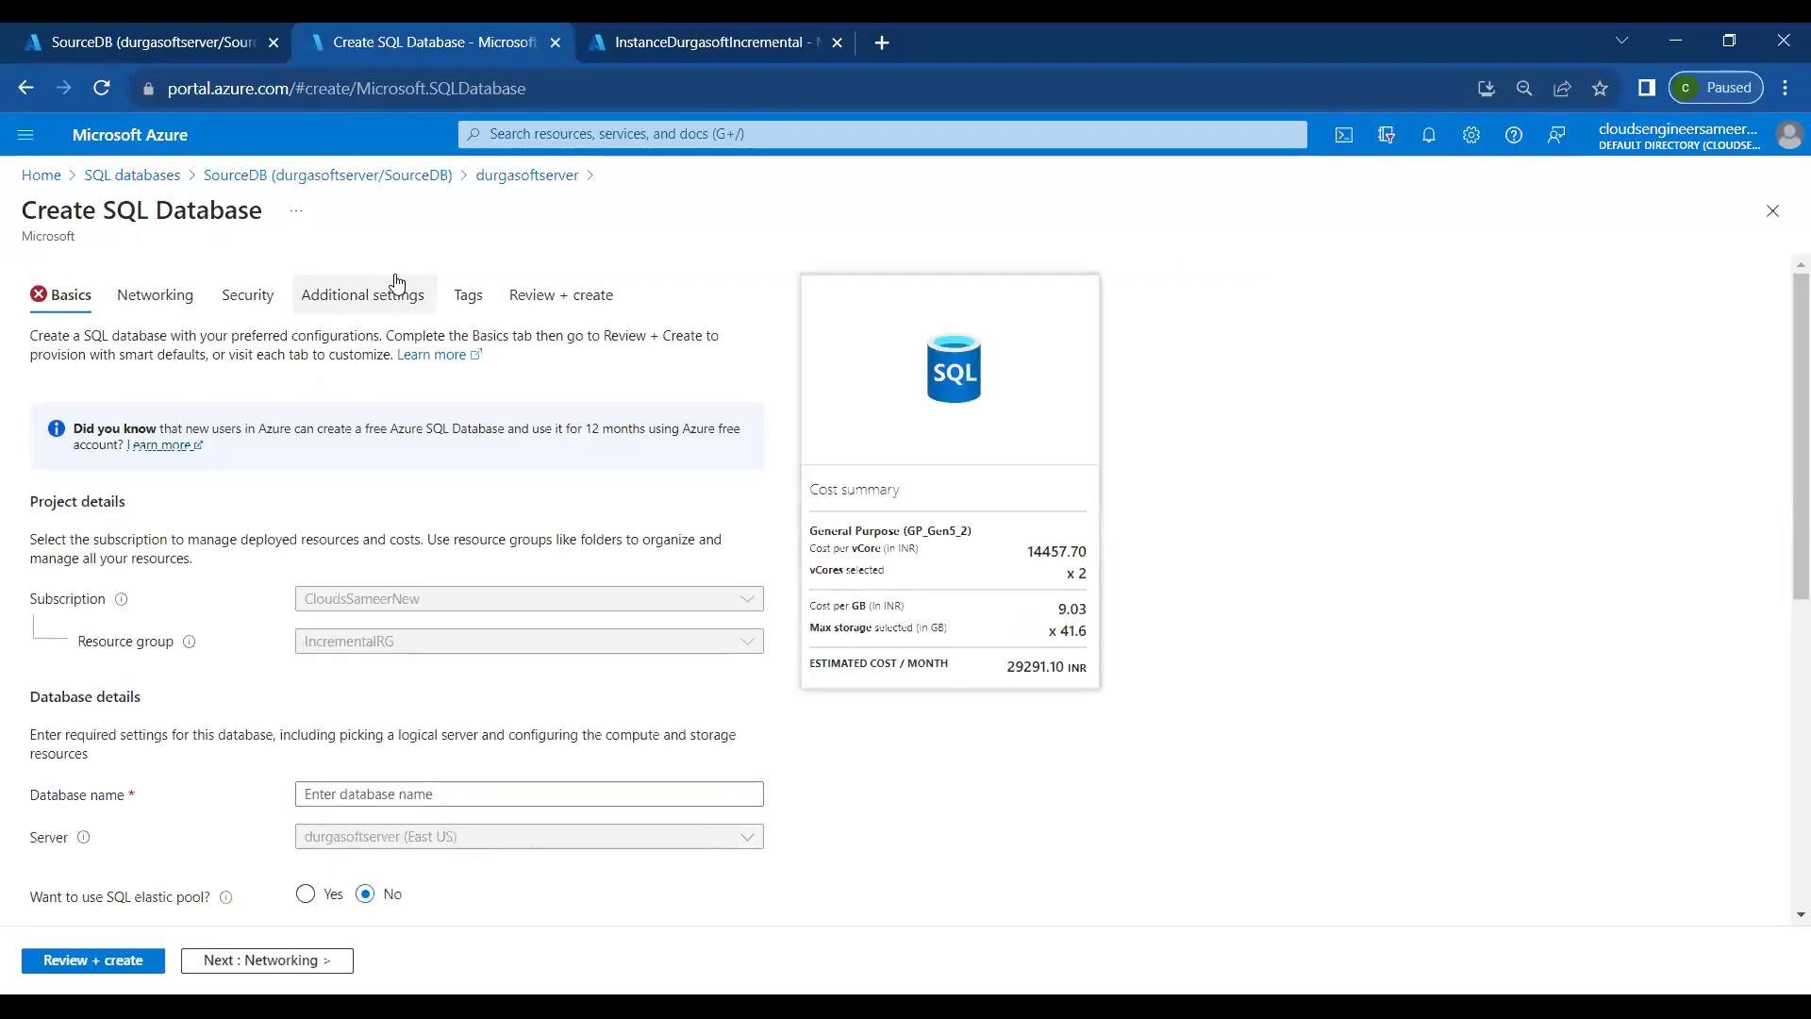
# Name the new SQL database TargetDB
pyautogui.click(511, 797)
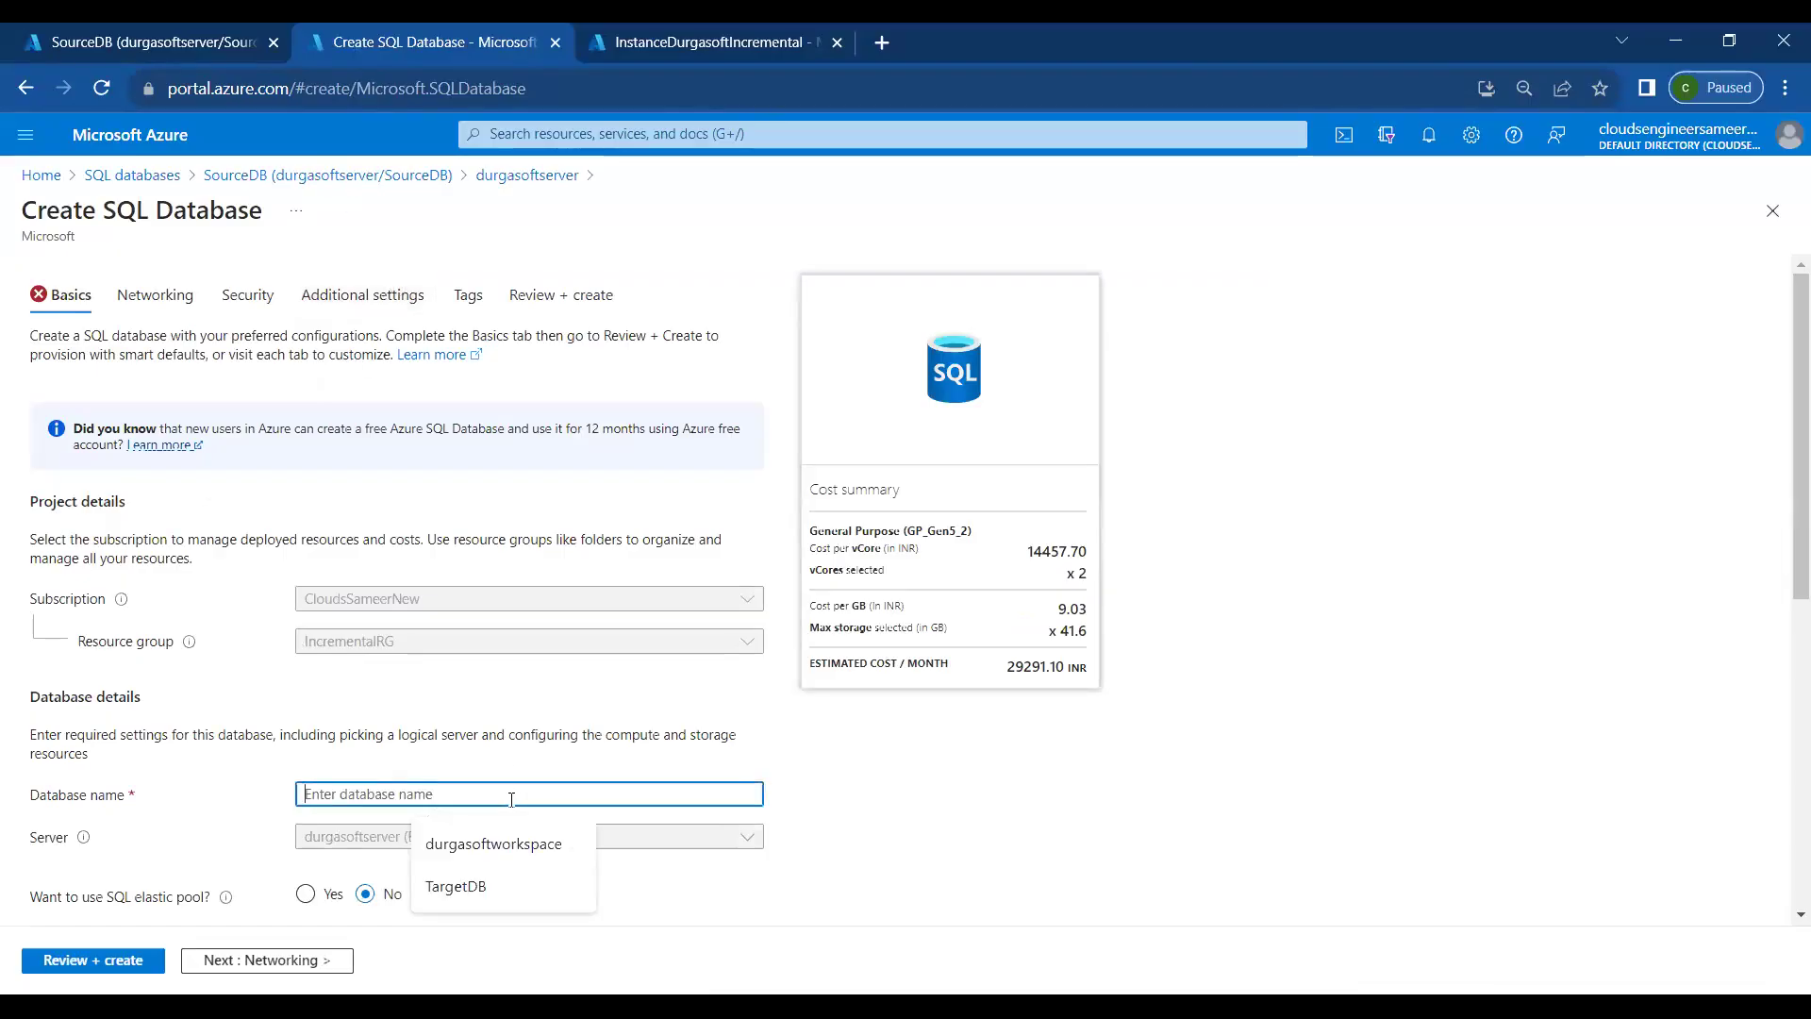
pyautogui.write('Traget')
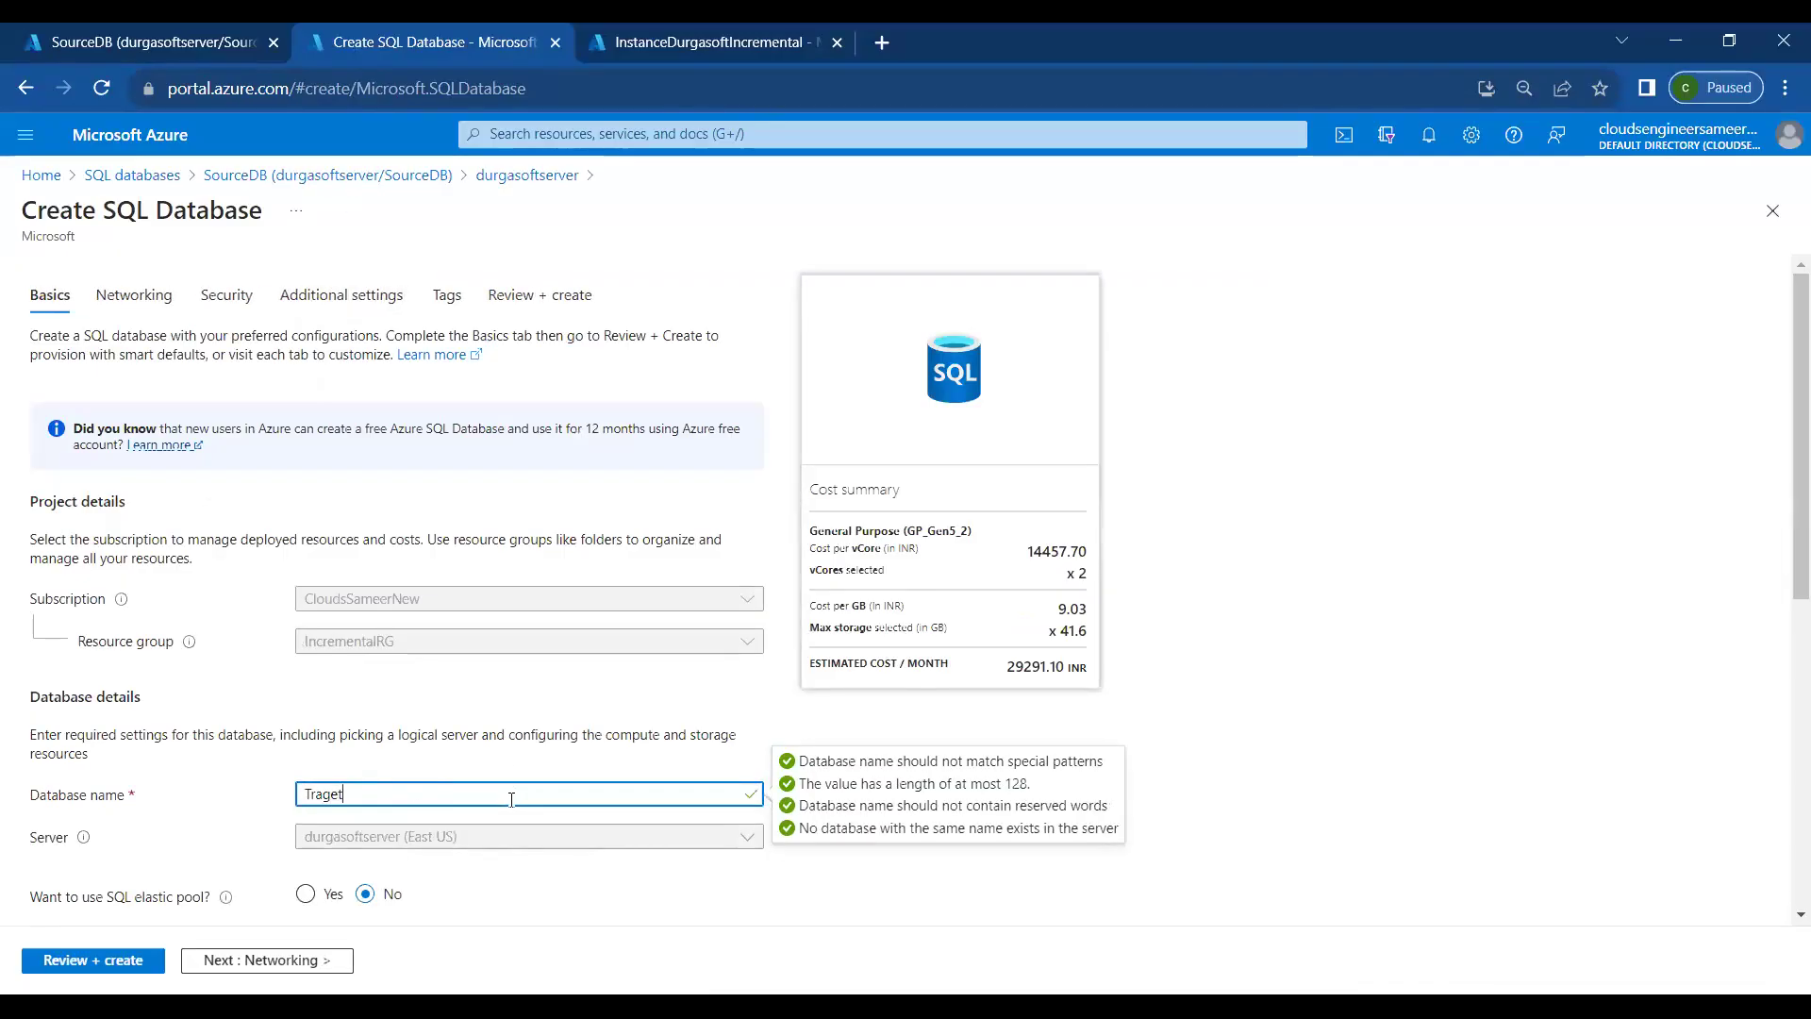
pyautogui.press('BackSpace')
pyautogui.press('BackSpace')
pyautogui.press('BackSpace')
pyautogui.press('BackSpace')
pyautogui.press('BackSpace')
pyautogui.write('argetDB')
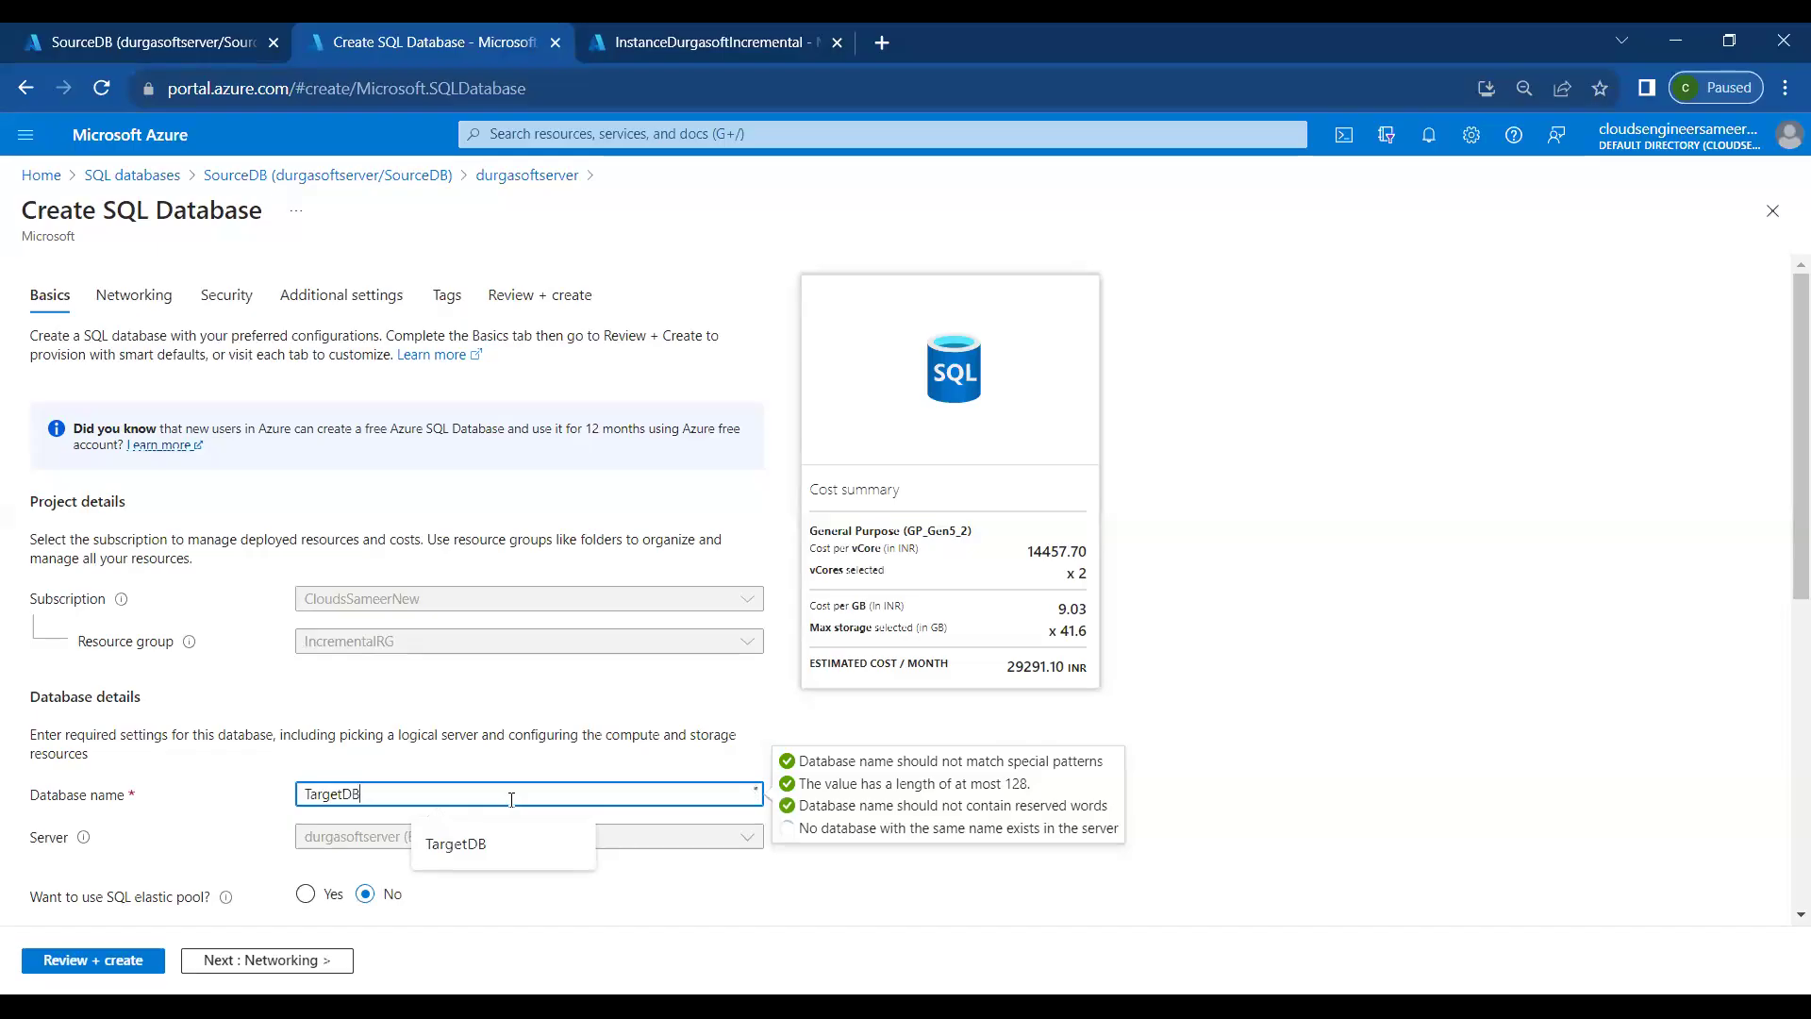
pyautogui.click(595, 887)
pyautogui.scroll(-5, 594, 886)
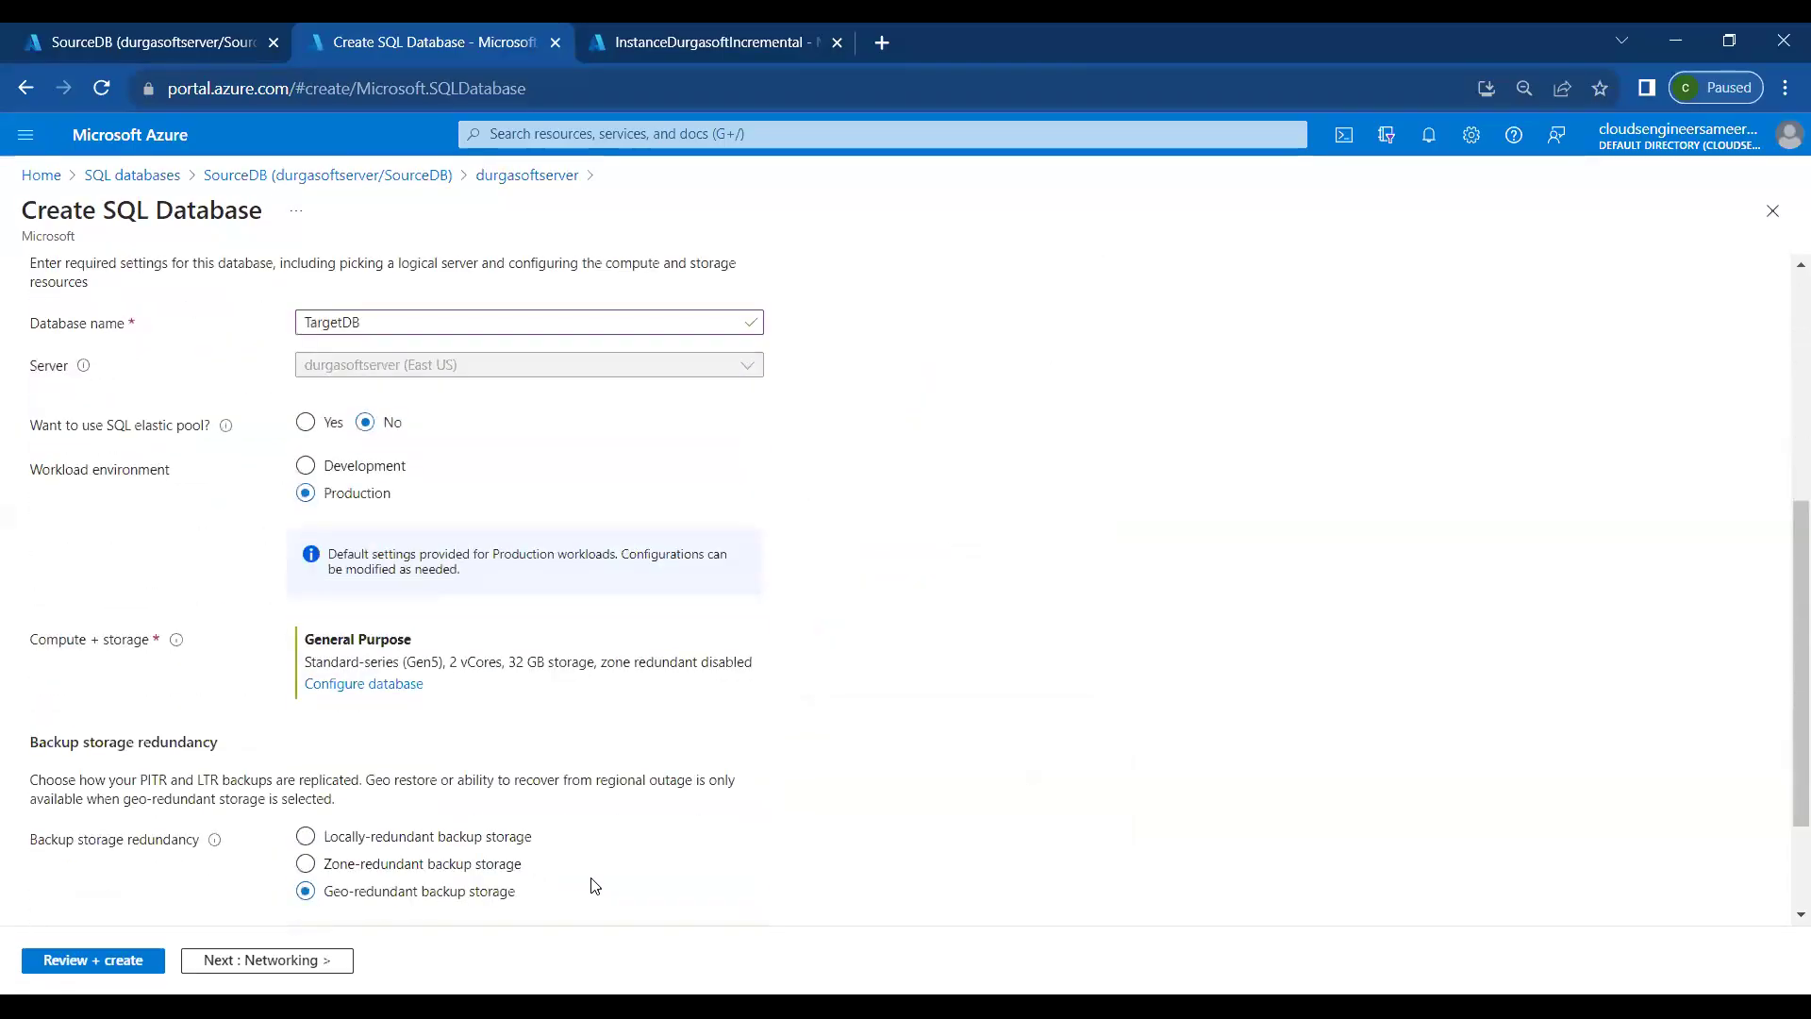
# Configure TargetDB's compute and storage with the Basic (For less demanding workloads) service tier and apply it
pyautogui.click(374, 687)
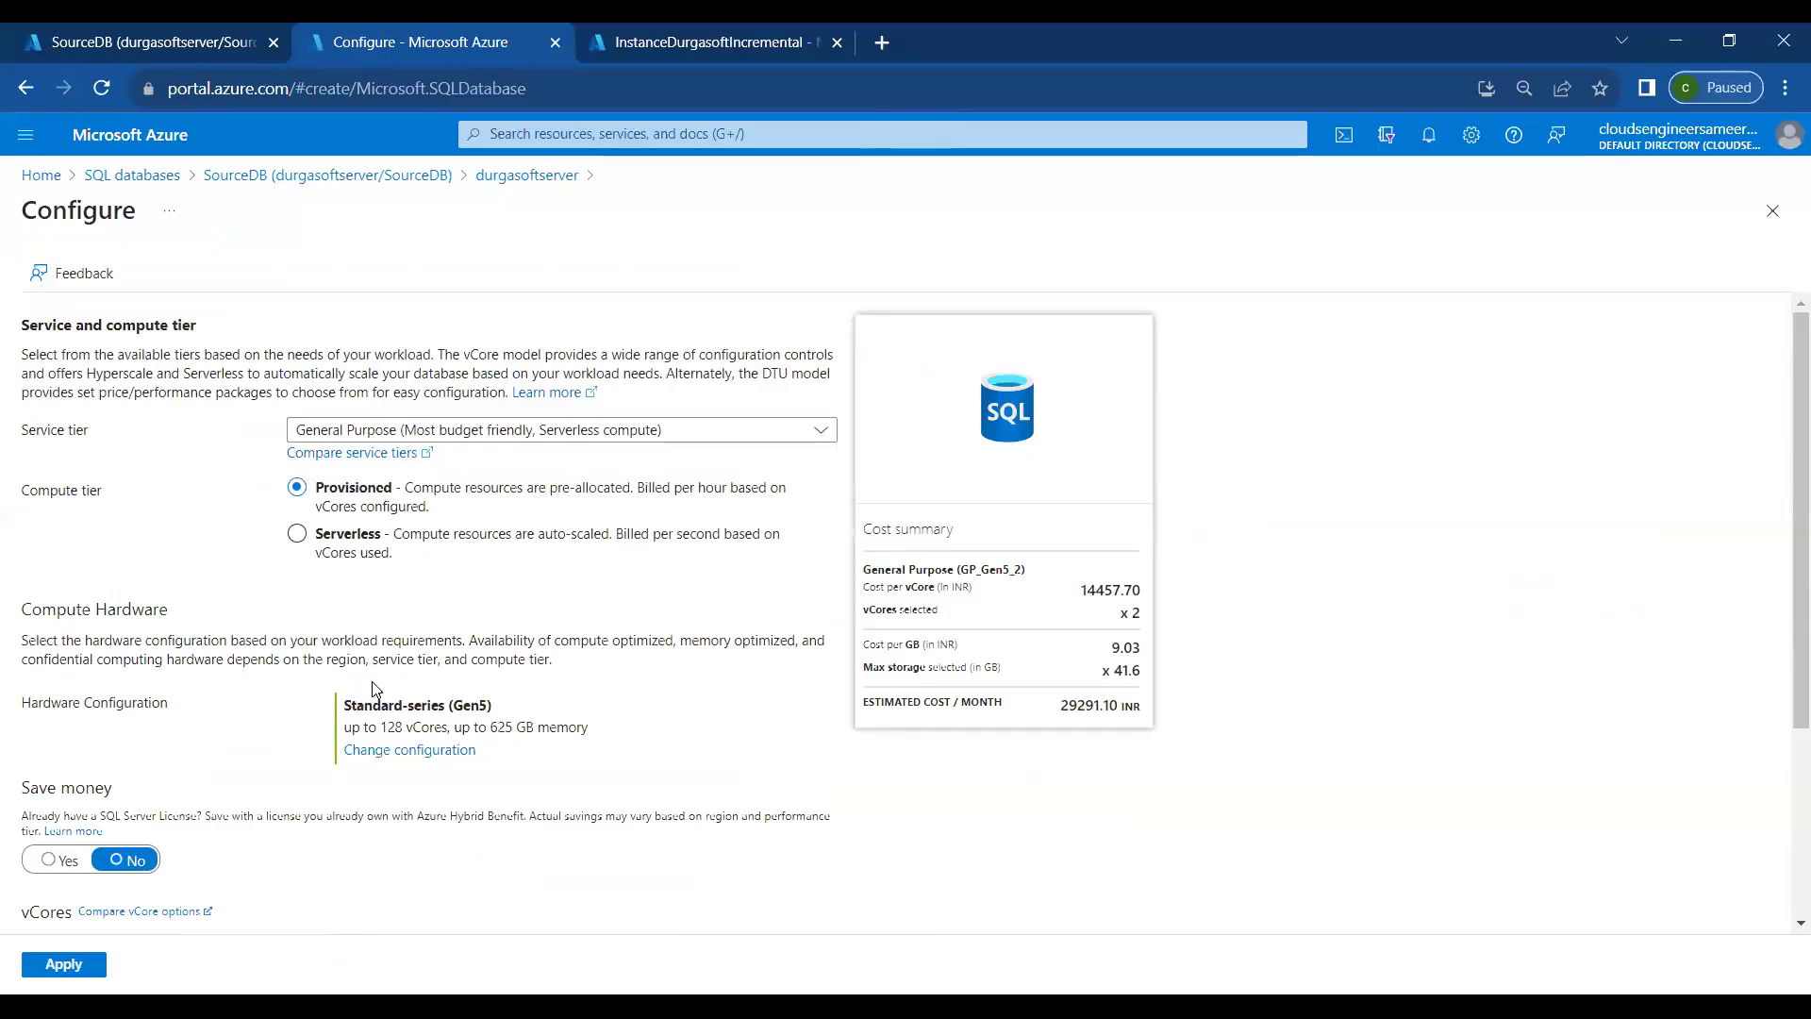
pyautogui.click(415, 751)
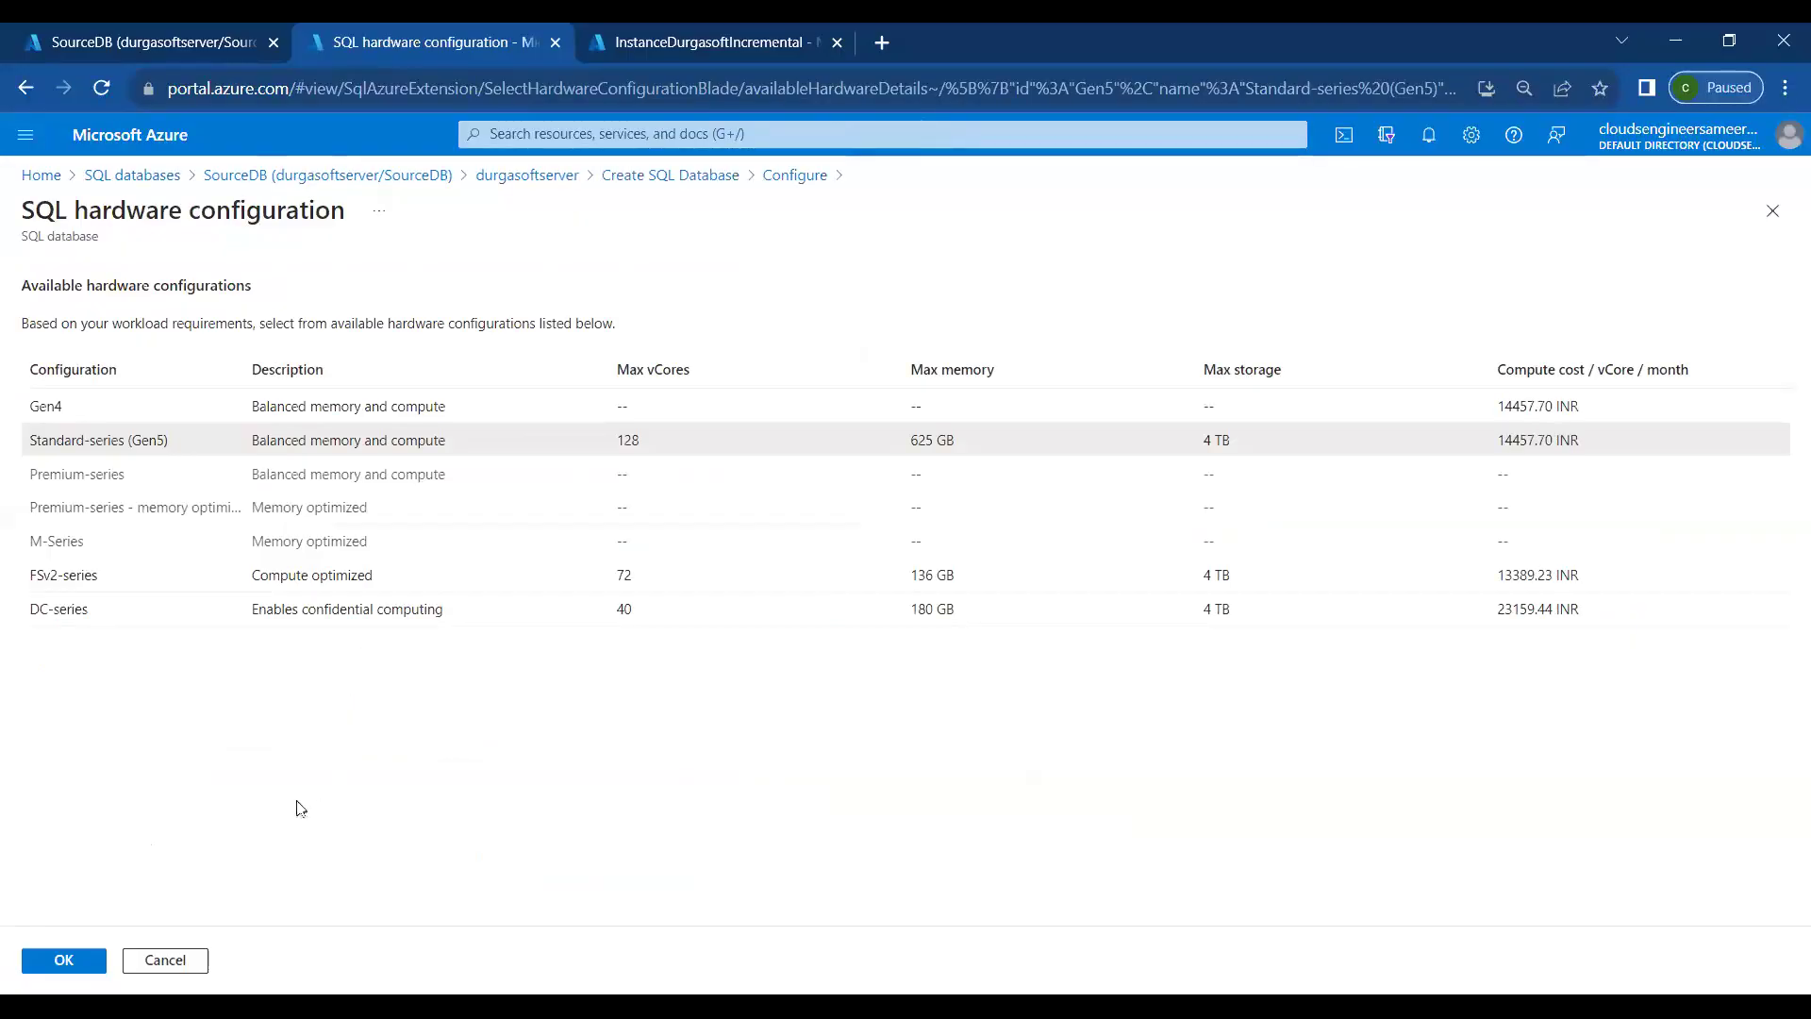
pyautogui.click(166, 961)
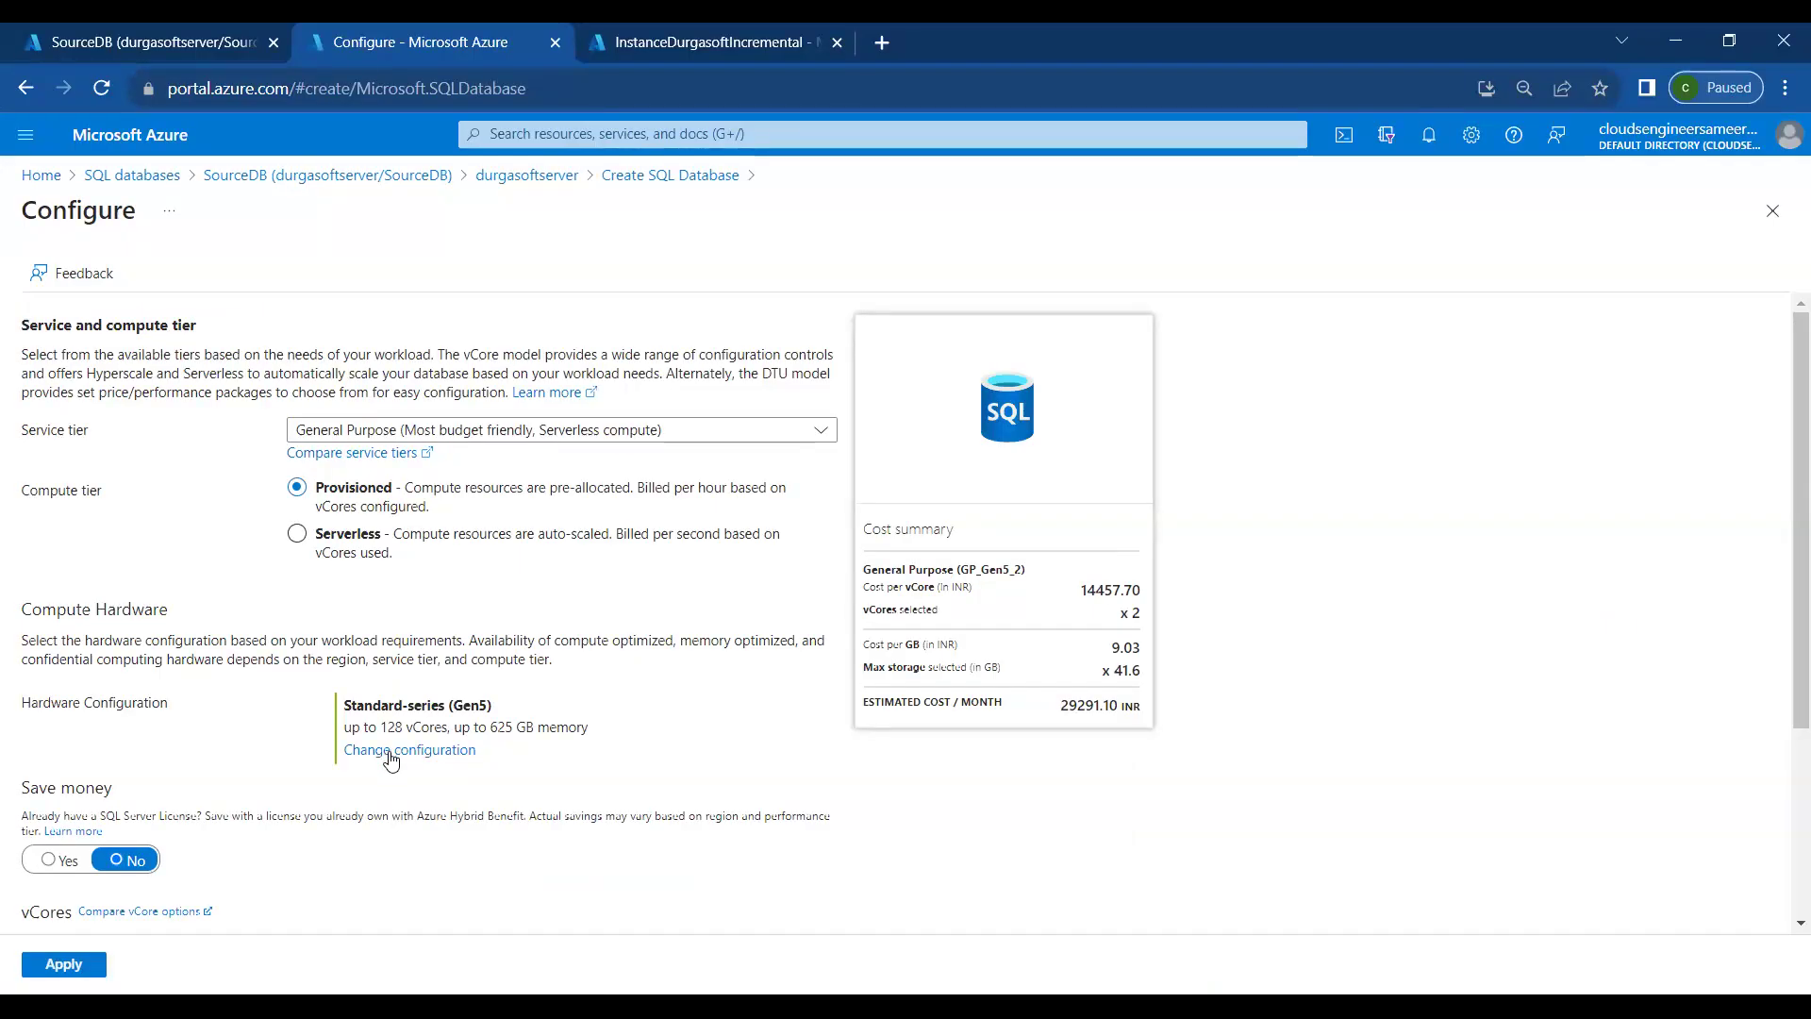
pyautogui.click(657, 433)
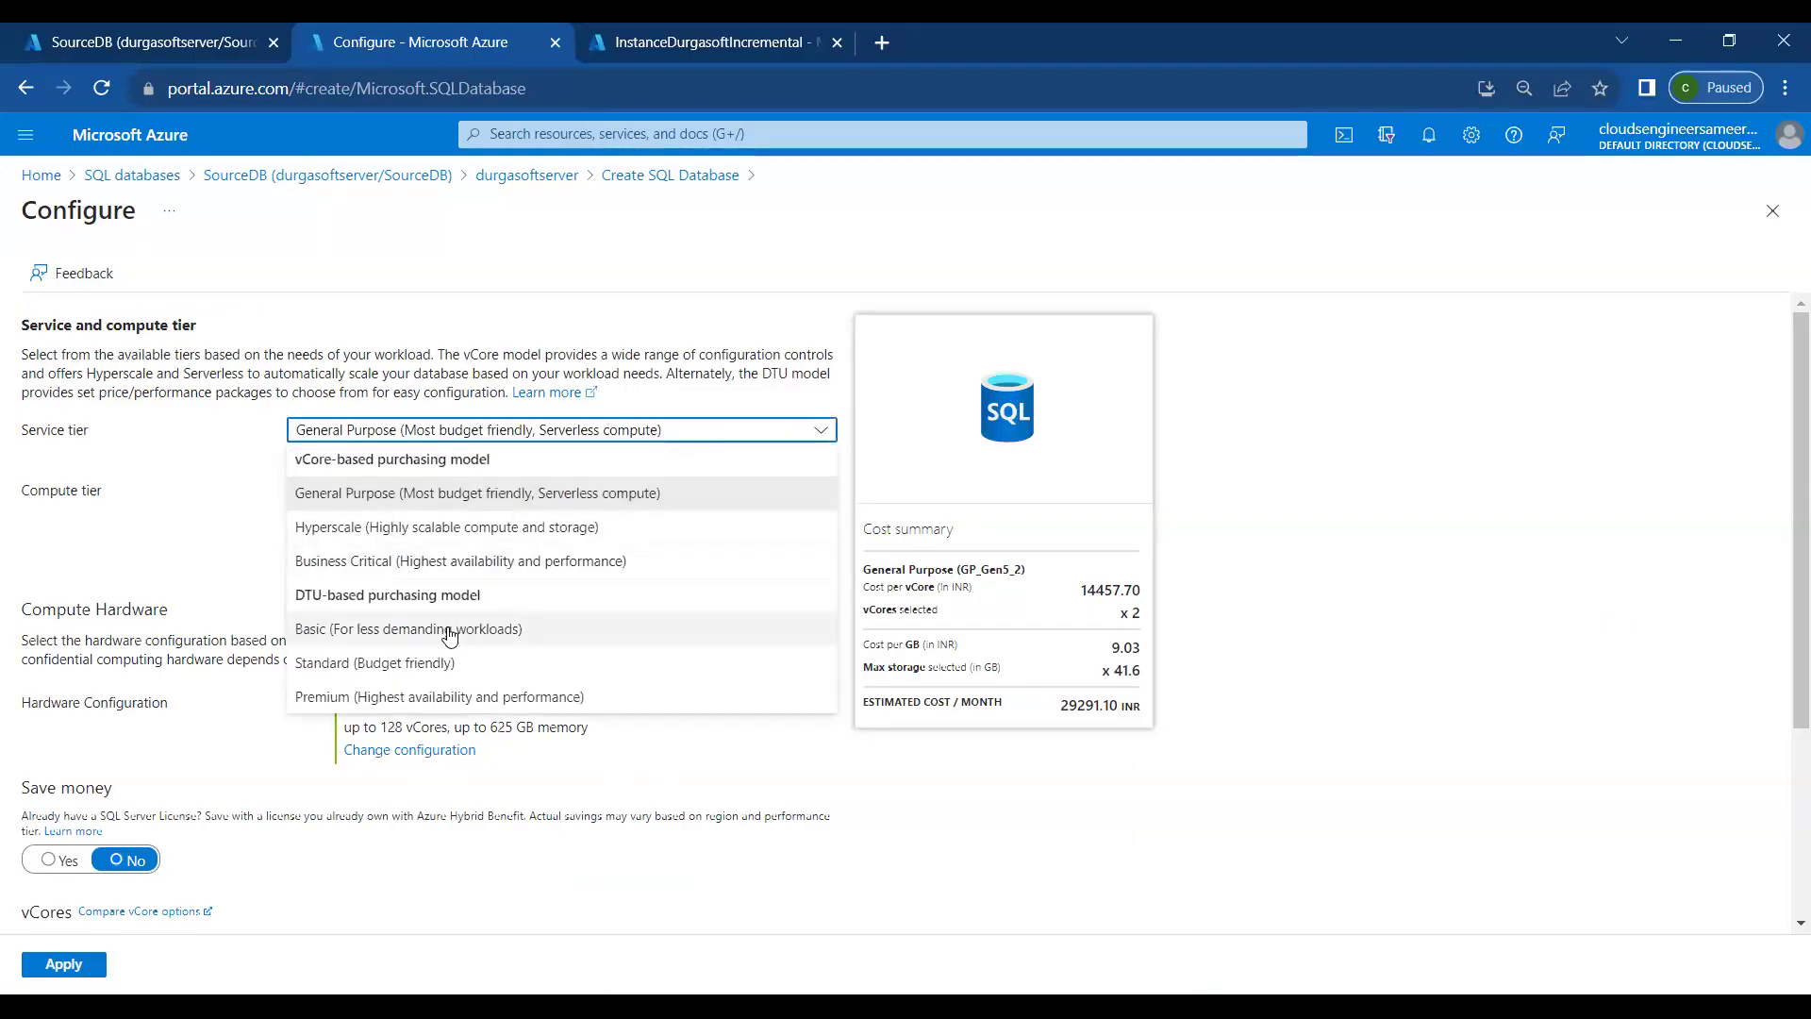
pyautogui.click(449, 630)
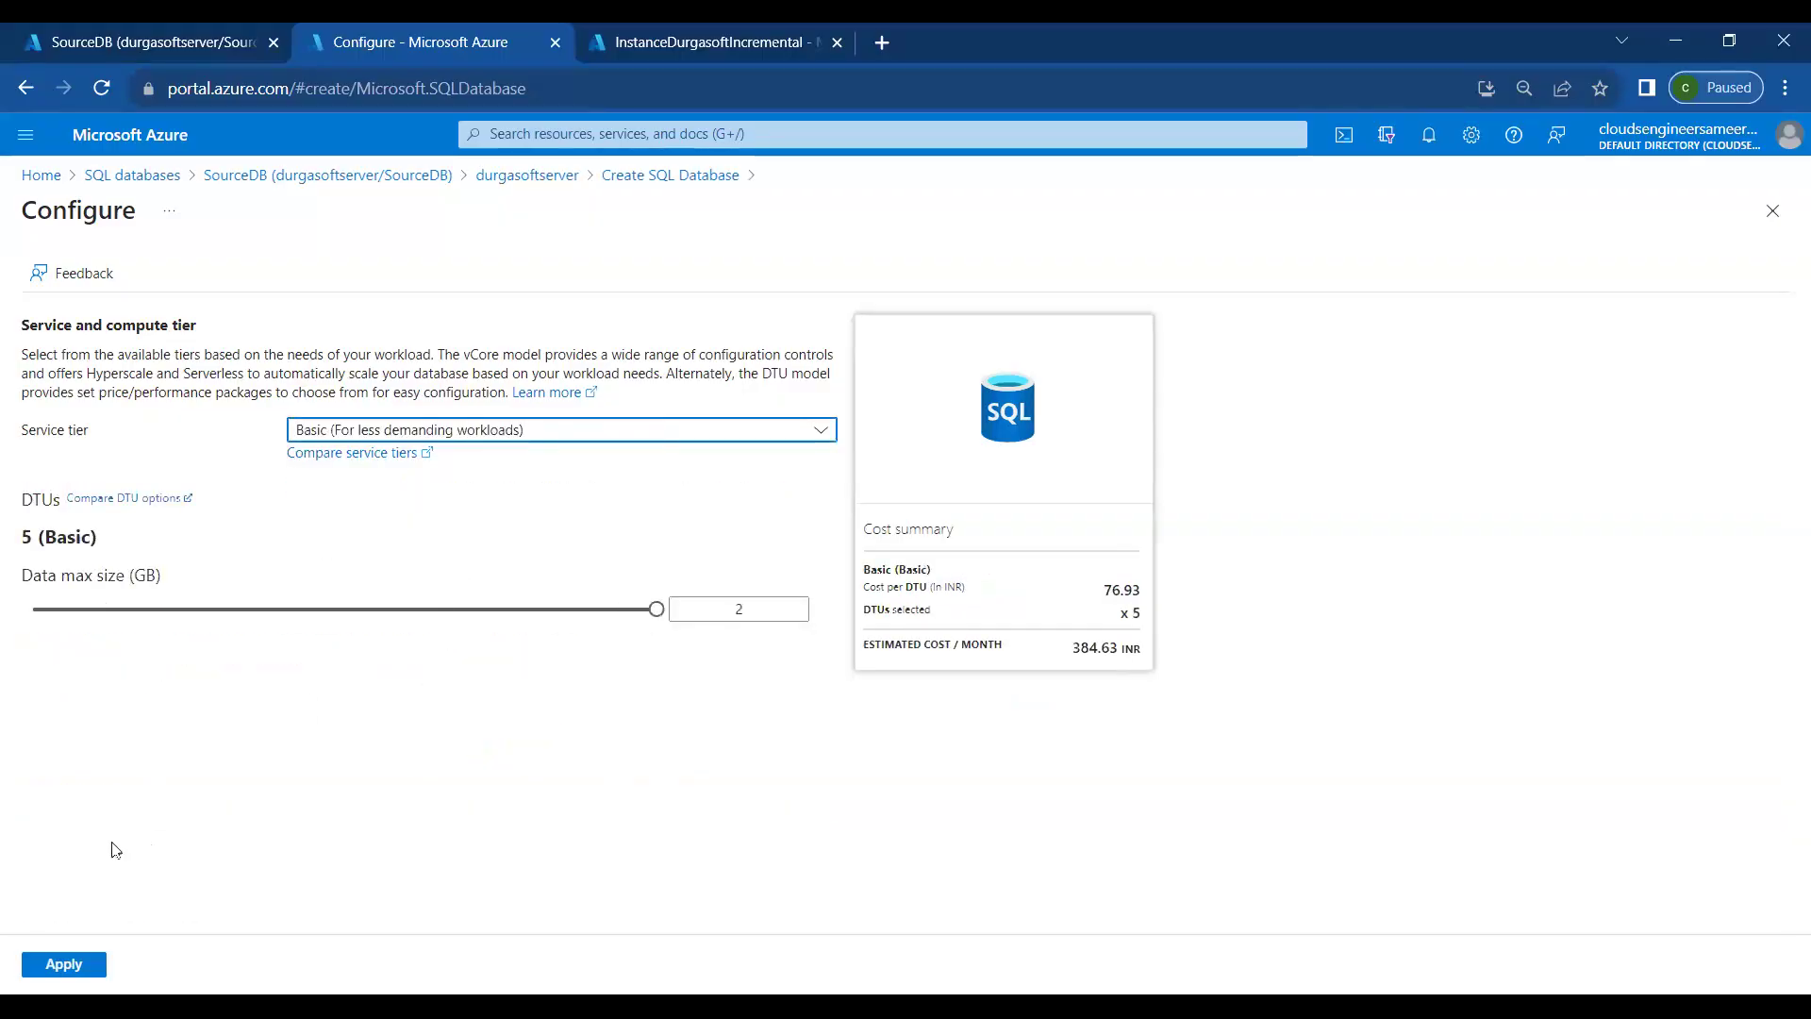
pyautogui.click(85, 964)
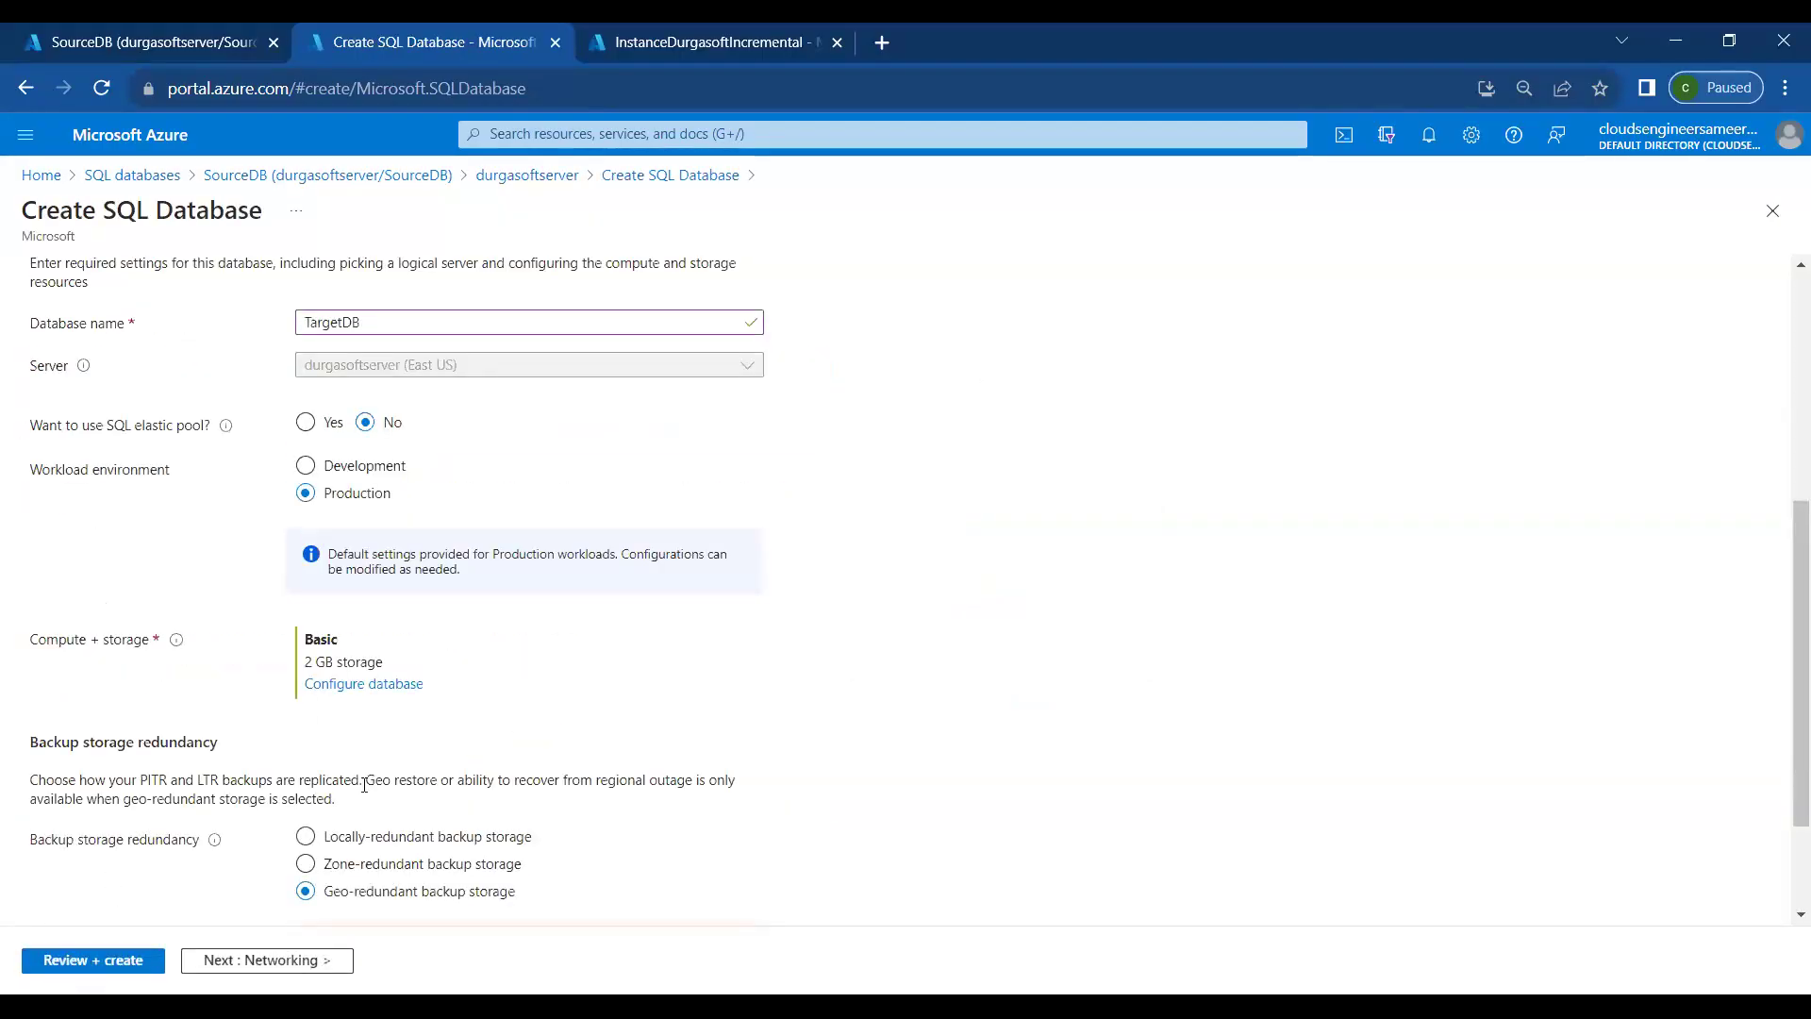
# Enable adding the current client IP address in the networking settings of the new TargetDB database
pyautogui.click(272, 962)
pyautogui.click(271, 962)
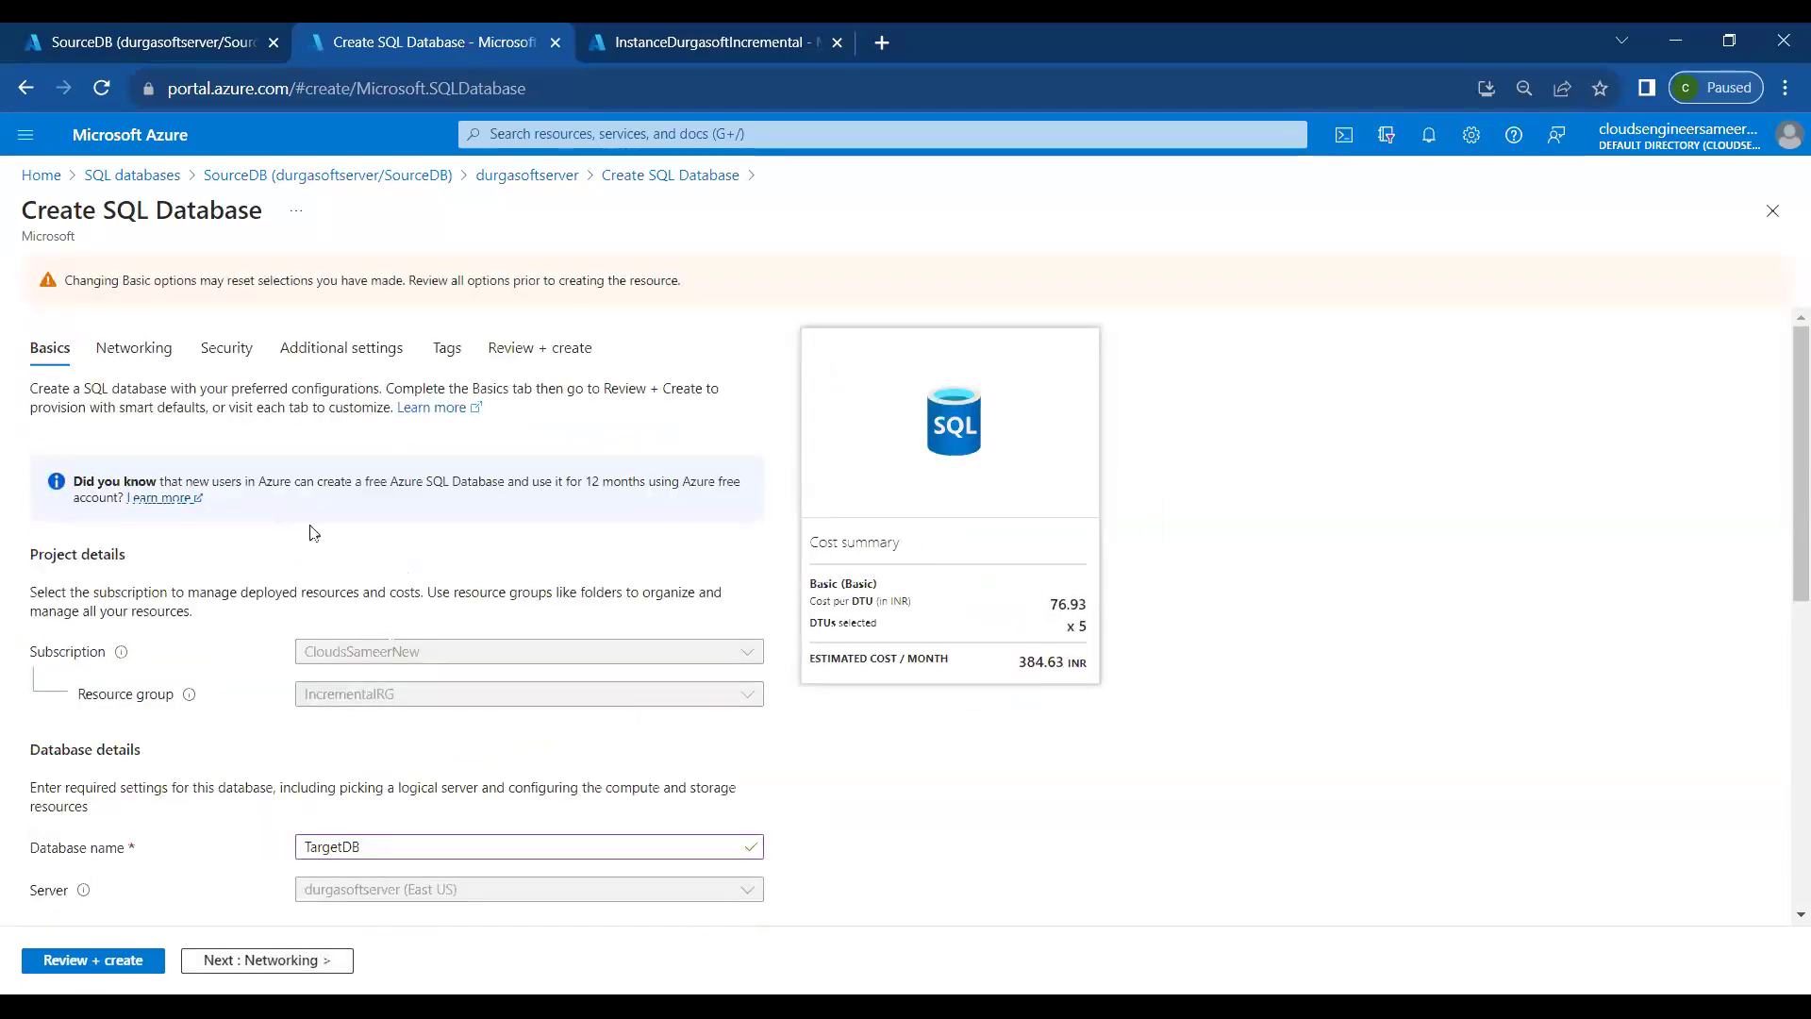
pyautogui.click(162, 358)
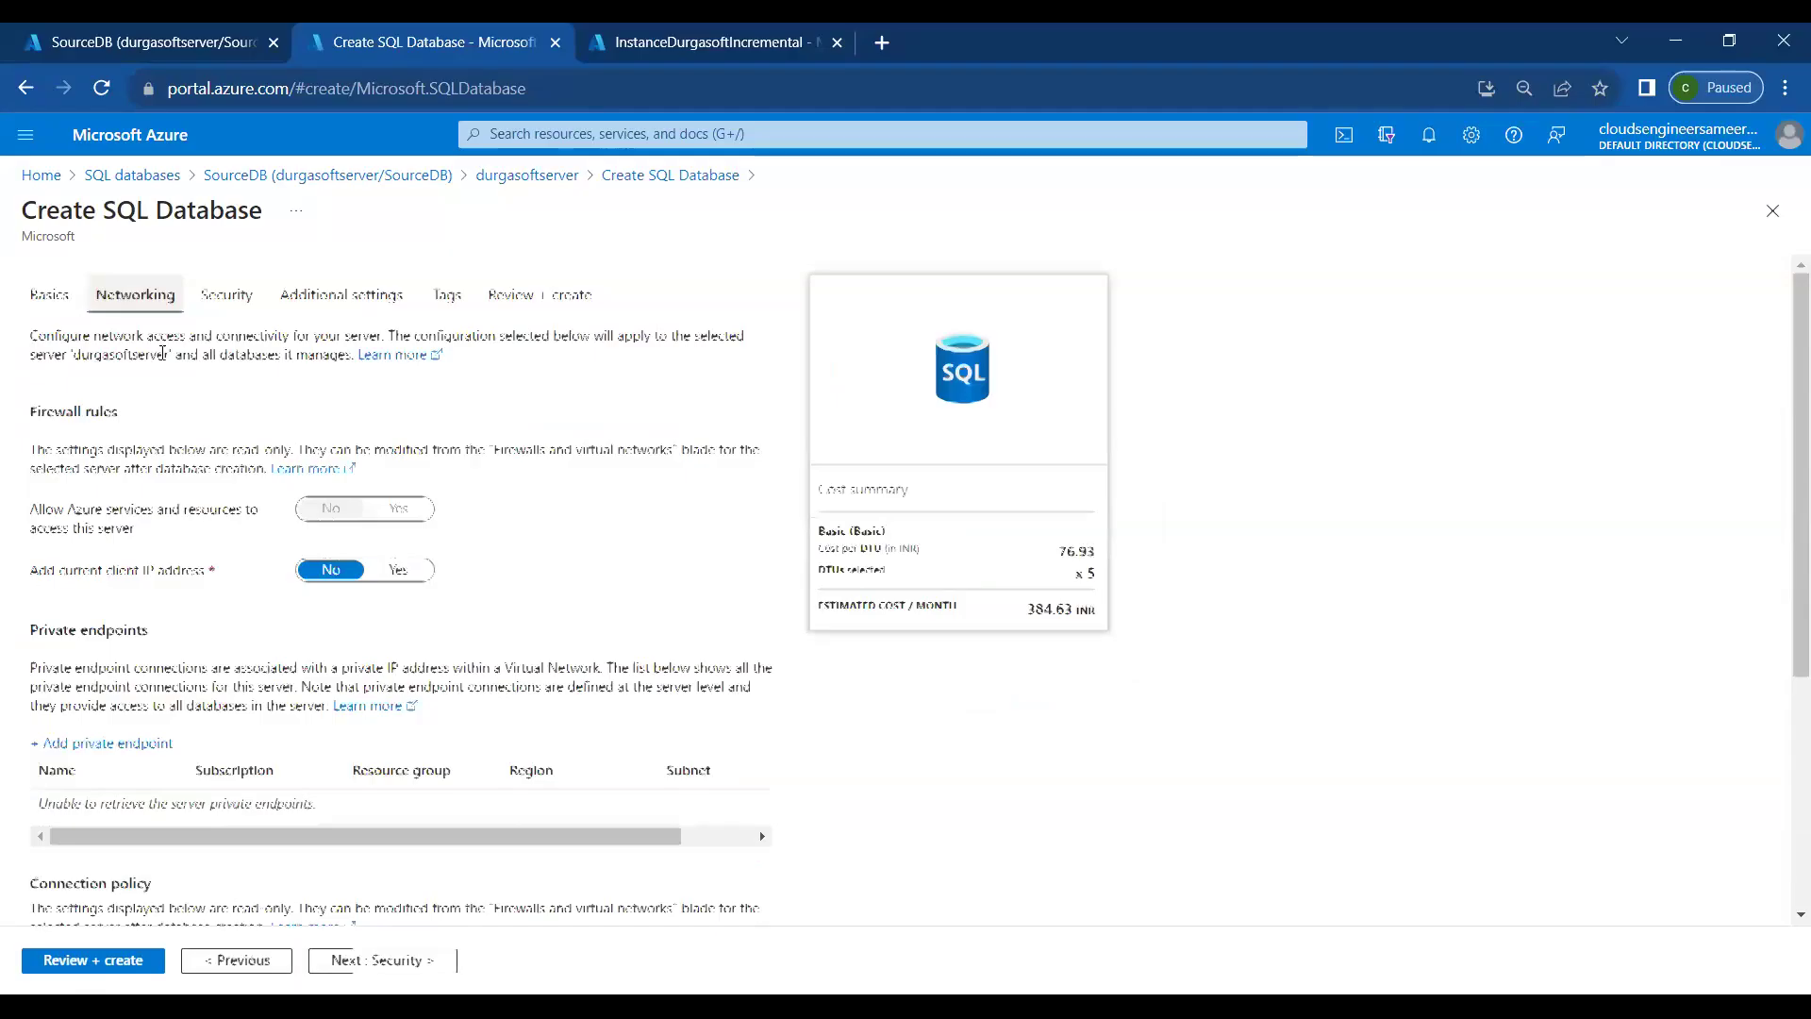
pyautogui.click(401, 569)
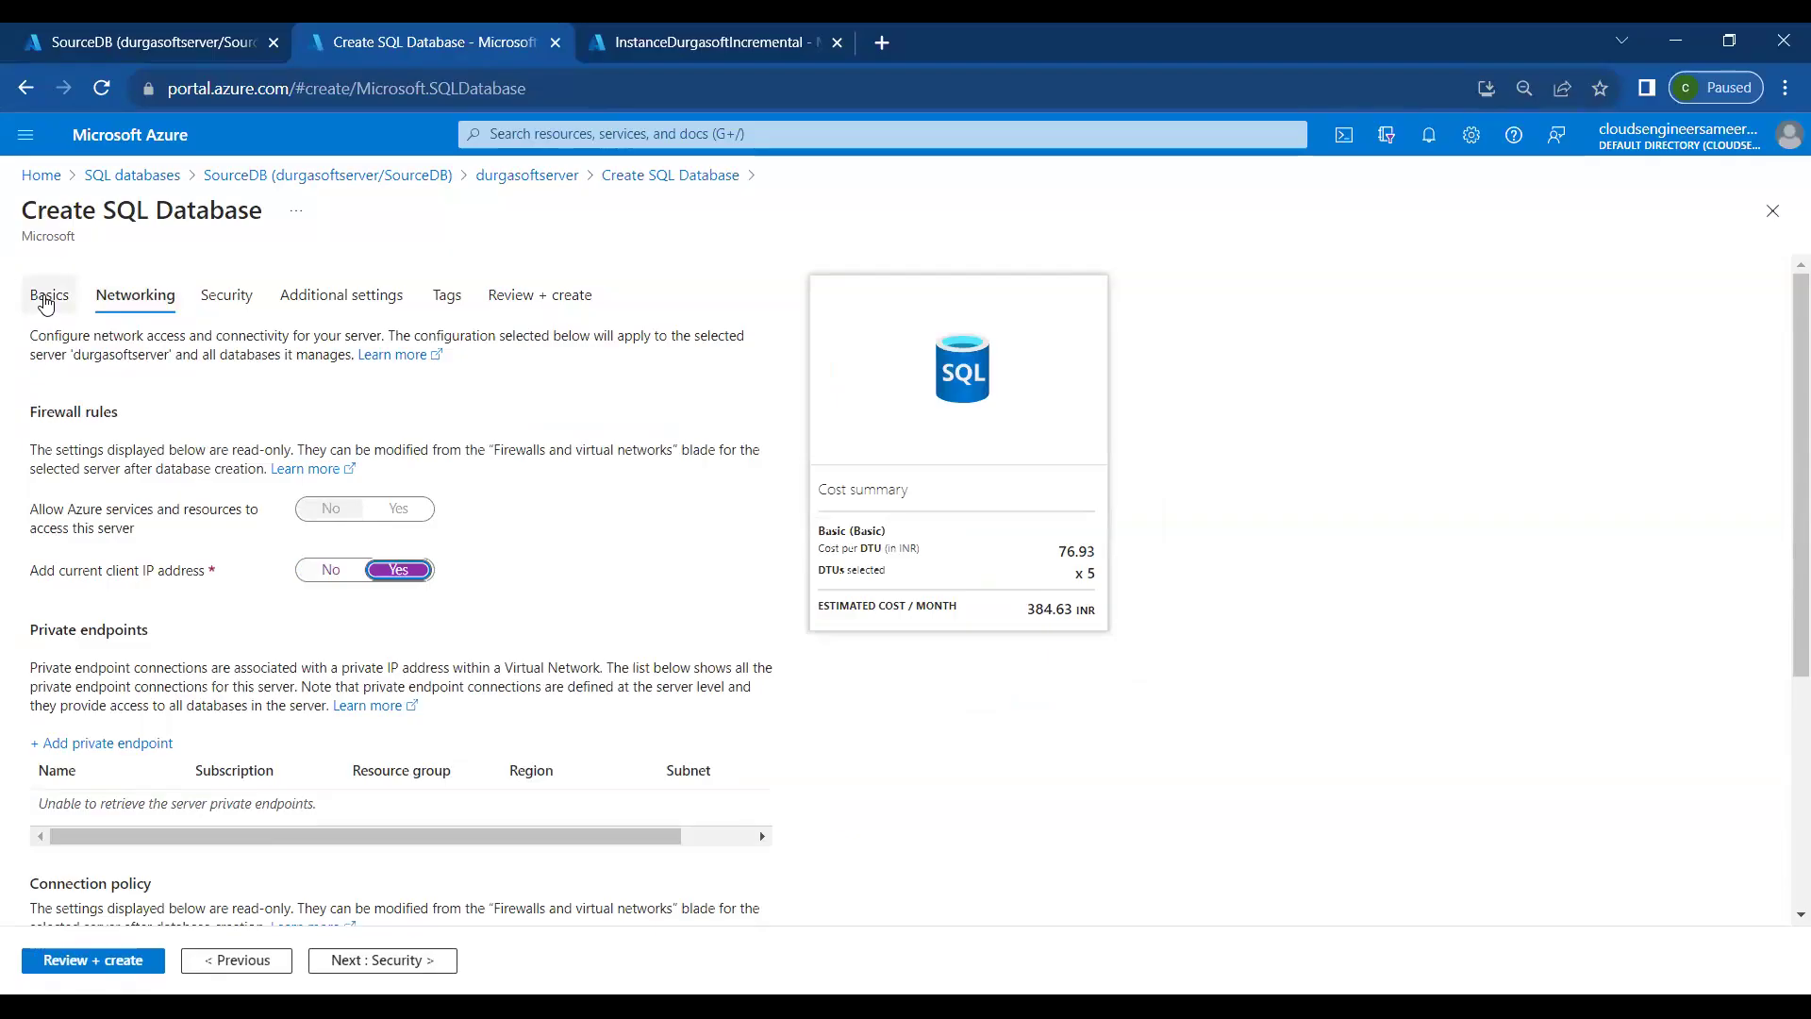
# Check TargetDB's basic settings, review the configuration and create the database
pyautogui.click(47, 298)
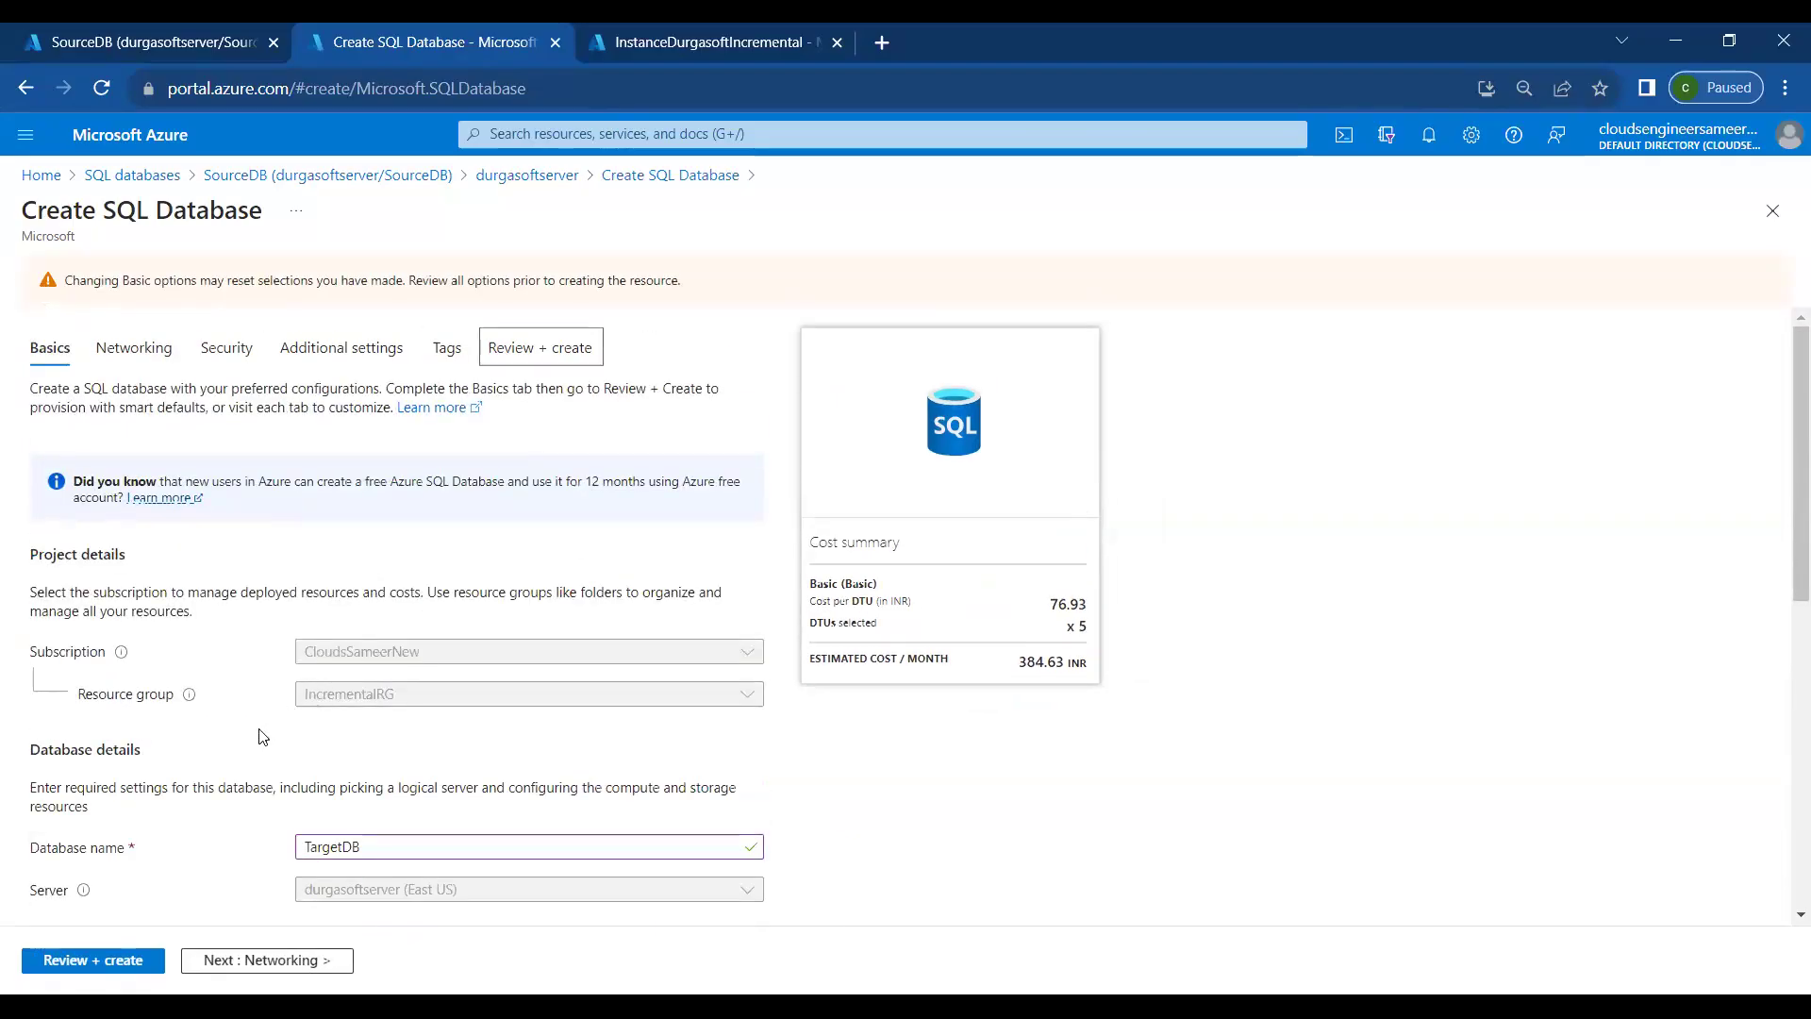
pyautogui.click(852, 798)
pyautogui.scroll(-6, 851, 798)
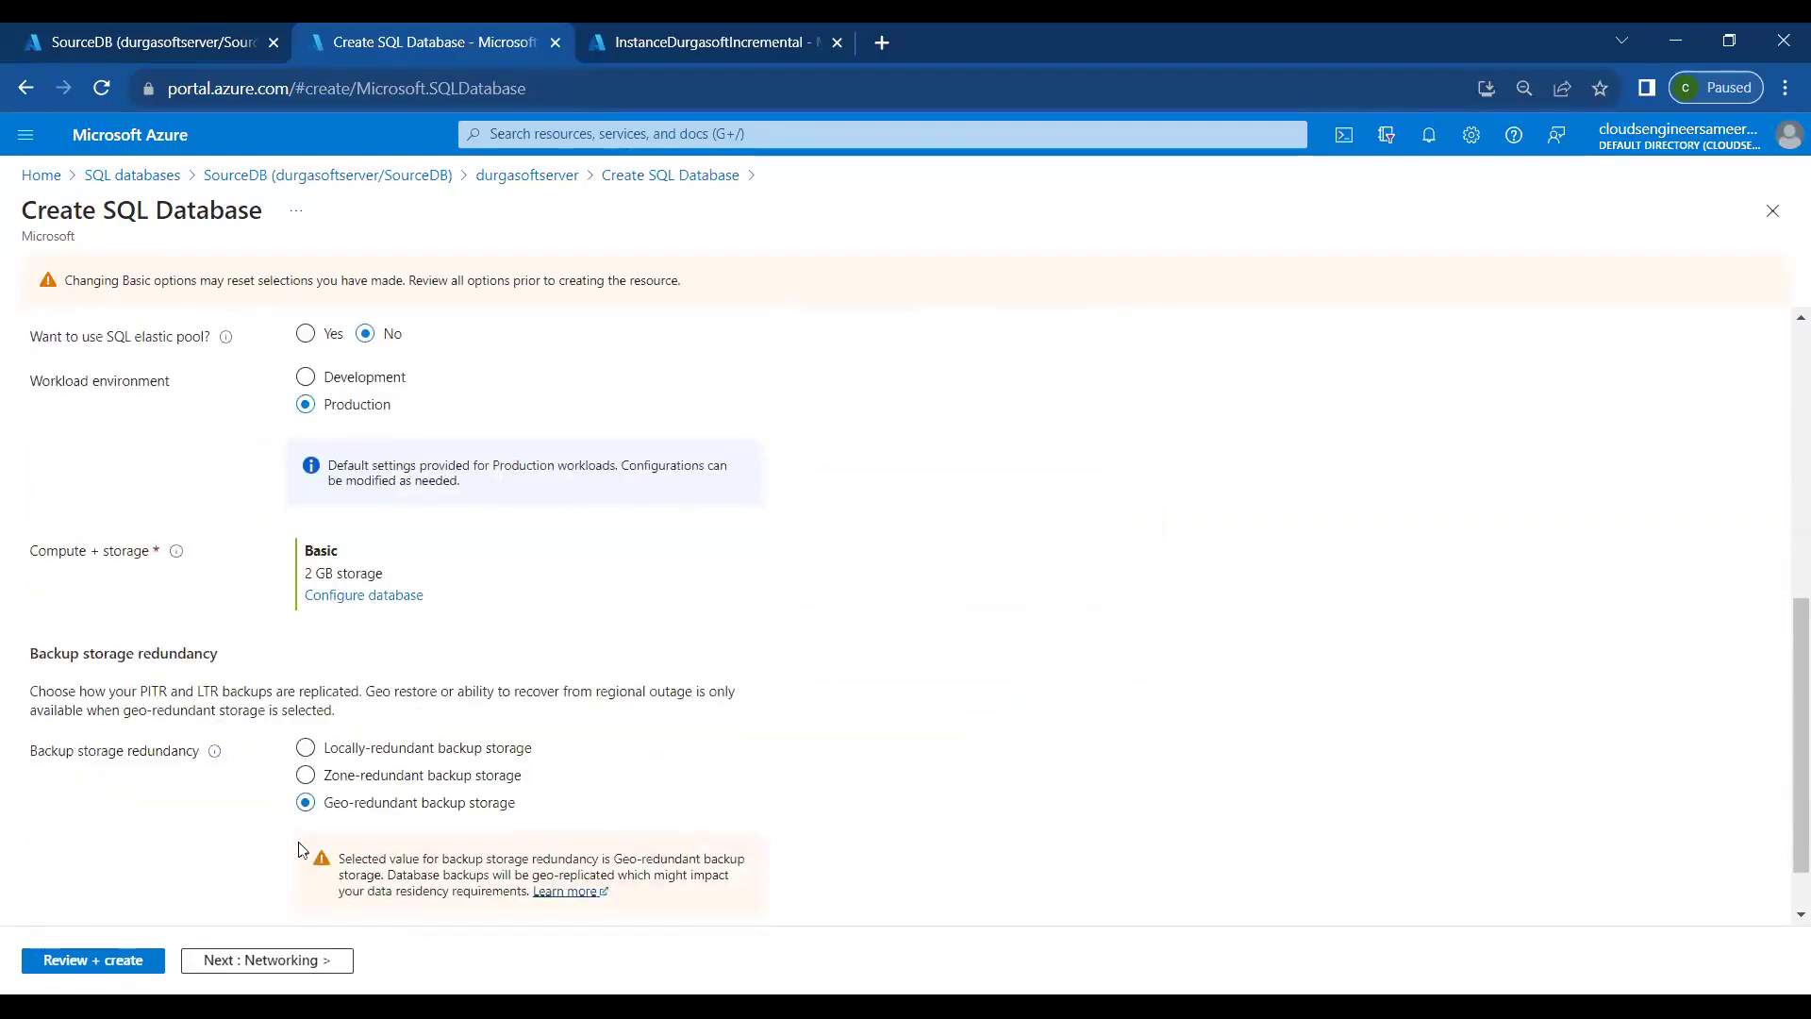
pyautogui.click(137, 965)
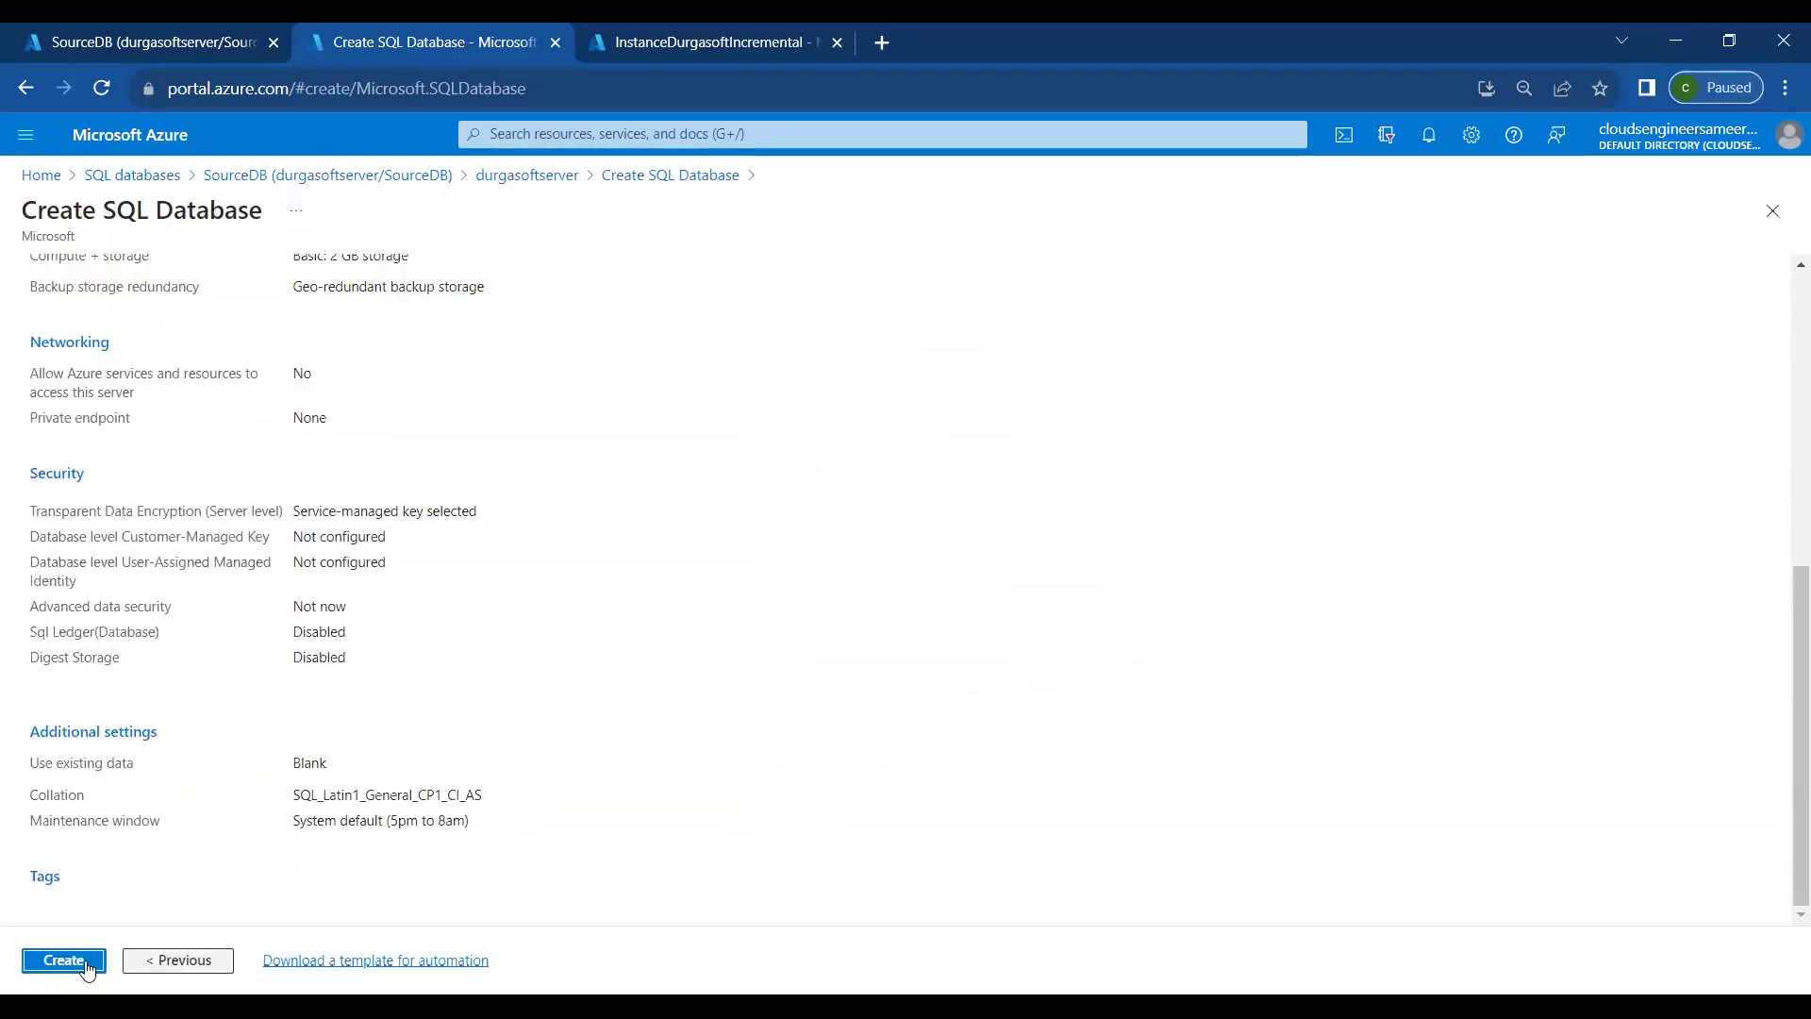
pyautogui.click(85, 966)
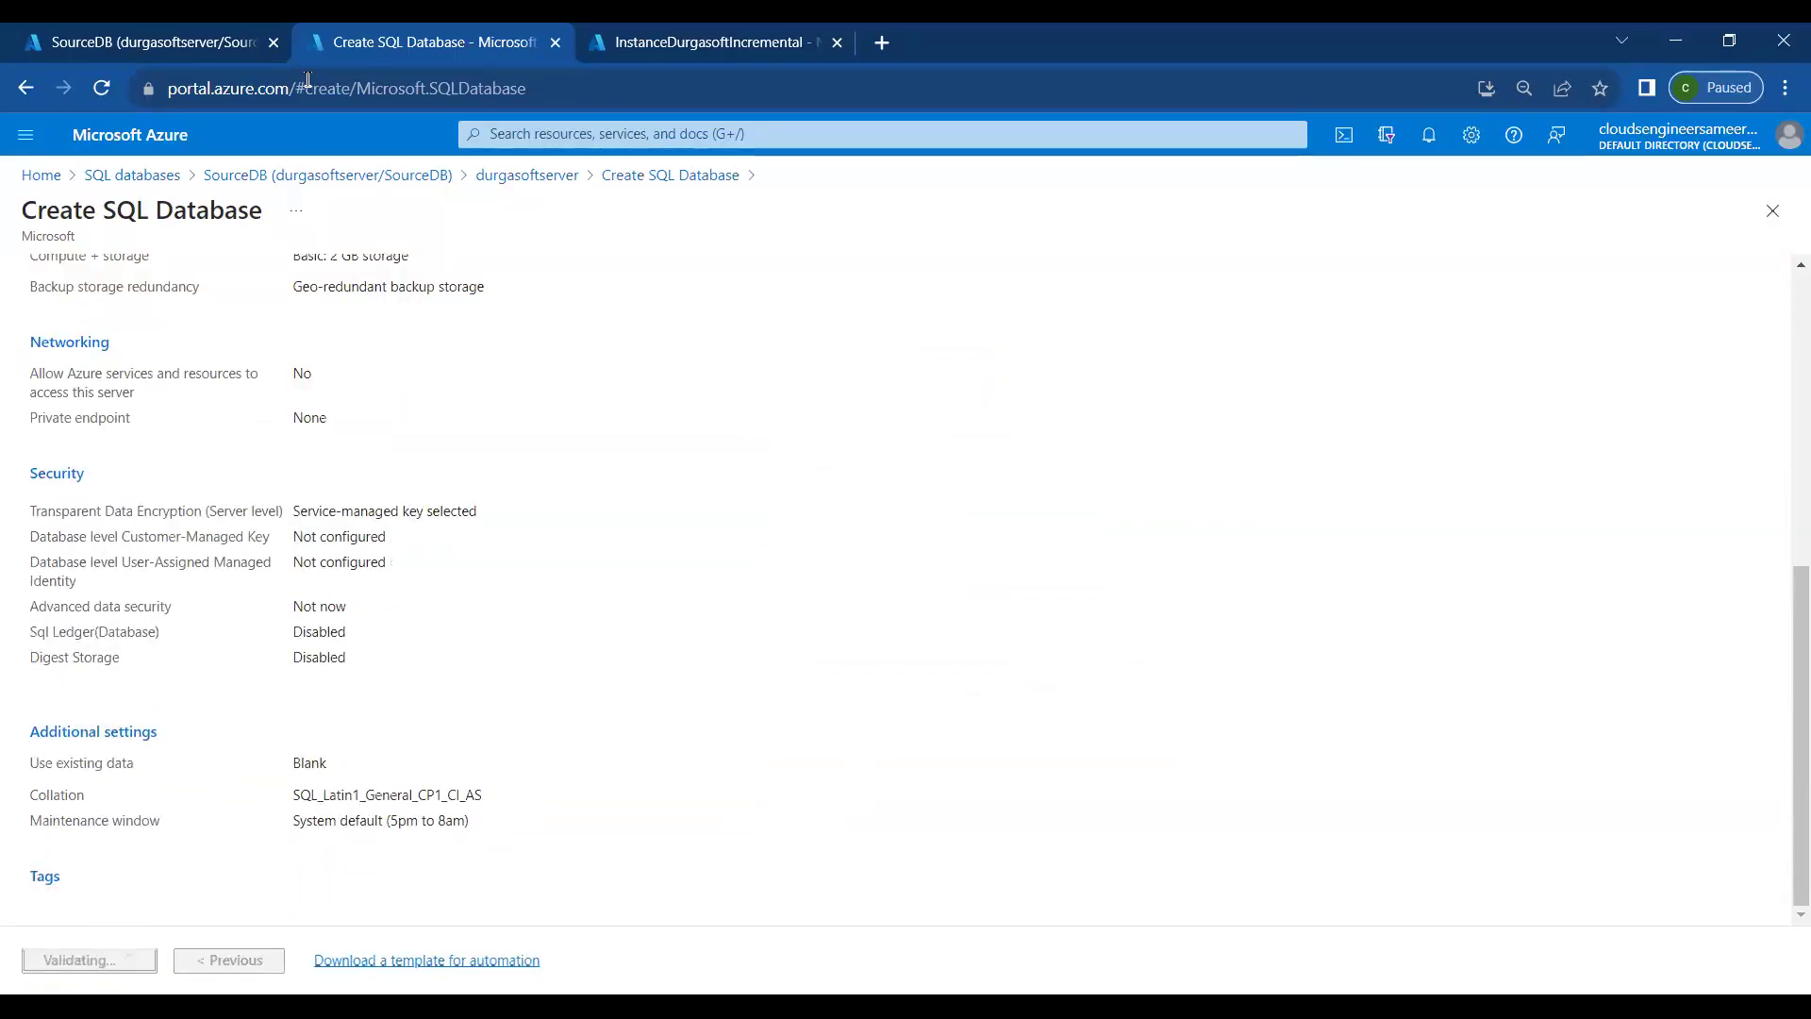
# Return to the InstanceDurgasoftIncremental data factory and launch Azure Data Factory Studio
pyautogui.click(182, 29)
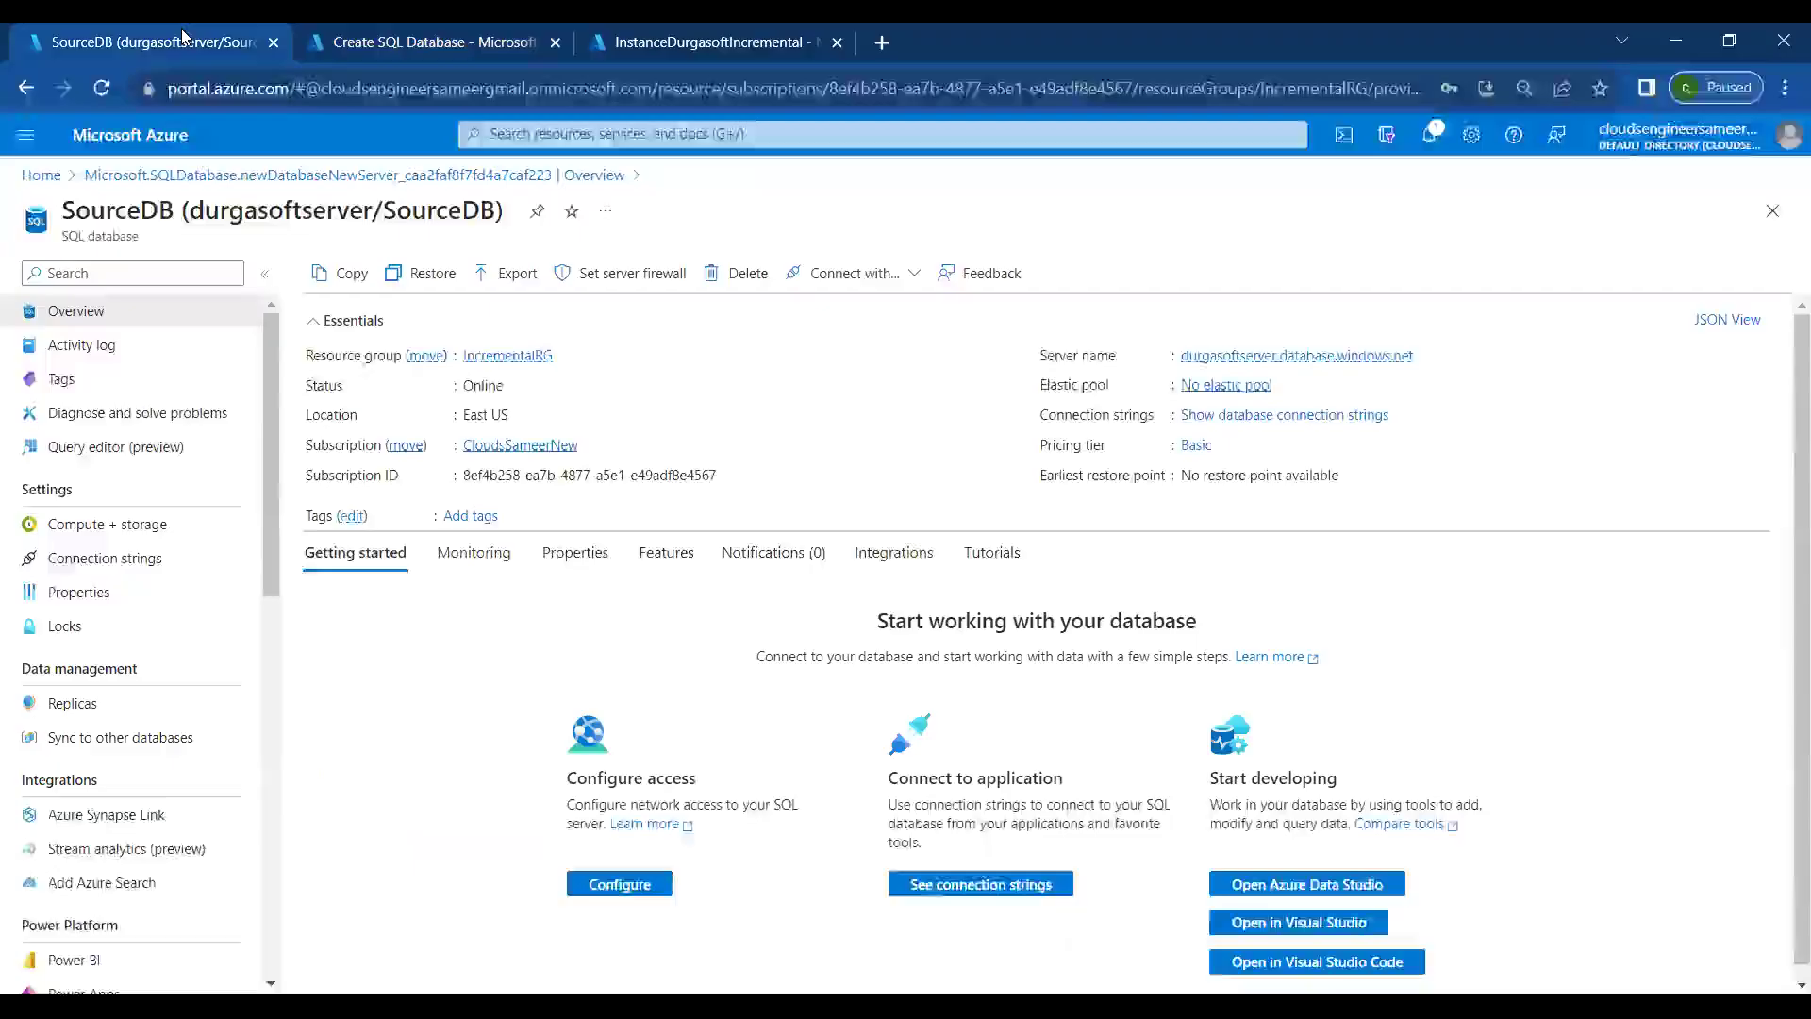
pyautogui.click(374, 37)
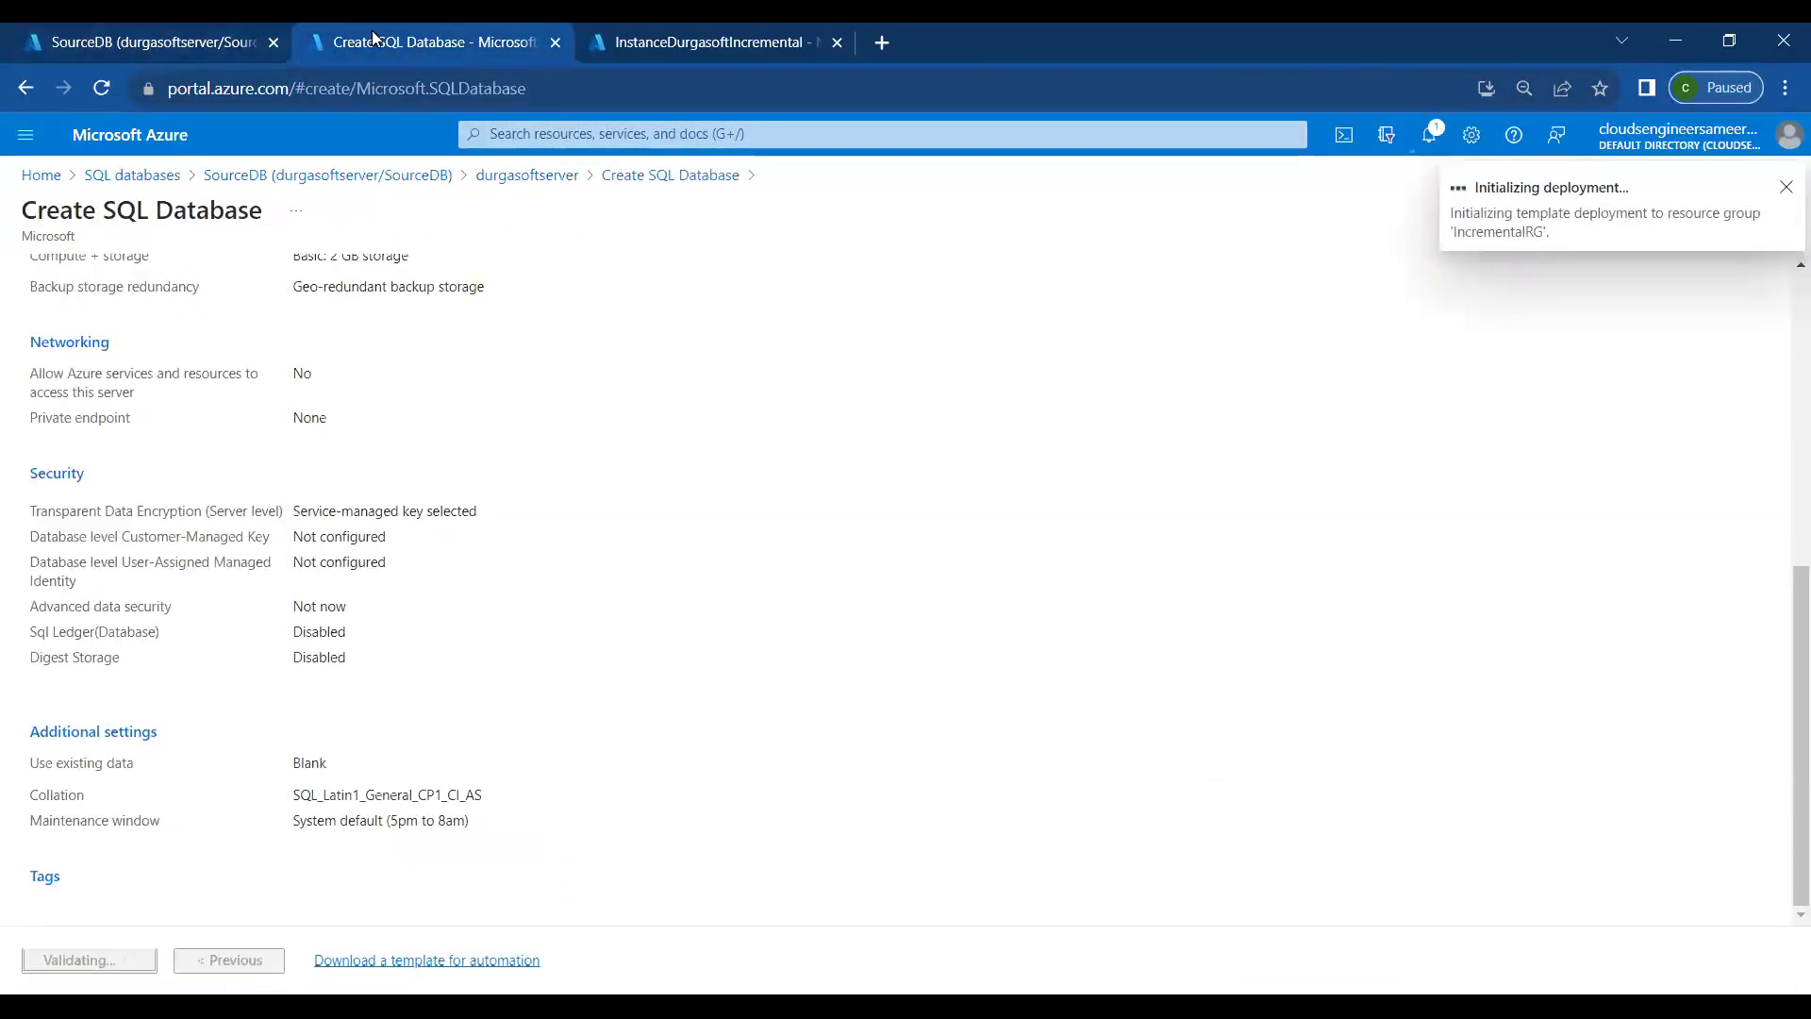
pyautogui.click(719, 41)
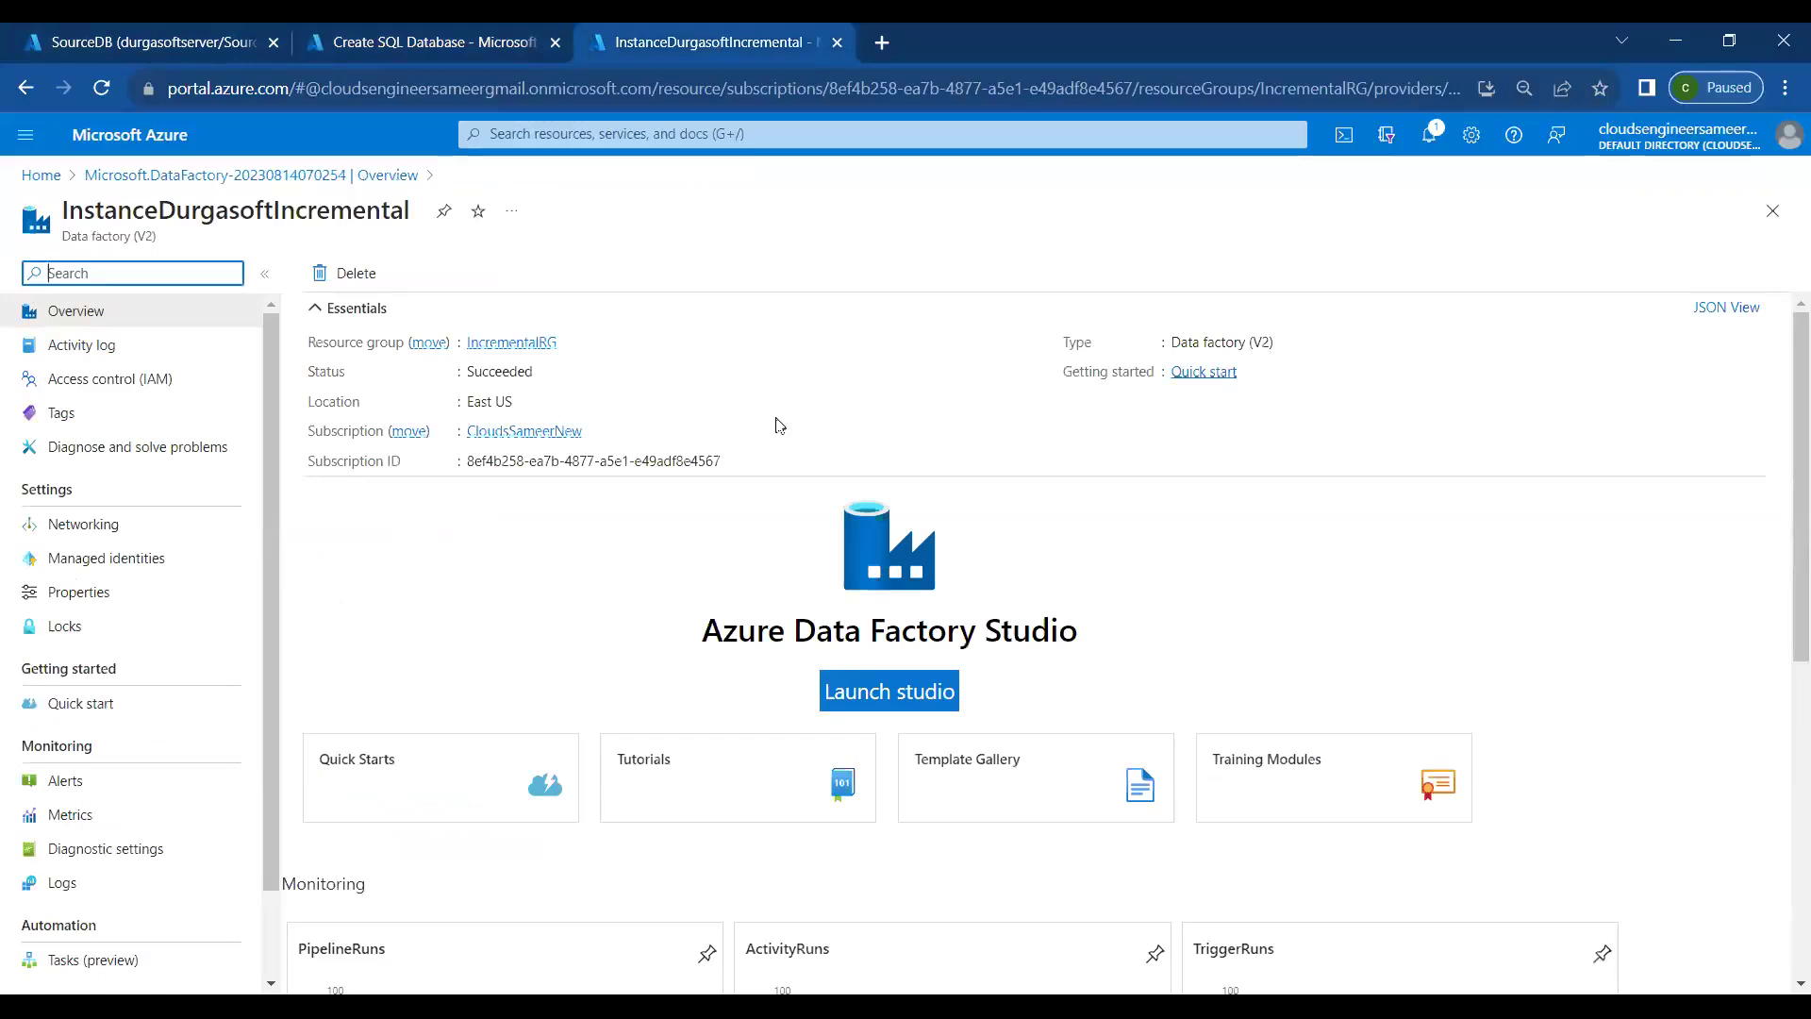
pyautogui.click(888, 695)
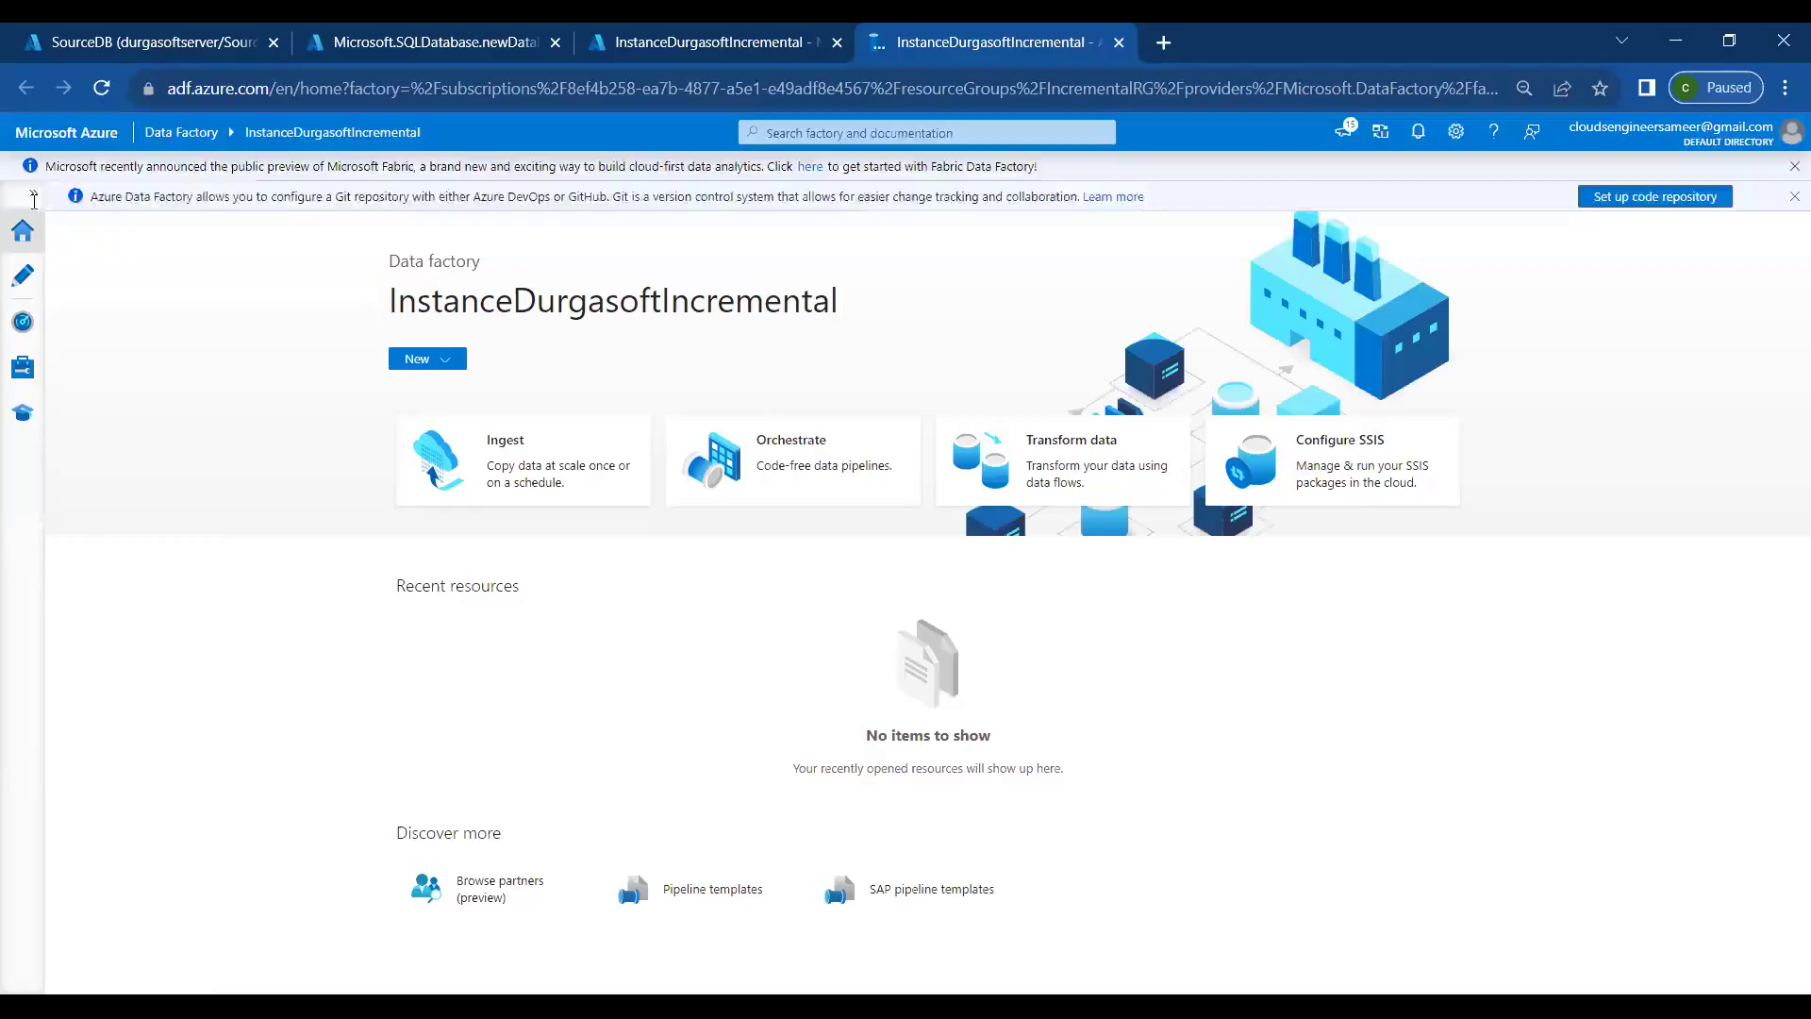
# Start a new linked service in the data factory, searching the data stores for sql and choosing Azure SQL Database
pyautogui.click(34, 196)
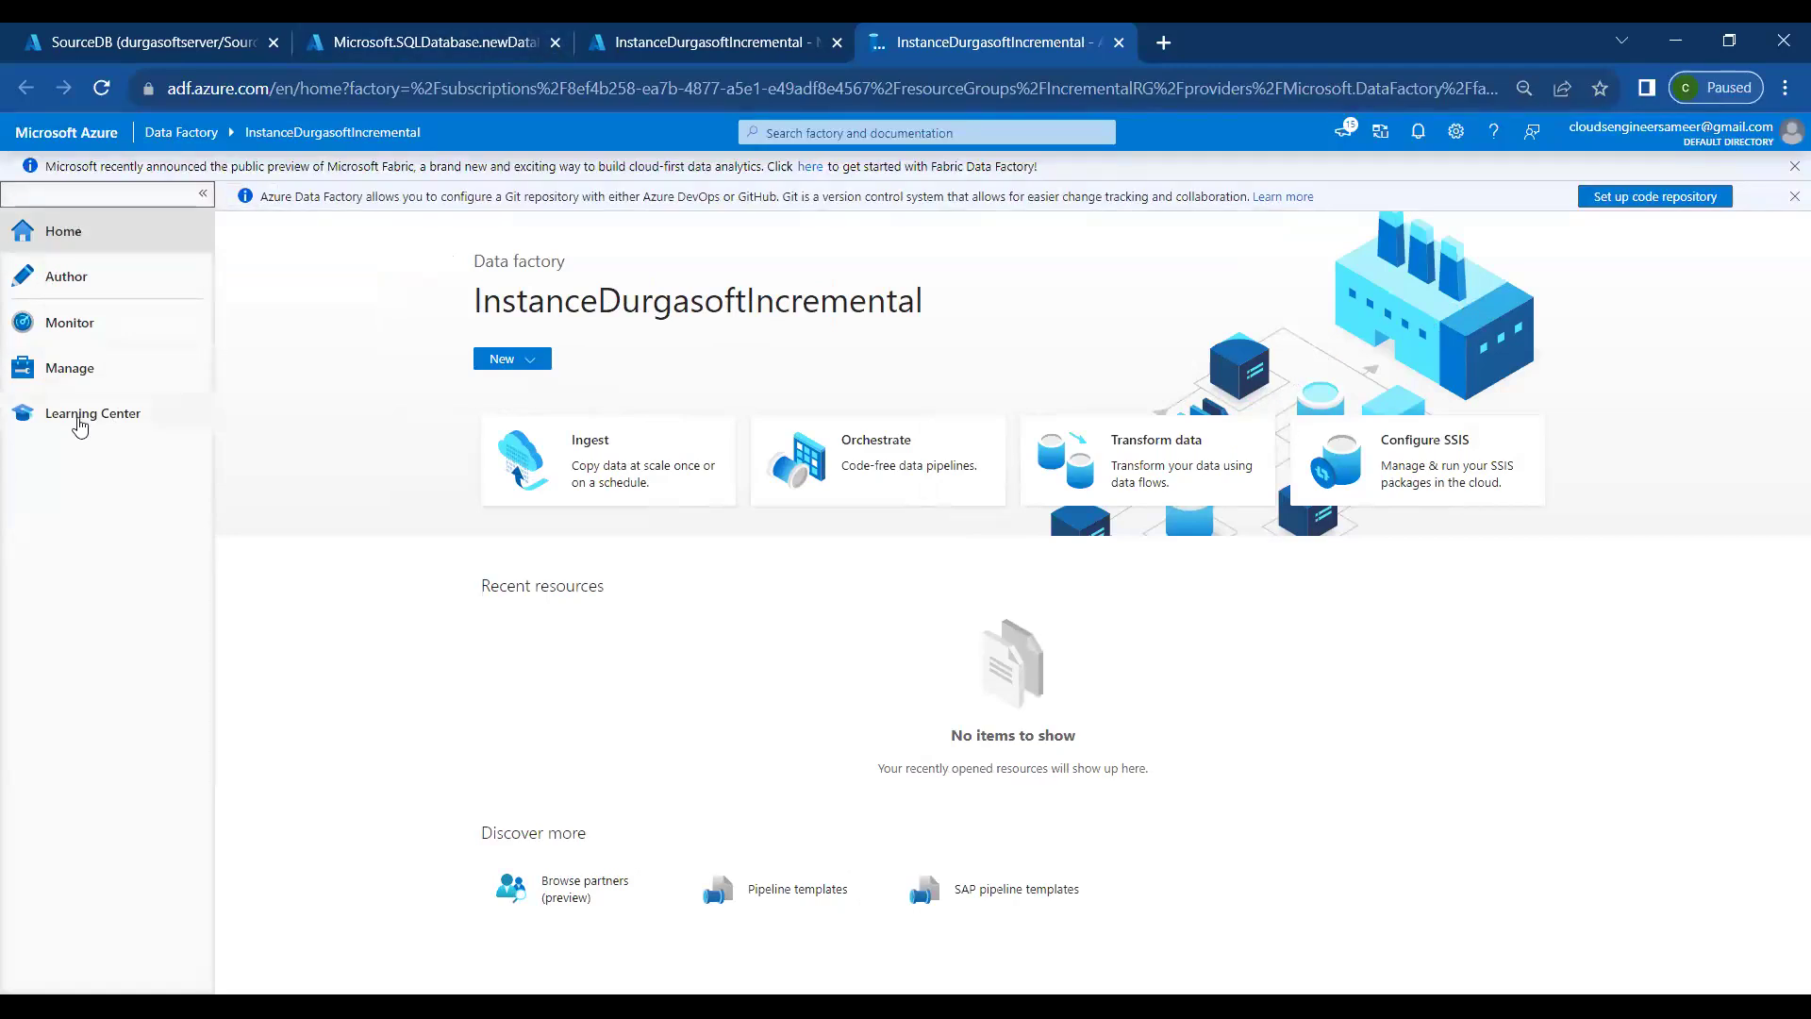
pyautogui.click(82, 383)
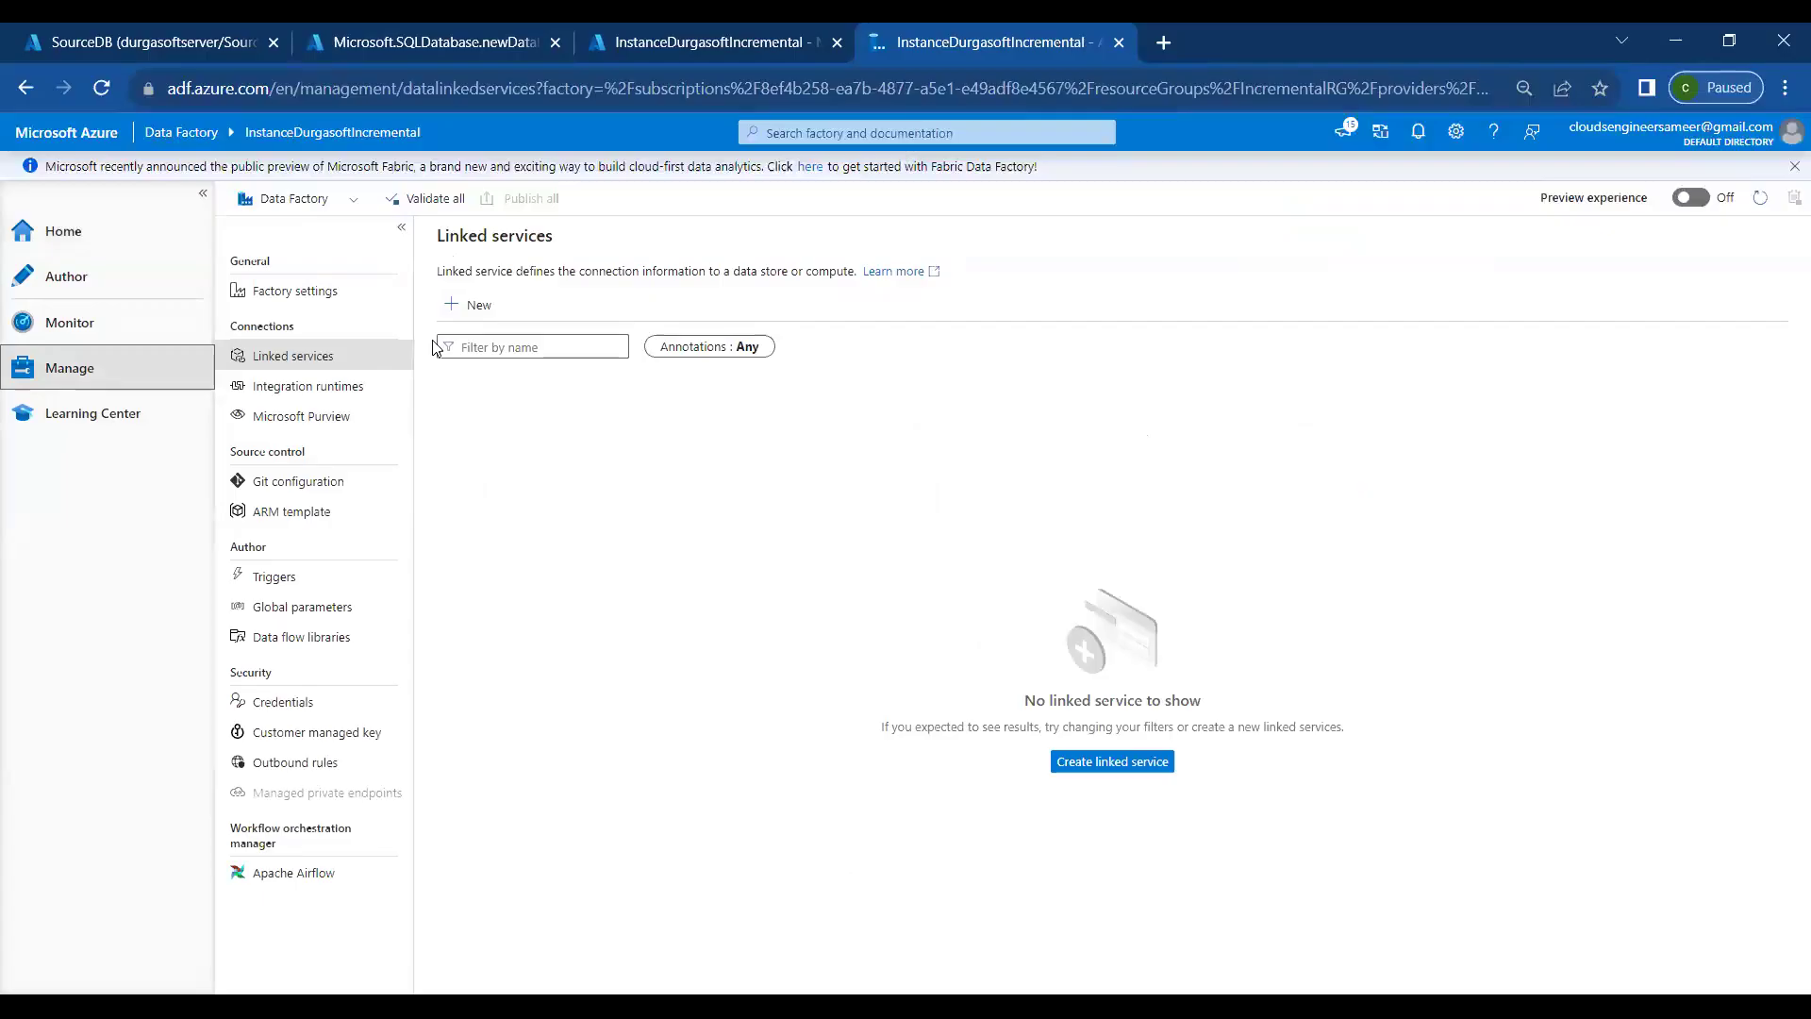
pyautogui.click(472, 317)
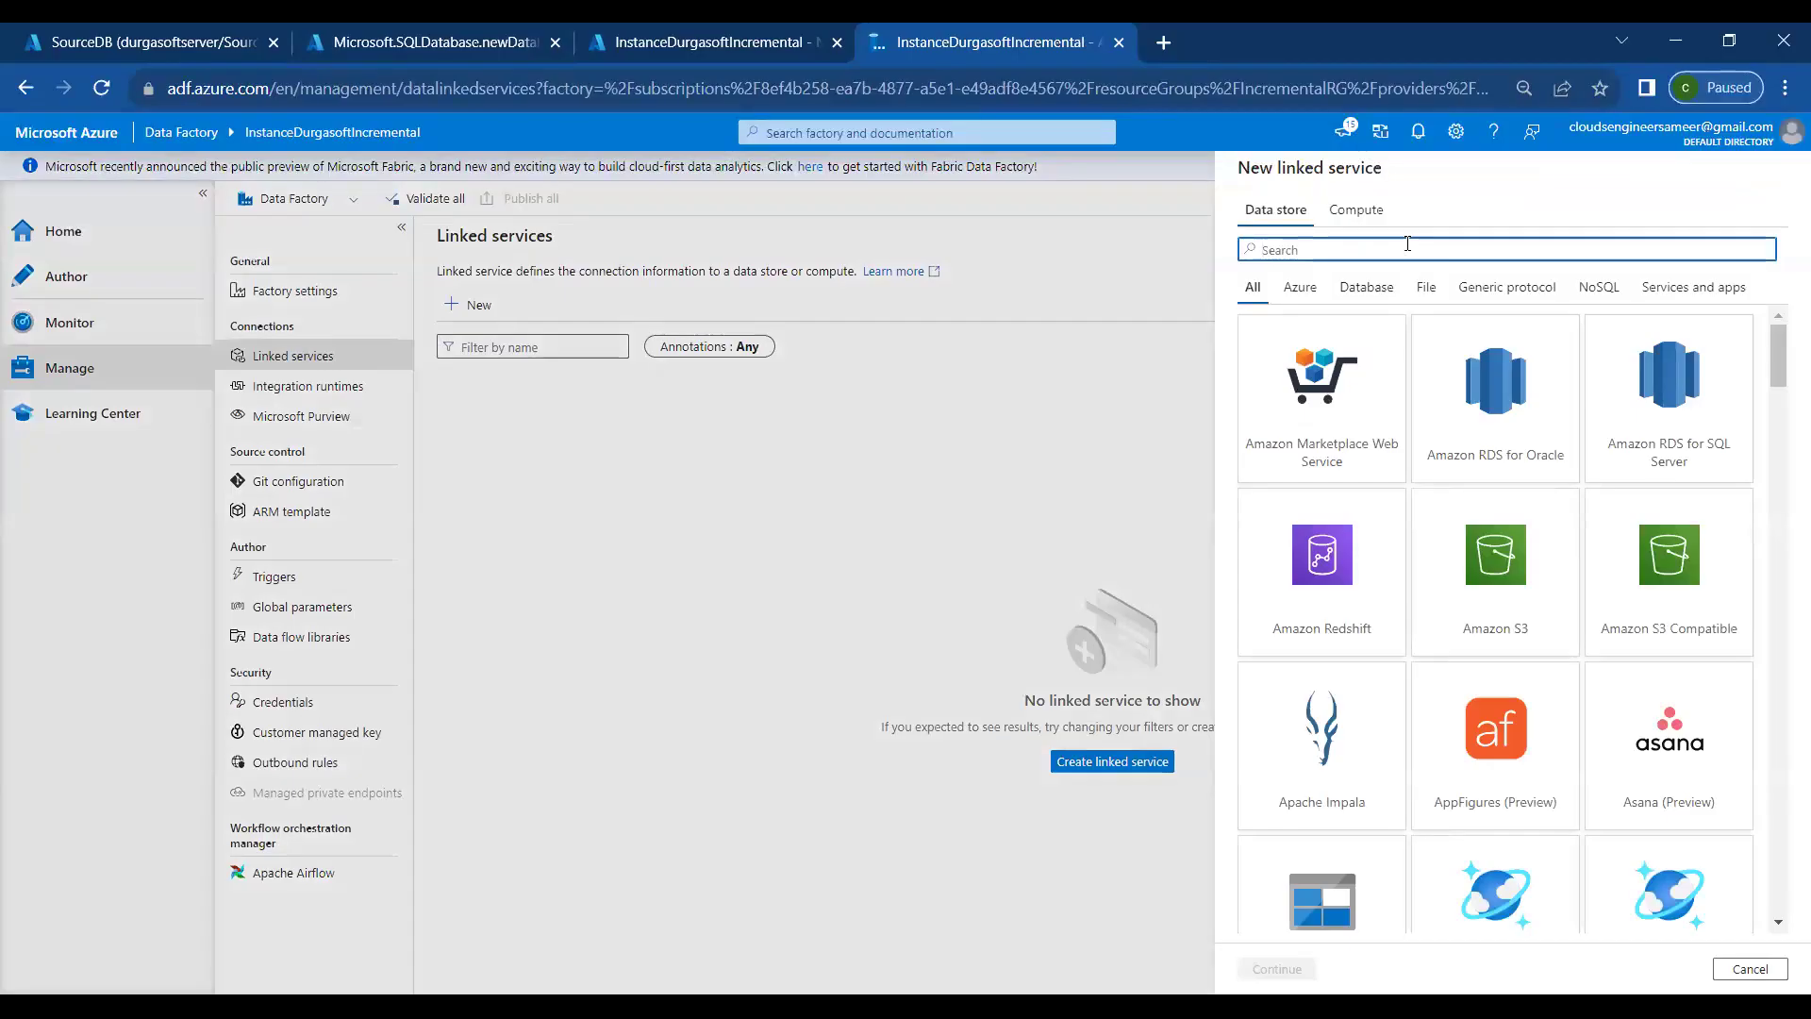
pyautogui.write('s')
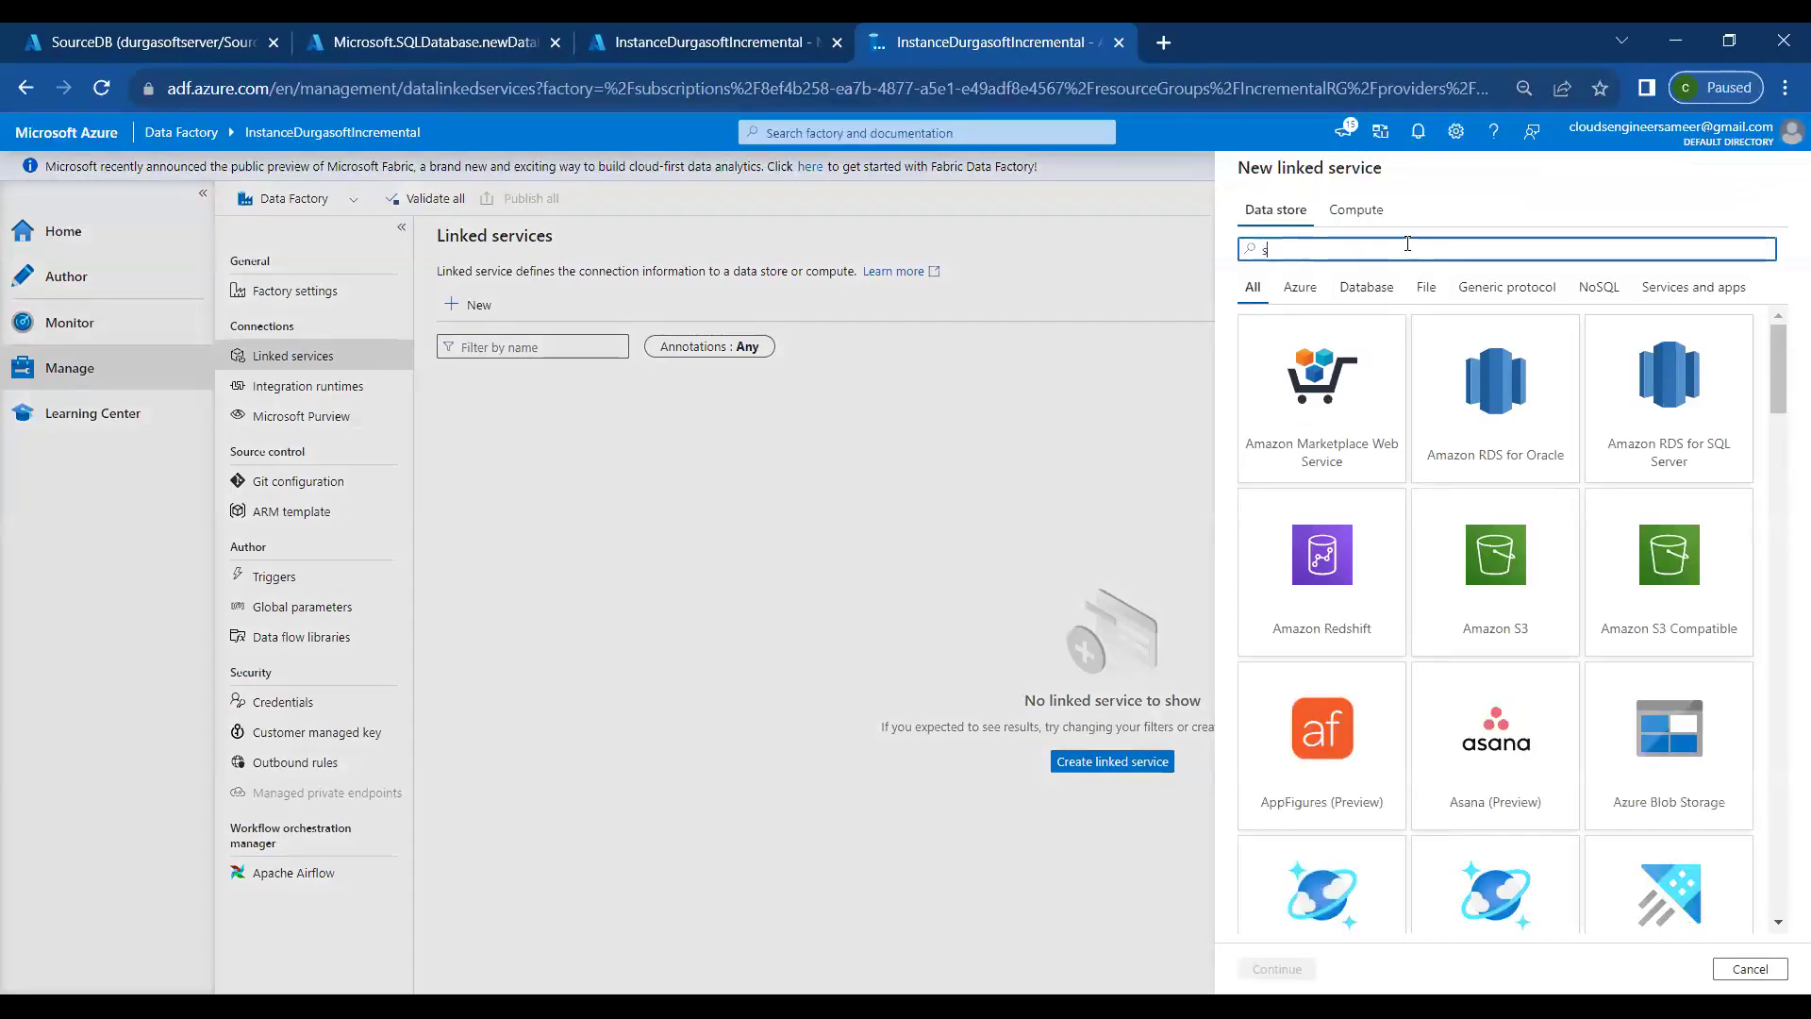
pyautogui.write('ql')
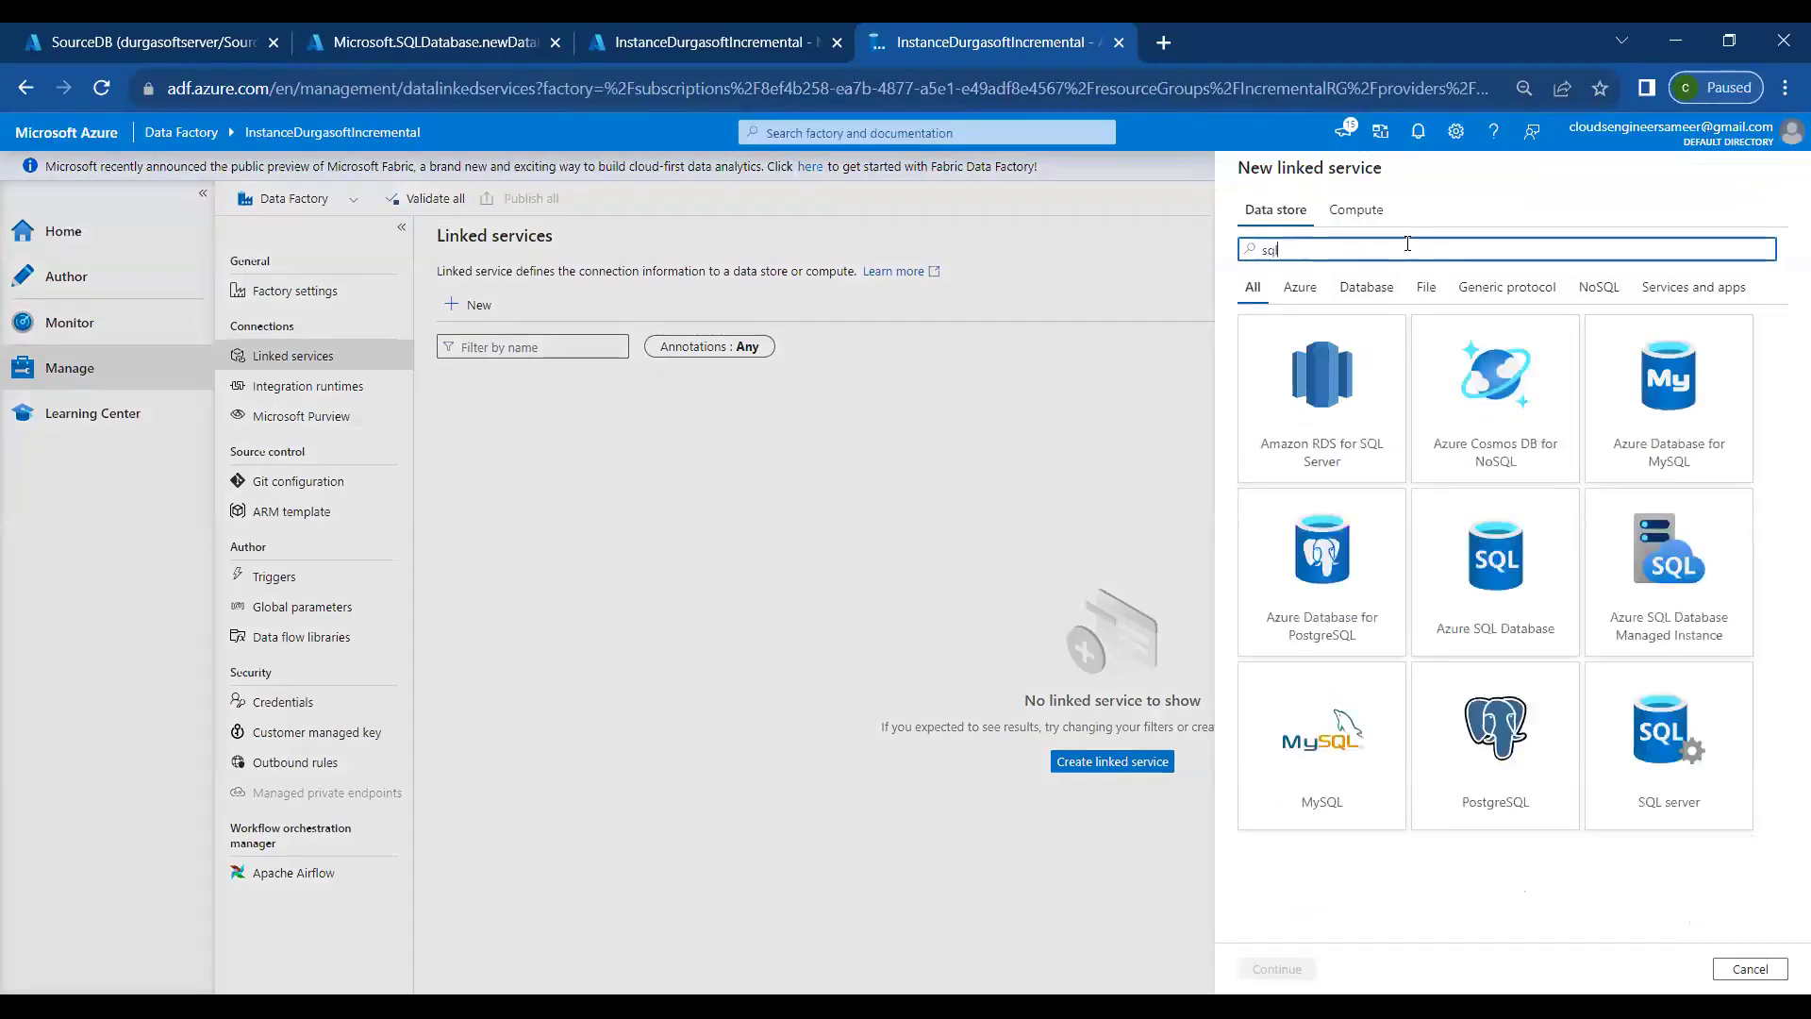
pyautogui.doubleClick(1509, 596)
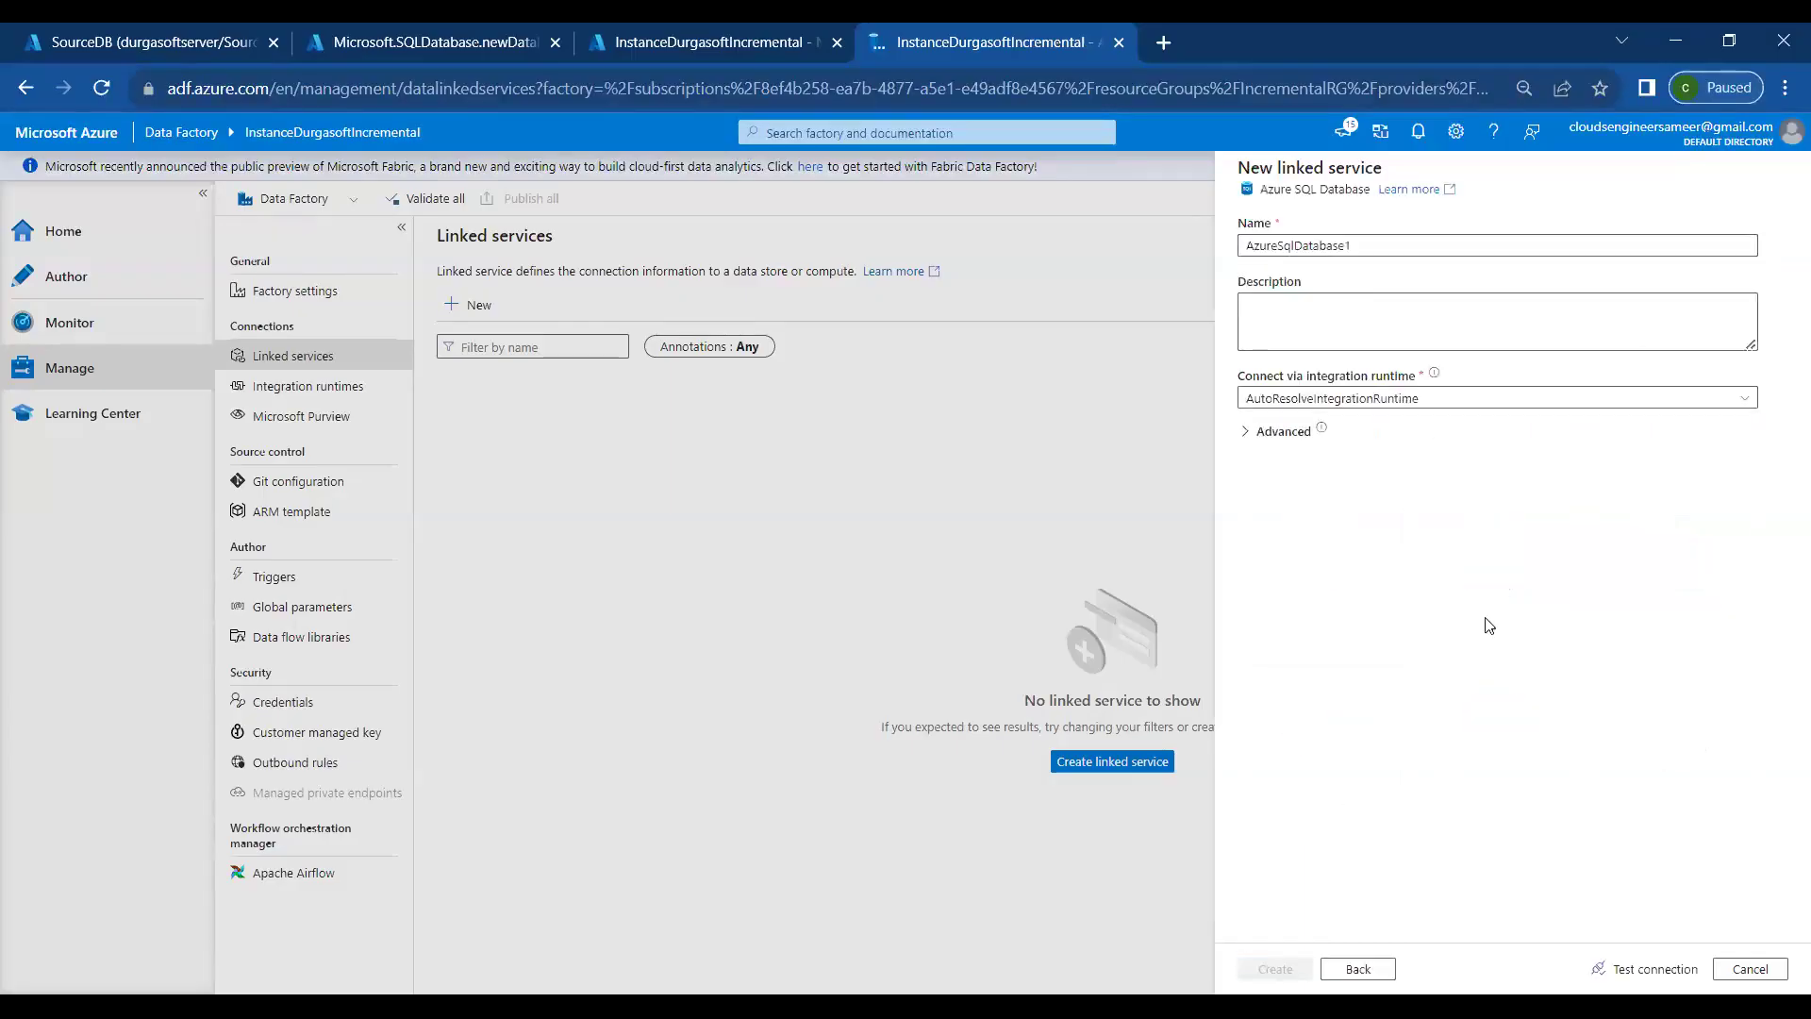
# Name the new Azure SQL Database linked service LS_SQLDB_SOURCE
pyautogui.doubleClick(1364, 242)
pyautogui.press('BackSpace')
pyautogui.write('LS_SQLDB_')
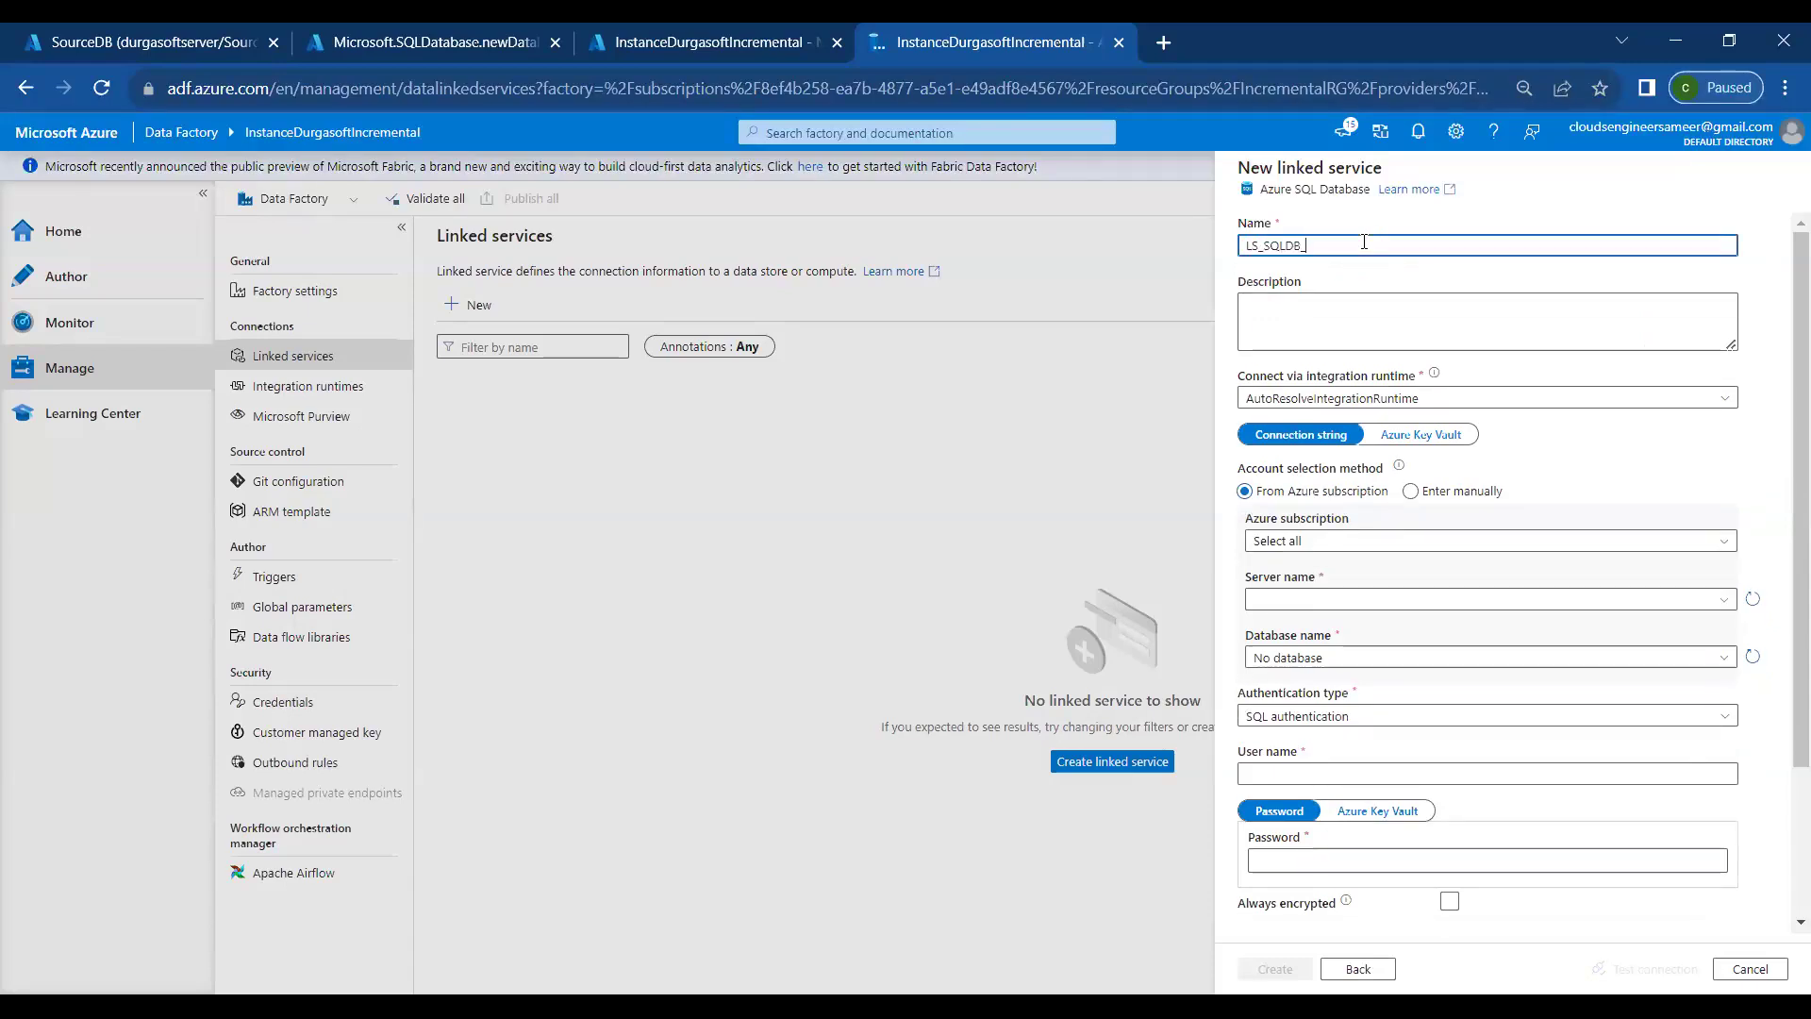
pyautogui.write('SOURCE')
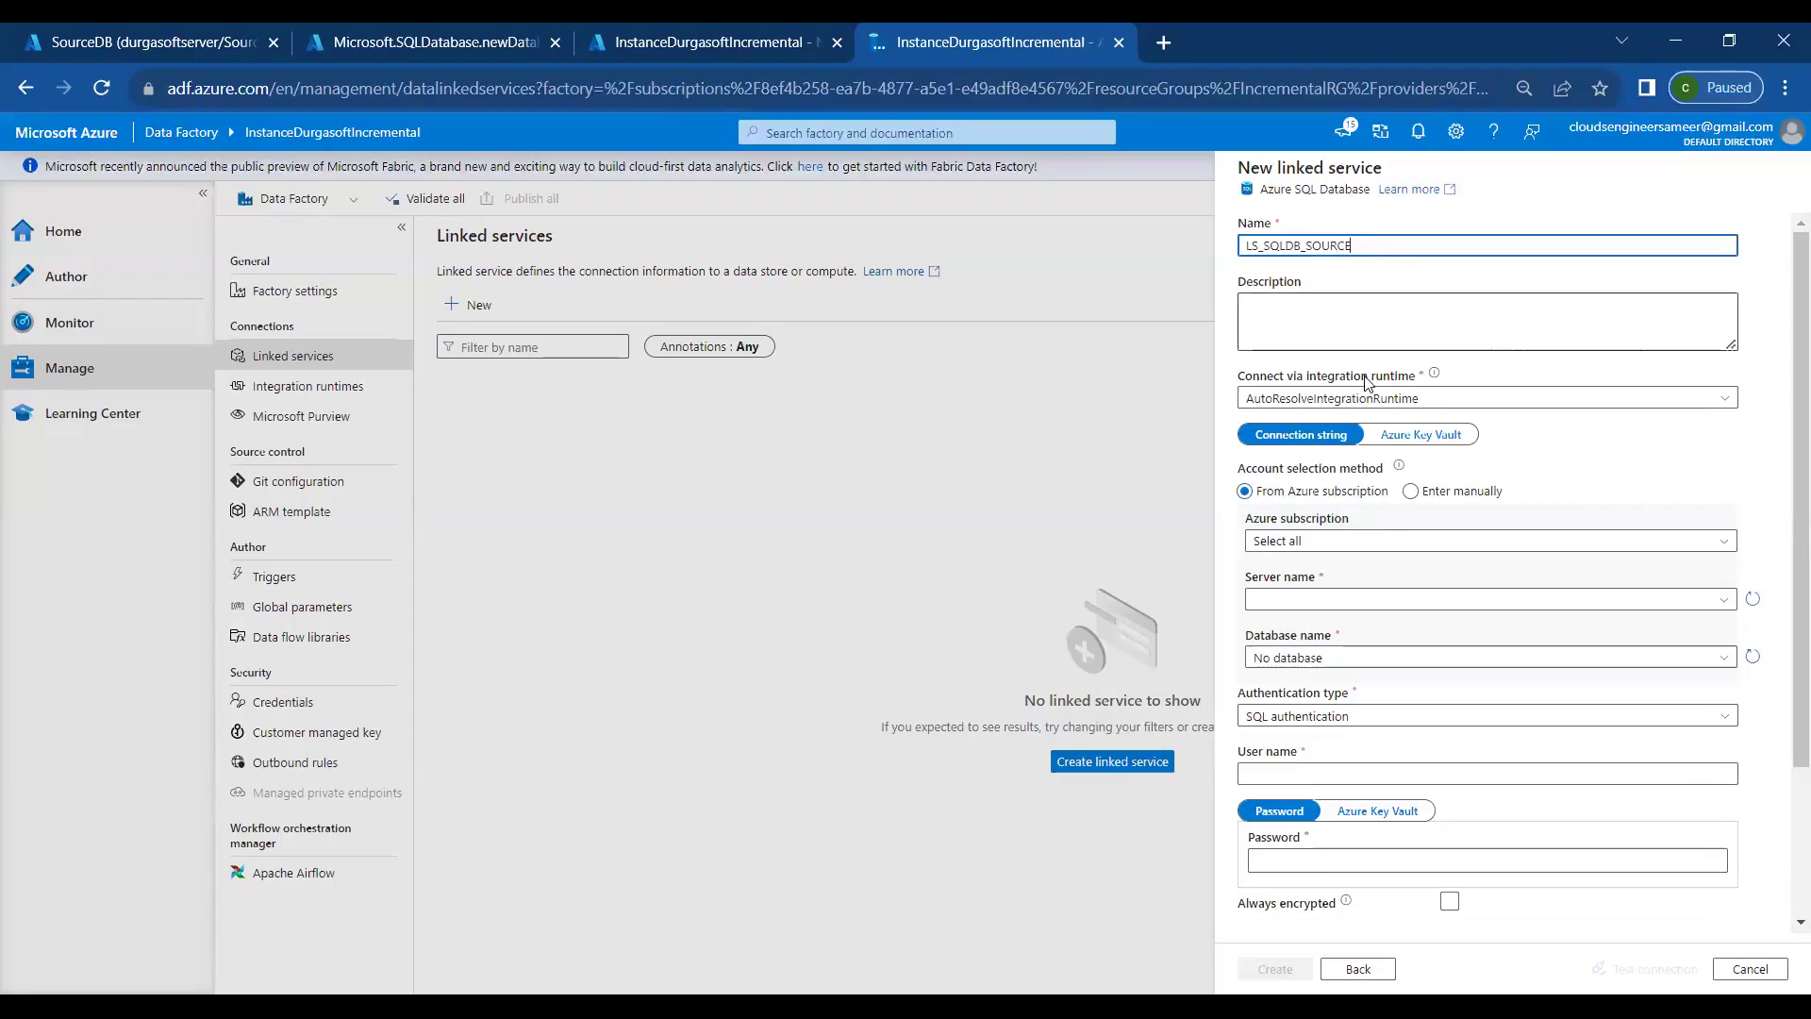
# Set the linked service's subscription to the one other than Pay-As-You-Go, the server to durgasoftserver and the database to SourceDB
pyautogui.click(1318, 545)
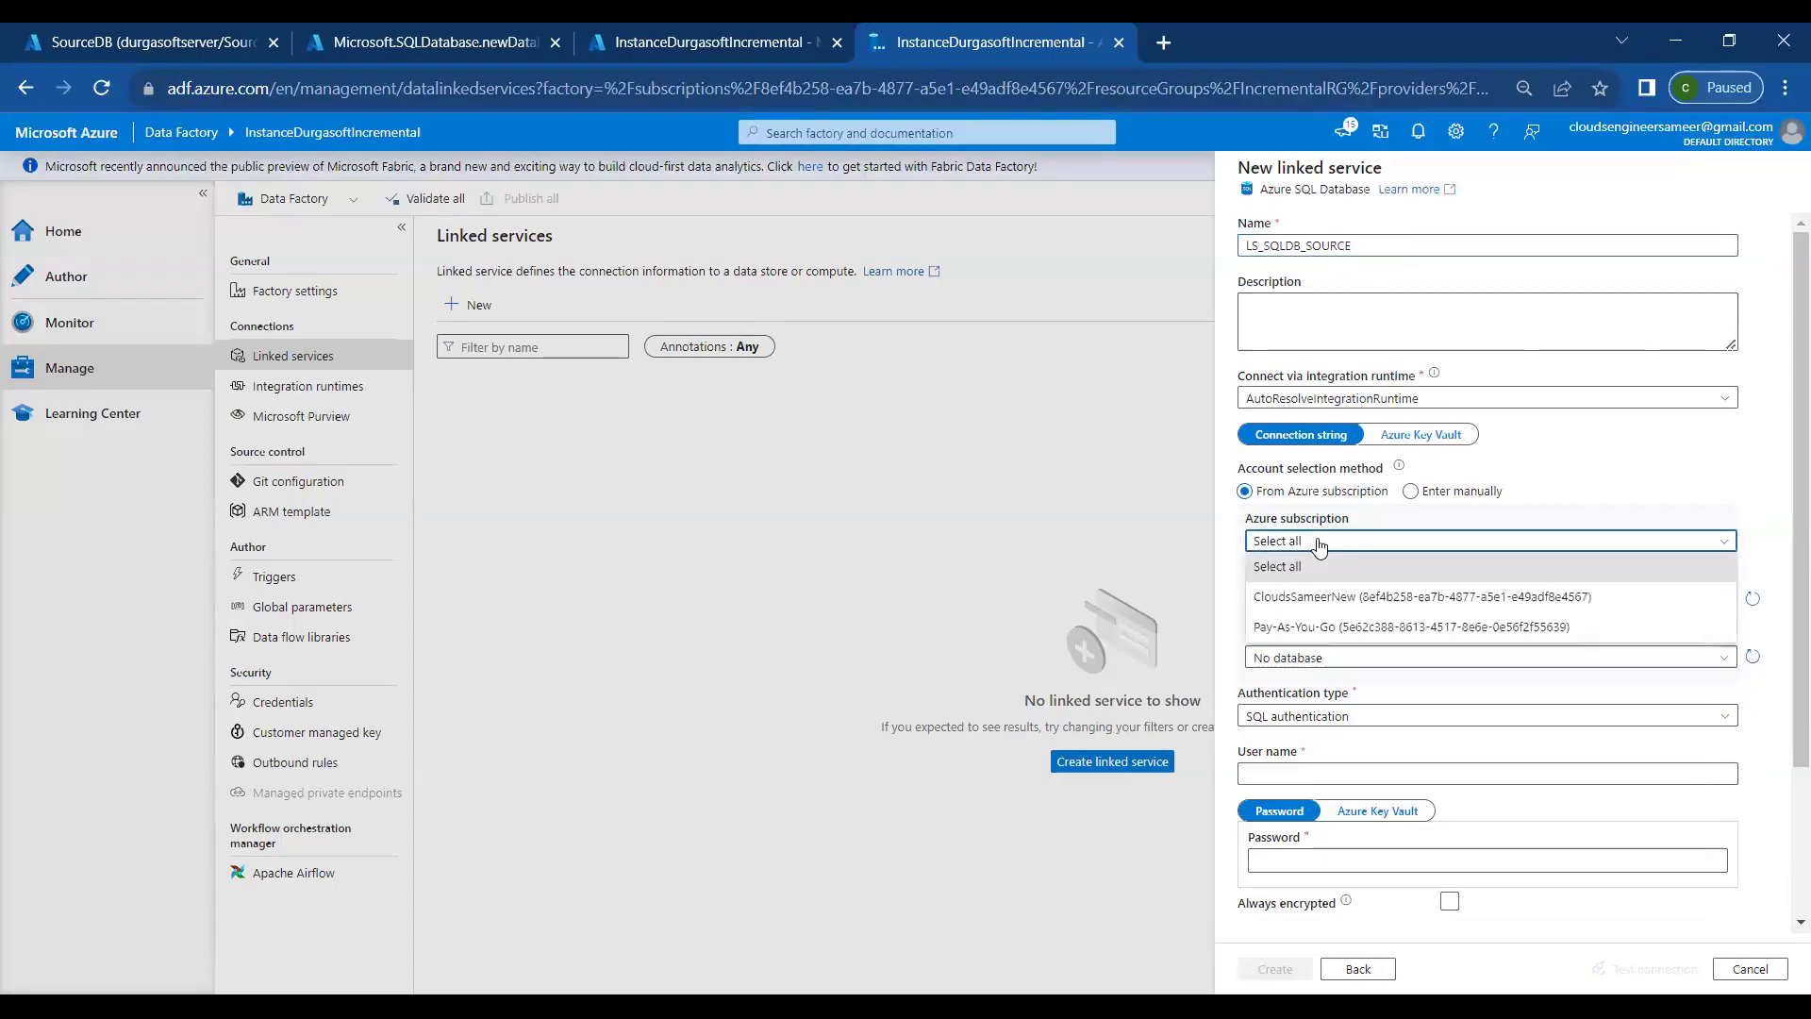
pyautogui.click(1301, 593)
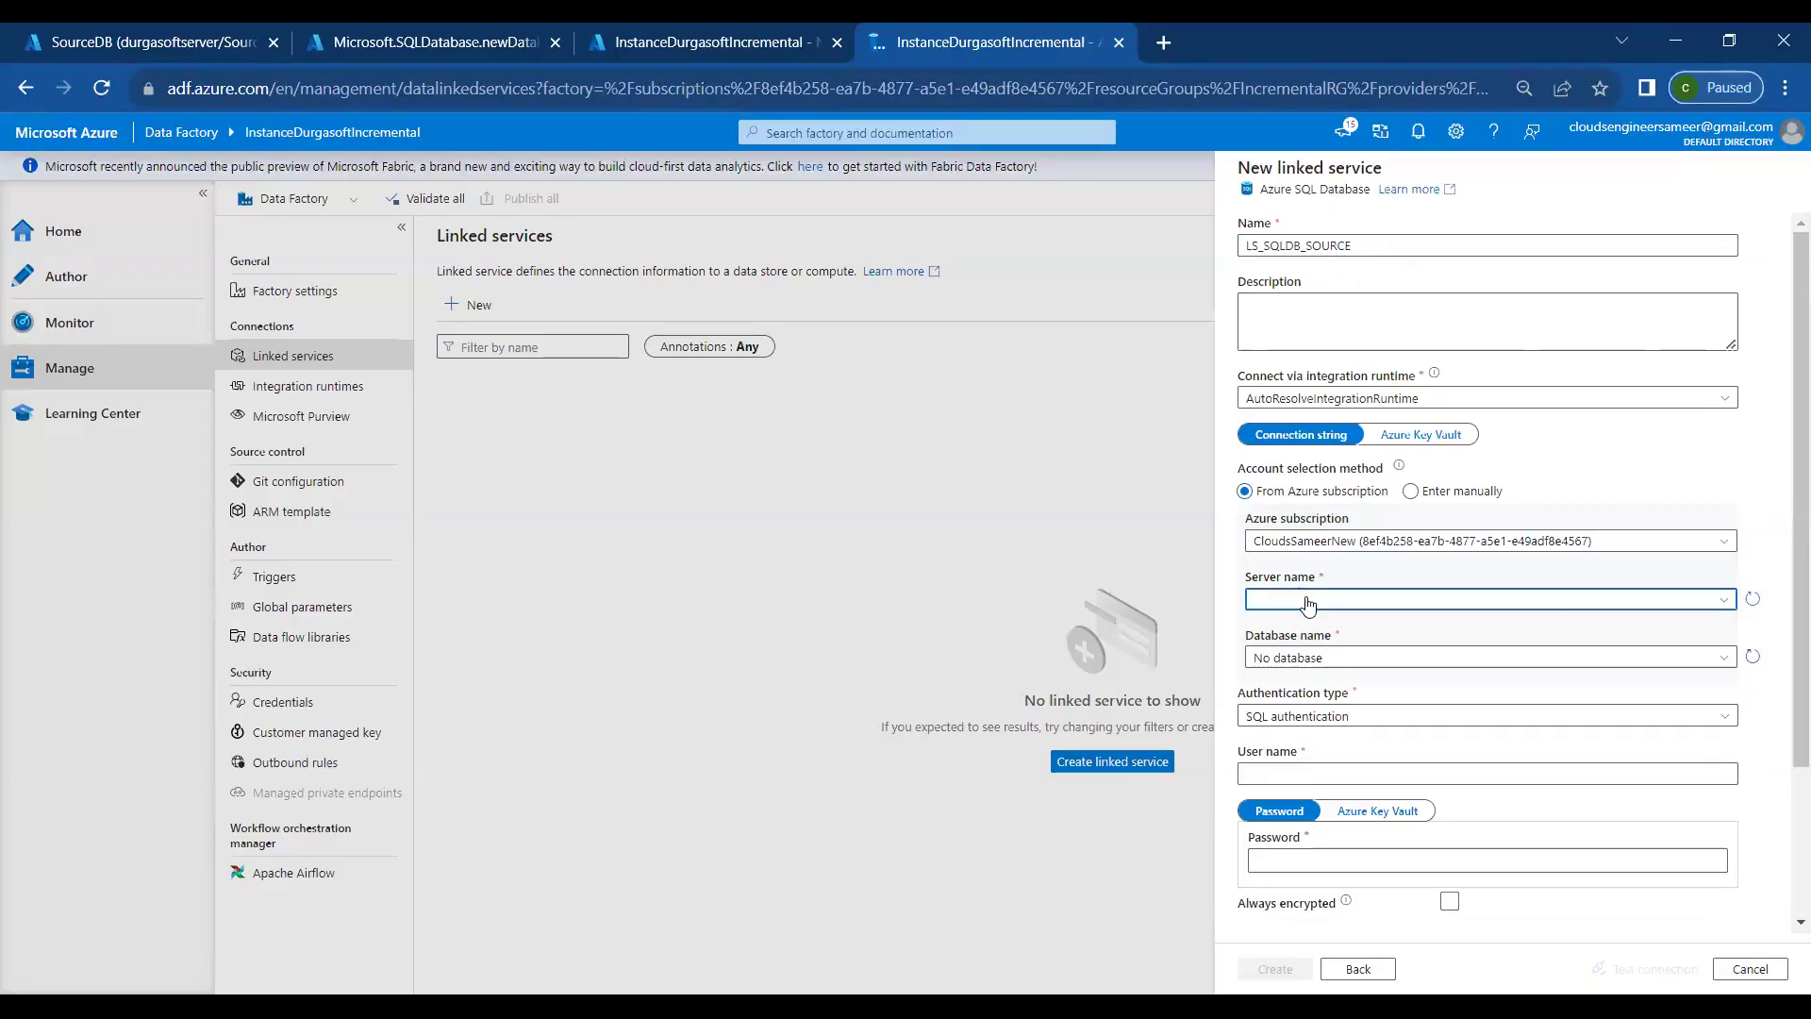
pyautogui.click(1308, 604)
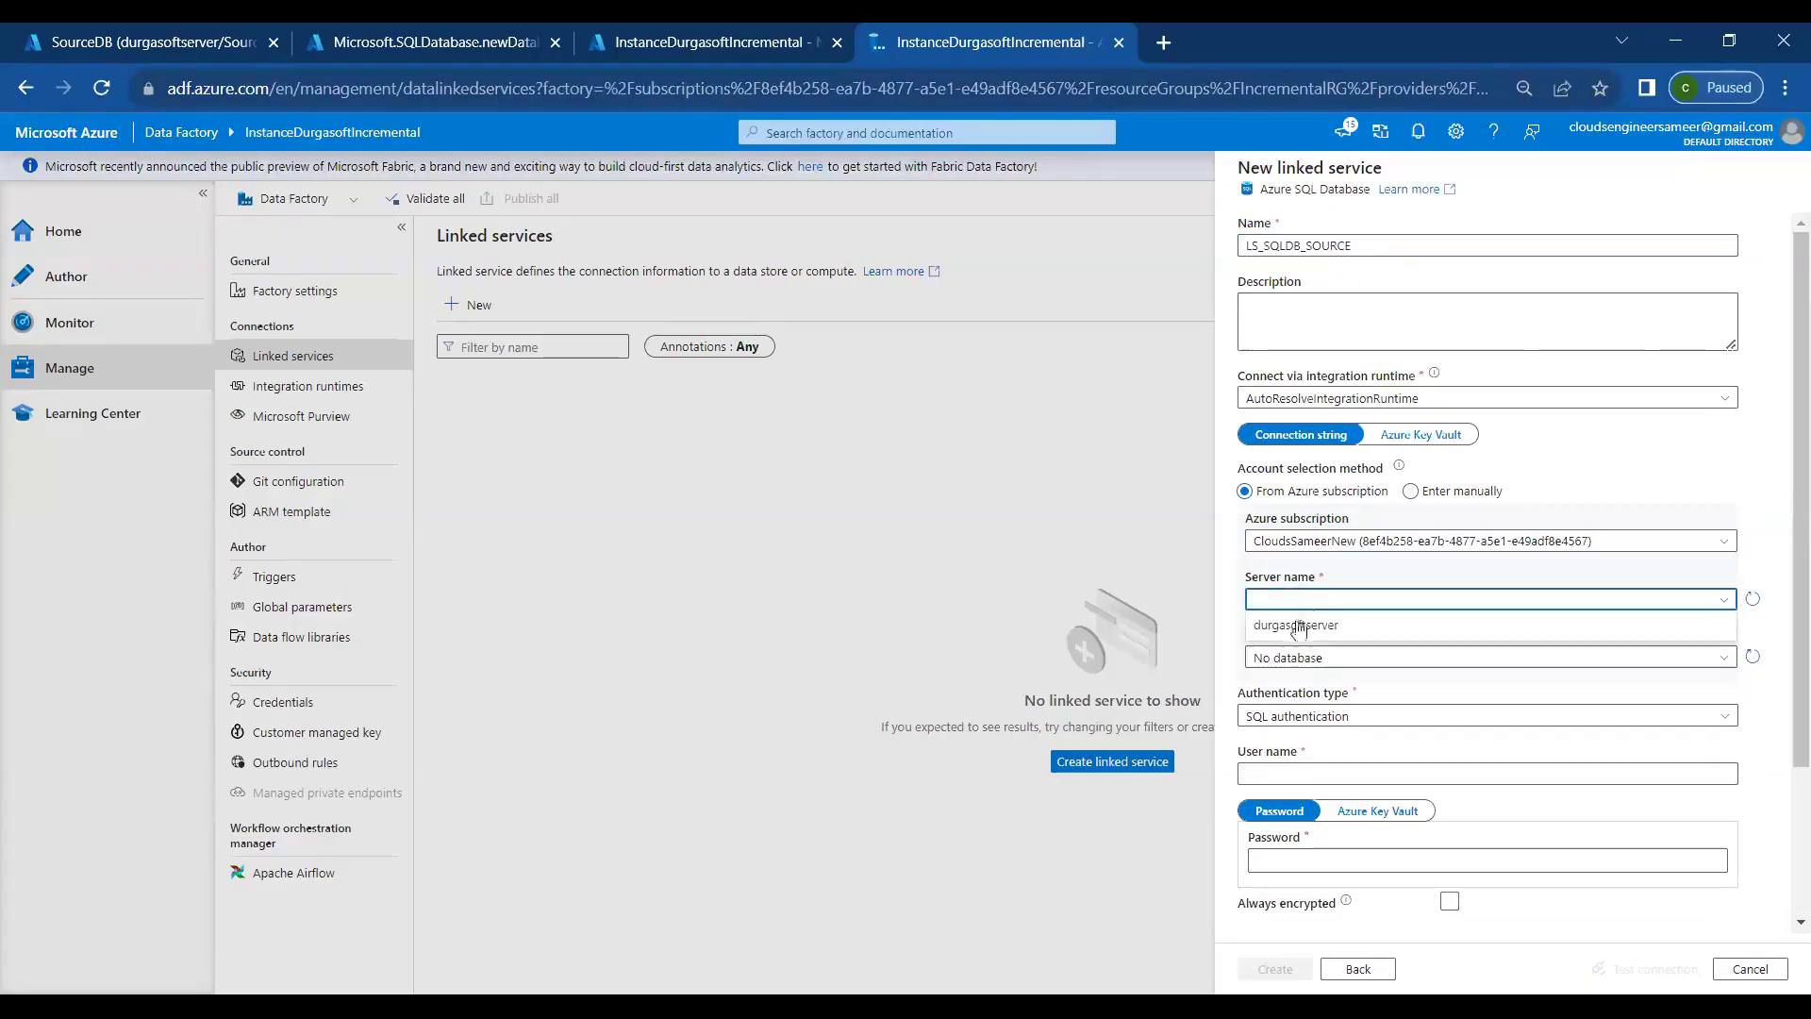
pyautogui.click(1298, 628)
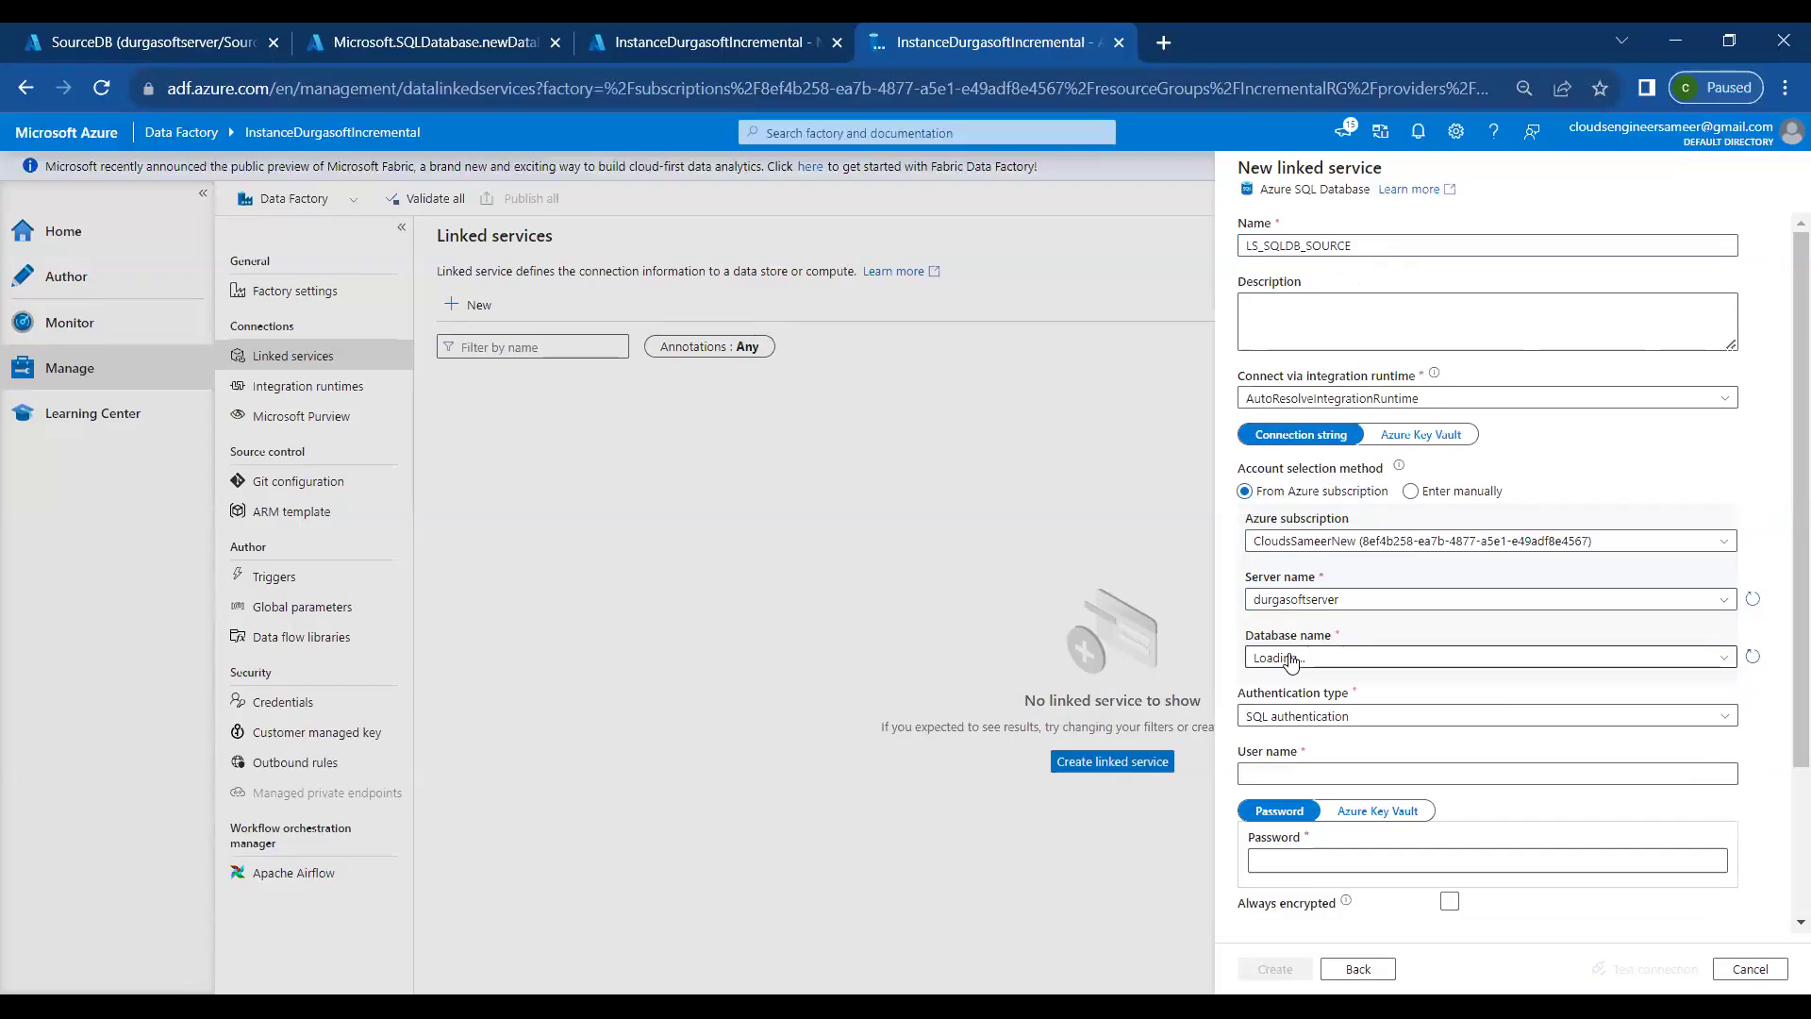
pyautogui.click(1292, 660)
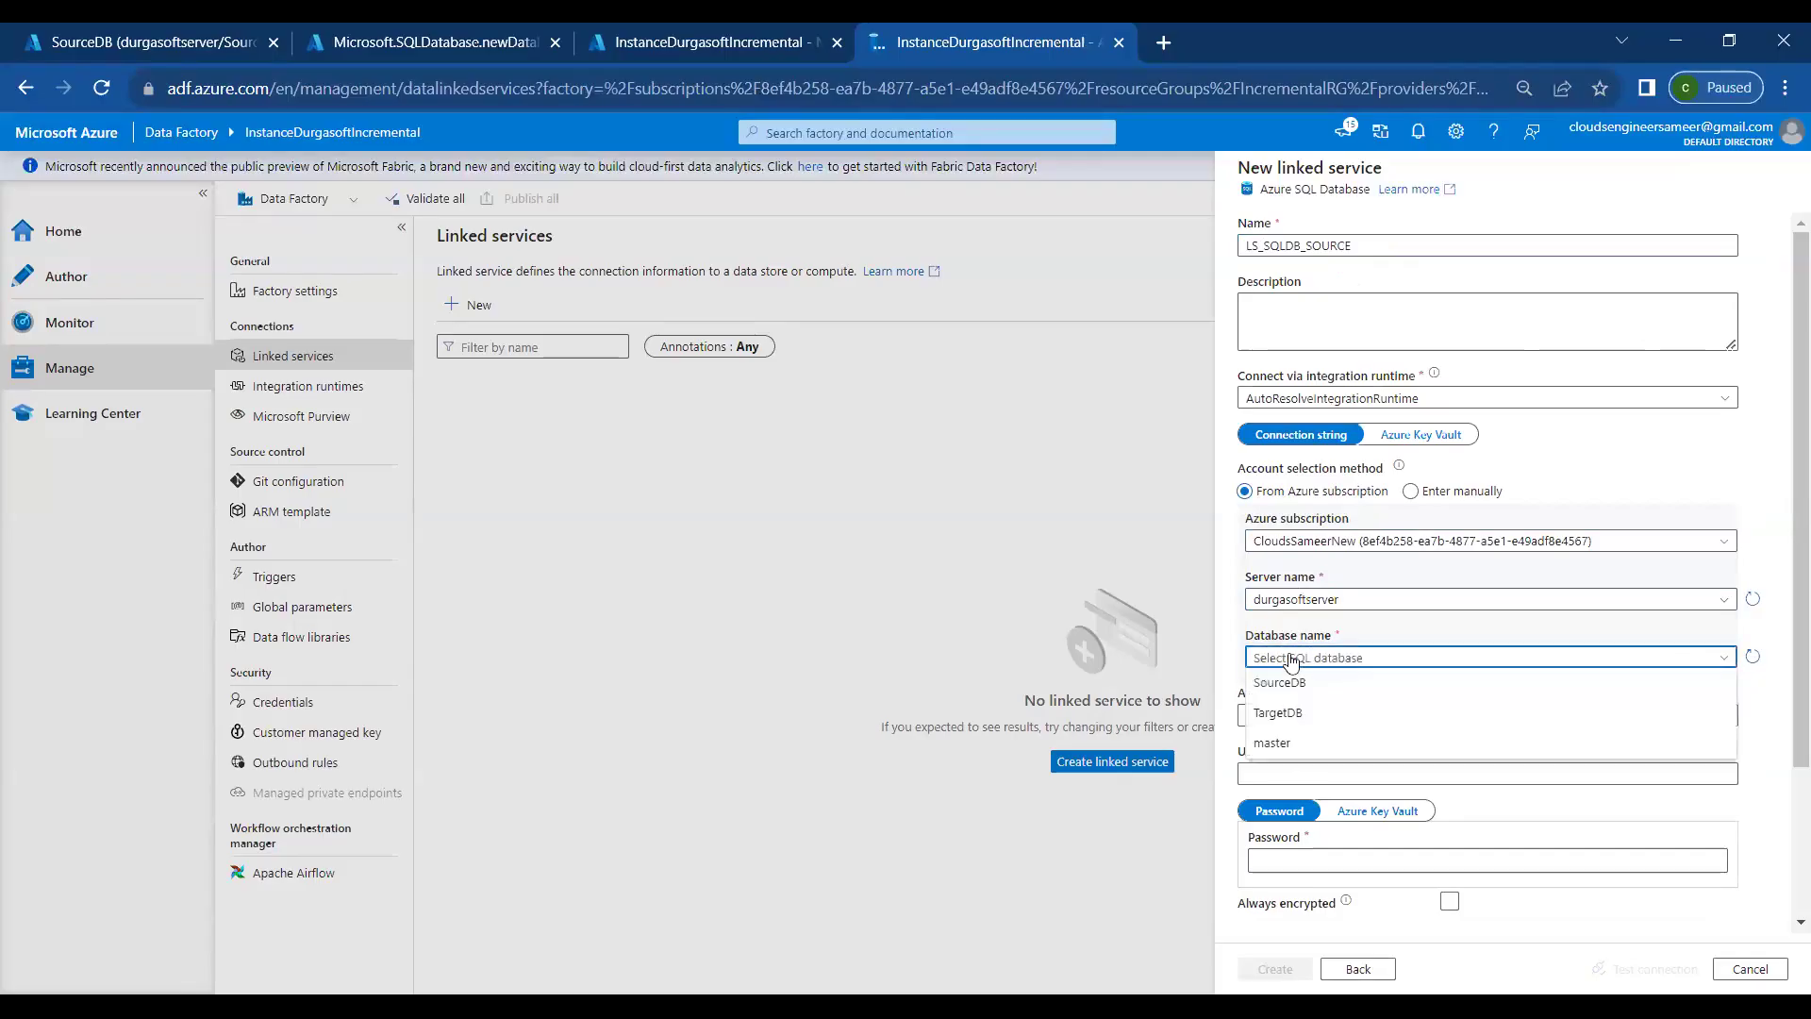
pyautogui.click(1292, 681)
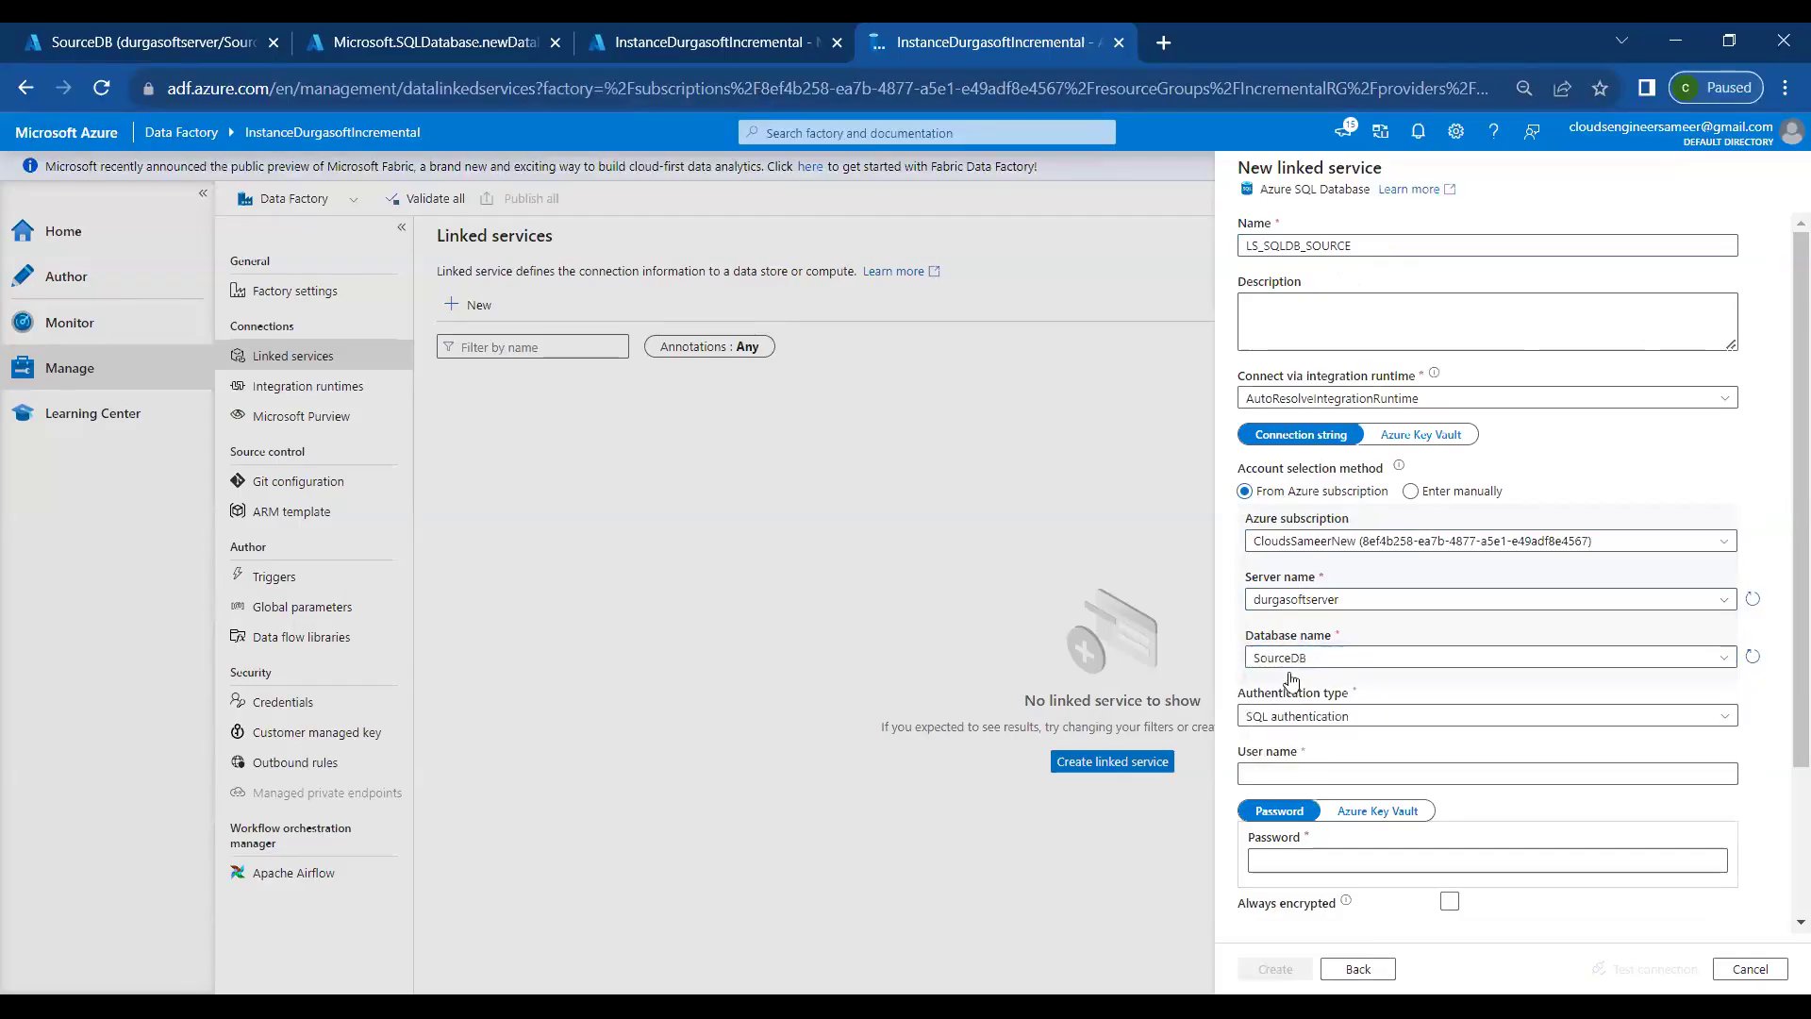
# Enter the SQL user name durgaadmin and the account password, and test the linked service's connection
pyautogui.click(1315, 773)
pyautogui.write('durgaadmin')
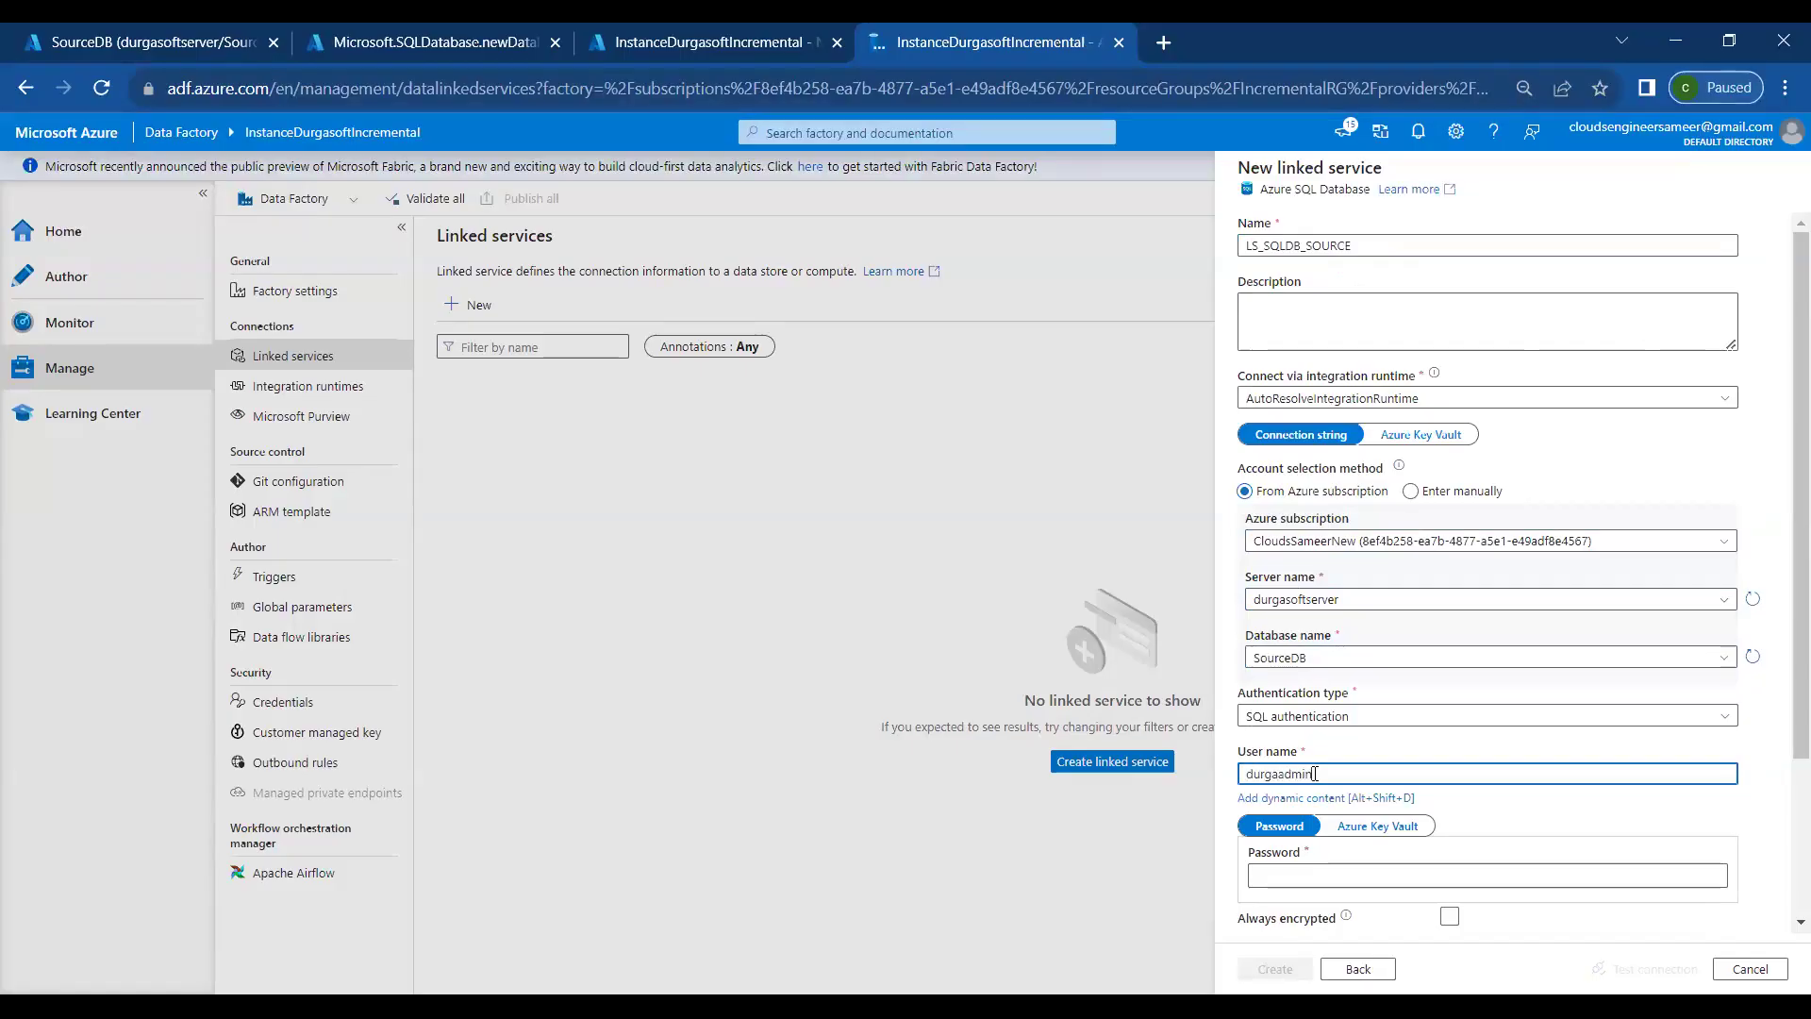
pyautogui.press('Tab')
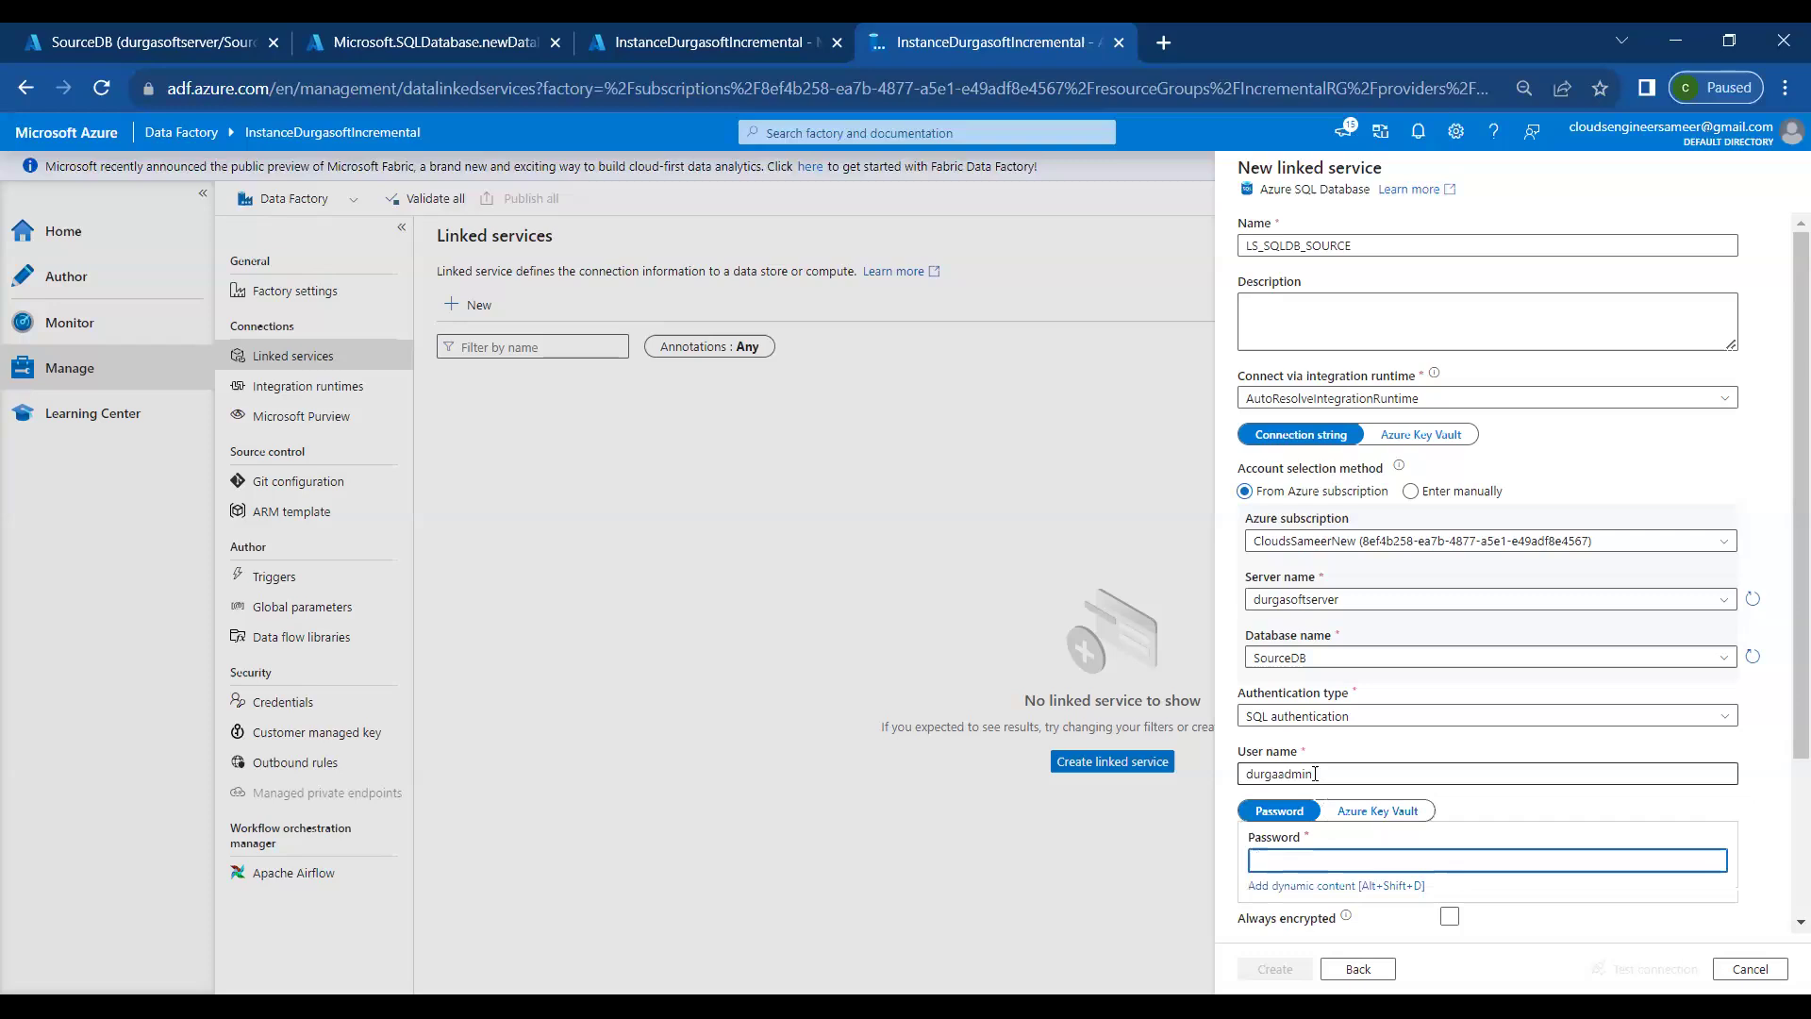
pyautogui.write('**********')
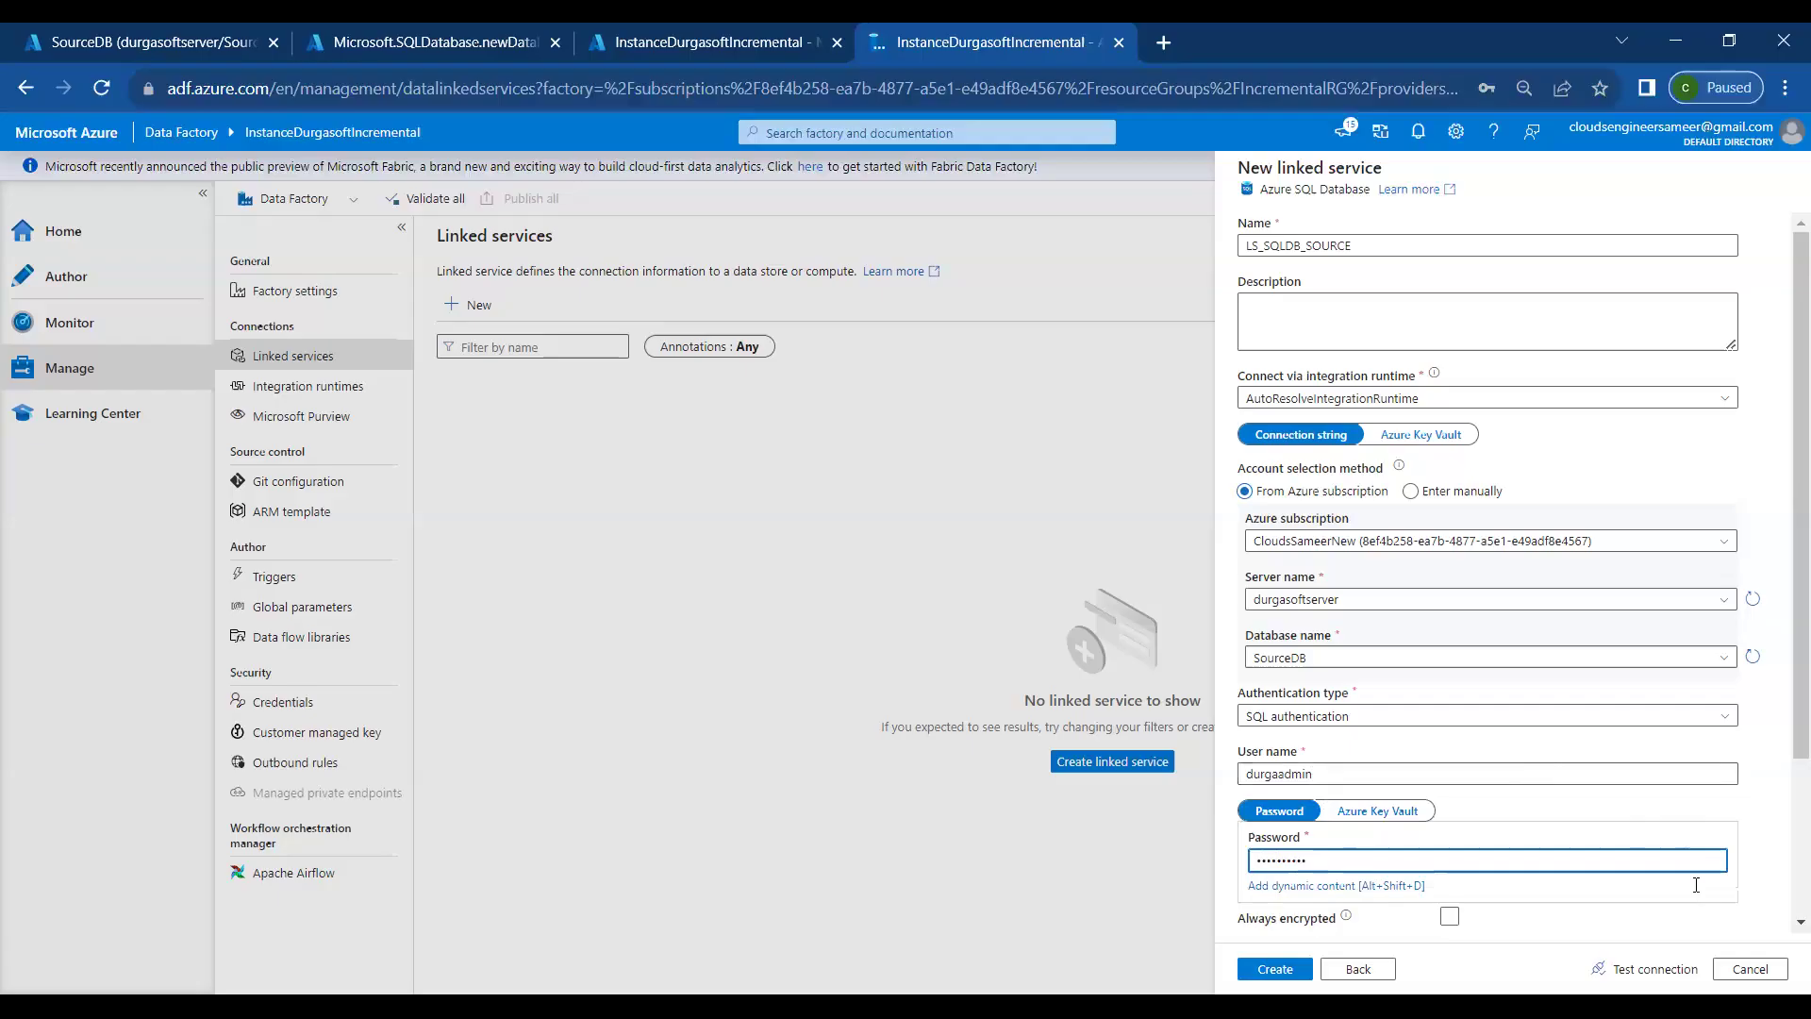
pyautogui.click(1647, 971)
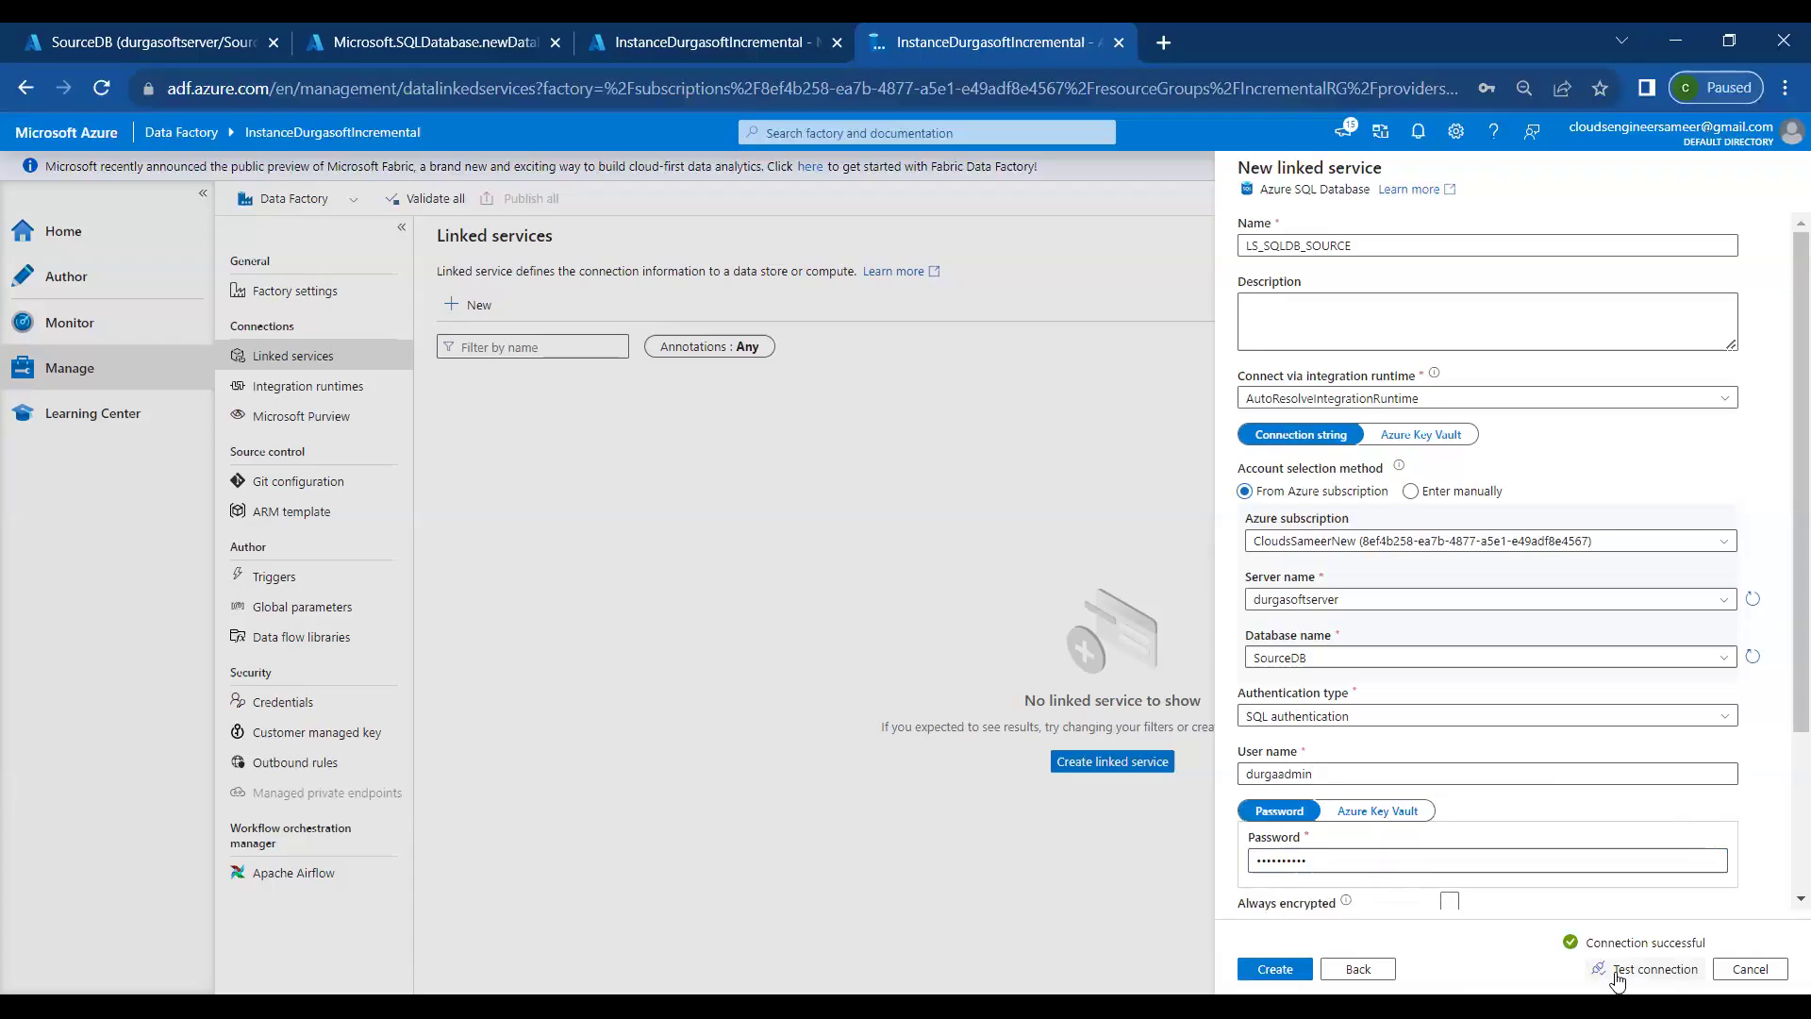
# Create the LS_SQLDB_SOURCE linked service and start another new linked service in the data factory
pyautogui.click(1276, 969)
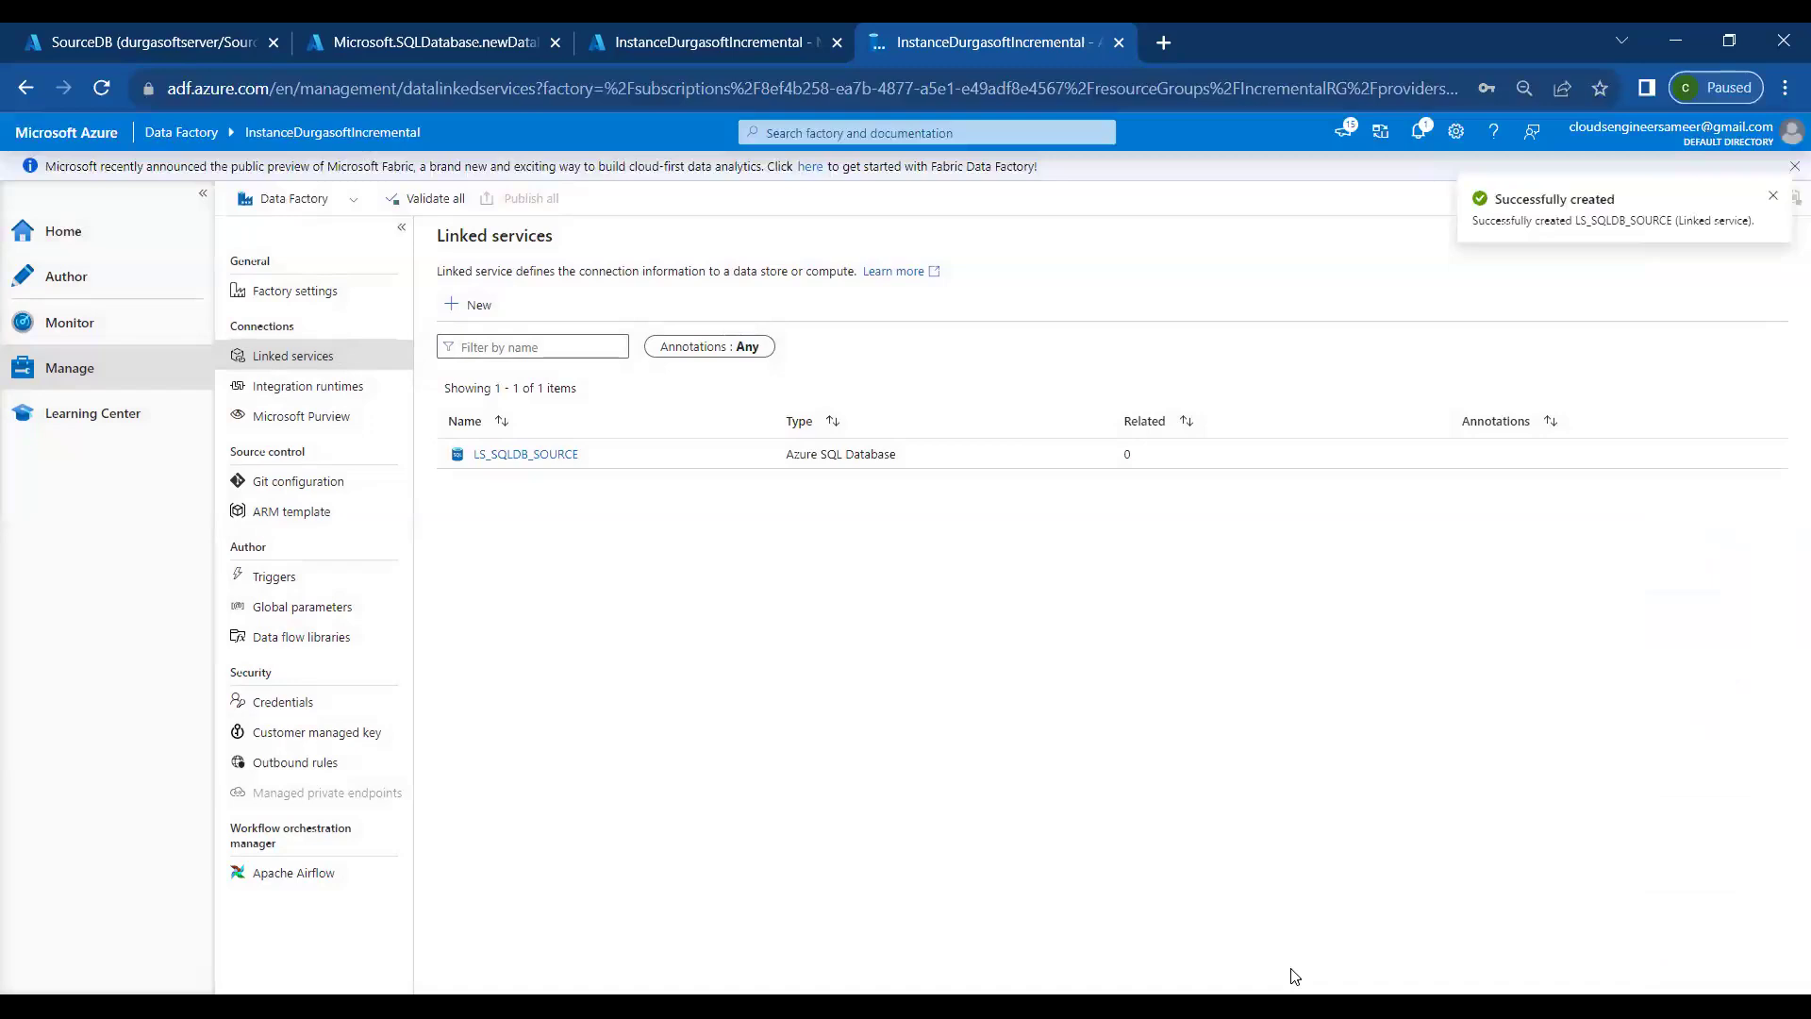
pyautogui.click(475, 307)
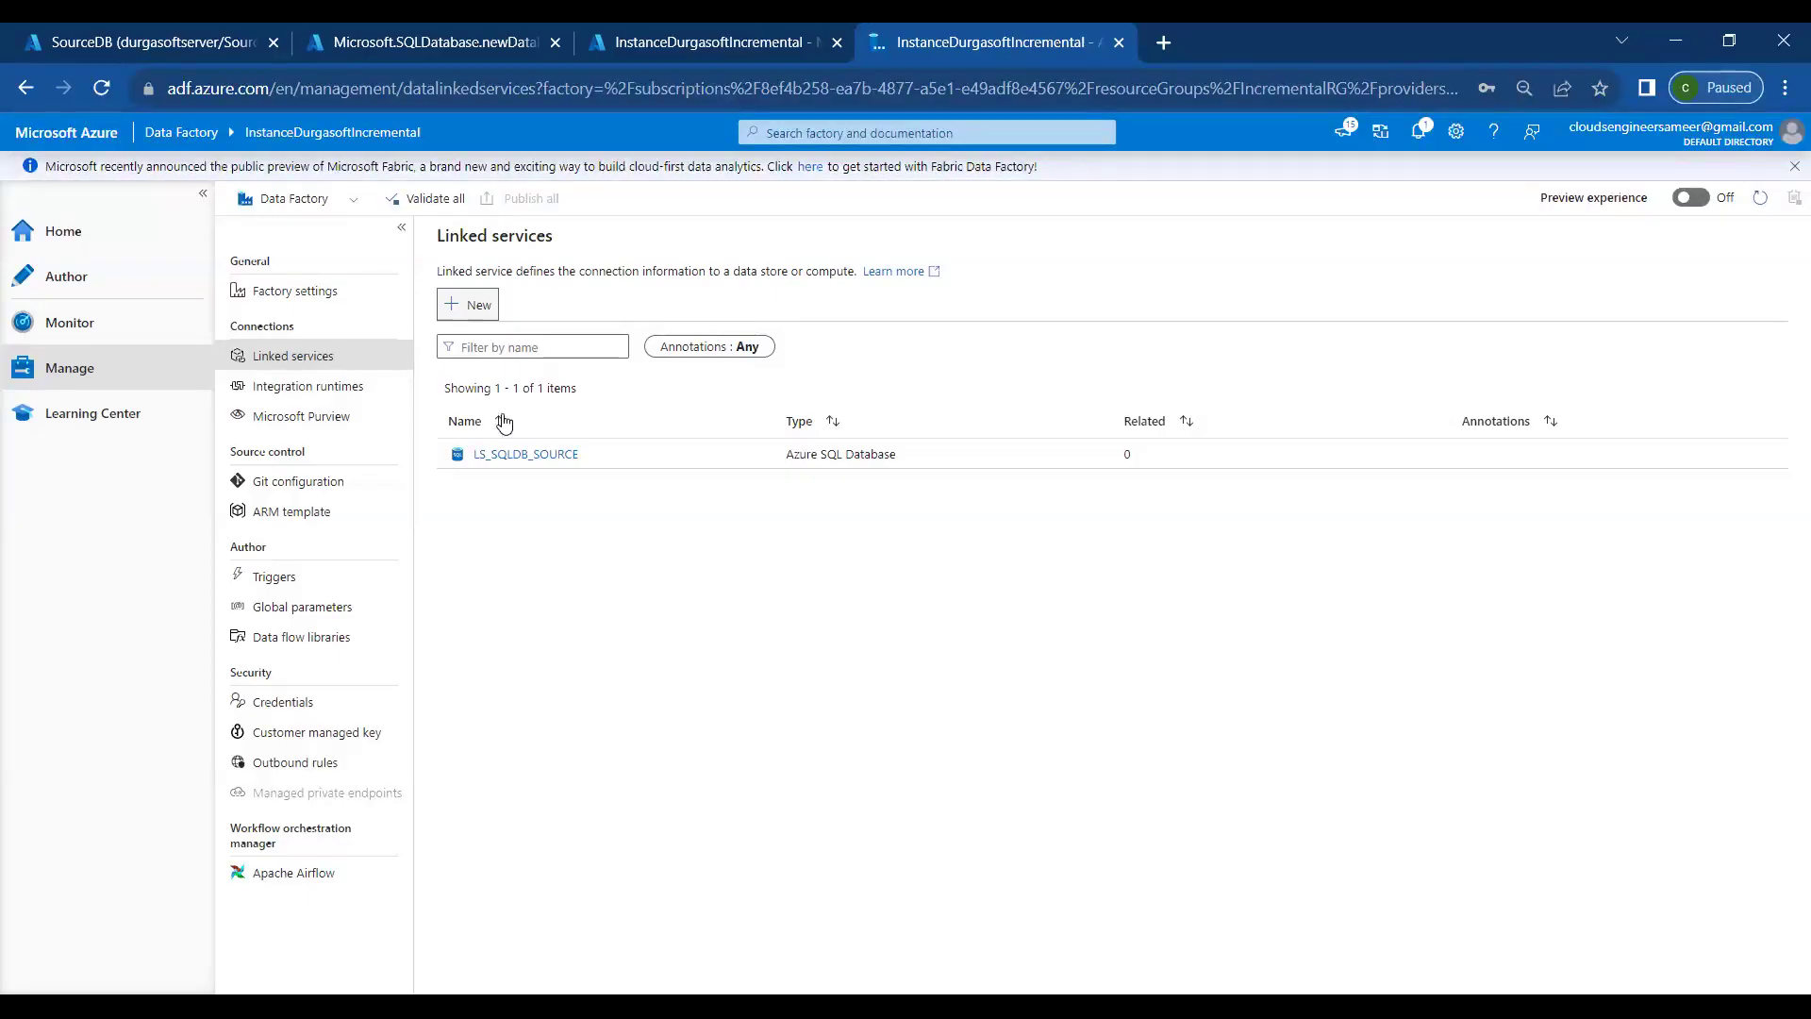
pyautogui.click(480, 312)
# Open the TargetDB database resource from its completed deployment, and return to the data factory's new linked service form
pyautogui.hotkey('ctrl', '2')
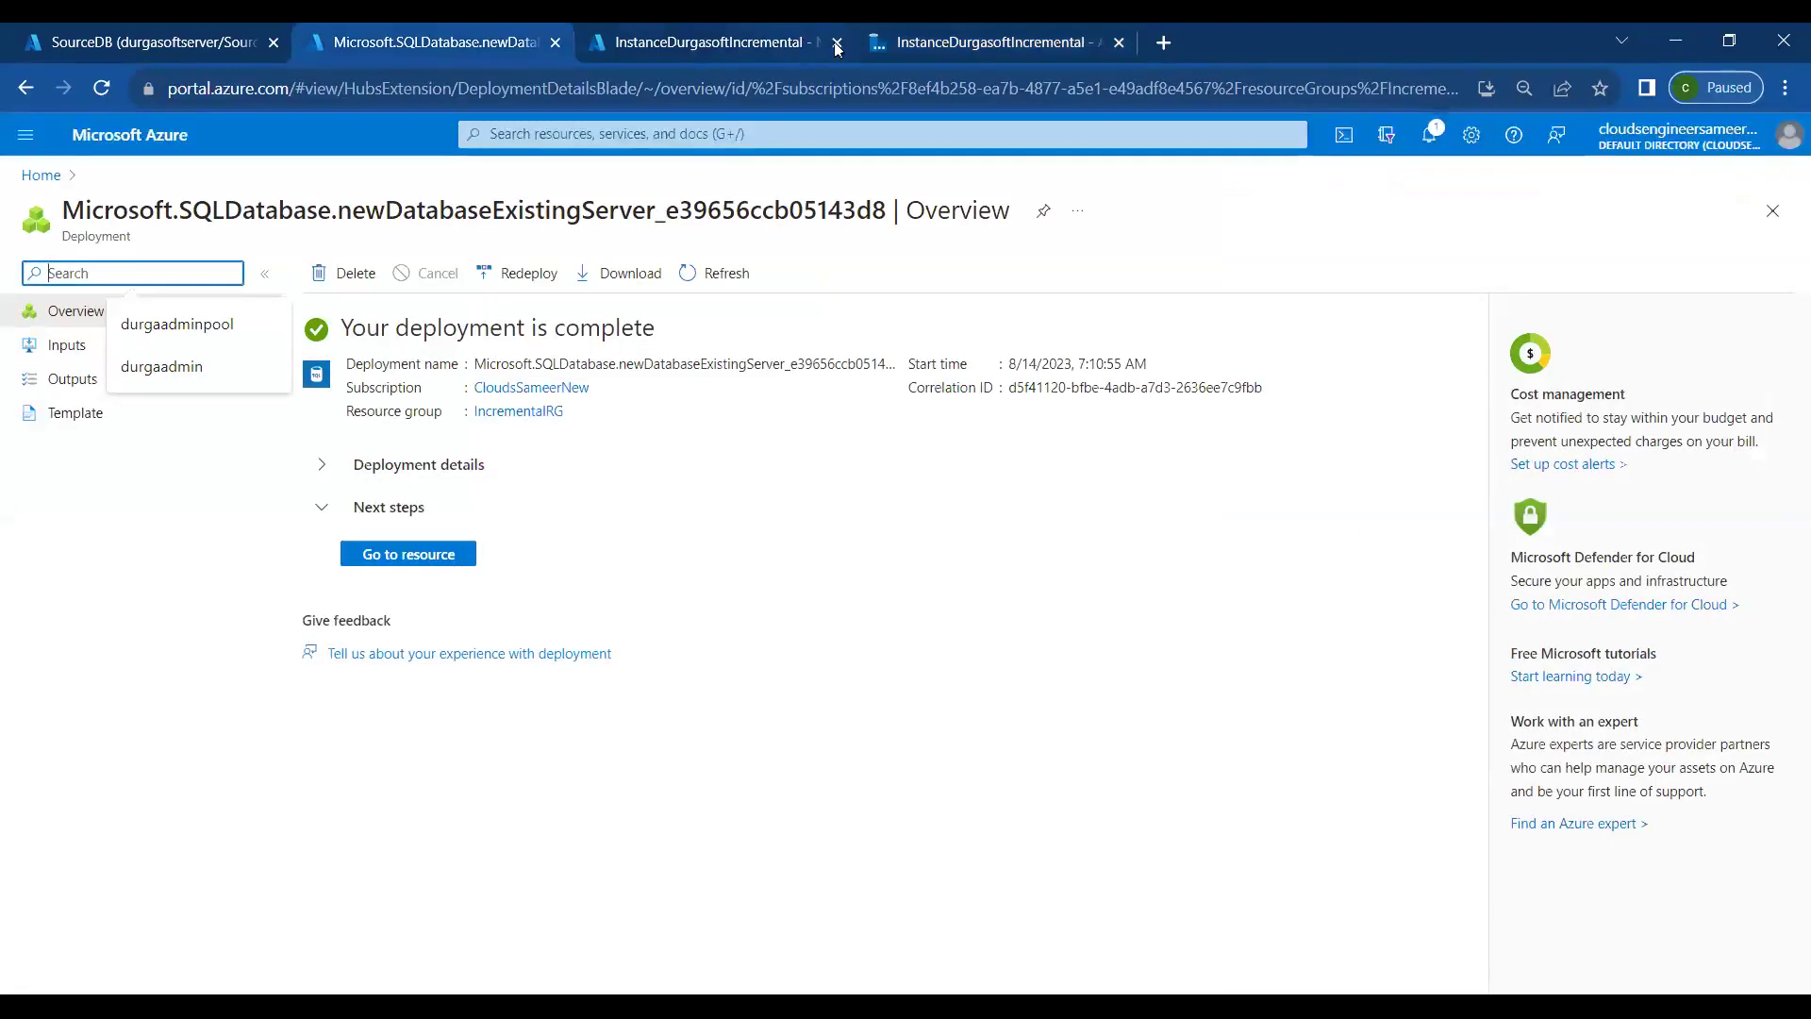
pyautogui.click(412, 555)
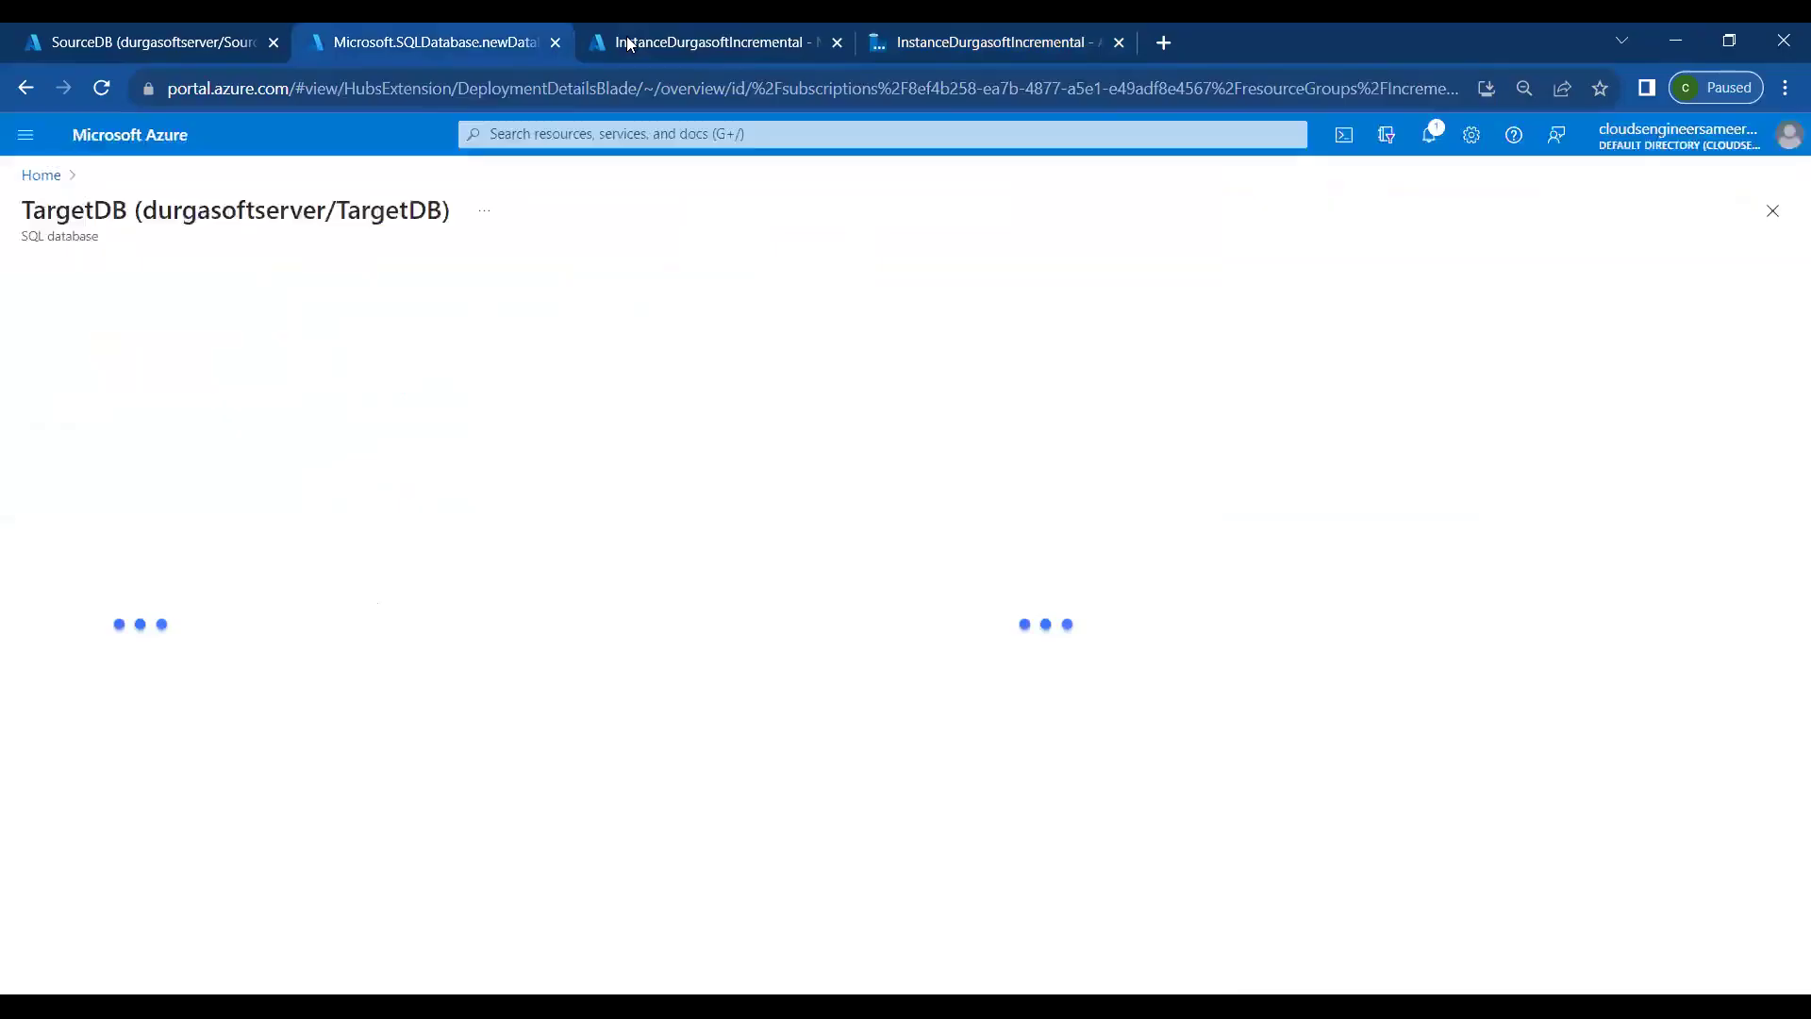
pyautogui.click(629, 43)
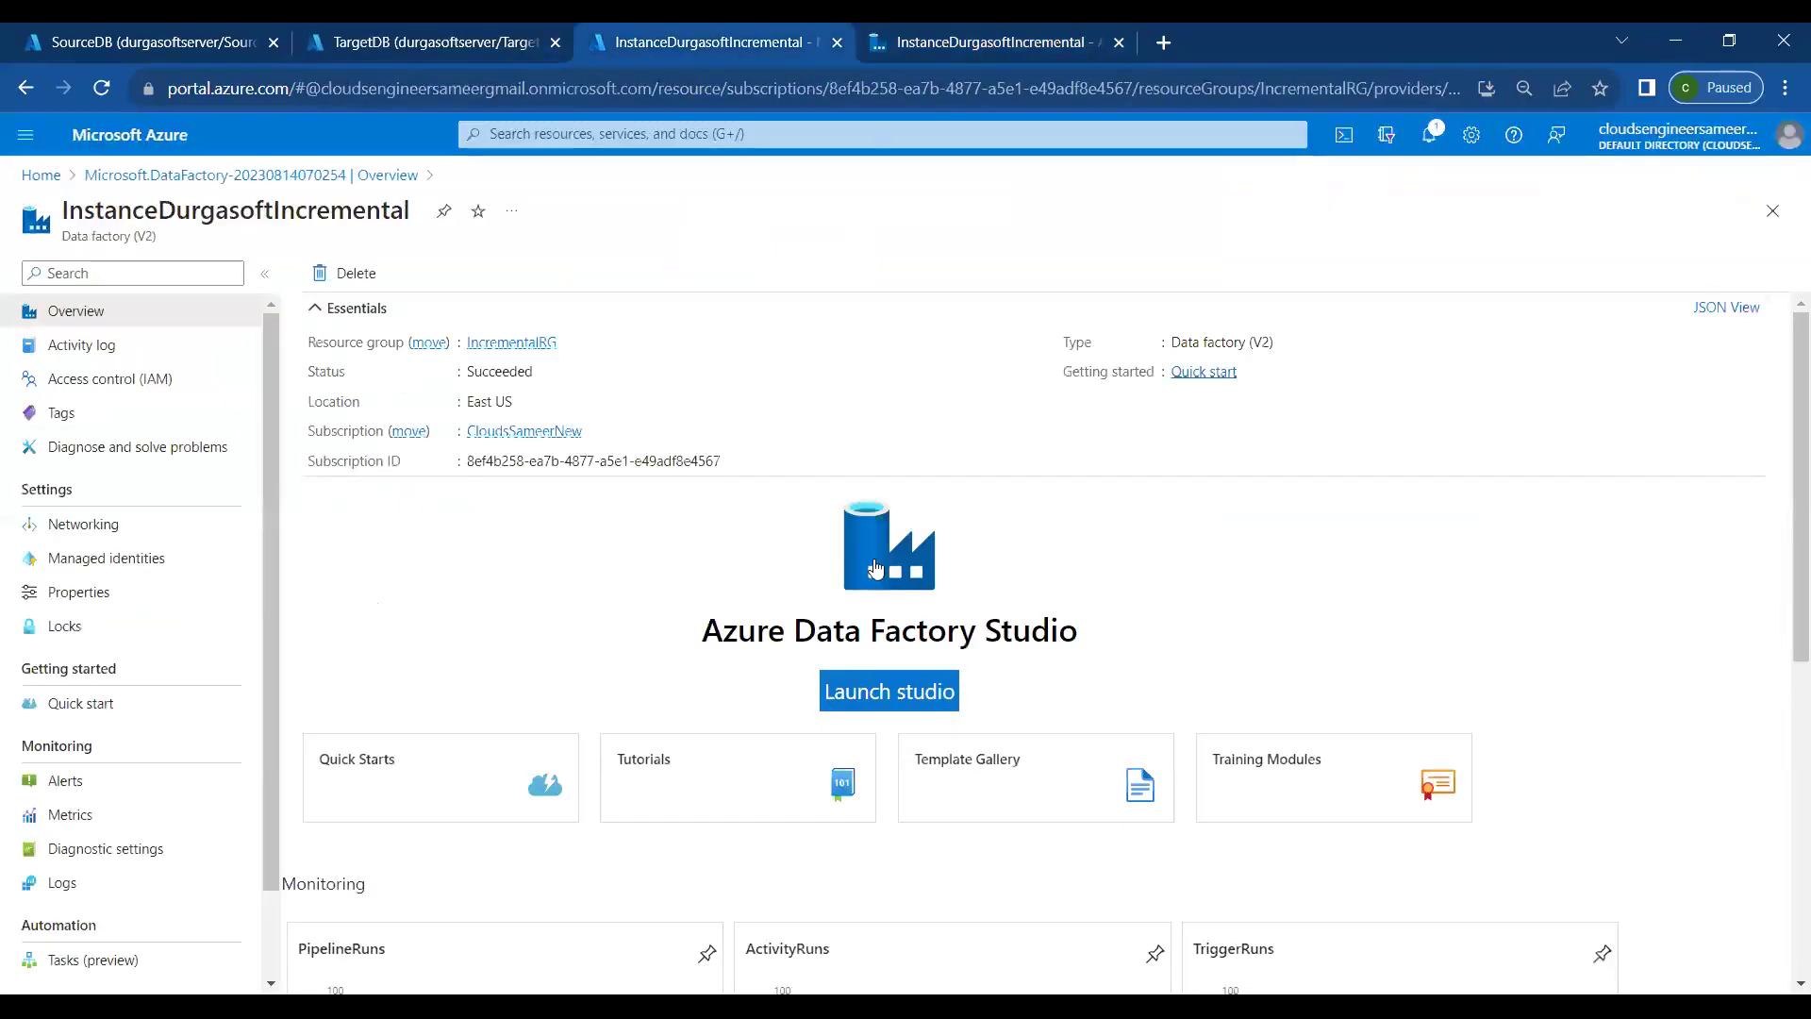
pyautogui.click(1008, 43)
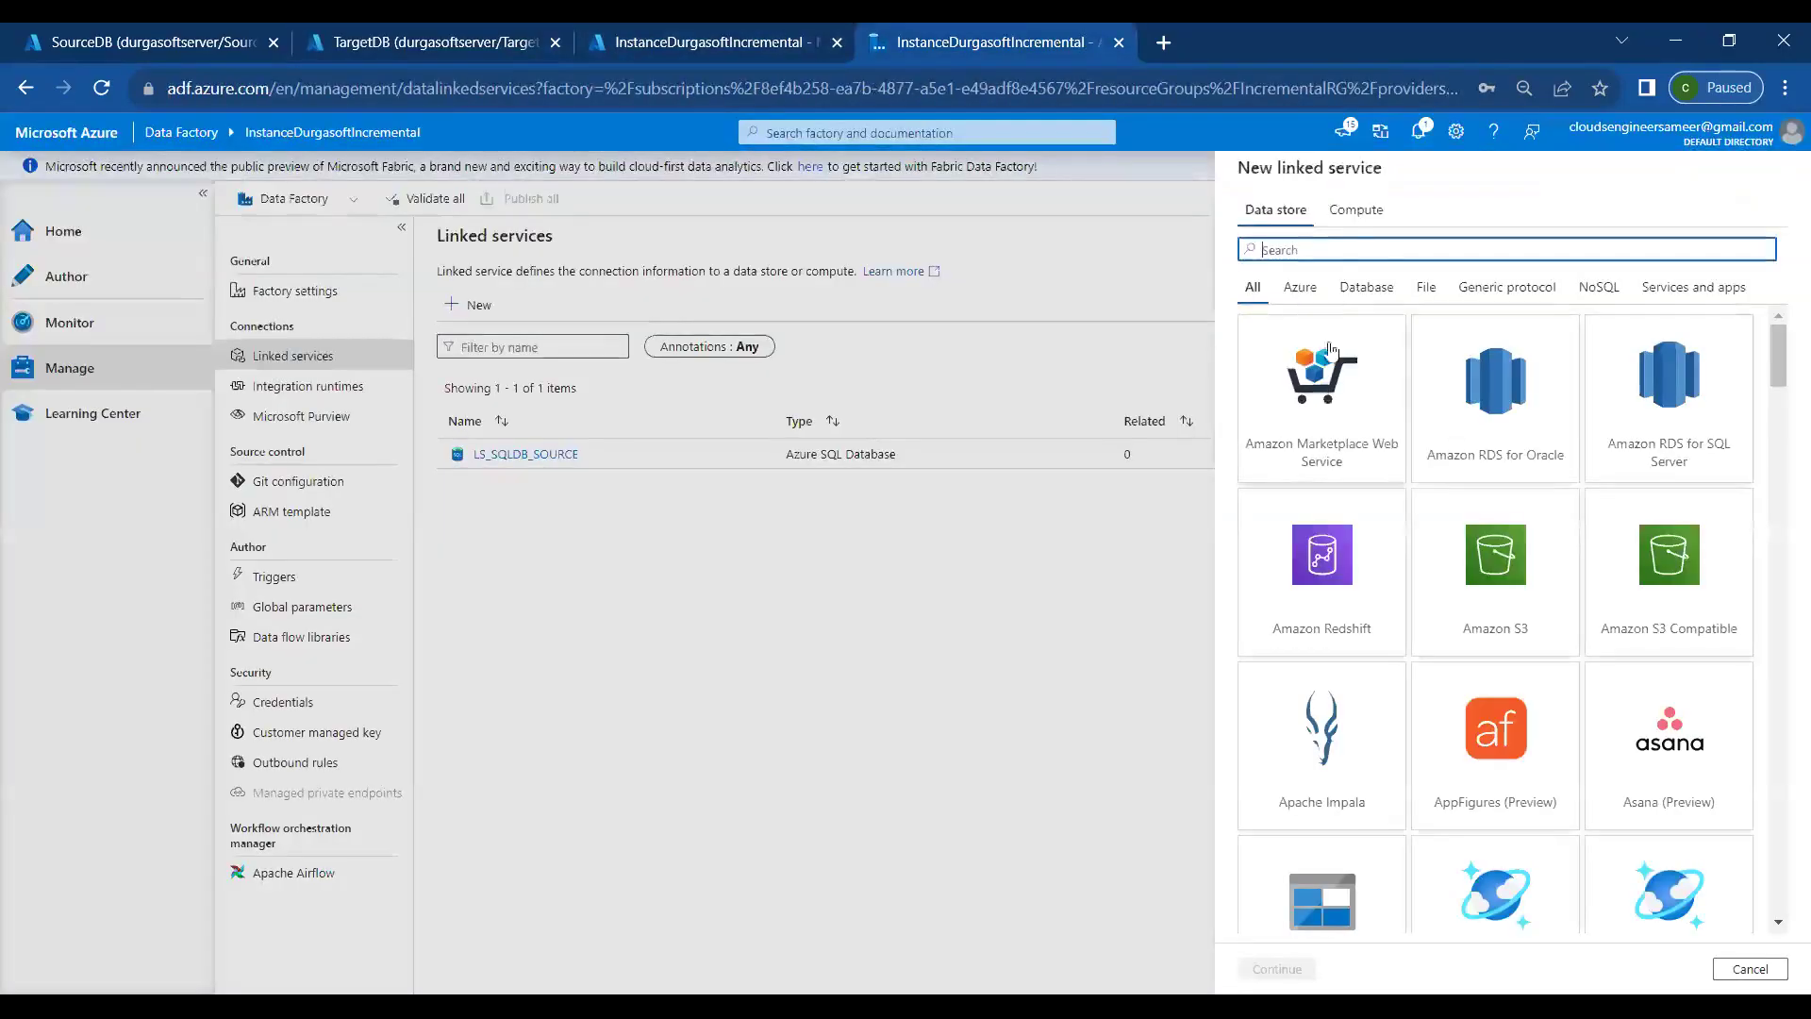
# Search the data stores for sql and choose Azure SQL Database as the new linked service's type
pyautogui.write('swql')
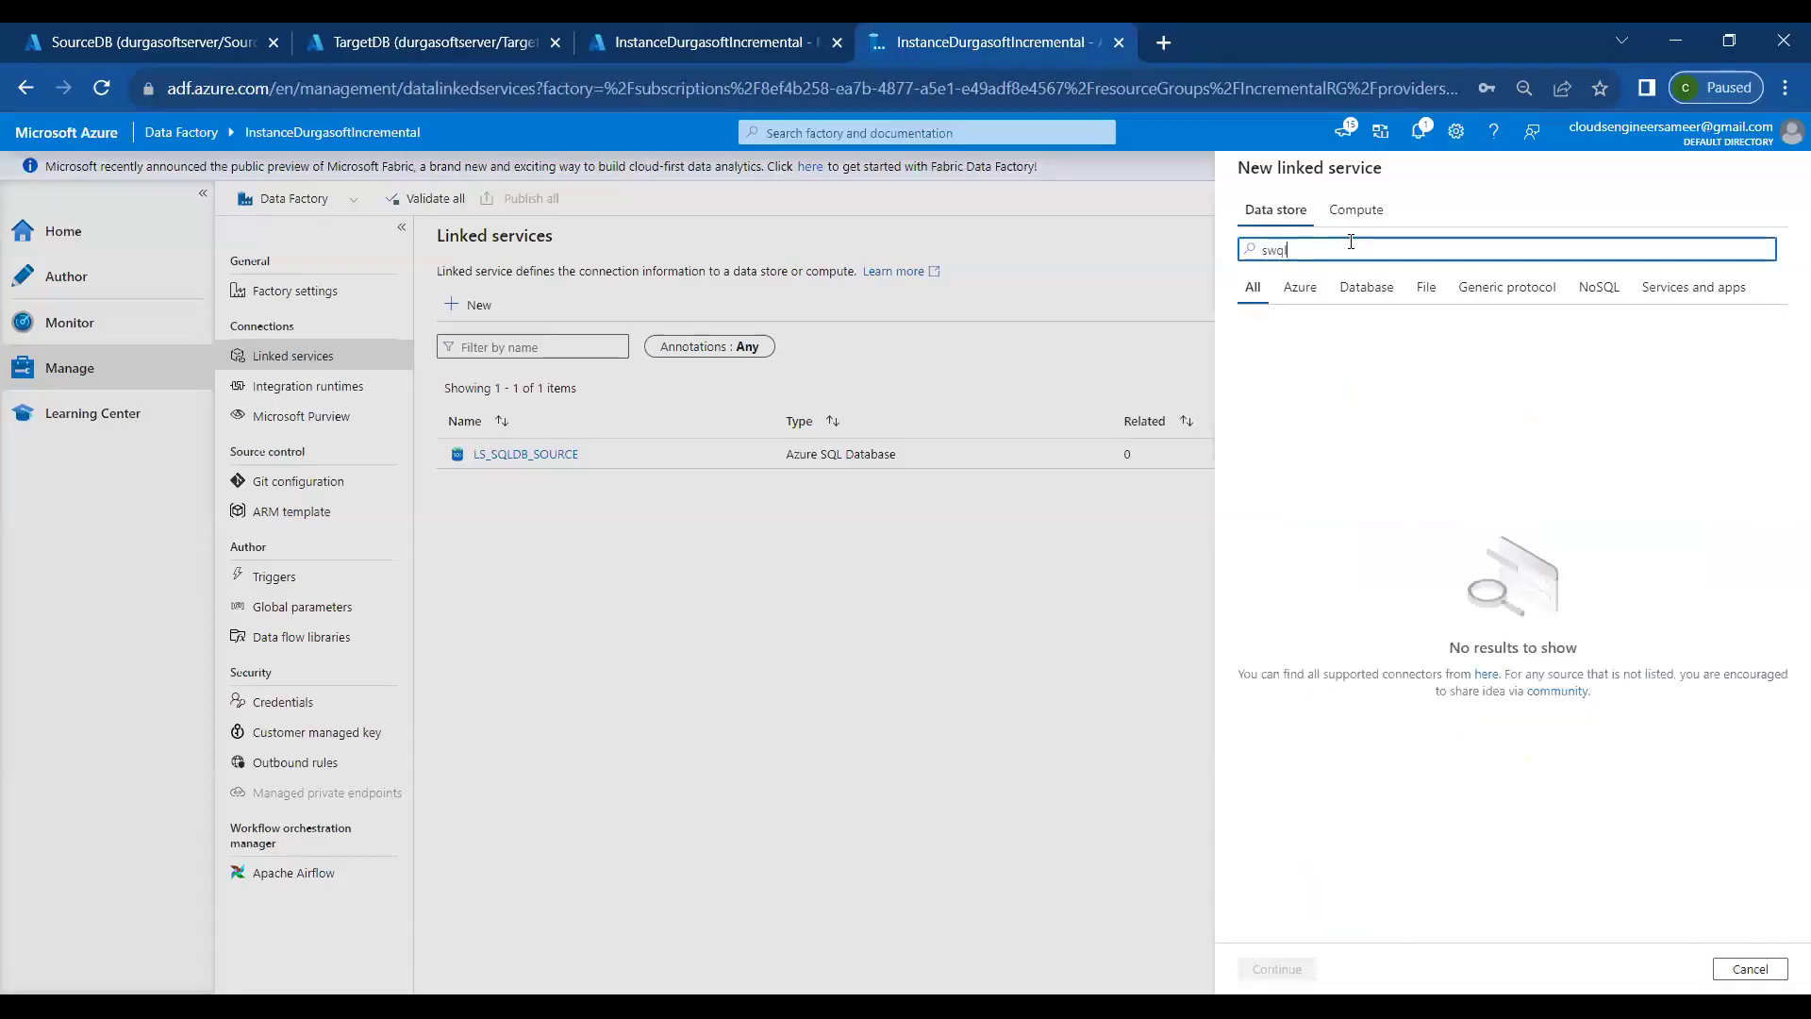
pyautogui.press('BackSpace')
pyautogui.press('BackSpace')
pyautogui.press('BackSpace')
pyautogui.write('ql')
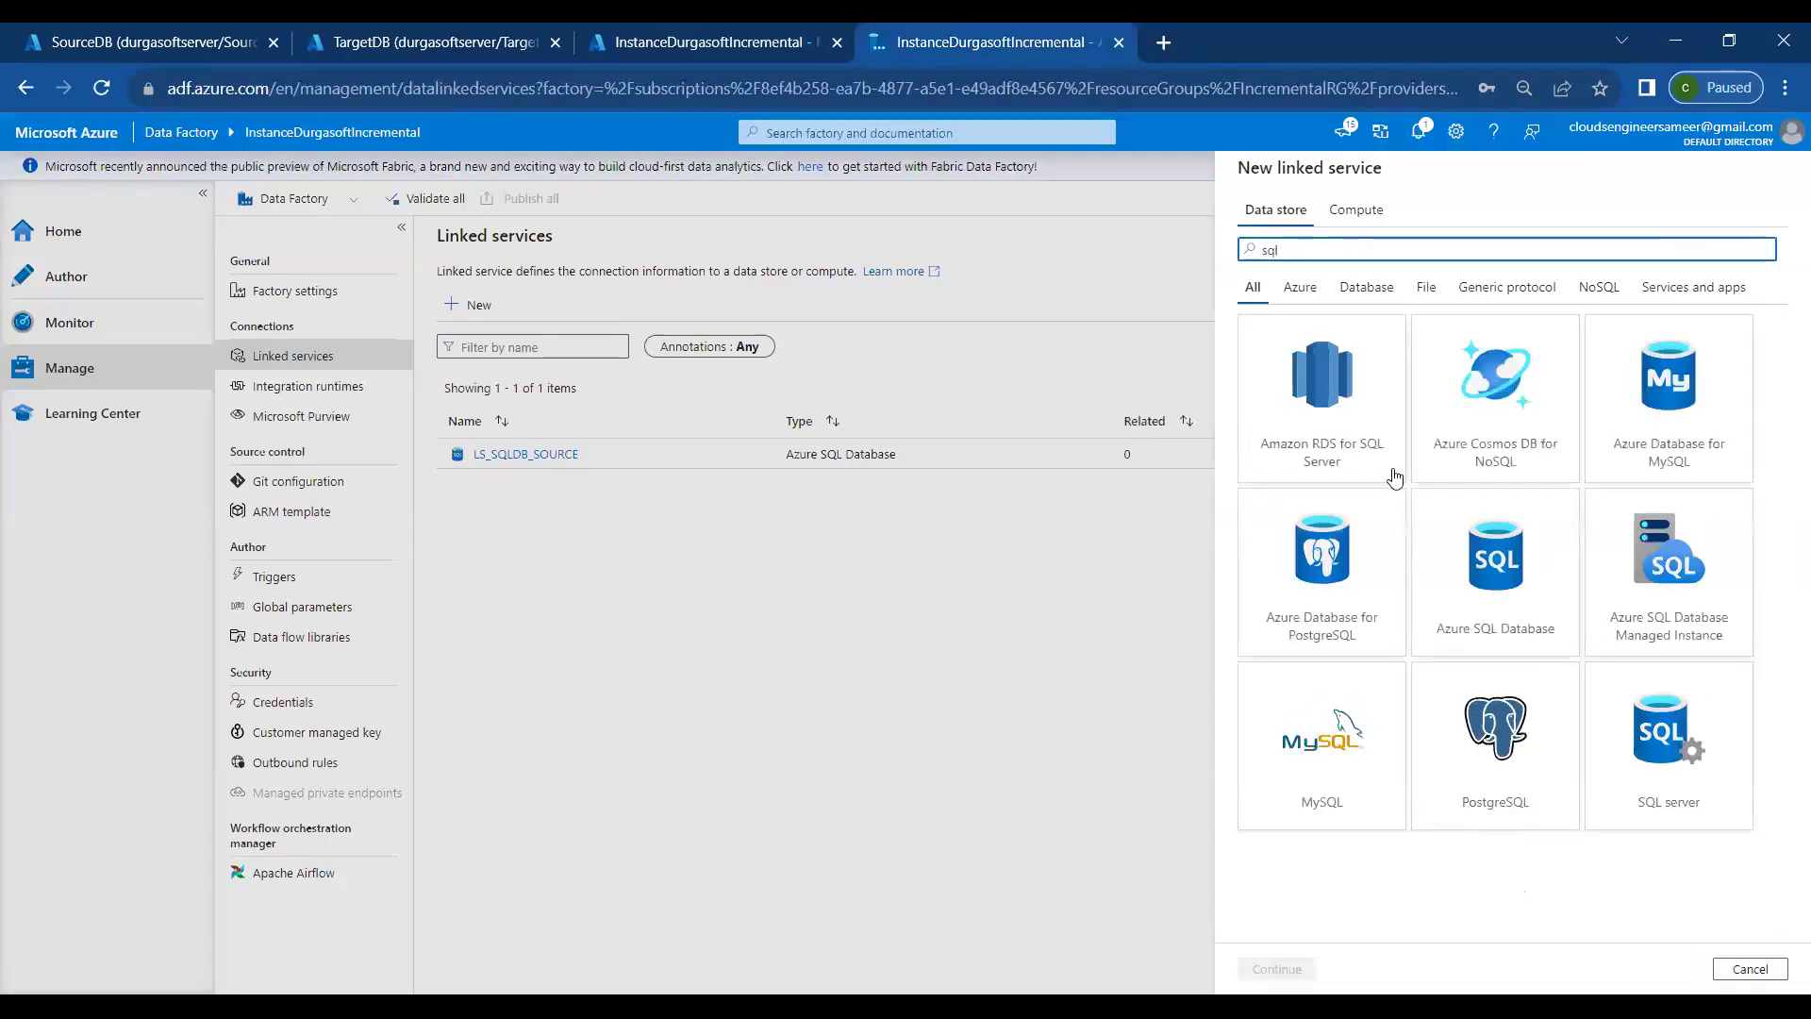
pyautogui.click(1495, 557)
pyautogui.click(1494, 556)
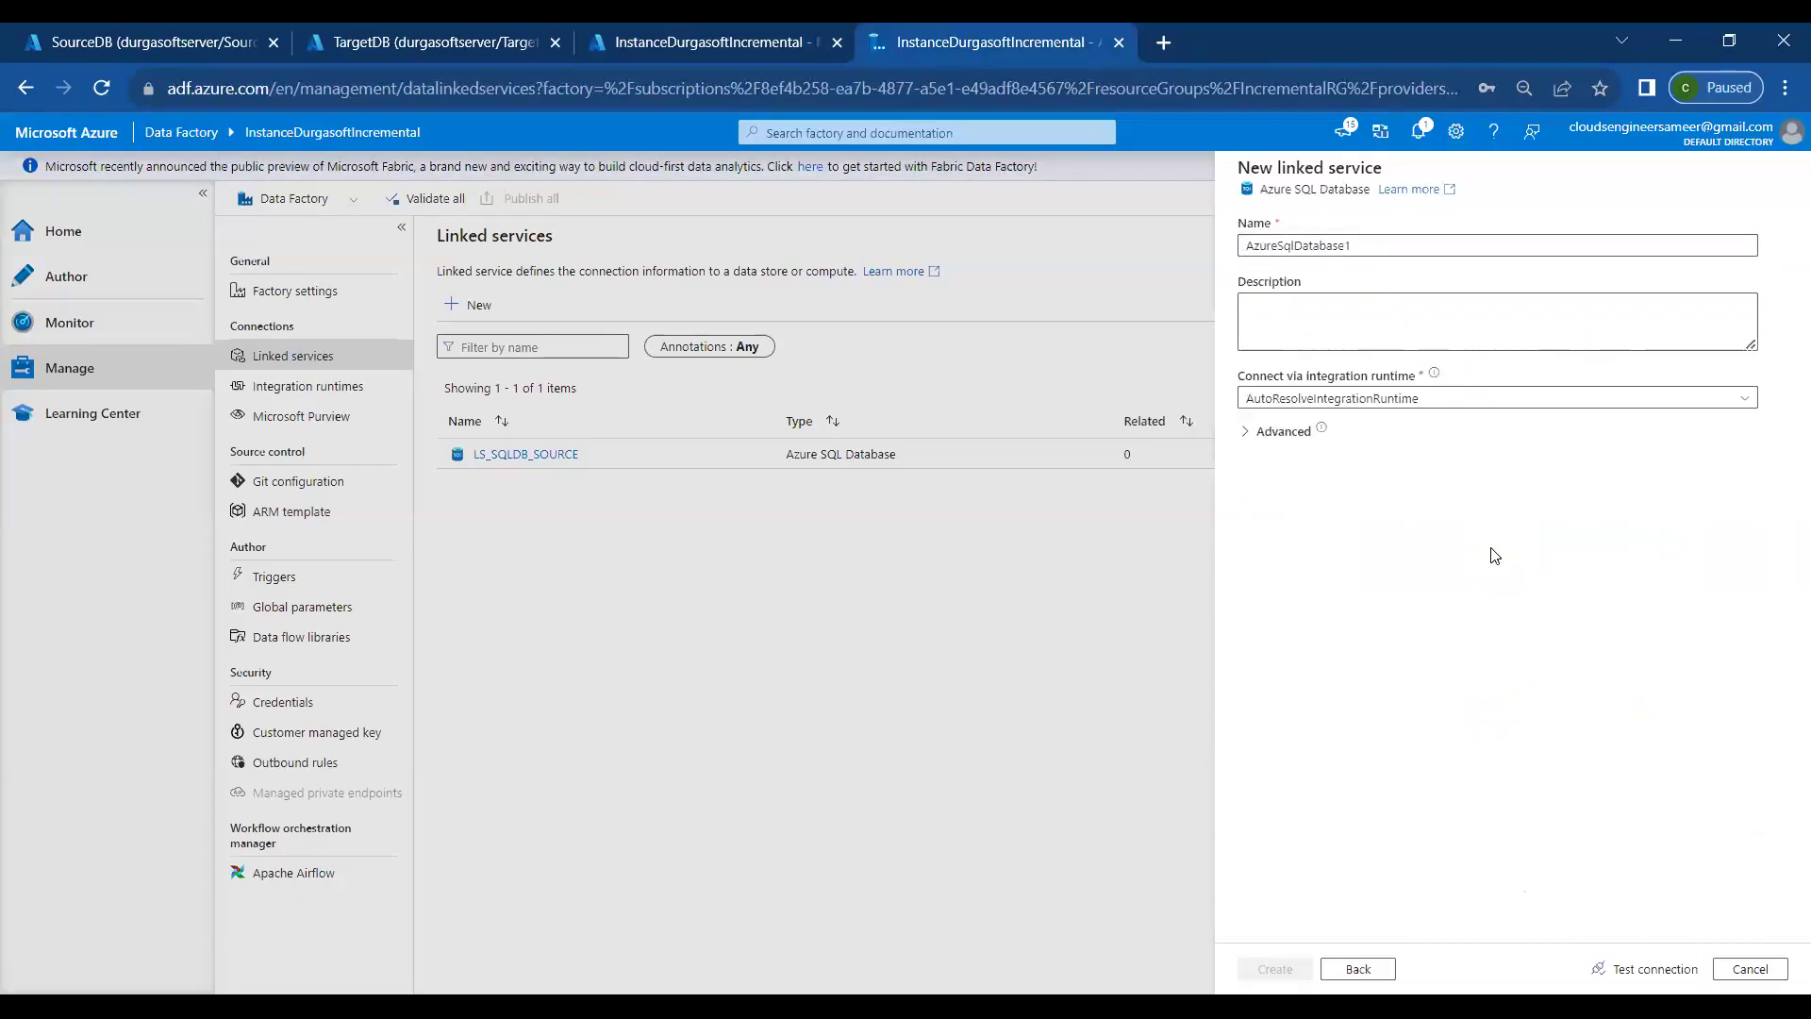
# Name the new Azure SQL Database linked service LS_SQLDB_SINK
pyautogui.click(1376, 244)
pyautogui.hotkey('ctrl', 'a')
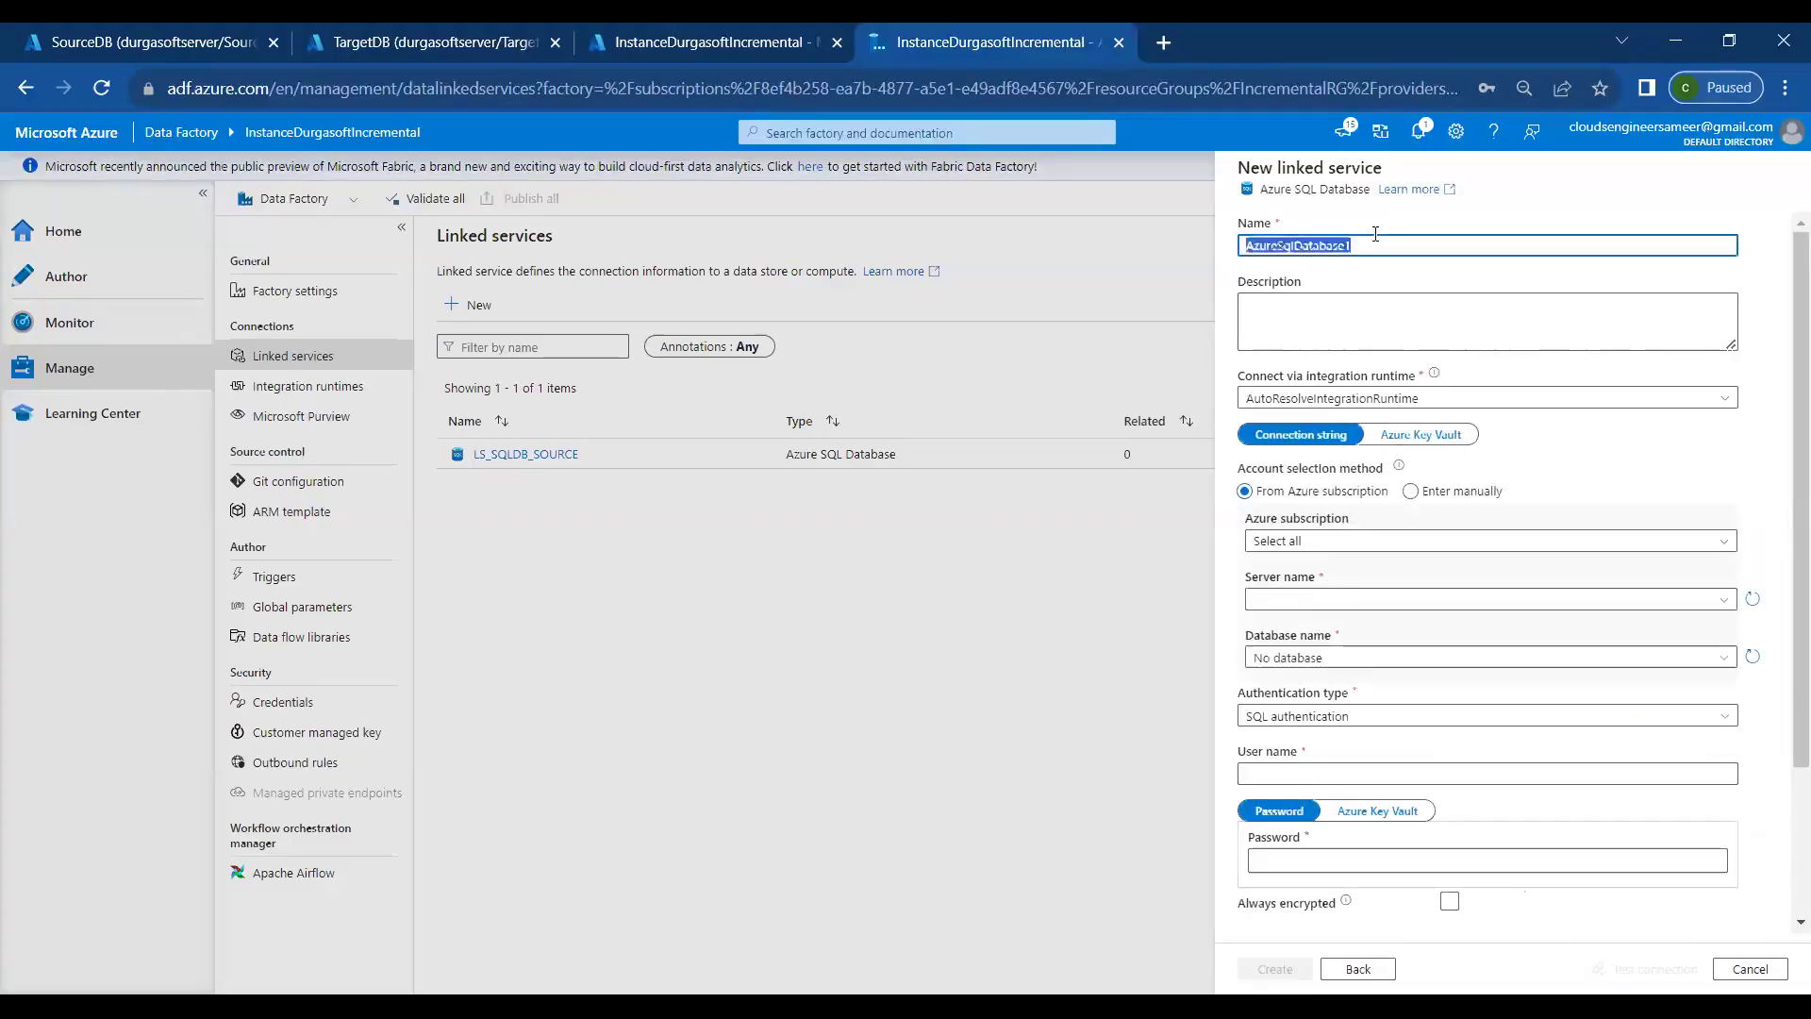
pyautogui.press('BackSpace')
pyautogui.write('LS')
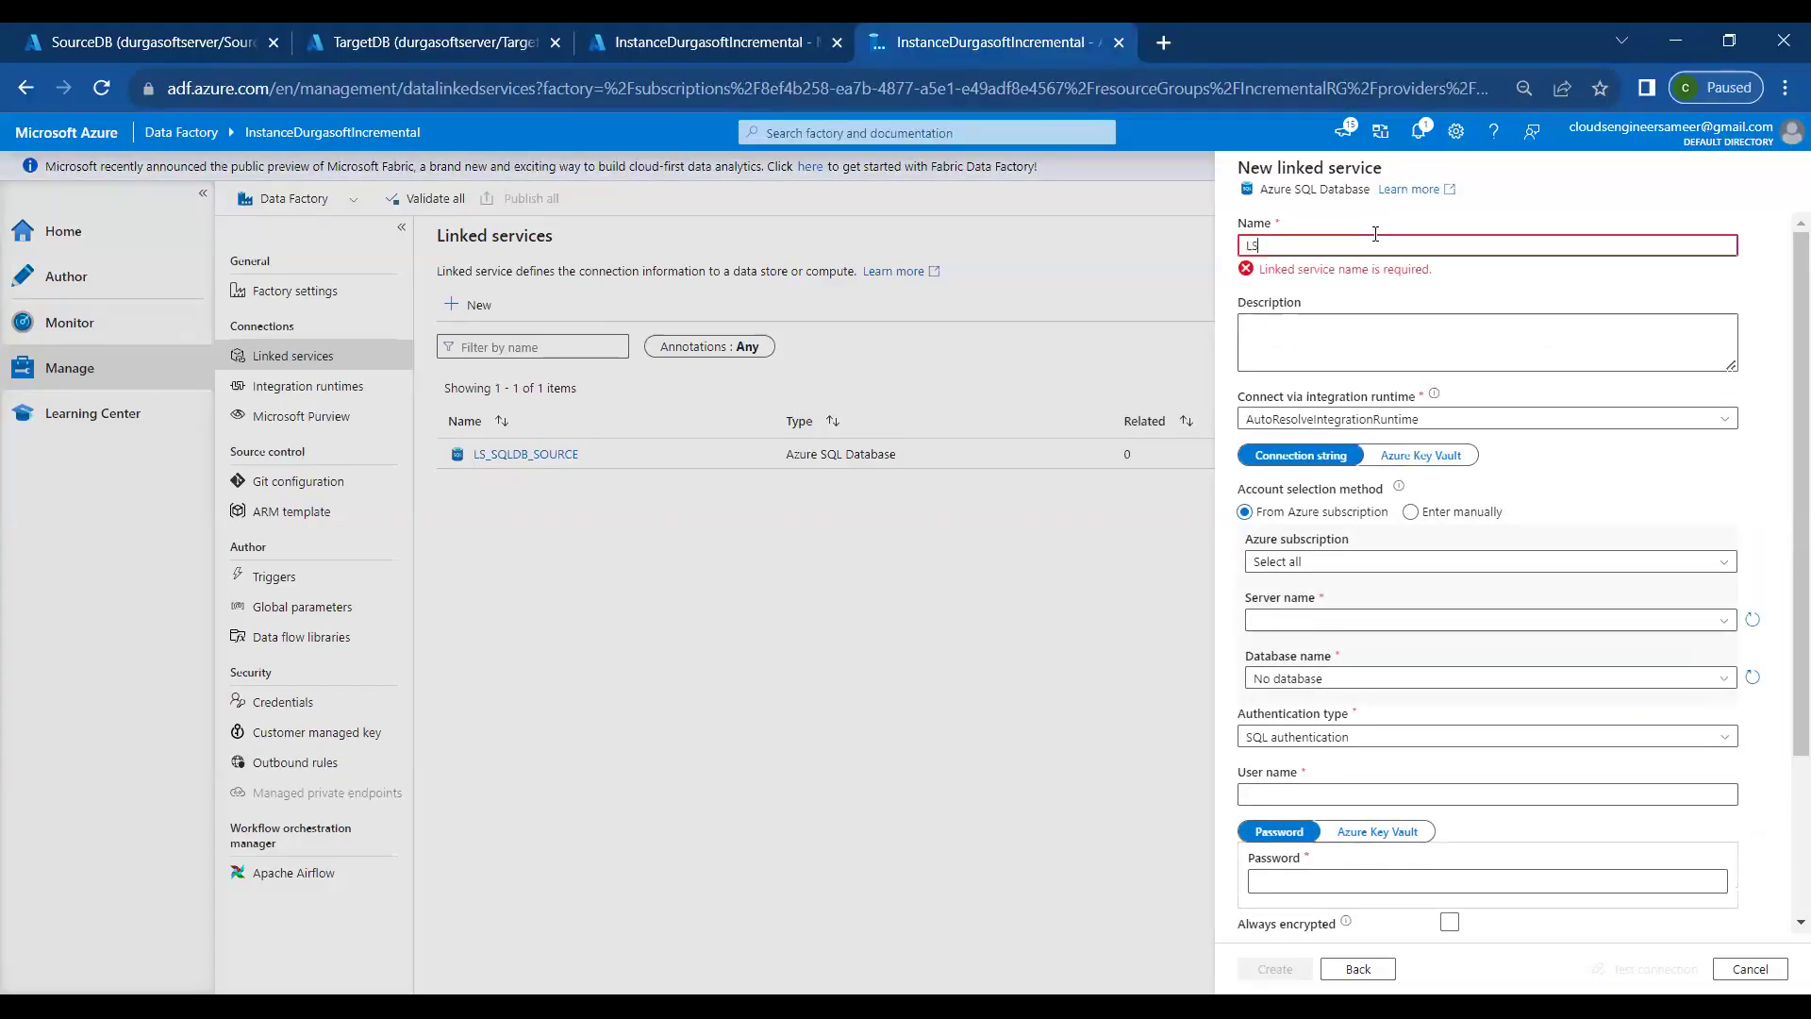
pyautogui.write('_SQLD')
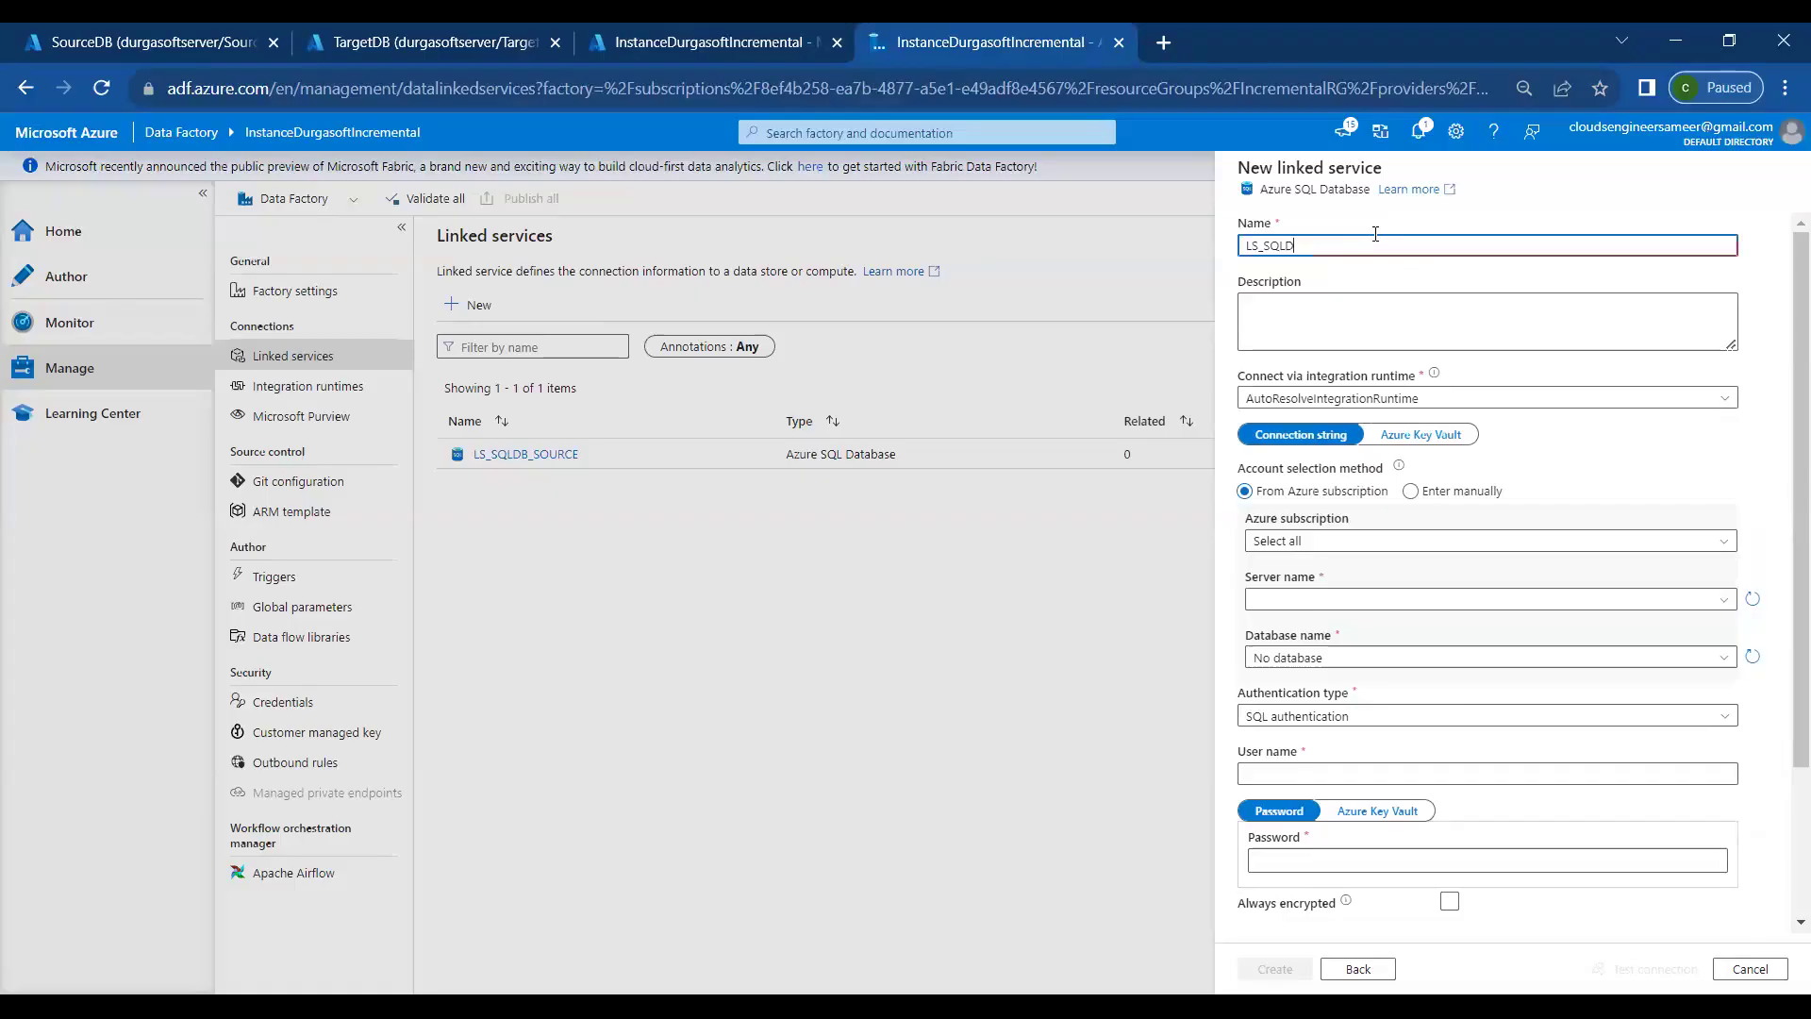
pyautogui.write('B_SINK')
# Set the sink linked service's subscription to the one other than Pay-As-You-Go, the server to durgasoftserver and the database to TargetDB
pyautogui.click(1305, 545)
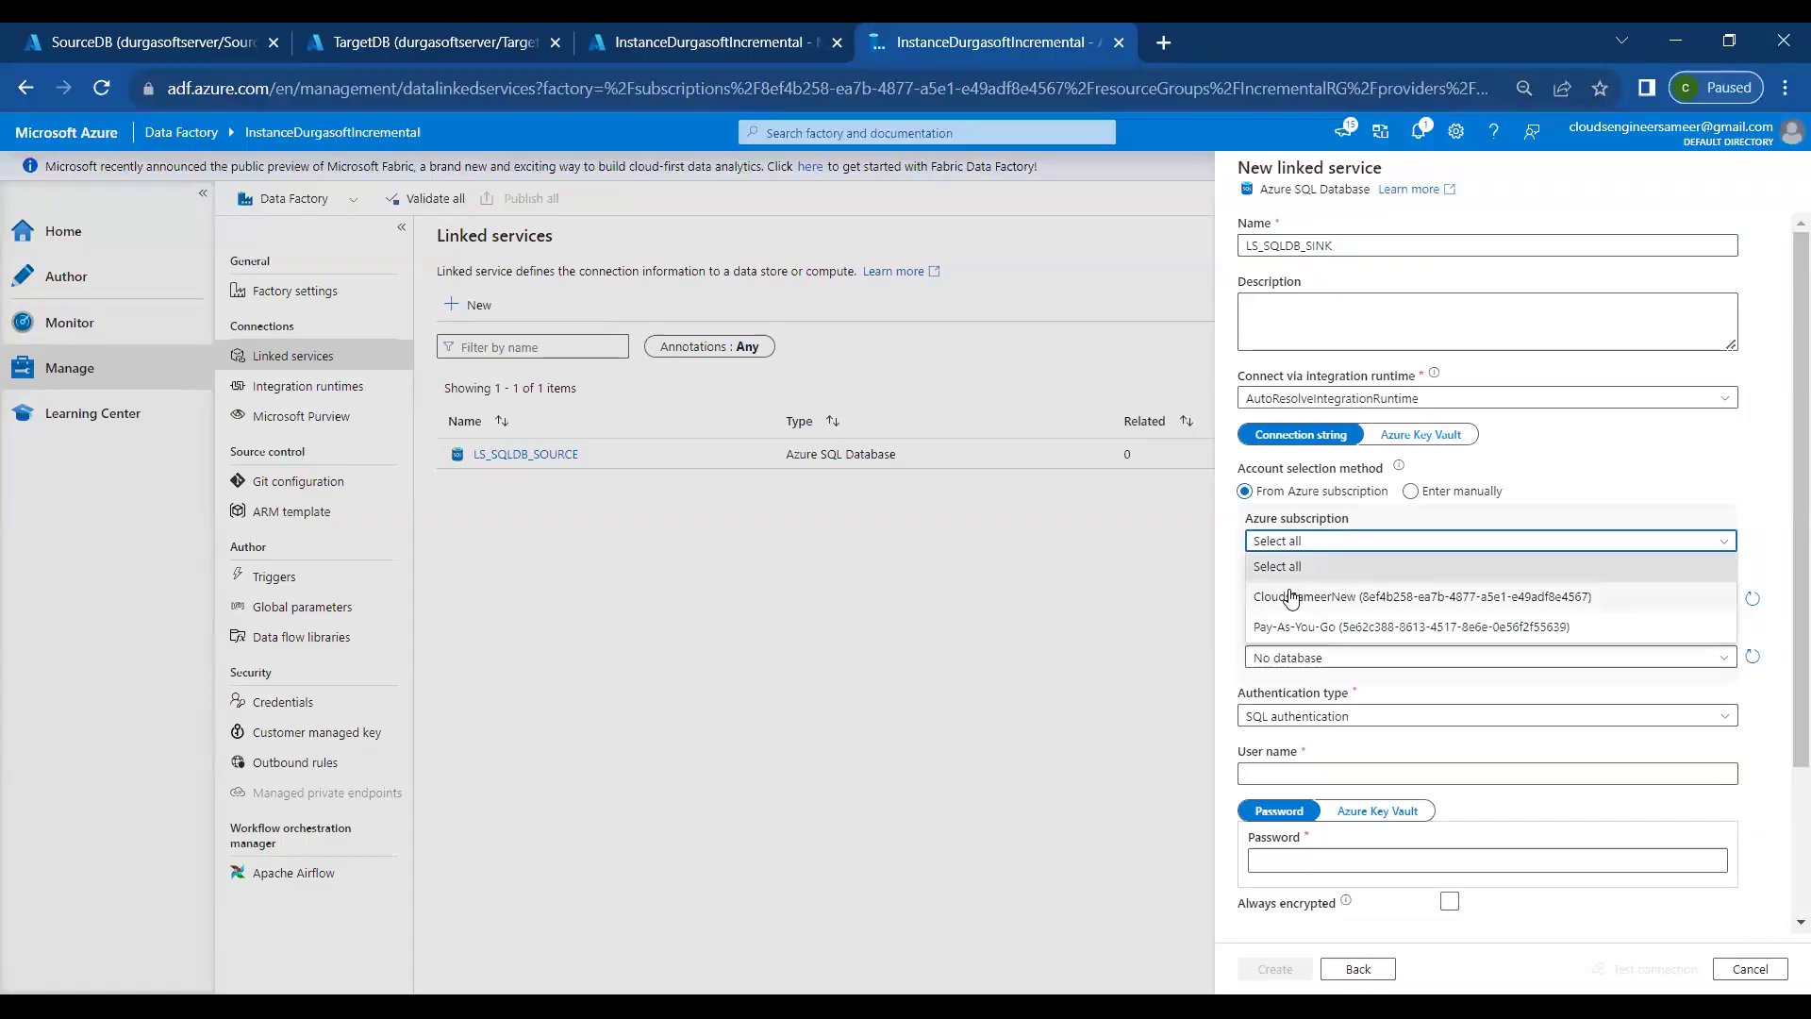
pyautogui.click(1292, 598)
pyautogui.click(1288, 600)
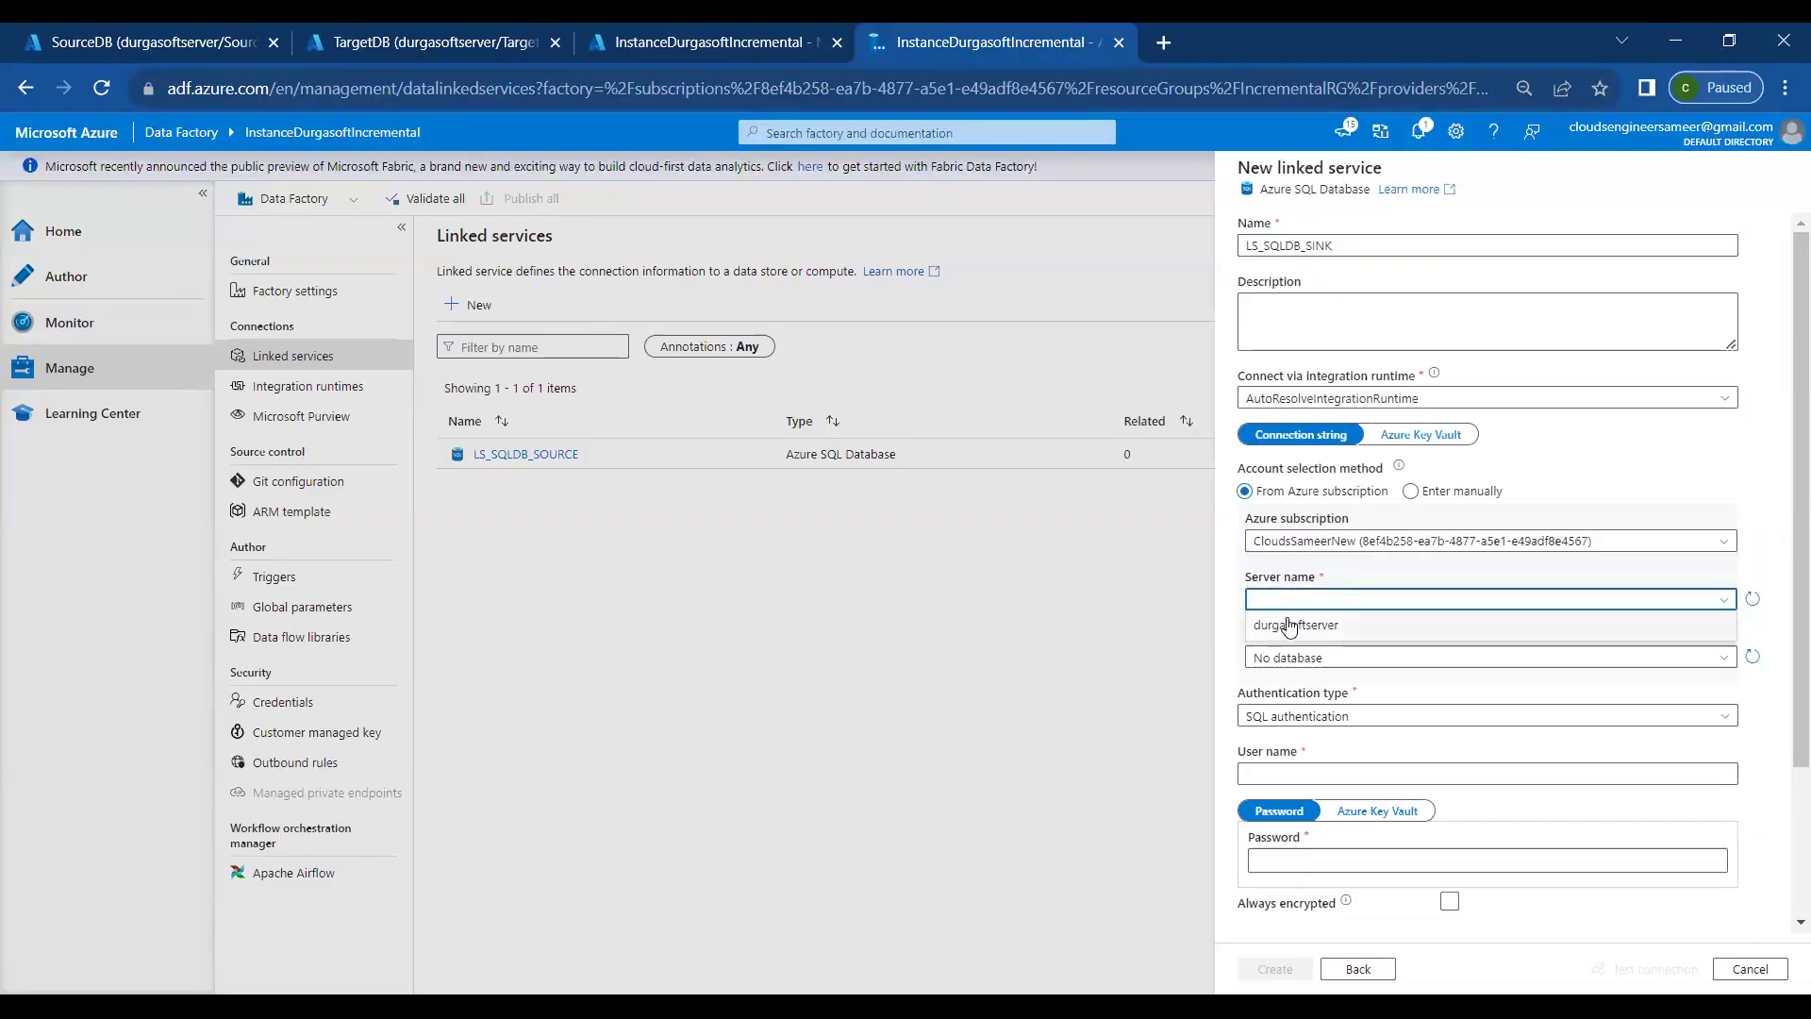
pyautogui.click(1289, 625)
pyautogui.click(1292, 660)
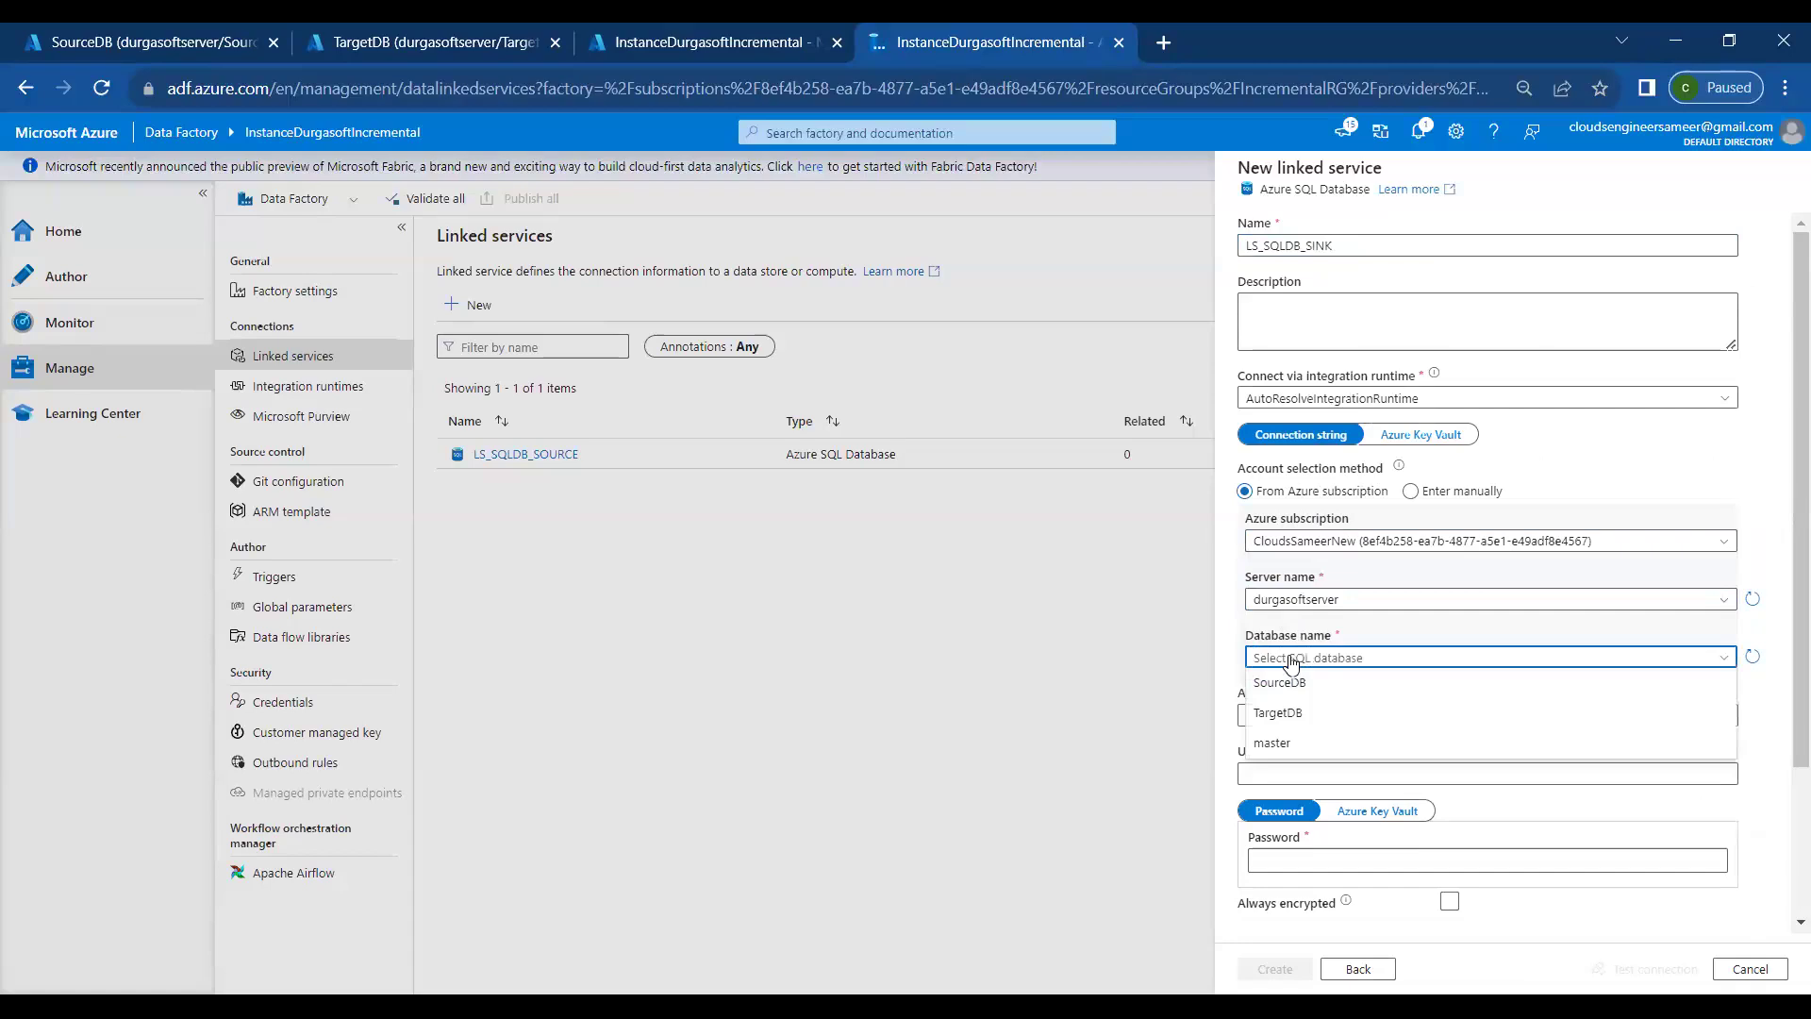
pyautogui.click(1291, 660)
pyautogui.click(1289, 660)
pyautogui.click(1280, 710)
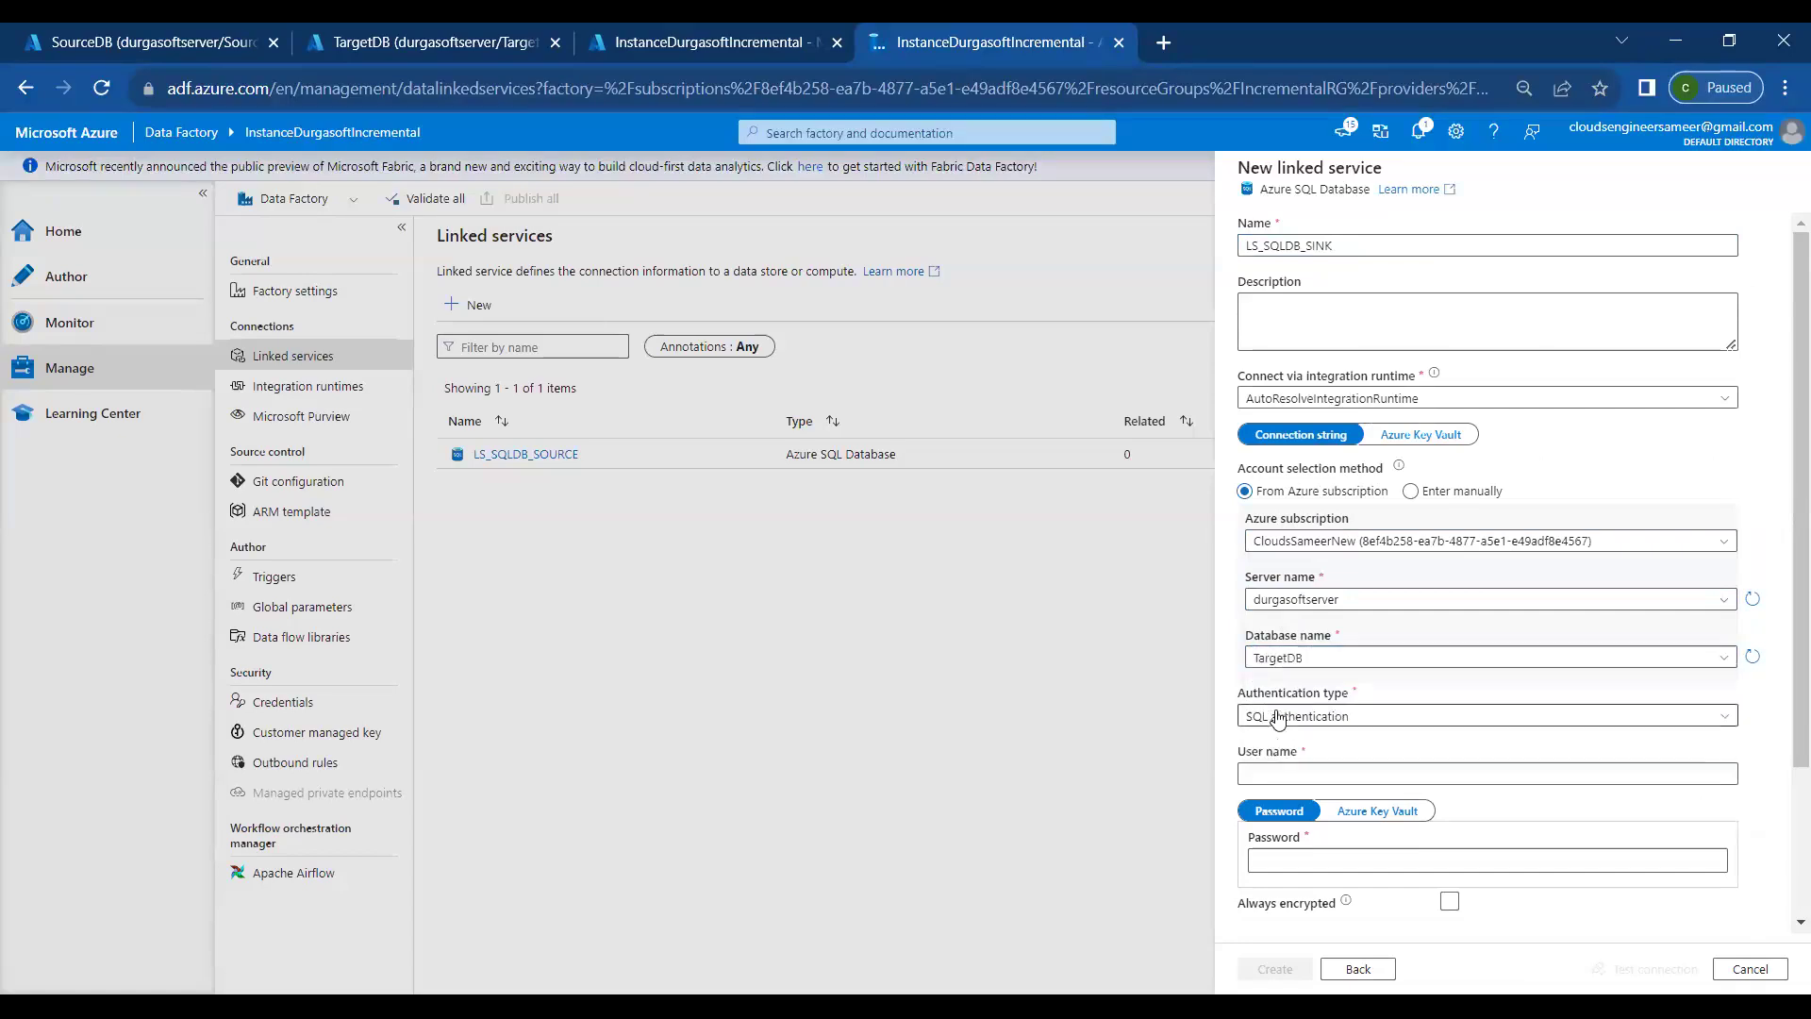
# Set the sink linked service's SQL user name to durgaadmin
pyautogui.click(1319, 772)
pyautogui.write('durgaadmn')
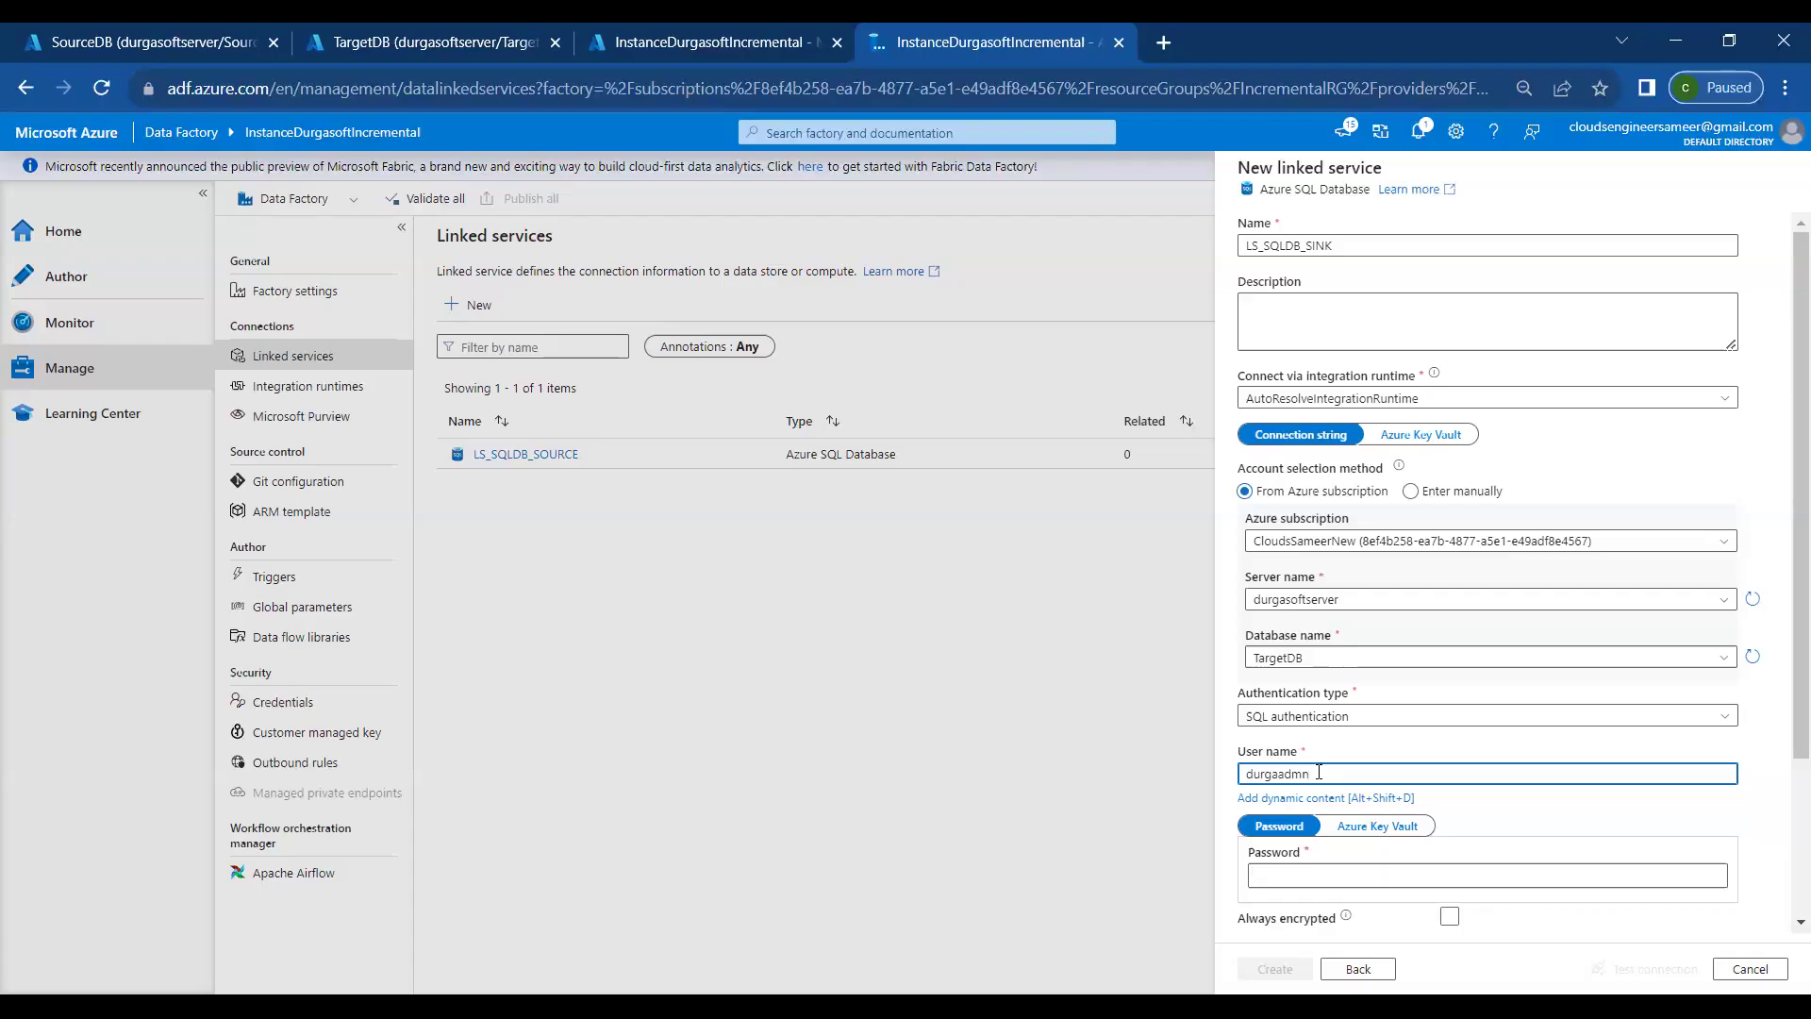
pyautogui.press('BackSpace')
pyautogui.press('BackSpace')
pyautogui.write('aadmin')
pyautogui.press('Tab')
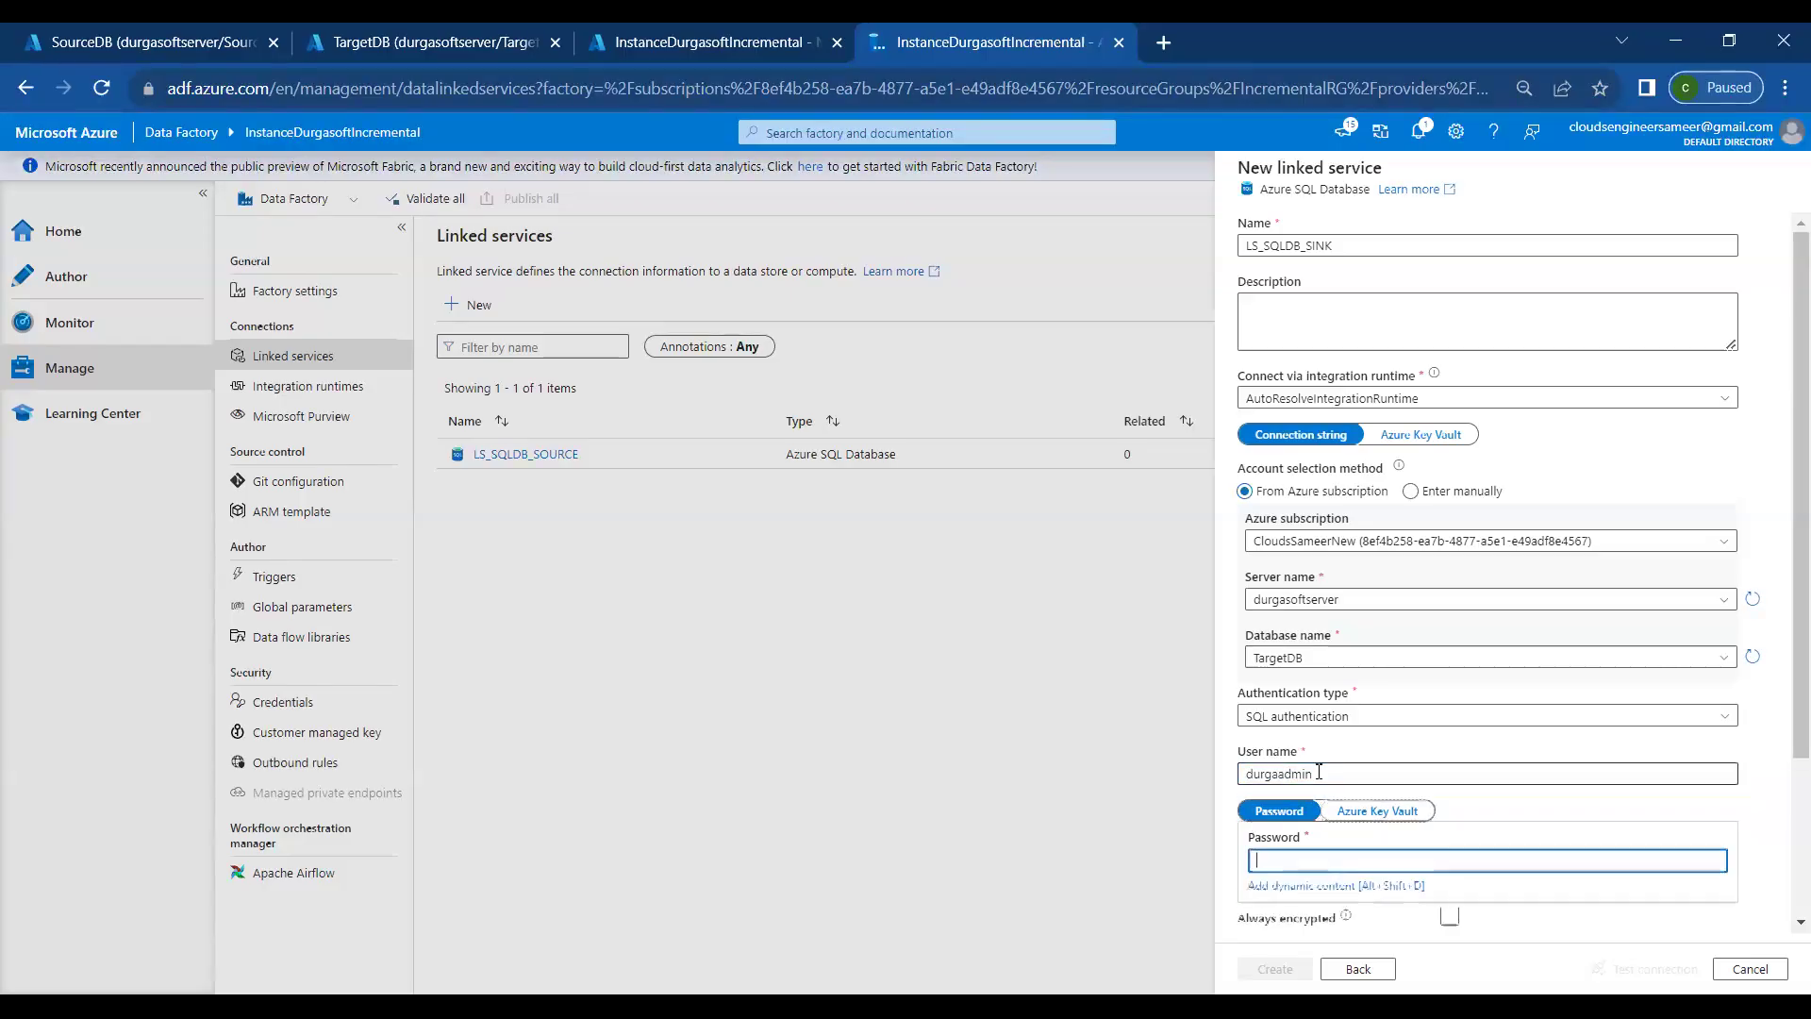
# Enter the account password, test the connection and create the LS_SQLDB_SINK linked service
pyautogui.write('•••')
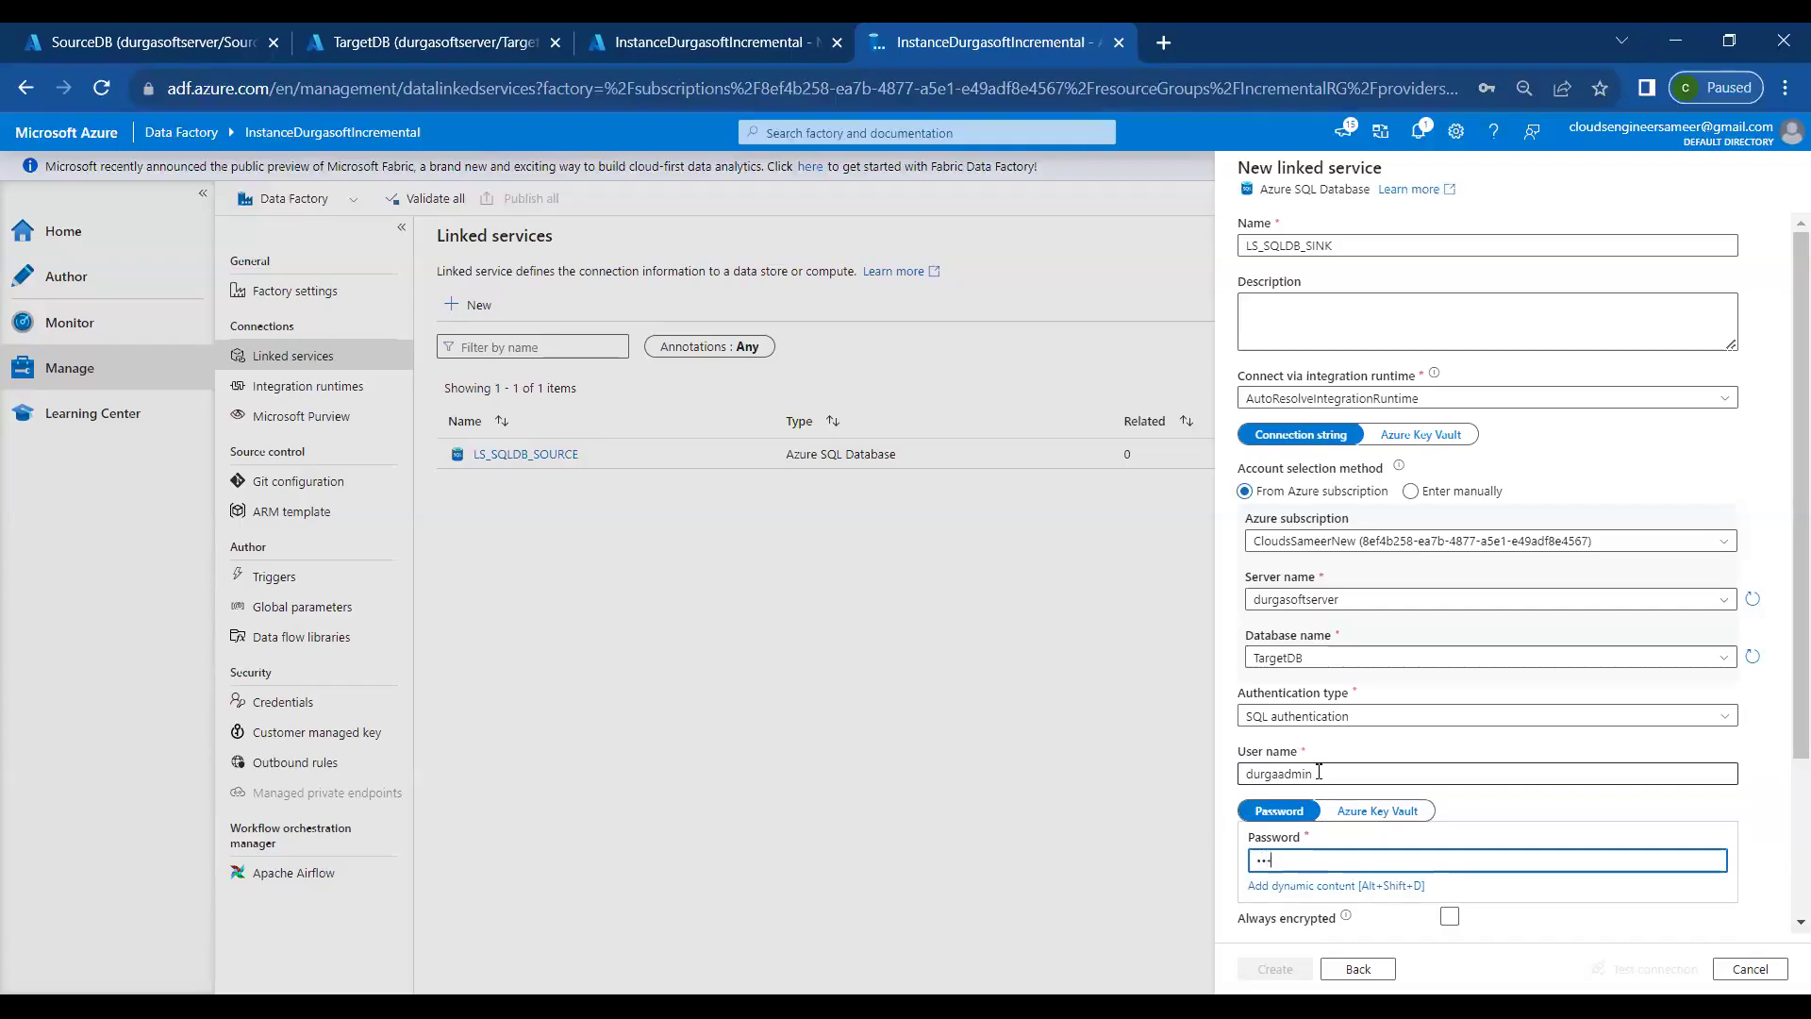
pyautogui.write('•••')
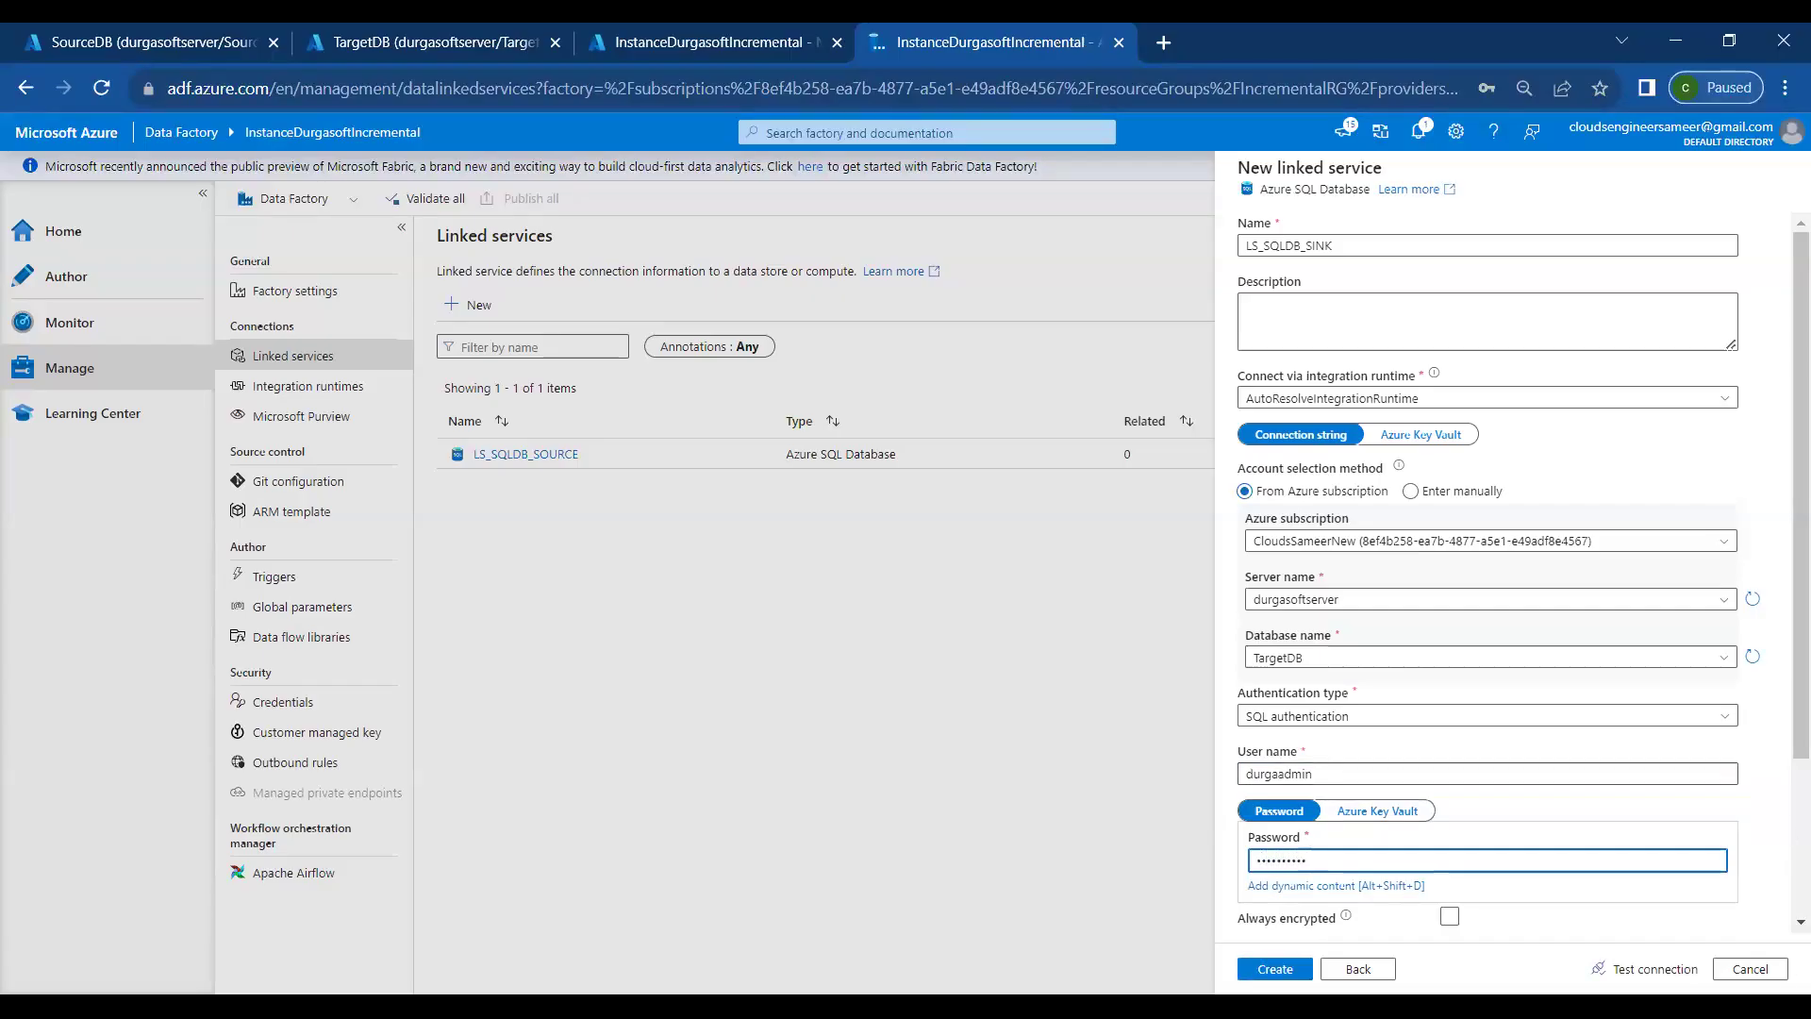
pyautogui.click(1666, 969)
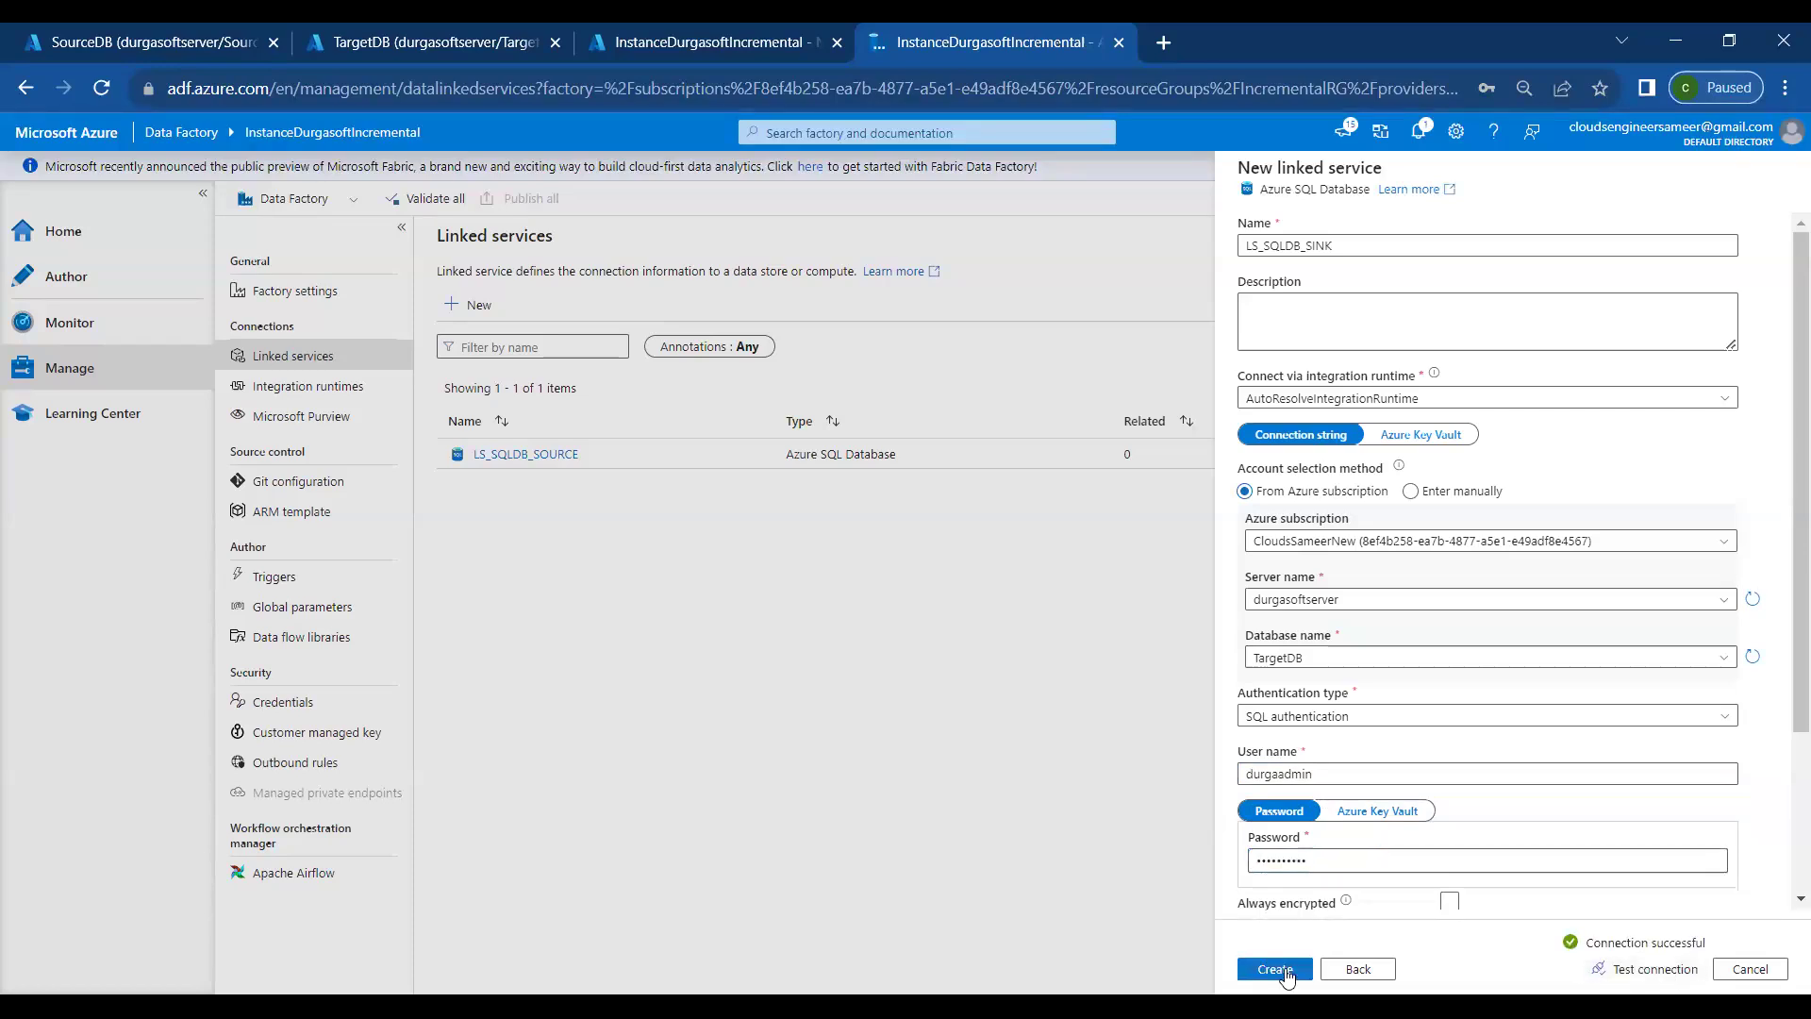
pyautogui.click(1275, 969)
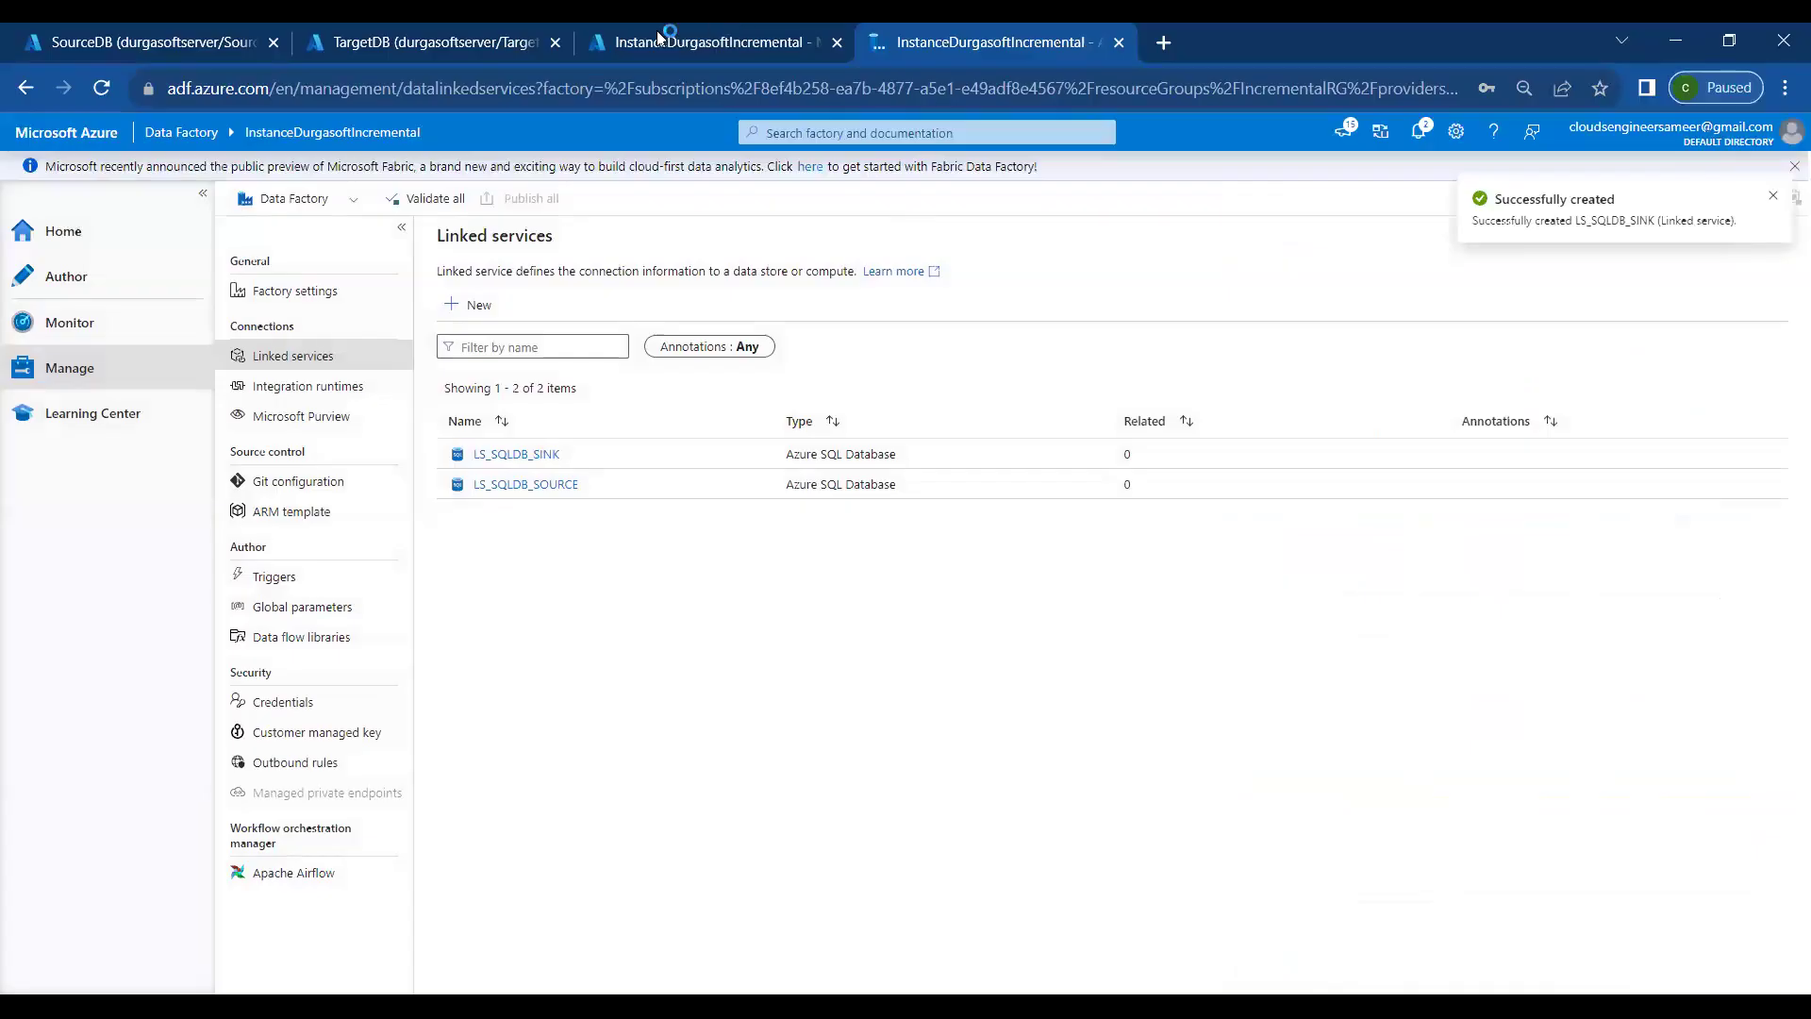
# Open the query editor of the TargetDB database and sign in as durgaadmin with the account password
pyautogui.click(504, 39)
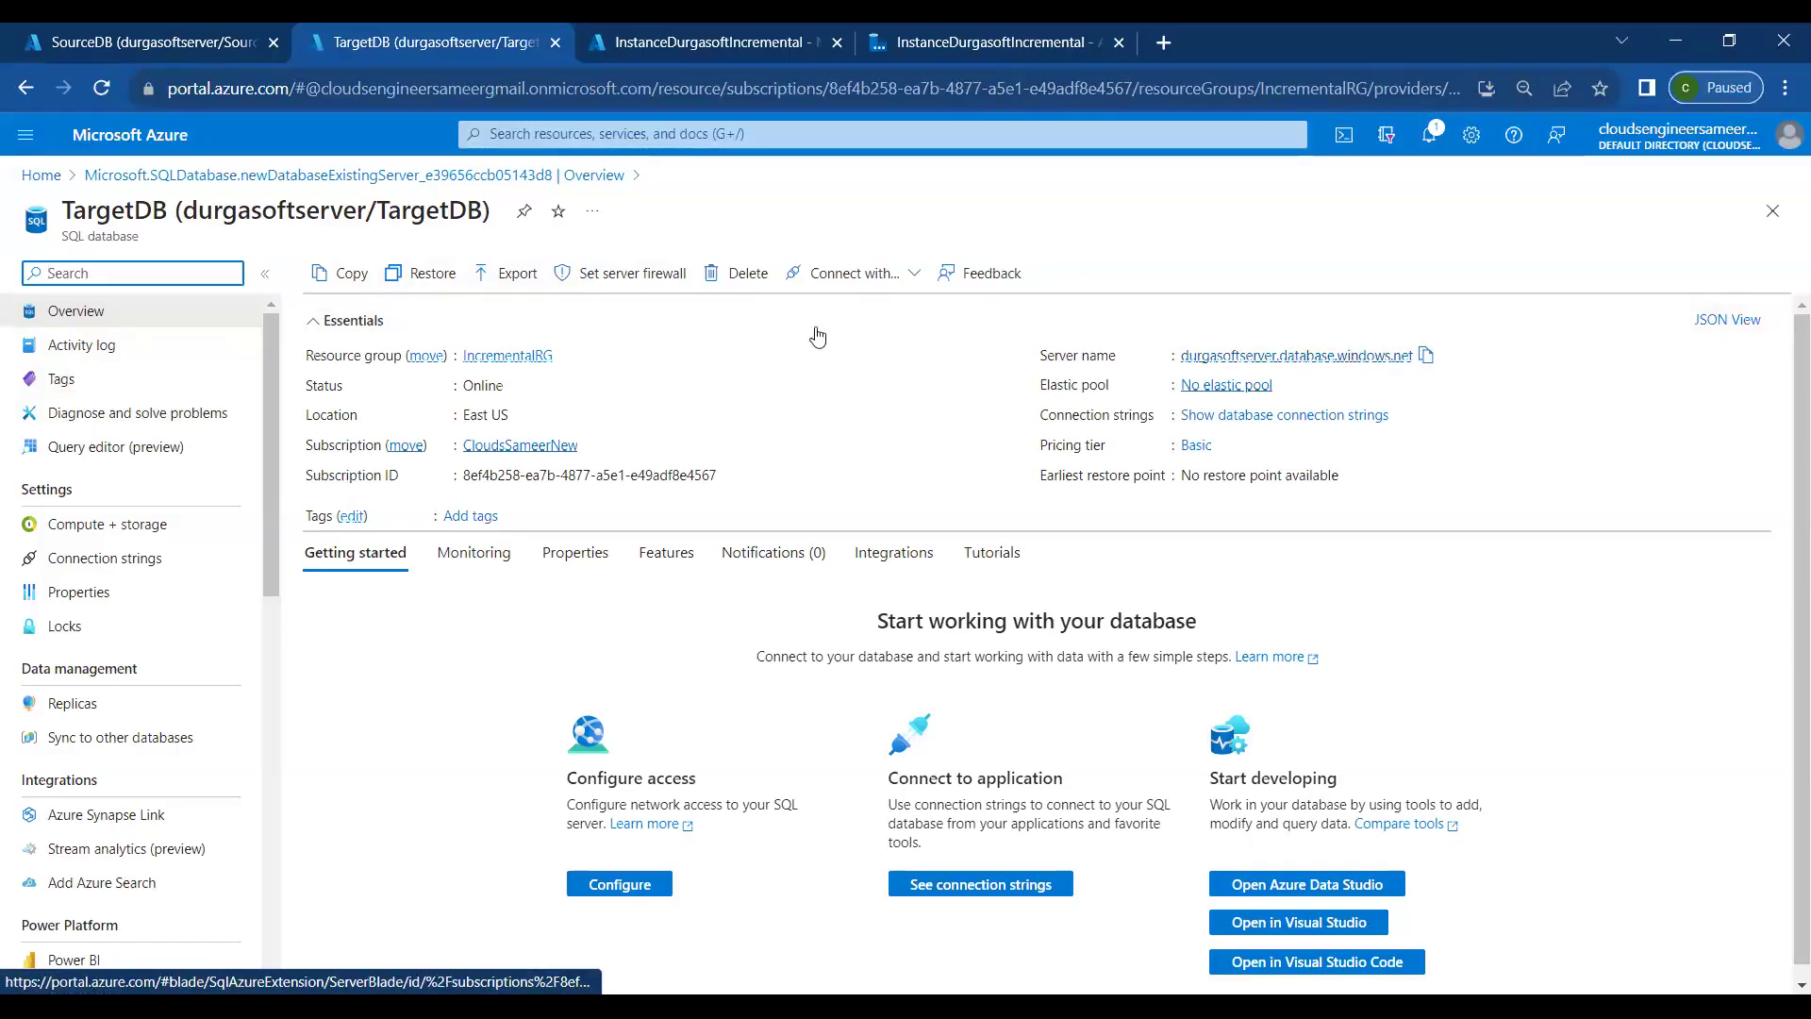
pyautogui.click(82, 449)
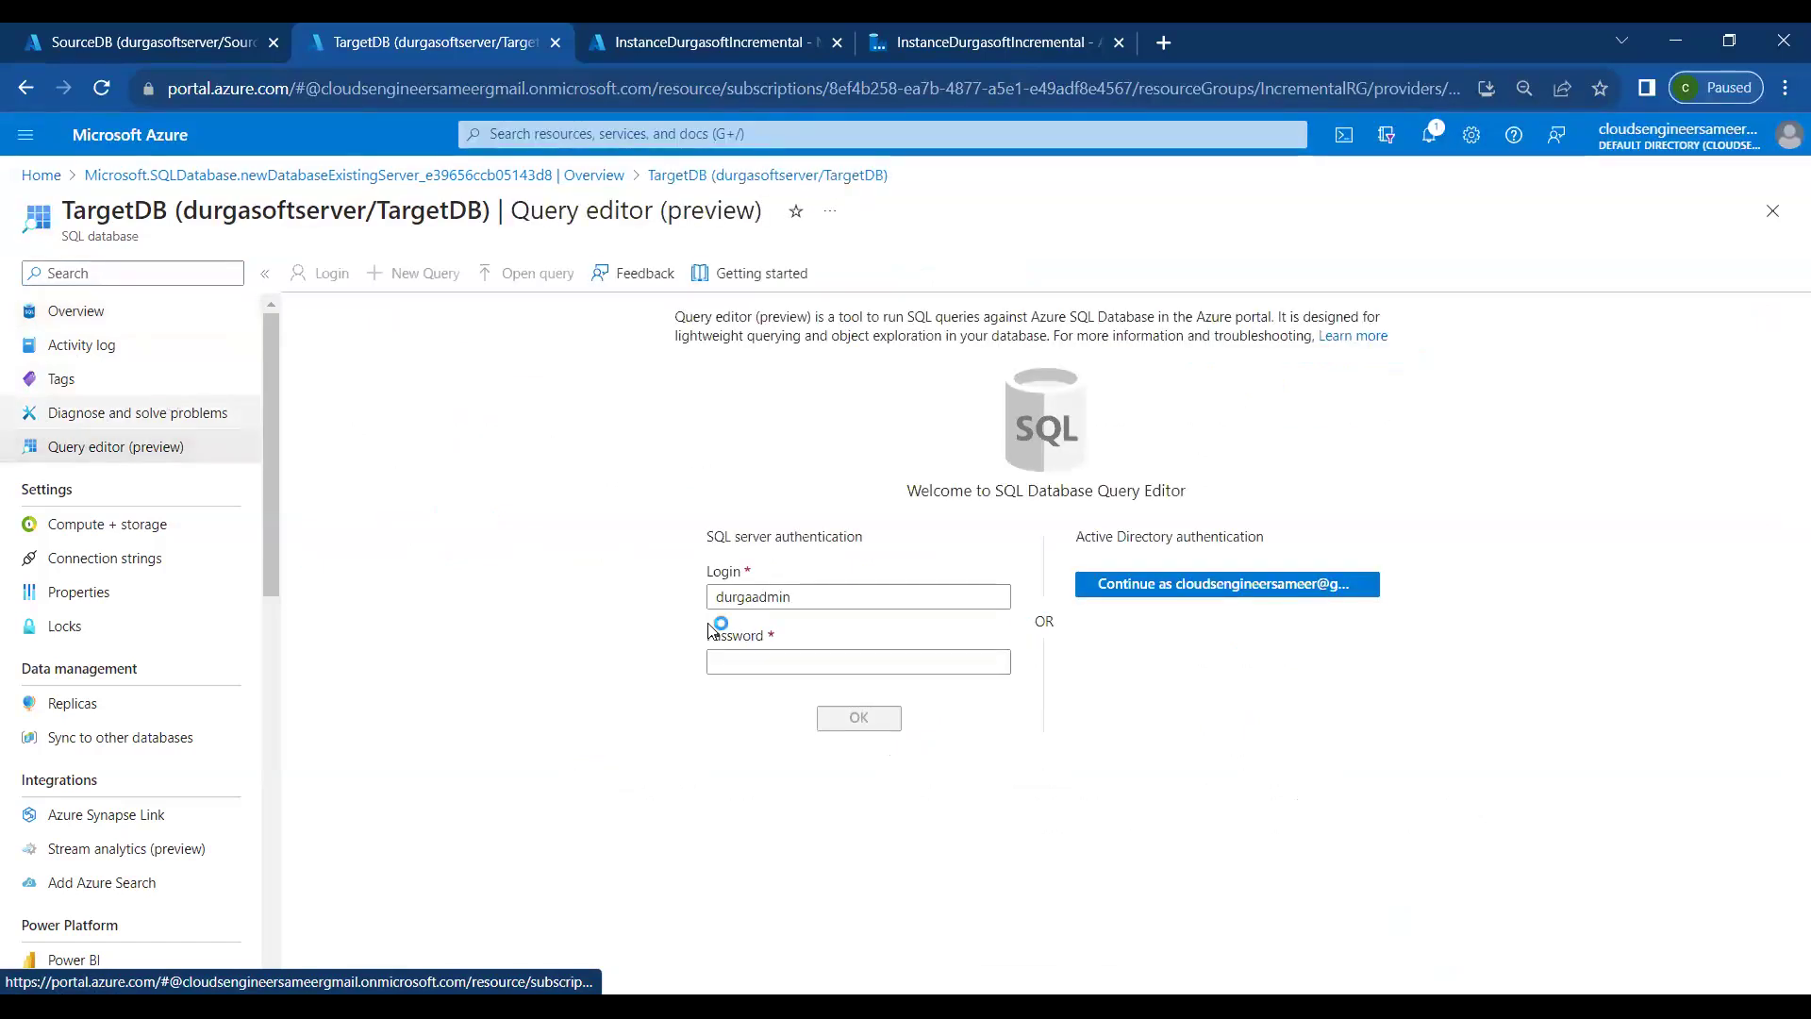
pyautogui.click(734, 662)
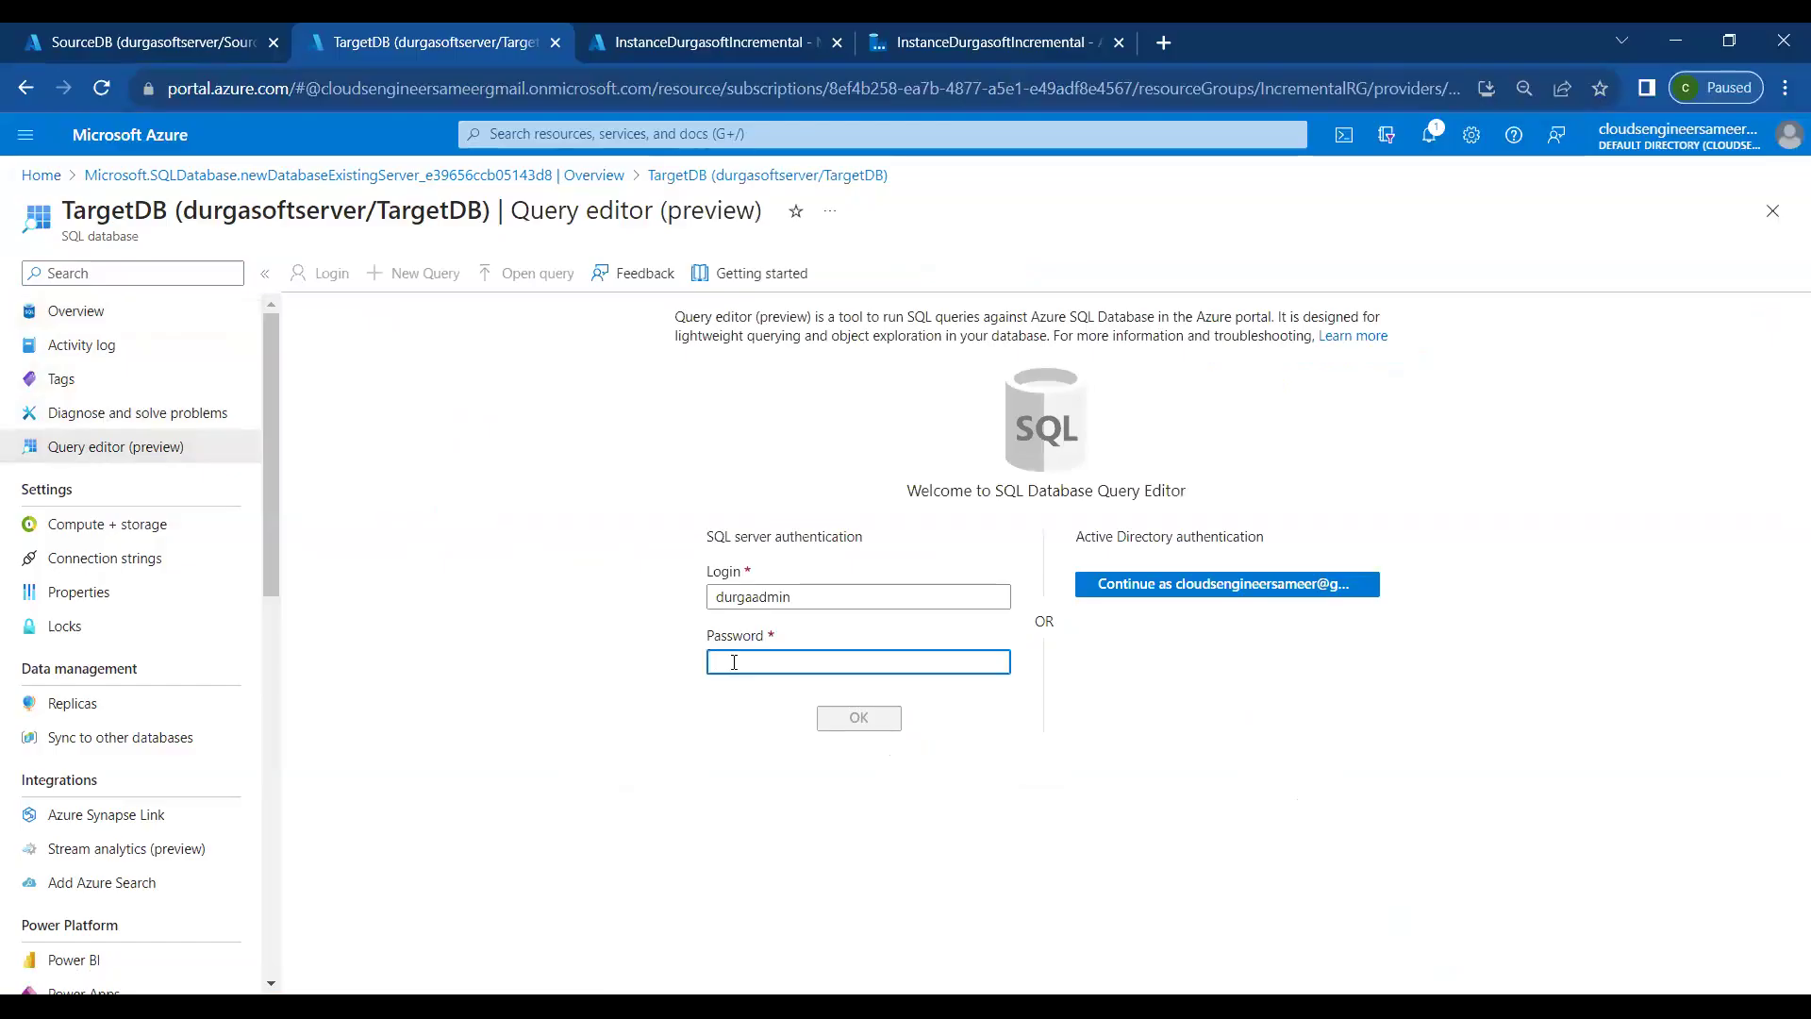
pyautogui.write('•••••••')
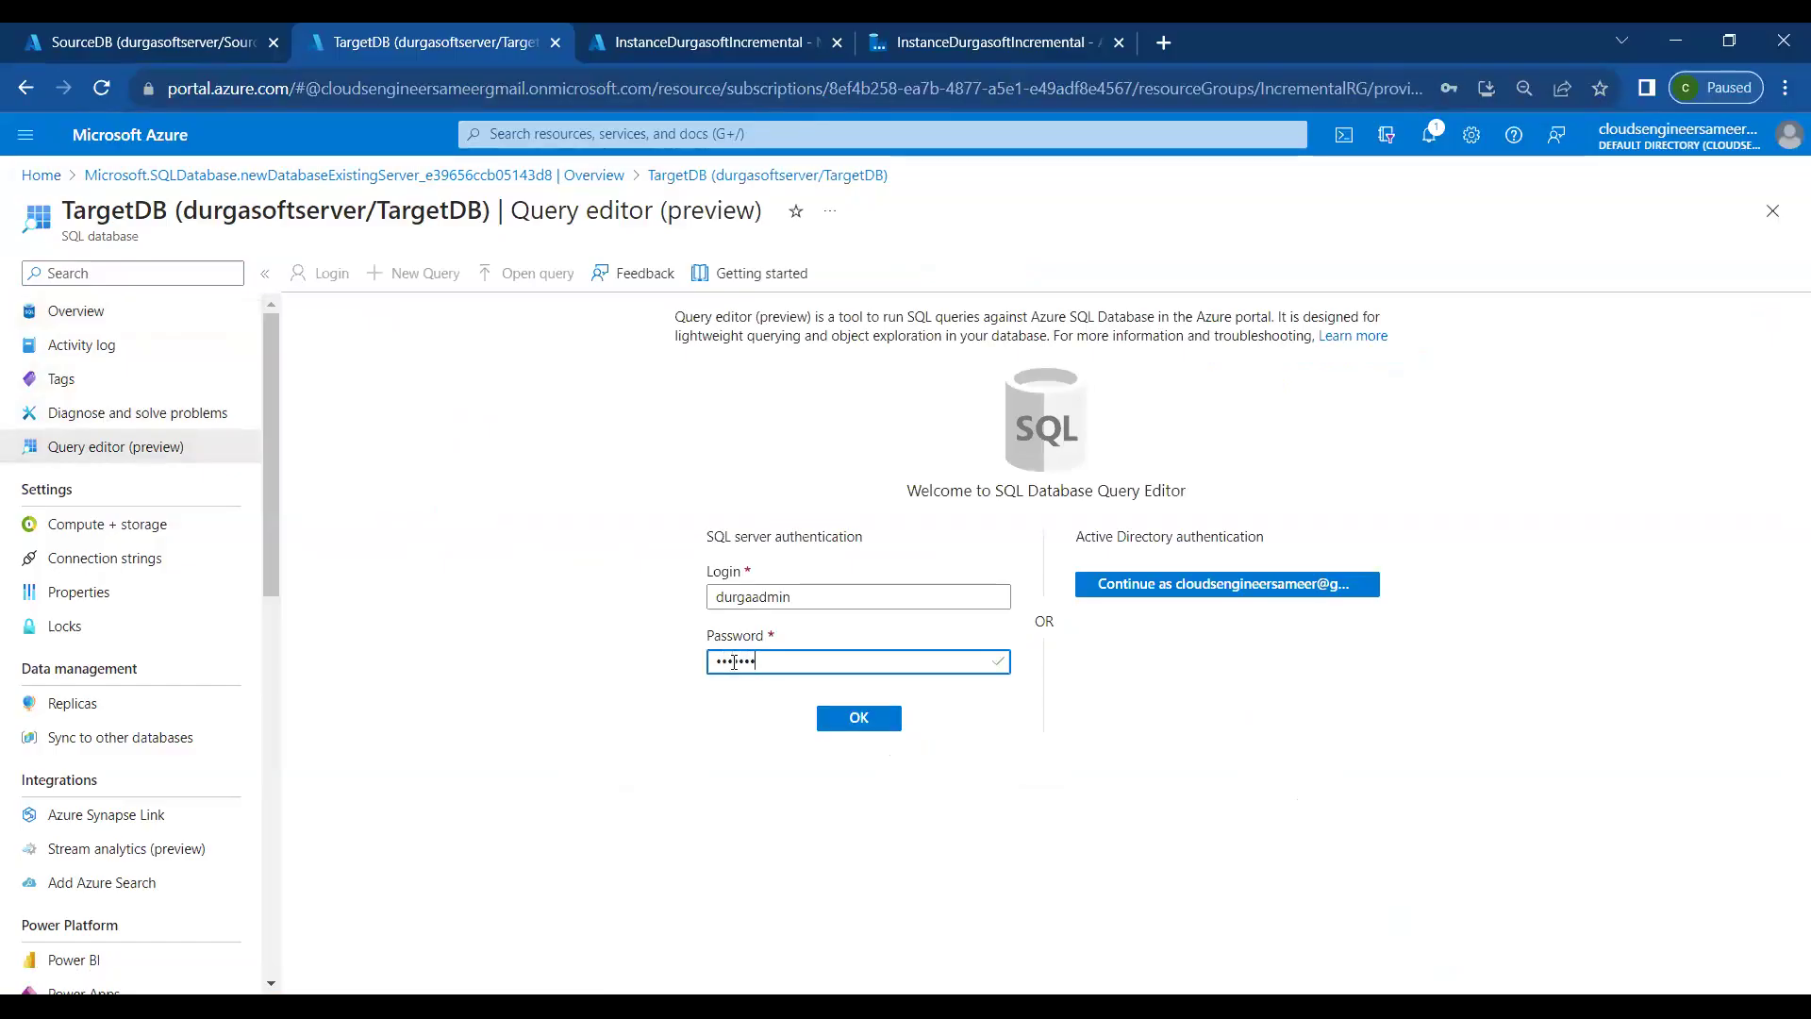
pyautogui.write('•••')
pyautogui.click(874, 719)
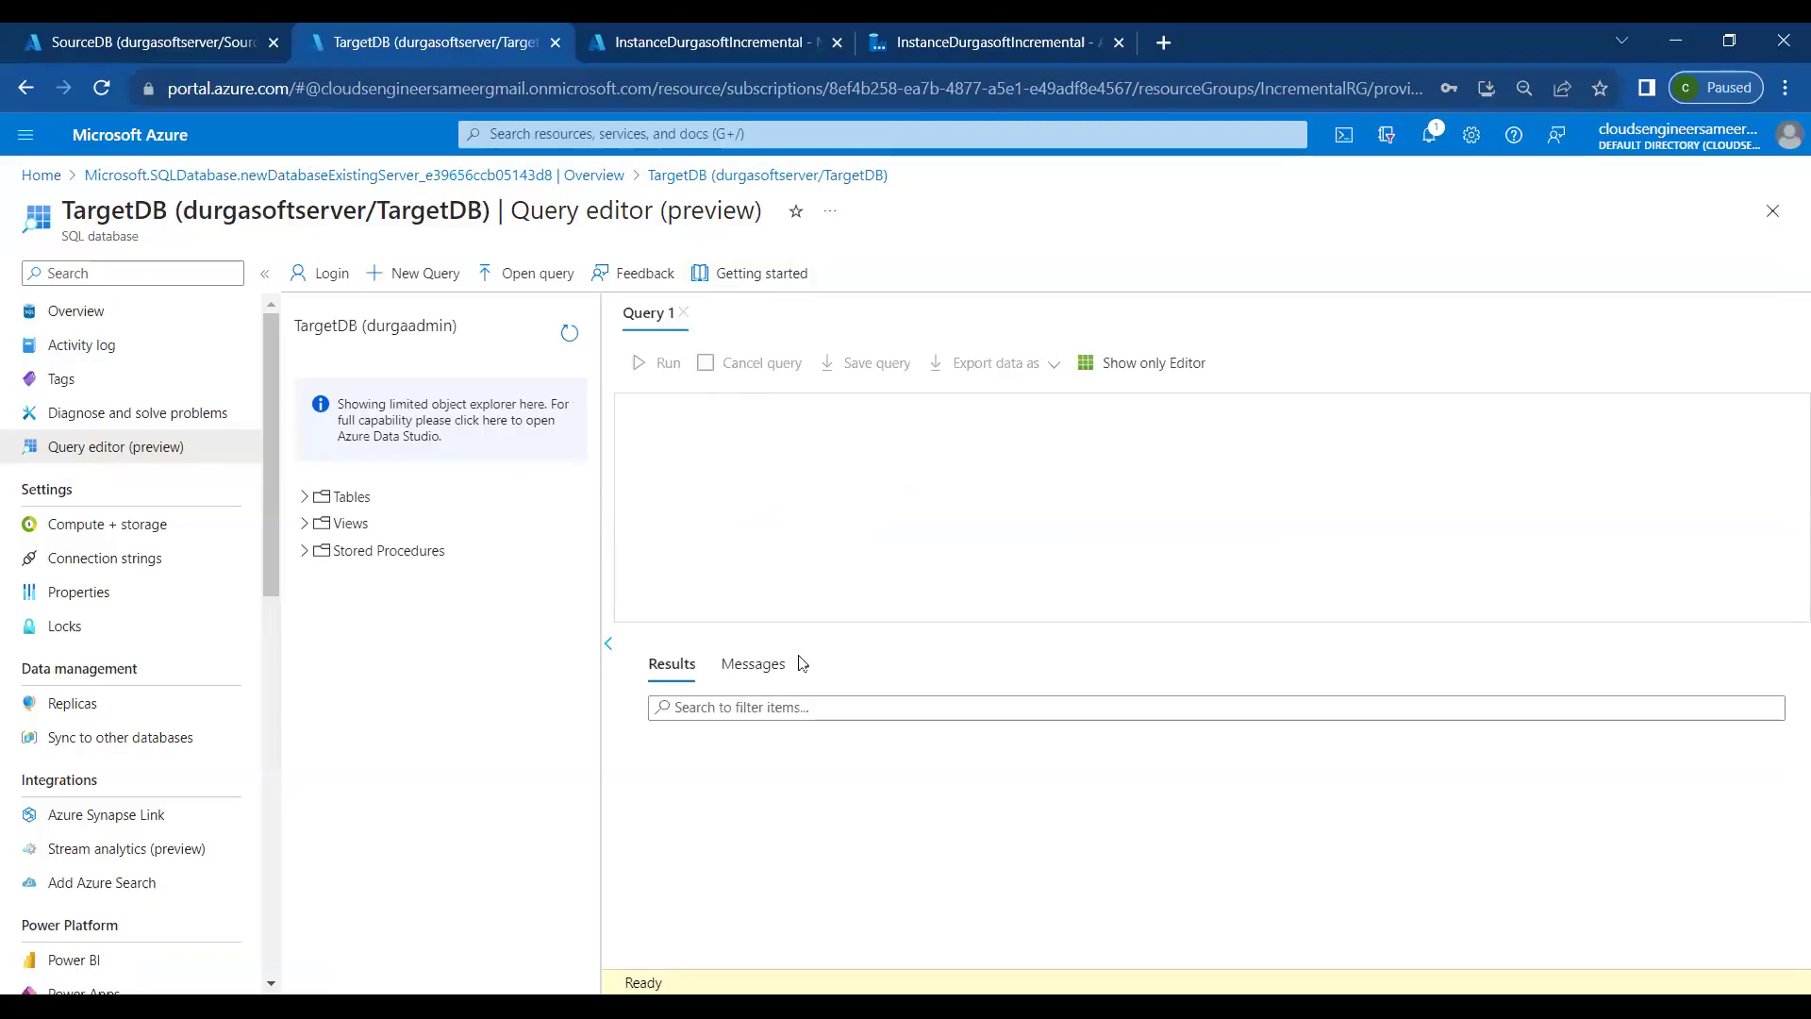
pyautogui.click(749, 403)
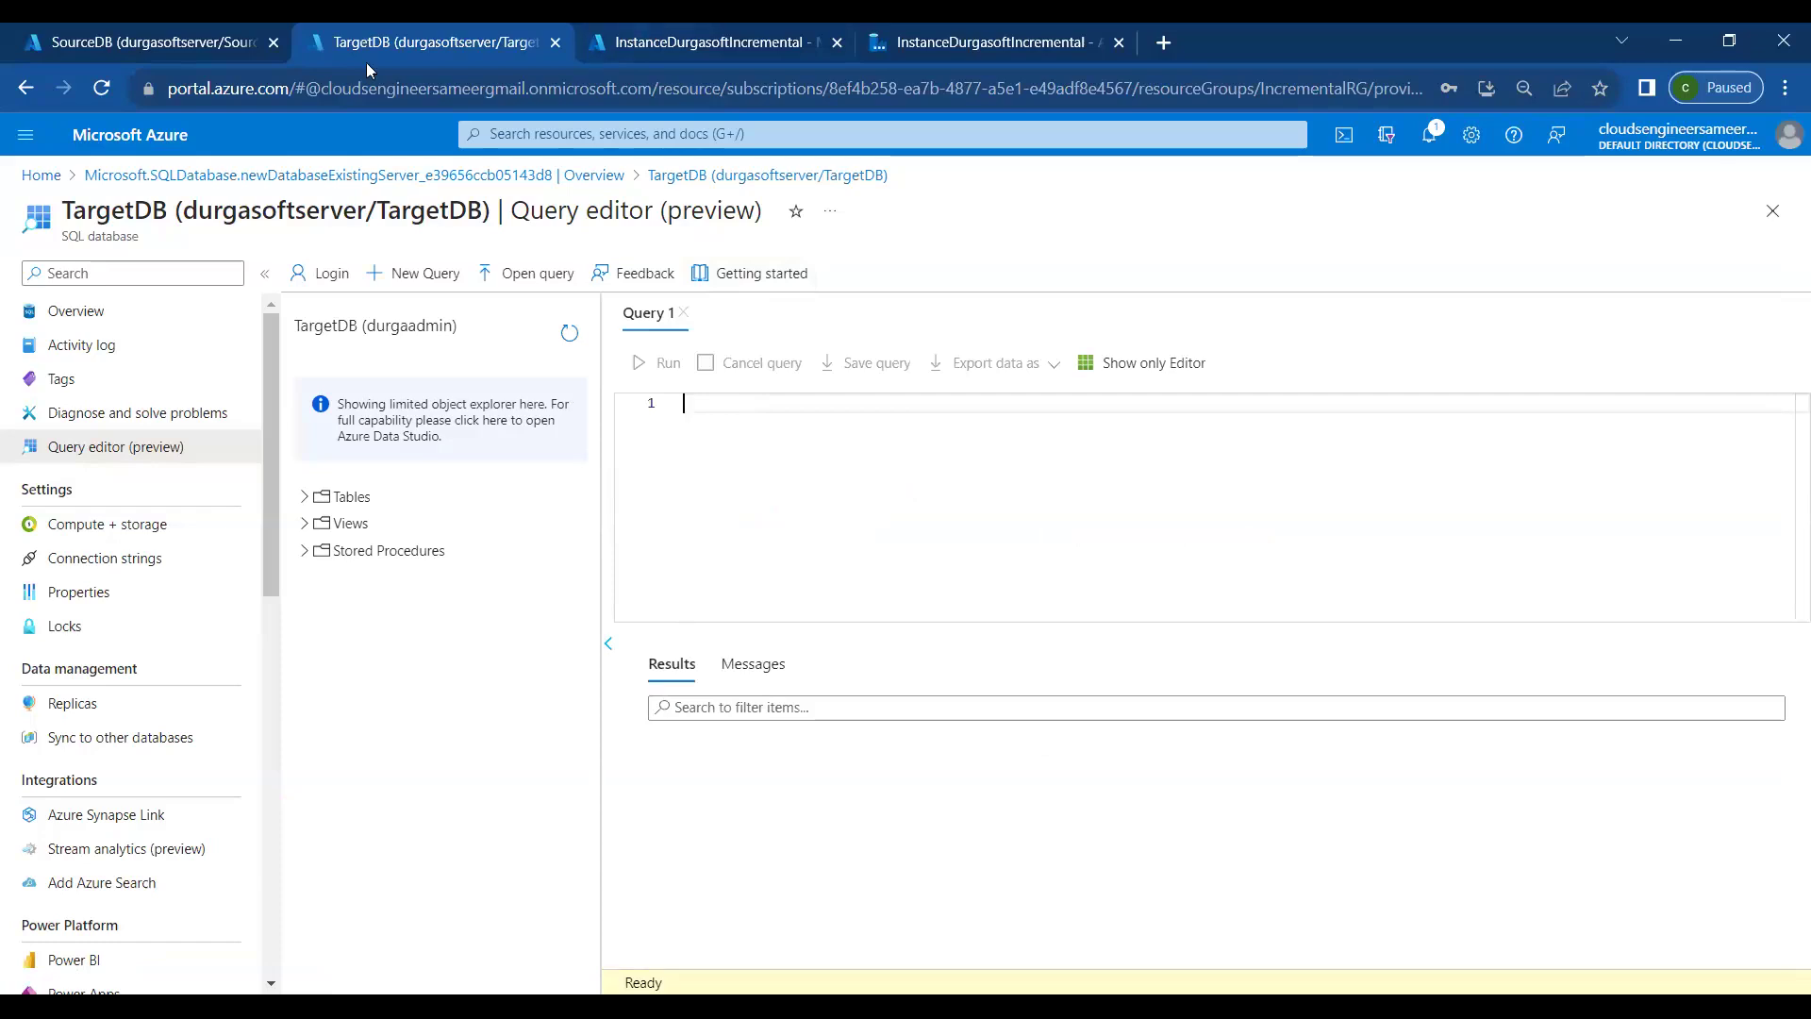
# Open the query editor of the SourceDB database and sign in as durgaadmin with the account password
pyautogui.click(184, 36)
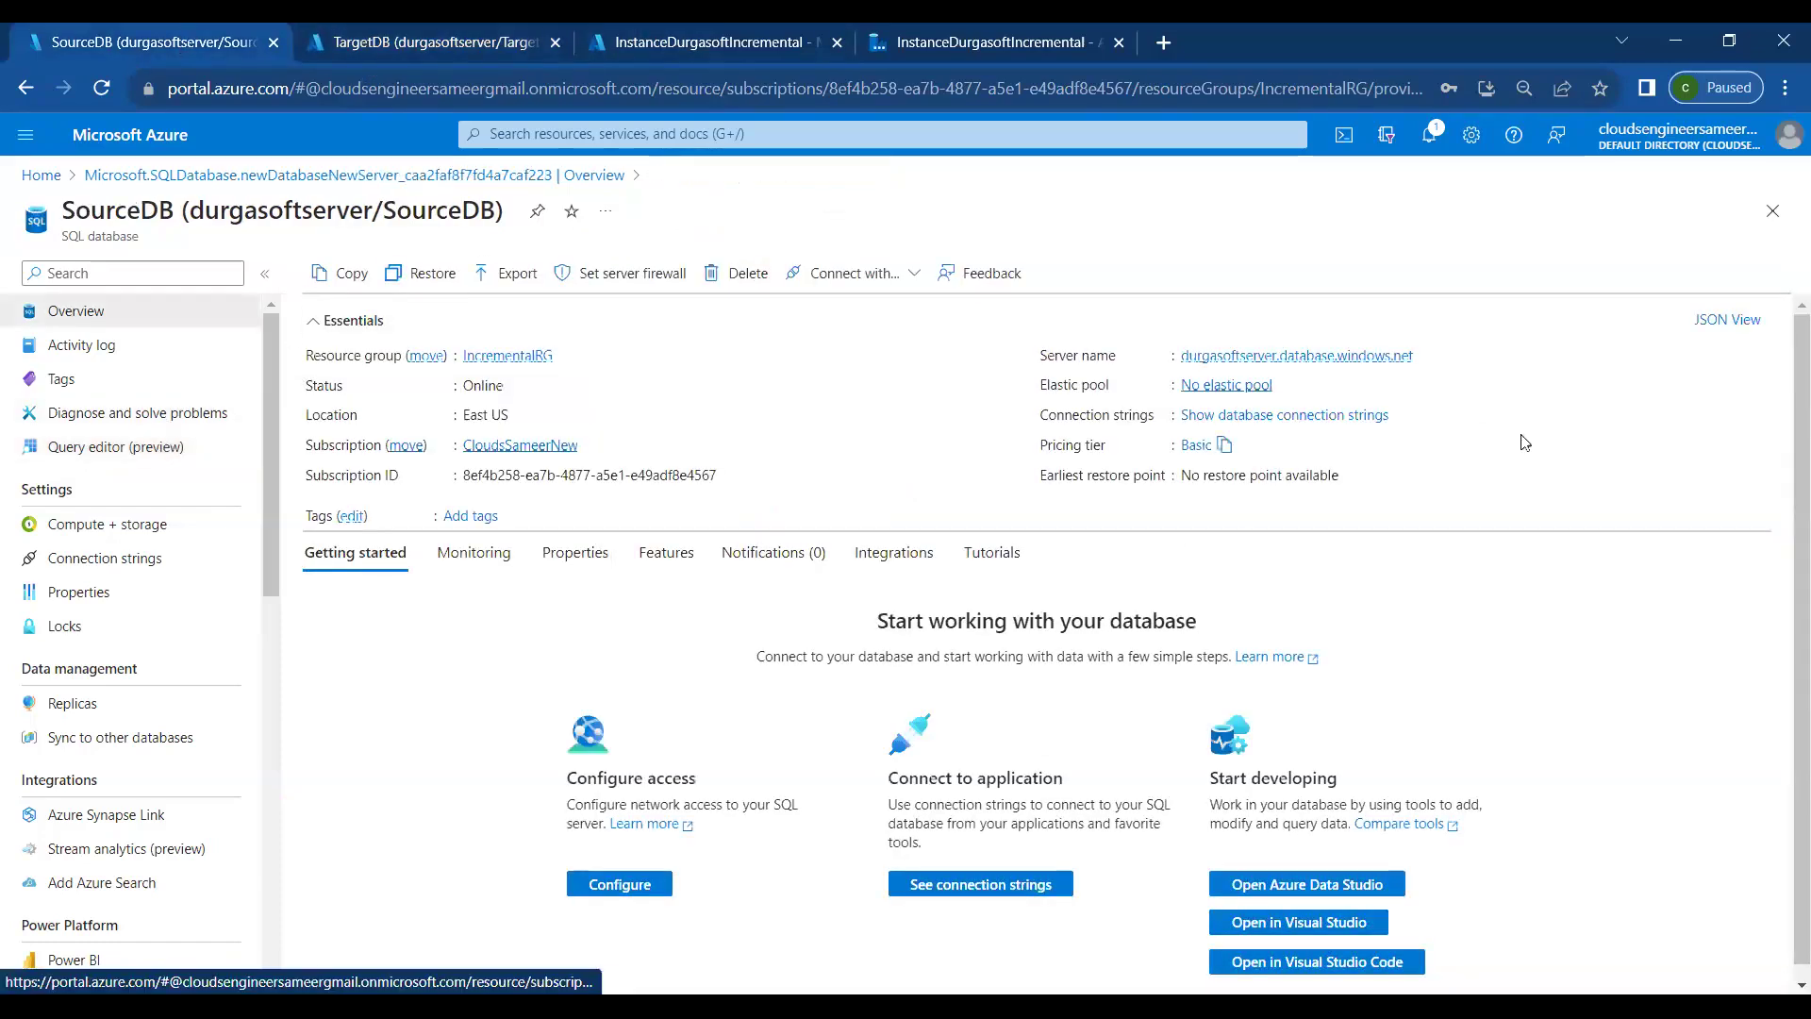
pyautogui.moveTo(1426, 357)
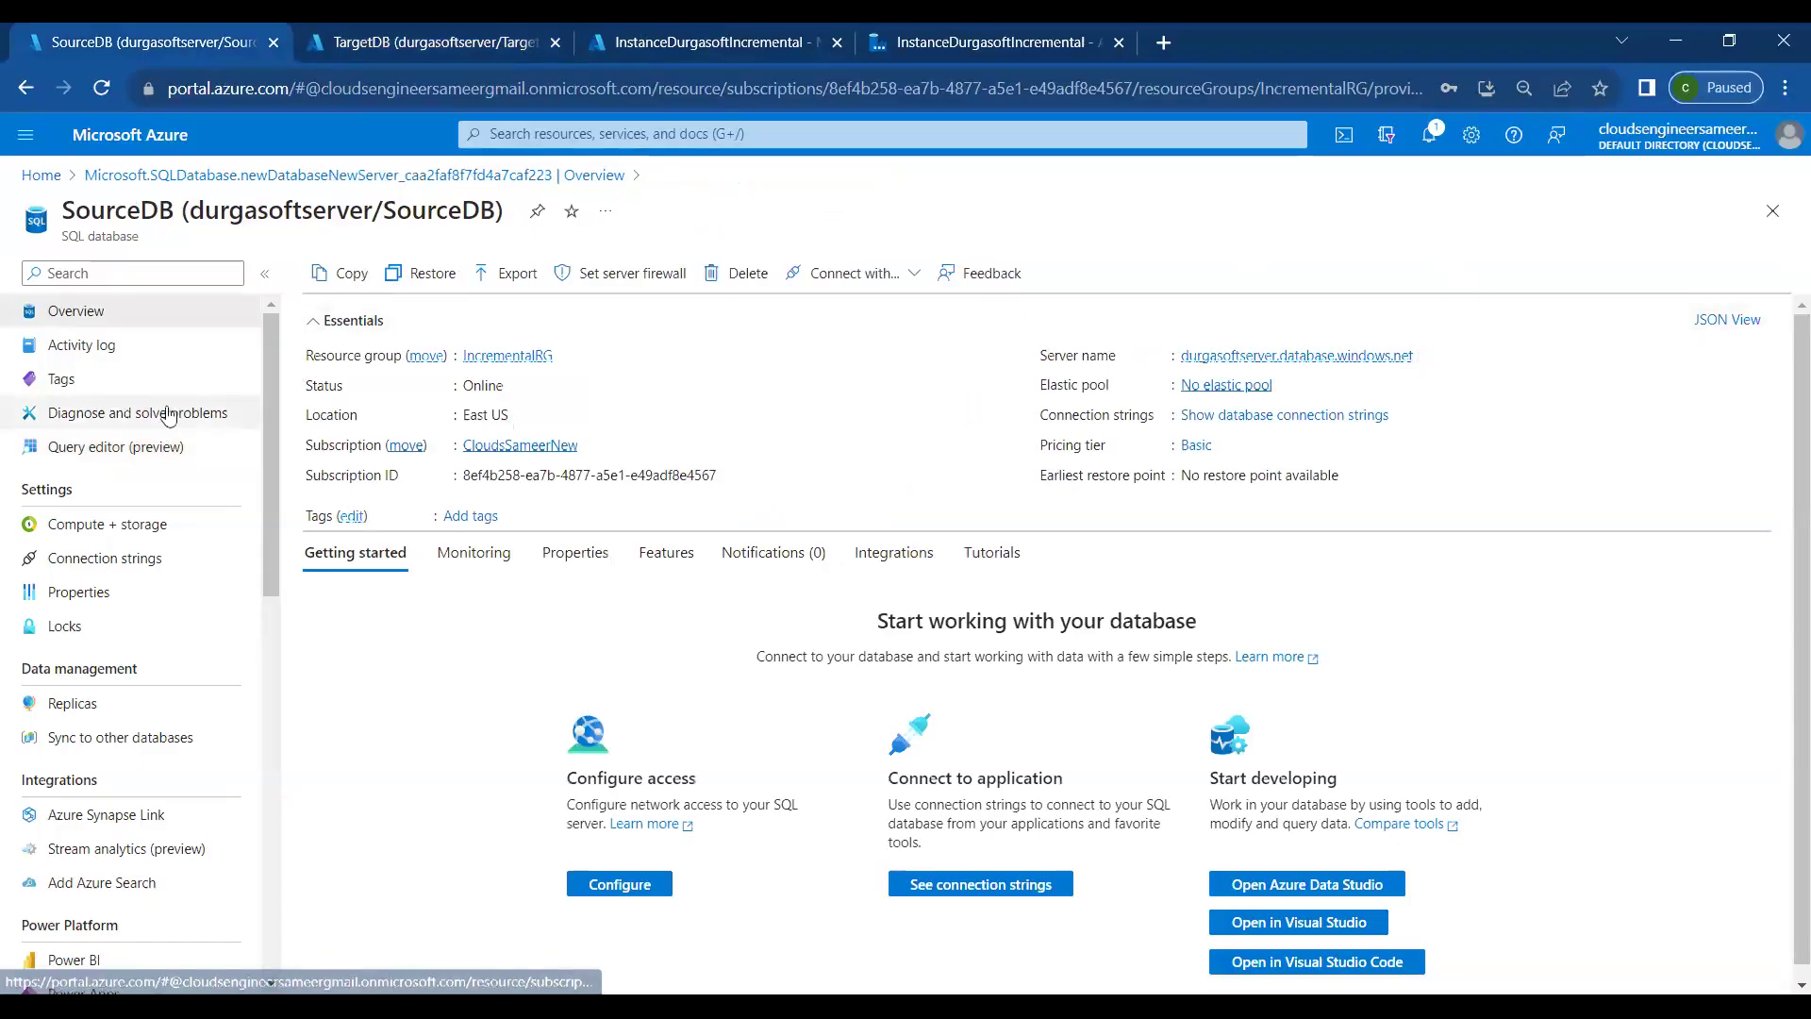
pyautogui.click(118, 448)
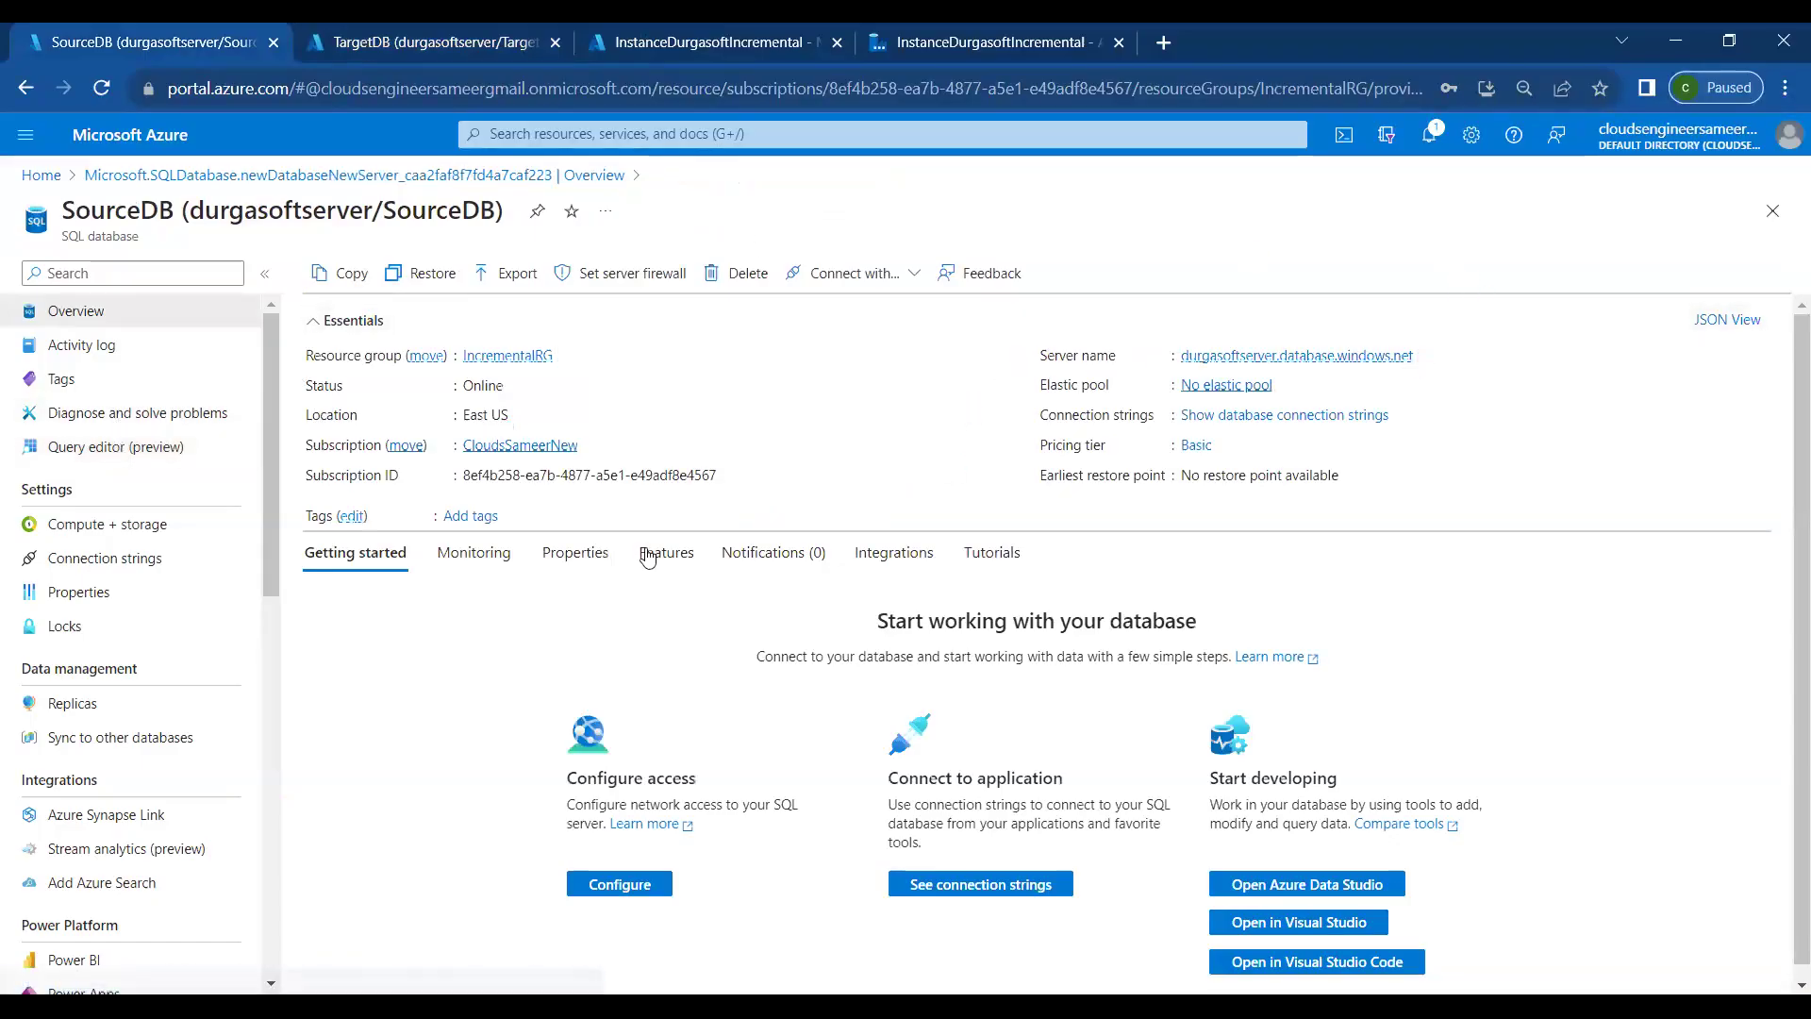
pyautogui.click(183, 458)
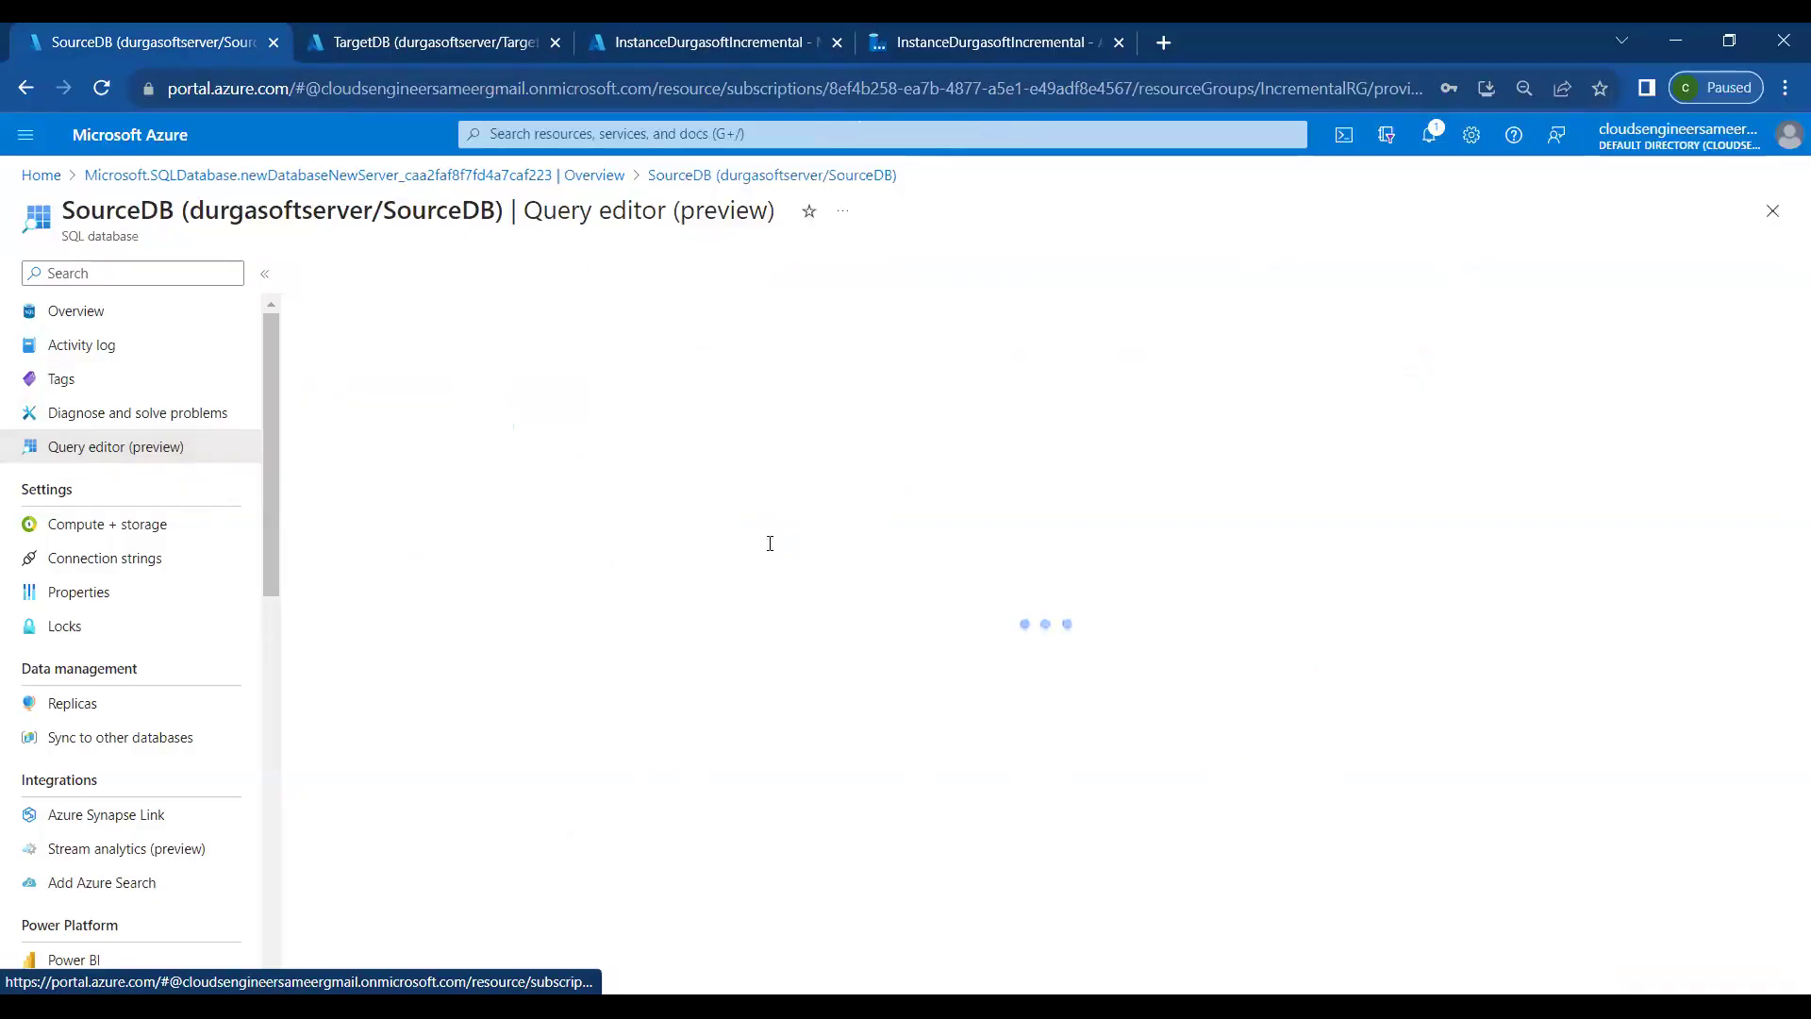
pyautogui.click(819, 664)
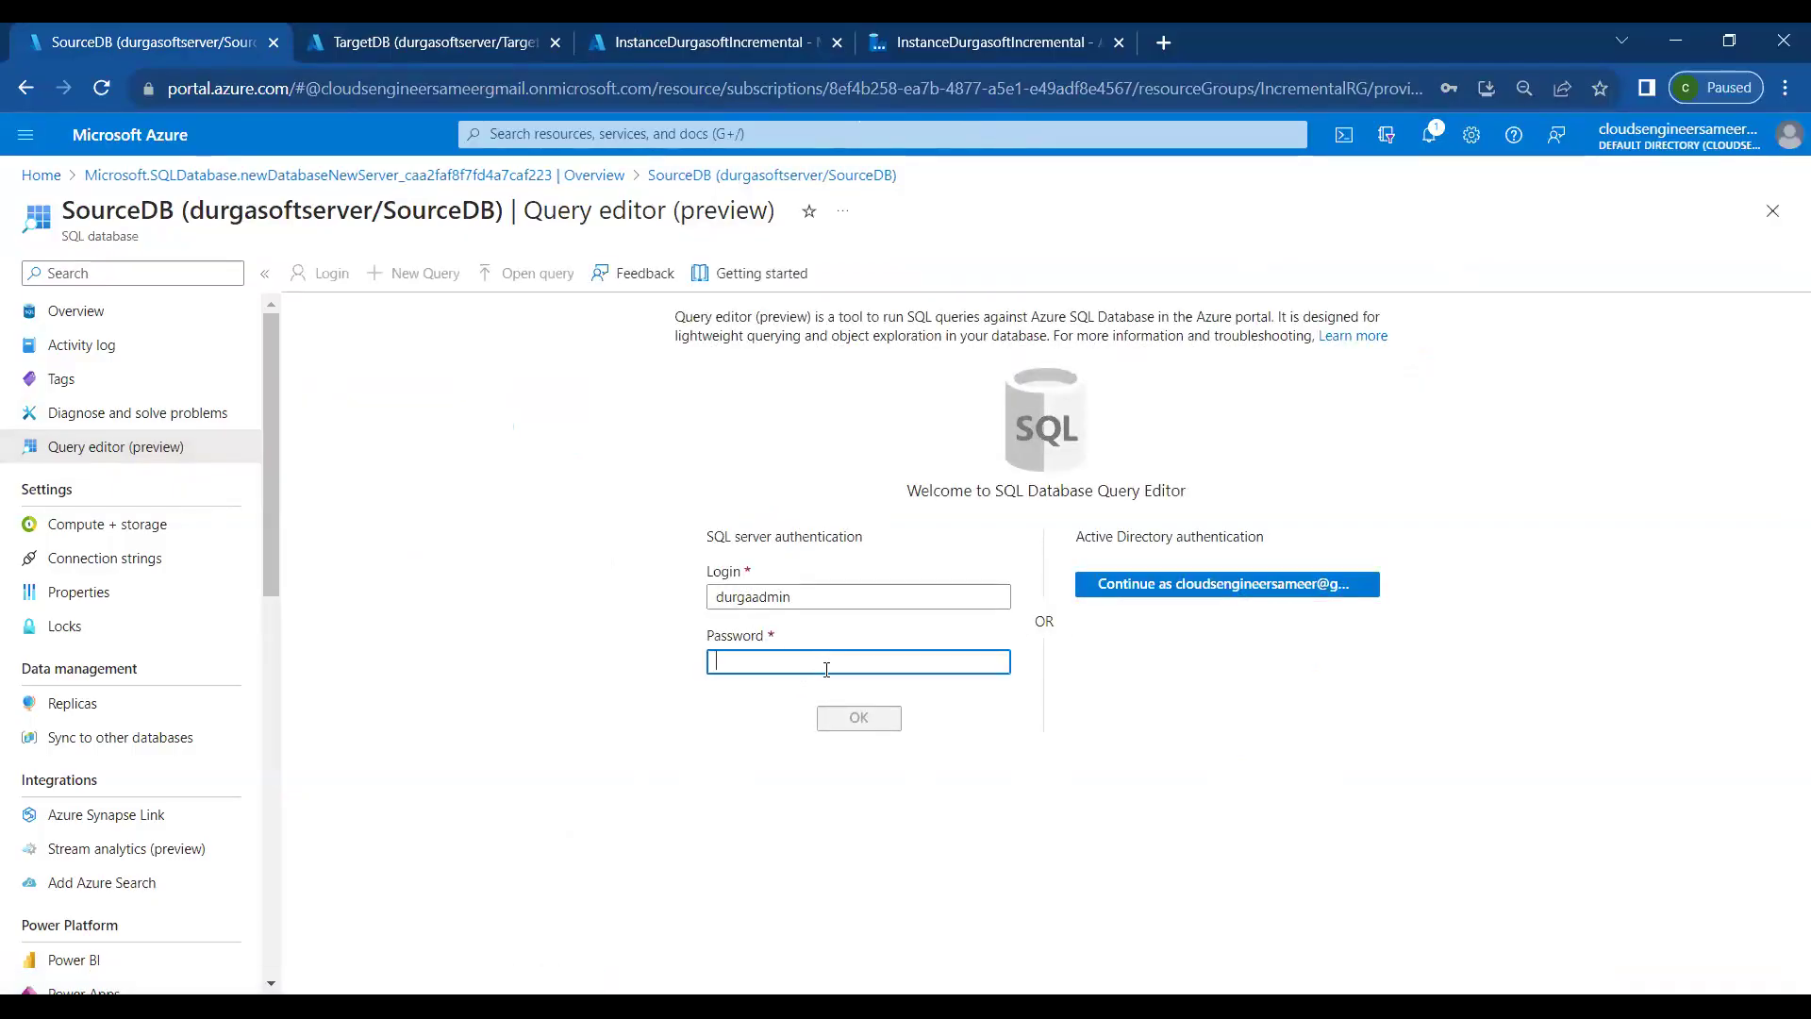
pyautogui.write('******')
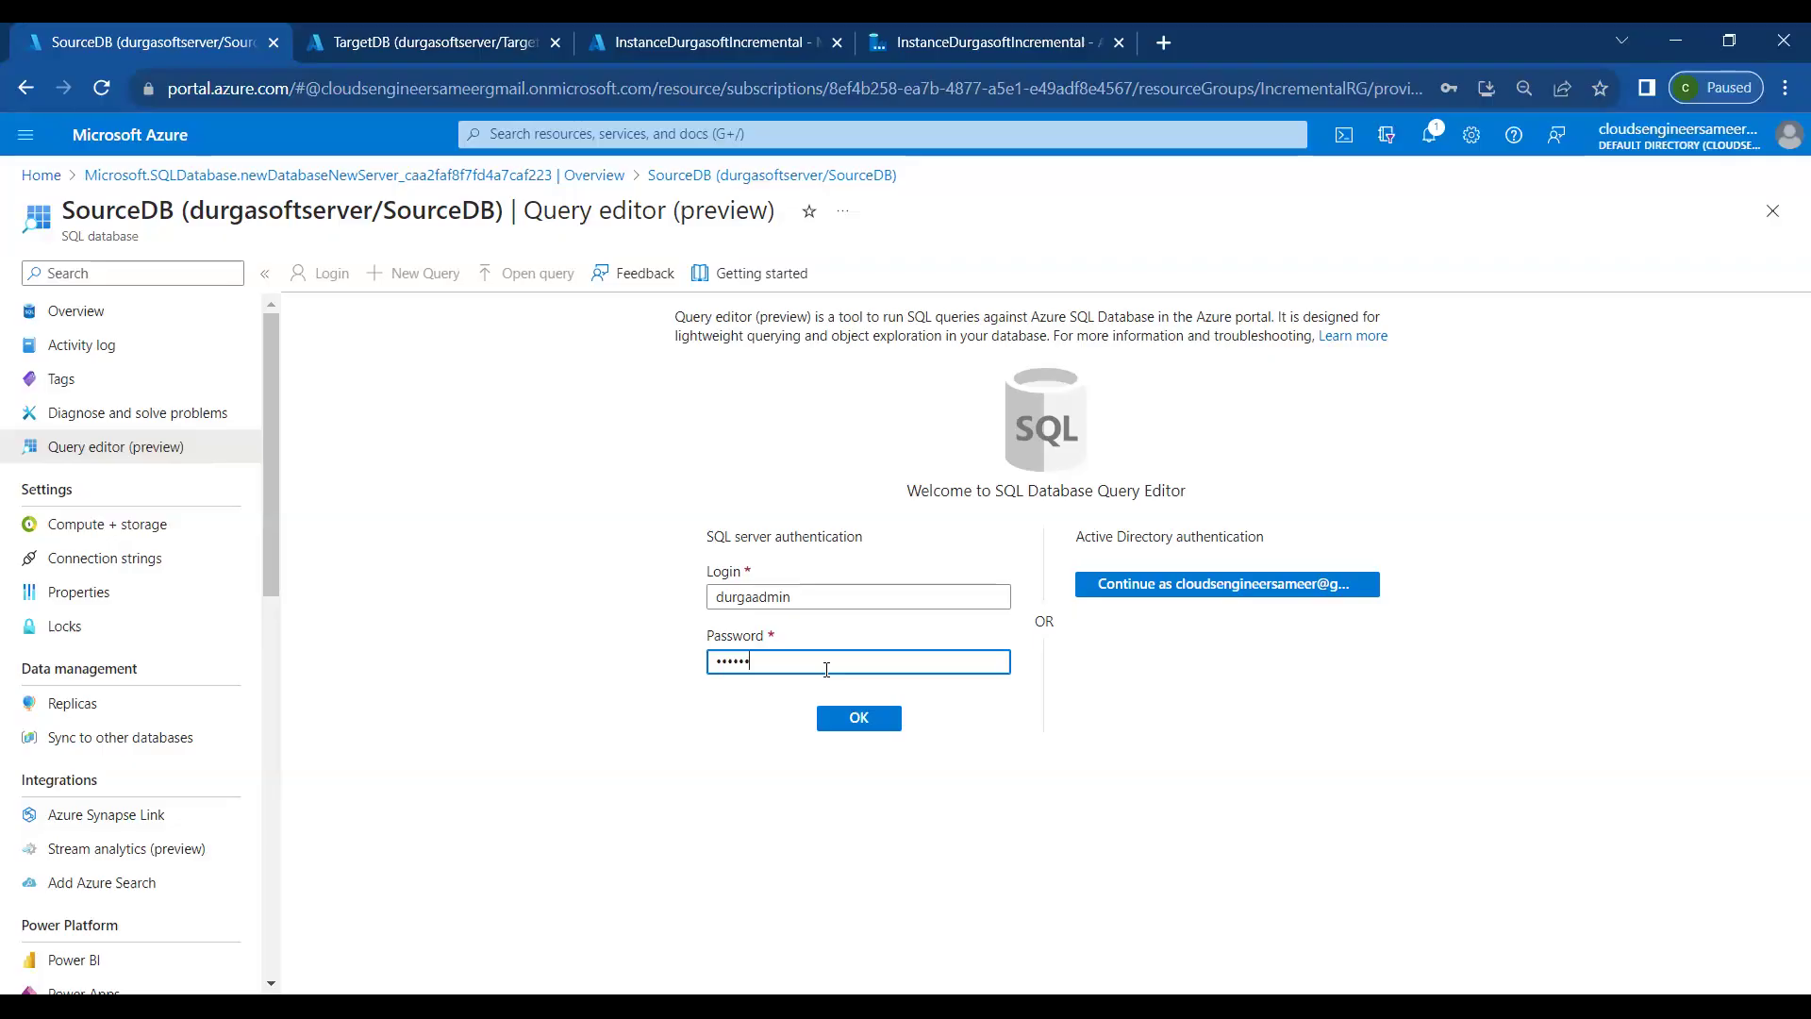
pyautogui.write('***')
pyautogui.click(859, 722)
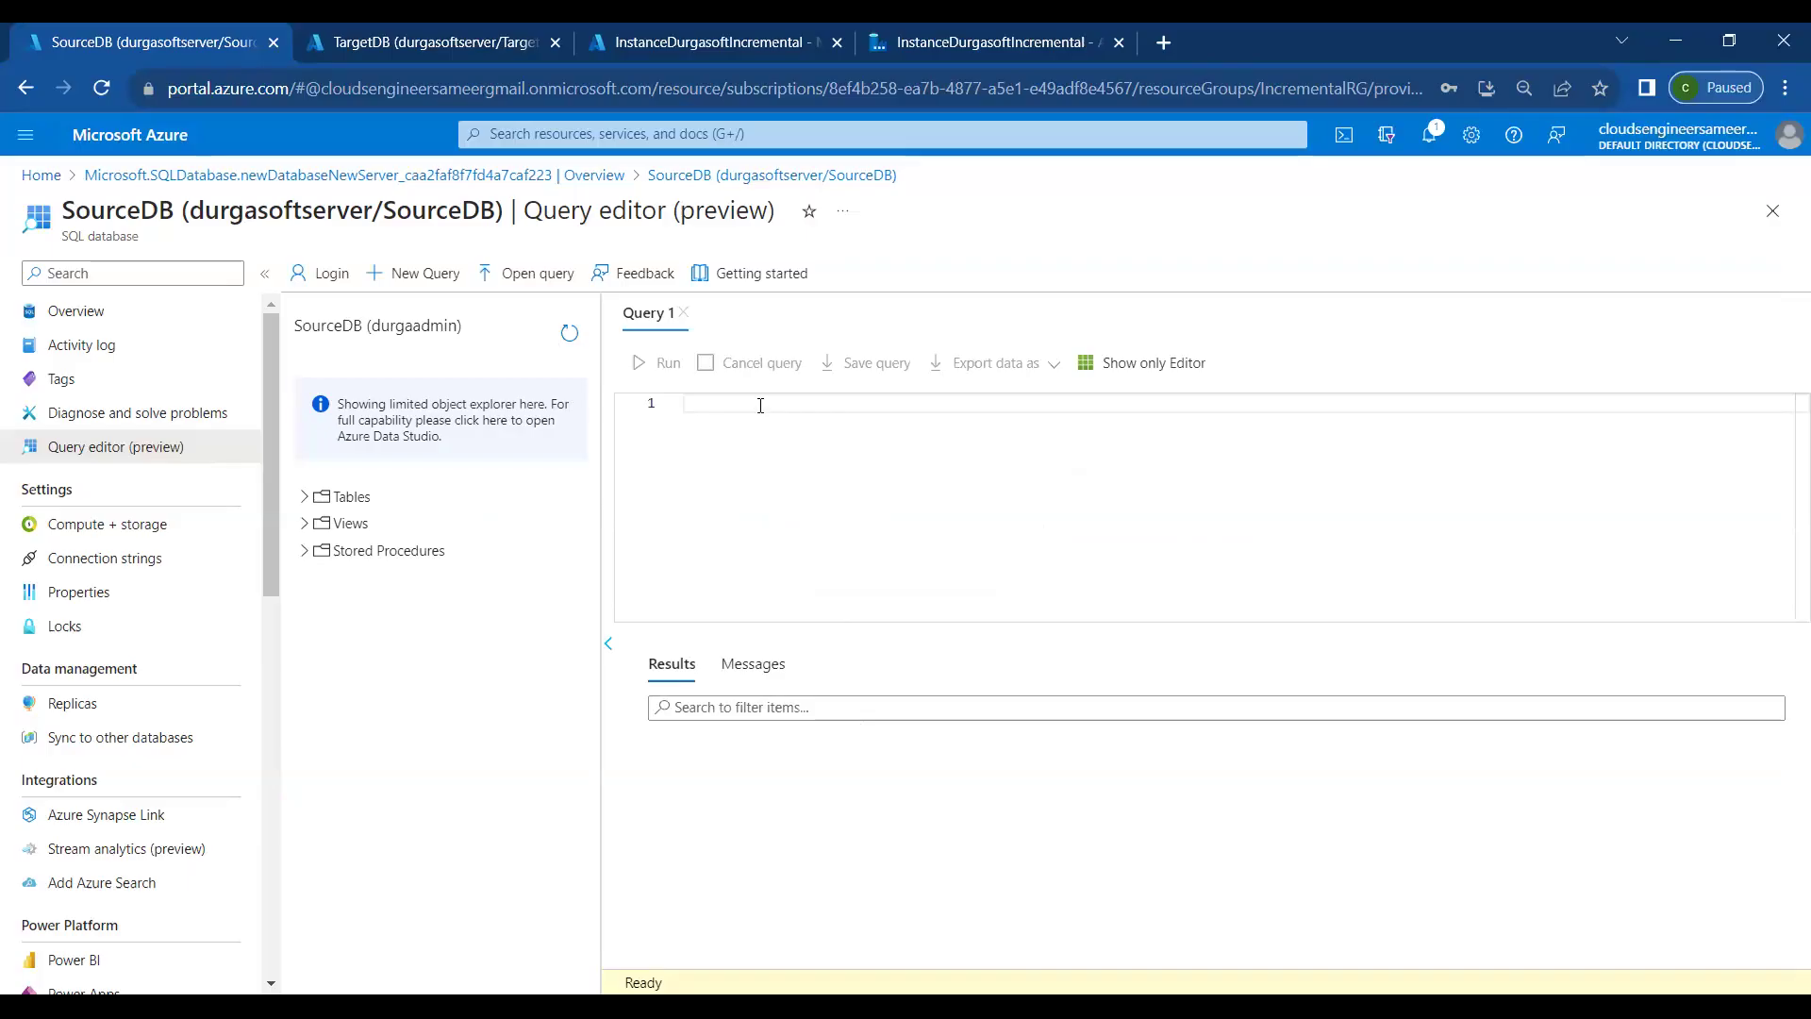
# Review the open SourceDB and TargetDB query editors, the data factory overview and the studio's linked services
pyautogui.click(446, 38)
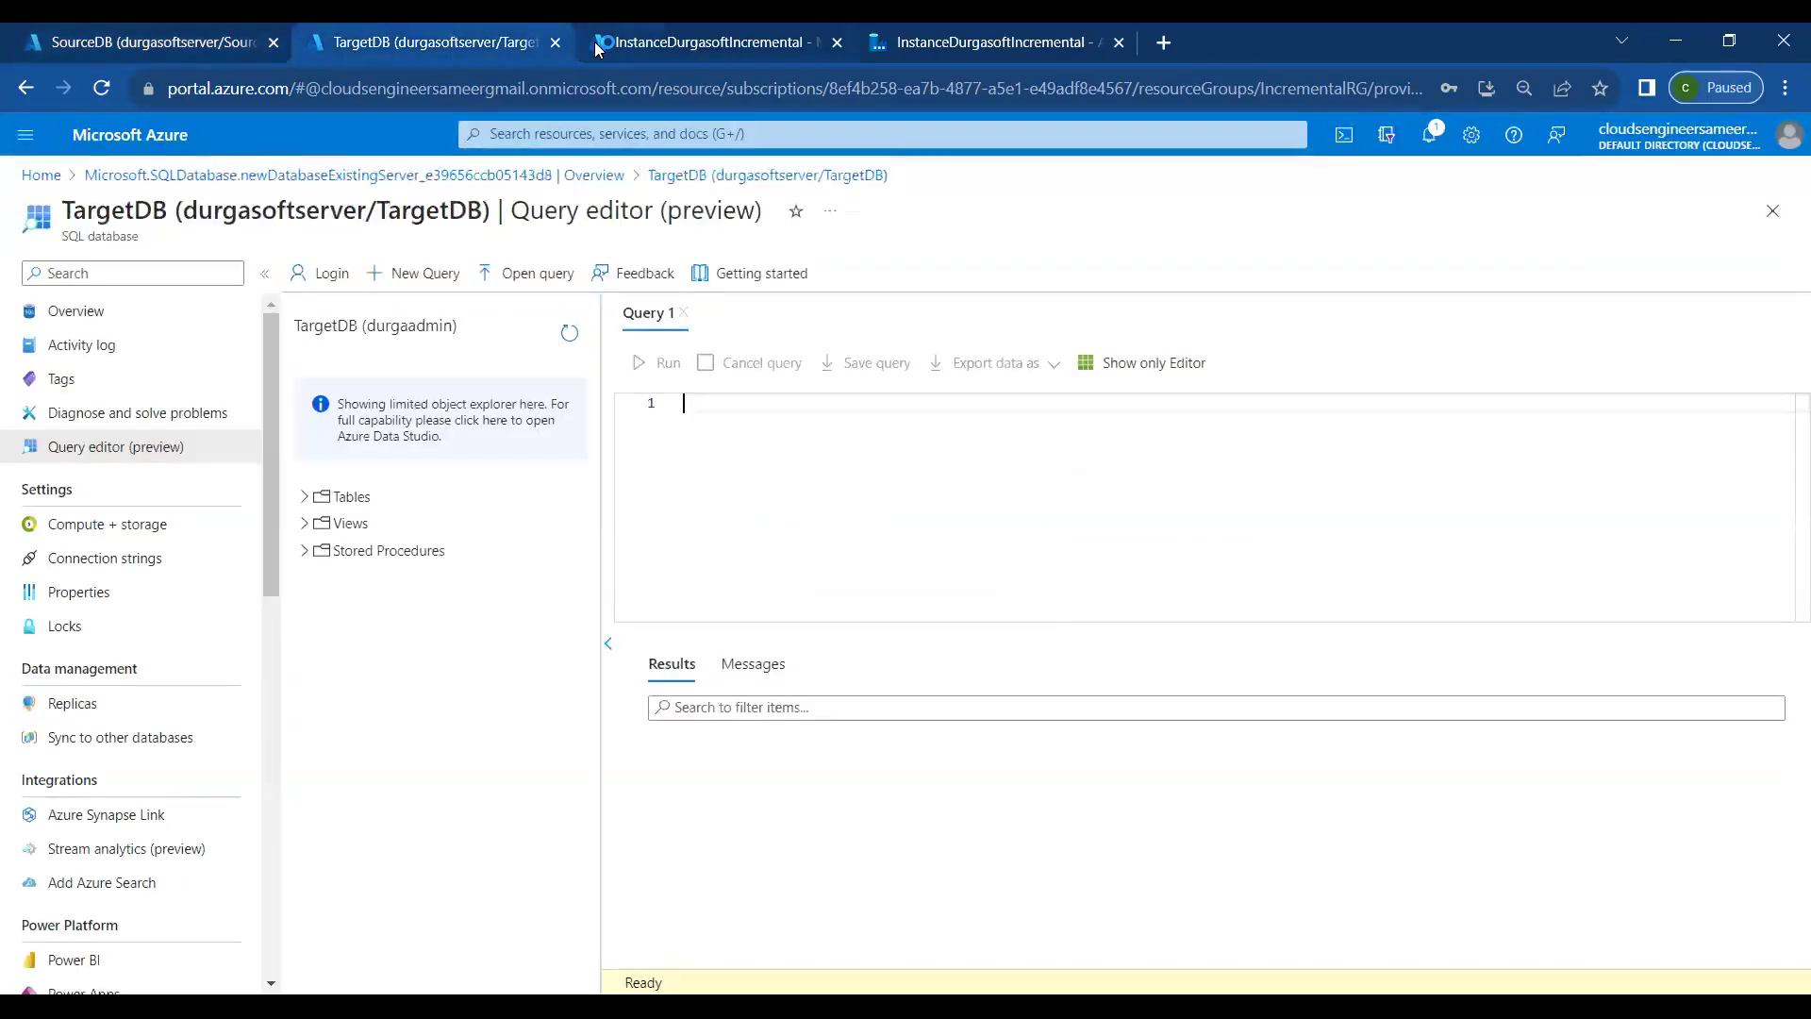
pyautogui.click(596, 49)
pyautogui.click(903, 45)
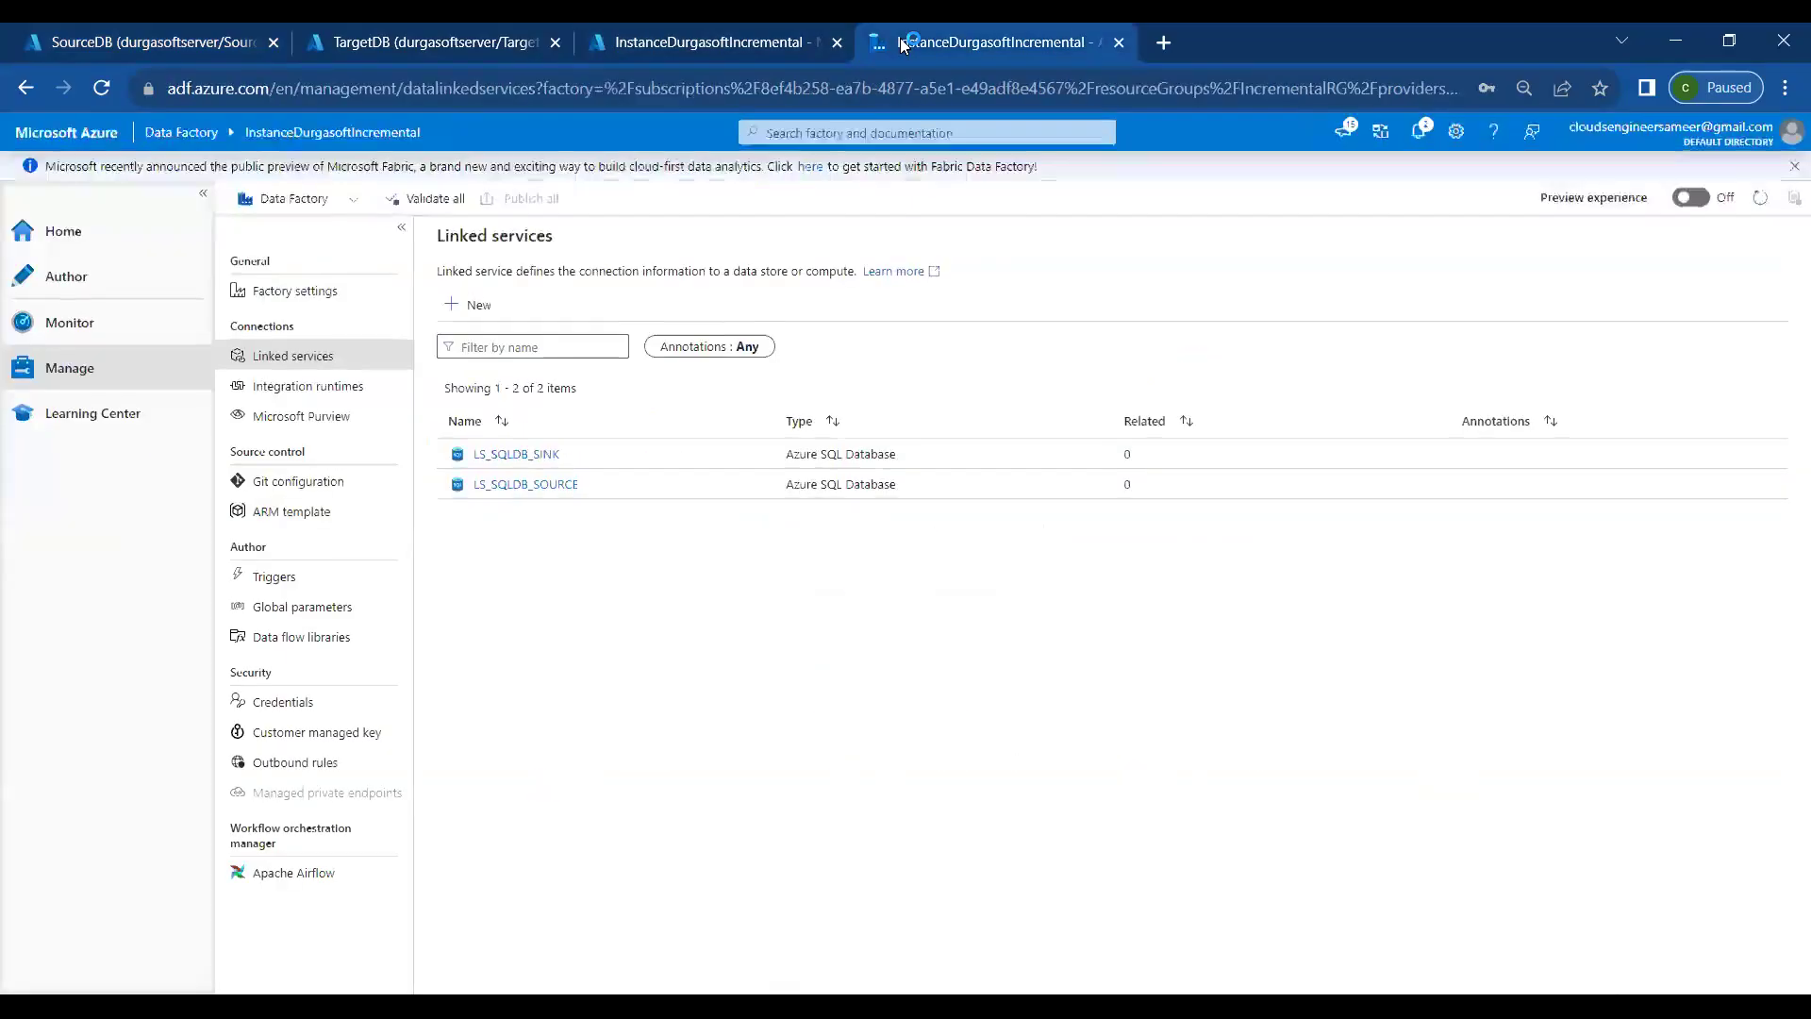
pyautogui.click(806, 39)
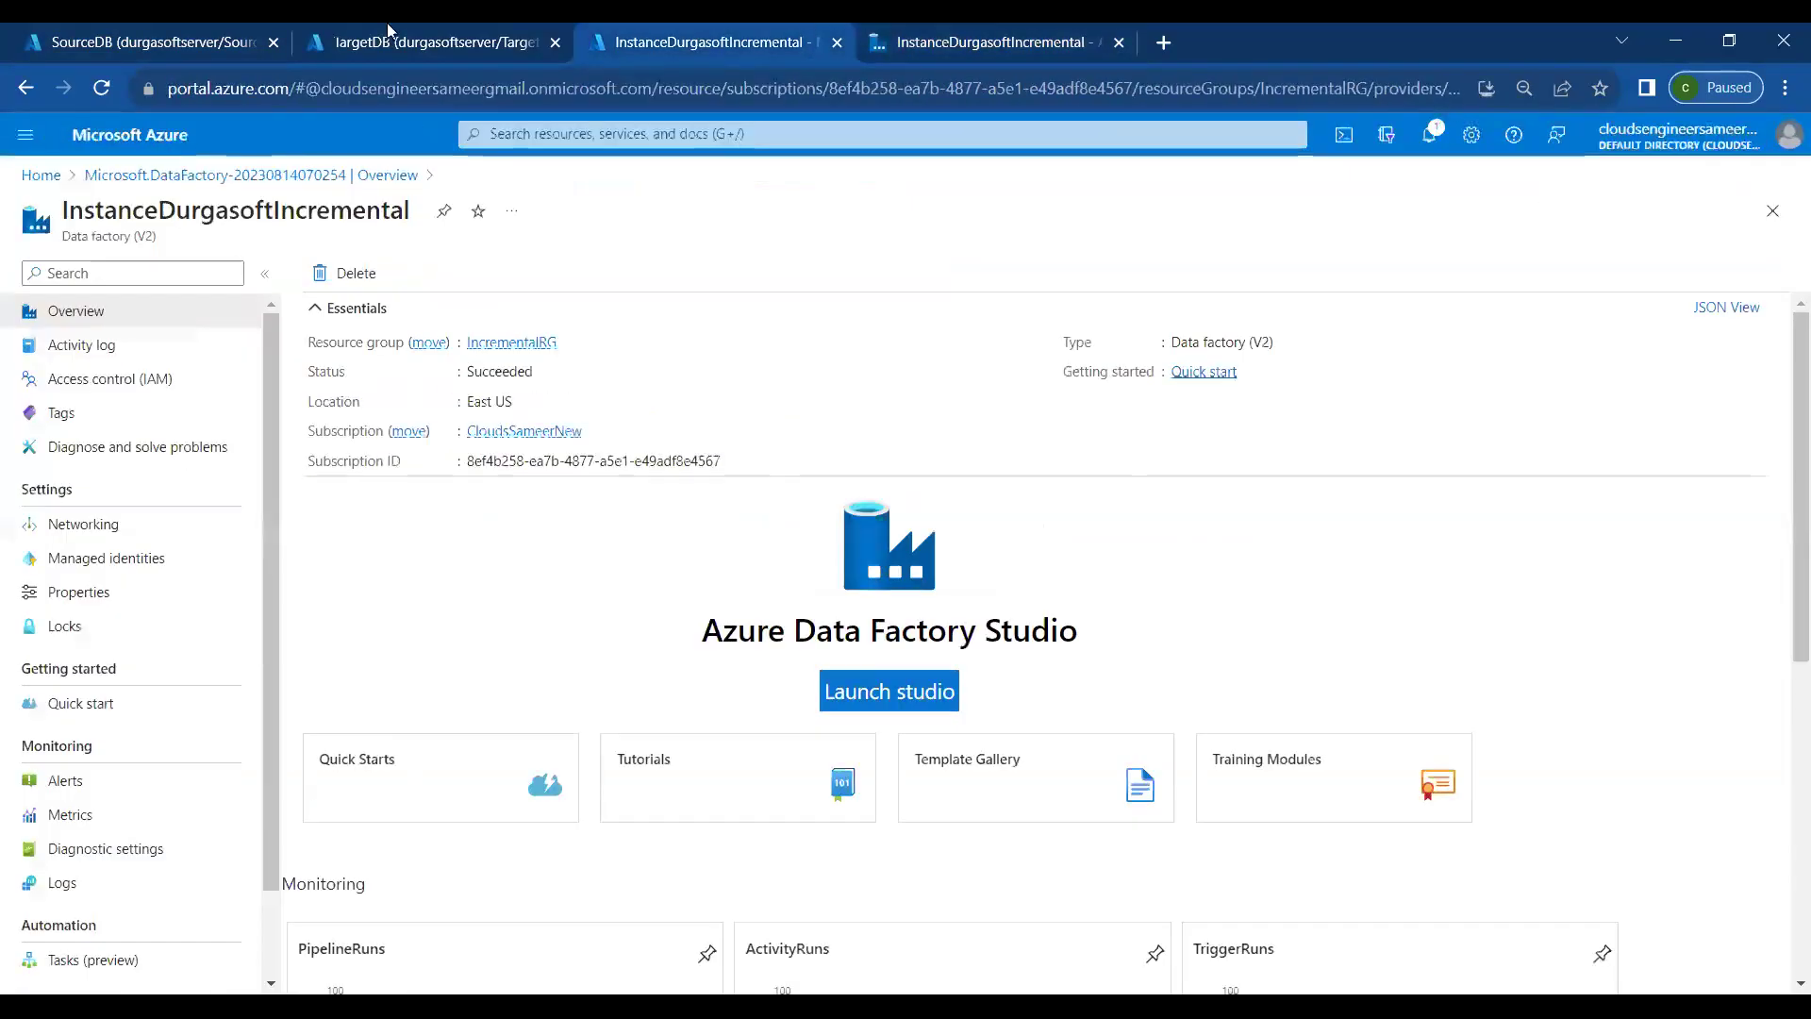
pyautogui.click(381, 49)
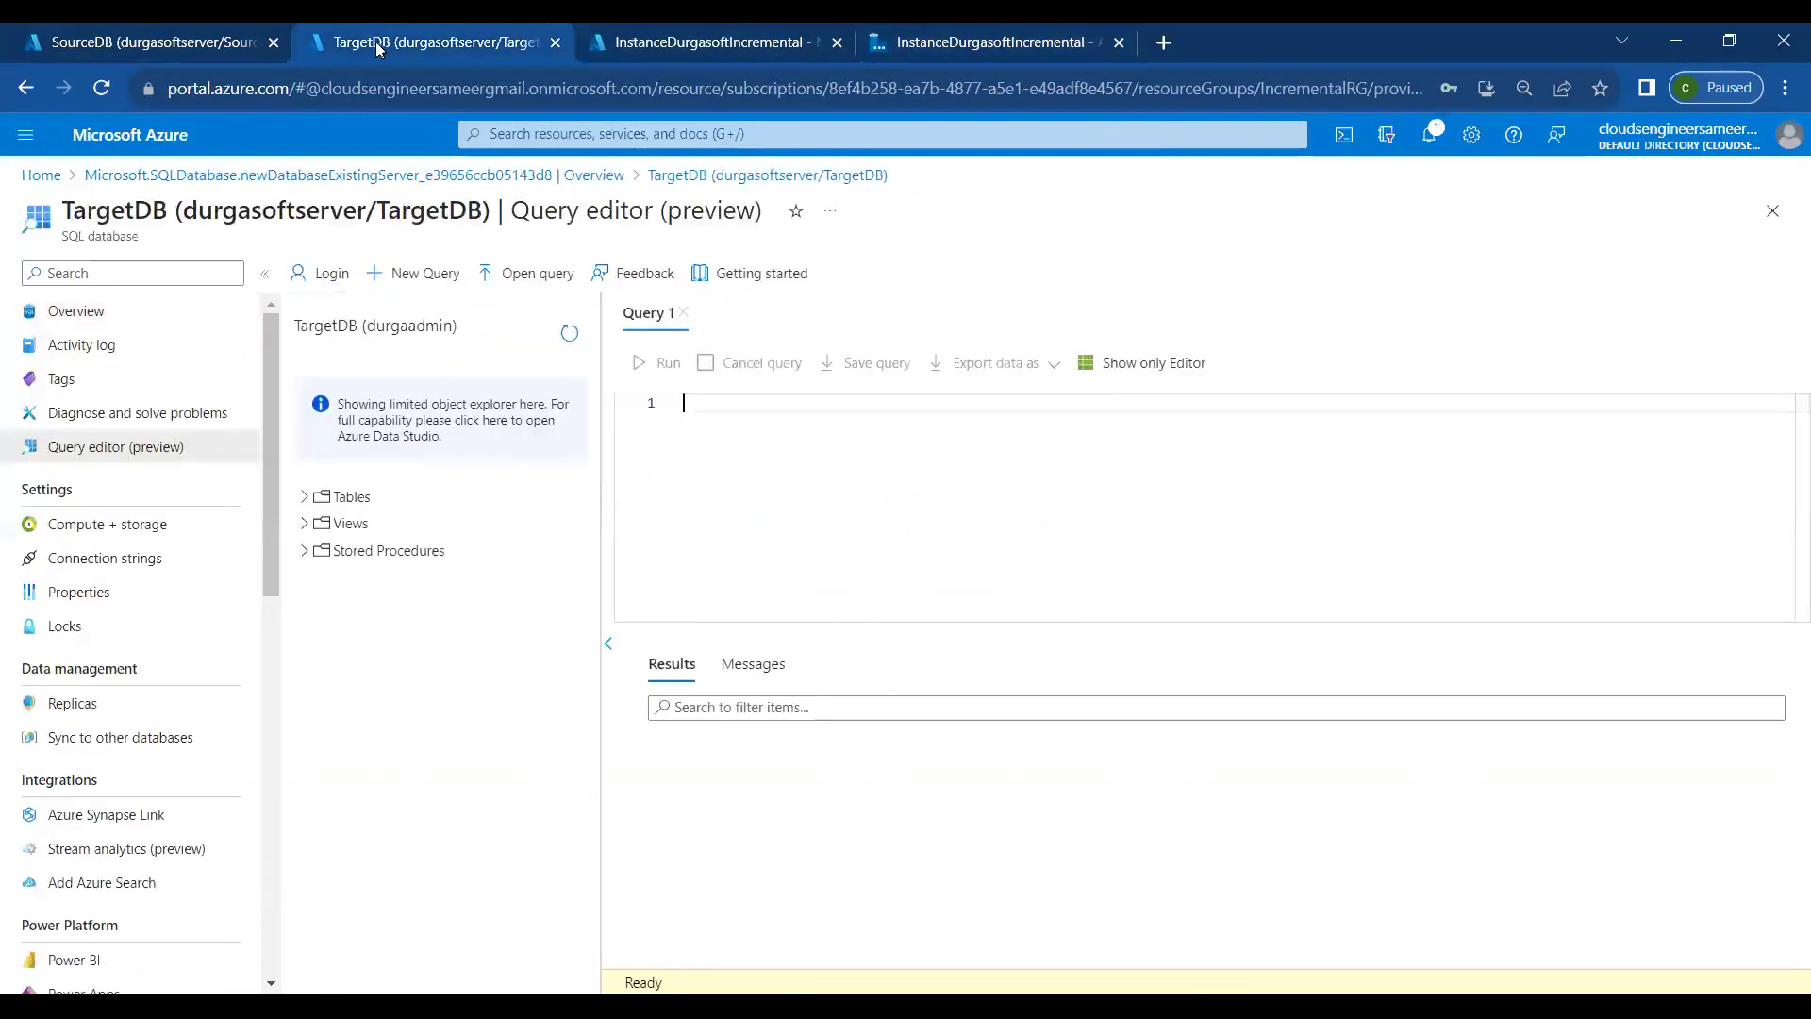
pyautogui.click(230, 35)
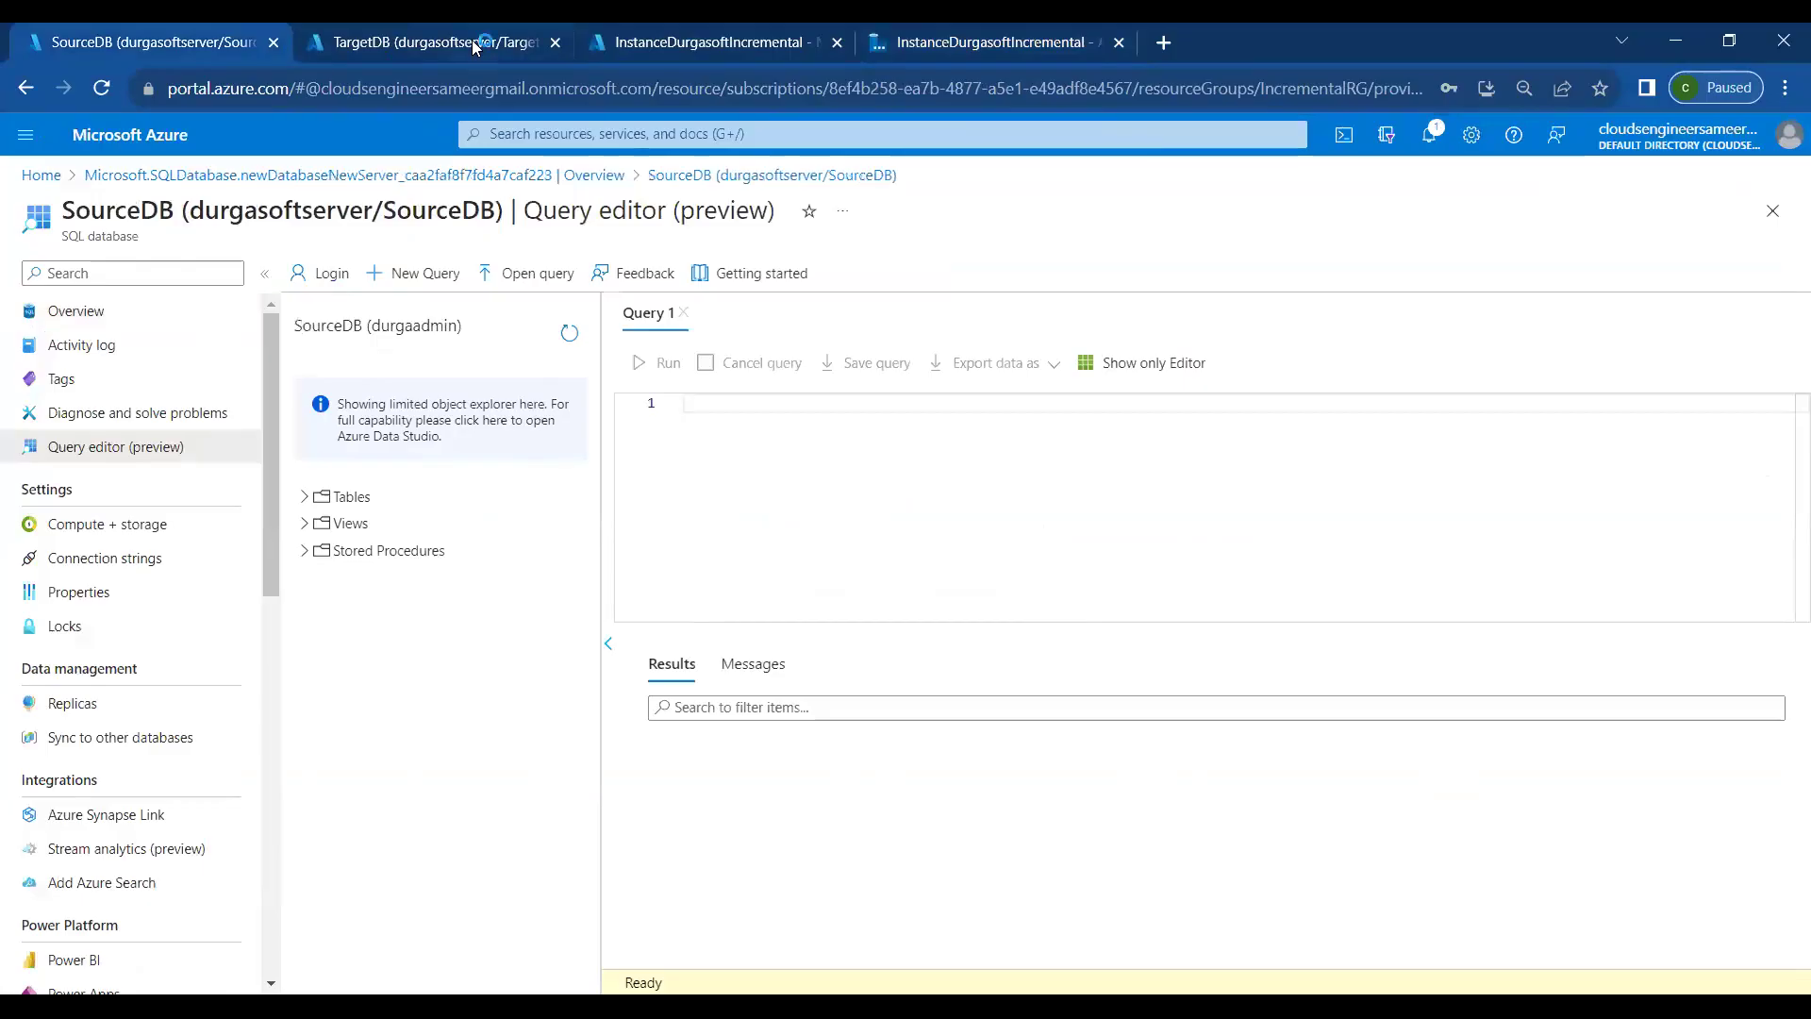
pyautogui.click(396, 42)
pyautogui.click(710, 38)
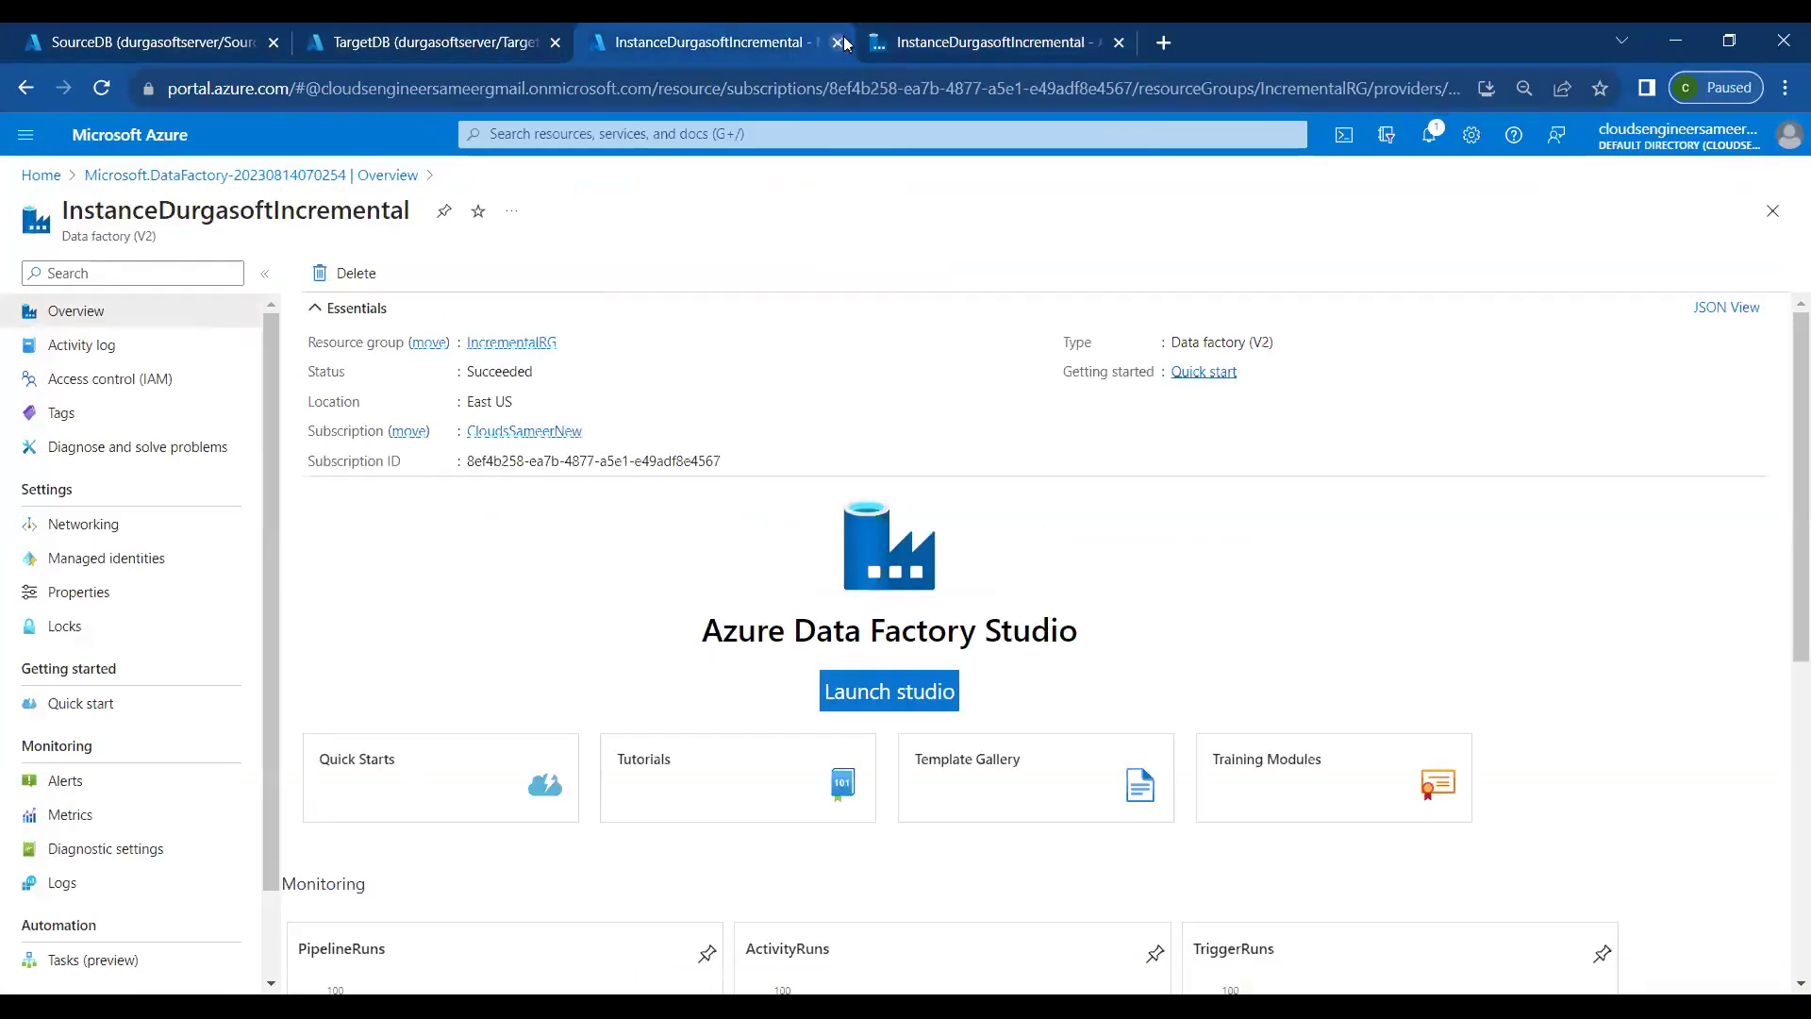
pyautogui.click(889, 44)
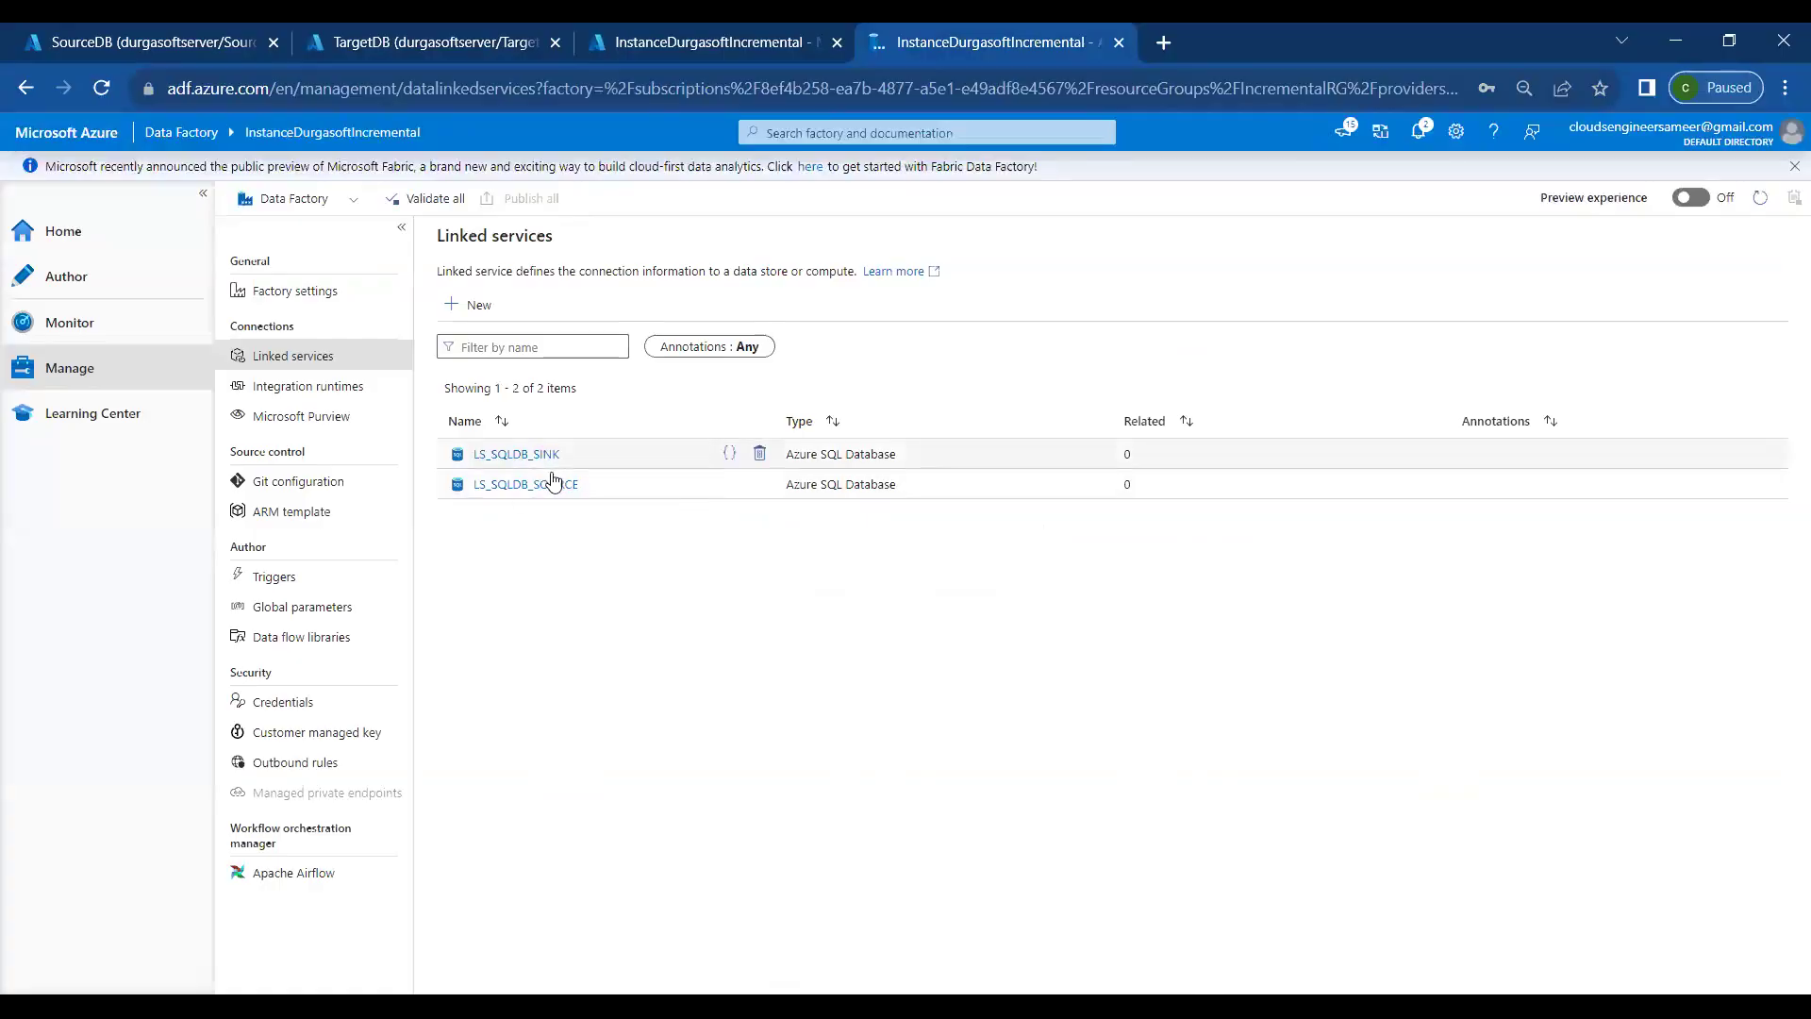
# Paste the SQL script with the COURSE table, WATERMARK table and USP_WATERMARK procedure into SourceDB's query editor
pyautogui.click(179, 39)
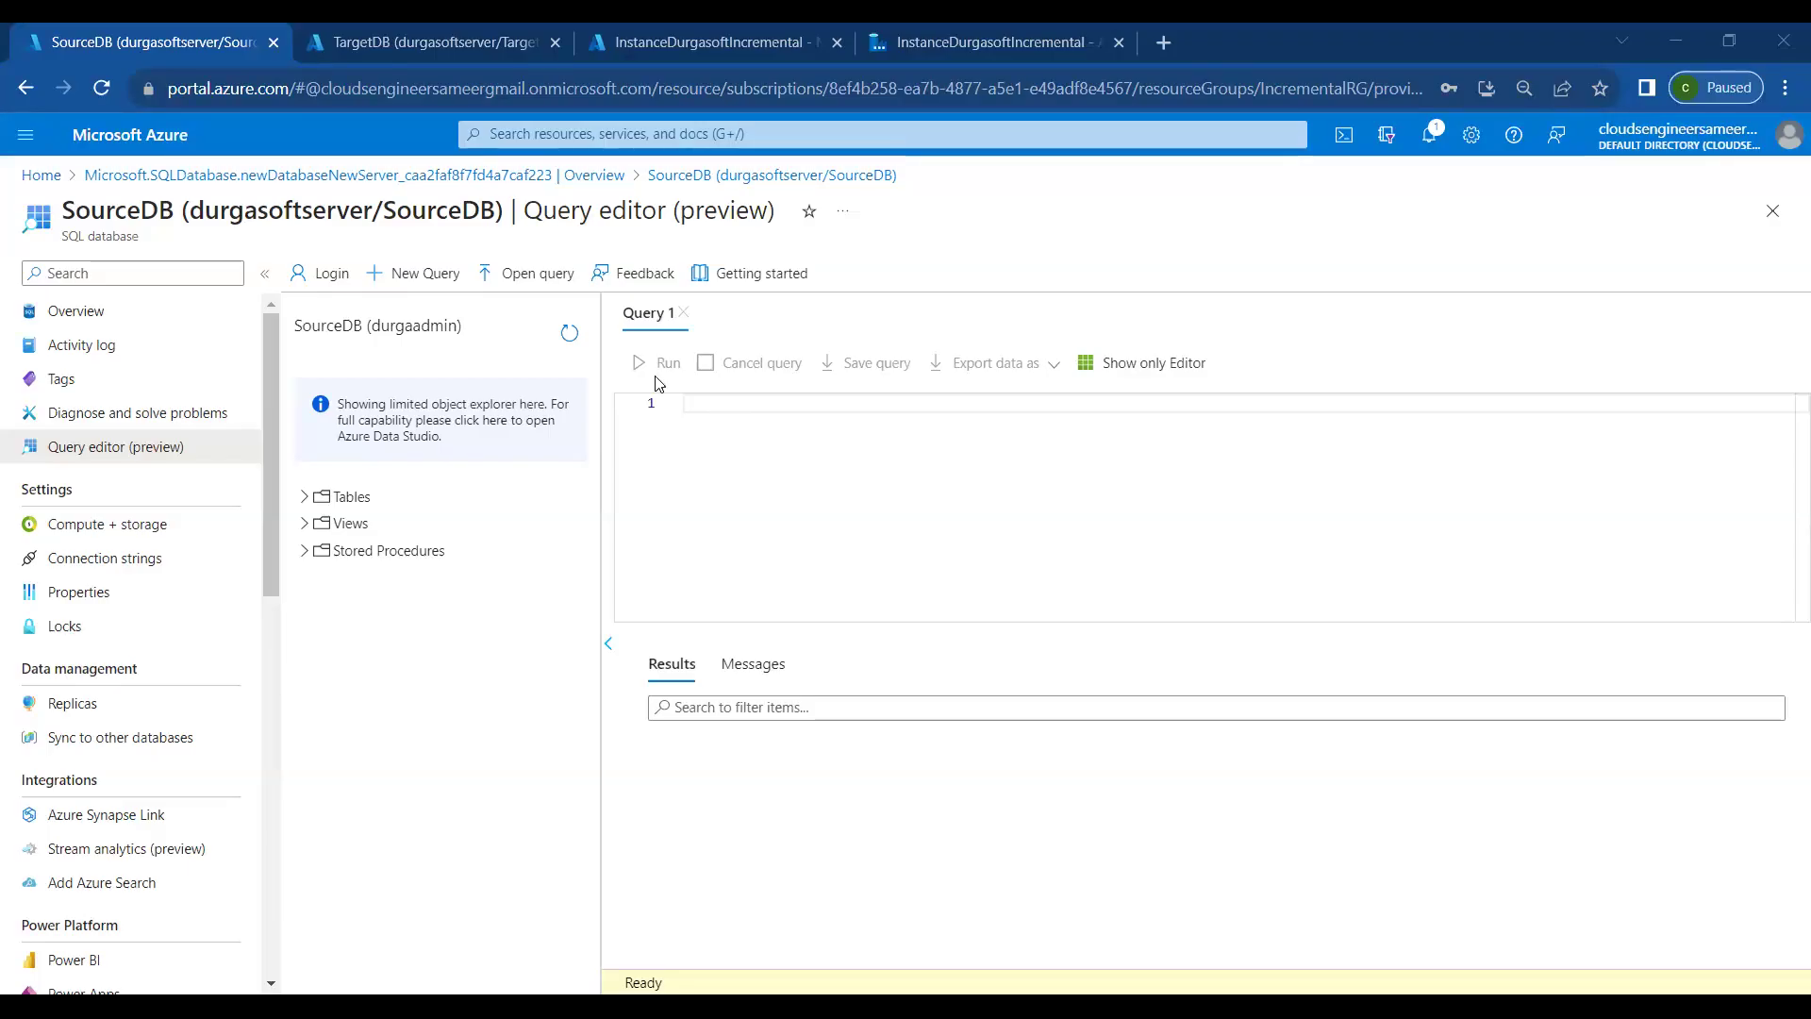
pyautogui.click(708, 411)
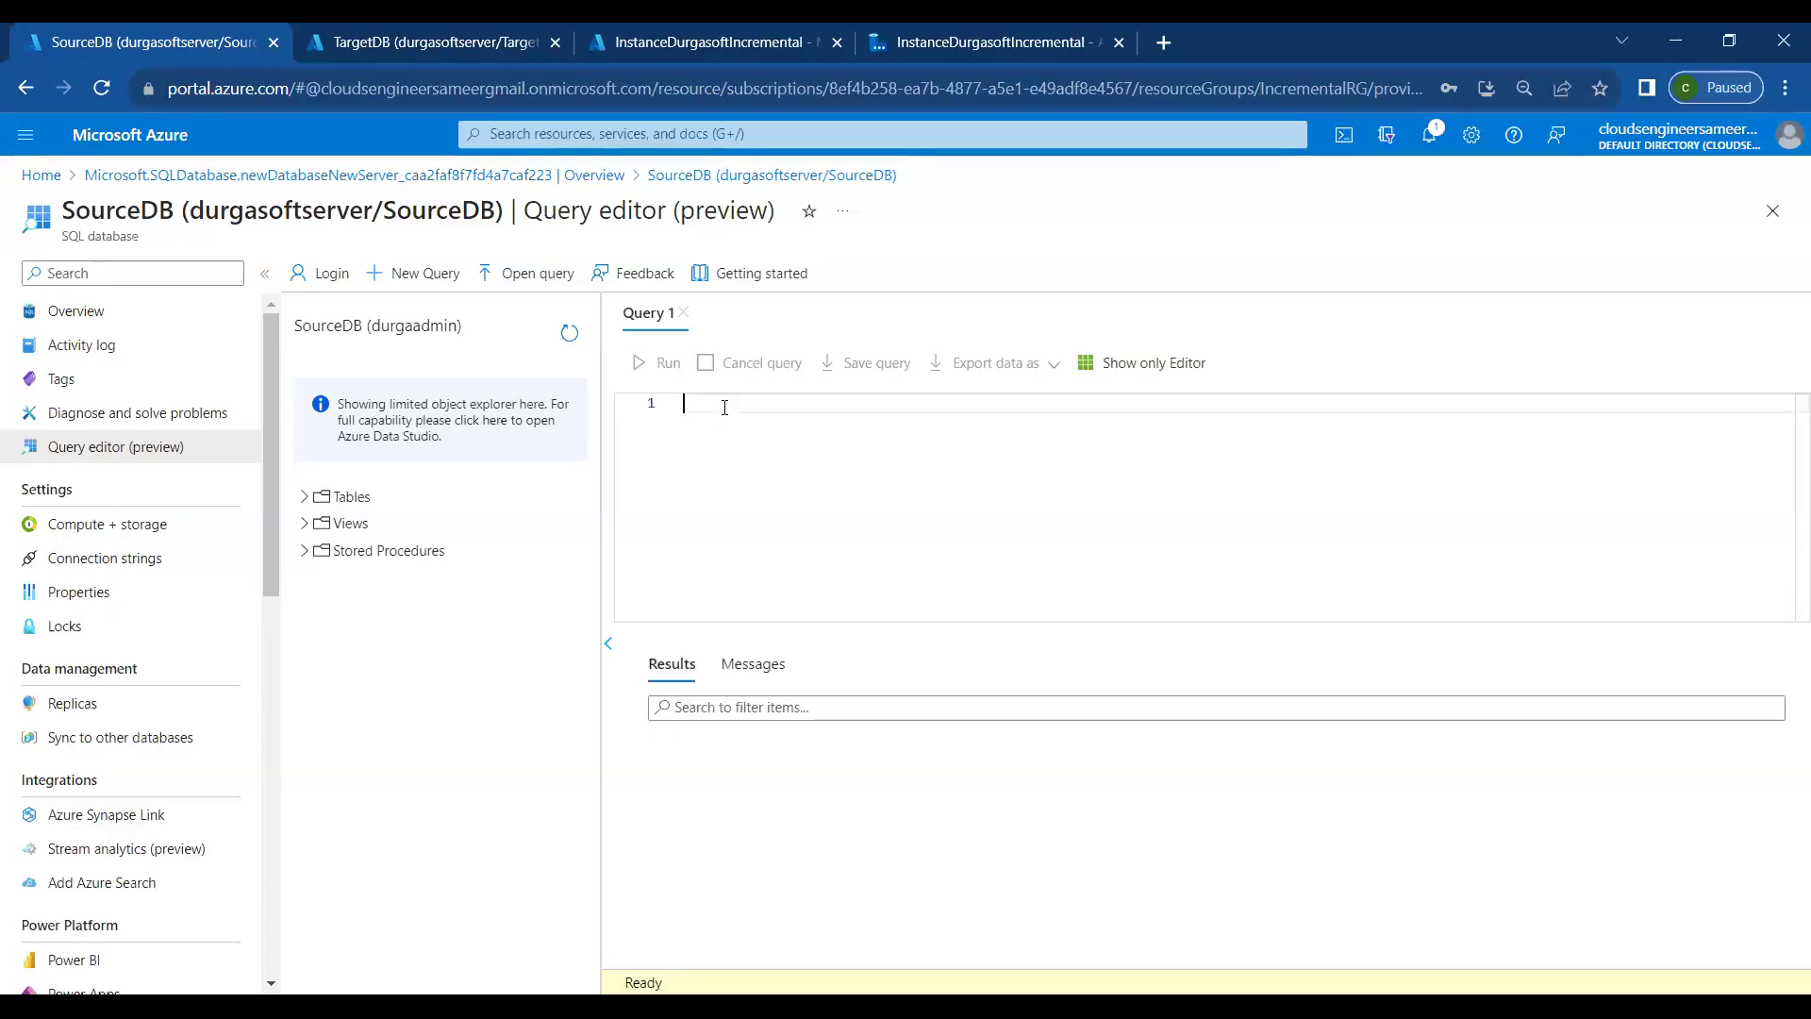
pyautogui.hotkey('ctrl', 'v')
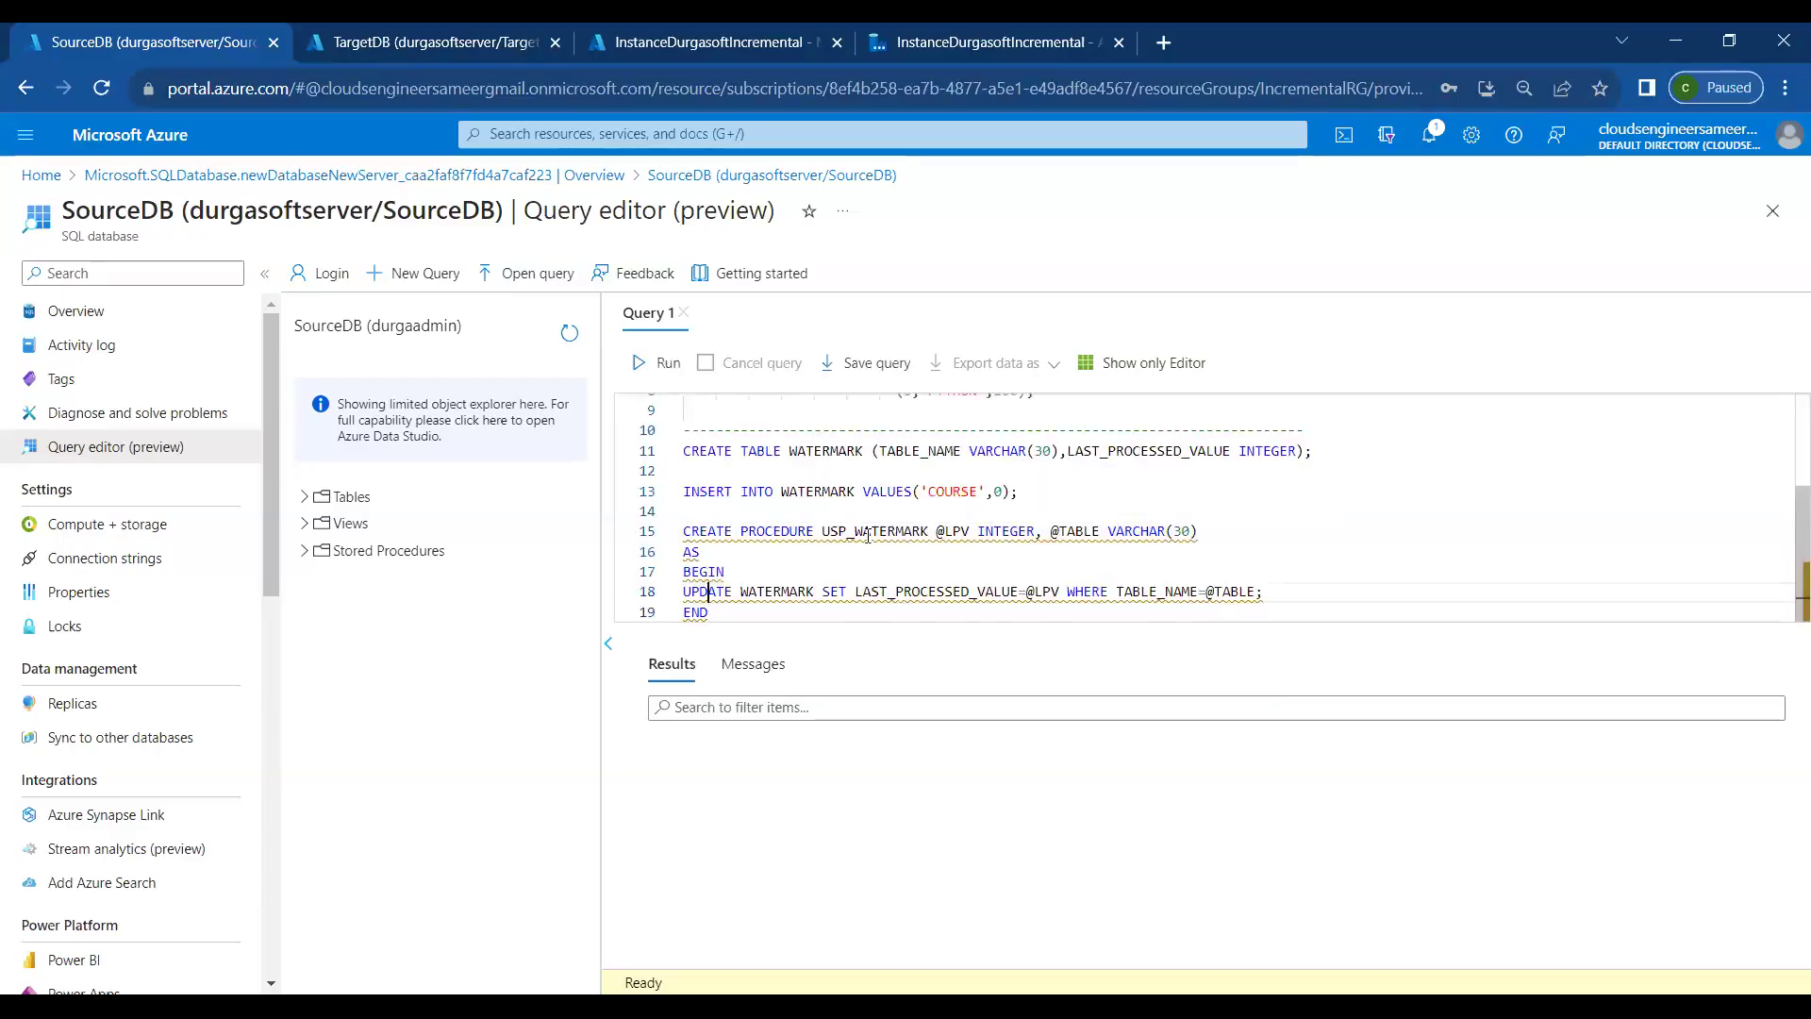
pyautogui.scroll(3, 868, 536)
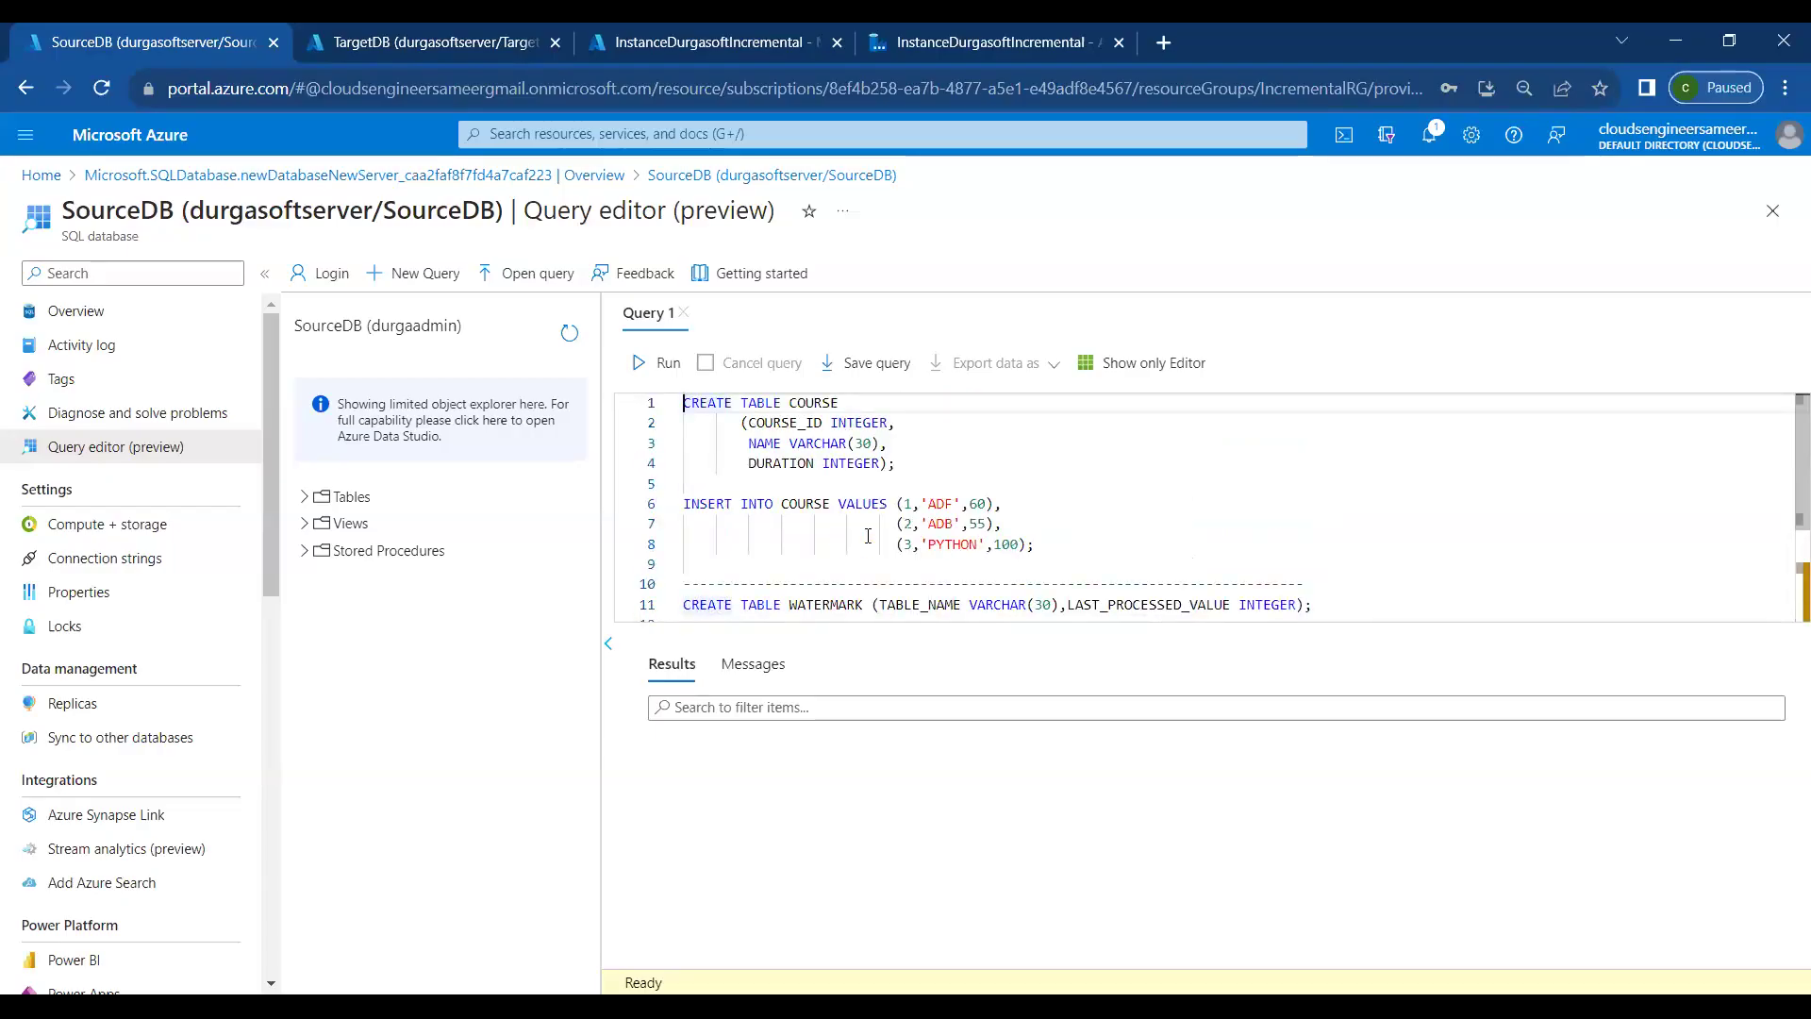
# Run only the statements that create the COURSE table and insert the ADF, ADB and PYTHON rows
pyautogui.hotkey('shift', 'Down')
pyautogui.hotkey('shift', 'Down')
pyautogui.hotkey('shift', 'Down')
pyautogui.hotkey('shift', 'Down')
pyautogui.hotkey('shift', 'Down')
pyautogui.hotkey('shift', 'Down')
pyautogui.hotkey('shift', 'Down')
pyautogui.hotkey('shift', 'Down')
pyautogui.hotkey('shift', 'Down')
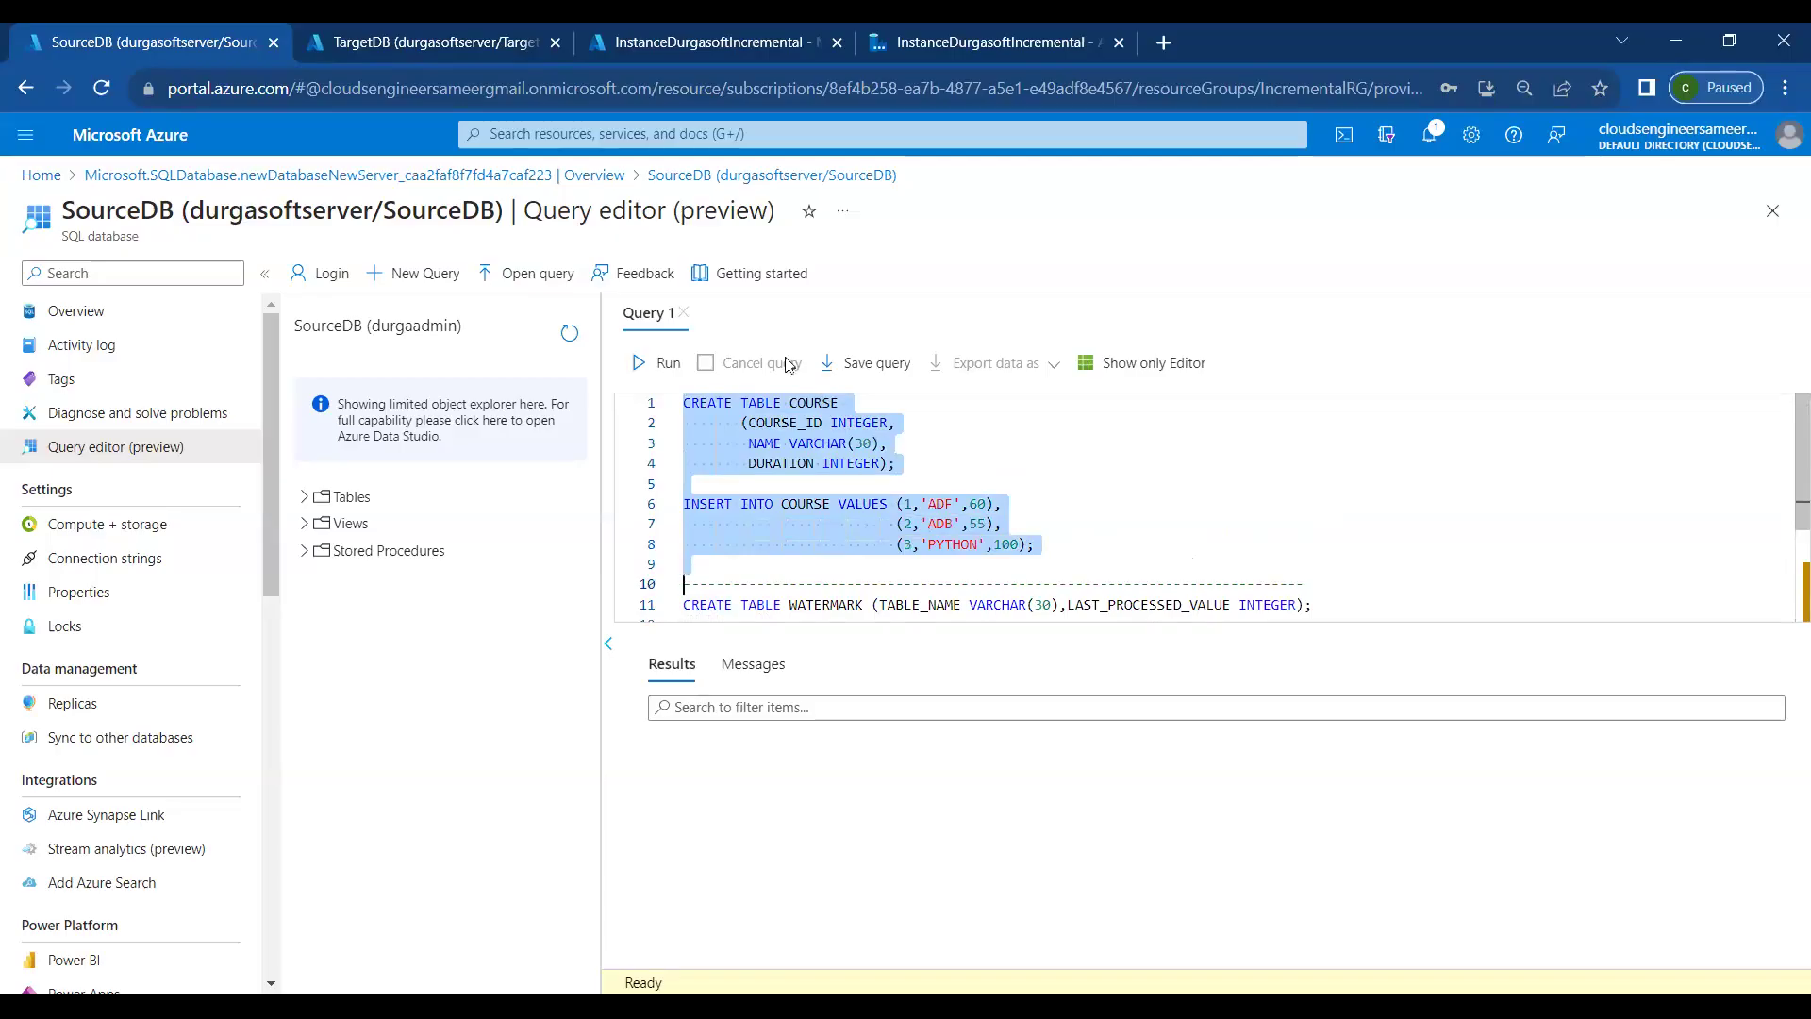
pyautogui.click(644, 365)
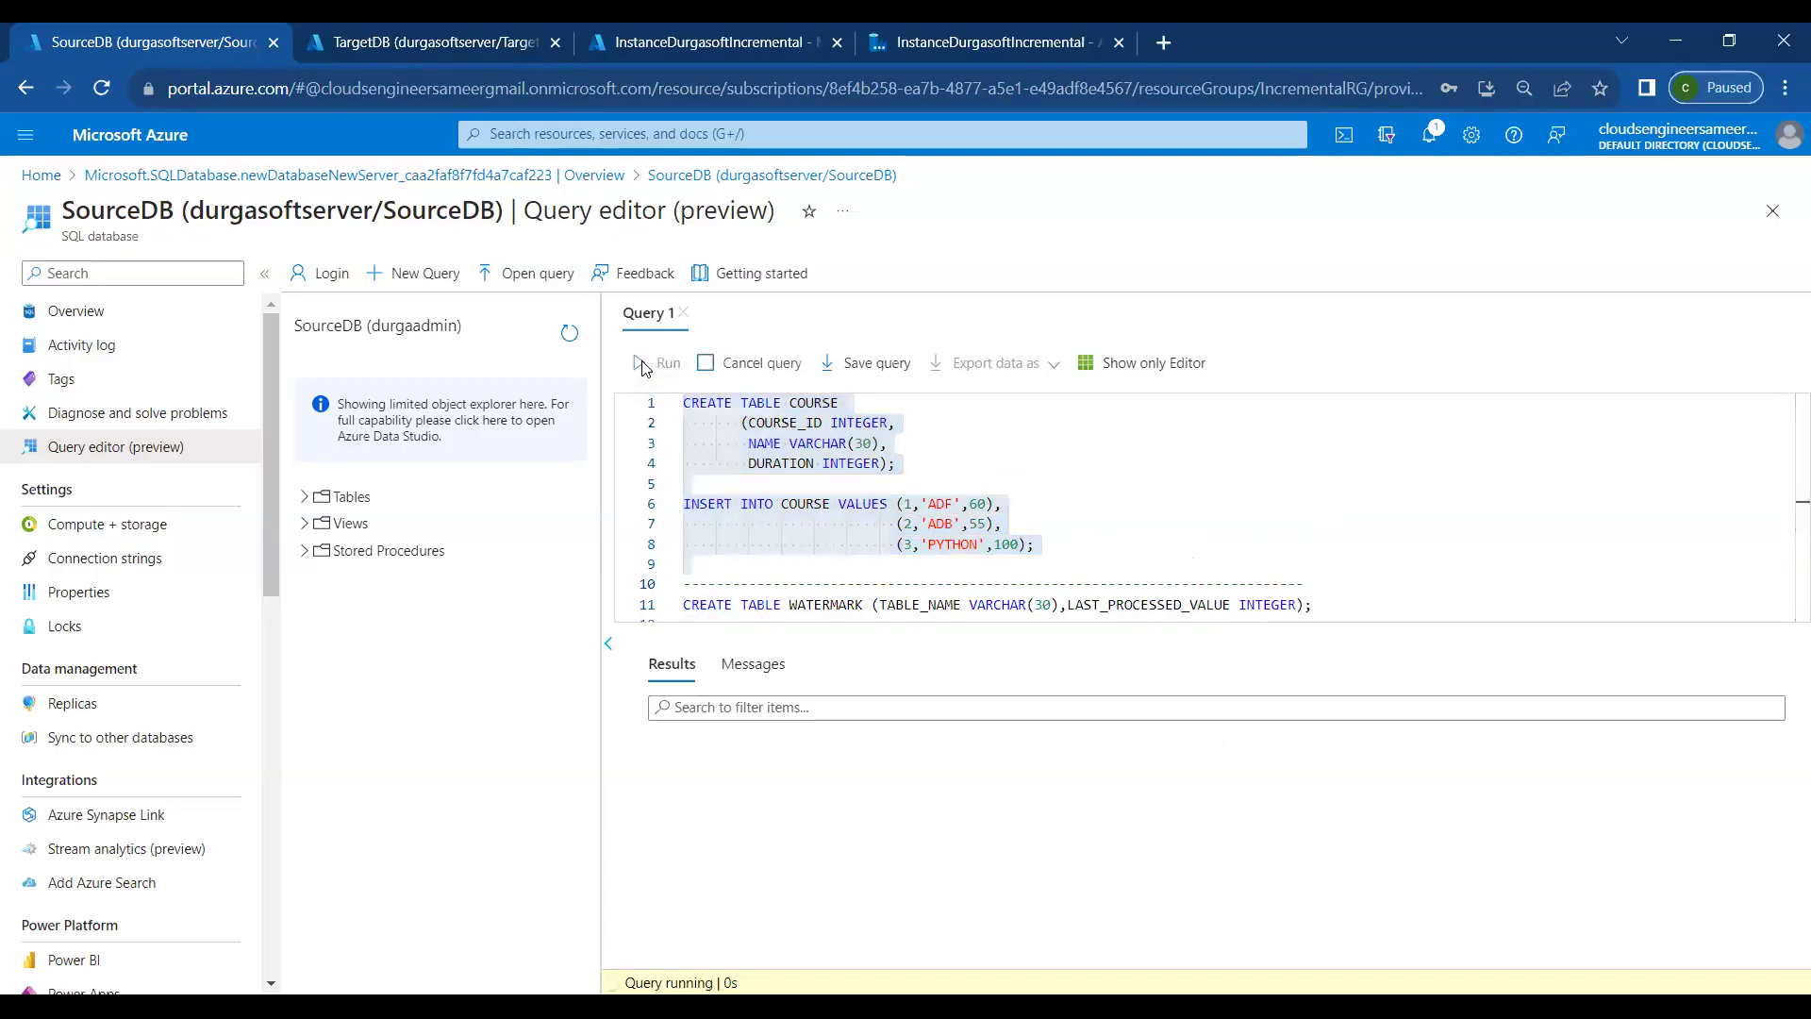
# Add the query SELECT * FROM COURSE; on a new line below the COURSE insert statement
pyautogui.click(1049, 554)
pyautogui.press('Return')
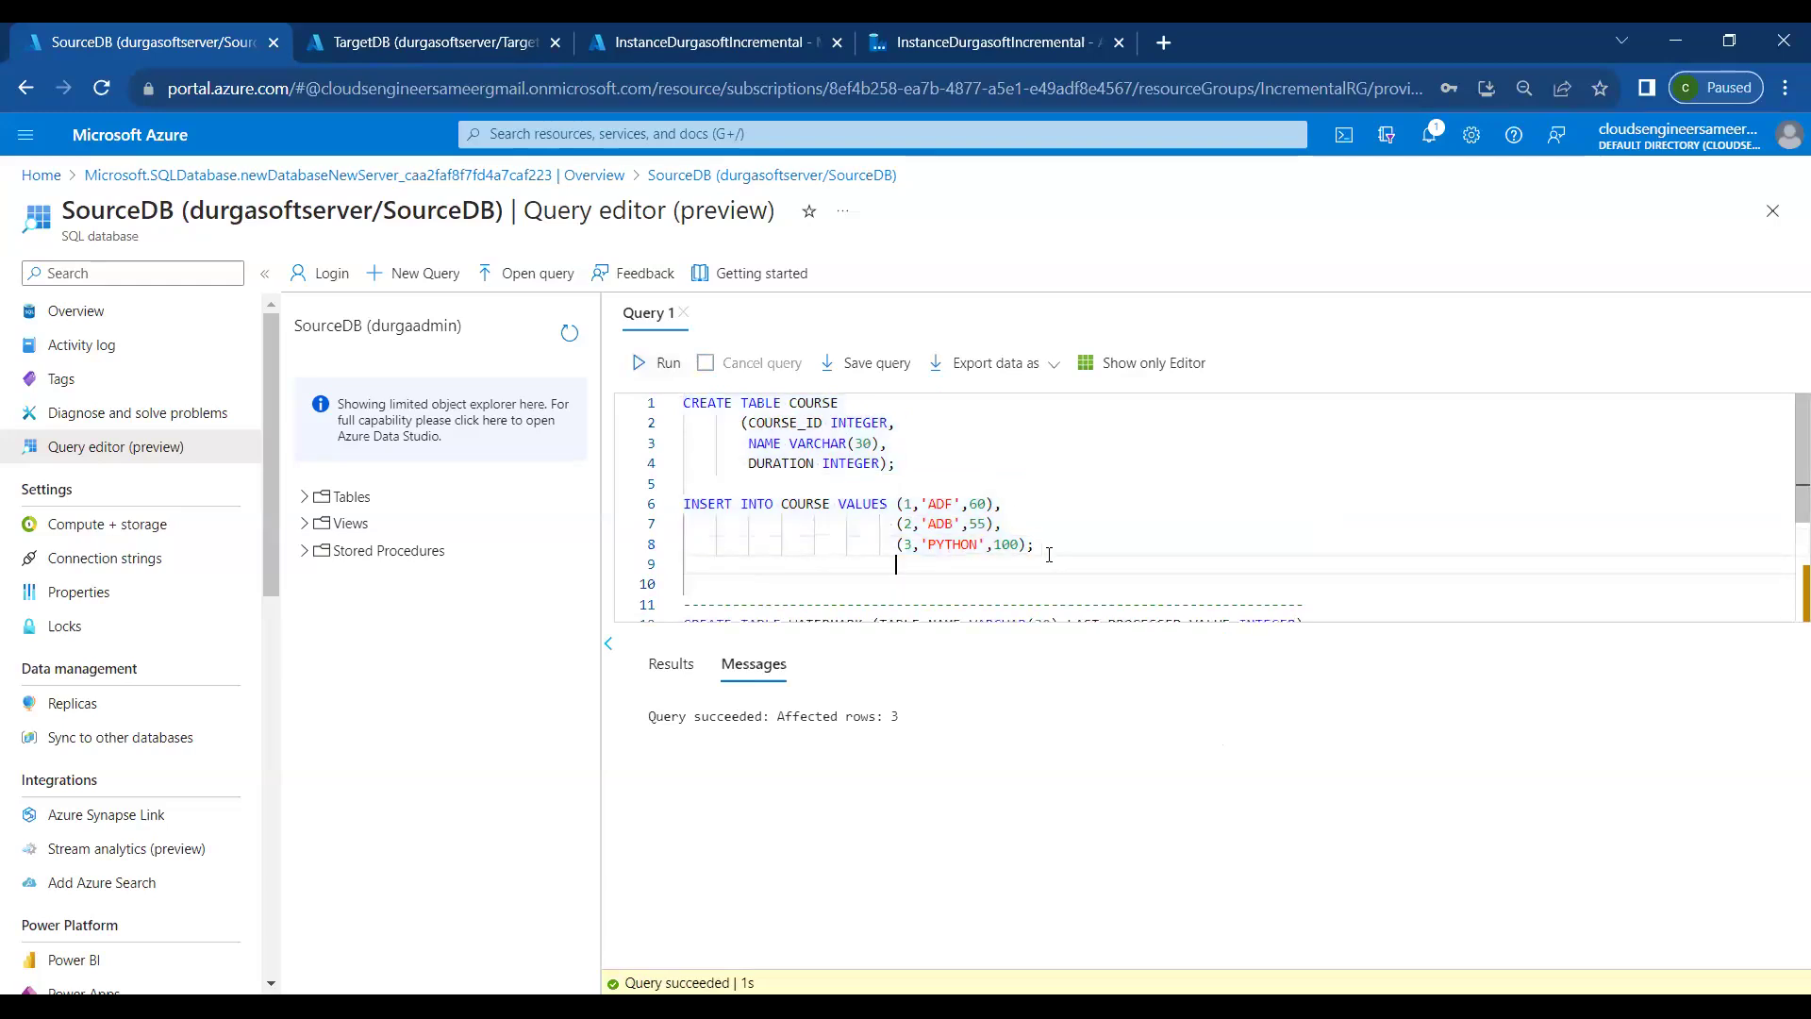
pyautogui.press('BackSpace')
pyautogui.press('BackSpace')
pyautogui.press('BackSpace')
pyautogui.press('BackSpace')
pyautogui.press('BackSpace')
pyautogui.press('BackSpace')
pyautogui.press('BackSpace')
pyautogui.write('SE')
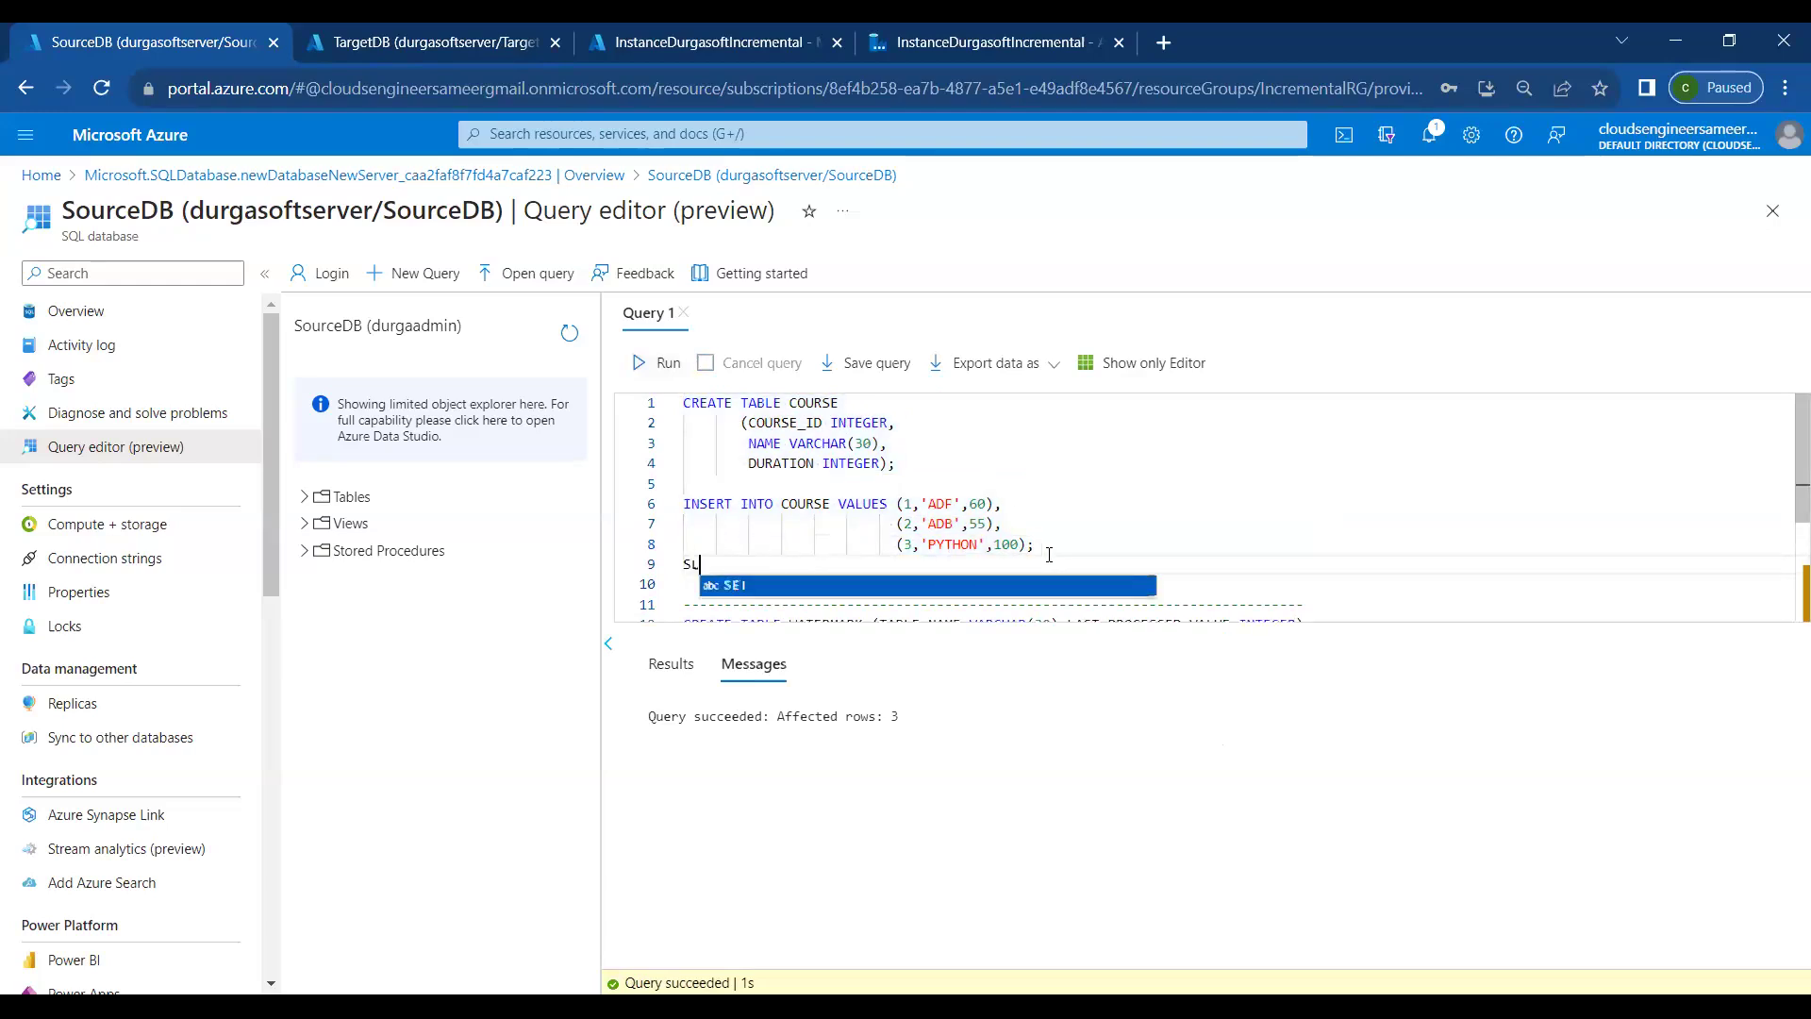
pyautogui.write('LECT *')
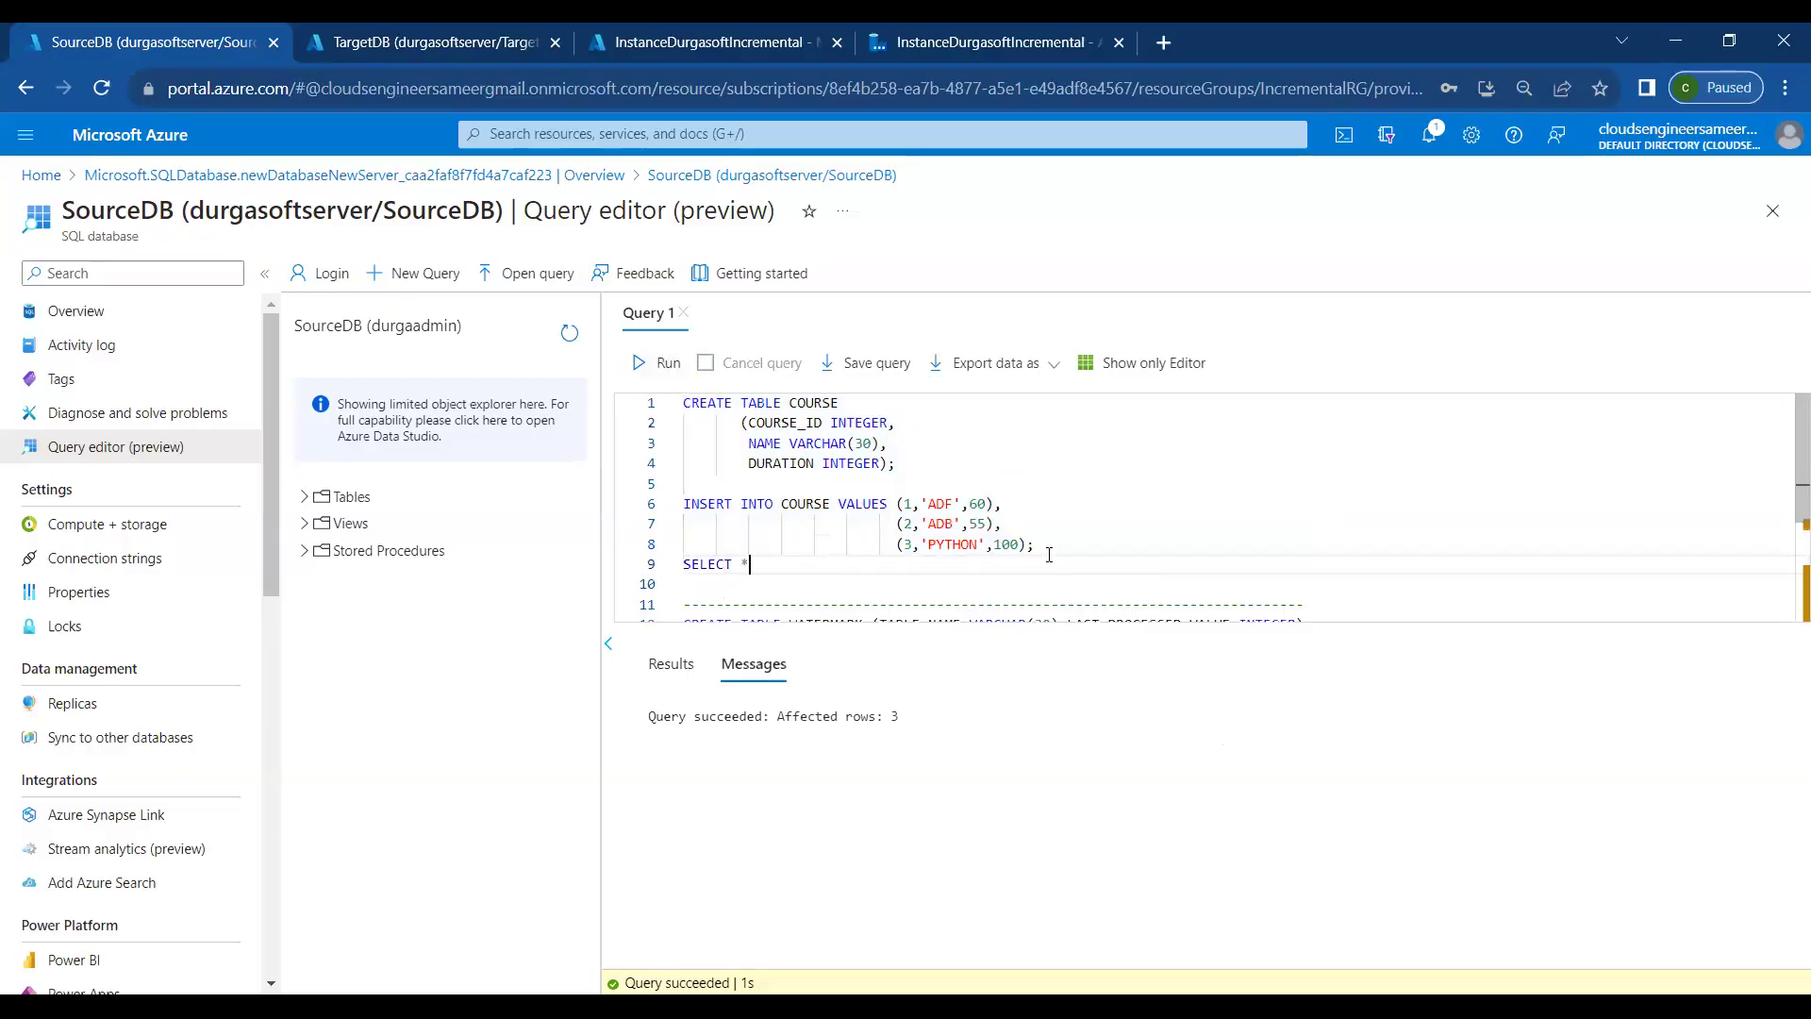
pyautogui.write(' FROM COU')
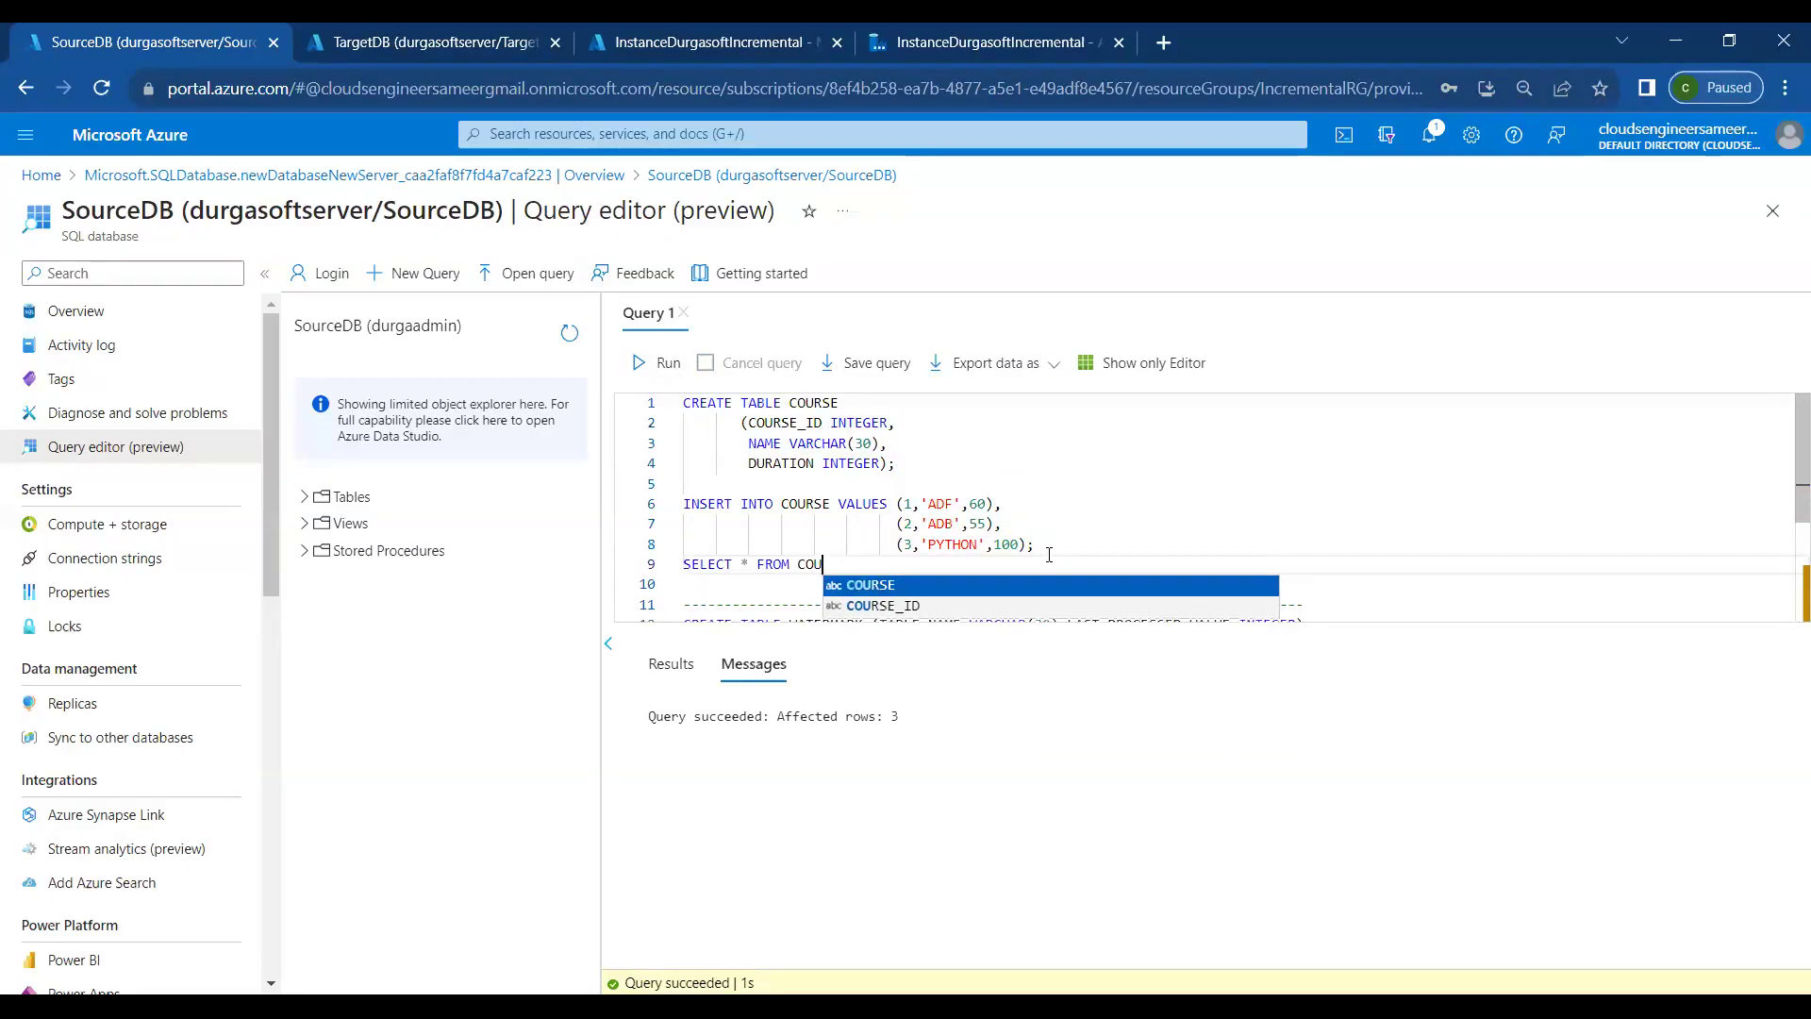
pyautogui.press('Return')
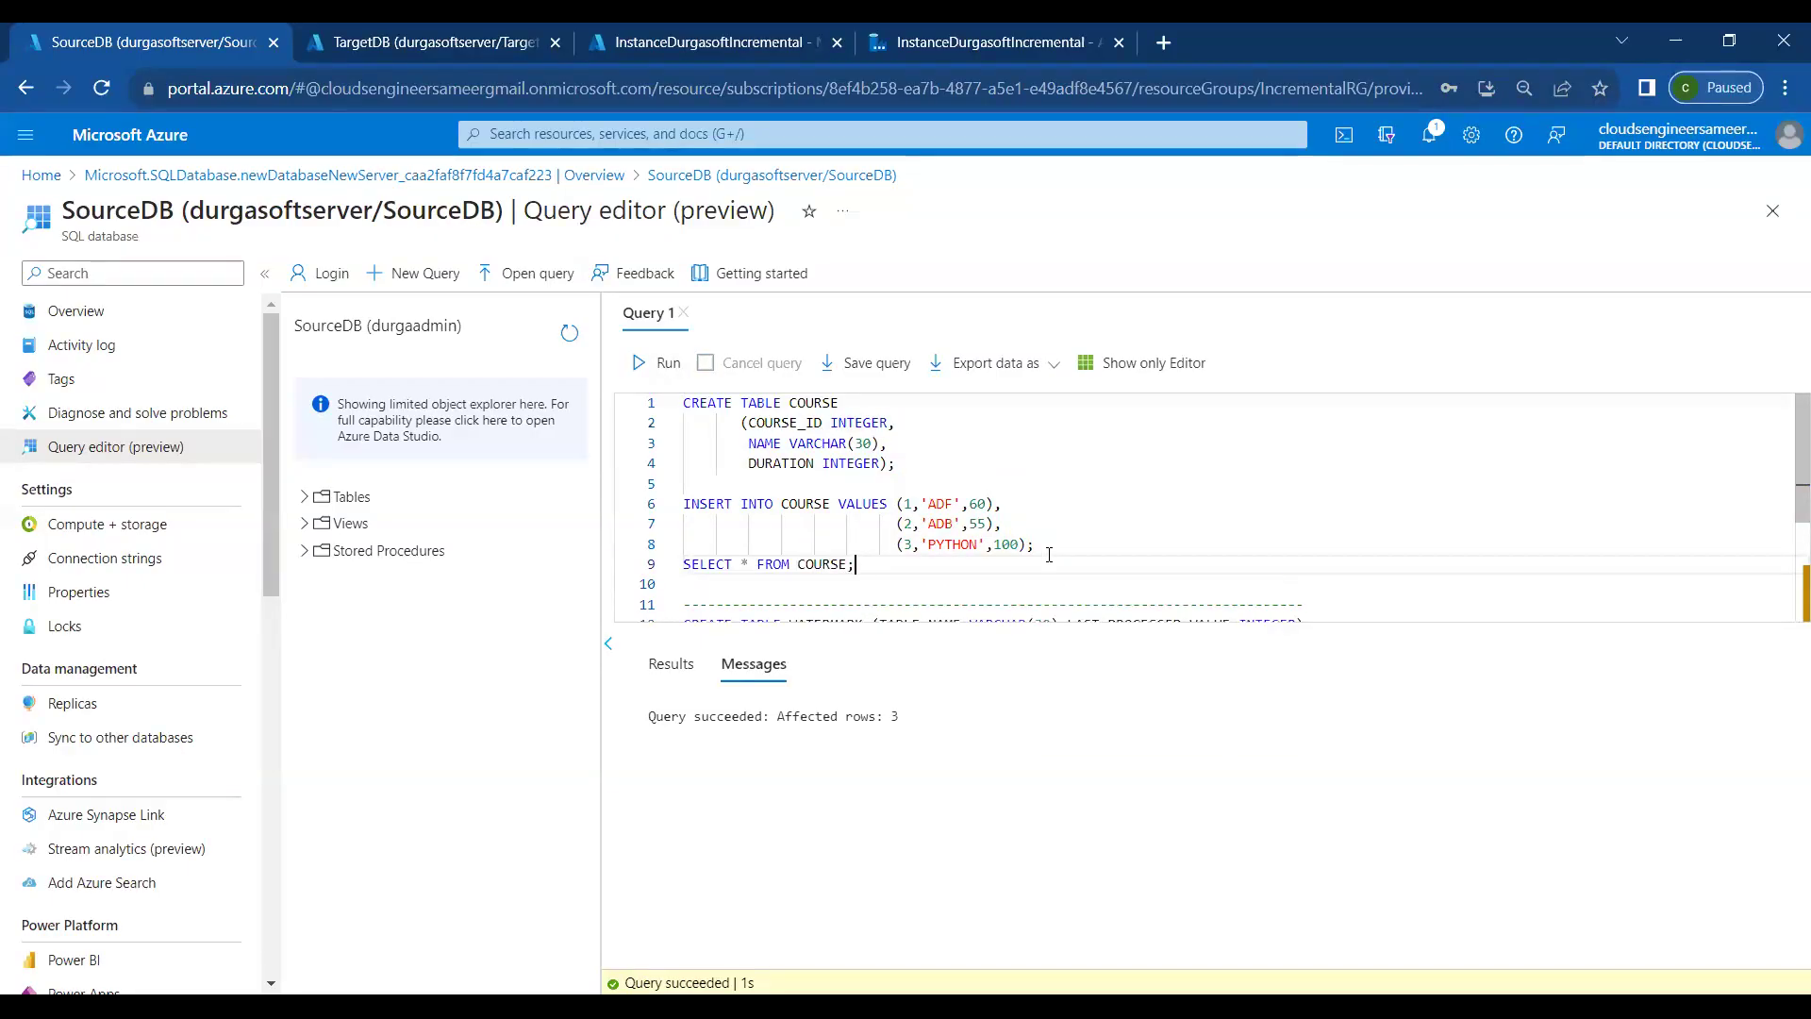
# Run only the SELECT * FROM COURSE; query to list the table's rows
pyautogui.hotkey('shift', 'Up')
pyautogui.hotkey('shift', 'Right')
pyautogui.hotkey('shift', 'Right')
pyautogui.hotkey('shift', 'Right')
pyautogui.hotkey('shift', 'Right')
pyautogui.hotkey('shift', 'Right')
pyautogui.hotkey('shift', 'Right')
pyautogui.hotkey('shift', 'Right')
pyautogui.hotkey('shift', 'Right')
pyautogui.hotkey('shift', 'Right')
pyautogui.hotkey('shift', 'Right')
pyautogui.hotkey('shift', 'Right')
pyautogui.hotkey('shift', 'Right')
pyautogui.hotkey('shift', 'Right')
pyautogui.hotkey('shift', 'Right')
pyautogui.hotkey('shift', 'Right')
pyautogui.hotkey('shift', 'Right')
pyautogui.hotkey('shift', 'Right')
pyautogui.hotkey('shift', 'Right')
pyautogui.hotkey('shift', 'Right')
pyautogui.hotkey('shift', 'Right')
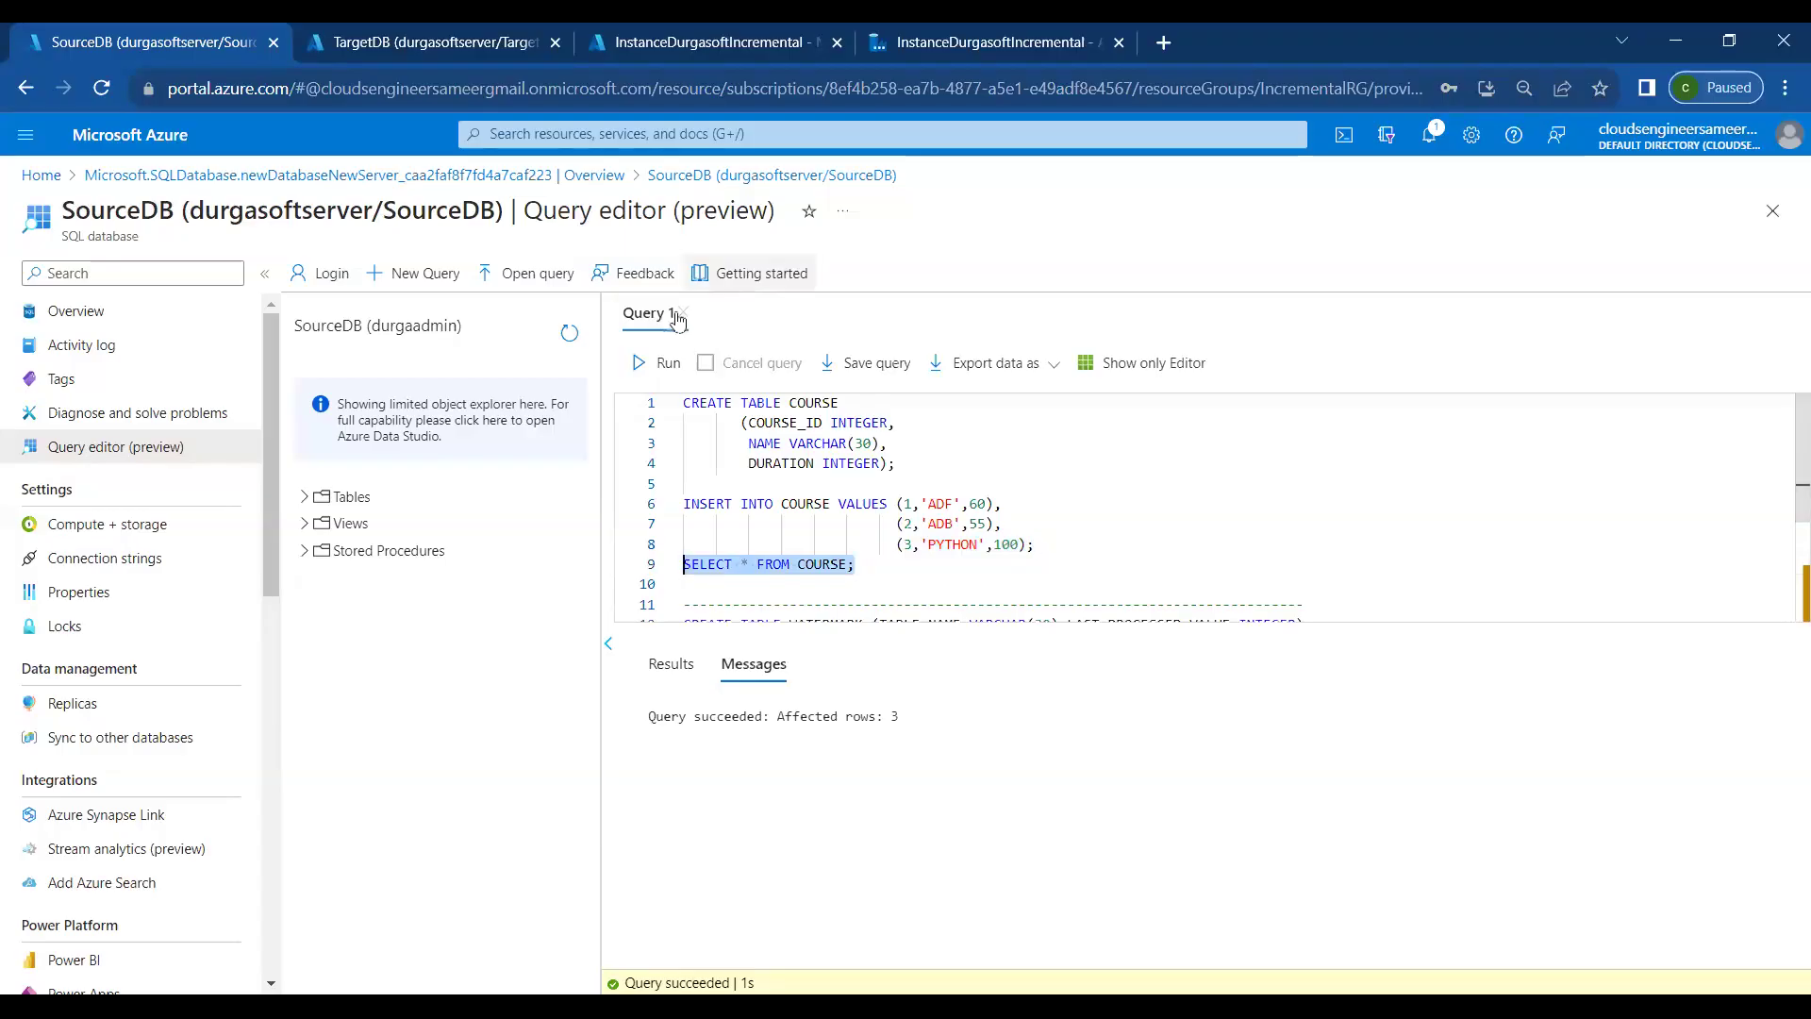
pyautogui.click(651, 366)
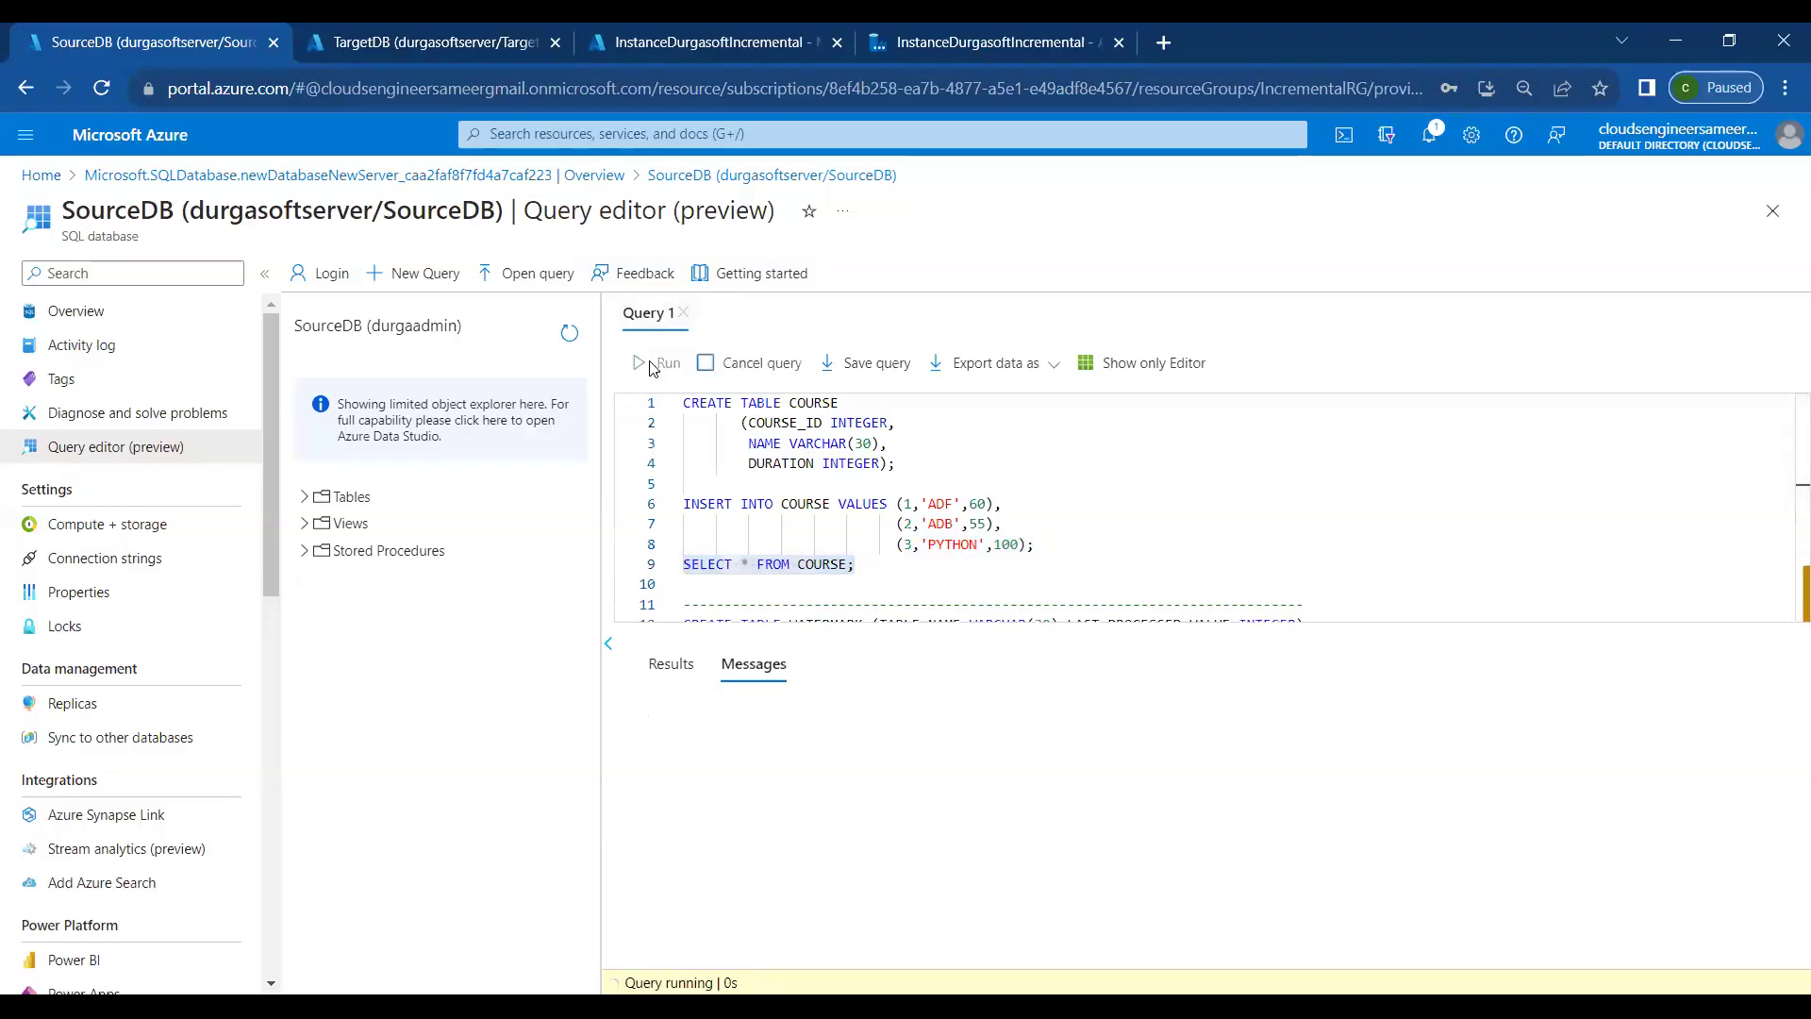
# Run only the statements that create the WATERMARK table and insert the row 'COURSE' with last processed value 0
pyautogui.click(956, 575)
pyautogui.press('Down')
pyautogui.press('Down')
pyautogui.press('Down')
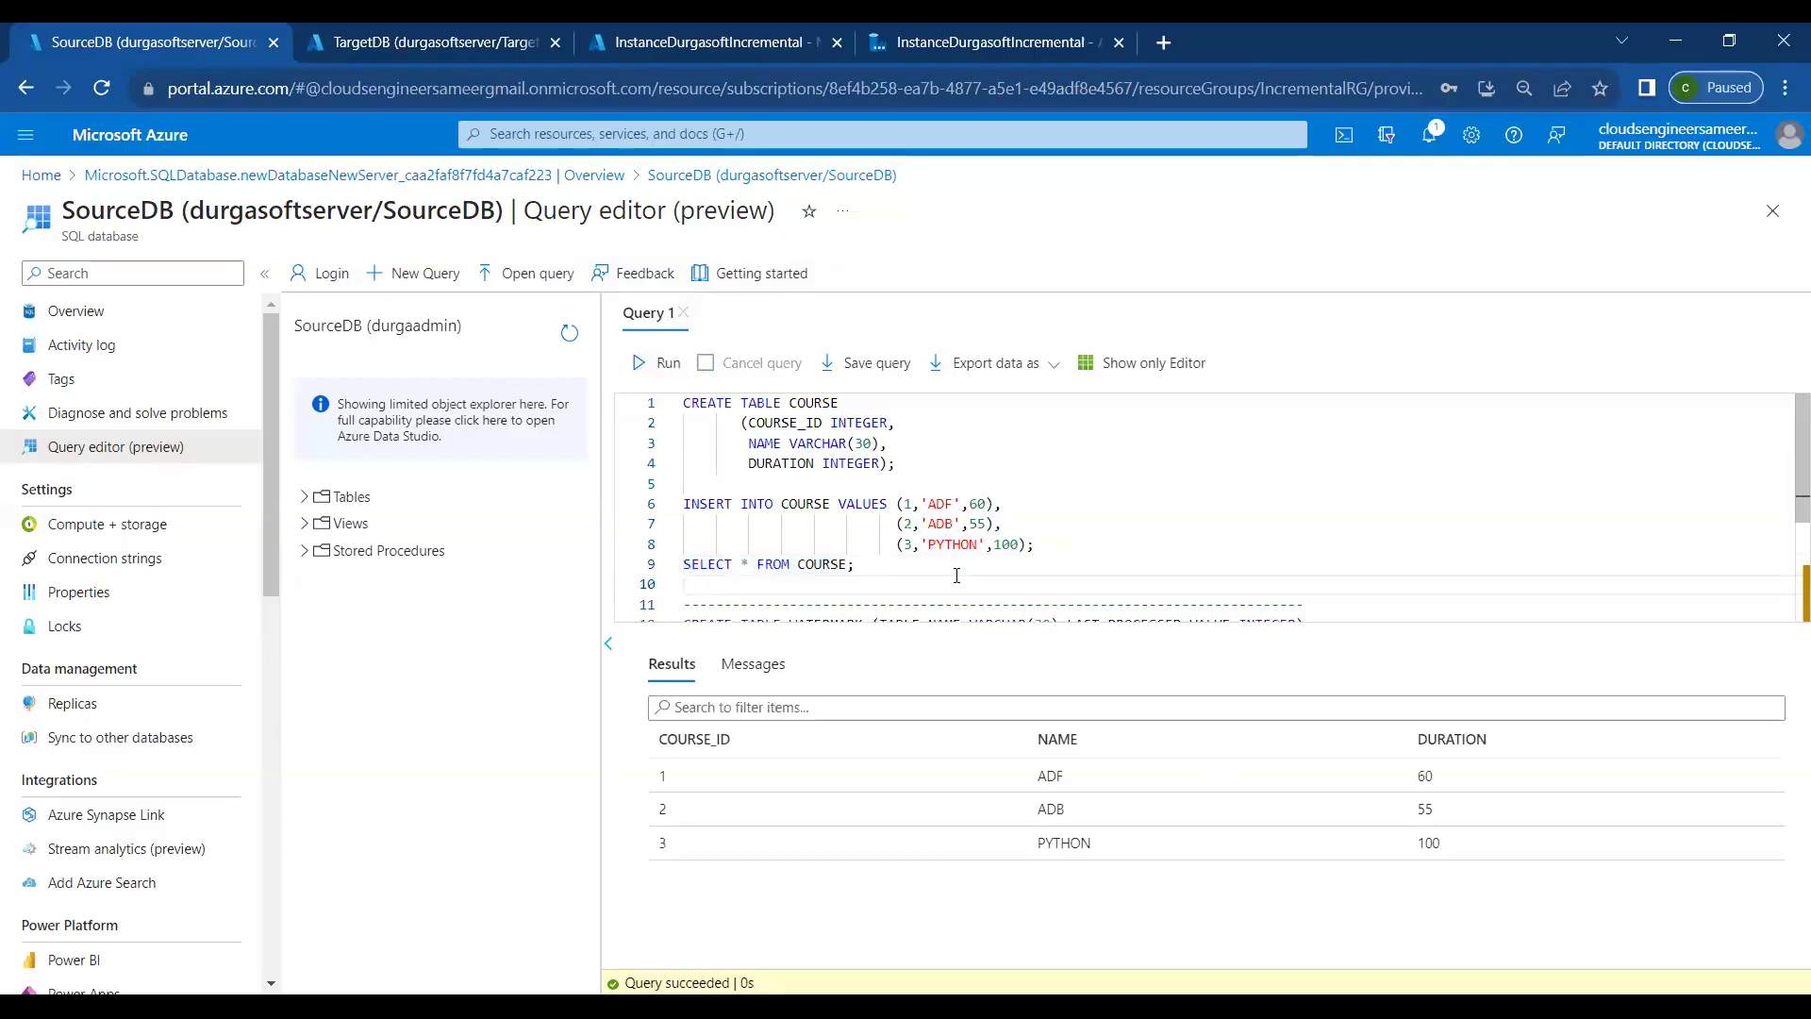
pyautogui.press('Up')
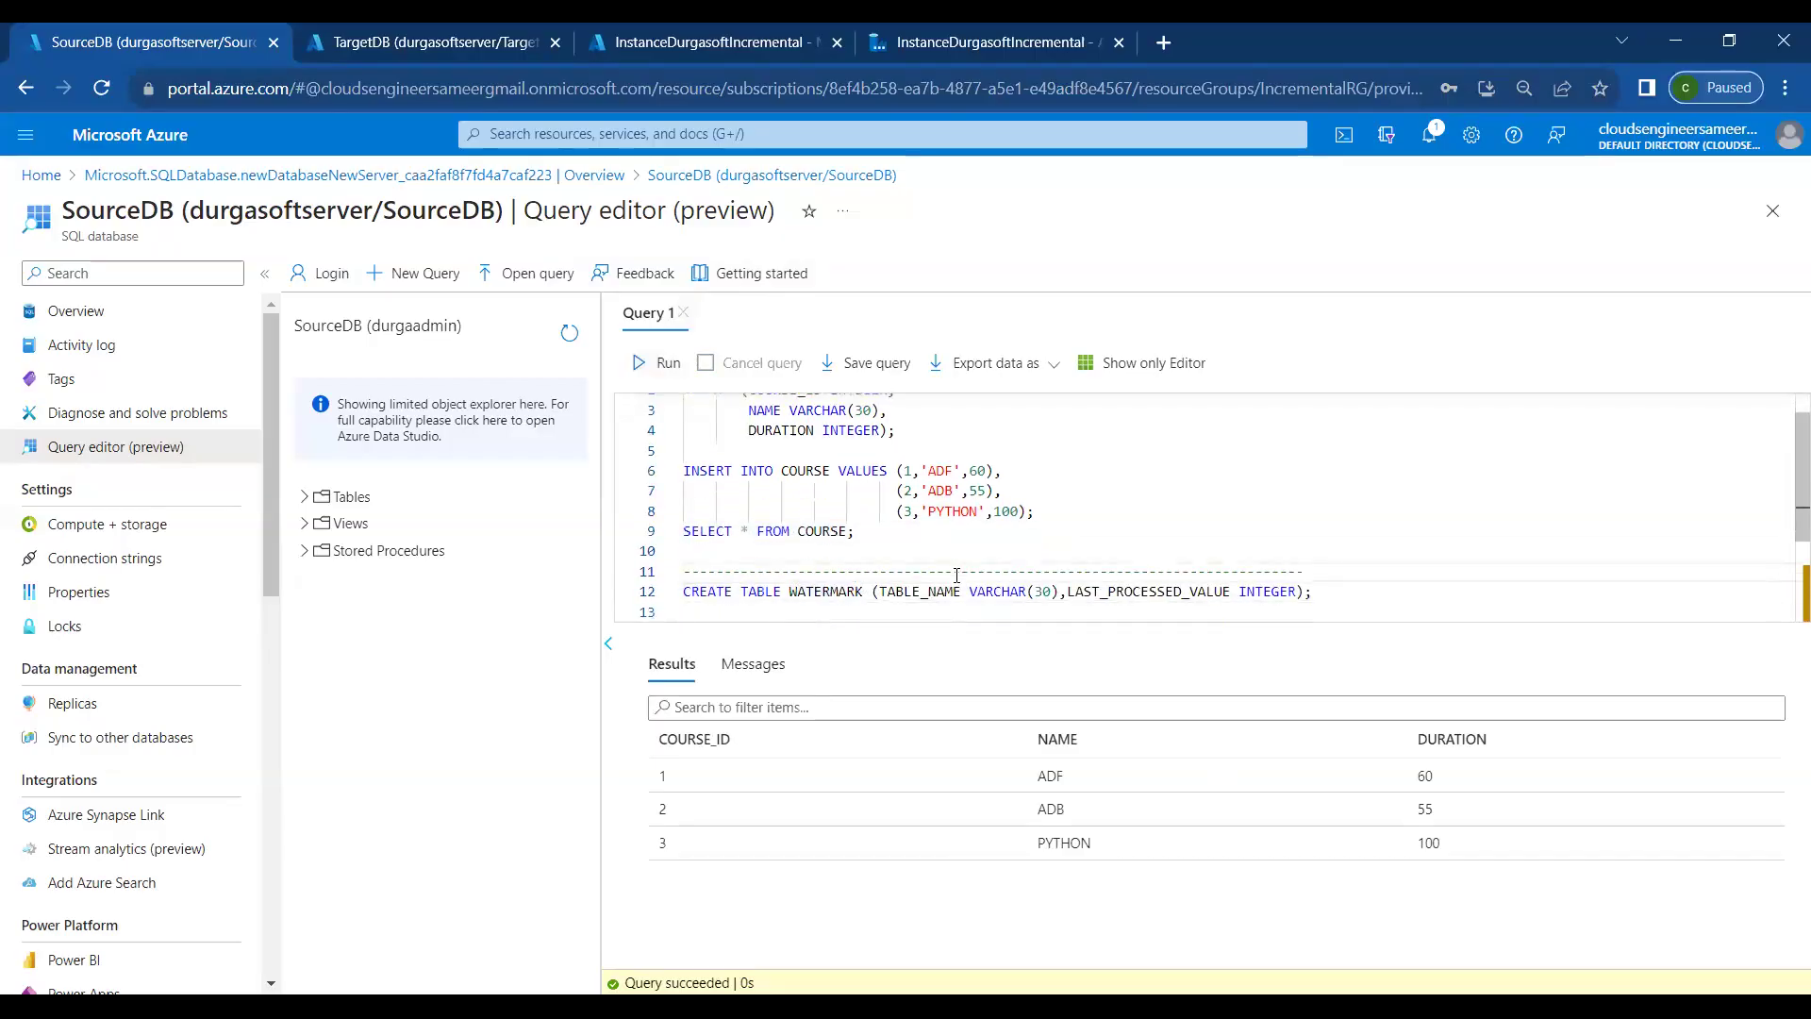
pyautogui.press('Down')
pyautogui.press('Down')
pyautogui.press('Down')
pyautogui.press('Up')
pyautogui.press('Up')
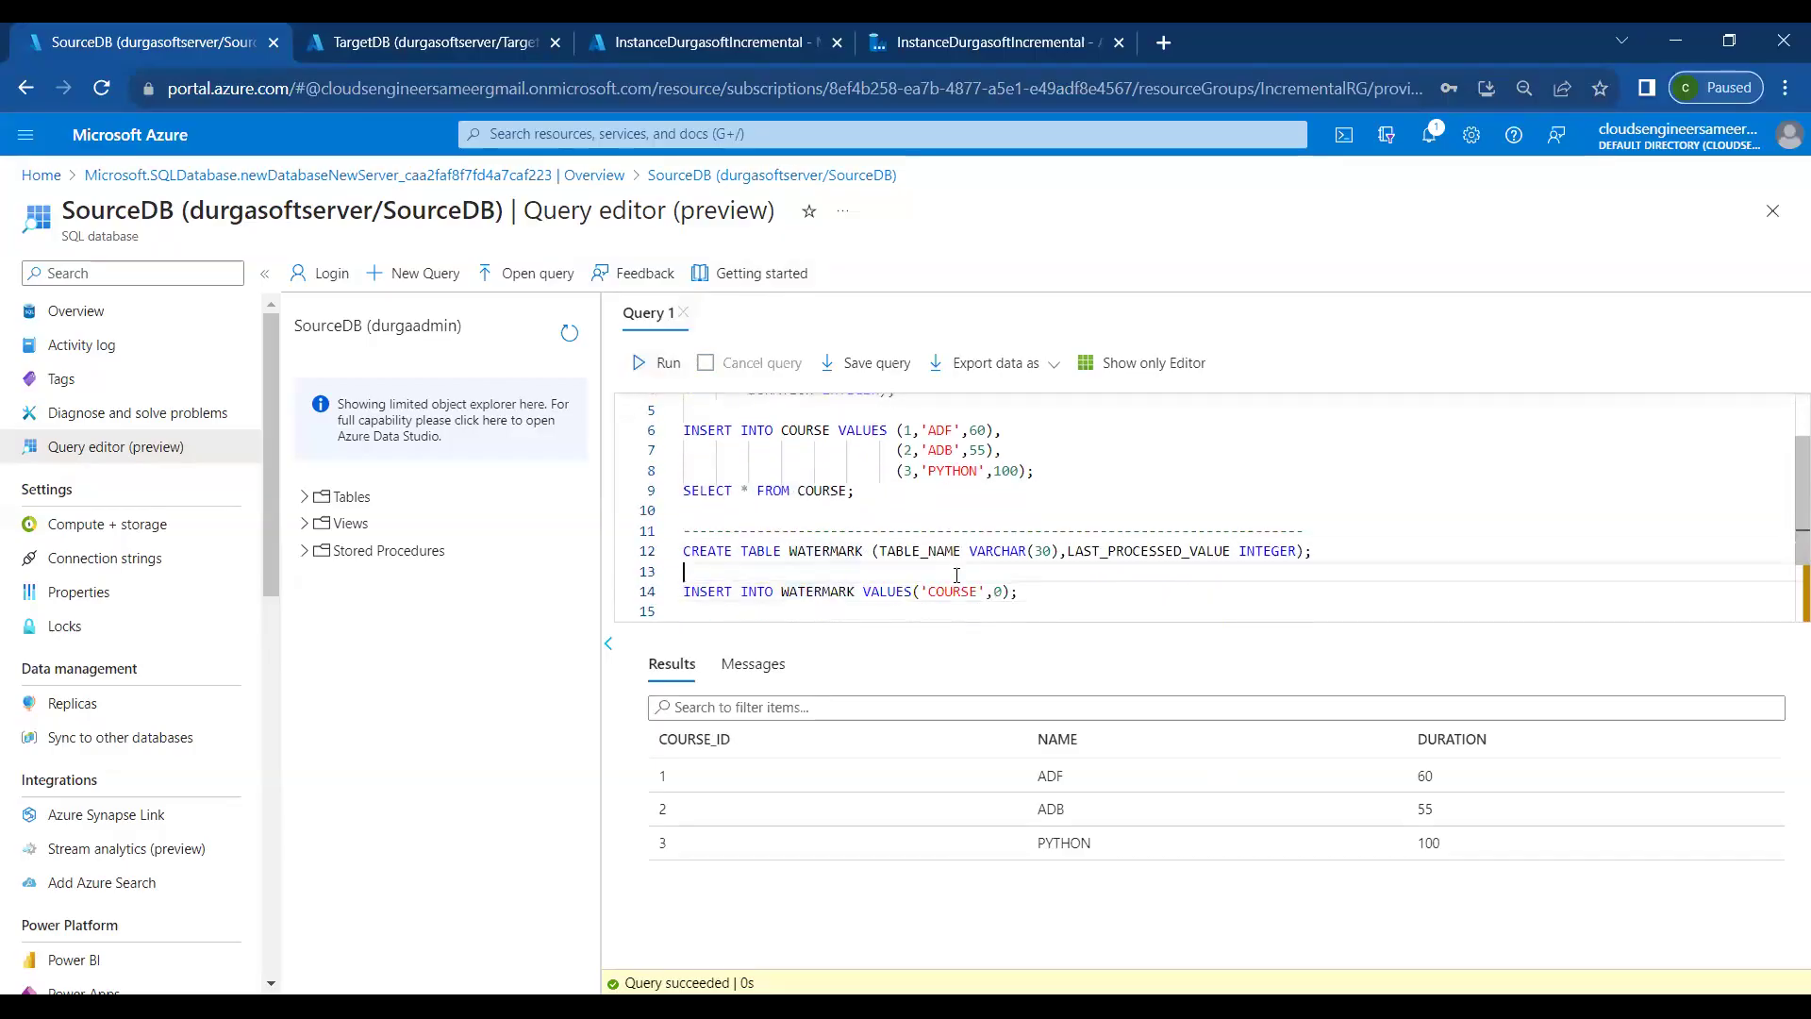
pyautogui.press('Left')
pyautogui.press('Left')
pyautogui.press('Left')
pyautogui.press('Left')
pyautogui.press('Left')
pyautogui.press('Left')
pyautogui.press('Left')
pyautogui.press('Left')
pyautogui.press('Left')
pyautogui.press('Left')
pyautogui.press('Left')
pyautogui.press('Left')
pyautogui.press('Left')
pyautogui.press('Left')
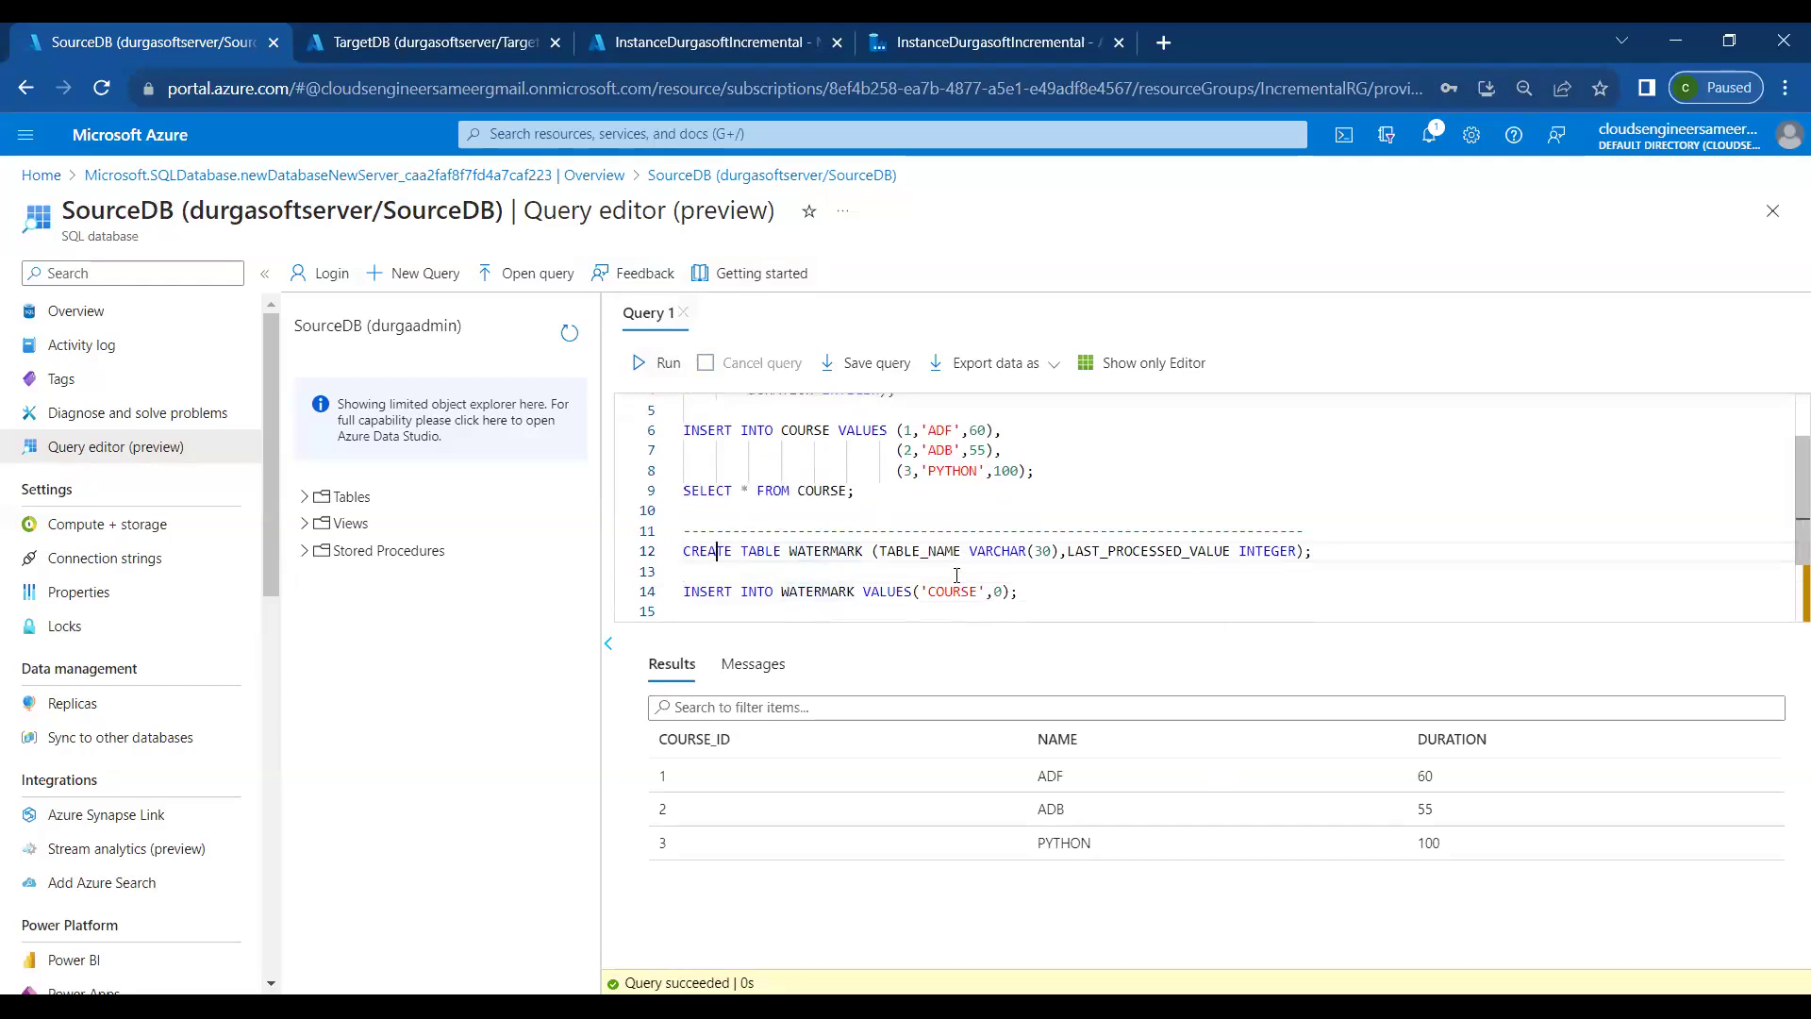
pyautogui.press('Home')
pyautogui.hotkey('shift', 'Down')
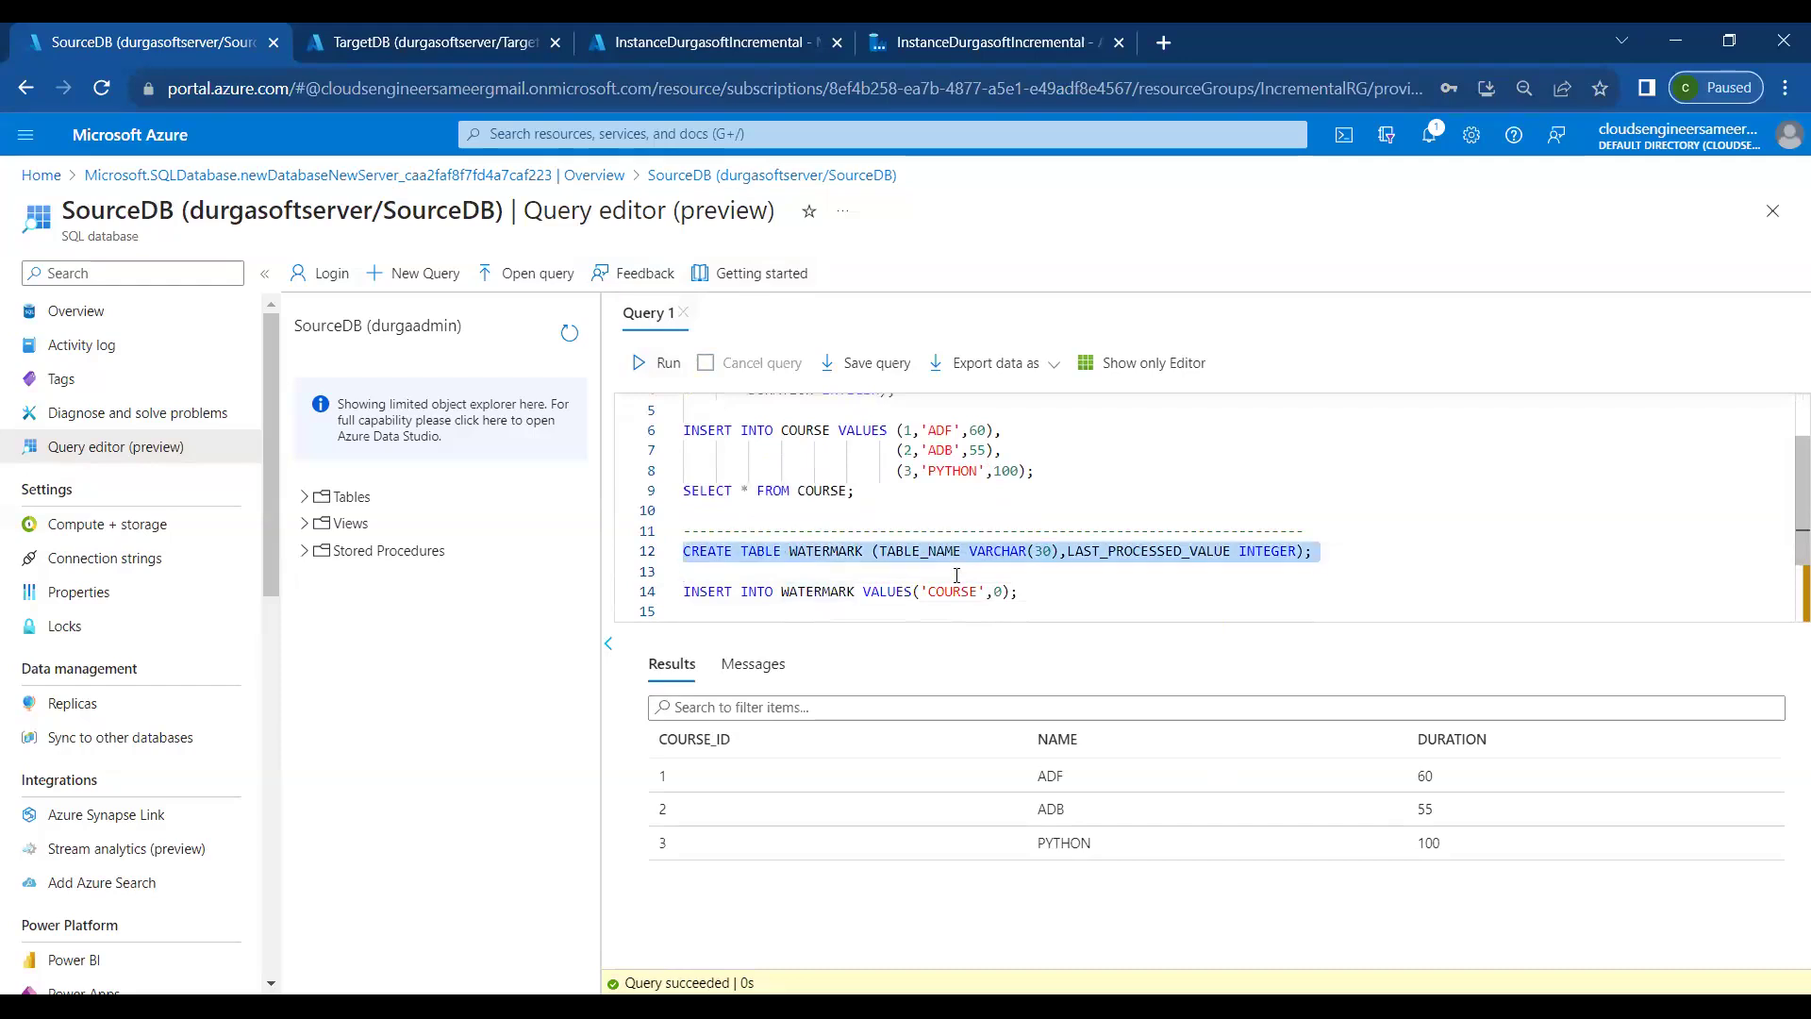
pyautogui.hotkey('shift', 'Down')
pyautogui.hotkey('shift', 'Down')
pyautogui.hotkey('shift', 'Down')
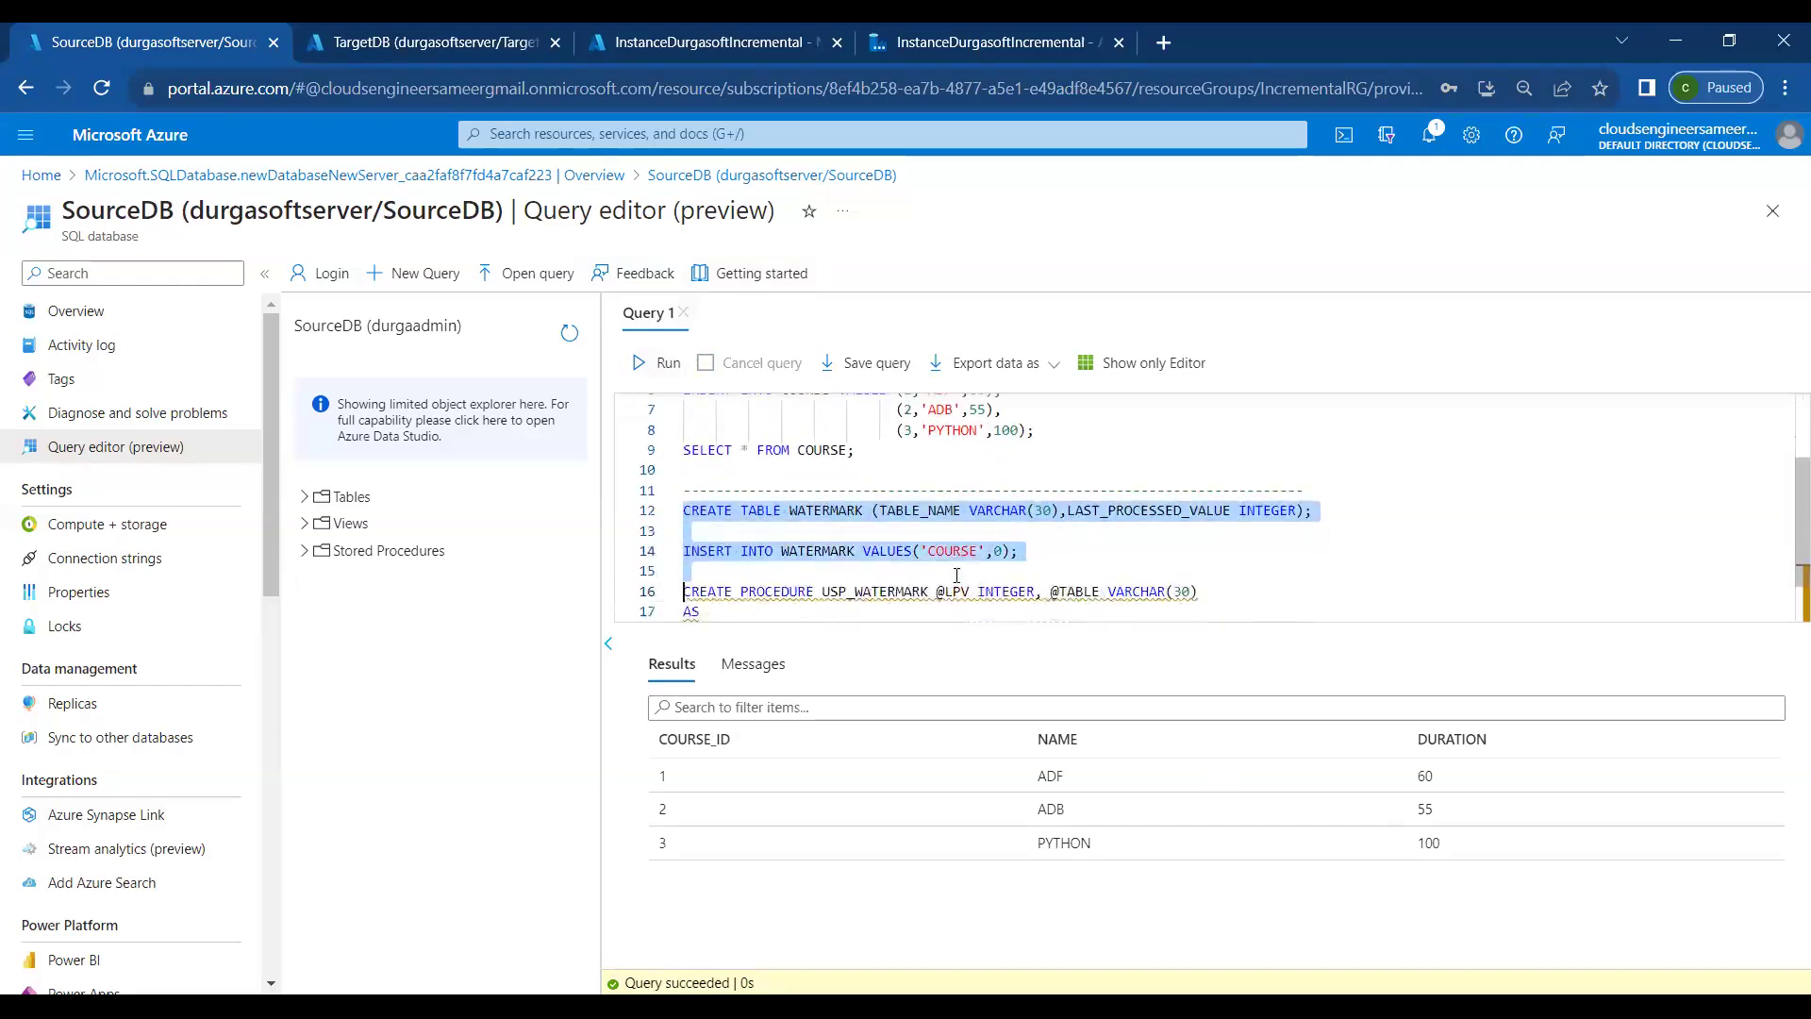
pyautogui.hotkey('shift', 'Up')
pyautogui.click(649, 371)
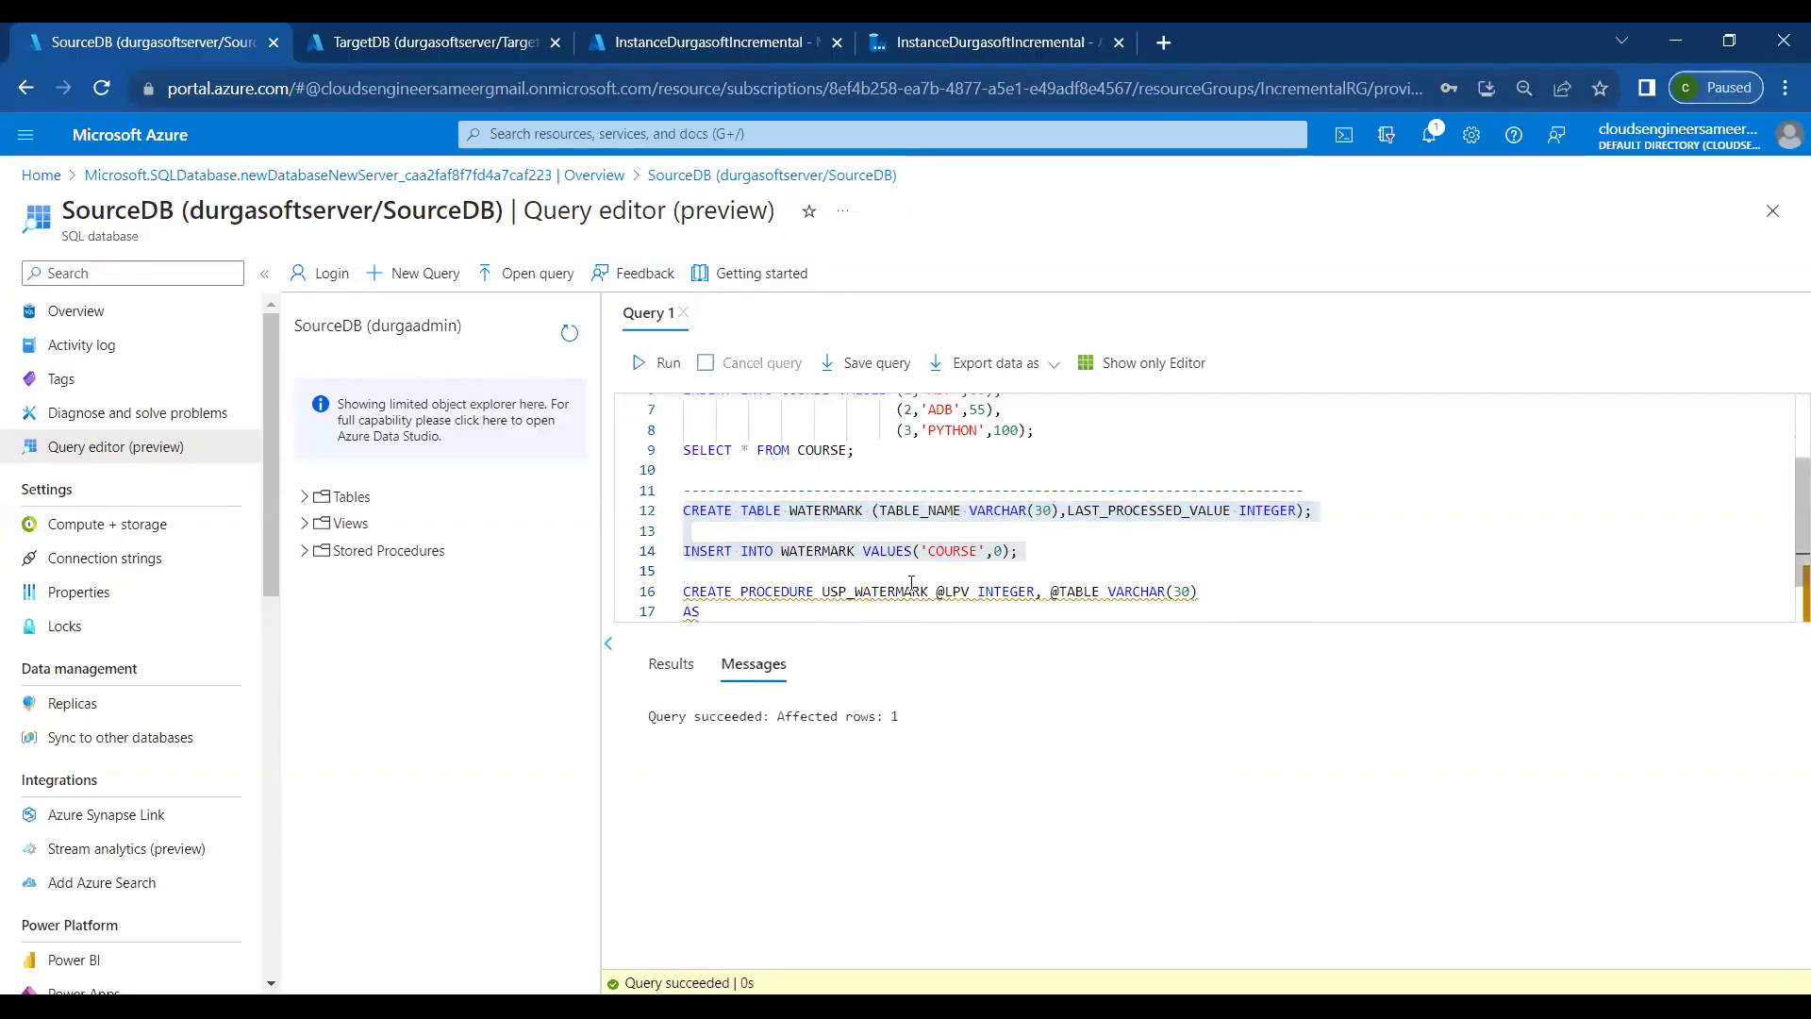
# Add the query SELECT * FROM WATERMARK; on a new line below the WATERMARK insert statement
pyautogui.click(1040, 555)
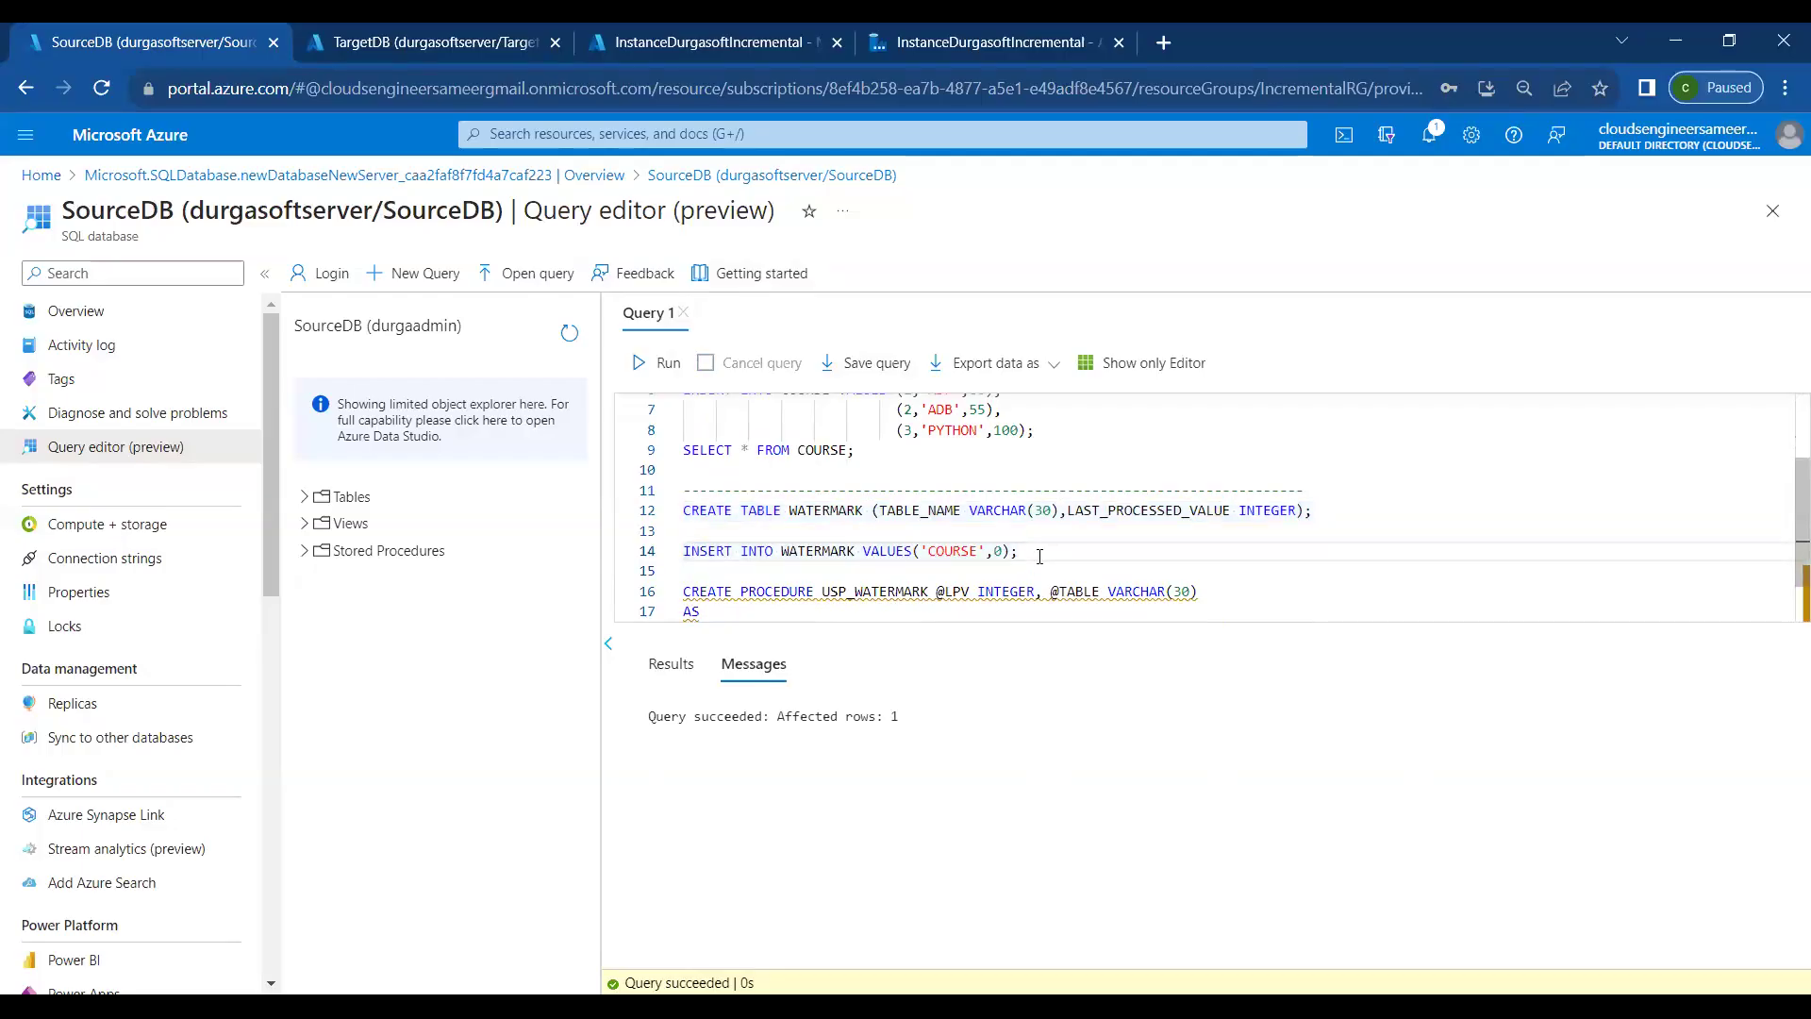
pyautogui.press('Return')
pyautogui.press('Return')
pyautogui.write('SLE')
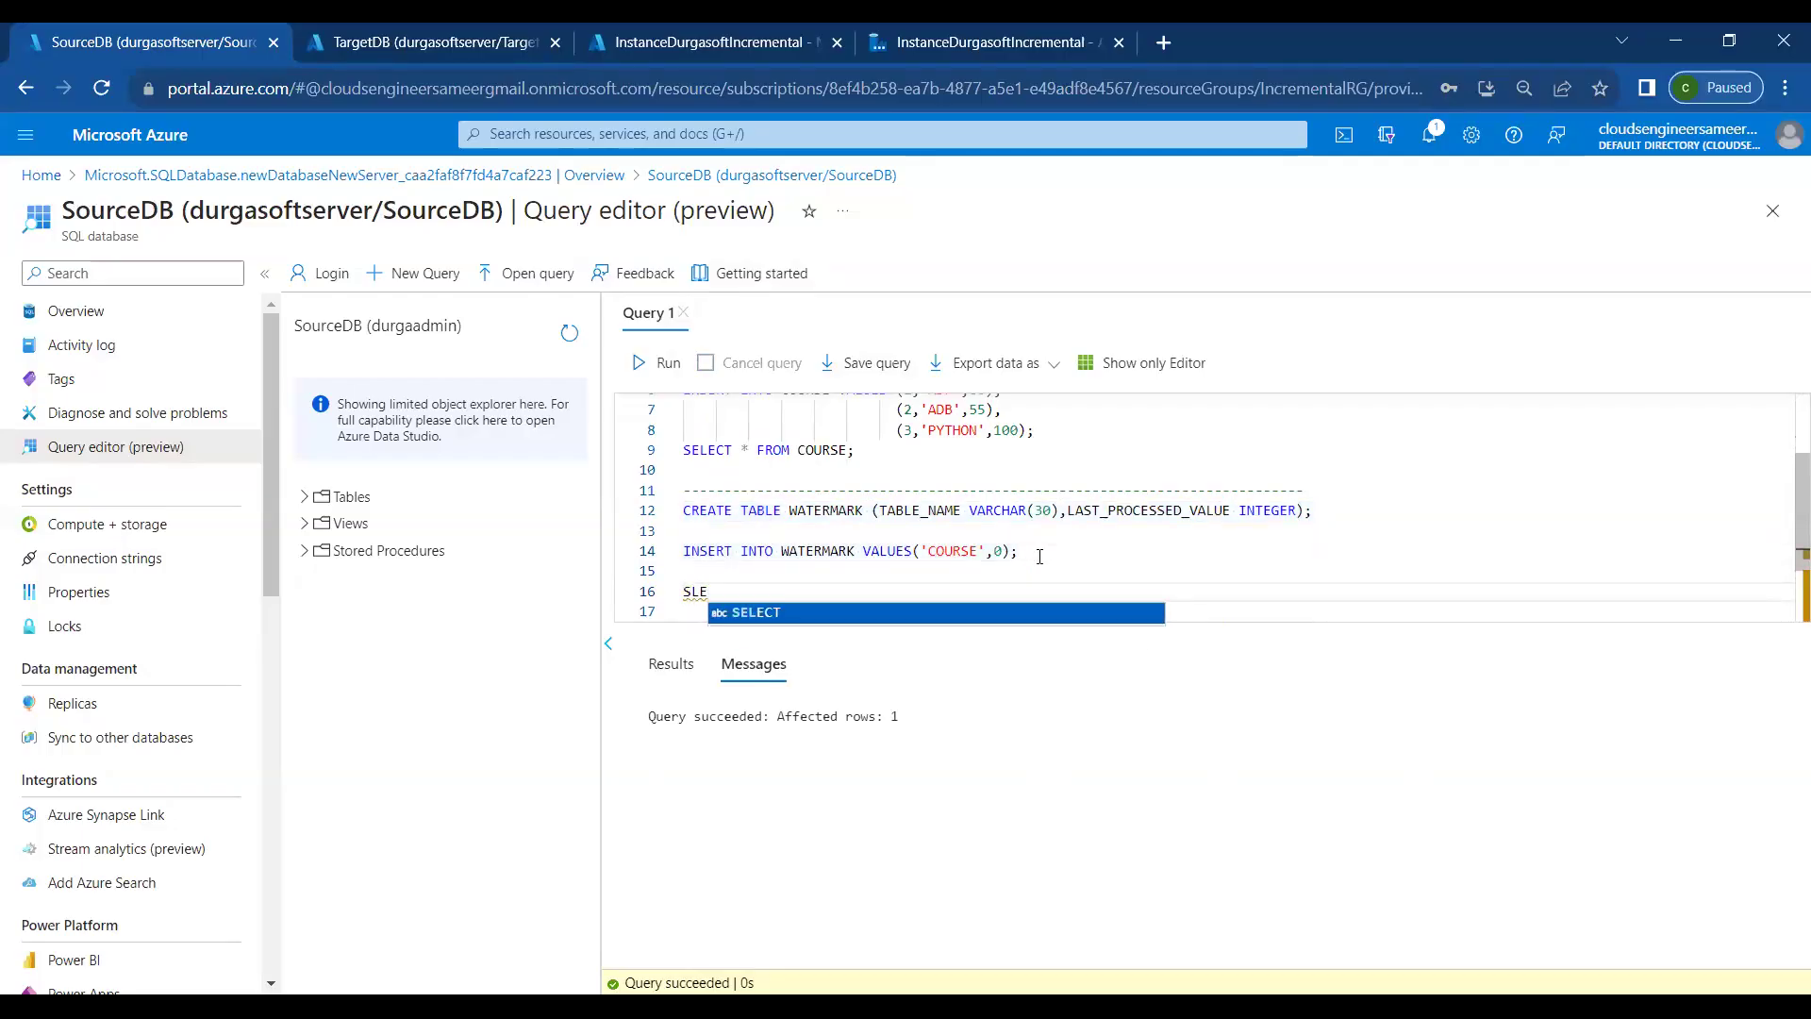
pyautogui.press('Tab')
pyautogui.write('*')
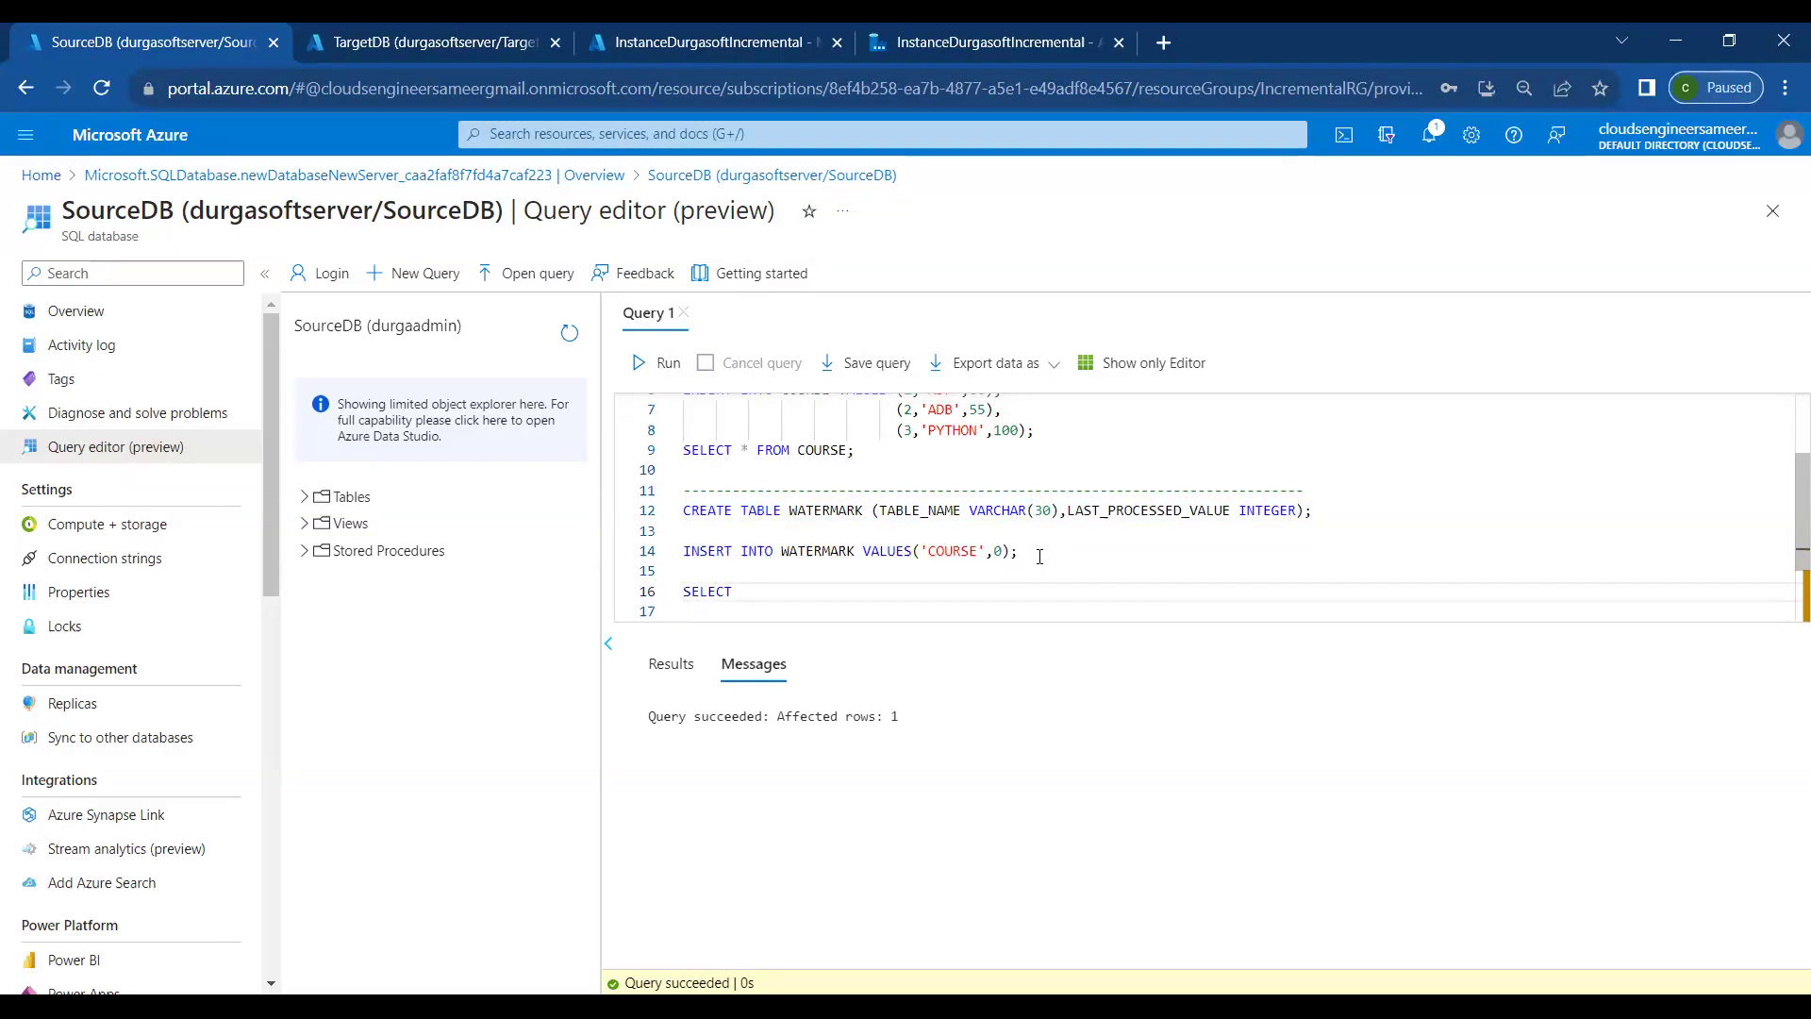
pyautogui.write(' FR')
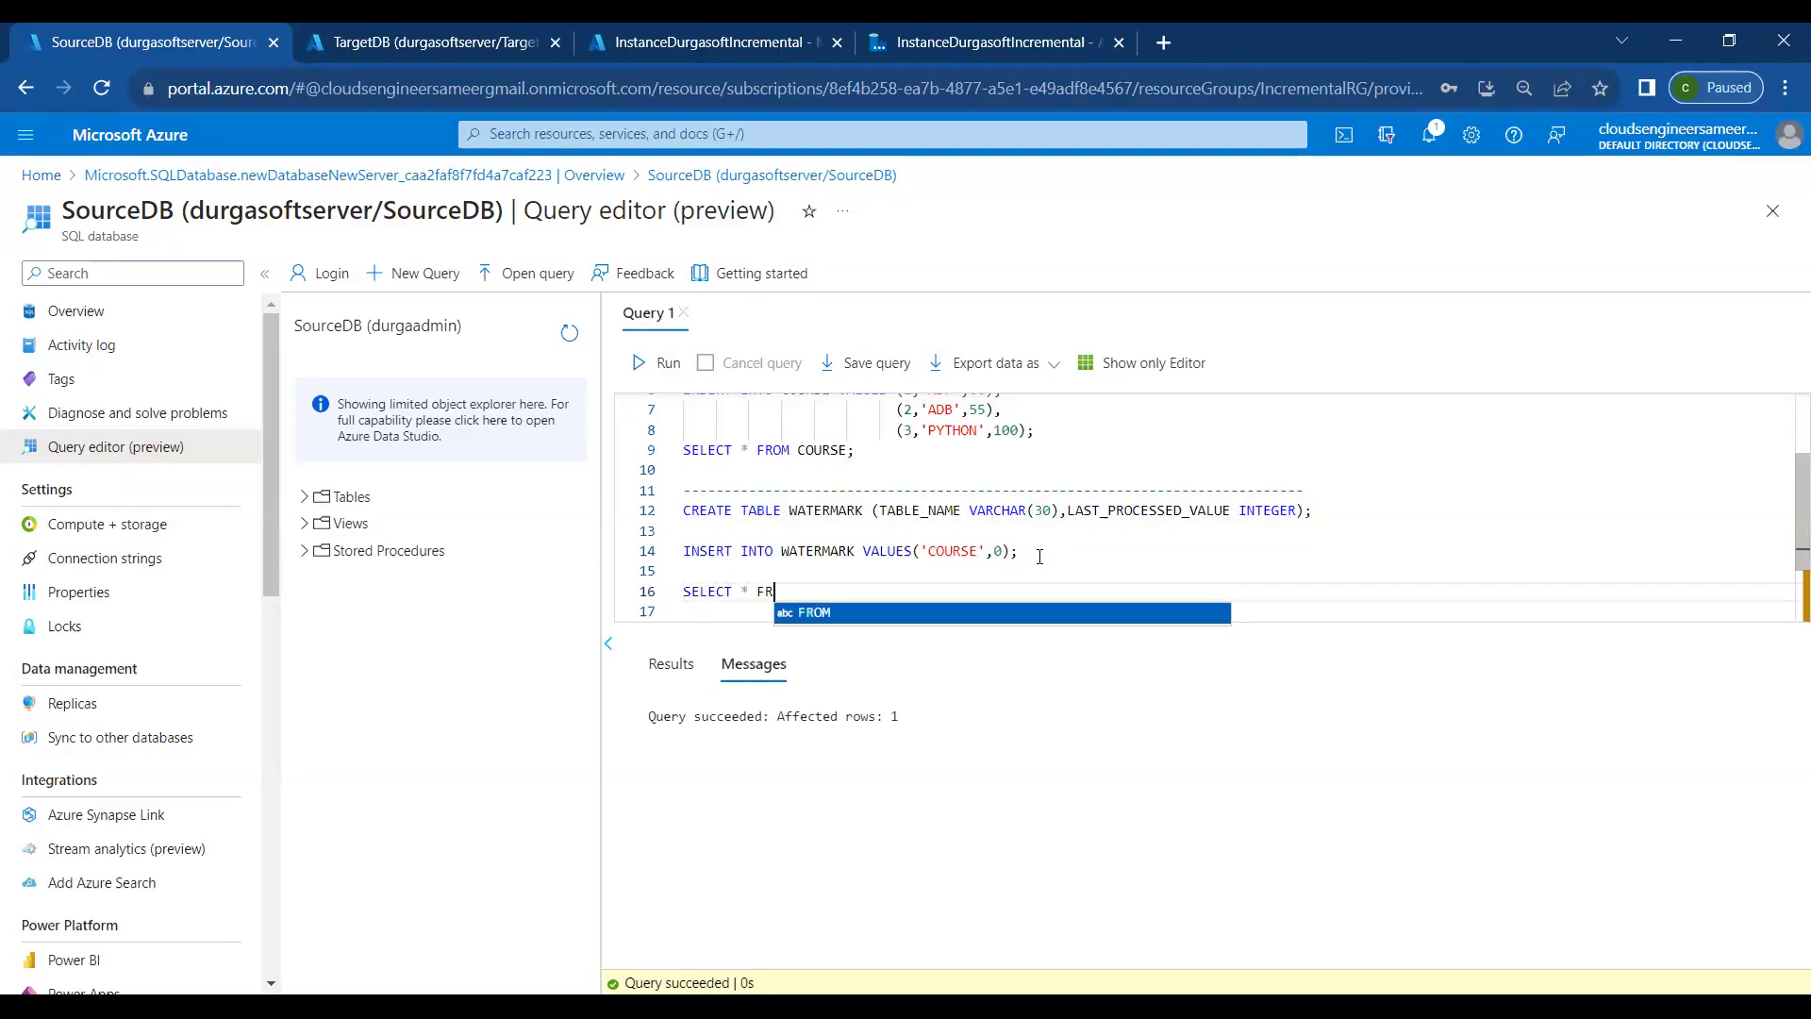
pyautogui.write('OM ')
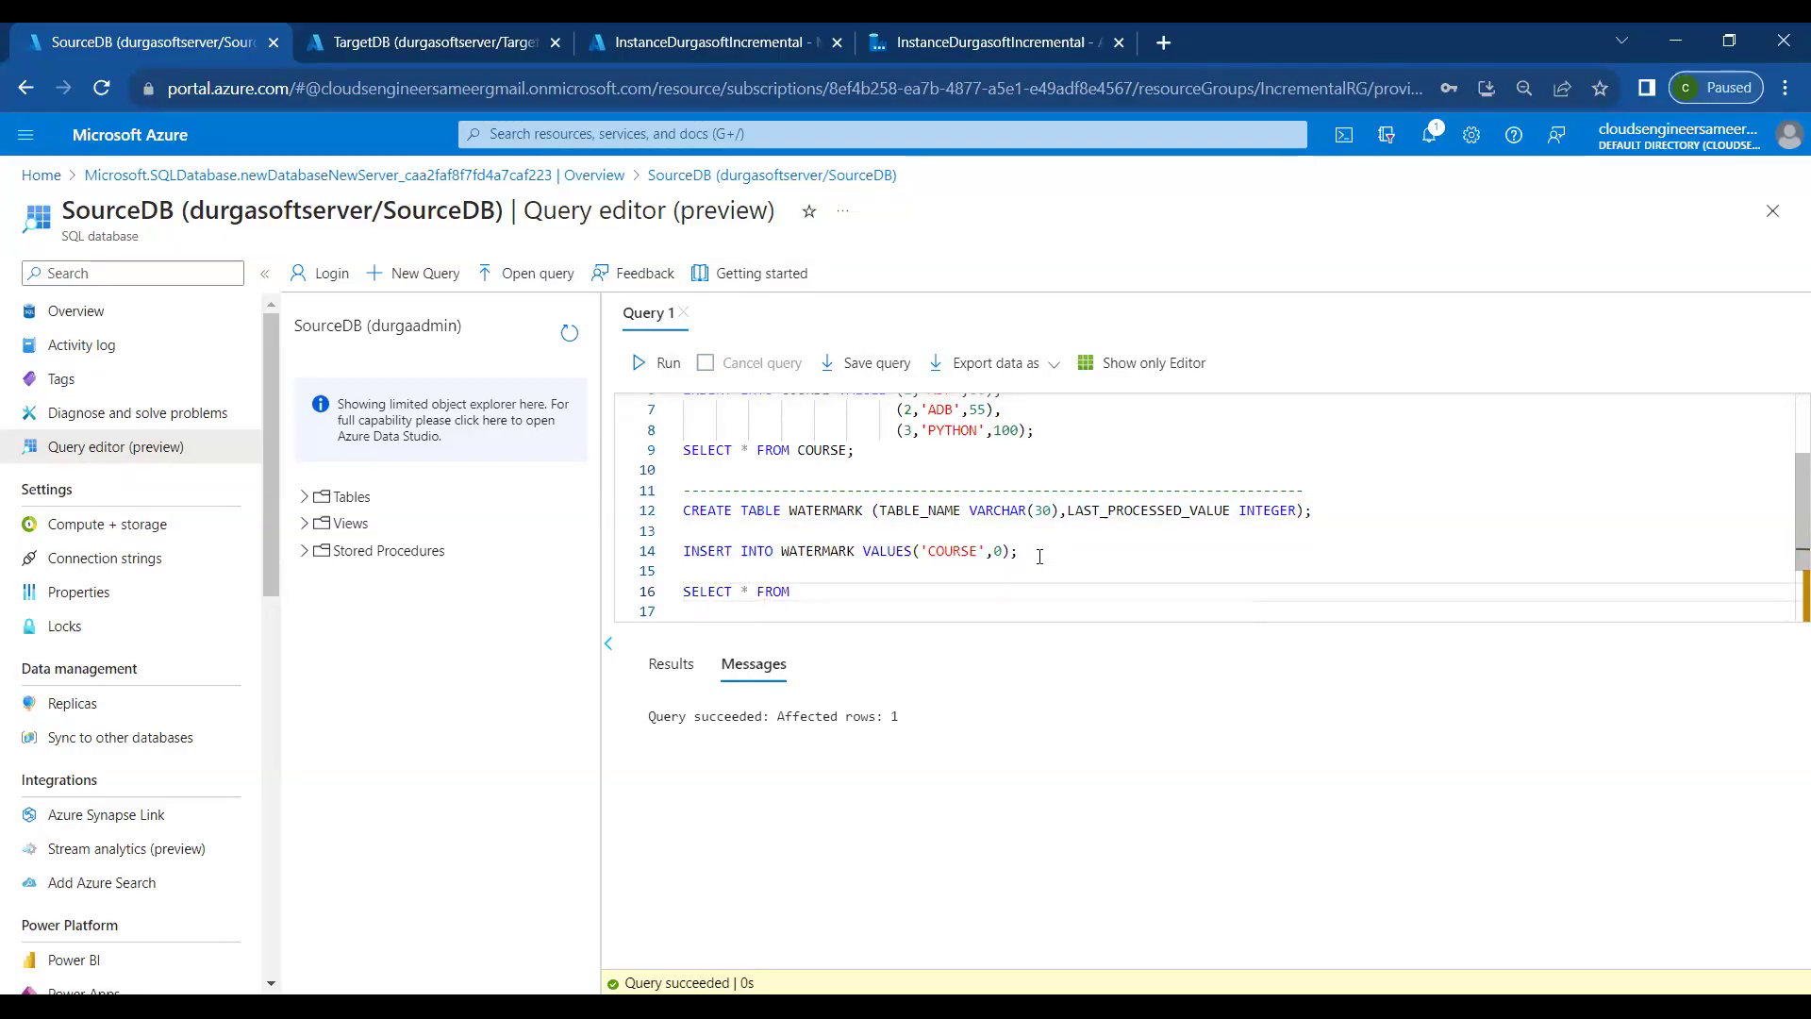
pyautogui.write('WA')
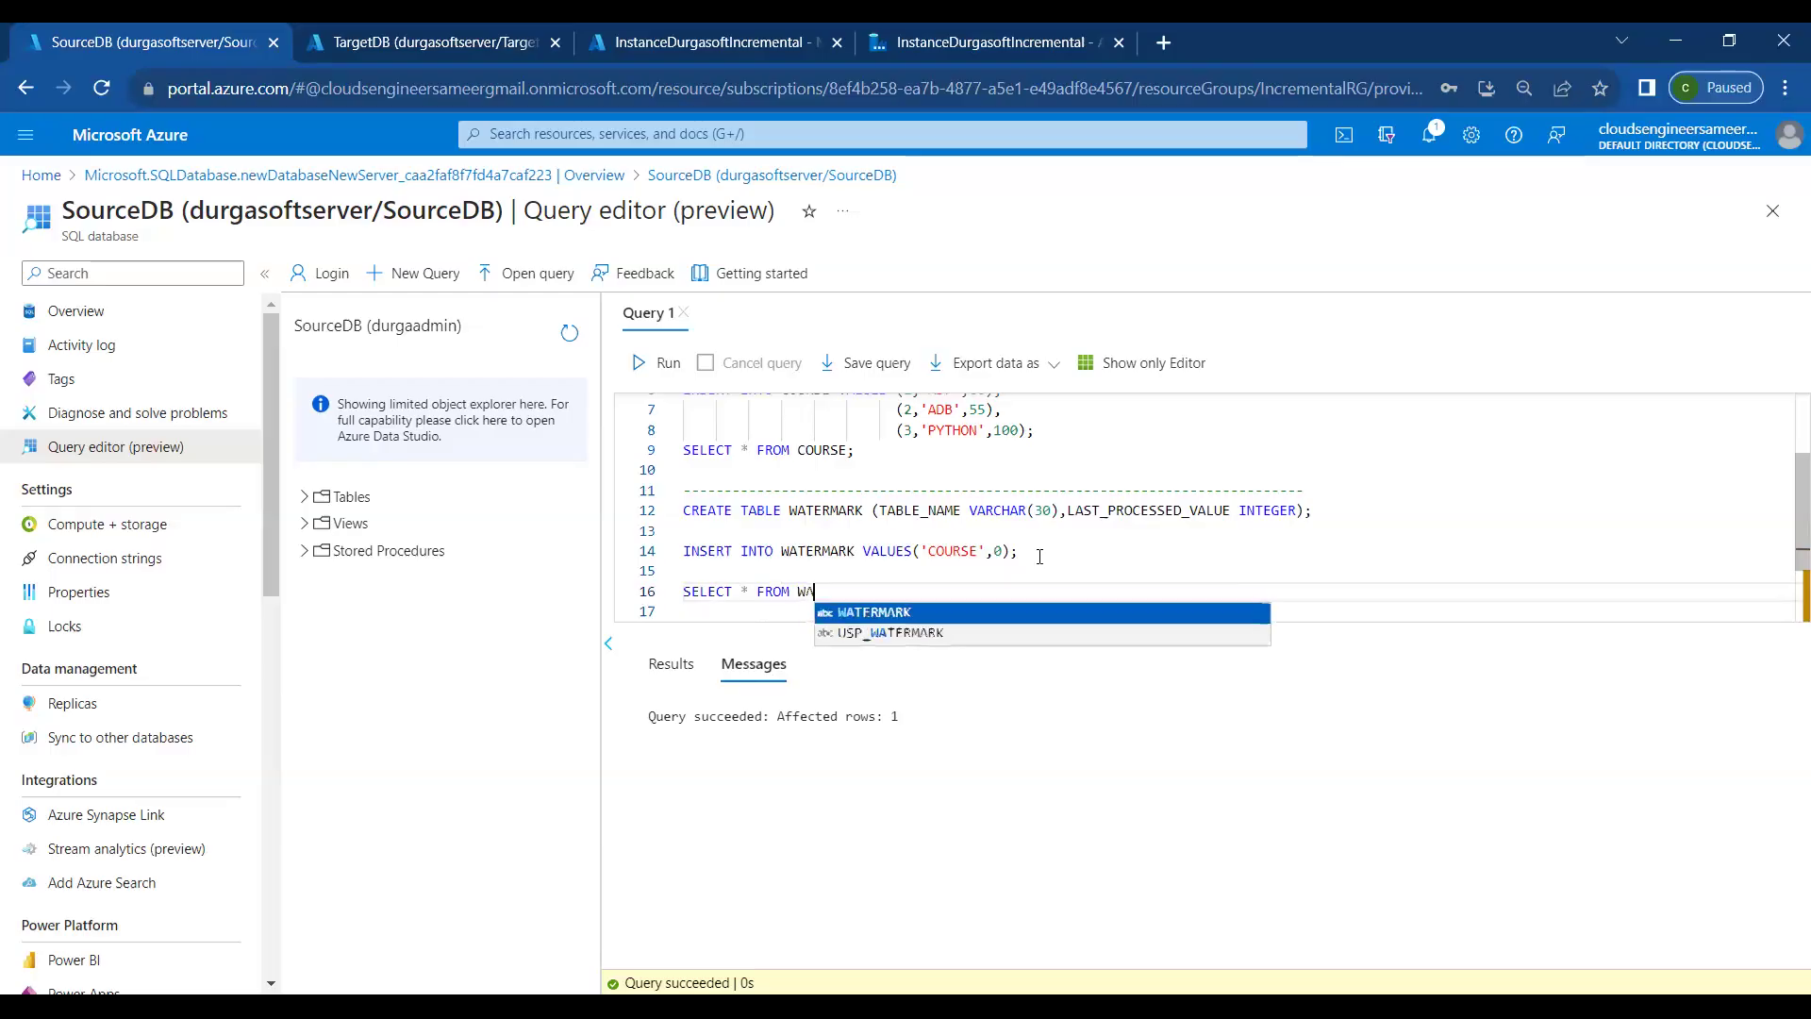
pyautogui.press('Tab')
pyautogui.write(';')
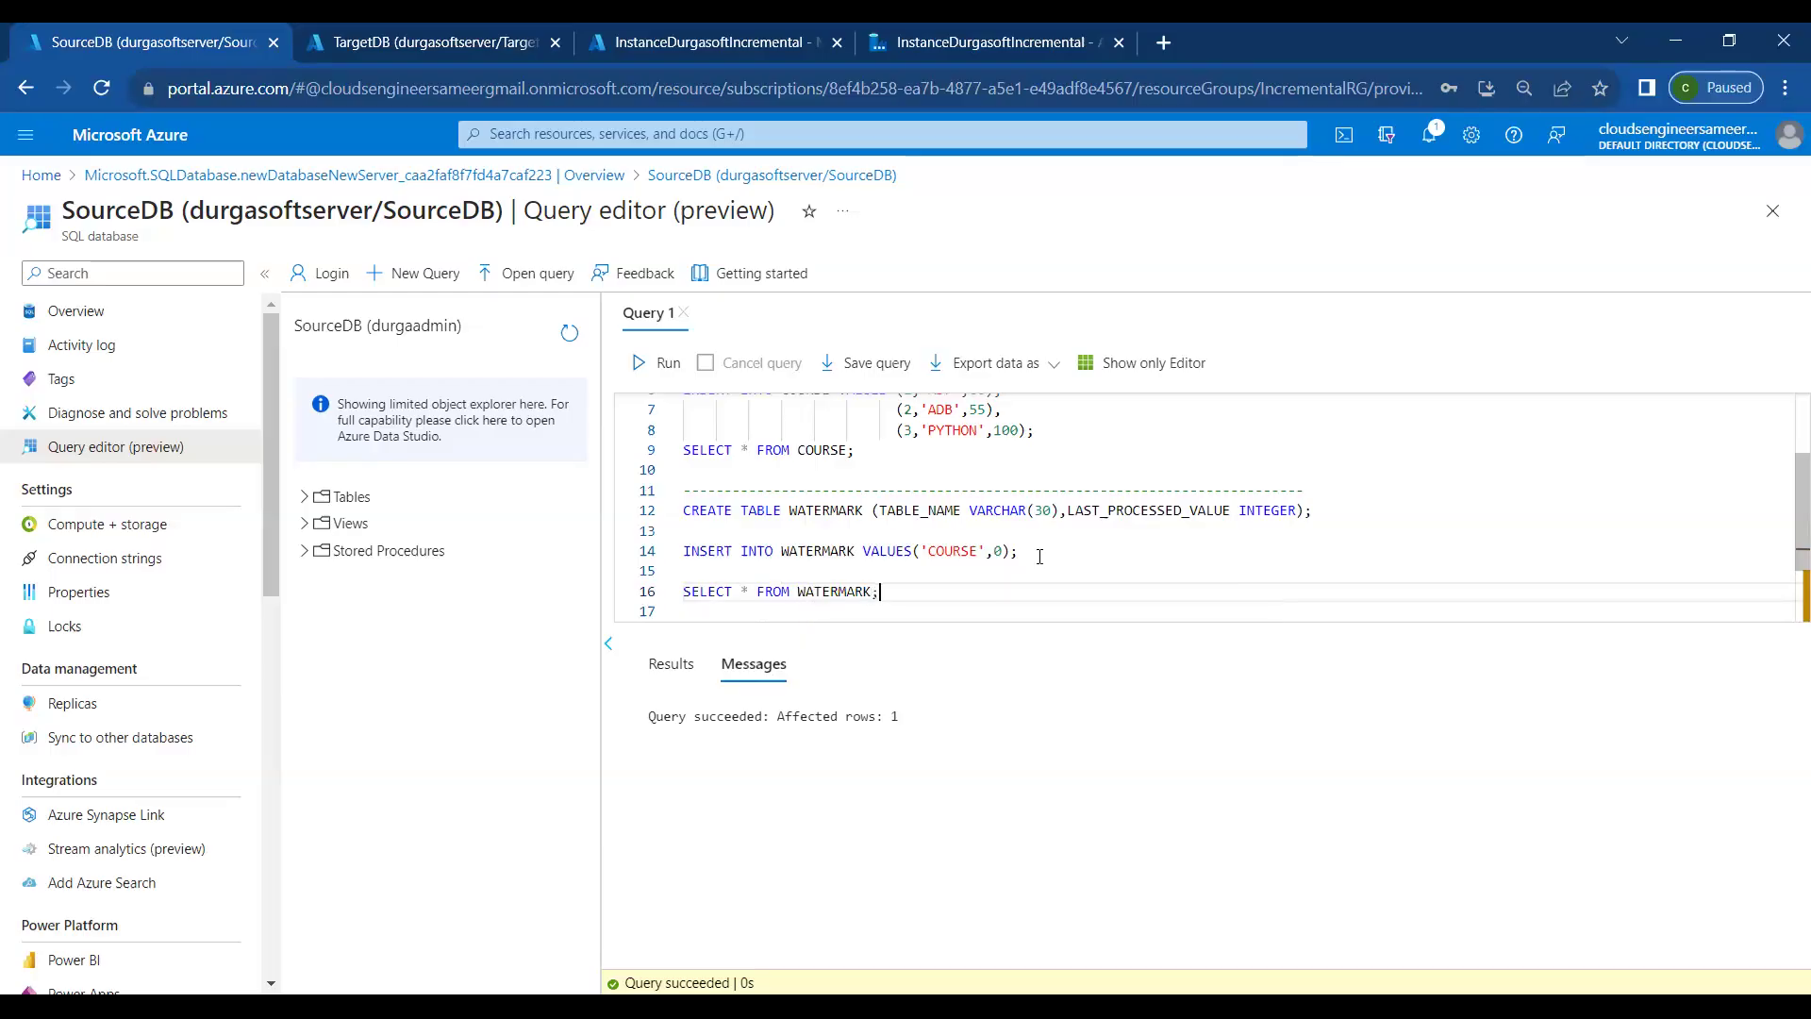
# Run only the SELECT * FROM WATERMARK; query to list the table's rows
pyautogui.hotkey('shift', 'Home')
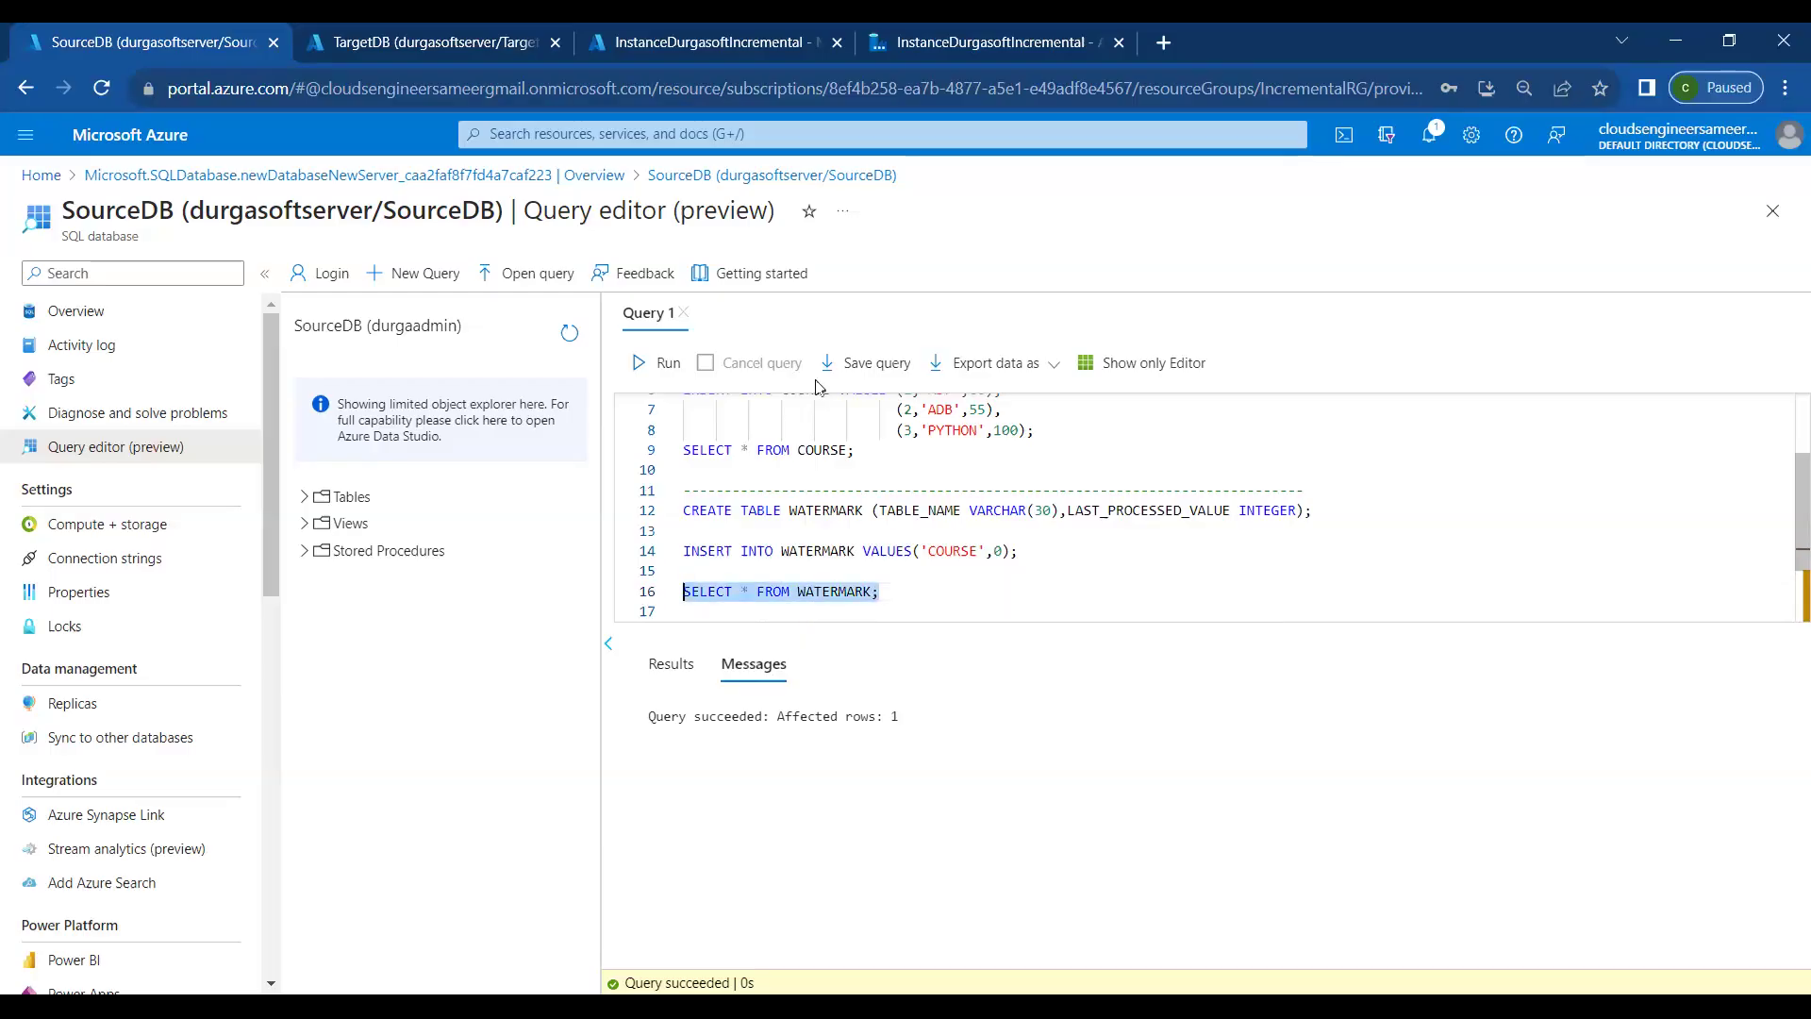
pyautogui.click(653, 362)
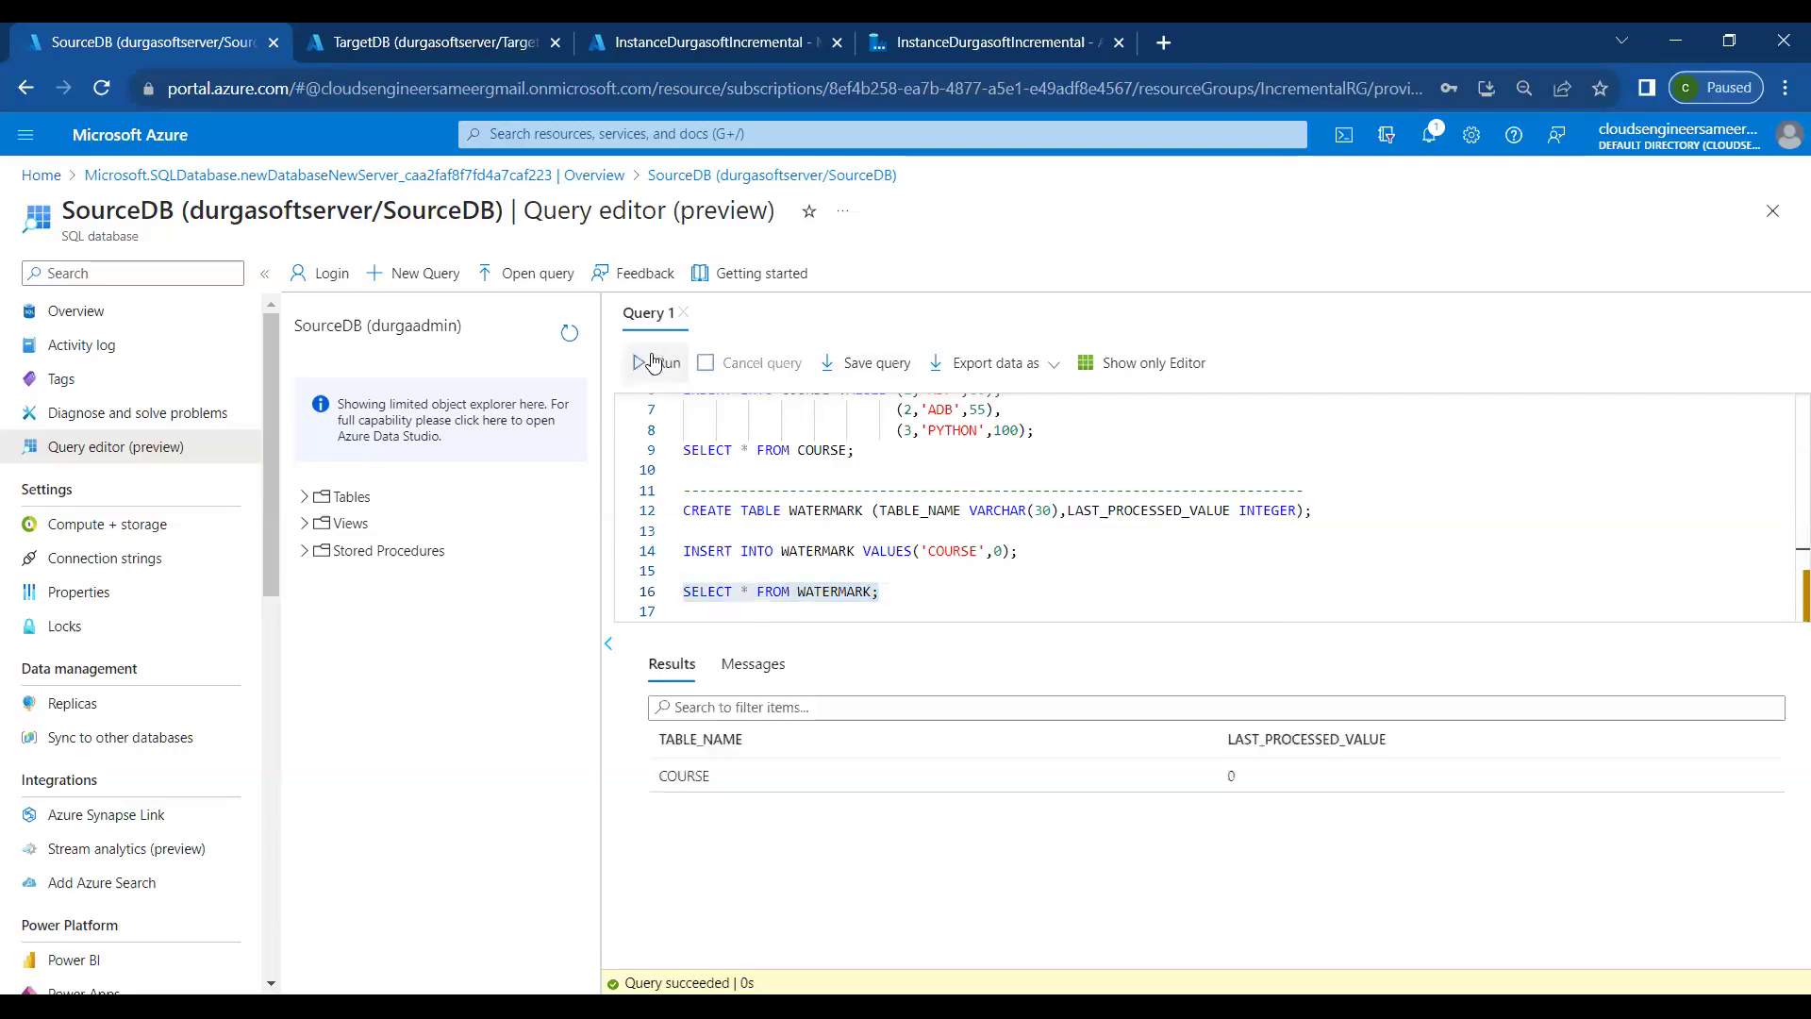
pyautogui.click(893, 590)
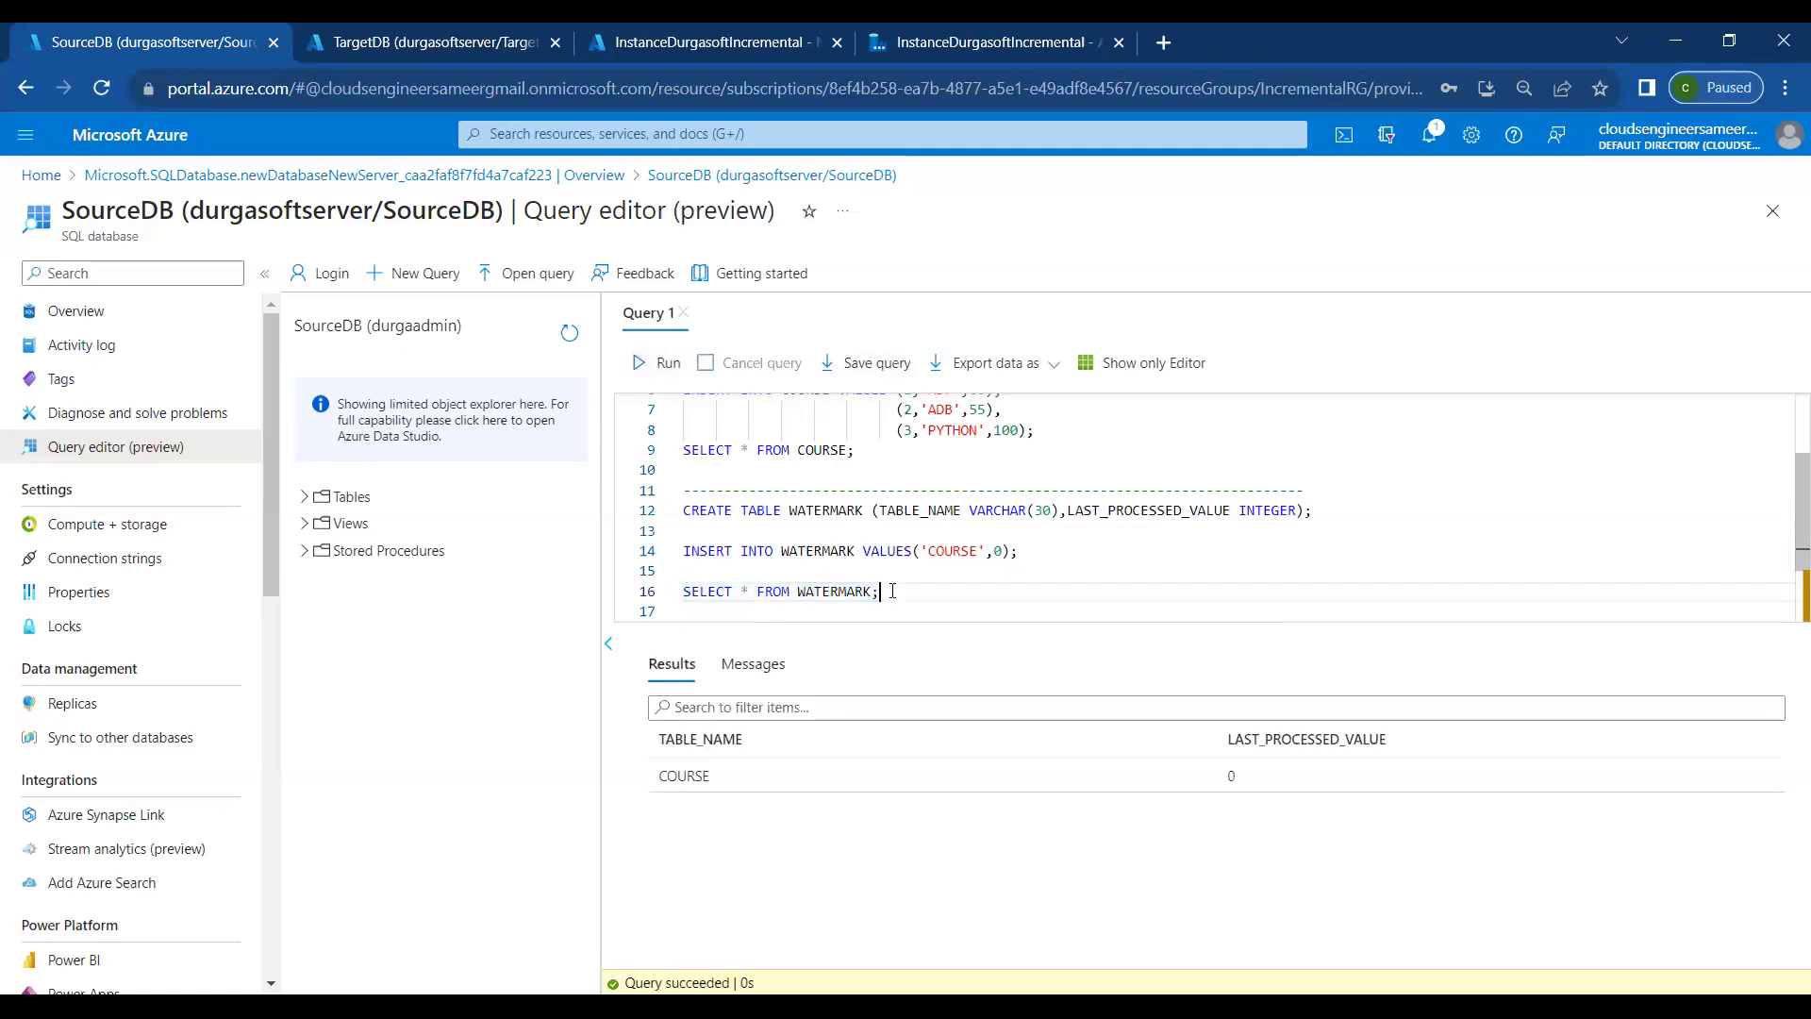
# Run only the CREATE PROCEDURE USP_WATERMARK block, from its header through END, to create the watermark update procedure
pyautogui.hotkey('ctrl', 'v')
pyautogui.press('Left')
pyautogui.press('Left')
pyautogui.press('Left')
pyautogui.press('Left')
pyautogui.press('Left')
pyautogui.press('Left')
pyautogui.press('Left')
pyautogui.press('Left')
pyautogui.press('Left')
pyautogui.press('Left')
pyautogui.press('Left')
pyautogui.press('Left')
pyautogui.press('Left')
pyautogui.press('Left')
pyautogui.press('Left')
pyautogui.press('Left')
pyautogui.press('Left')
pyautogui.press('Left')
pyautogui.press('Left')
pyautogui.press('Left')
pyautogui.press('Left')
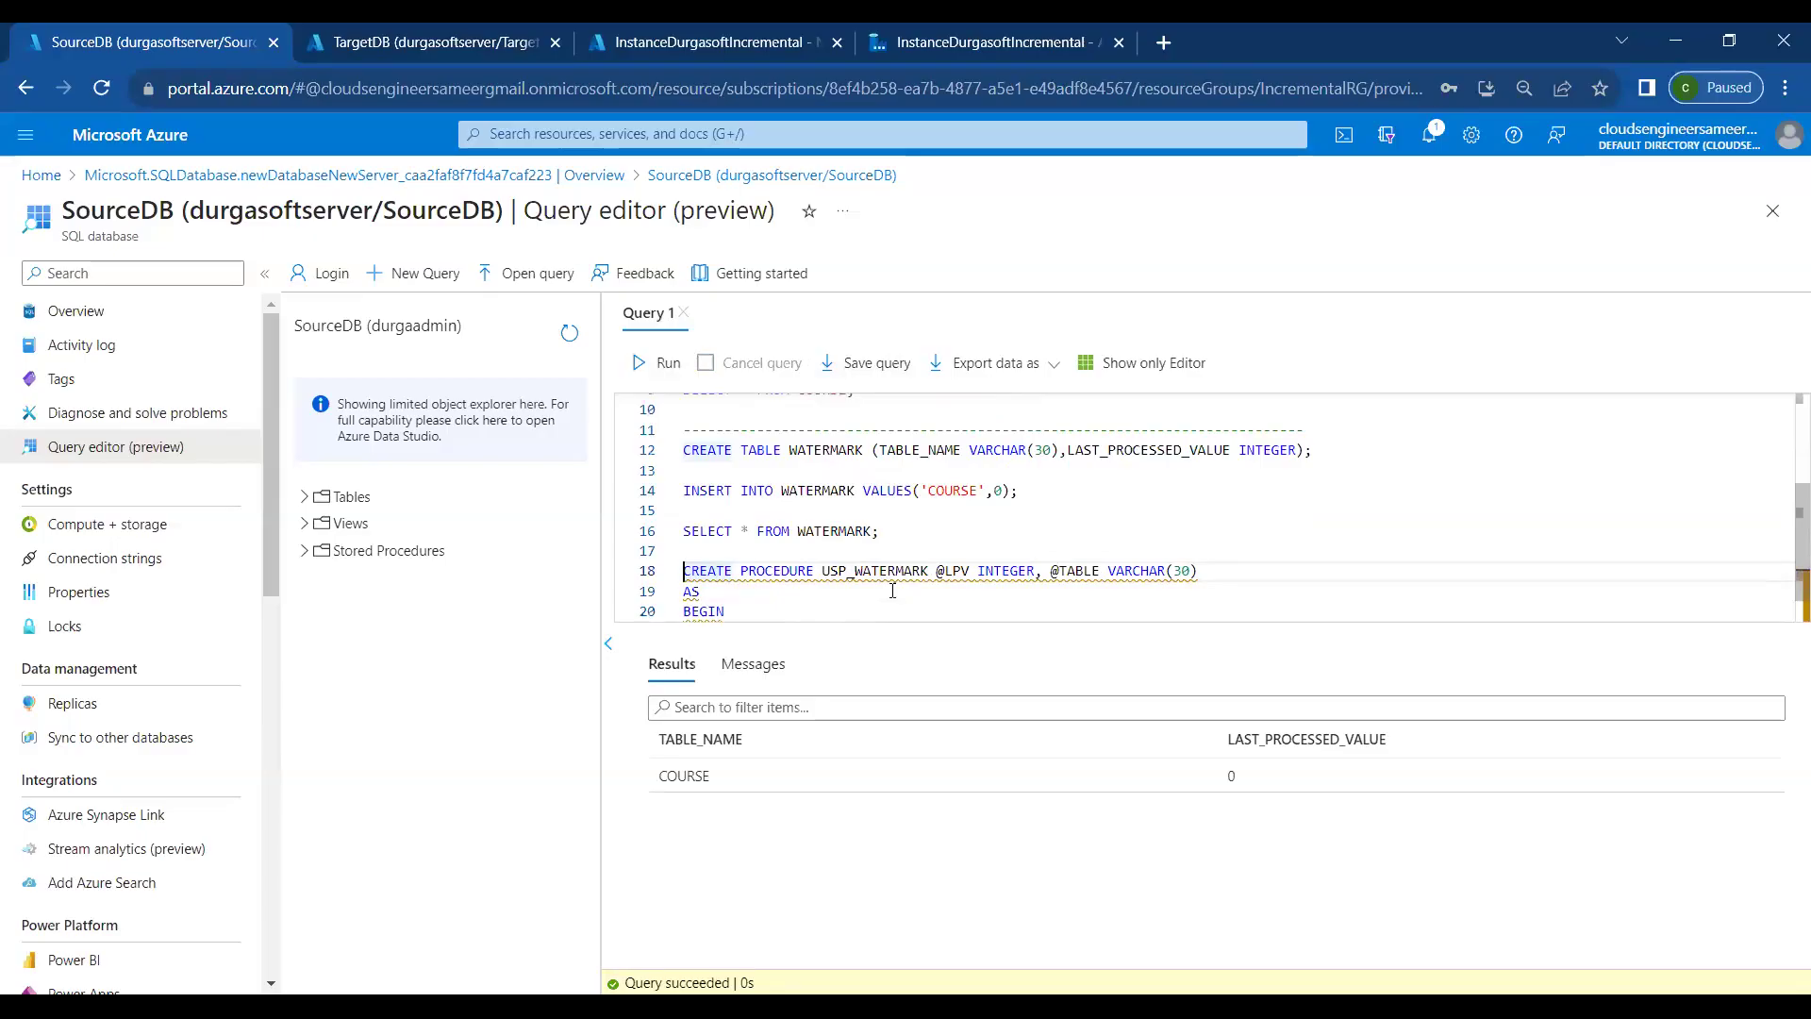
pyautogui.hotkey('shift', 'Down')
pyautogui.hotkey('shift', 'Down')
pyautogui.hotkey('shift', 'Down')
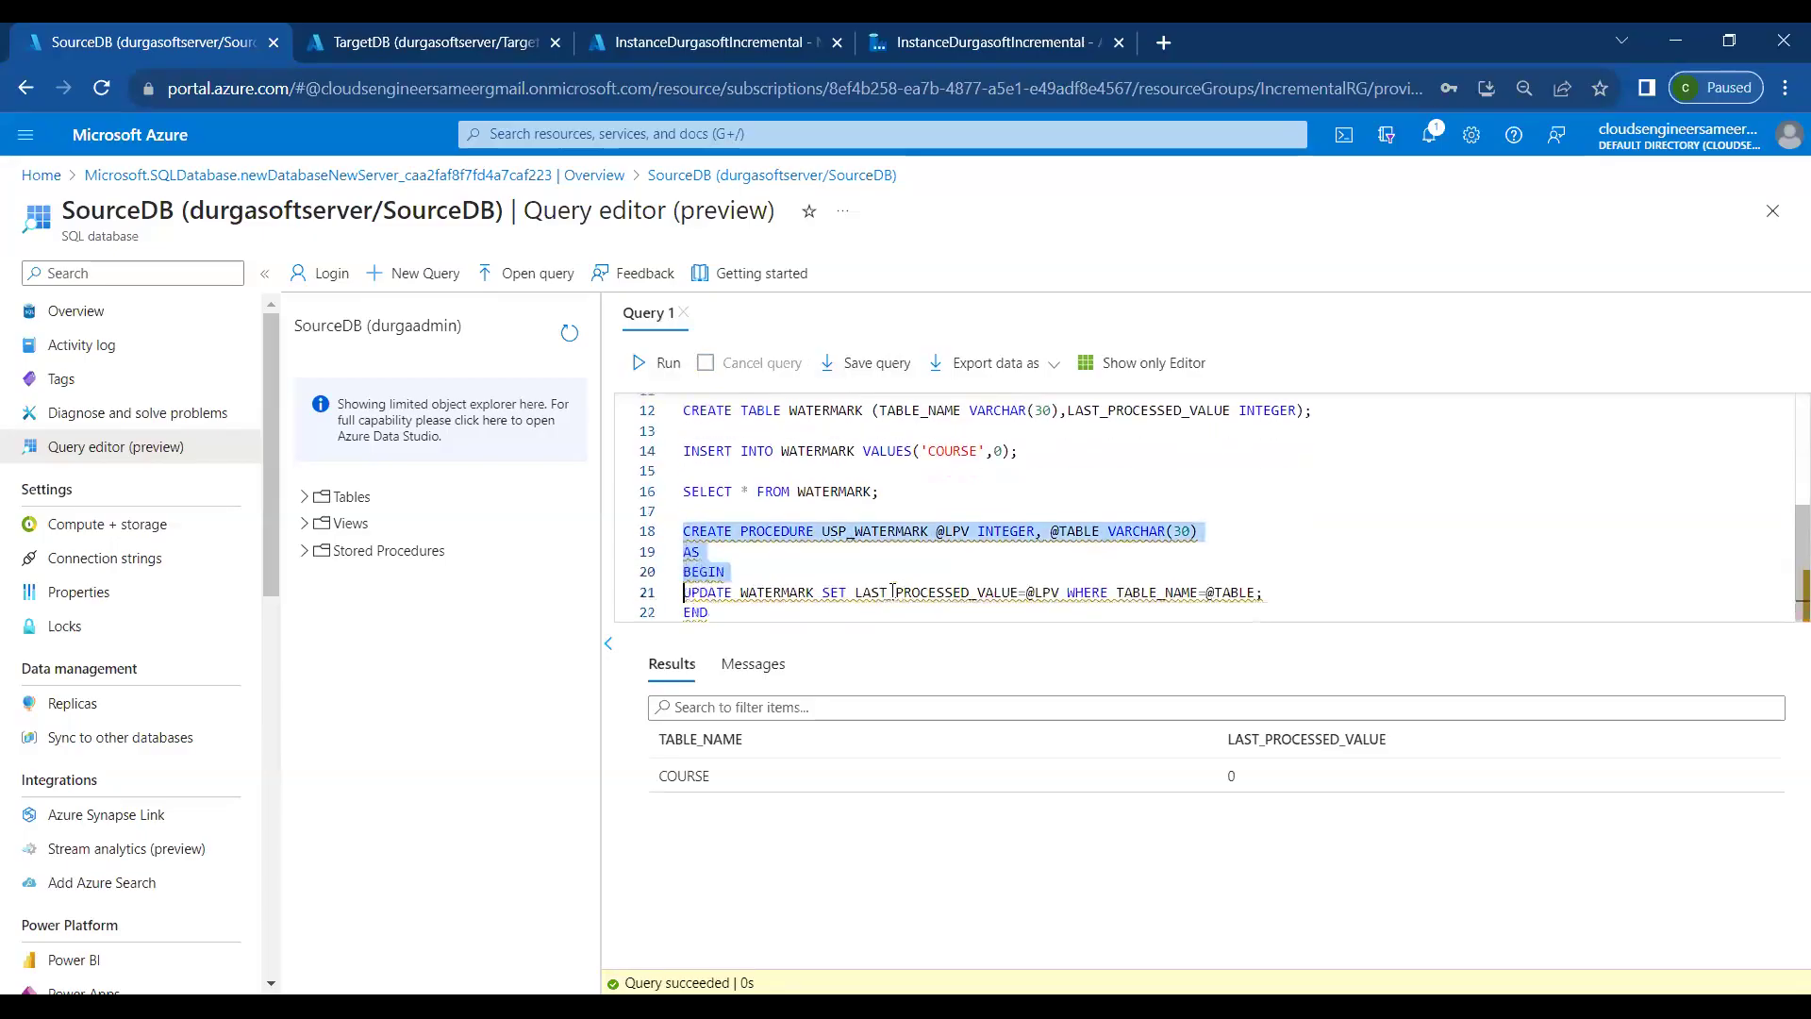
pyautogui.hotkey('shift', 'Down')
pyautogui.hotkey('shift', 'Down')
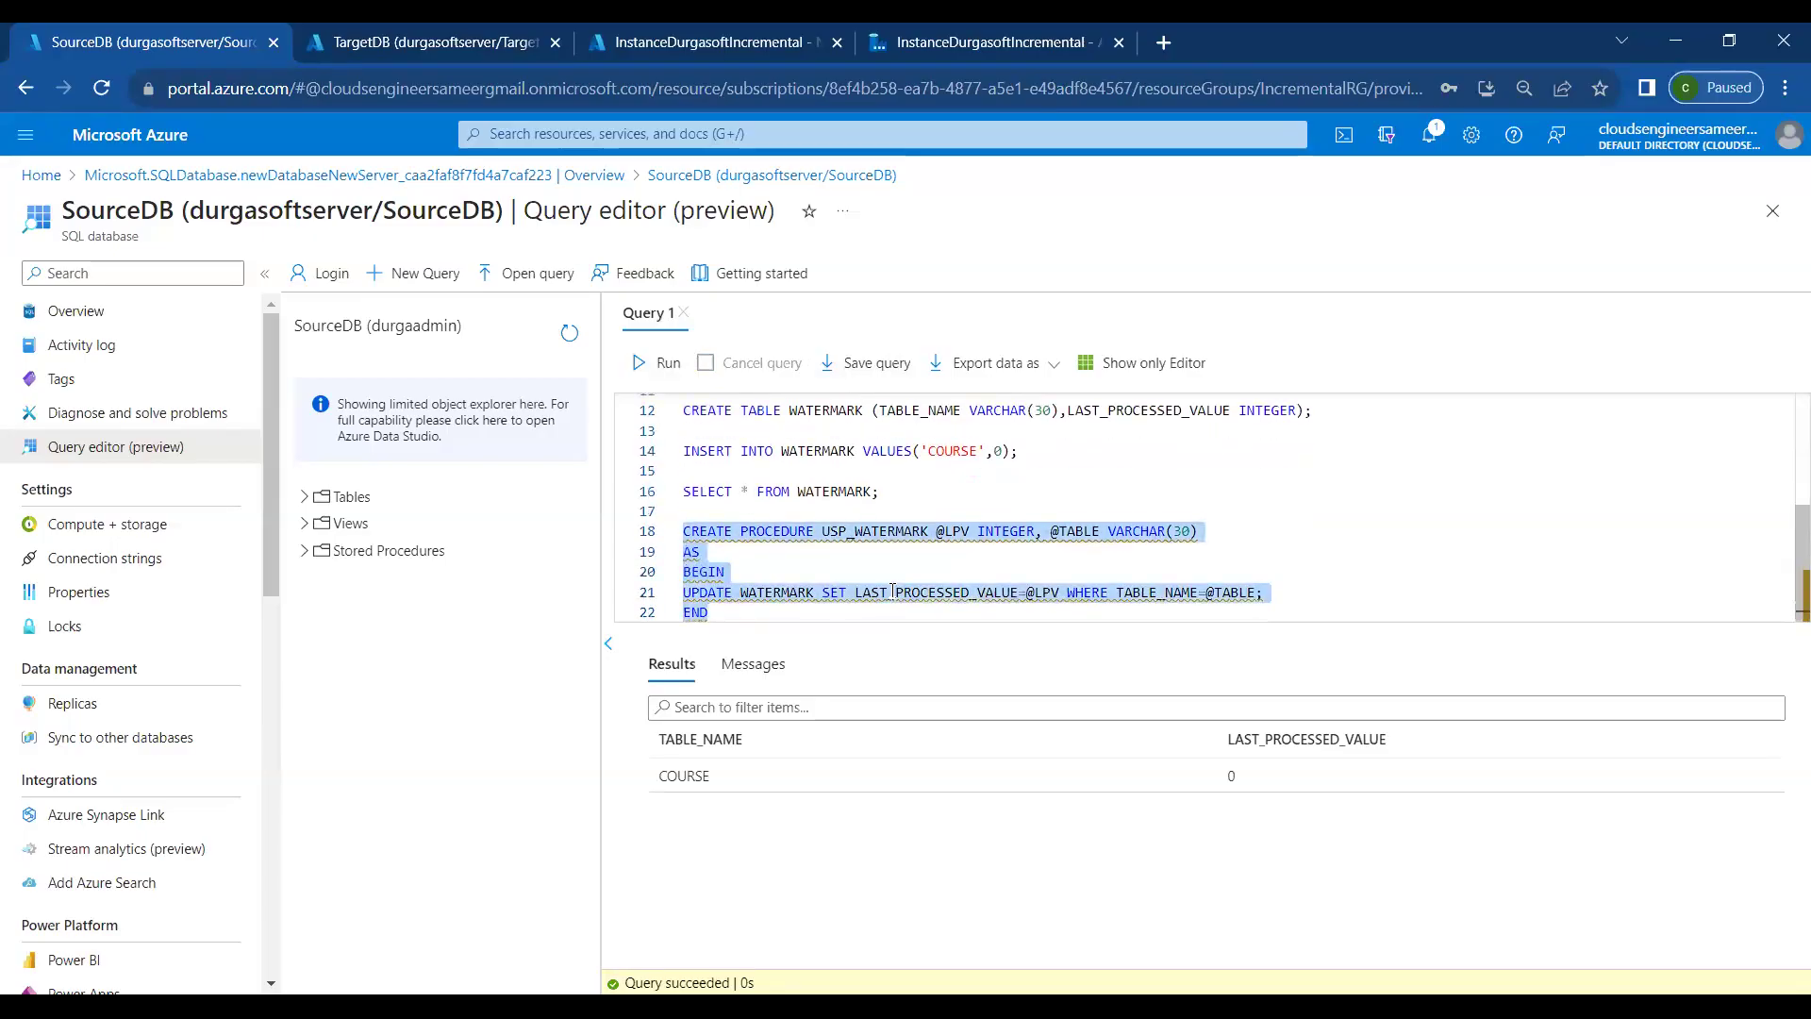
pyautogui.click(640, 362)
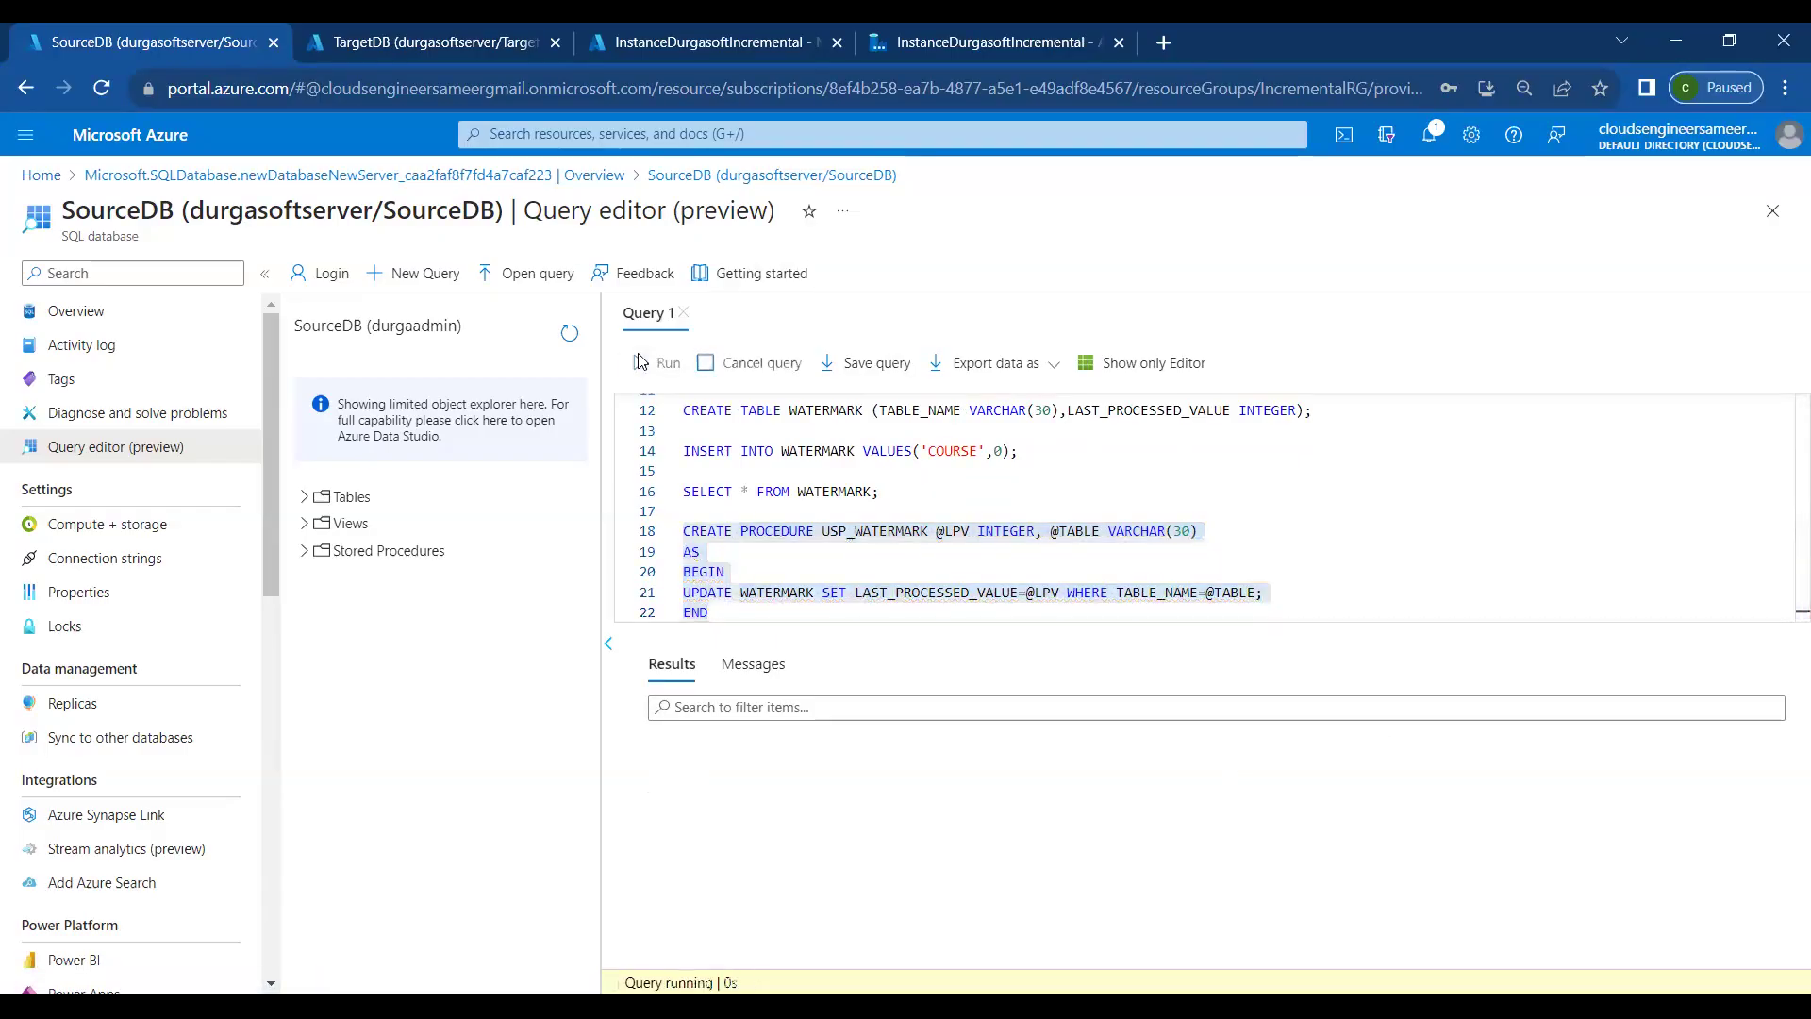
pyautogui.click(779, 608)
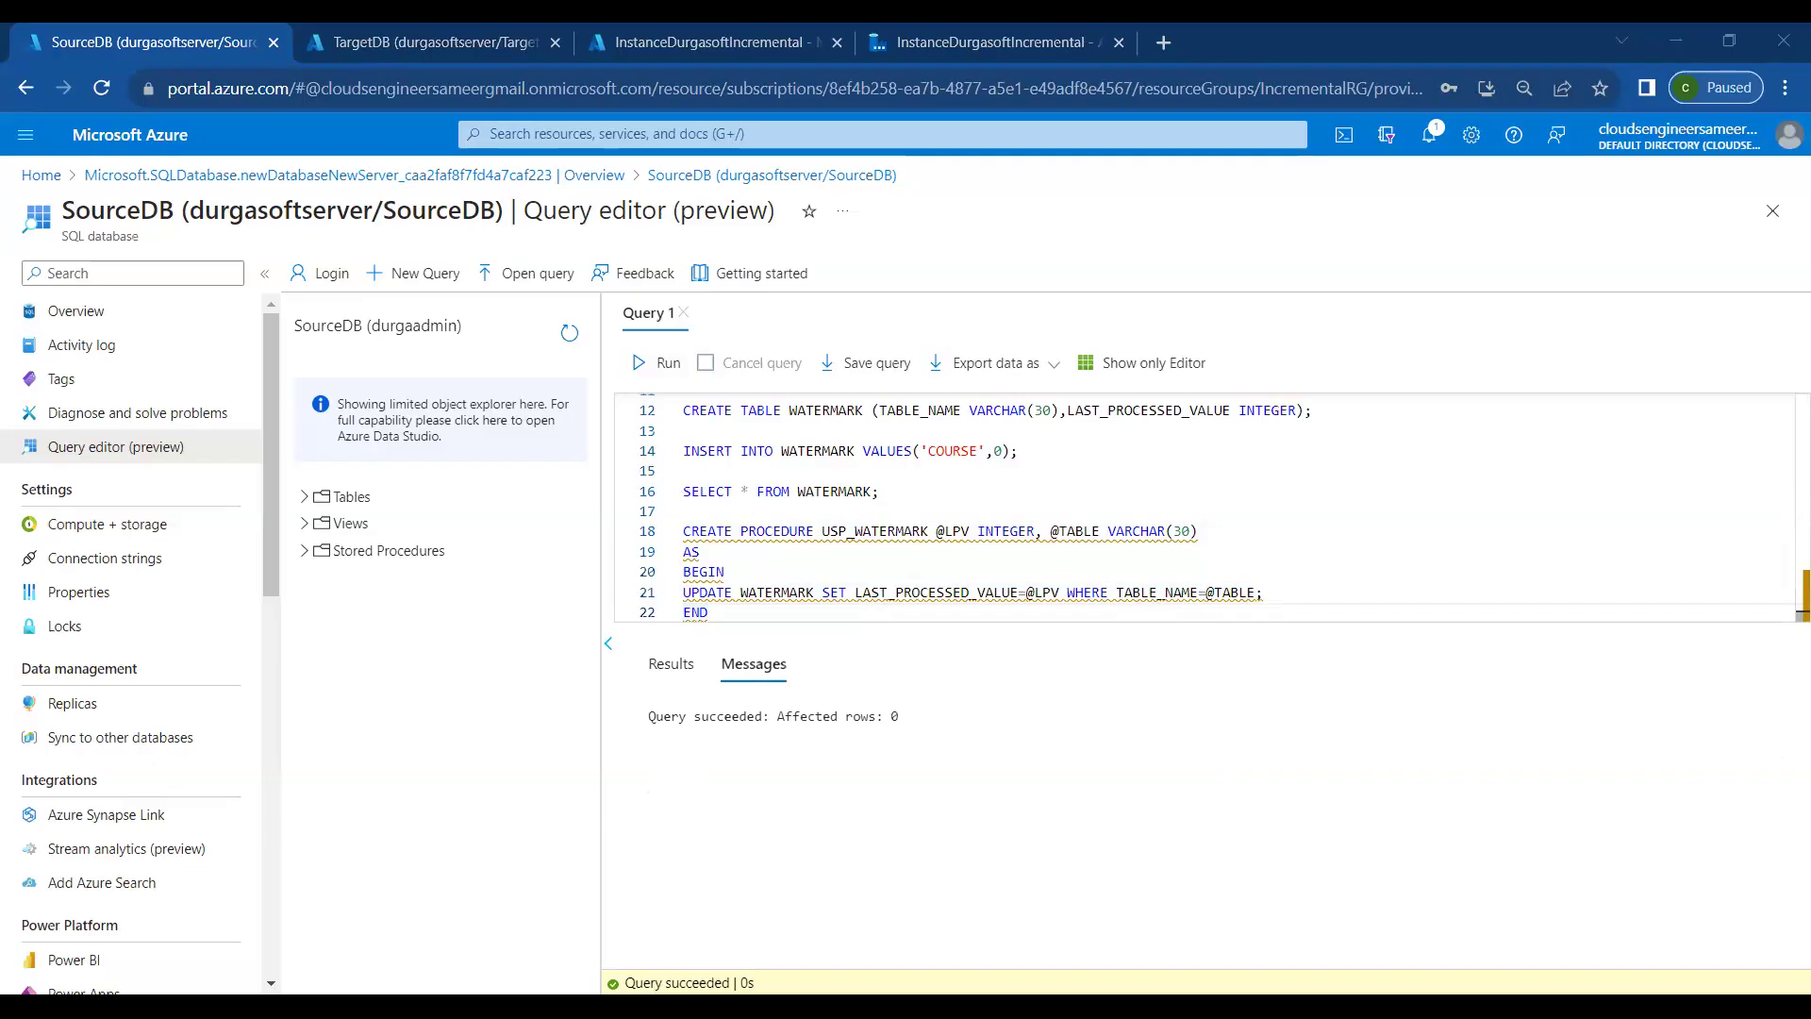
# Switch to the Data Factory studio for InstanceDurgasoftIncremental and create a new pipeline in its authoring area
pyautogui.click(981, 43)
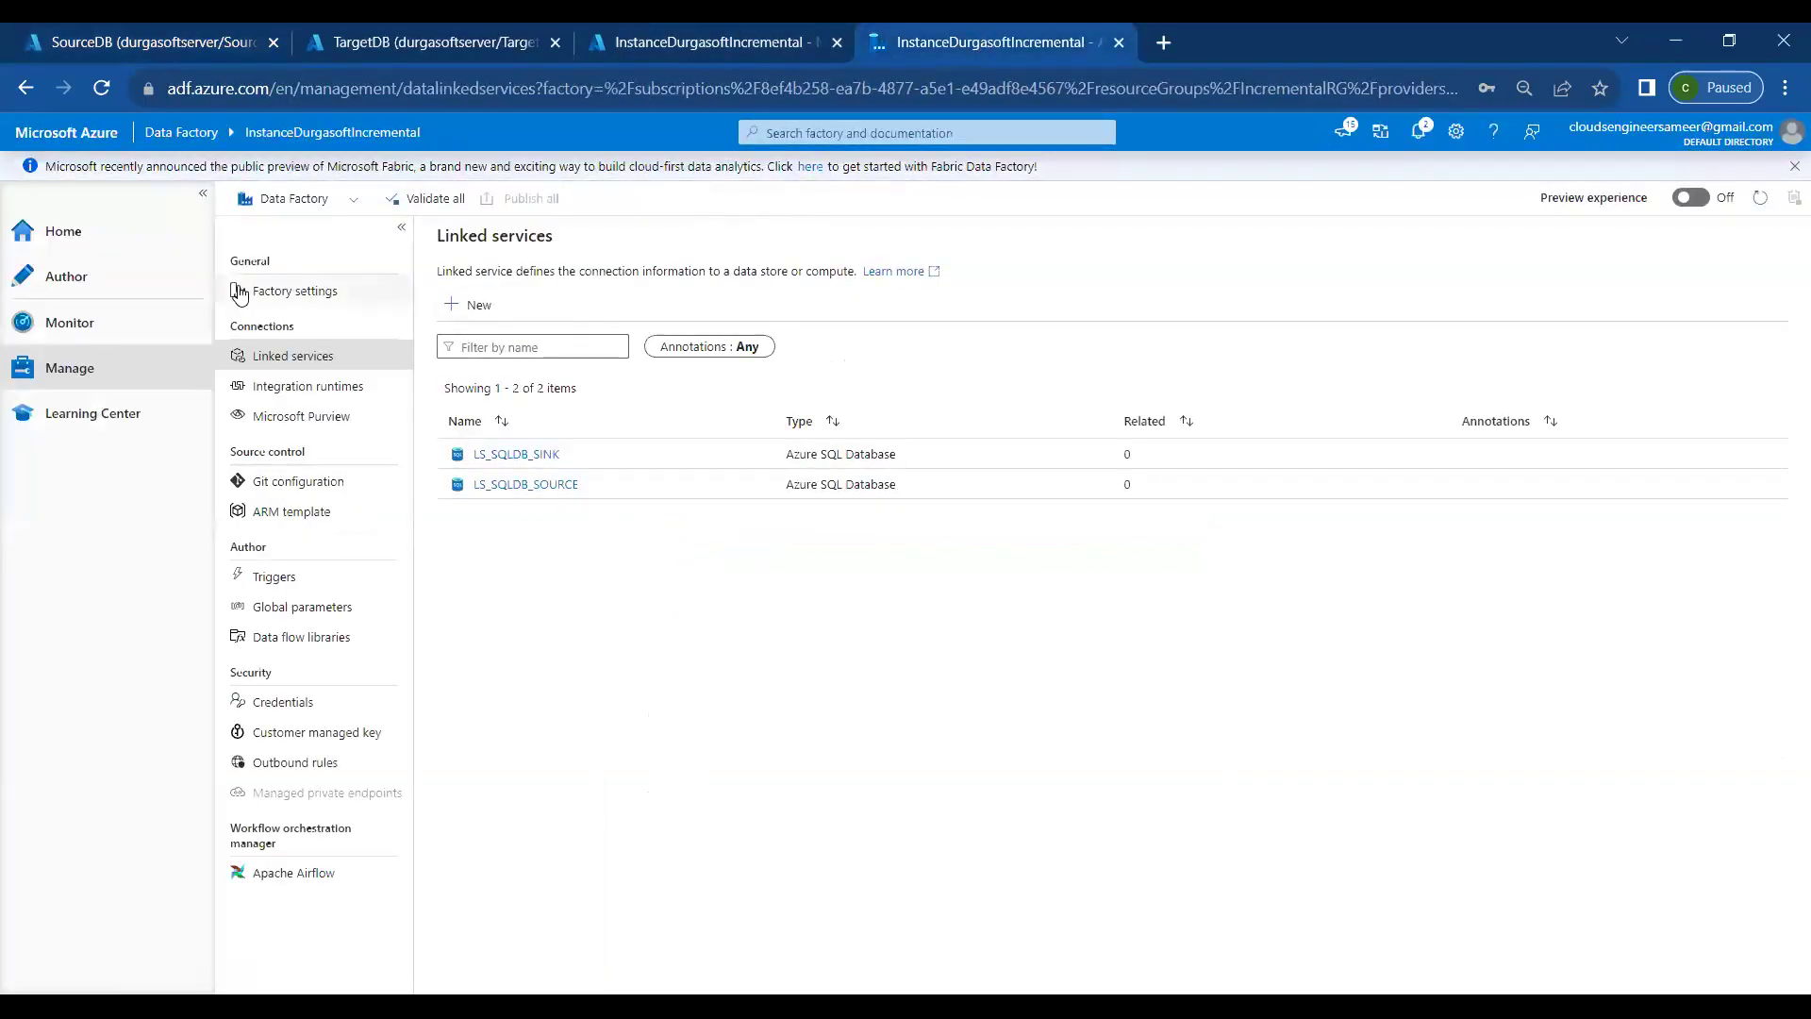
pyautogui.click(108, 245)
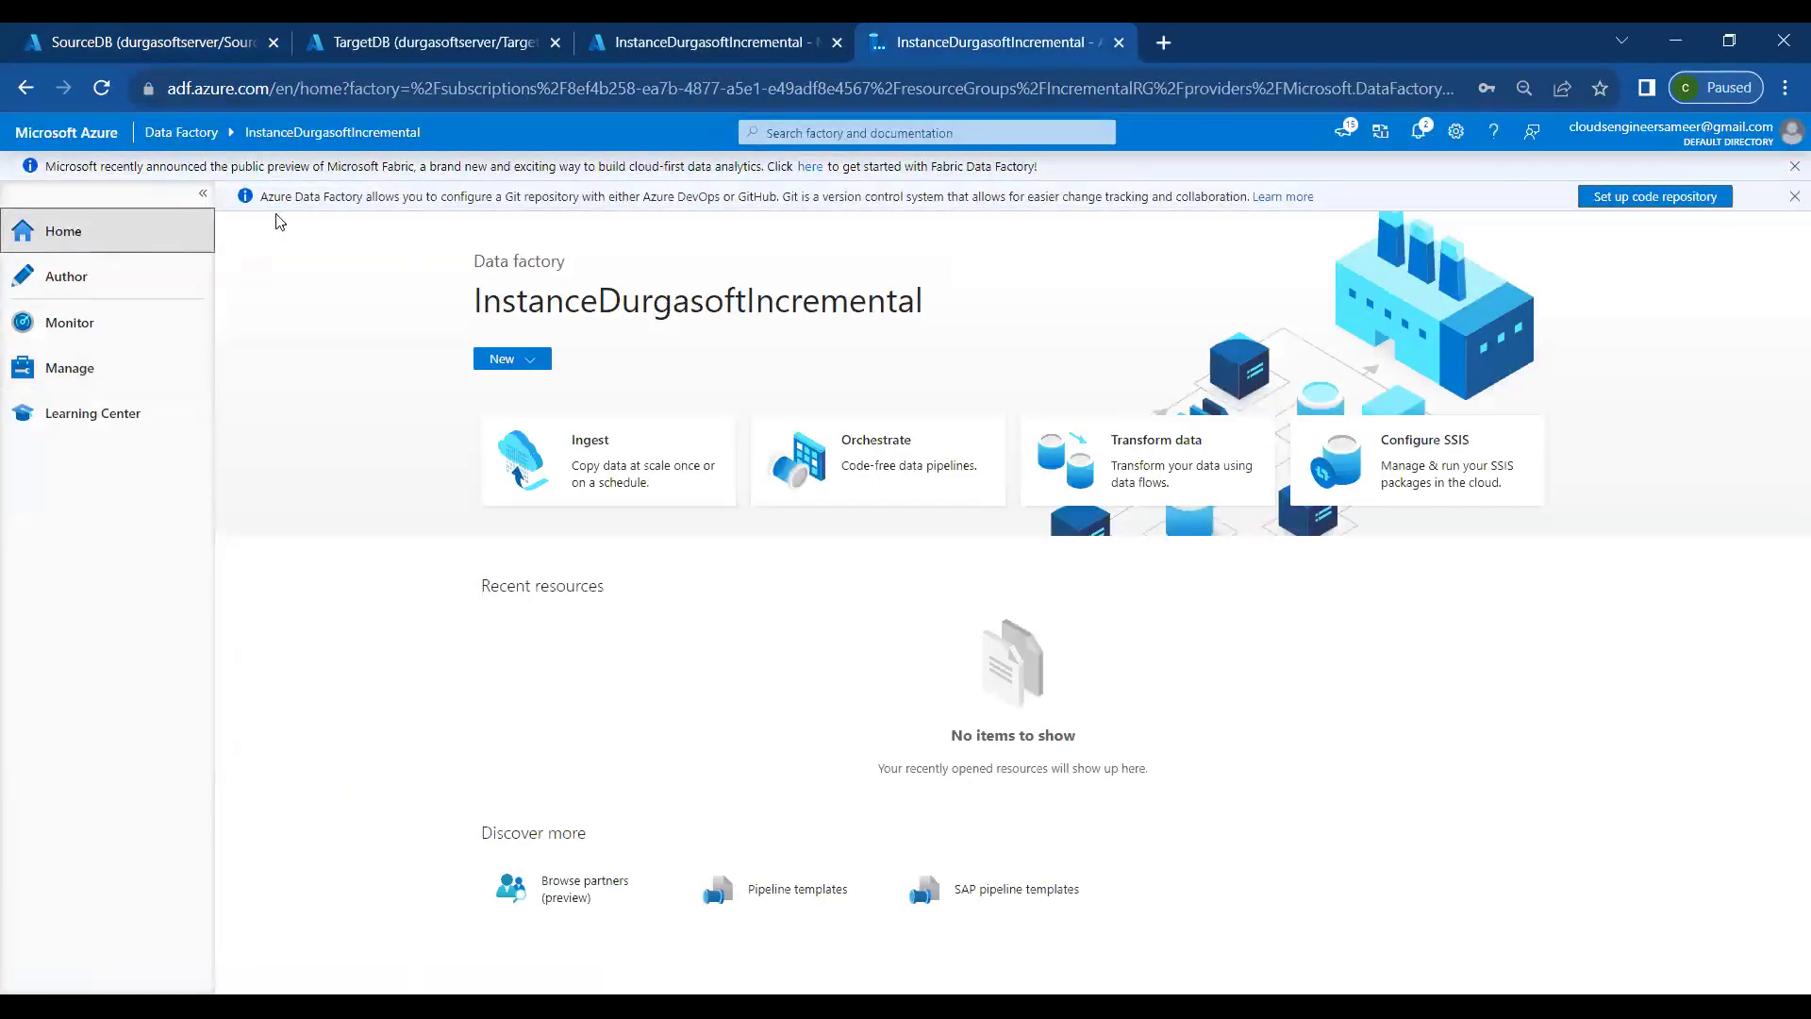
pyautogui.click(98, 283)
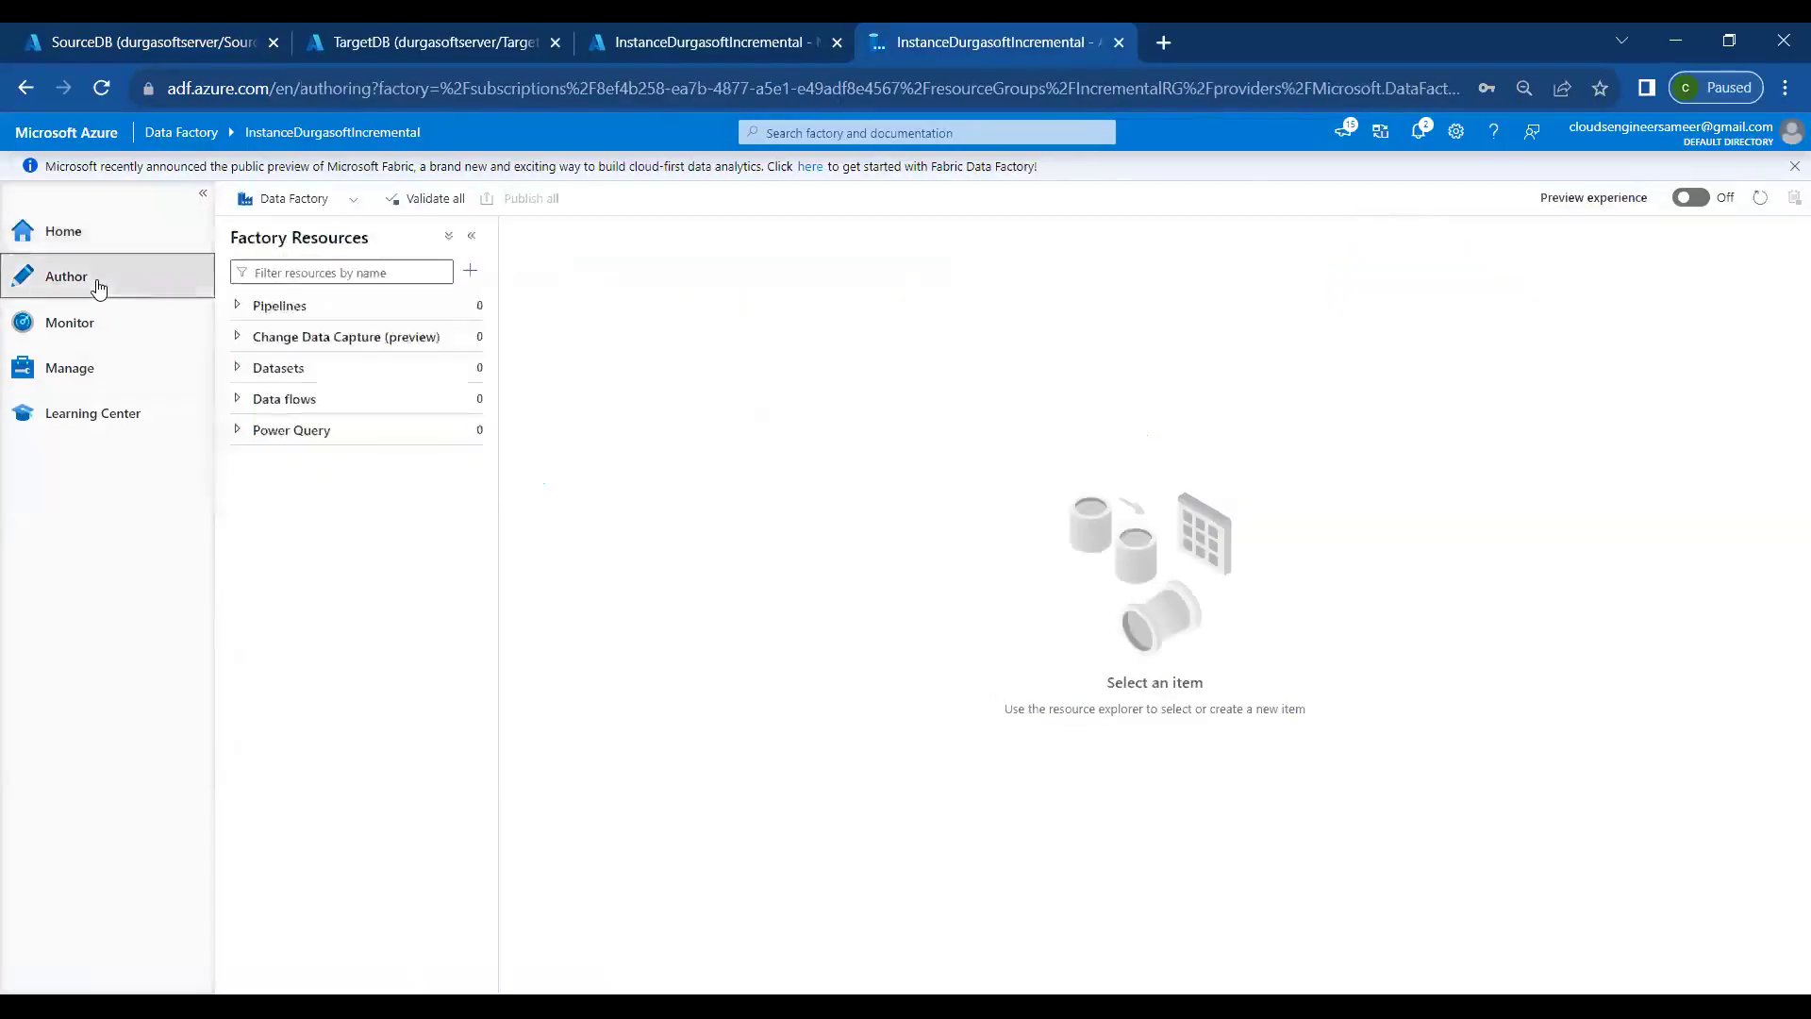
pyautogui.click(471, 302)
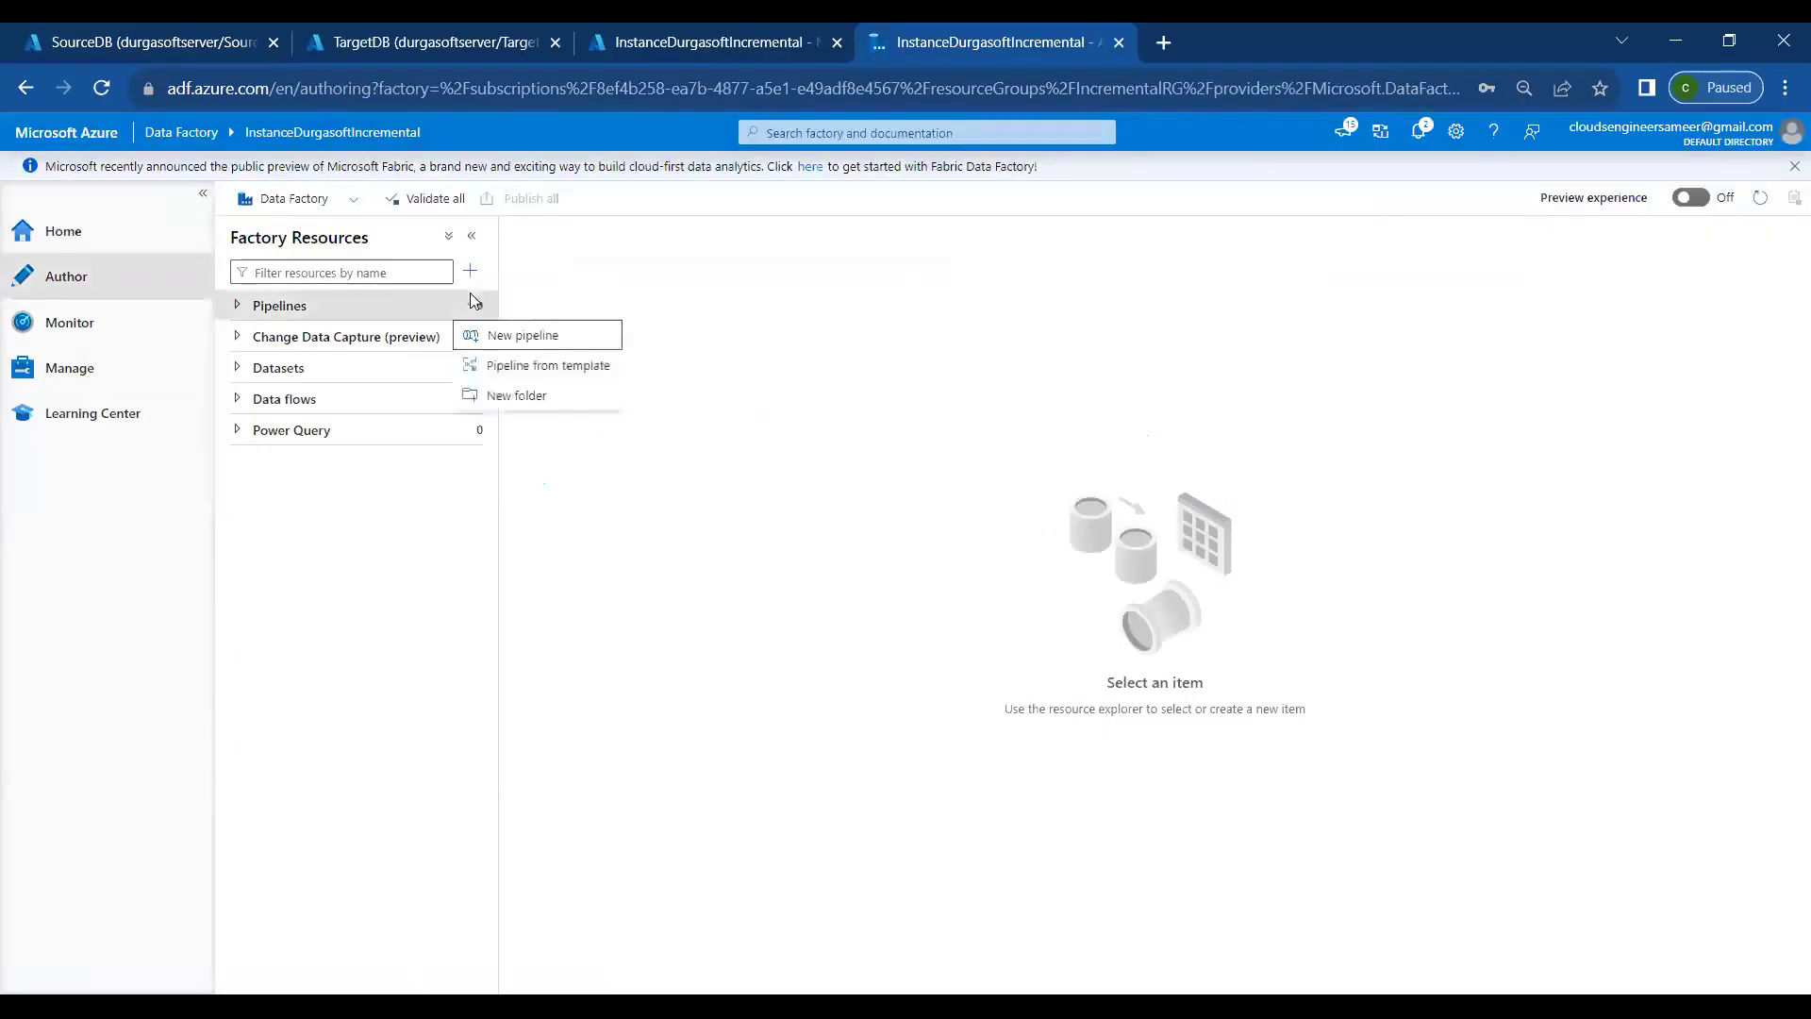
pyautogui.click(542, 340)
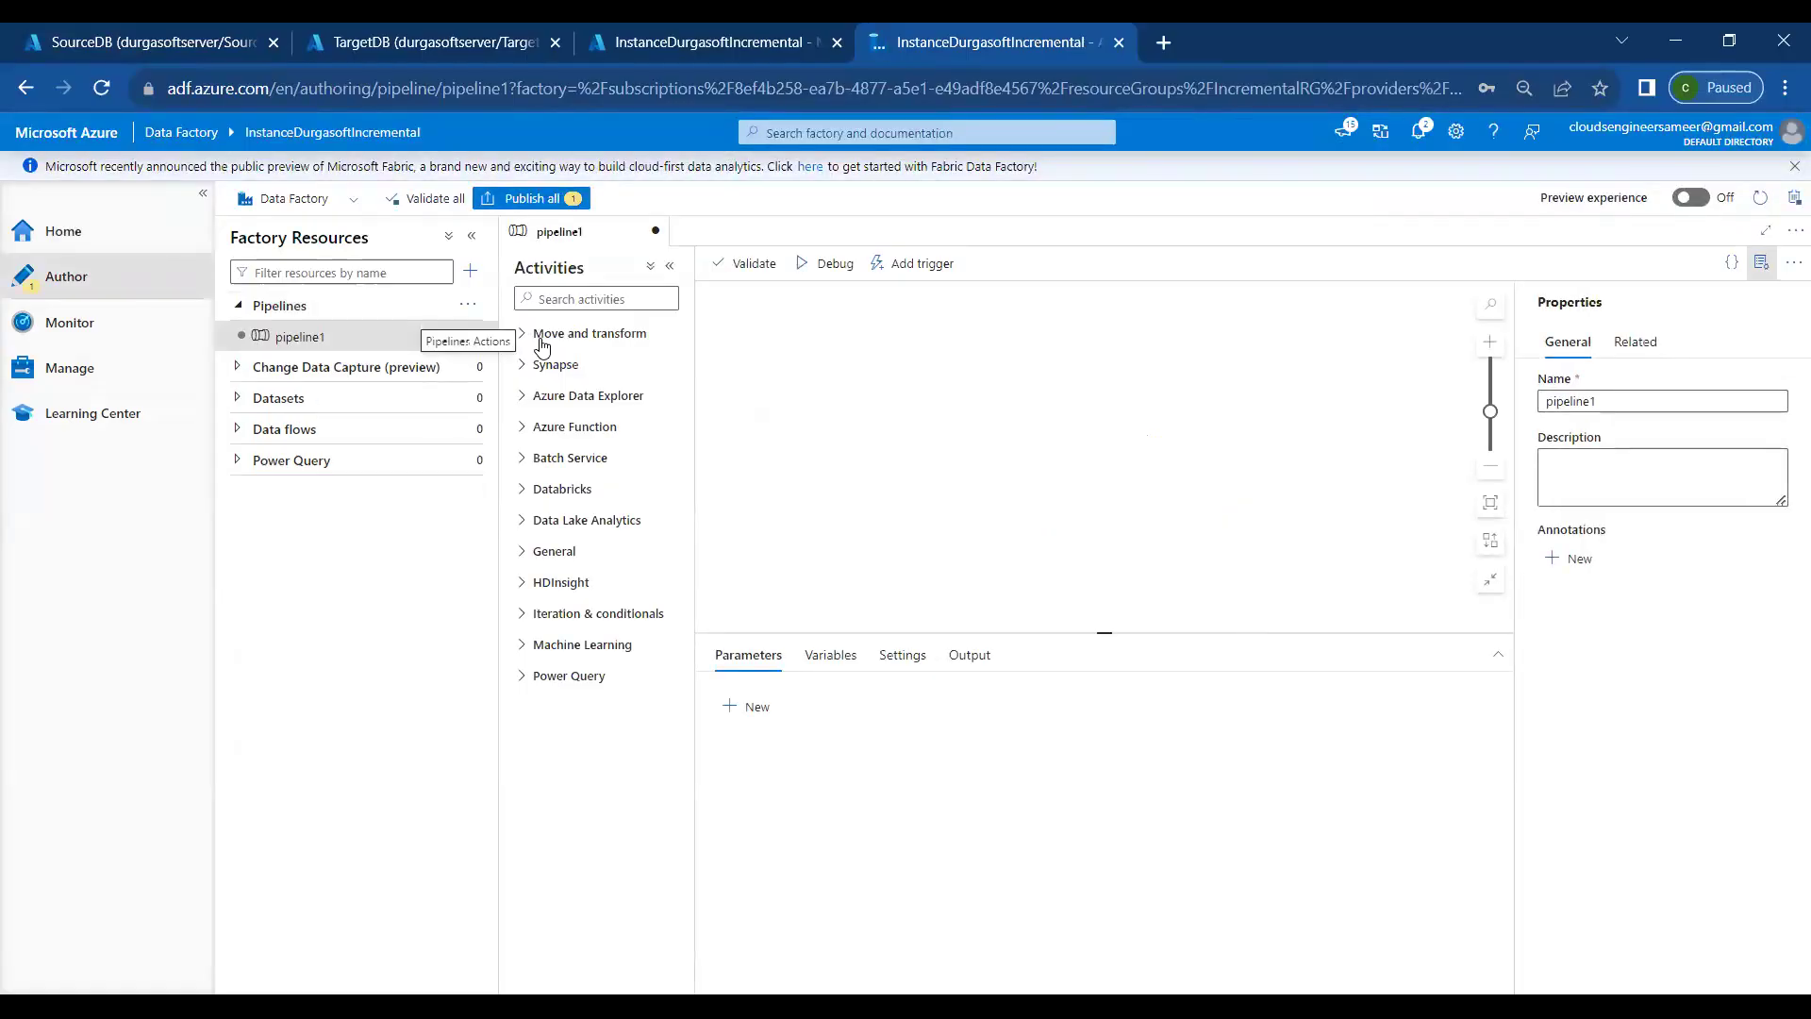
# Name the new pipeline PL_INCREMENTAL_LOADING and hide its properties
pyautogui.click(1662, 400)
pyautogui.doubleClick(1662, 400)
pyautogui.press('BackSpace')
pyautogui.write('PL_INCRE')
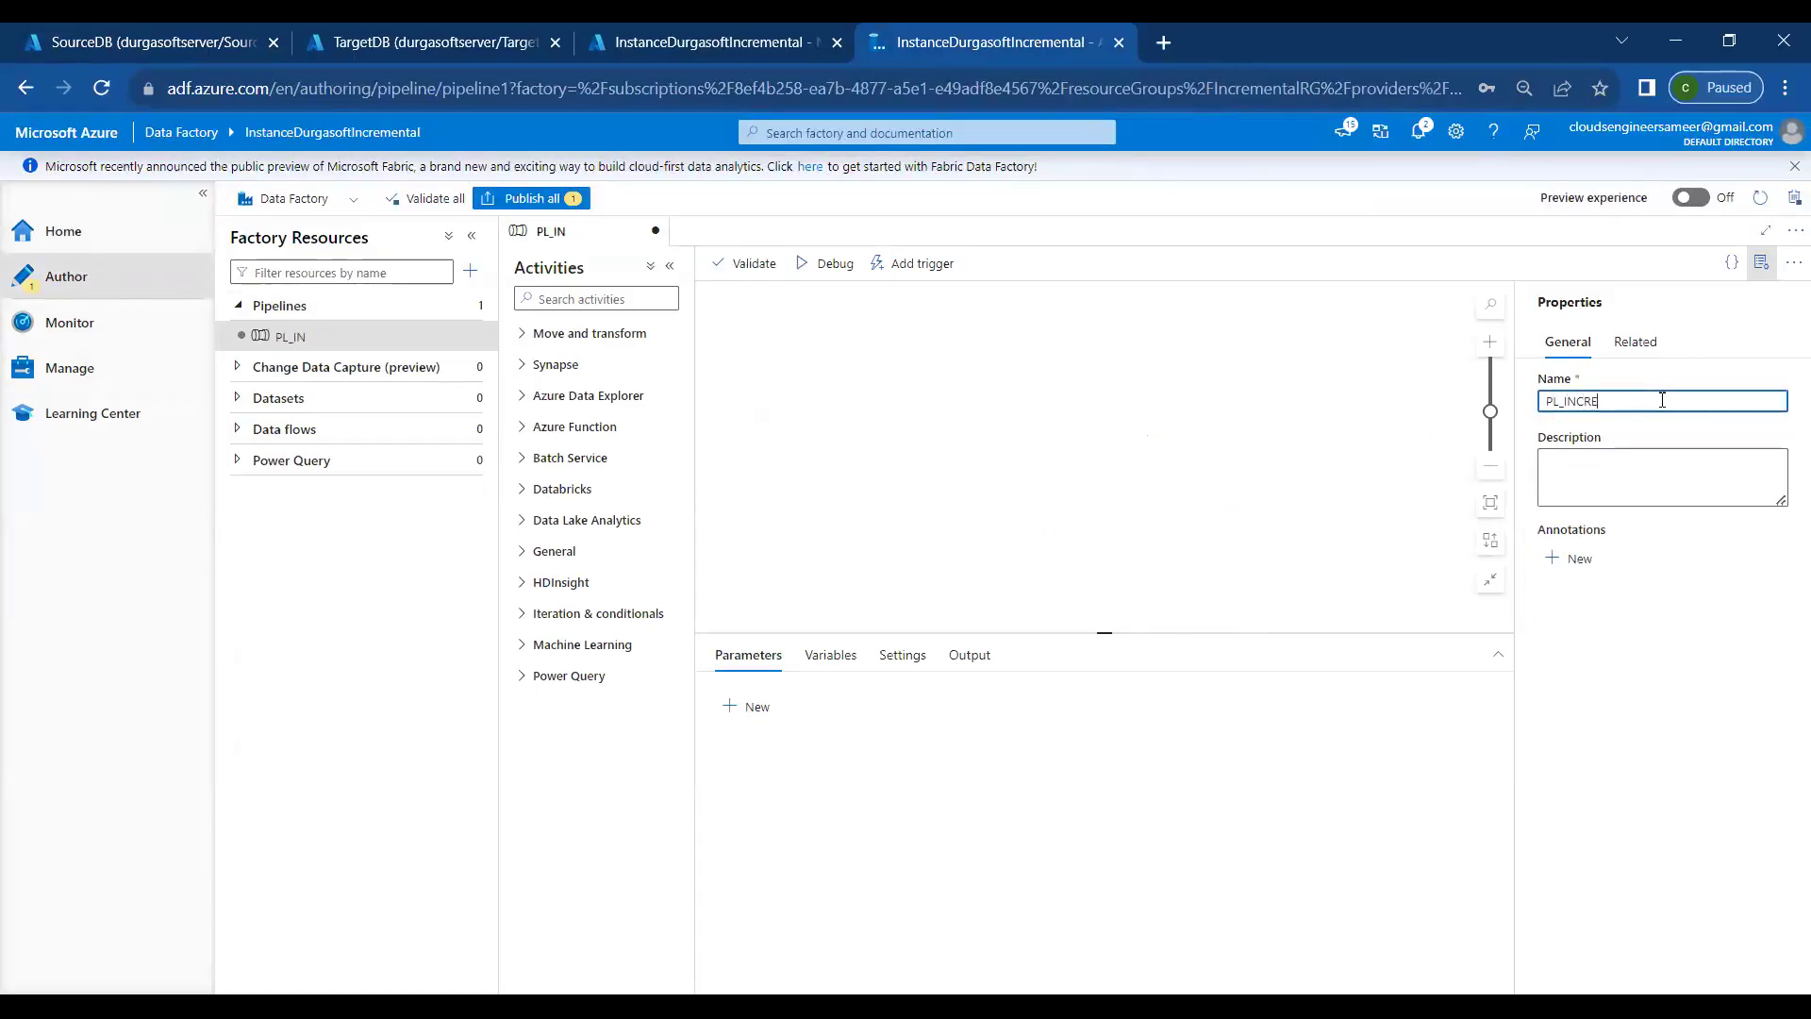
pyautogui.write('MENTAL_LOADING')
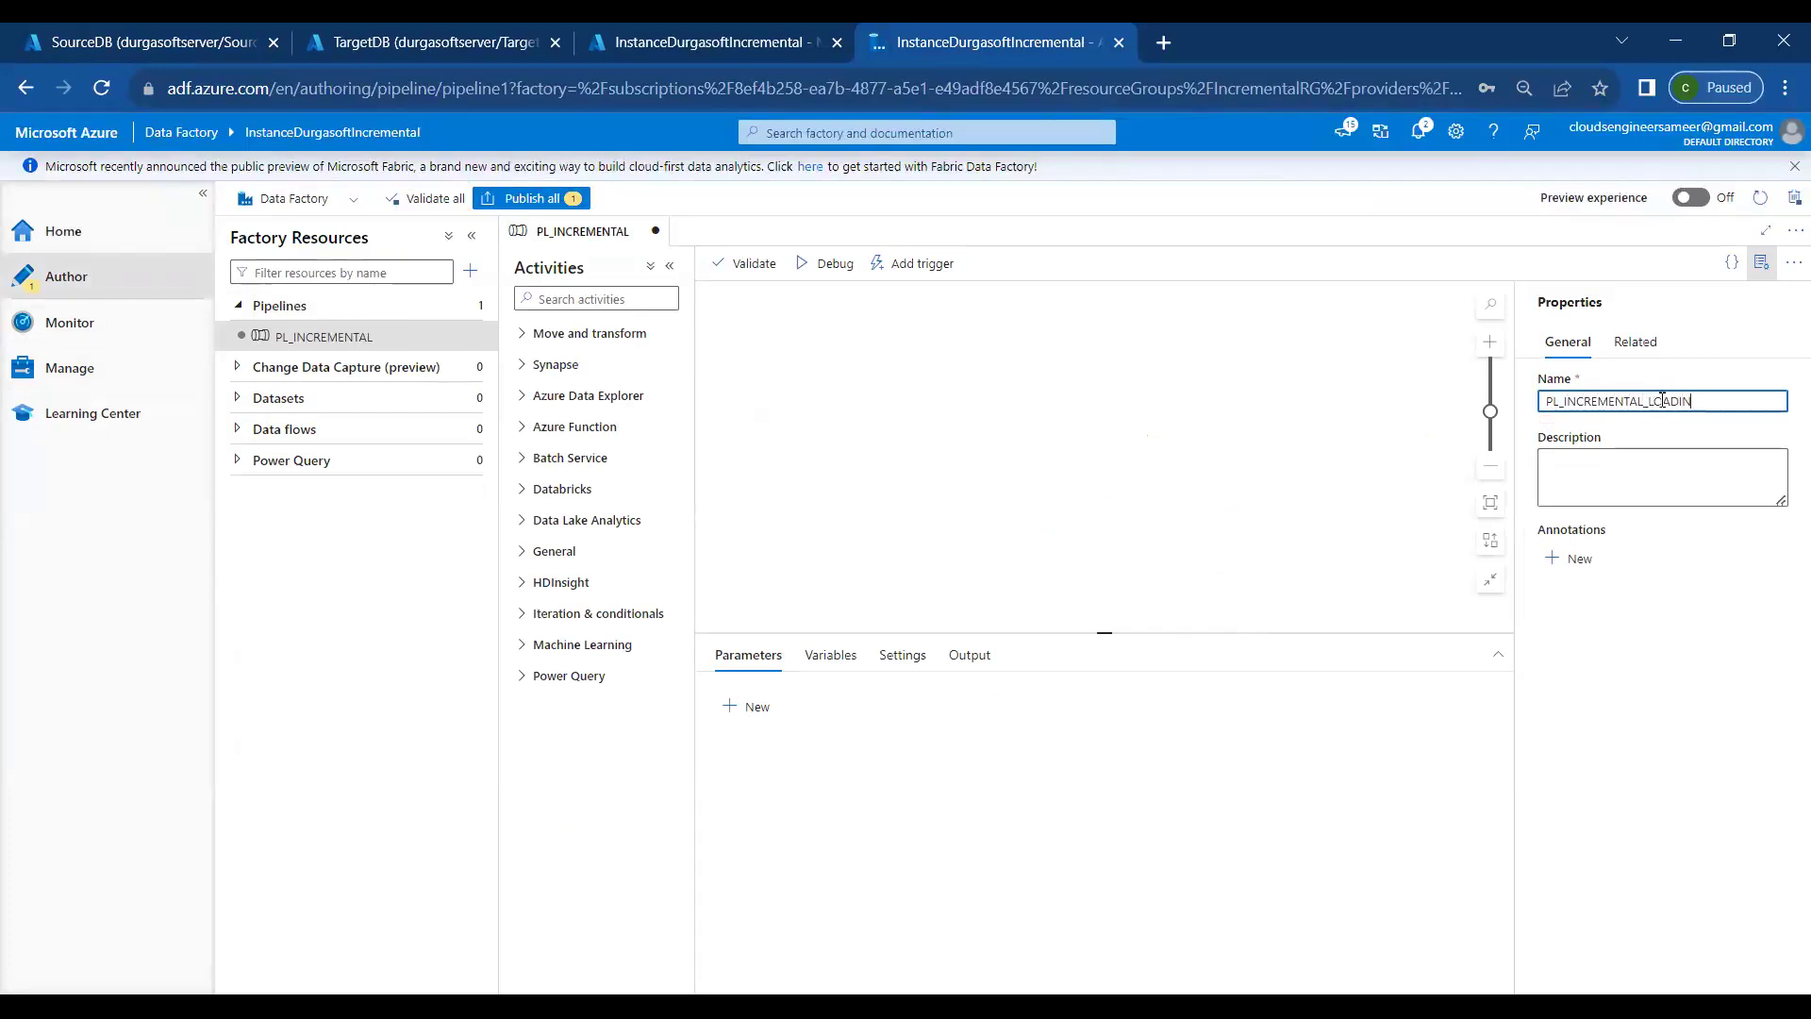
pyautogui.click(1761, 265)
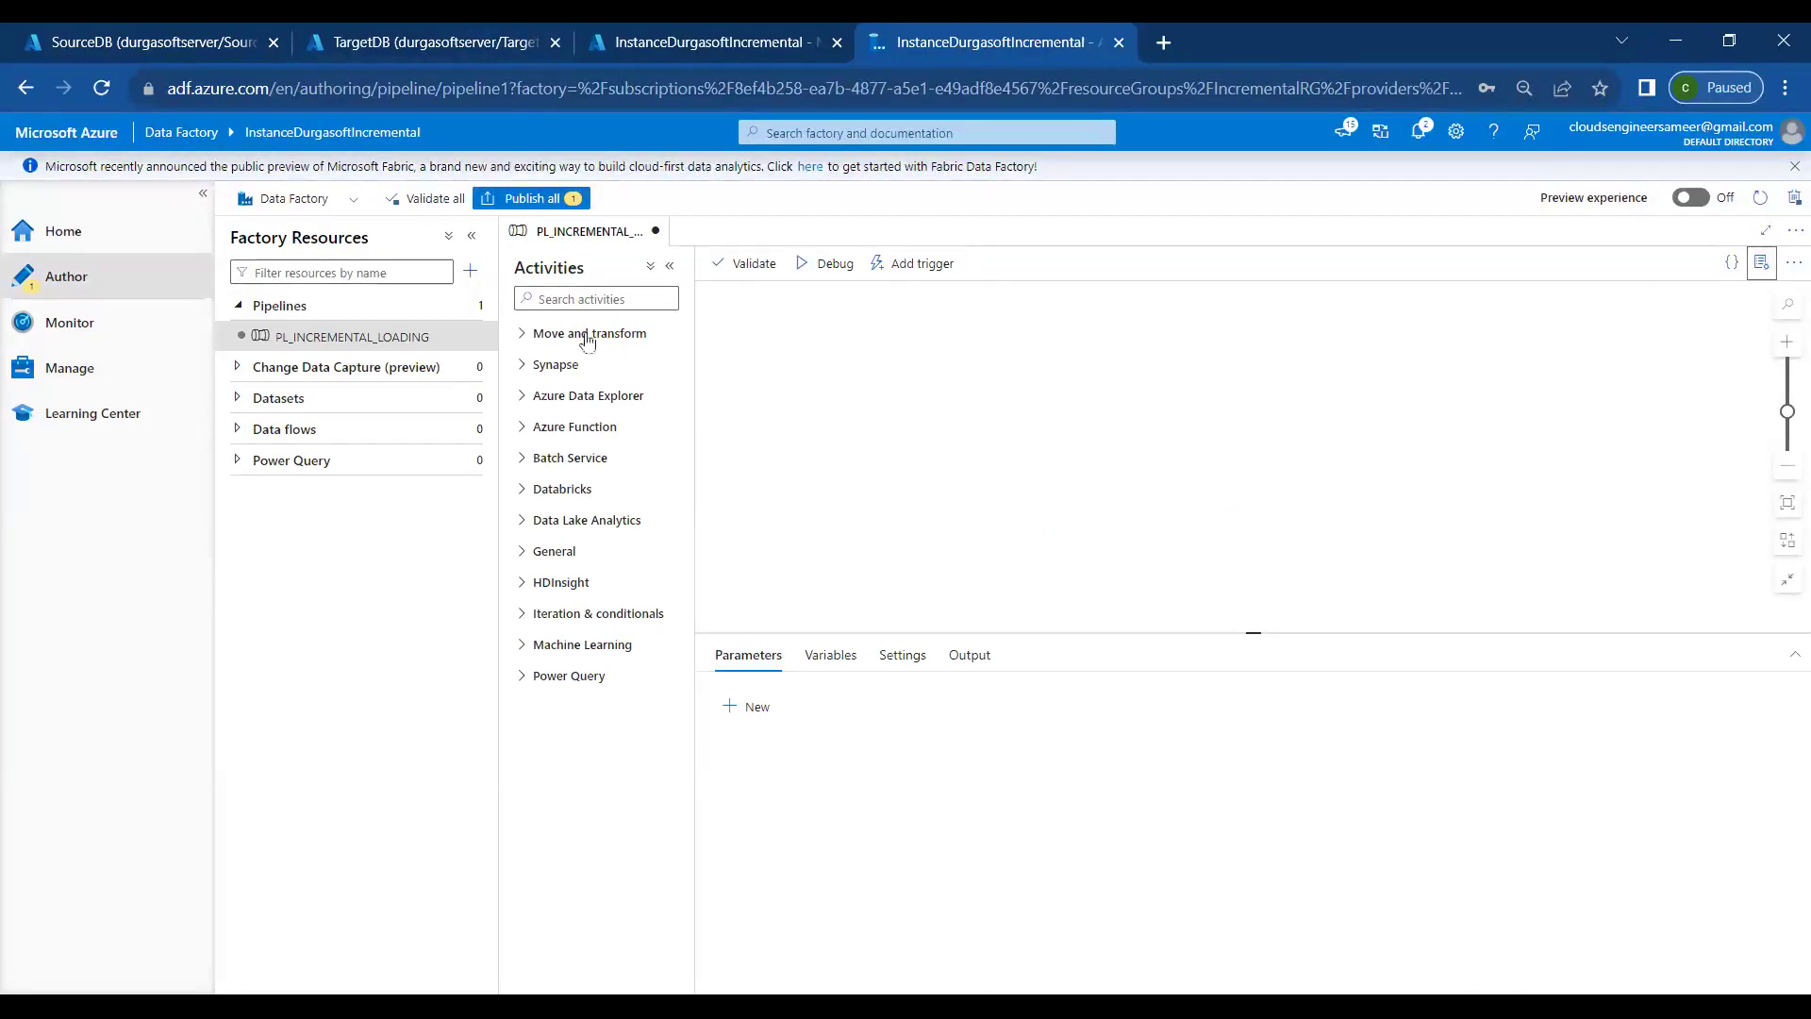
# Add two Lookup activities to the pipeline canvas and arrange them one above the other
pyautogui.click(587, 297)
pyautogui.write('lookup')
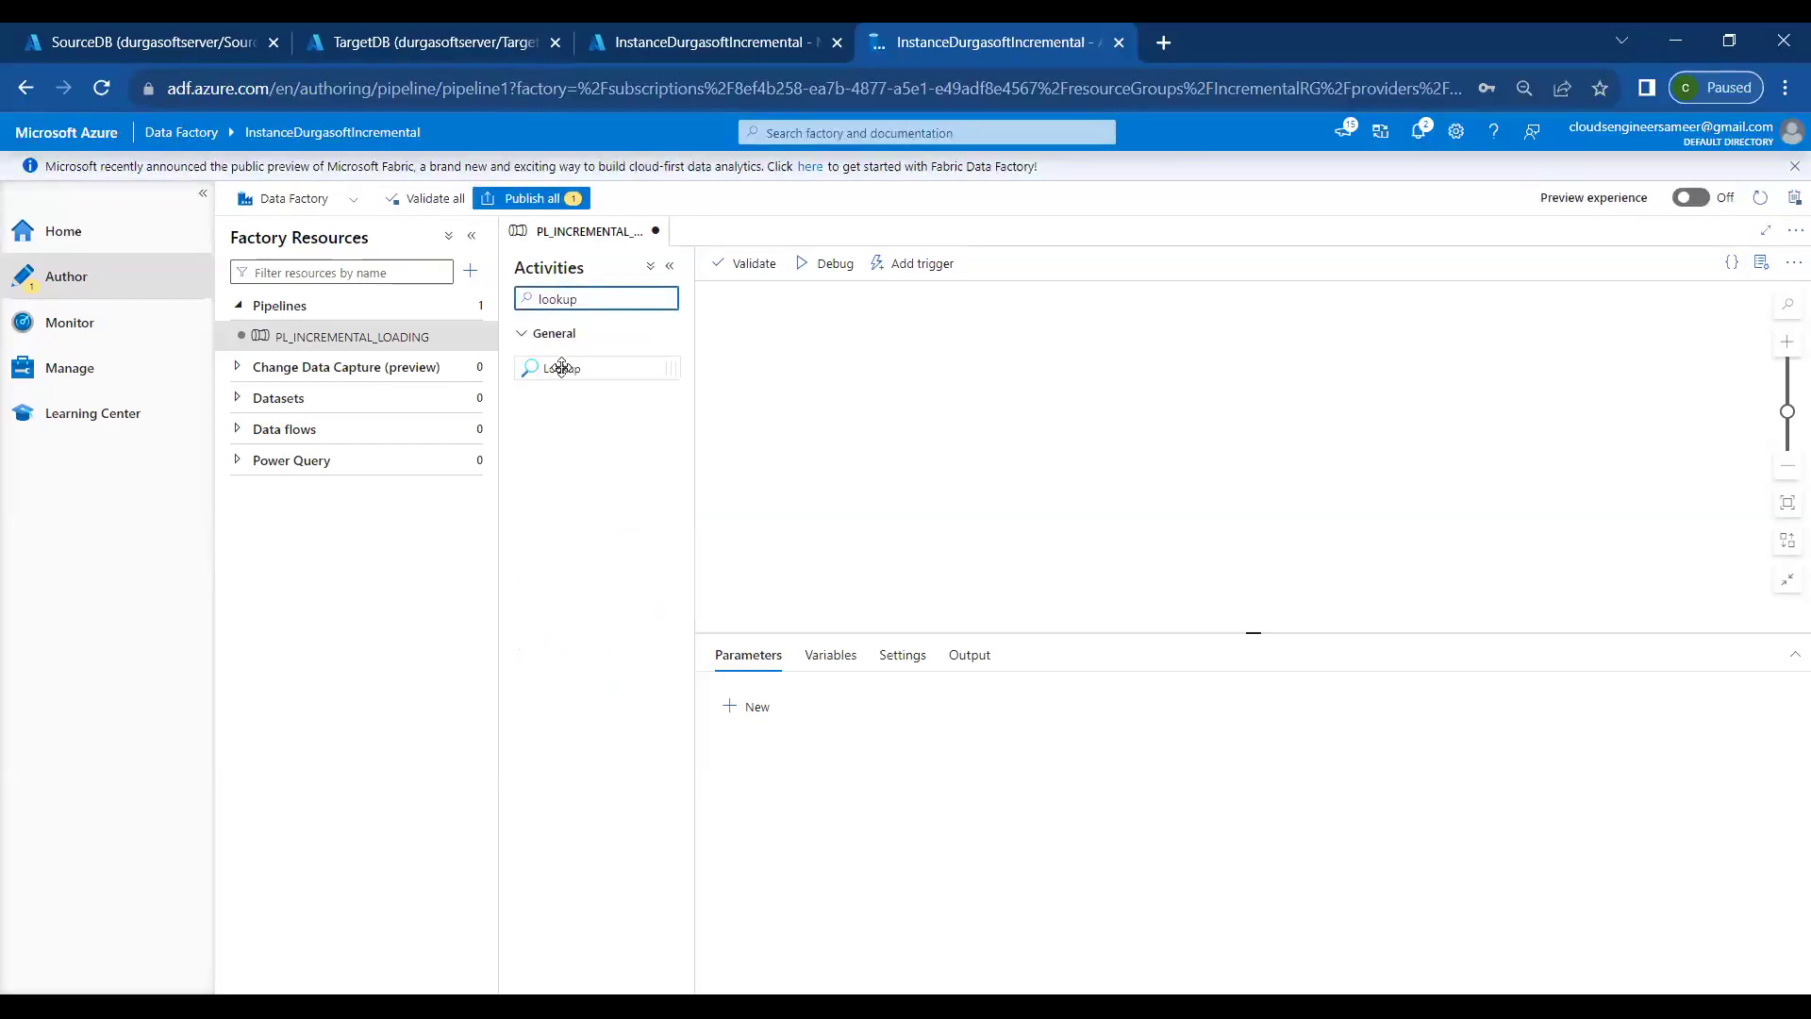
pyautogui.moveTo(562, 367); pyautogui.dragTo(802, 348)
pyautogui.moveTo(590, 368); pyautogui.dragTo(854, 309)
pyautogui.moveTo(627, 369); pyautogui.dragTo(873, 483)
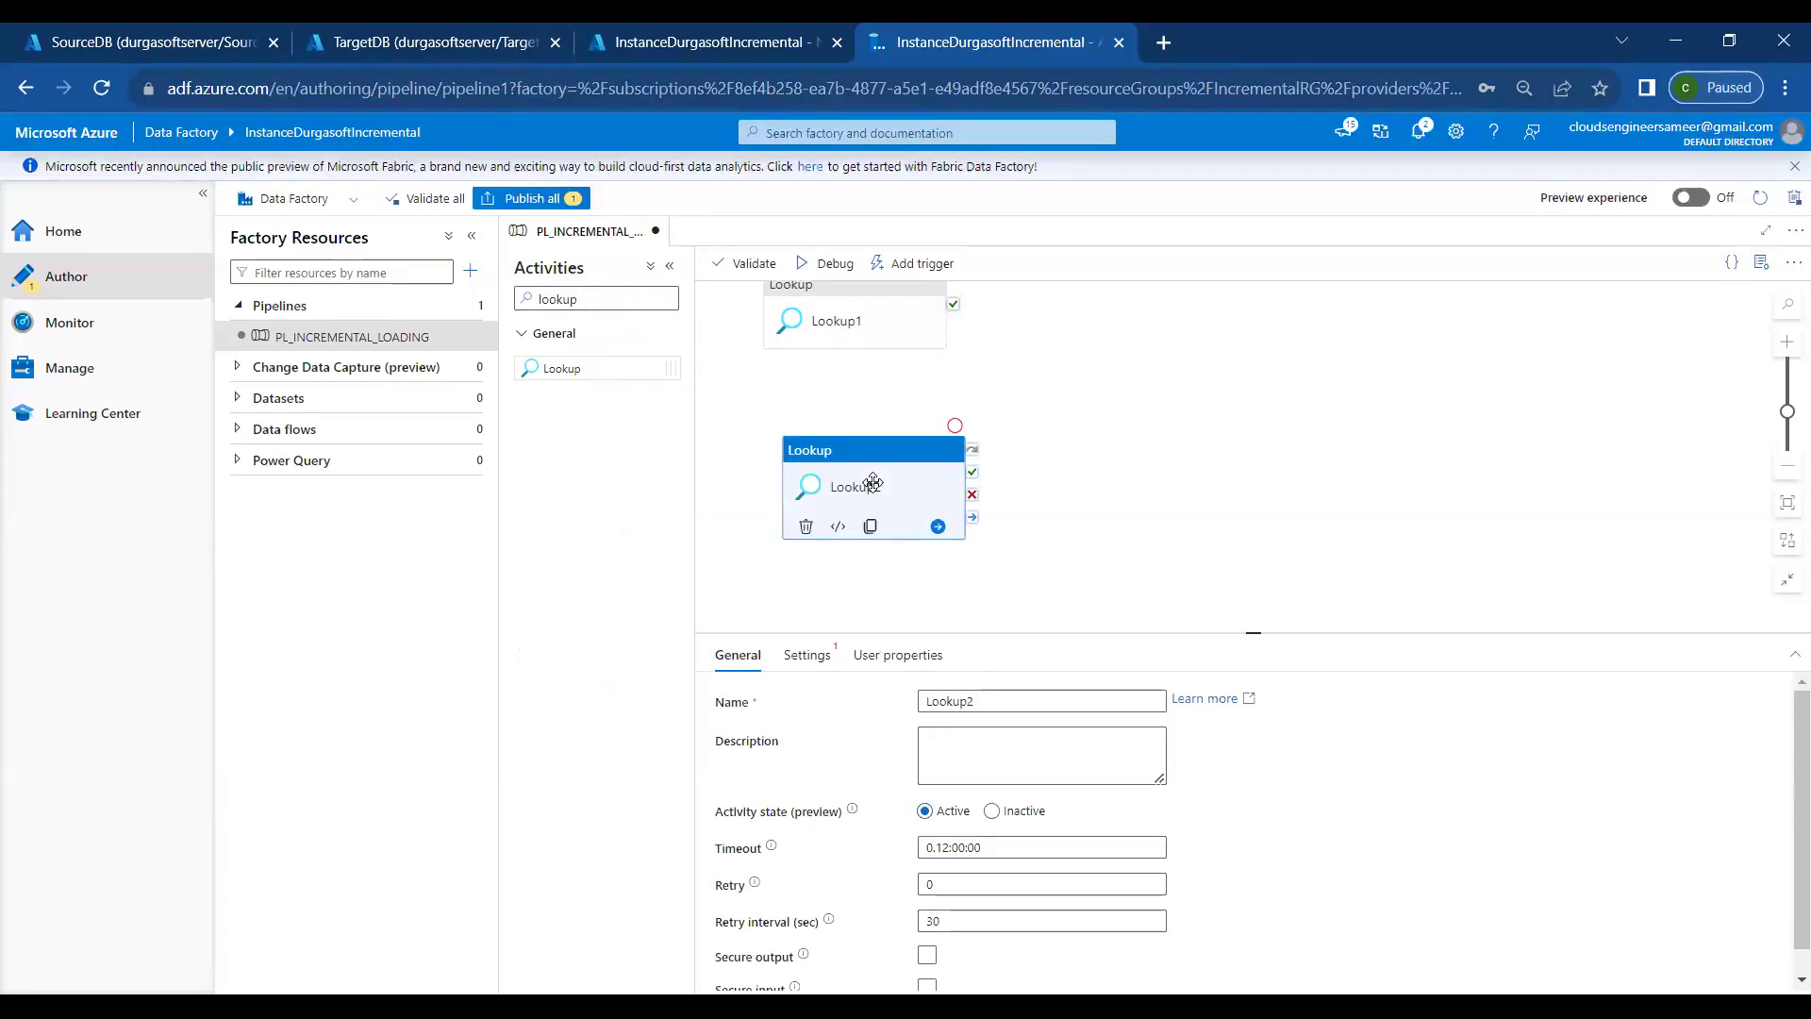
pyautogui.moveTo(816, 327); pyautogui.dragTo(766, 364)
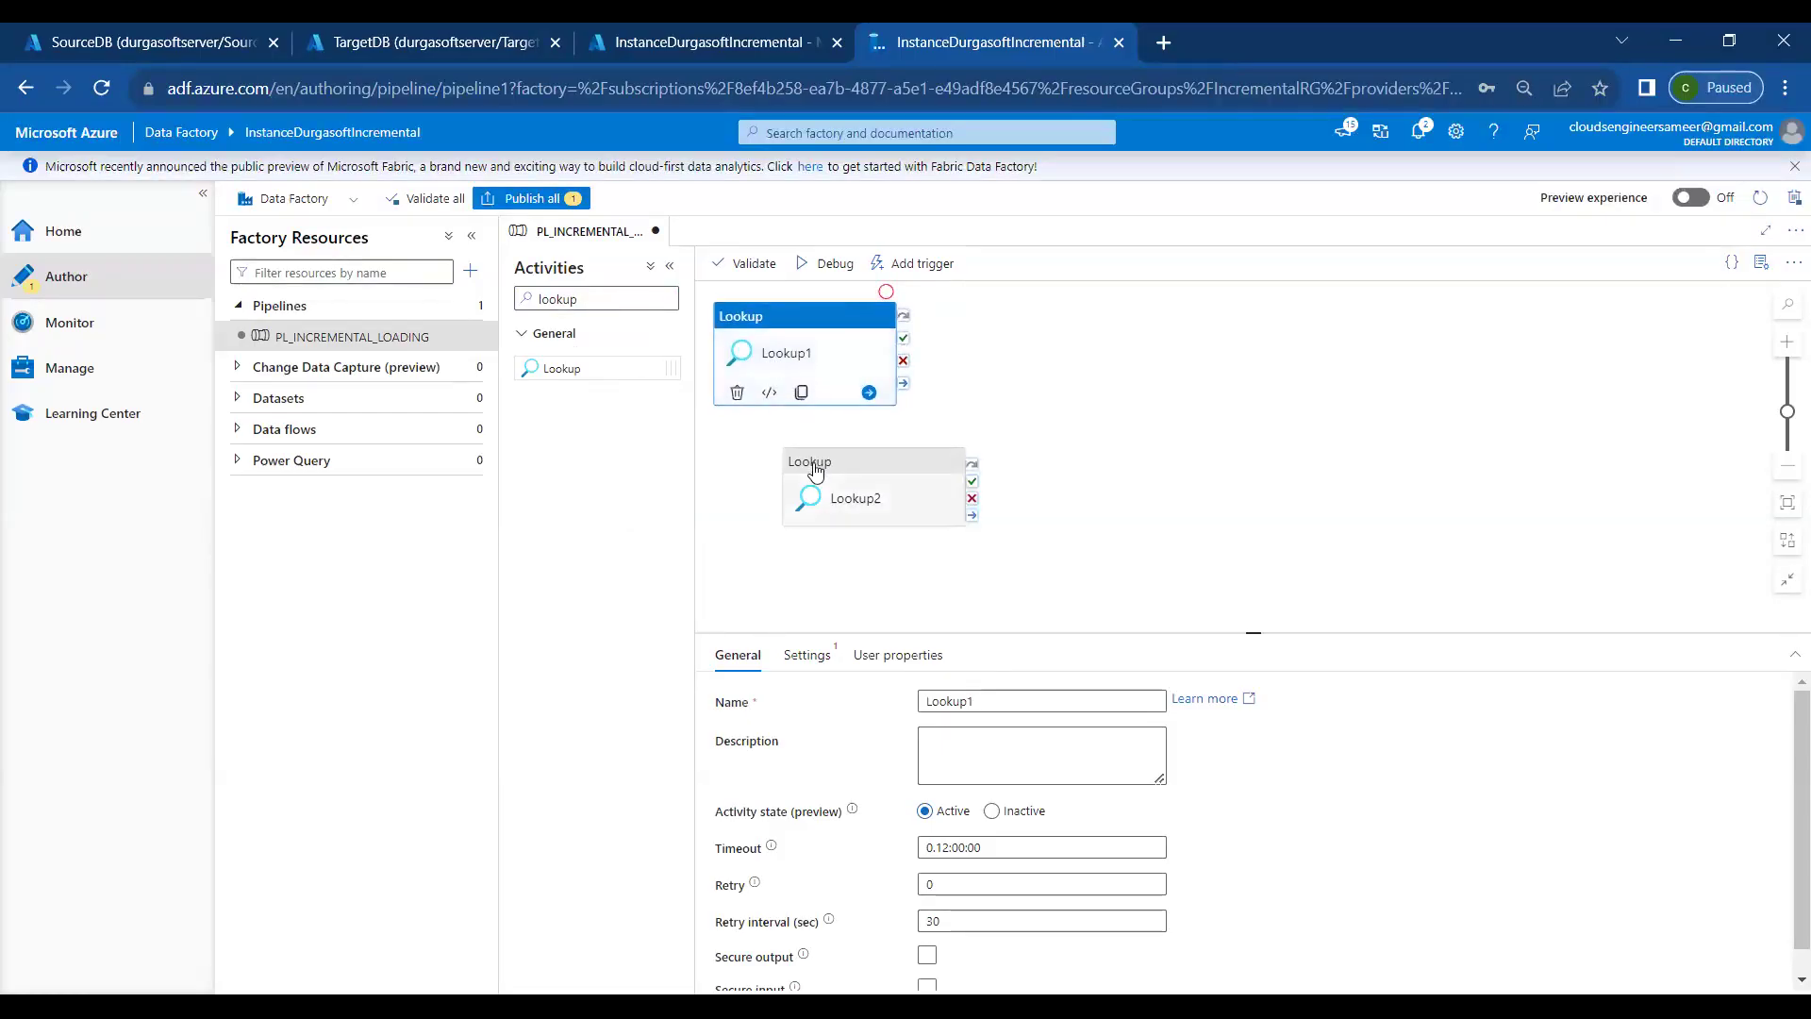
pyautogui.moveTo(817, 468); pyautogui.dragTo(740, 454)
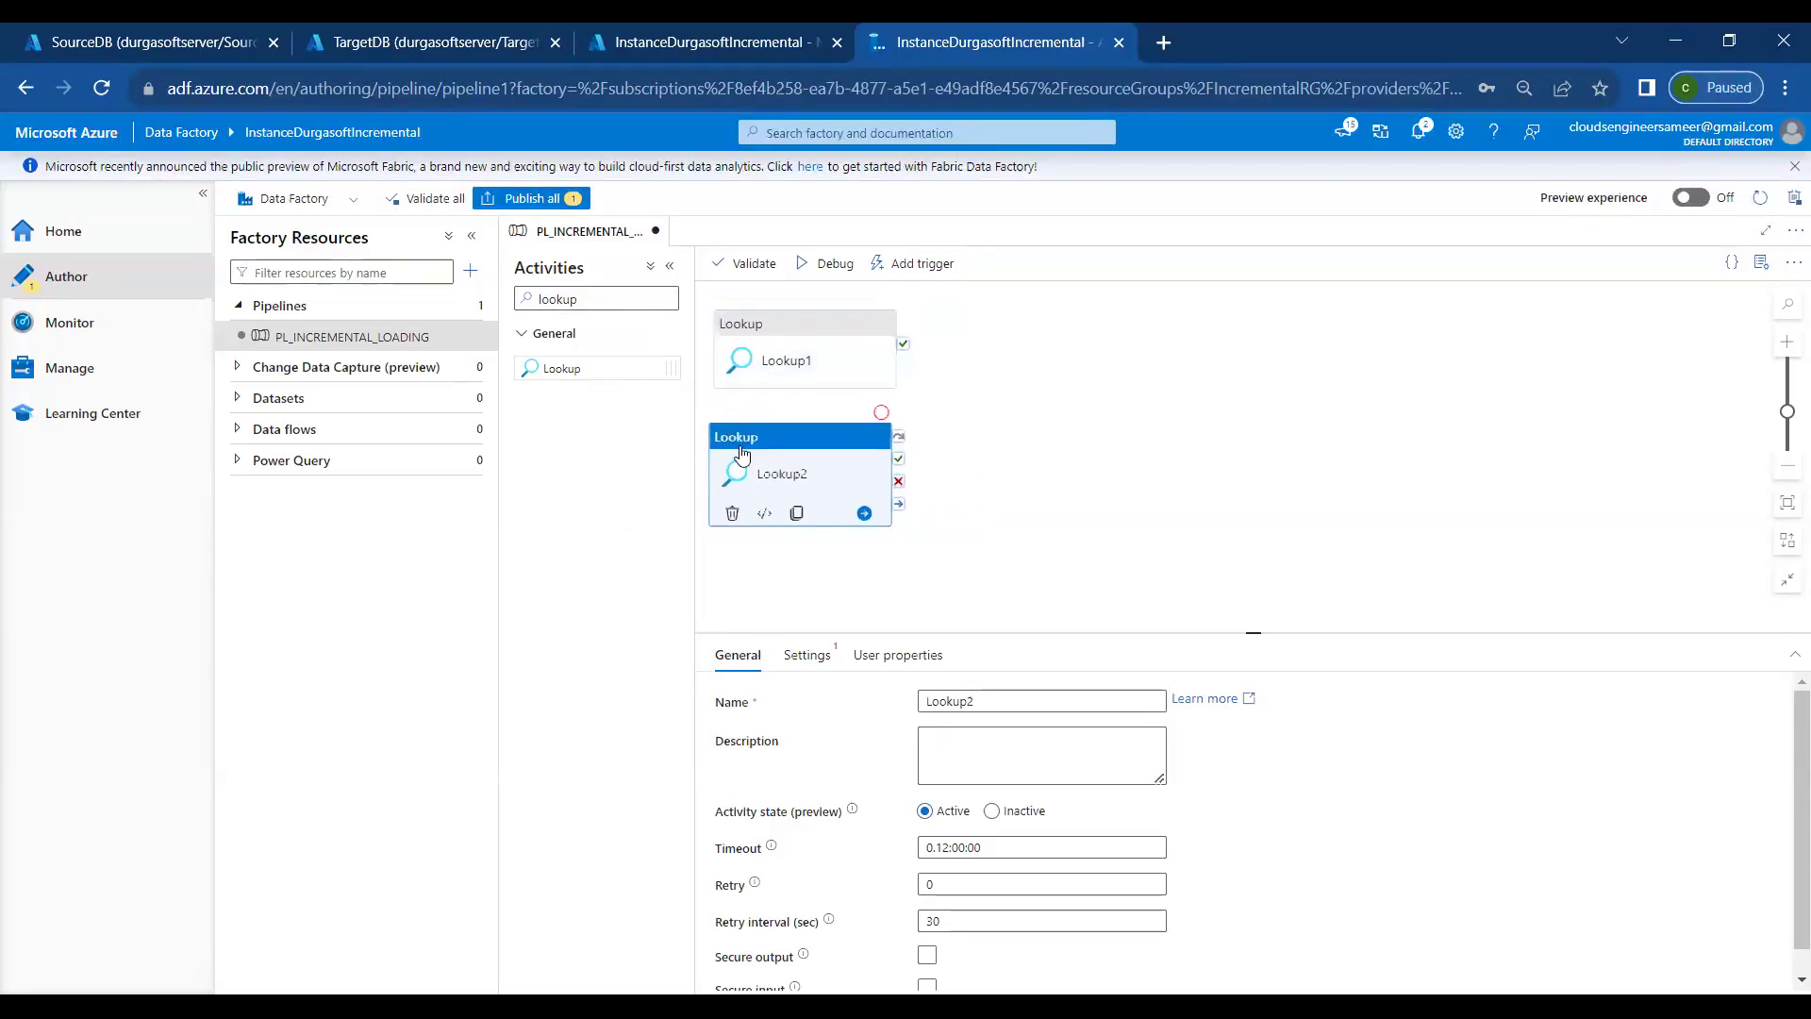
# Rename the upper Lookup activity as LKP_GETMAX_COURSEID
pyautogui.click(773, 340)
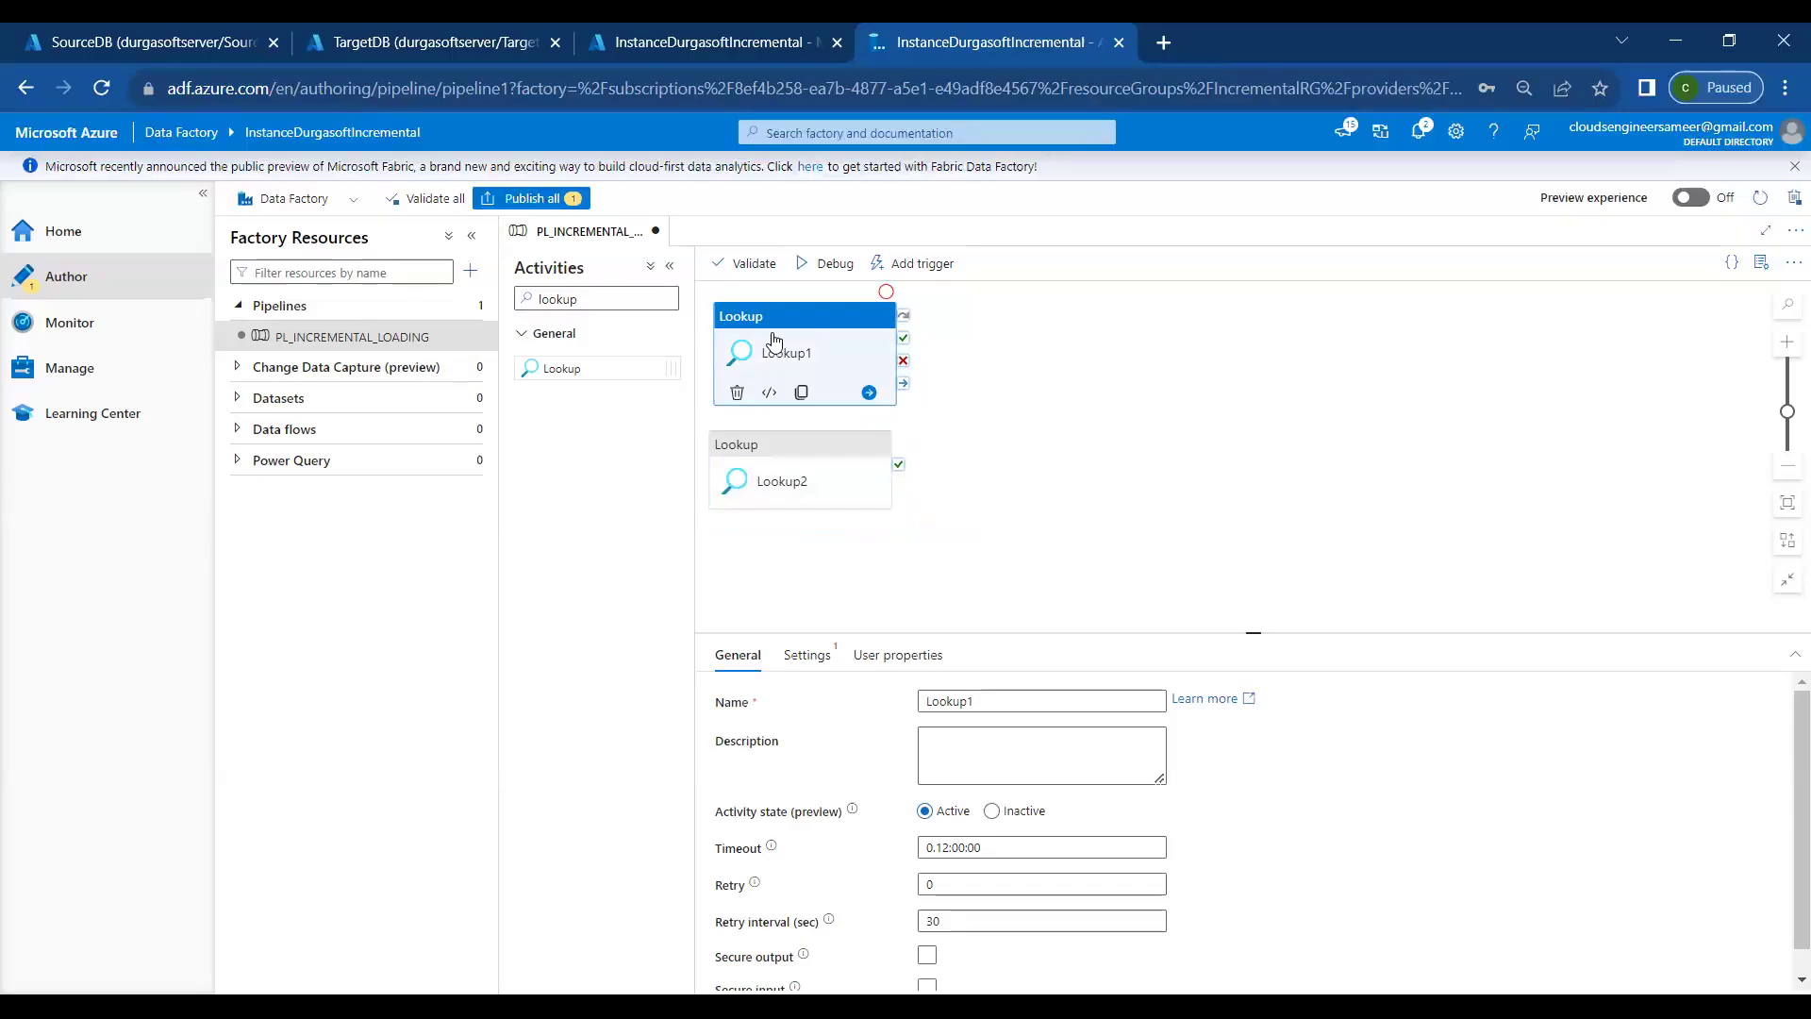
pyautogui.click(1006, 698)
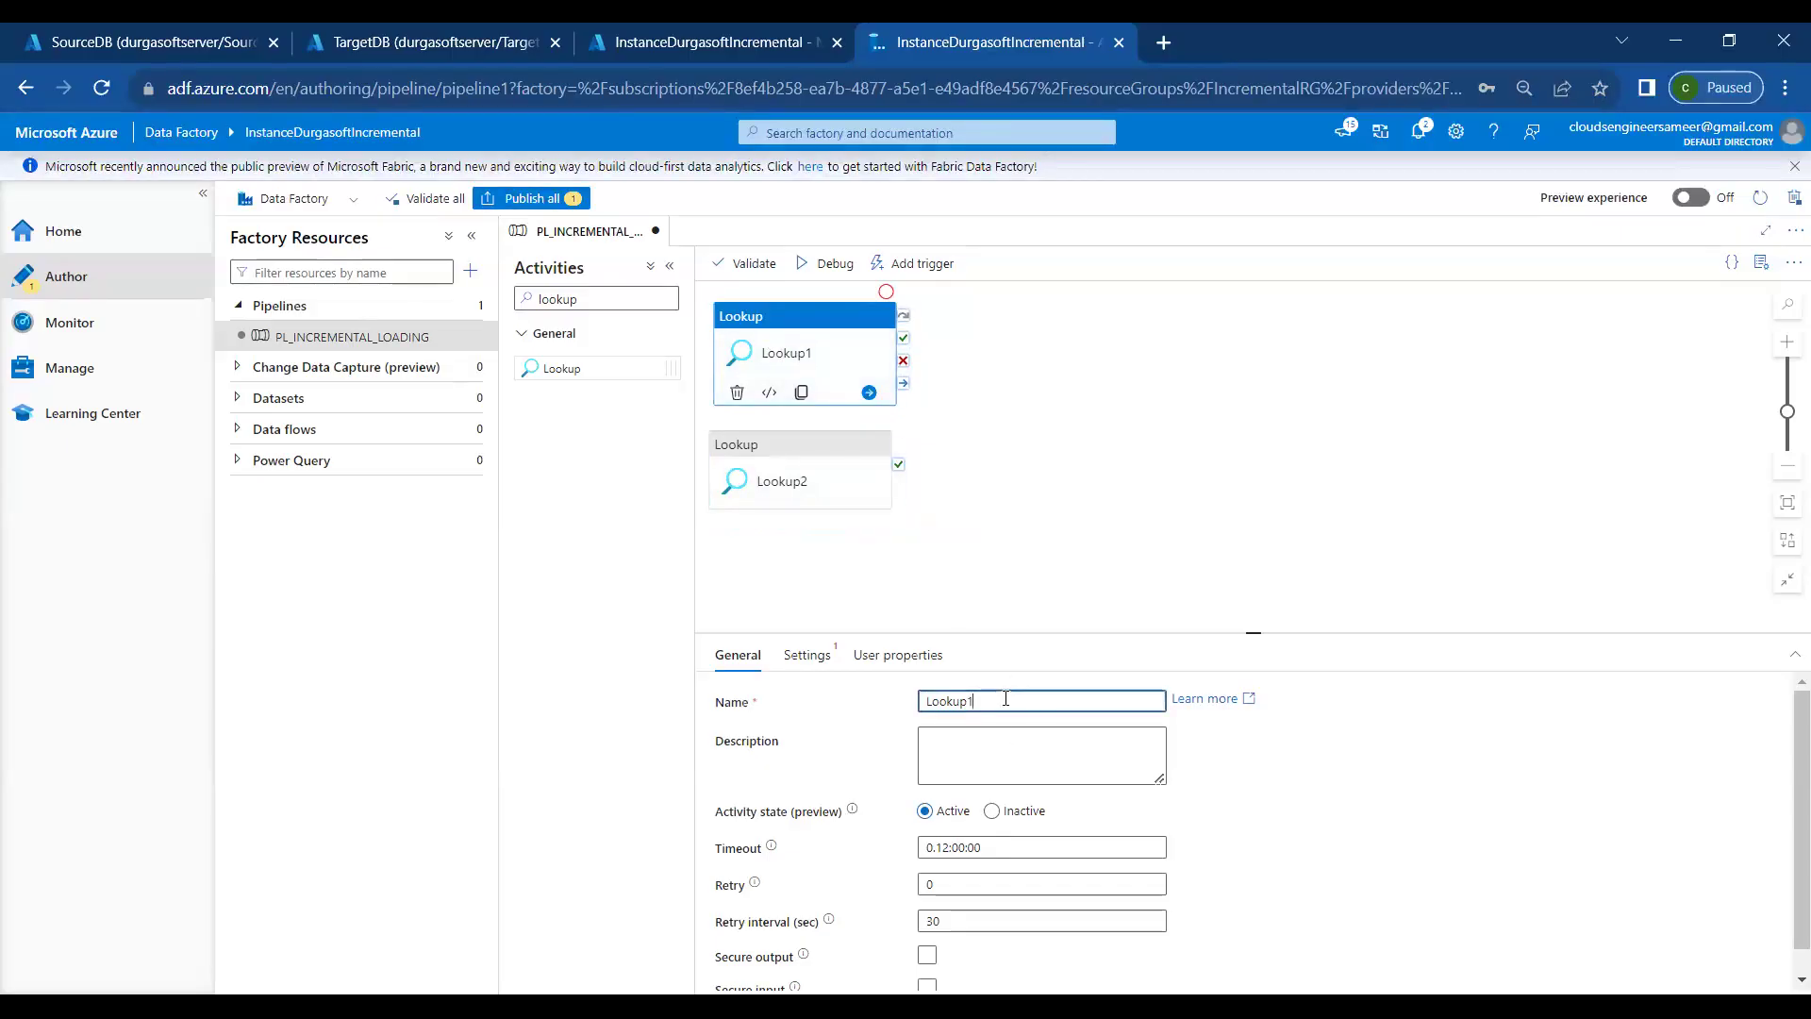
pyautogui.doubleClick(1006, 698)
pyautogui.press('BackSpace')
pyautogui.write('LKP_GETMAX_COURSEID')
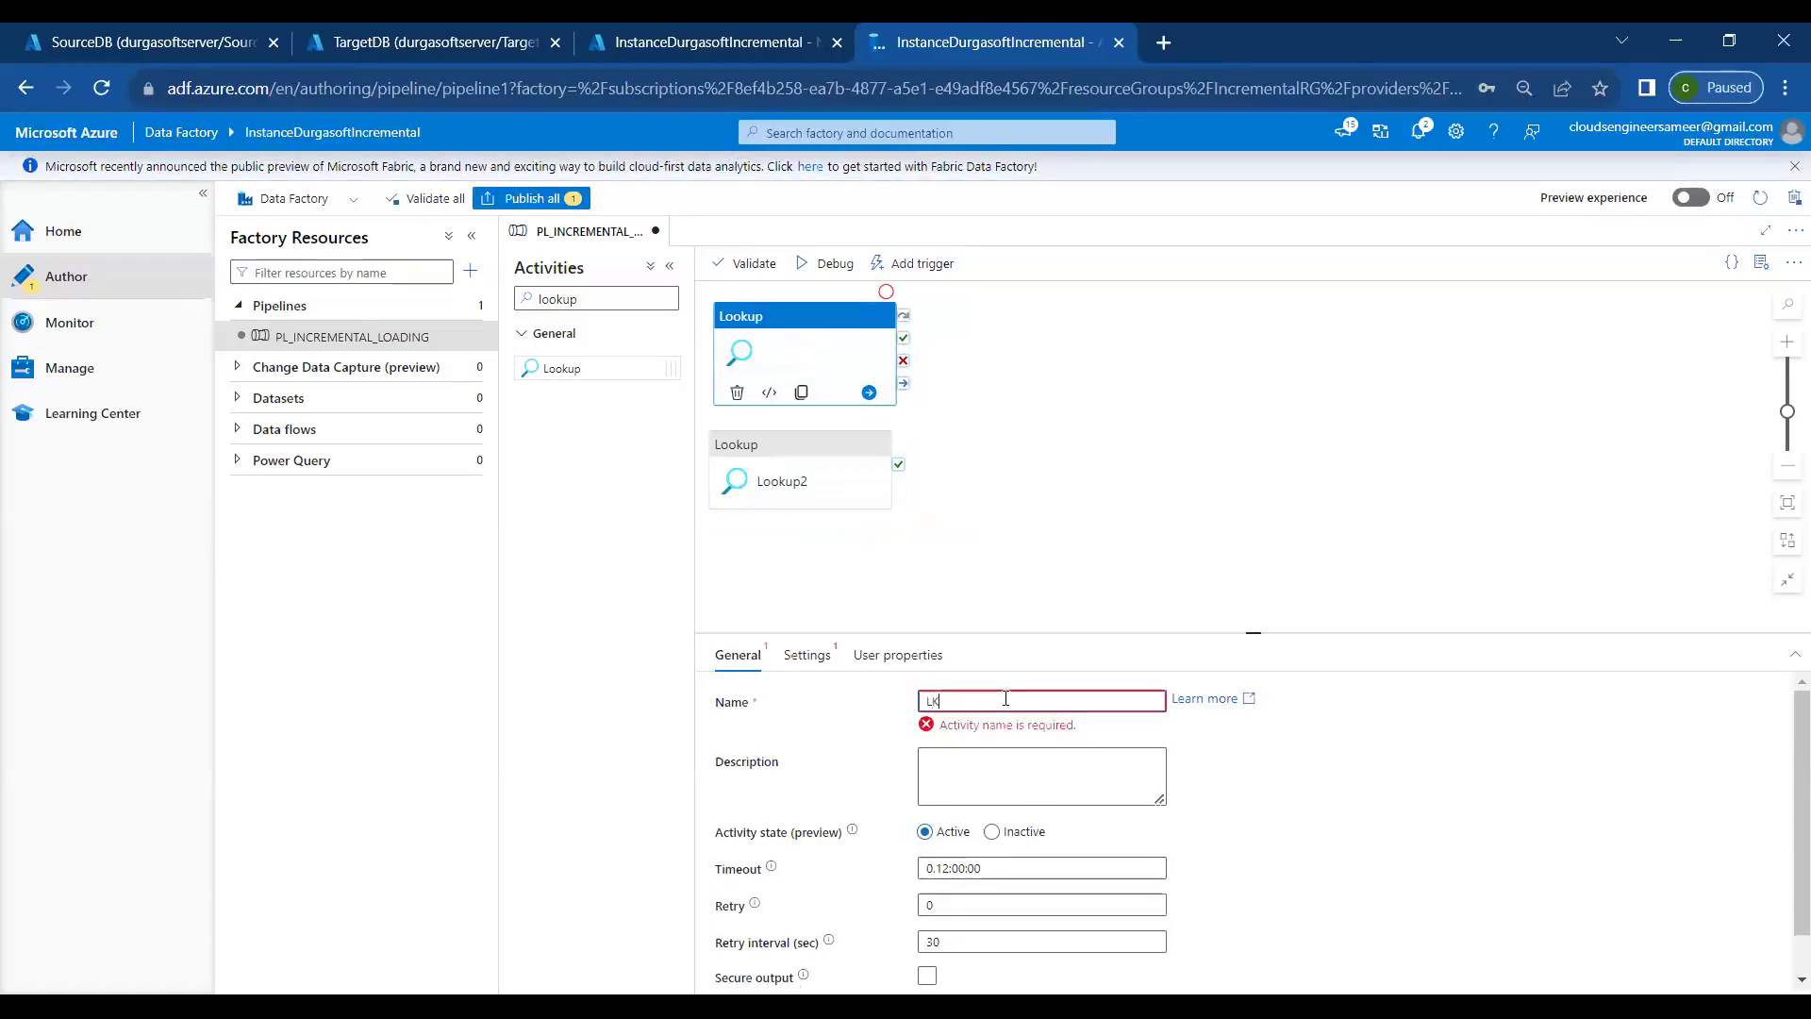
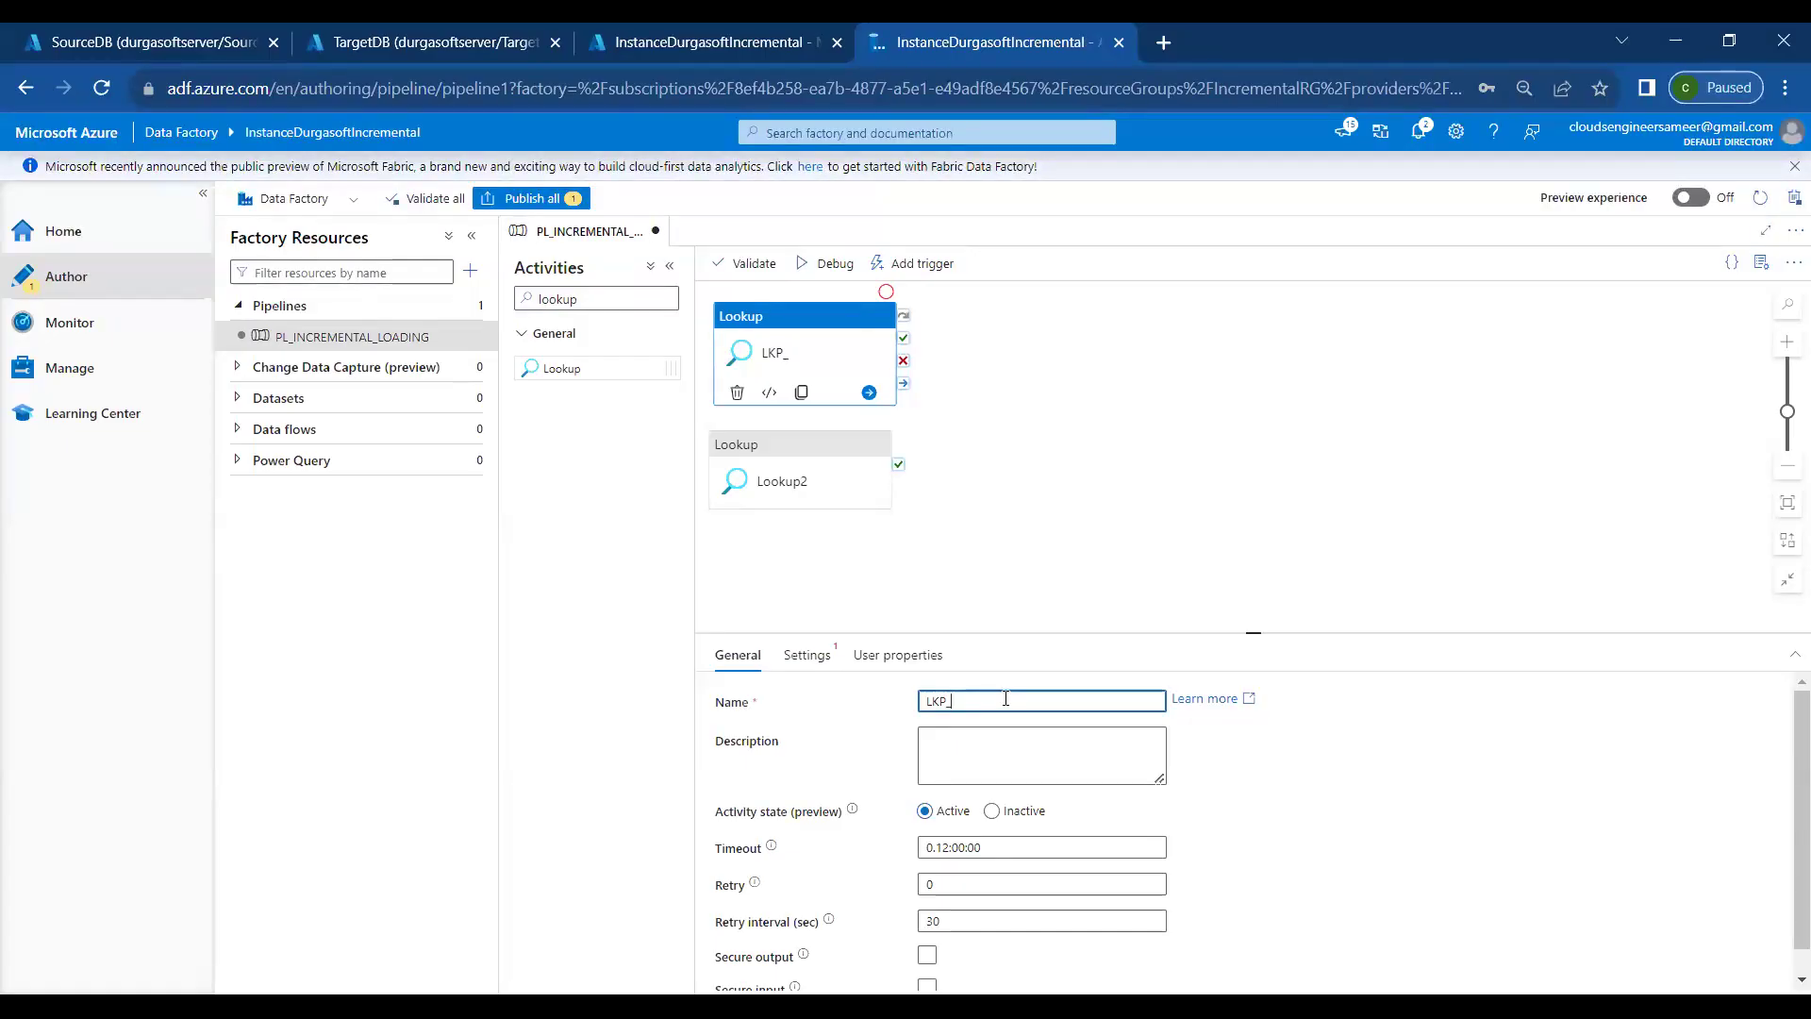
pyautogui.write('GETMAX_COURSEID')
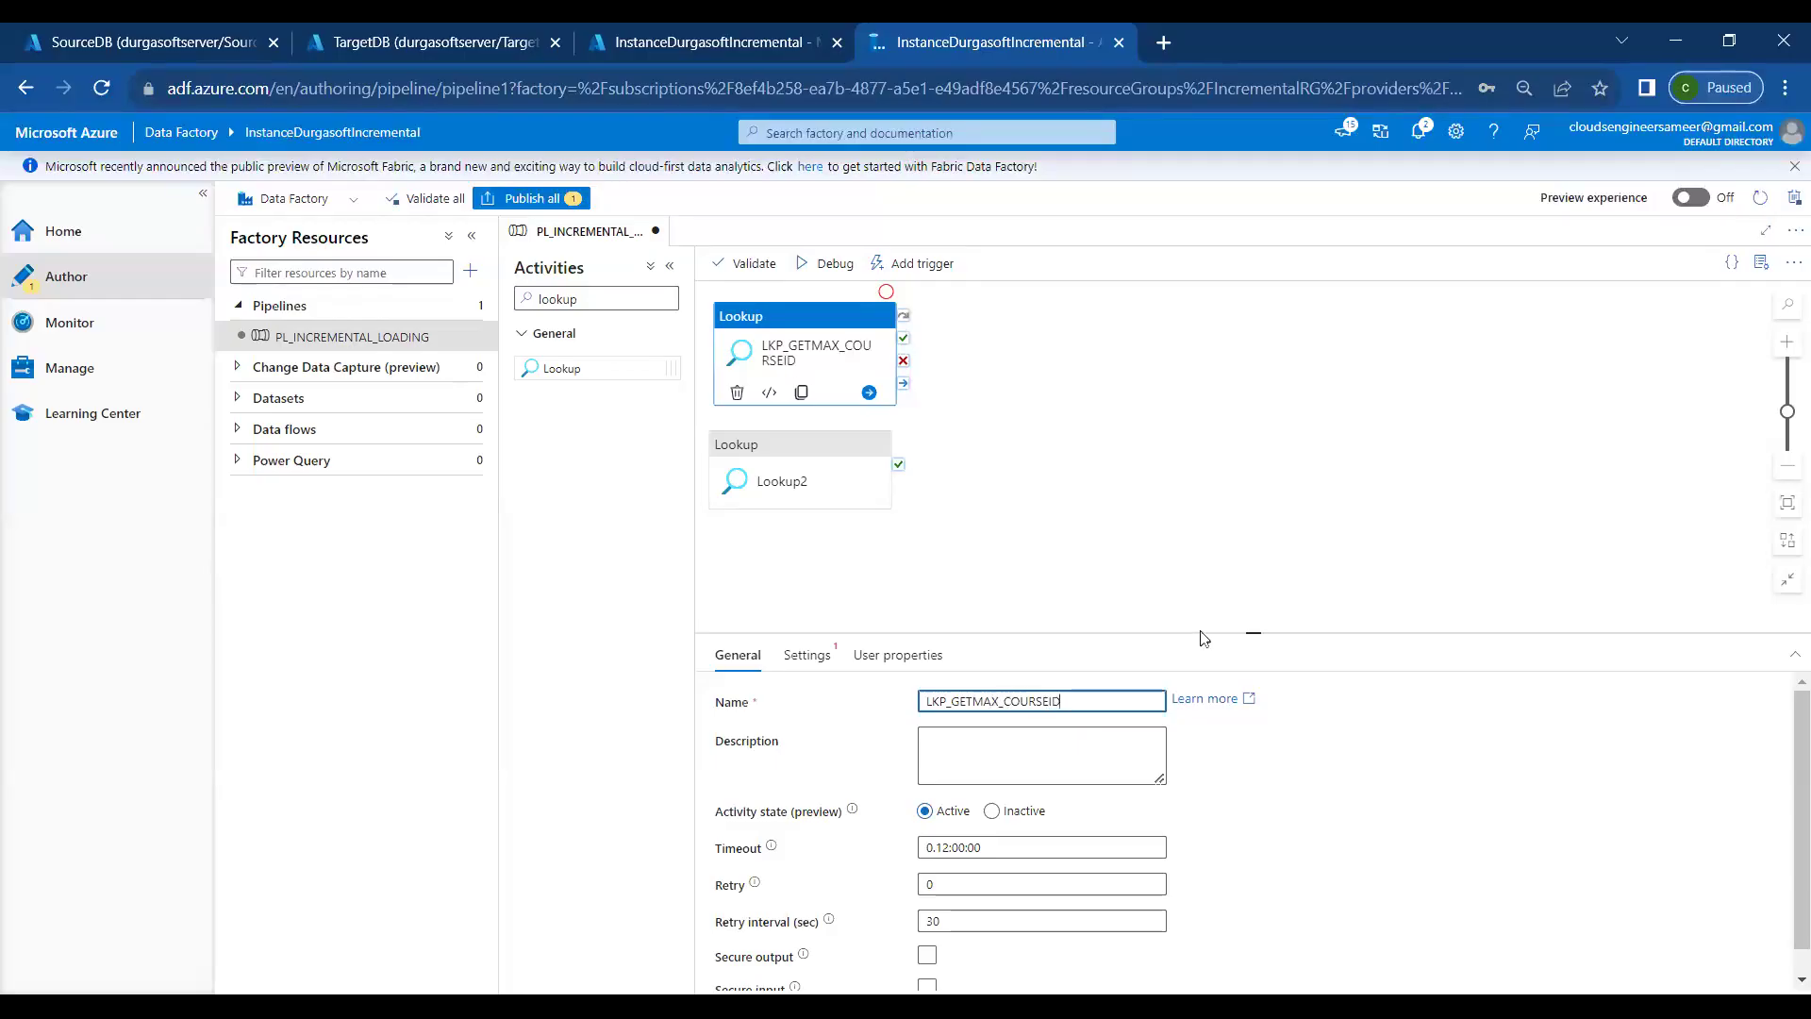
# Rename the lower Lookup activity as LKP_WATERMARK_GET_LPV
pyautogui.click(824, 467)
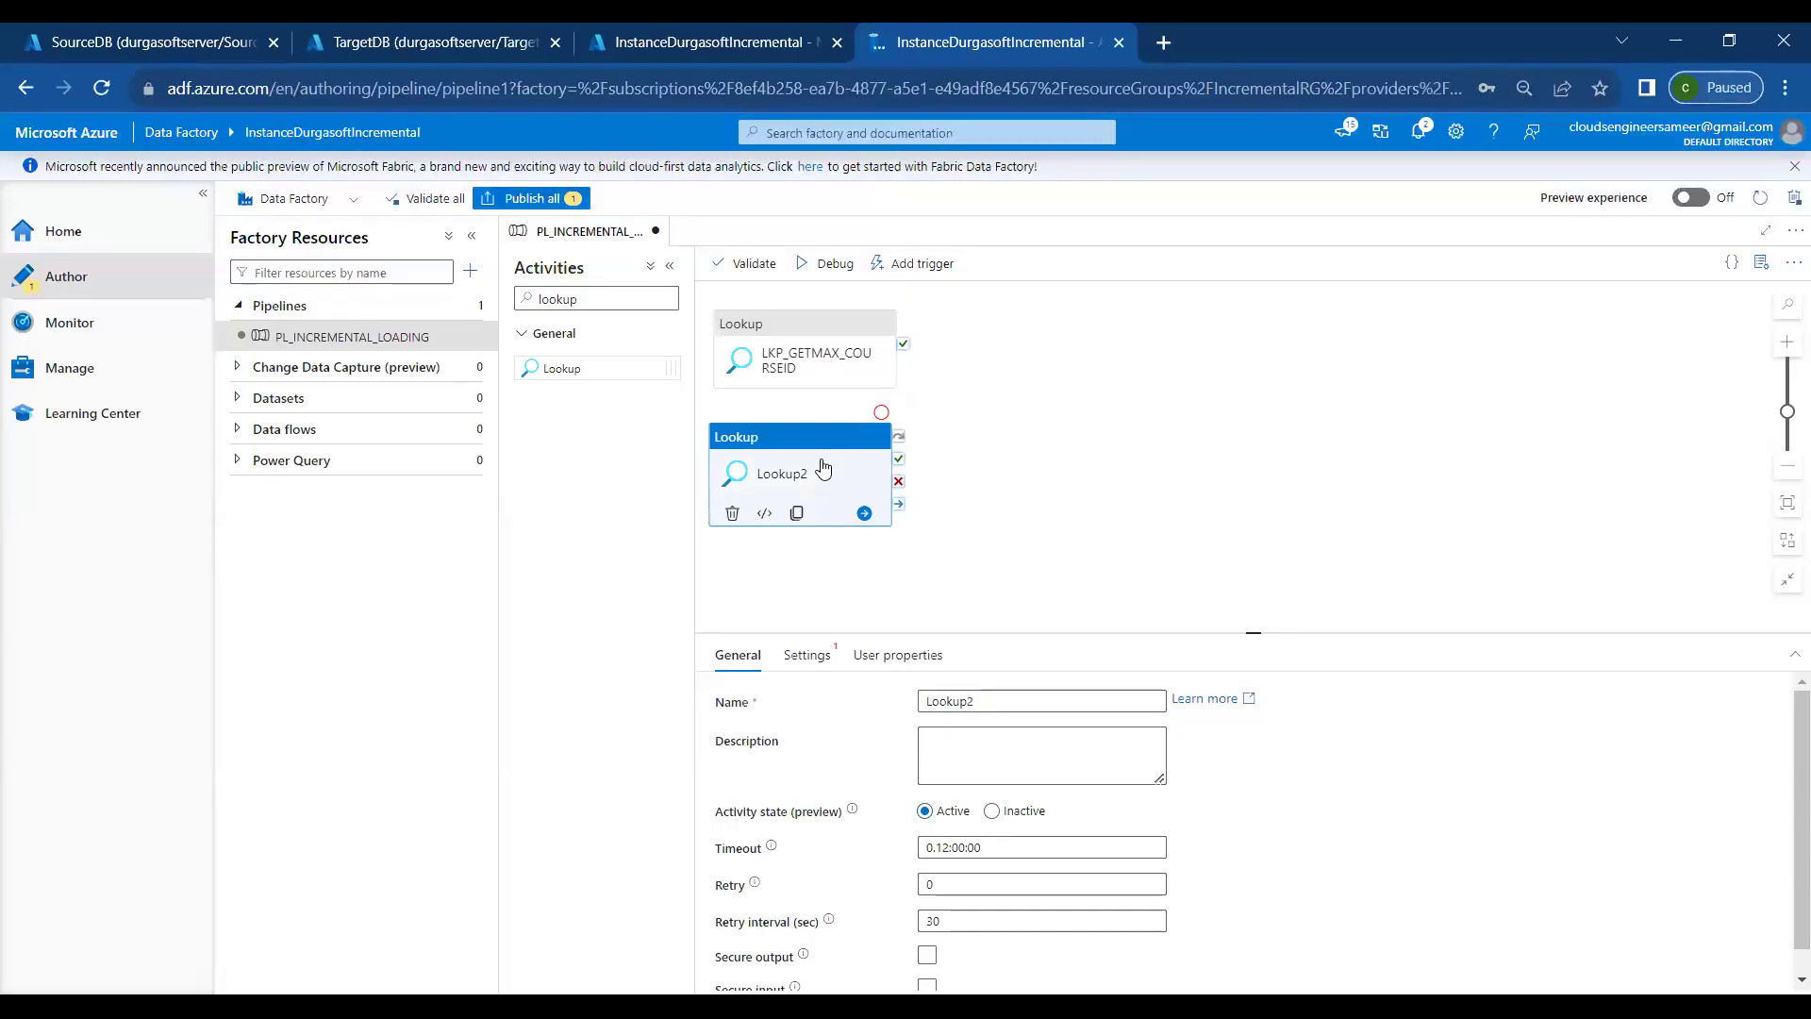
pyautogui.click(1000, 701)
pyautogui.hotkey('ctrl', 'a')
pyautogui.press('BackSpace')
pyautogui.write('LKP_')
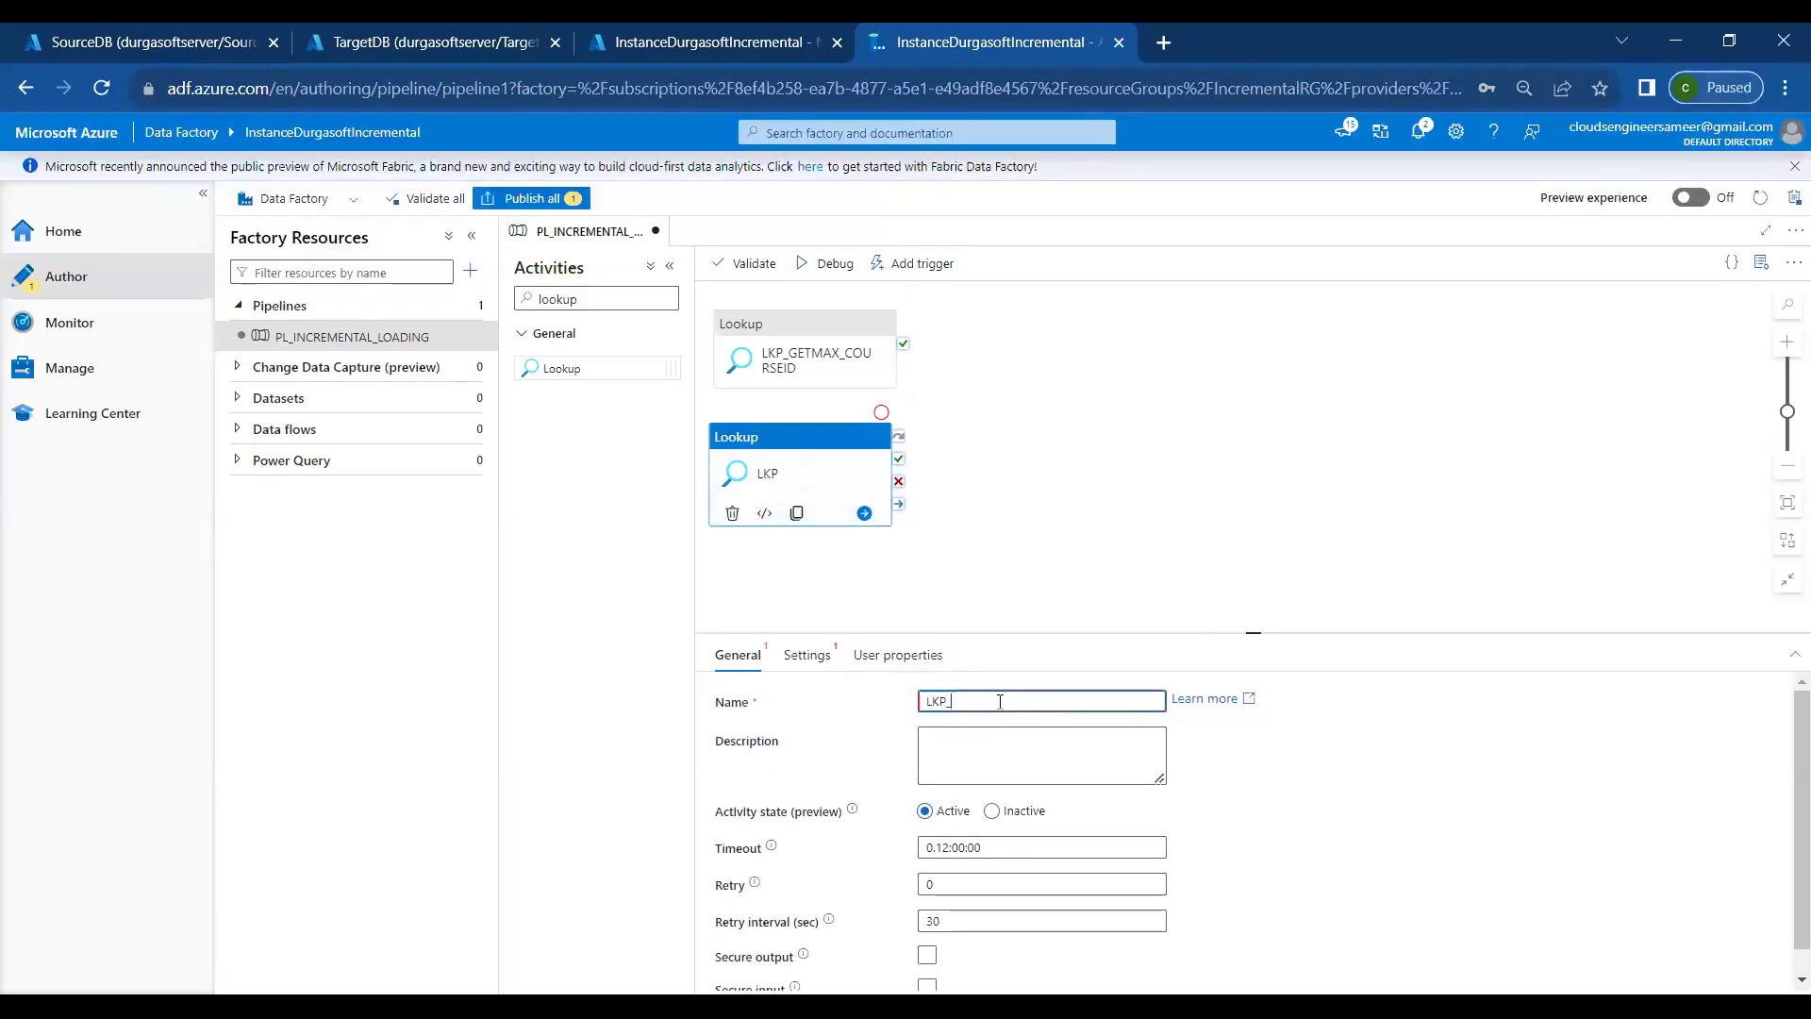
pyautogui.write('WATERMARK')
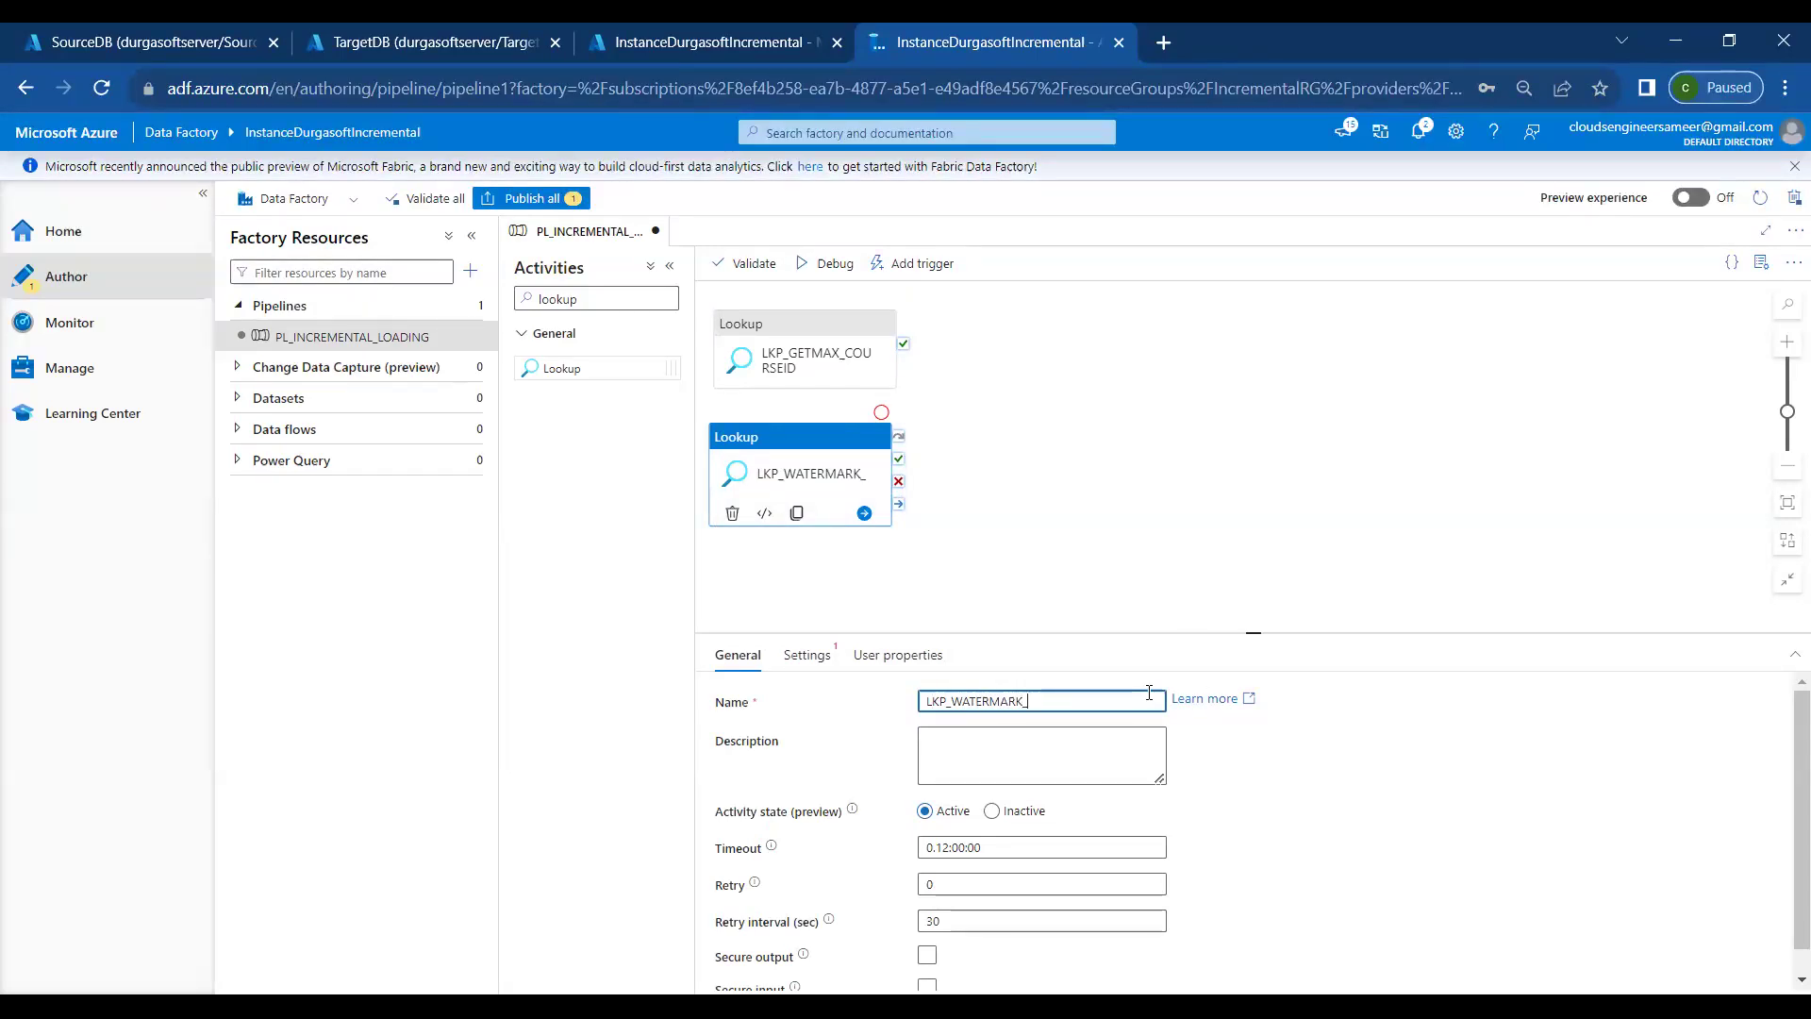
pyautogui.write('_GET')
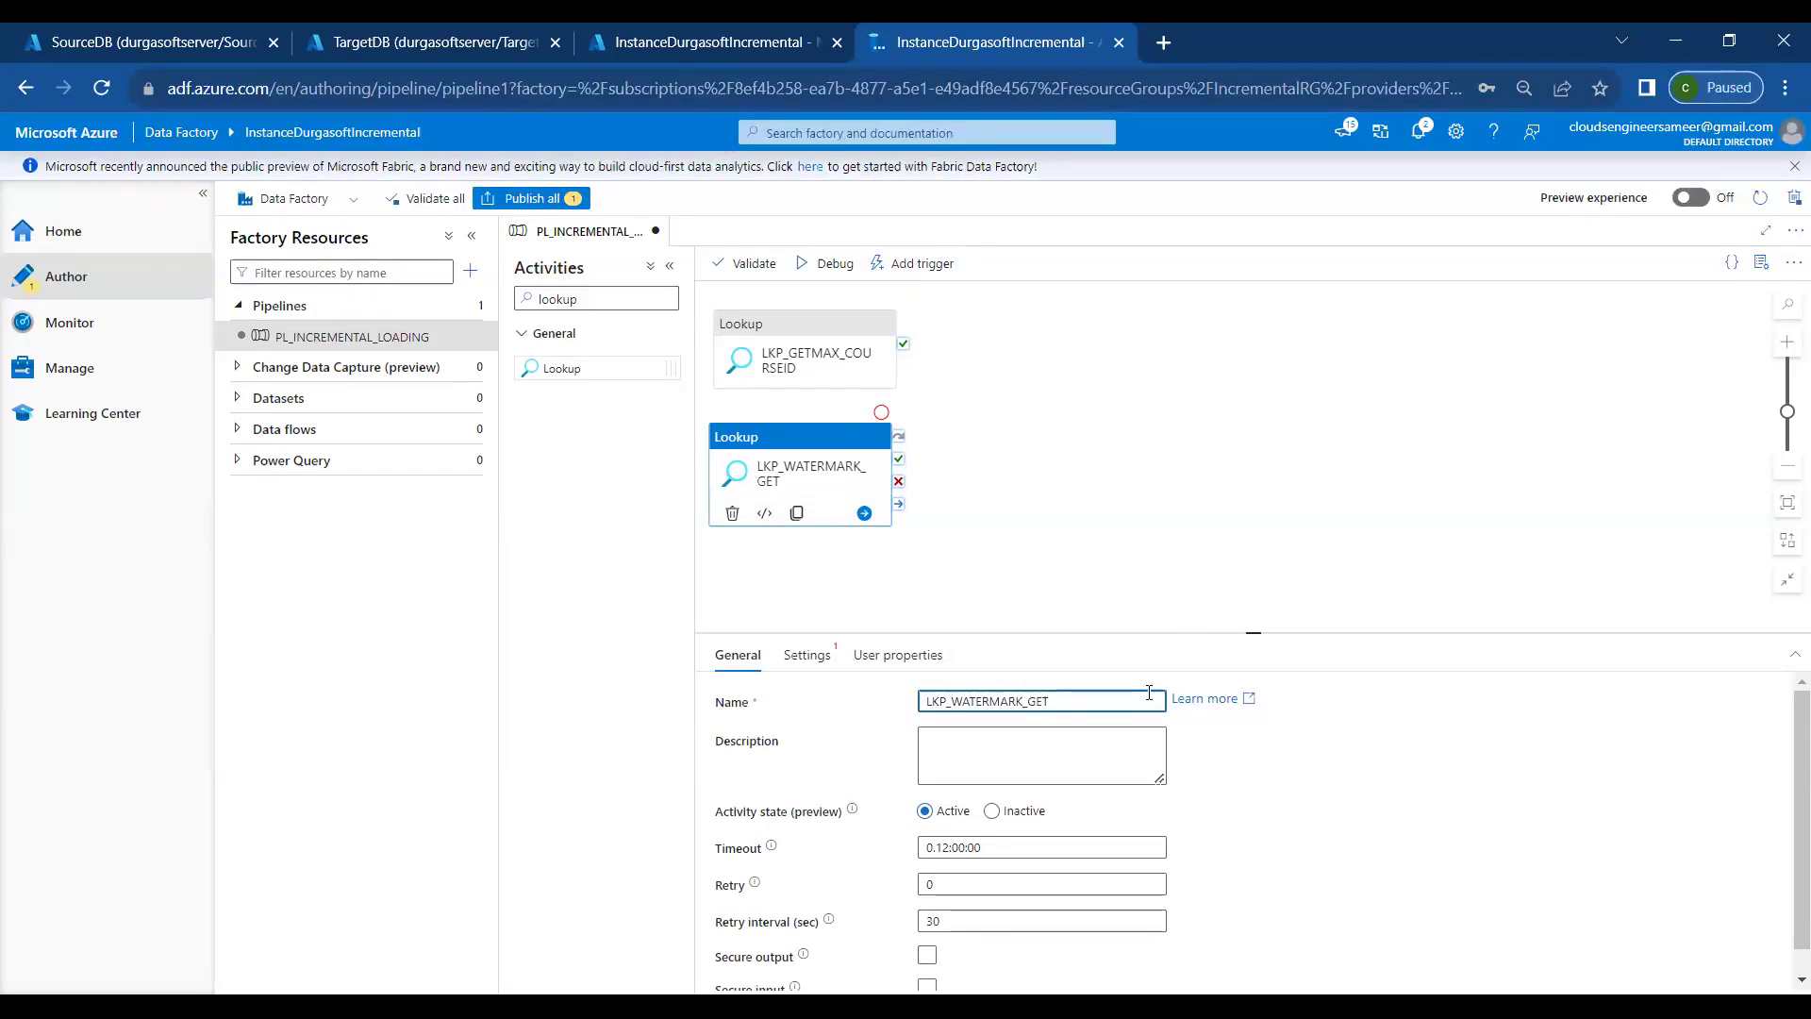
pyautogui.write('_LPV')
pyautogui.click(887, 383)
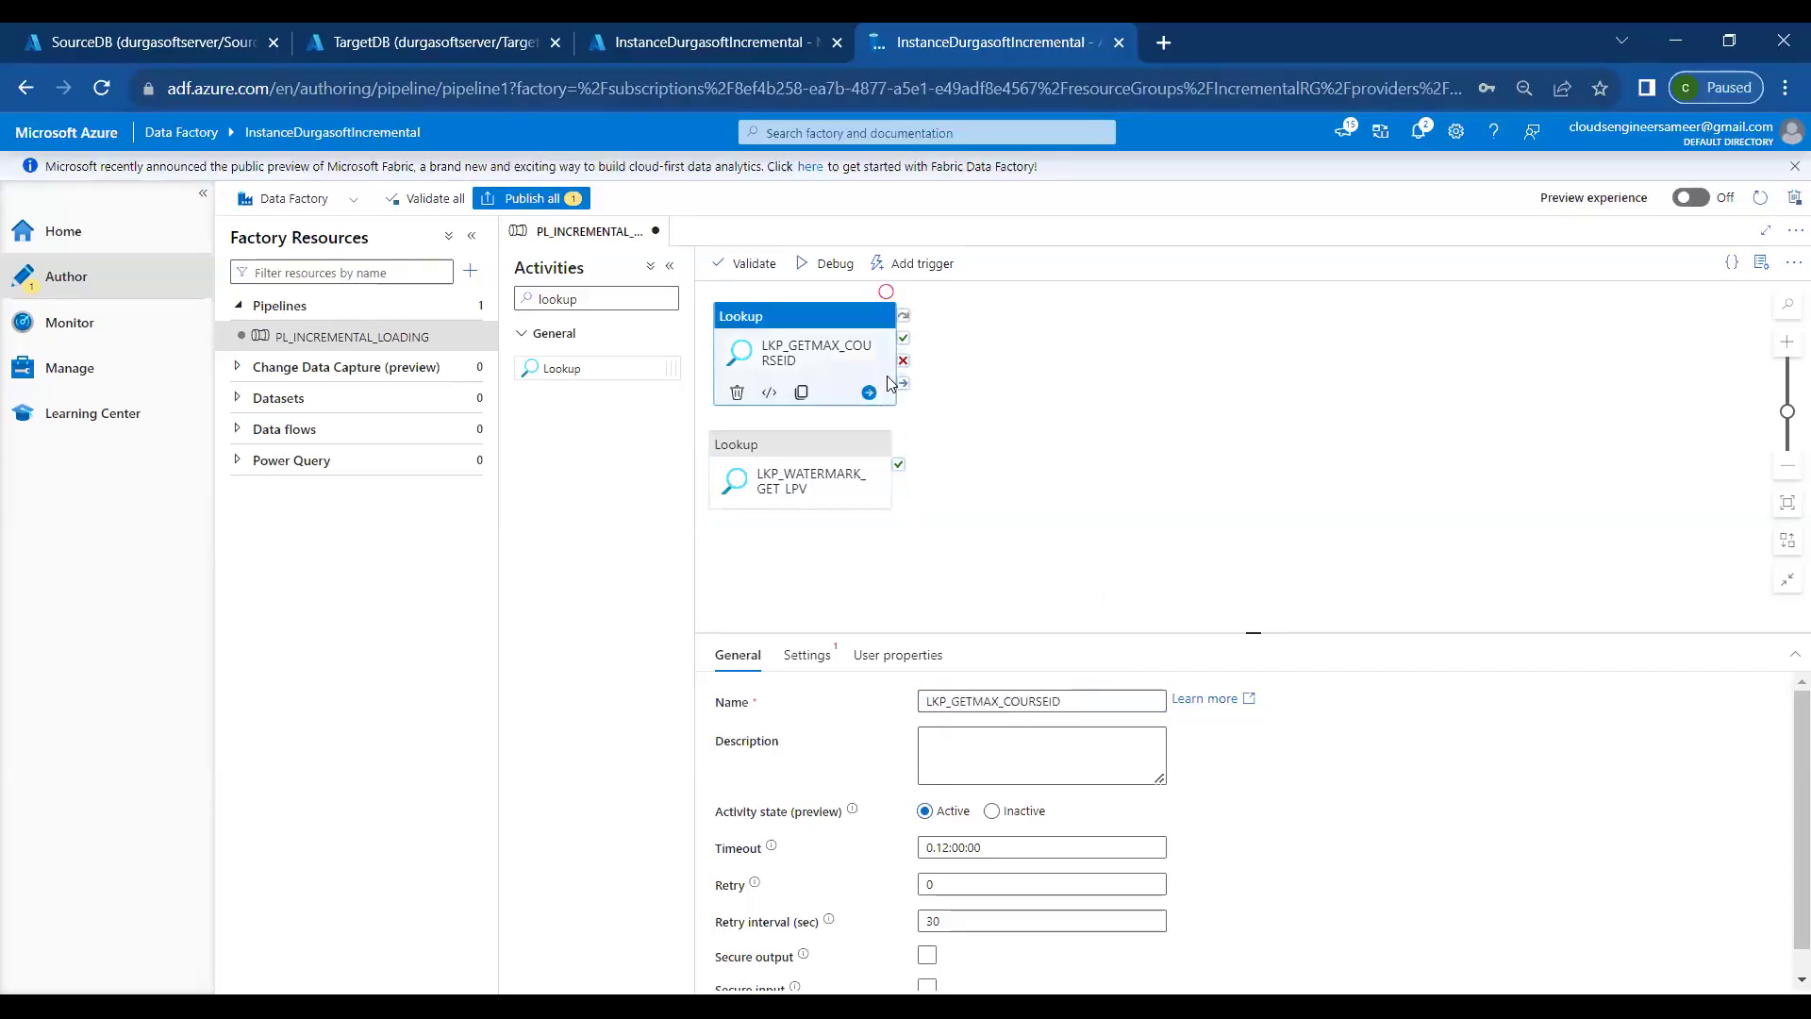
pyautogui.click(830, 453)
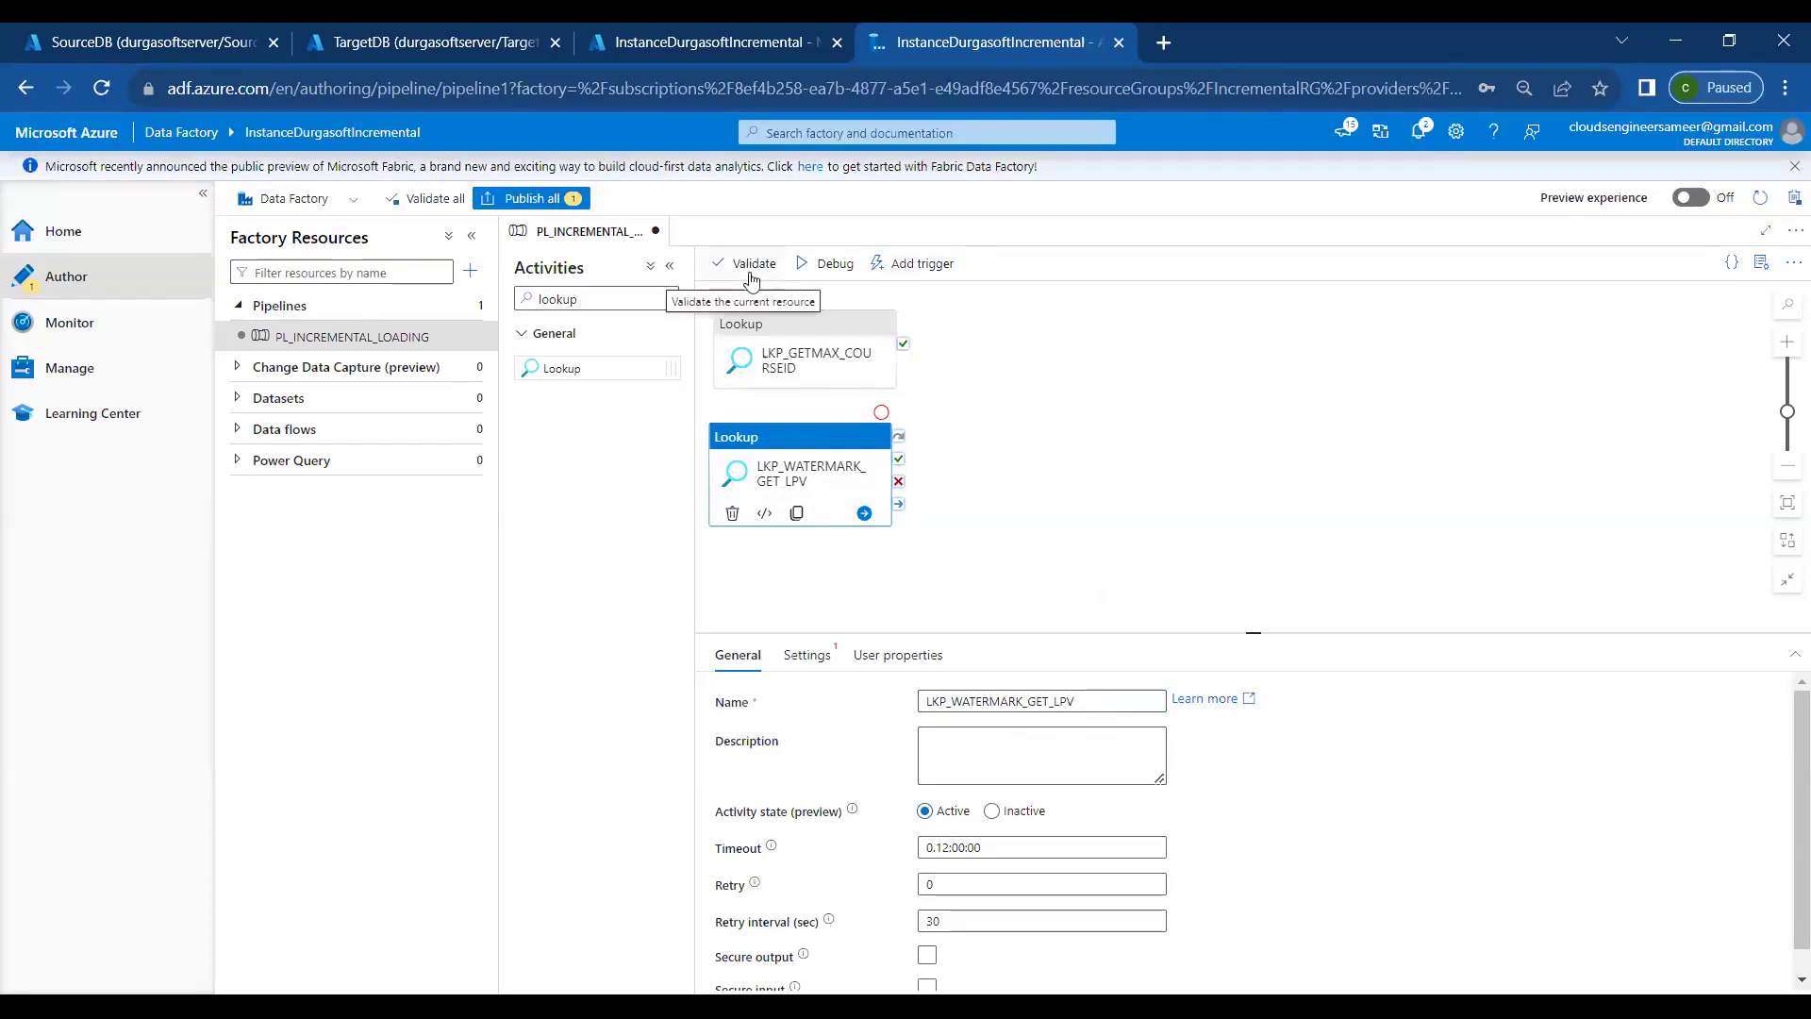
# Start a new Azure SQL Database source dataset for the LKP_GETMAX_COURSEID lookup activity
pyautogui.click(805, 346)
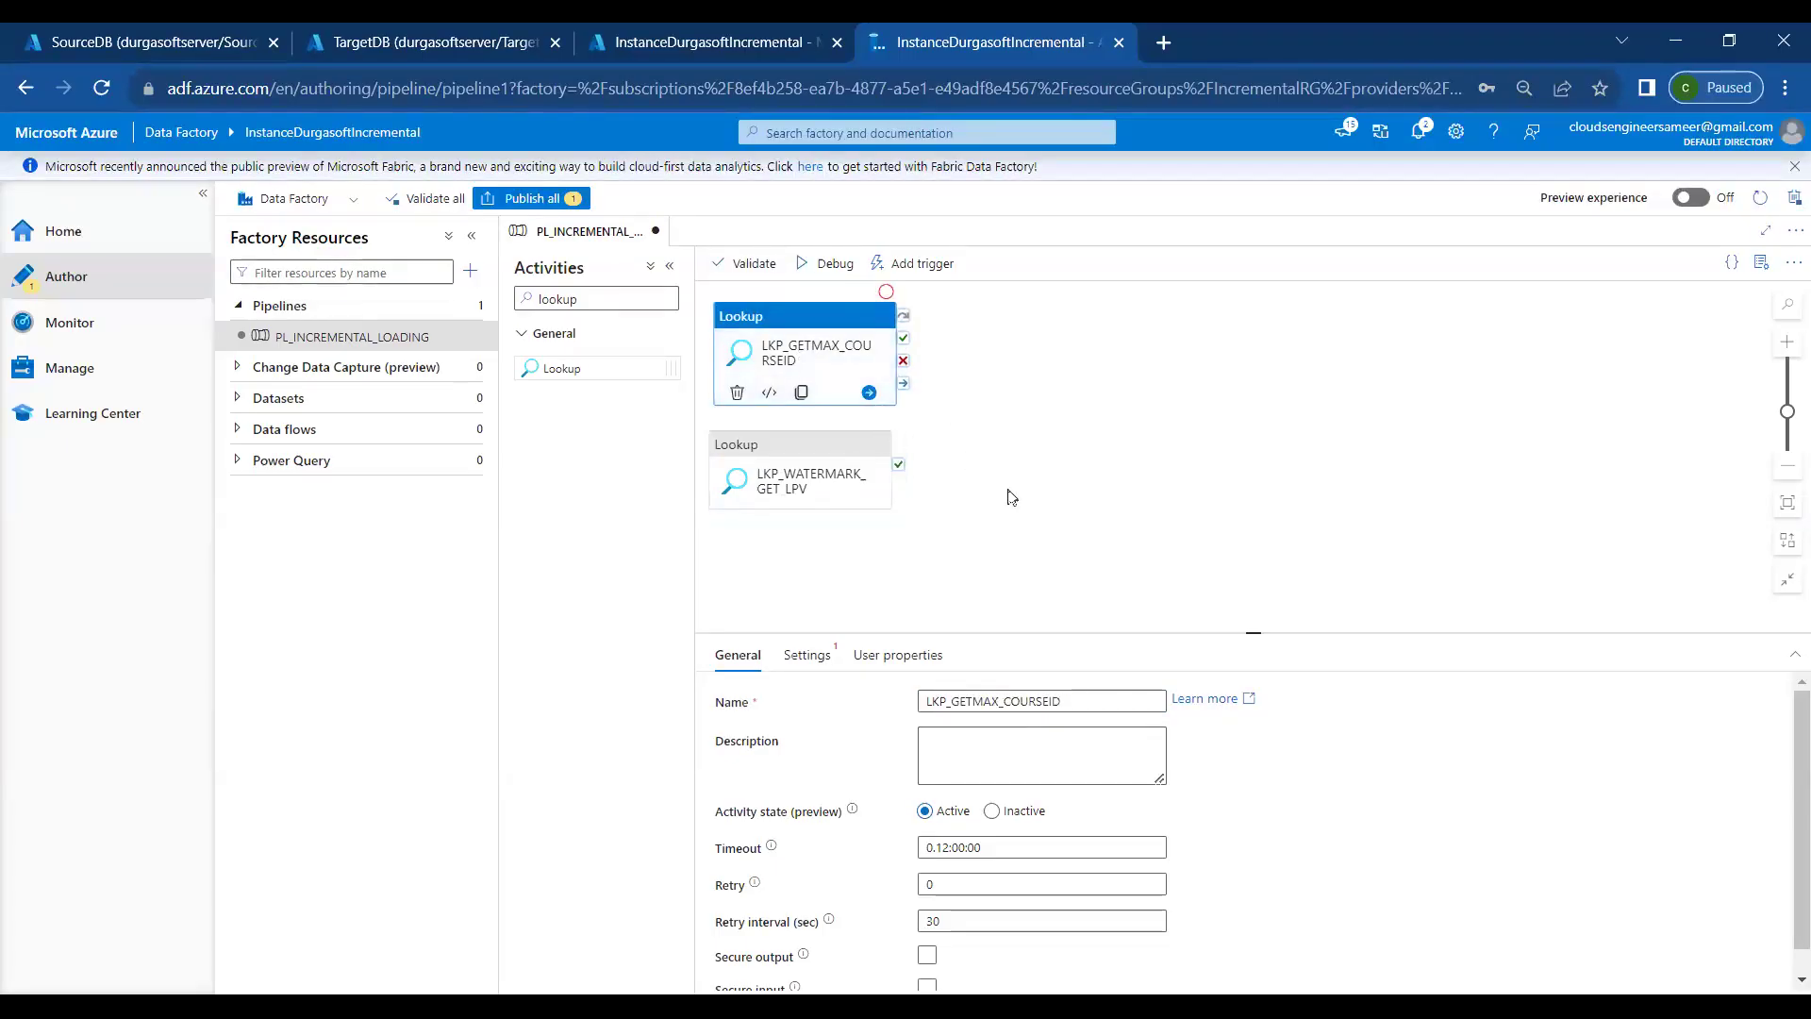
pyautogui.click(819, 664)
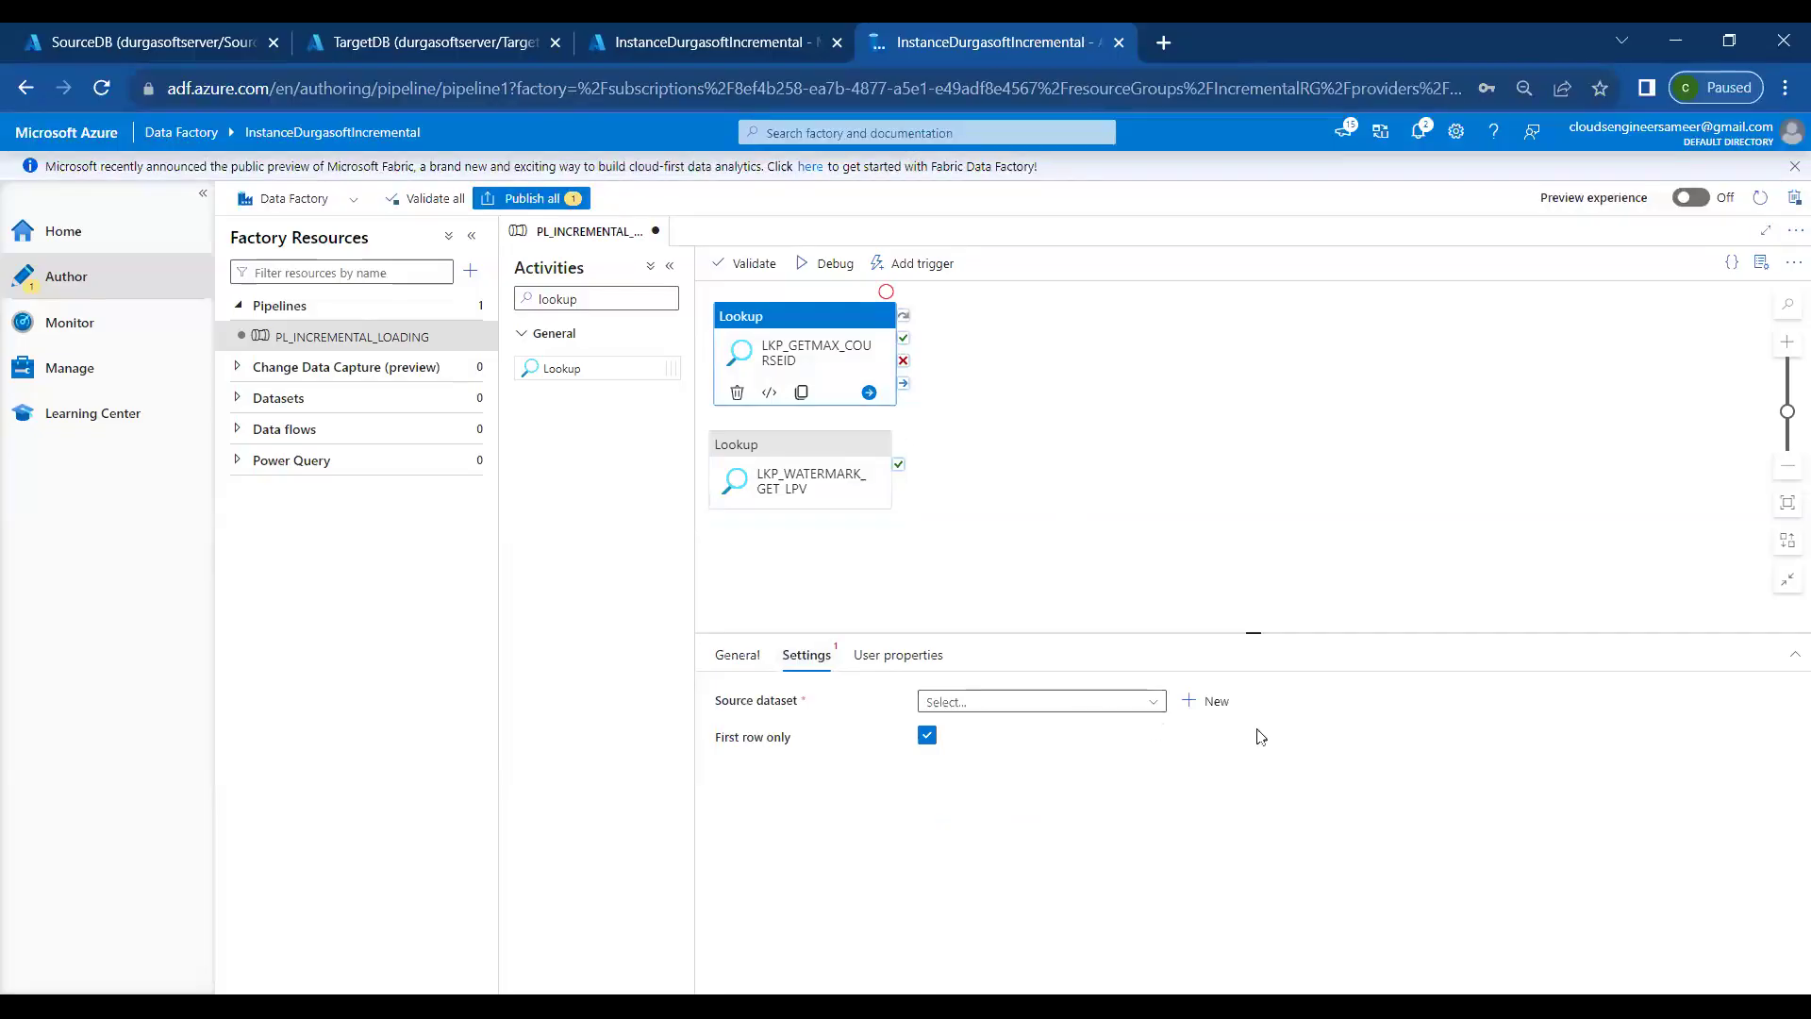
pyautogui.click(1205, 702)
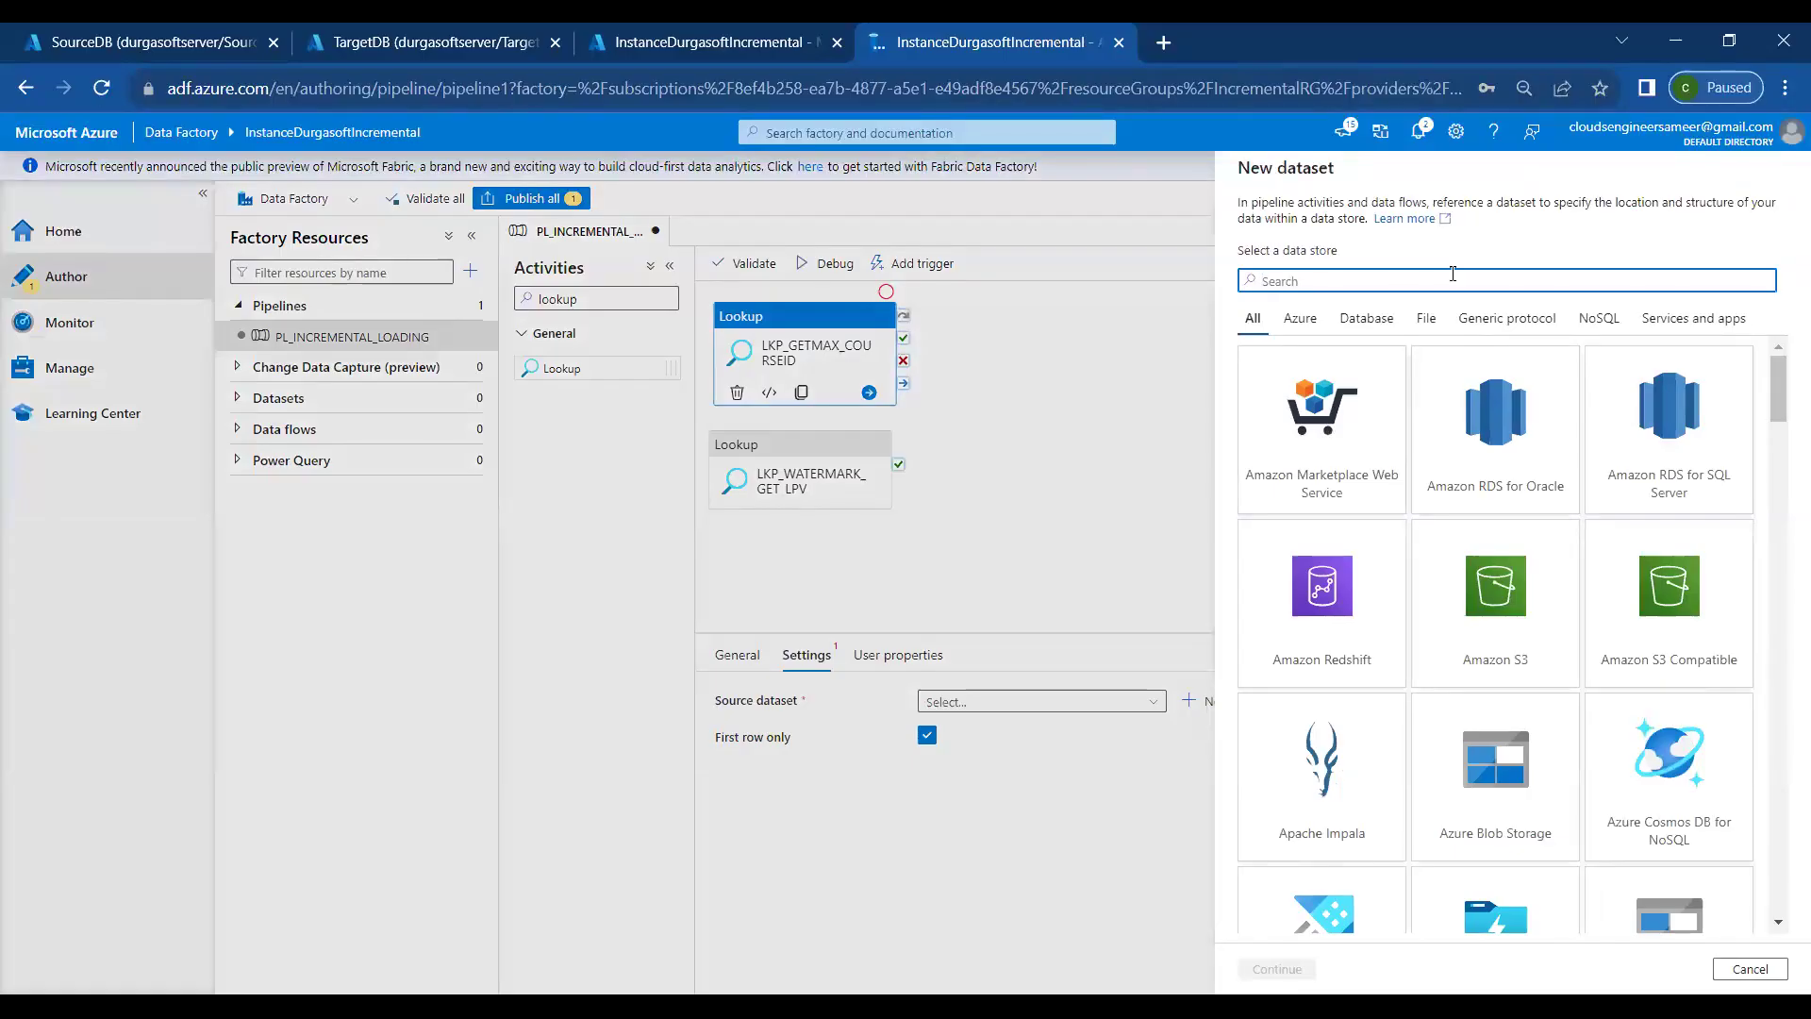
pyautogui.write('sql')
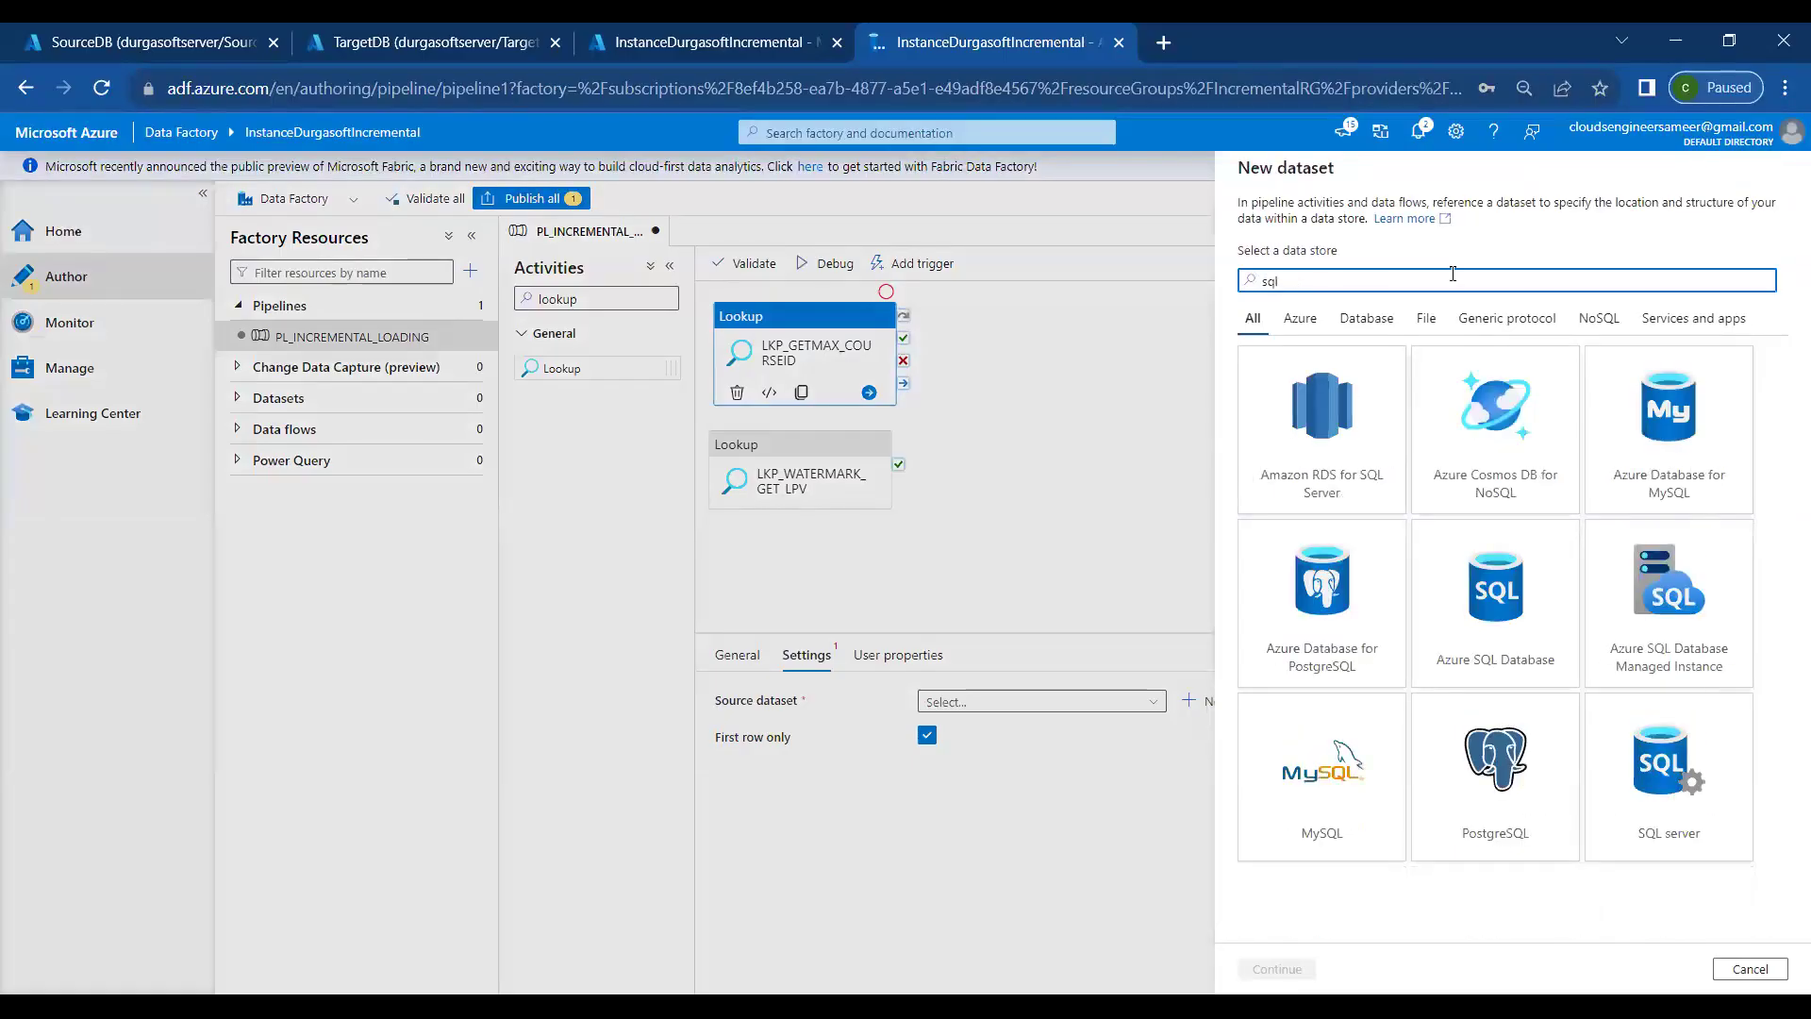
pyautogui.doubleClick(1503, 566)
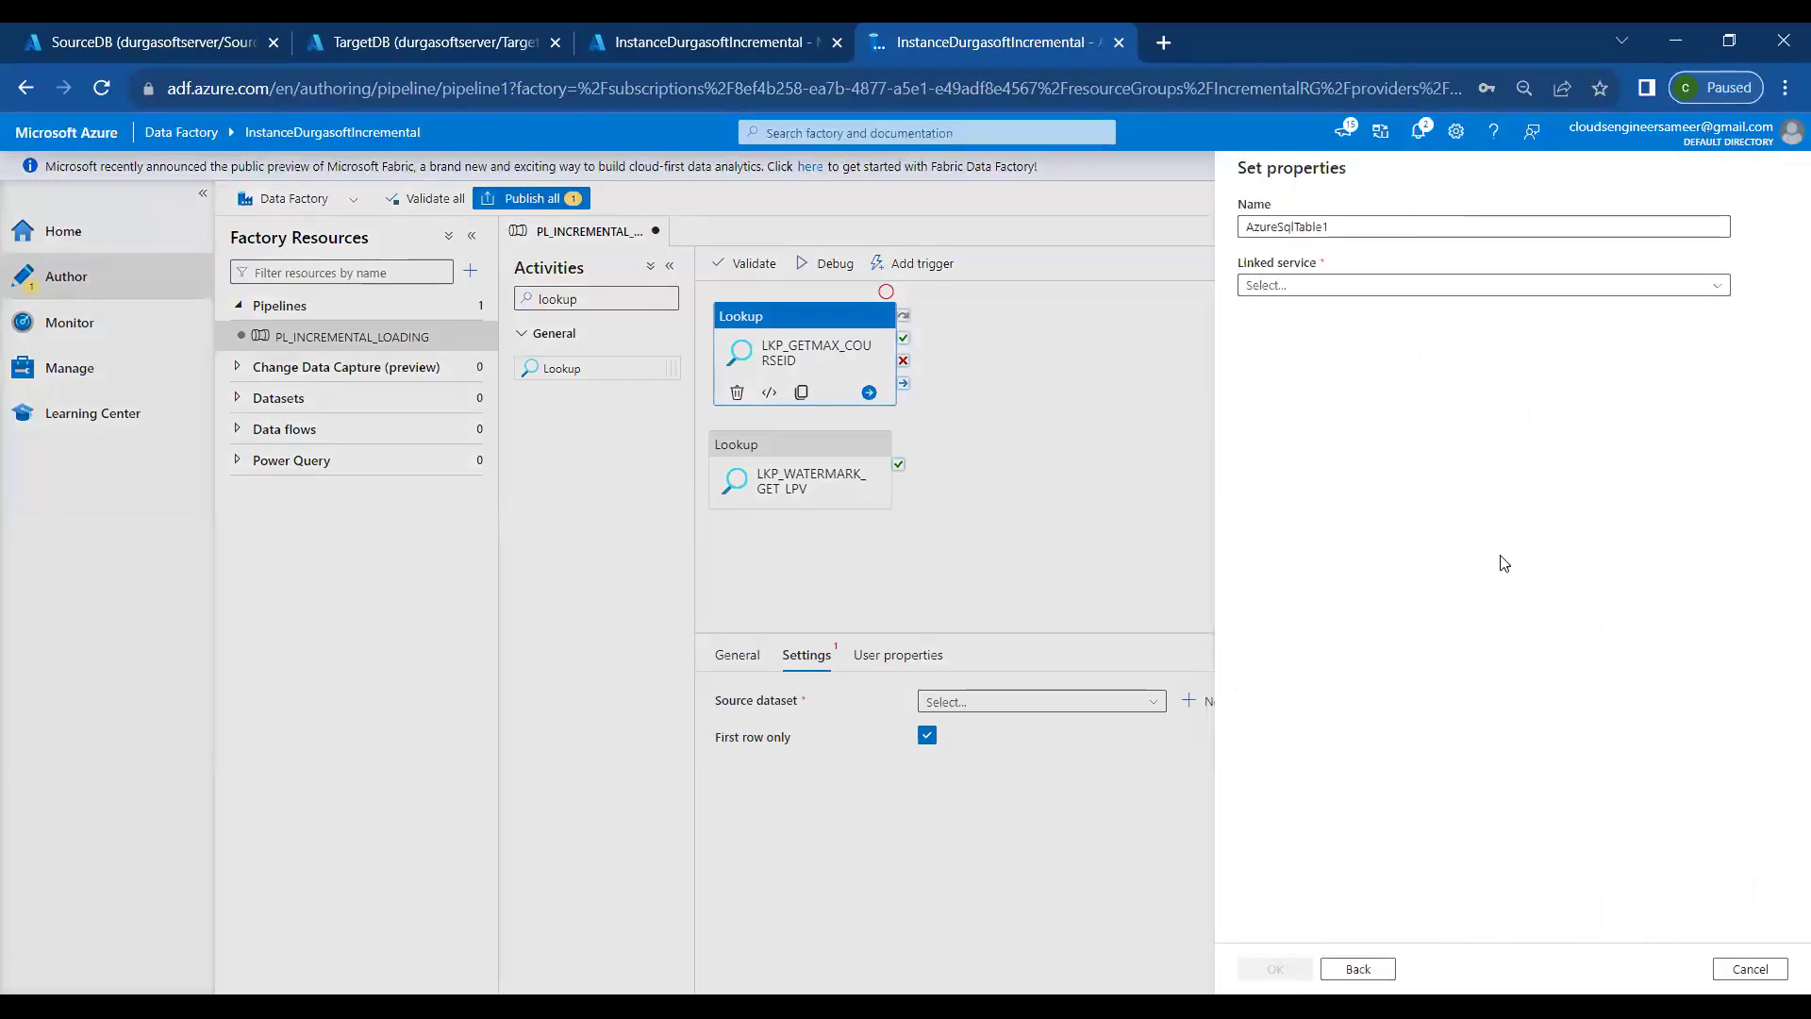
# Name the new dataset DS_SQLDB_GETMAX_COURSEID_COURSE
pyautogui.click(1398, 226)
pyautogui.doubleClick(1398, 227)
pyautogui.press('BackSpace')
pyautogui.write('DS')
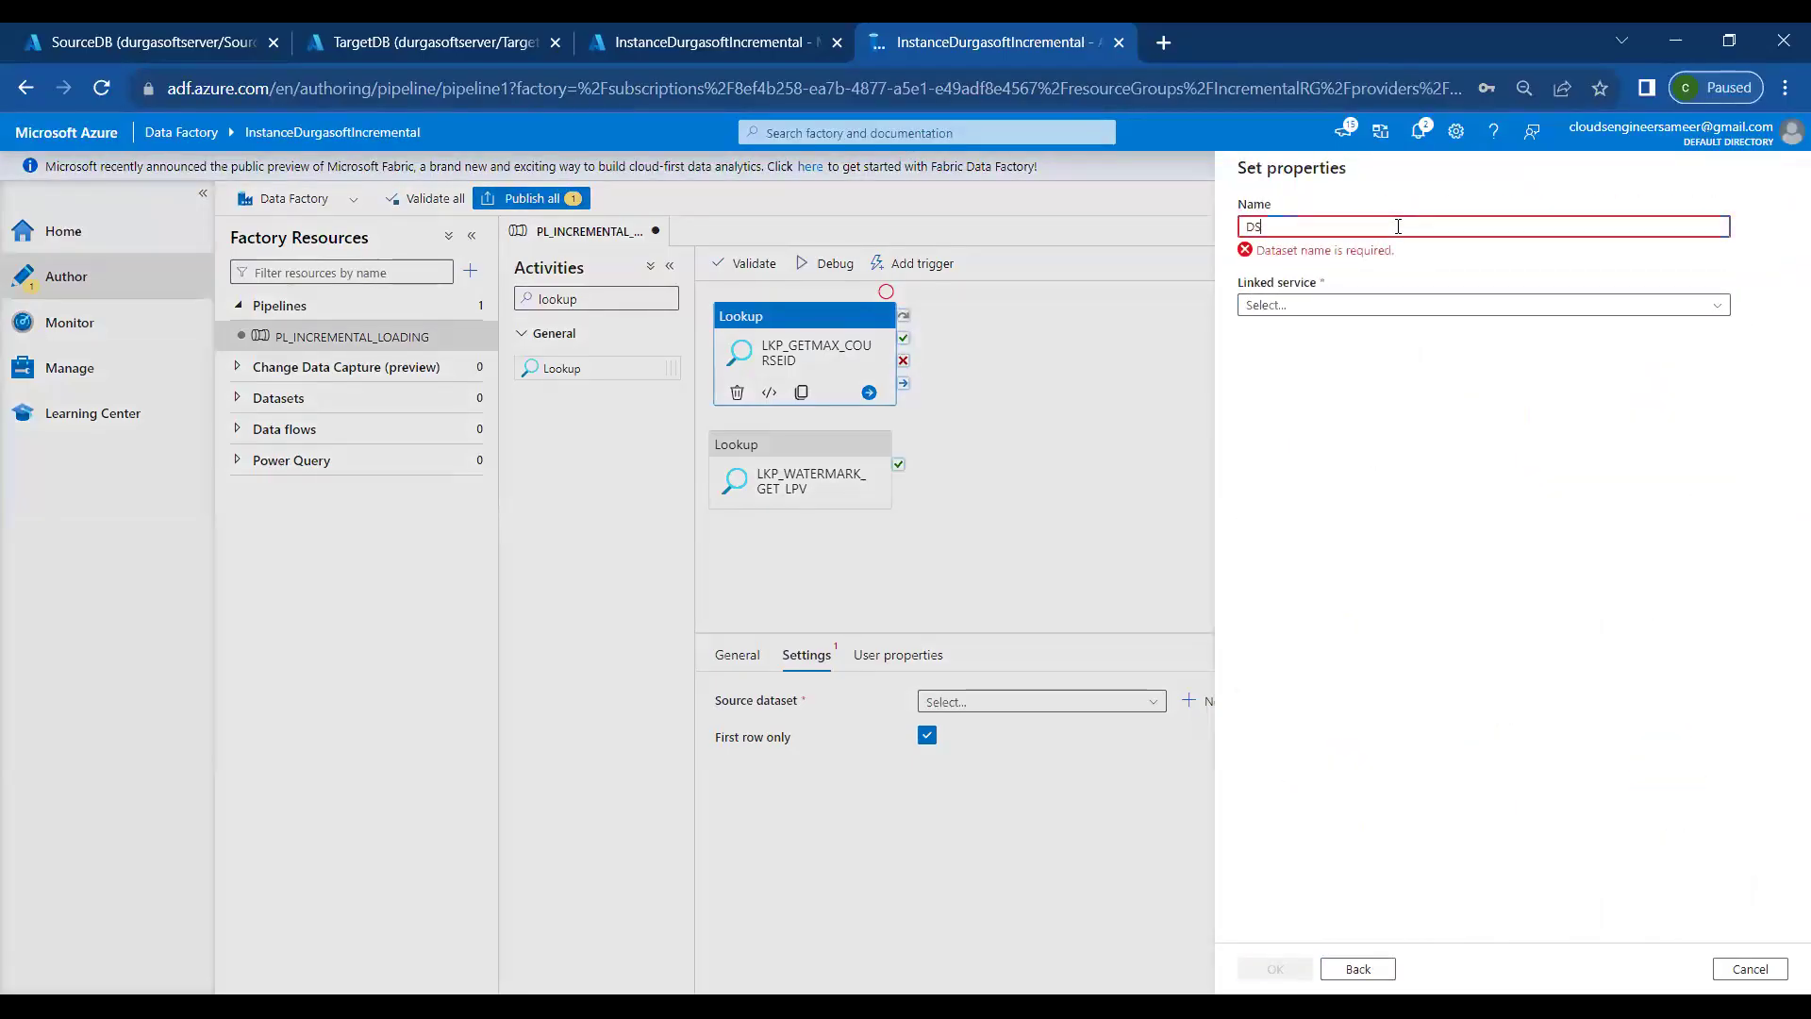
pyautogui.write('_SQLDB_SOURCE')
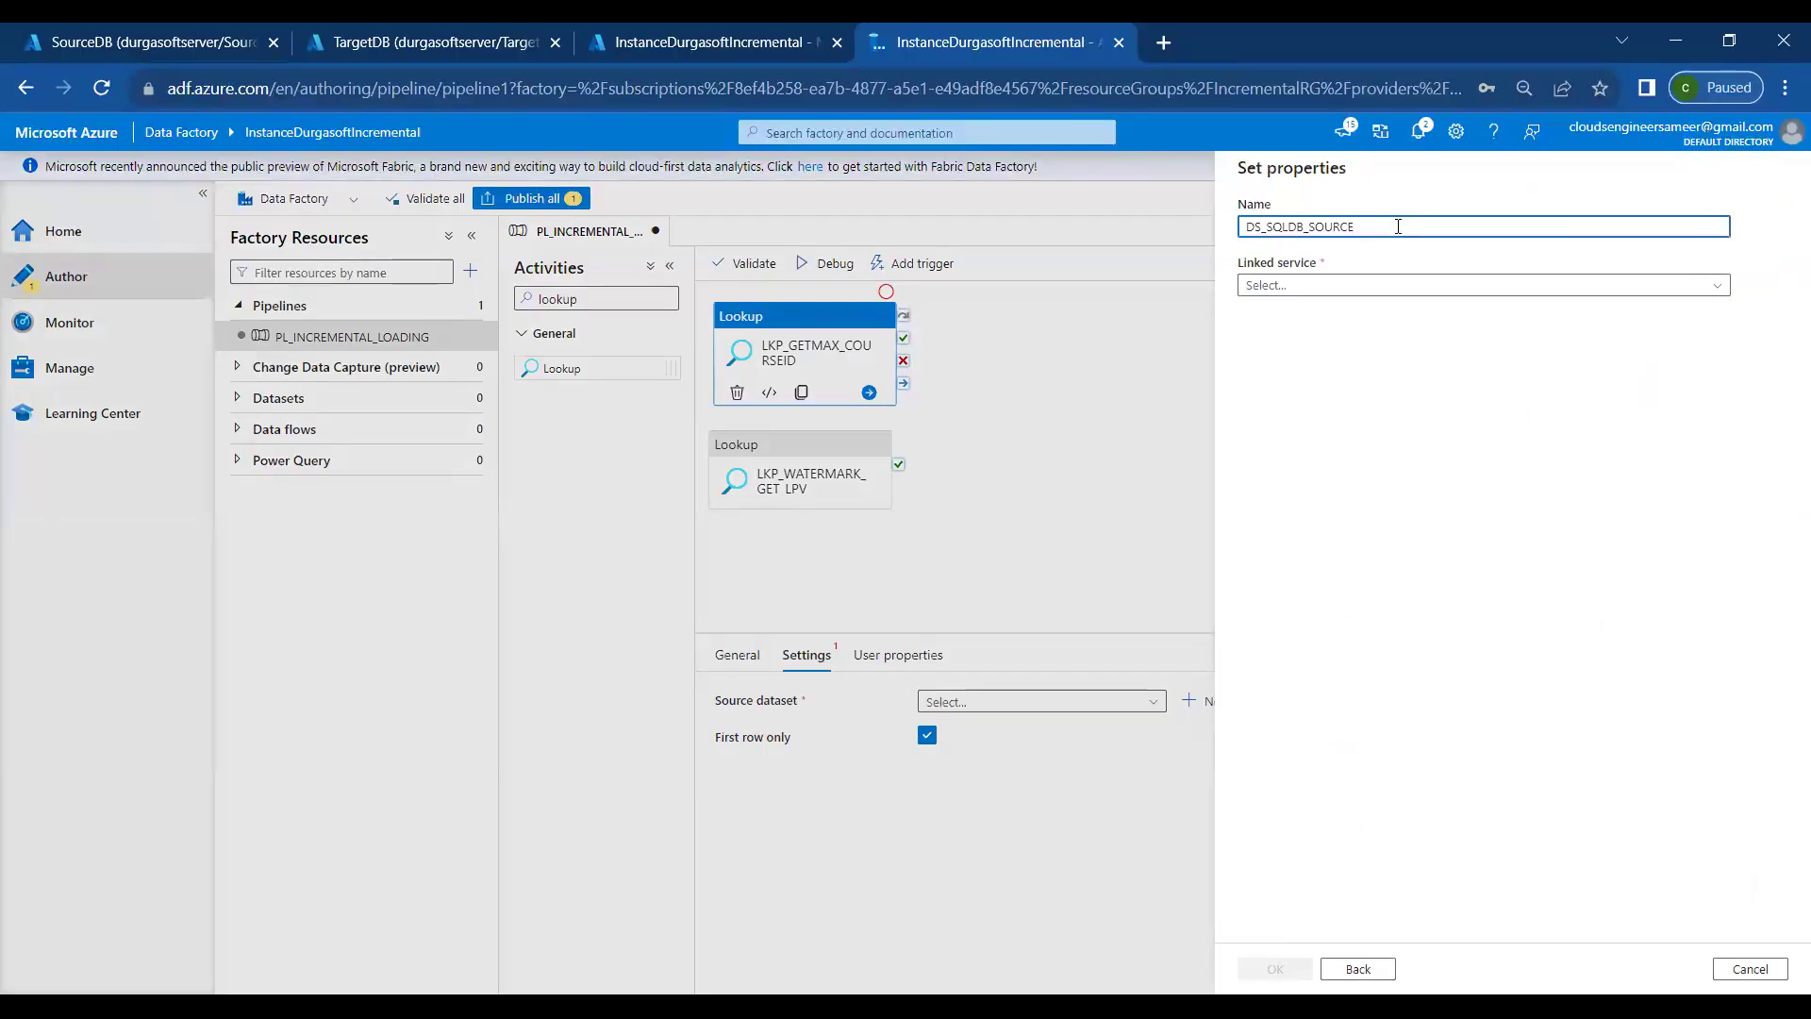
pyautogui.press('BackSpace')
pyautogui.press('BackSpace')
pyautogui.press('BackSpace')
pyautogui.press('BackSpace')
pyautogui.press('BackSpace')
pyautogui.press('BackSpace')
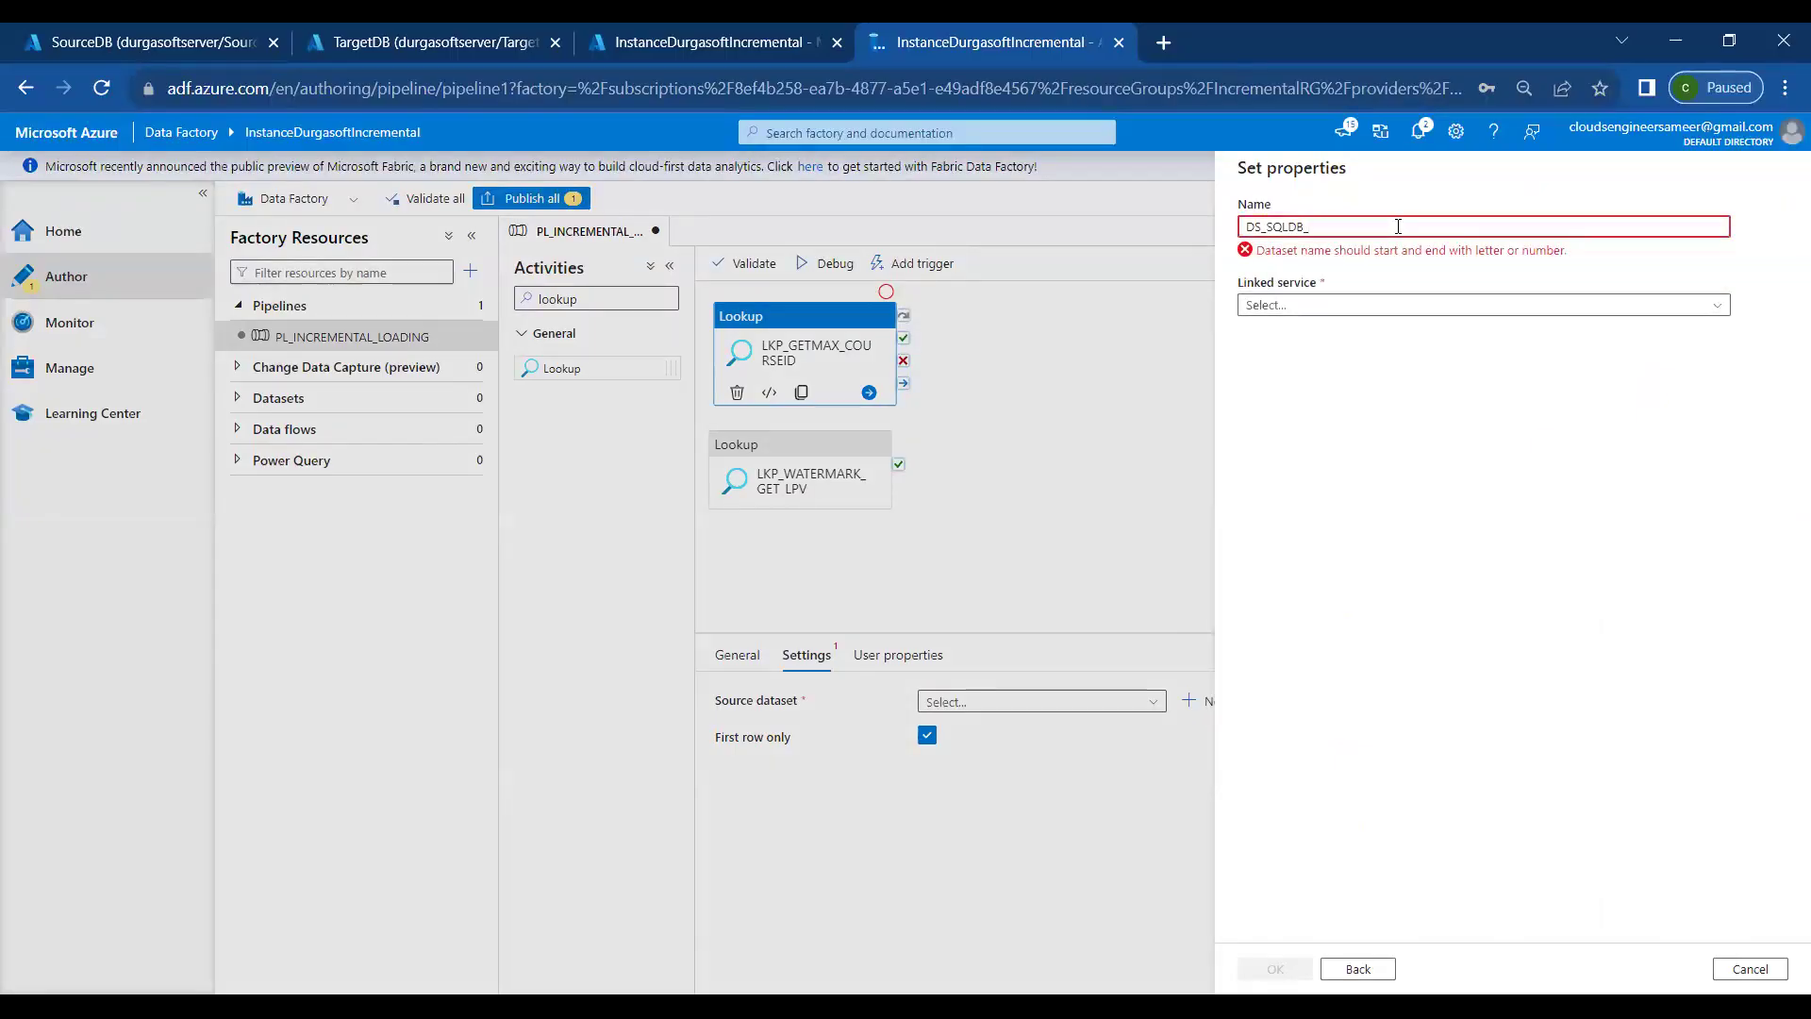
pyautogui.write('GER')
pyautogui.press('BackSpace')
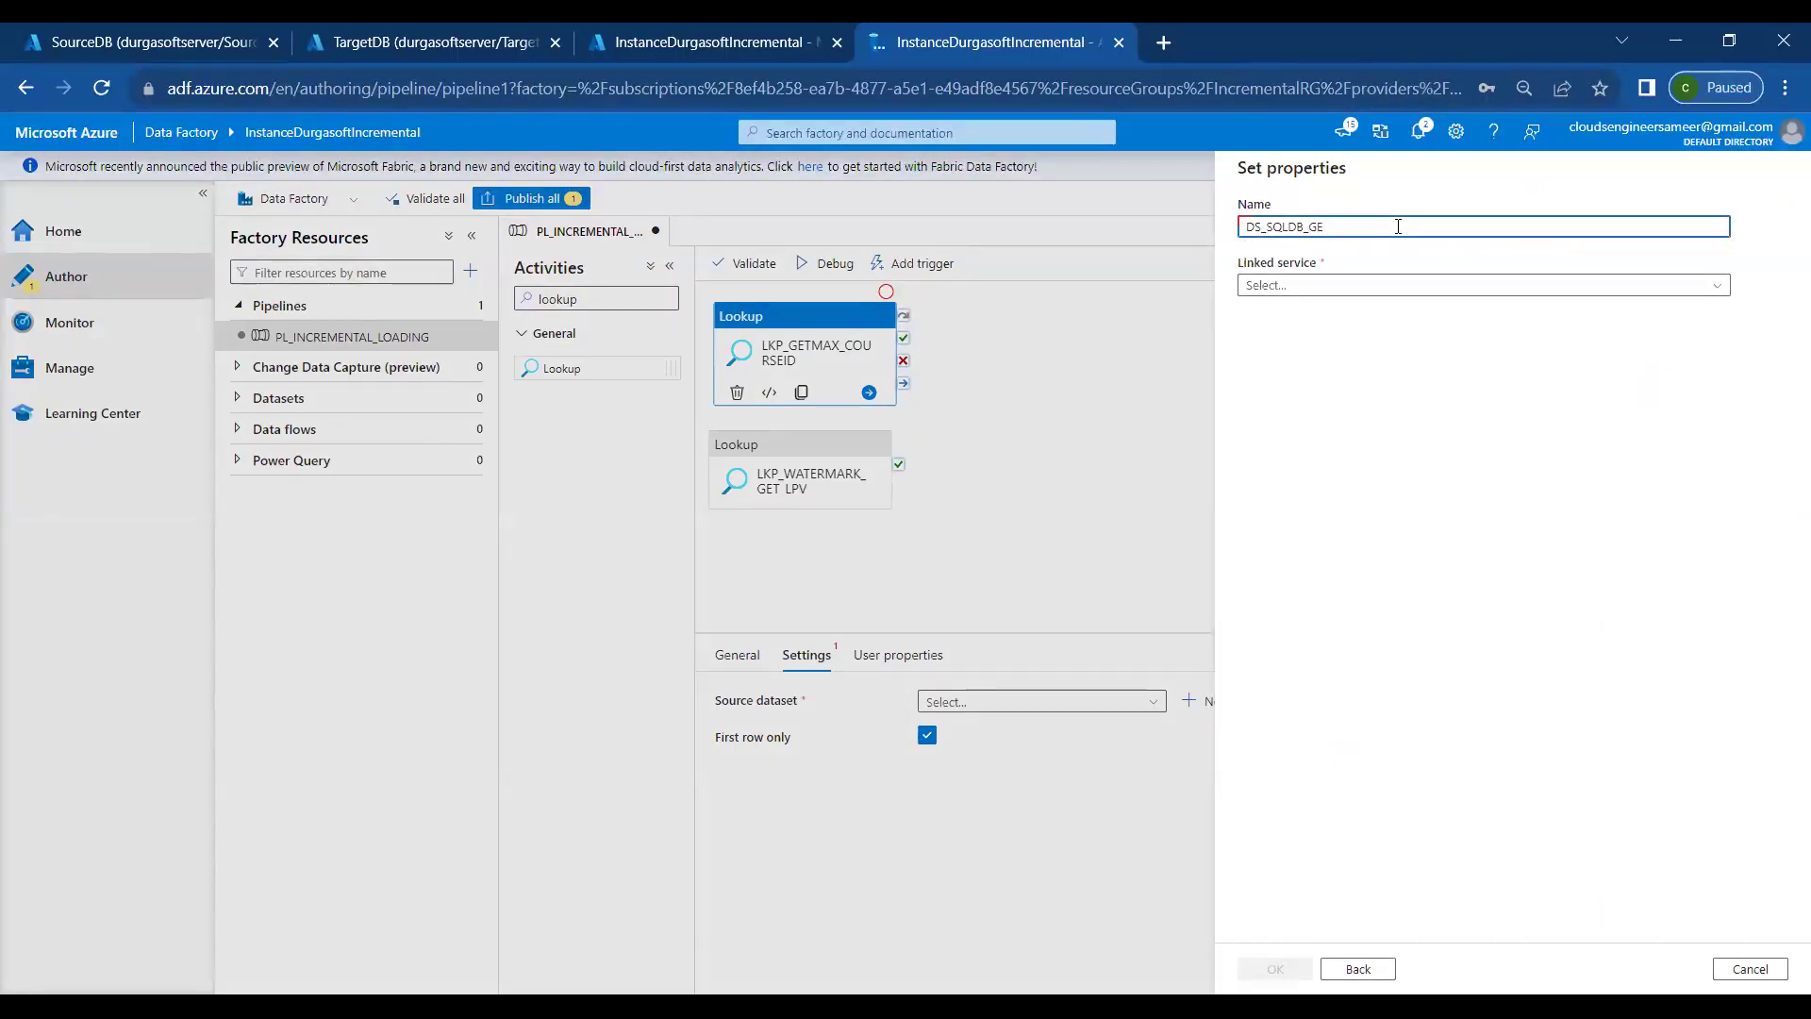
pyautogui.write('TMAX_COU')
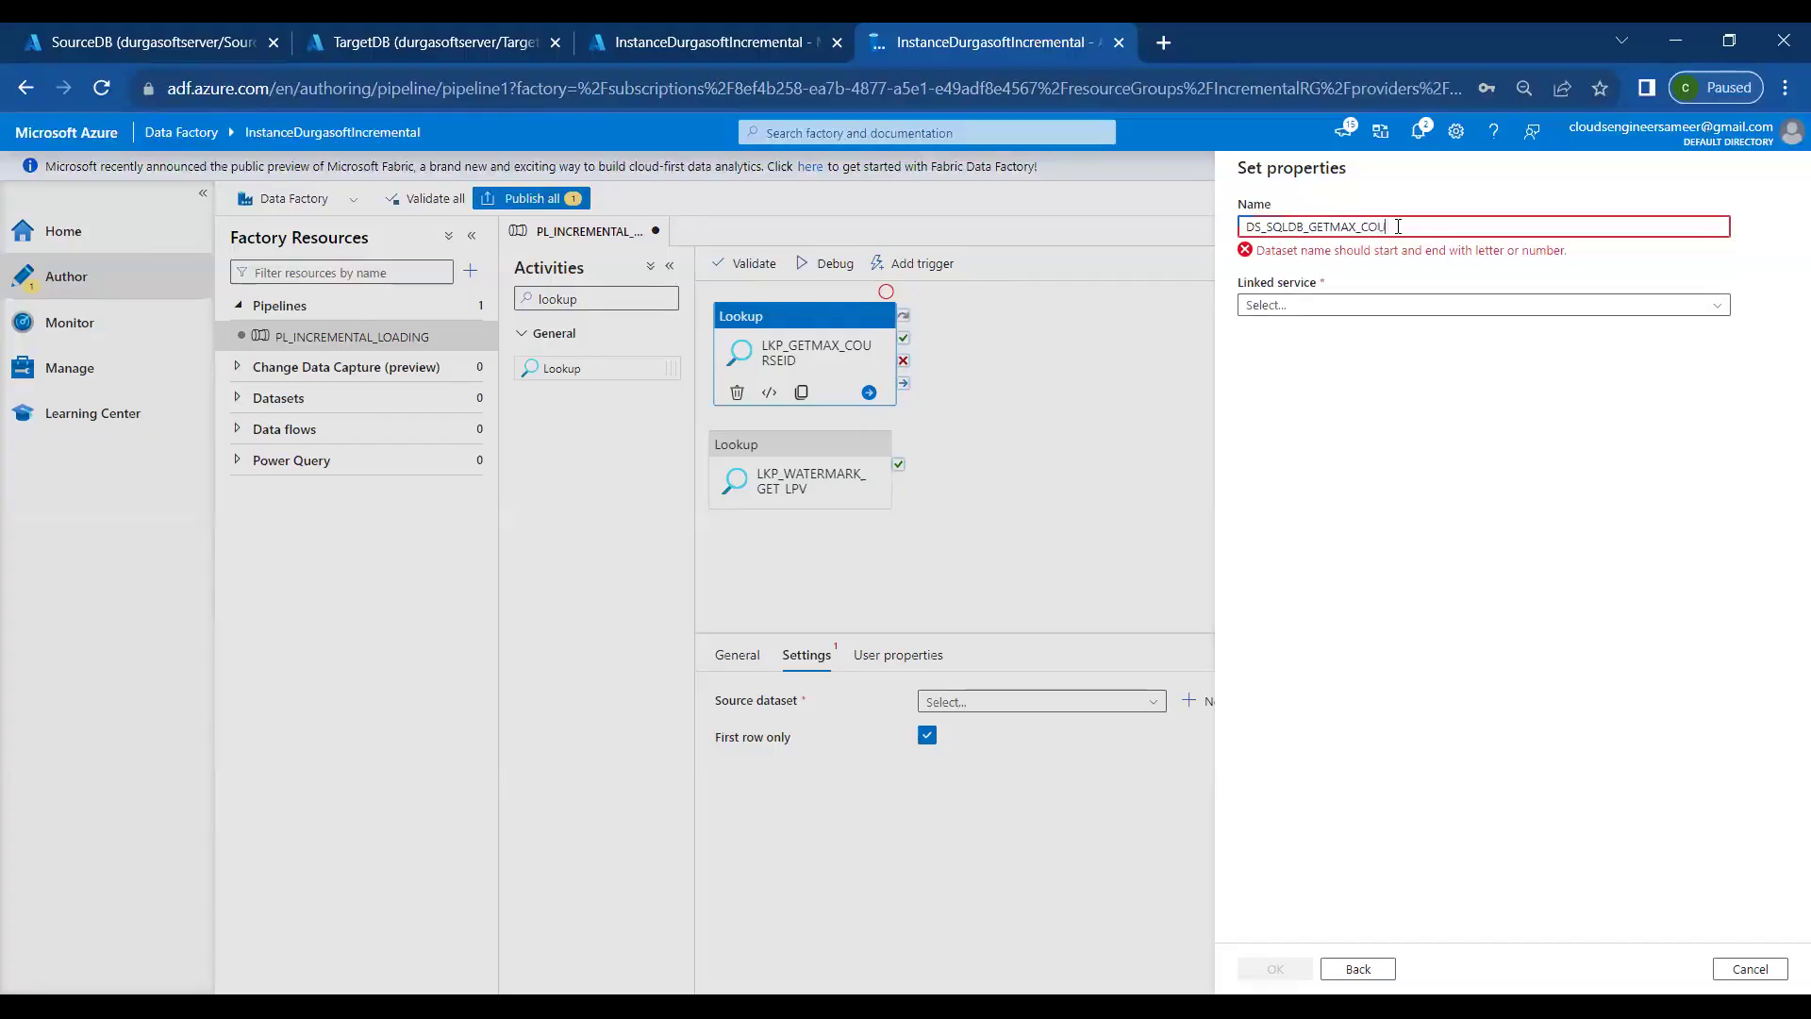
pyautogui.write('RSES')
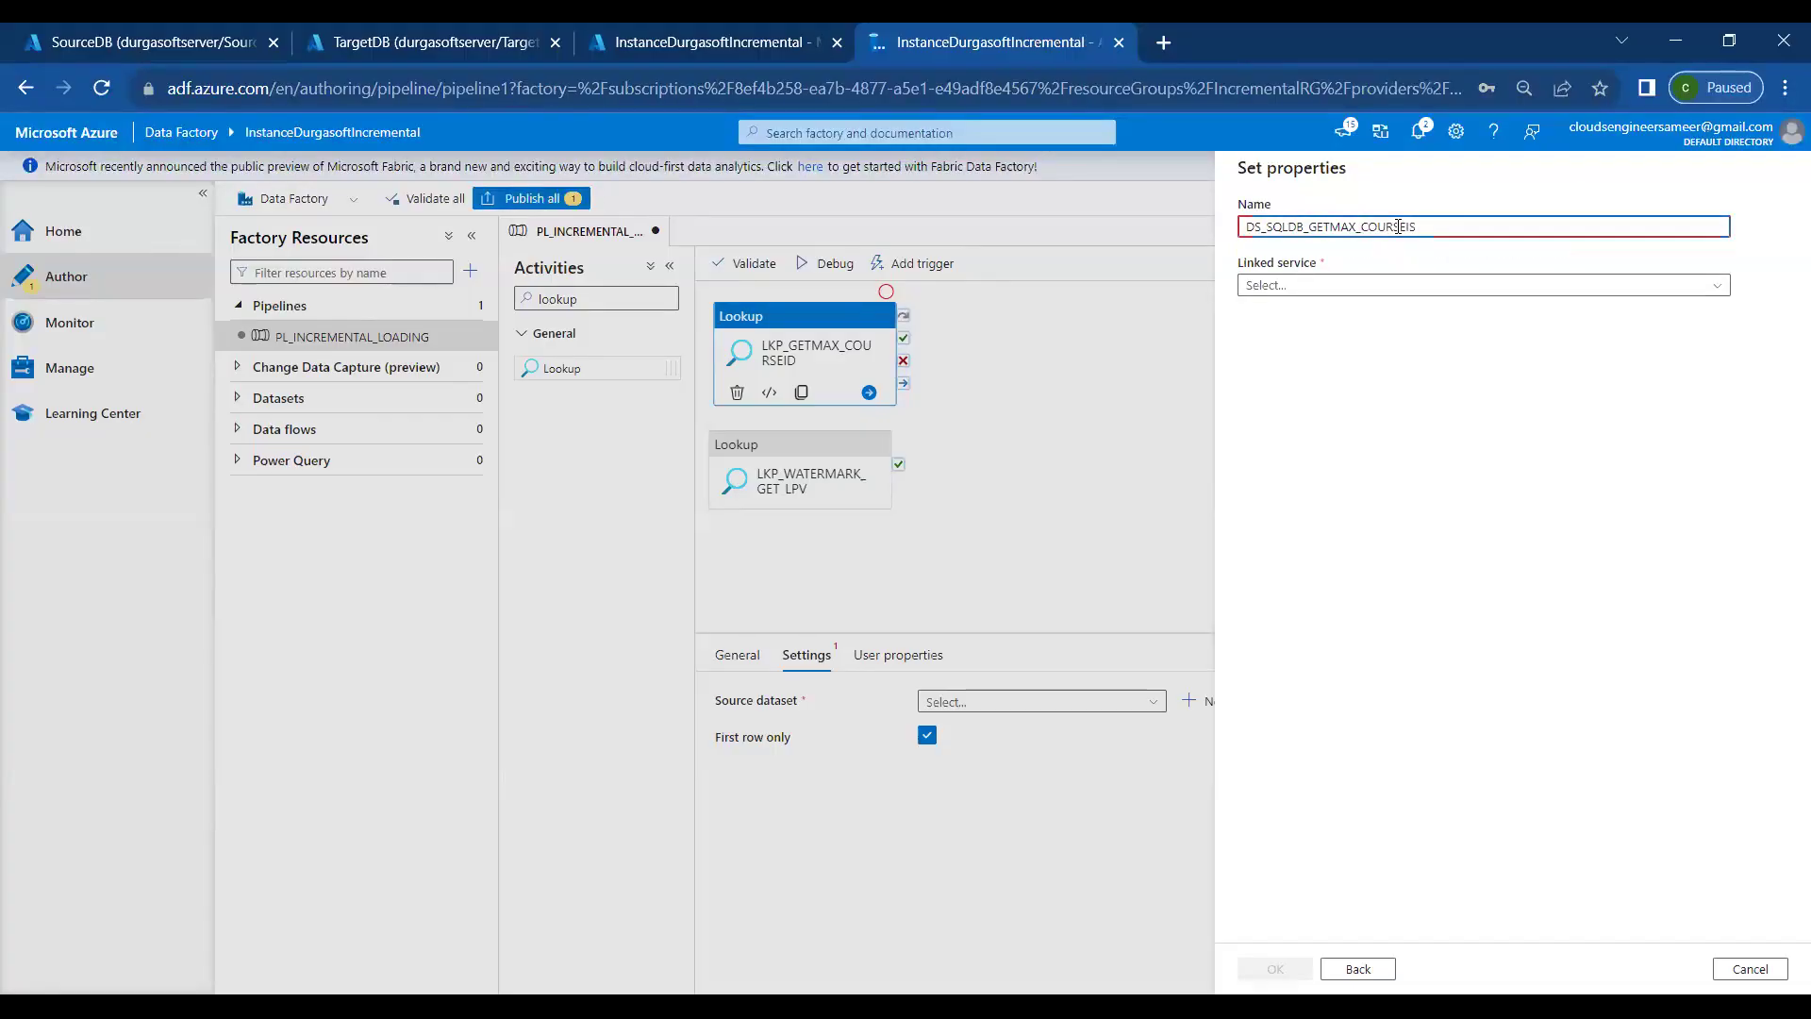
pyautogui.press('BackSpace')
pyautogui.write('D_')
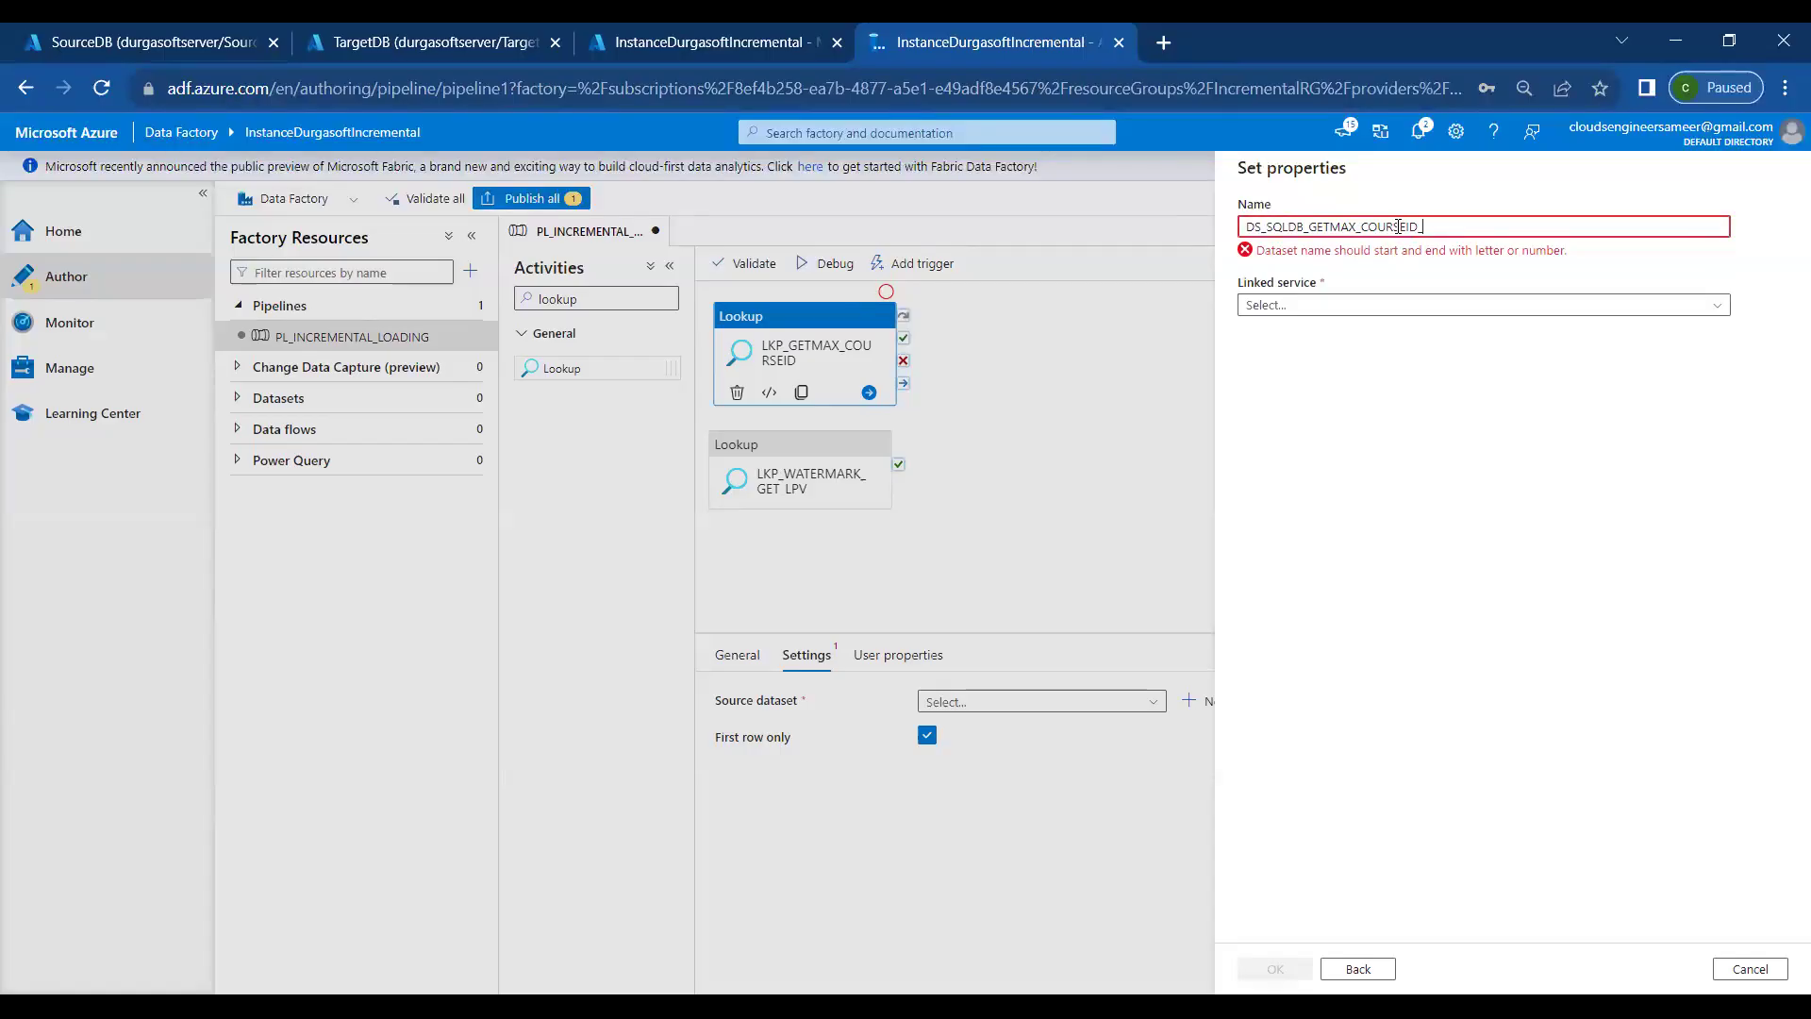
pyautogui.write('COURSE')
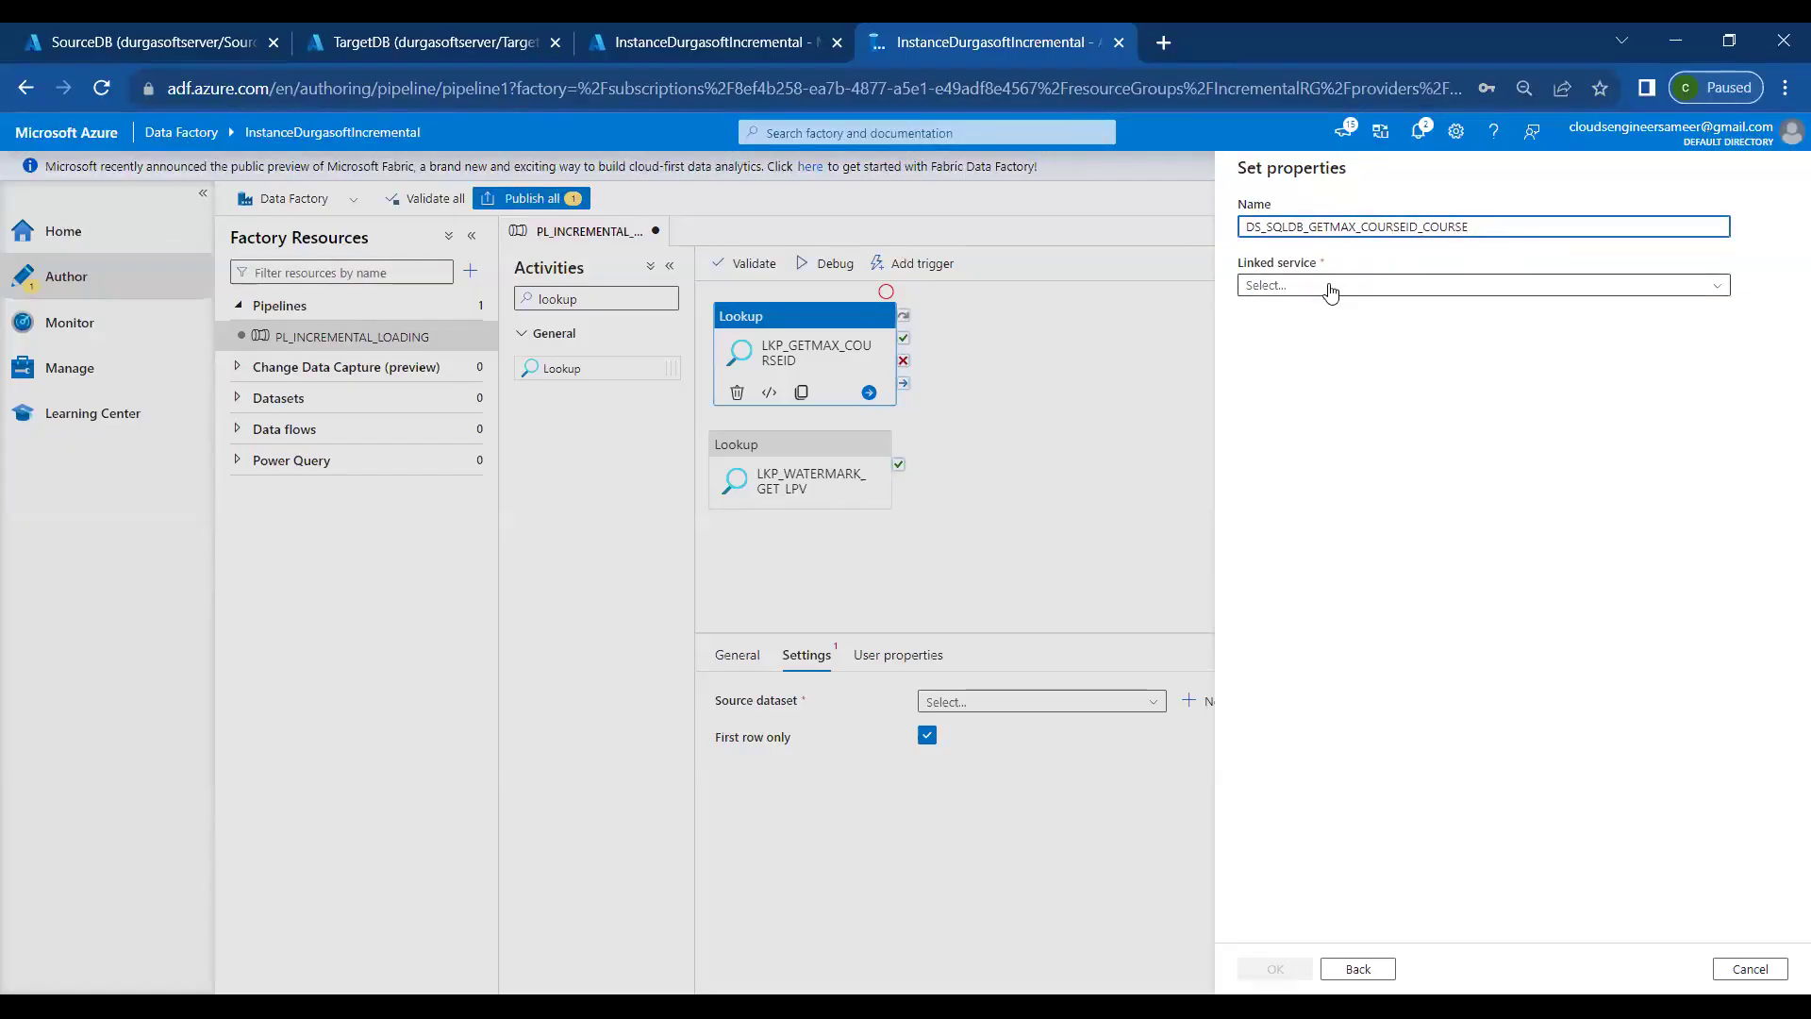
# Connect the dataset to the LS_SQLDB_SOURCE linked service and create it without choosing a table
pyautogui.click(1439, 285)
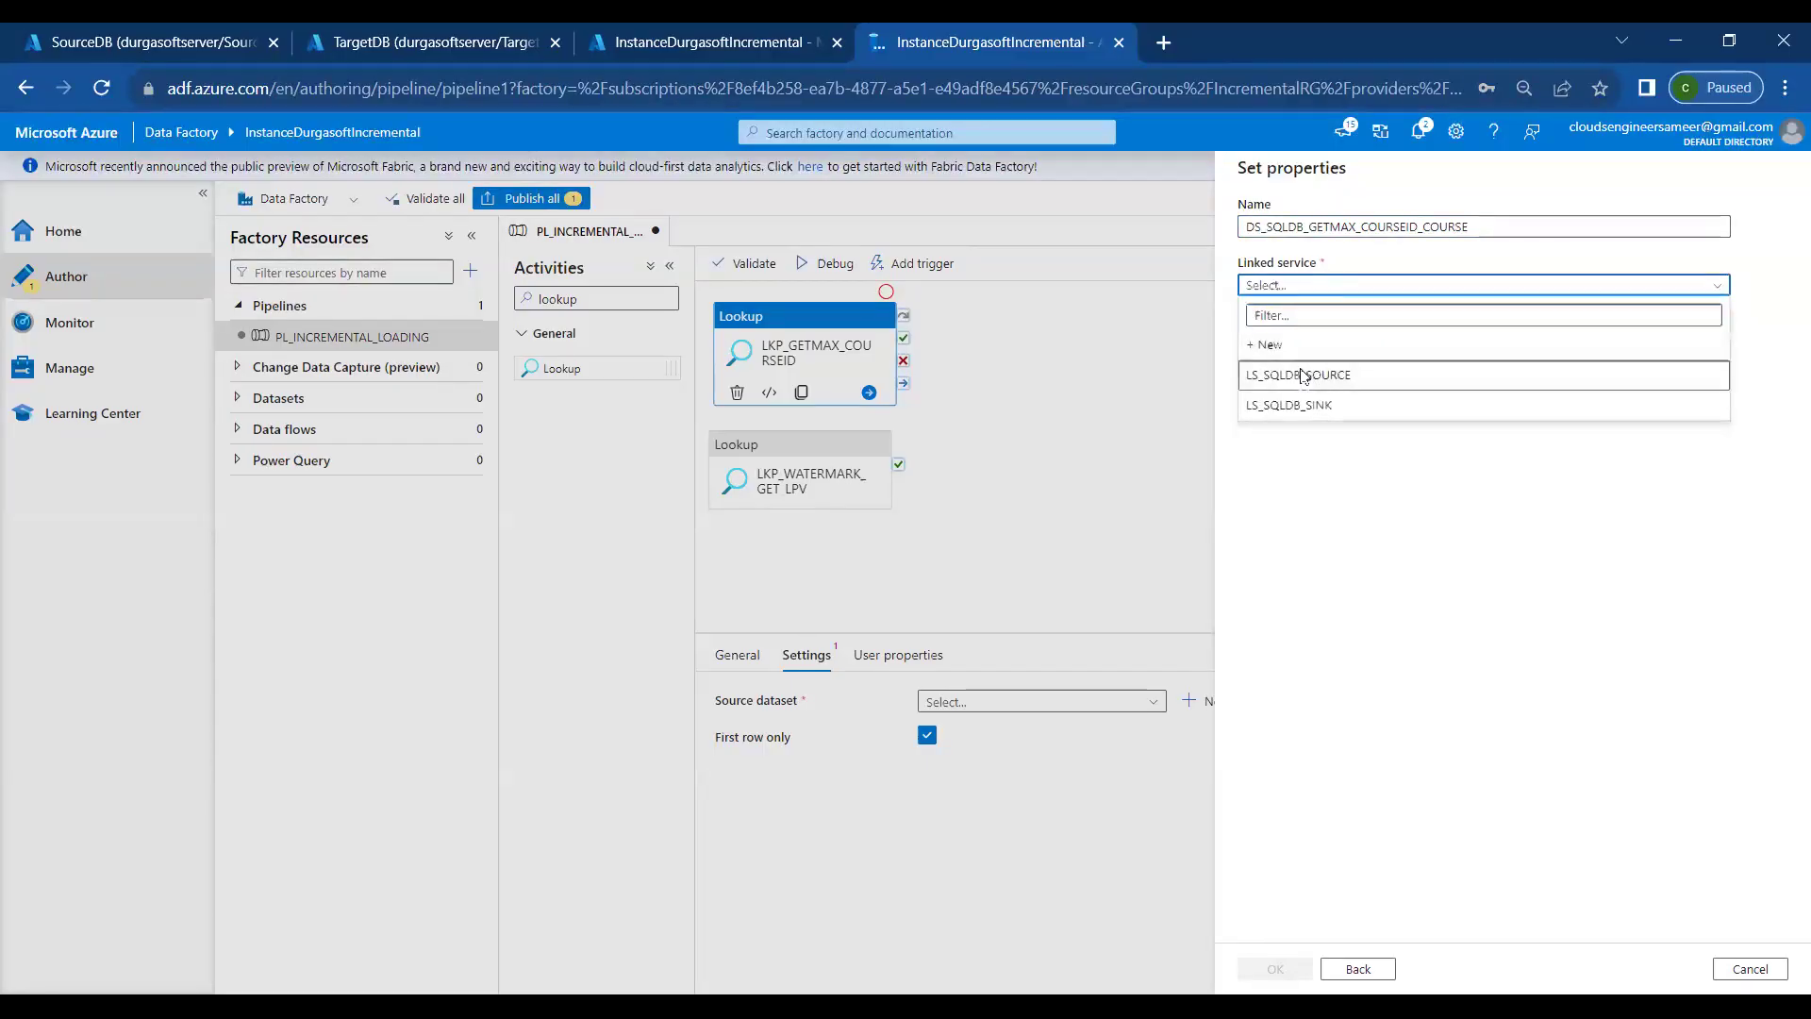
pyautogui.click(1307, 375)
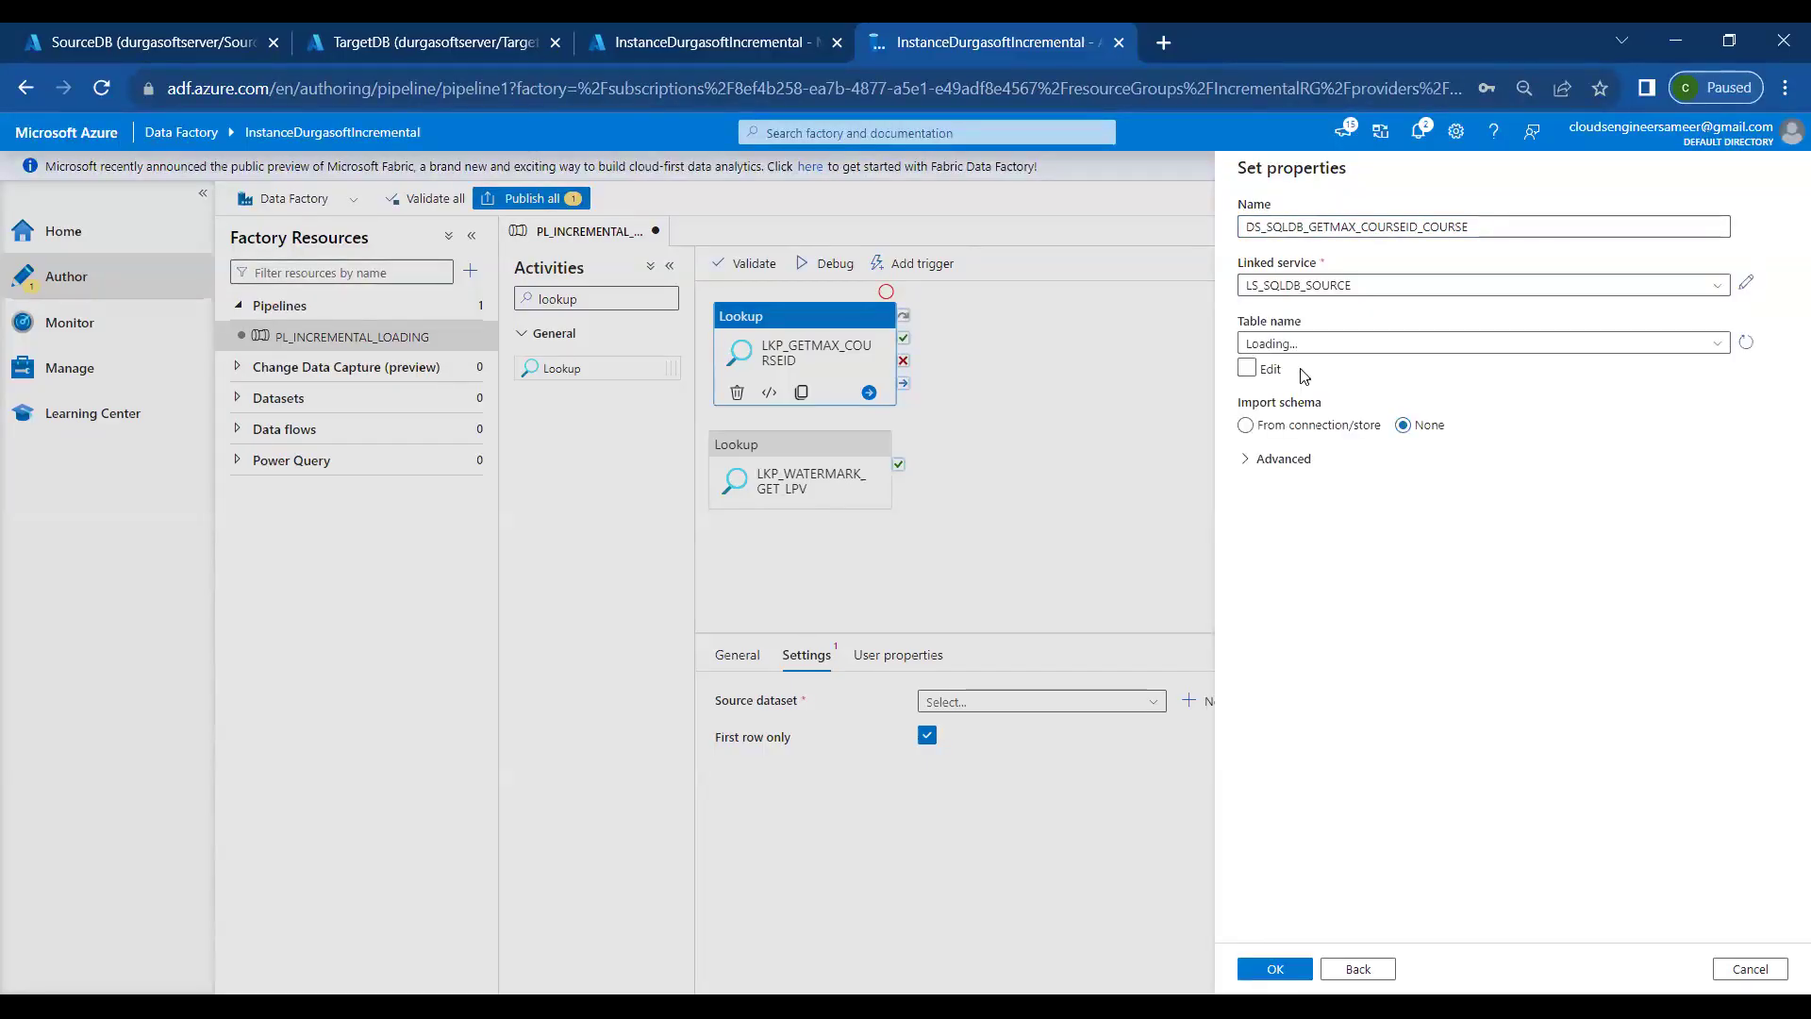
pyautogui.click(1281, 345)
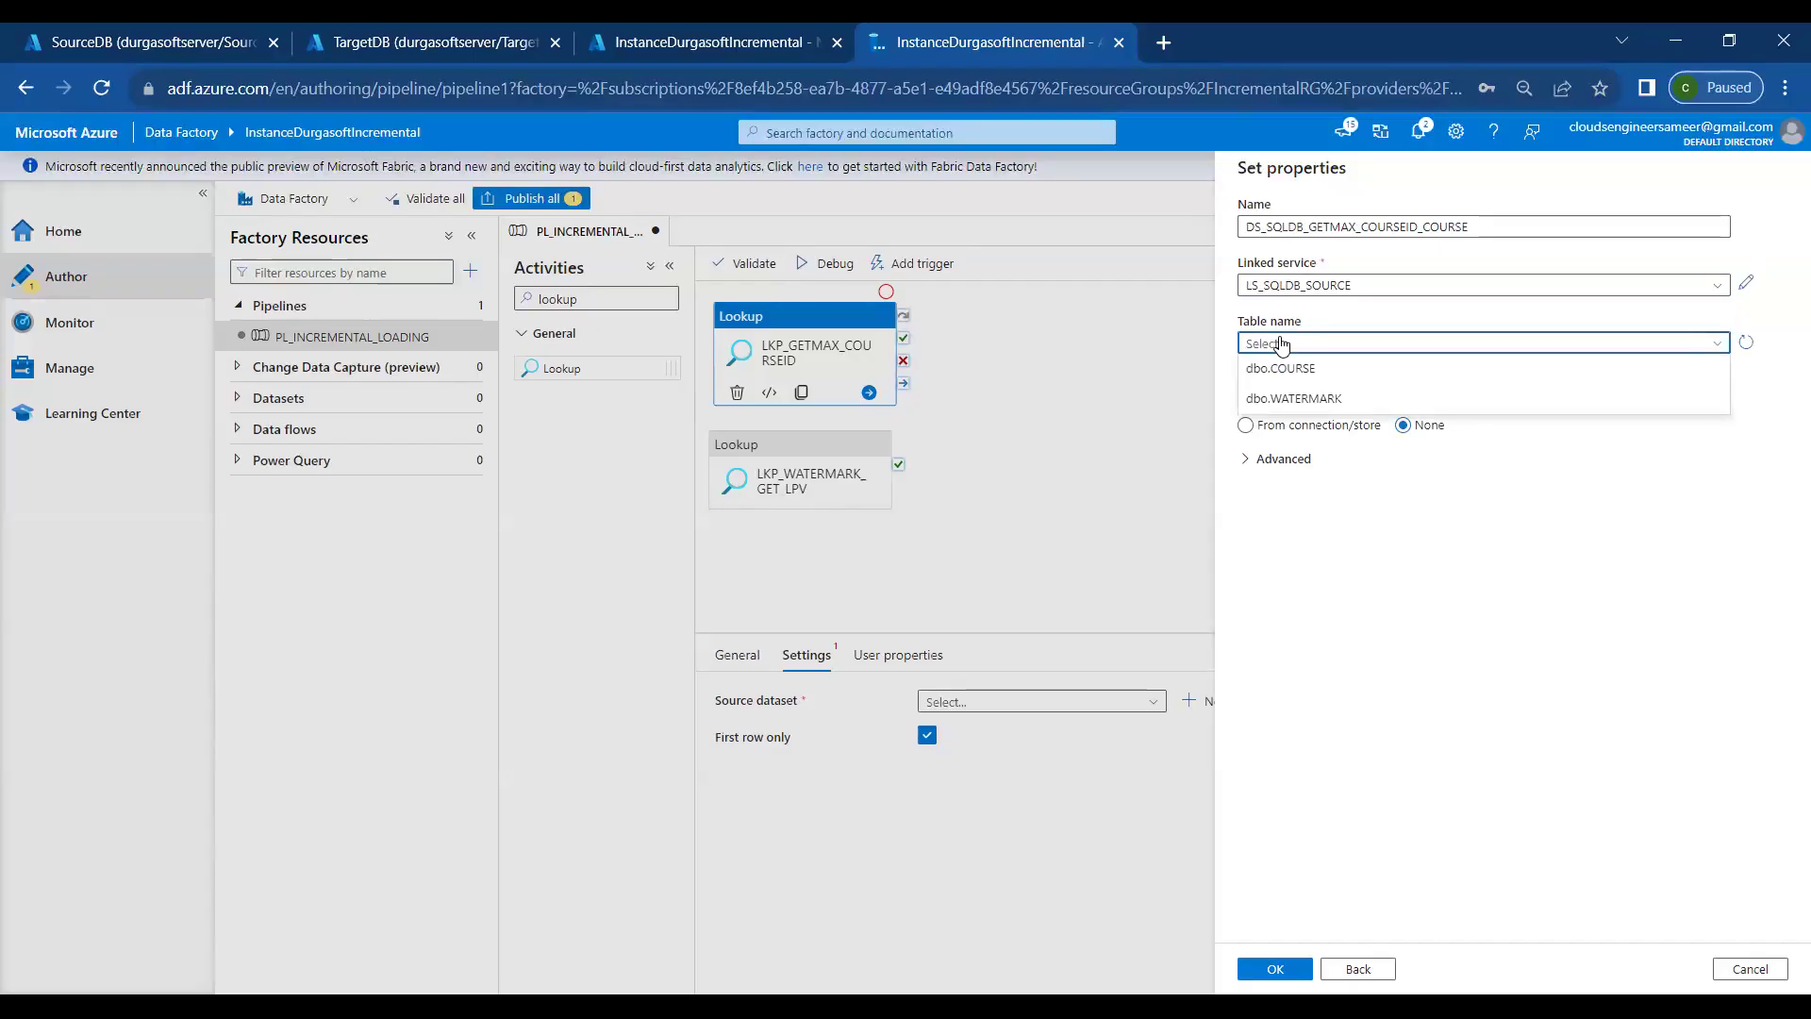
pyautogui.click(1288, 970)
pyautogui.click(1288, 970)
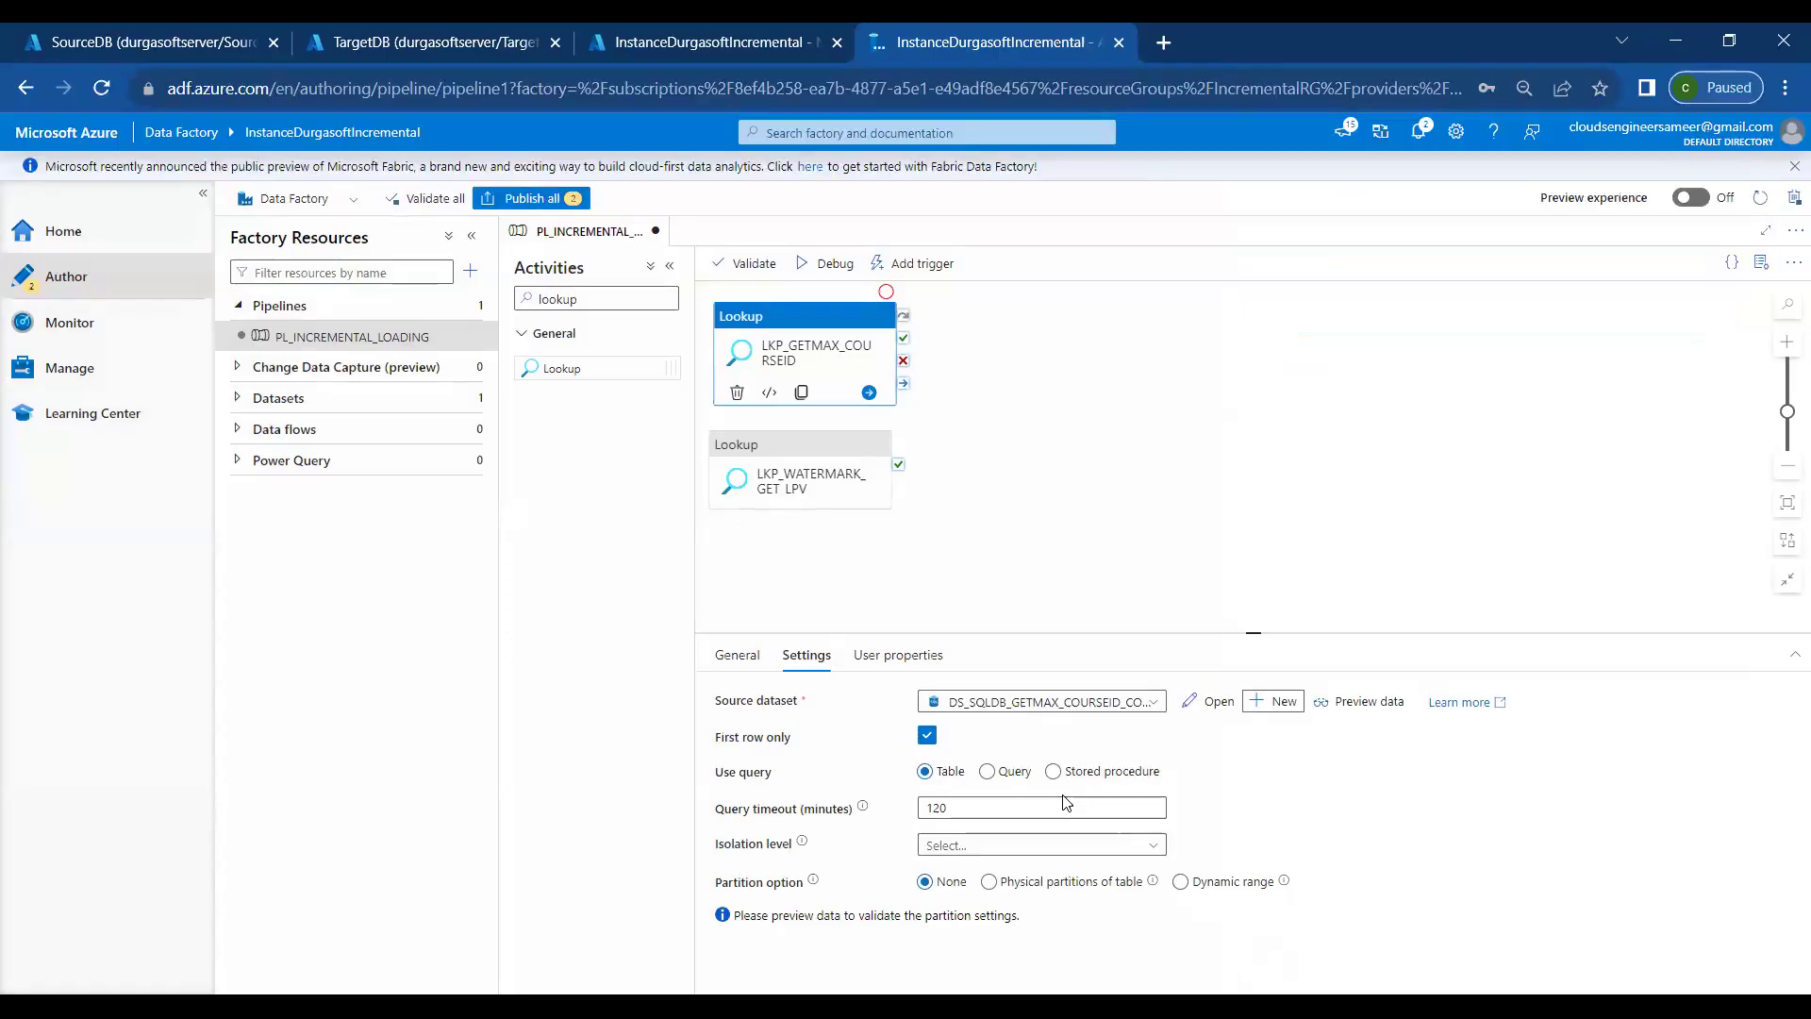
# Make the LKP_GETMAX_COURSEID lookup use the query "SELECT max(COURSE_ID)as Max_CID FROM COURSE"
pyautogui.click(994, 777)
pyautogui.click(976, 813)
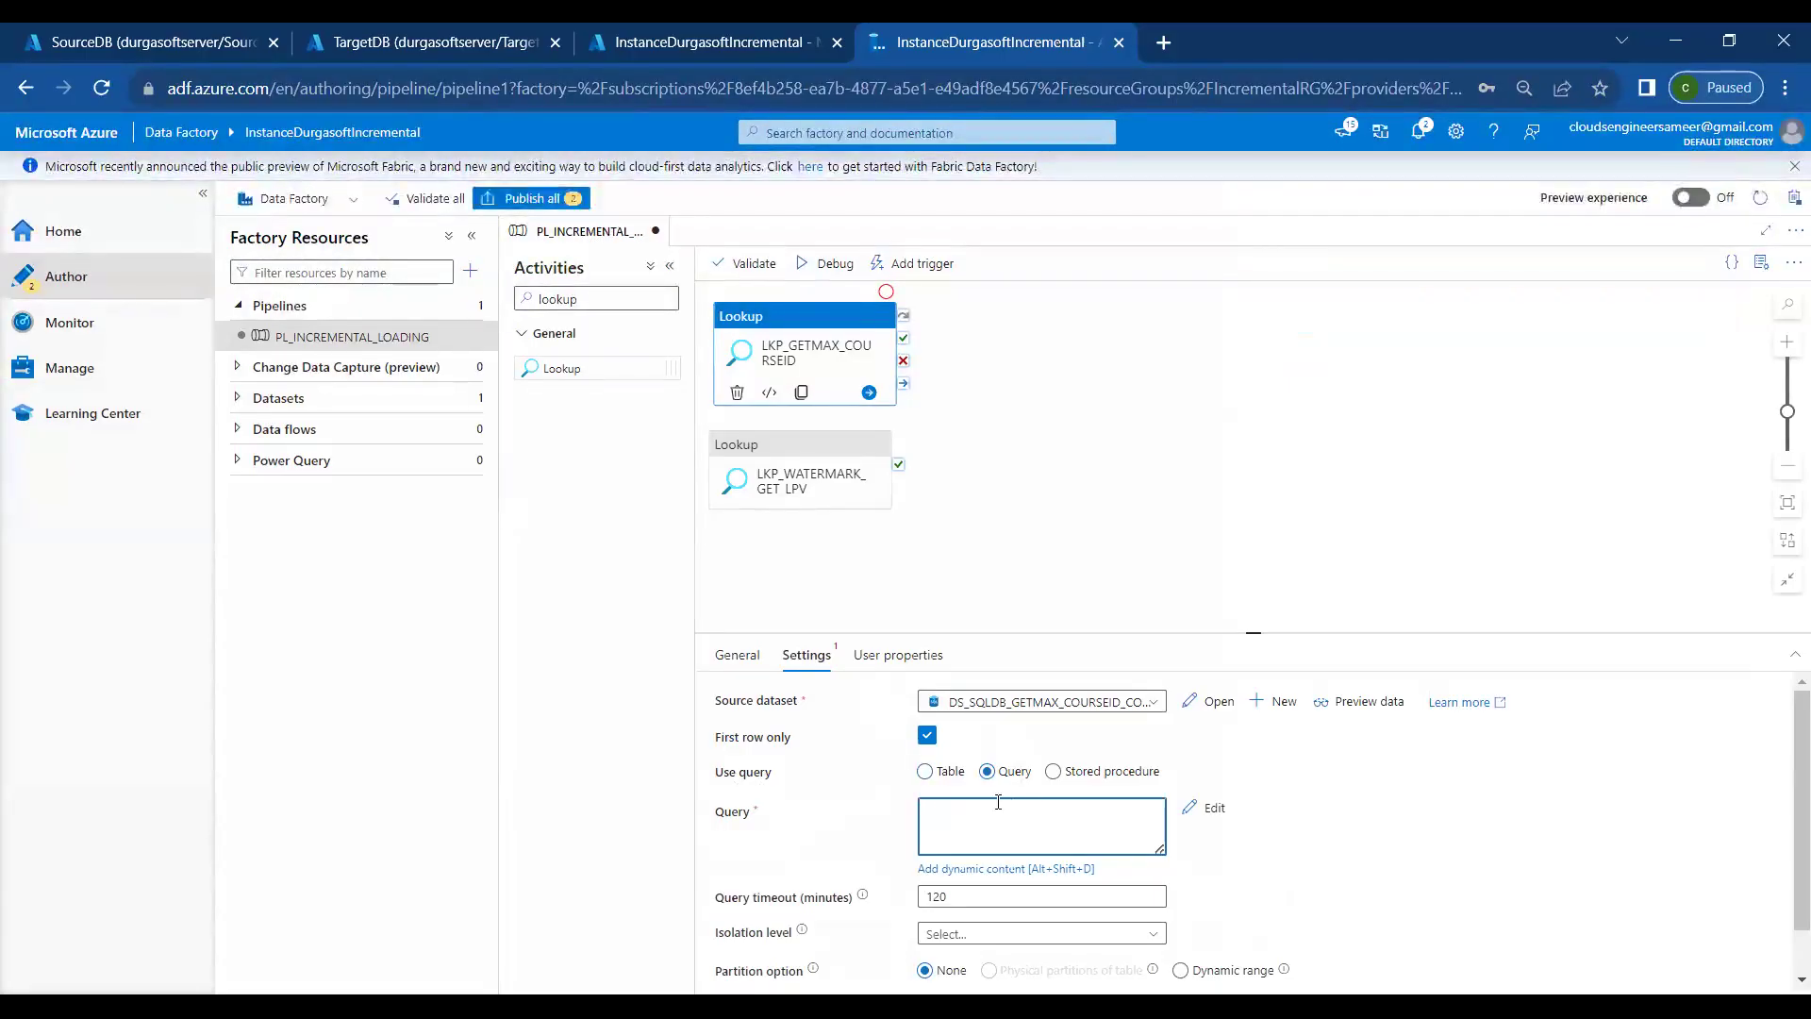
pyautogui.write('ELECT')
pyautogui.write('maz')
pyautogui.write('COURSE')
pyautogui.write('_ID')
pyautogui.write(')as')
pyautogui.write(' M')
pyautogui.write('ax')
pyautogui.write('_CID')
pyautogui.press('Return')
pyautogui.write('FROM COURSE')
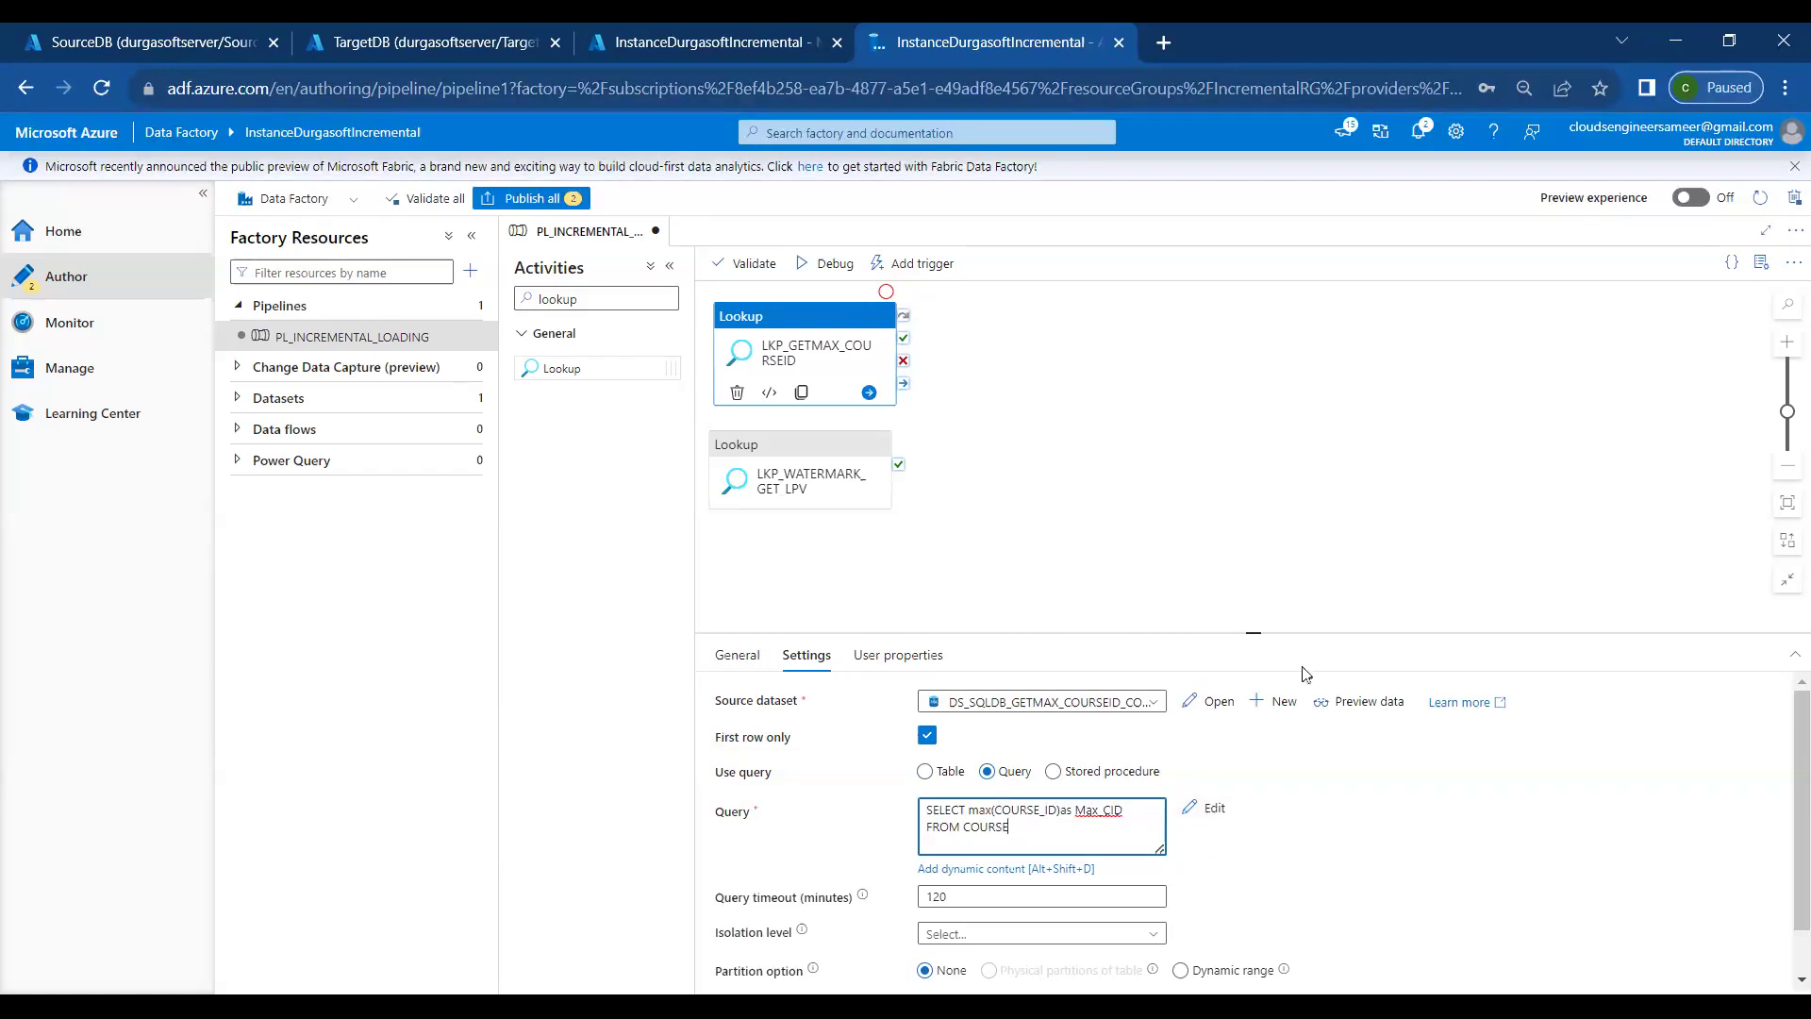
# Preview the data returned by the lookup's maximum course ID query, and close the preview
pyautogui.click(1360, 703)
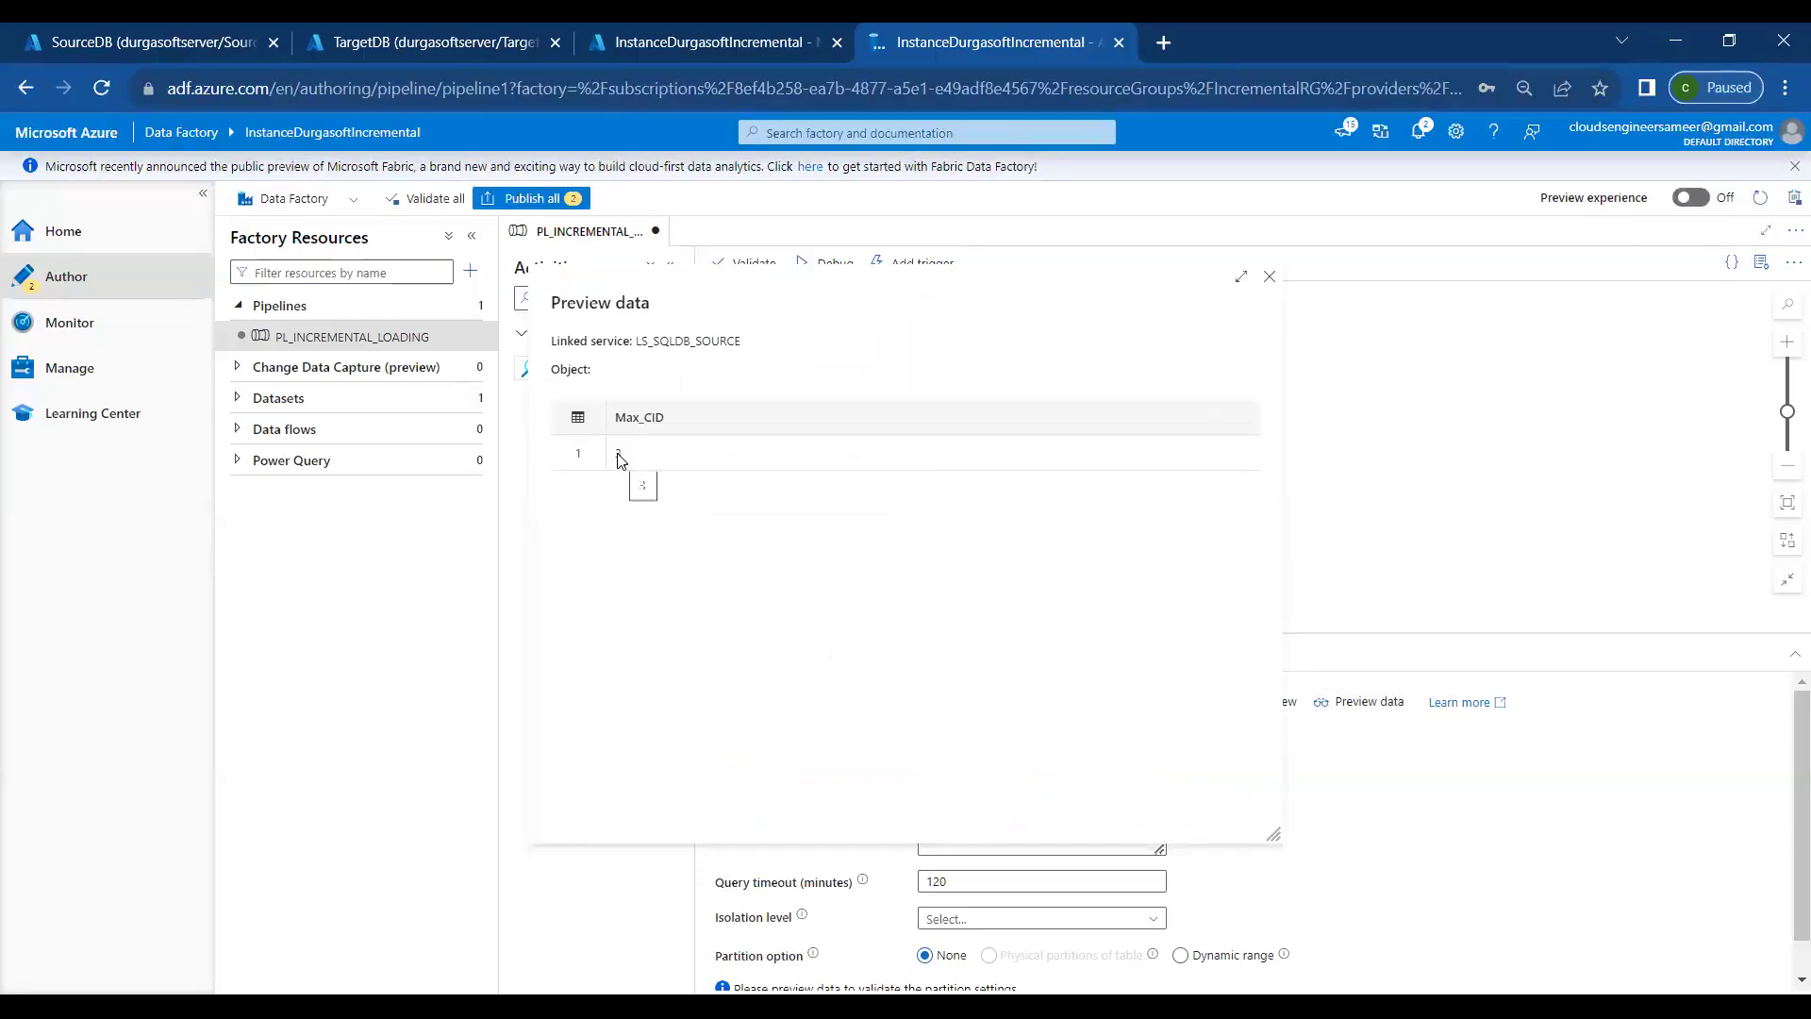
pyautogui.moveTo(623, 459); pyautogui.dragTo(640, 460)
pyautogui.click(1270, 278)
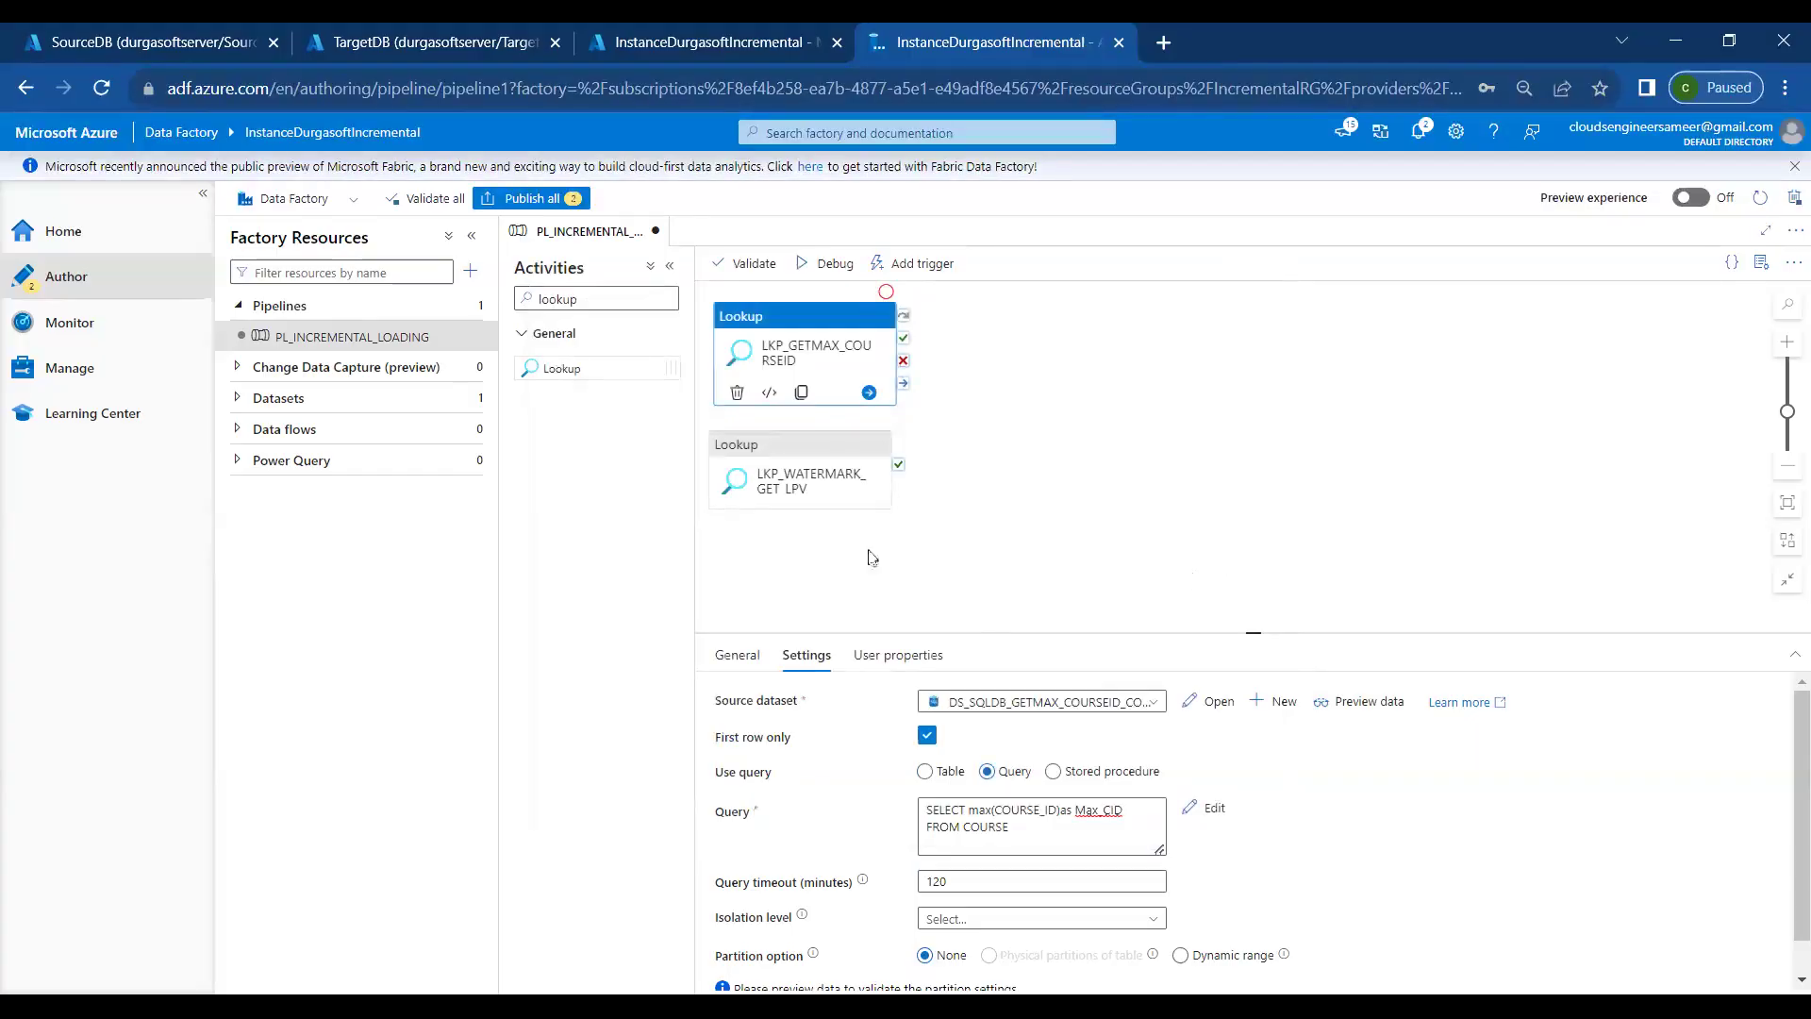
# Start a new Azure SQL Database source dataset for the LKP_WATERMARK_GET_LPV lookup activity
pyautogui.click(864, 463)
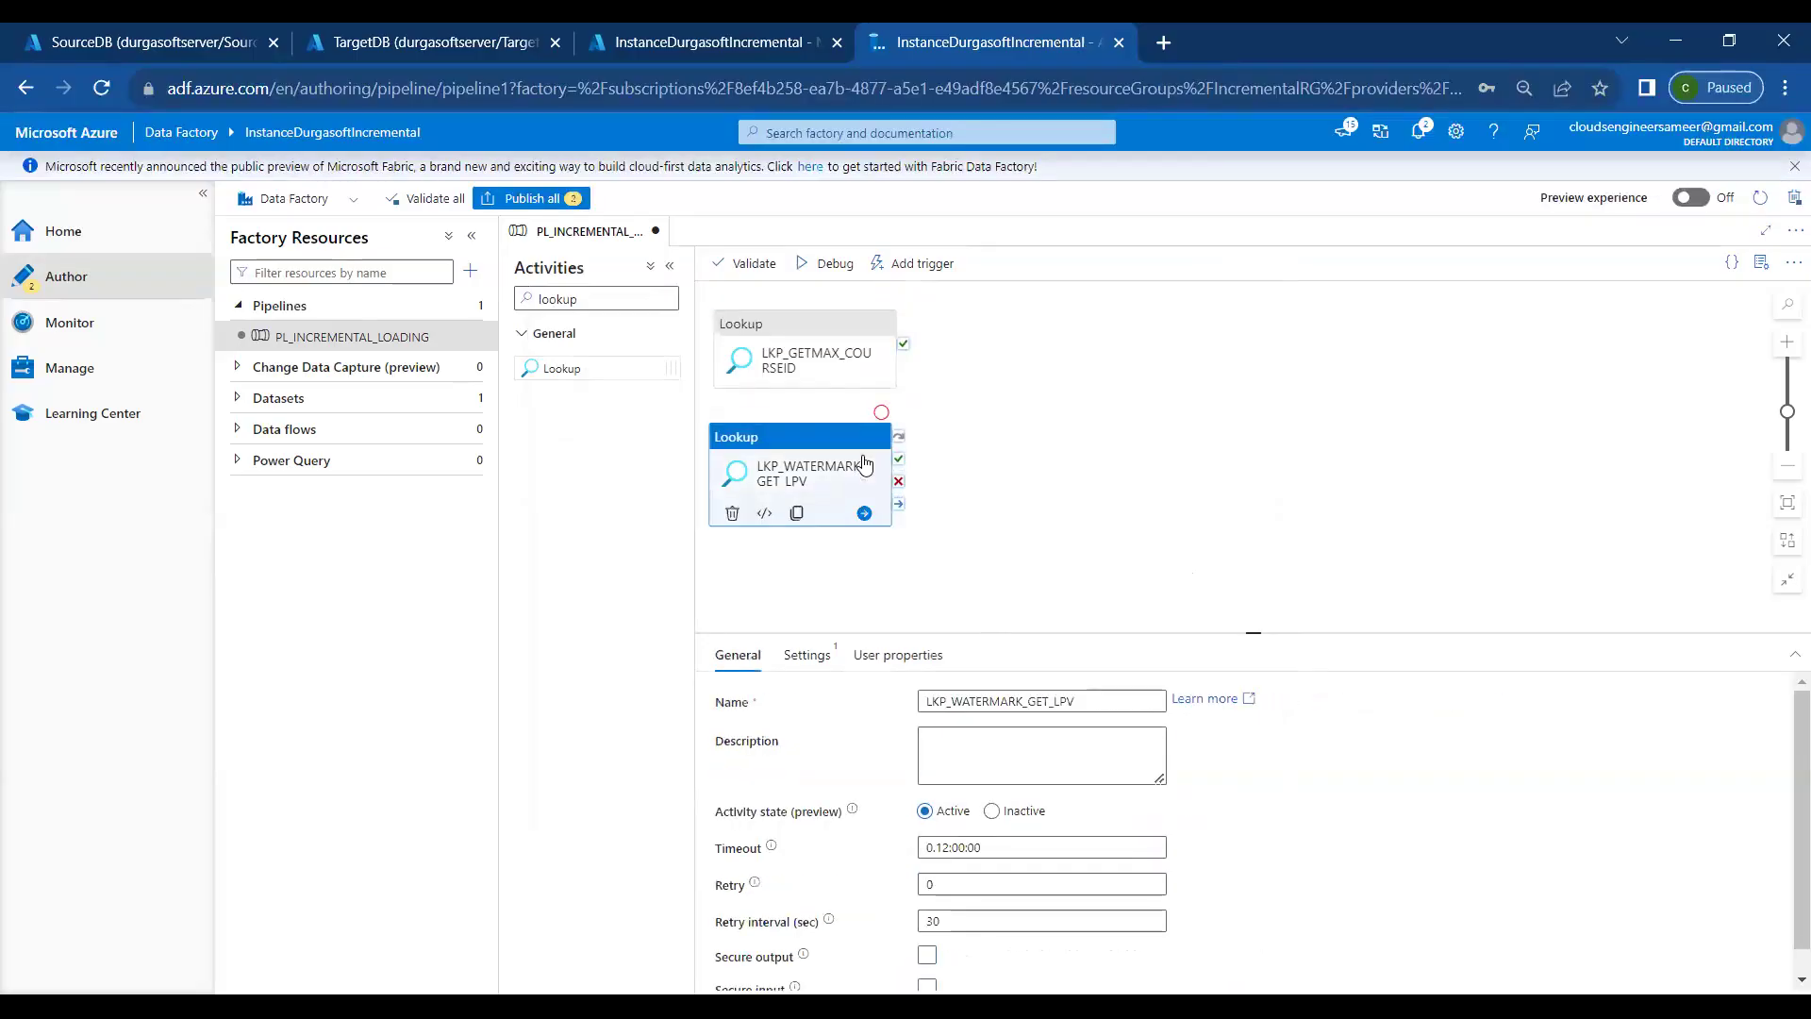
pyautogui.click(817, 661)
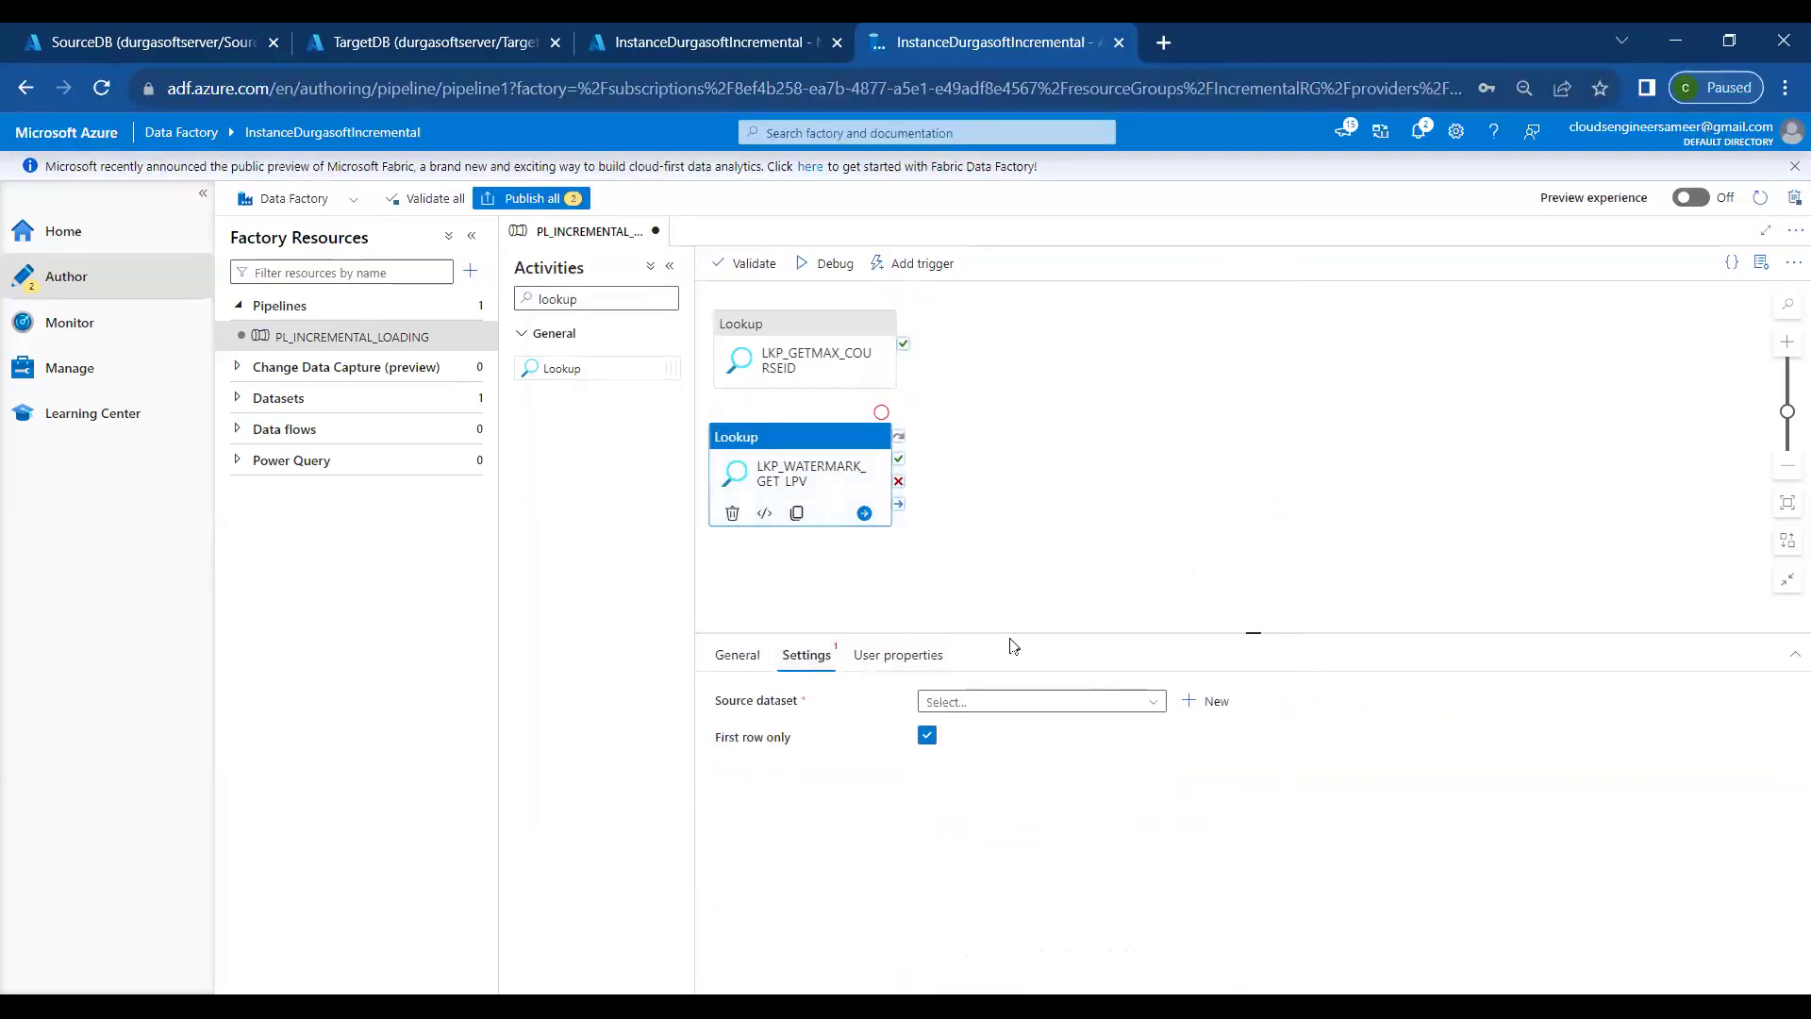
pyautogui.click(1191, 704)
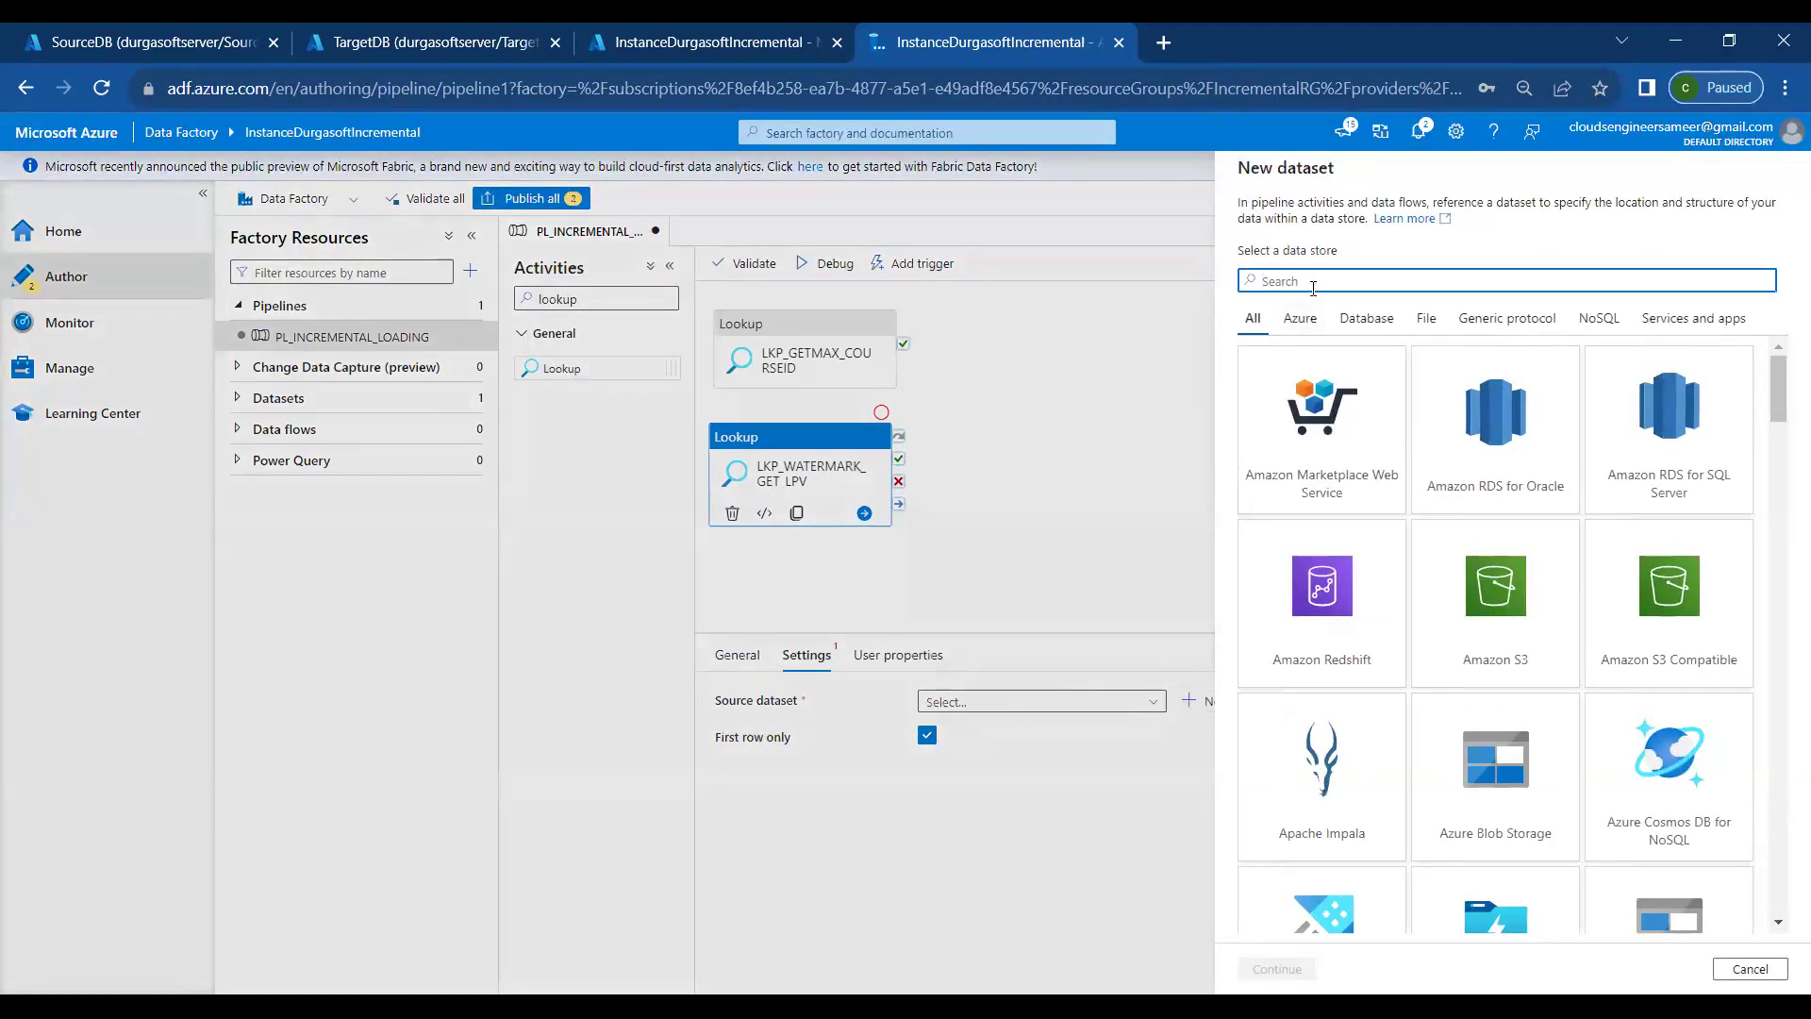
pyautogui.write('sql')
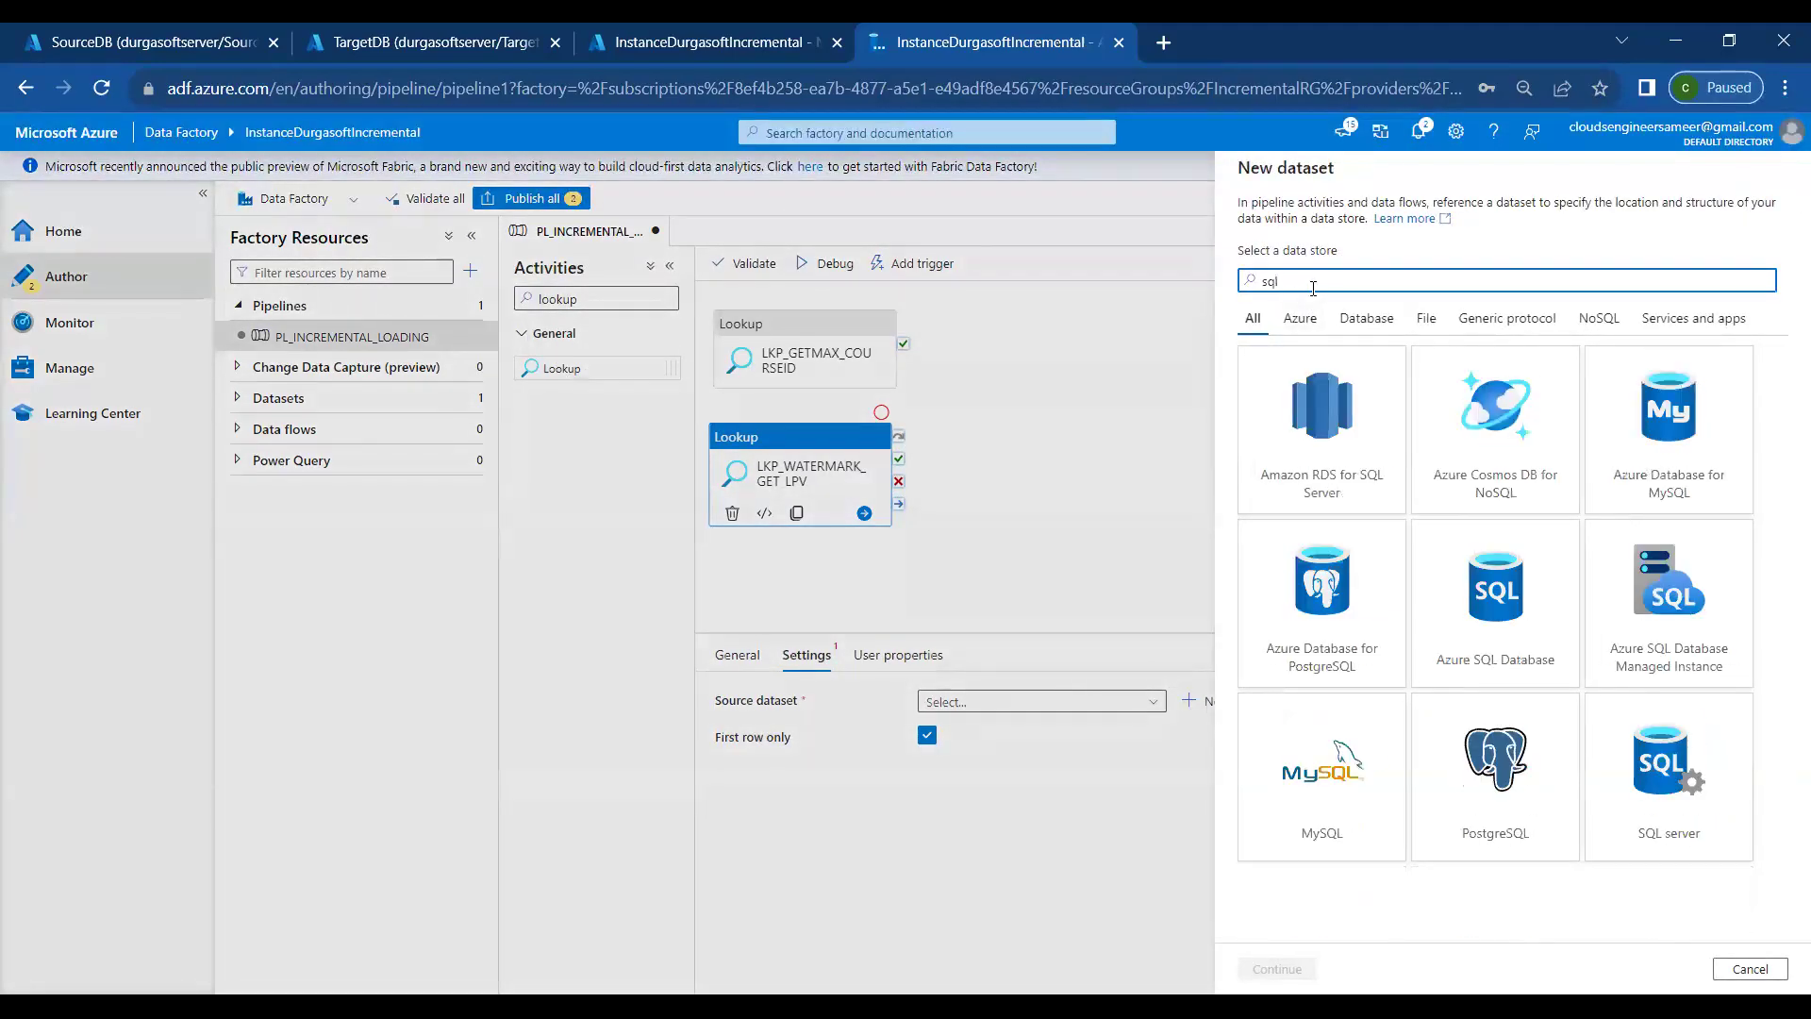
pyautogui.doubleClick(1499, 580)
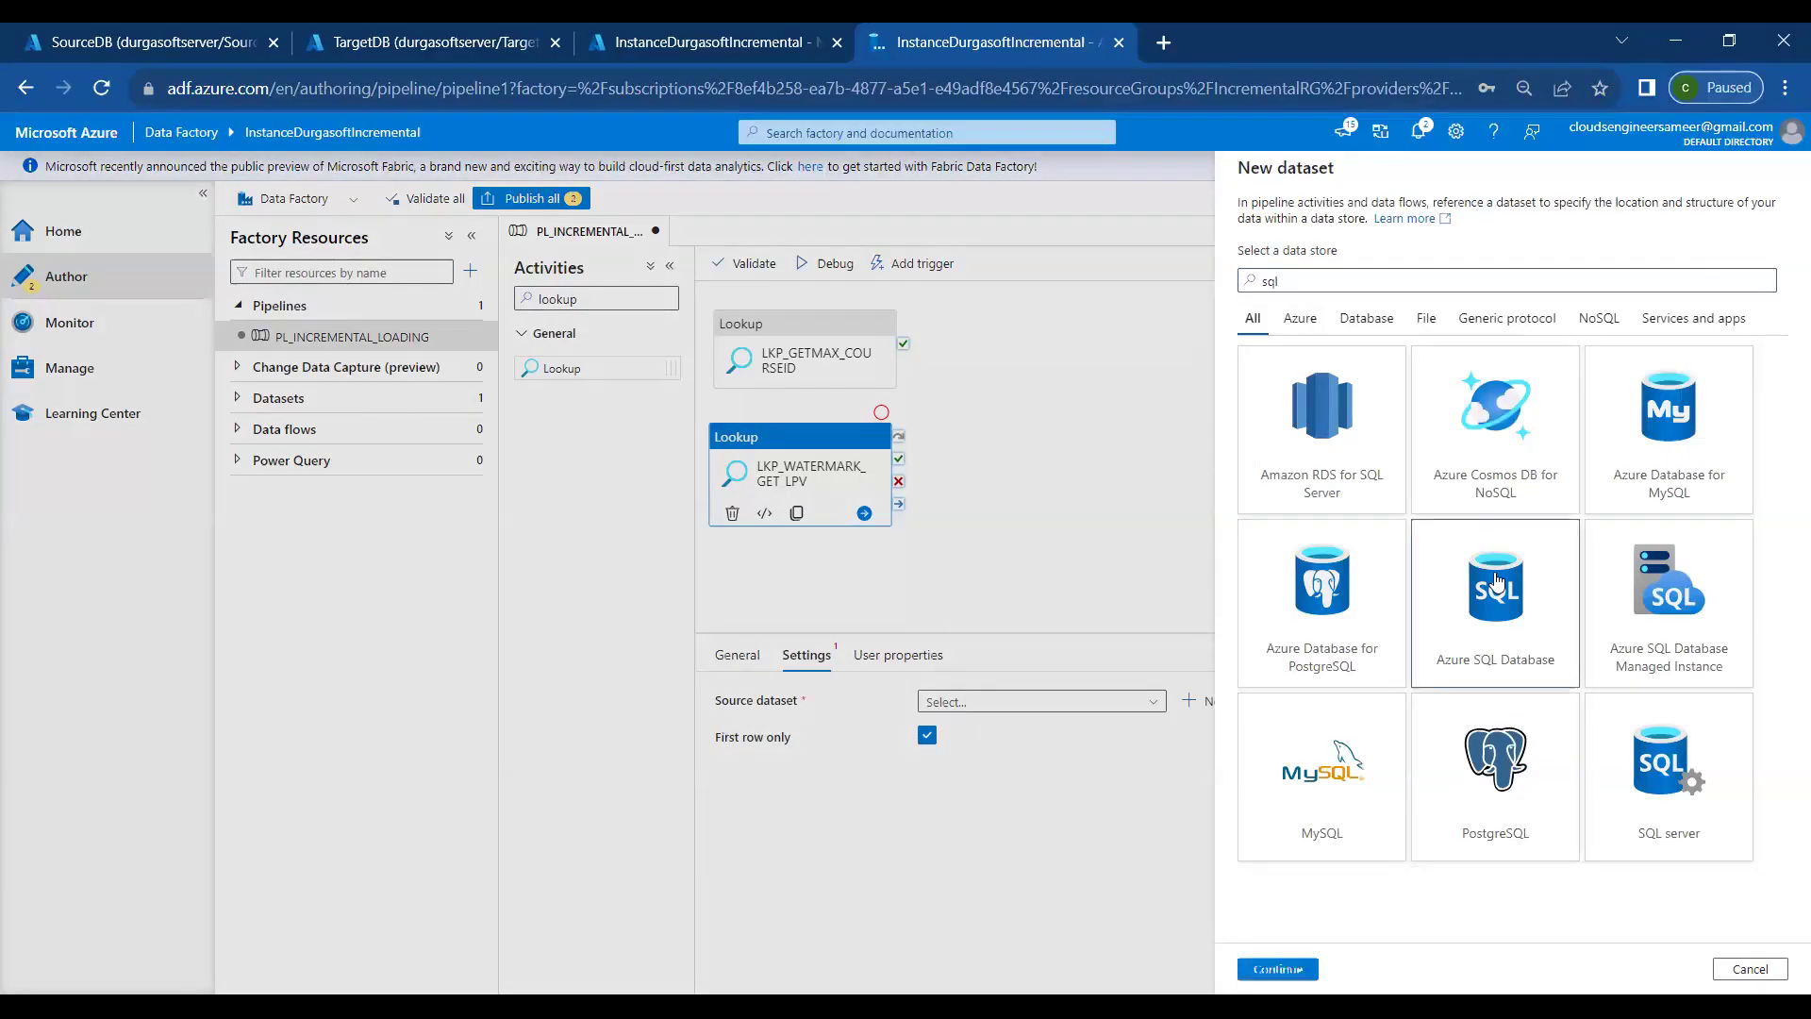
# Name the watermark lookup's new dataset DS_GETLPV_WATERMARK
pyautogui.click(1342, 219)
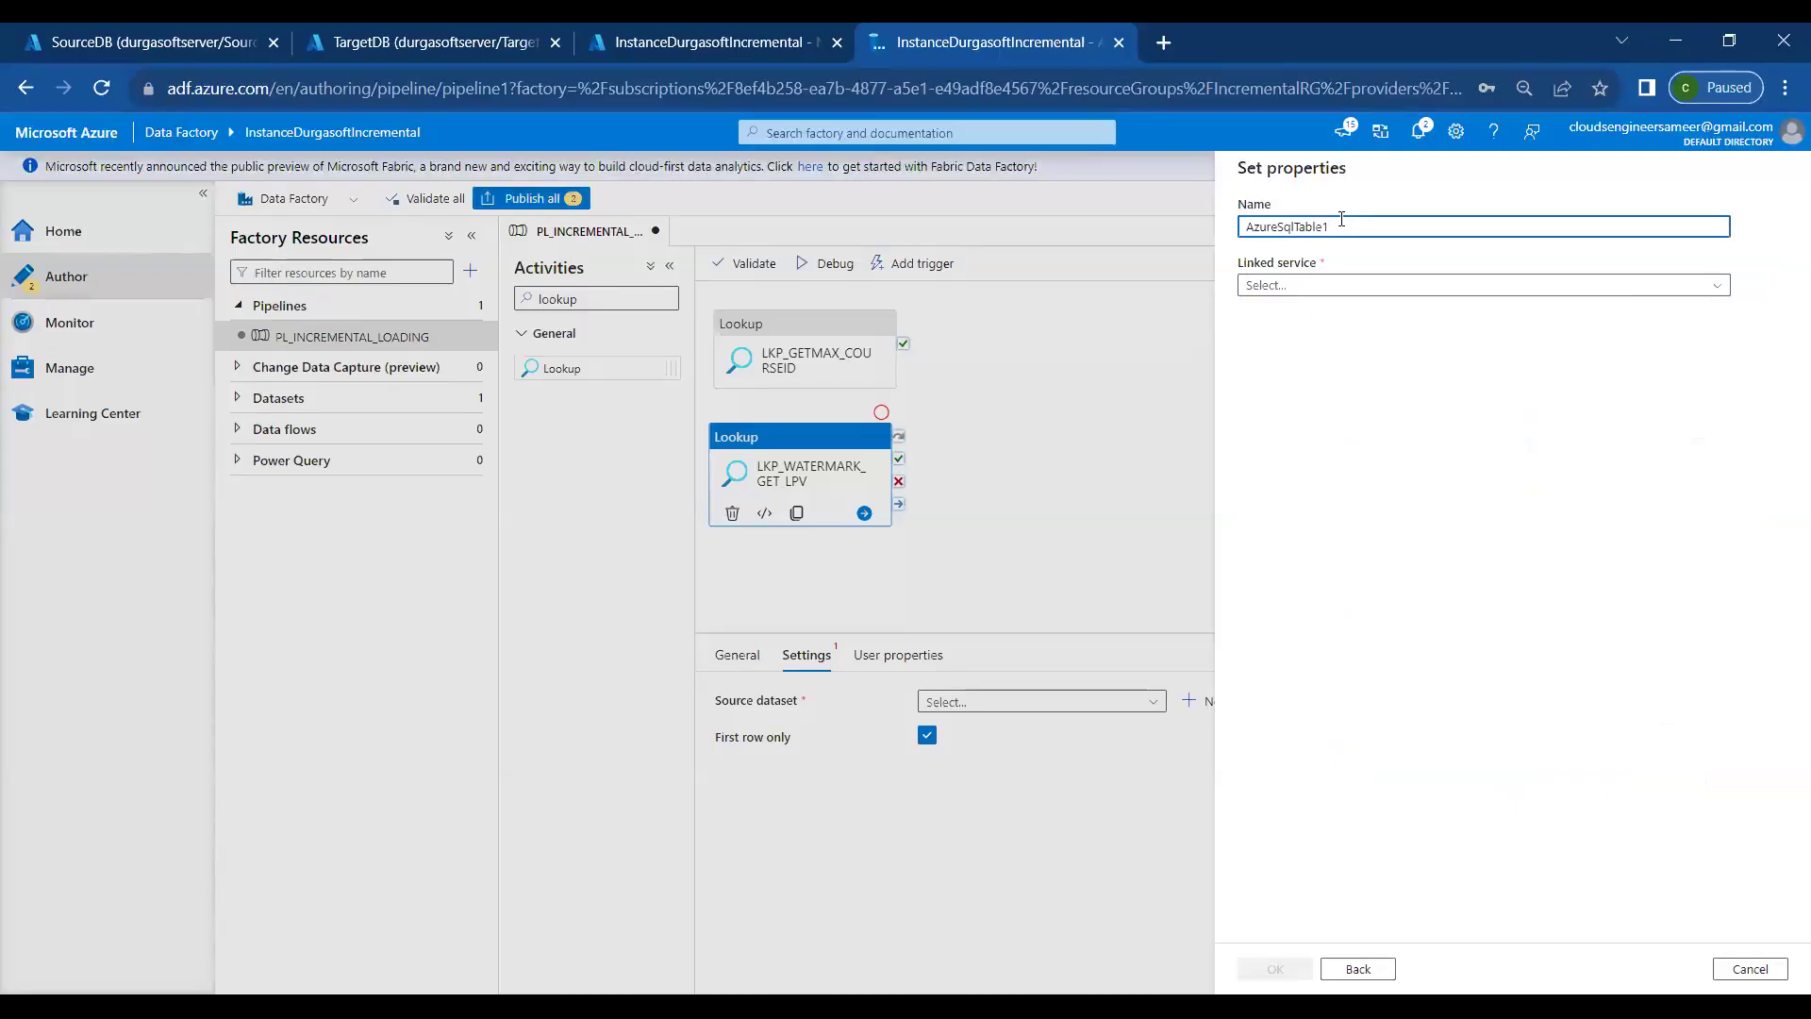
pyautogui.hotkey('ctrl', 'a')
pyautogui.press('BackSpace')
pyautogui.write('DS_')
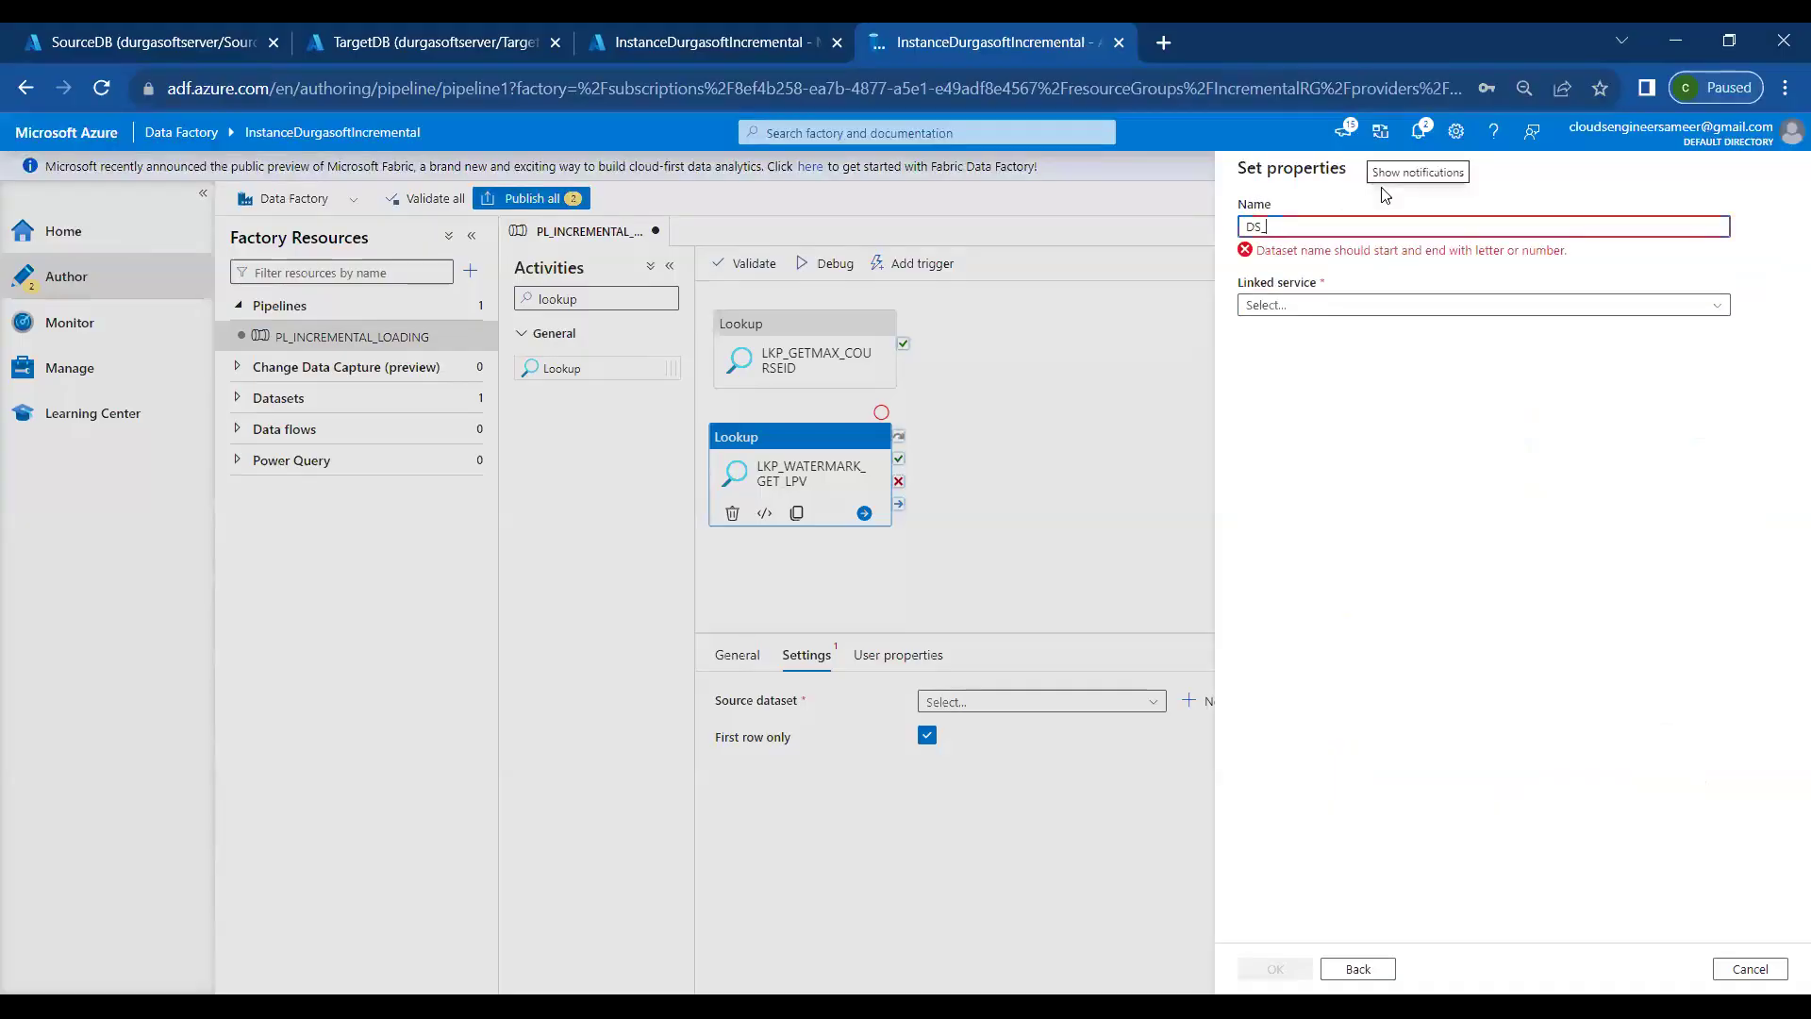
pyautogui.write('GET')
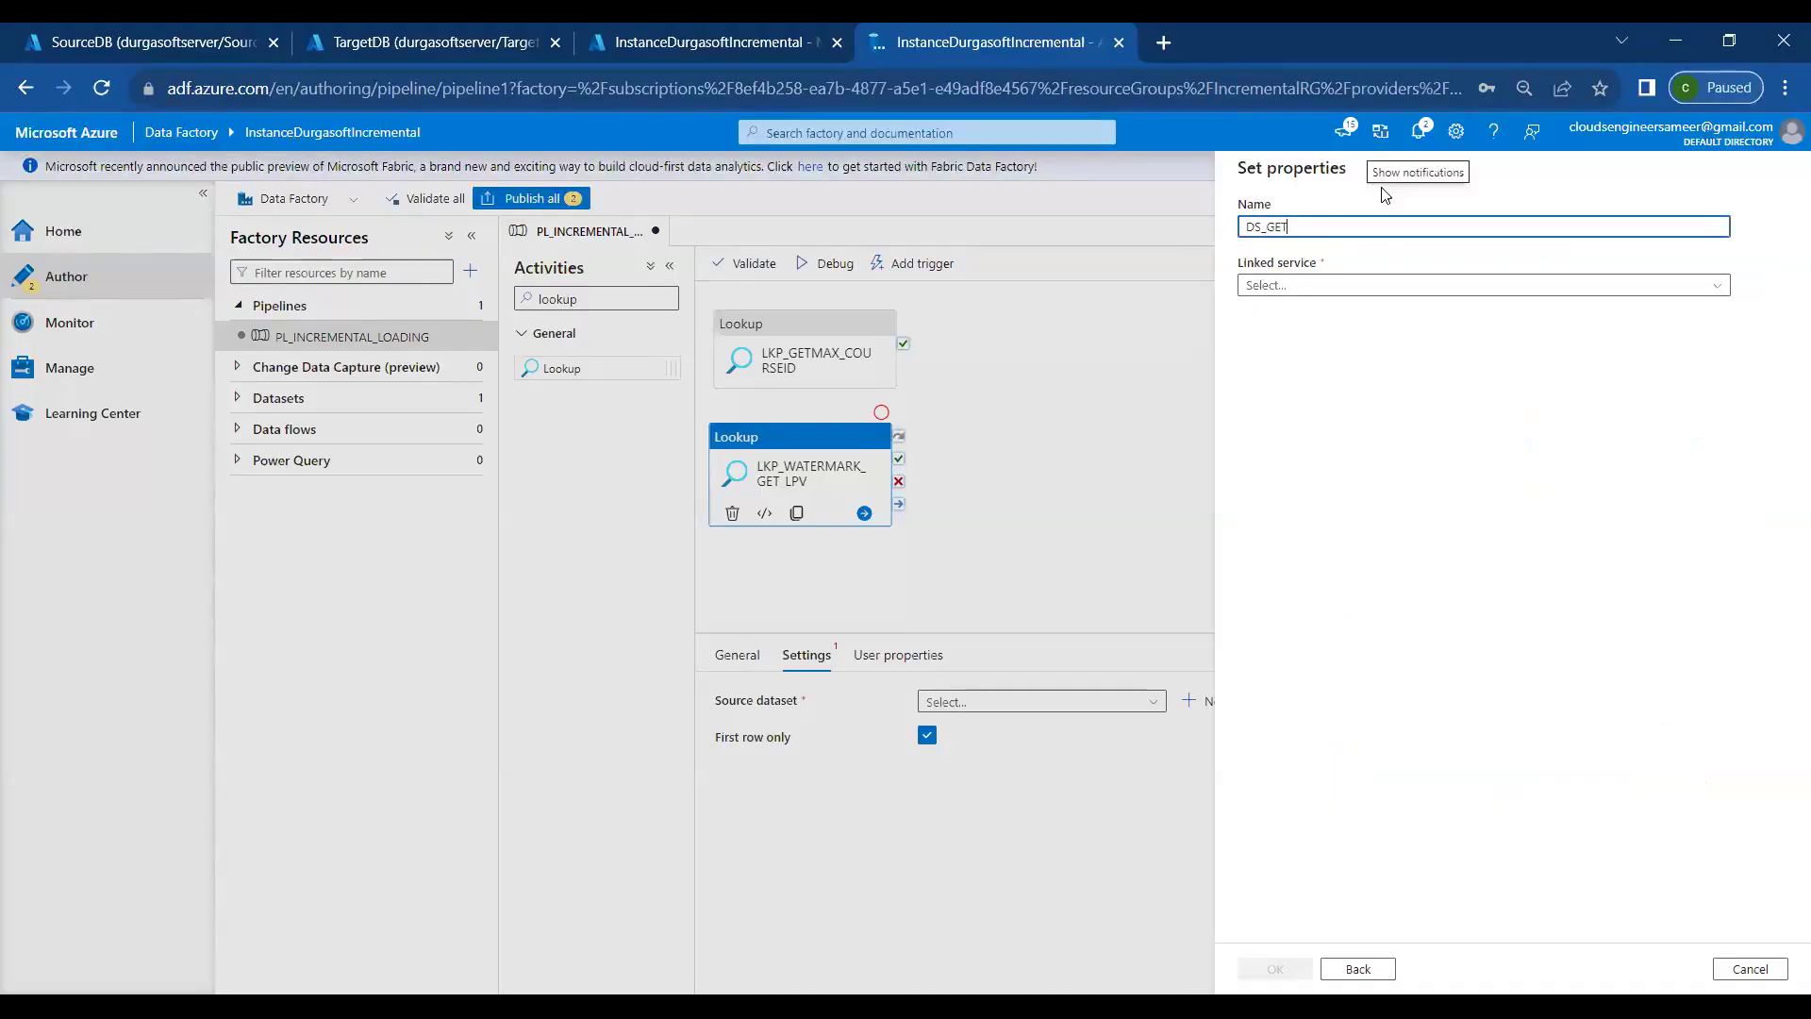
pyautogui.write('LPV')
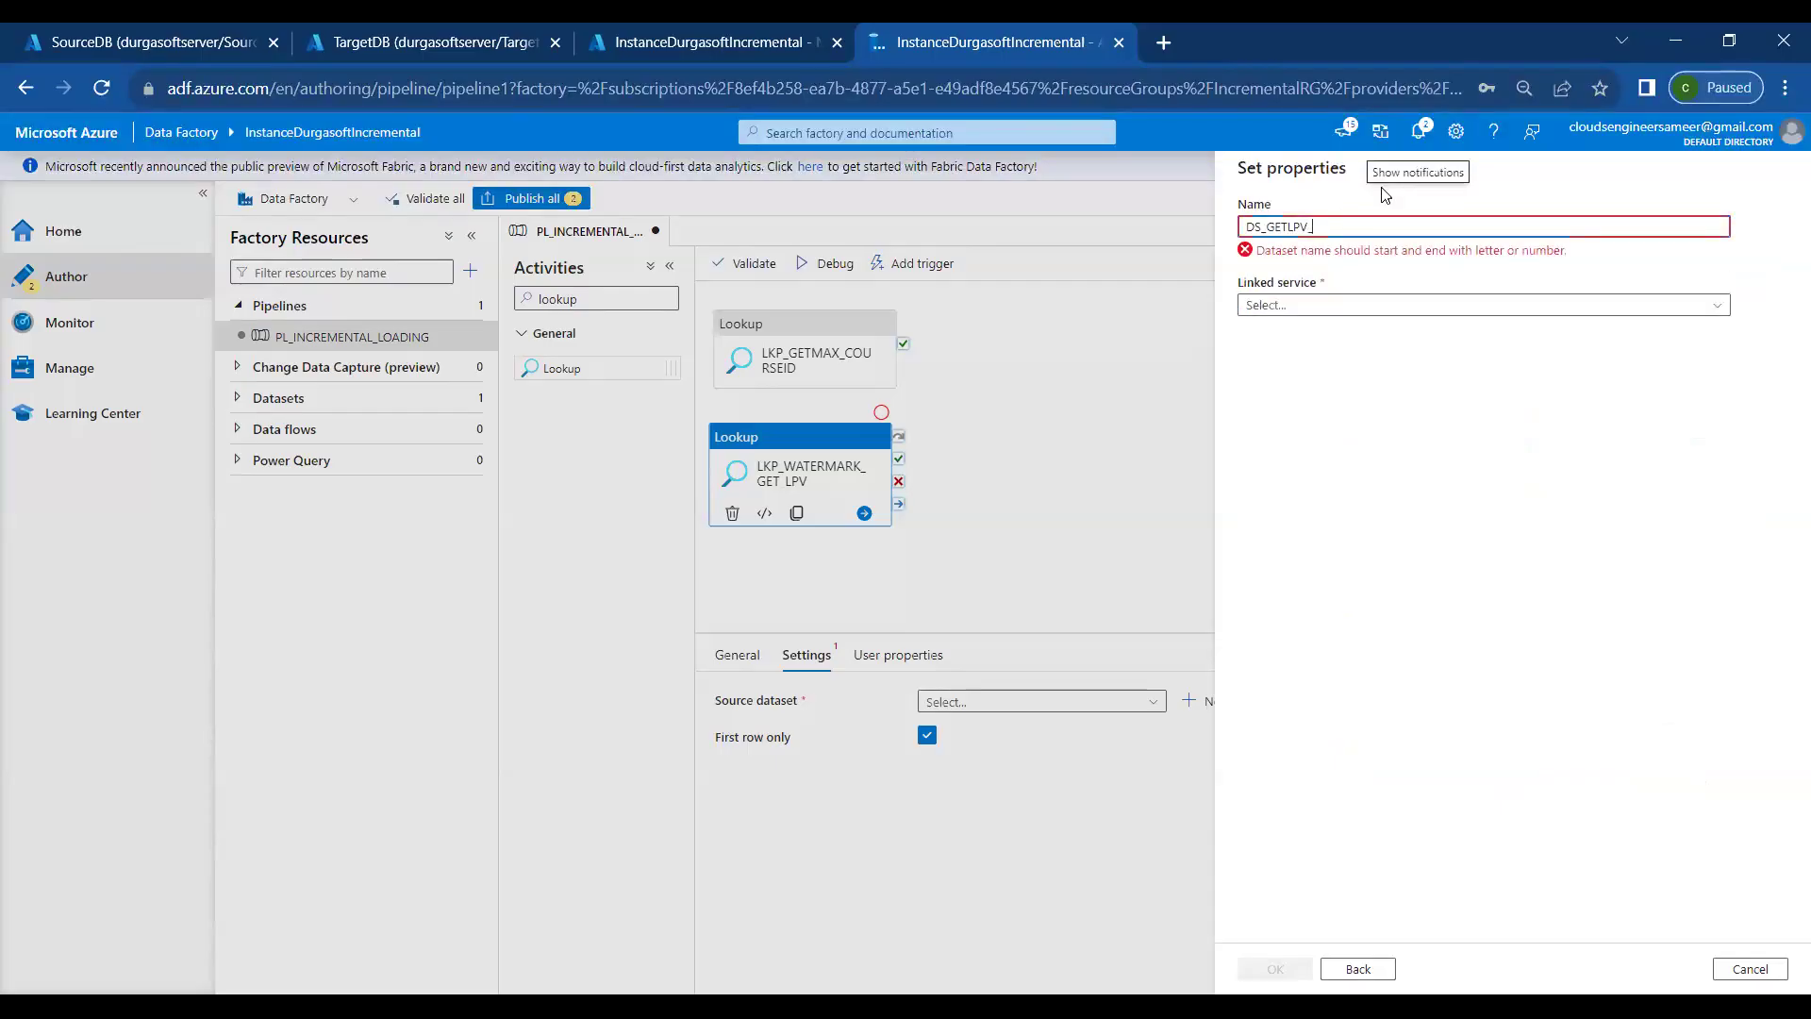
pyautogui.write('_WATERMARK')
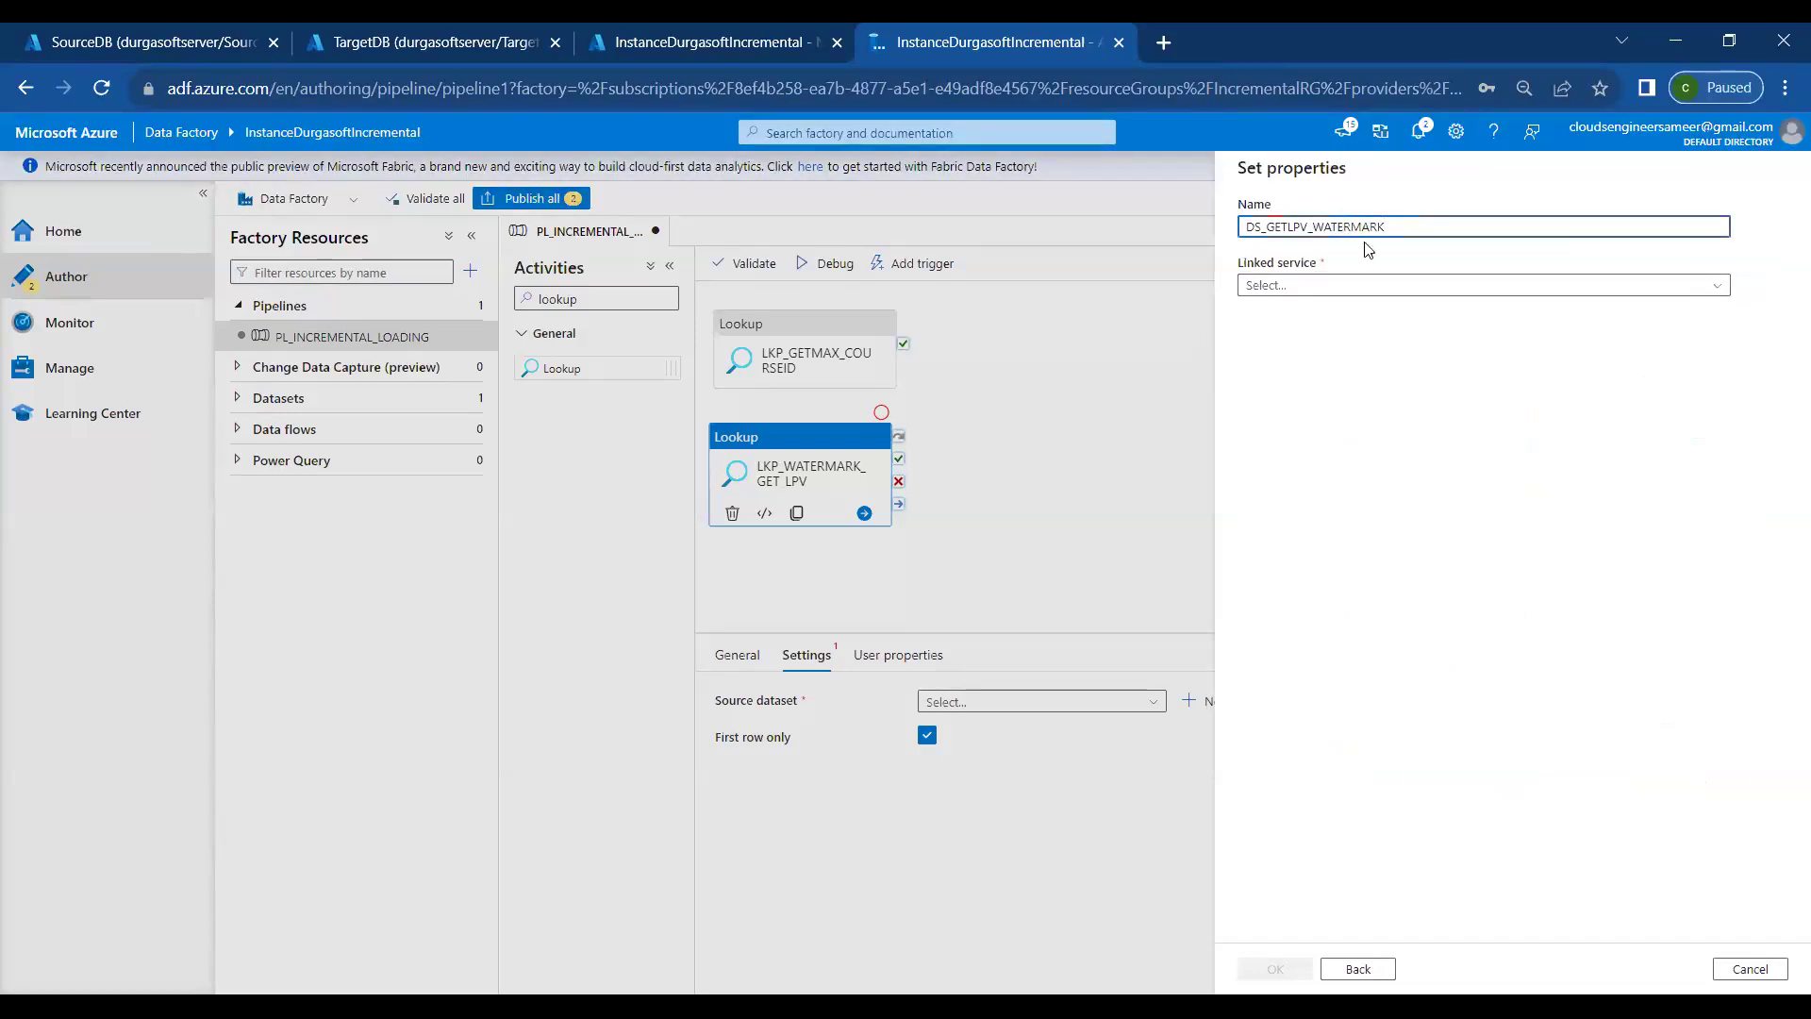
# Connect DS_GETLPV_WATERMARK to the LS_SQLDB_SOURCE linked service and create the dataset without selecting a table
pyautogui.click(1397, 287)
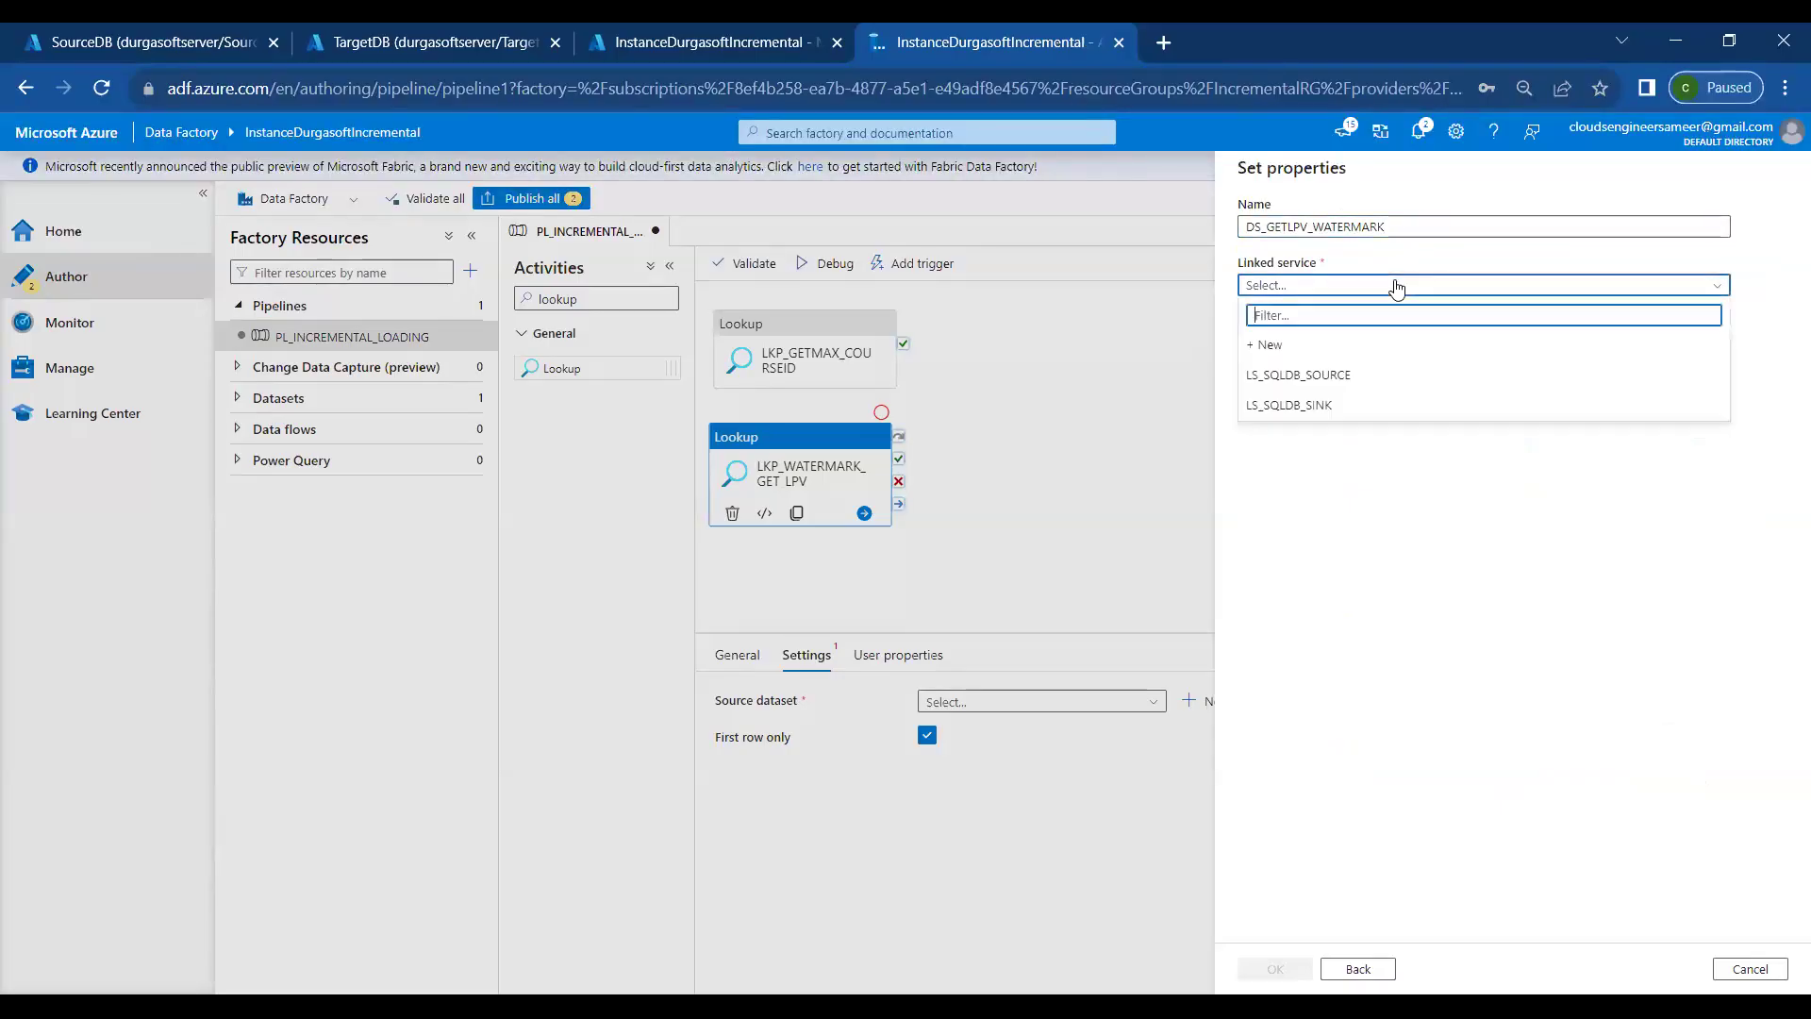
pyautogui.click(1317, 385)
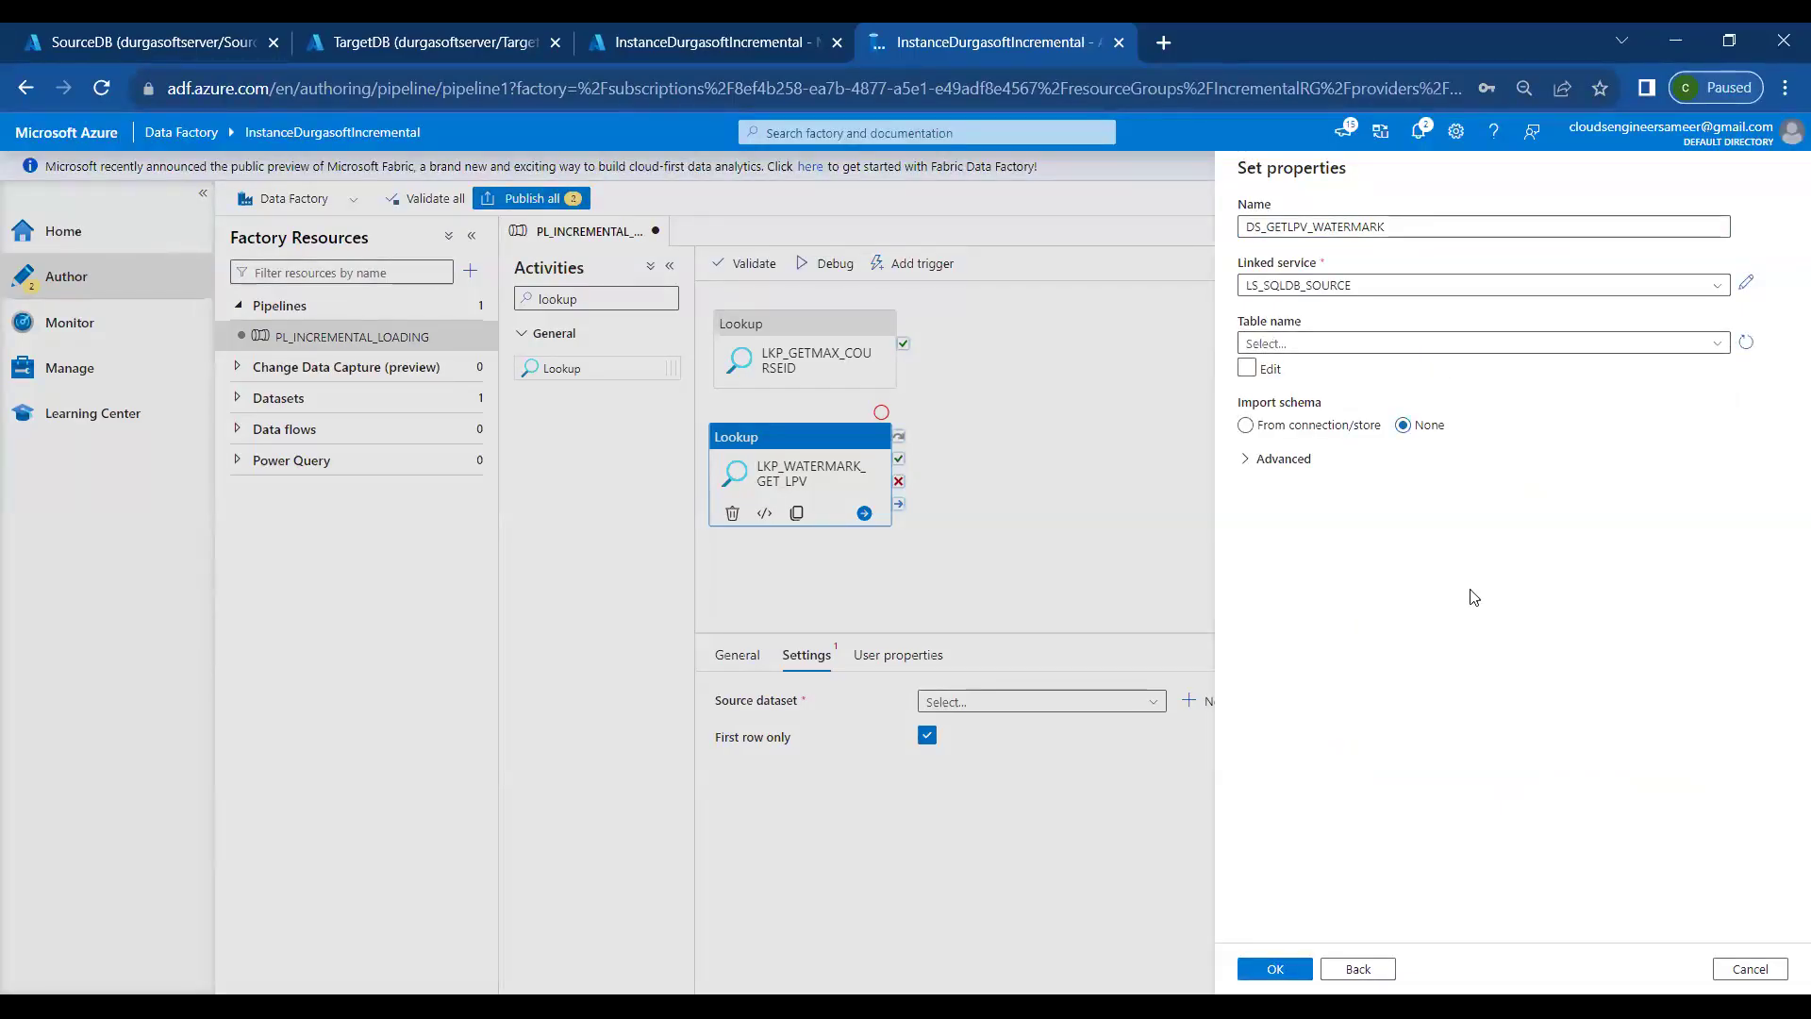
pyautogui.click(1271, 966)
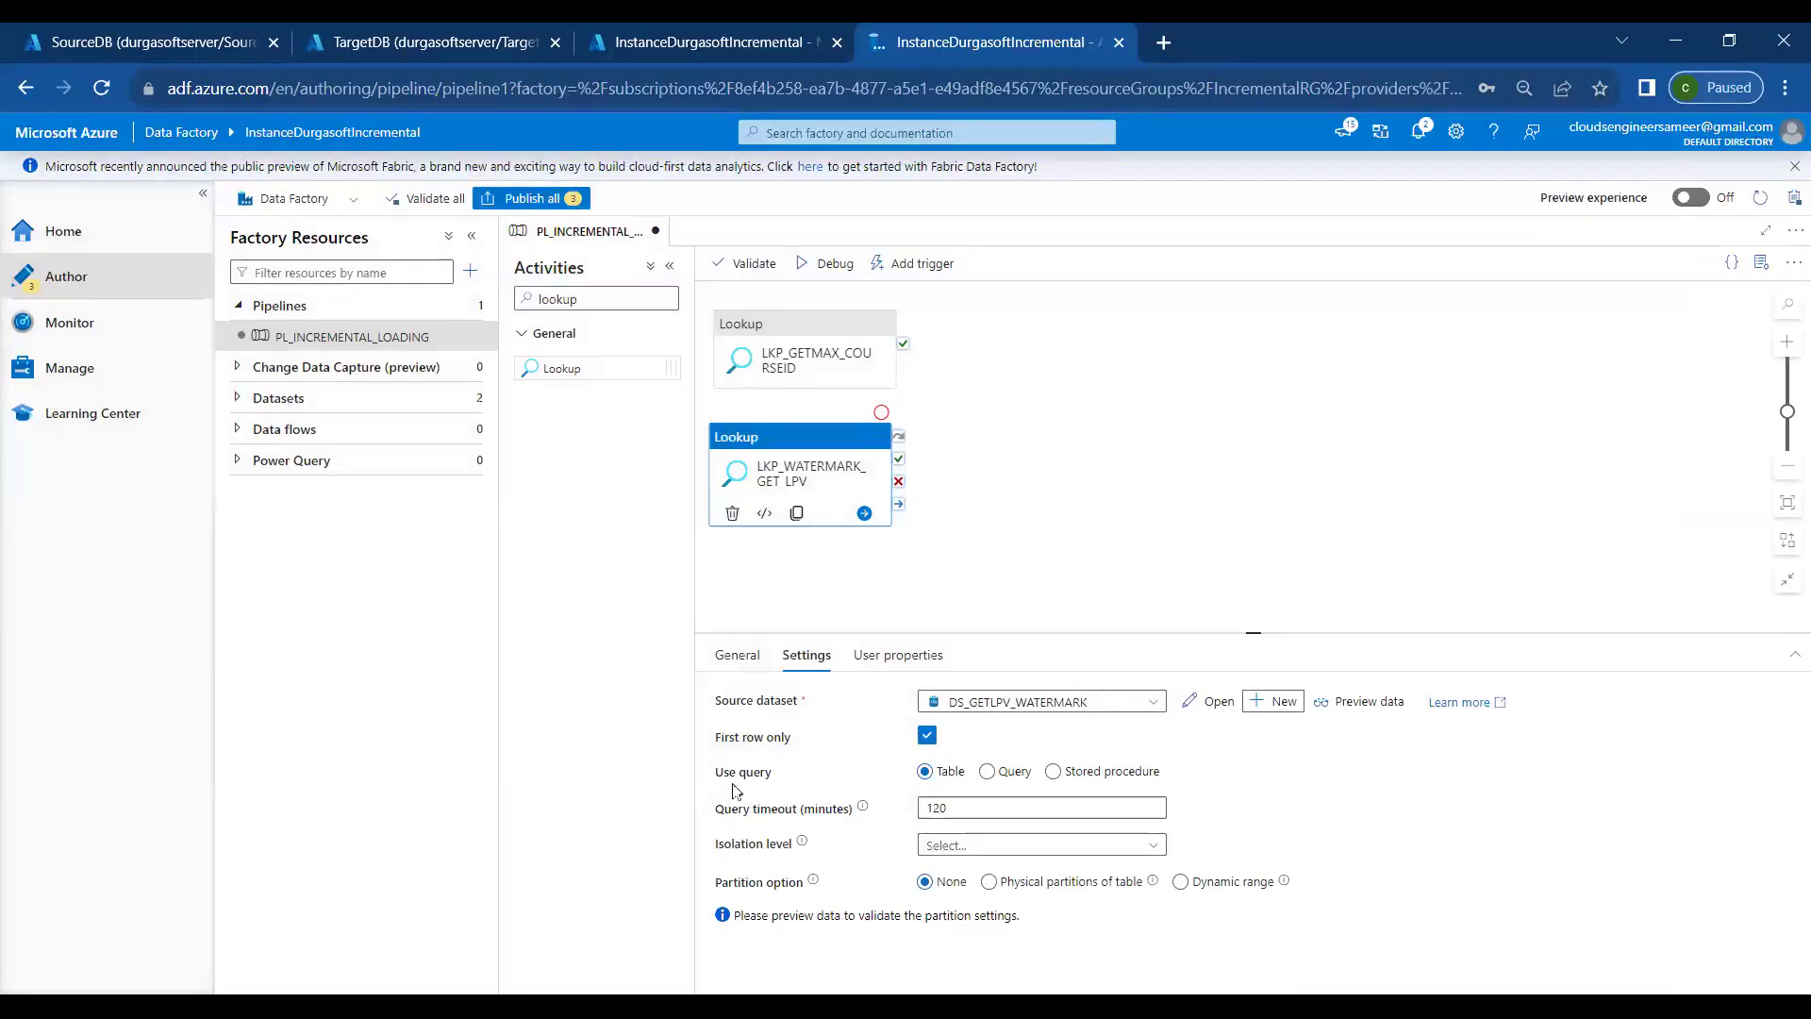
# Make the watermark lookup use the query SELECT * FROM WATERMARK WHERE TABLE_NAME='COURSE'
pyautogui.click(989, 772)
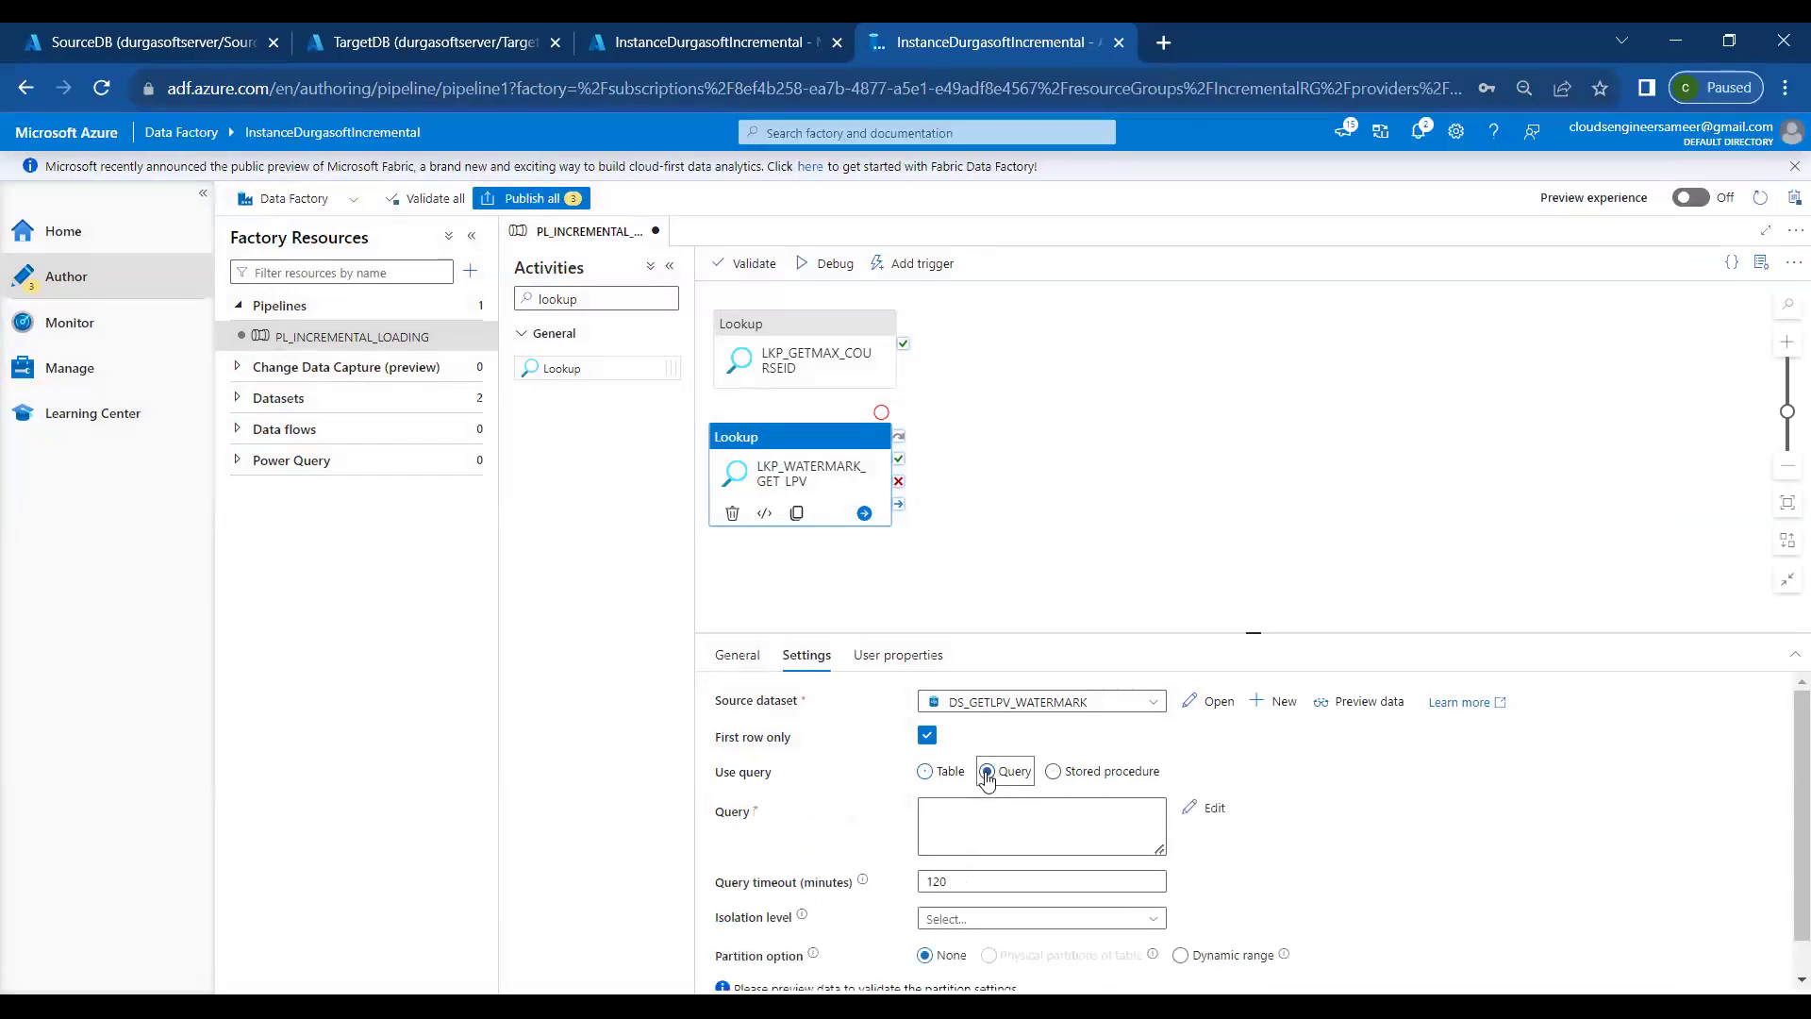
pyautogui.click(964, 817)
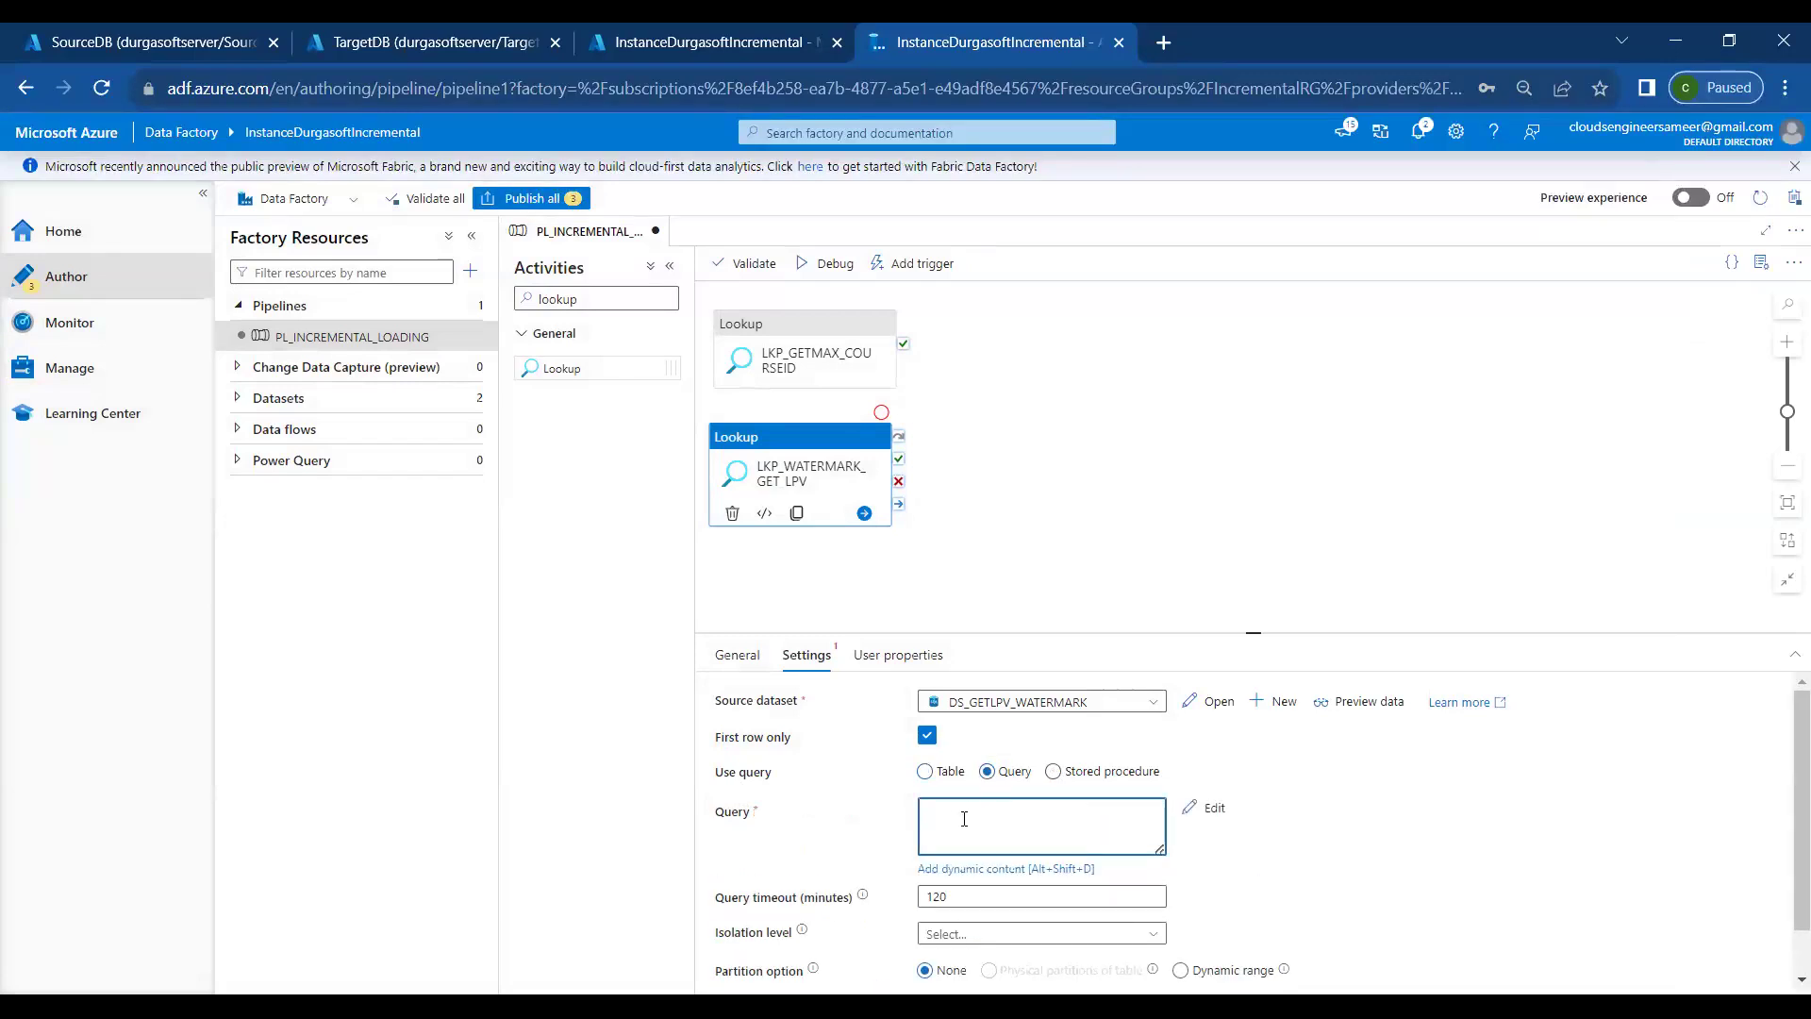
pyautogui.write('SELECT * FROM WATERMARK')
pyautogui.write('WHERE')
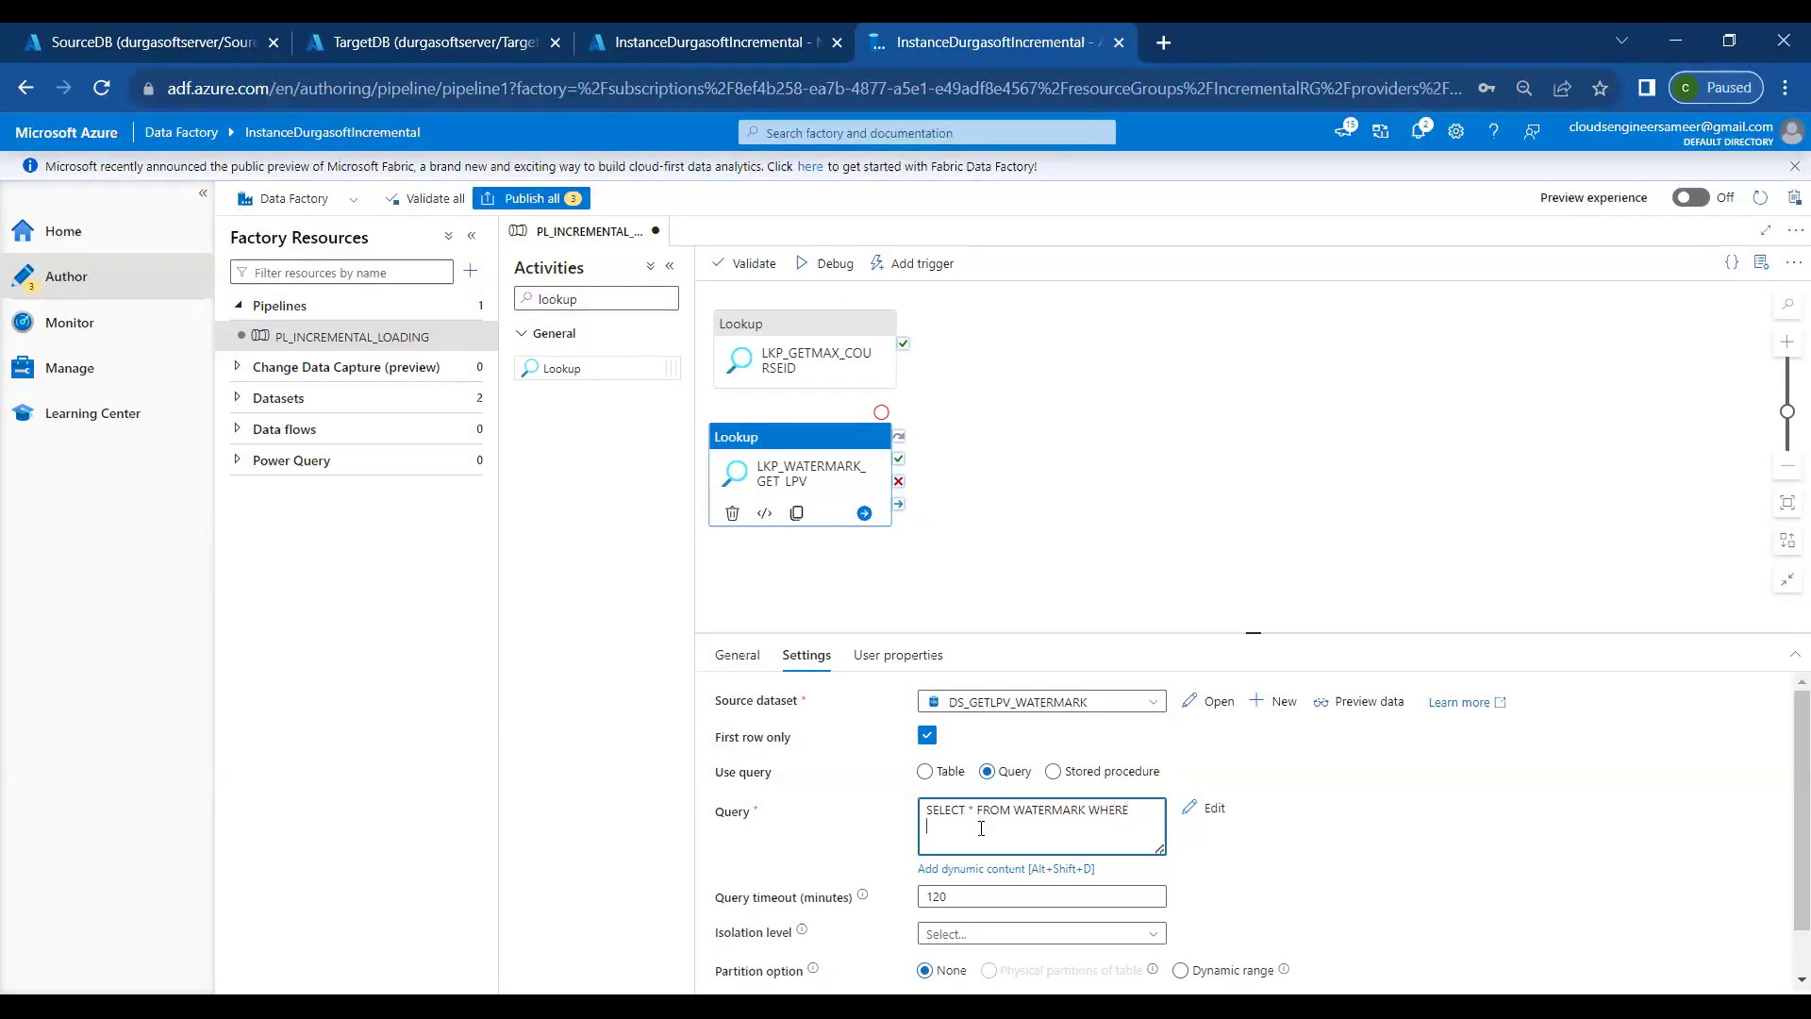
pyautogui.write(' TABLE_NAME+')
pyautogui.write("'COURSE")
pyautogui.click(1334, 706)
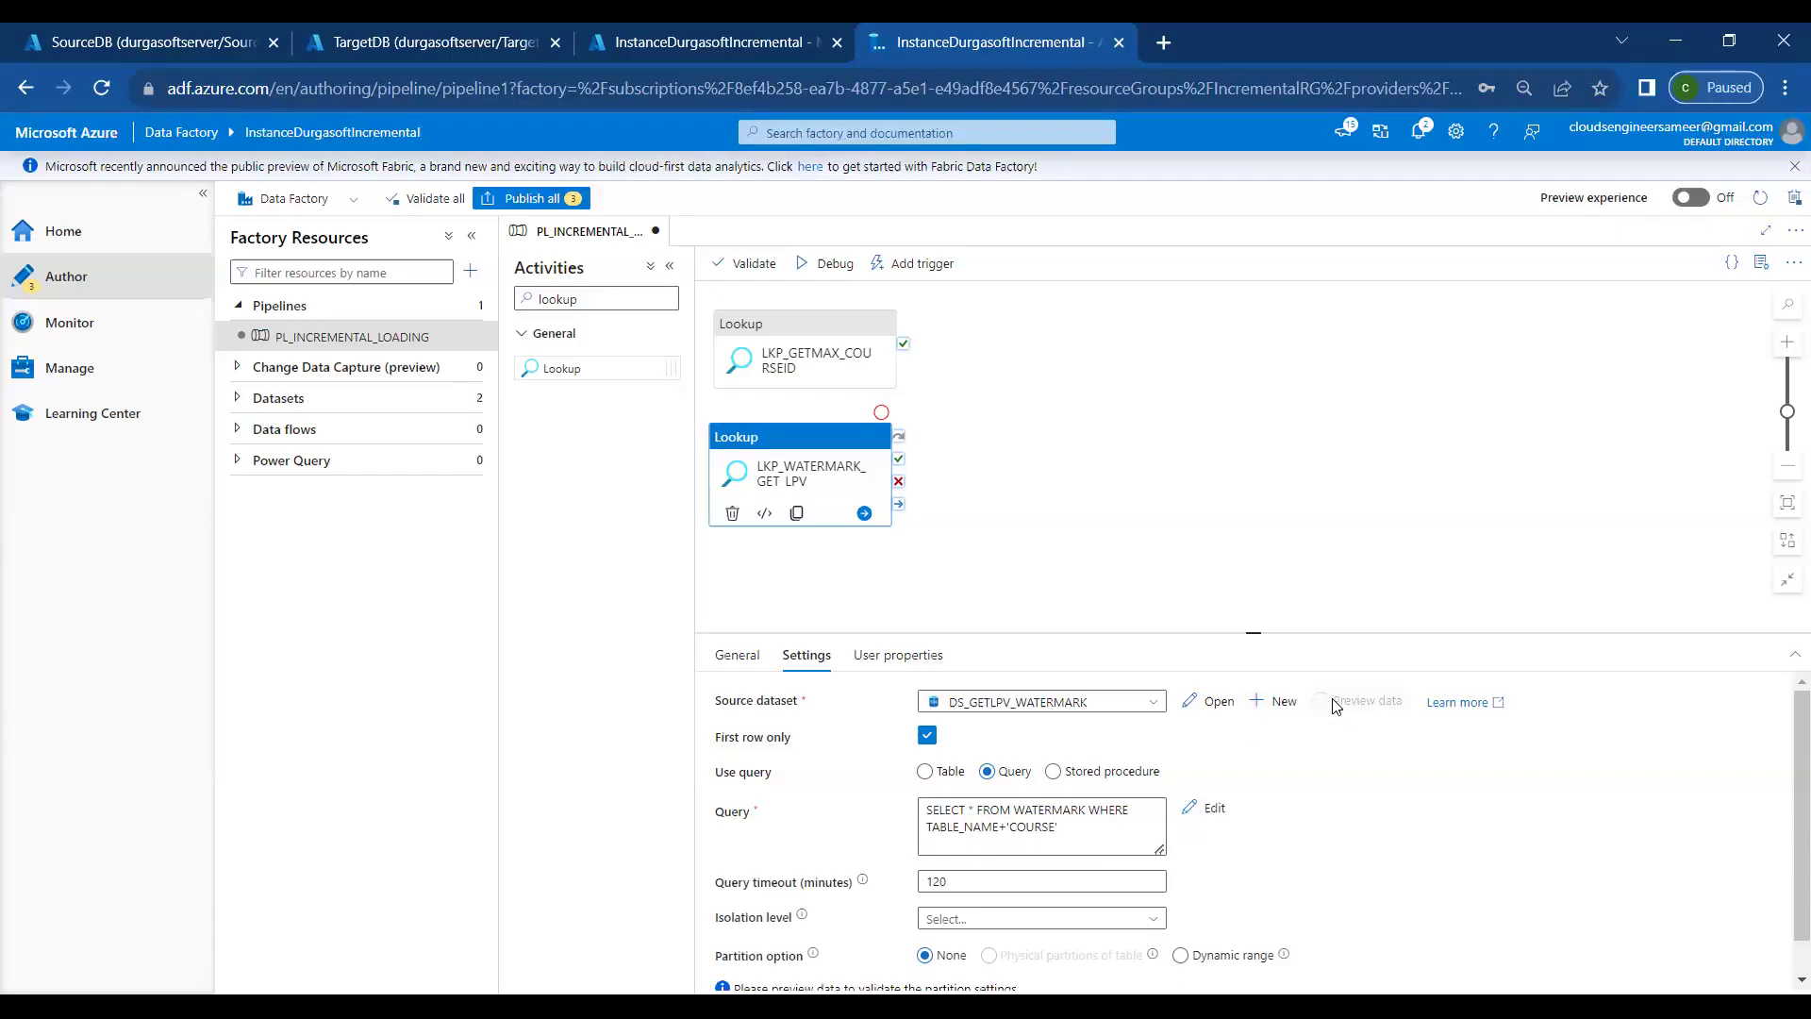
pyautogui.click(1006, 828)
pyautogui.press('BackSpace')
pyautogui.write('=')
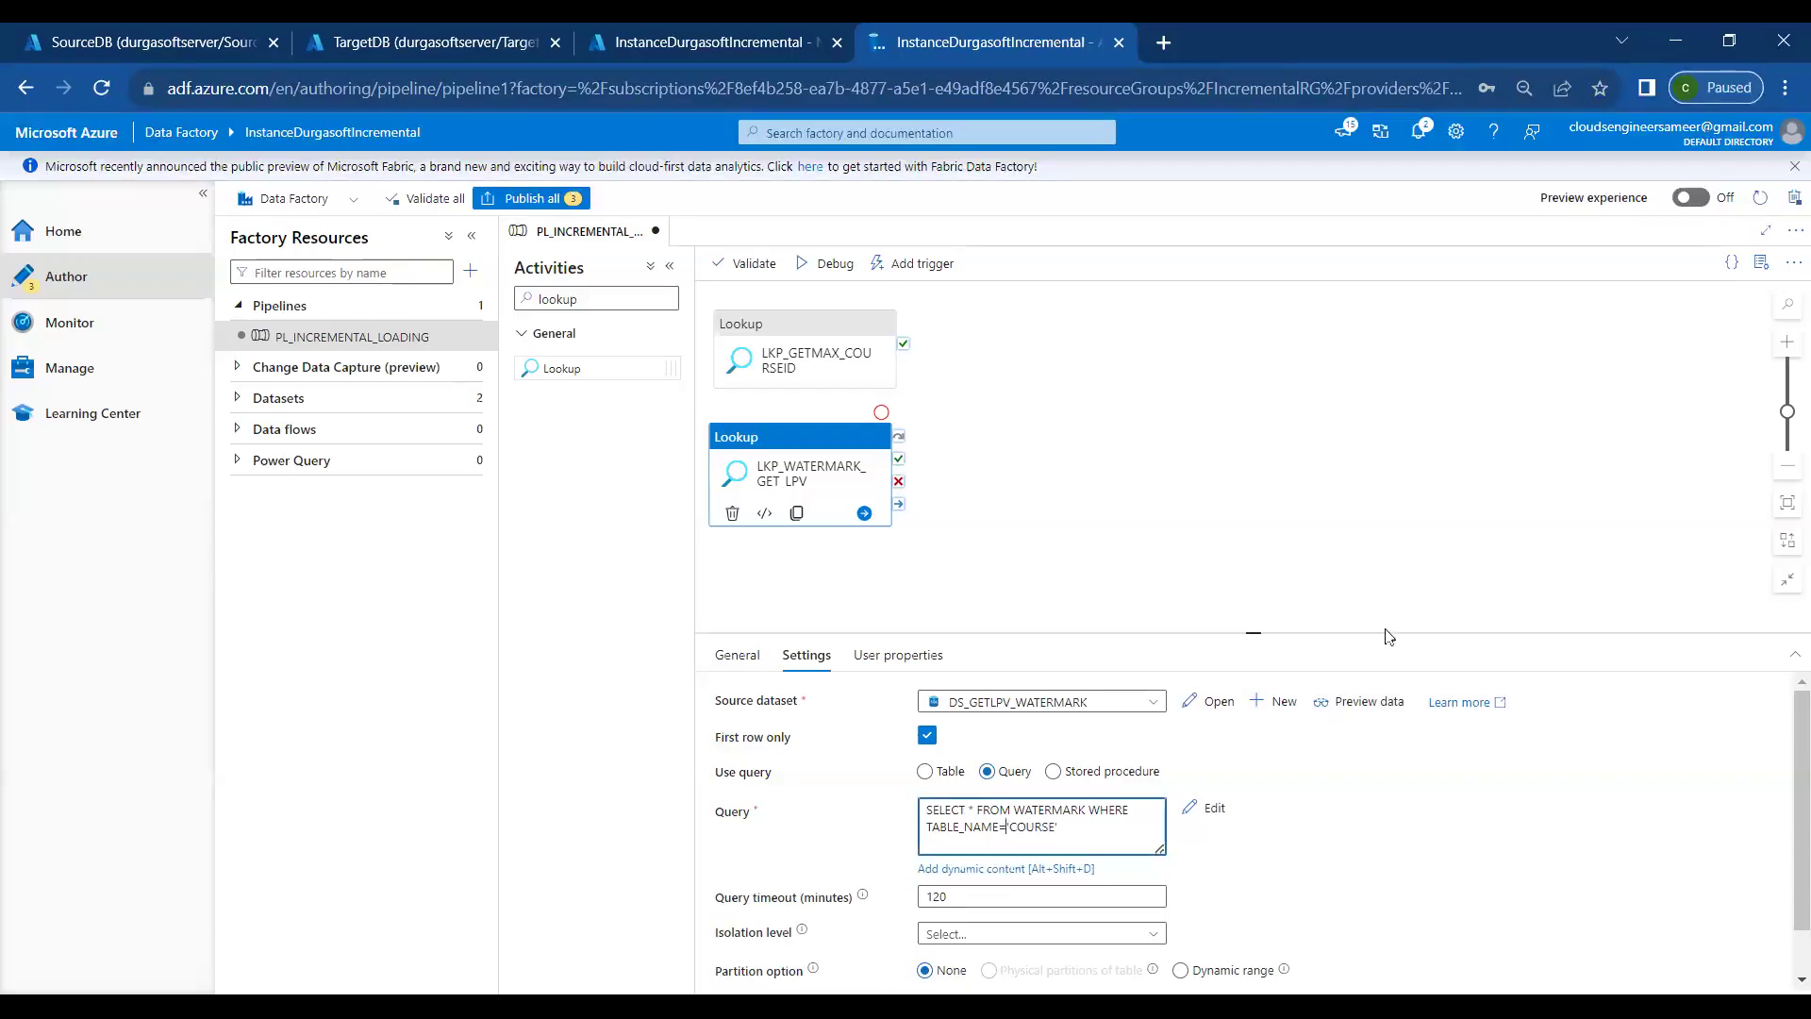
# Preview the data returned by the watermark lookup's query, and close the preview
pyautogui.click(1340, 704)
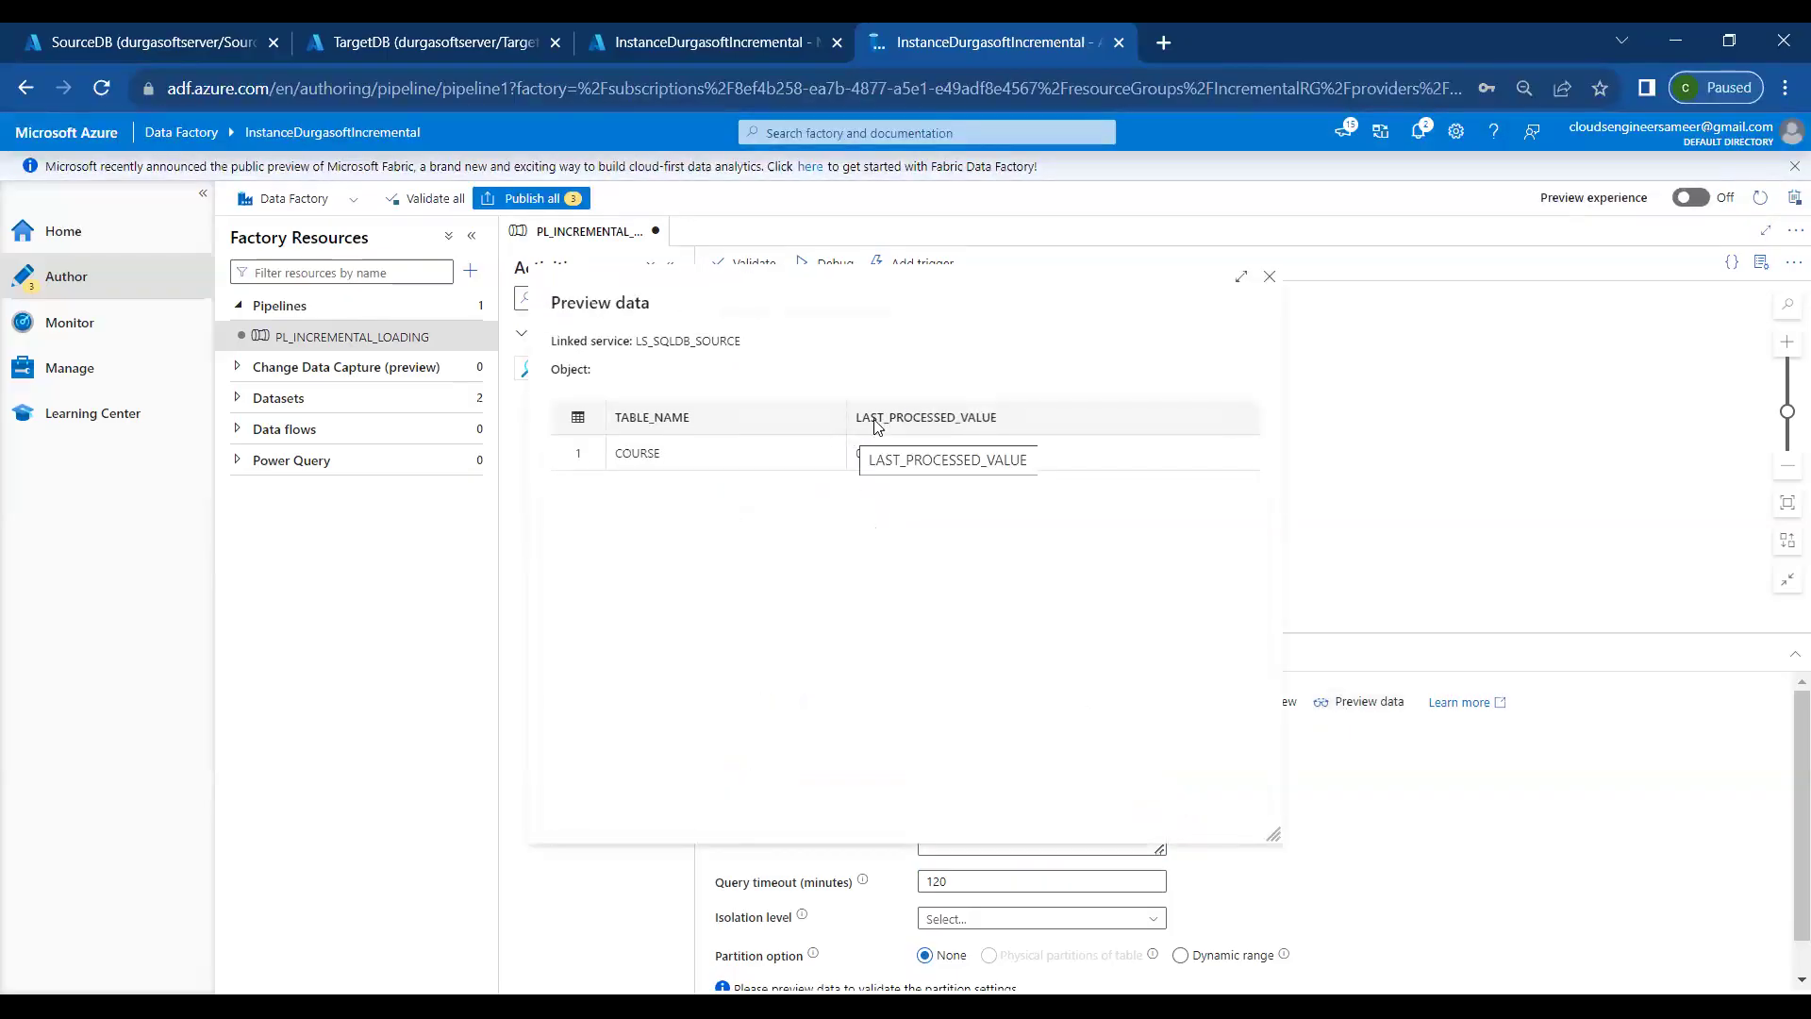
pyautogui.click(1270, 277)
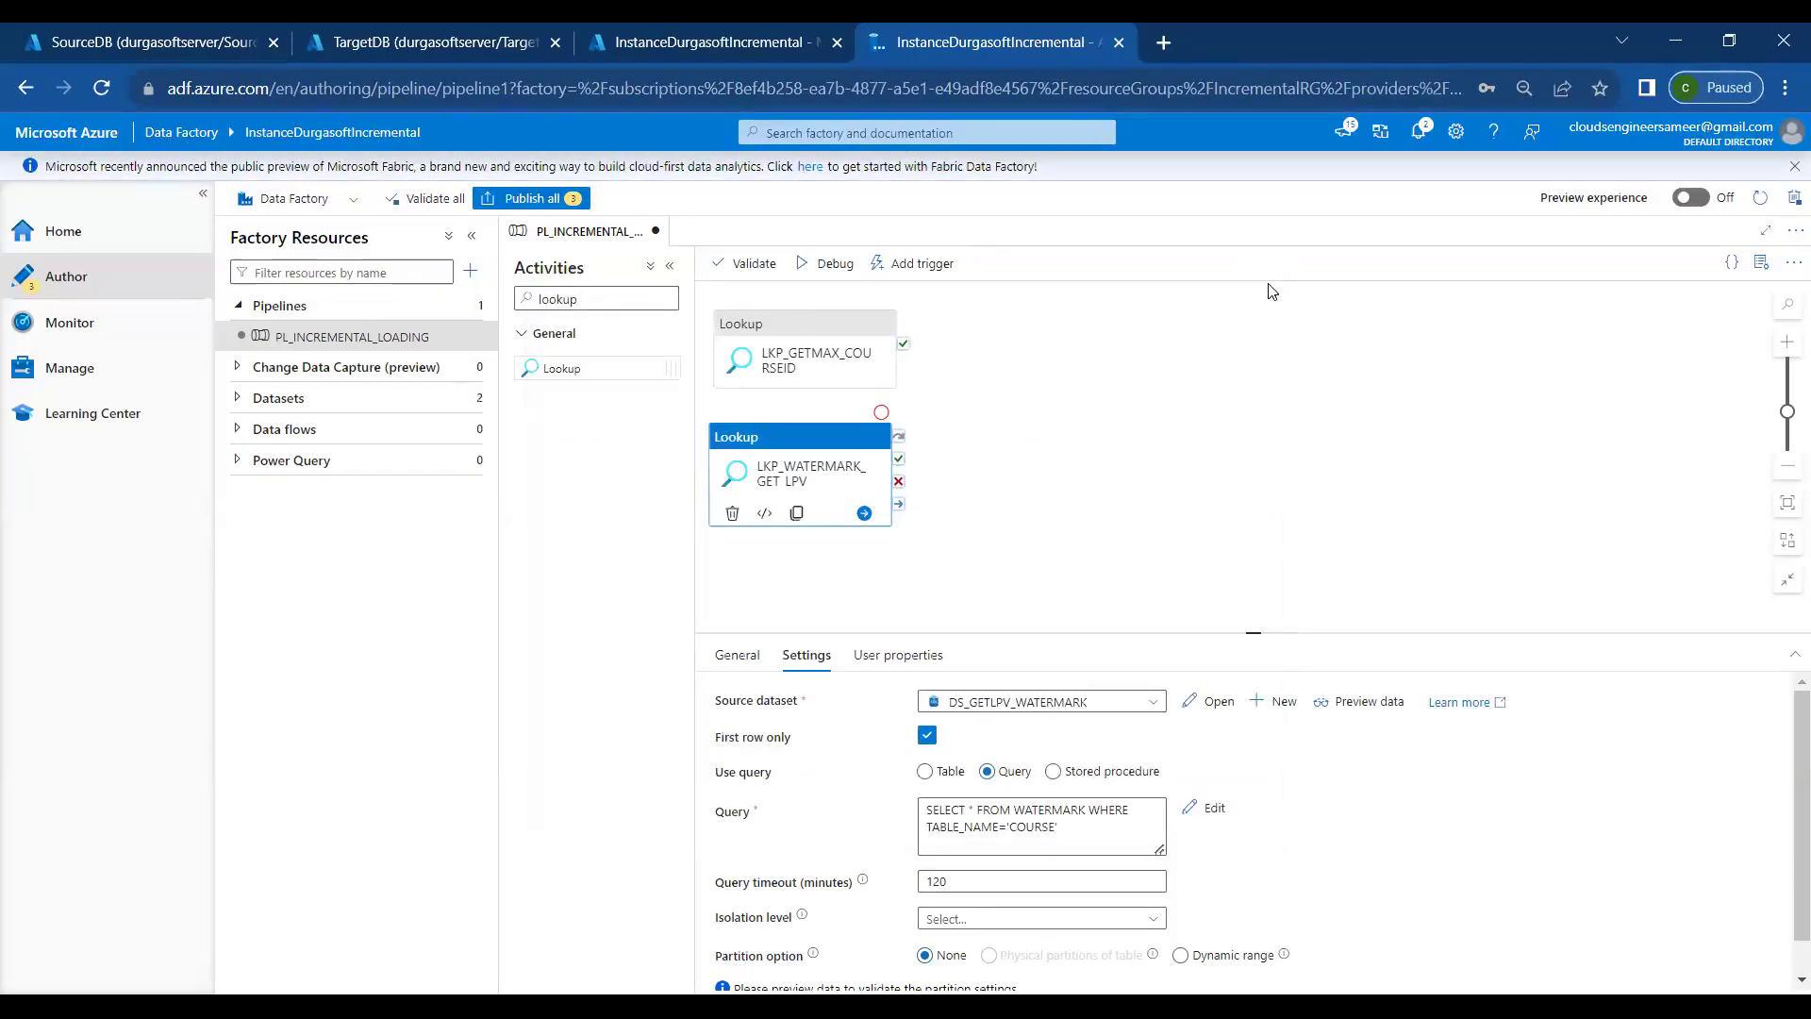
# Debug the pipeline and check the output of the LKP_WATERMARK_GET_LPV activity
pyautogui.click(813, 268)
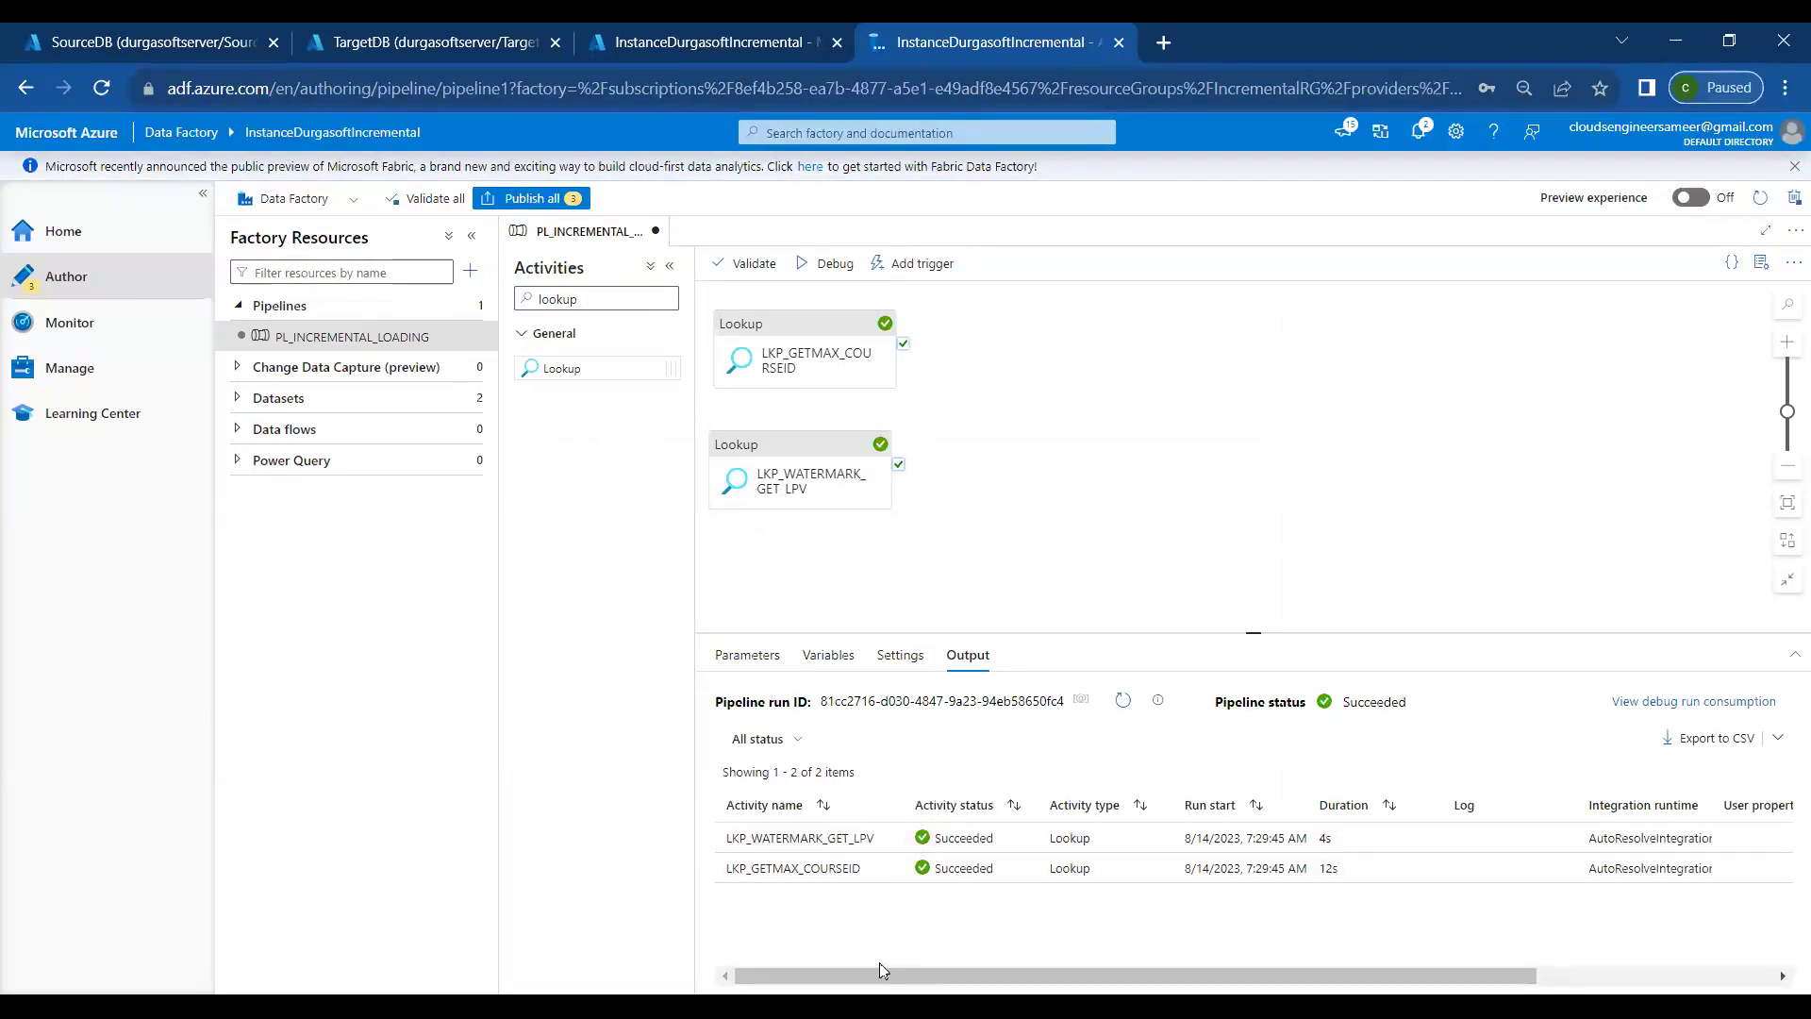
pyautogui.moveTo(891, 842)
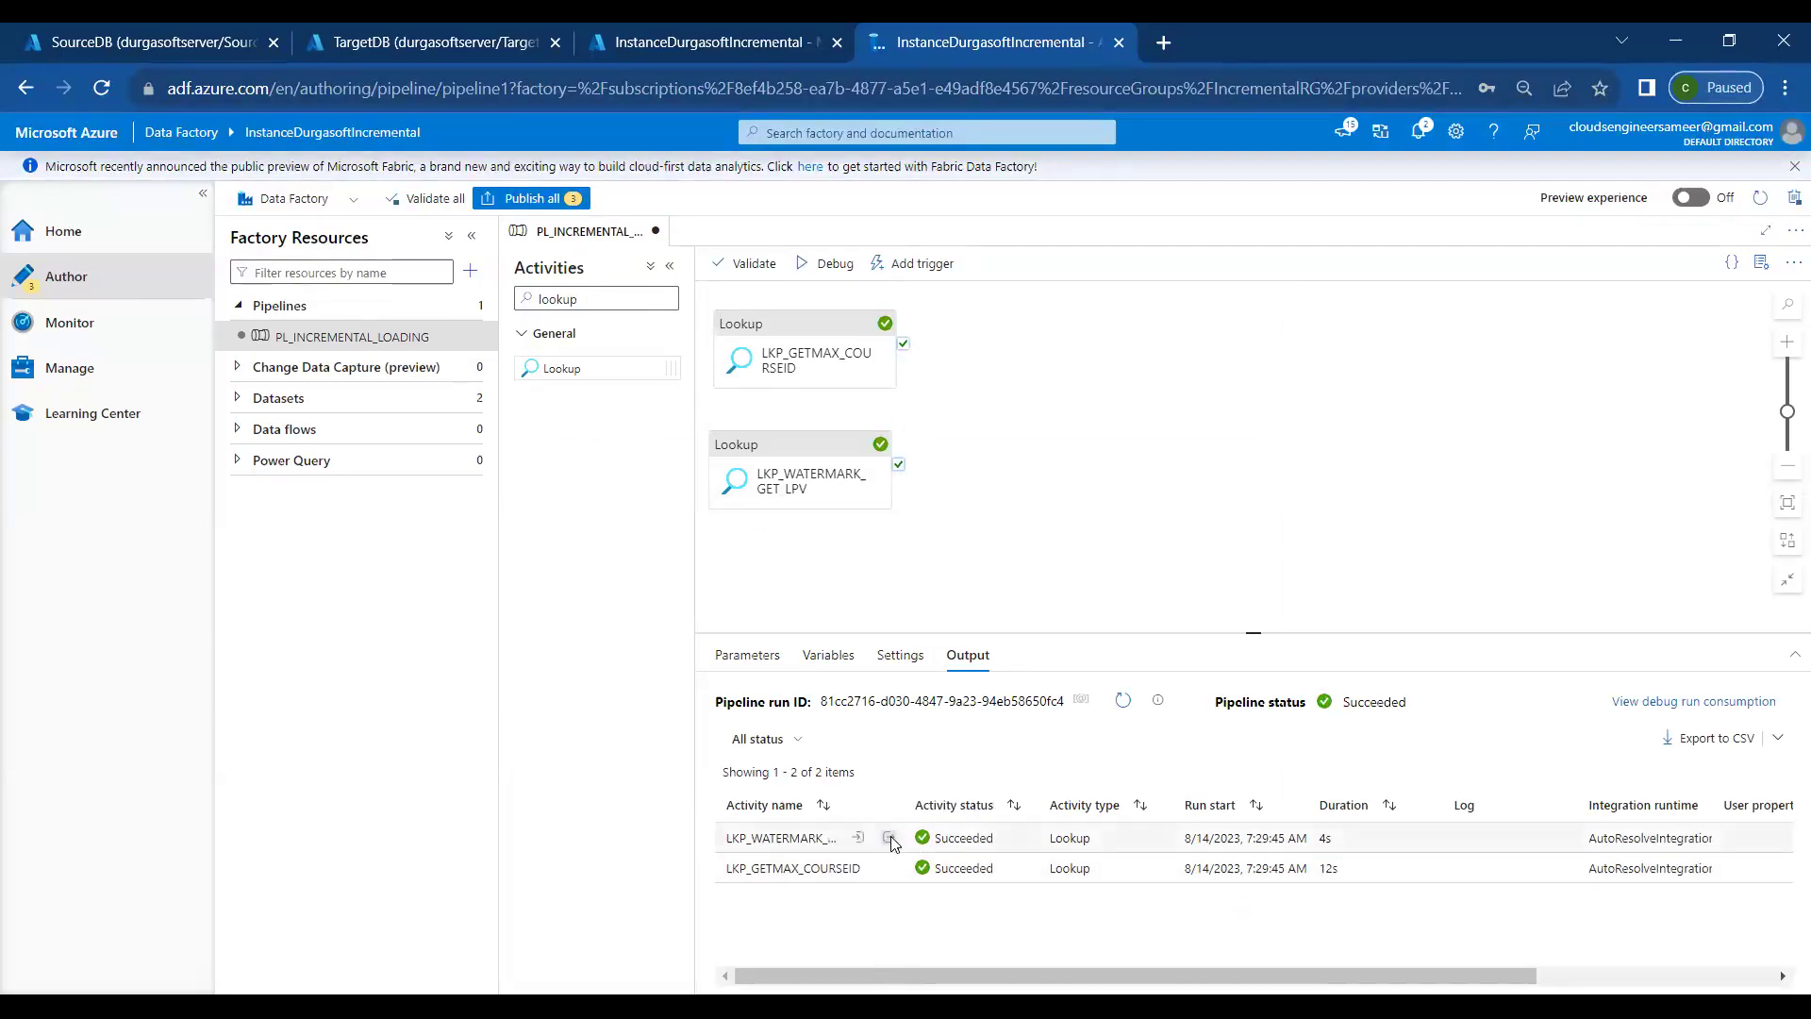
pyautogui.click(891, 838)
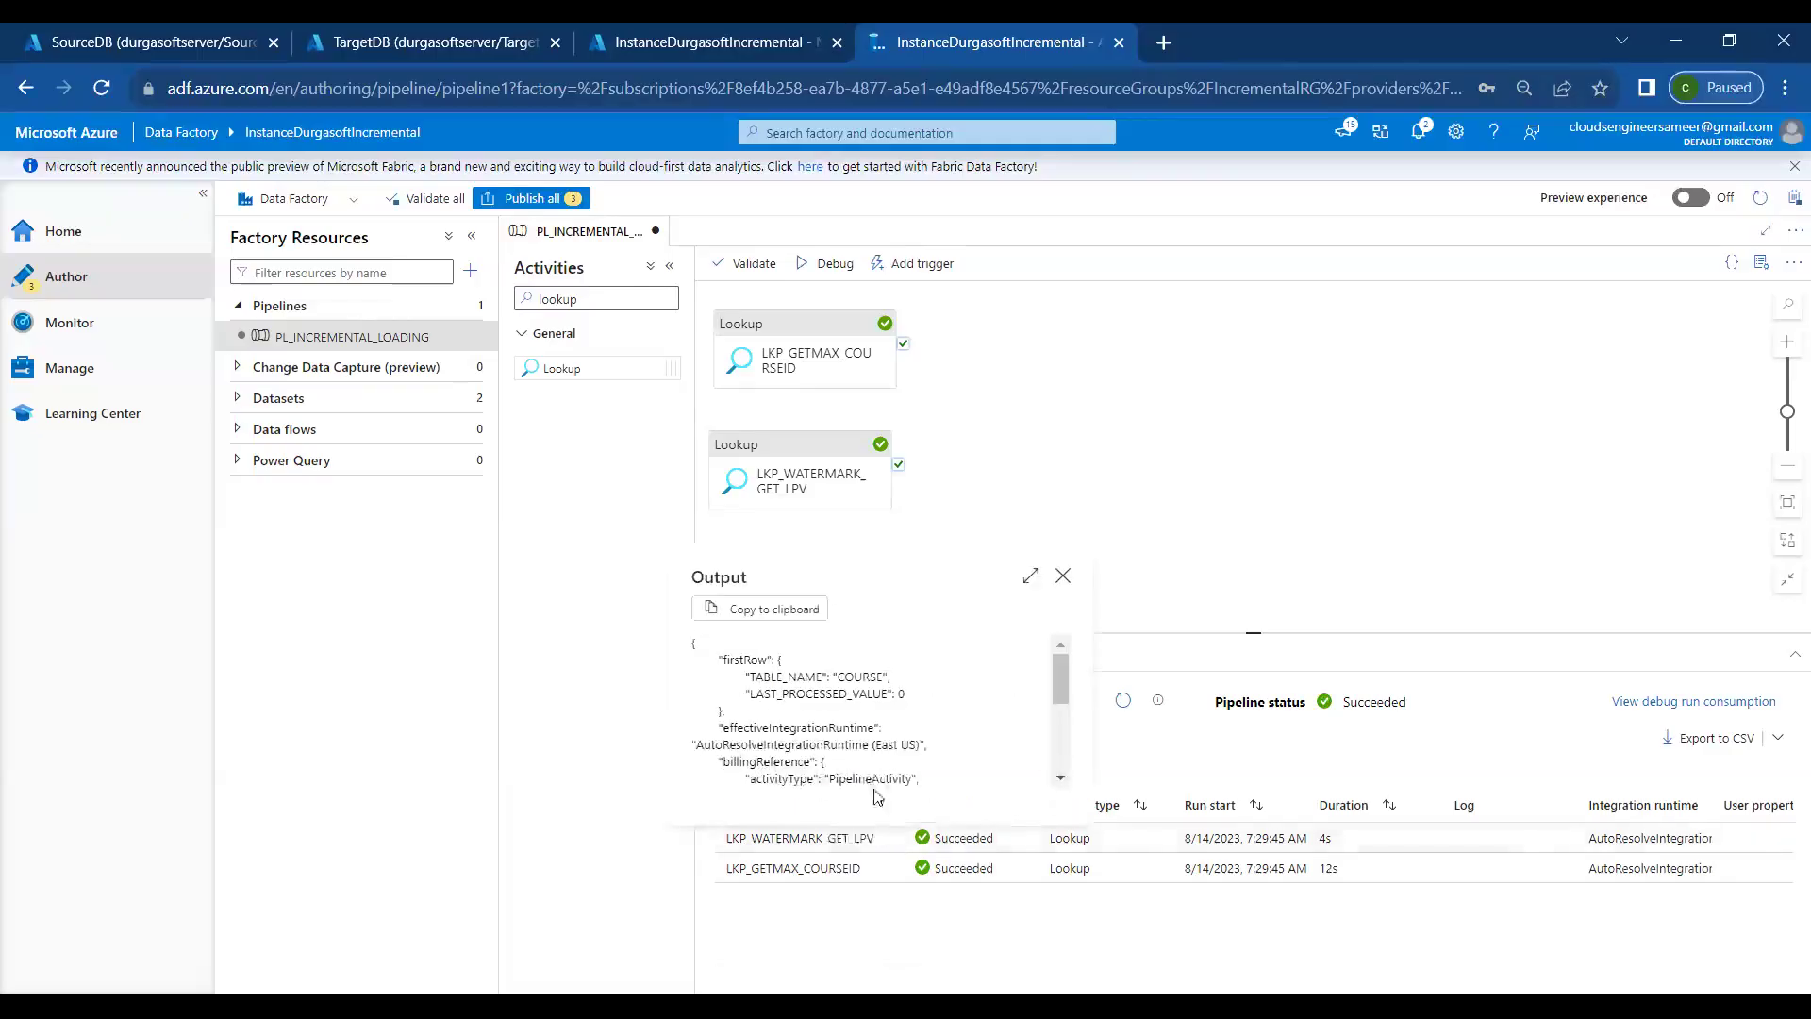
pyautogui.click(1064, 578)
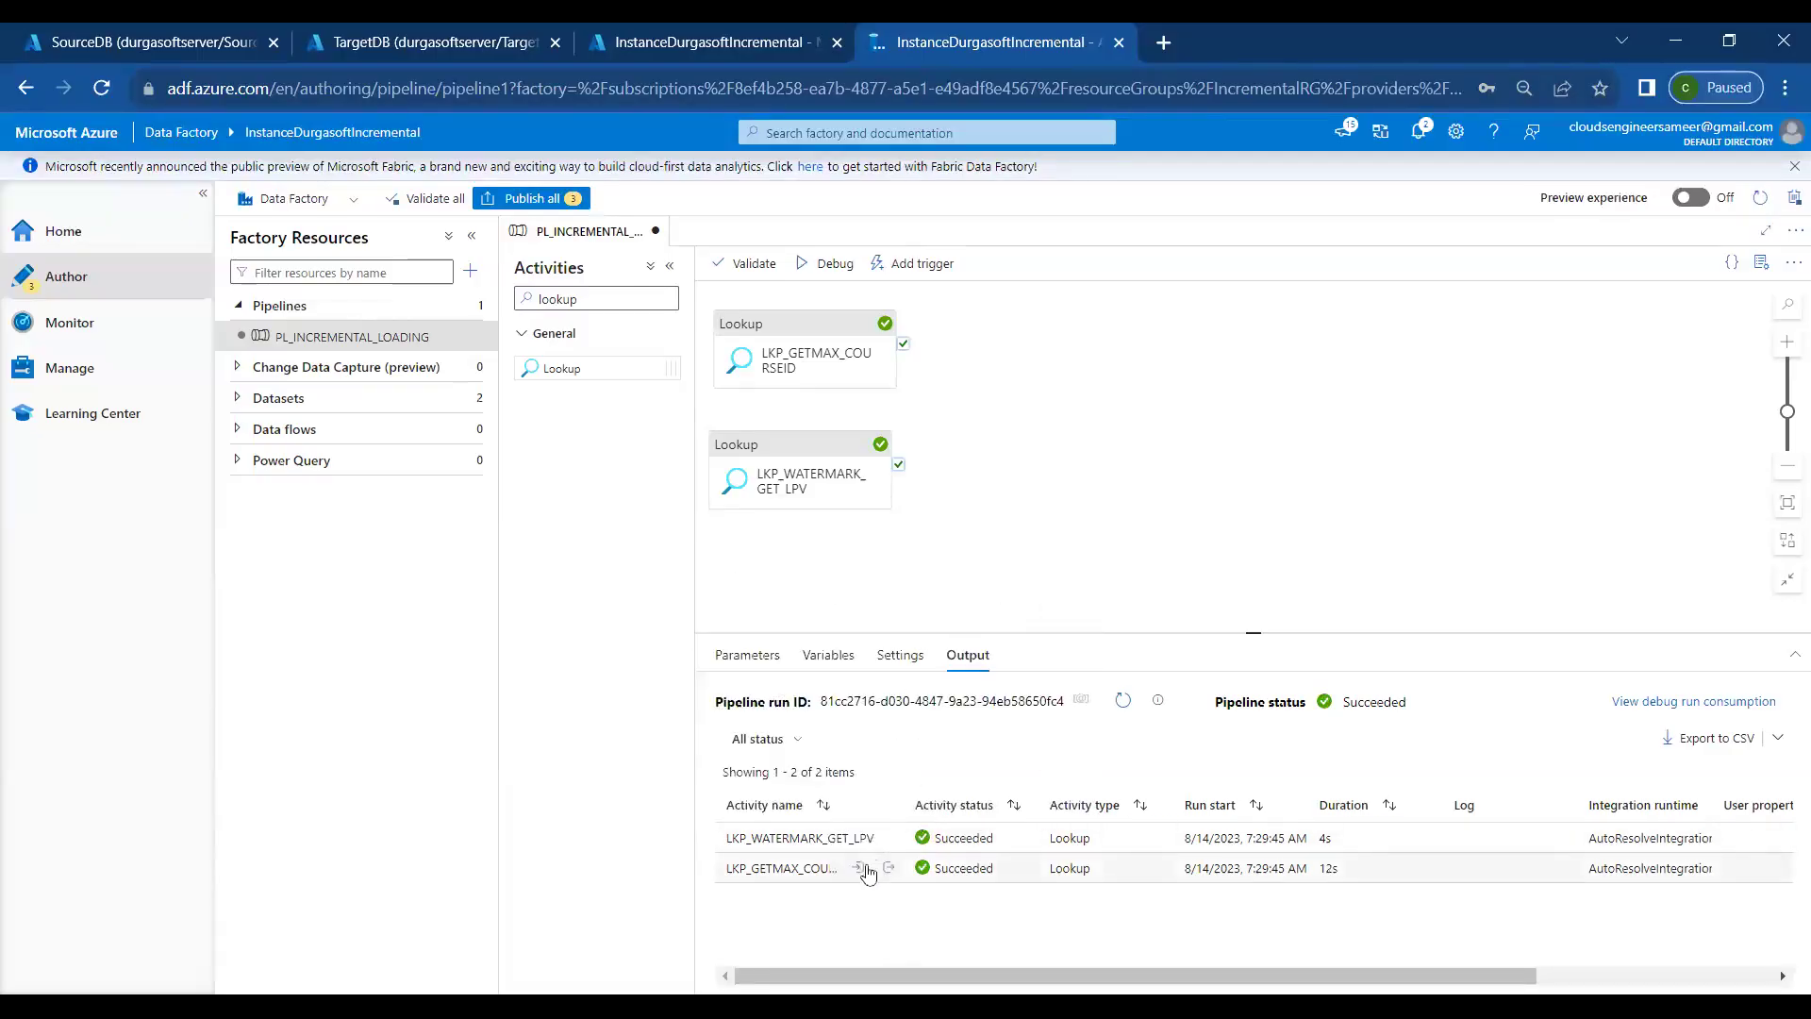
# Copy the firstRow block with Max_CID from the LKP_GETMAX_COURSEID output for the Notepad notes, and recheck that output
pyautogui.click(889, 868)
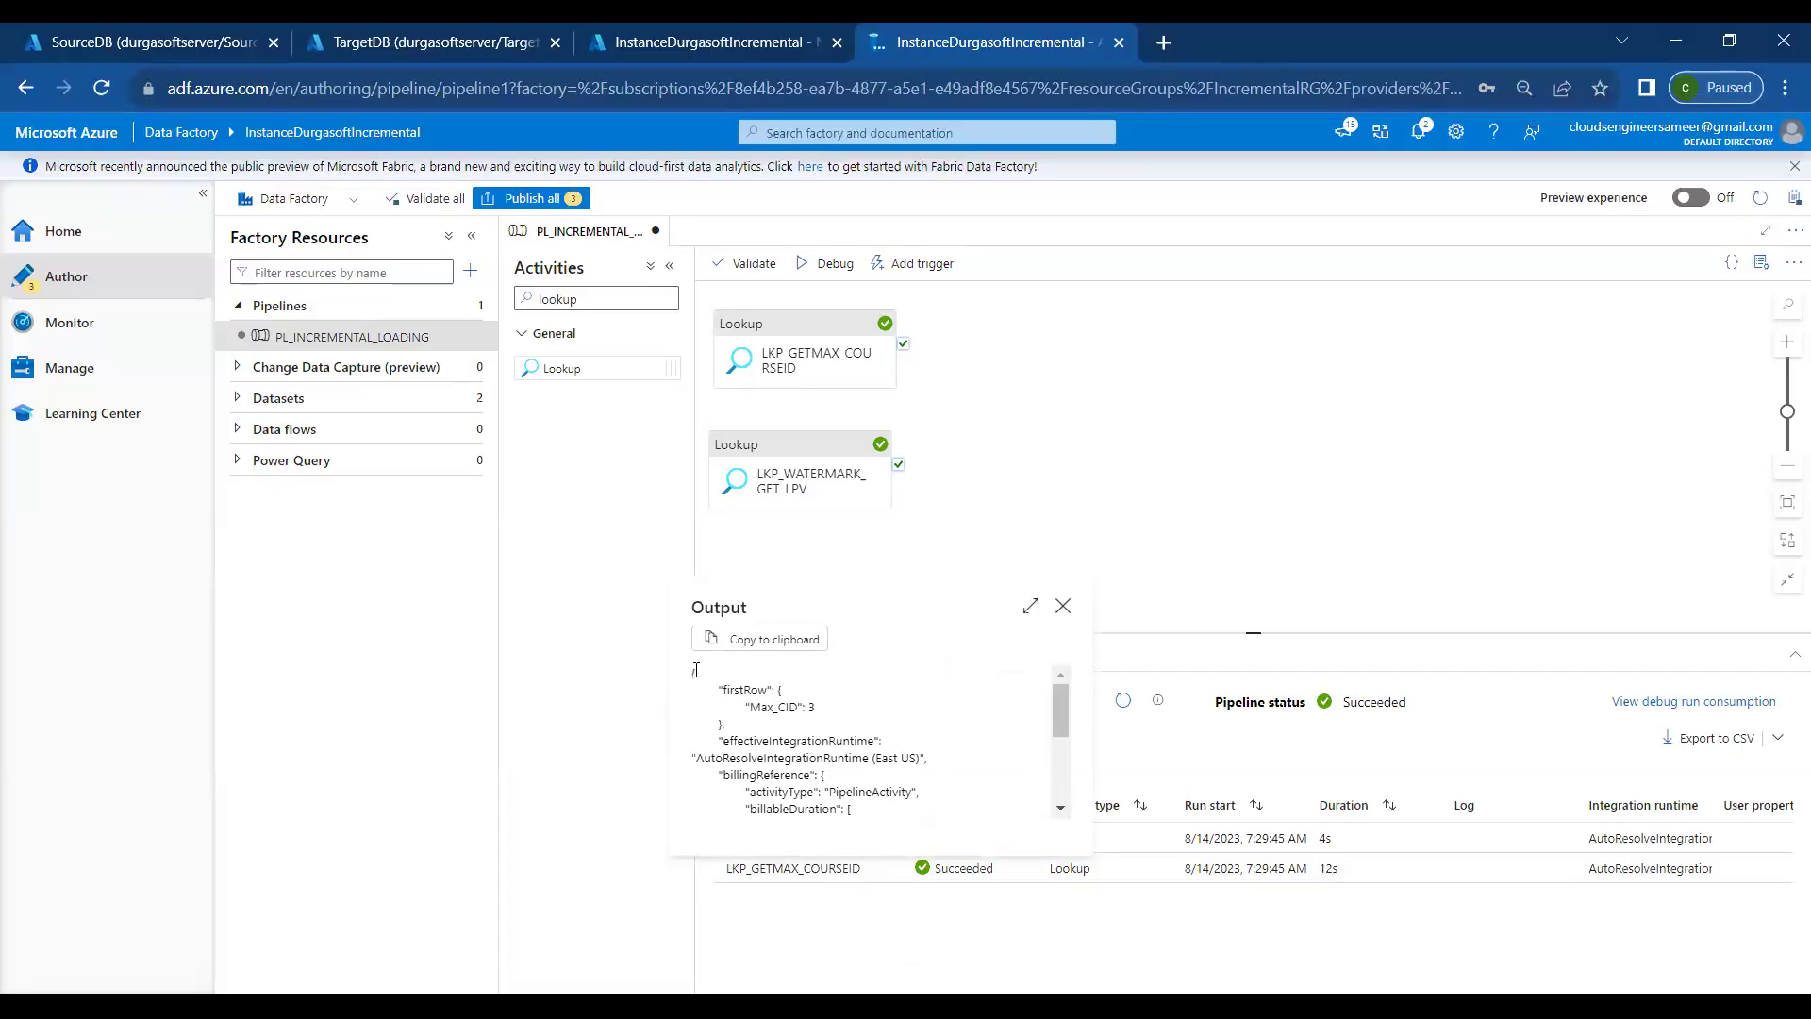
pyautogui.moveTo(697, 671); pyautogui.dragTo(819, 715)
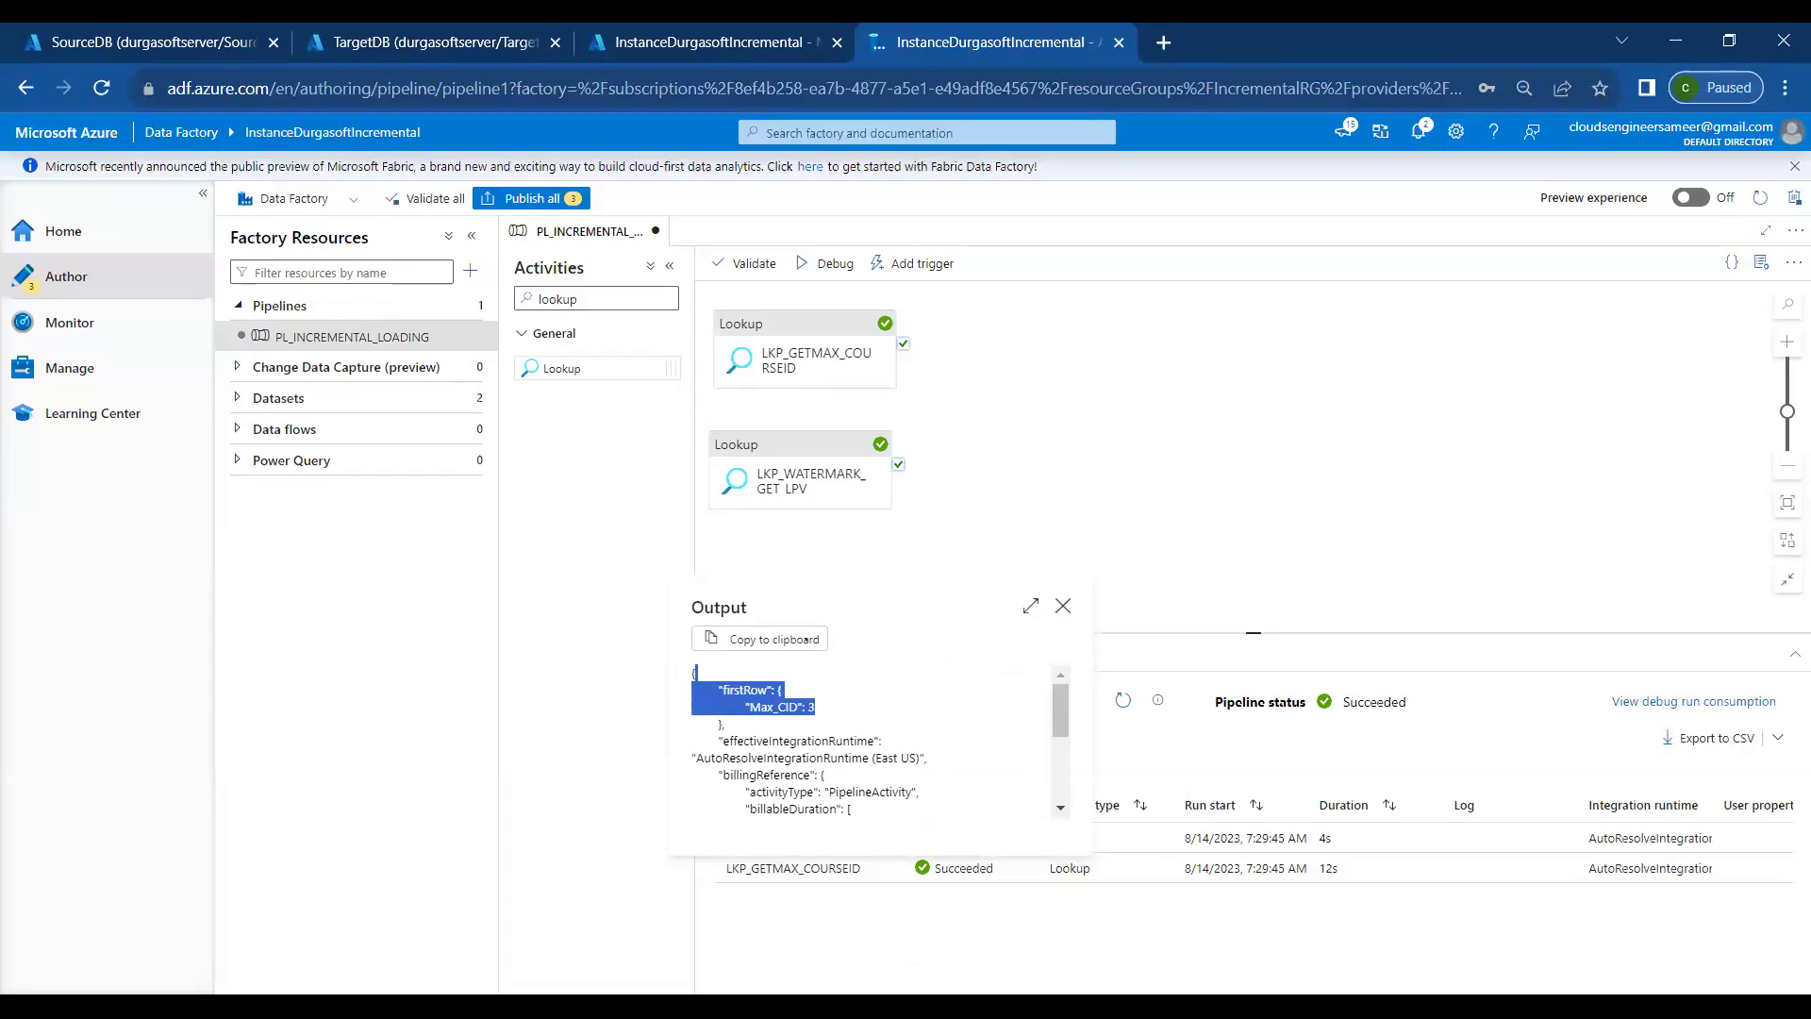
pyautogui.hotkey('alt', 'Tab')
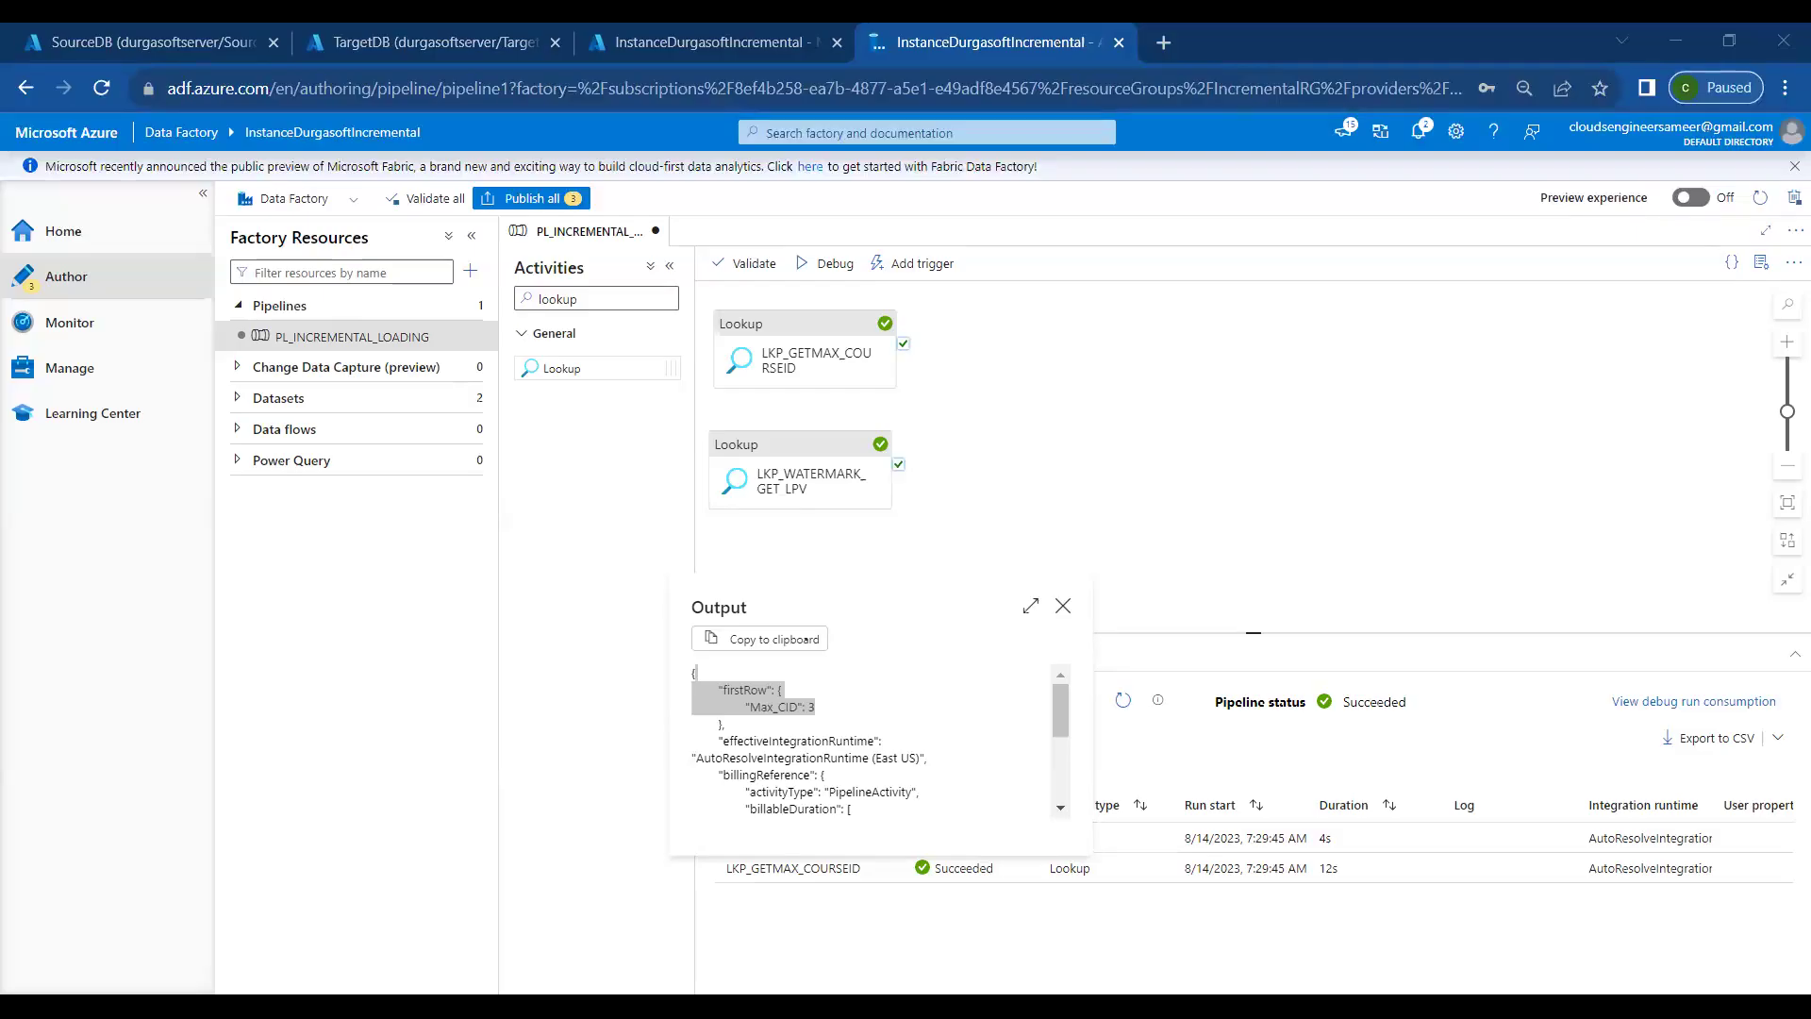
pyautogui.click(979, 783)
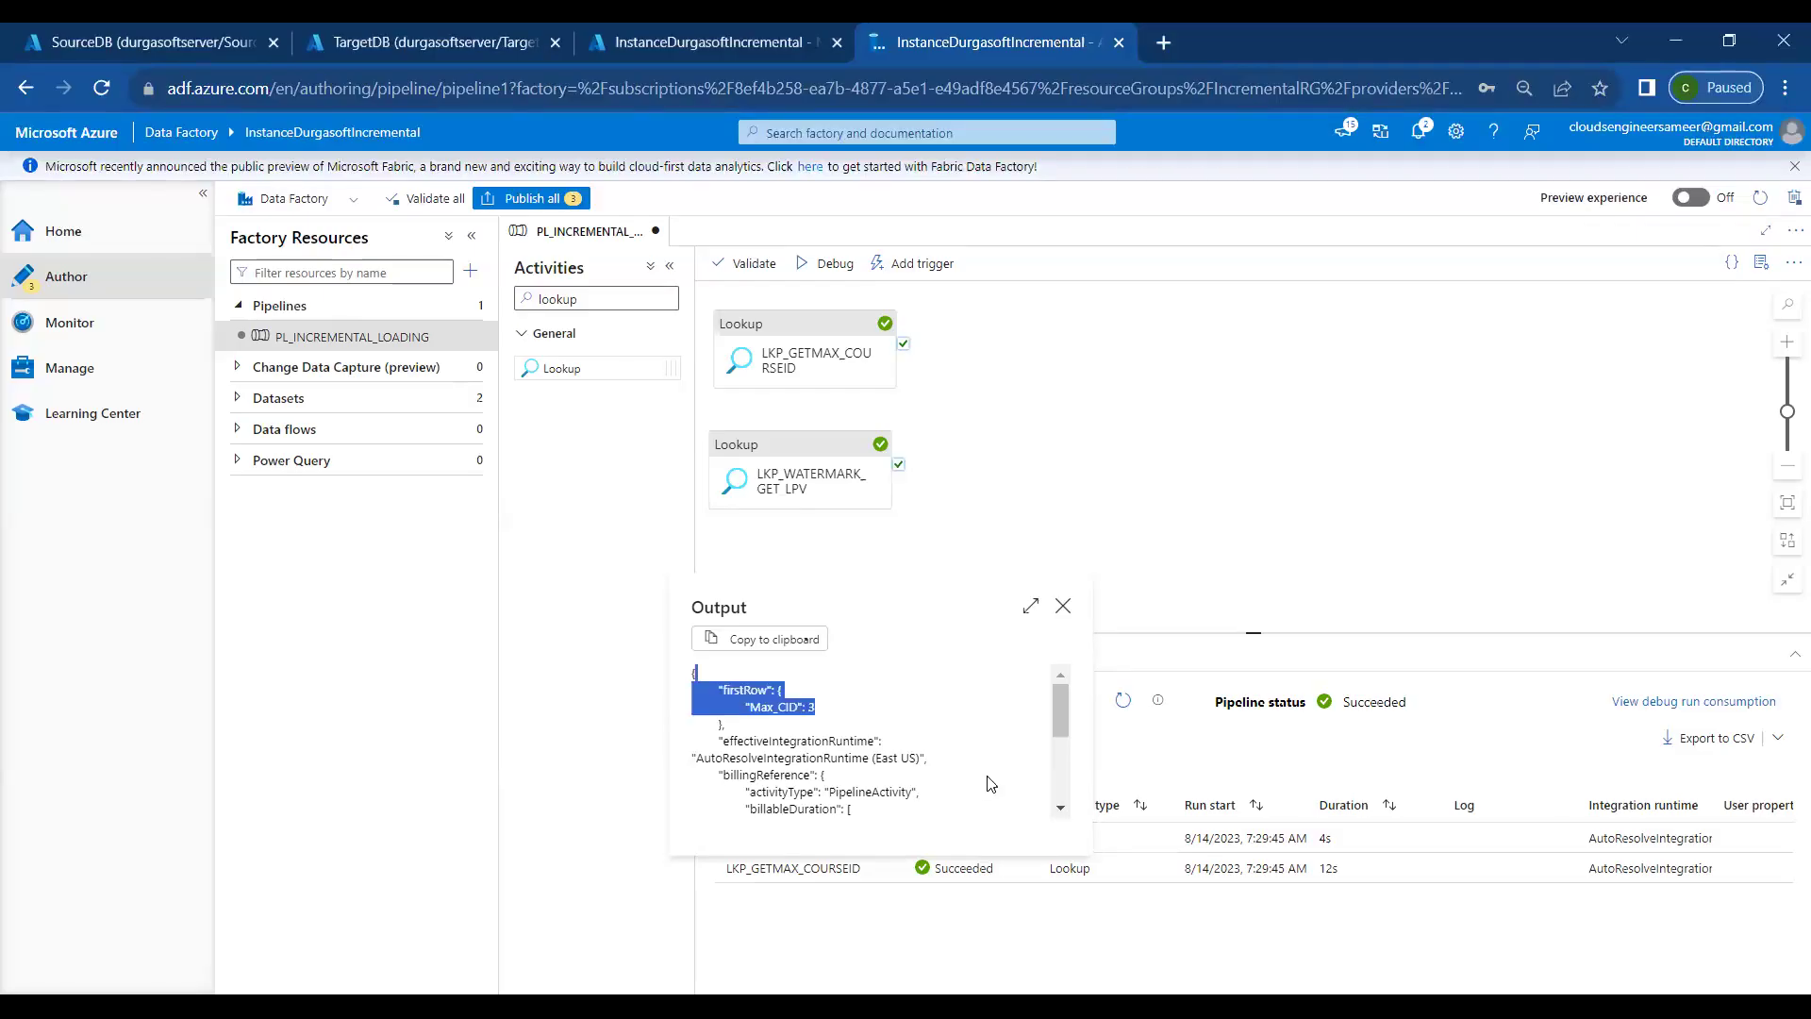
pyautogui.click(1063, 605)
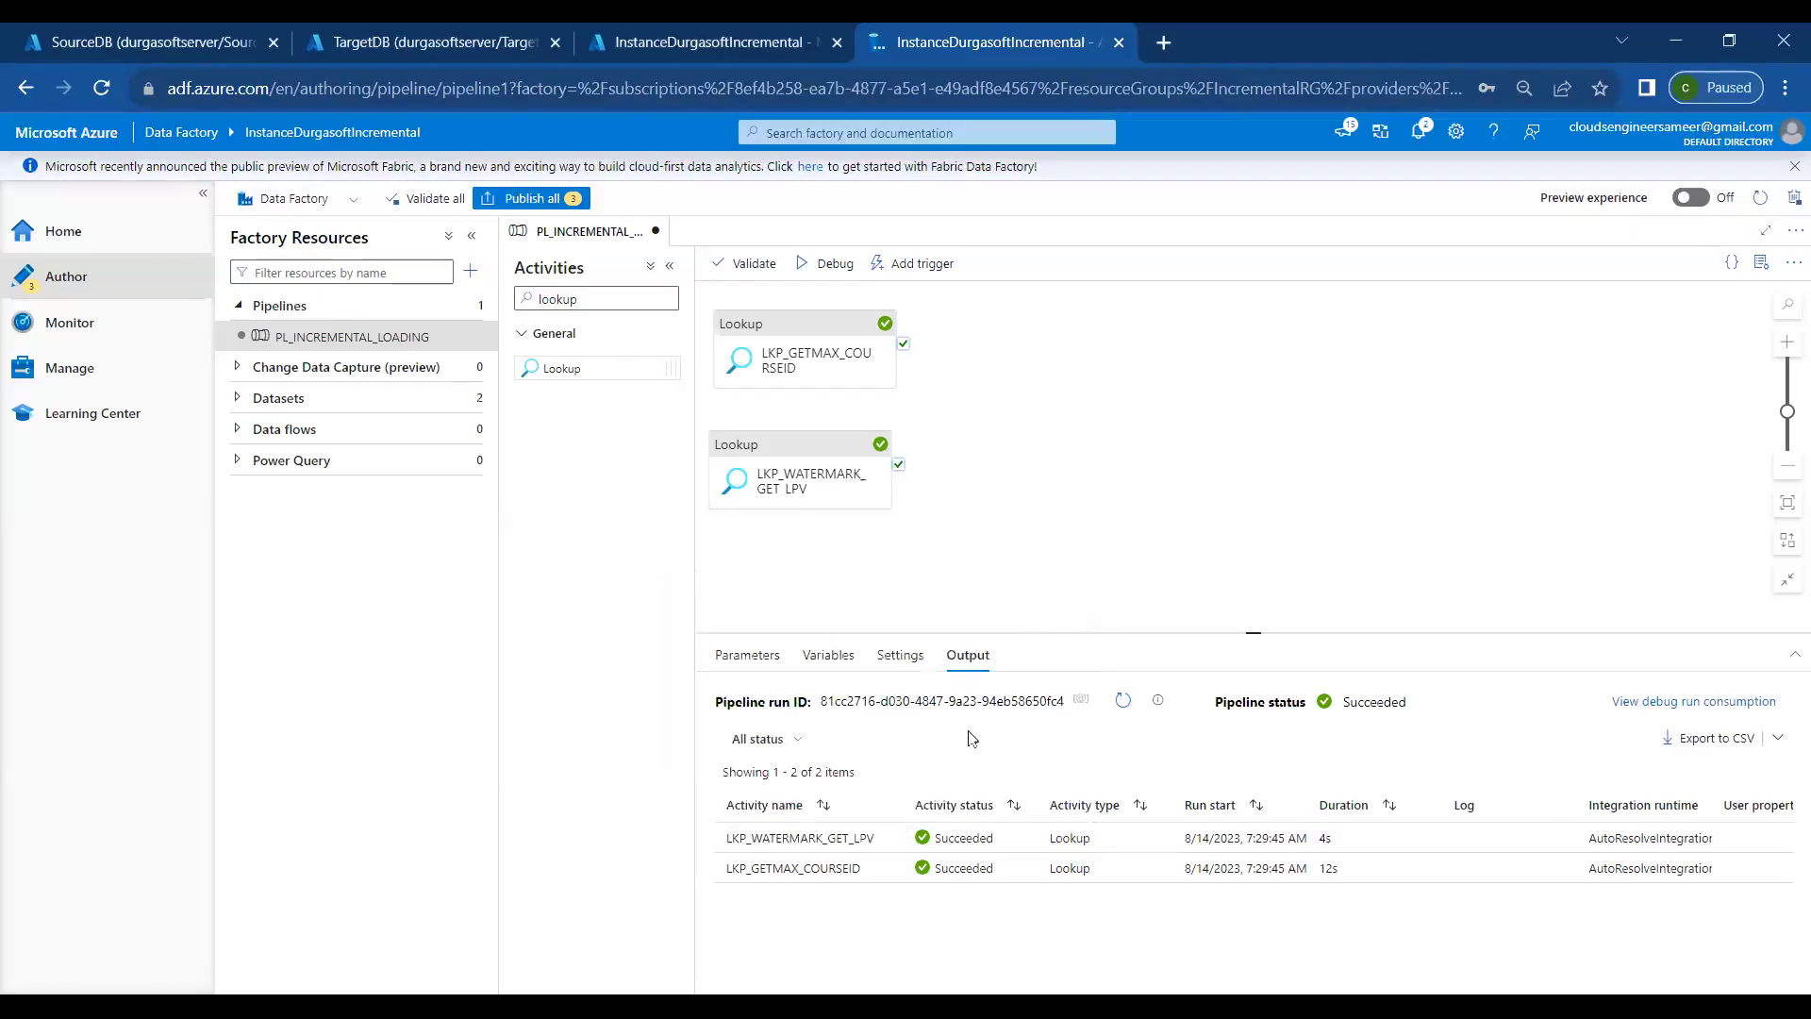
pyautogui.click(889, 868)
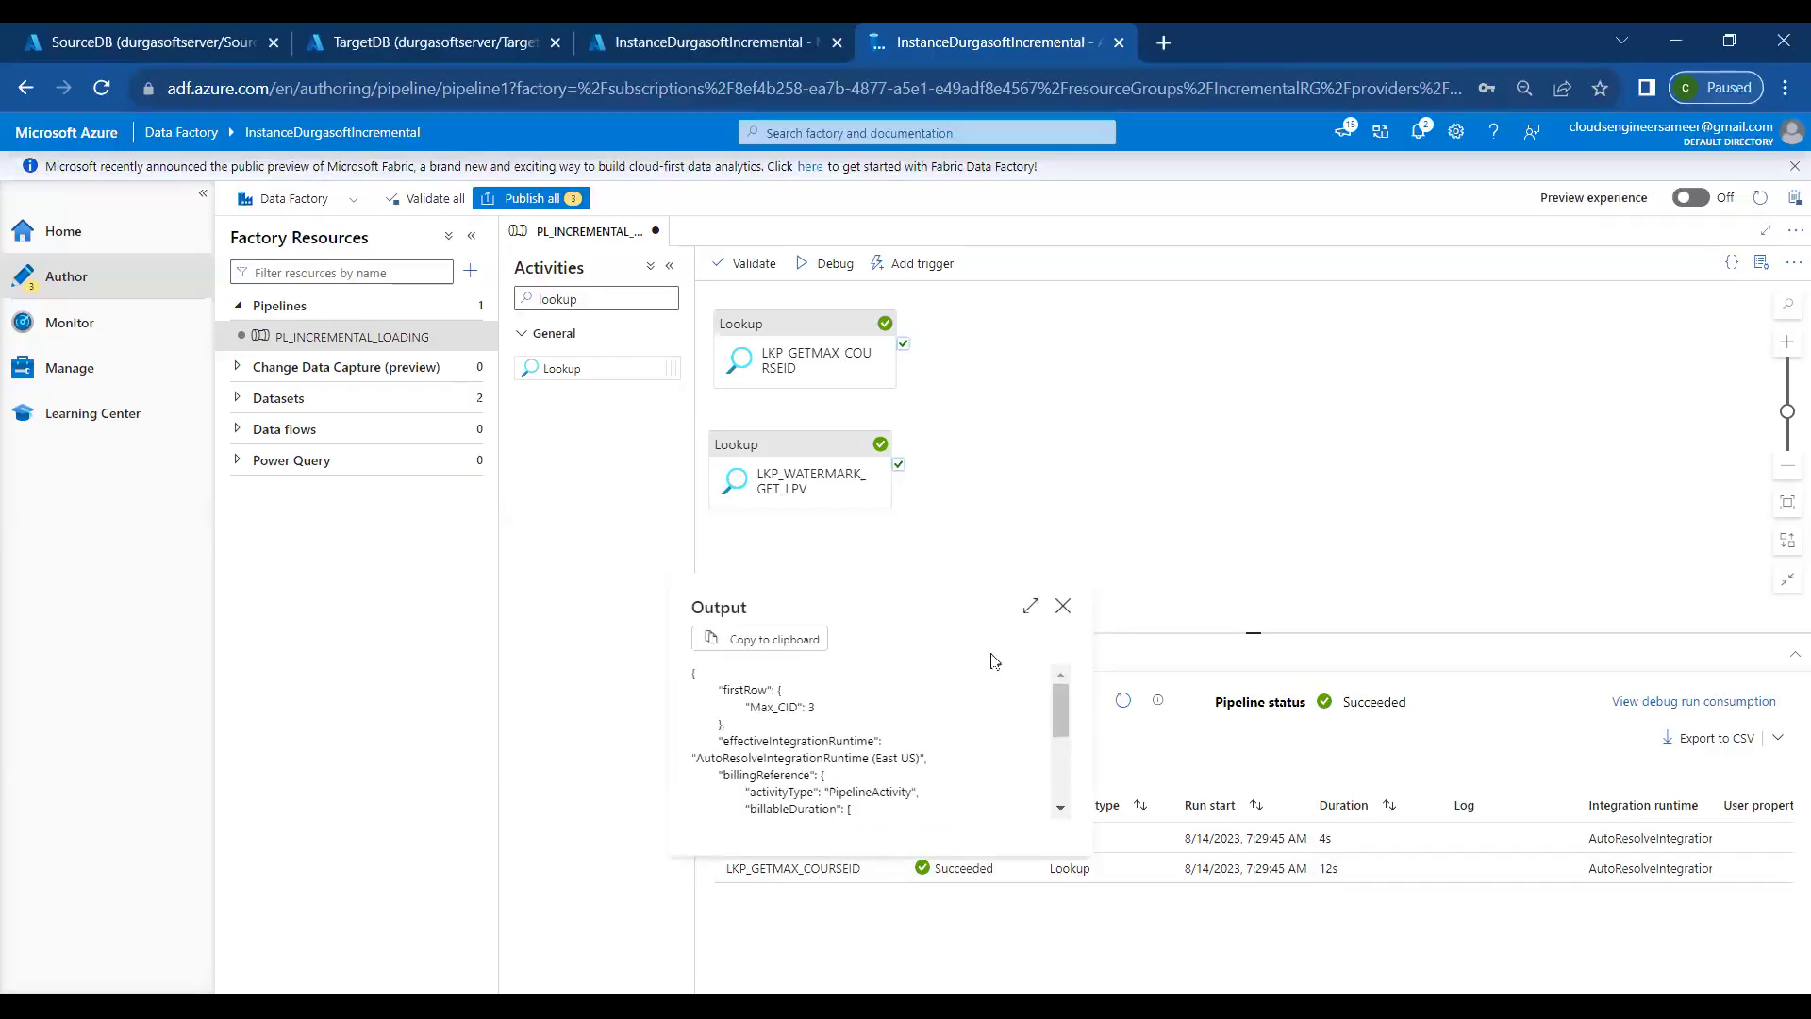
pyautogui.click(1063, 606)
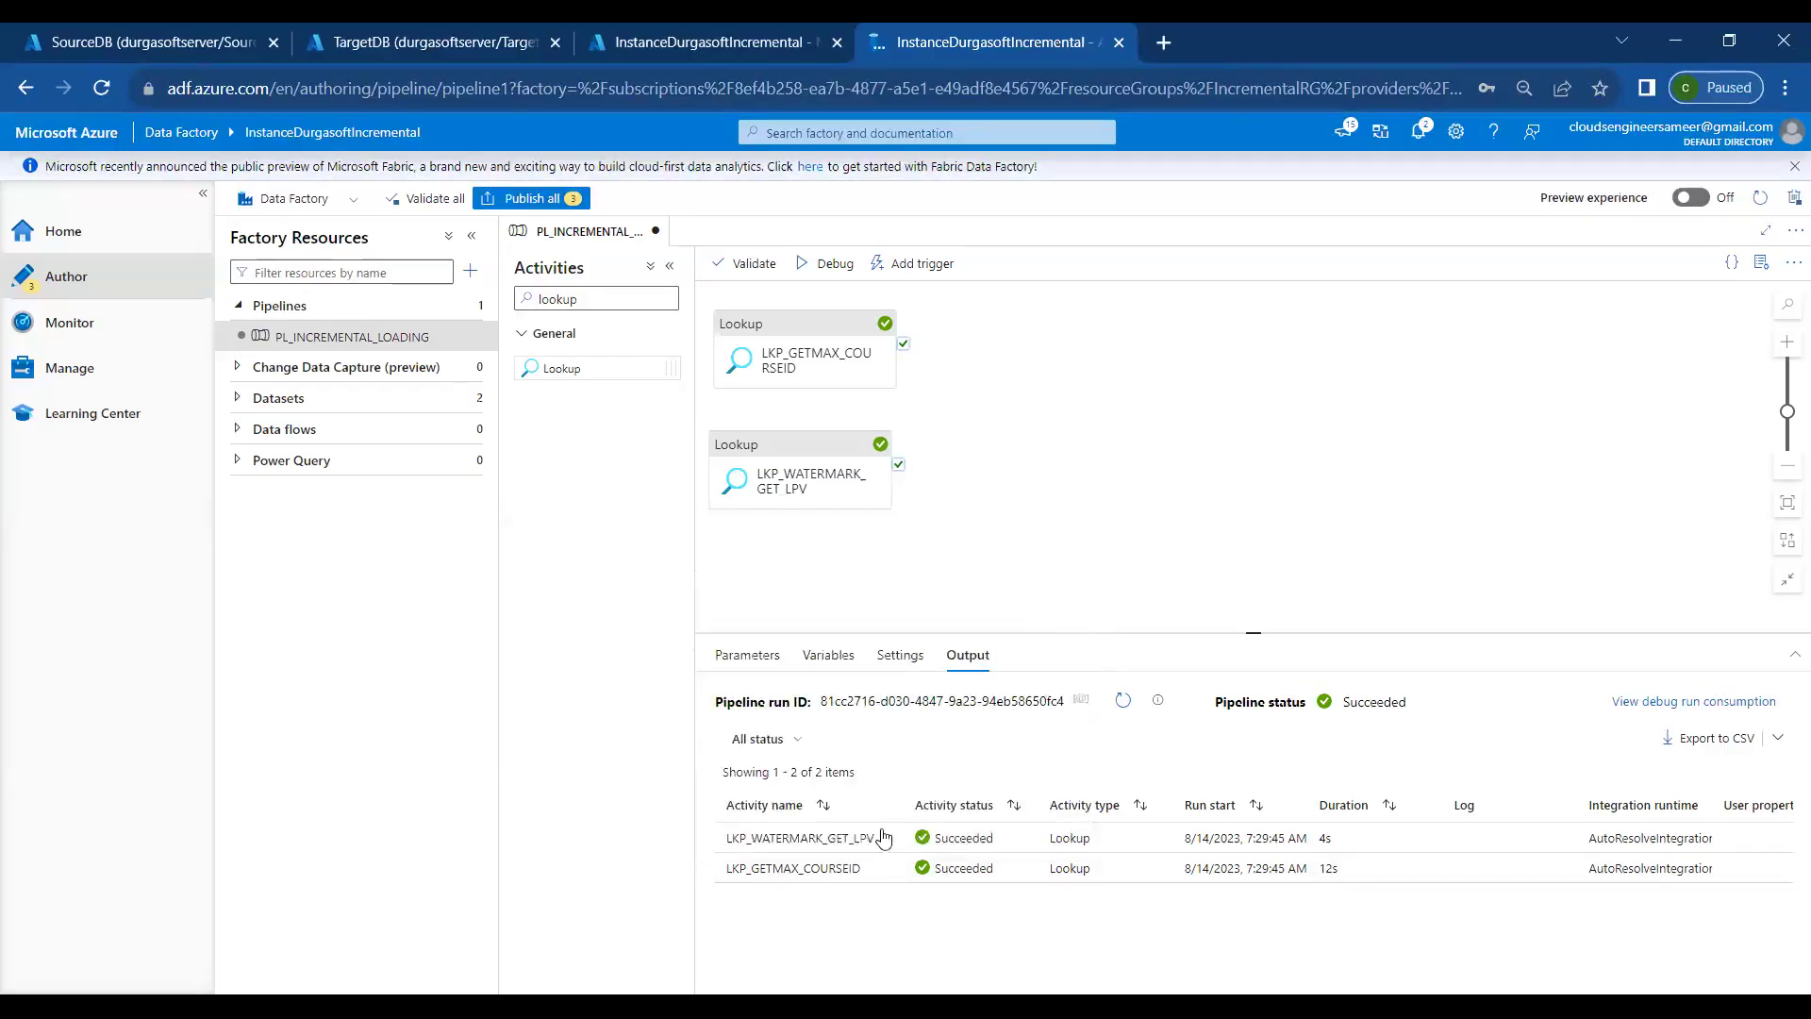
# Copy the firstRow block with TABLE_NAME and LAST_PROCESSED_VALUE from the LKP_WATERMARK_GET_LPV output for the Notepad notes
pyautogui.click(889, 840)
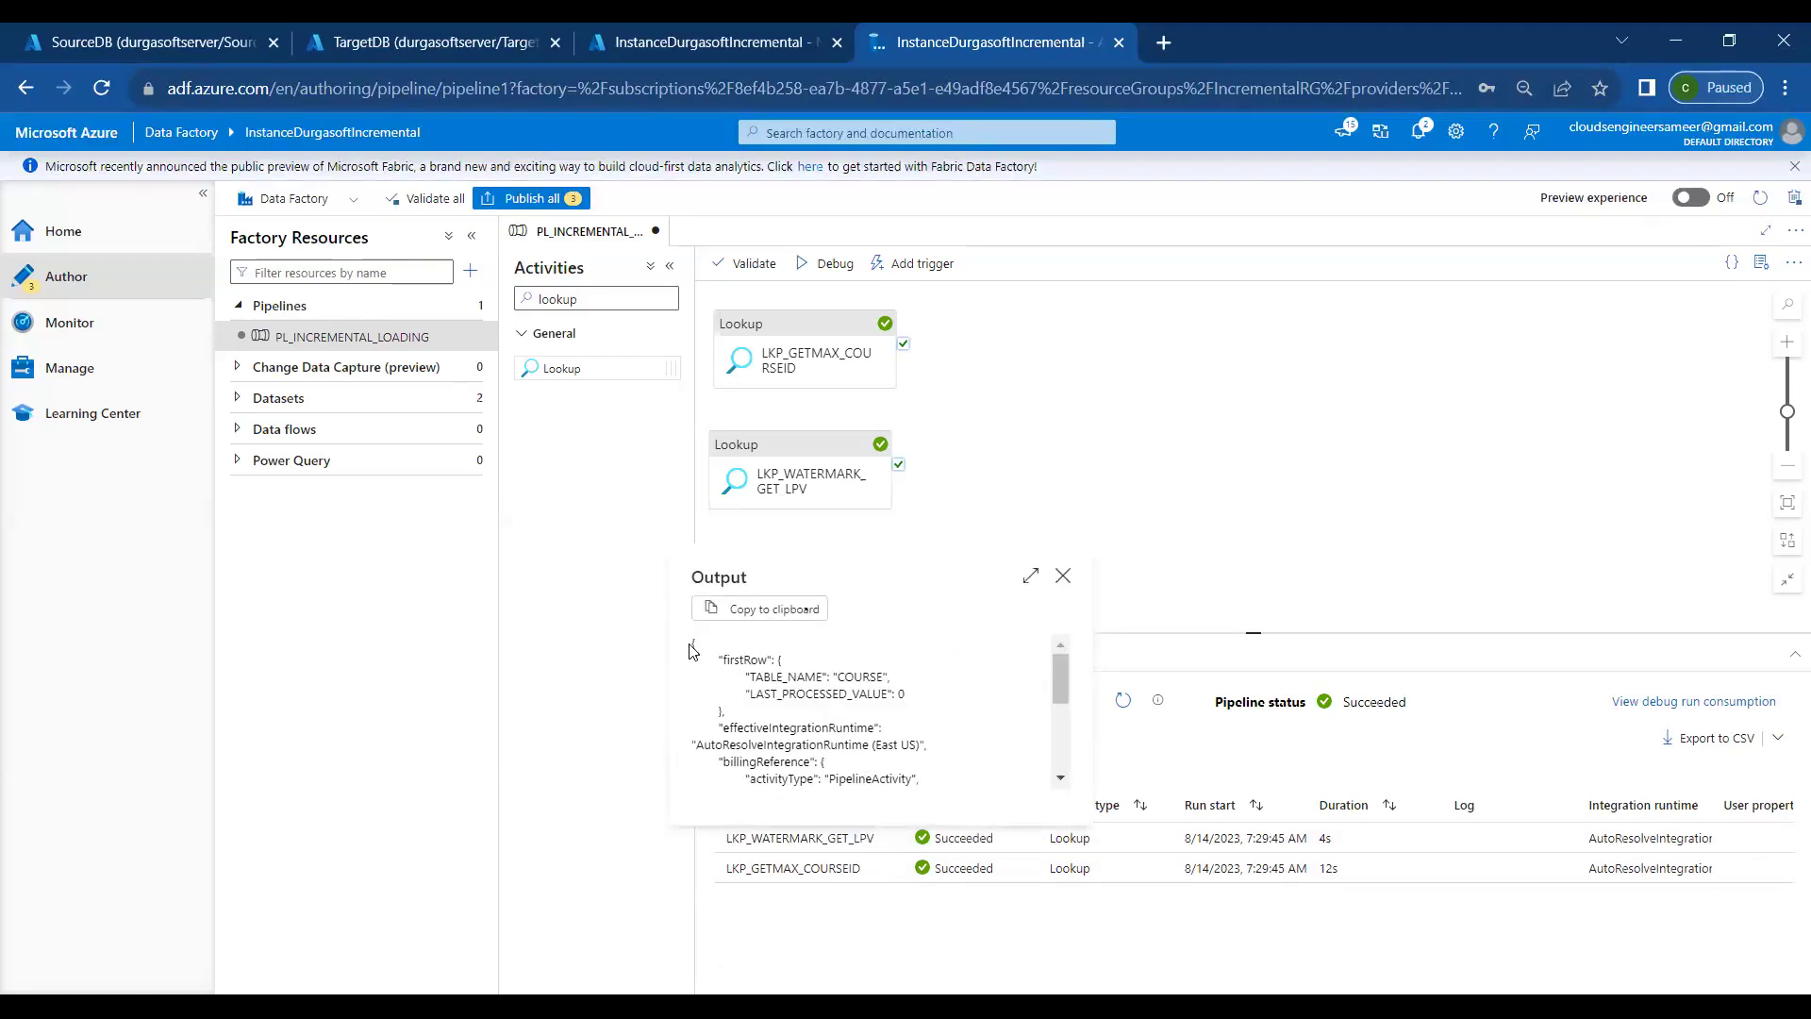
pyautogui.moveTo(692, 646); pyautogui.dragTo(834, 718)
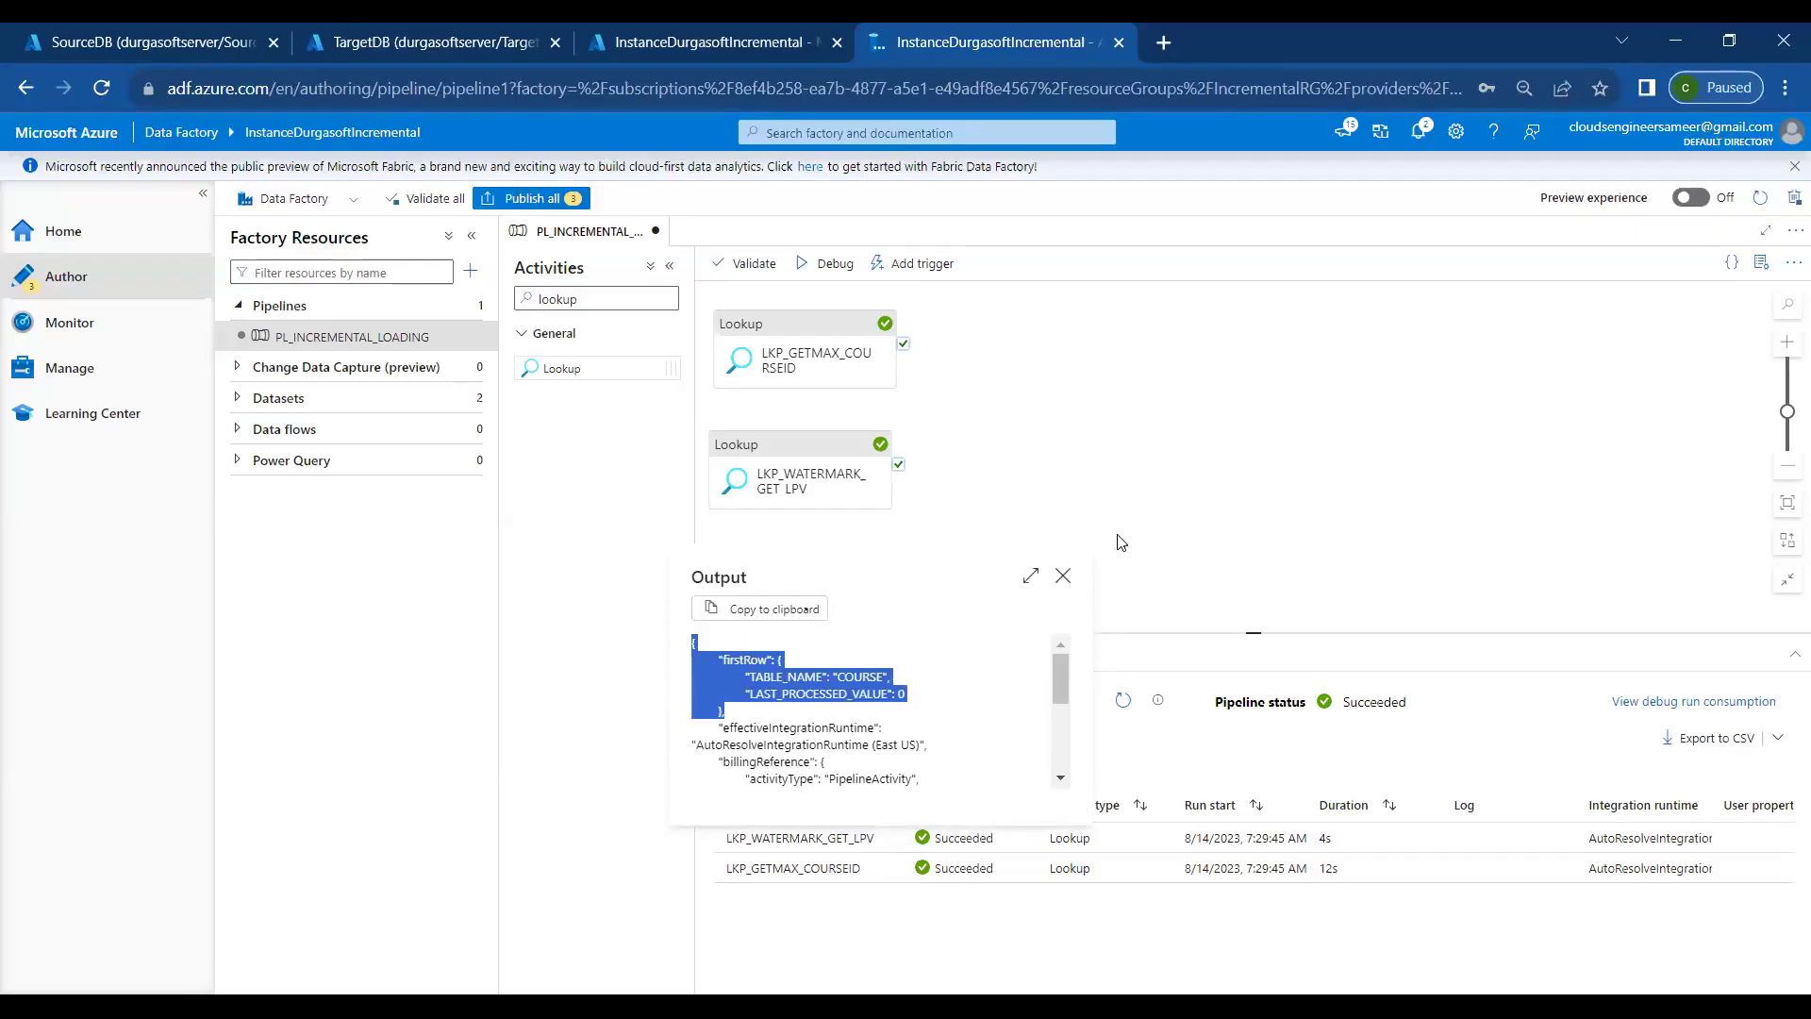
pyautogui.click(1063, 576)
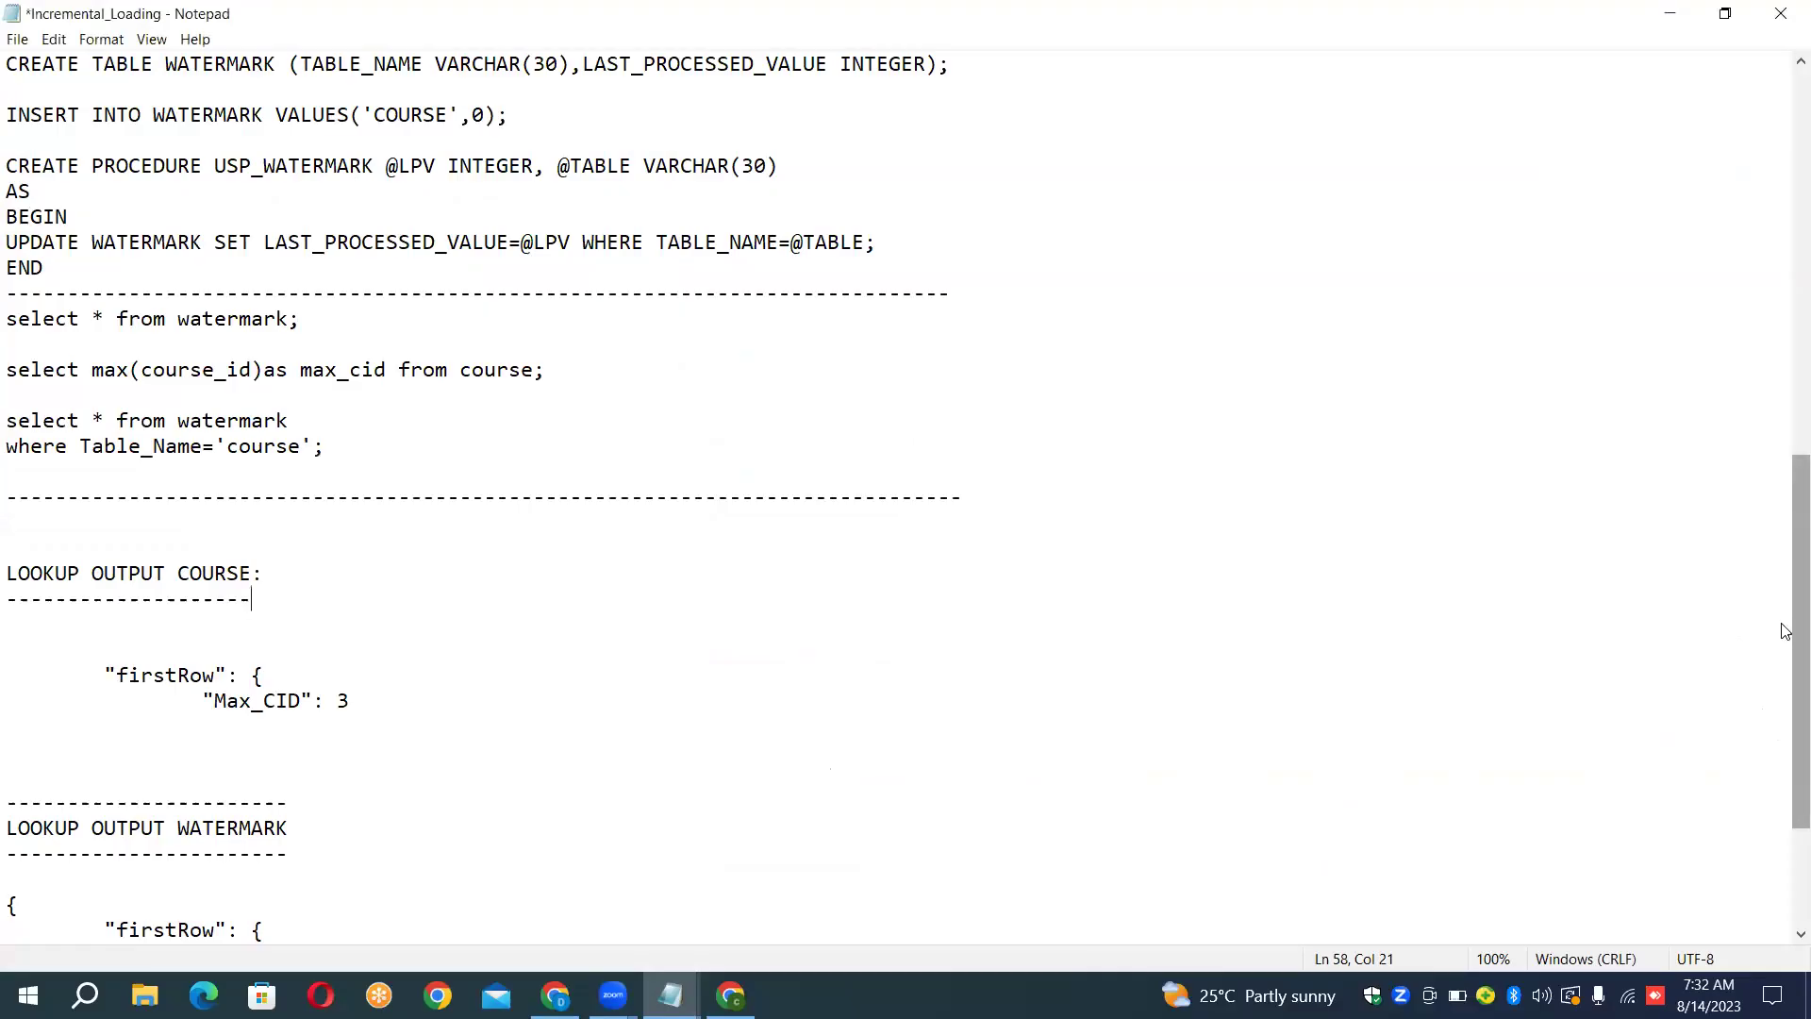
# Review the course and watermark lookup outputs in the Incremental_Loading notes, and switch back to Azure Data Factory in Chrome
pyautogui.moveTo(1786, 633); pyautogui.dragTo(1786, 758)
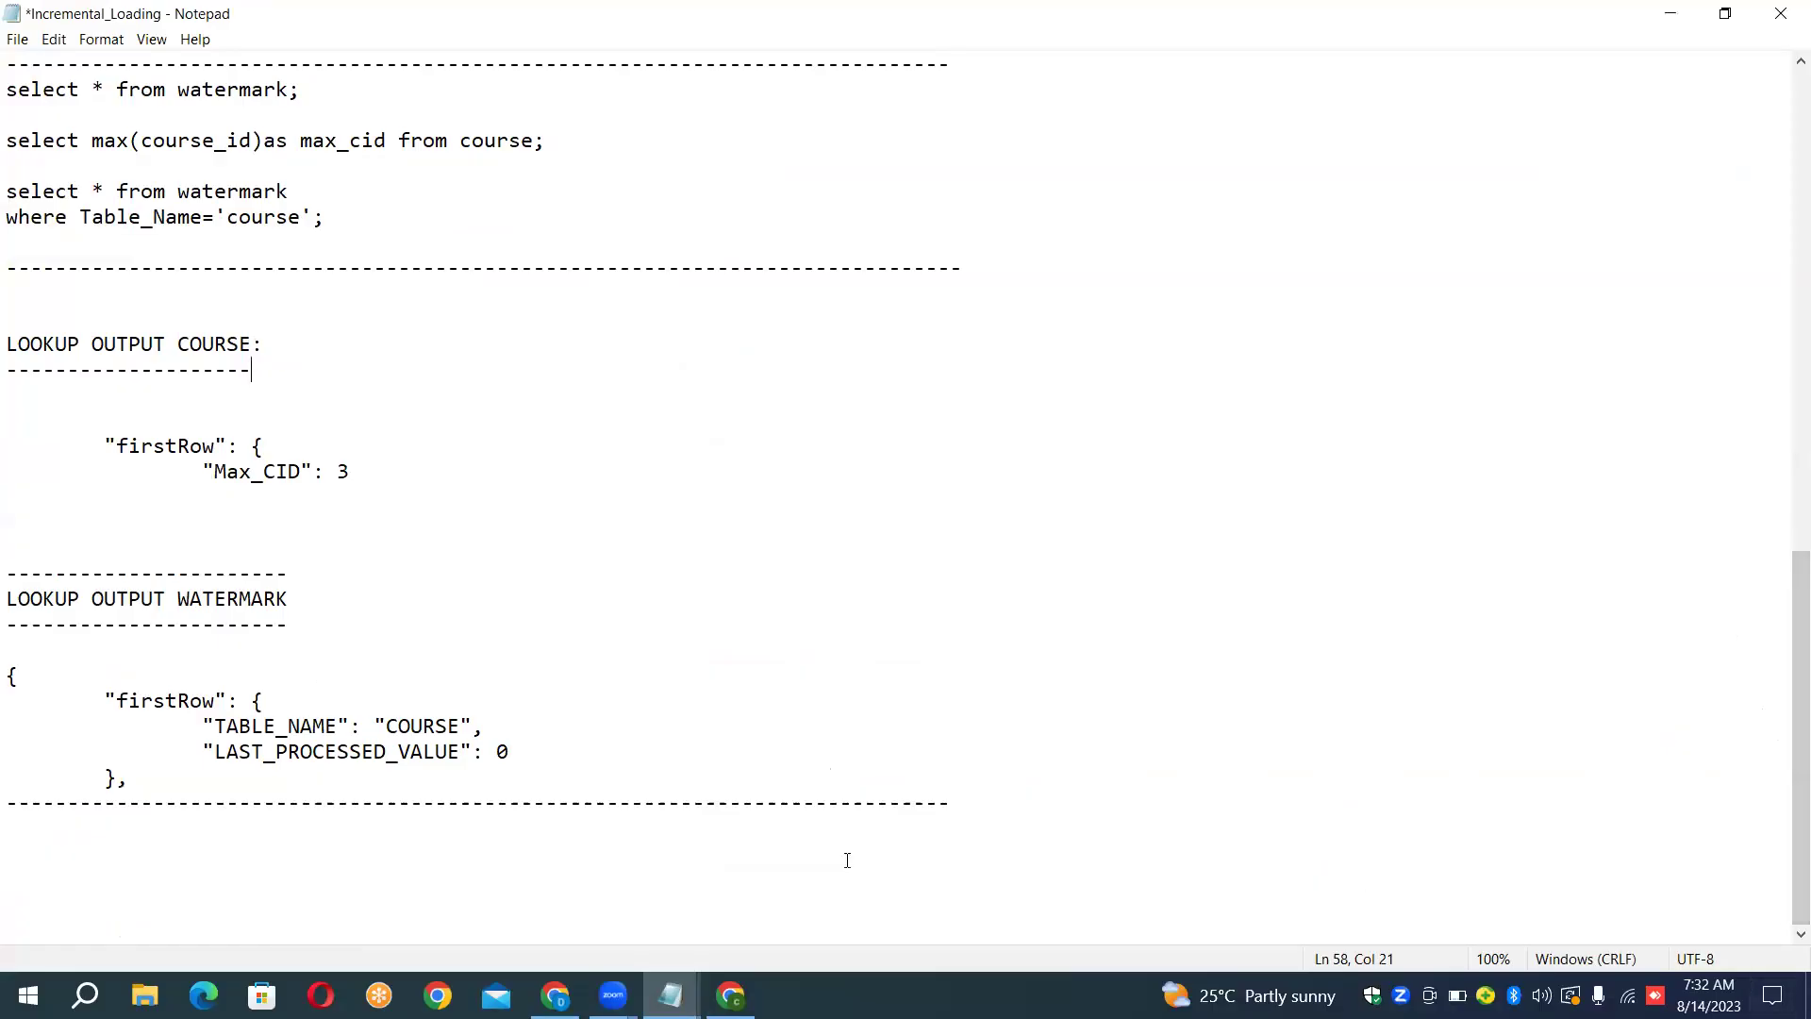
pyautogui.click(731, 995)
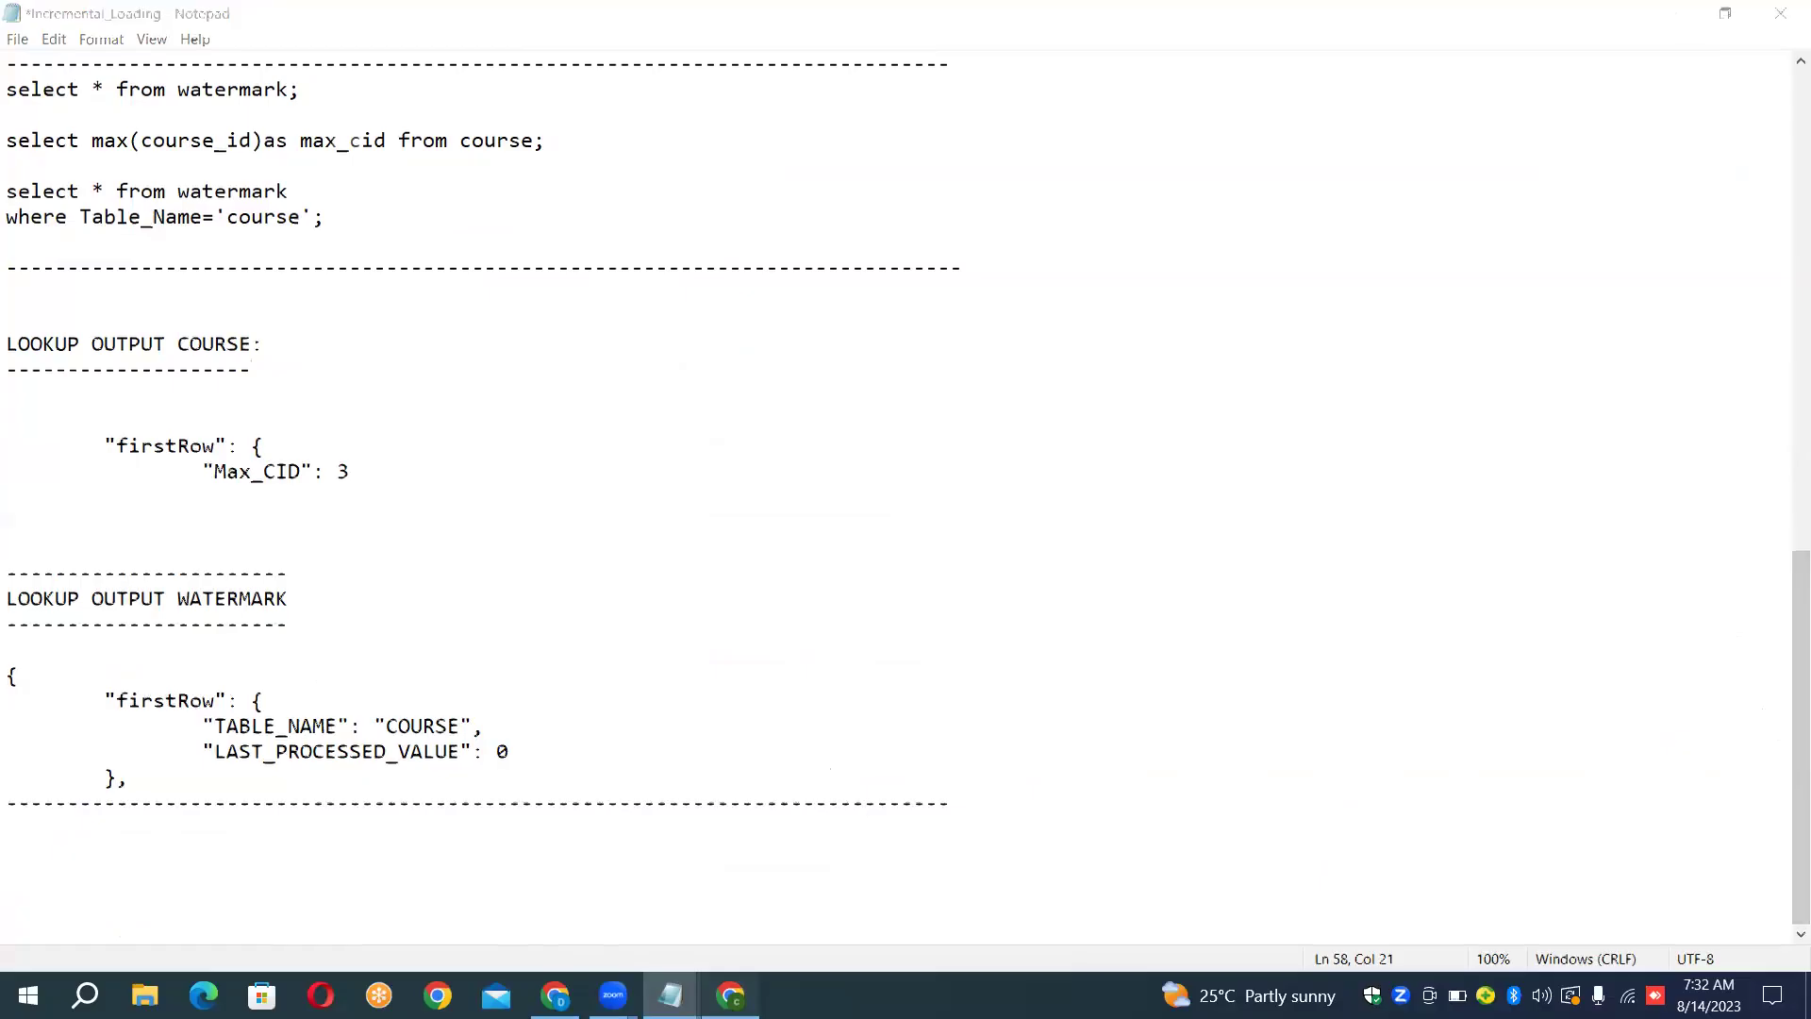
pyautogui.moveTo(866, 351)
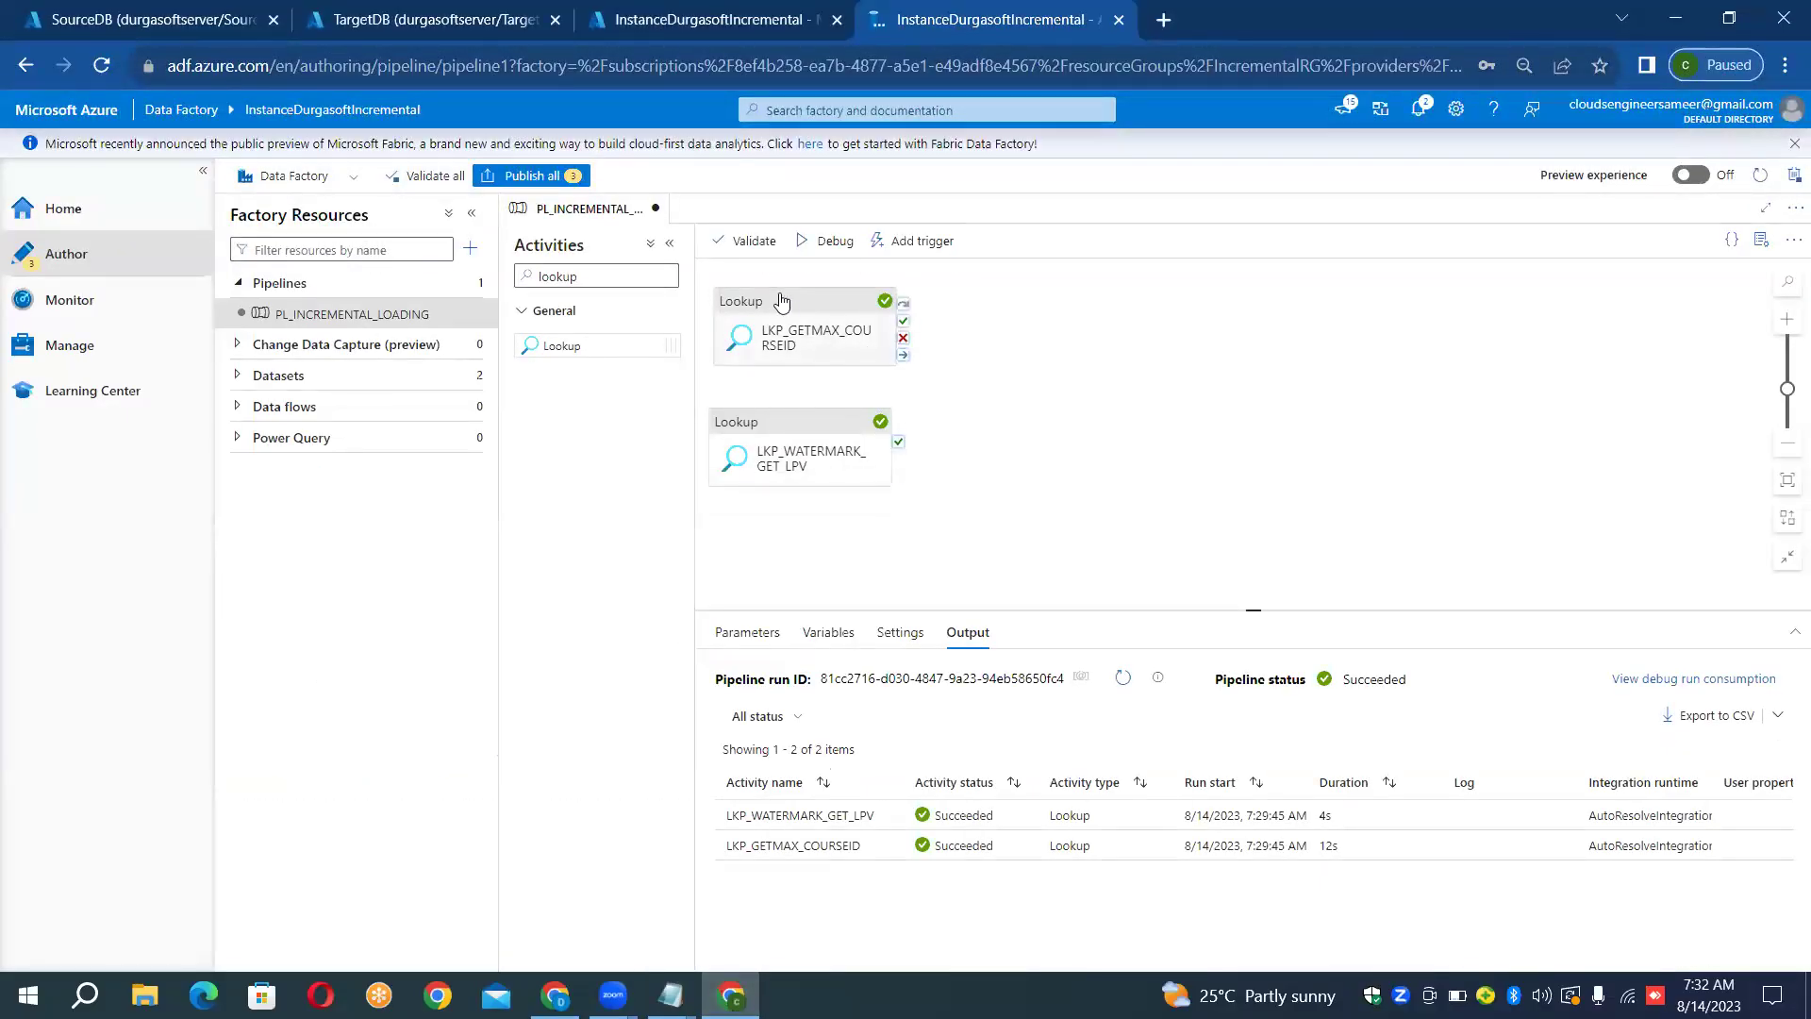
# Search the activities for copy and add a Copy data activity to the canvas beside the two lookups
pyautogui.click(589, 273)
pyautogui.press('BackSpace')
pyautogui.press('BackSpace')
pyautogui.press('BackSpace')
pyautogui.press('BackSpace')
pyautogui.press('BackSpace')
pyautogui.press('BackSpace')
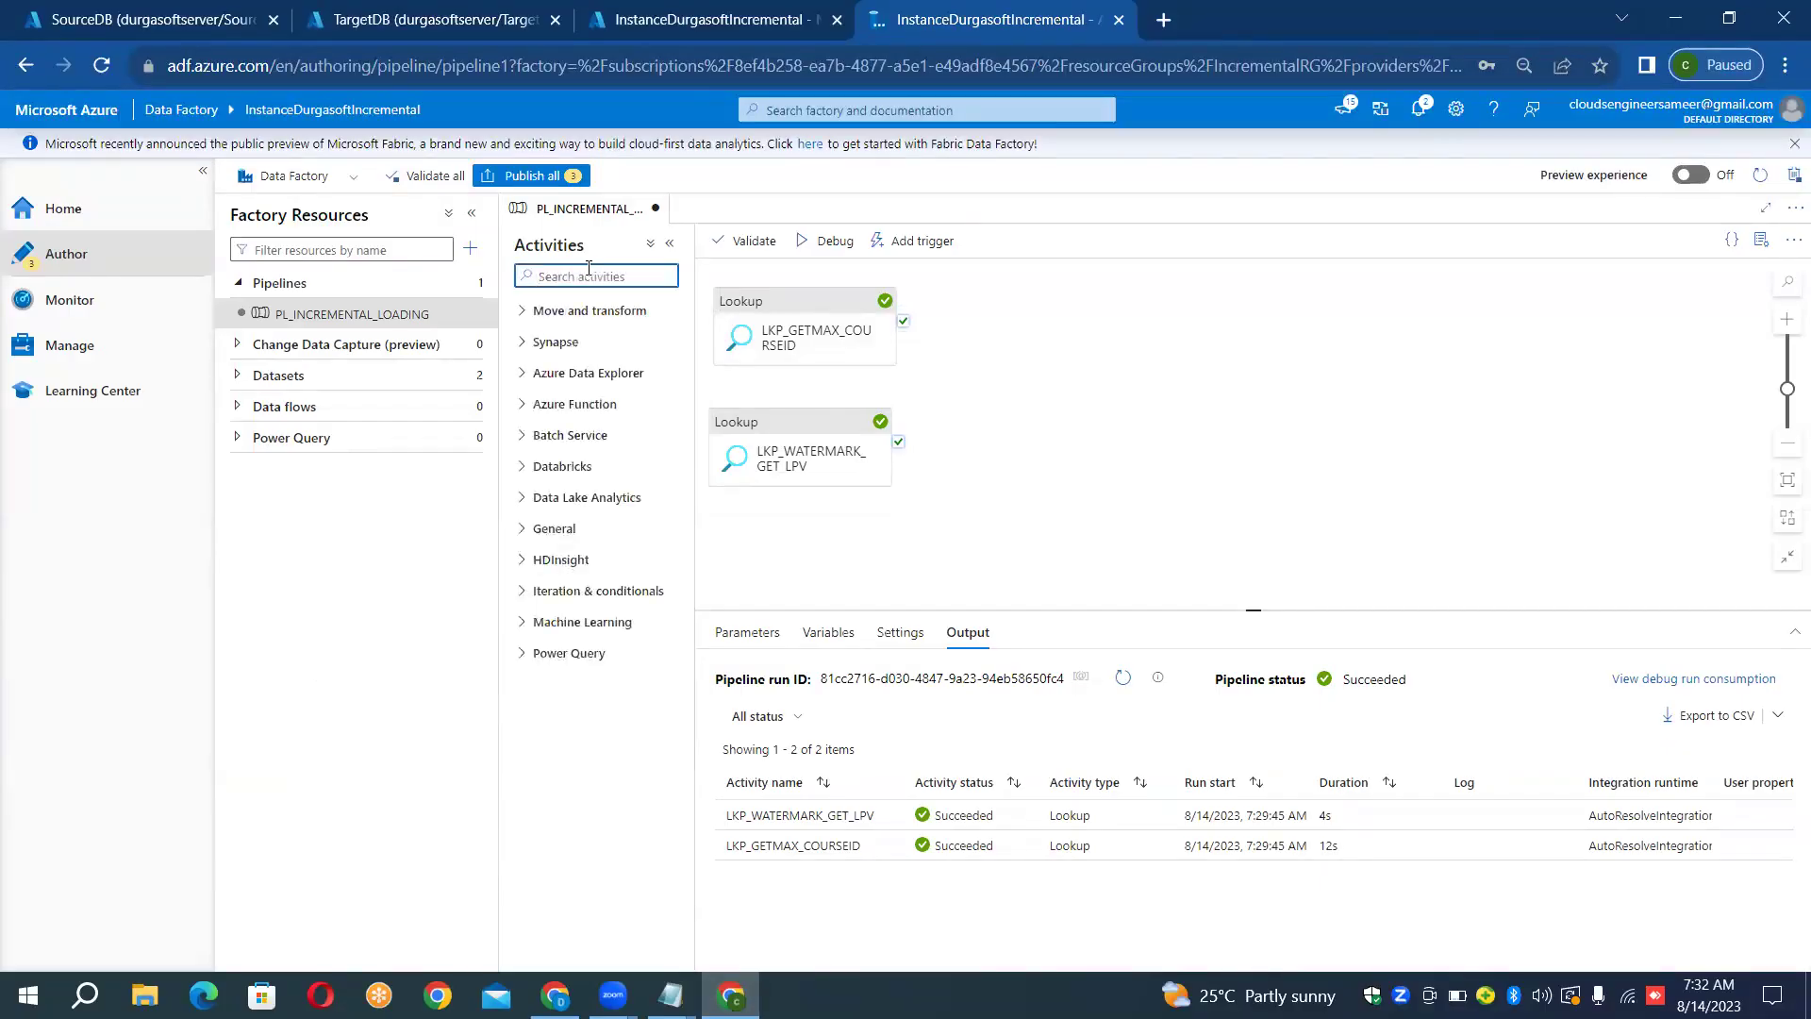
pyautogui.write('copy')
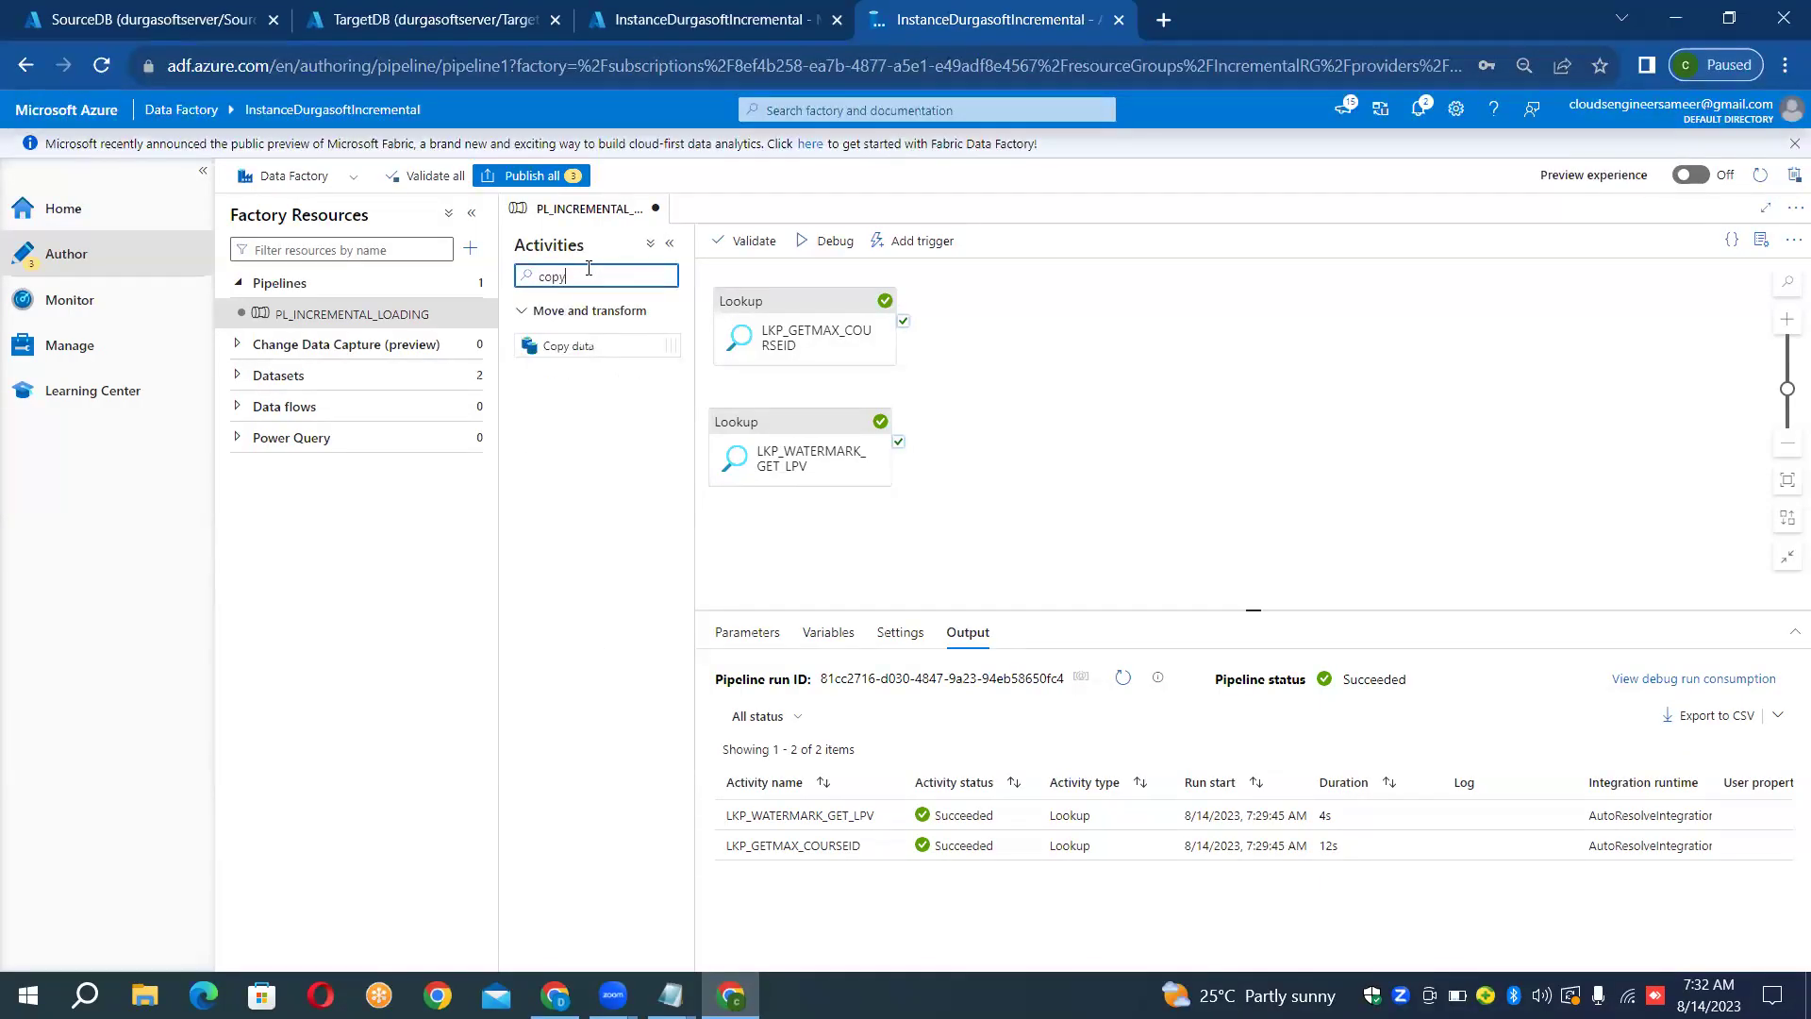
pyautogui.moveTo(587, 346); pyautogui.dragTo(1064, 324)
# Connect the success outputs of LKP_GETMAX_COURSEID and LKP_WATERMARK_GET_LPV to the Copy data activity, and select that activity
pyautogui.moveTo(903, 325)
pyautogui.moveTo(904, 325); pyautogui.dragTo(1000, 325)
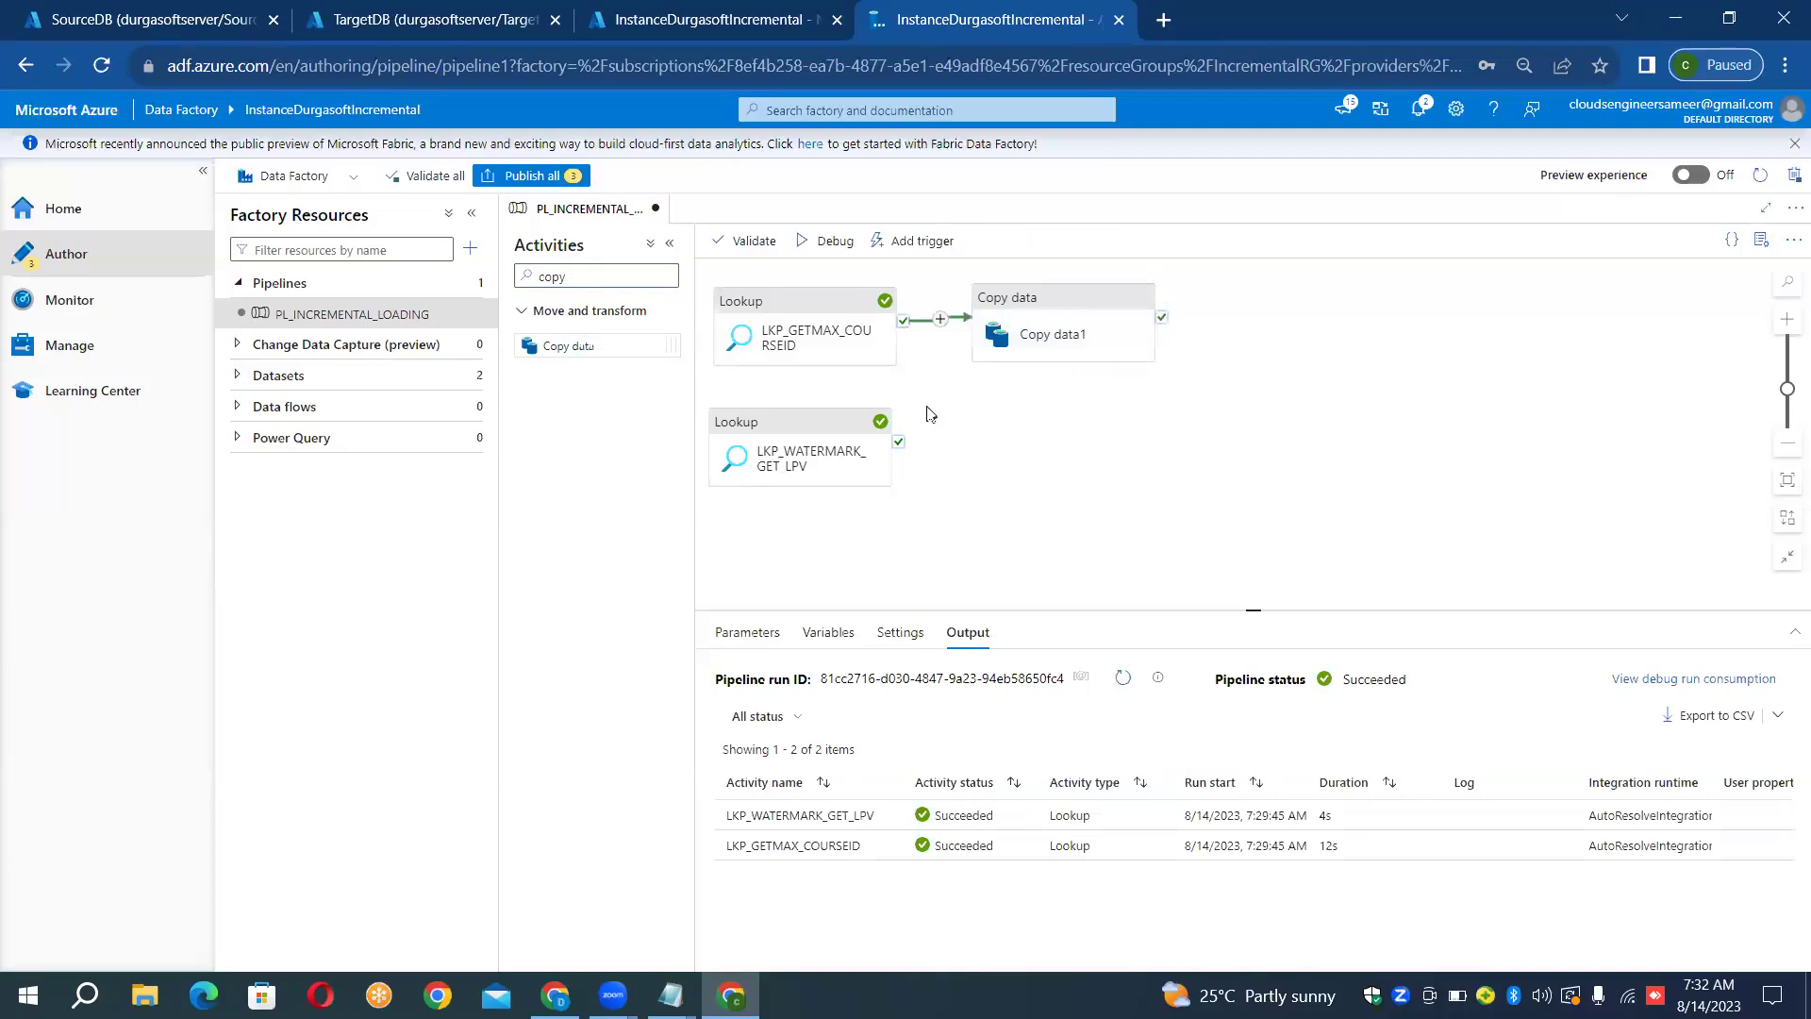
pyautogui.moveTo(898, 441); pyautogui.dragTo(1093, 356)
pyautogui.click(1016, 292)
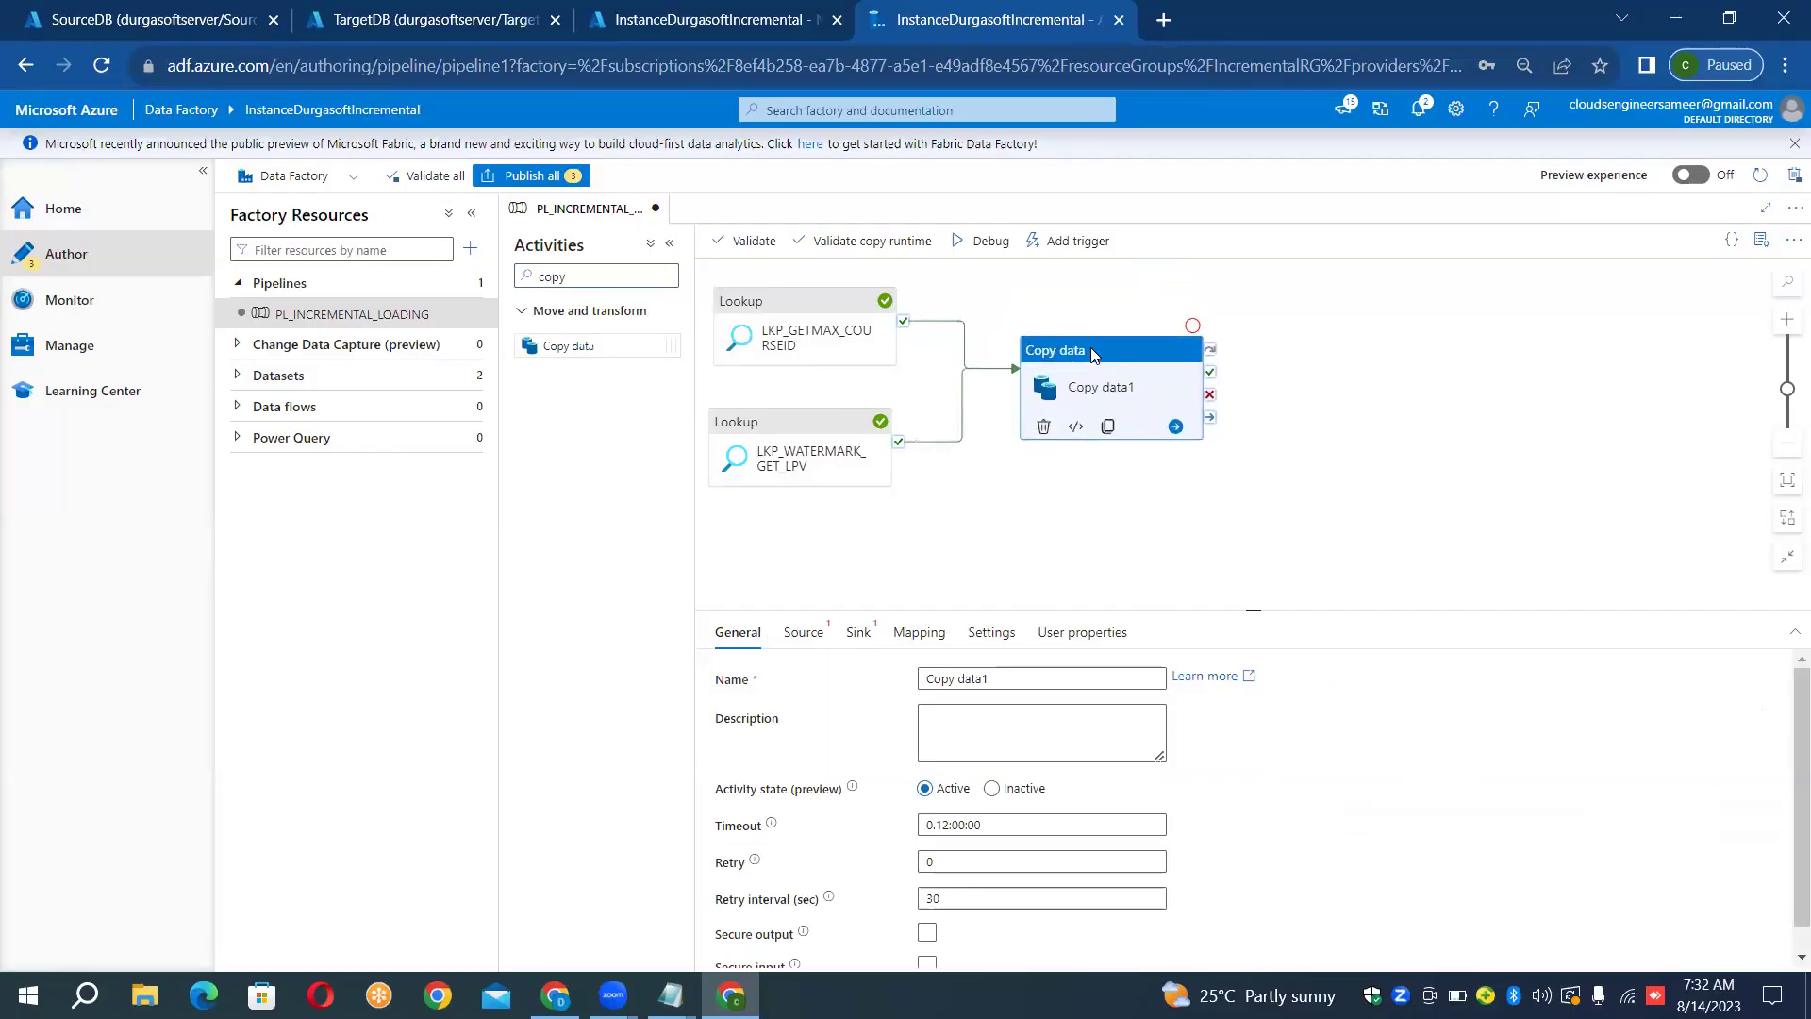
# Start a new Azure SQL Database source dataset for the Copy data activity
pyautogui.click(820, 641)
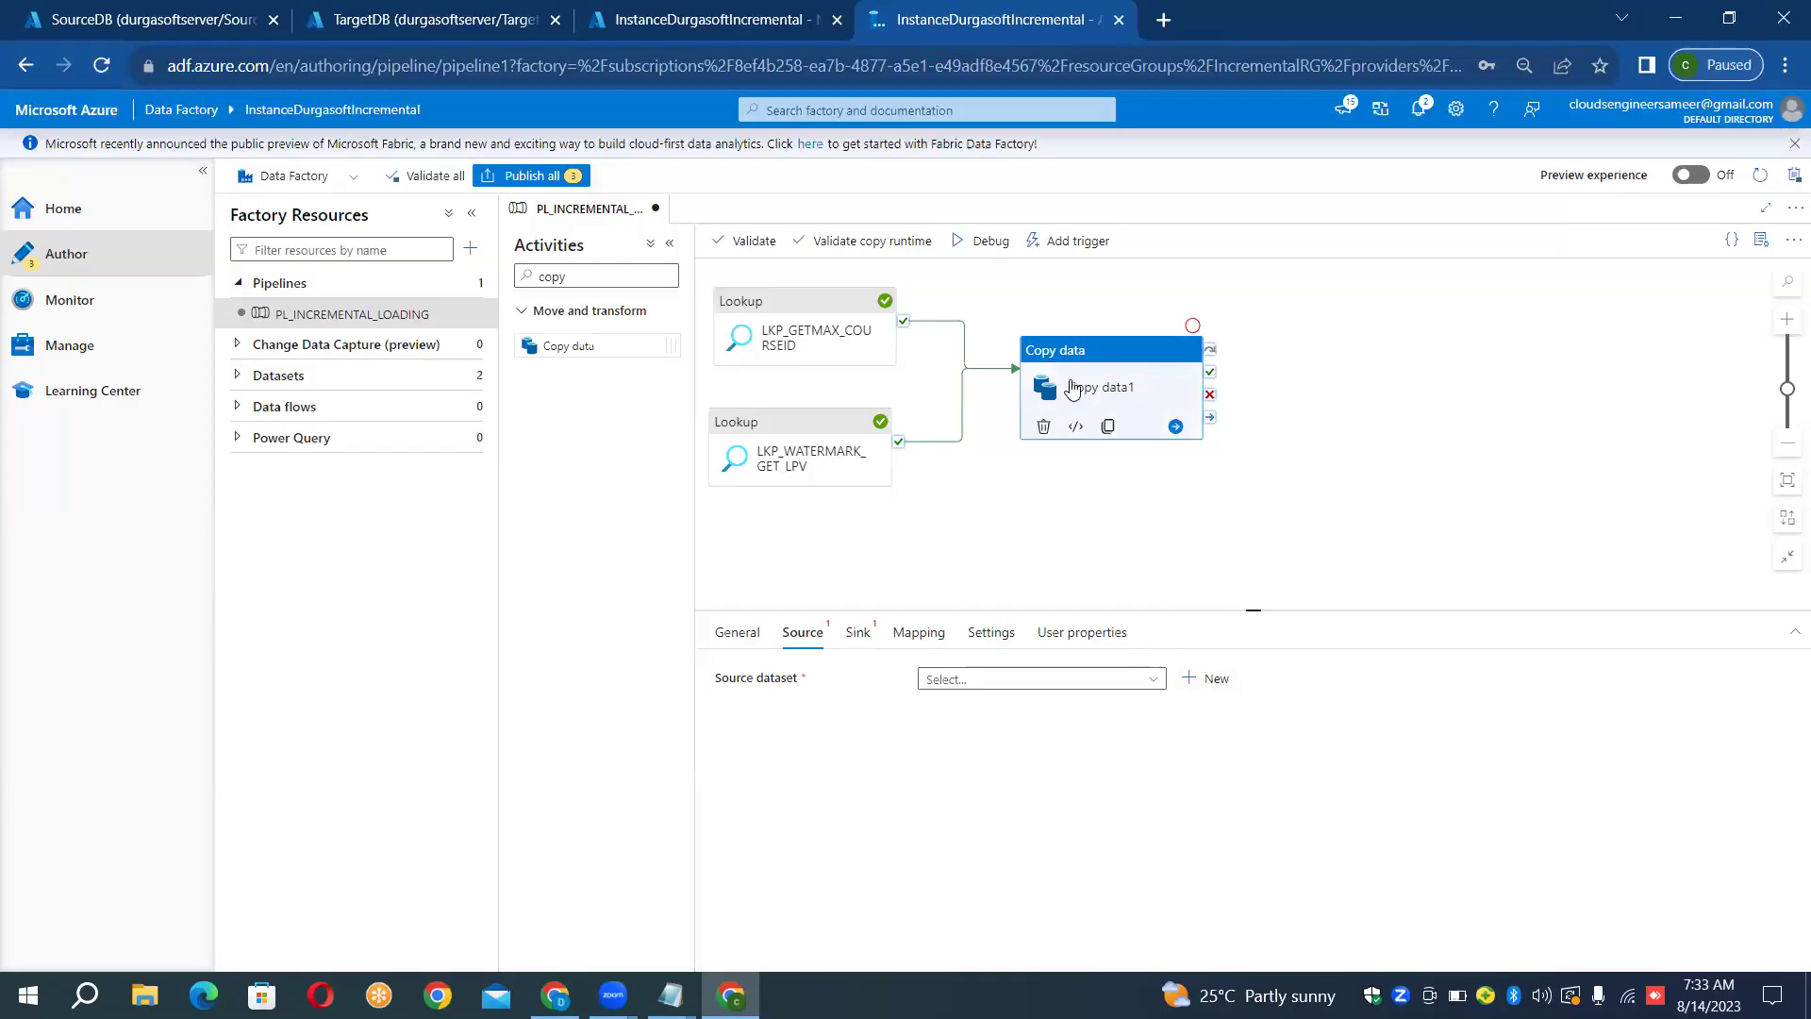
pyautogui.click(1187, 681)
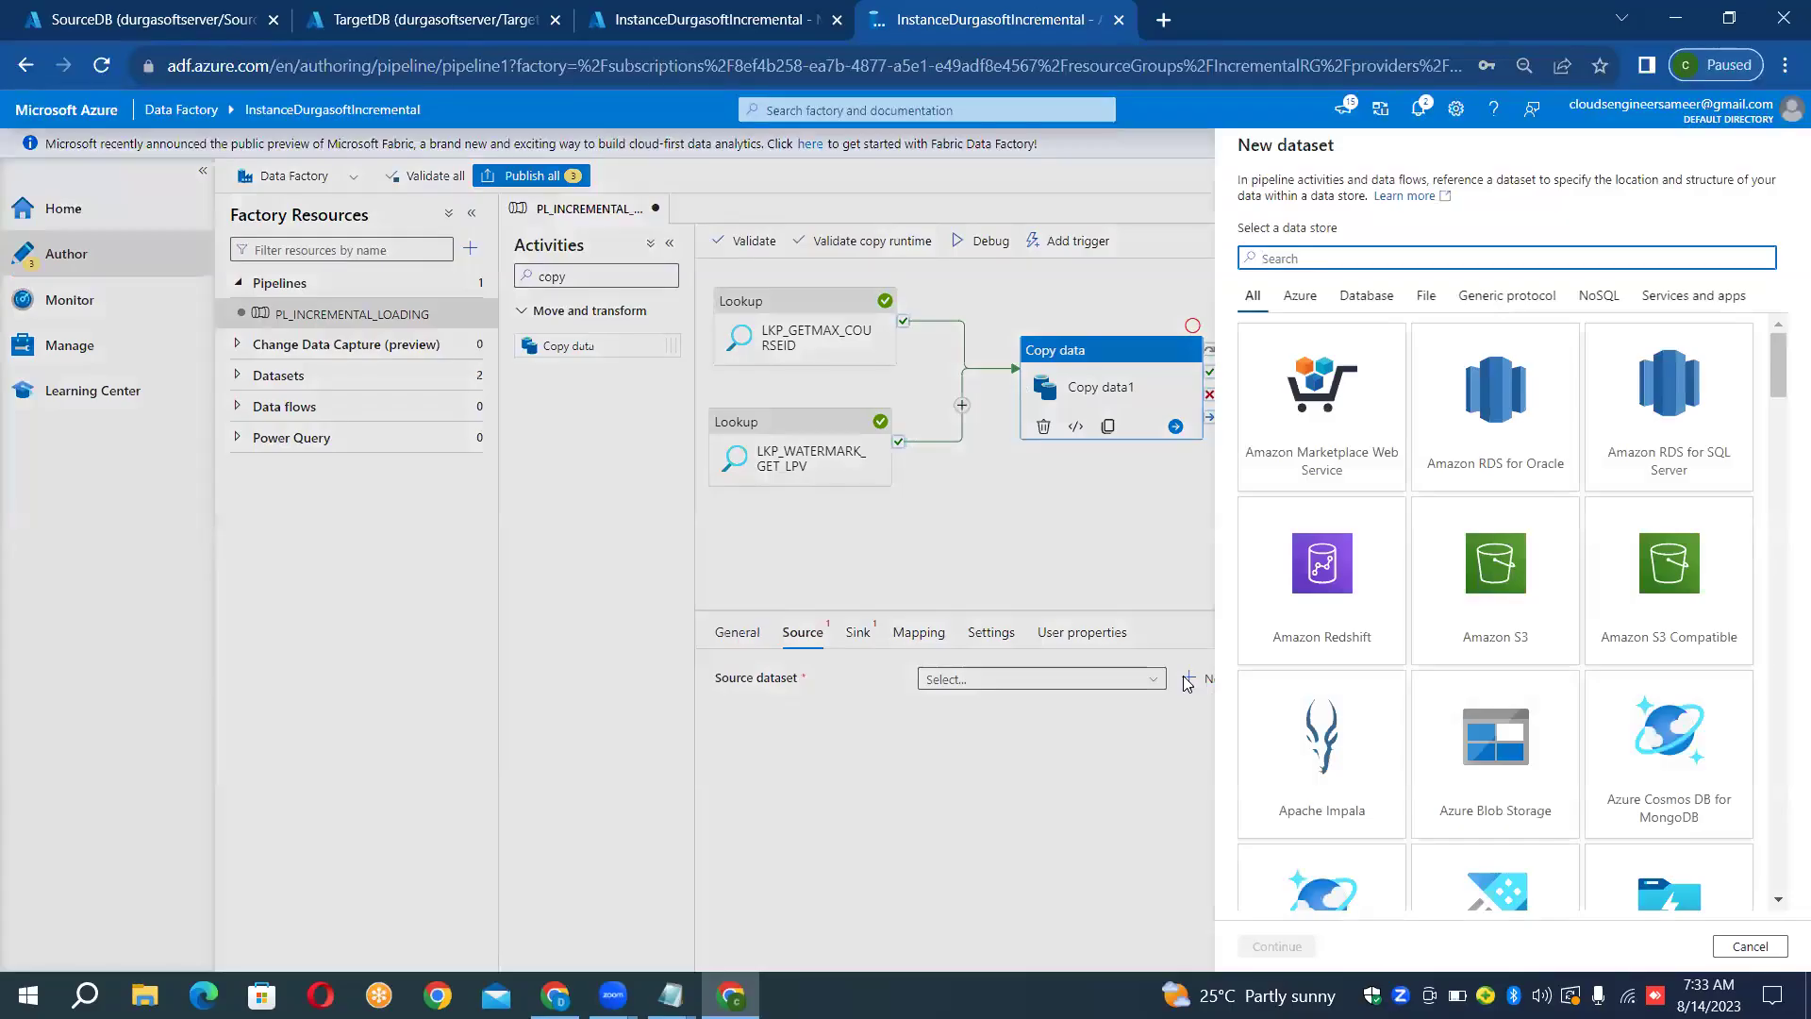
pyautogui.write('sql')
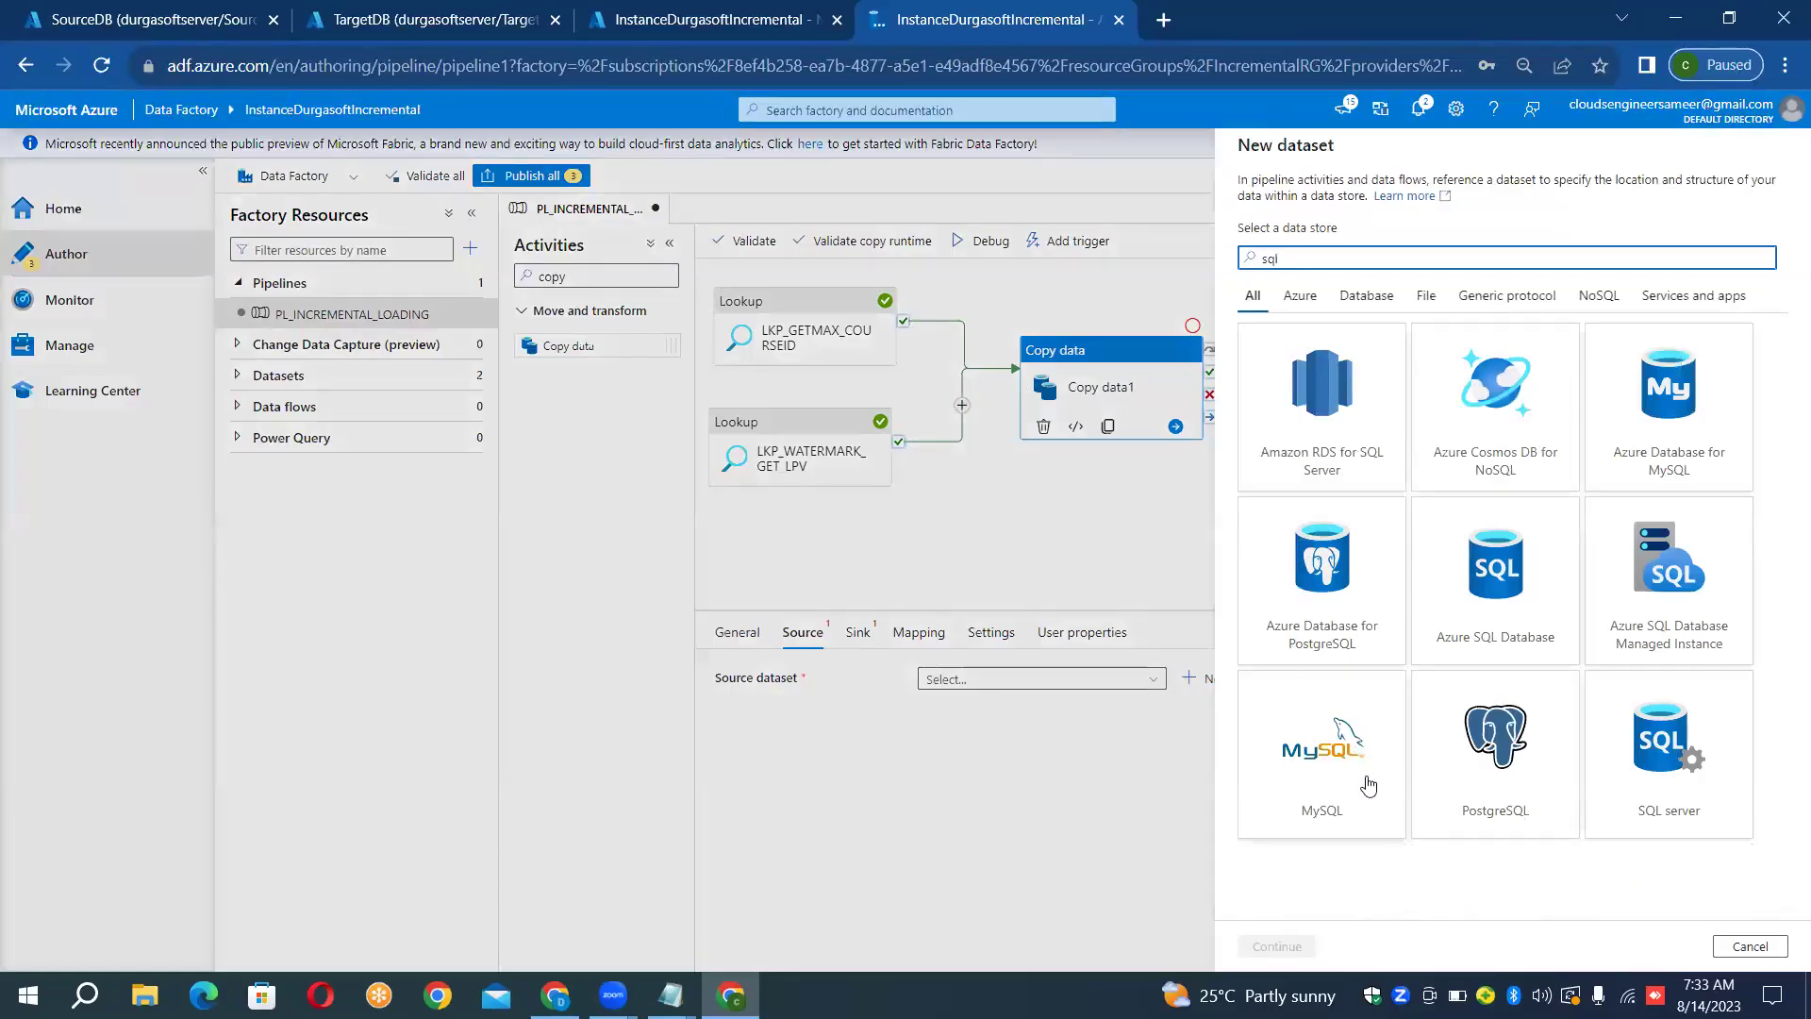
pyautogui.click(1480, 610)
pyautogui.click(1480, 609)
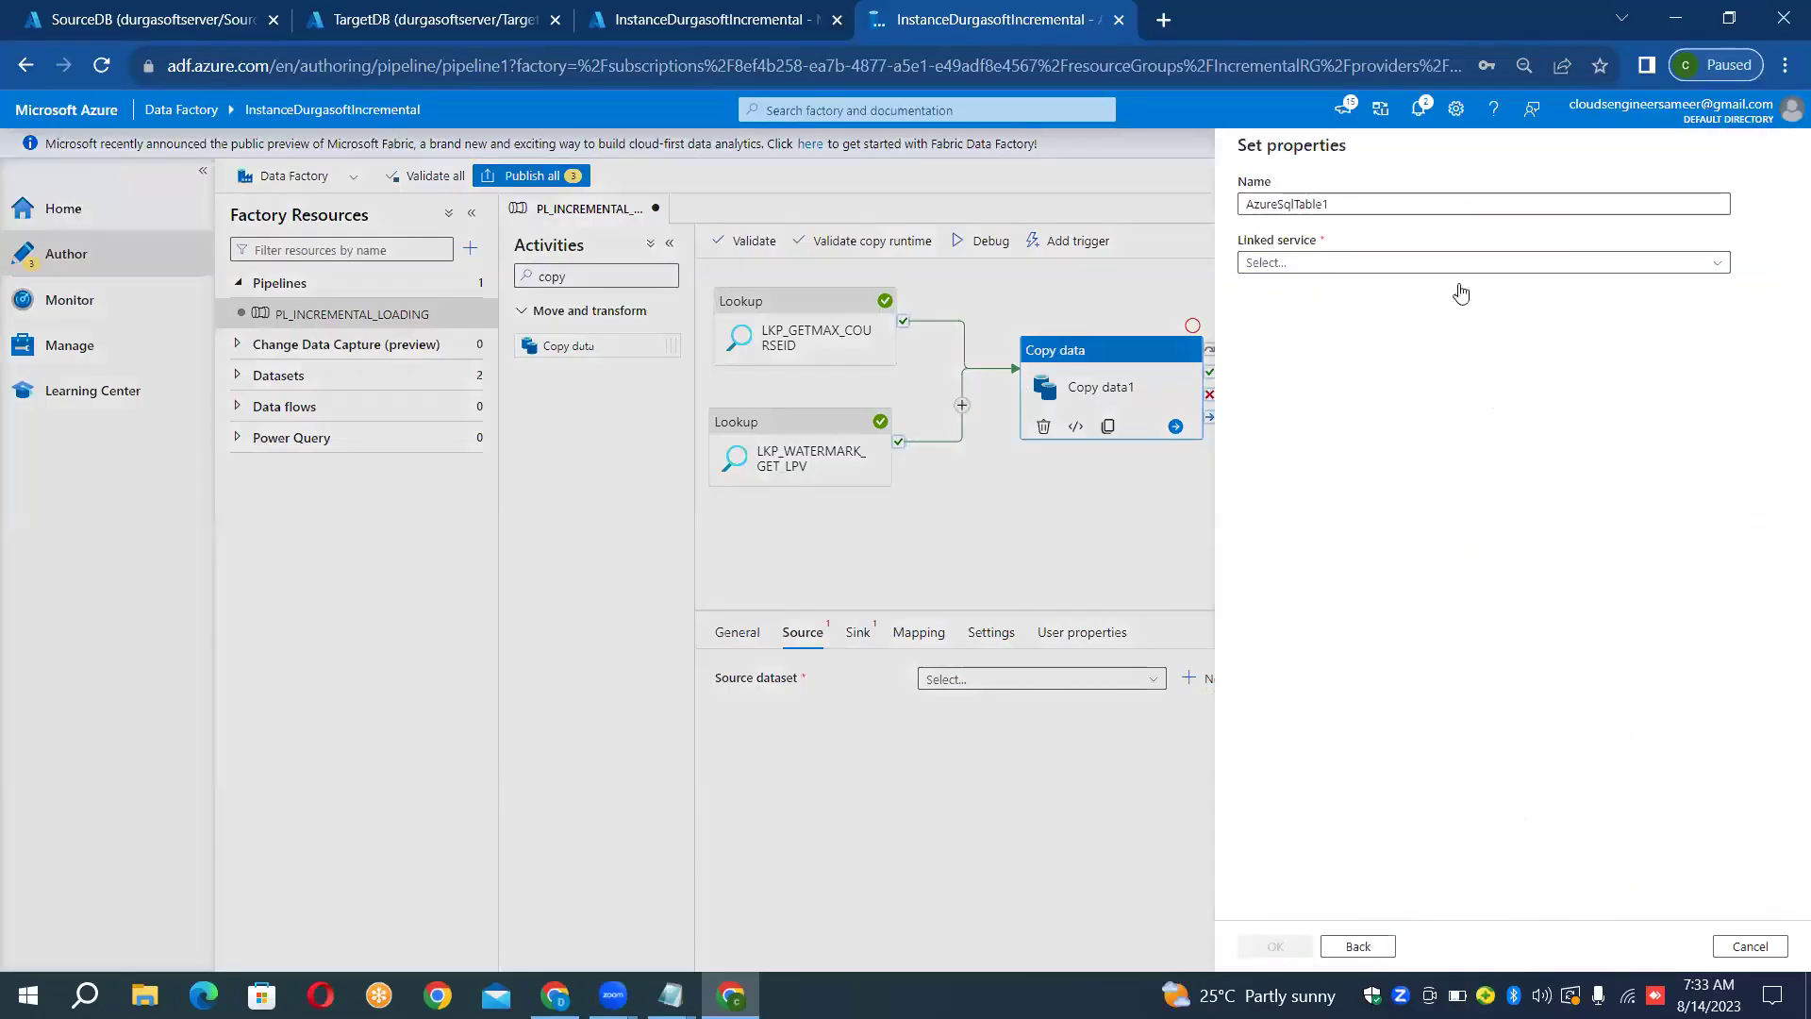
# Name the source dataset DS_SOURCEDB, use the LS_SQLDB_SOURCE linked service without choosing a table, and create the dataset
pyautogui.click(1471, 207)
pyautogui.hotkey('ctrl', 'a')
pyautogui.press('BackSpace')
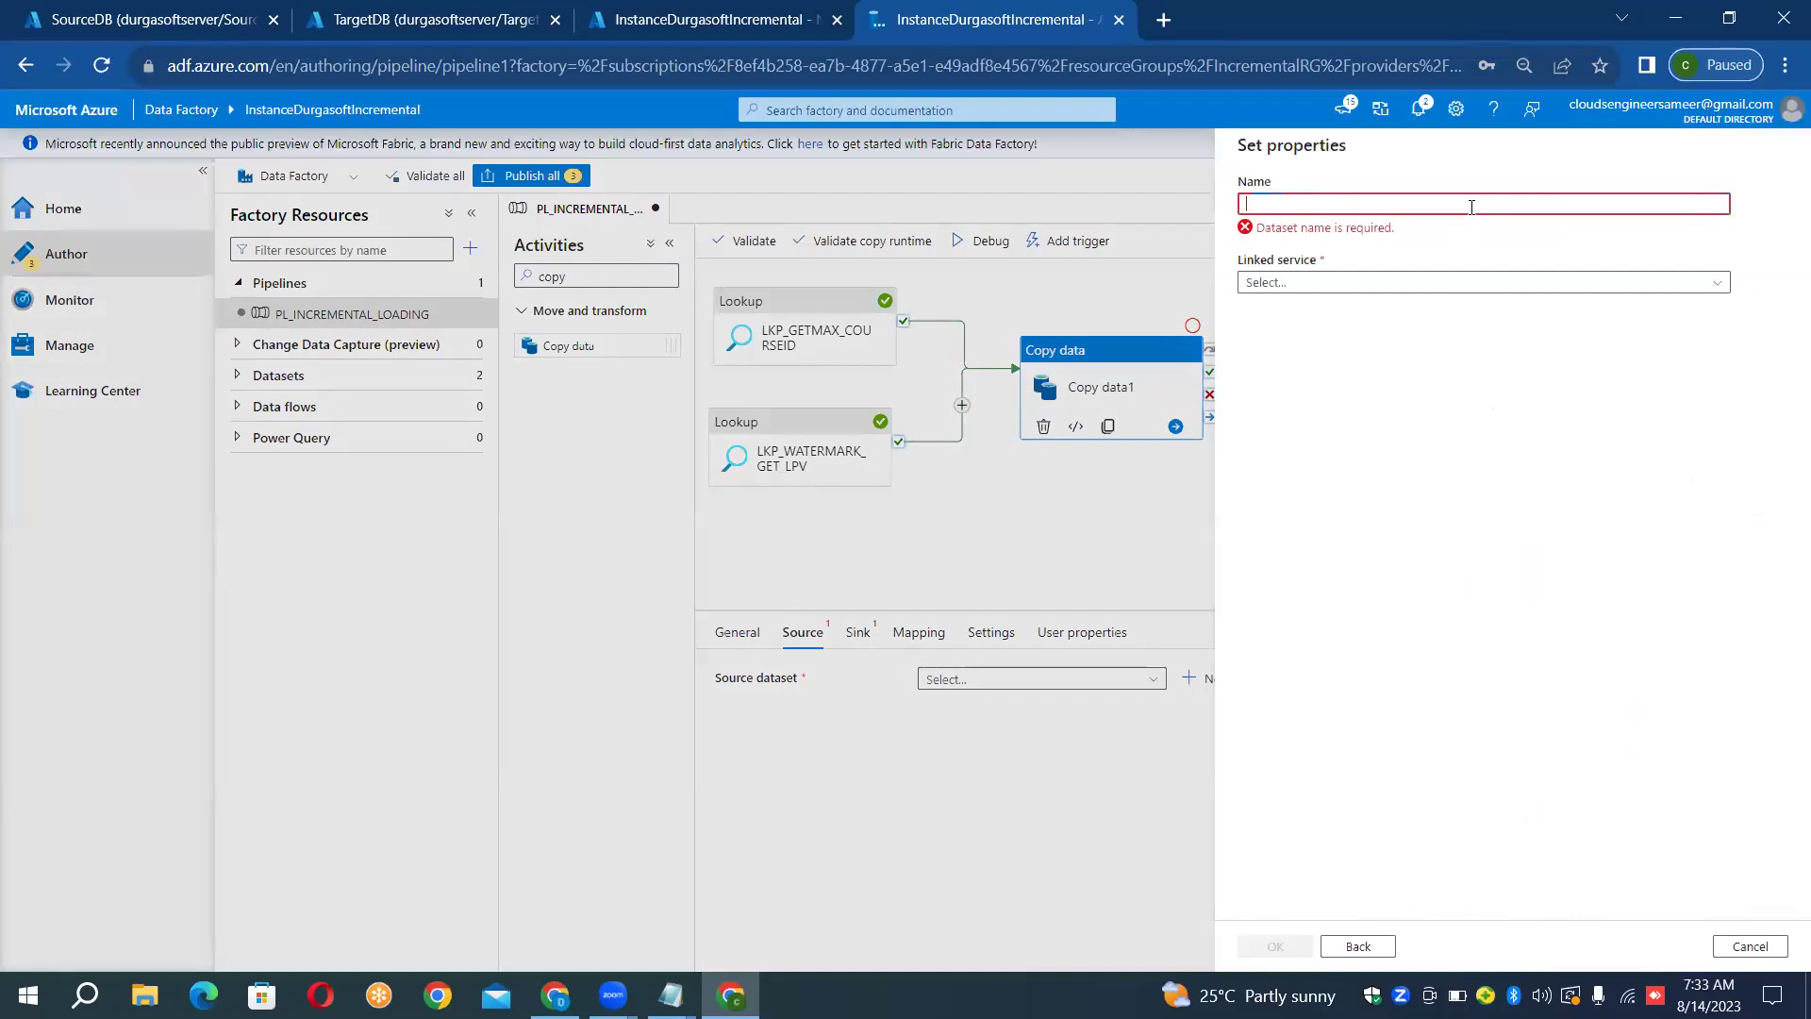
pyautogui.write('DS_')
pyautogui.write('SOUR')
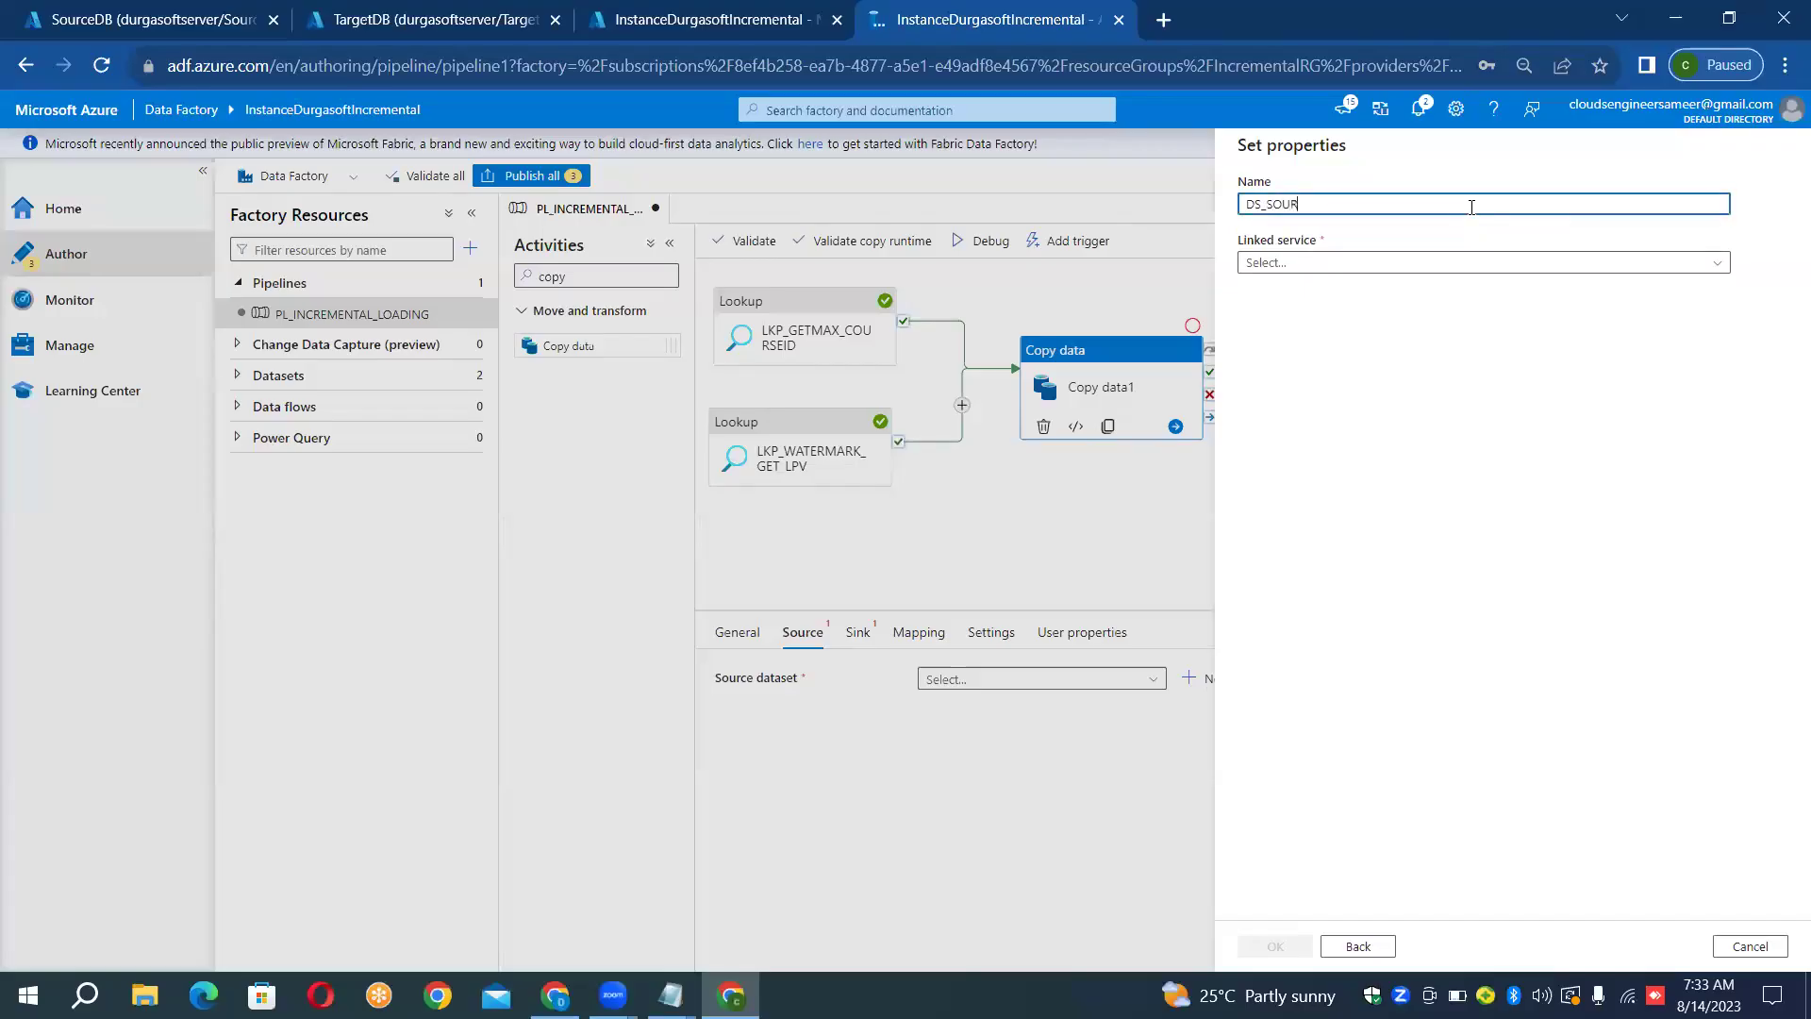
pyautogui.write('CEDB')
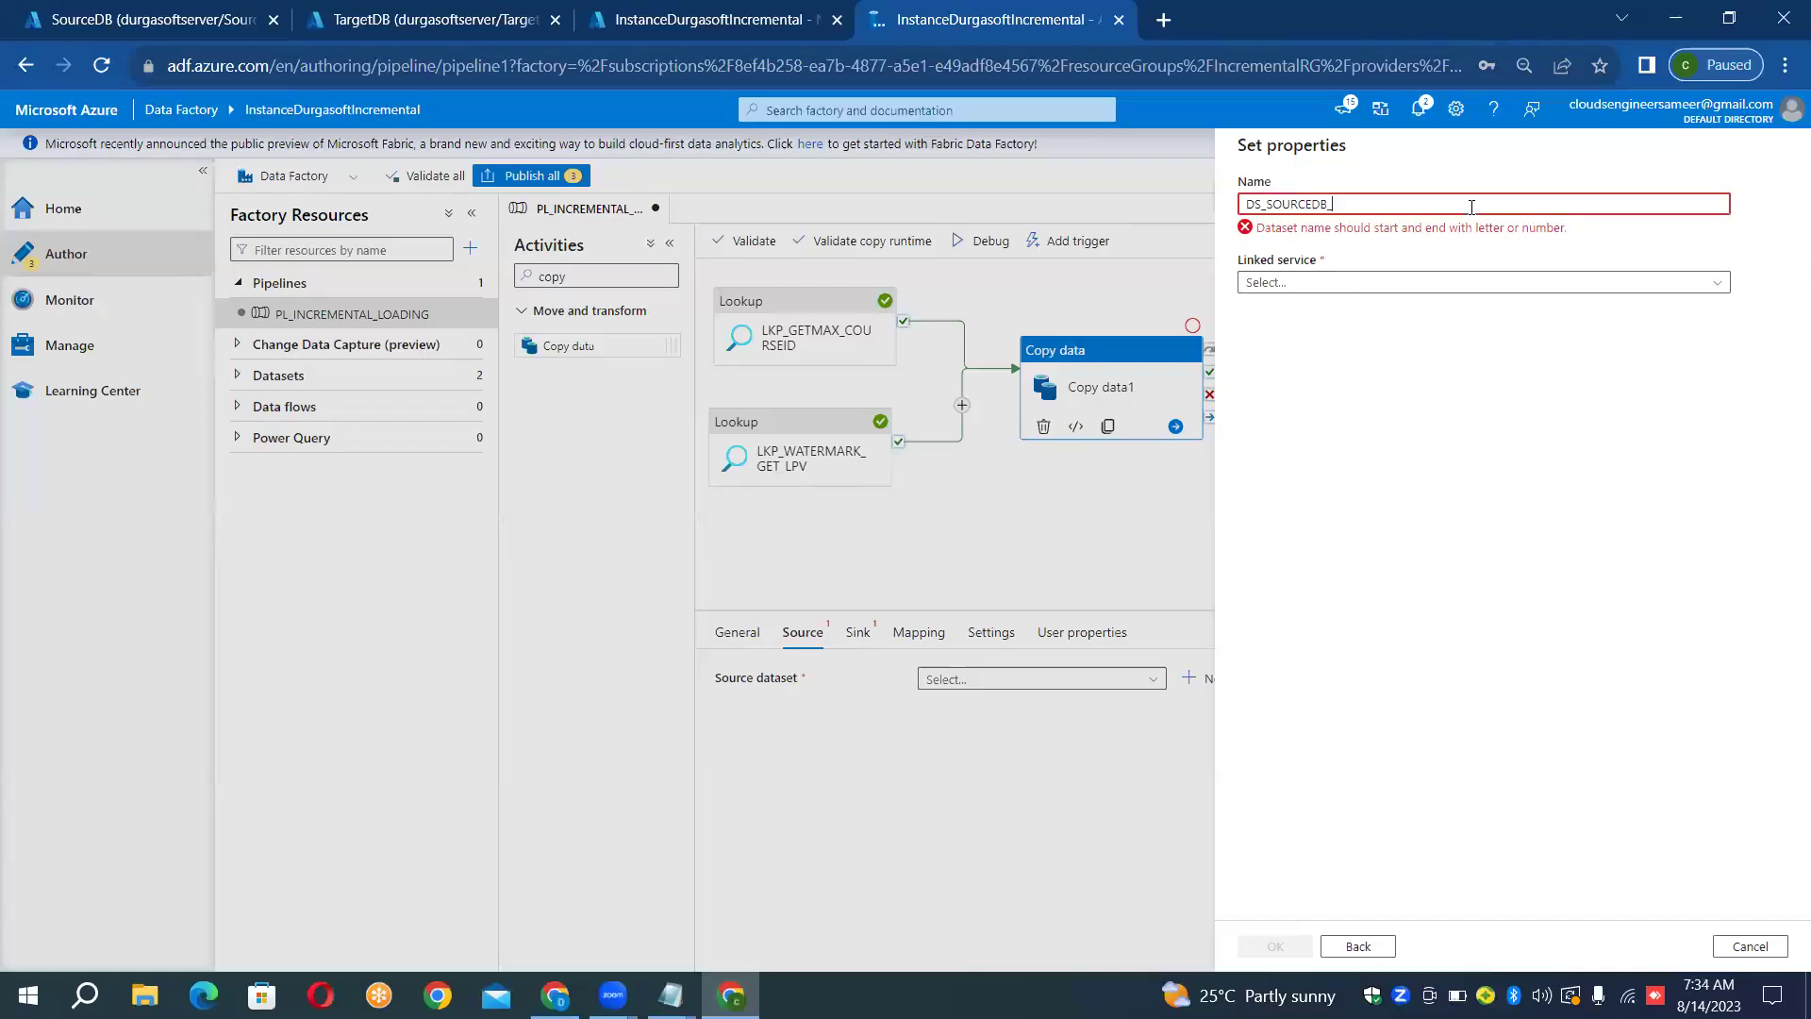
pyautogui.click(1383, 264)
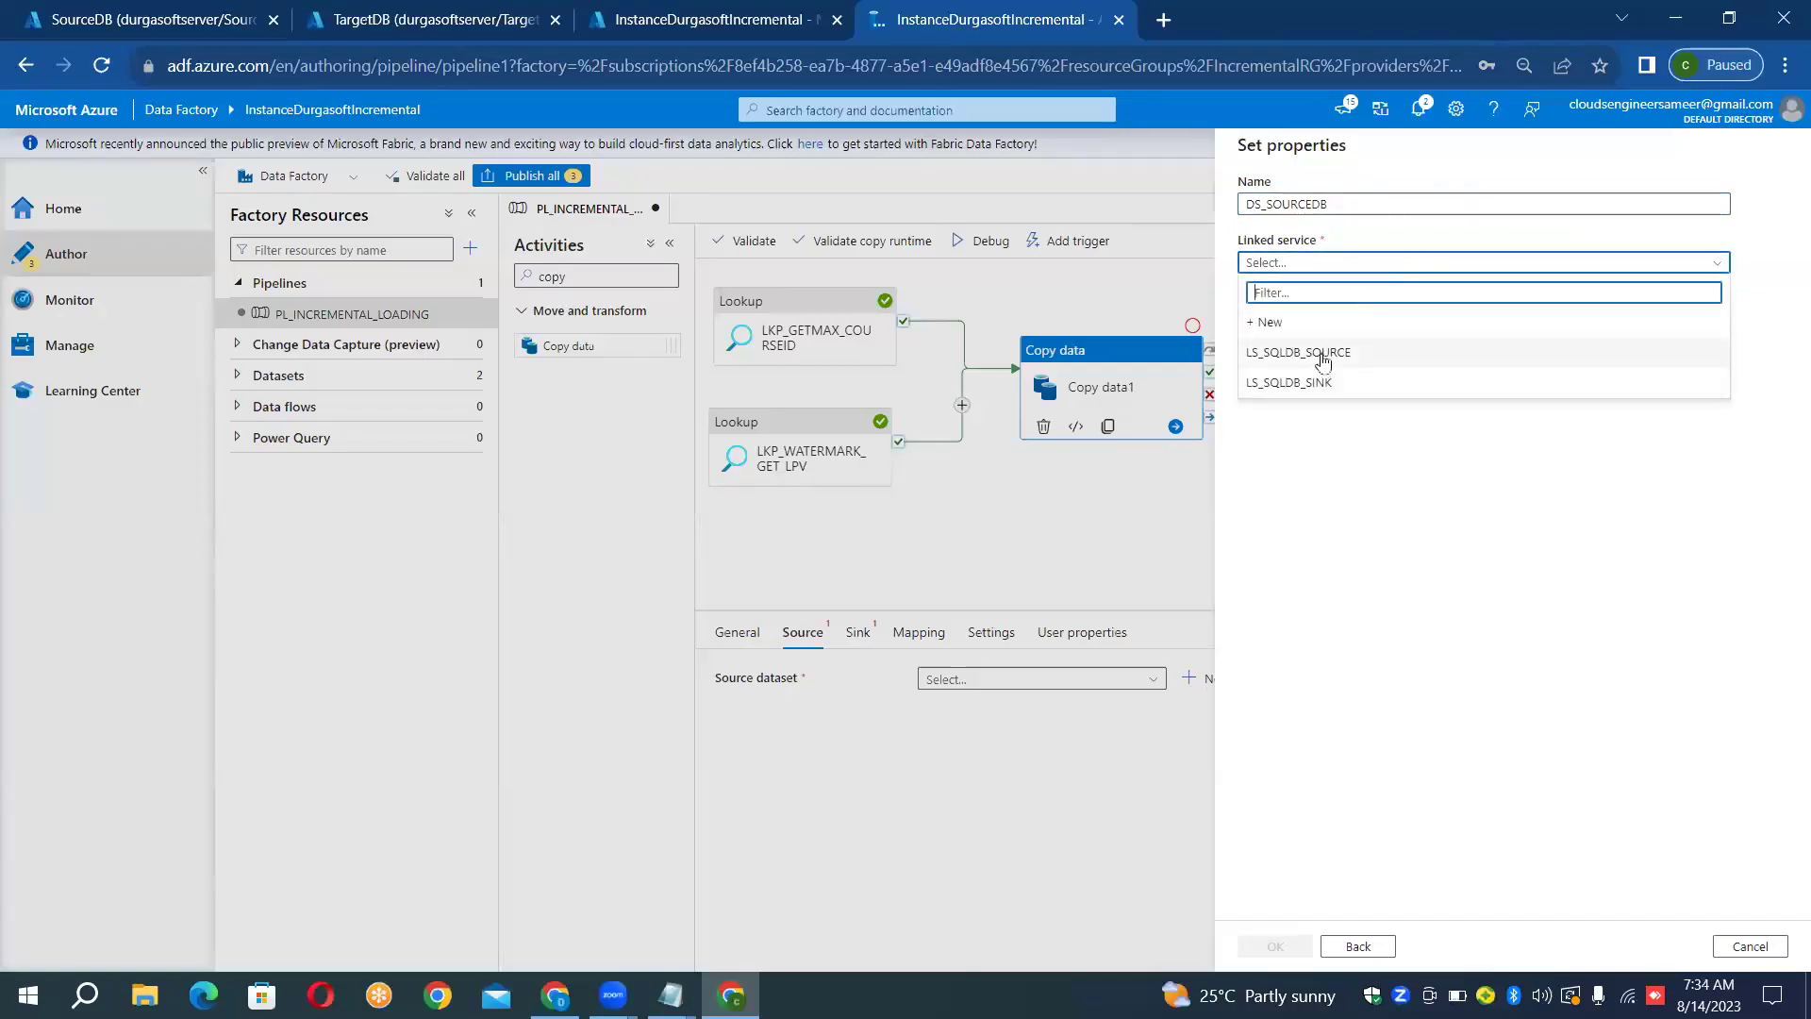
pyautogui.click(1320, 353)
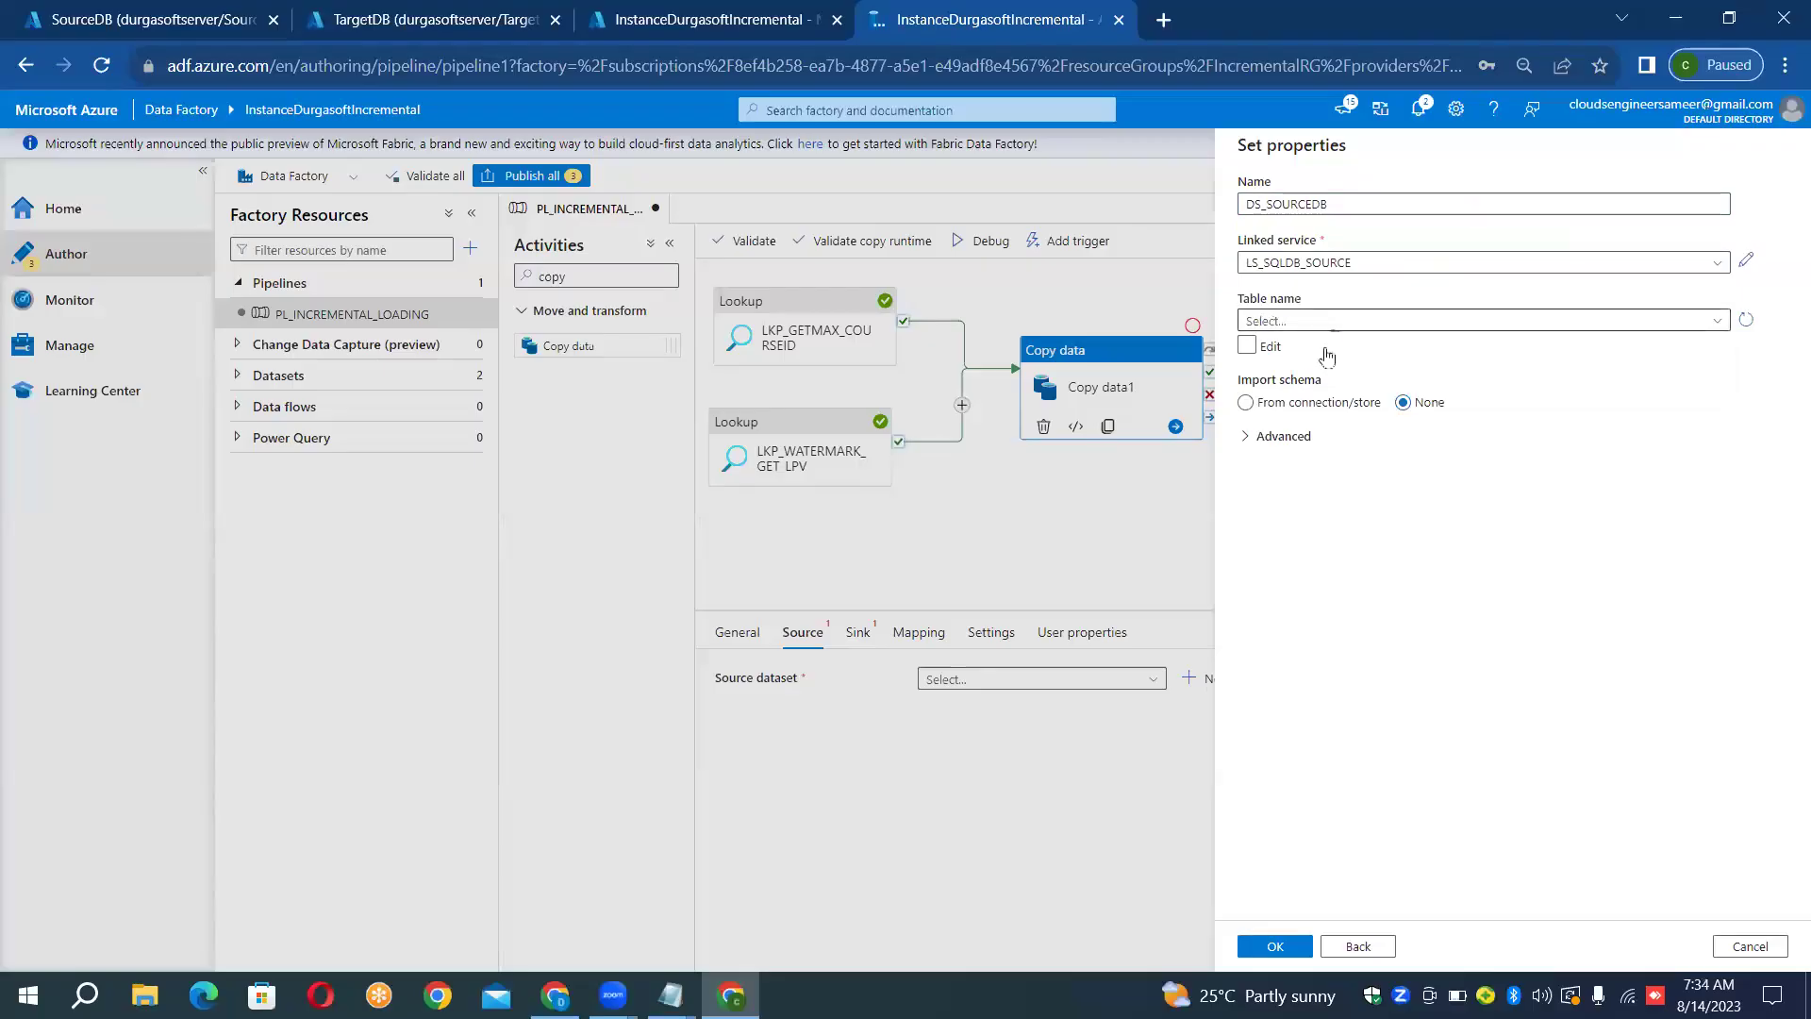
pyautogui.click(1278, 945)
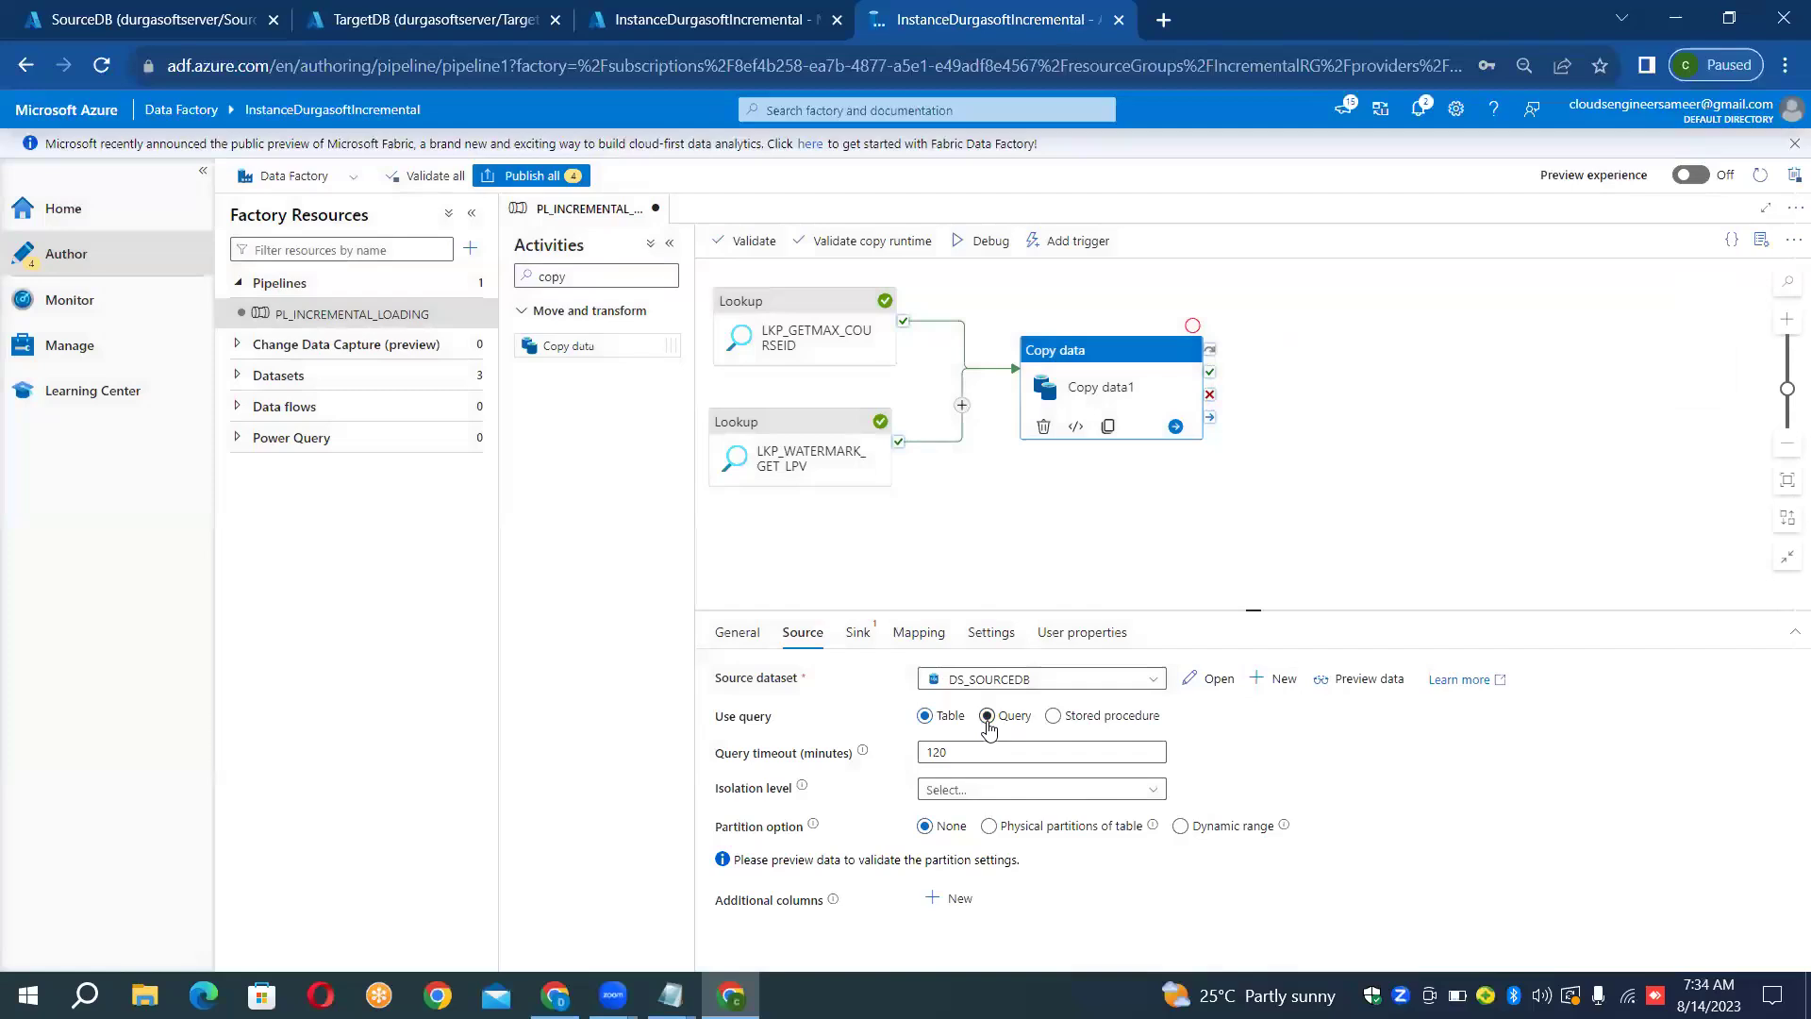
# Make the copy source use a query, with the dynamic content SELECT * FROM COURSE WHERE COURSE_ID>0
pyautogui.click(988, 717)
pyautogui.click(967, 752)
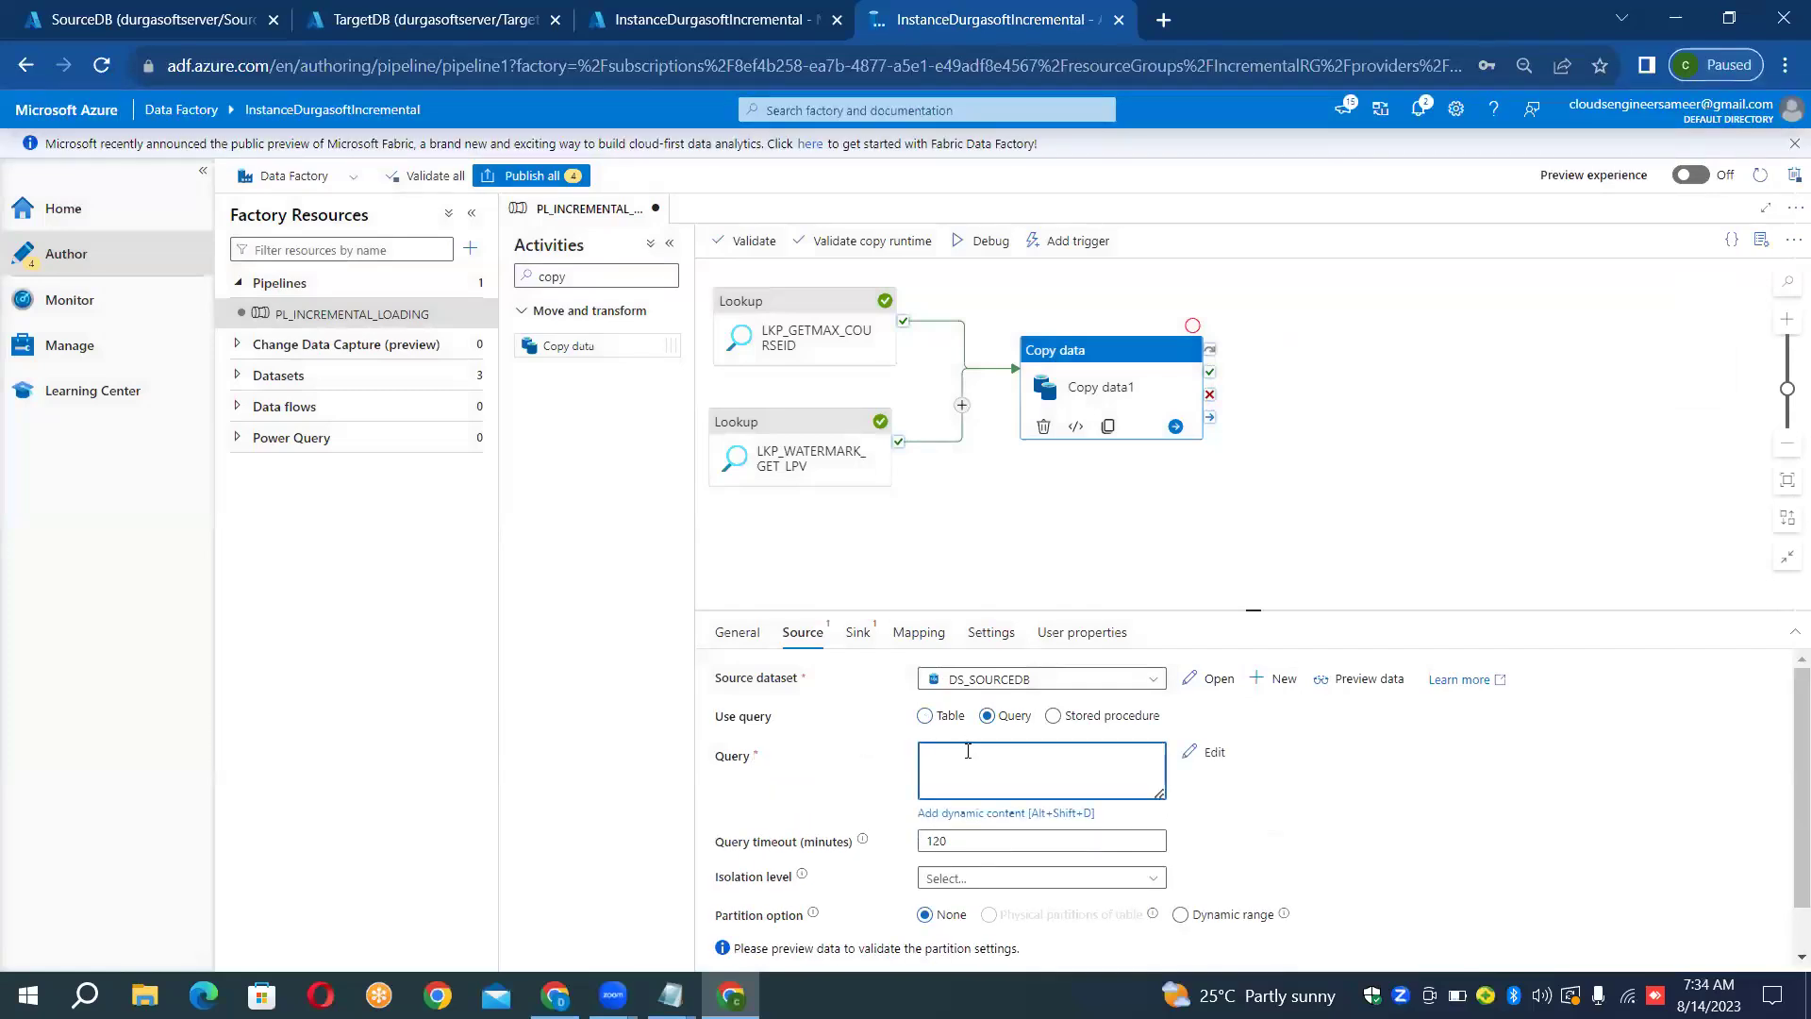
pyautogui.click(976, 813)
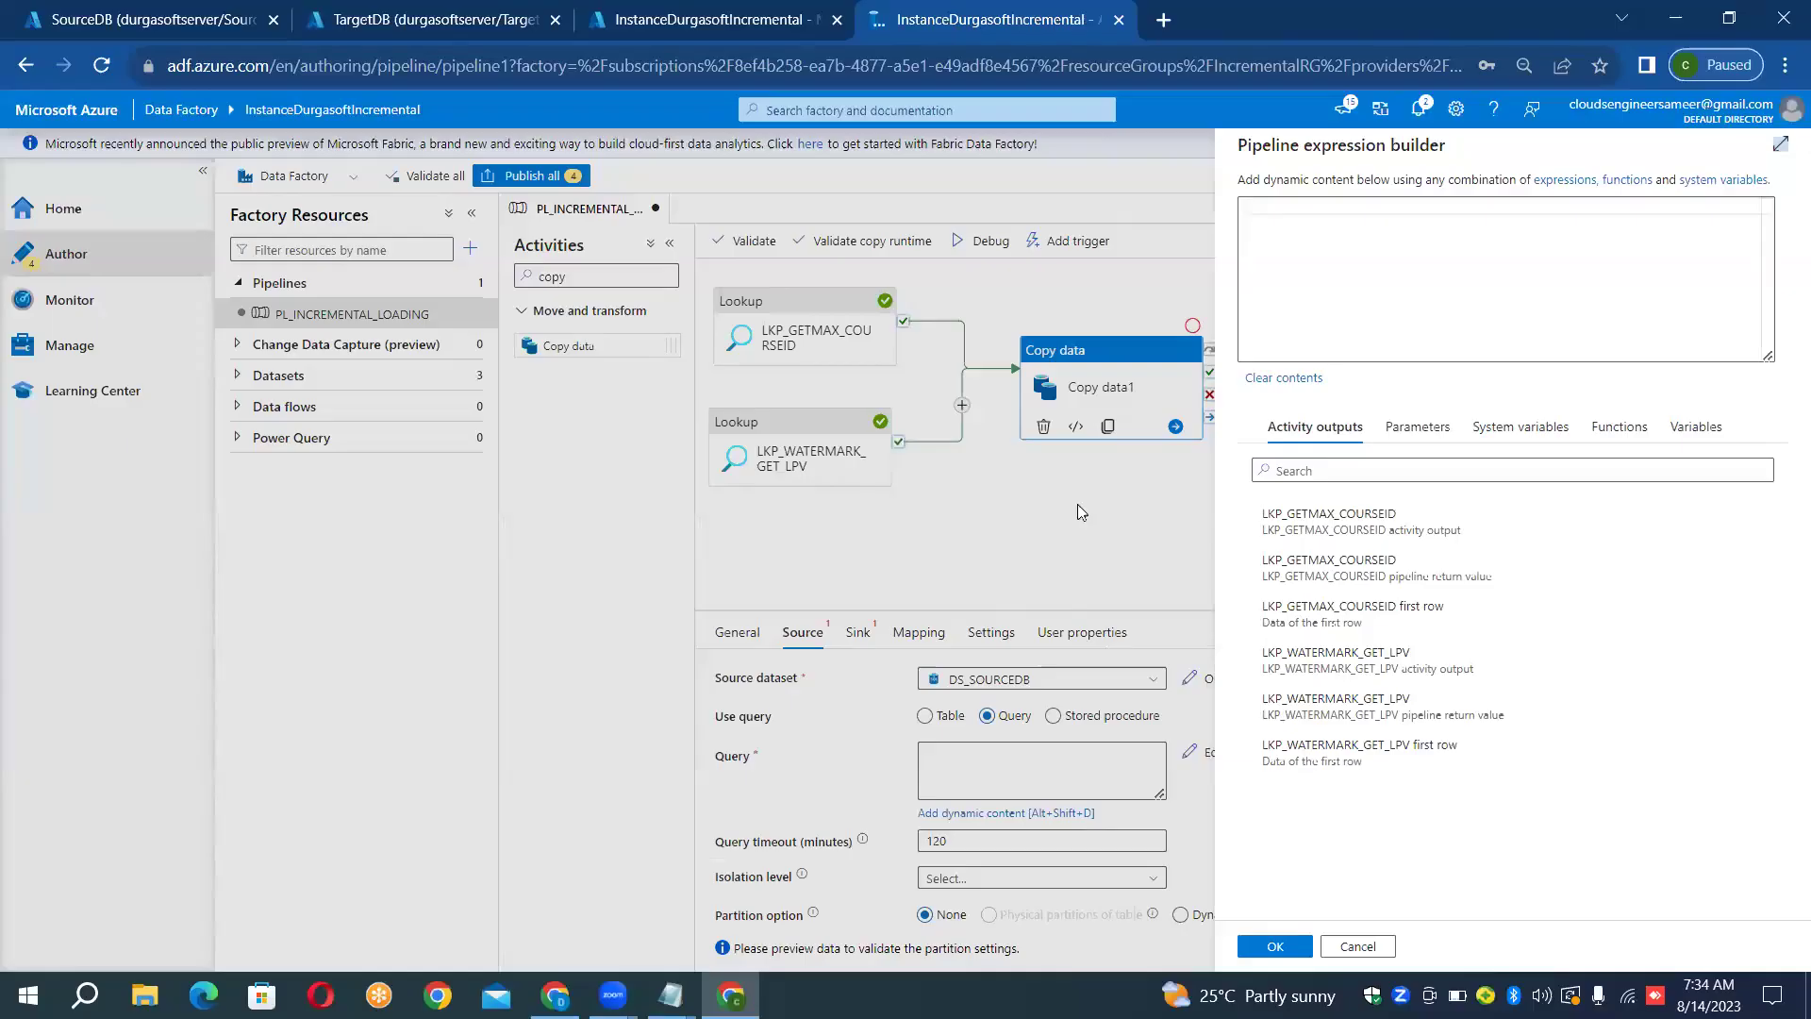
pyautogui.click(1279, 212)
pyautogui.write('SELECT * FROM COURSE WHERE')
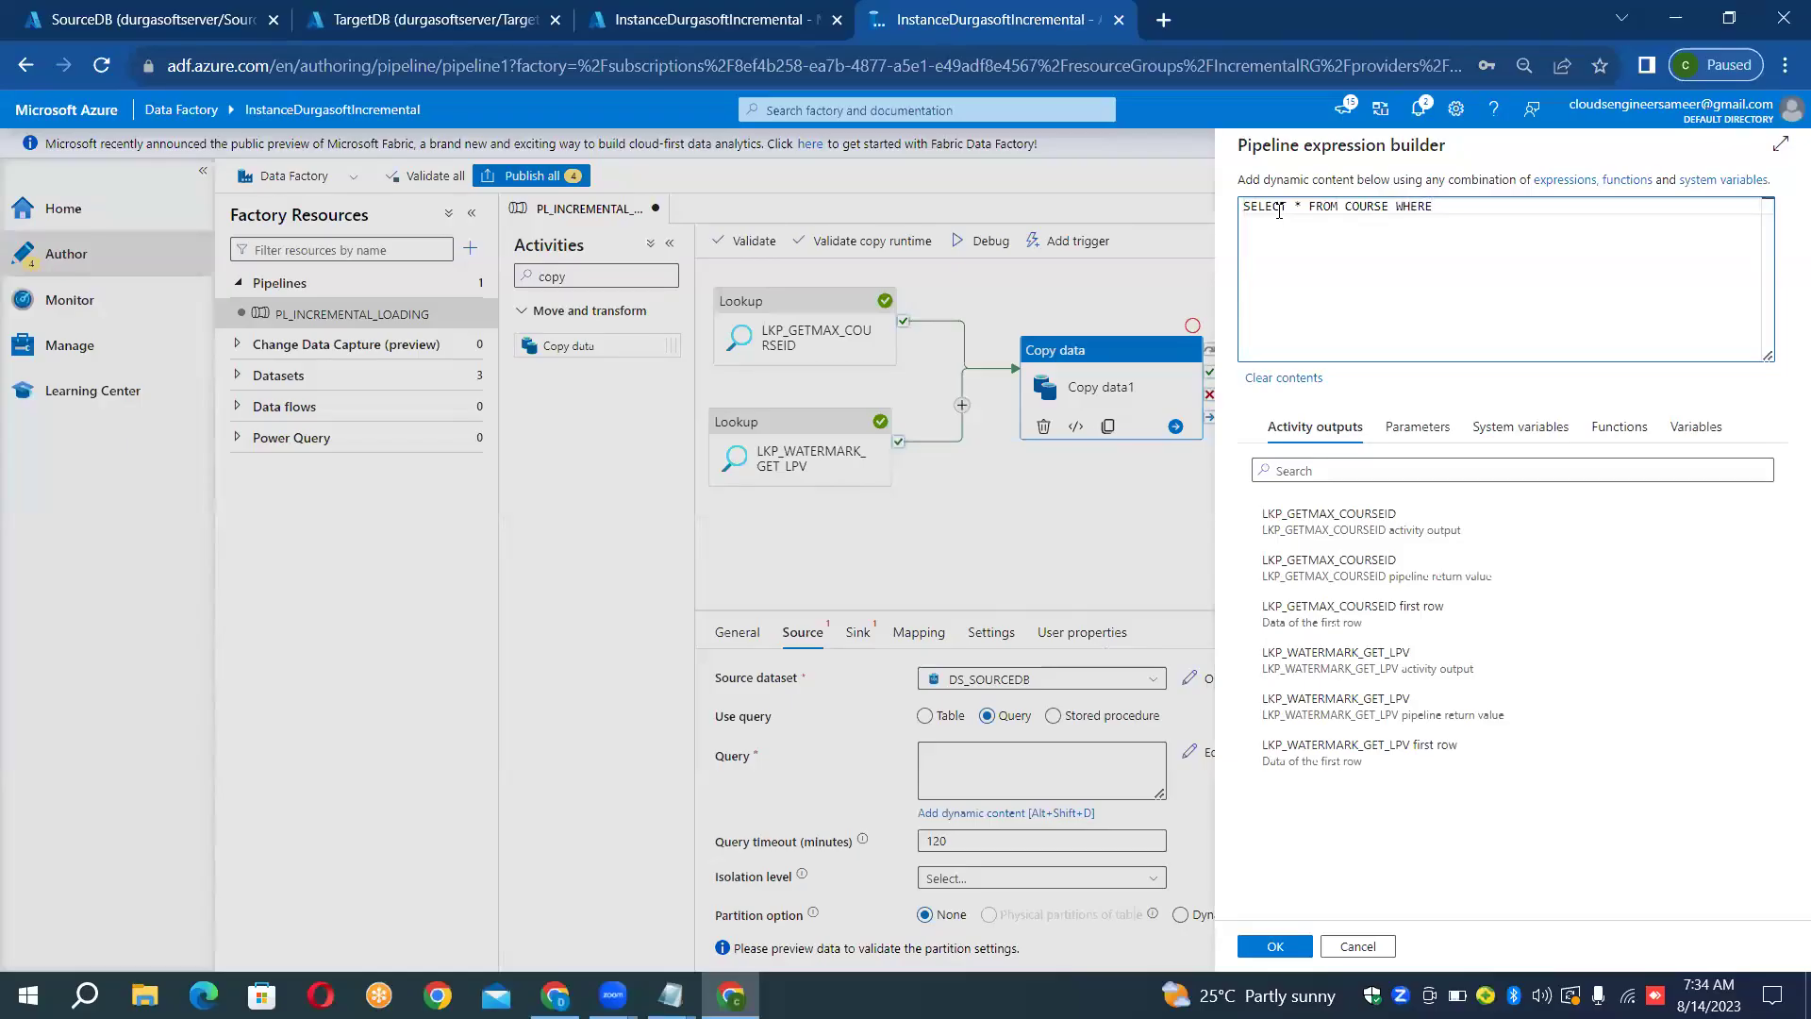
pyautogui.write(' COURS')
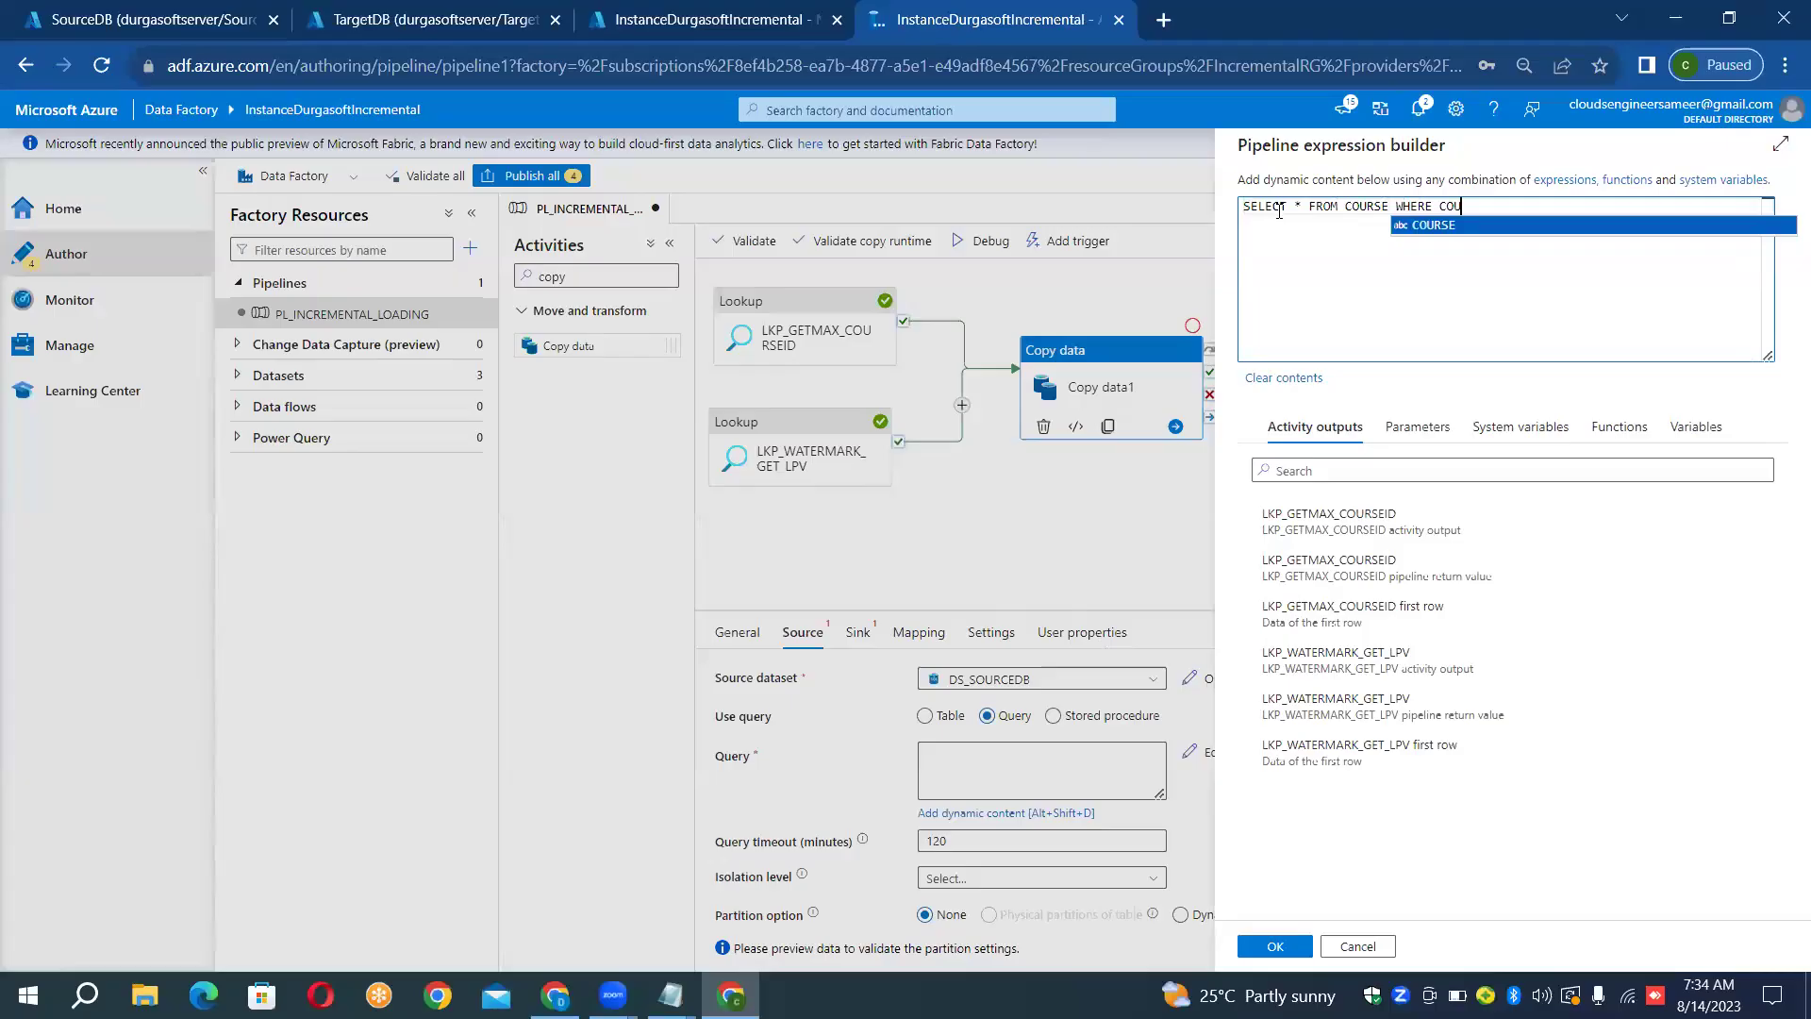
pyautogui.write('E')
pyautogui.write(' ID')
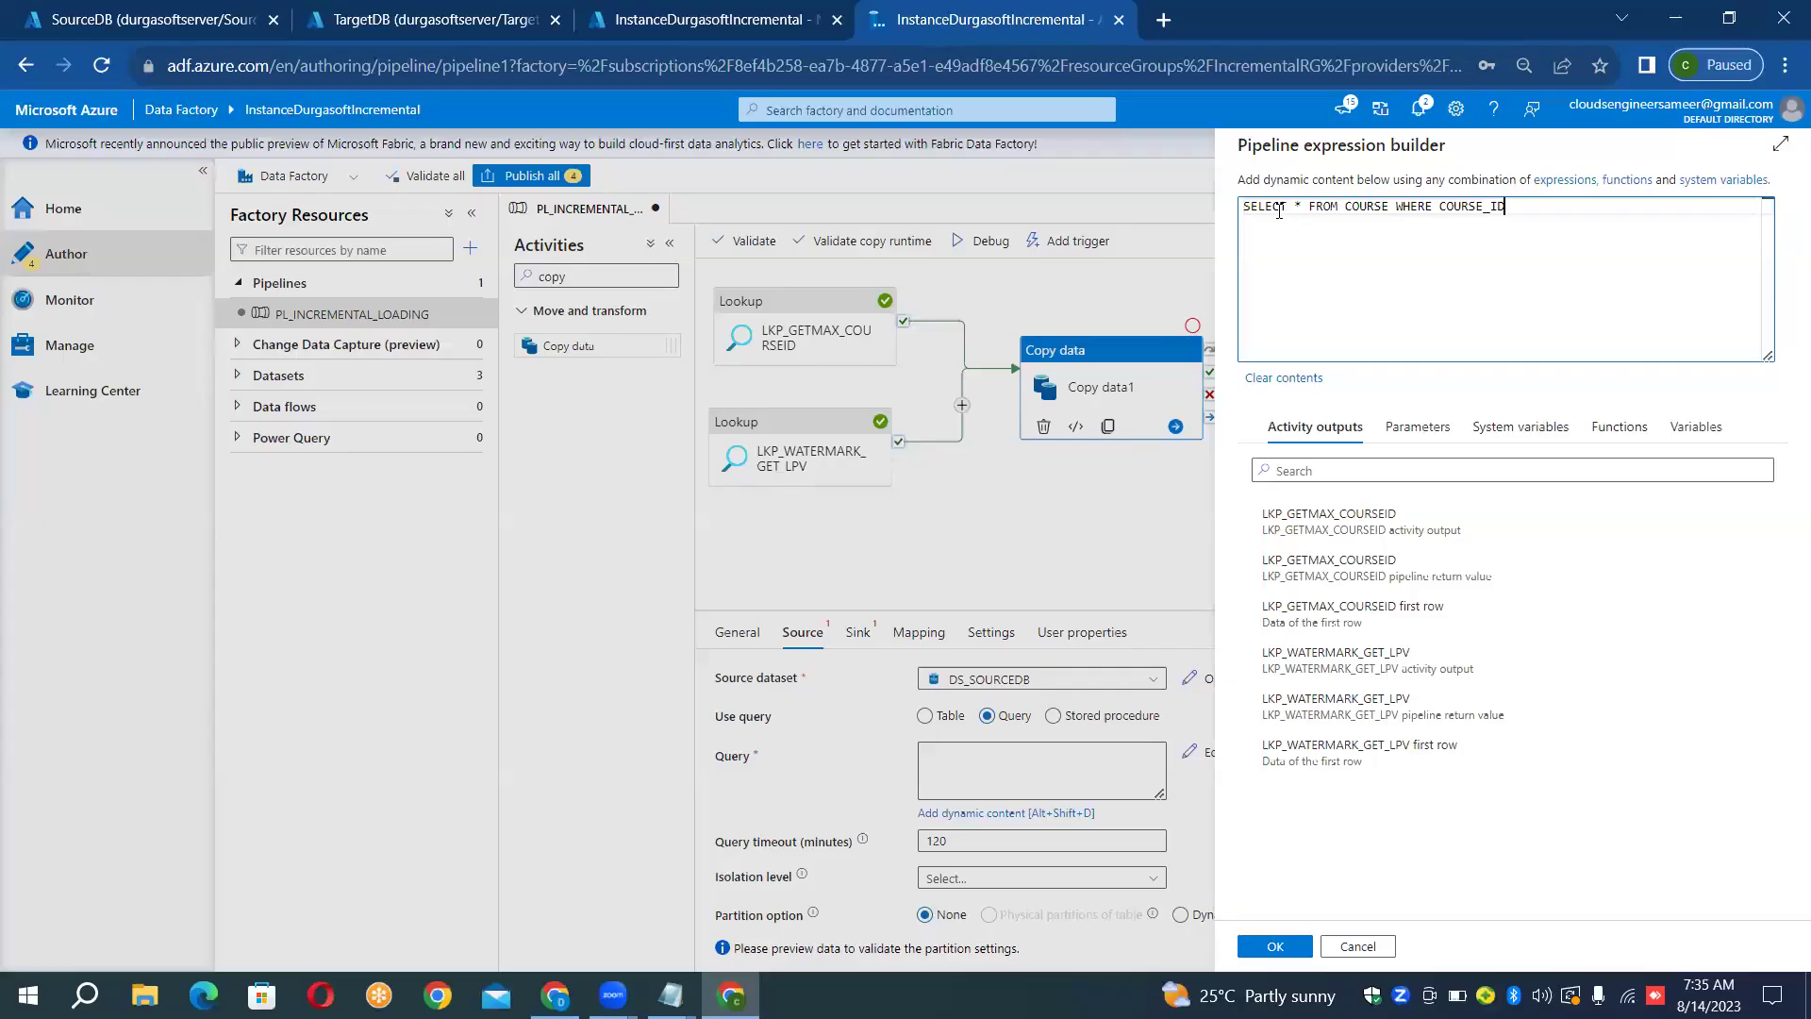
pyautogui.write('>')
pyautogui.write('0')
pyautogui.click(1296, 945)
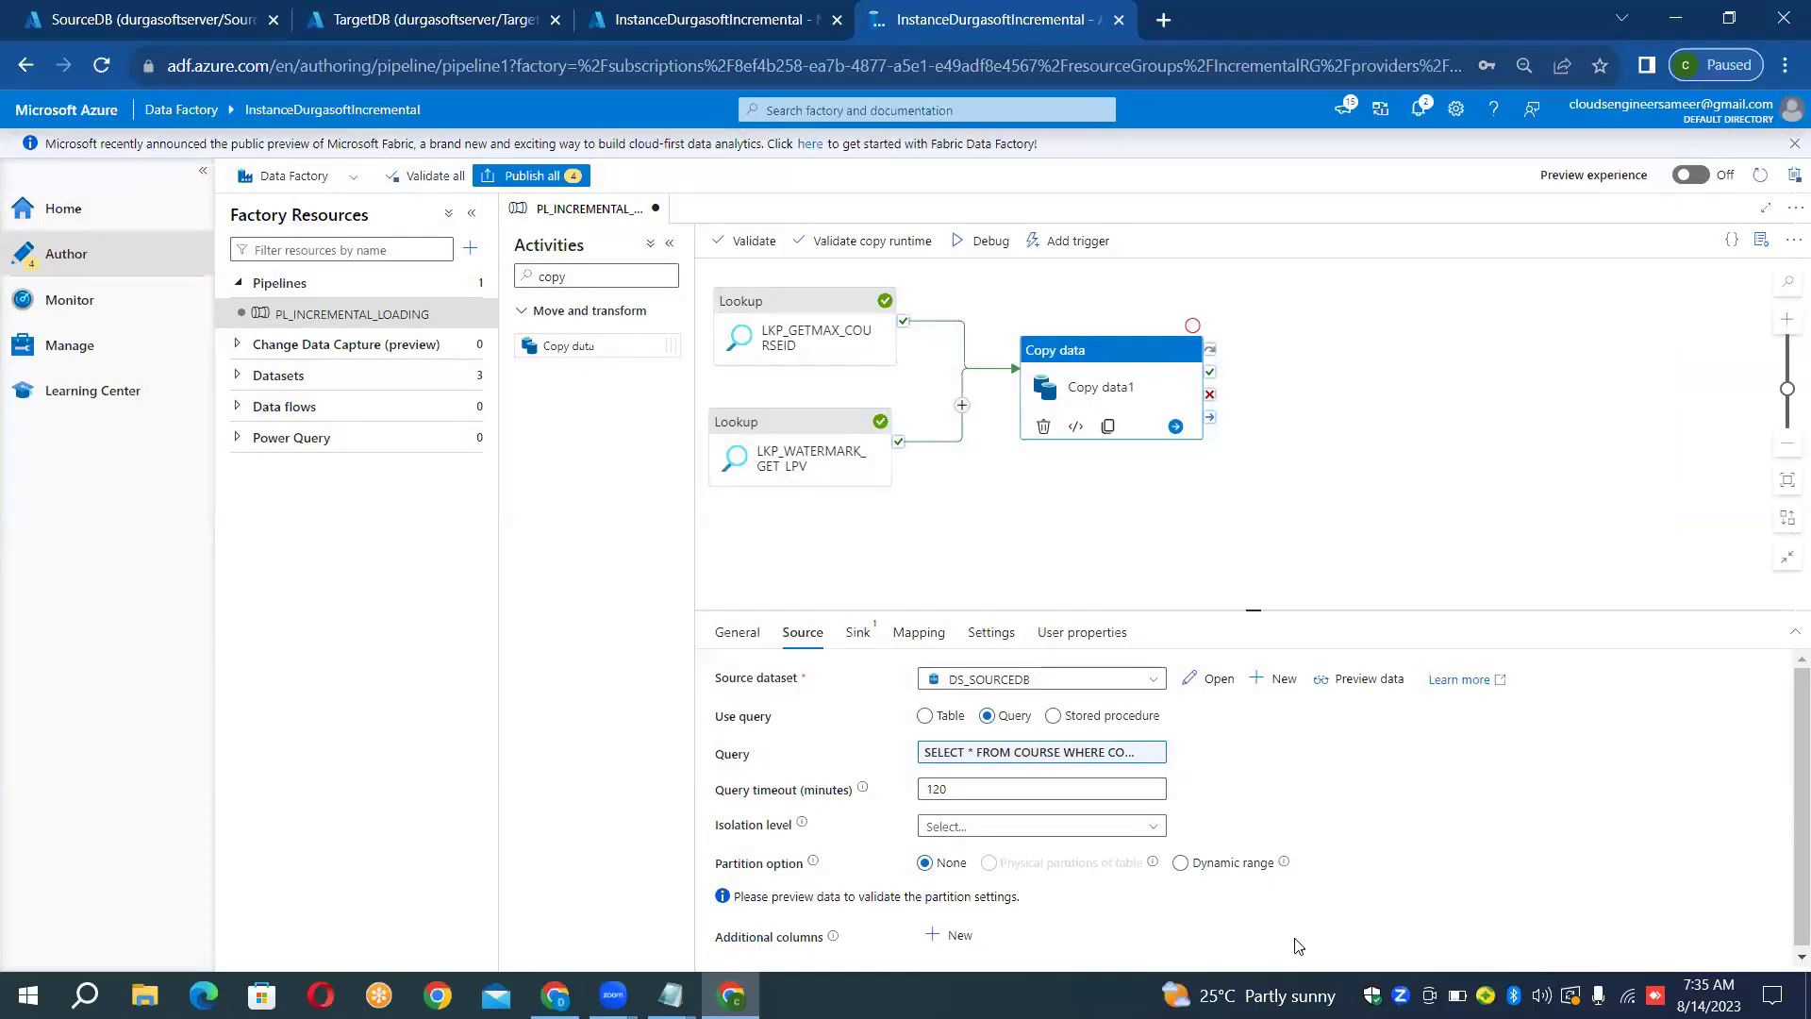
# Start a new Azure SQL Database sink dataset for the Copy data activity, searching the data stores for sql
pyautogui.click(861, 633)
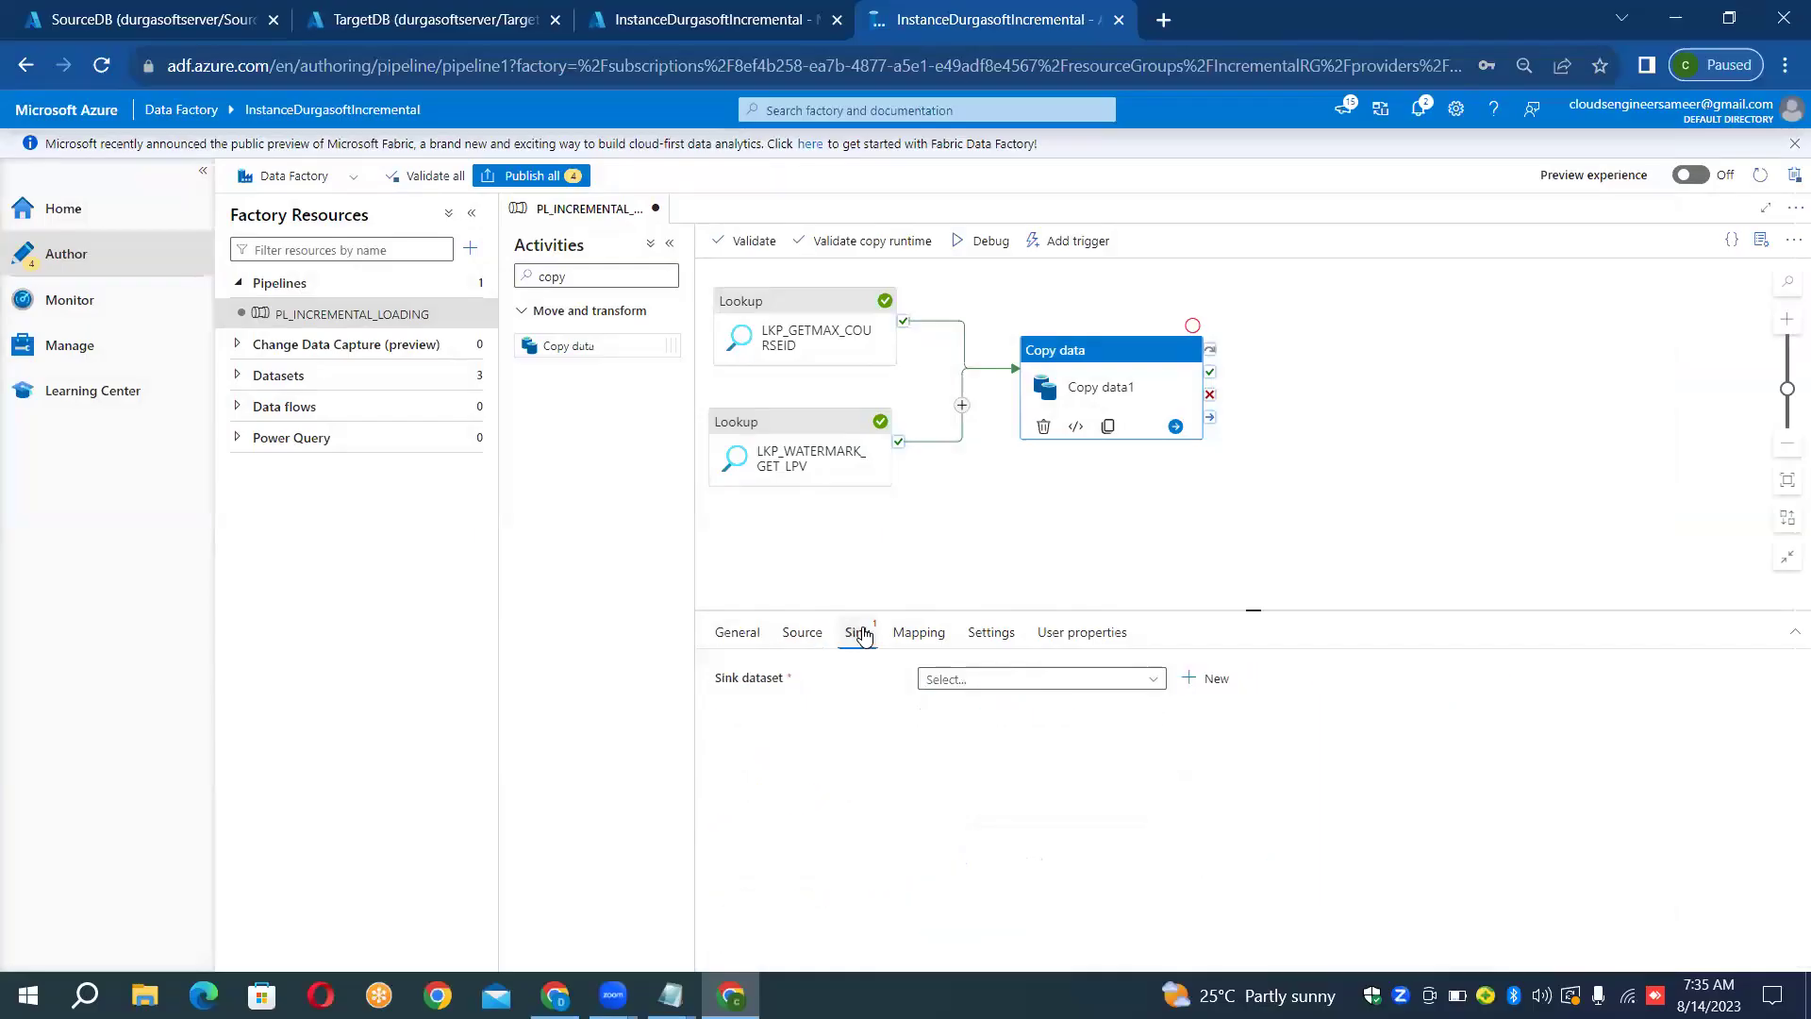
pyautogui.click(1191, 679)
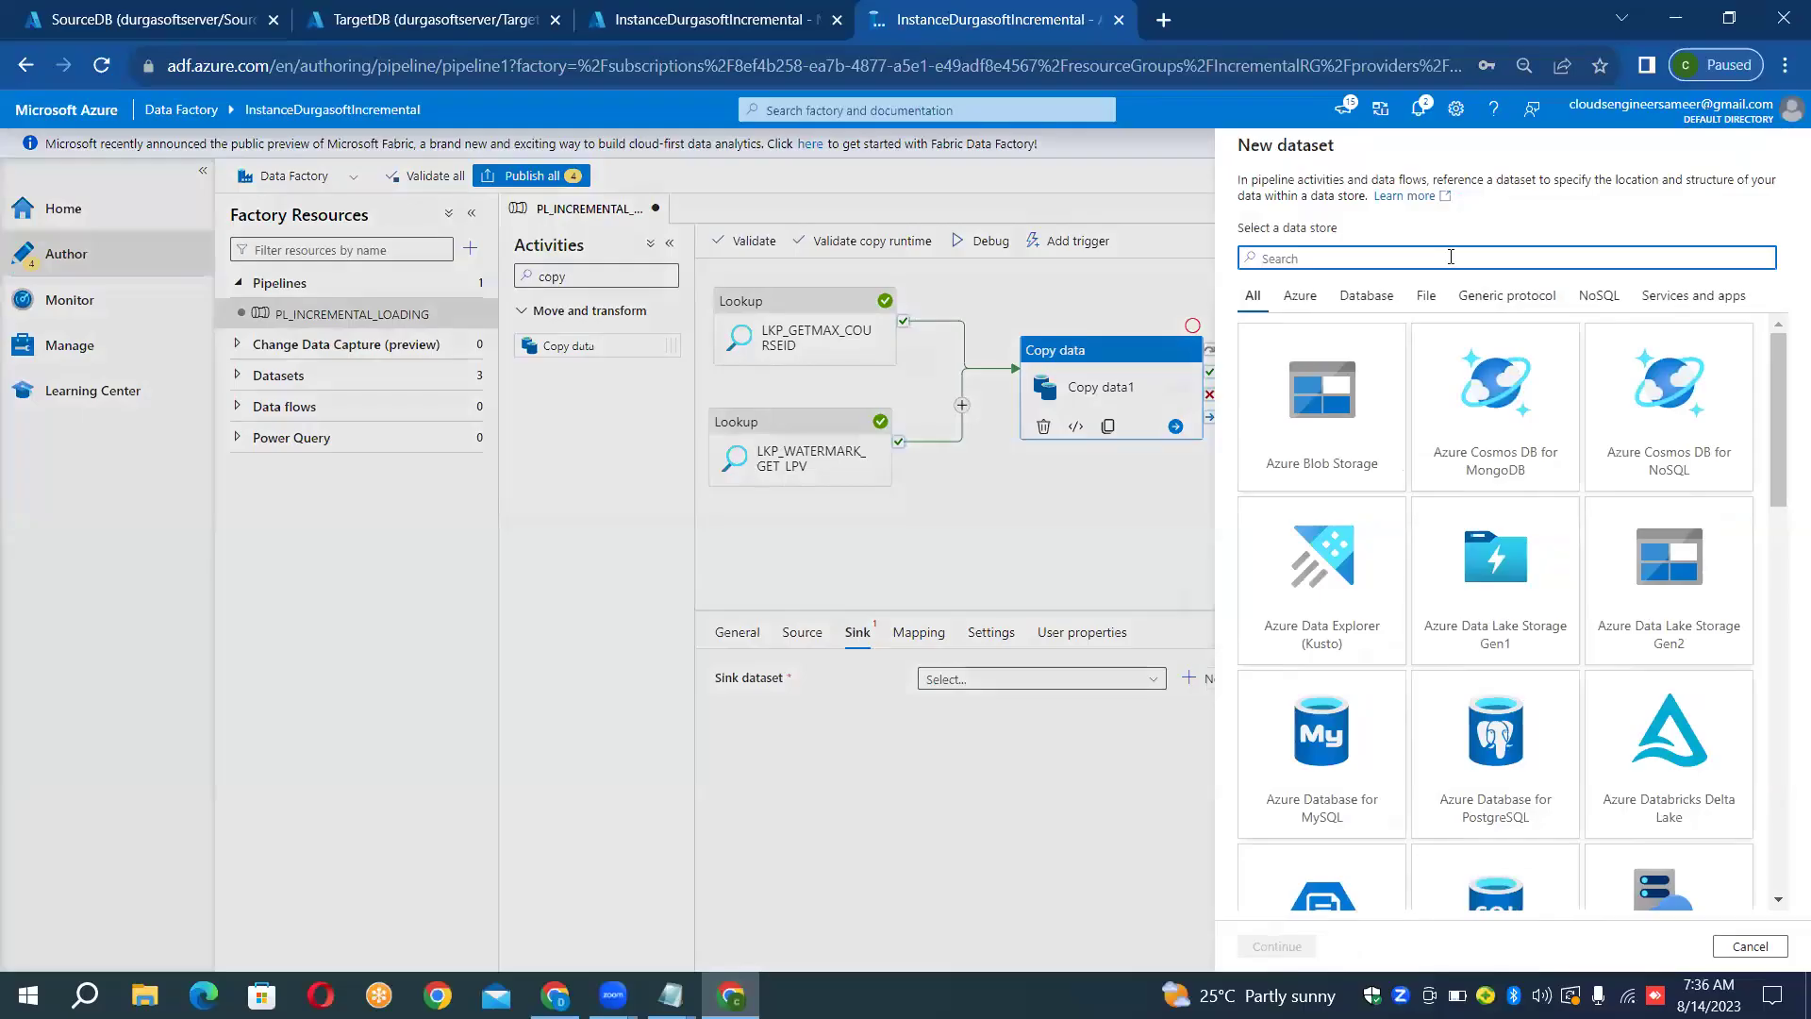
pyautogui.write('sql')
pyautogui.doubleClick(1360, 547)
# Name the sink dataset DS_SINKDB, use the LS_SQLDB_SINK linked service without choosing a table, and create the dataset
pyautogui.click(1365, 210)
pyautogui.hotkey('ctrl', 'a')
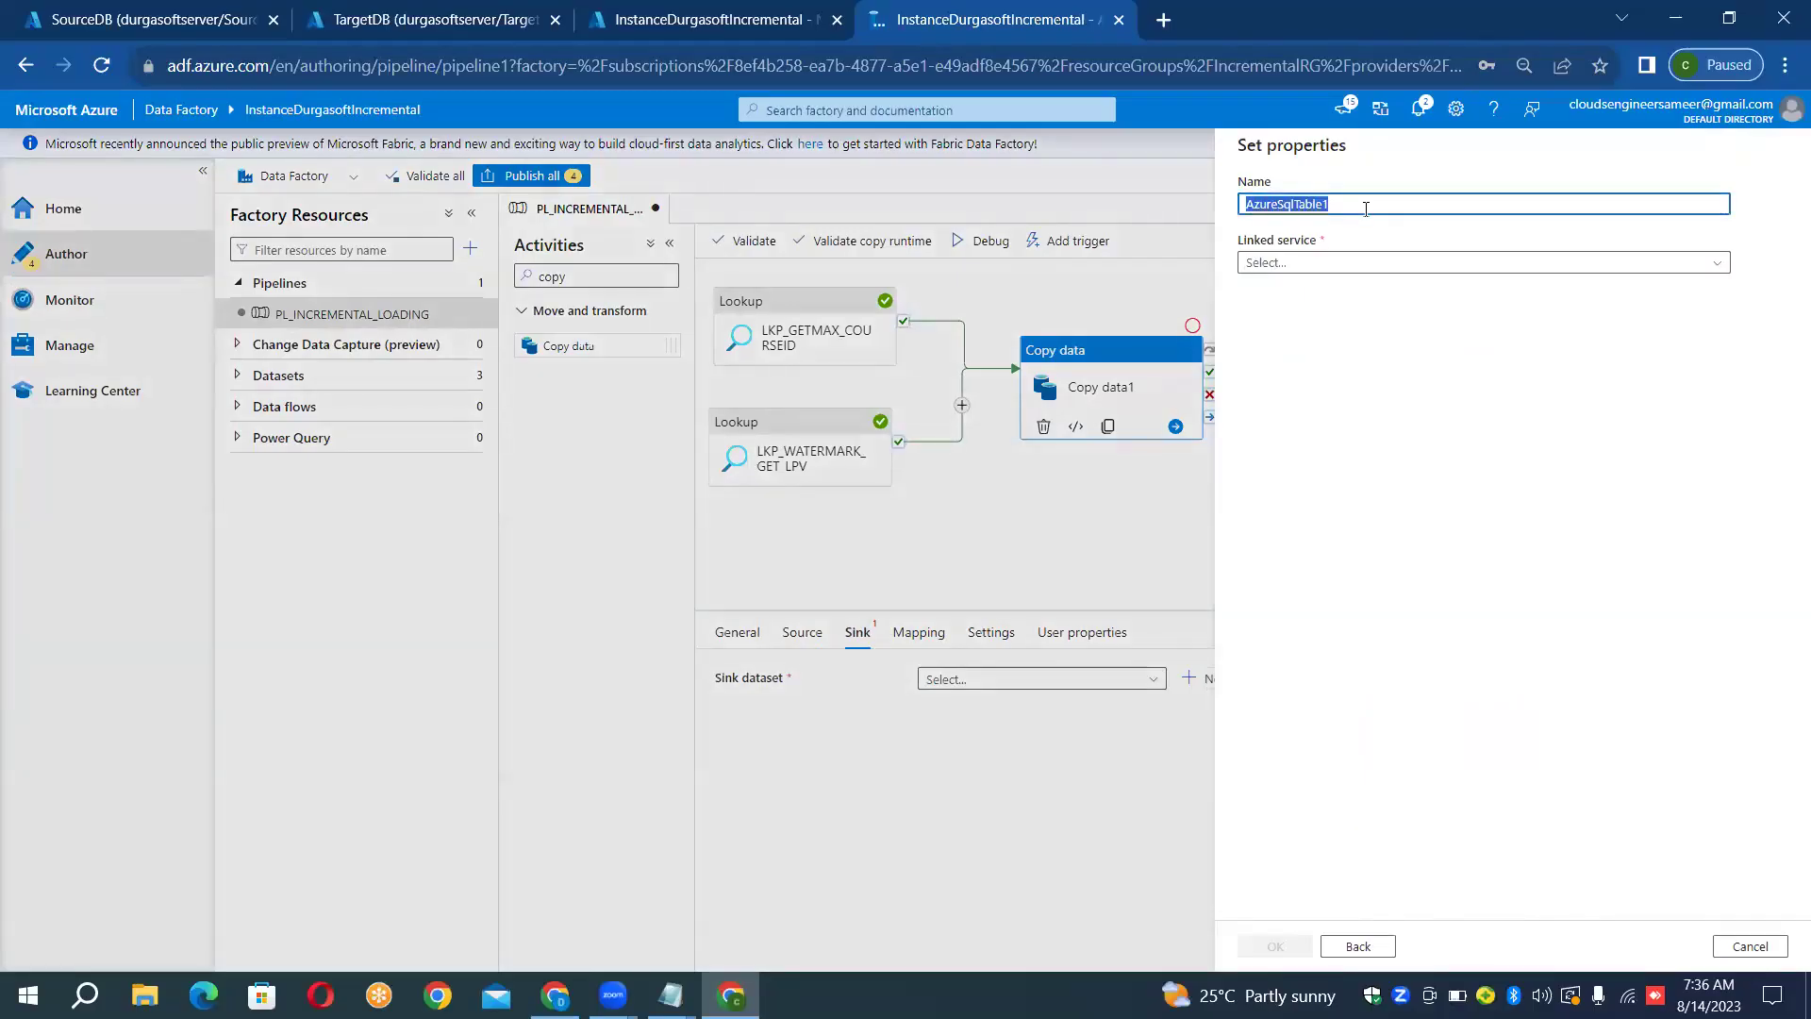
pyautogui.press('BackSpace')
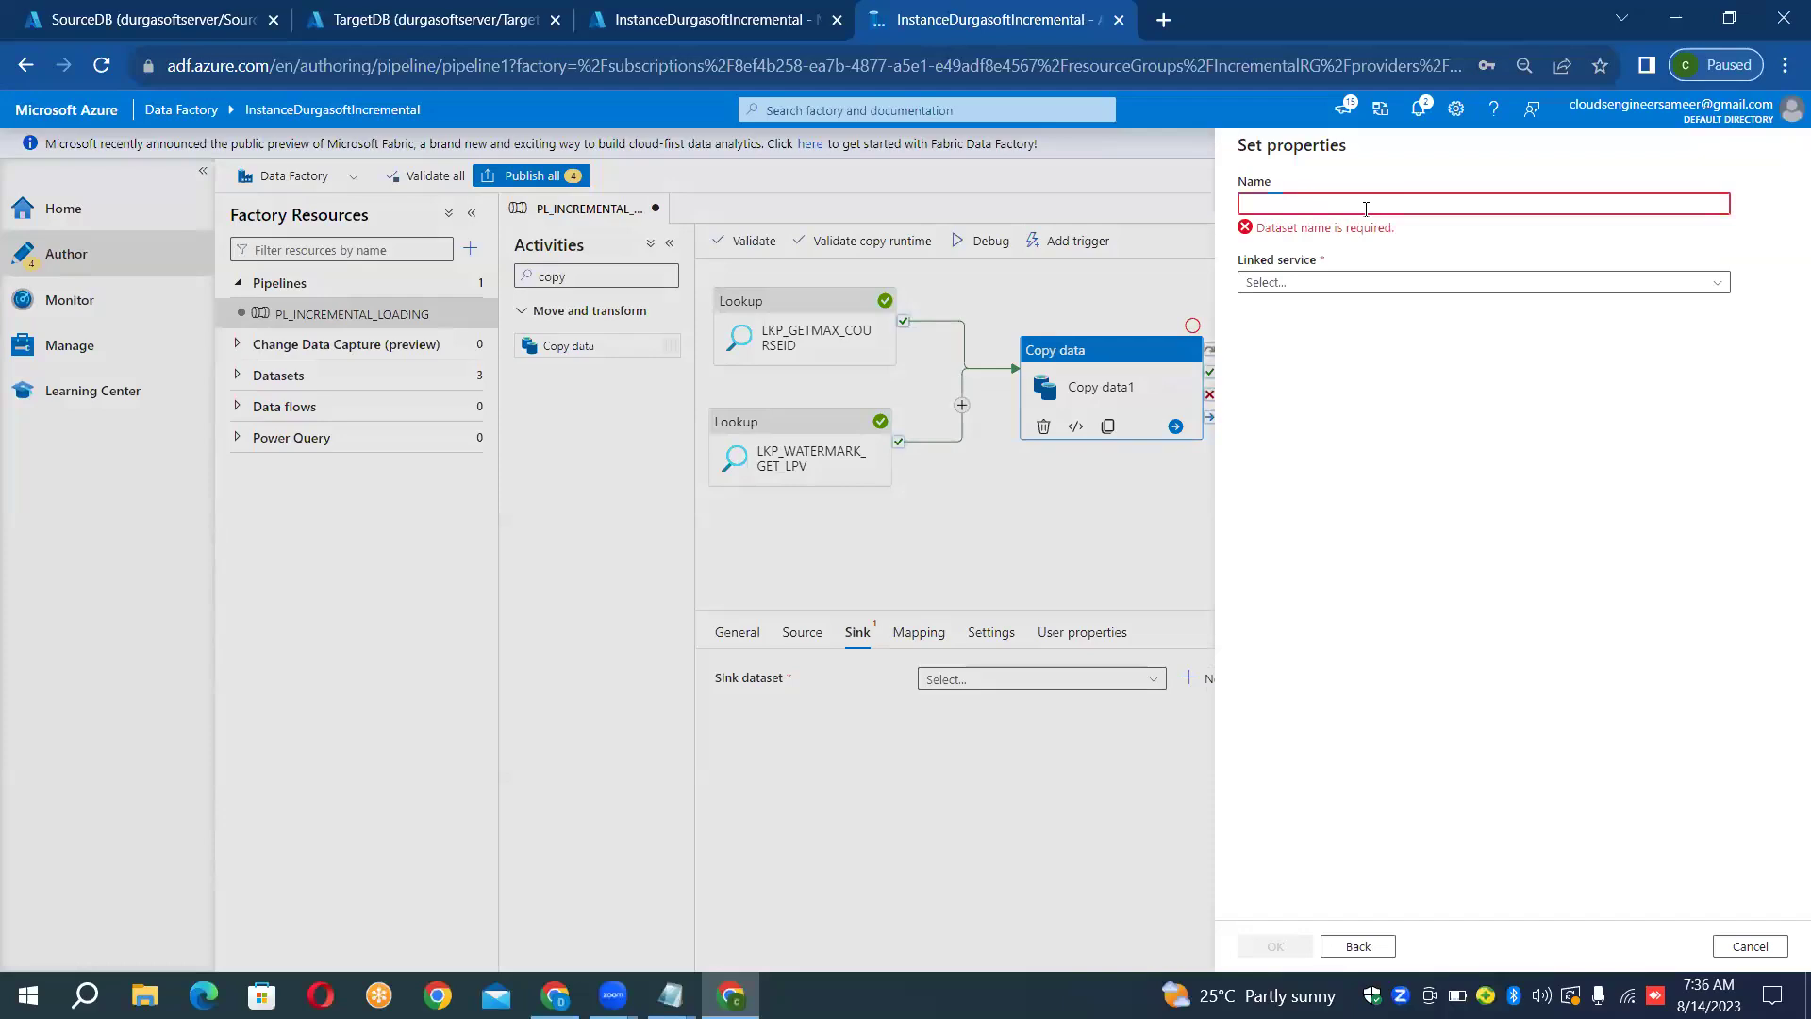
pyautogui.write('DS_SINK')
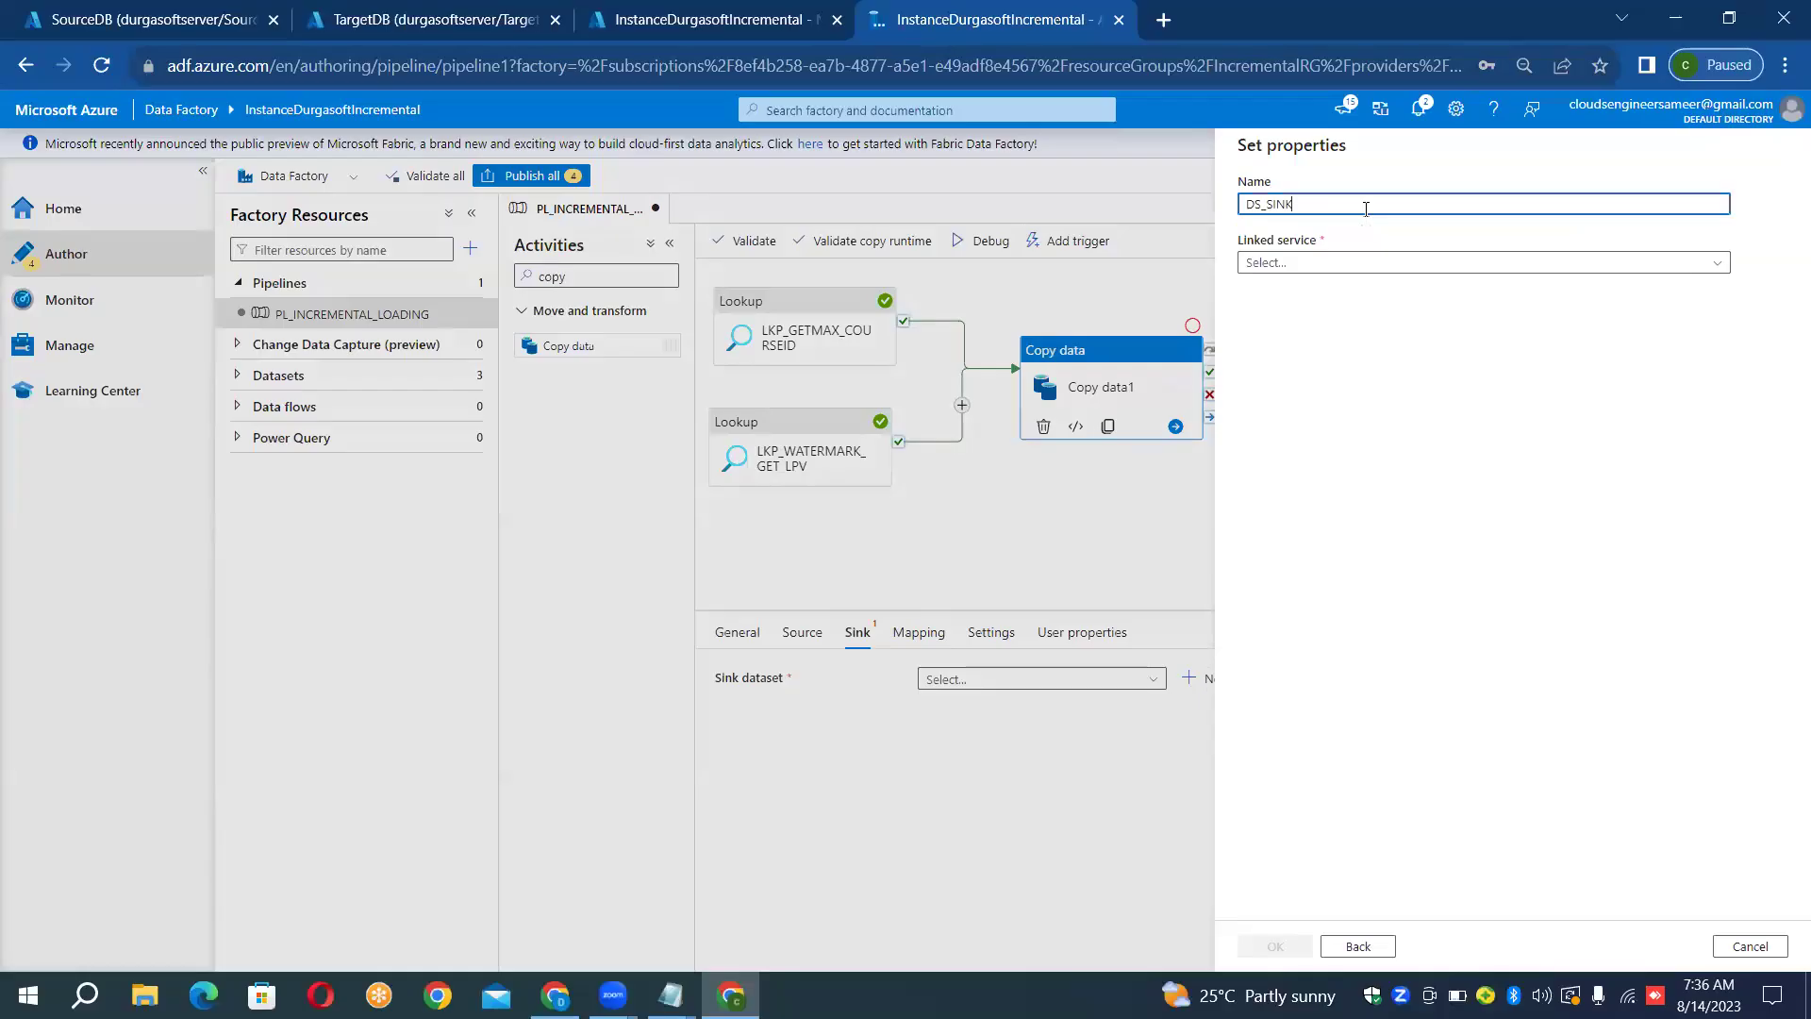
pyautogui.write('DB')
pyautogui.click(1344, 262)
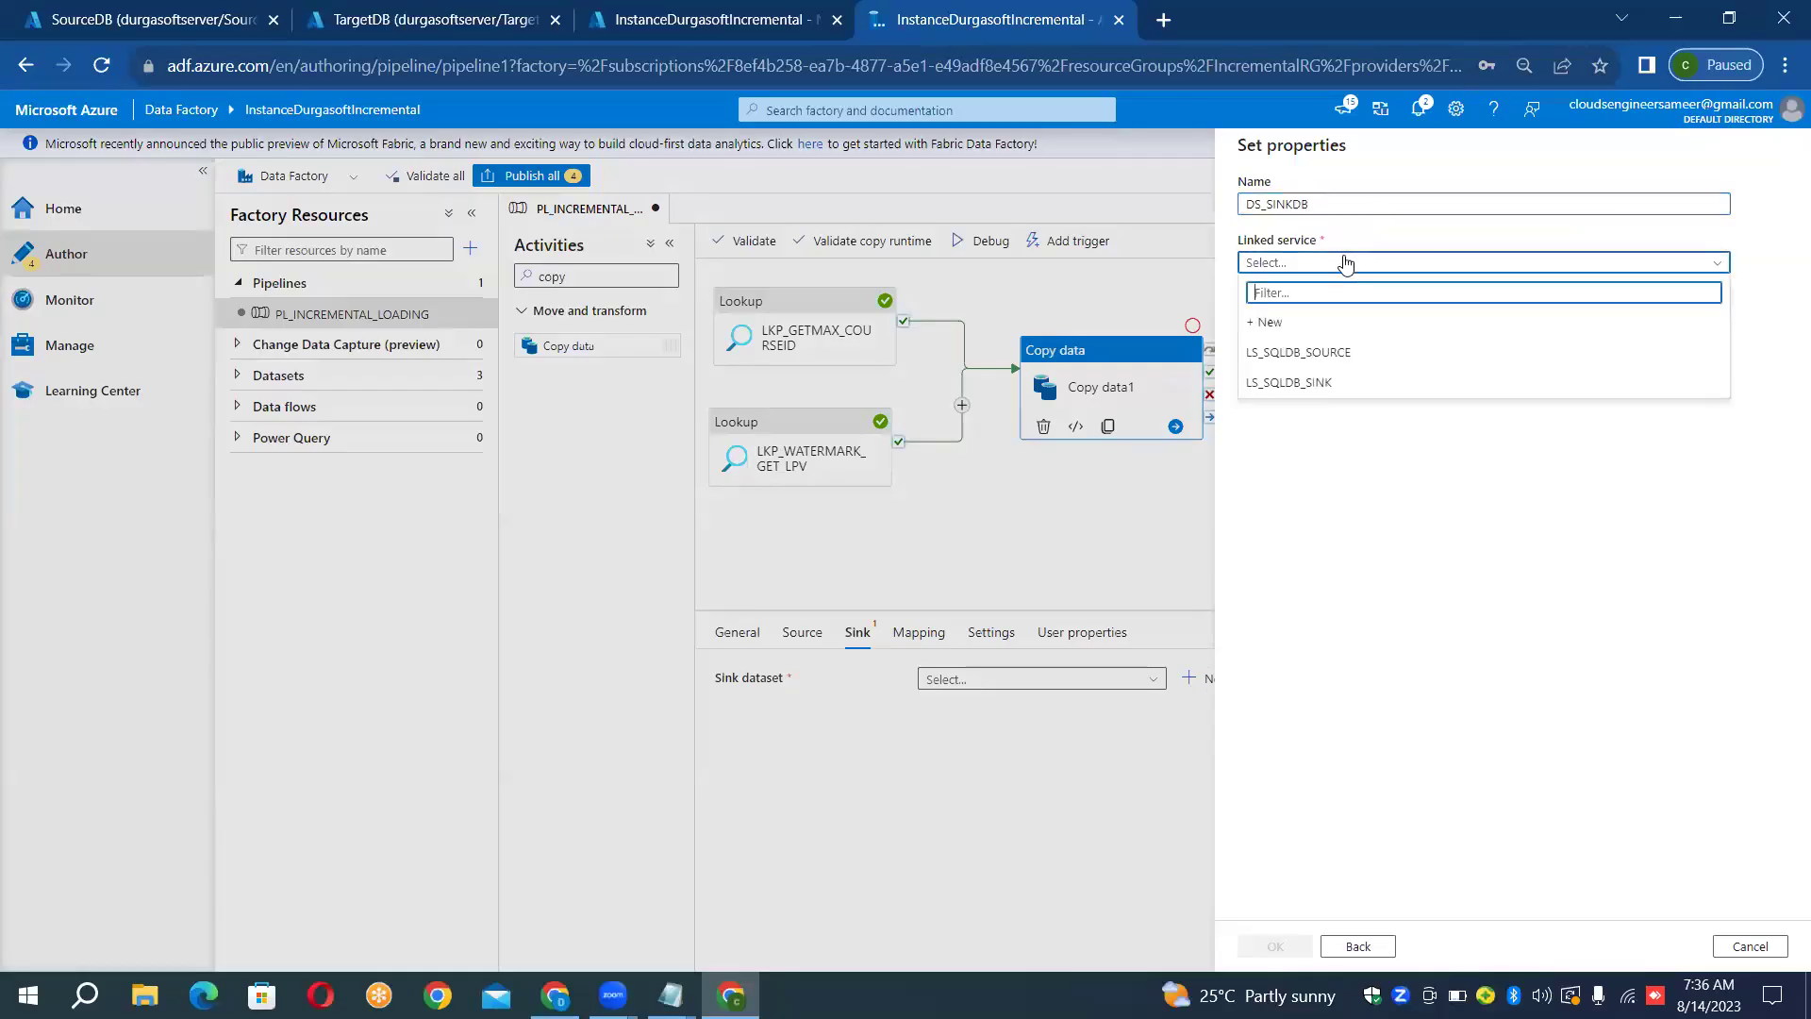
pyautogui.click(1323, 383)
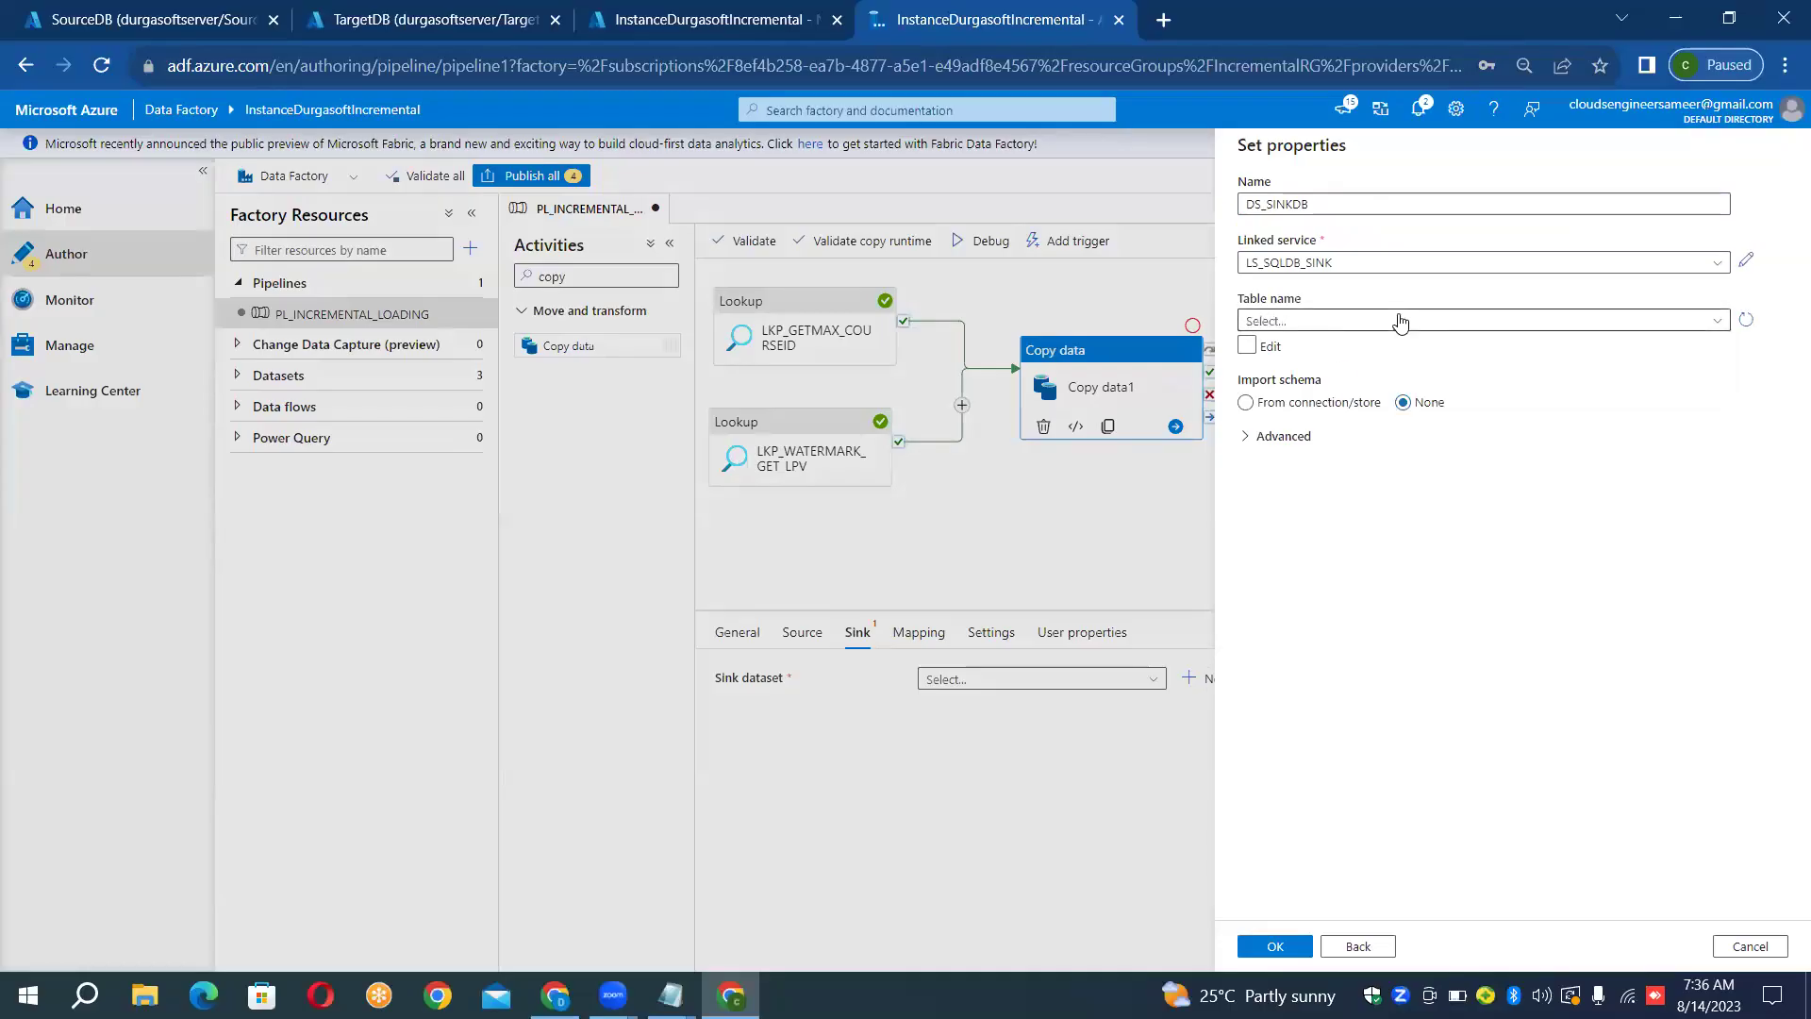
pyautogui.click(1399, 322)
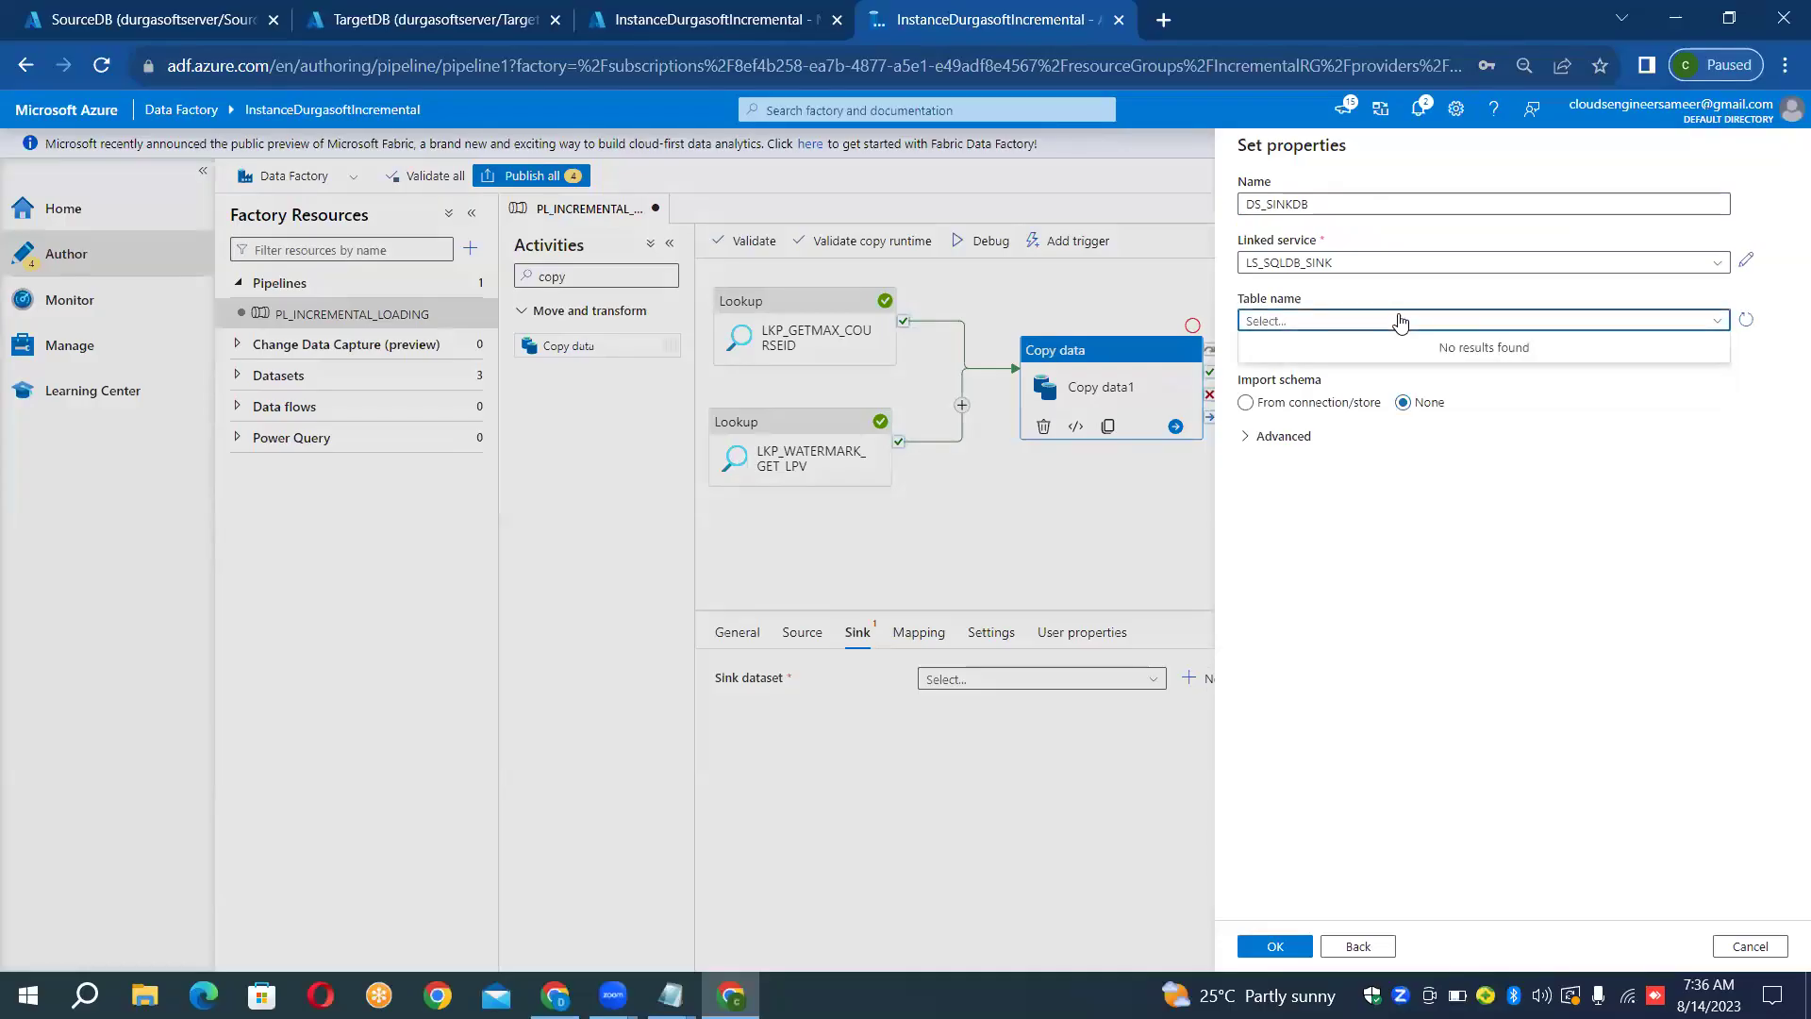
pyautogui.click(1400, 322)
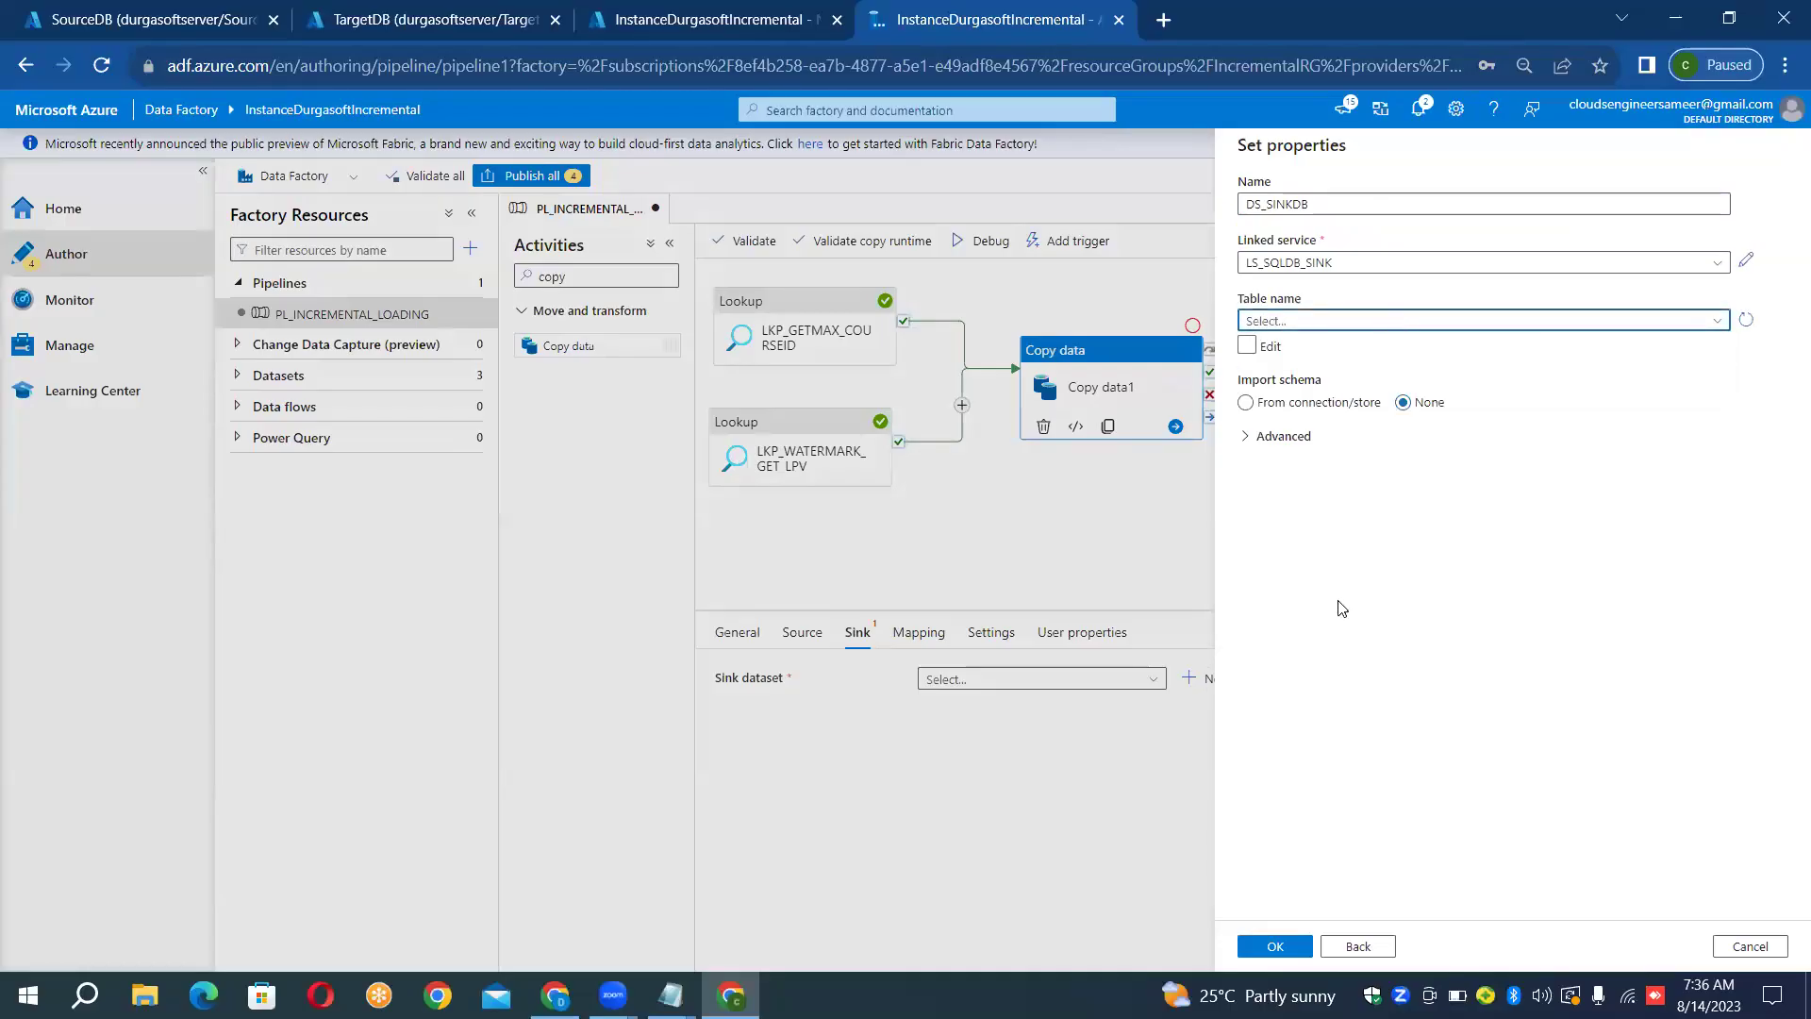
pyautogui.click(1293, 951)
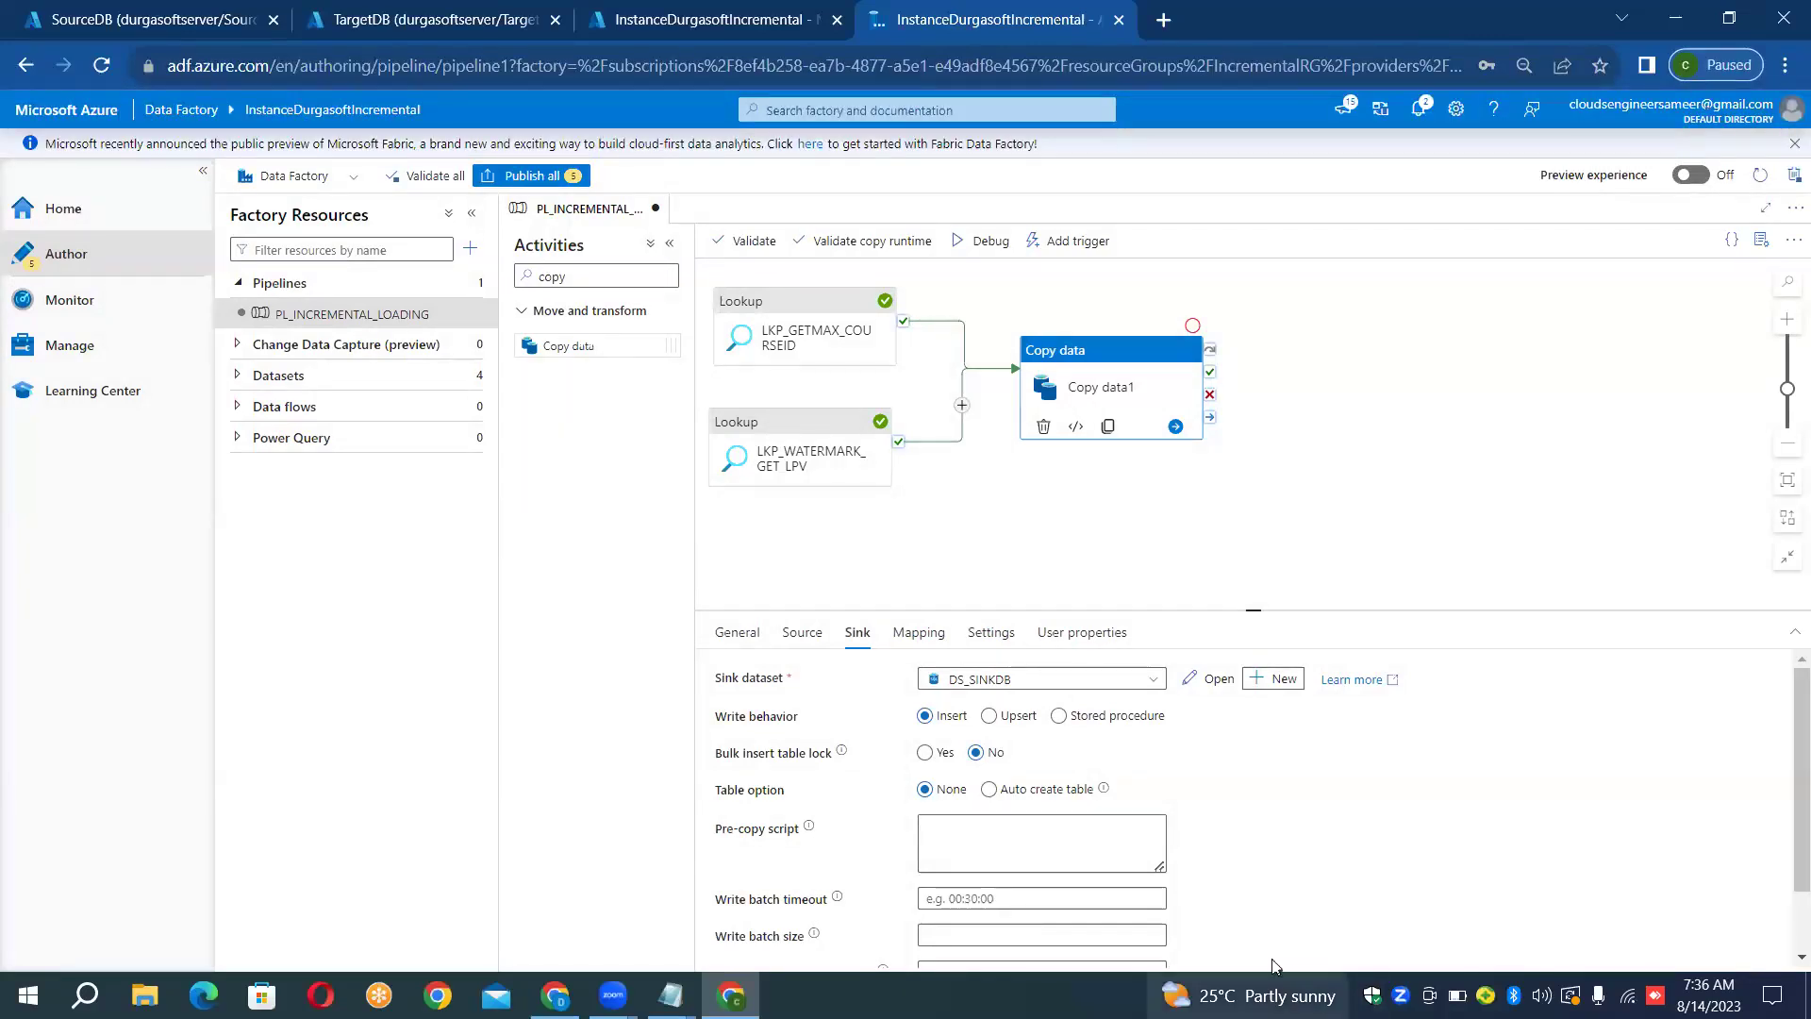
# Set the sink's table option to Auto create table, keeping the Insert write behavior
pyautogui.click(1096, 723)
pyautogui.click(988, 789)
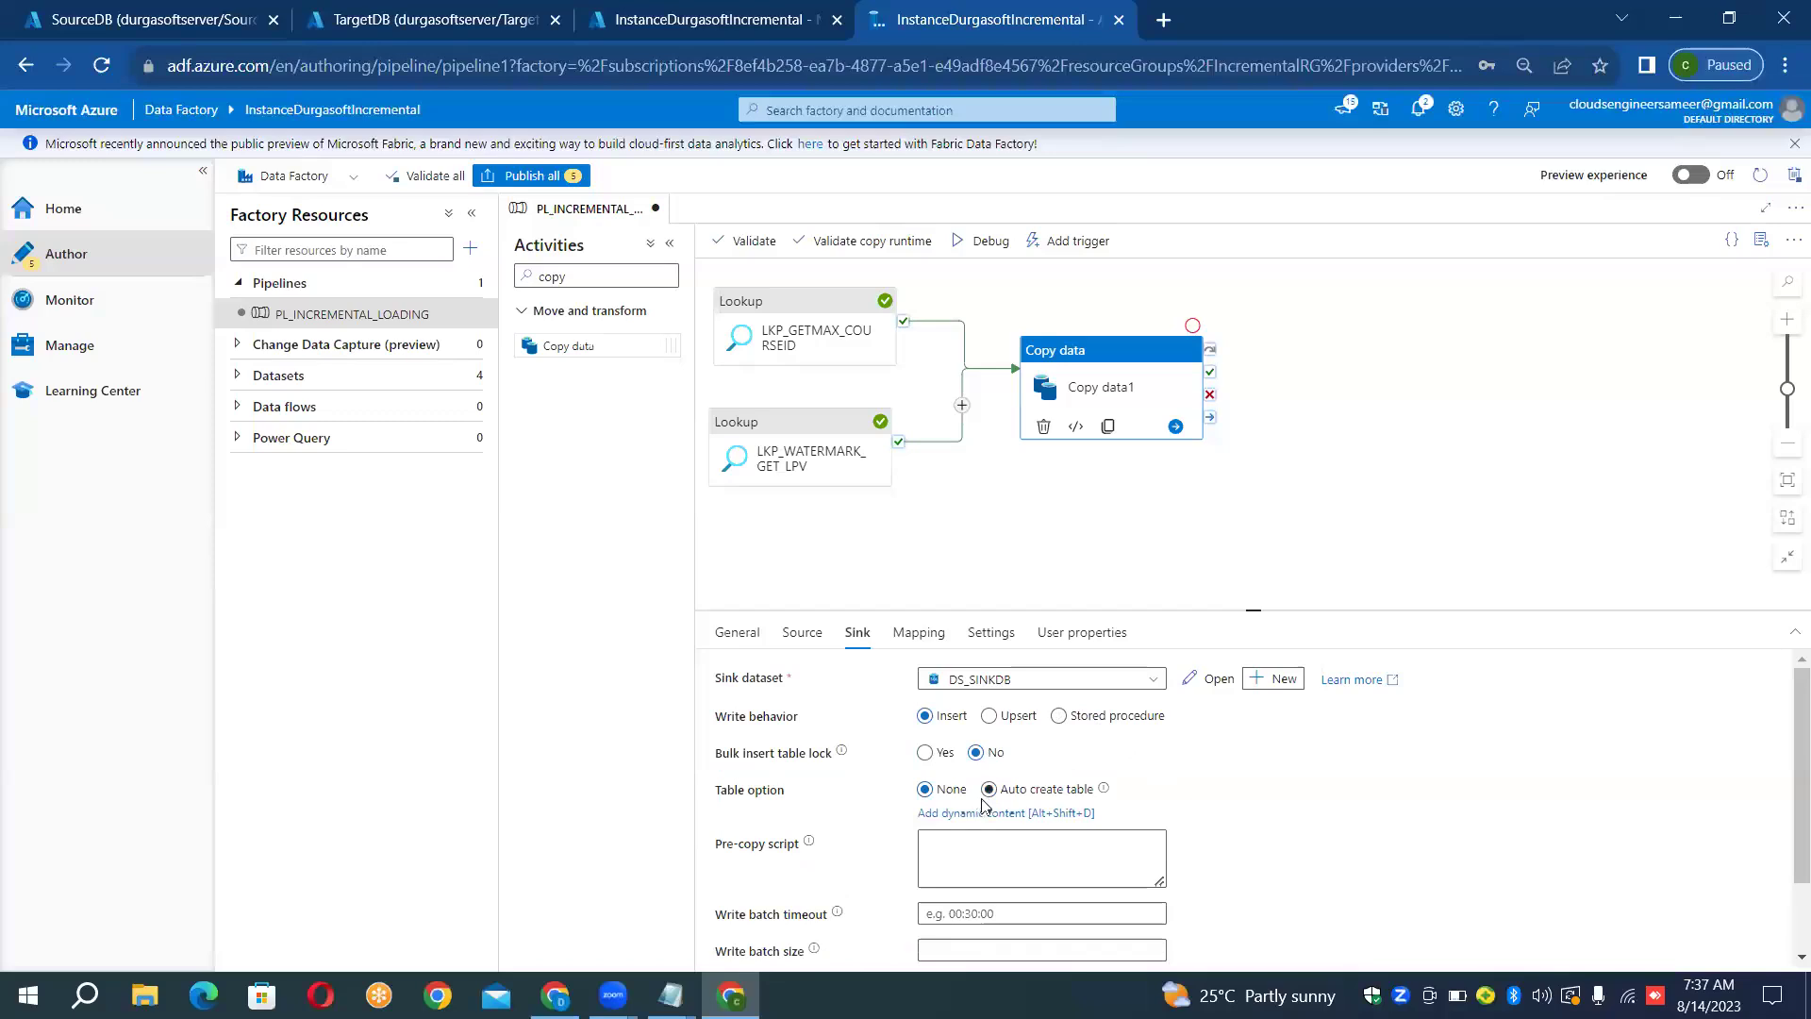
pyautogui.click(988, 791)
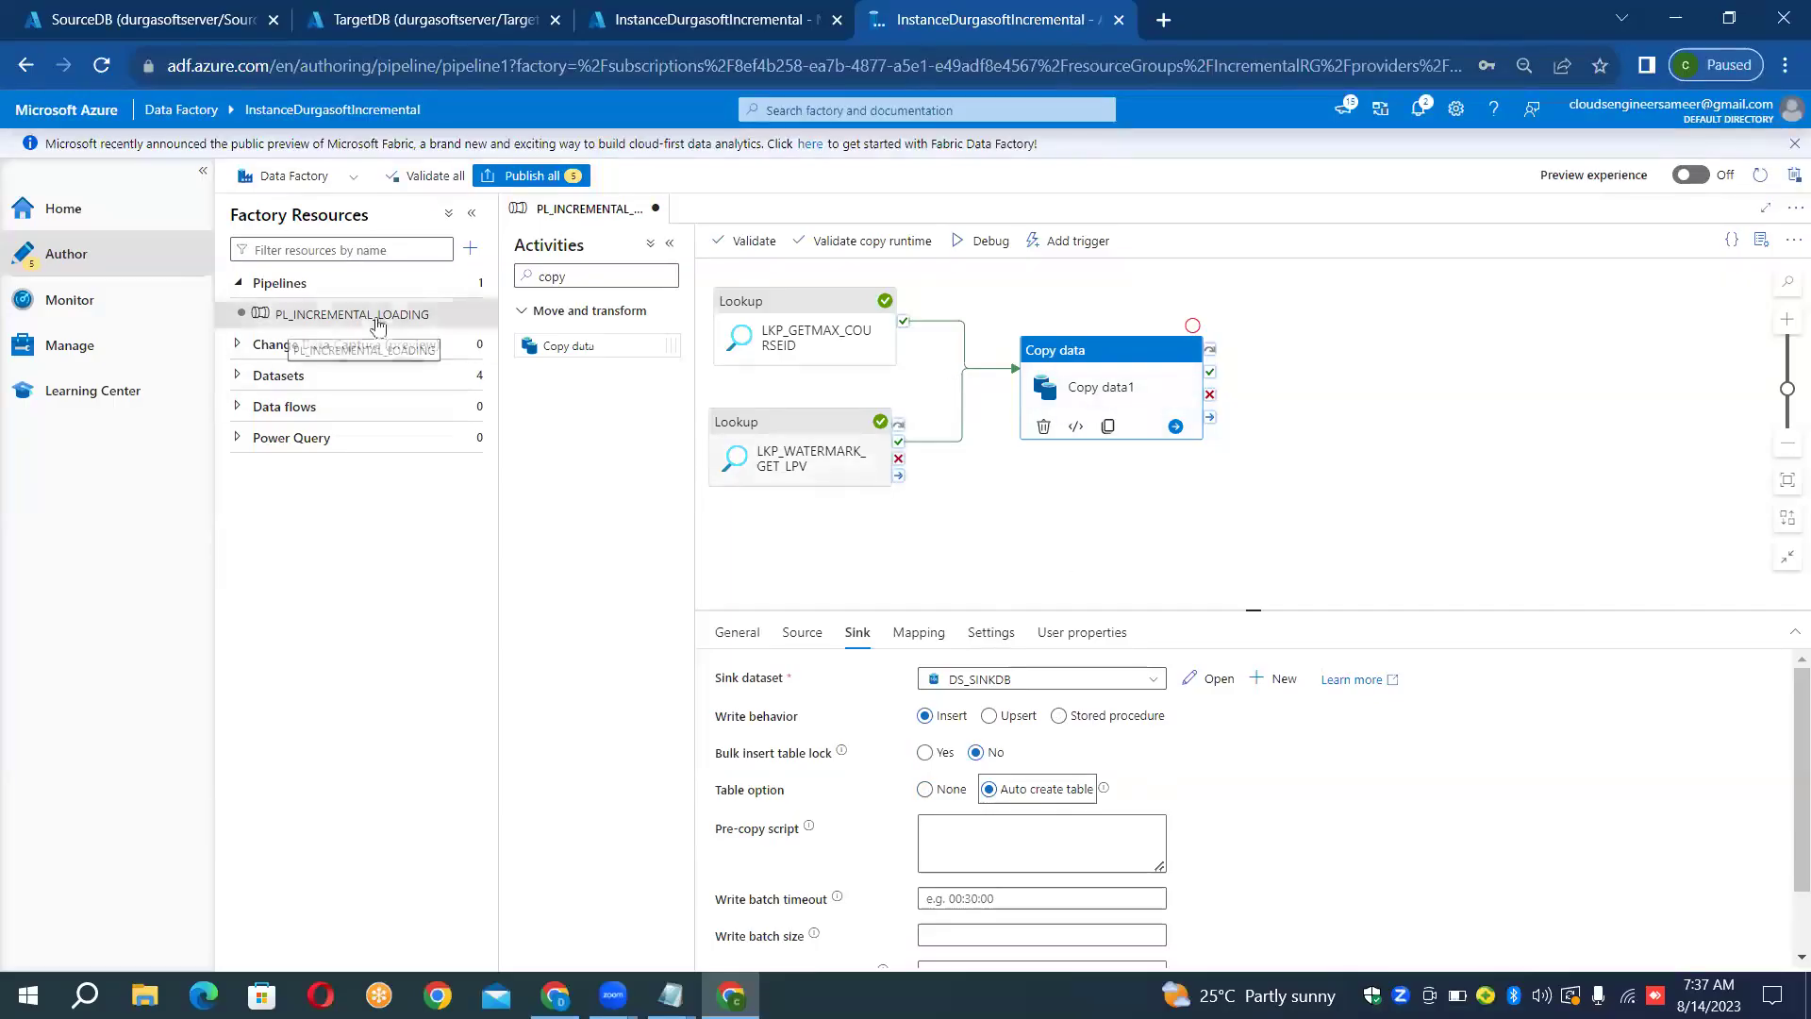
# Search the activities for Sto, add a Stored procedure activity after Copy data1, and connect the copy's success output to it
pyautogui.press('BackSpace')
pyautogui.press('BackSpace')
pyautogui.press('BackSpace')
pyautogui.press('BackSpace')
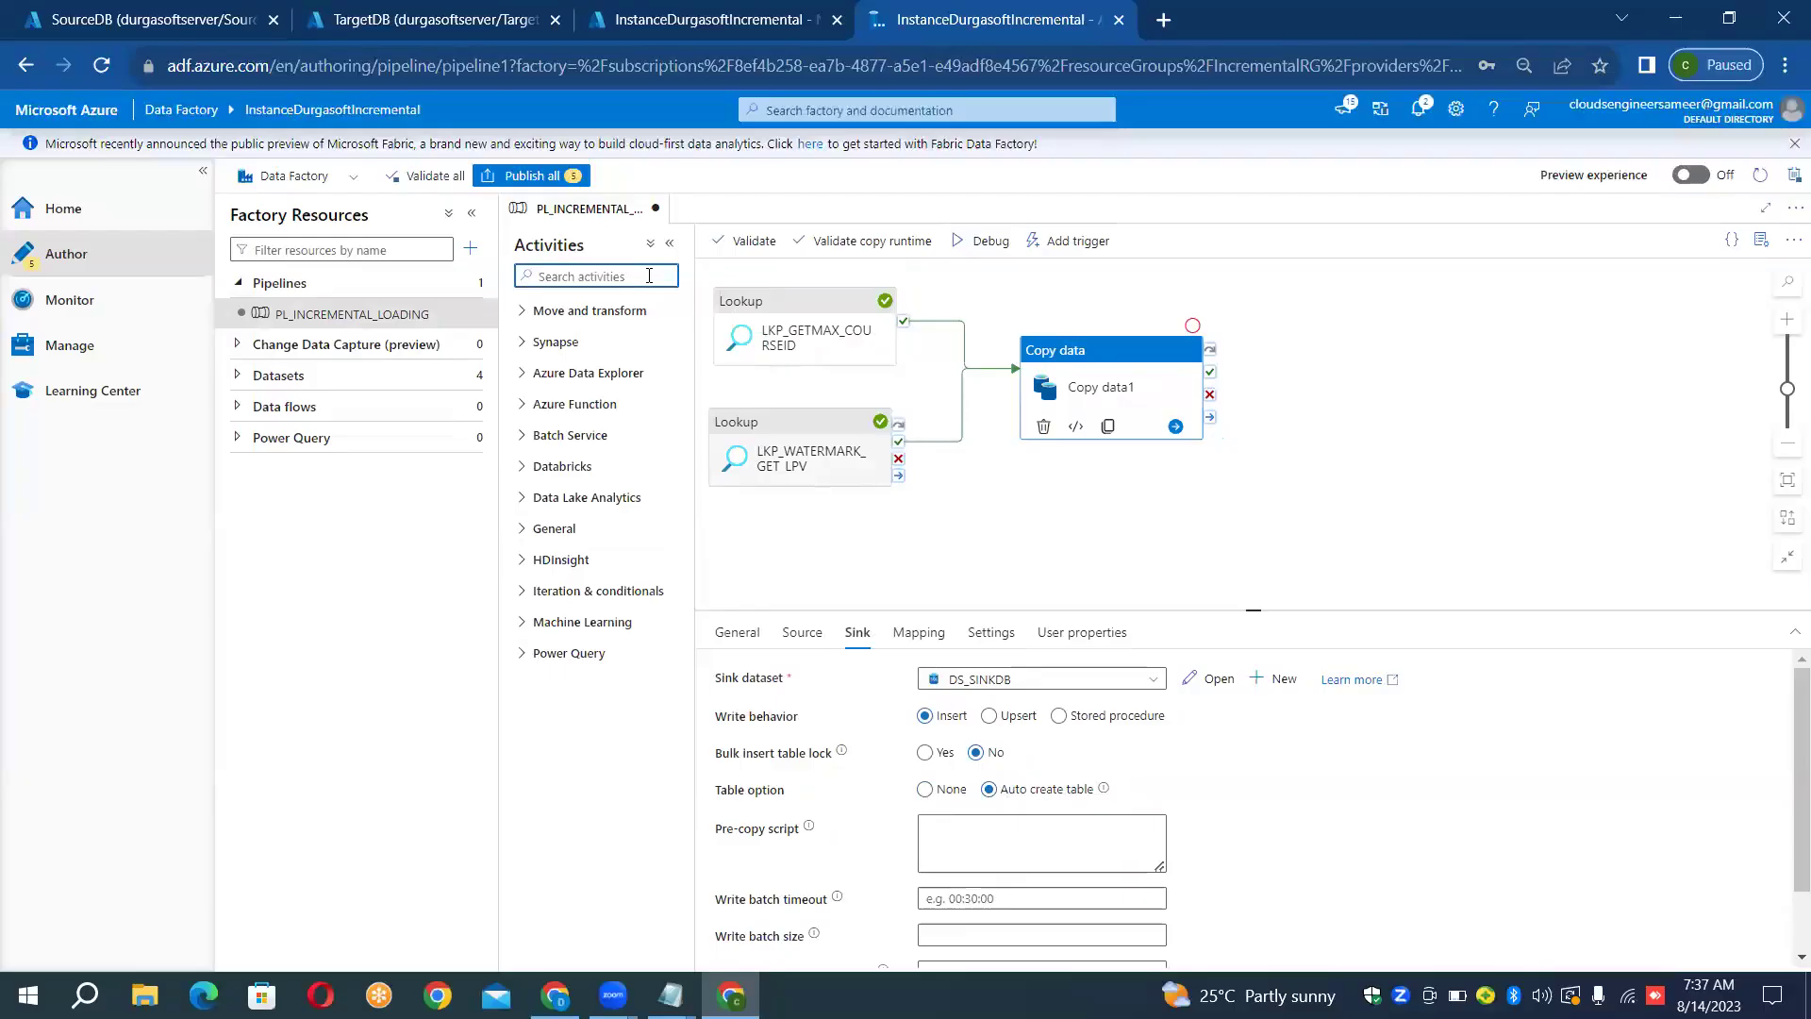
pyautogui.write('Stoed')
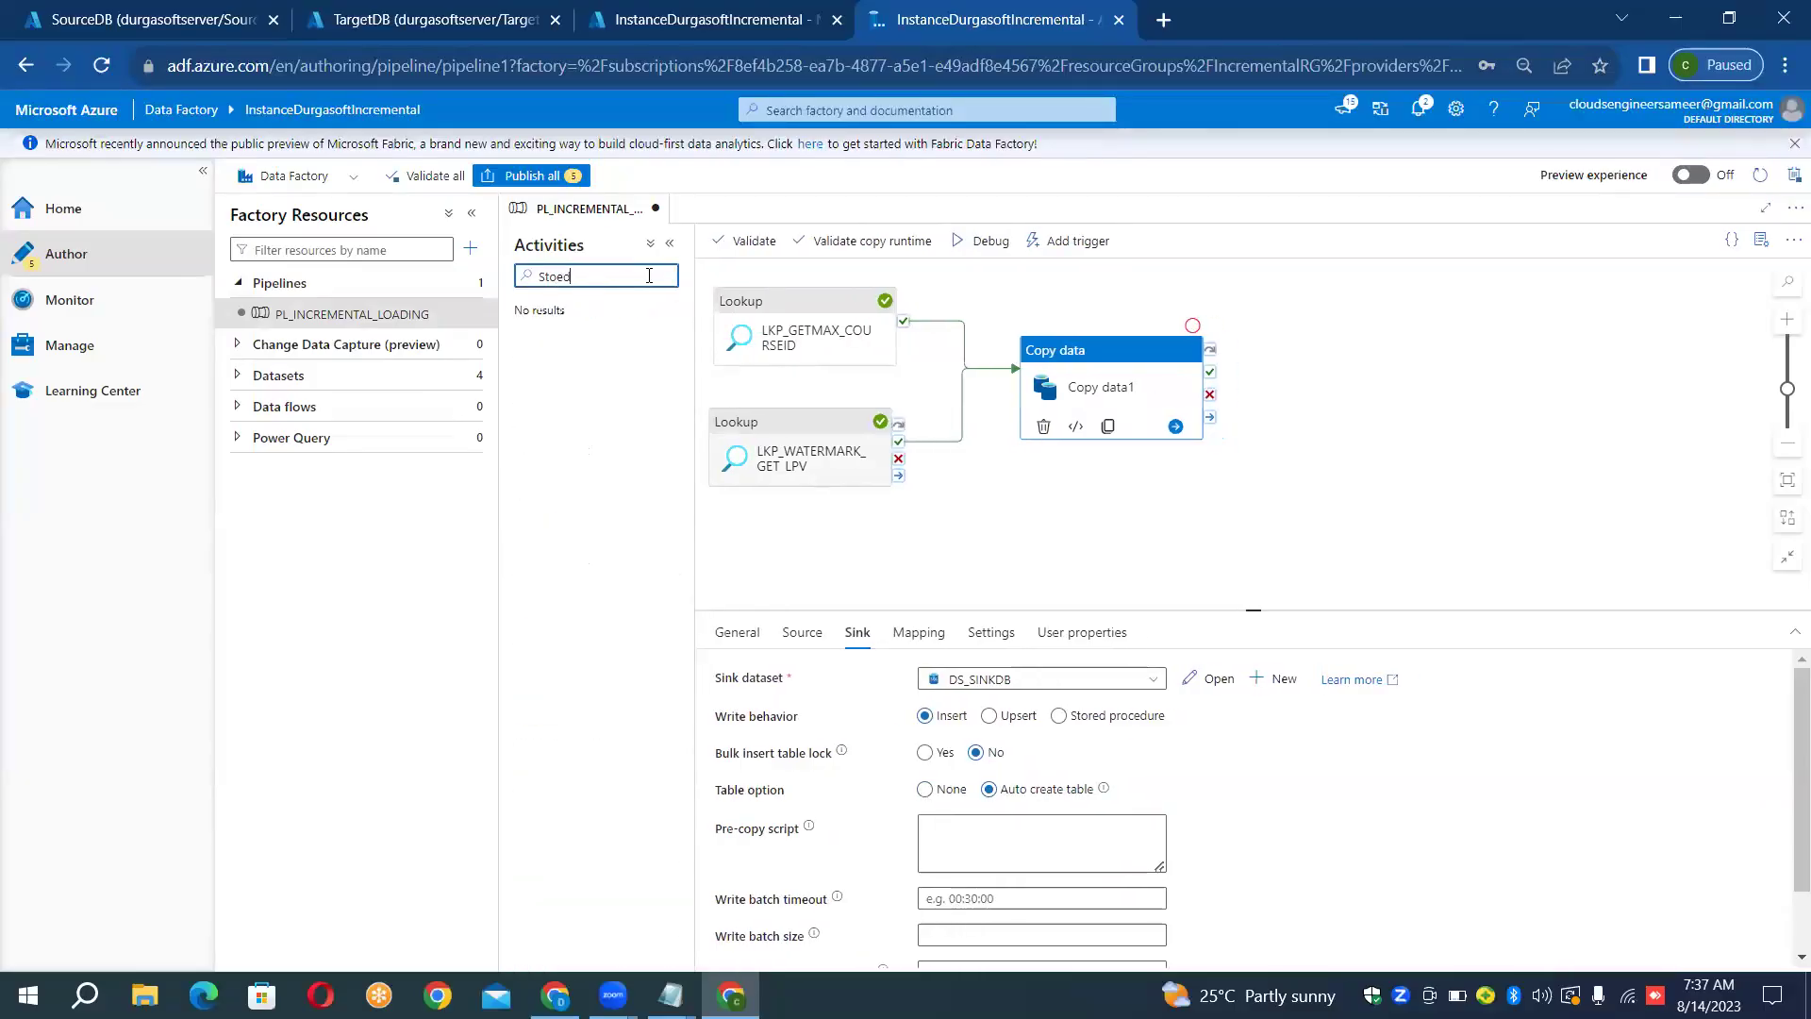
pyautogui.press('BackSpace')
pyautogui.press('BackSpace')
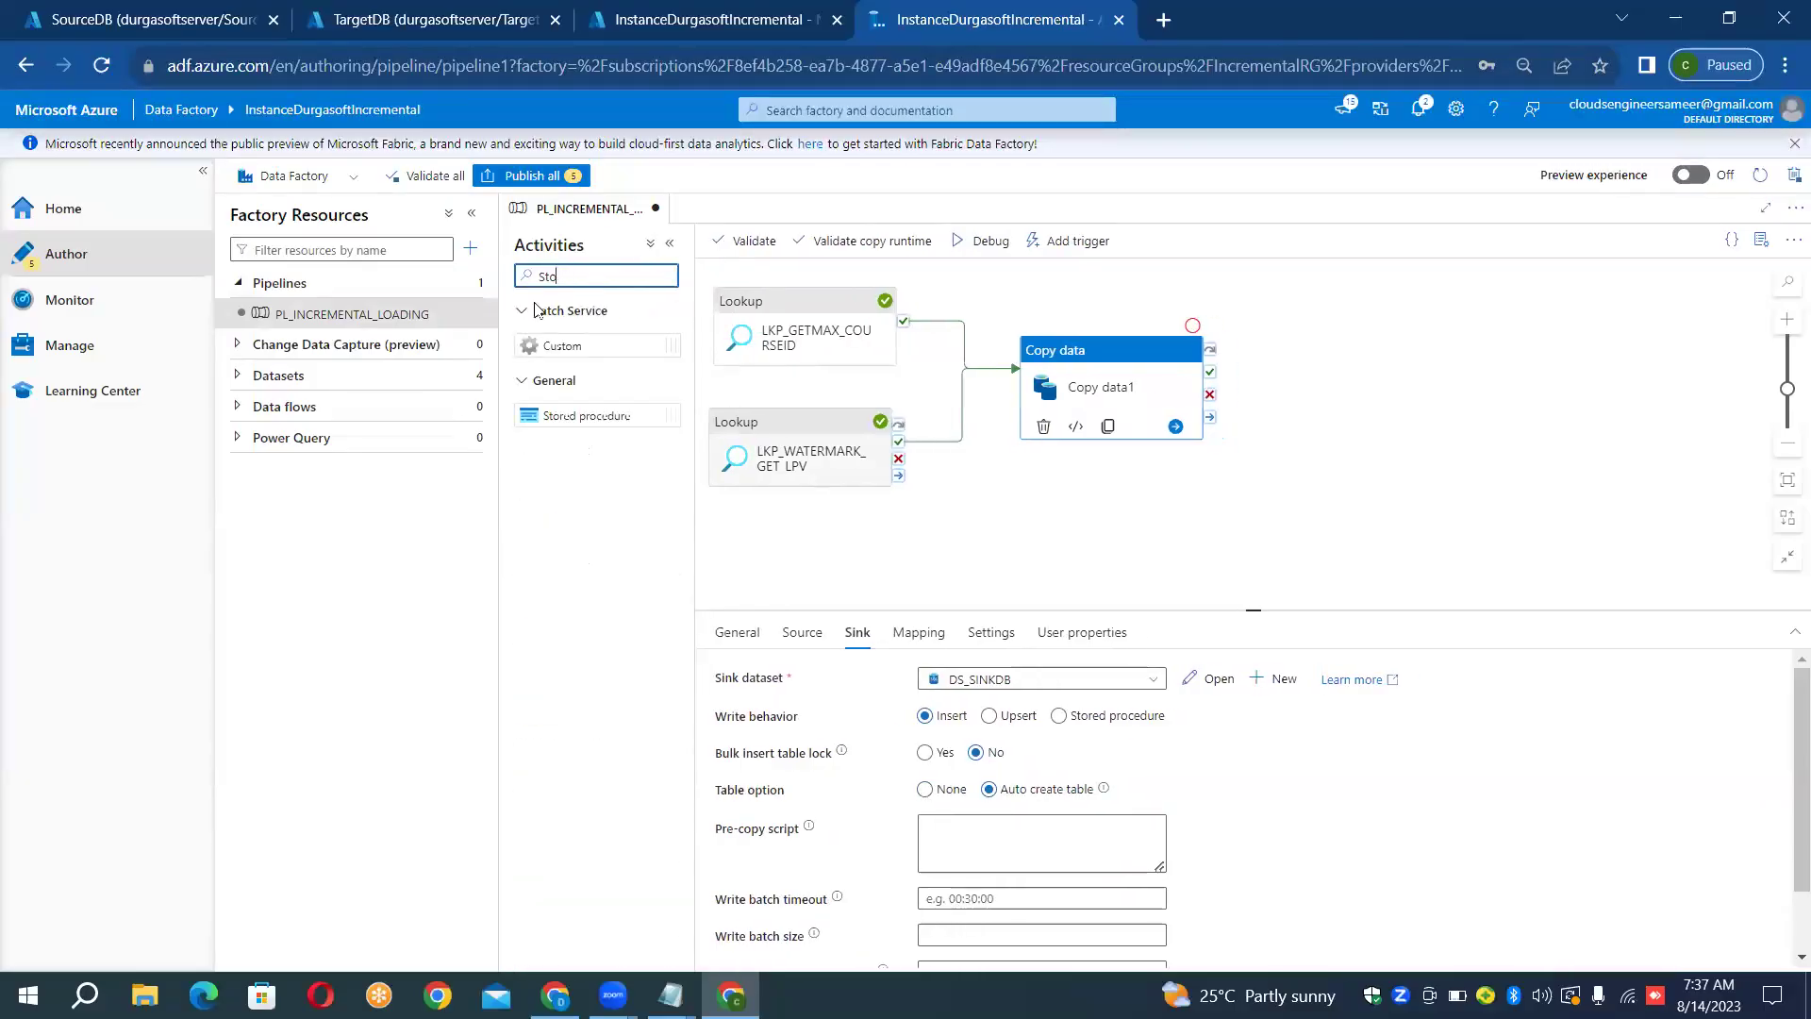
pyautogui.moveTo(569, 421)
pyautogui.mouseDown()
pyautogui.moveTo(904, 342)
pyautogui.moveTo(1288, 382)
pyautogui.moveTo(1398, 373)
pyautogui.mouseUp()
pyautogui.moveTo(1213, 387); pyautogui.dragTo(1354, 375)
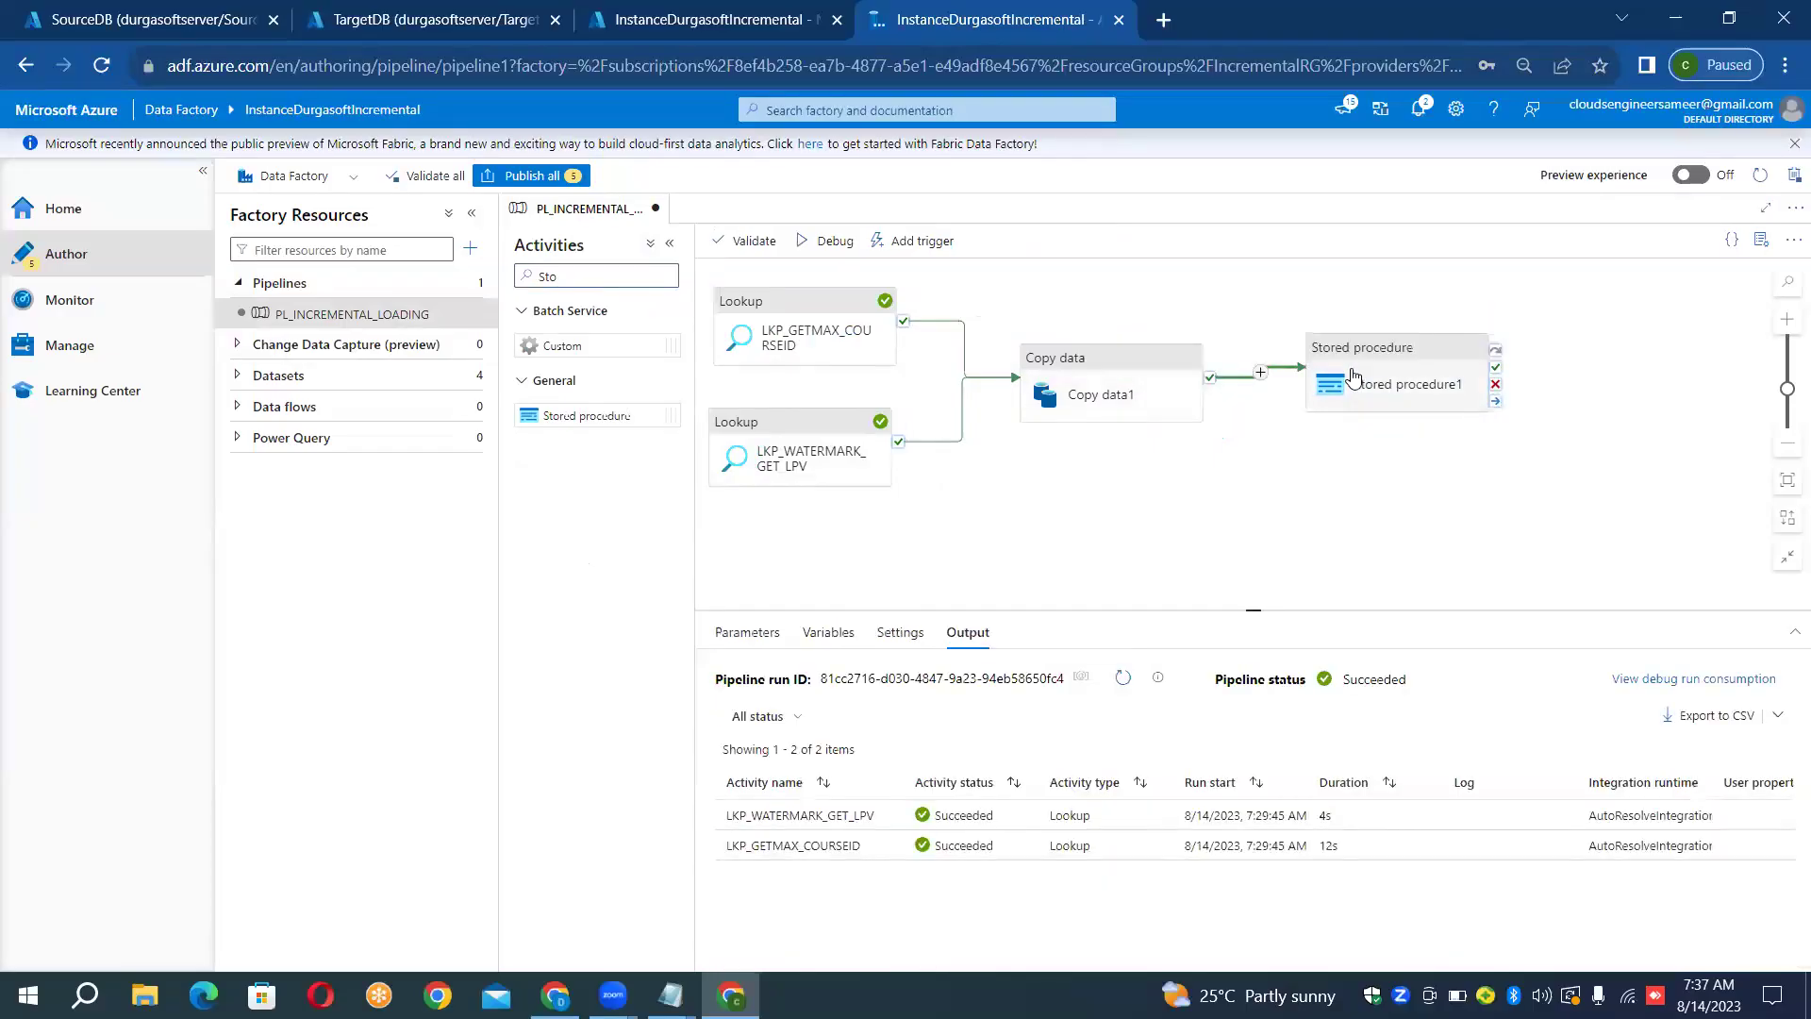
# Rename the Stored procedure activity as SP_UPDATE_LPV
pyautogui.click(1354, 375)
pyautogui.click(1107, 679)
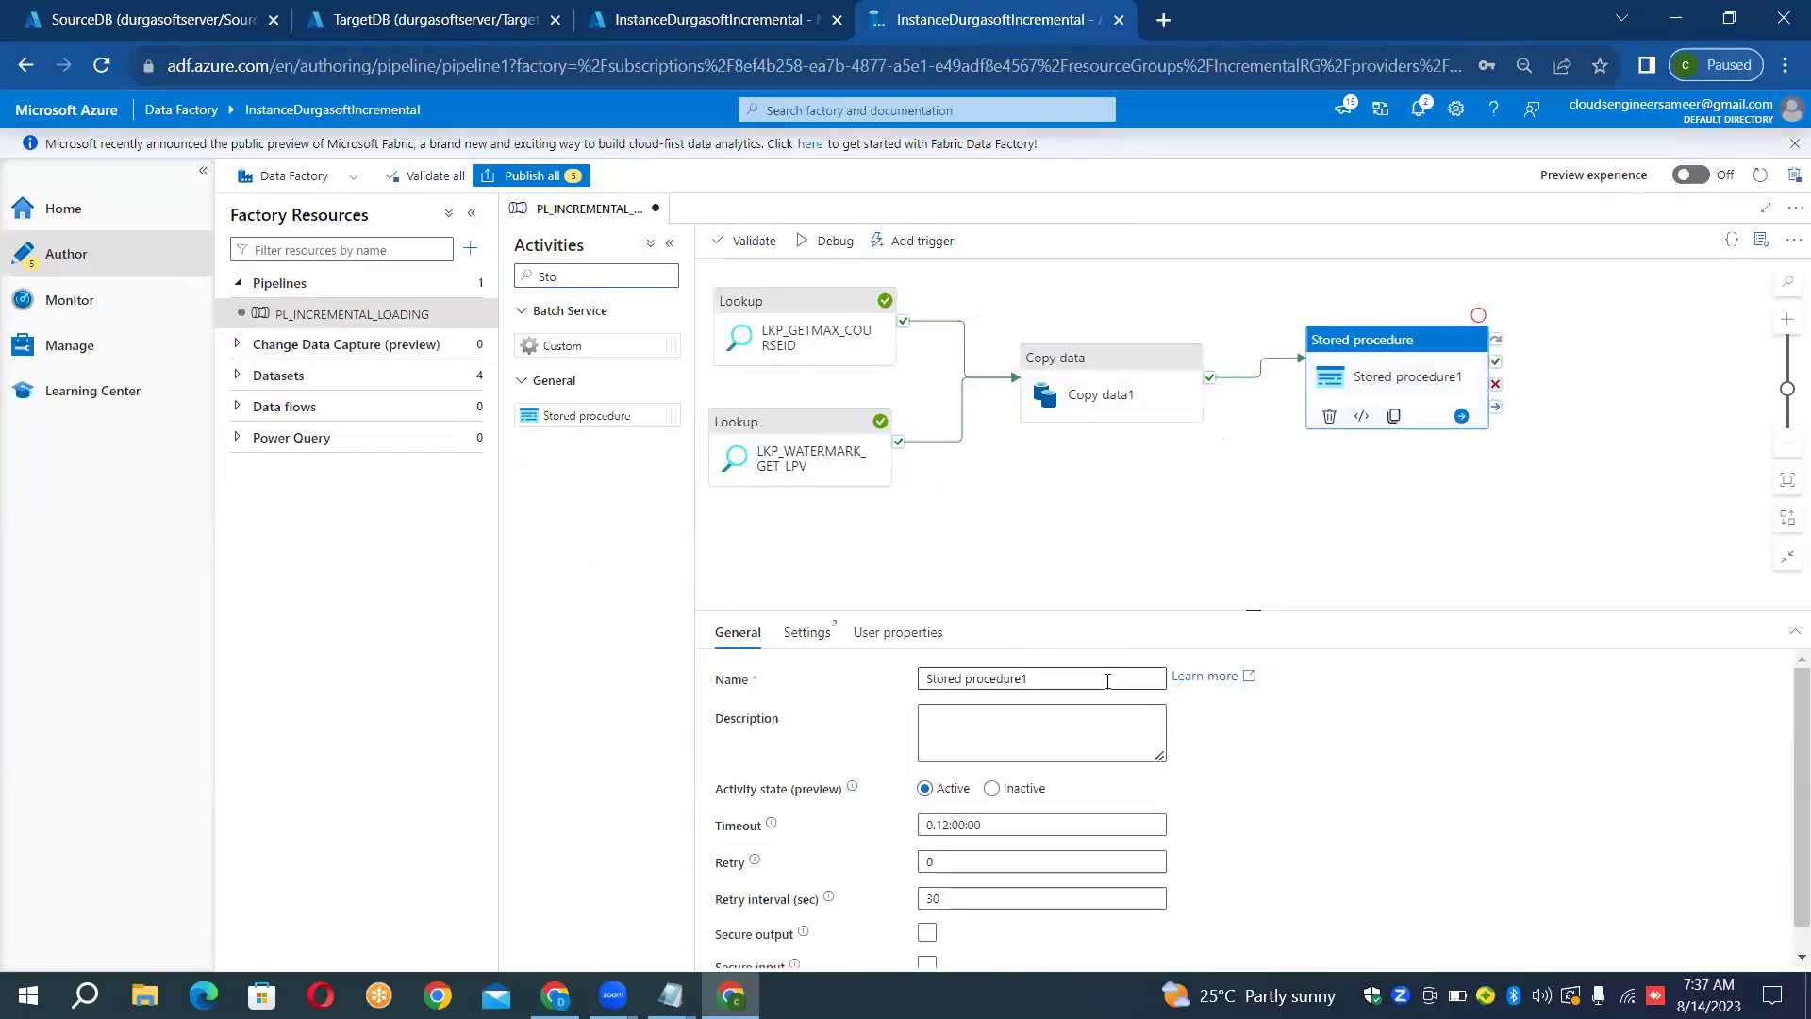
pyautogui.hotkey('ctrl', 'a')
pyautogui.press('BackSpace')
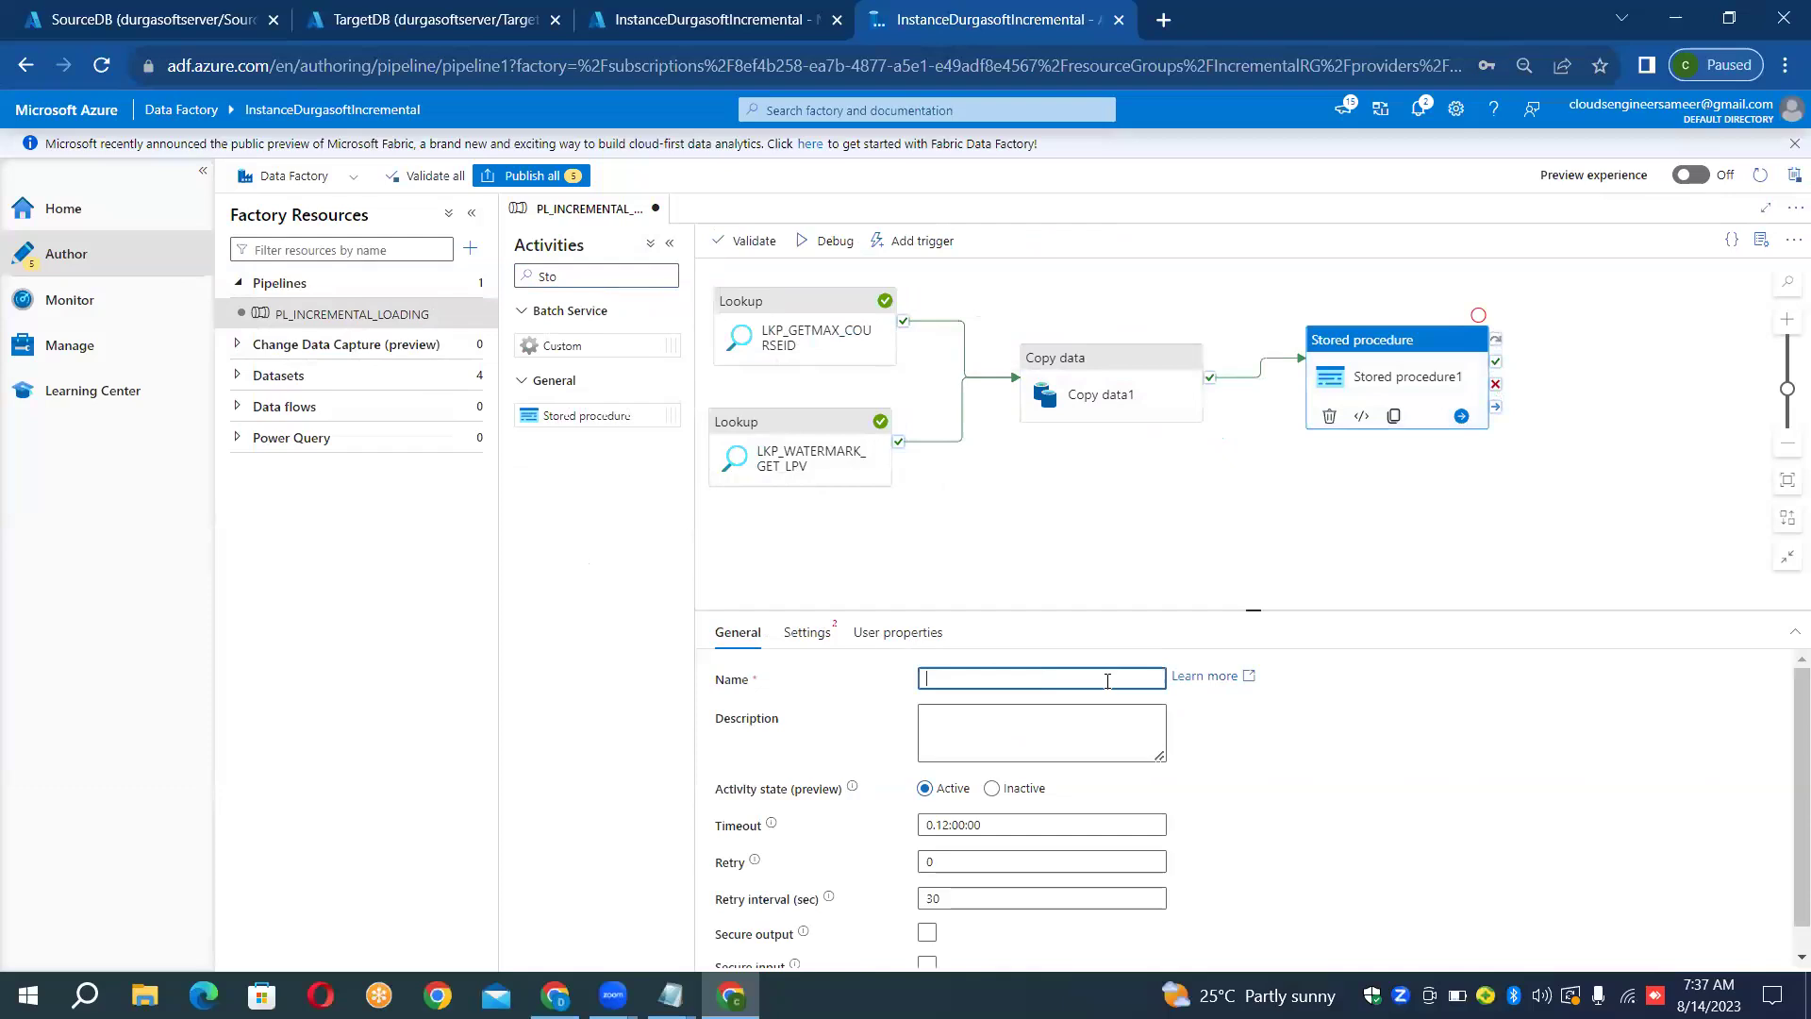
pyautogui.write('SP_UPDATE_LPV')
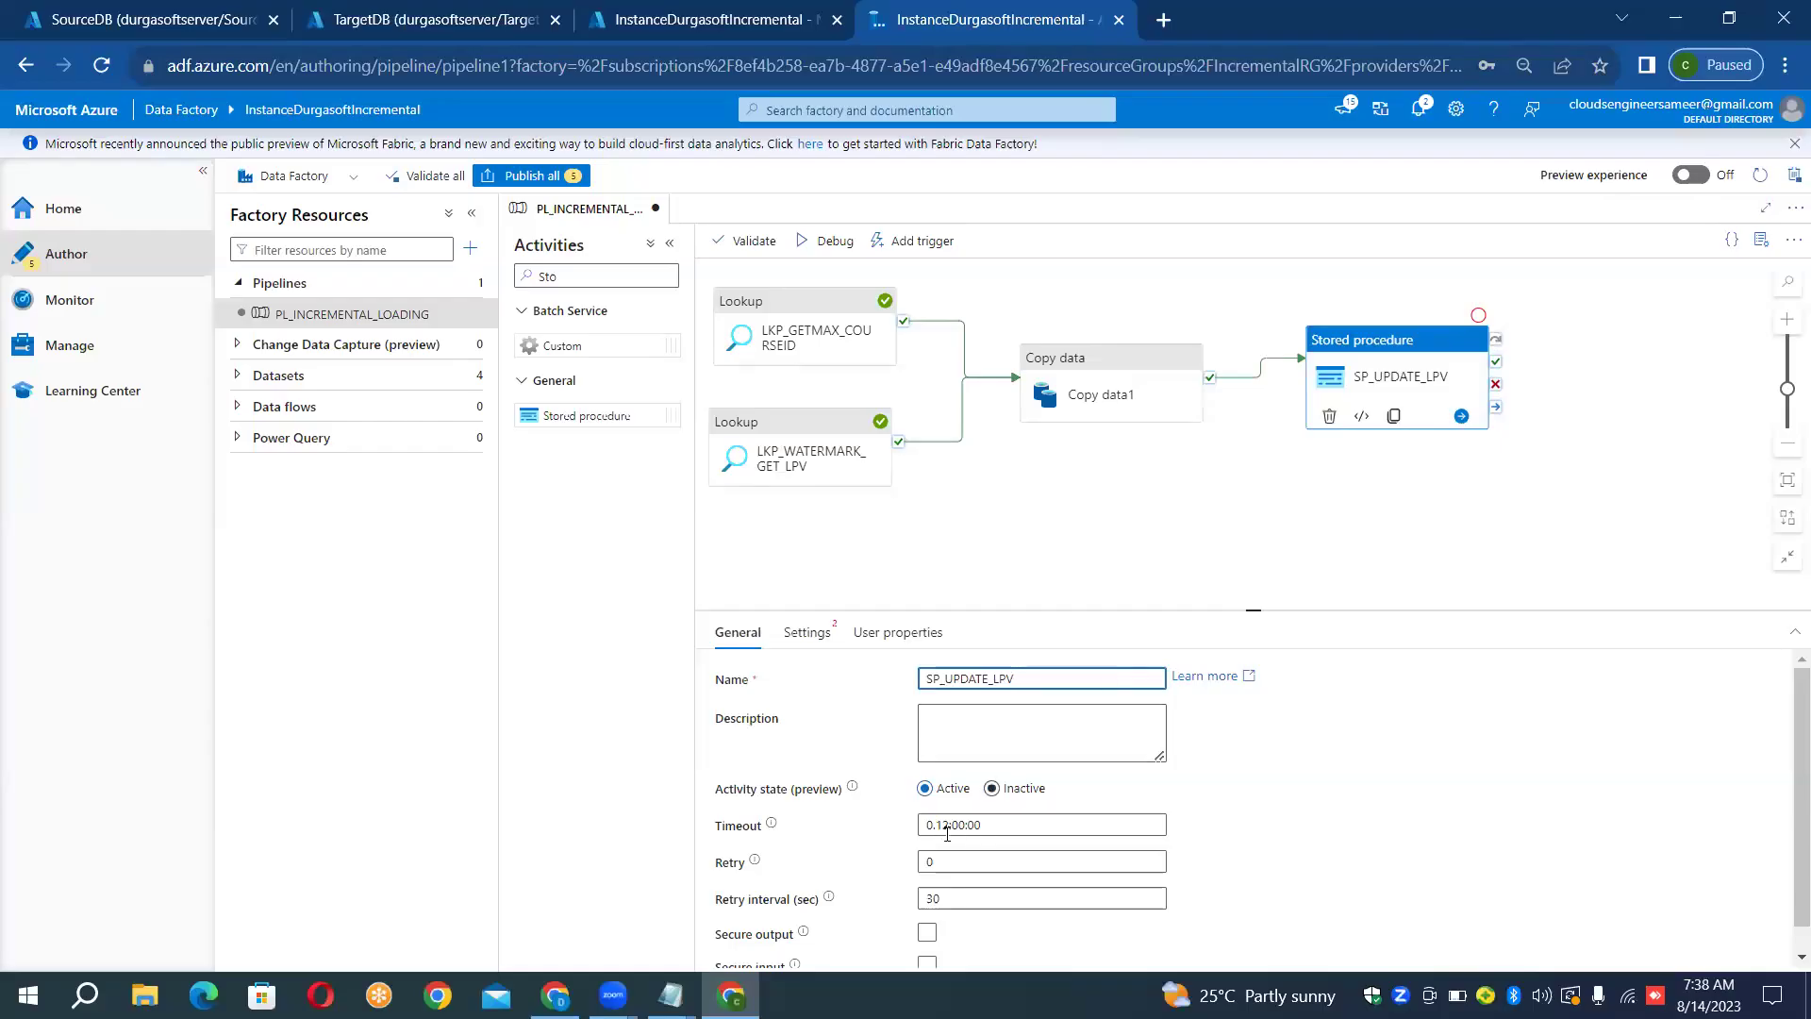
# Set the stored procedure activity to linked service LS_SQLDB_SOURCE and procedure [dbo].[USP_WATERMARK], and import its parameters
pyautogui.click(819, 634)
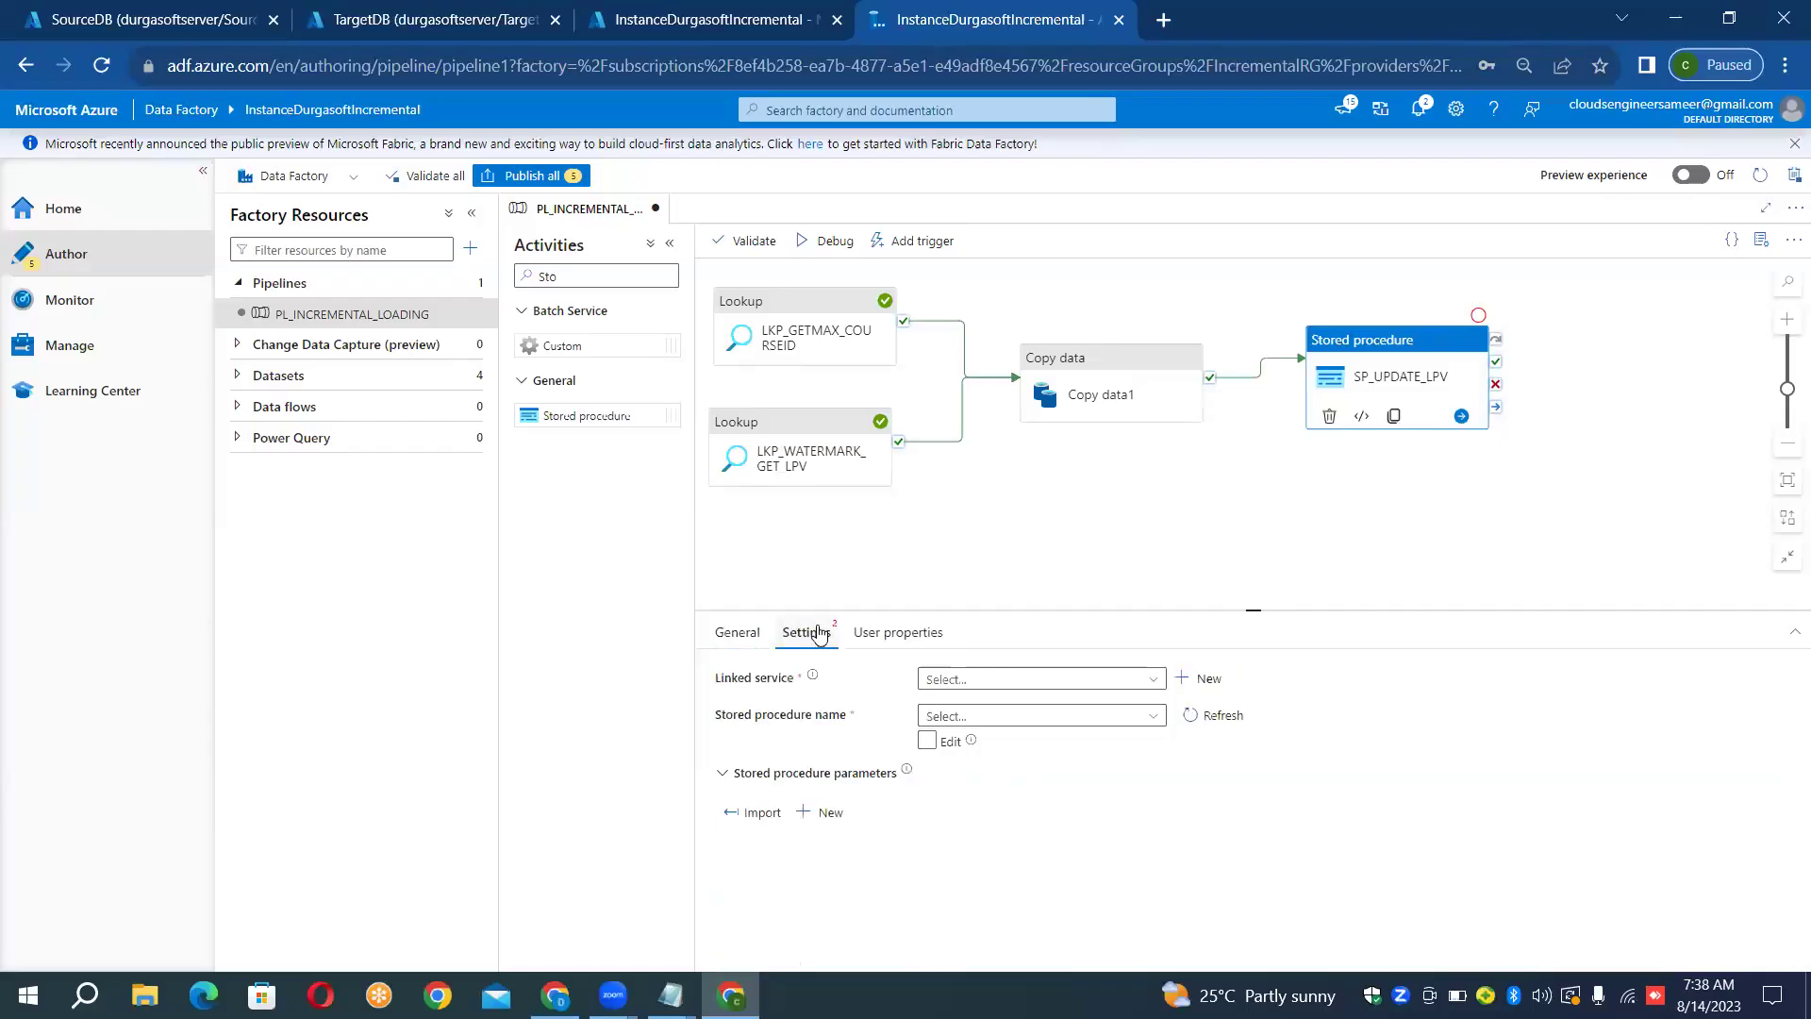
pyautogui.click(1044, 680)
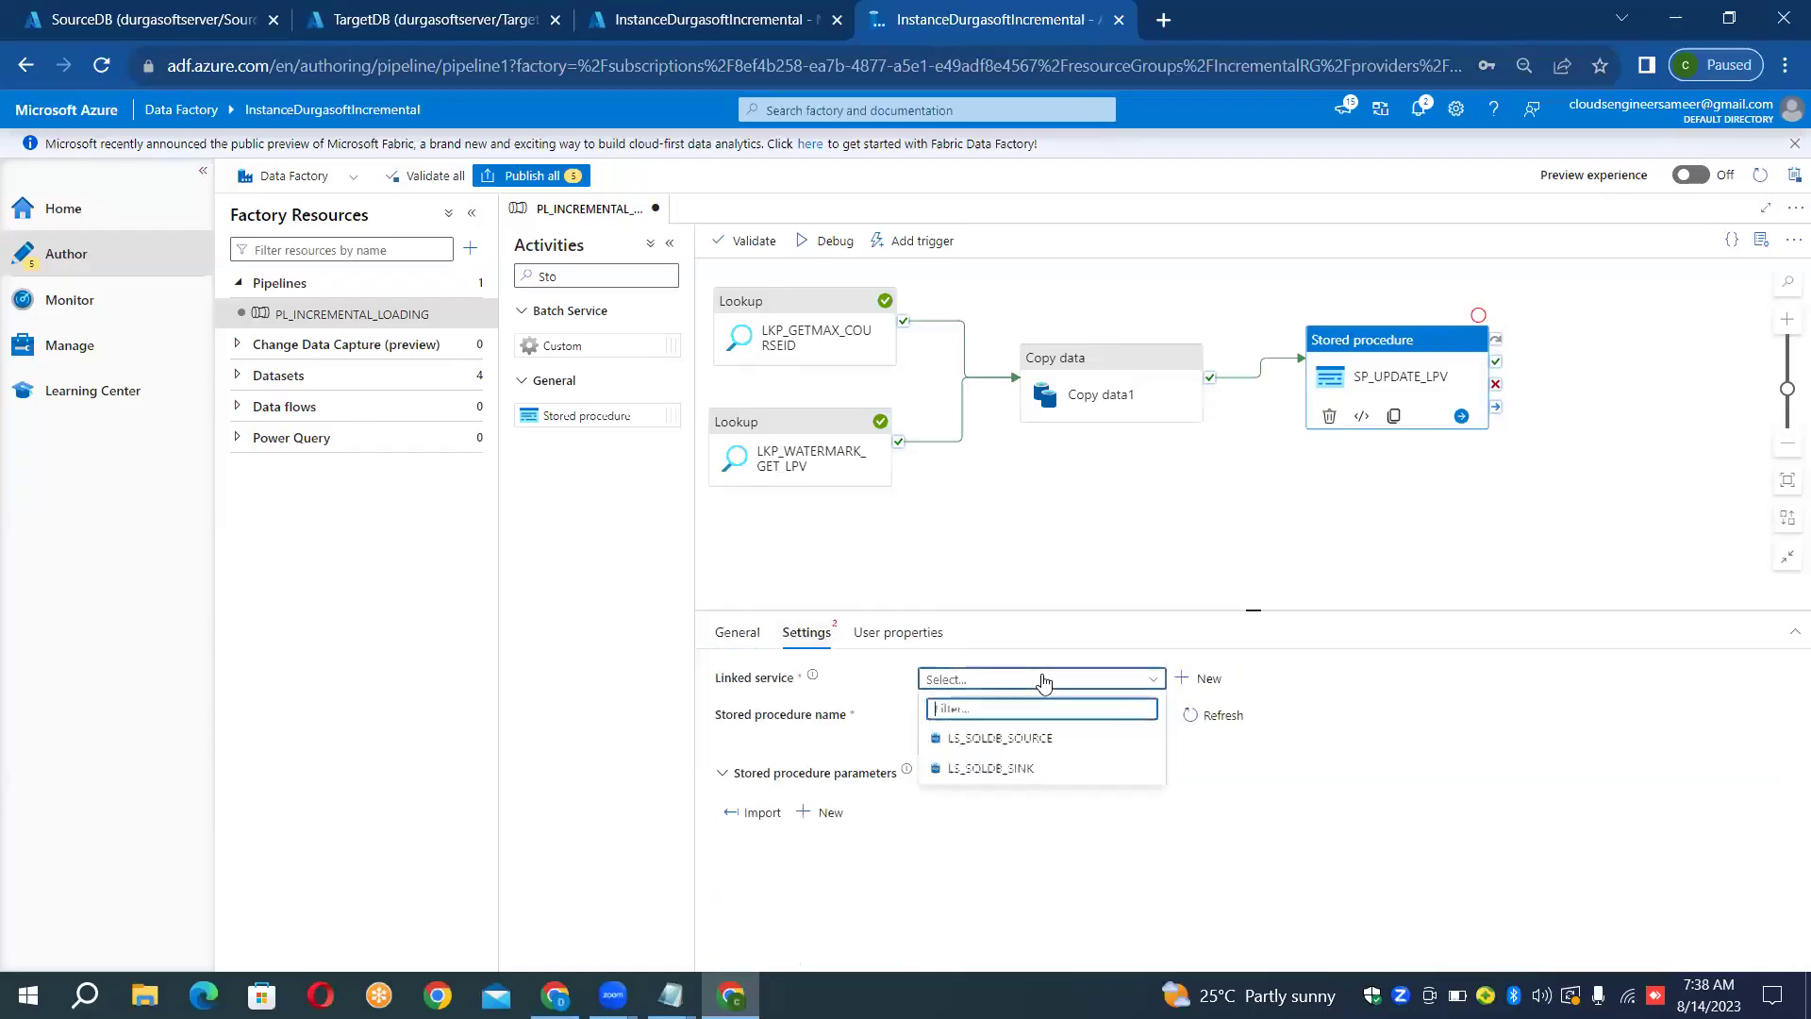
pyautogui.click(1025, 742)
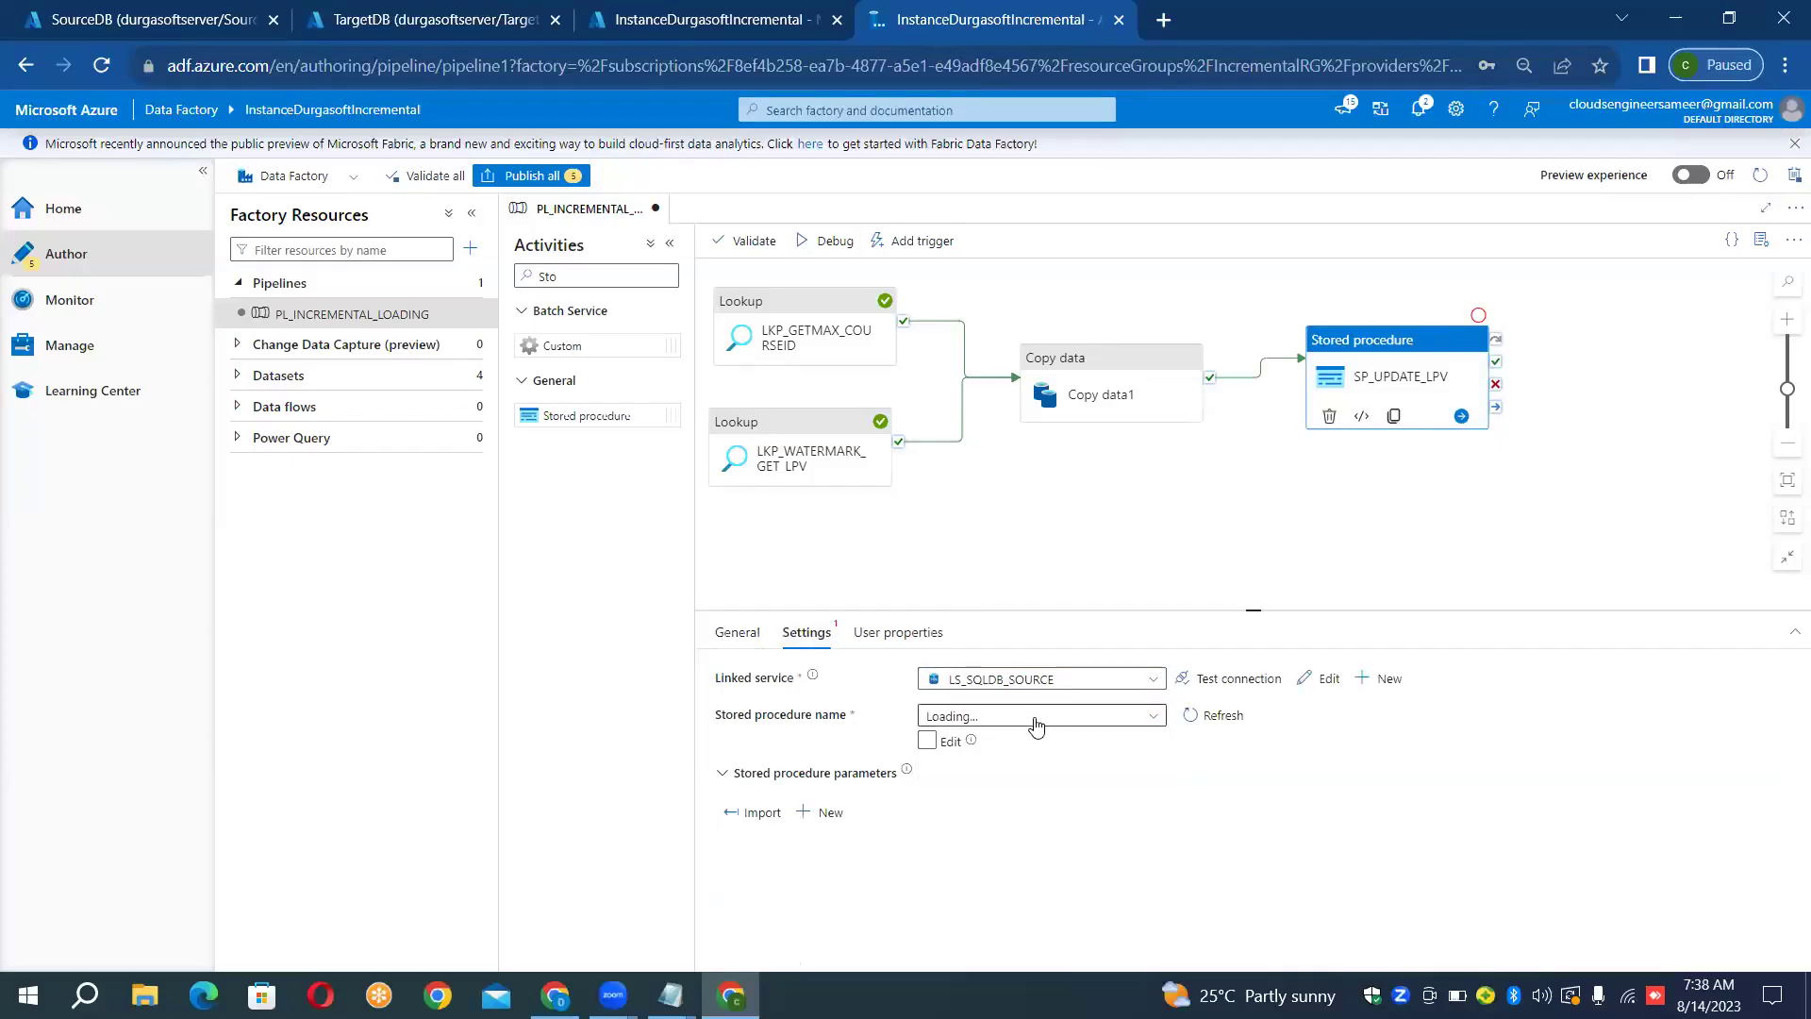
pyautogui.click(1033, 719)
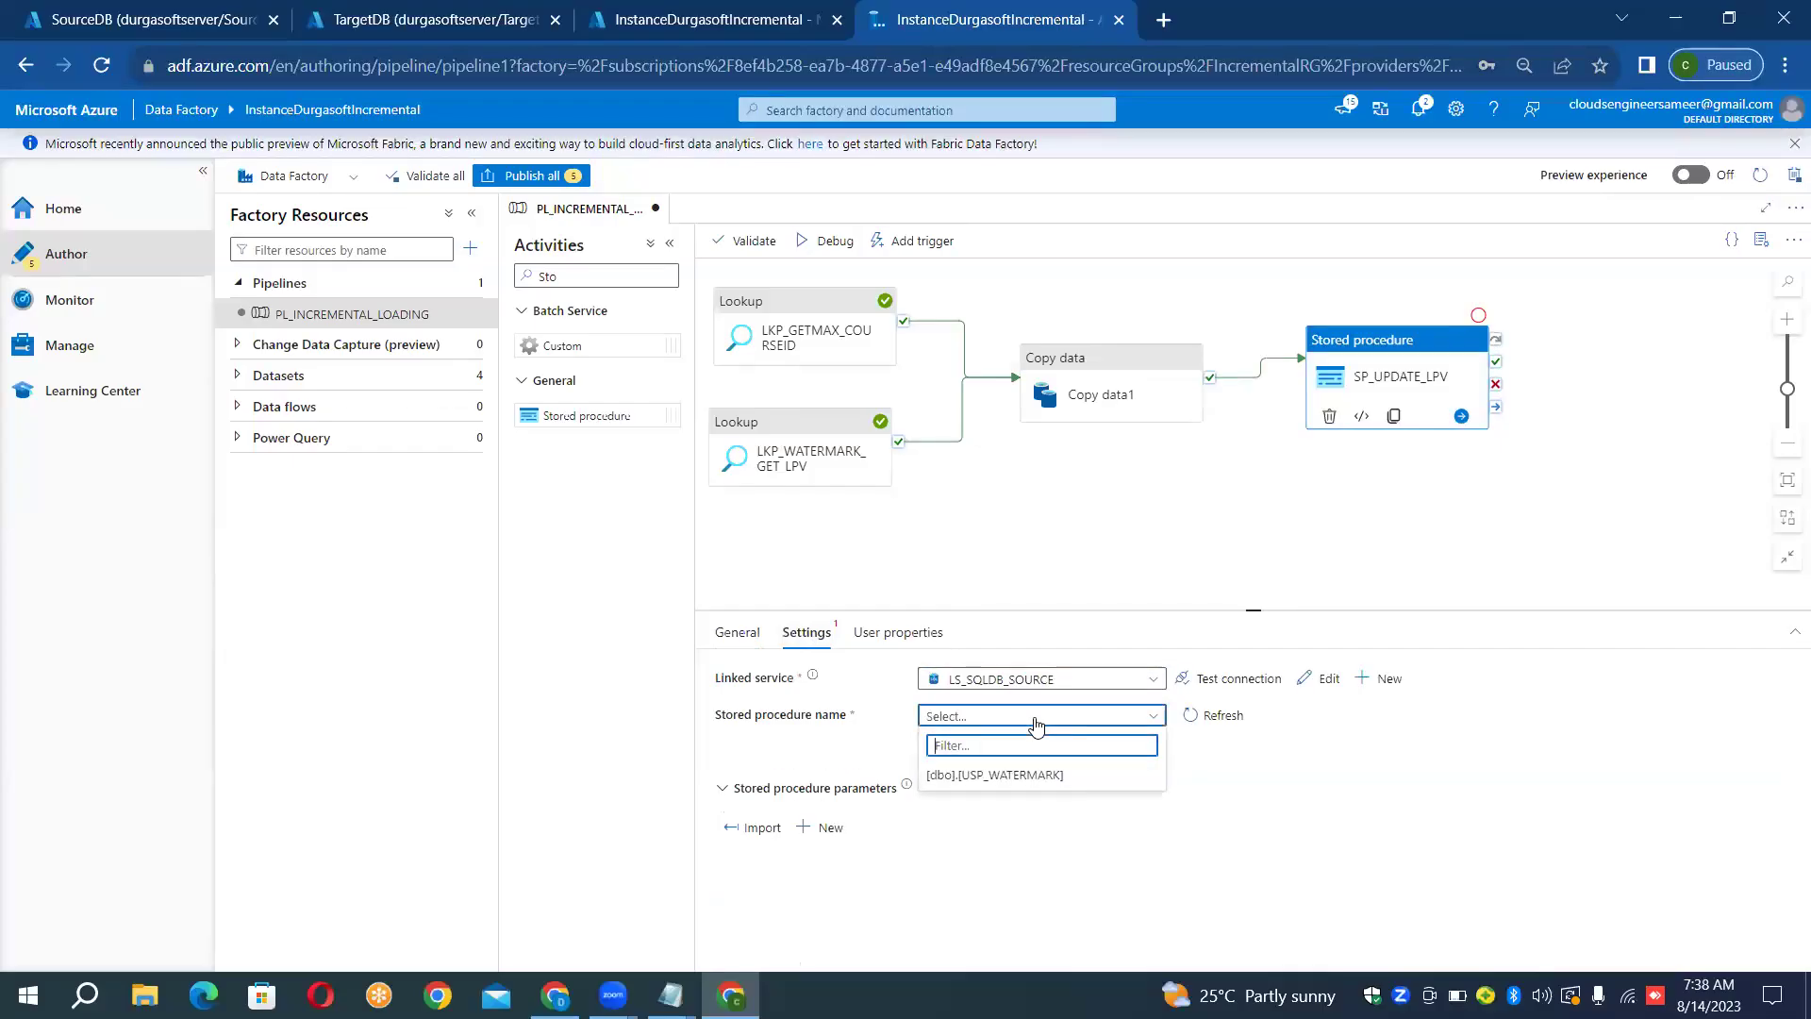
pyautogui.click(1006, 775)
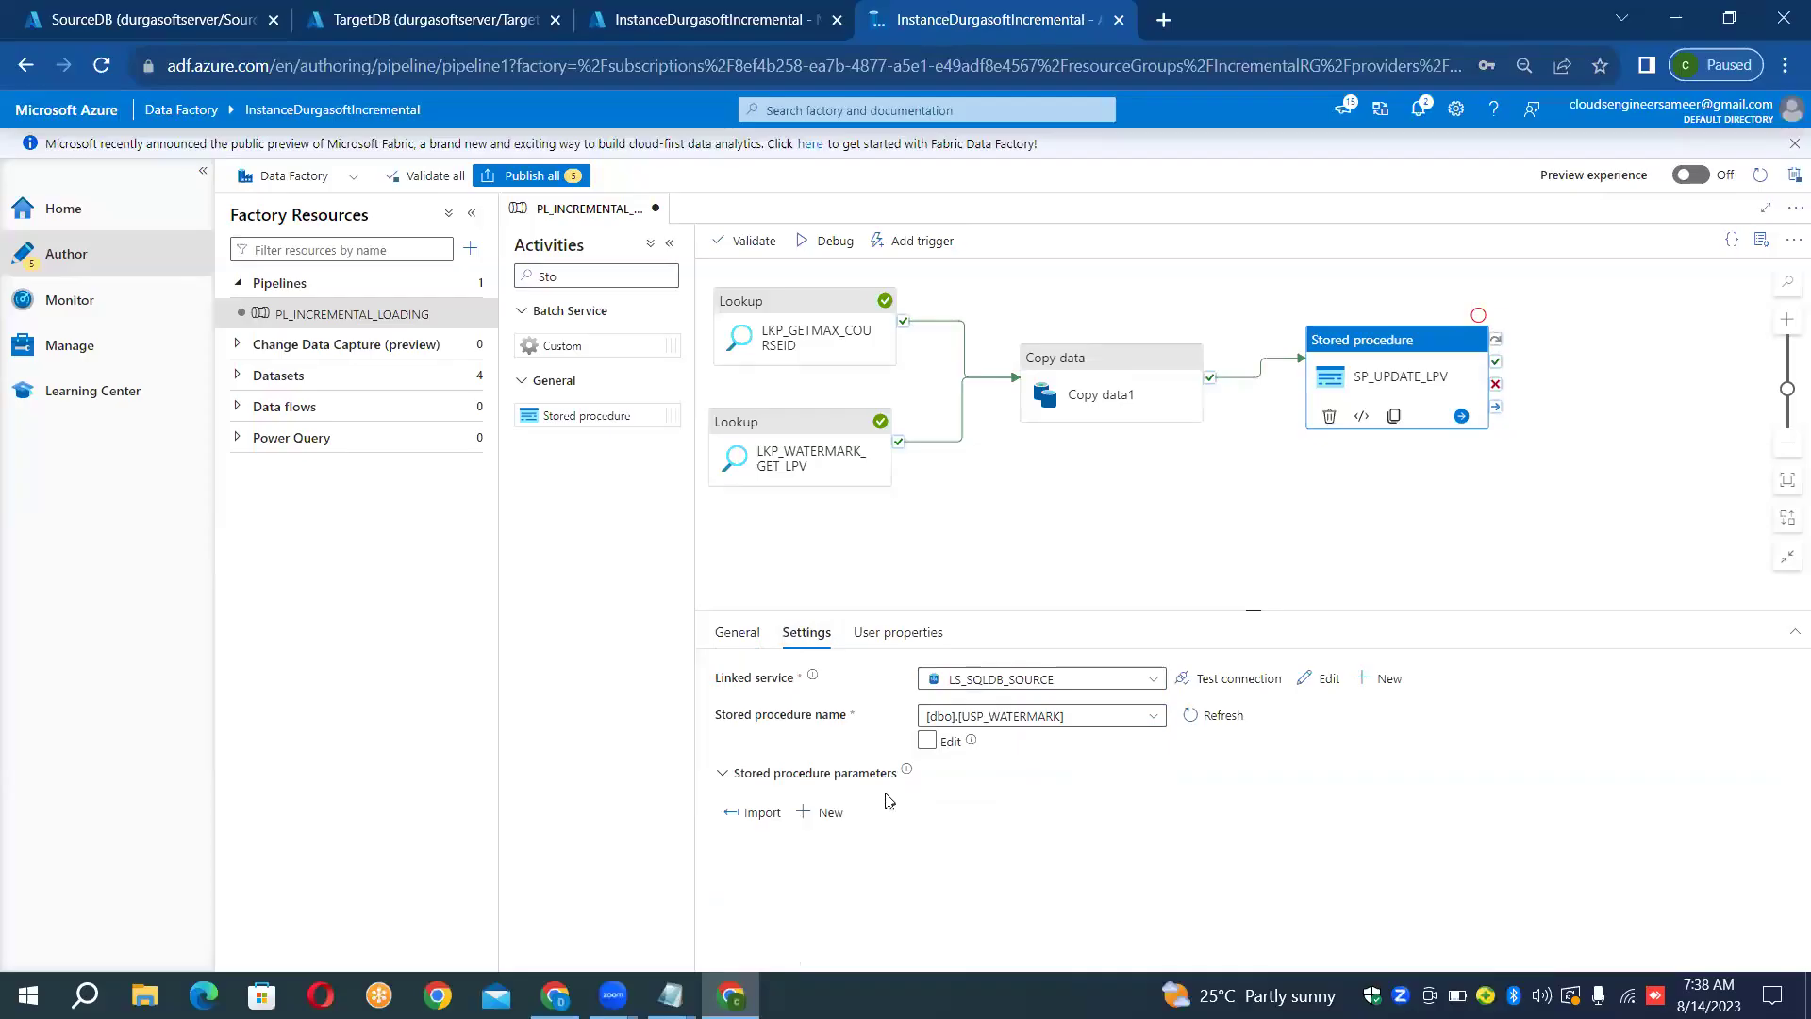
pyautogui.click(761, 813)
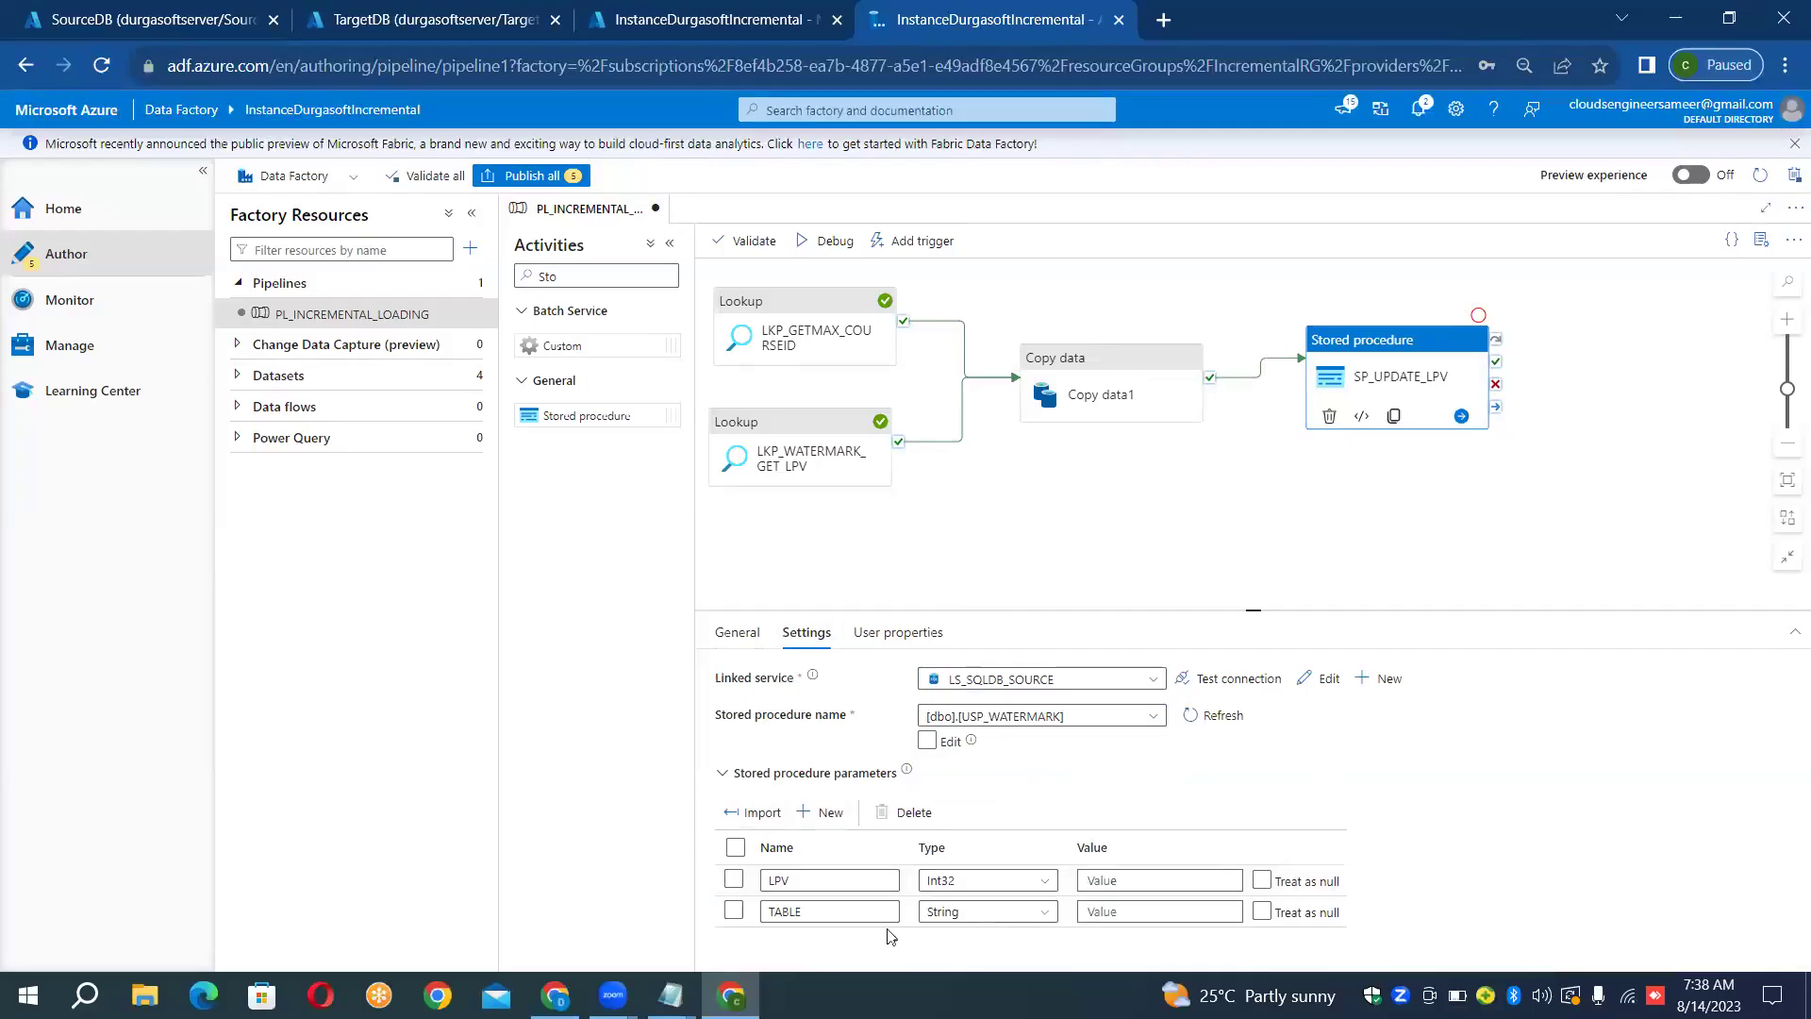
# Start the LPV parameter's dynamic expression with the LKP_GETMAX_COURSEID activity output followed by a period
pyautogui.click(1186, 881)
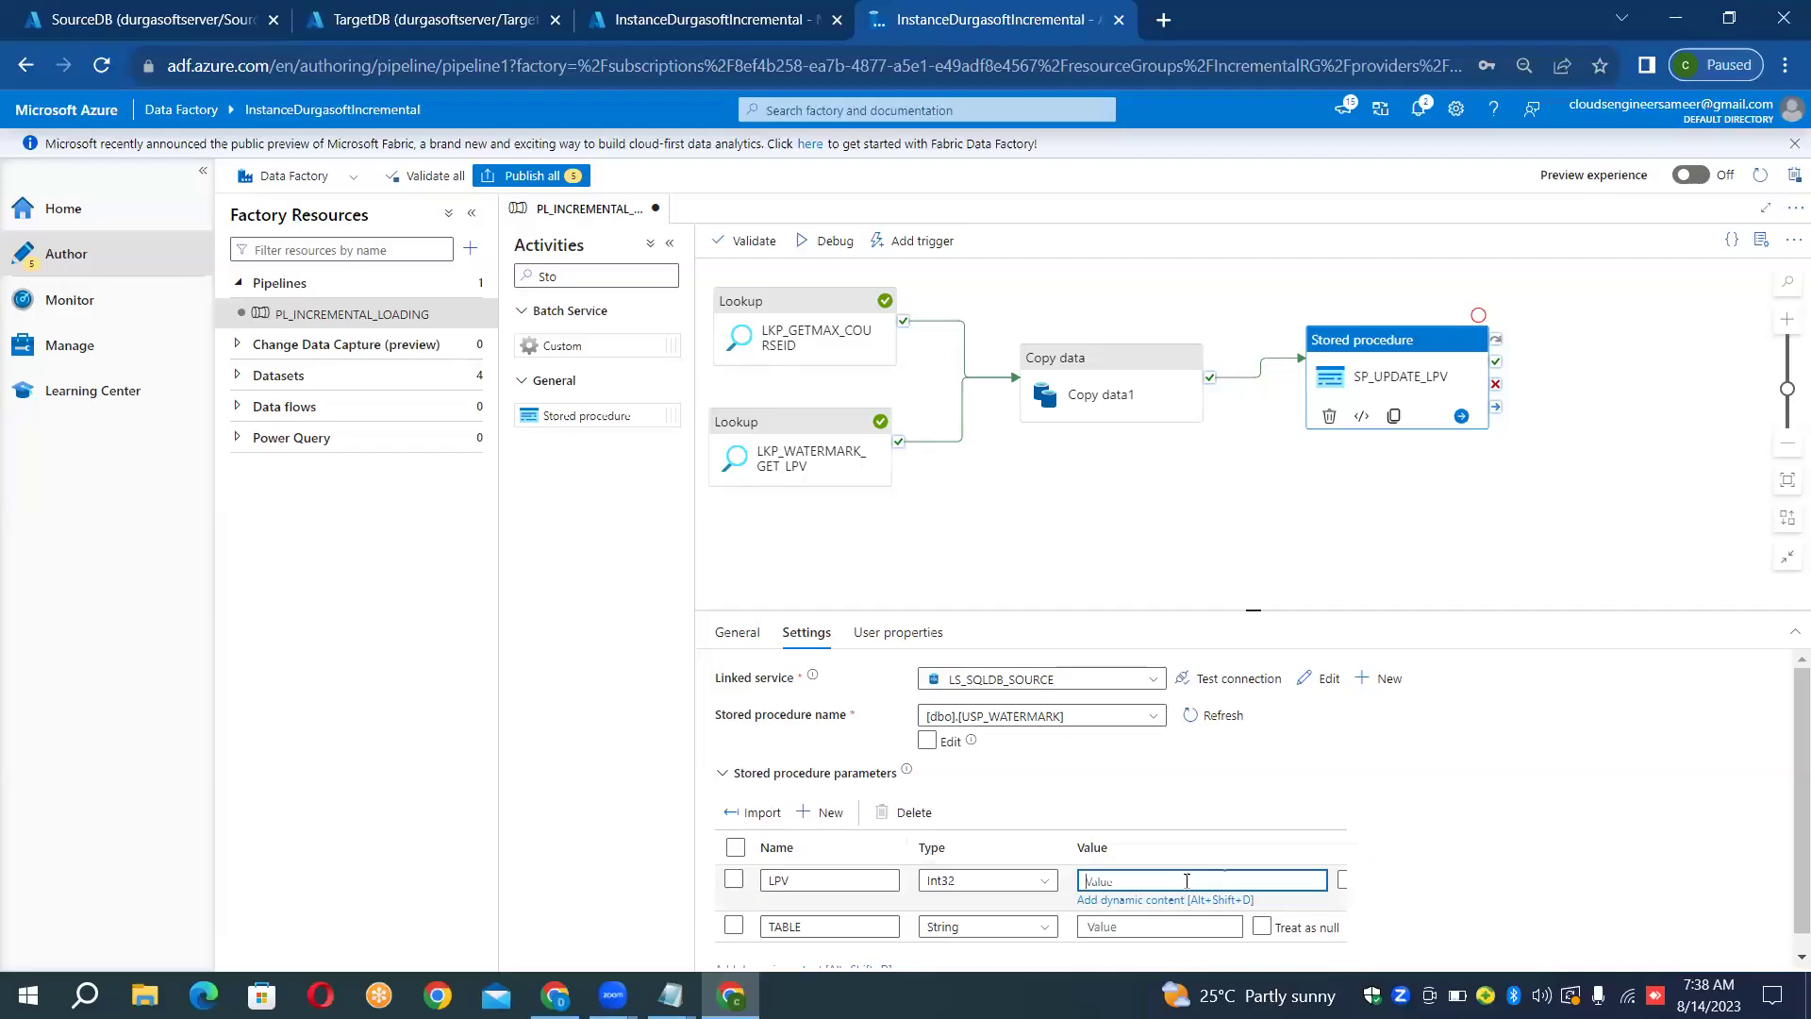
pyautogui.click(1203, 900)
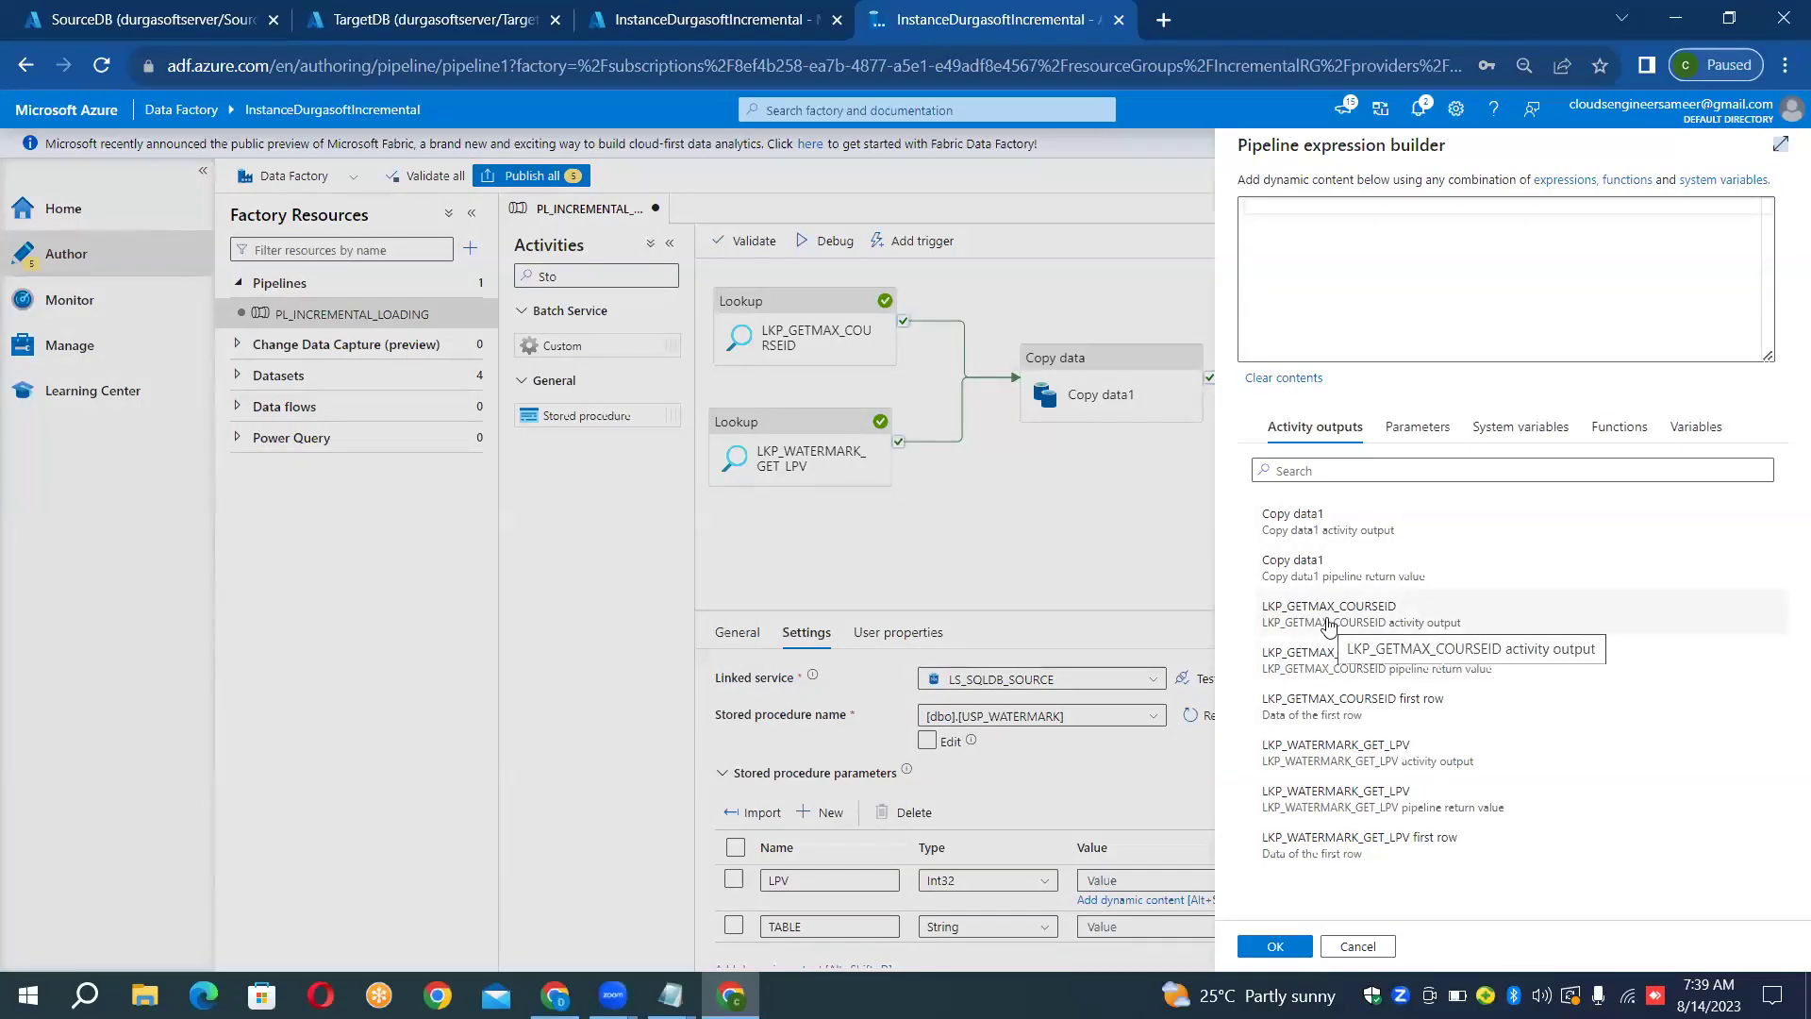
pyautogui.click(1328, 623)
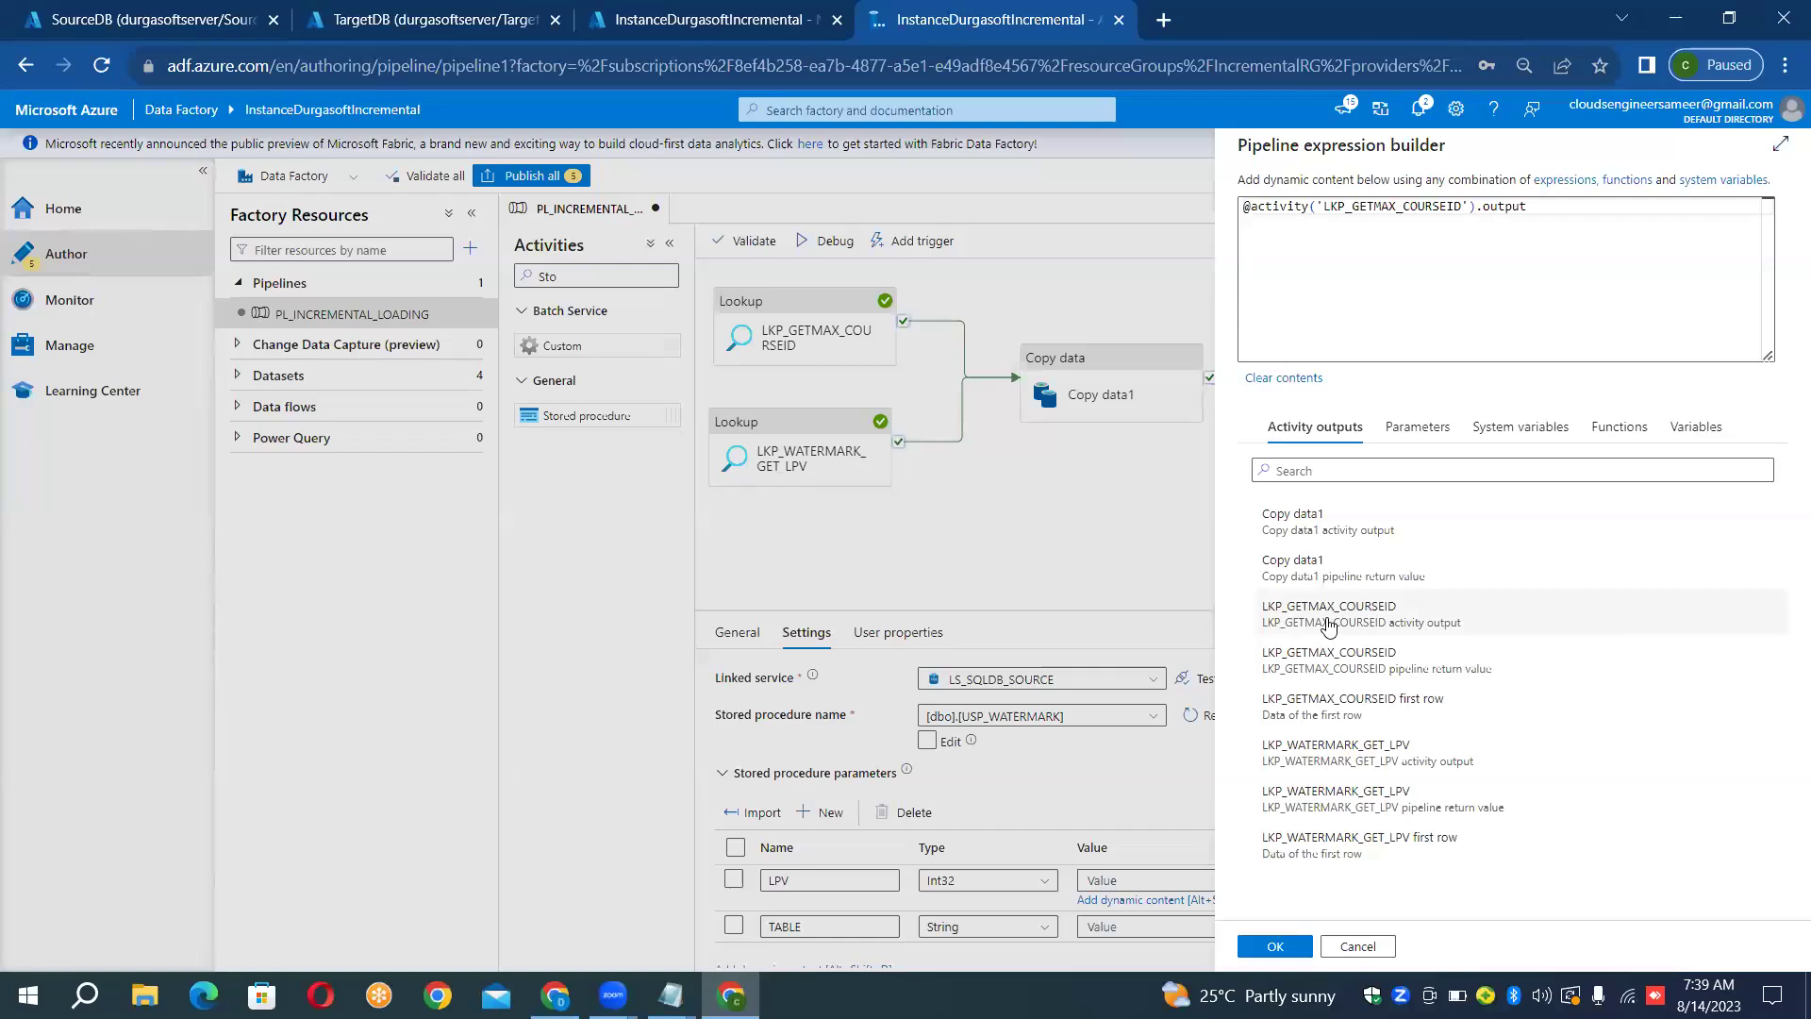
pyautogui.click(1577, 206)
pyautogui.write('.')
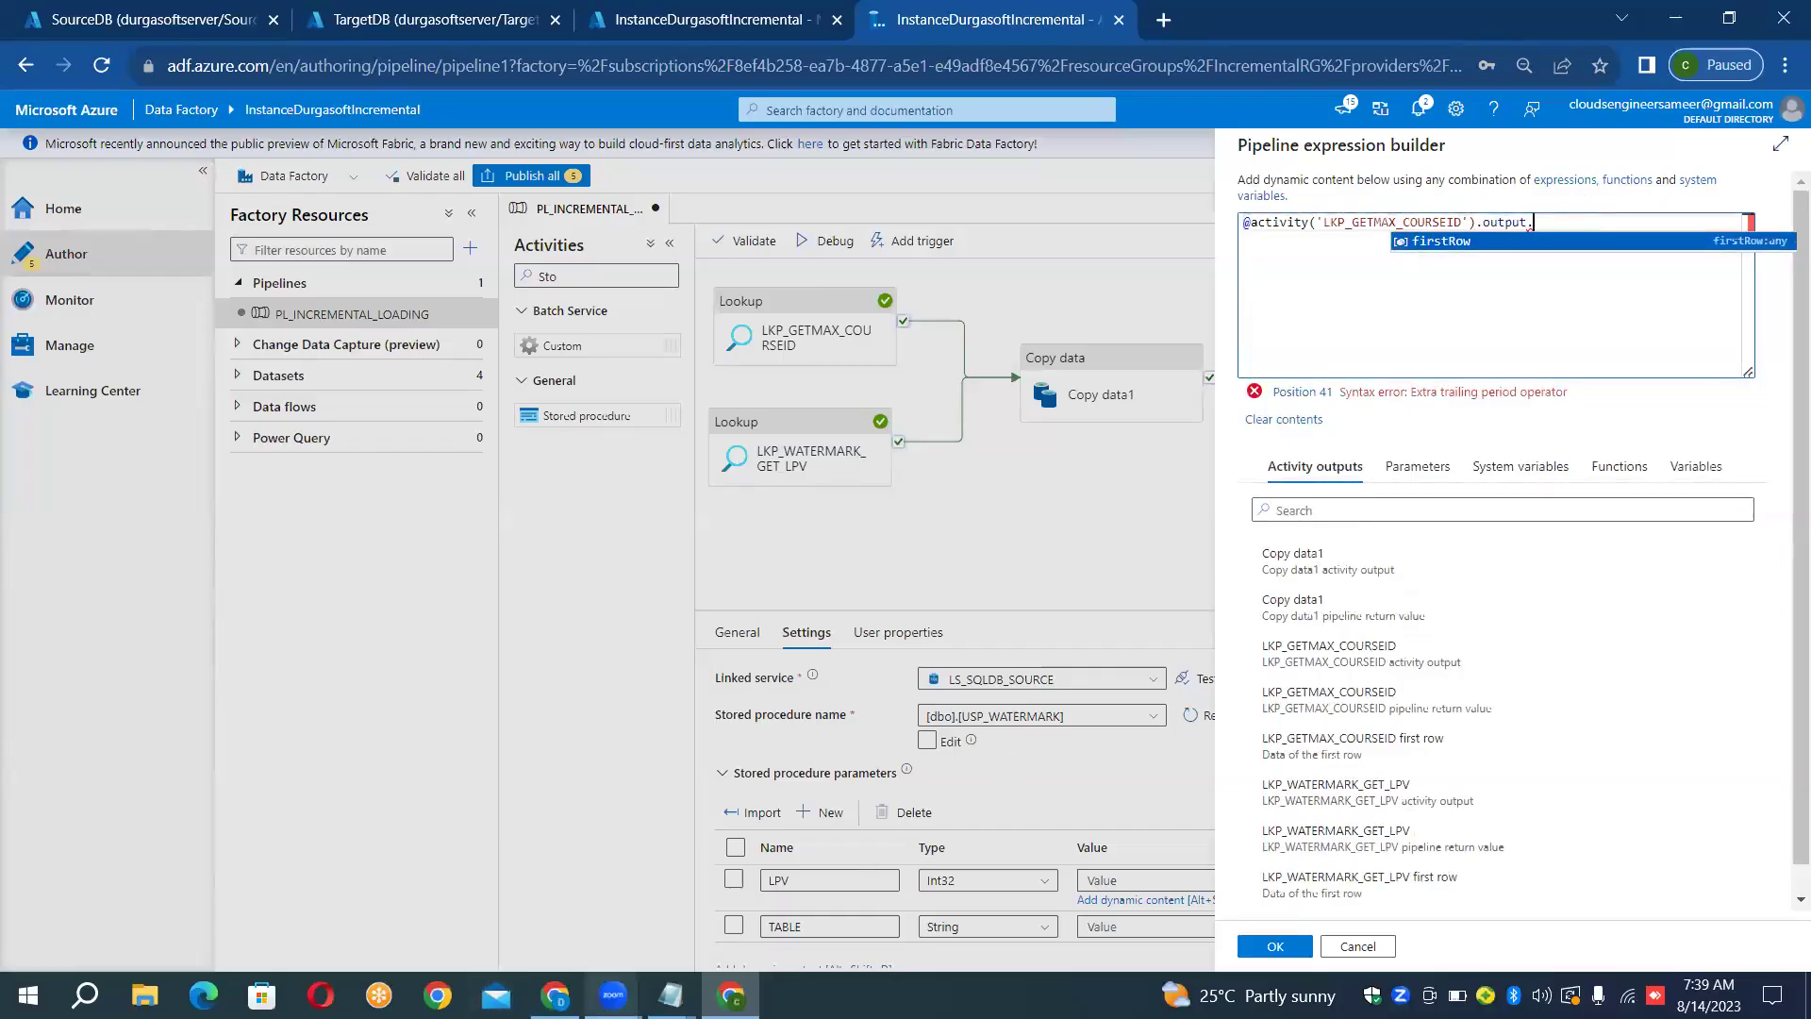
# Copy firstRow from the course lookup output in the unsaved Incremental_Loading Notepad file and append it with a period to the LPV expression
pyautogui.click(671, 995)
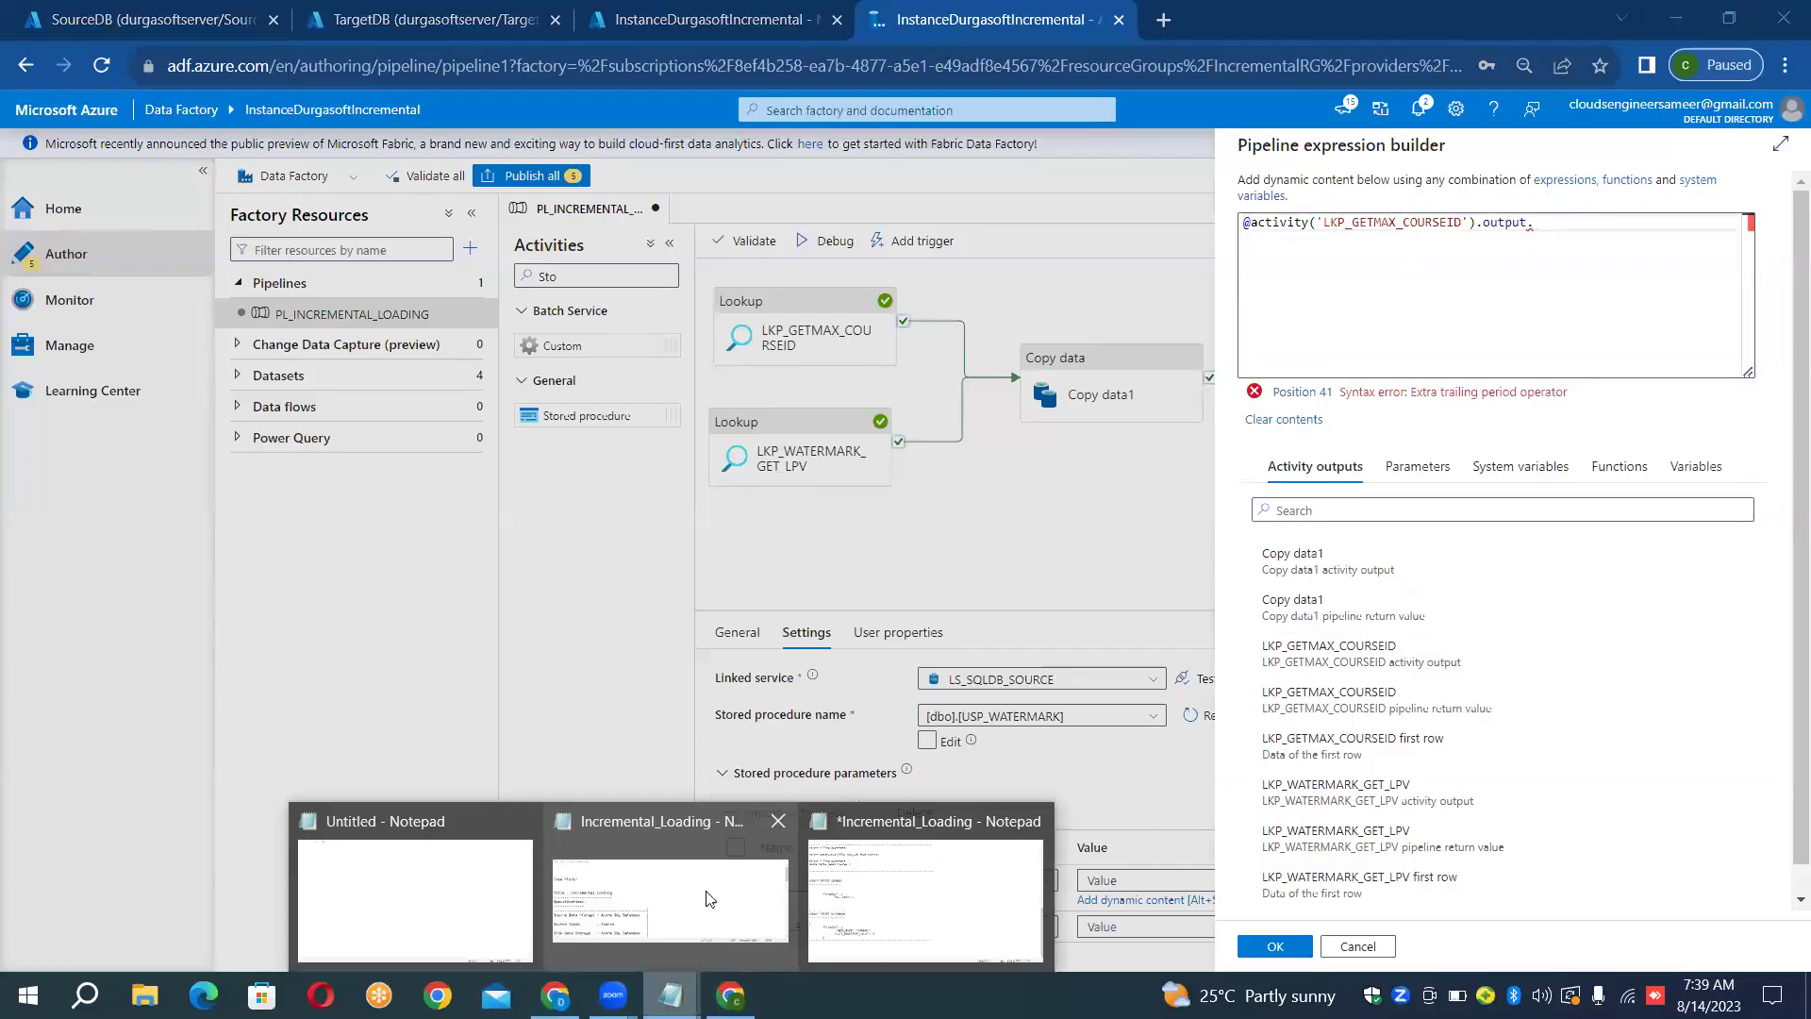
pyautogui.click(861, 896)
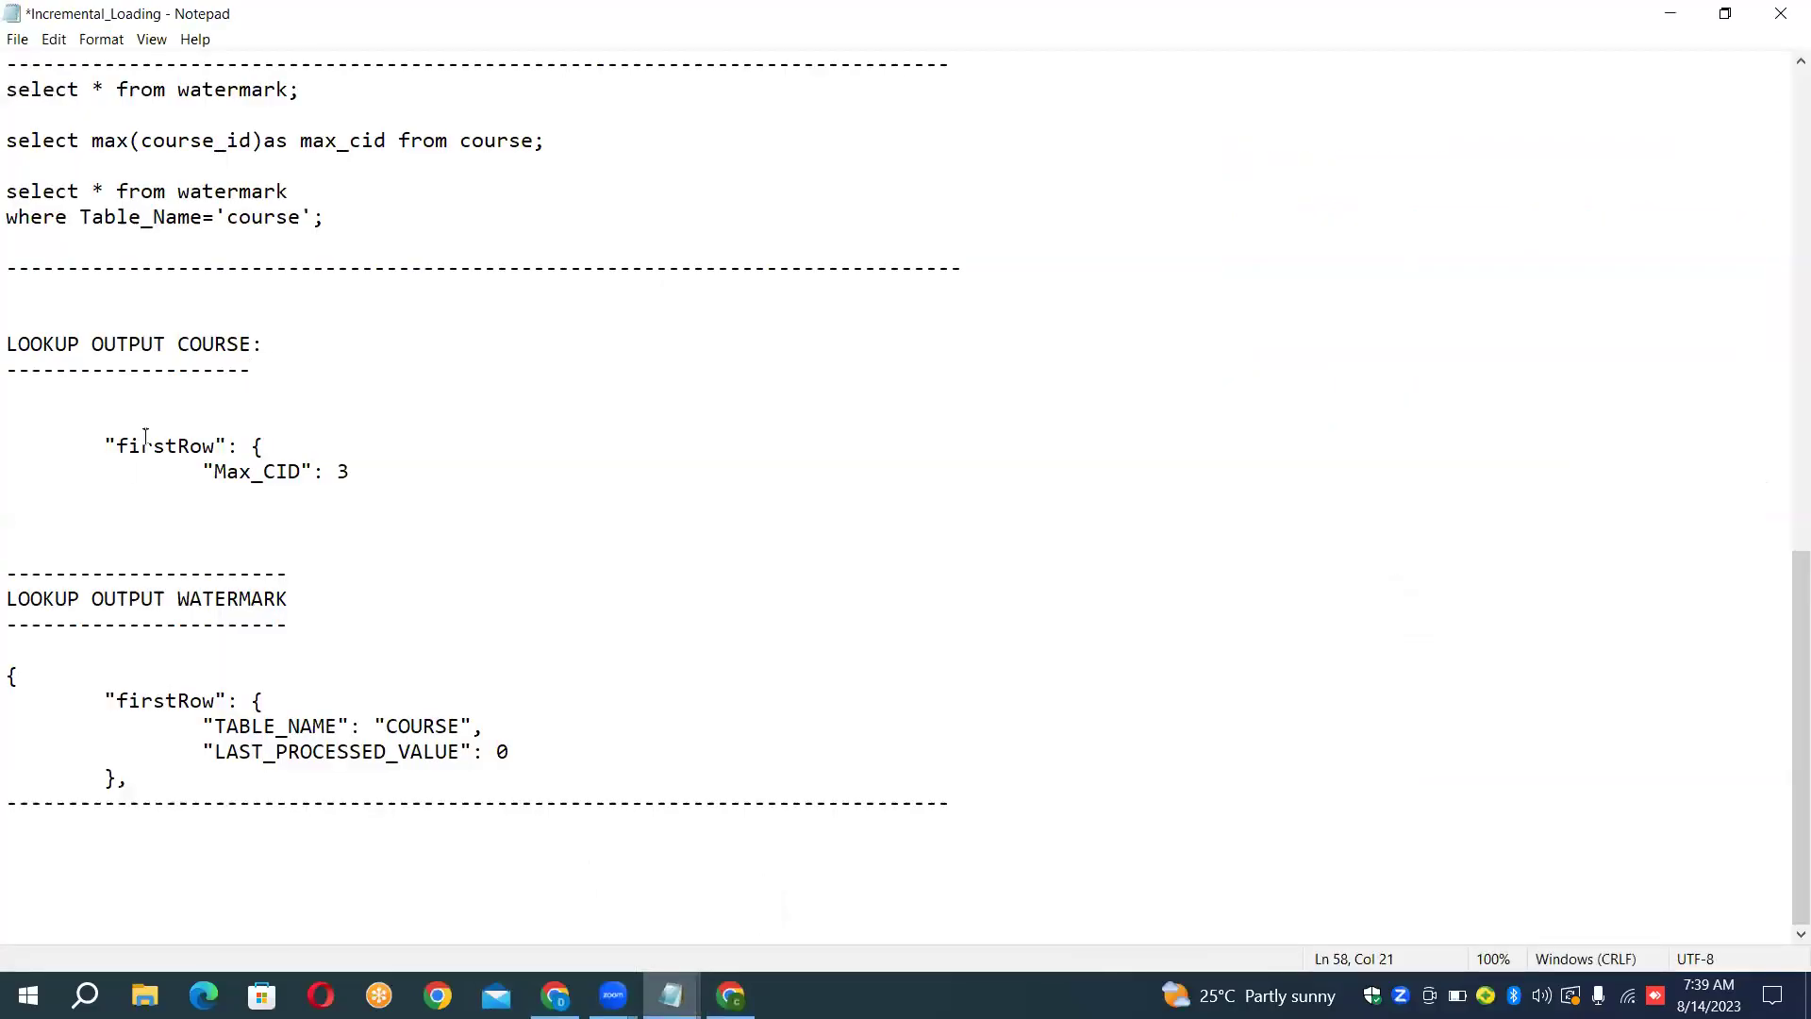
pyautogui.moveTo(123, 445); pyautogui.dragTo(212, 443)
pyautogui.hotkey('ctrl', 'c')
pyautogui.click(731, 996)
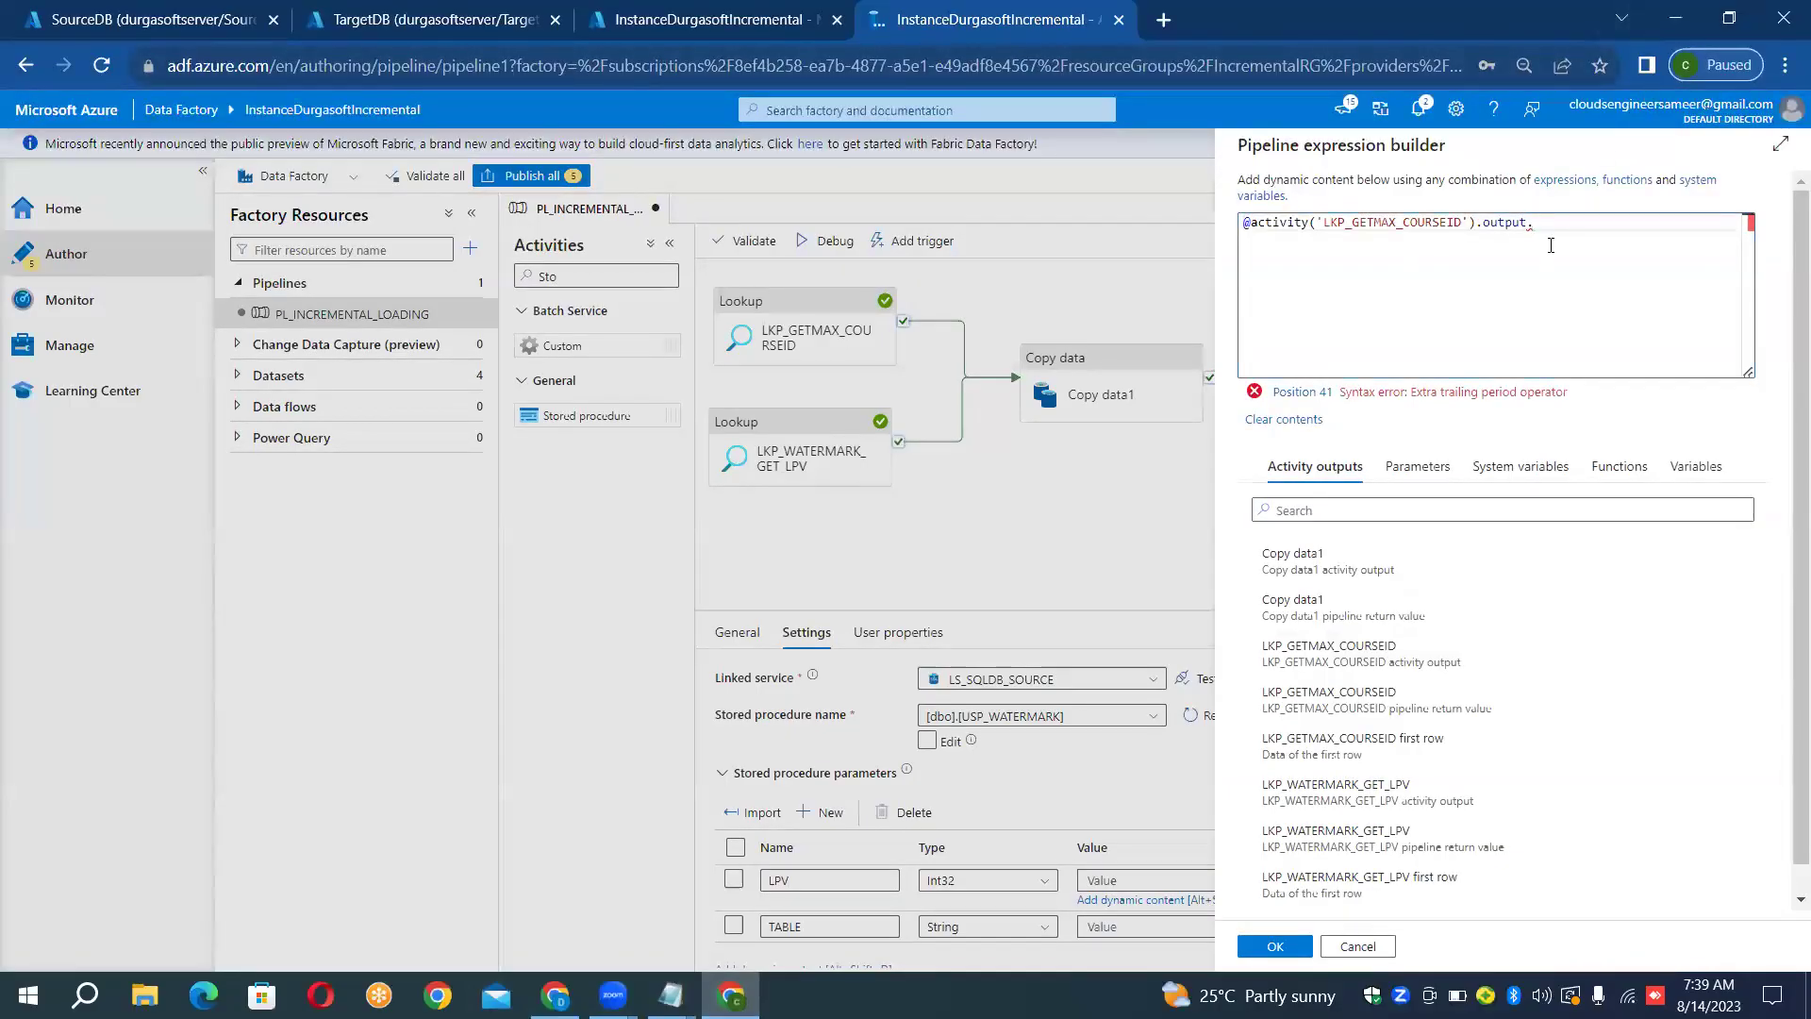
pyautogui.hotkey('ctrl', 'v')
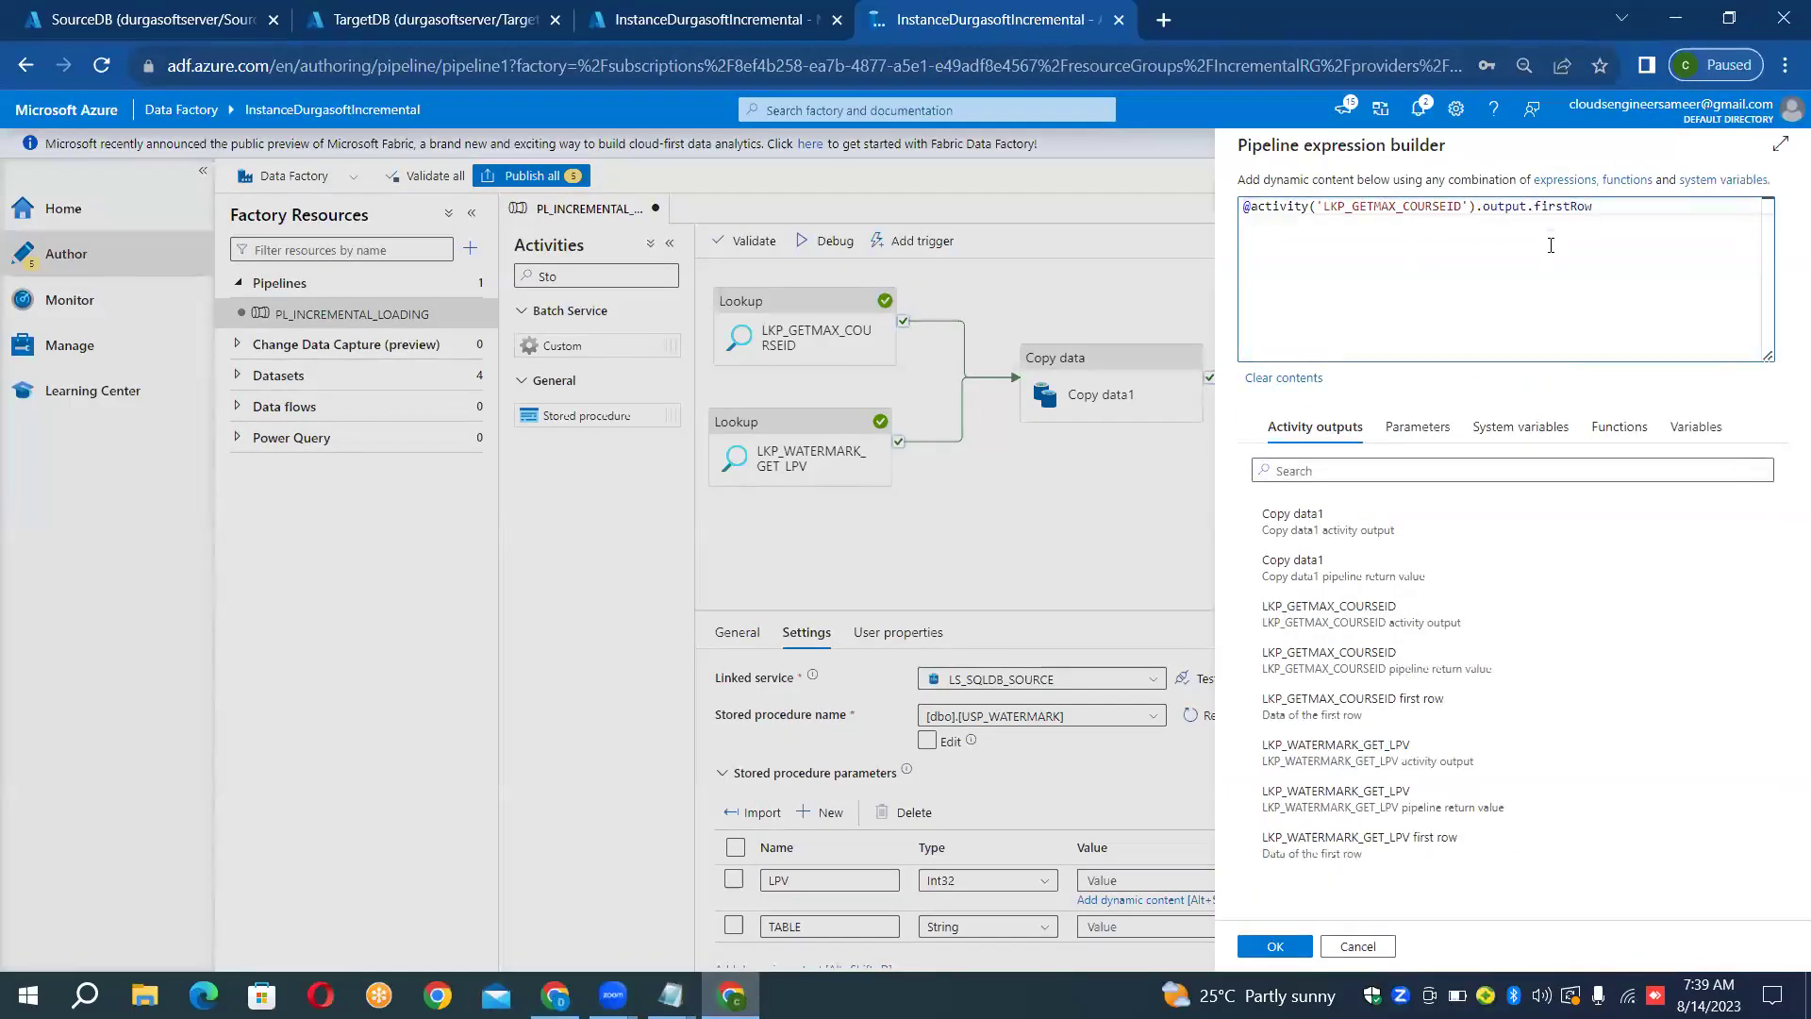
pyautogui.write('.')
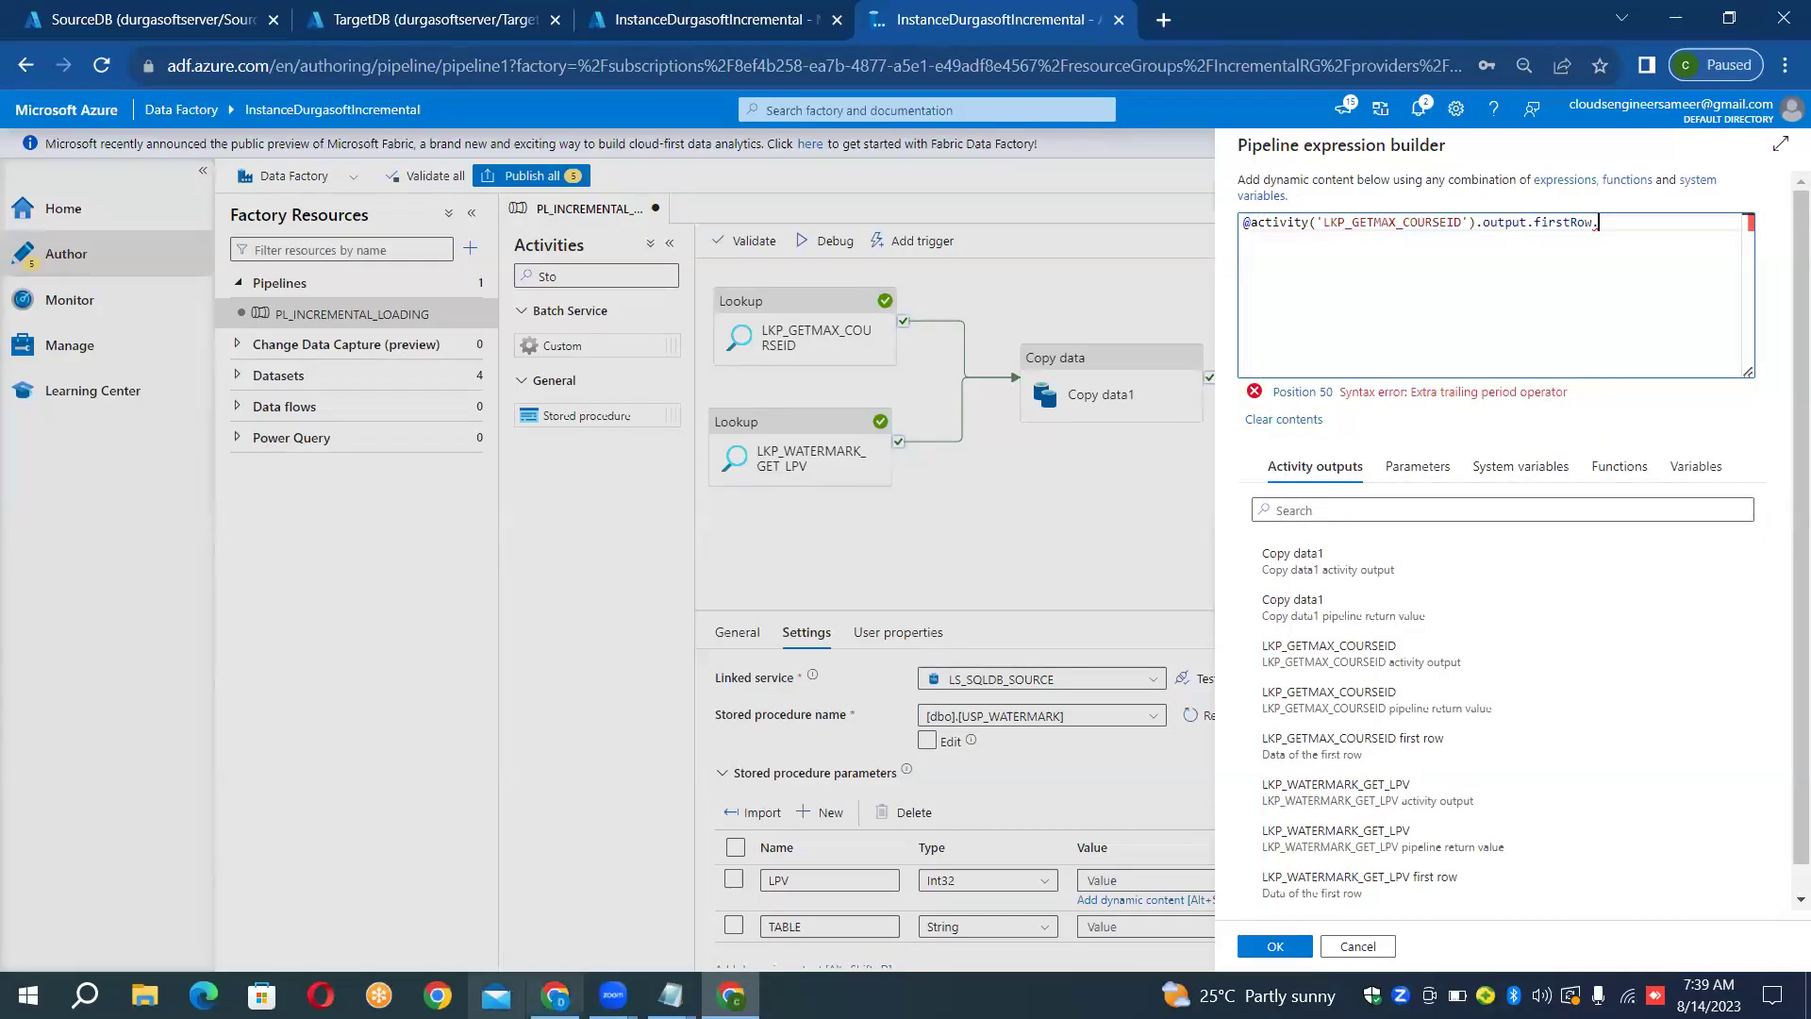
# Copy Max_CID from the Notepad course lookup output, append it to complete the LPV expression, and accept the expression
pyautogui.moveTo(671, 995)
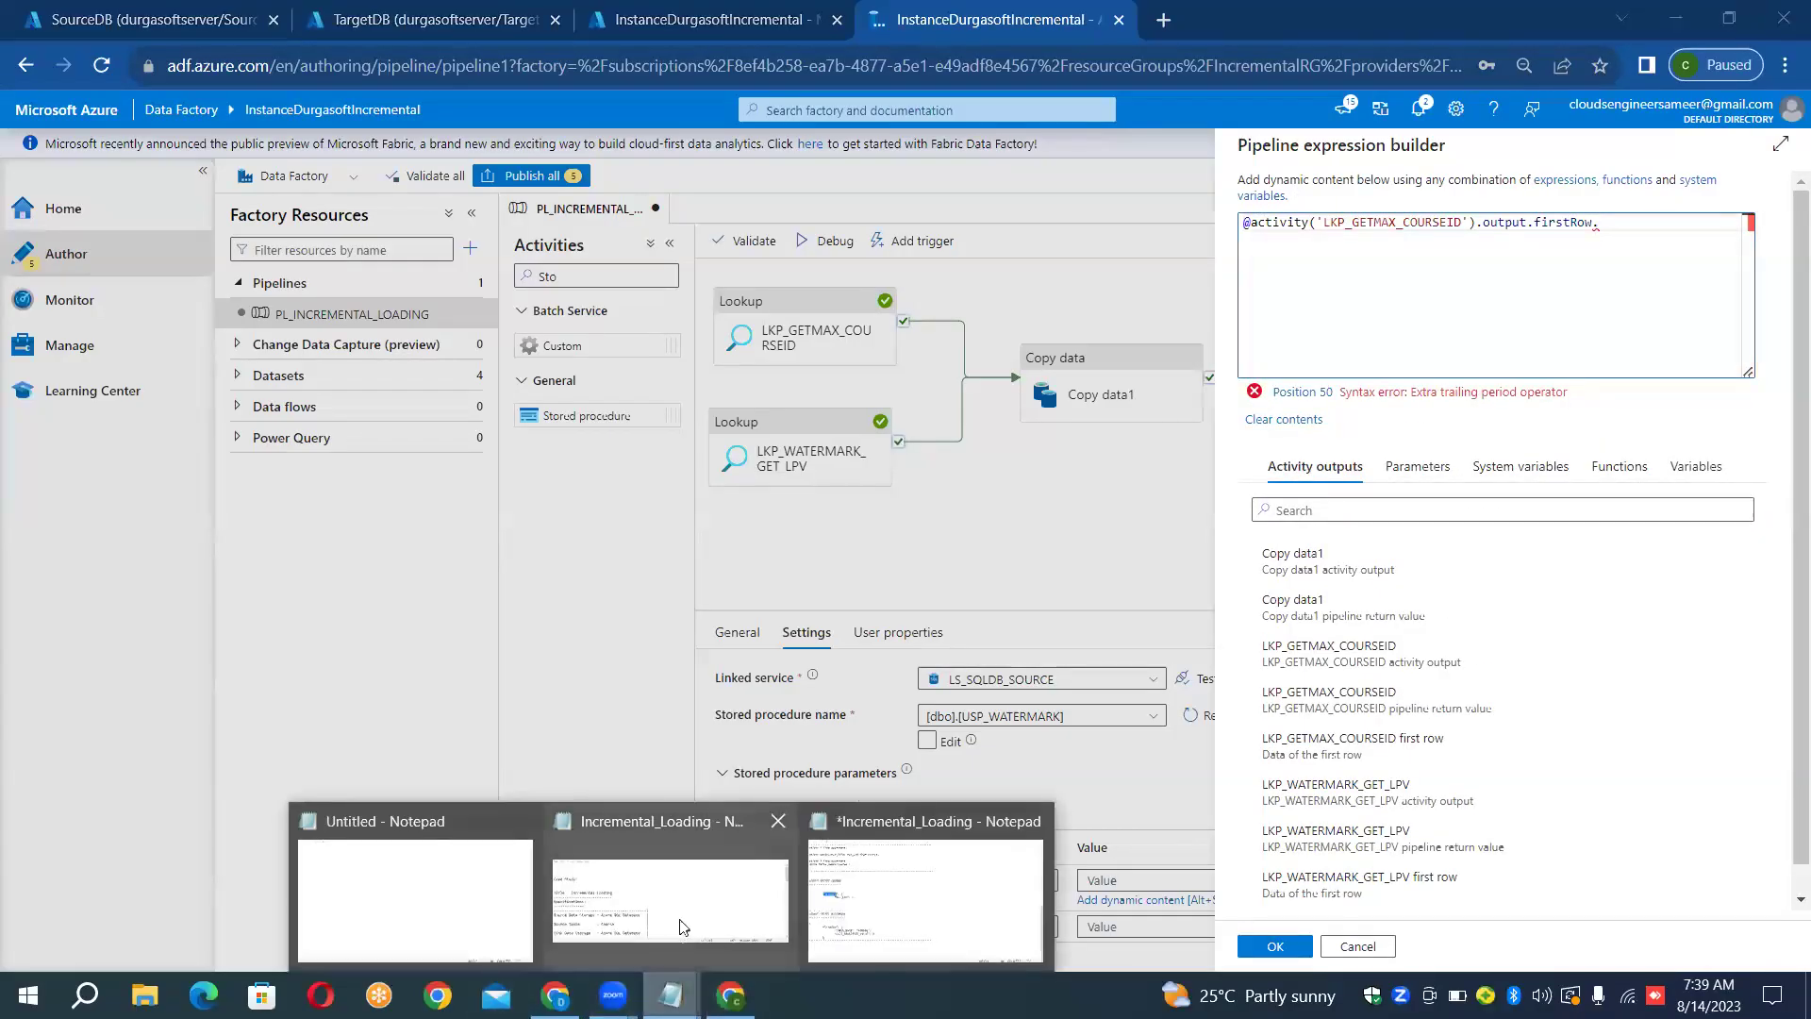
pyautogui.click(926, 903)
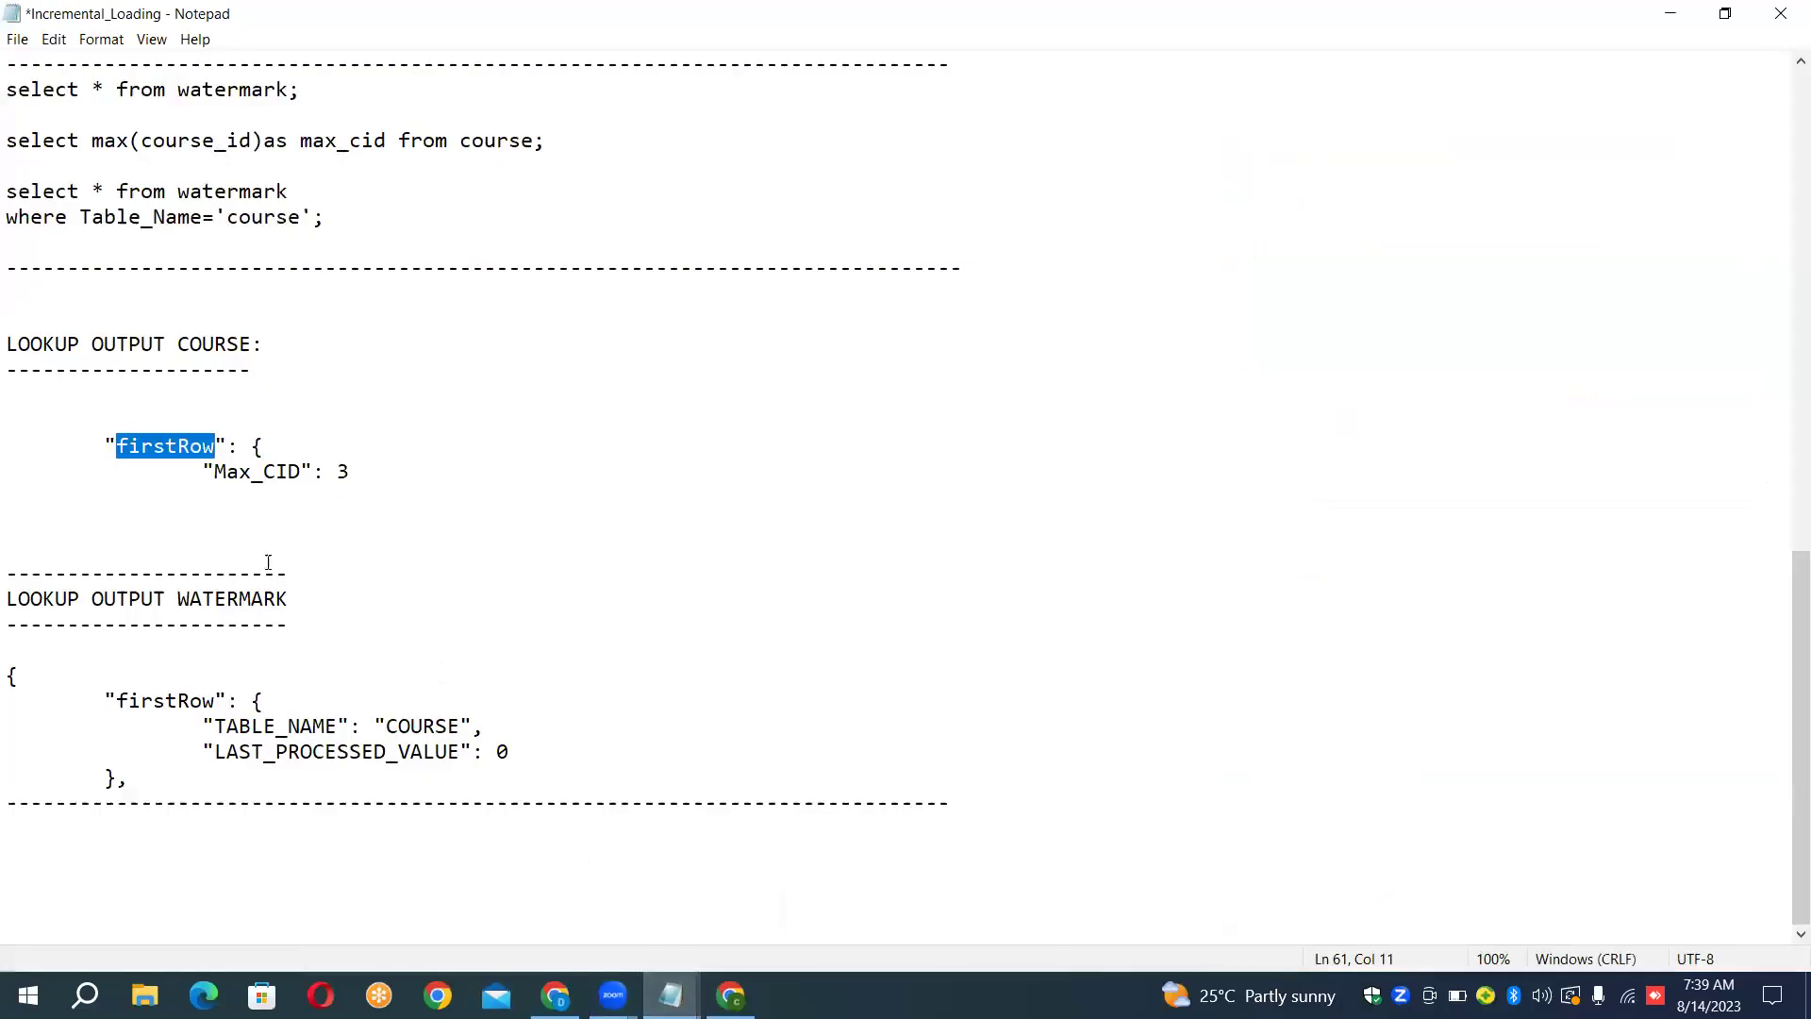
pyautogui.moveTo(213, 472); pyautogui.dragTo(298, 474)
pyautogui.hotkey('ctrl', 'c')
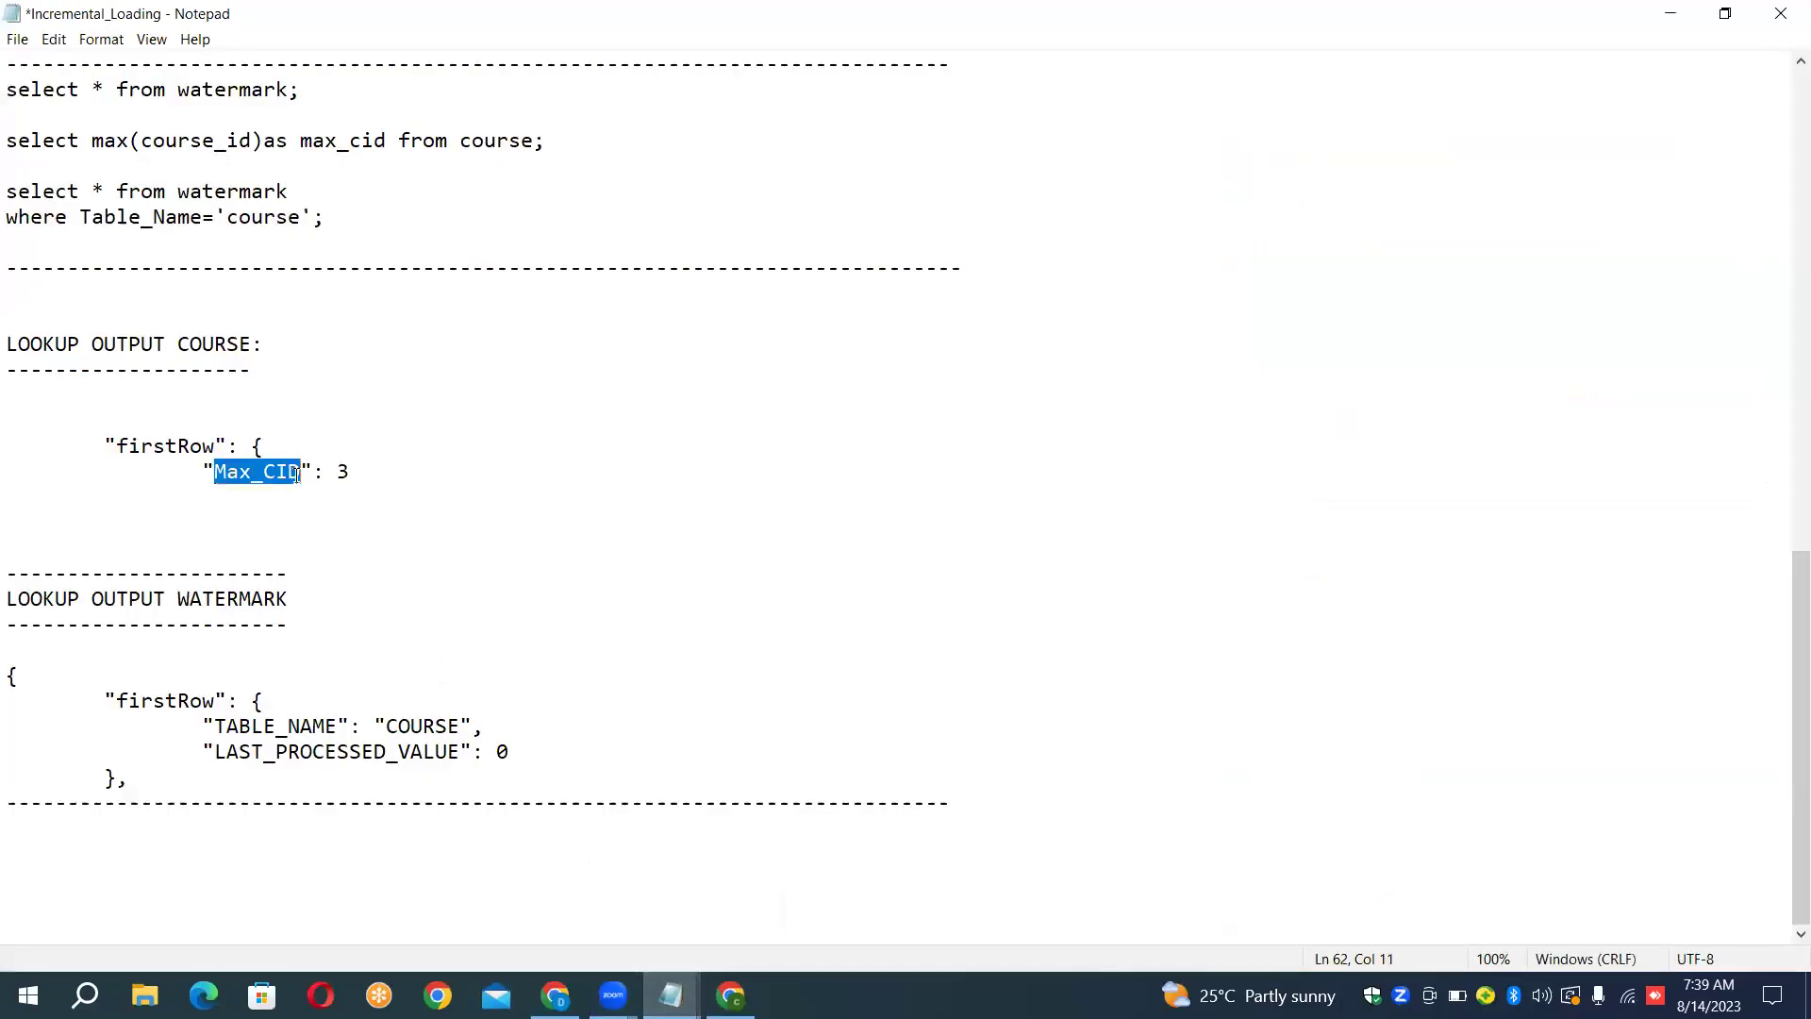
pyautogui.click(731, 995)
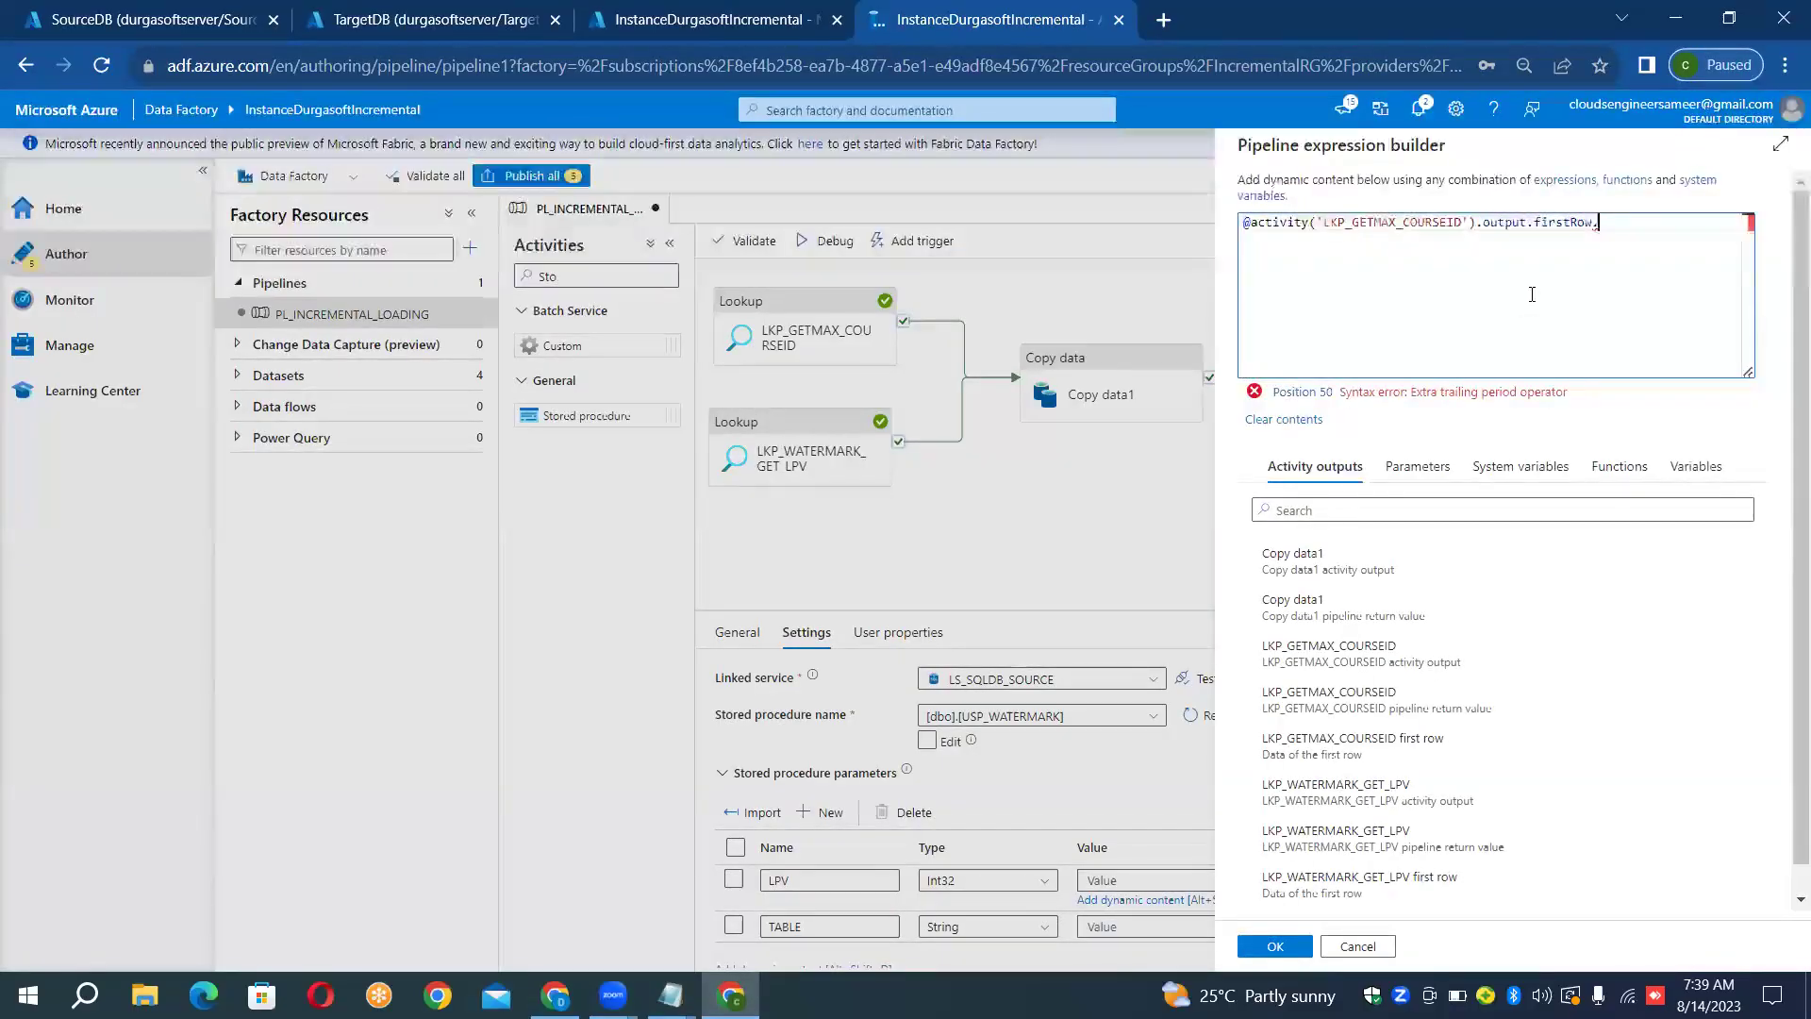
pyautogui.hotkey('ctrl', 'v')
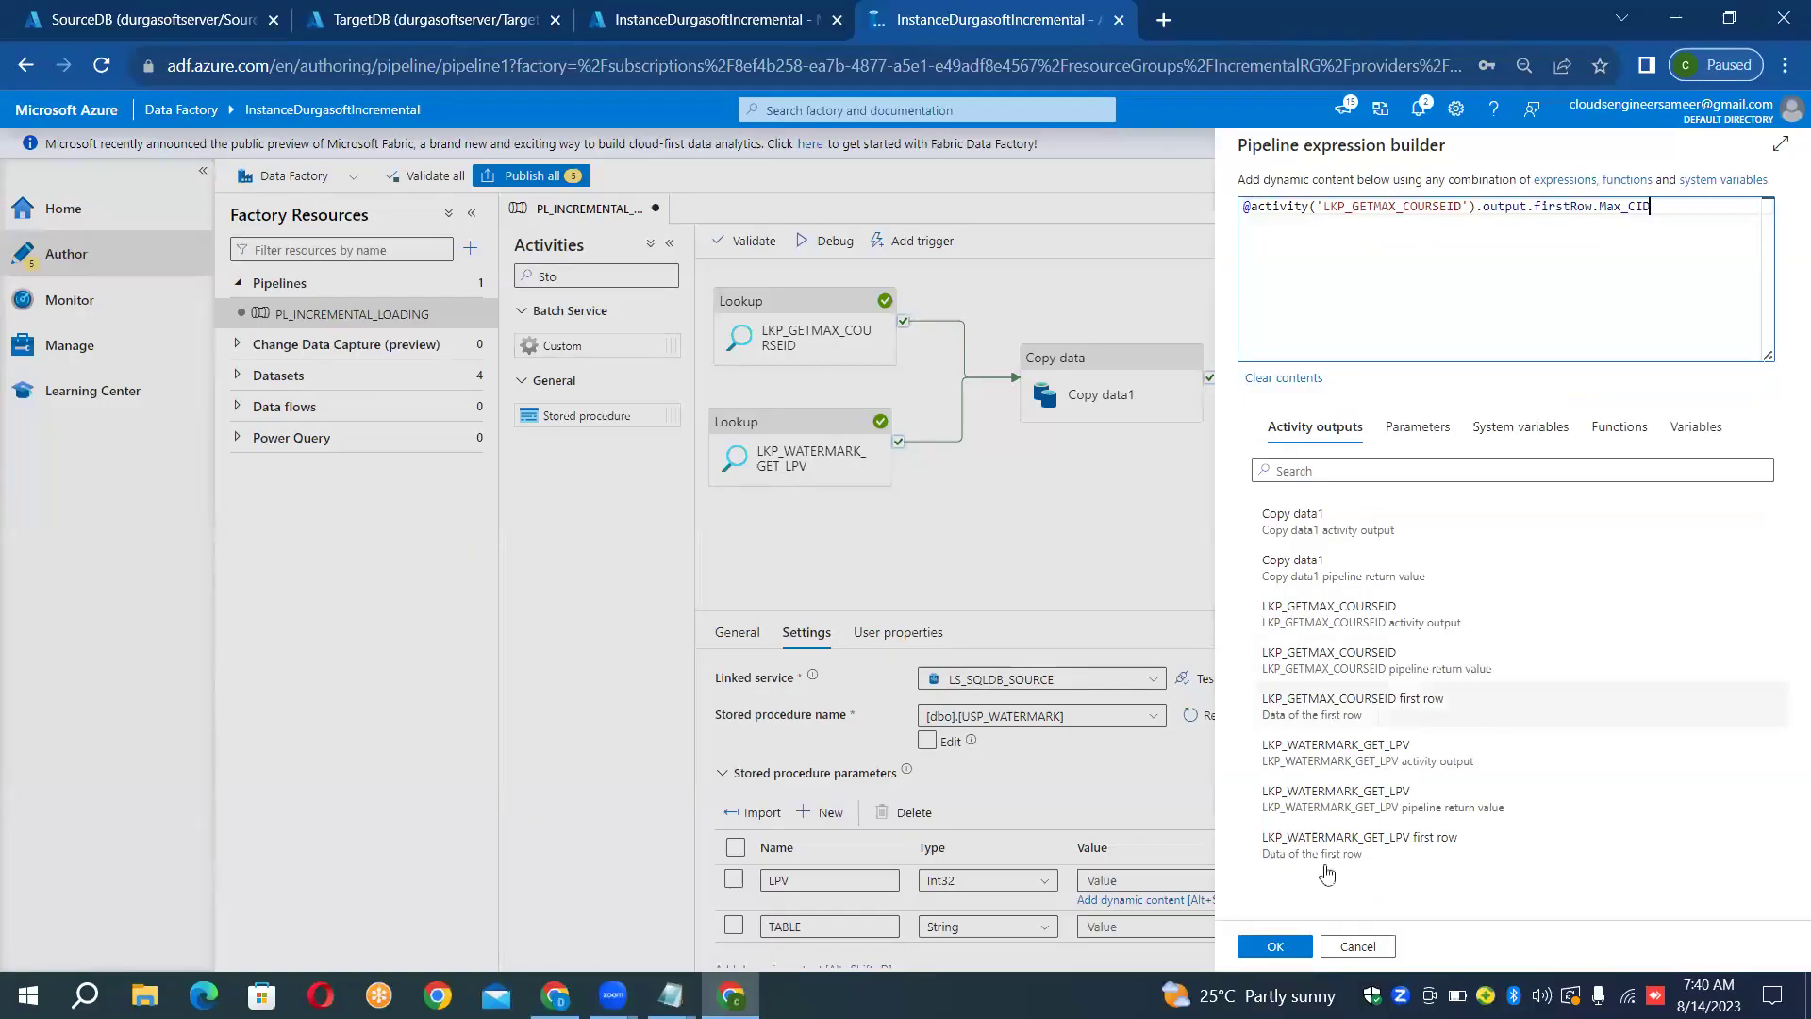
pyautogui.click(1283, 947)
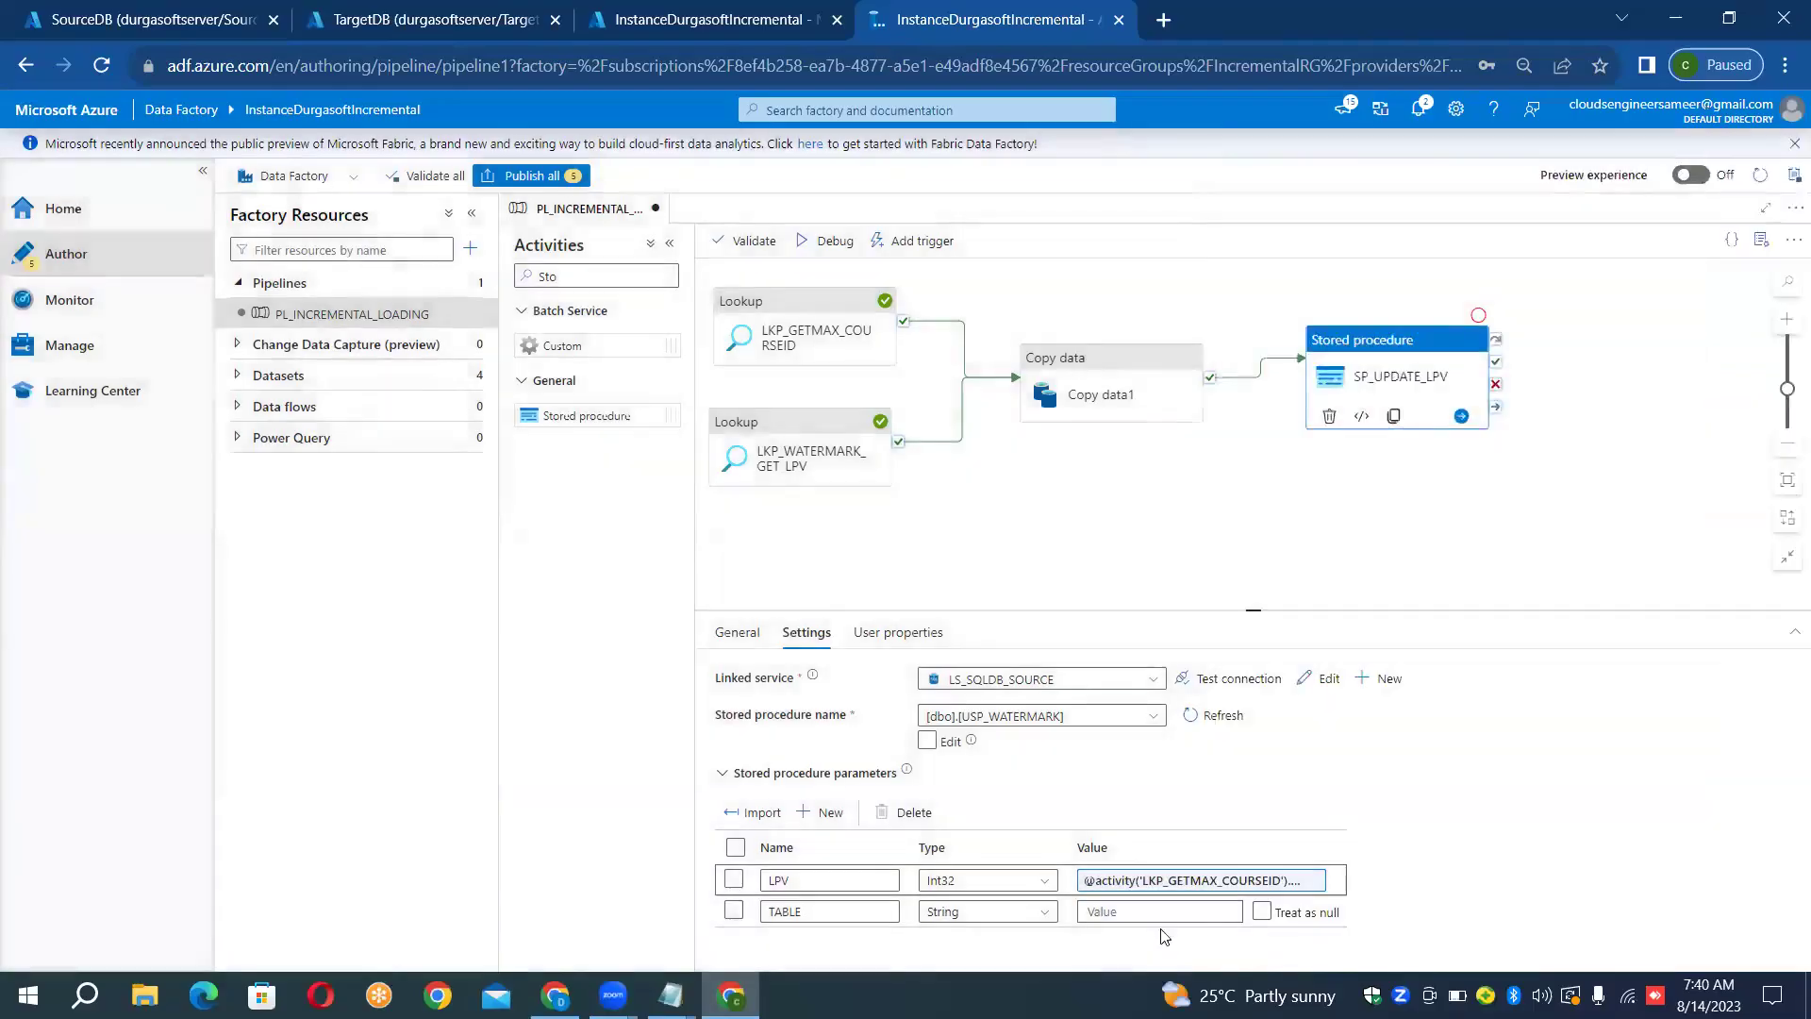
# Start the TABLE parameter's dynamic expression with the LKP_WATERMARK_GET_LPV activity output followed by a period
pyautogui.click(1151, 912)
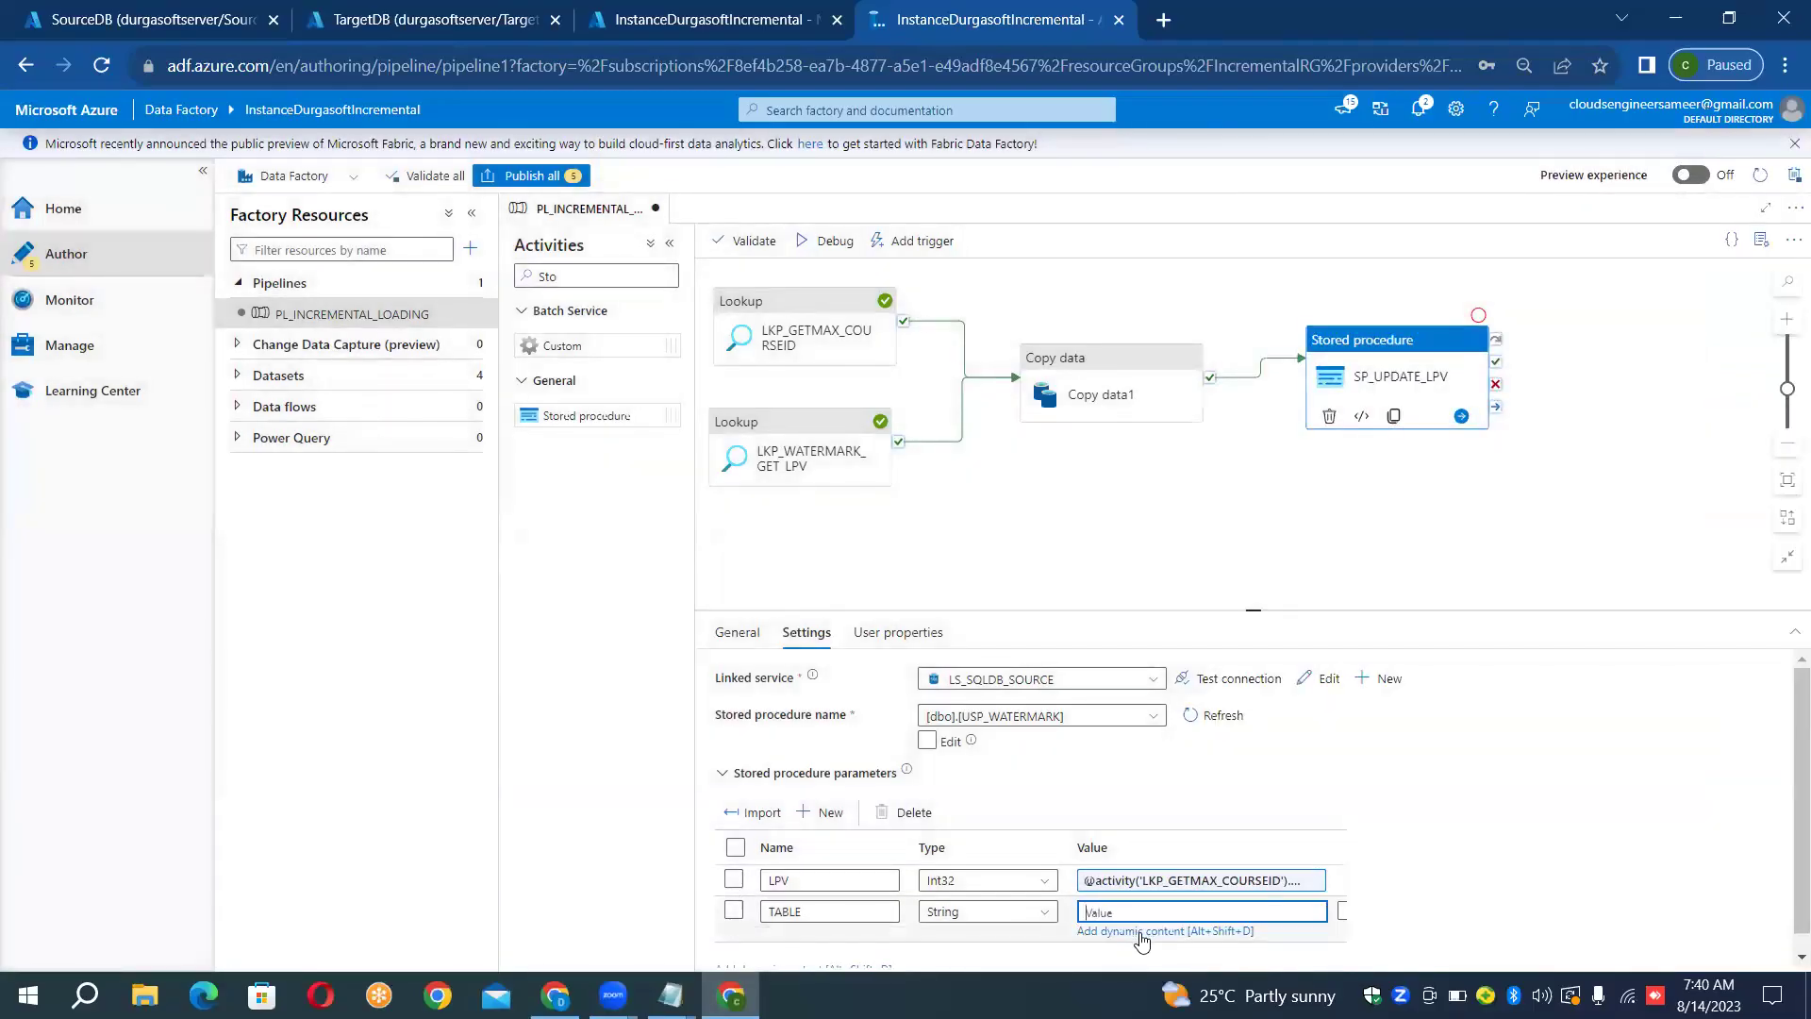
pyautogui.click(1140, 932)
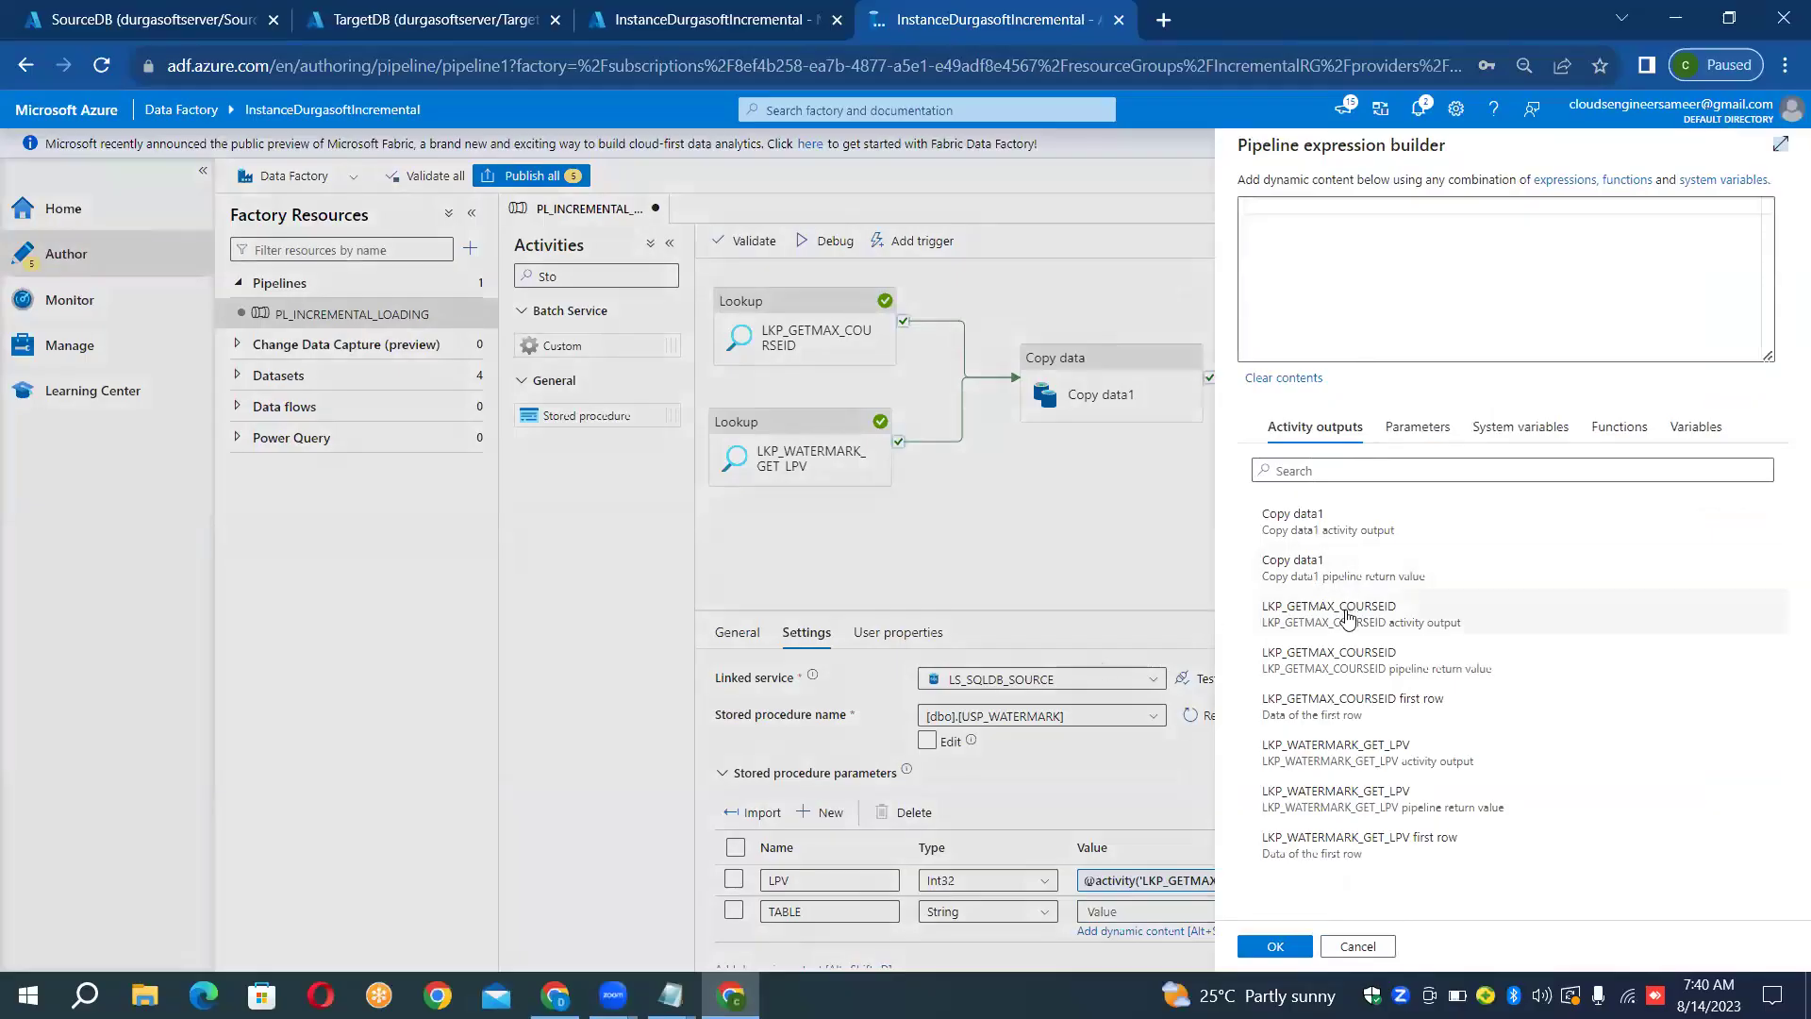
pyautogui.click(1364, 759)
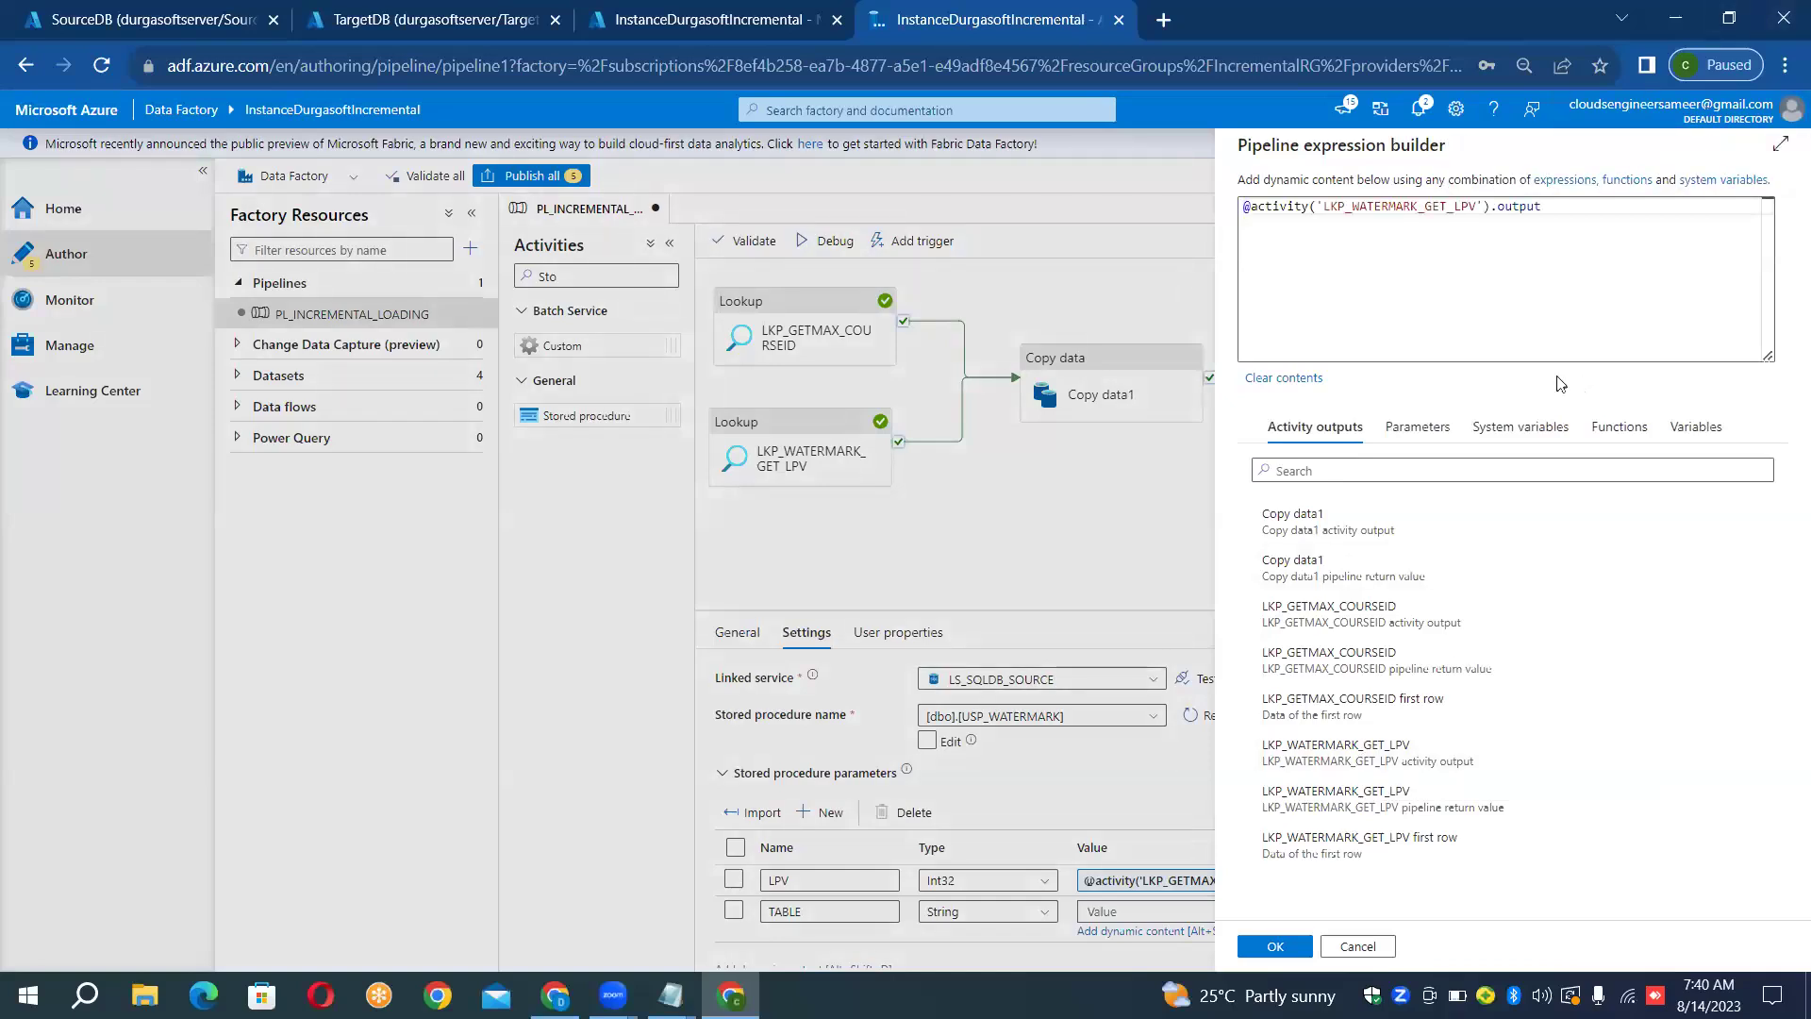
pyautogui.click(1565, 206)
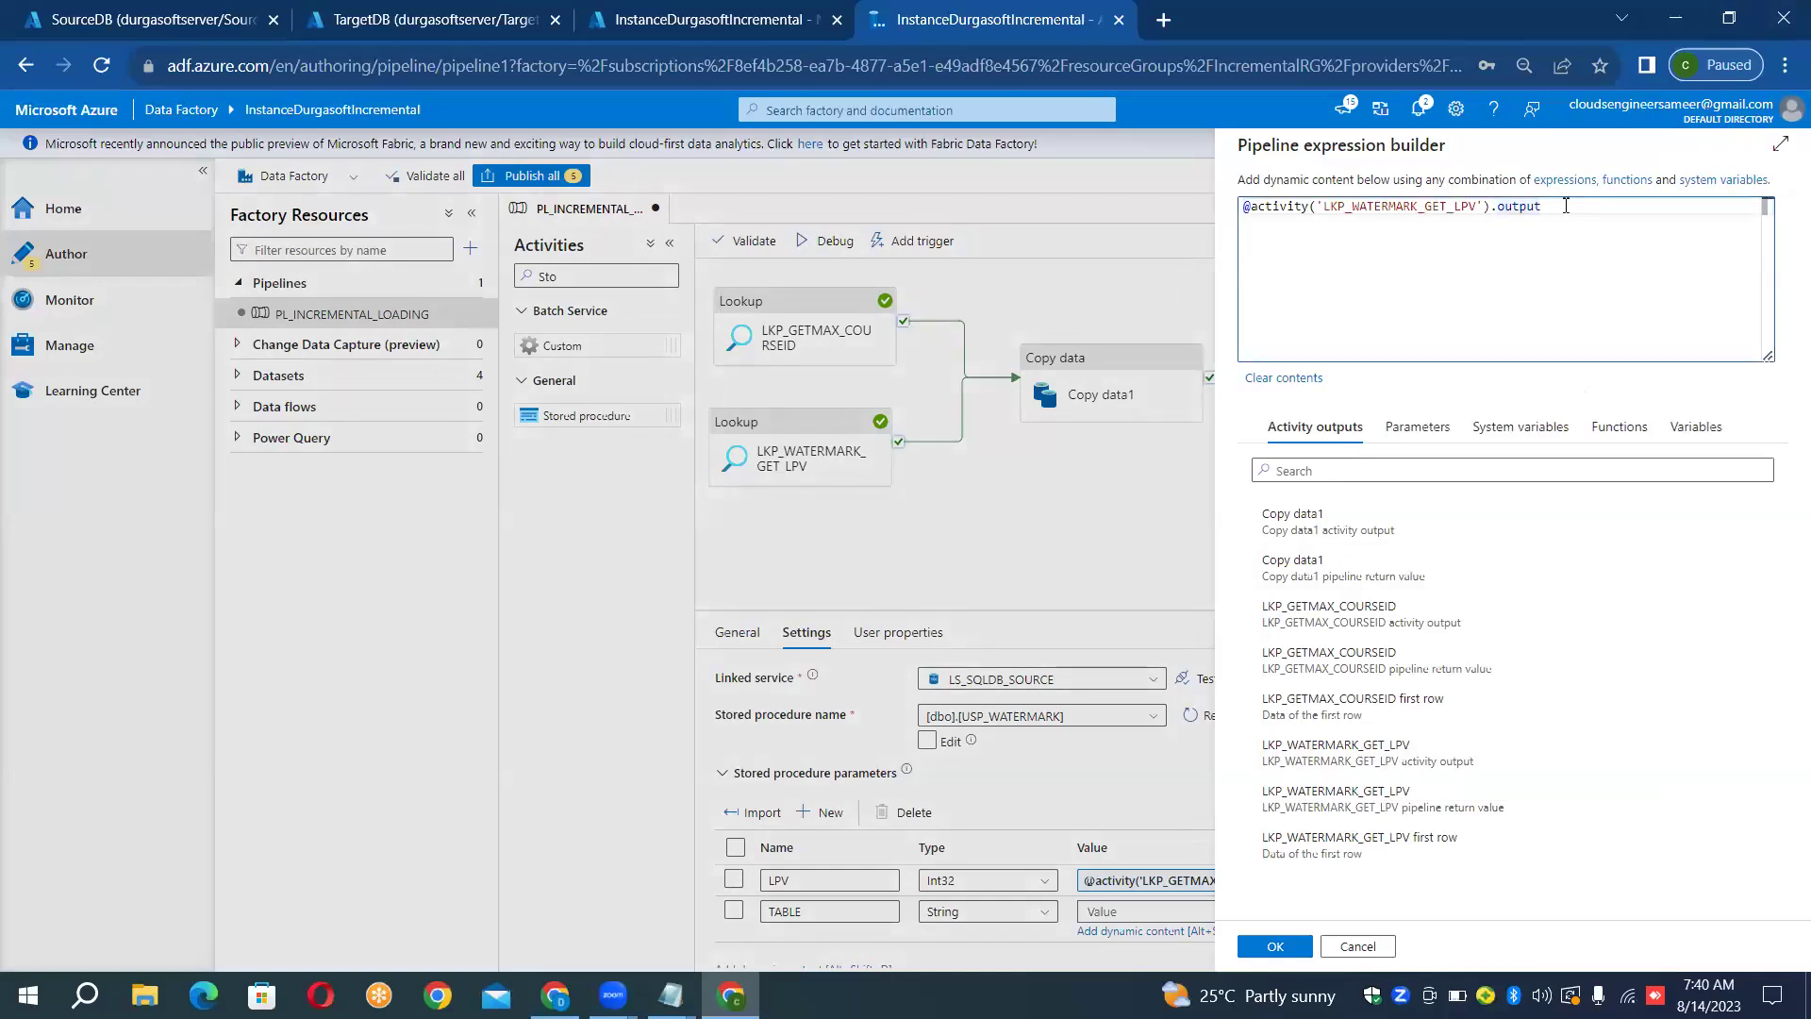
pyautogui.write('.')
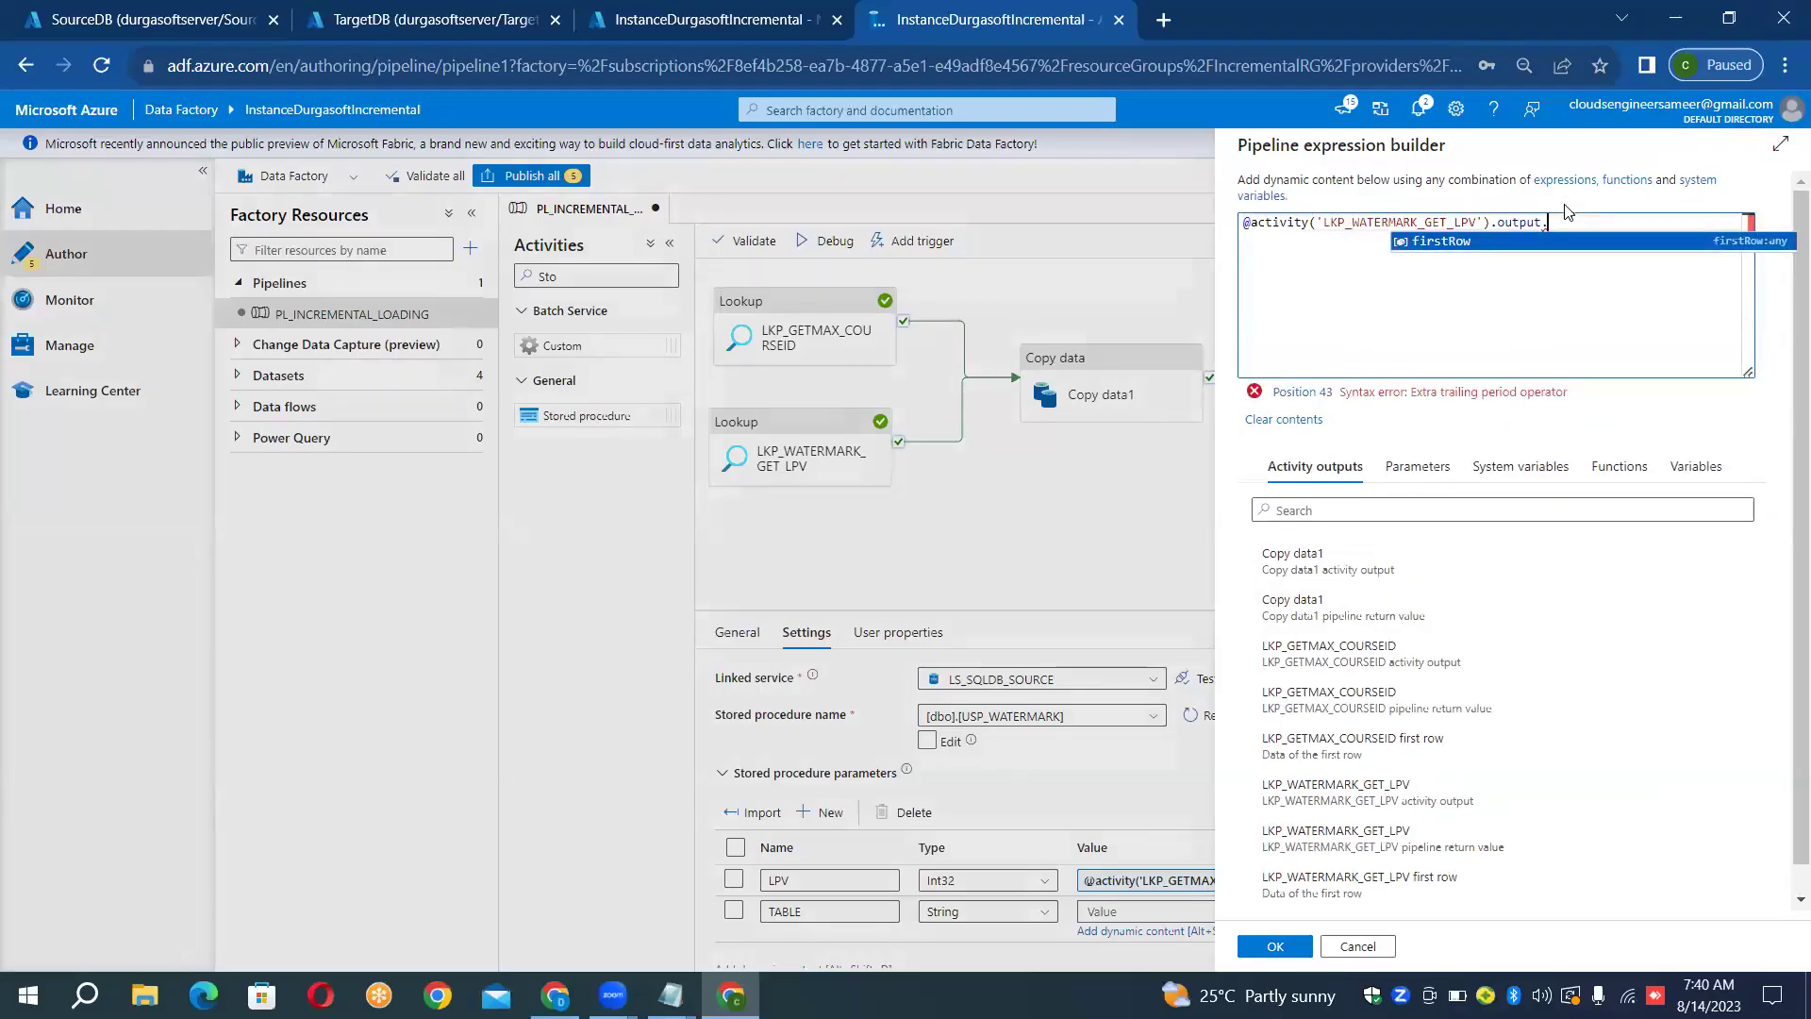
# Copy firstRow from the watermark lookup output in the Notepad notes and append it with a period to the TABLE expression
pyautogui.click(670, 992)
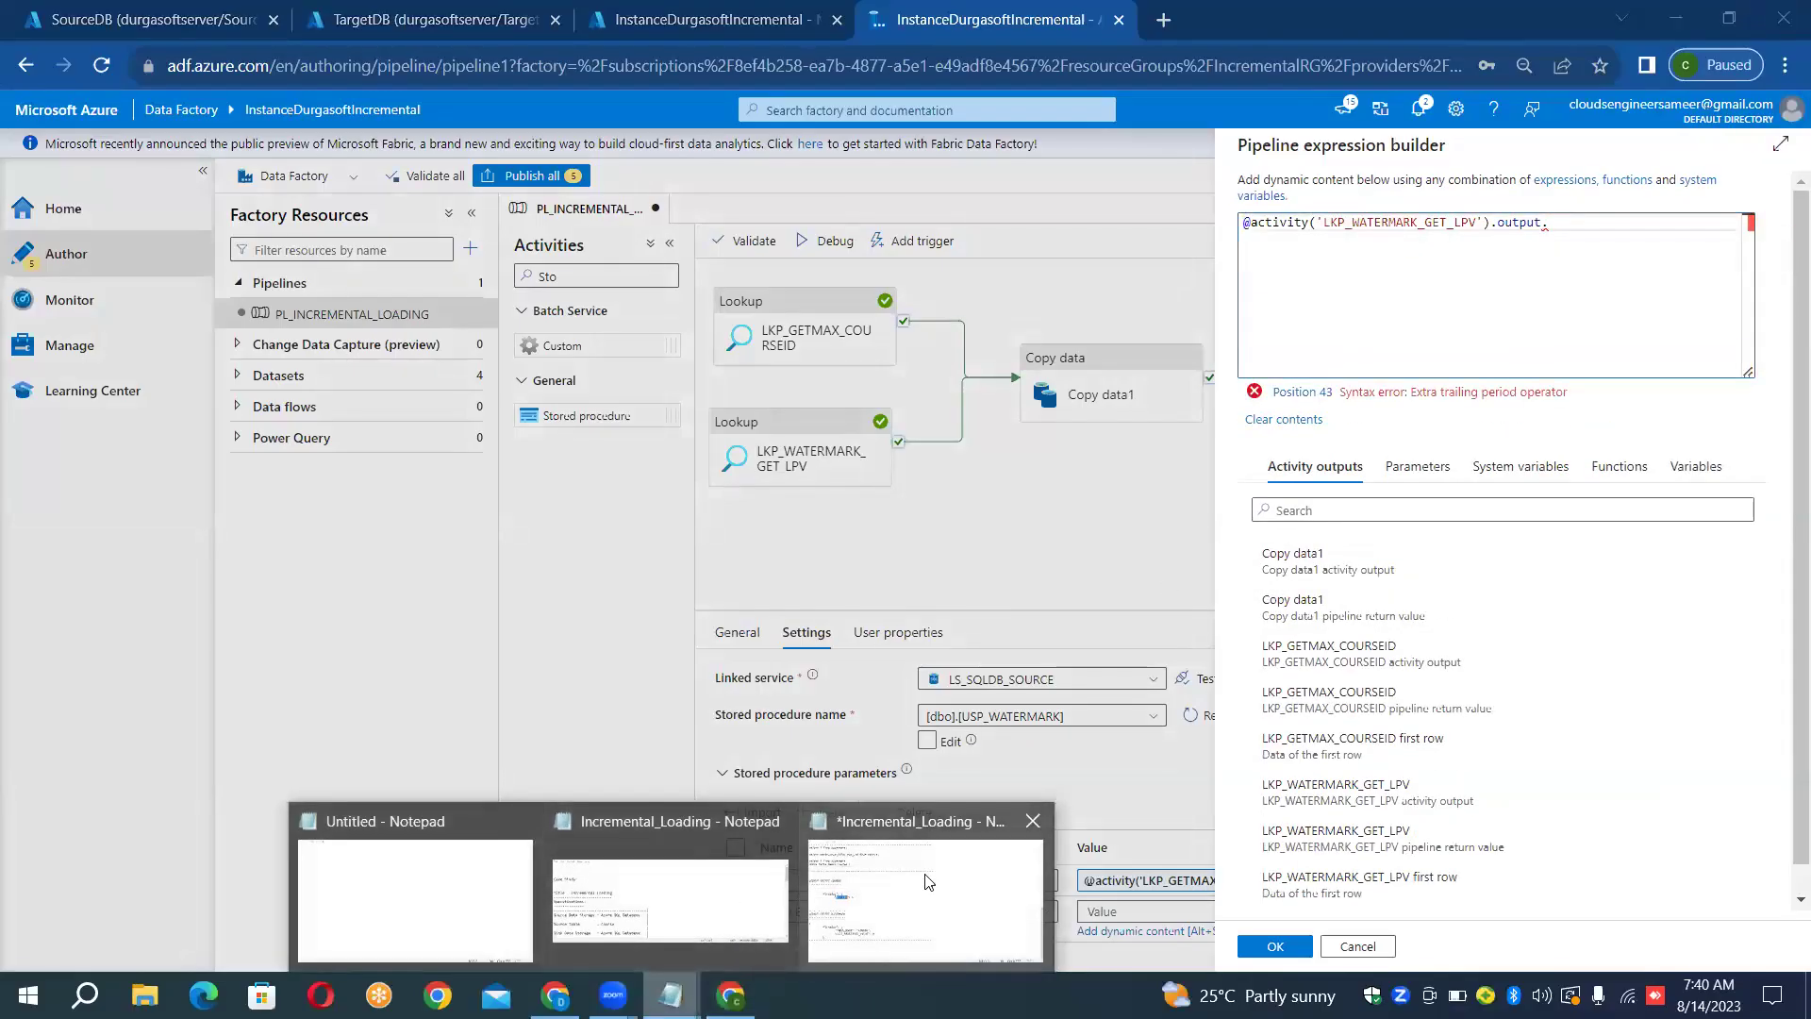
pyautogui.click(925, 881)
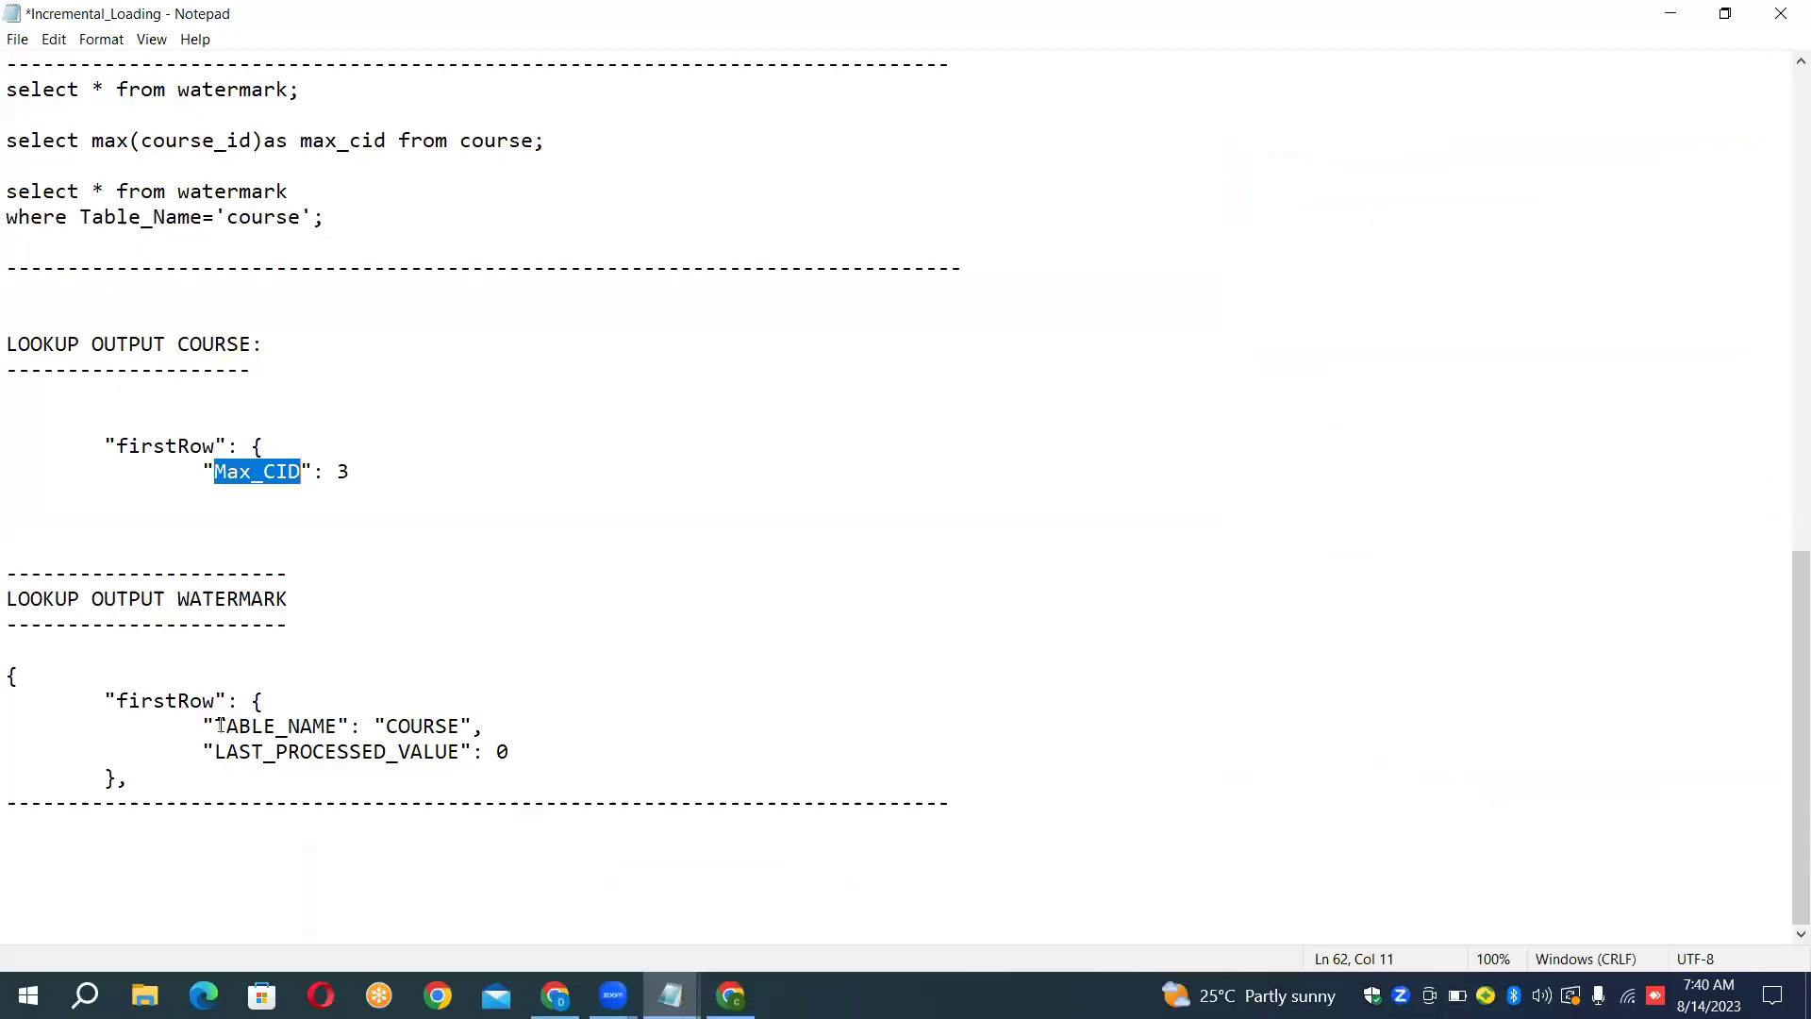
pyautogui.moveTo(117, 702); pyautogui.dragTo(217, 703)
pyautogui.hotkey('ctrl', 'c')
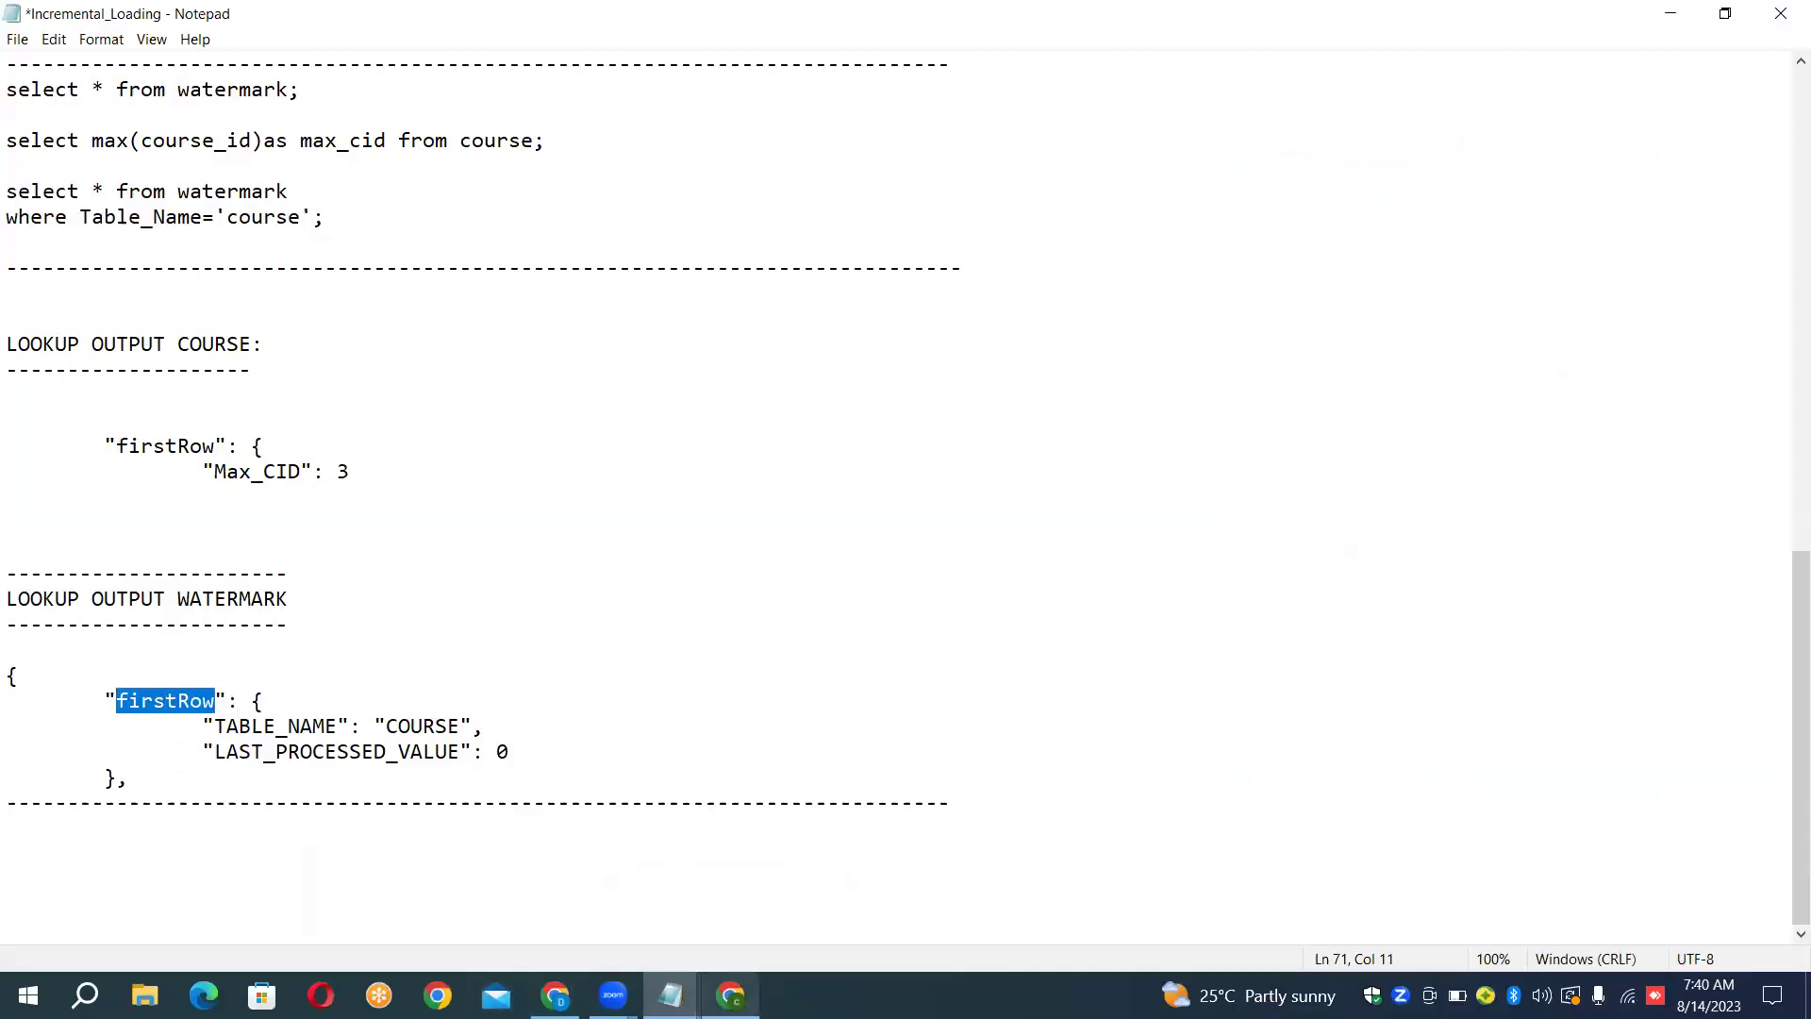
pyautogui.click(731, 996)
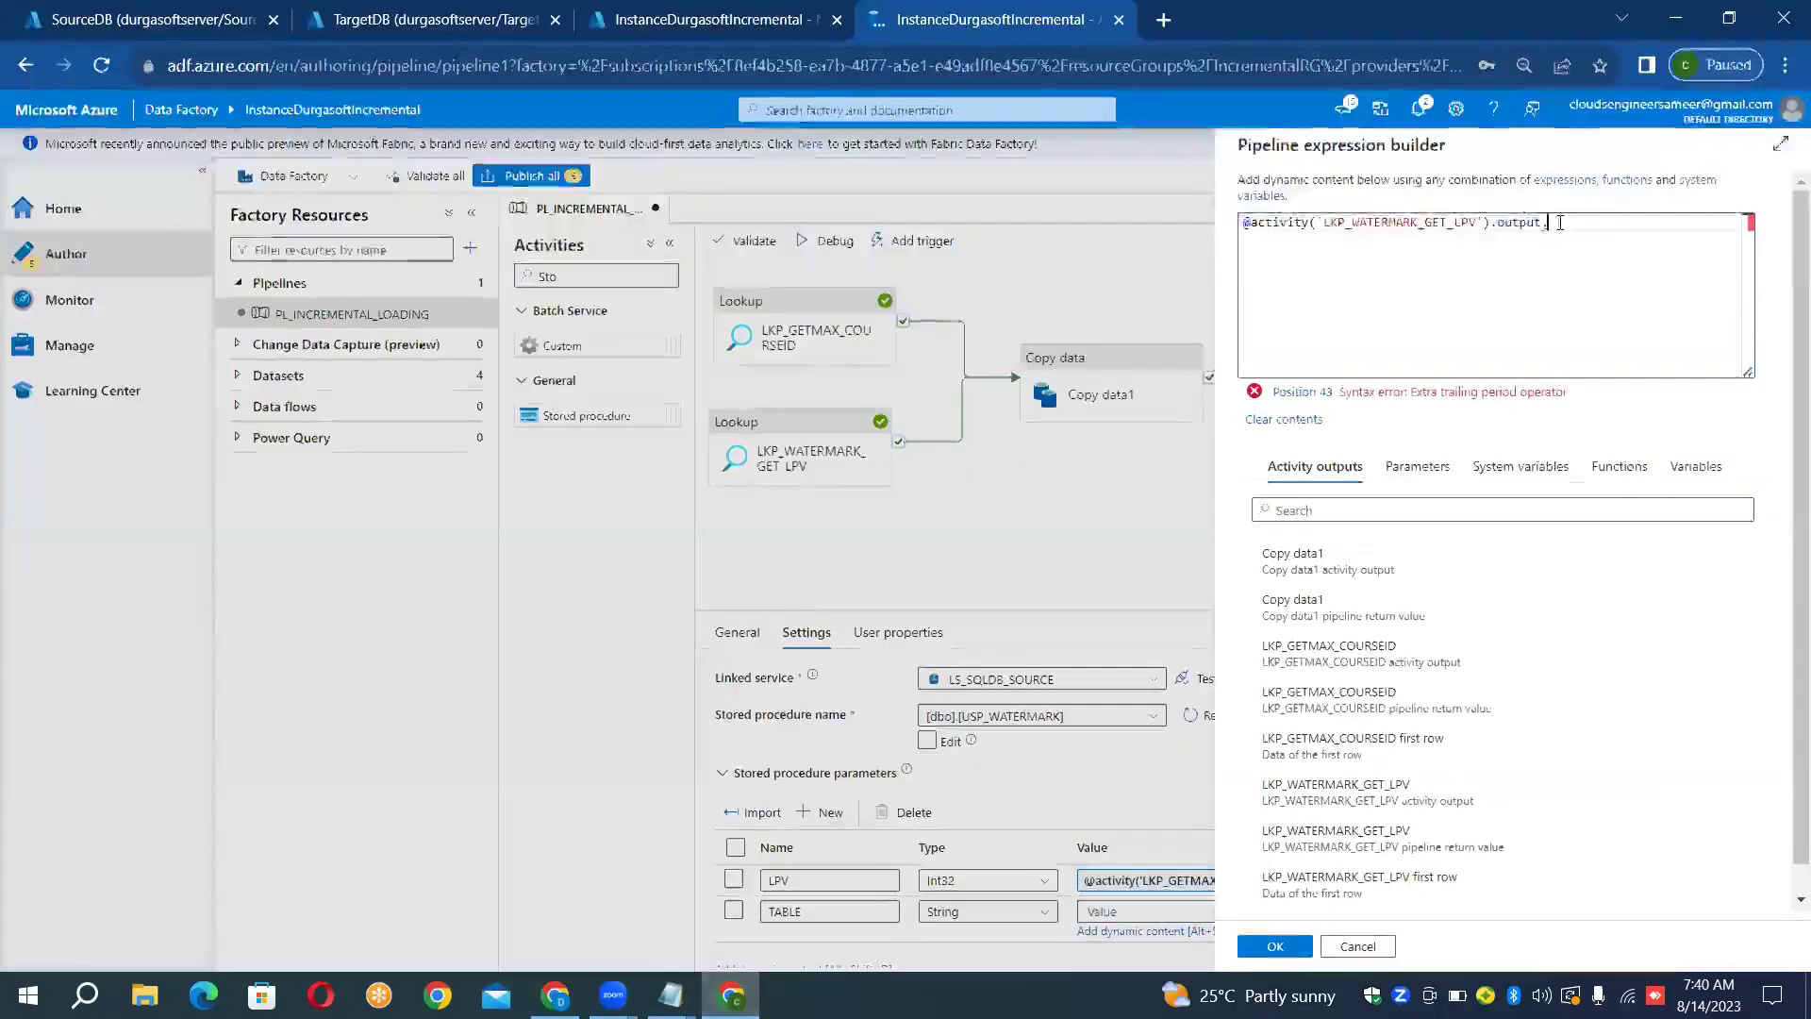
pyautogui.hotkey('ctrl', 'v')
pyautogui.write('.')
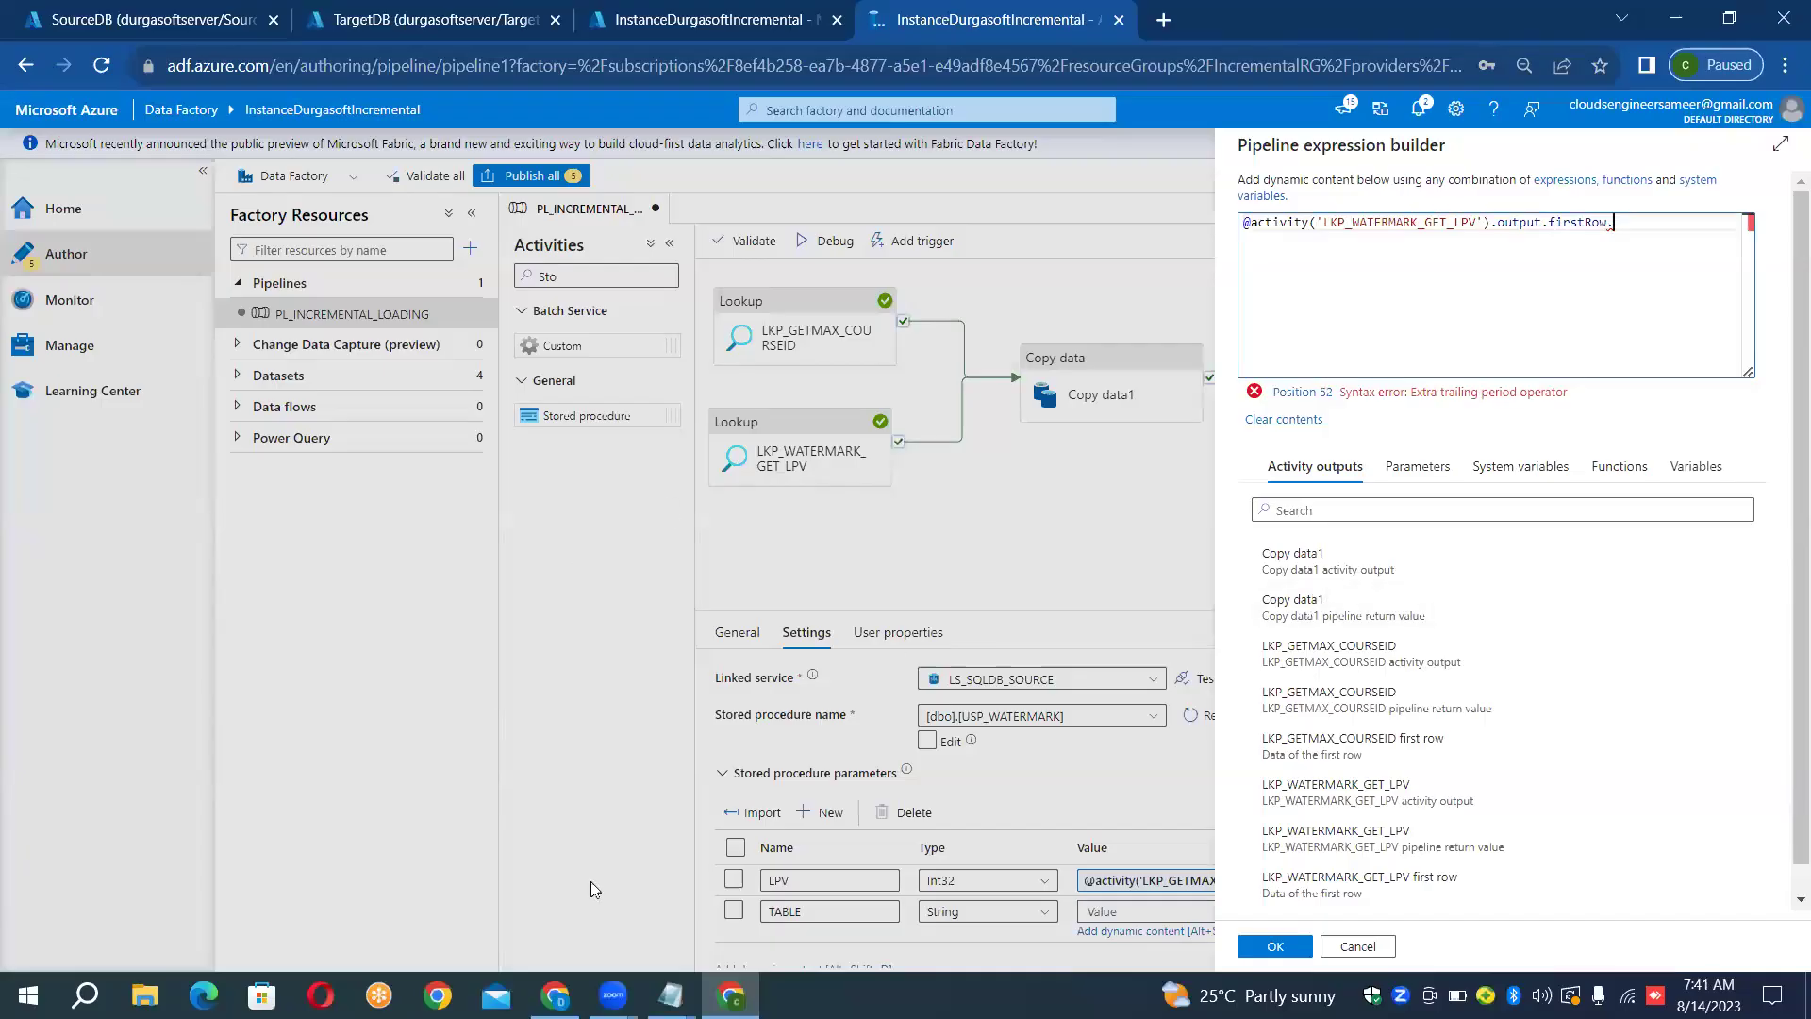
# Copy TABLE_NAME from the watermark lookup output in the Notepad notes, append it to the TABLE expression, and accept the expression
pyautogui.moveTo(670, 995)
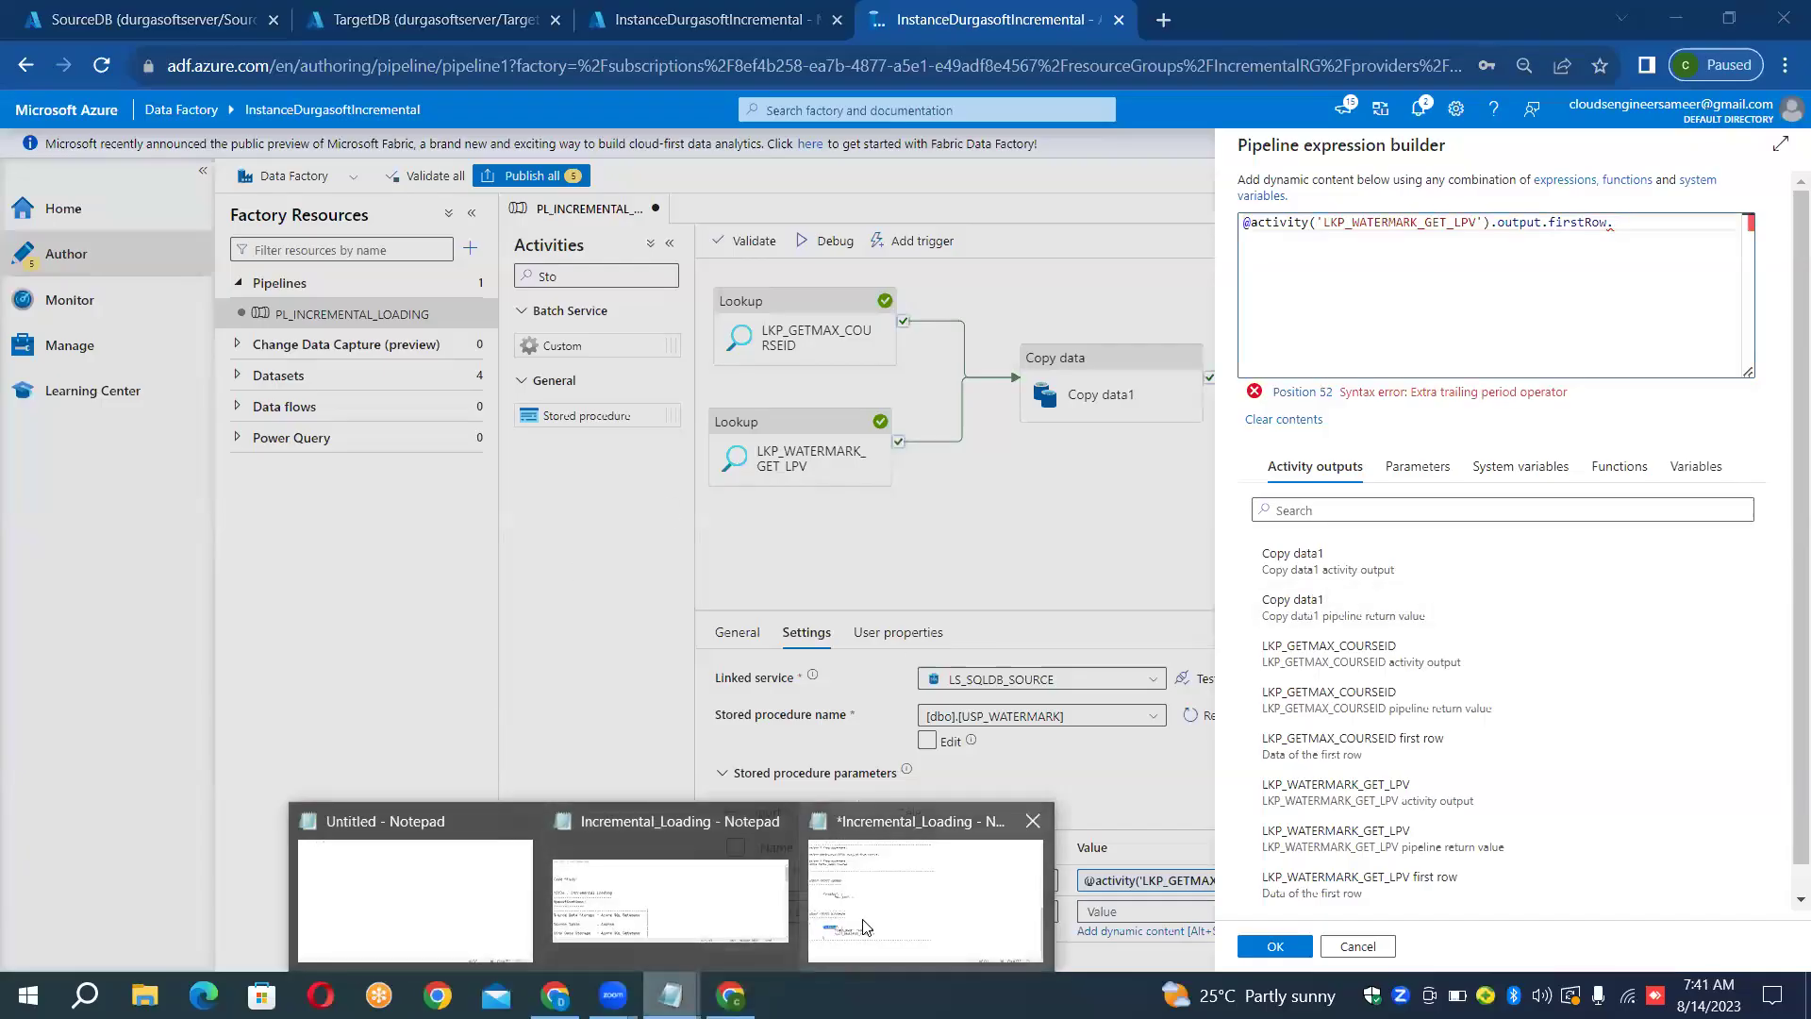
pyautogui.click(864, 925)
pyautogui.moveTo(218, 729); pyautogui.dragTo(333, 726)
pyautogui.hotkey('ctrl', 'c')
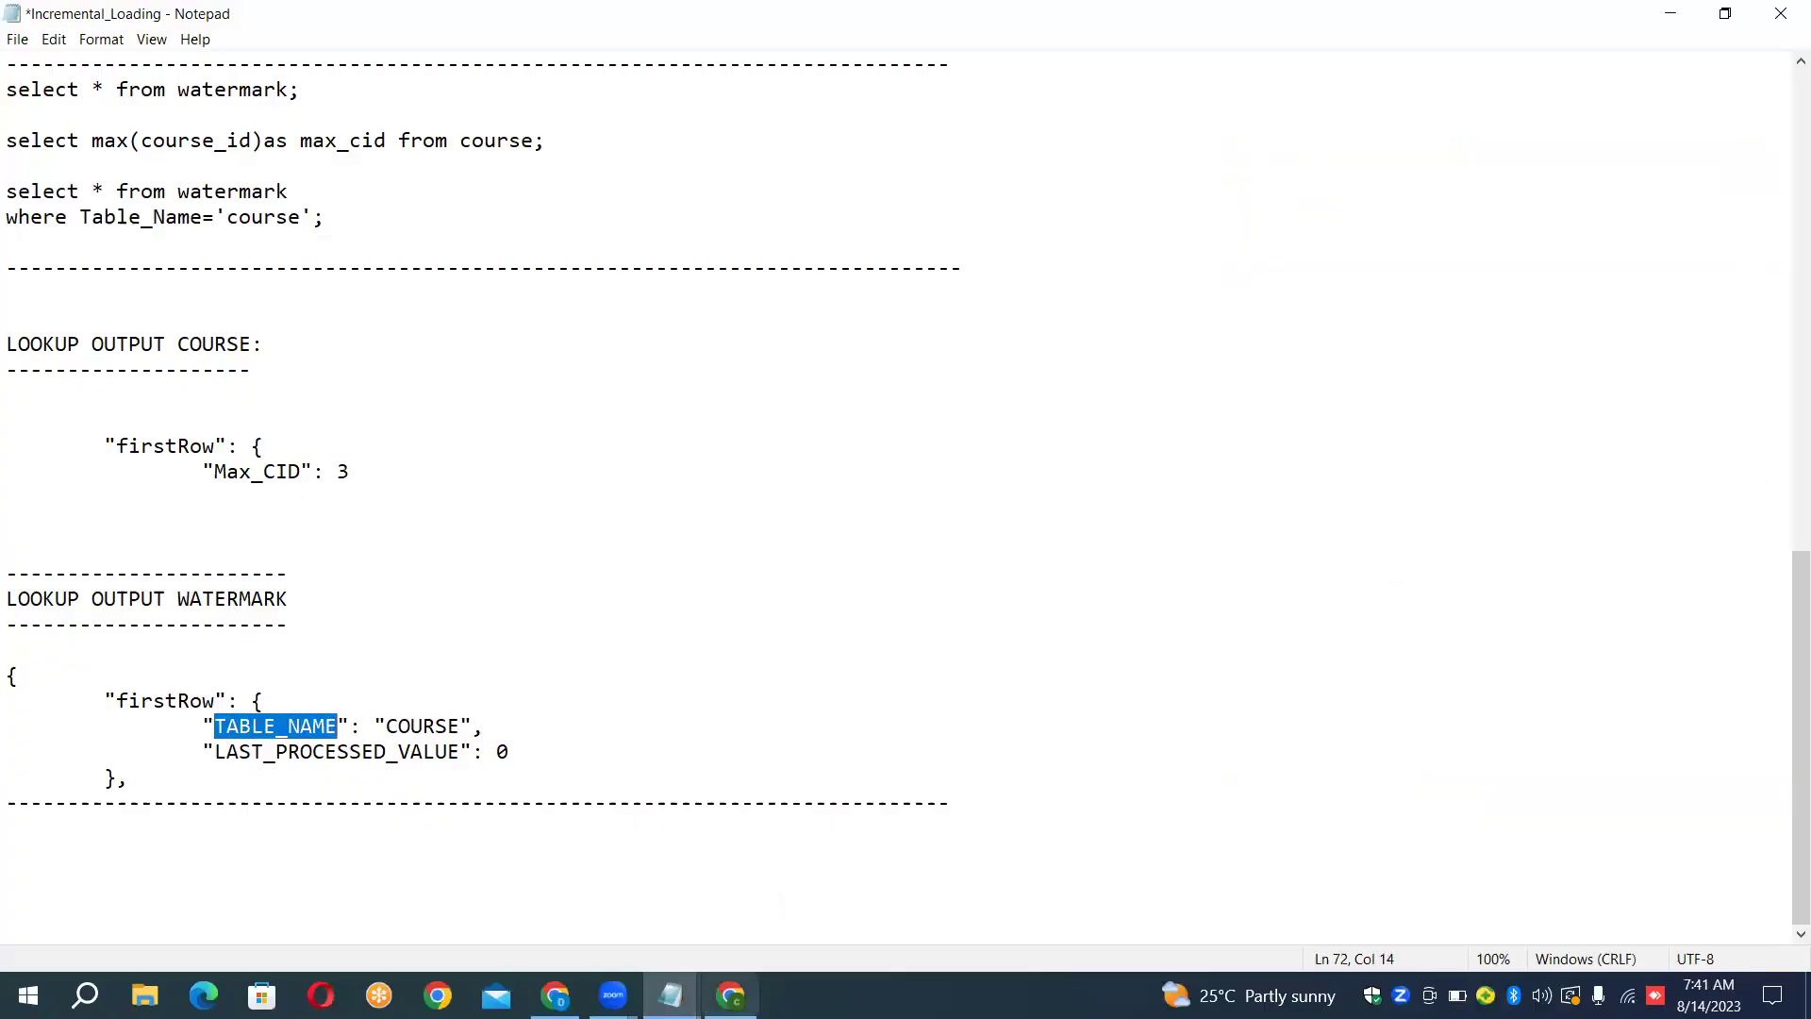
pyautogui.click(731, 995)
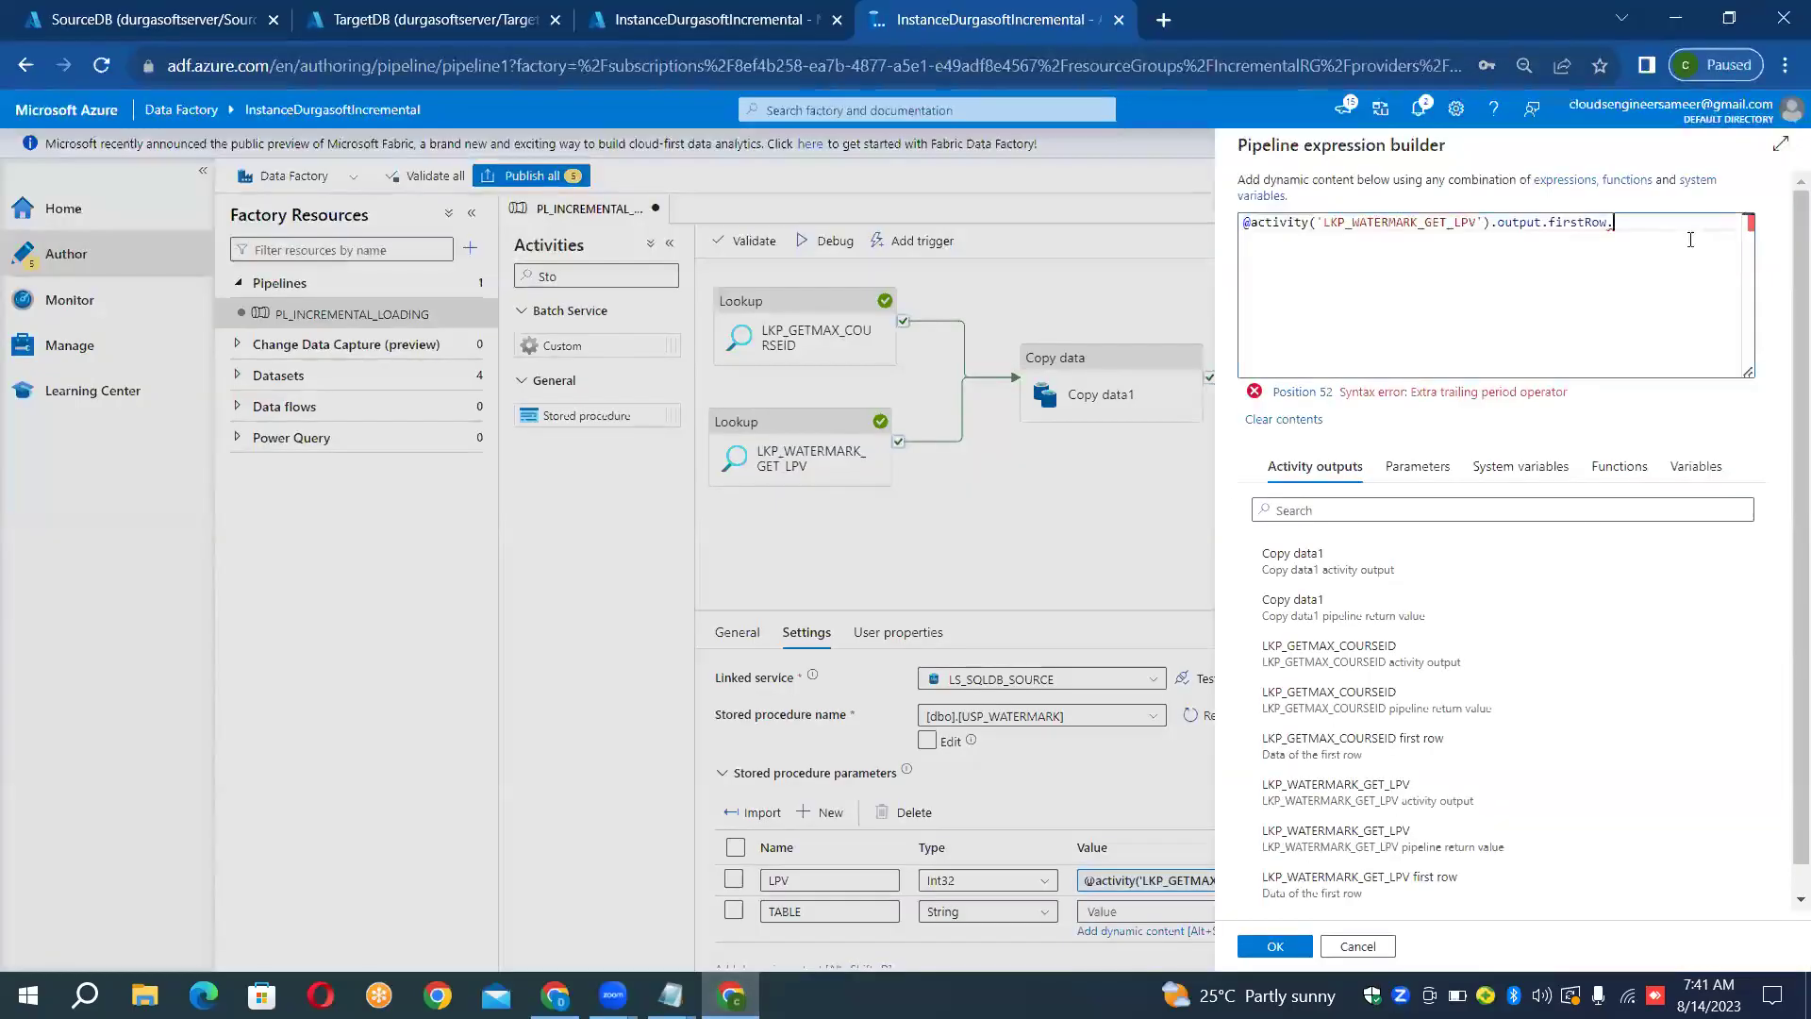
pyautogui.hotkey('ctrl', 'v')
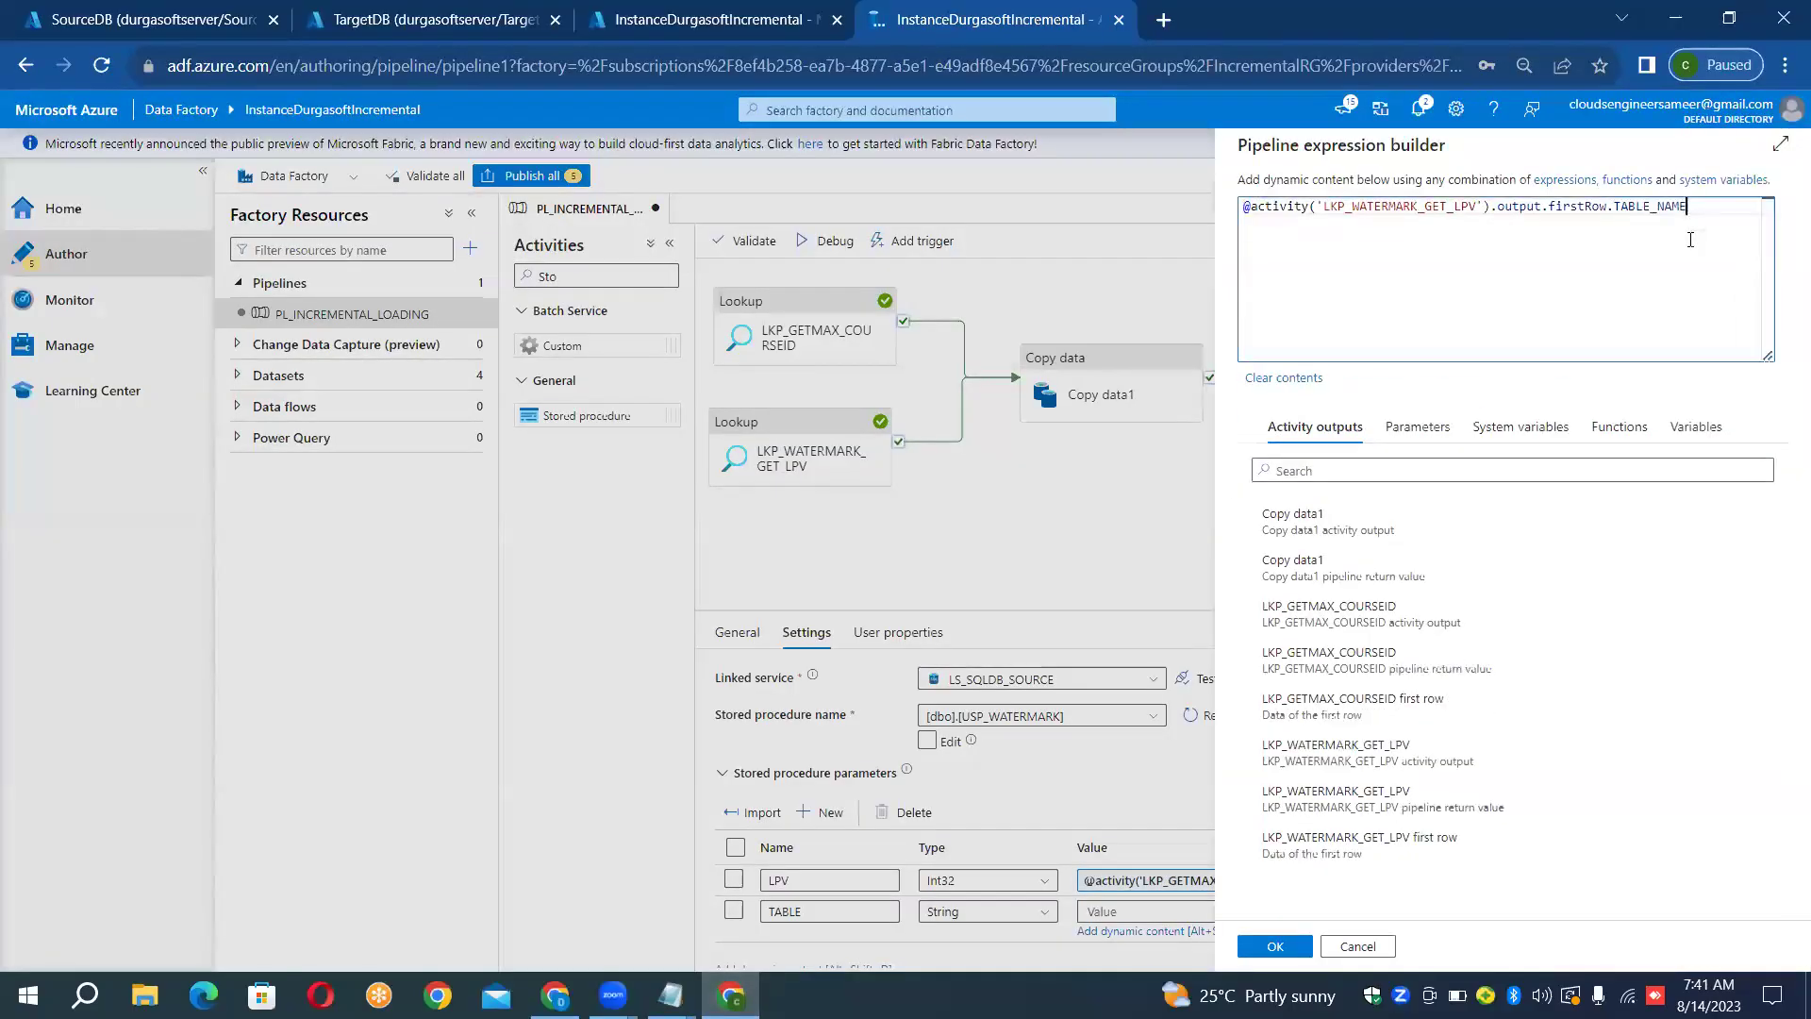
pyautogui.click(1278, 946)
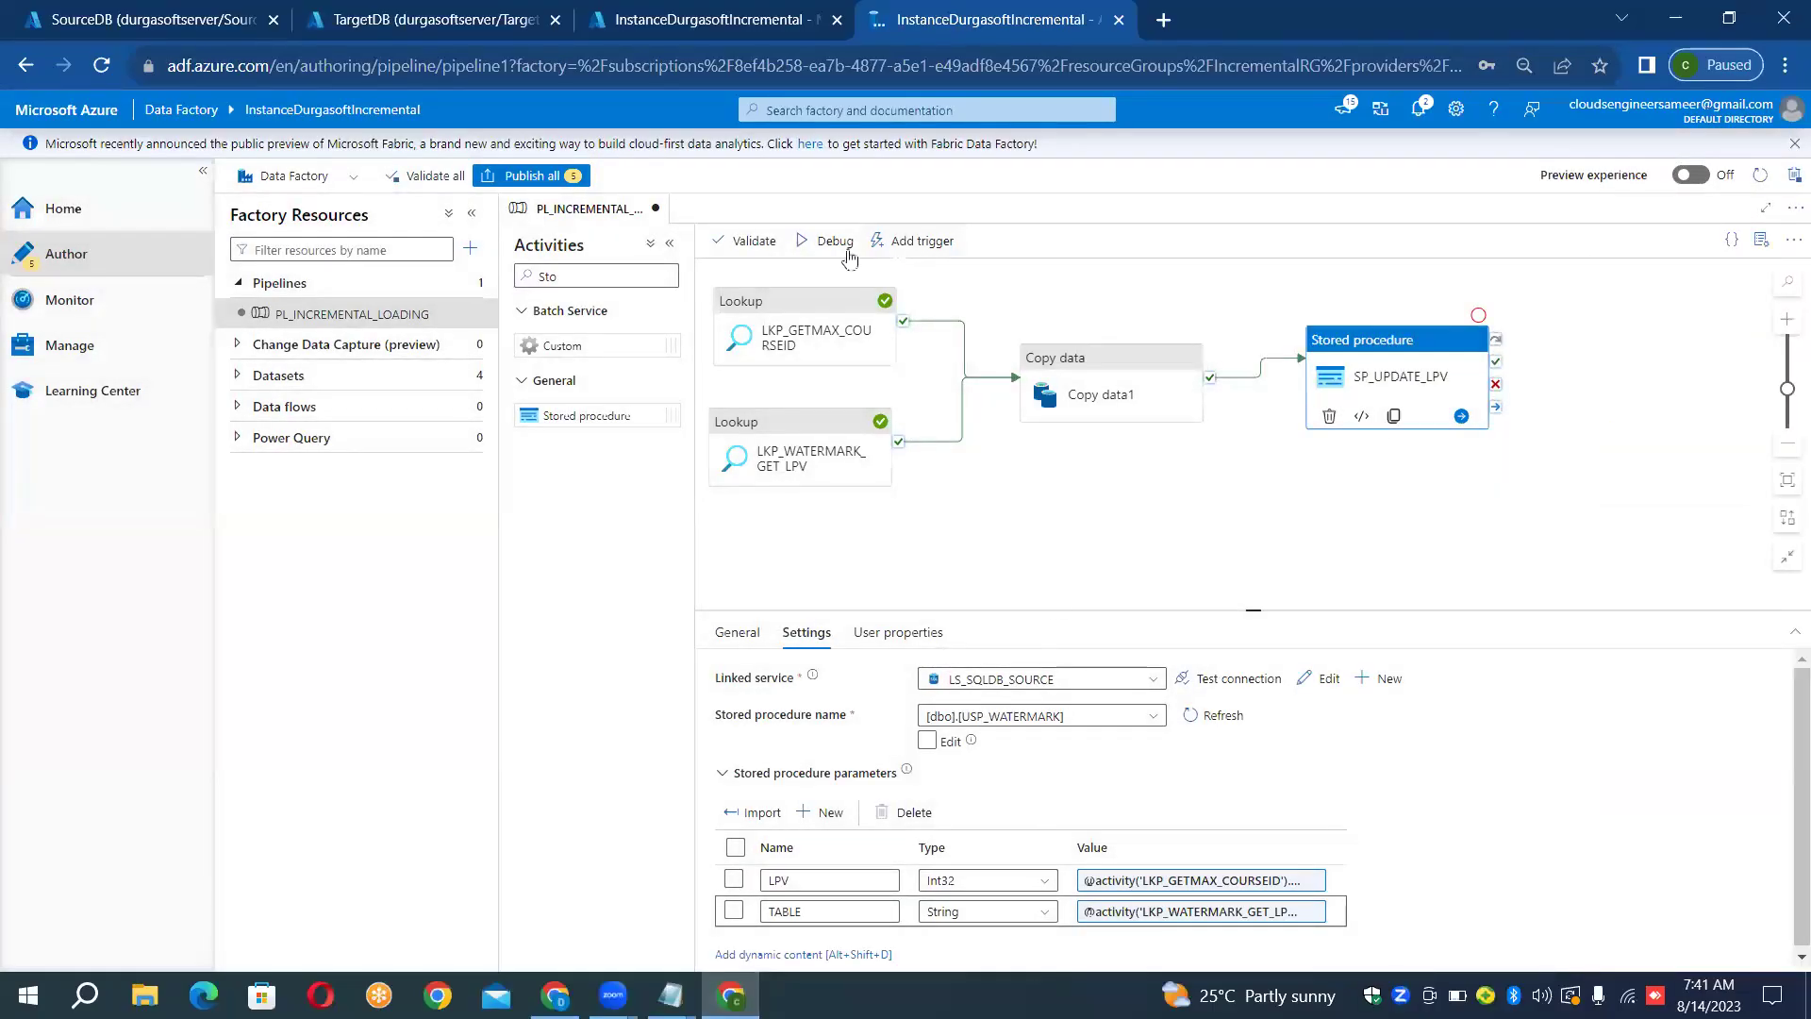
# Try to debug the pipeline, dismiss the validation output, and reselect DS_SINKDB as the sink dataset of Copy data1
pyautogui.click(819, 247)
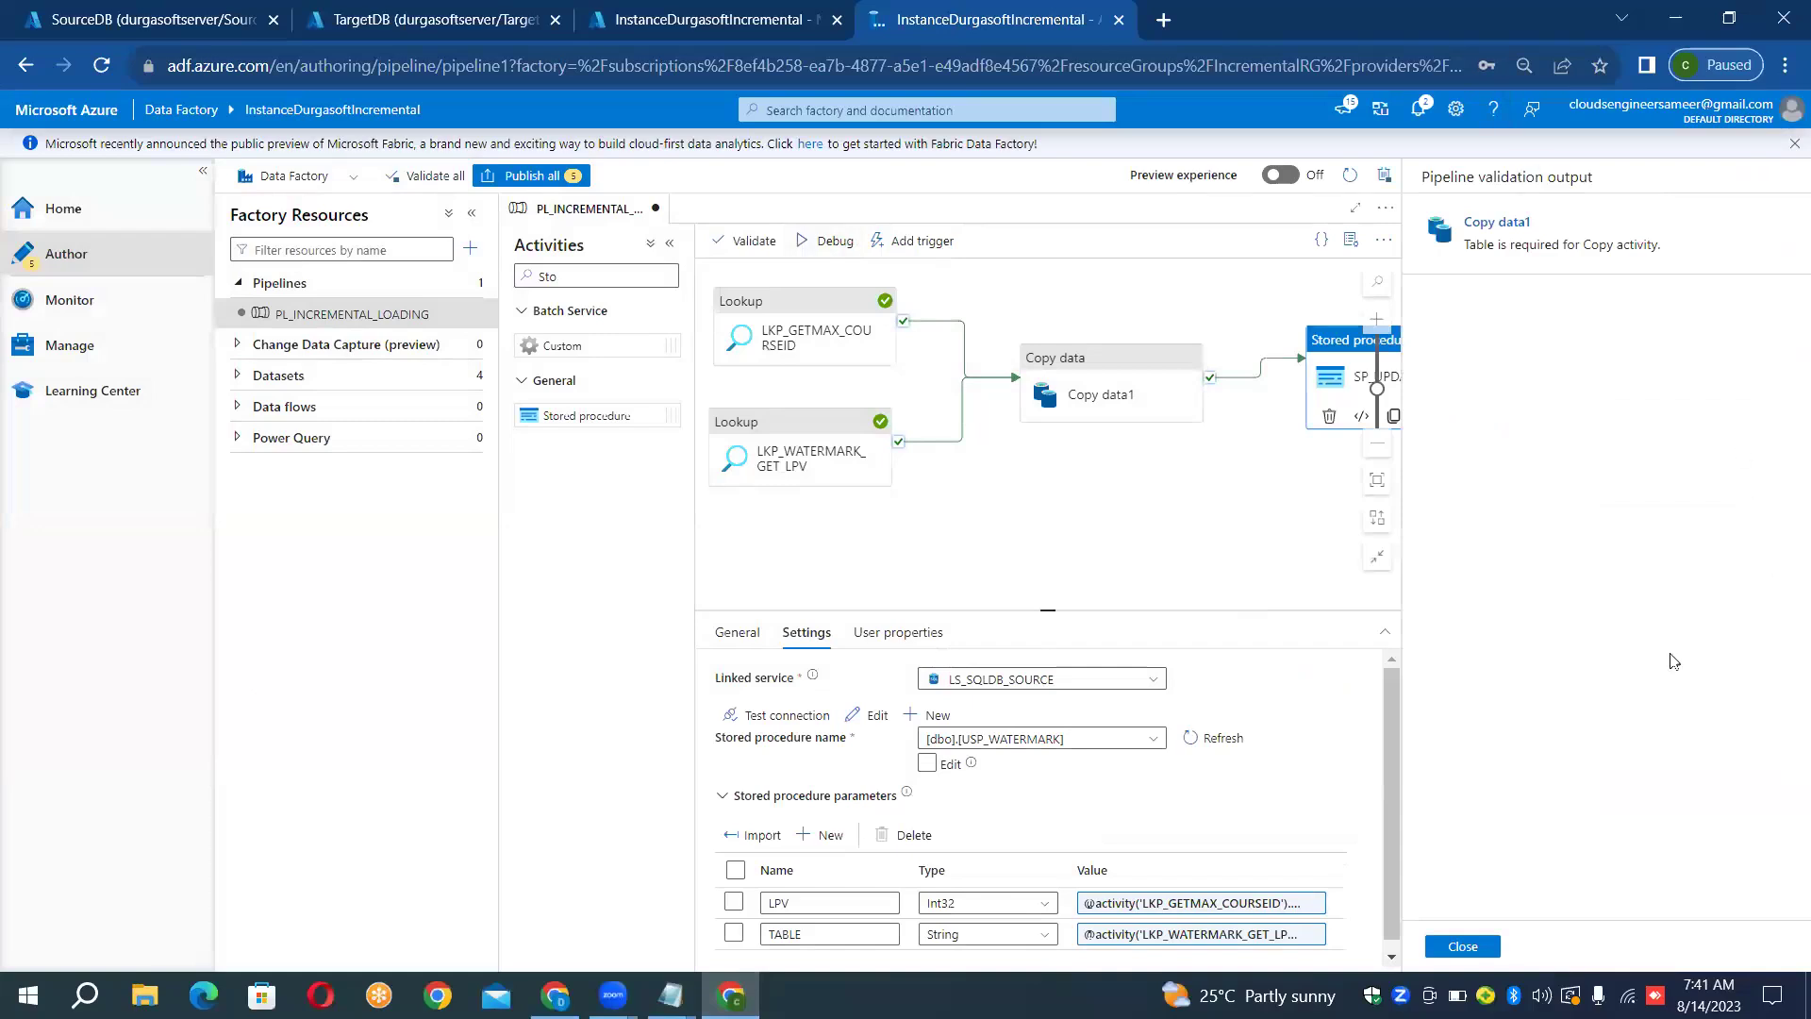
pyautogui.click(1479, 946)
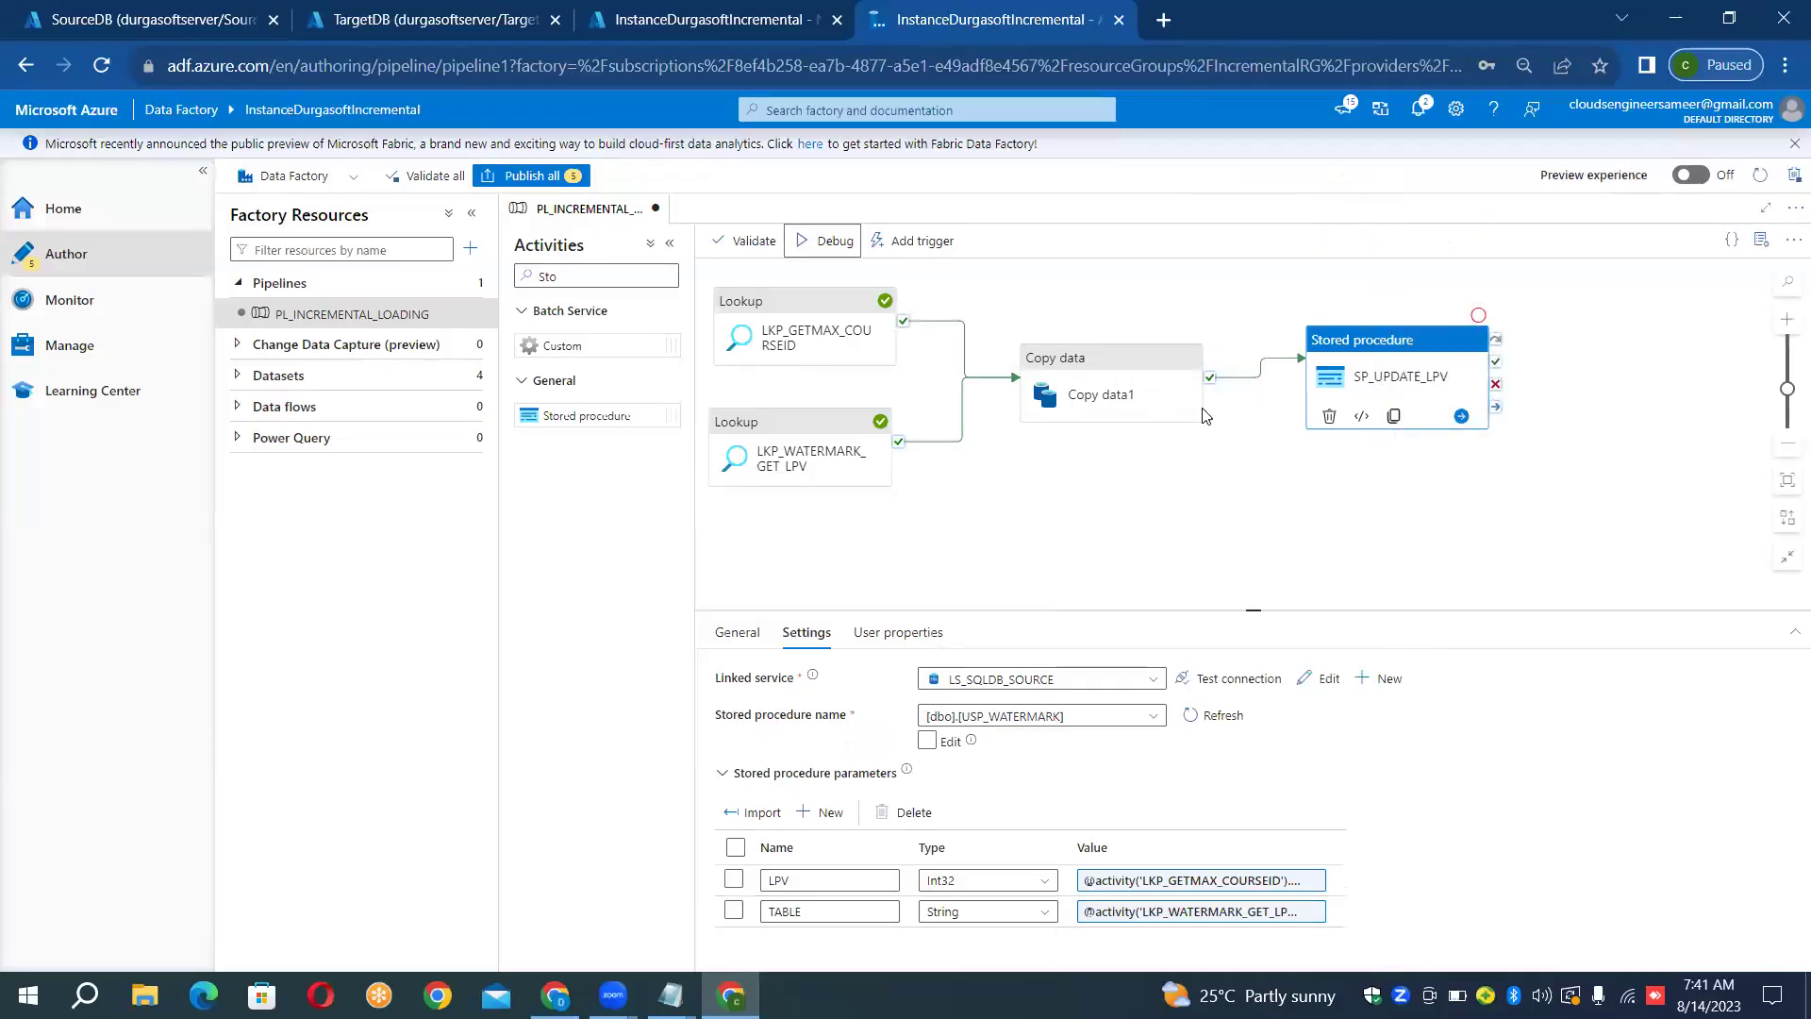
pyautogui.click(1138, 368)
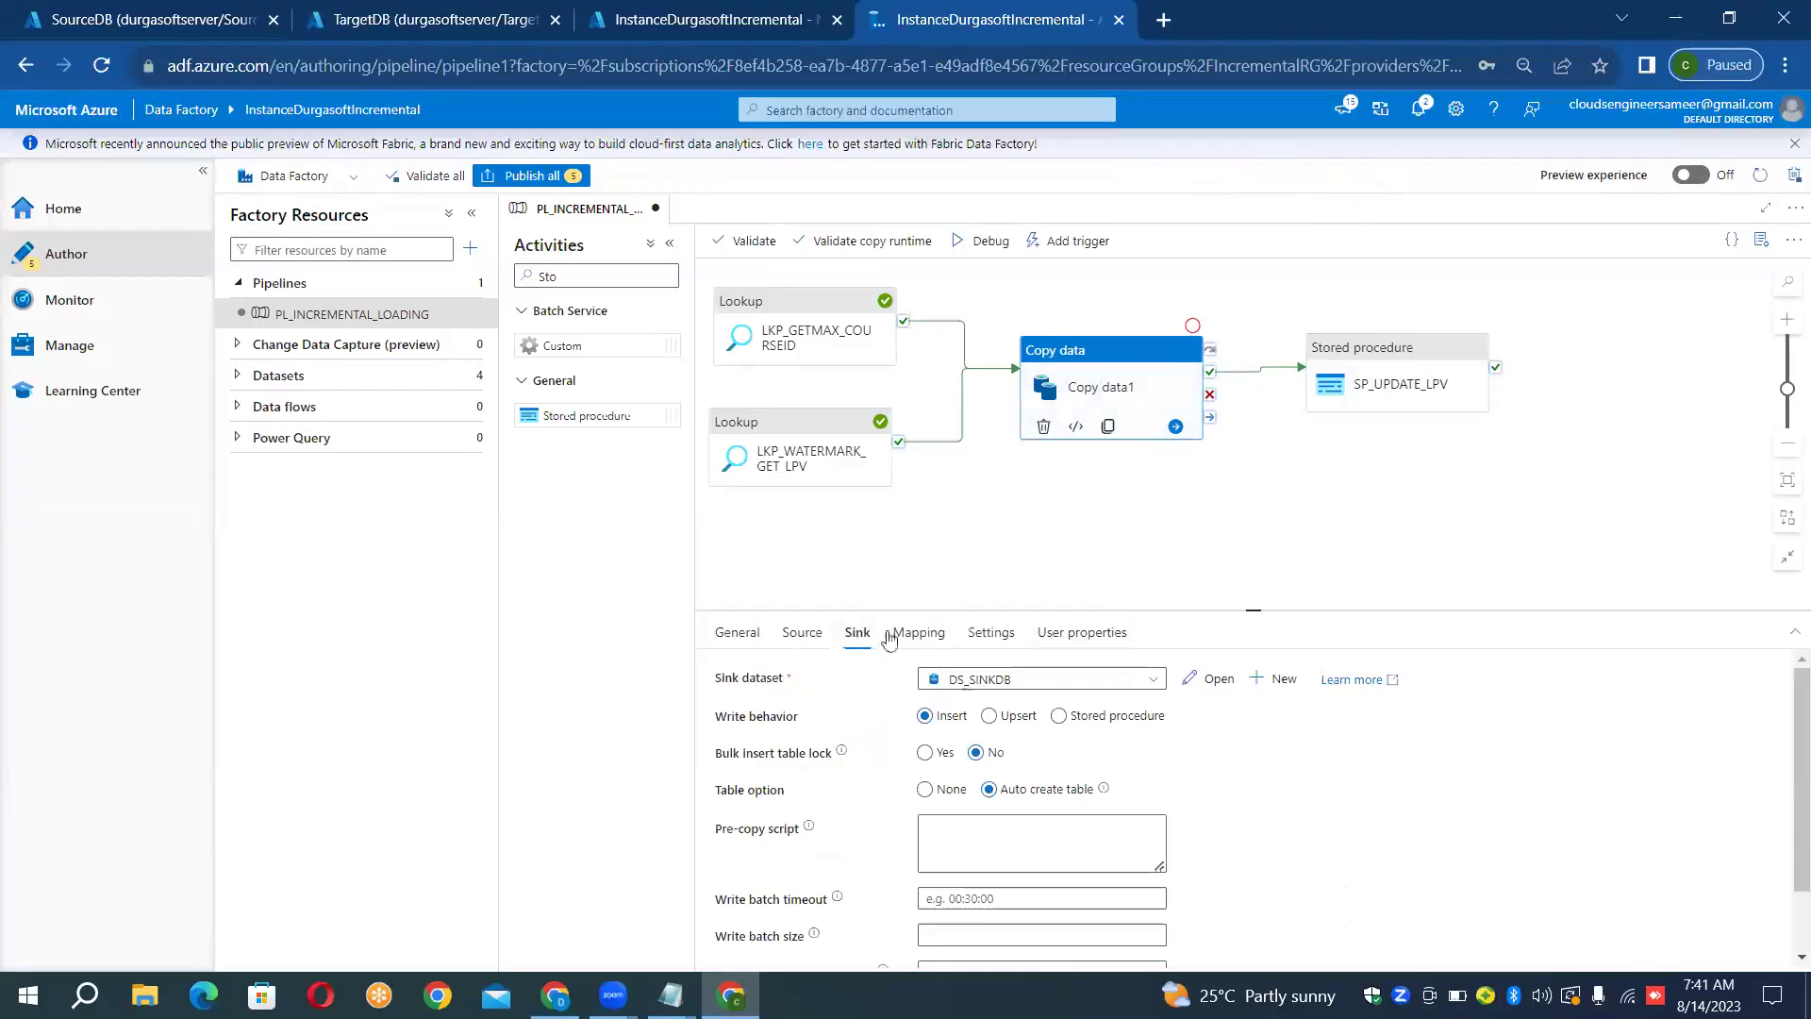
pyautogui.click(1060, 679)
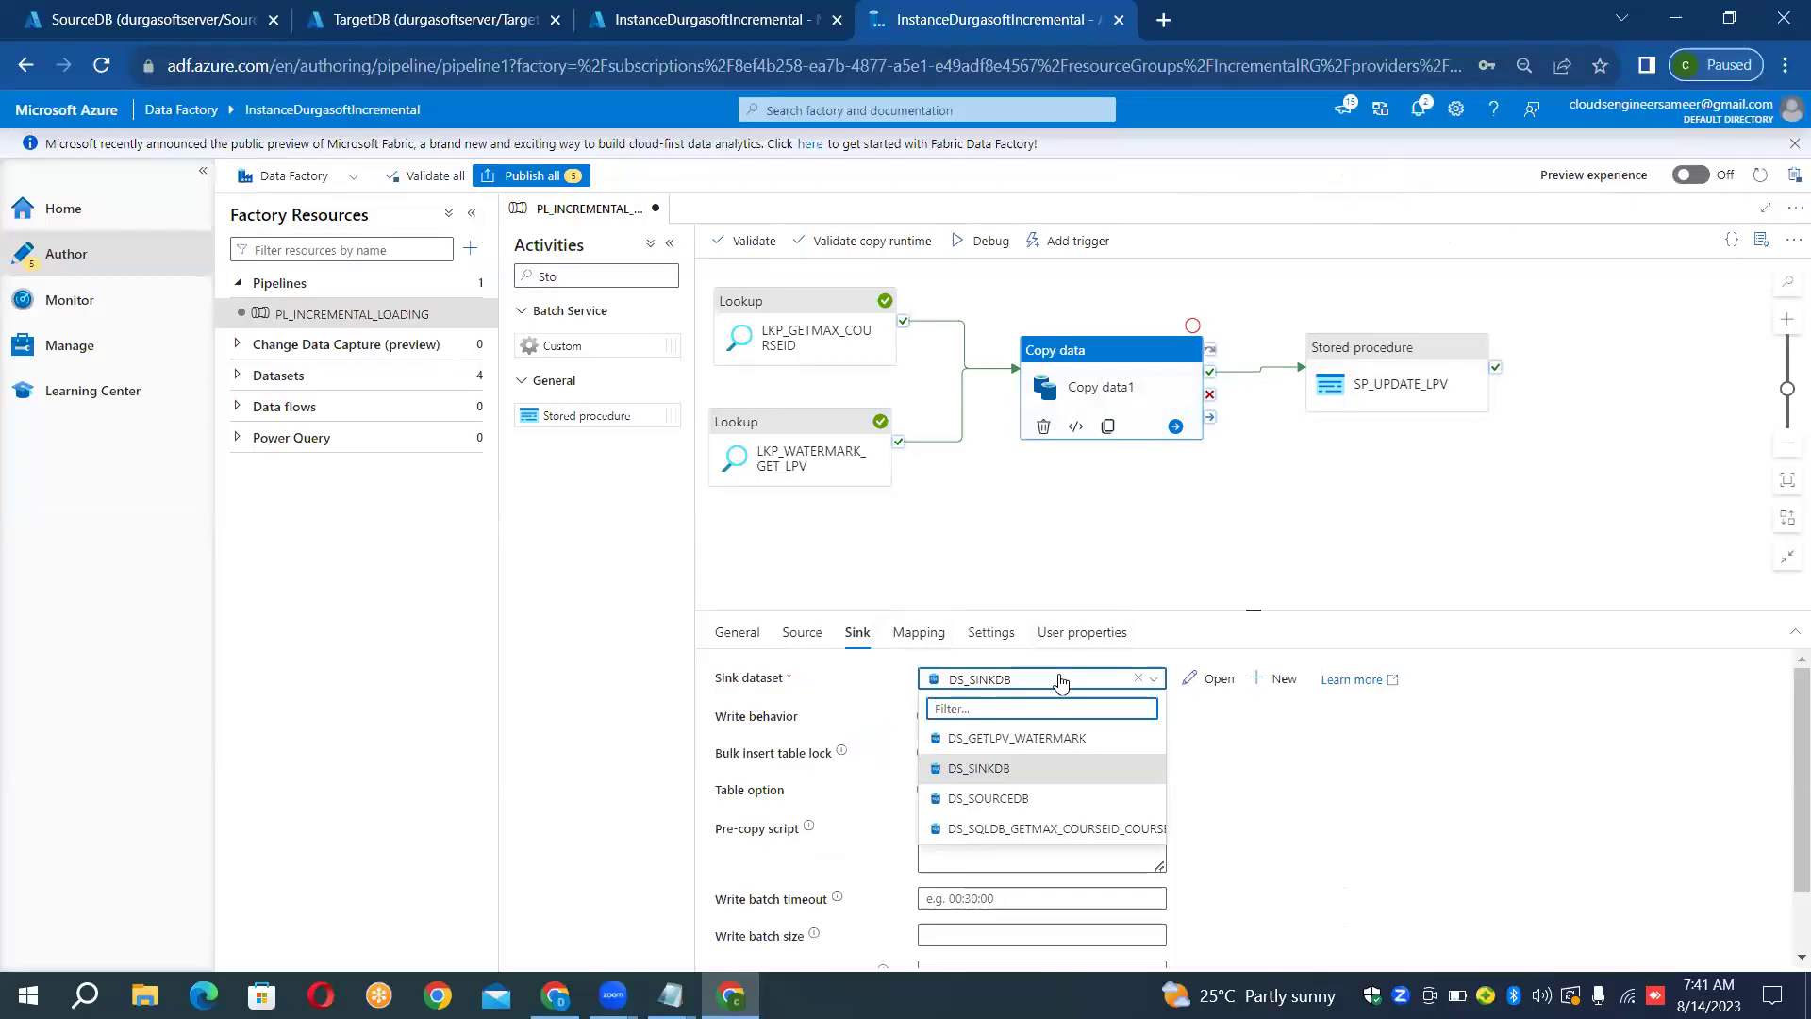
pyautogui.click(991, 770)
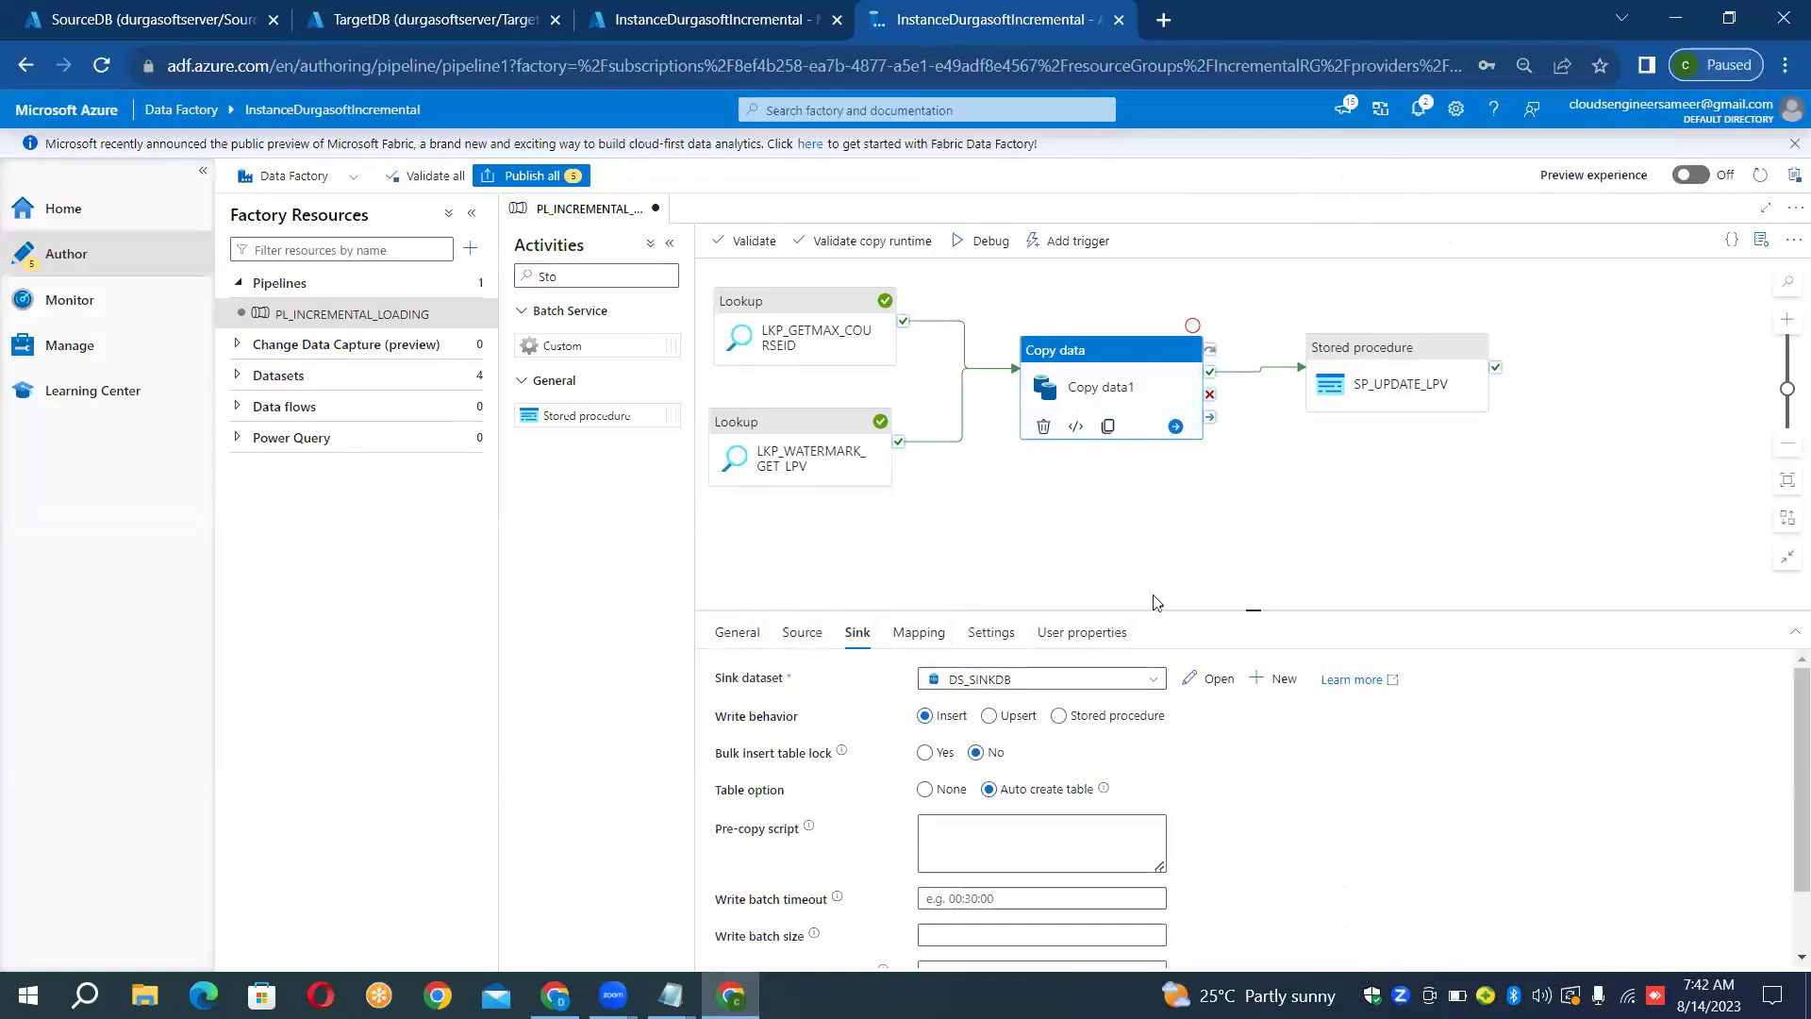
# Try other write behavior options for the Copy data1 sink and attempt another debug run of the pipeline
pyautogui.click(1059, 717)
pyautogui.click(988, 716)
pyautogui.click(969, 243)
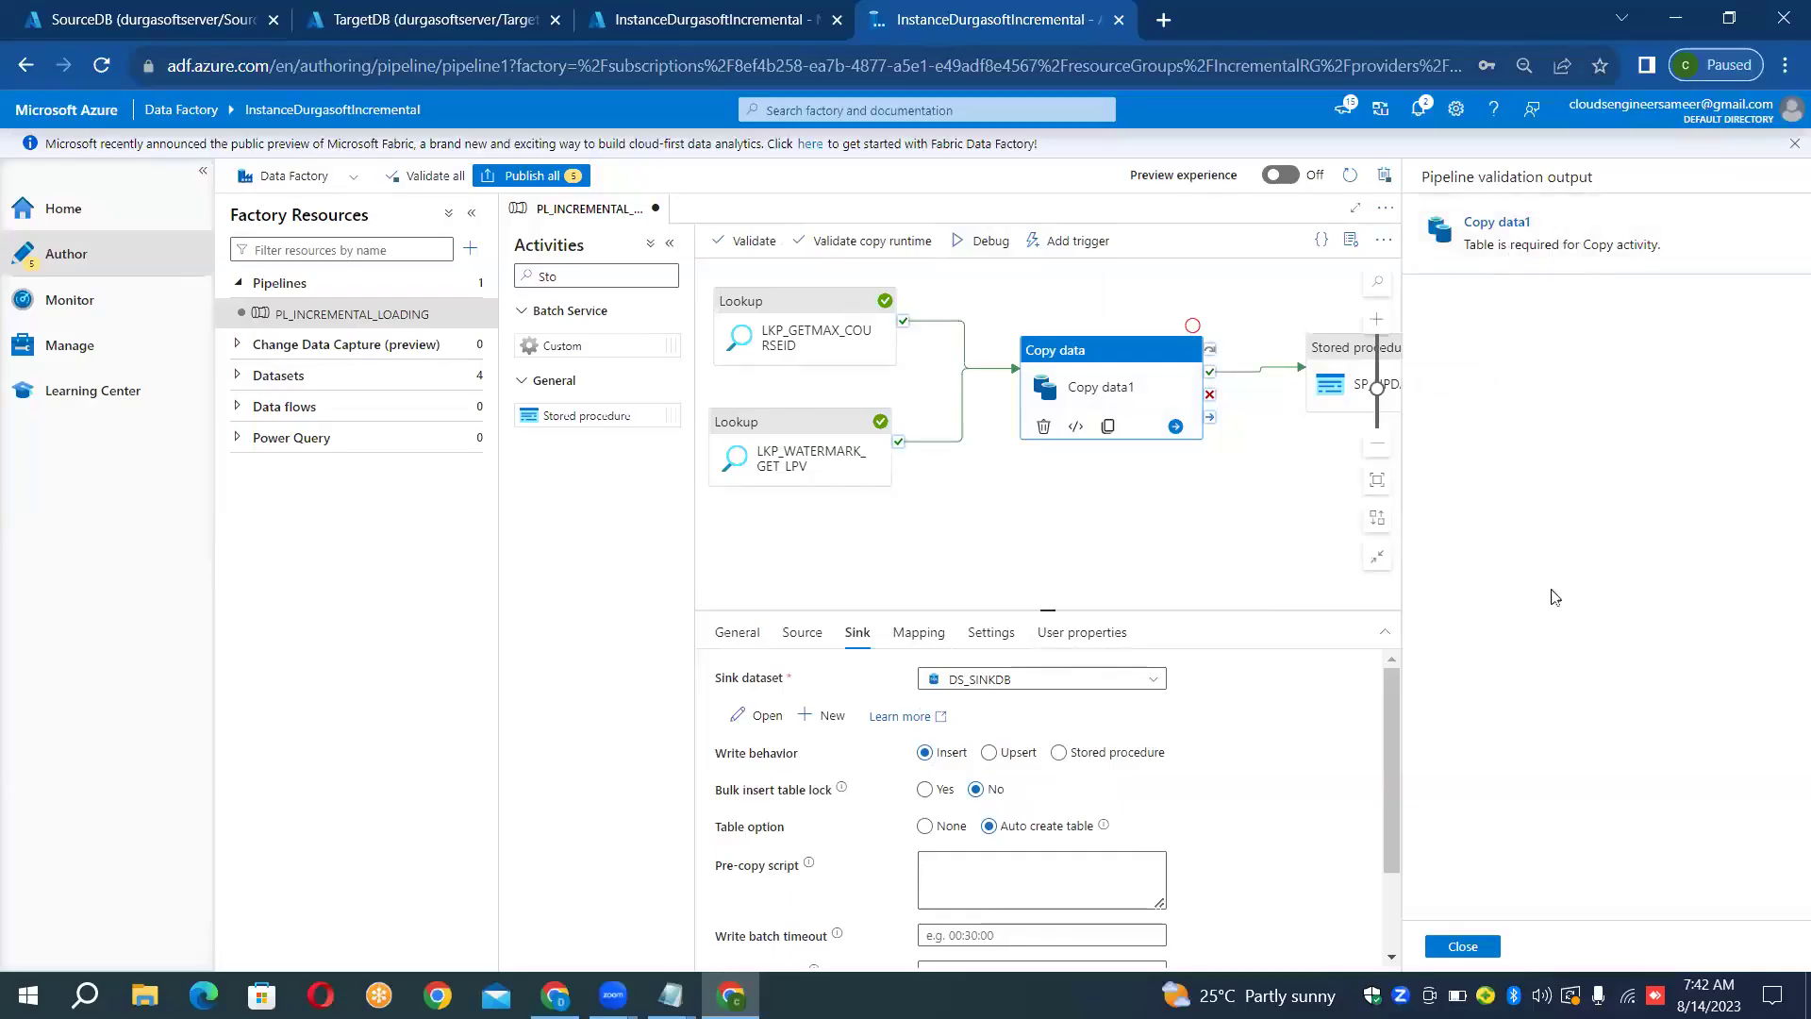
pyautogui.click(1452, 943)
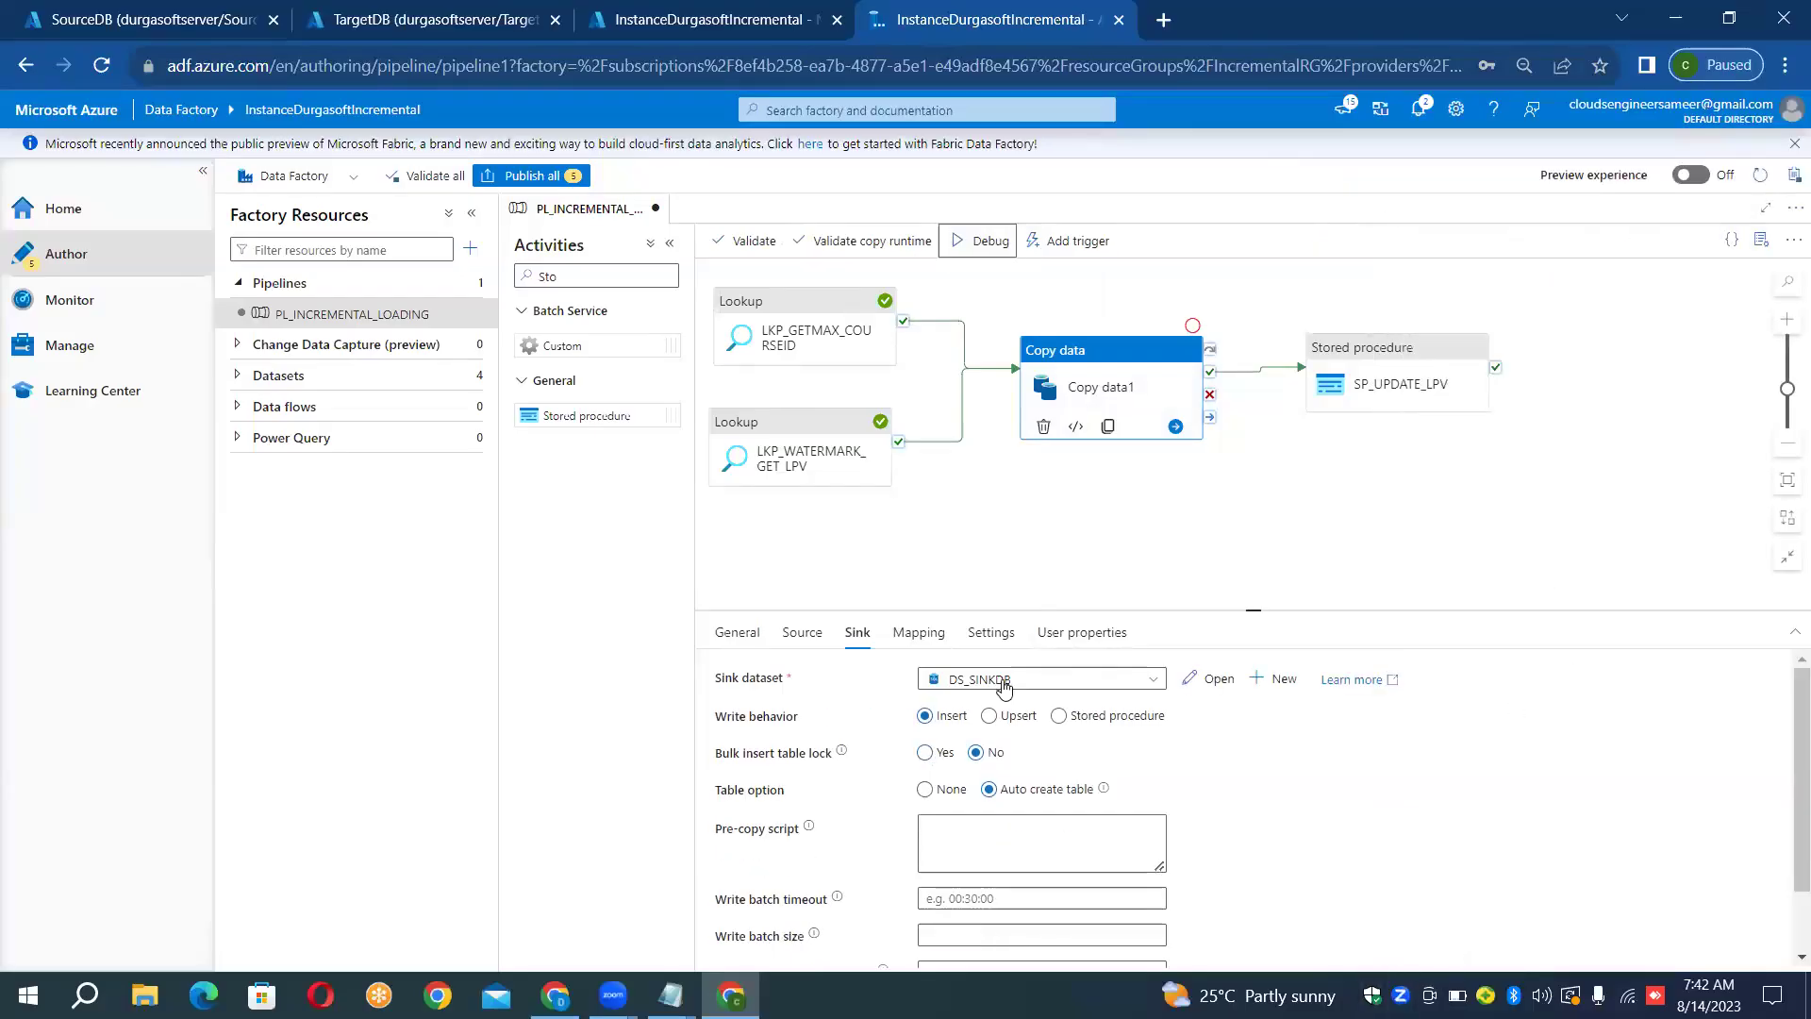
# Examine the source and sink settings of Copy data1 and the SP_UPDATE_LPV settings for the missing table configuration
pyautogui.click(800, 634)
pyautogui.click(860, 634)
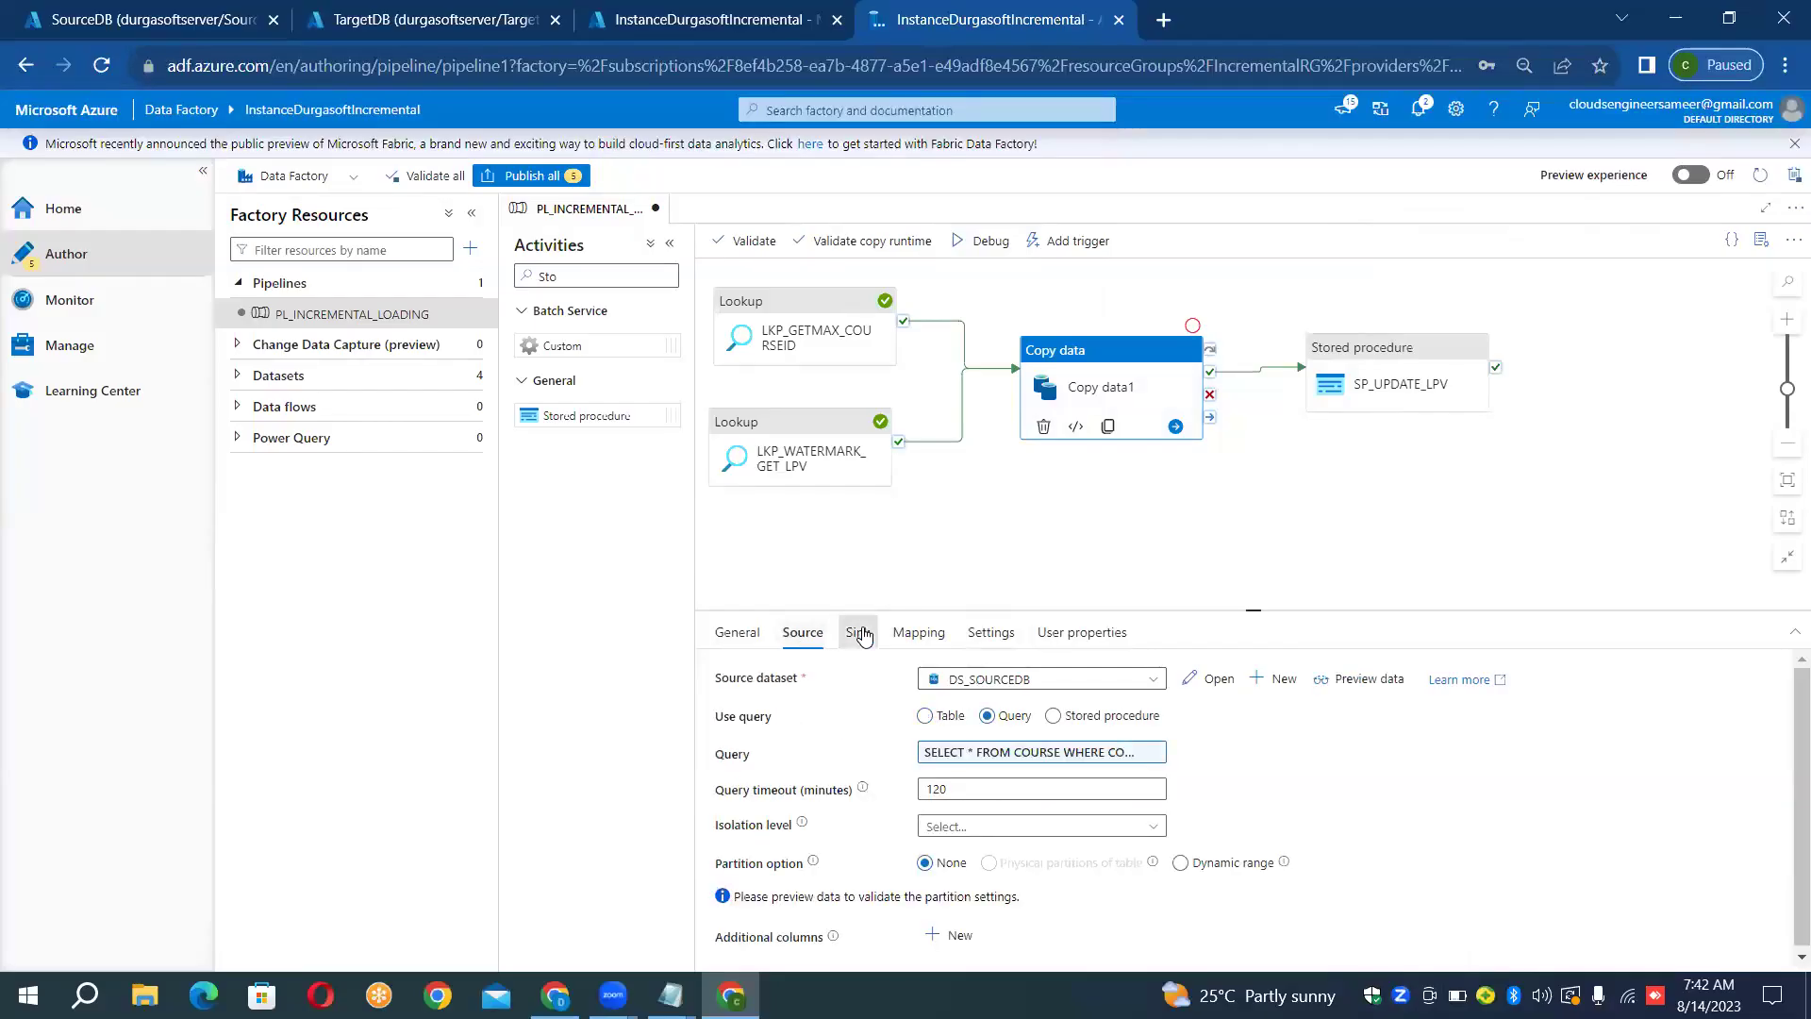
pyautogui.click(1362, 370)
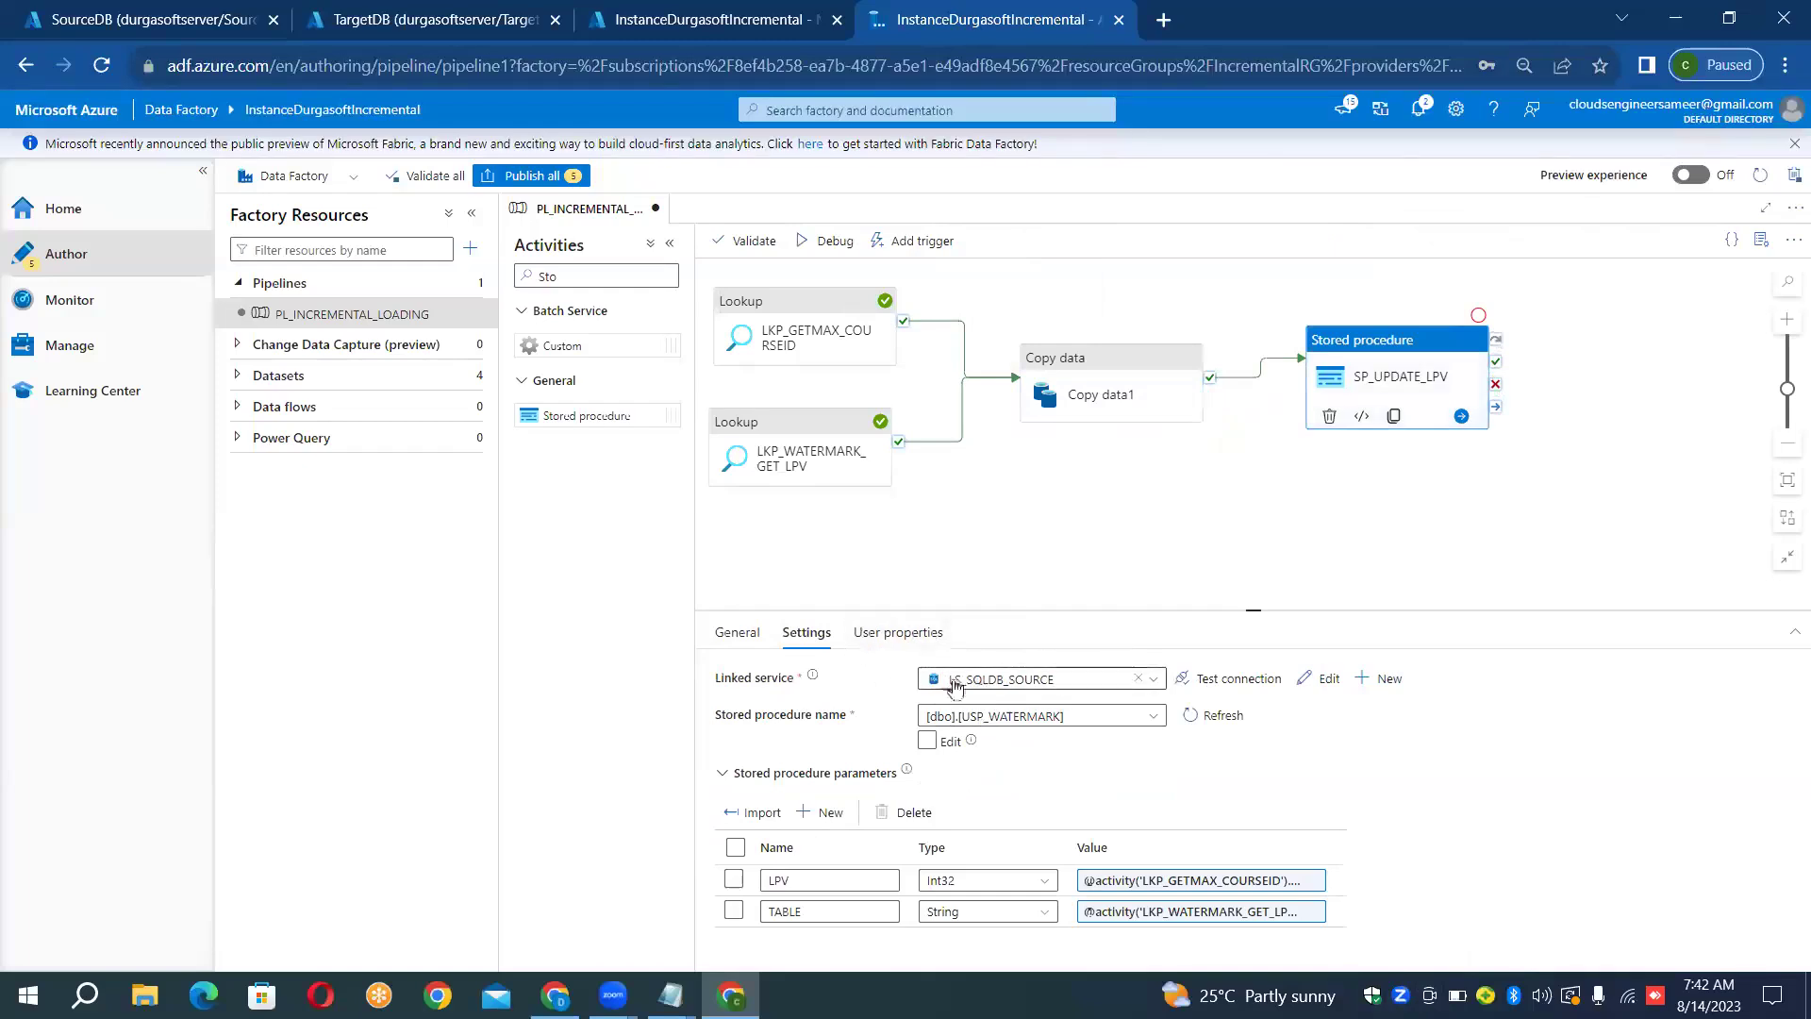
pyautogui.click(740, 627)
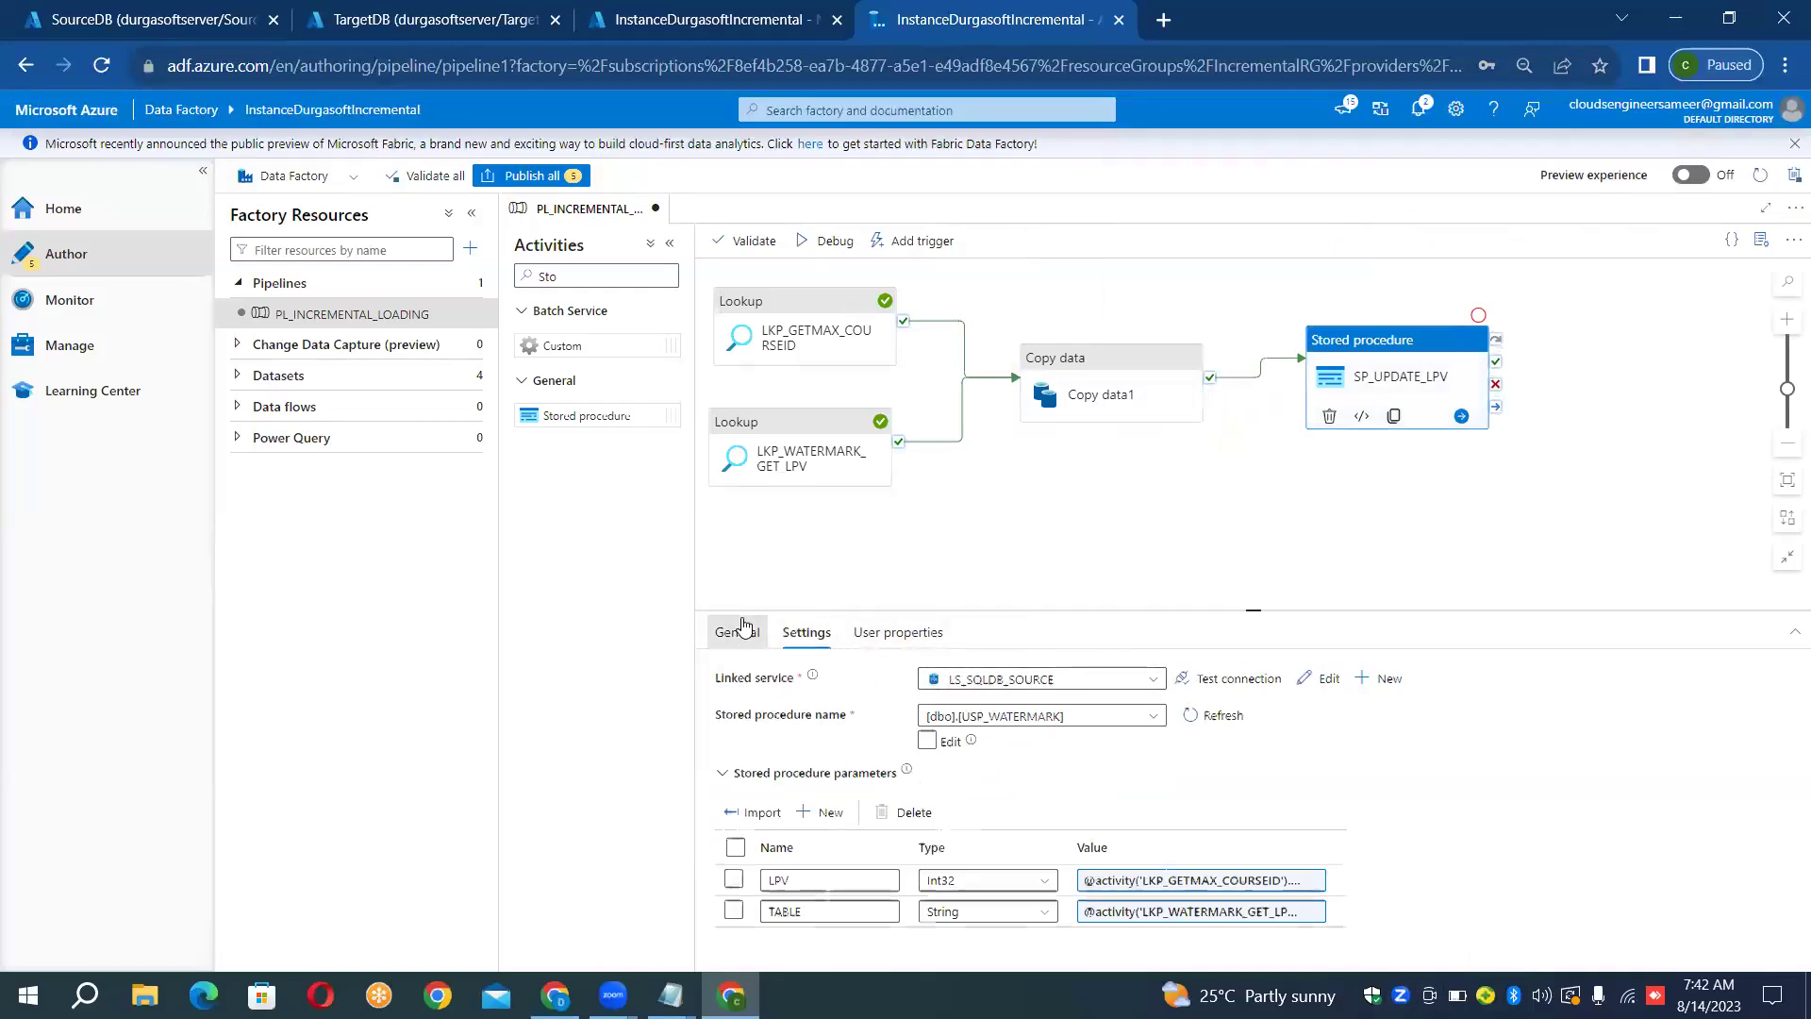
pyautogui.click(809, 635)
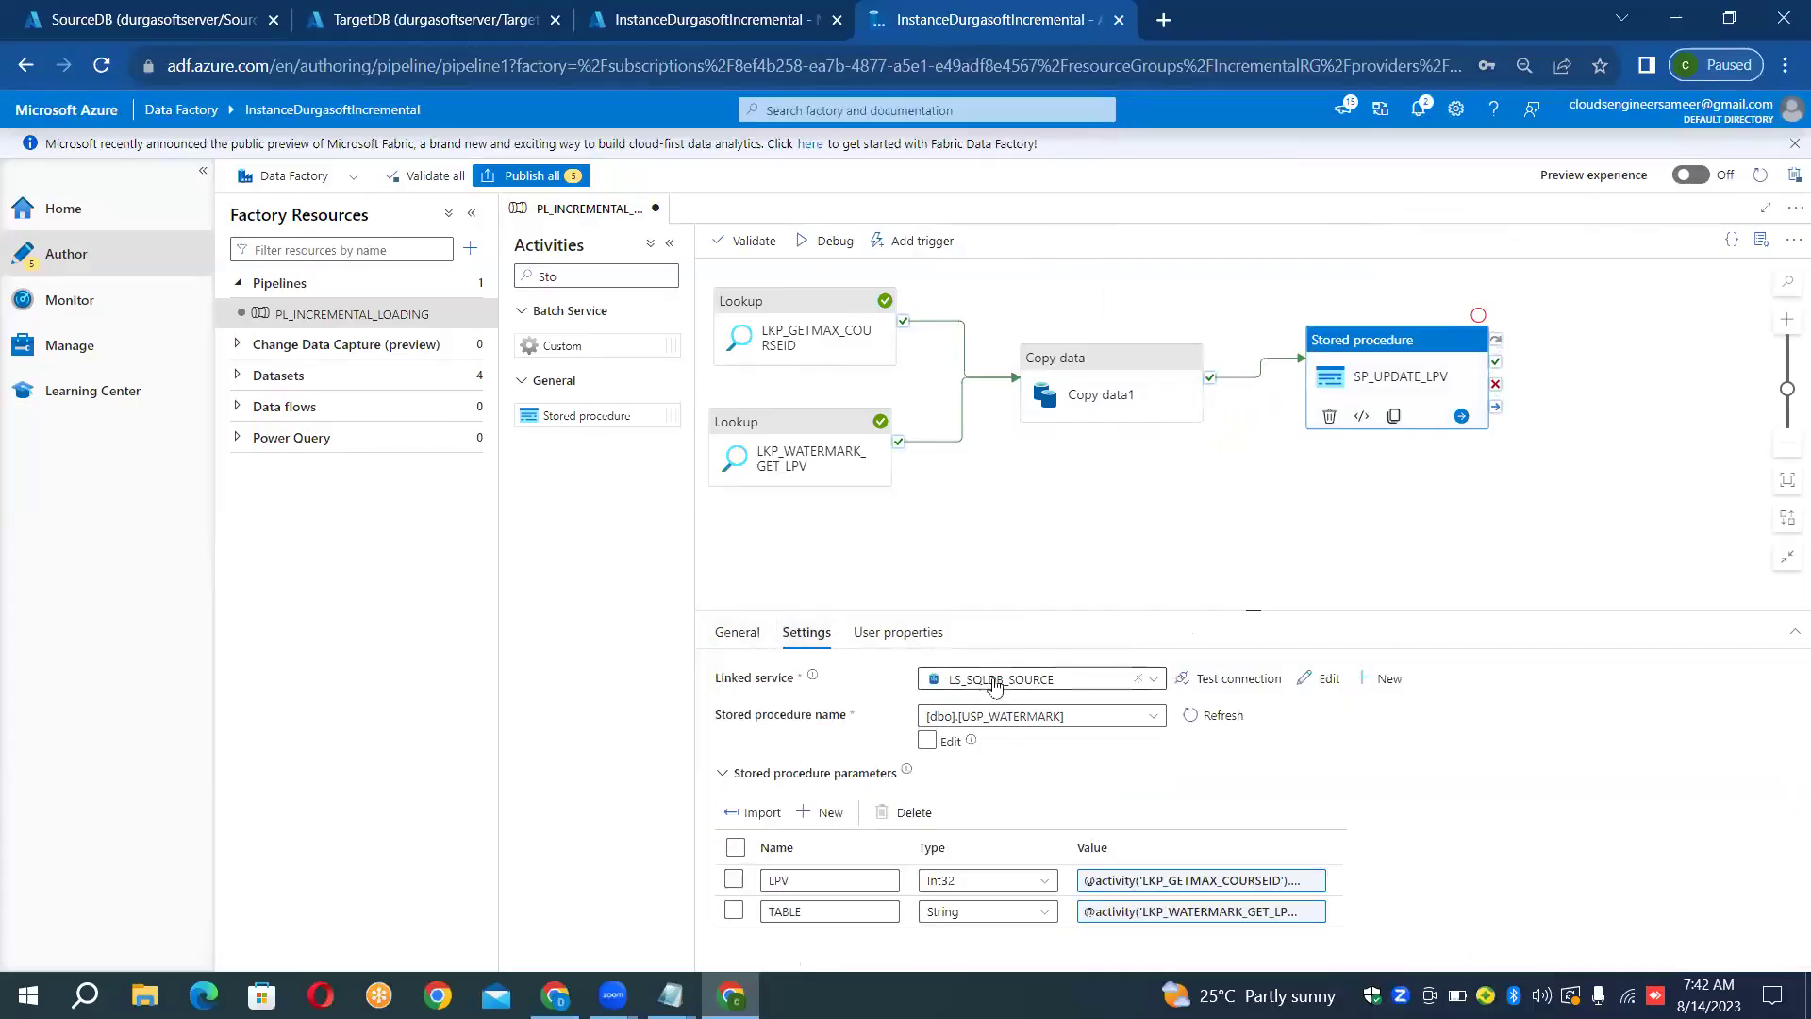
pyautogui.click(904, 636)
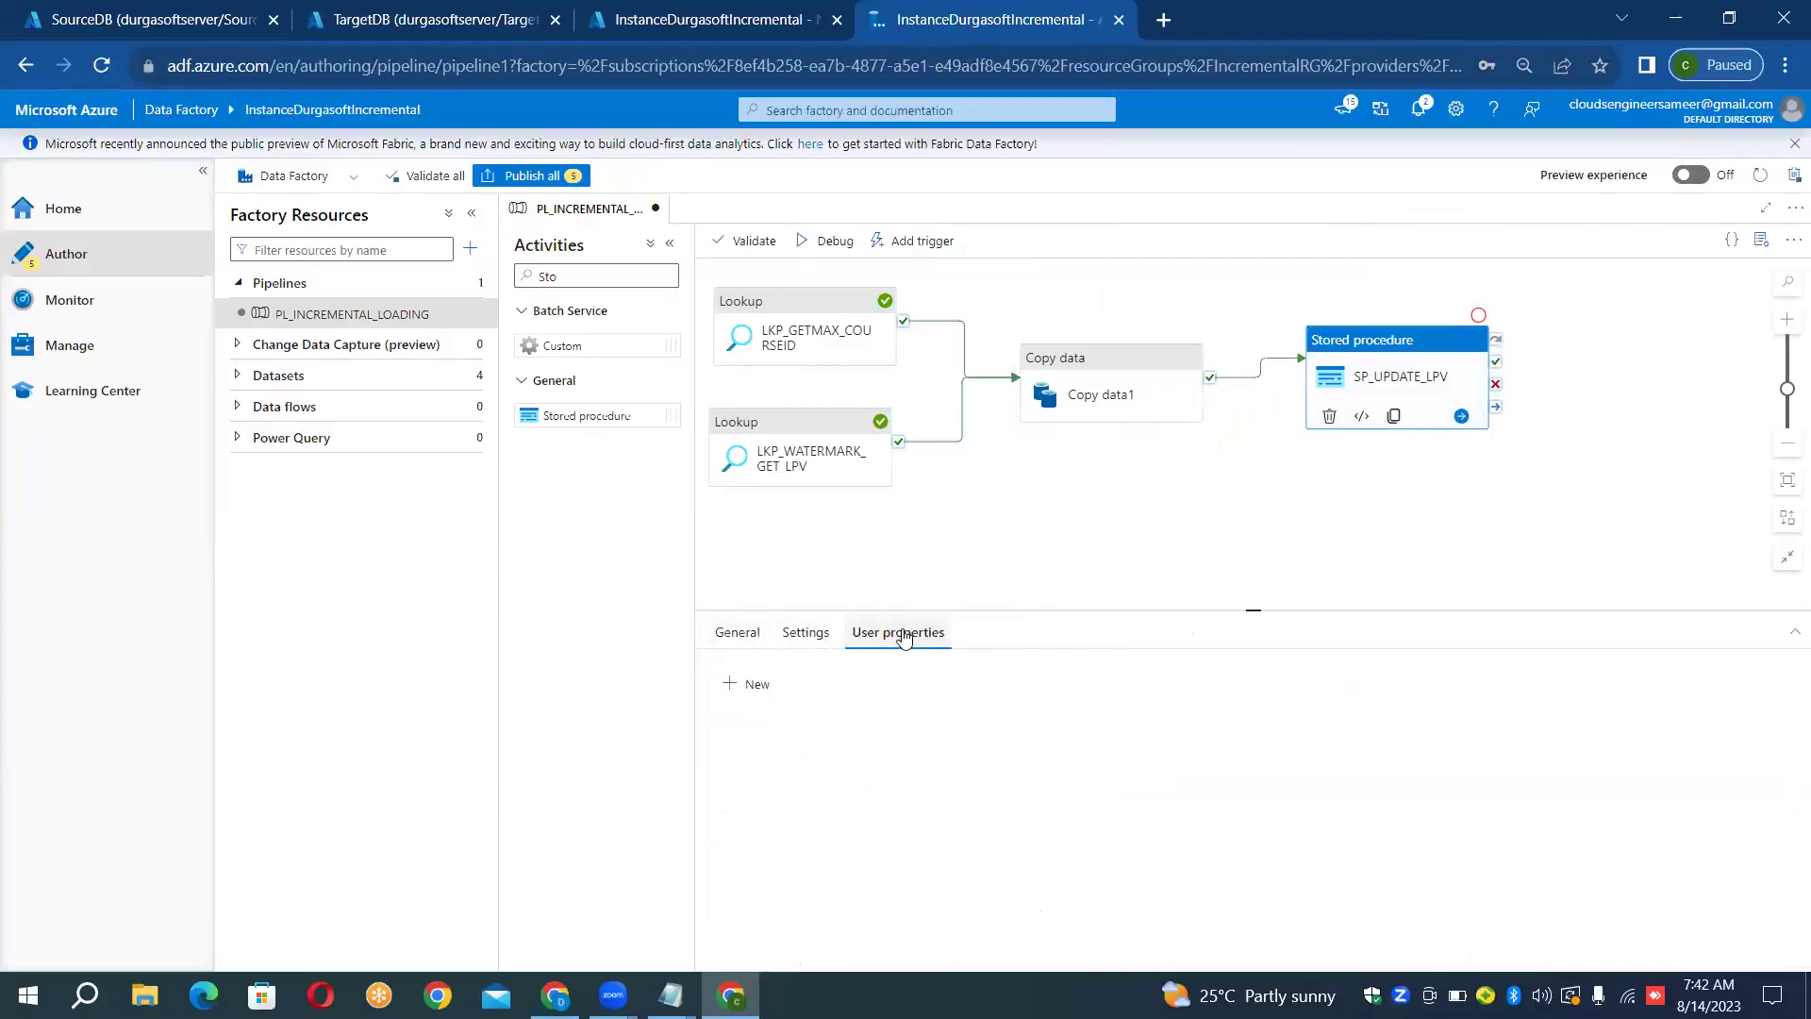
pyautogui.click(806, 635)
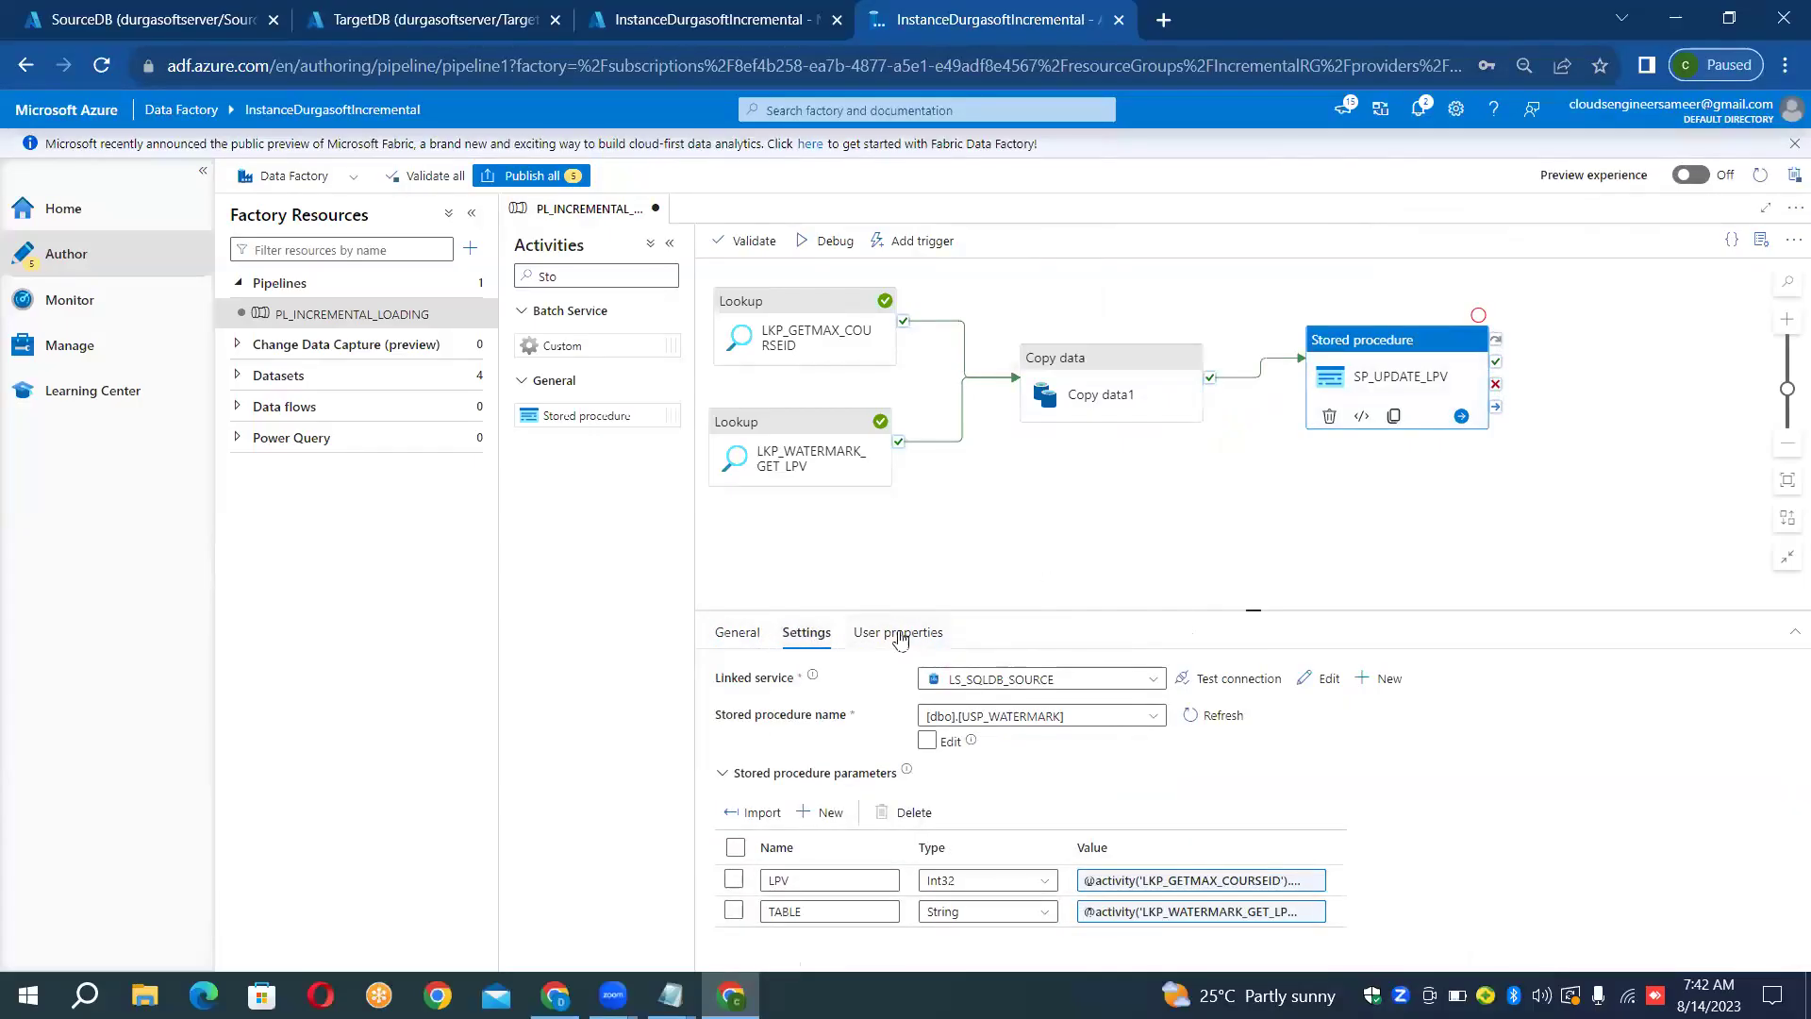
pyautogui.click(1083, 352)
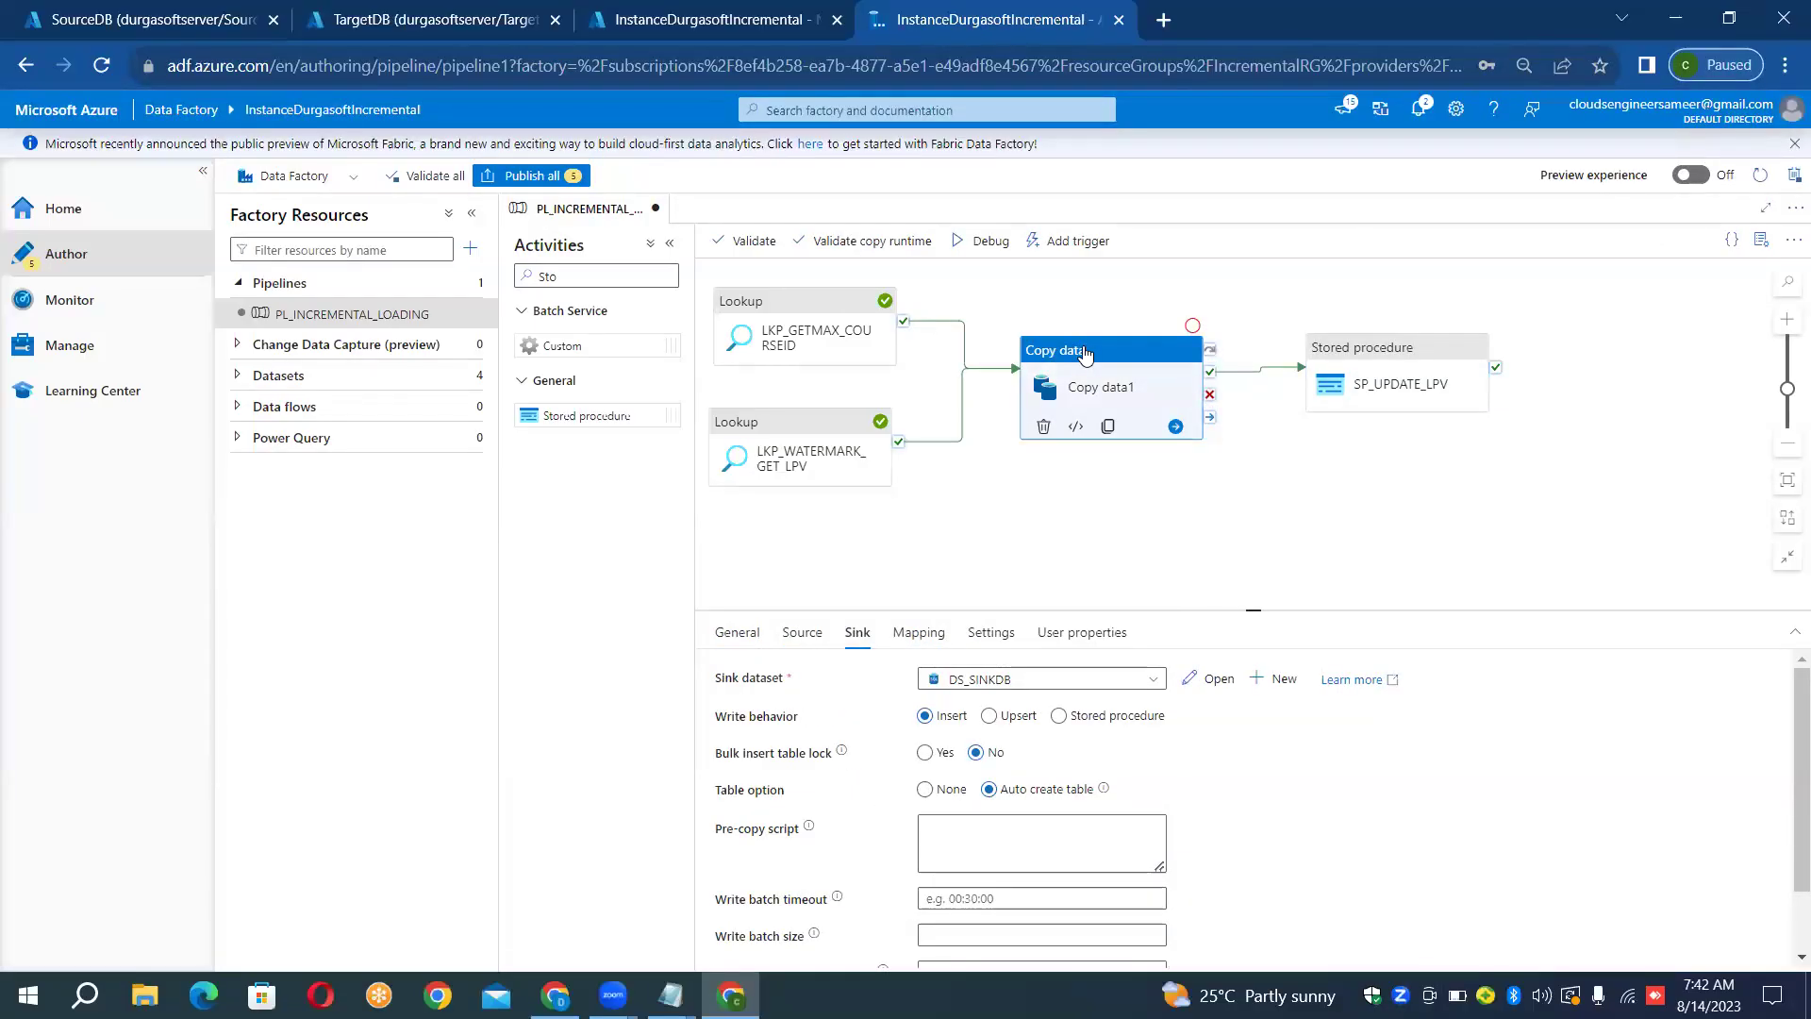
pyautogui.click(987, 679)
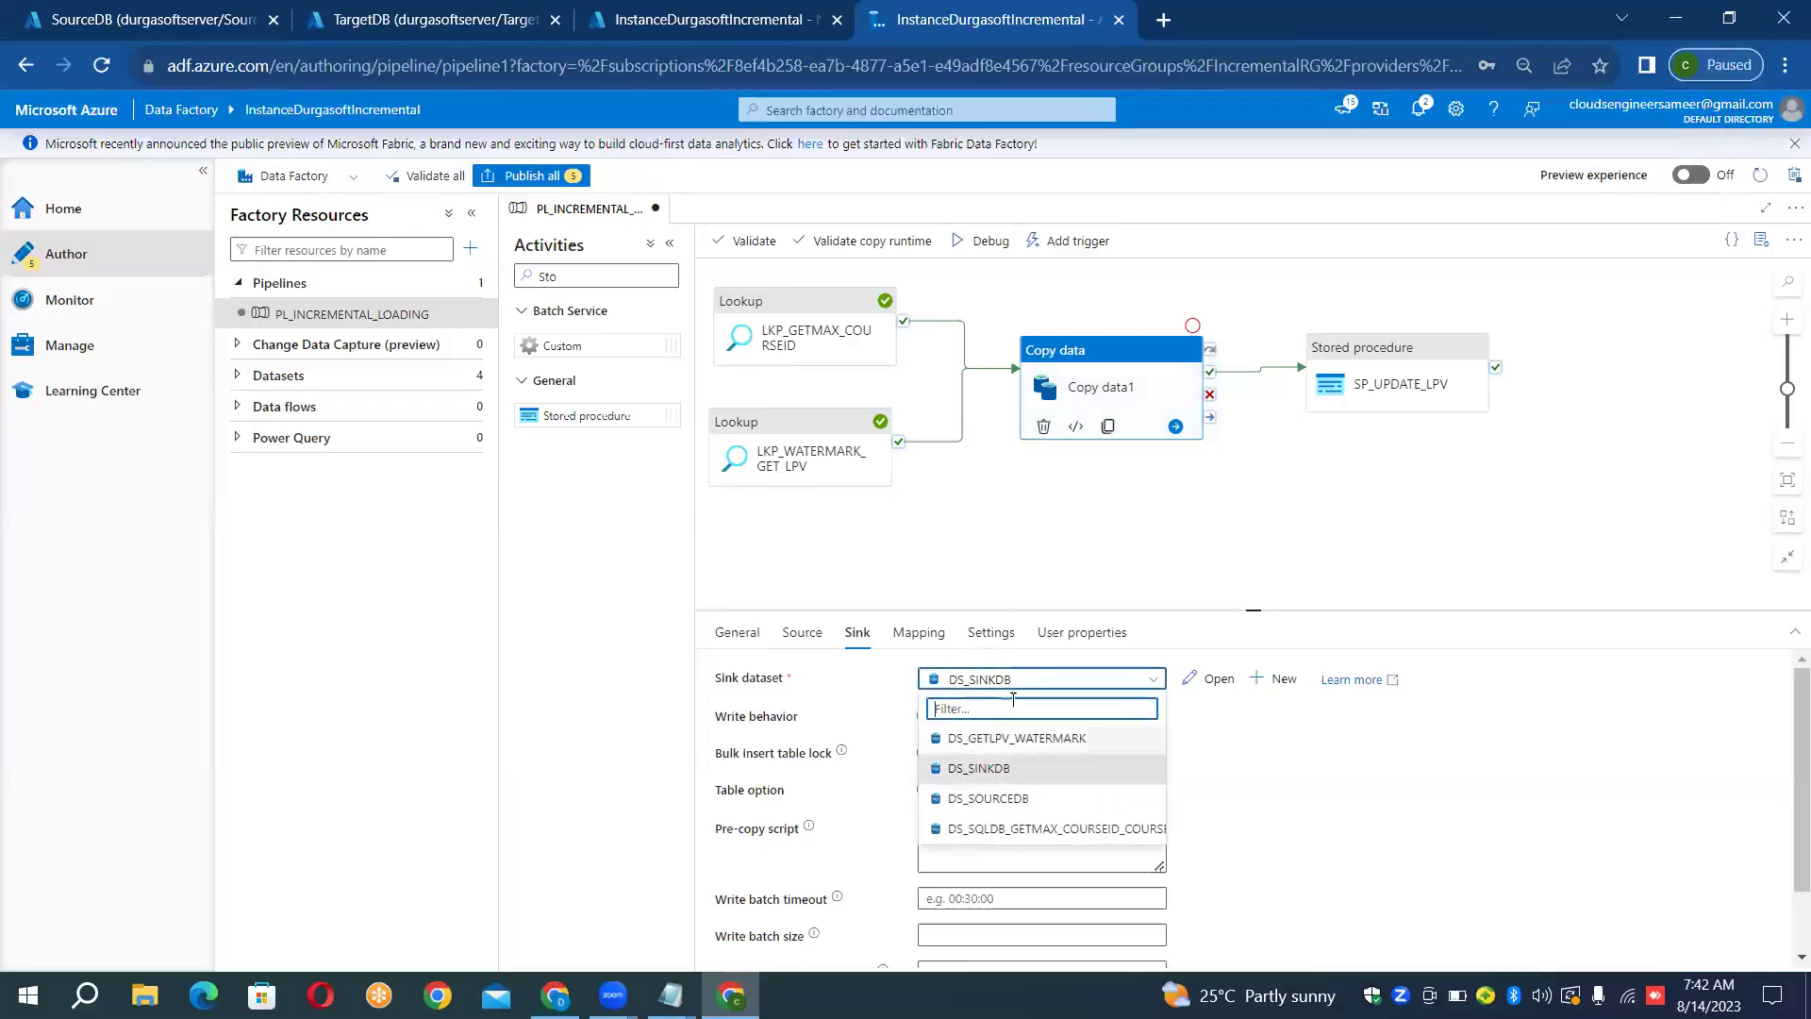
pyautogui.click(994, 769)
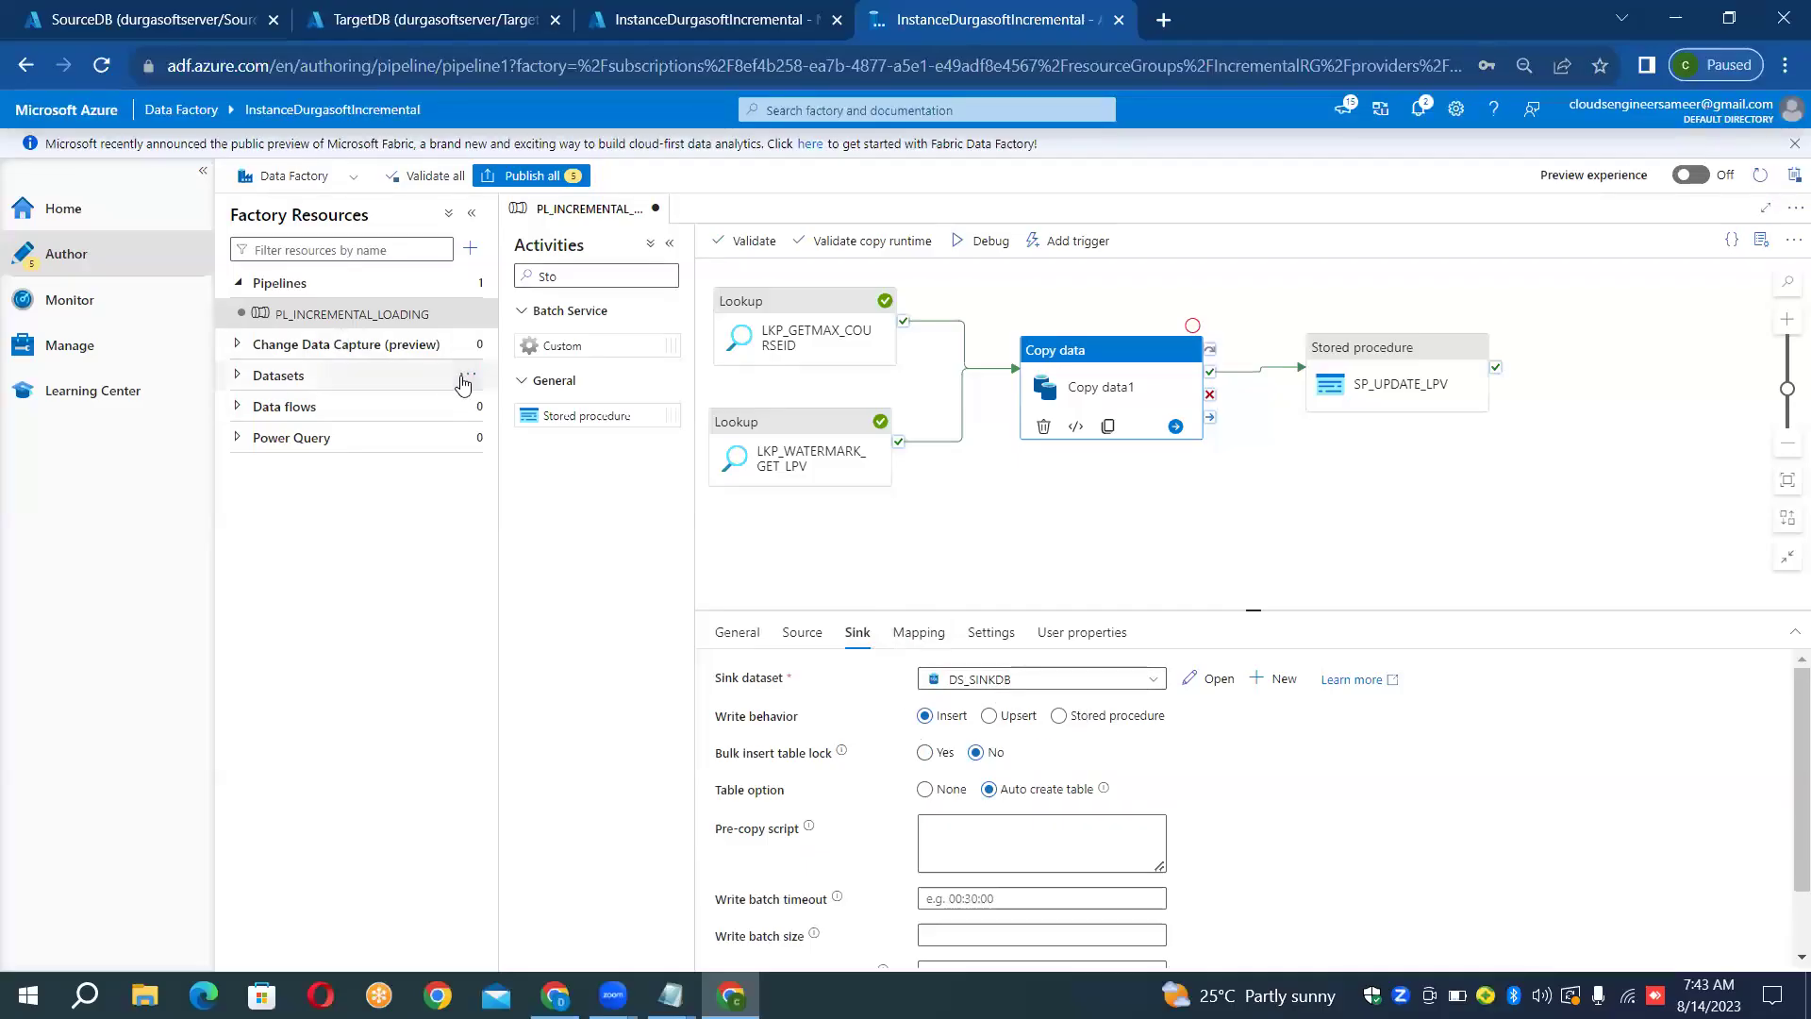
# Open the DS_SINKDB dataset and manually specify its table with schema dbo and table name TARGETTable
pyautogui.click(466, 378)
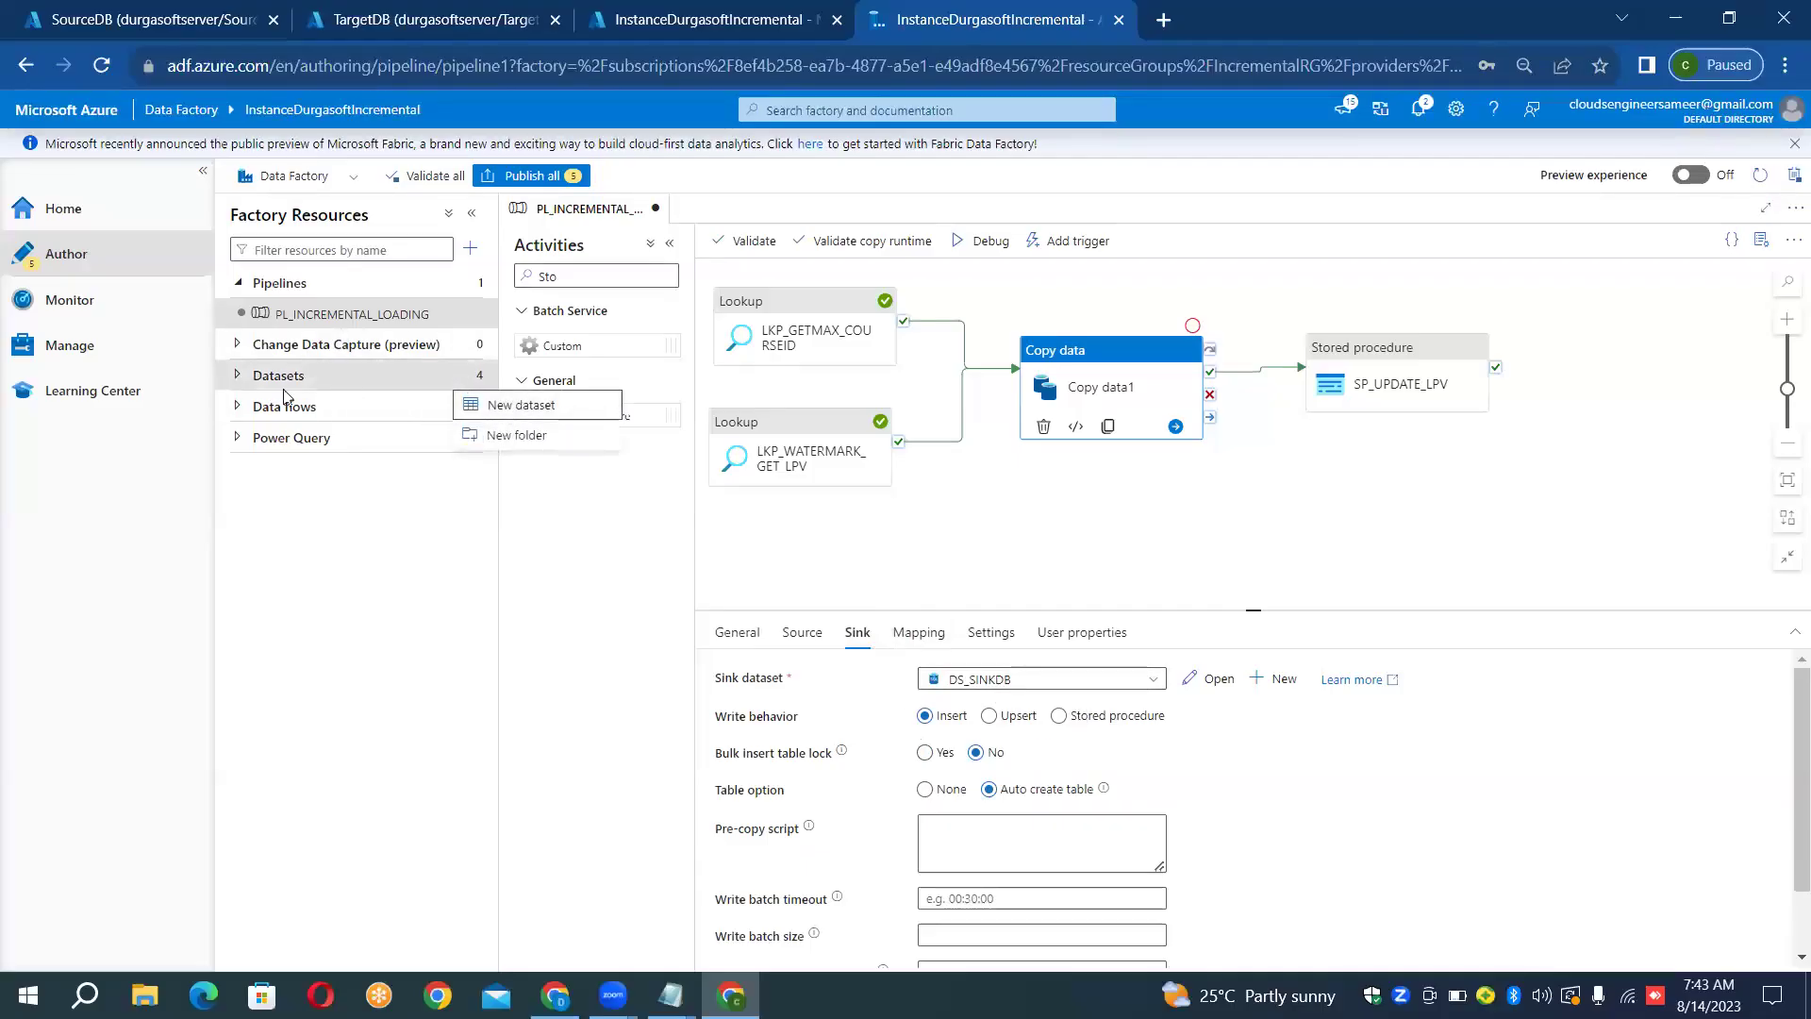
pyautogui.click(234, 381)
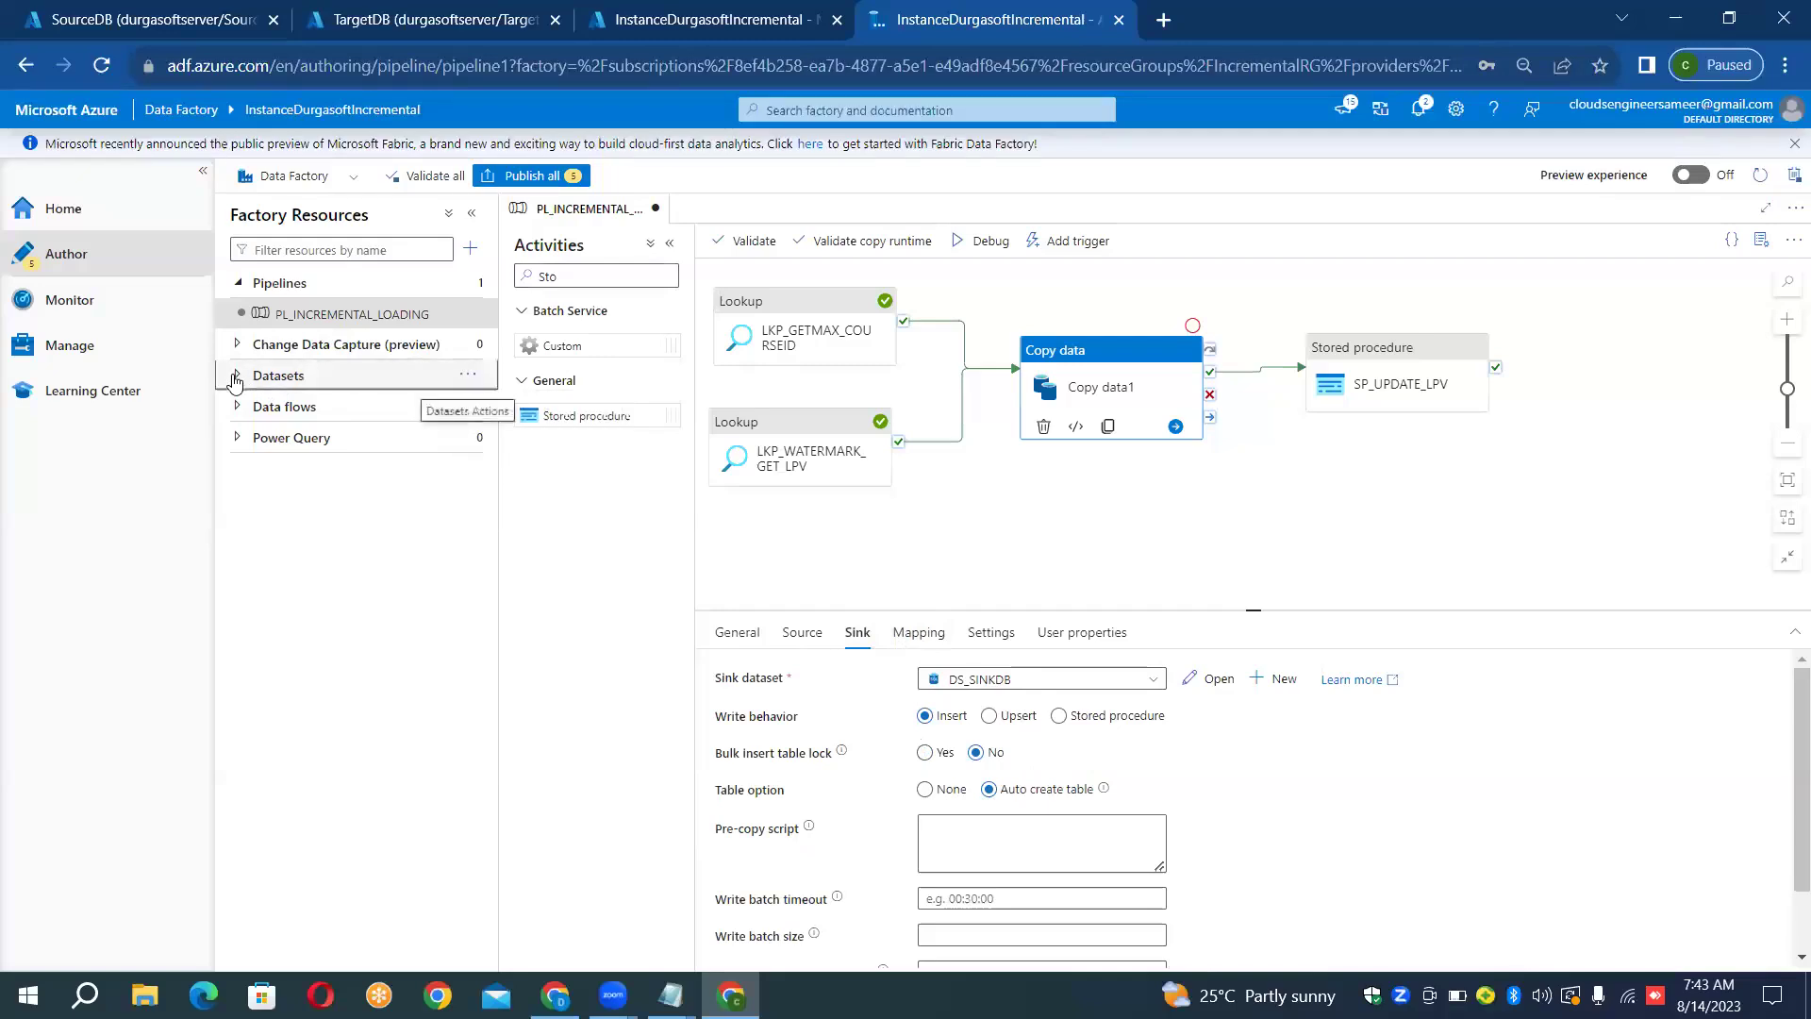
pyautogui.click(234, 382)
pyautogui.click(335, 439)
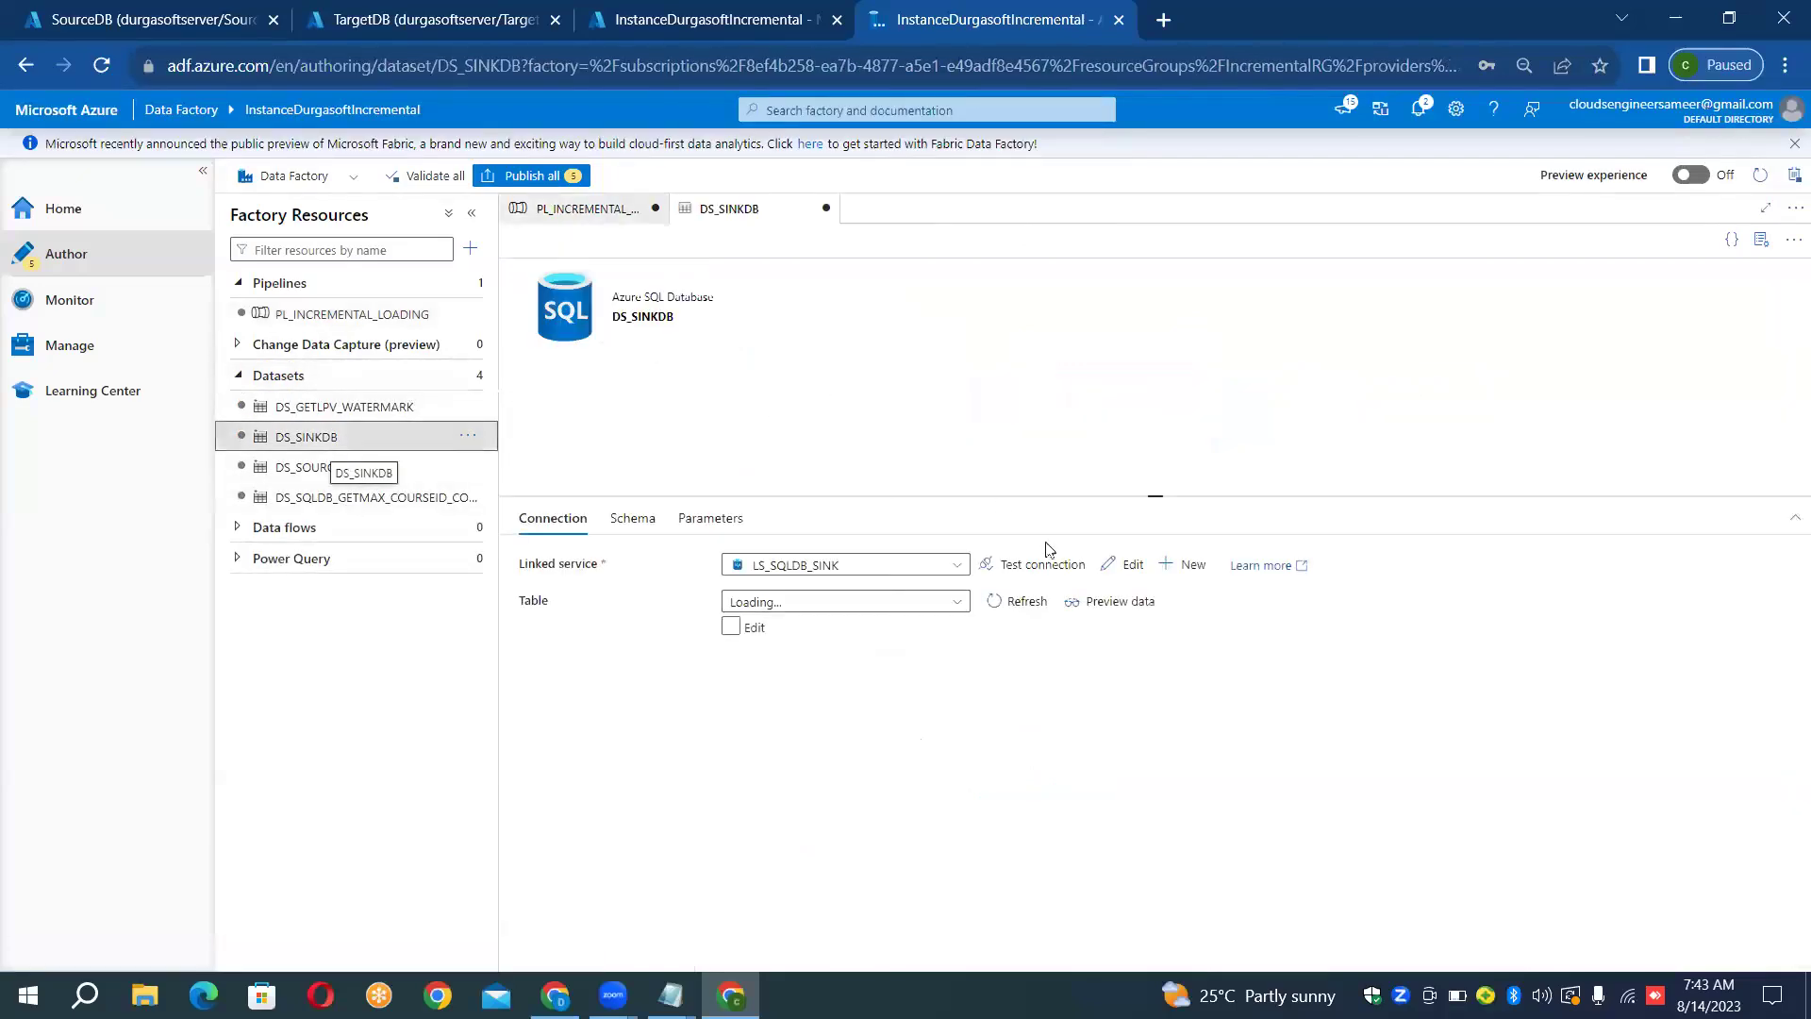
pyautogui.click(732, 628)
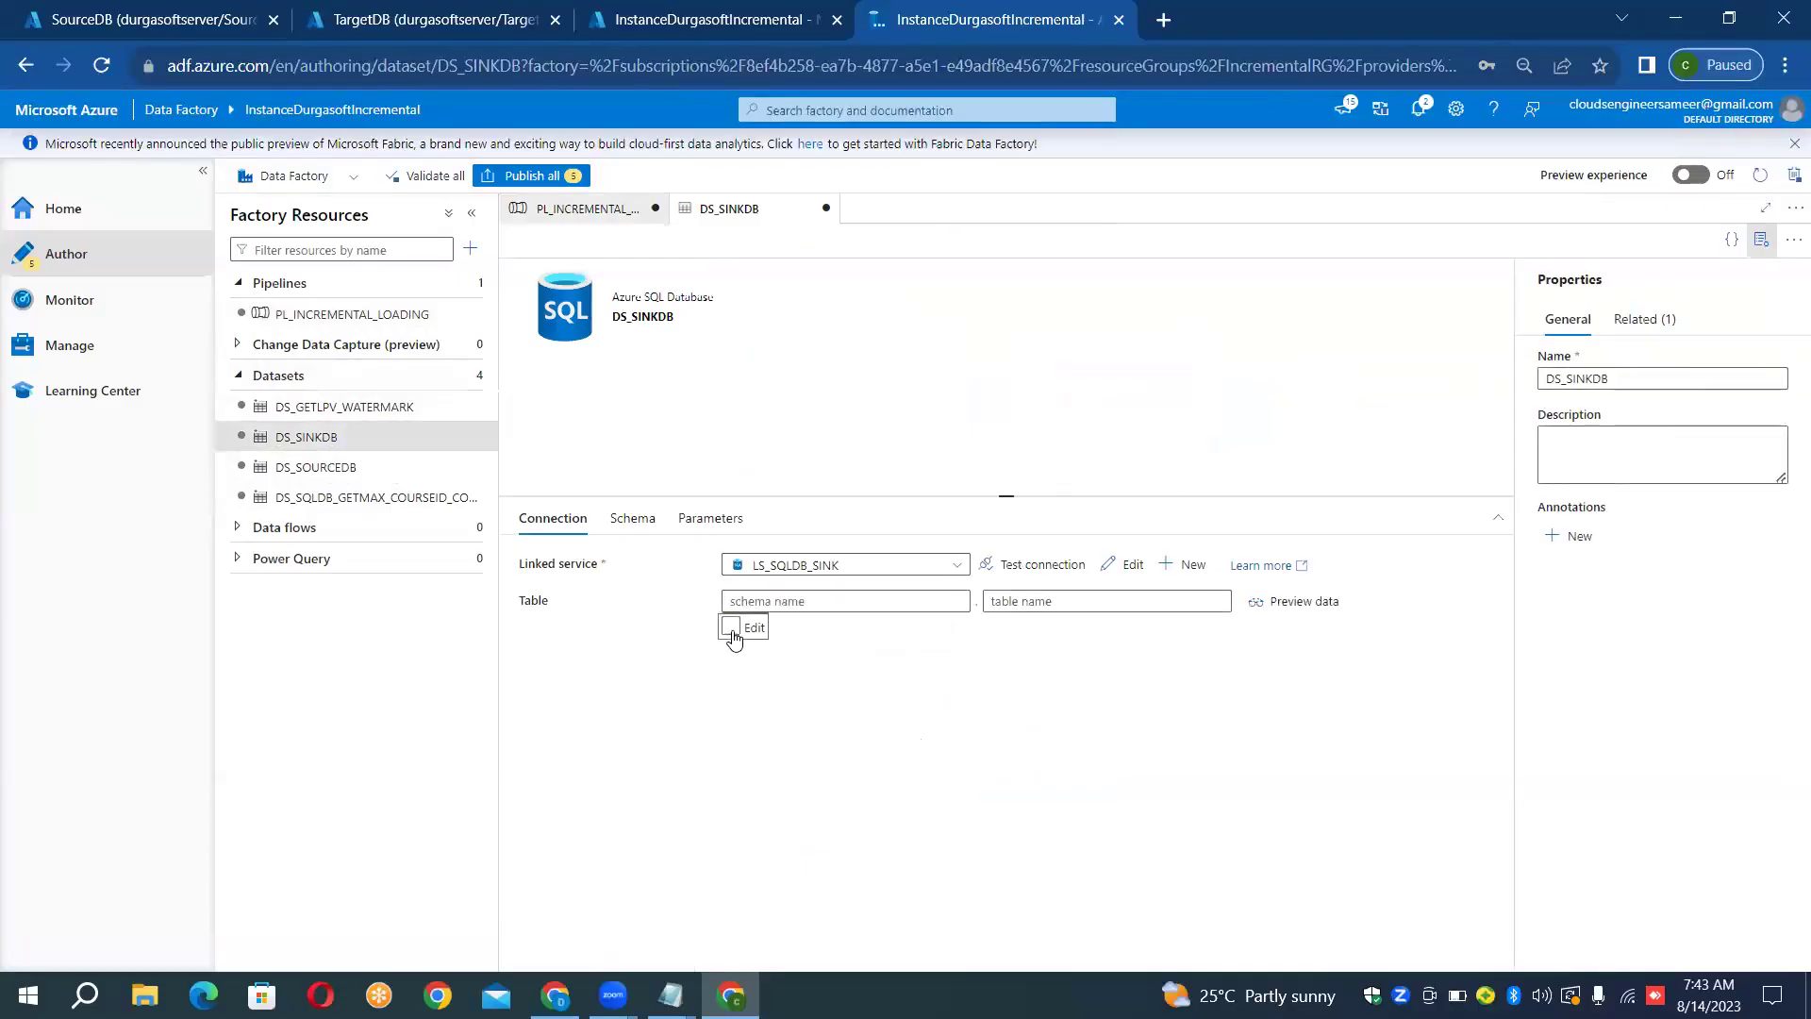
pyautogui.click(783, 600)
pyautogui.write('dbo')
pyautogui.press('Tab')
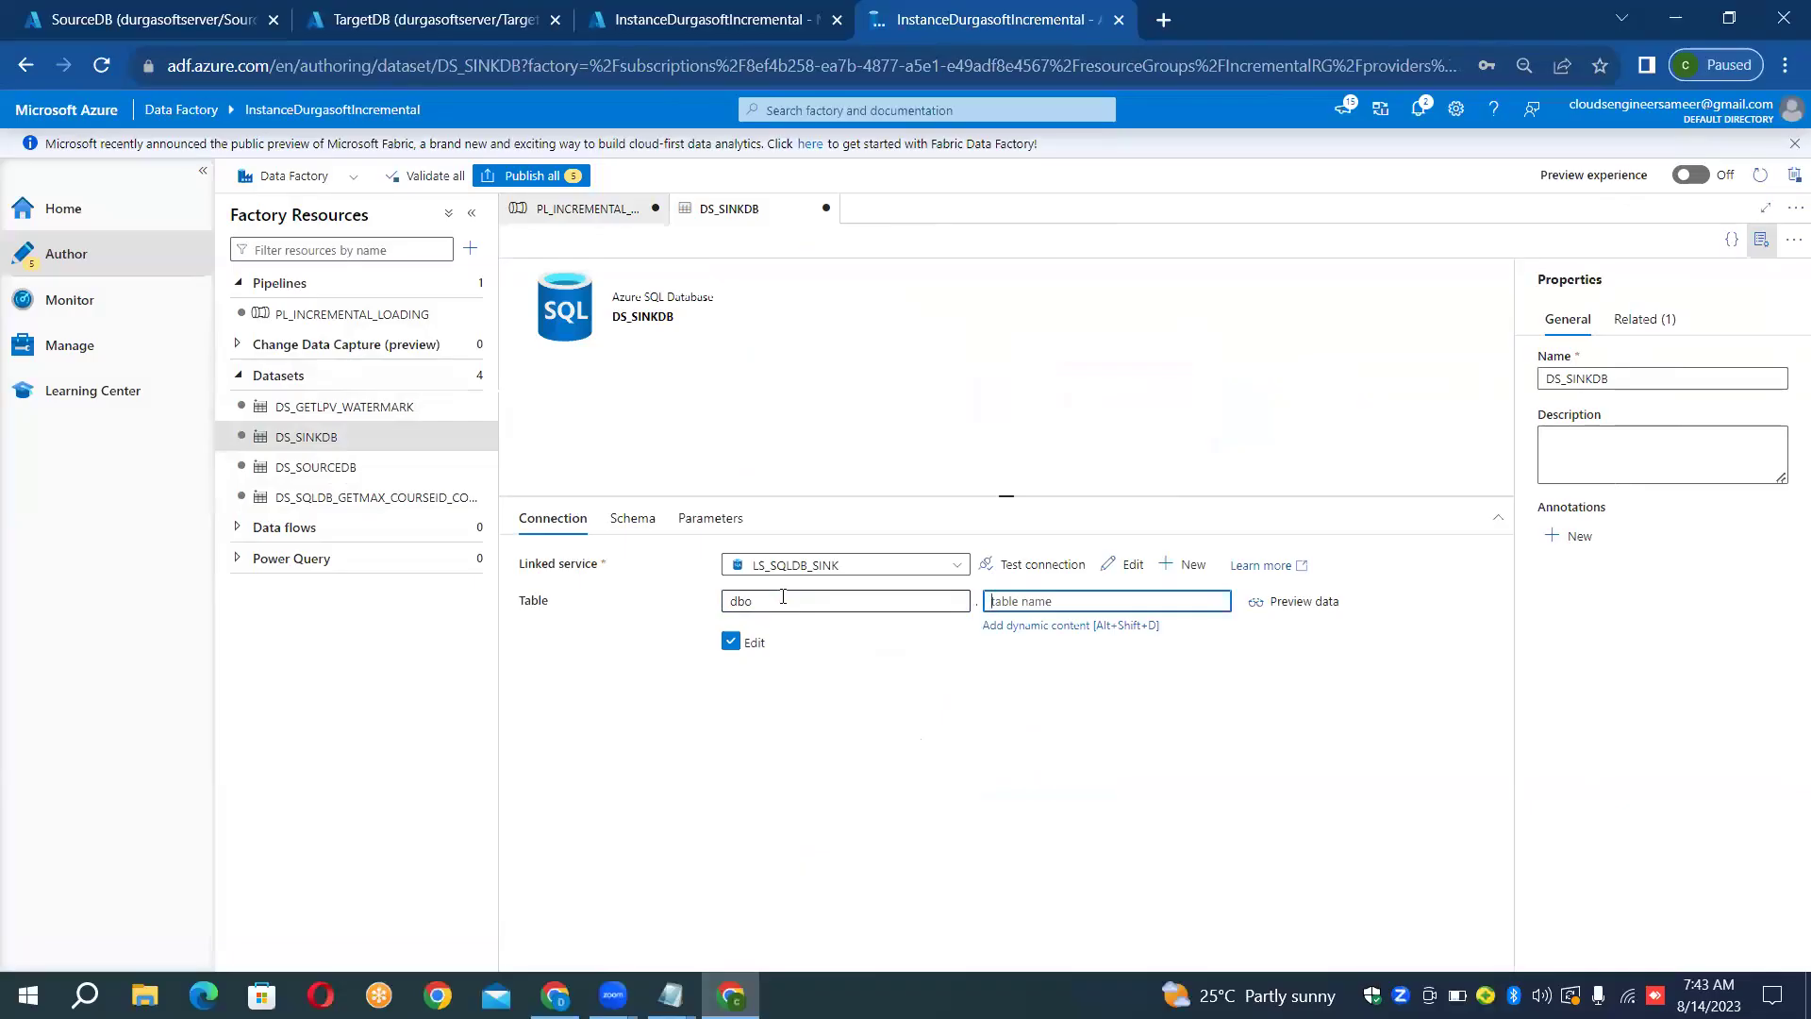
pyautogui.write('TARGETTable')
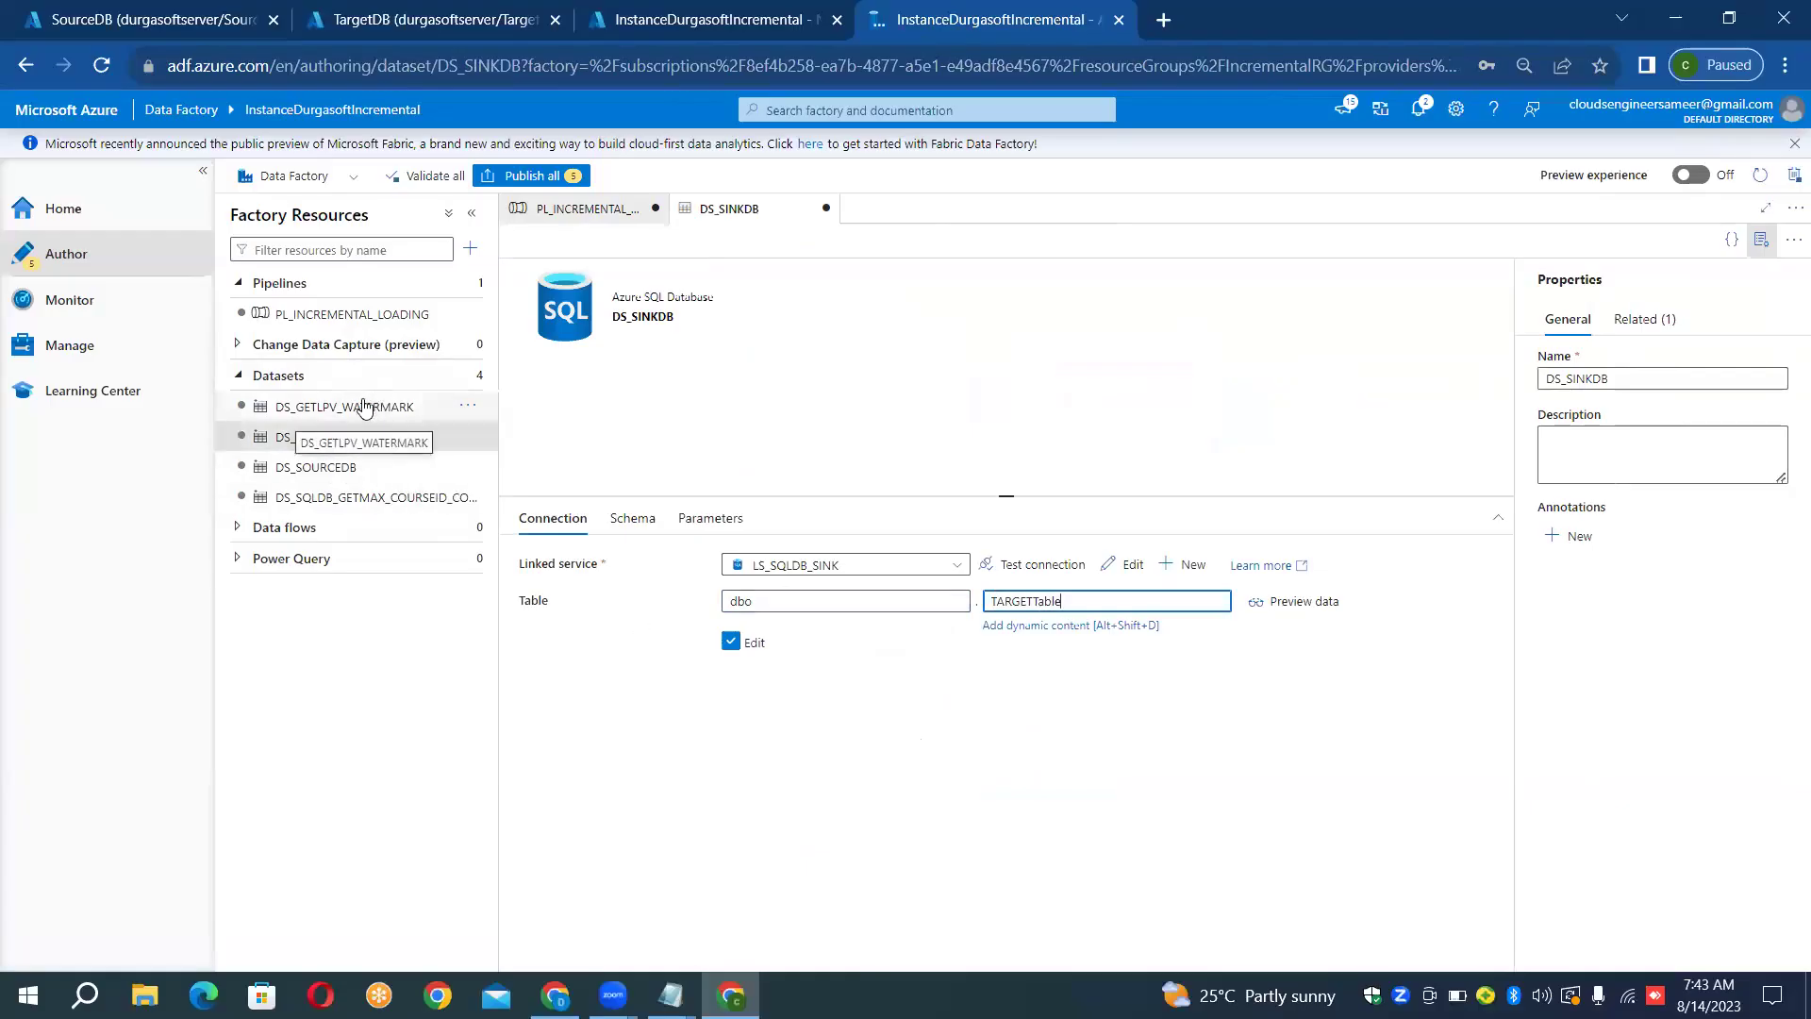
# Debug the PL_INCREMENTAL_LOADING pipeline and inspect the output of the LKP_WATERMARK_GET_LPV activity
pyautogui.click(354, 322)
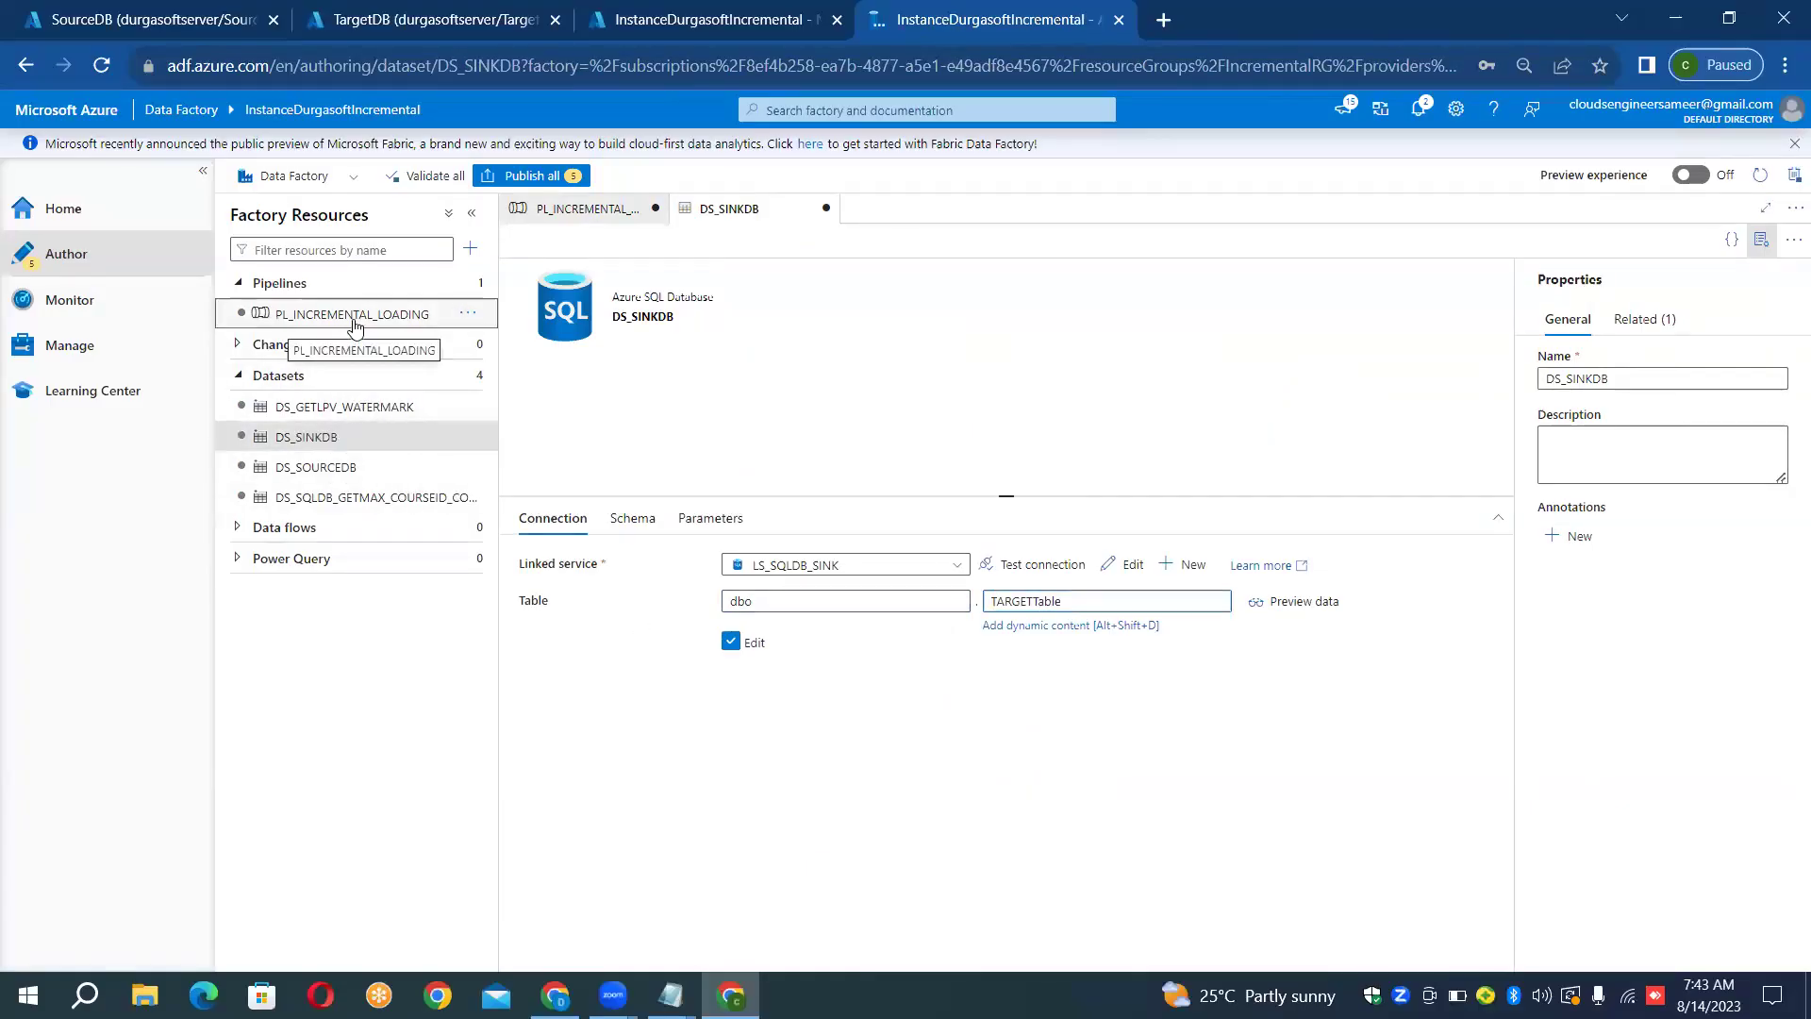
pyautogui.click(980, 243)
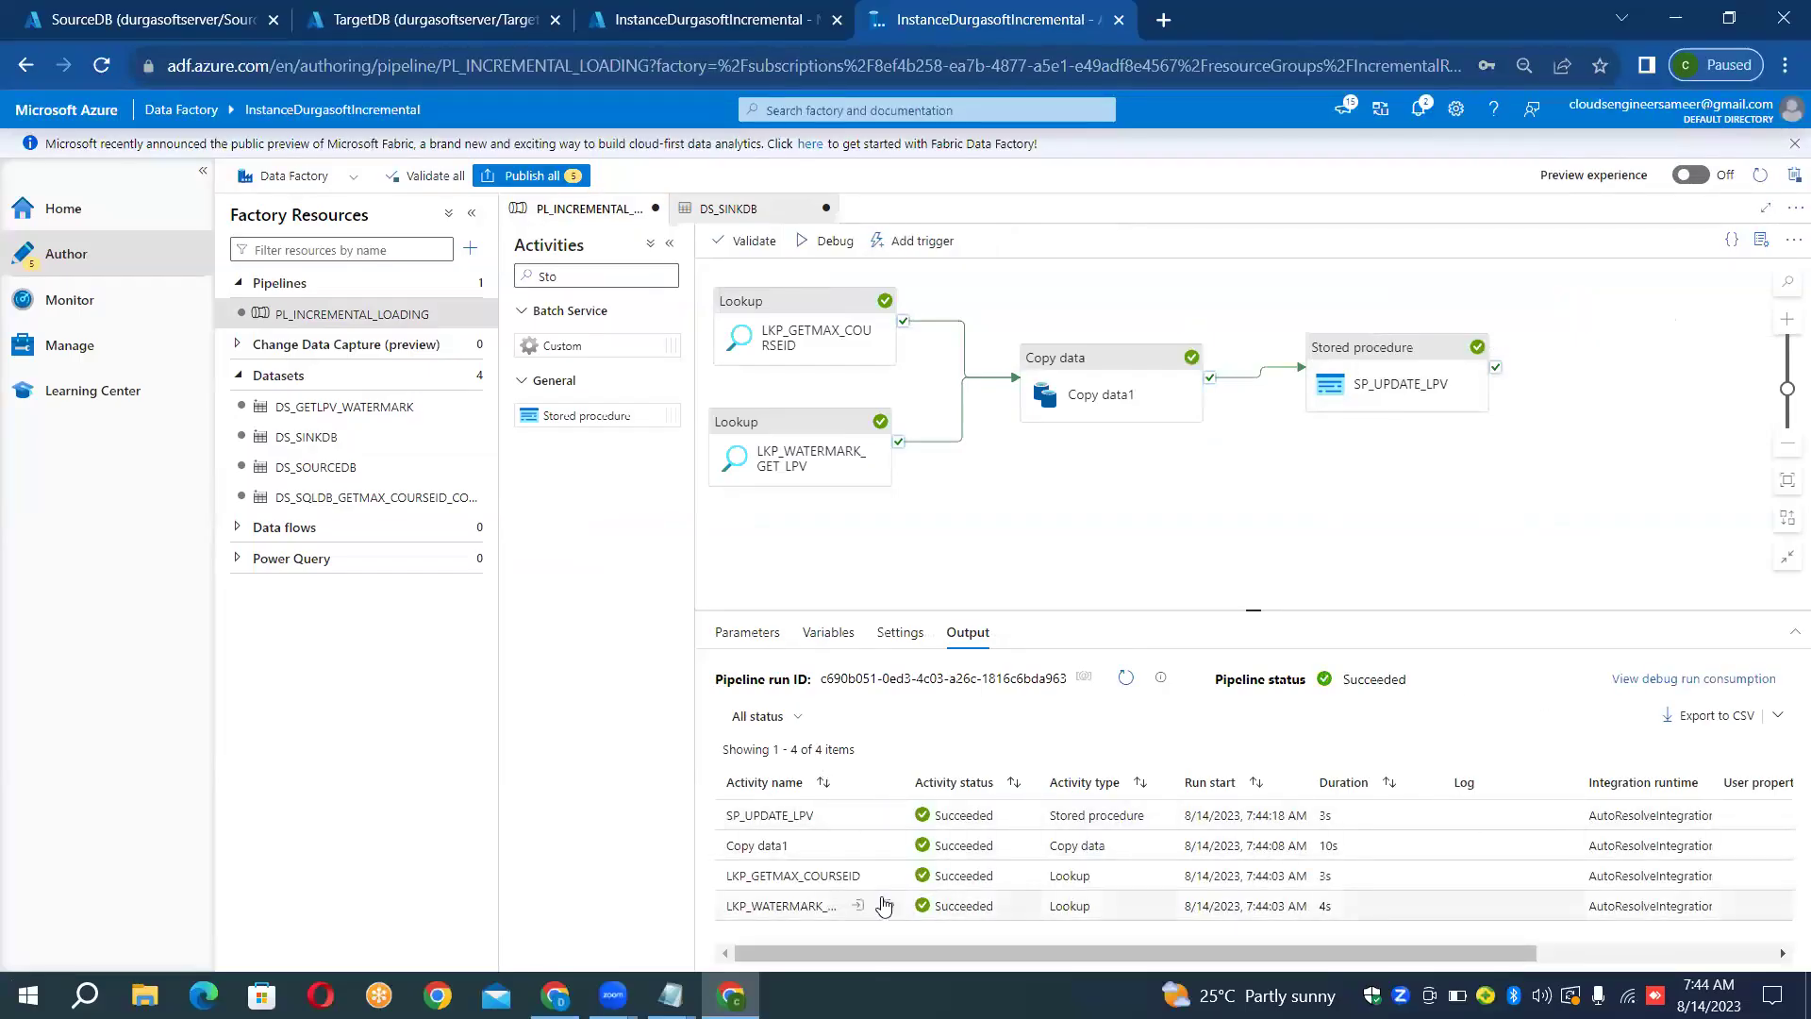
pyautogui.click(889, 906)
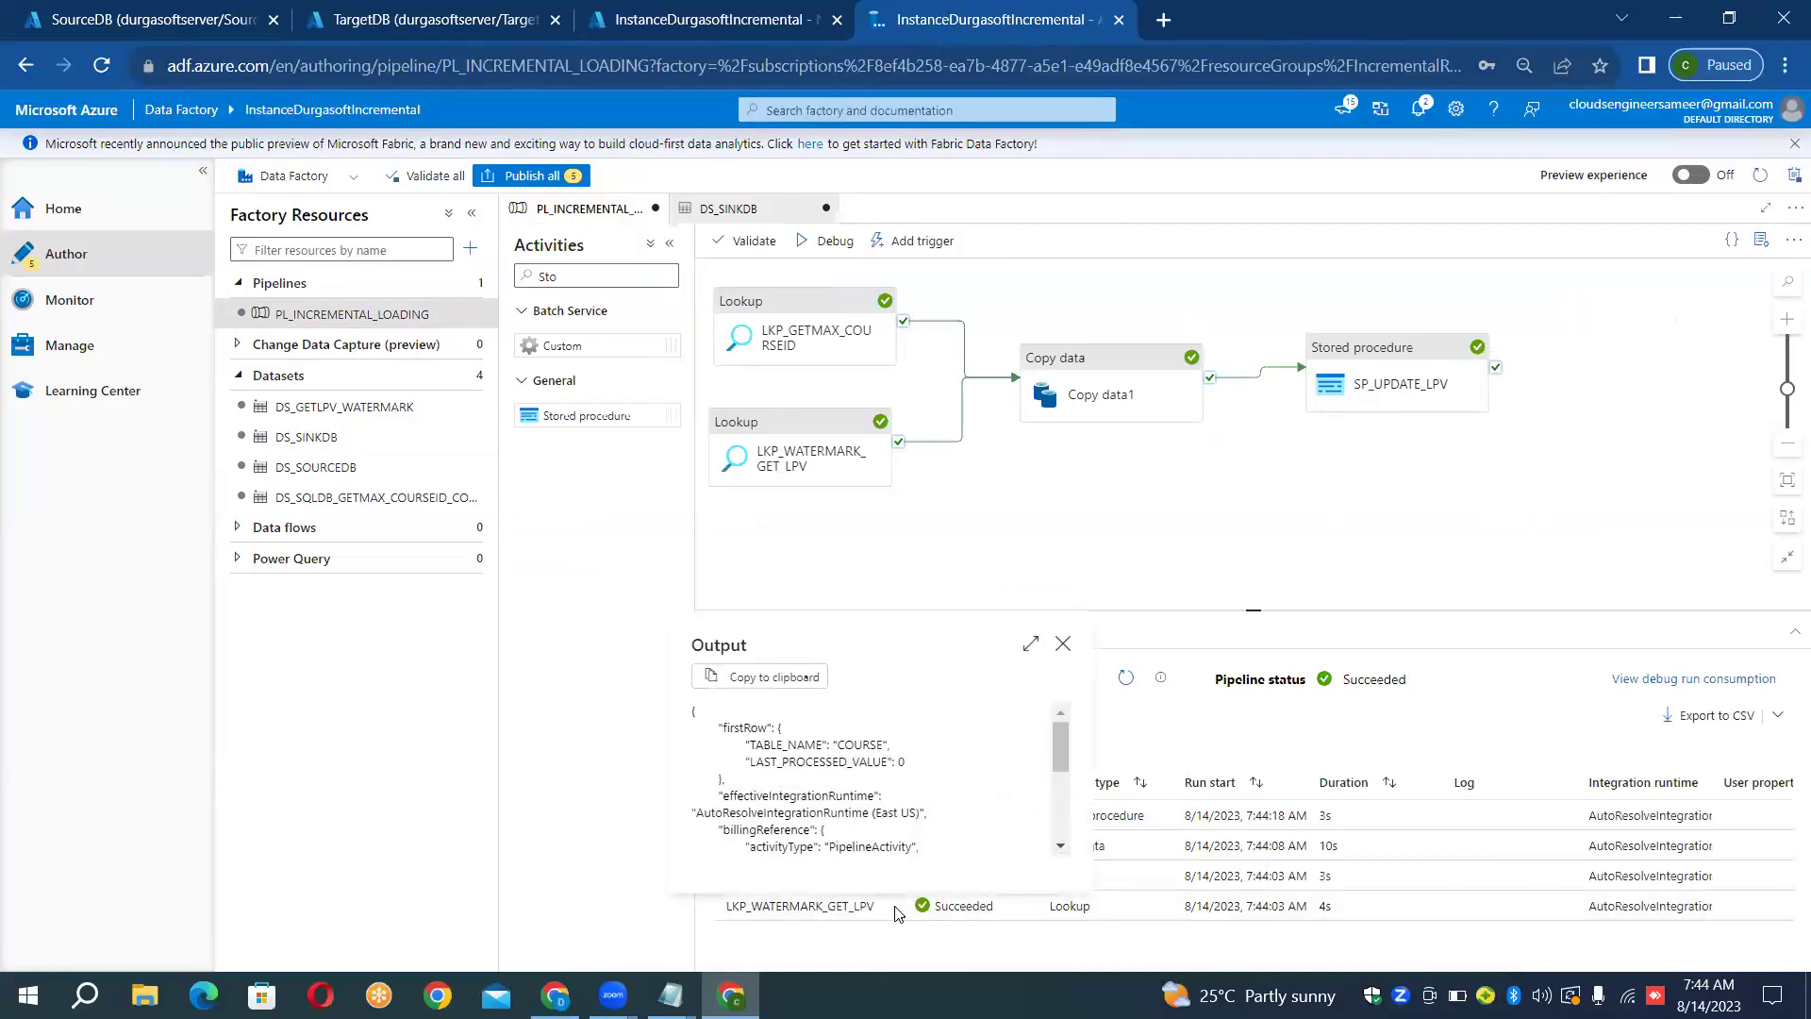
pyautogui.click(1066, 647)
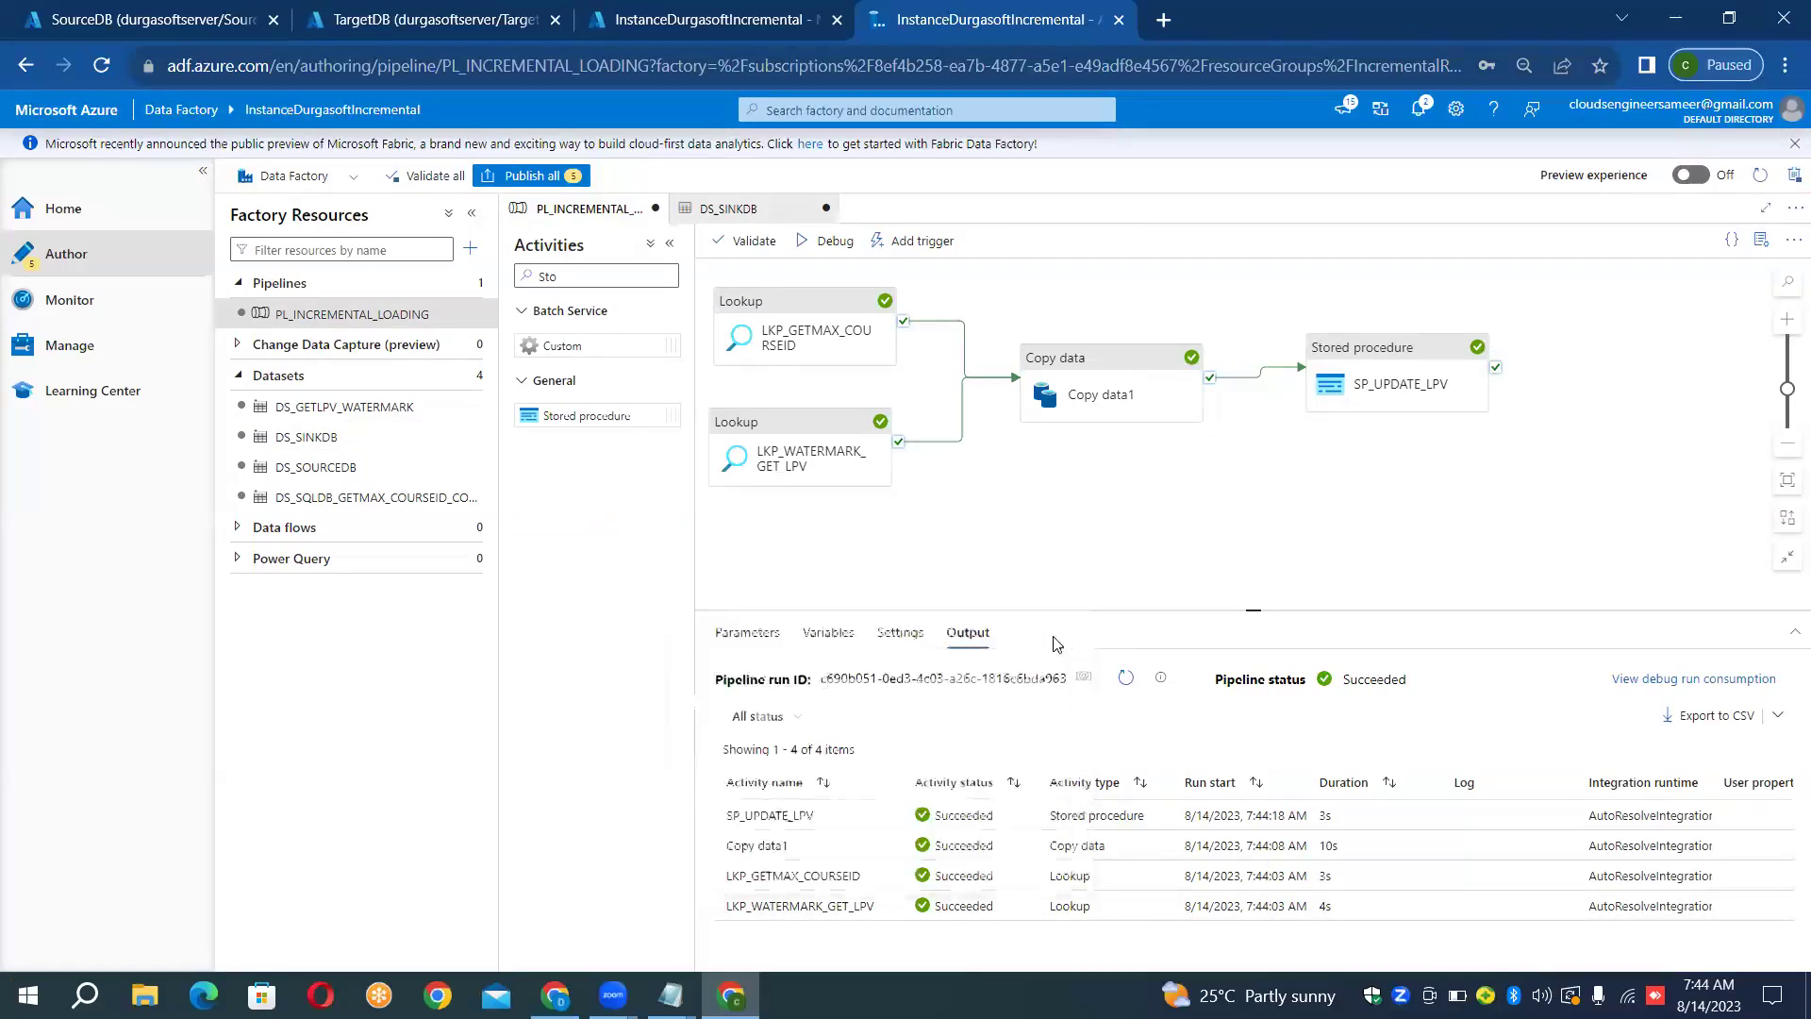
# In TargetDB's query editor, run SELECT * FROM [dbo].[TARGETTable]; to view the loaded rows
pyautogui.click(410, 12)
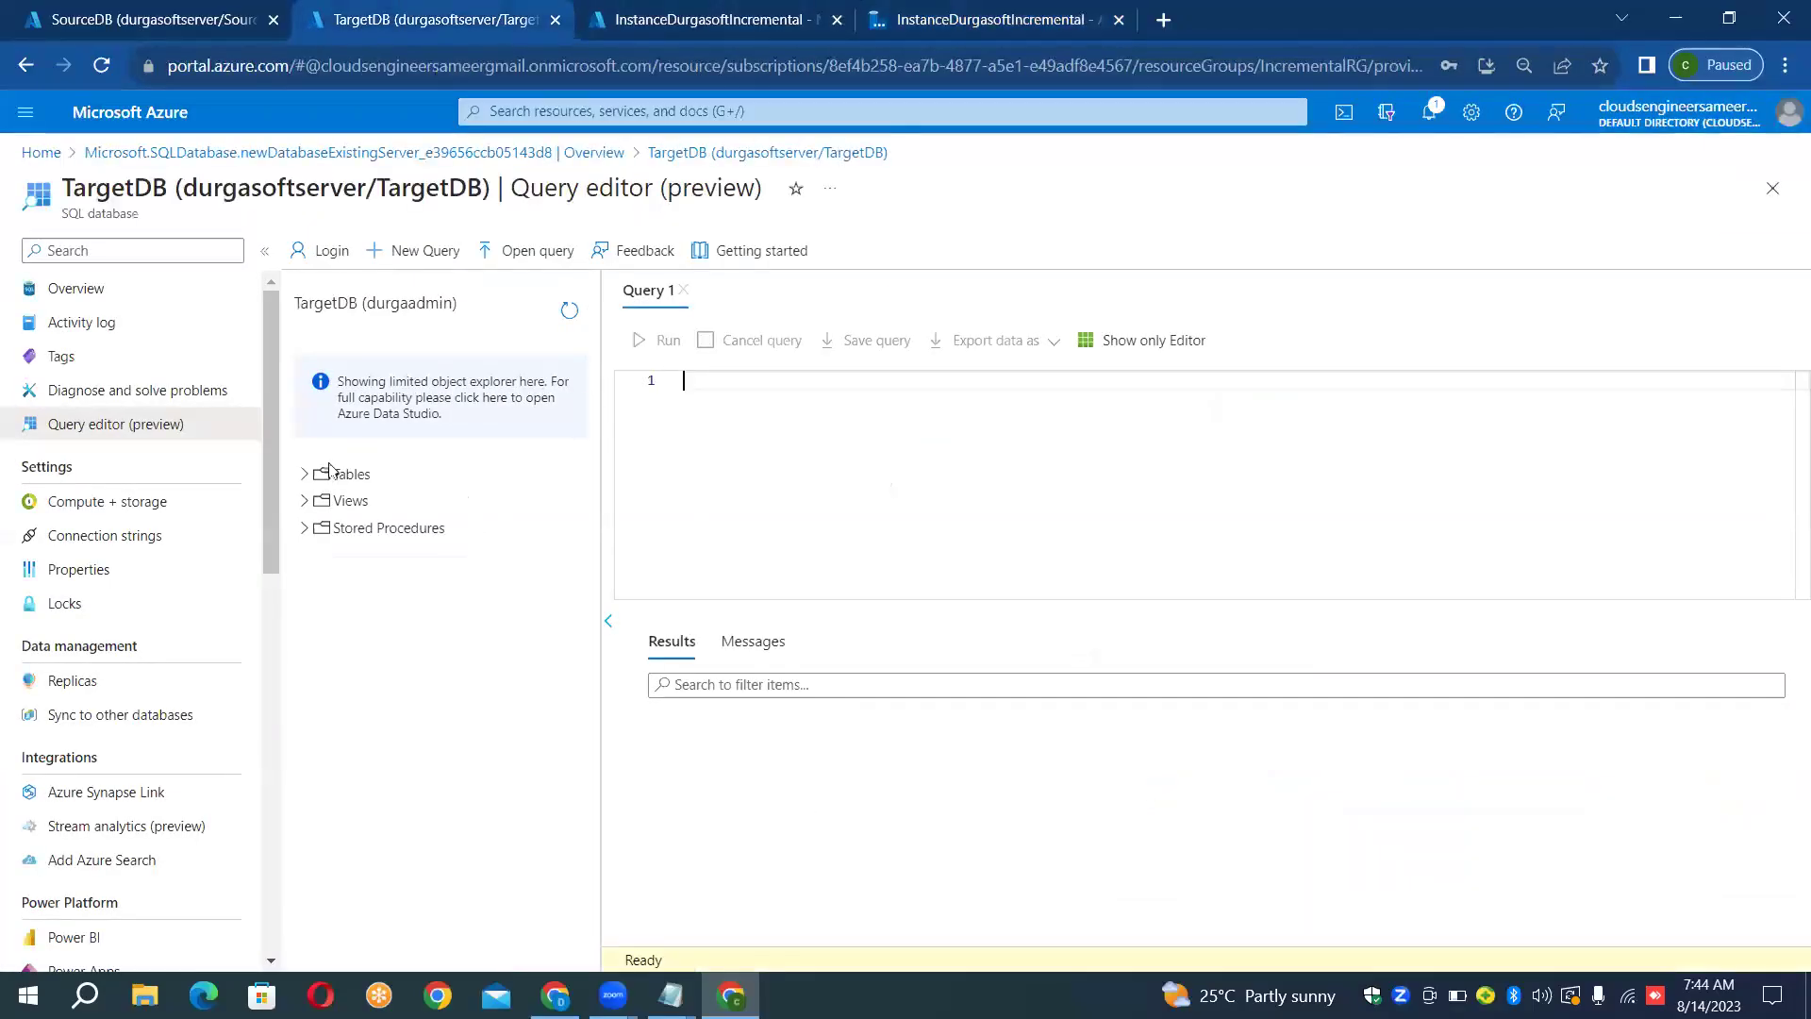
pyautogui.click(305, 477)
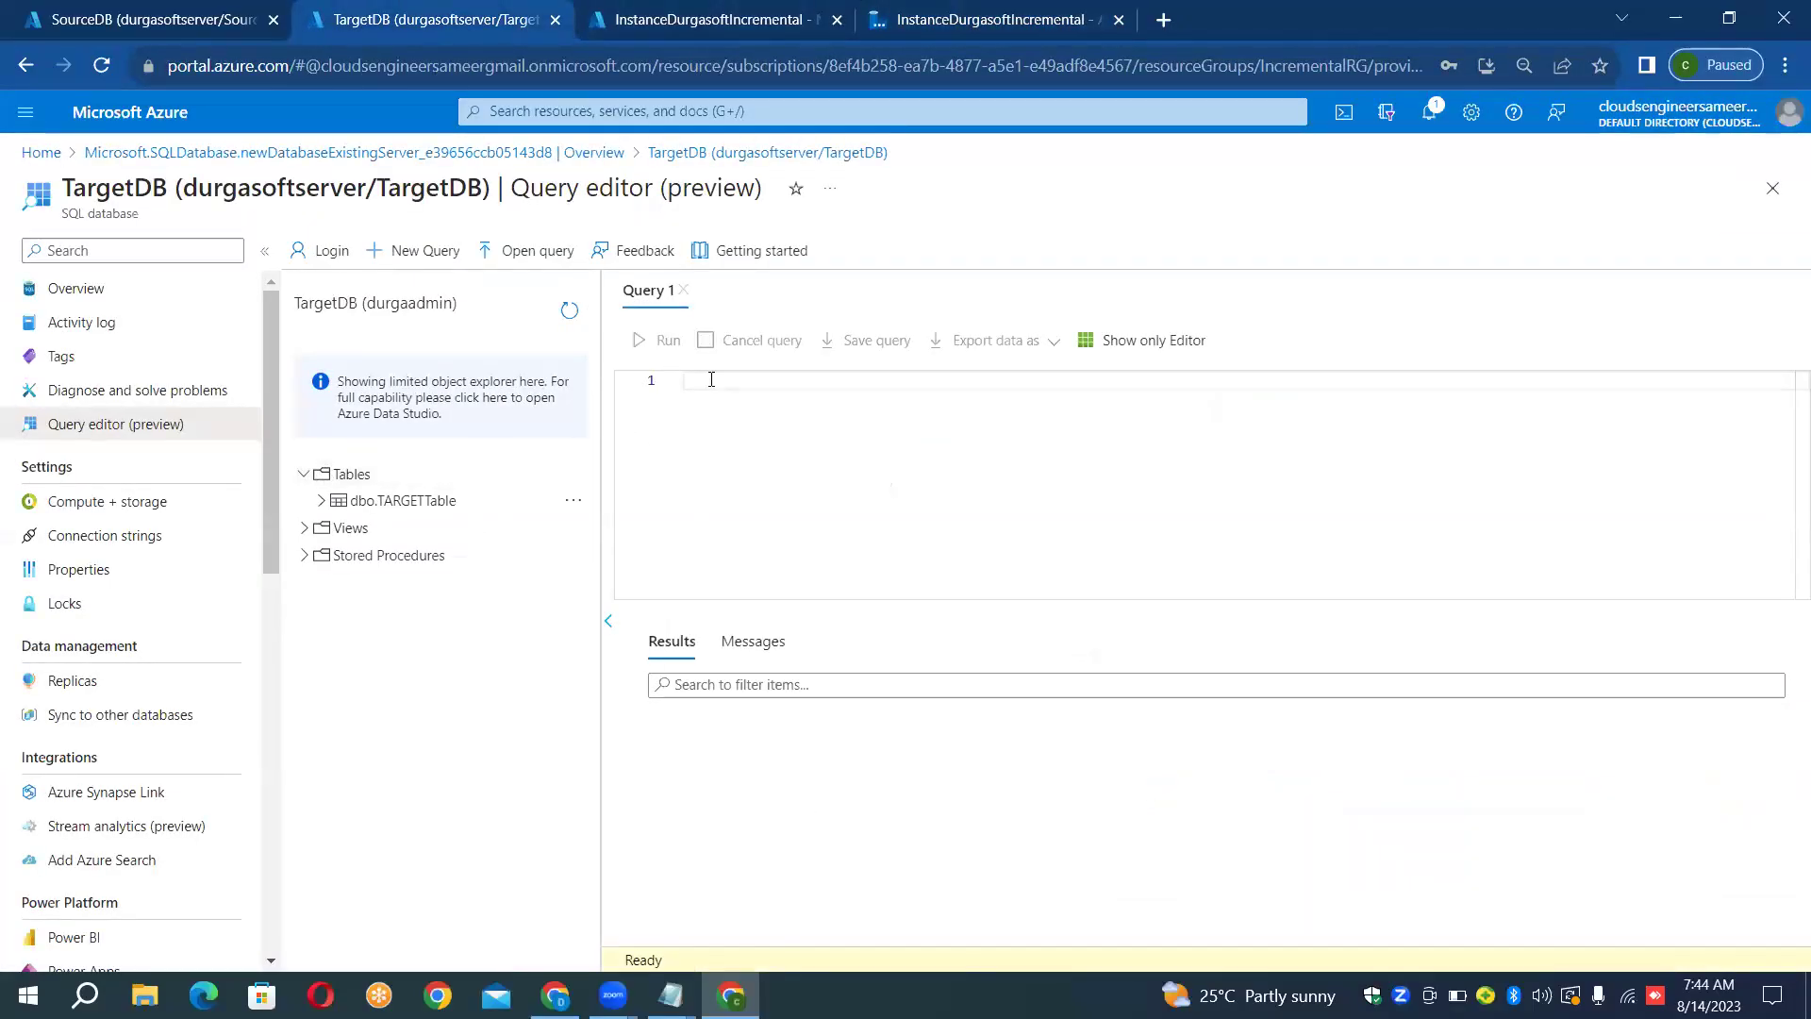
pyautogui.write('SELECT * FROM TARGET')
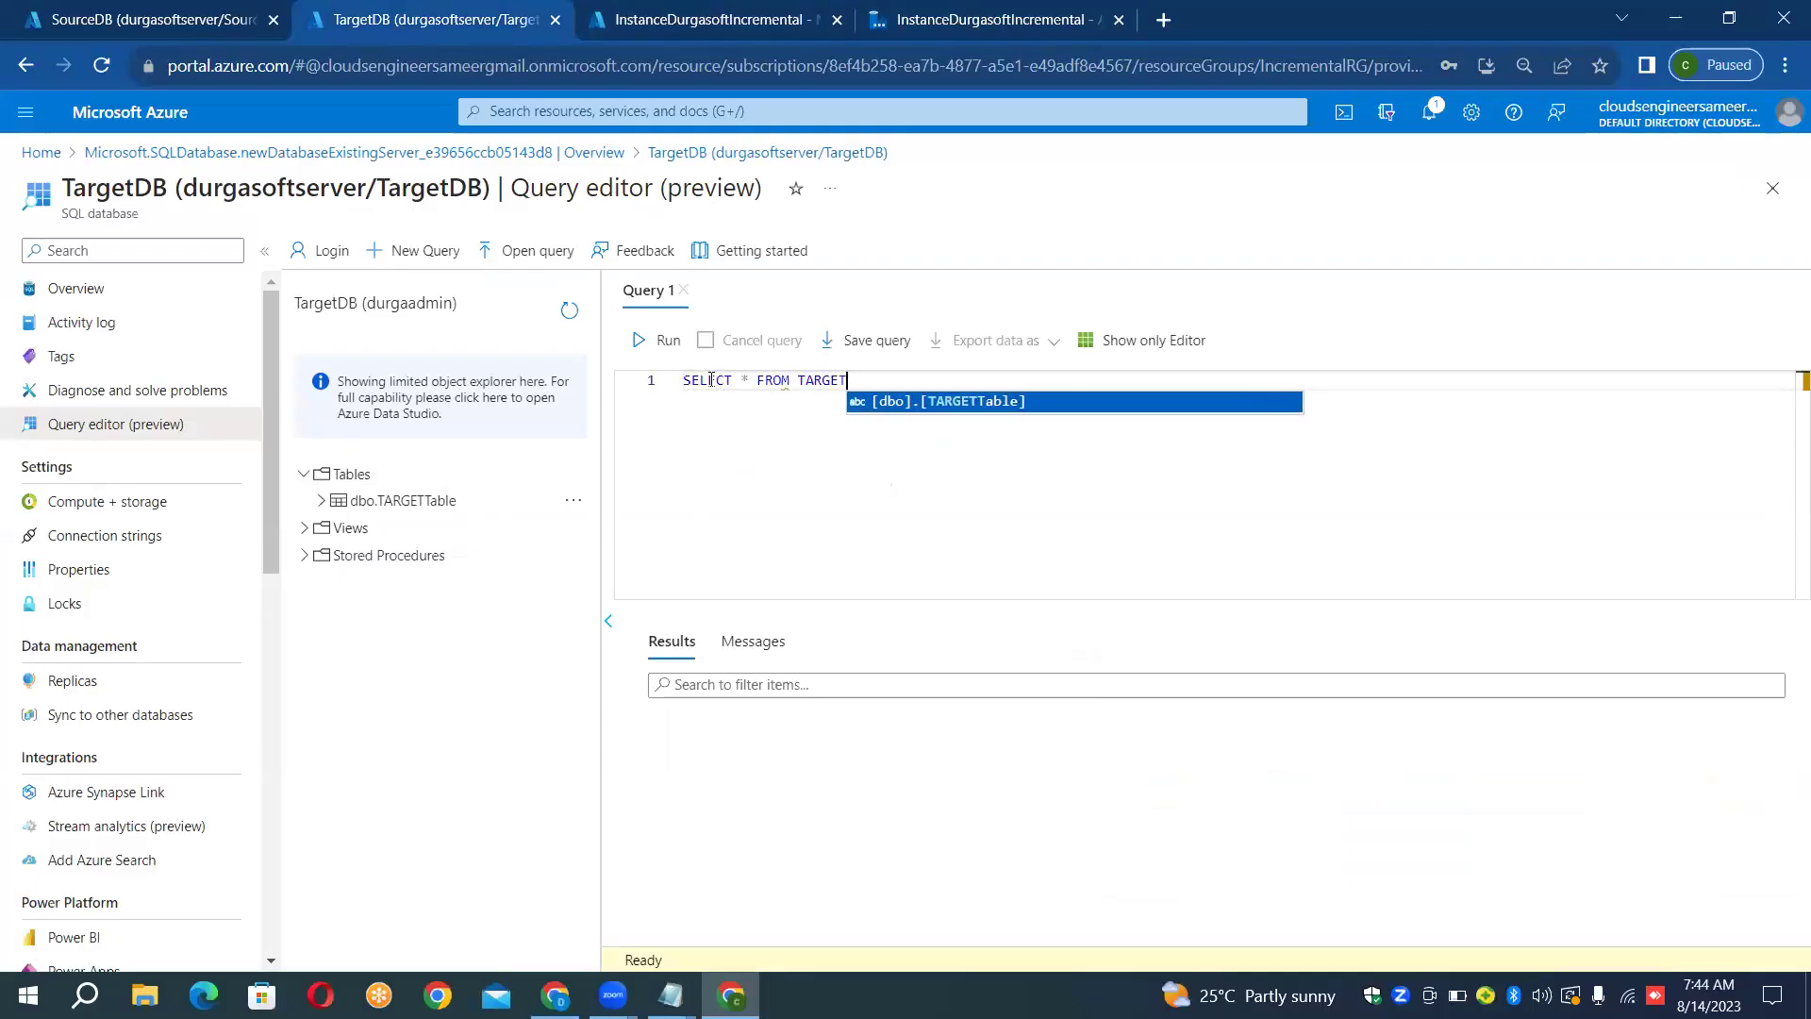
pyautogui.press('Return')
pyautogui.write(';')
pyautogui.hotkey('ctrl', 'a')
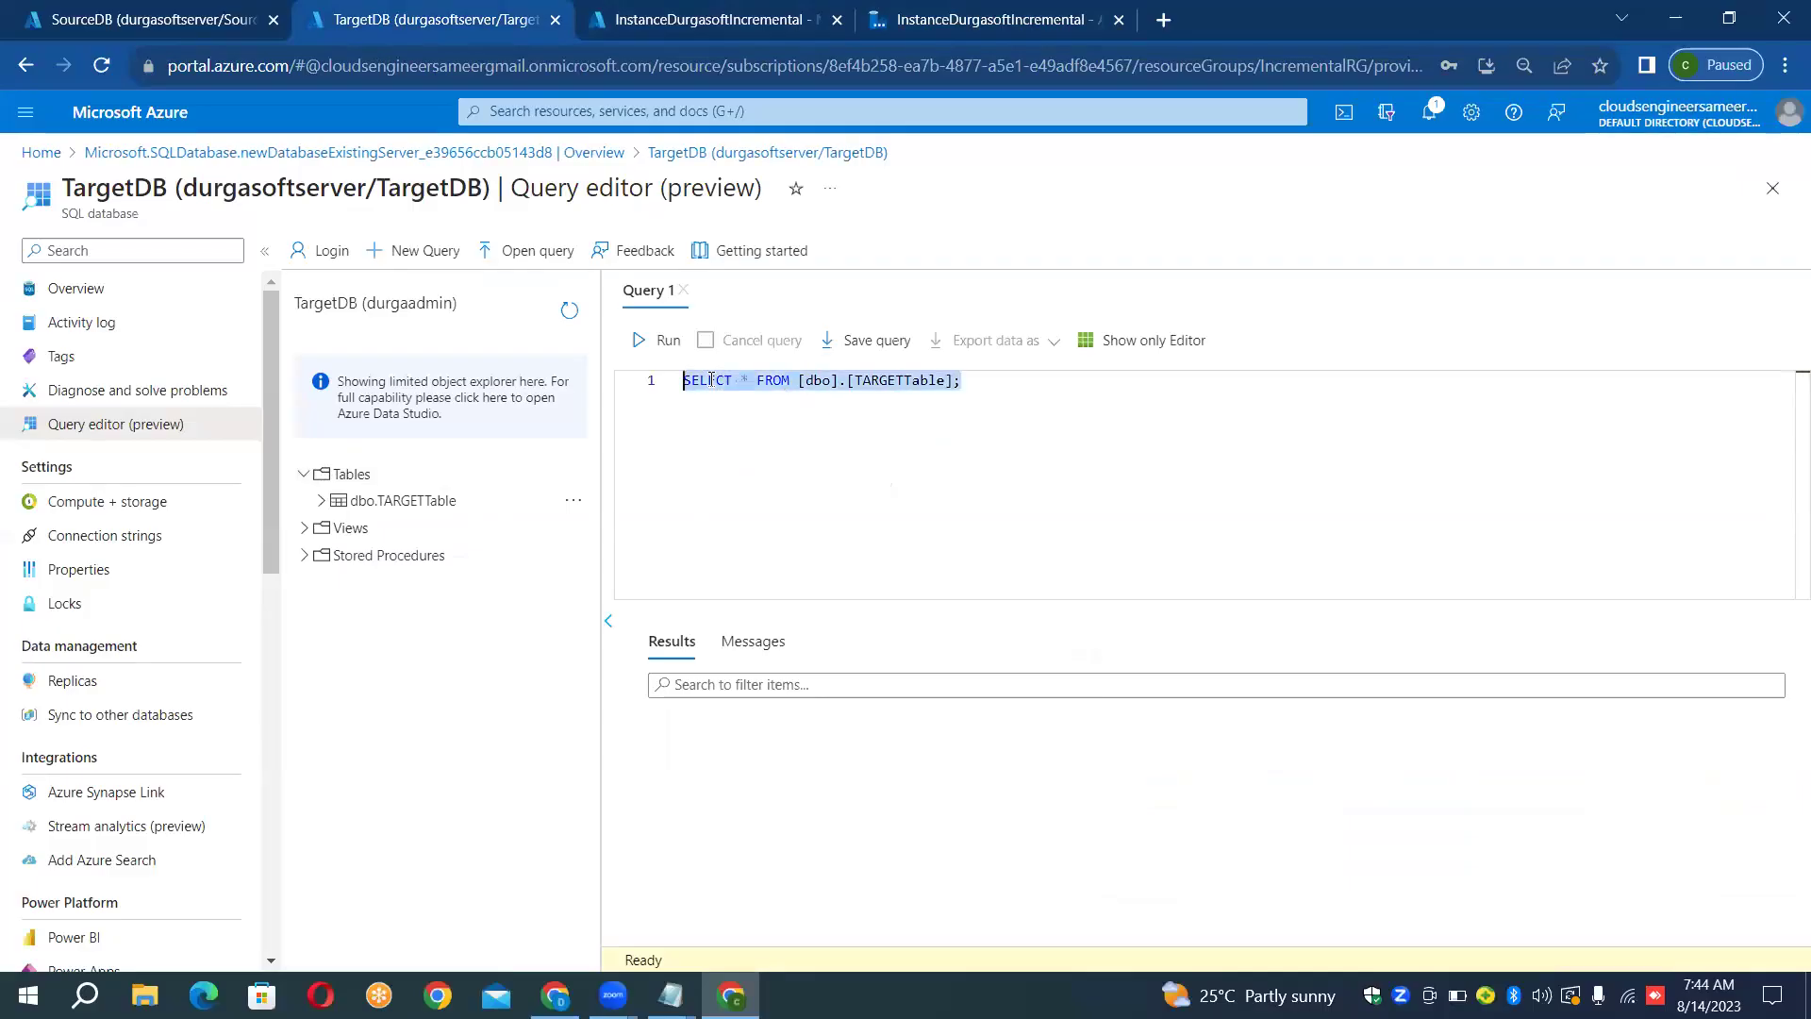
pyautogui.click(659, 345)
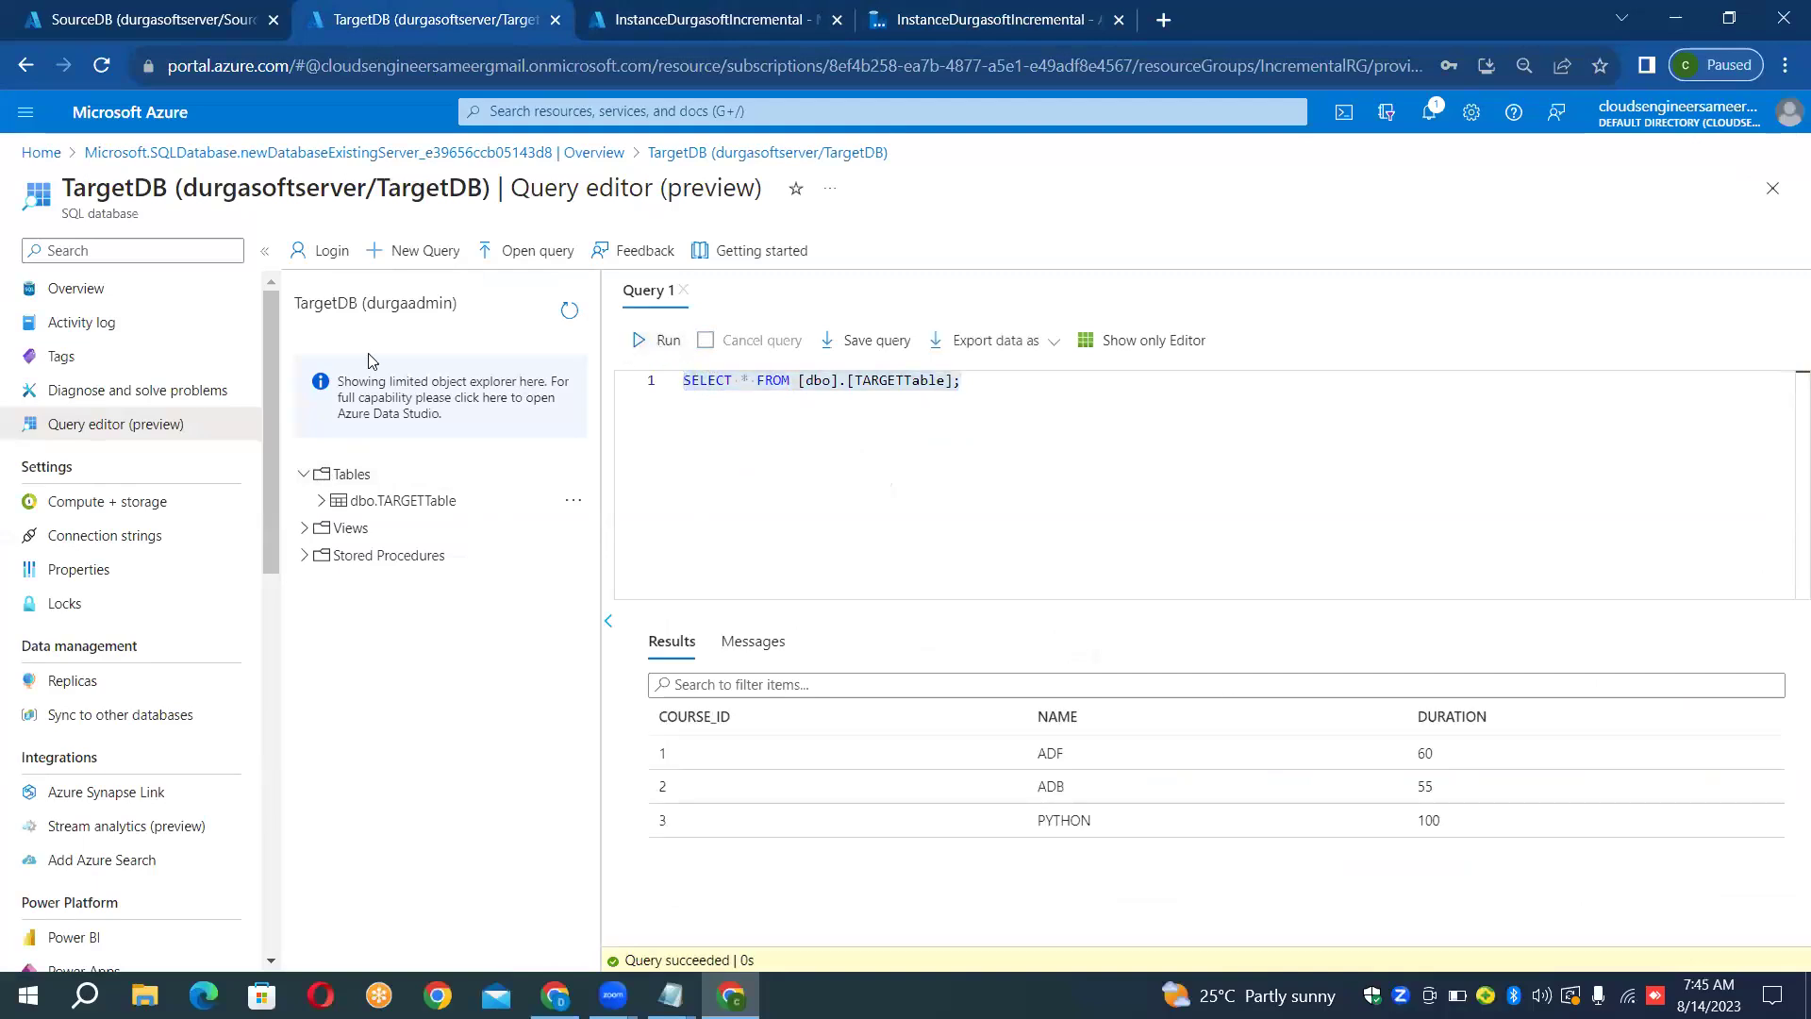
# In SourceDB's query editor, run only the SELECT * FROM WATERMARK; statement to check the last processed value
pyautogui.click(244, 21)
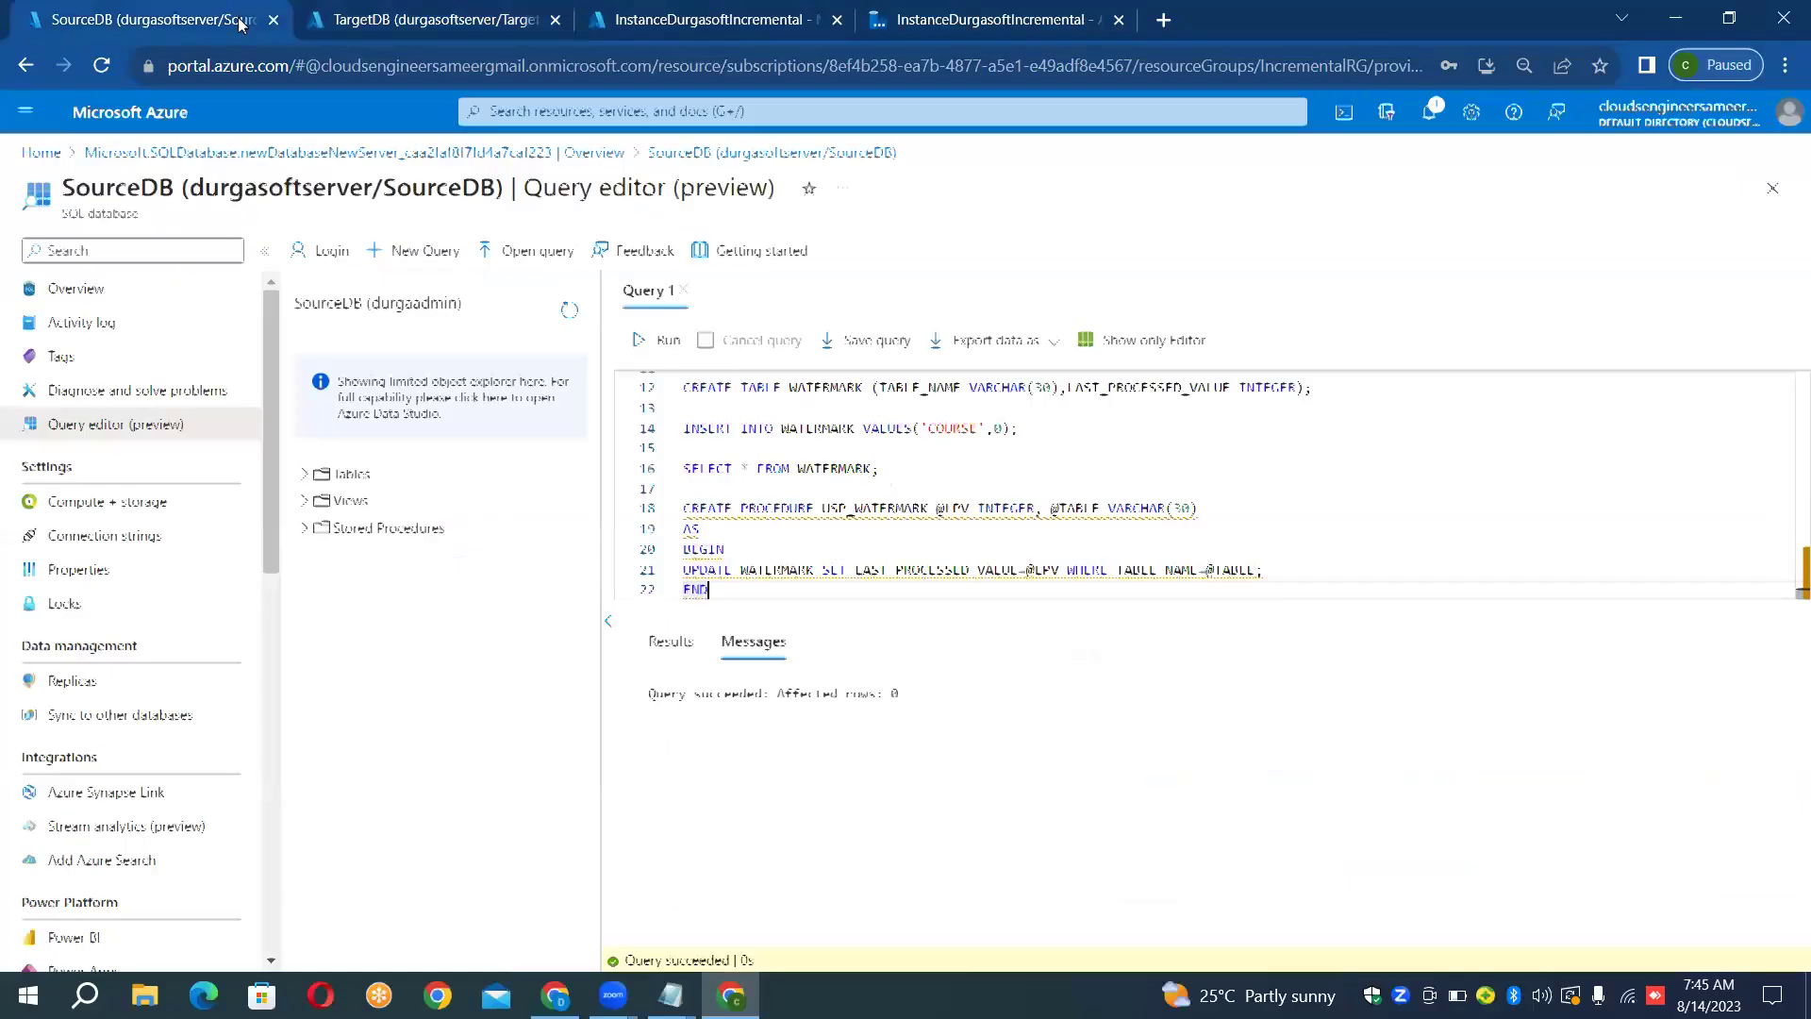
pyautogui.click(949, 477)
pyautogui.hotkey('shift', 'Home')
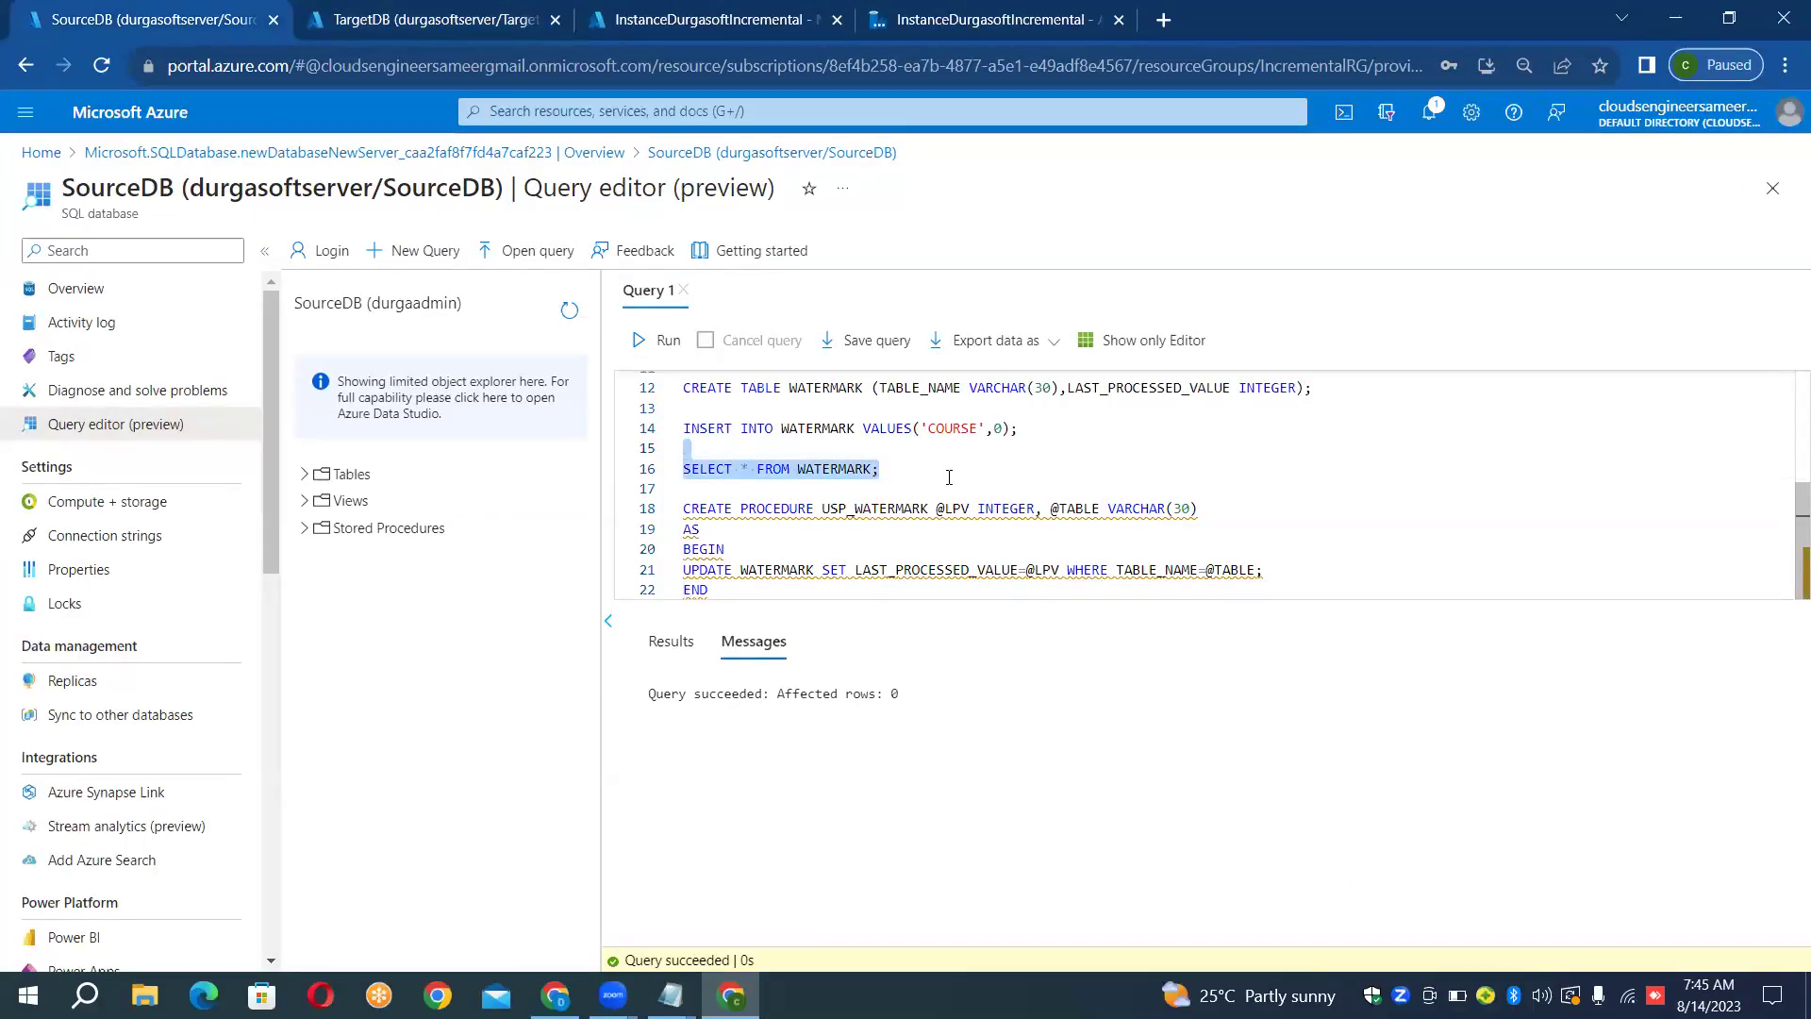
pyautogui.click(666, 341)
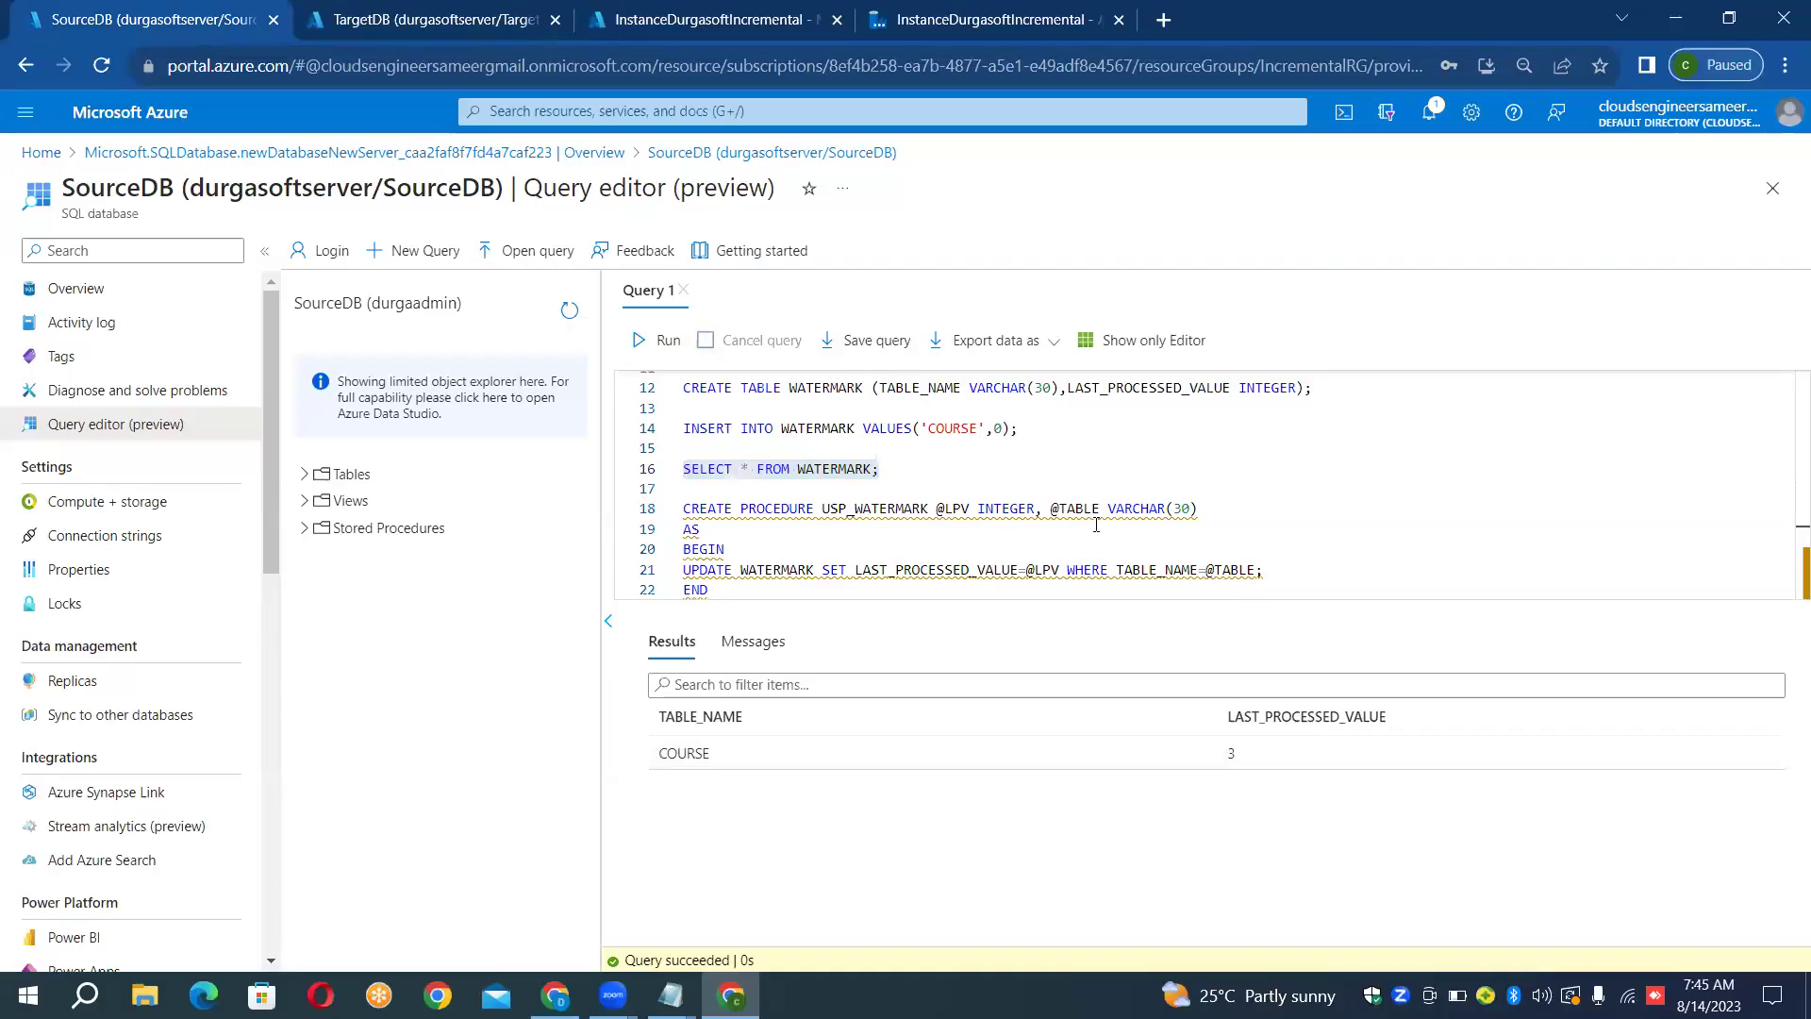
# Copy the first two lines of the COURSE INSERT statement and insert the copy just above SELECT * FROM COURSE
pyautogui.click(1092, 481)
pyautogui.press('Up')
pyautogui.press('Up')
pyautogui.press('Up')
pyautogui.press('Up')
pyautogui.press('Up')
pyautogui.press('Up')
pyautogui.press('Up')
pyautogui.press('Up')
pyautogui.press('Up')
pyautogui.press('Up')
pyautogui.press('Up')
pyautogui.press('Up')
pyautogui.press('Up')
pyautogui.press('Up')
pyautogui.press('Up')
pyautogui.press('Up')
pyautogui.press('Down')
pyautogui.press('Down')
pyautogui.press('Down')
pyautogui.press('Down')
pyautogui.press('Down')
pyautogui.press('Down')
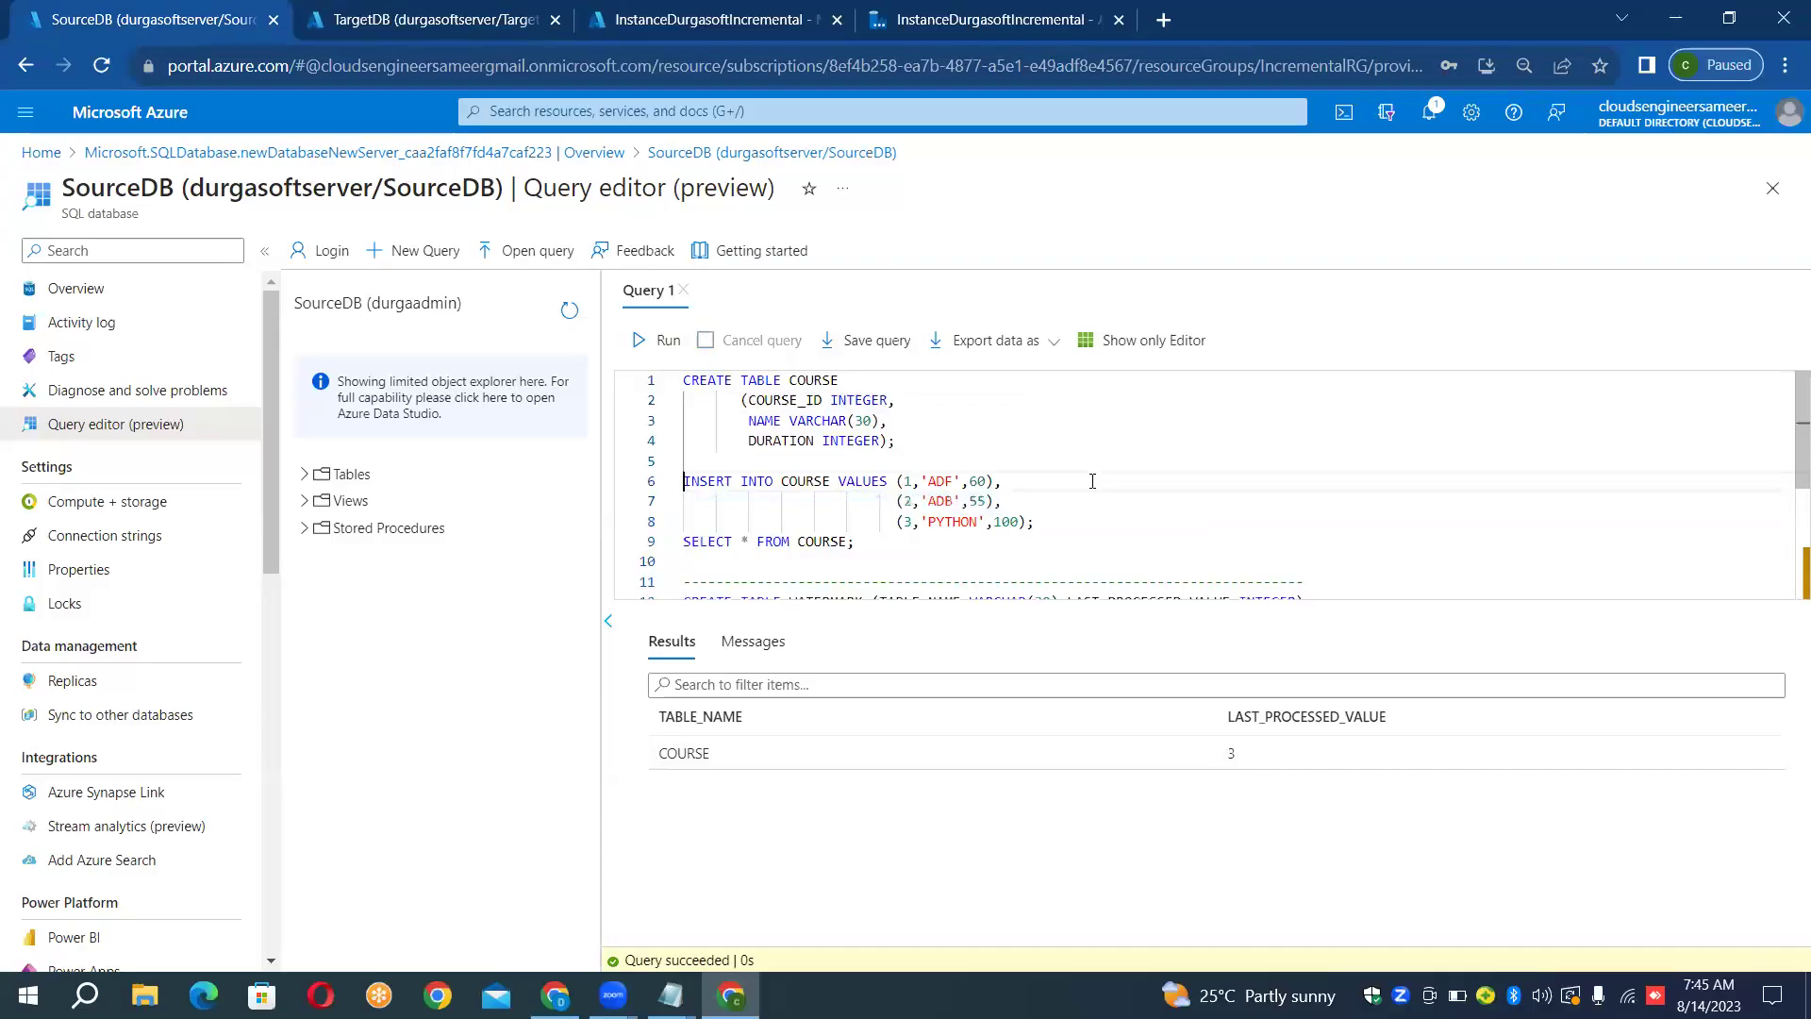
pyautogui.press('Up')
pyautogui.hotkey('shift', 'Down')
pyautogui.hotkey('shift', 'Down')
pyautogui.hotkey('ctrl', 'c')
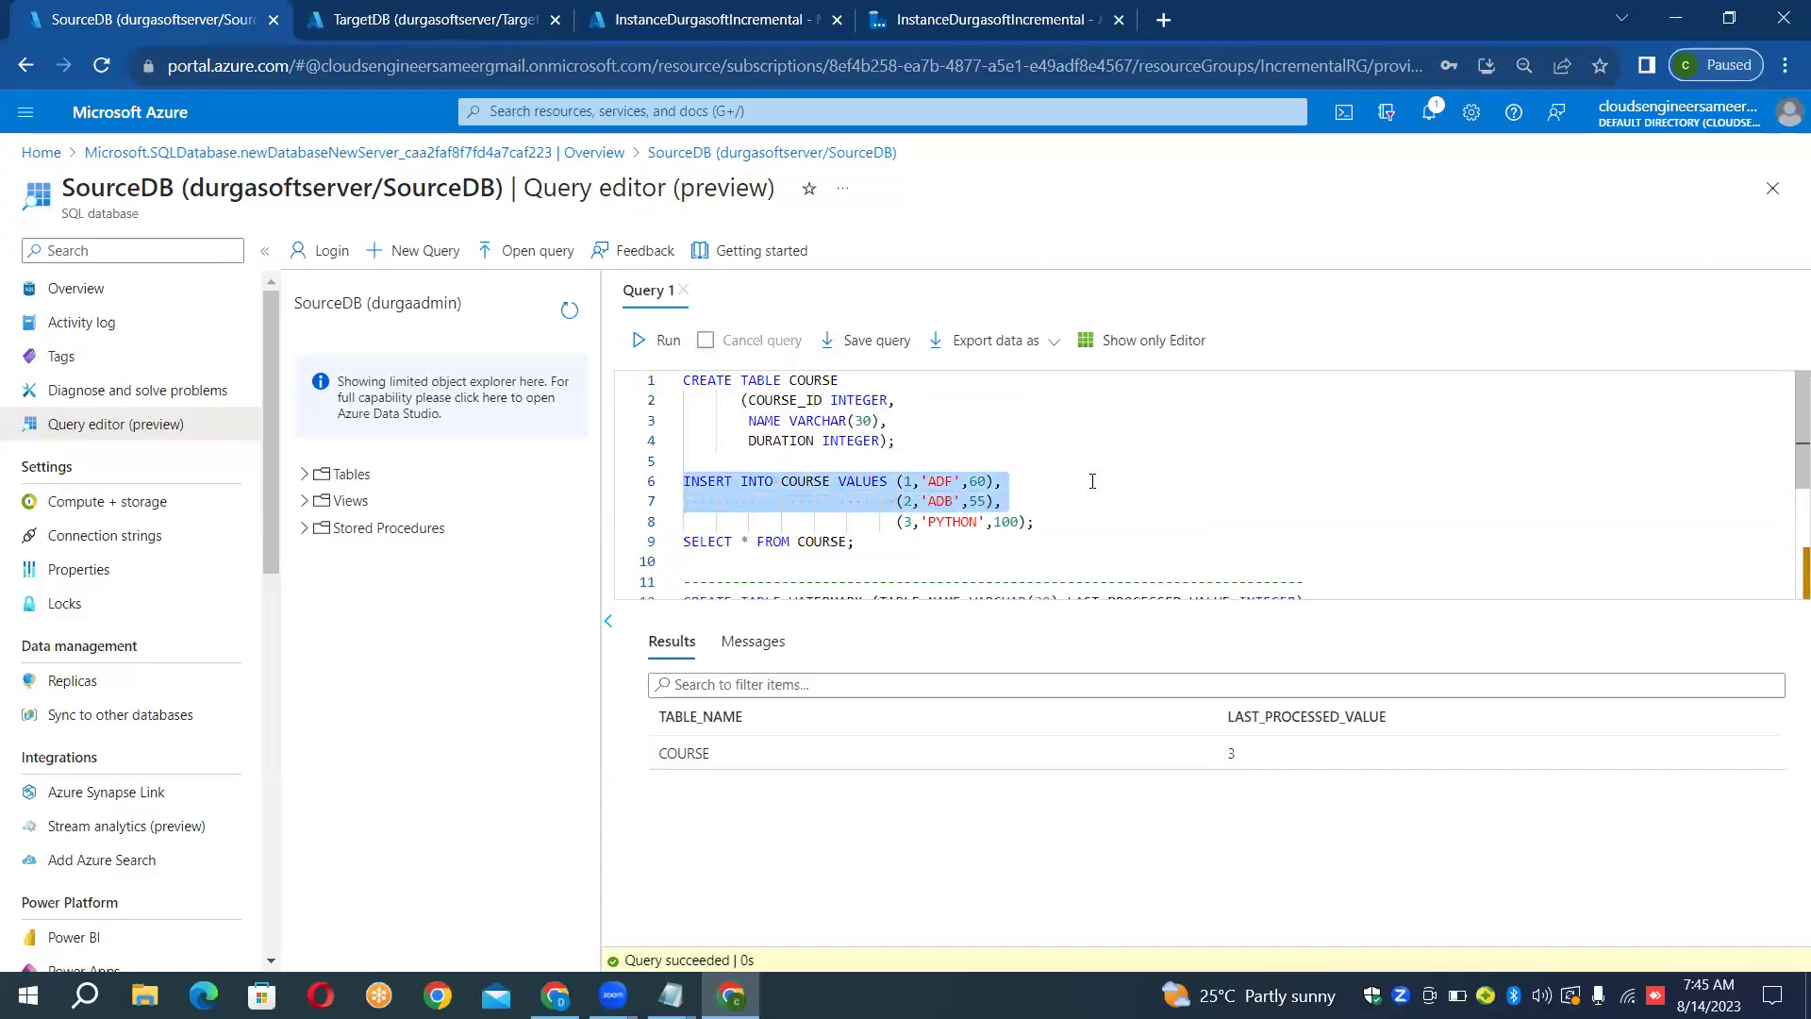
pyautogui.press('Down')
pyautogui.press('Return')
pyautogui.press('Return')
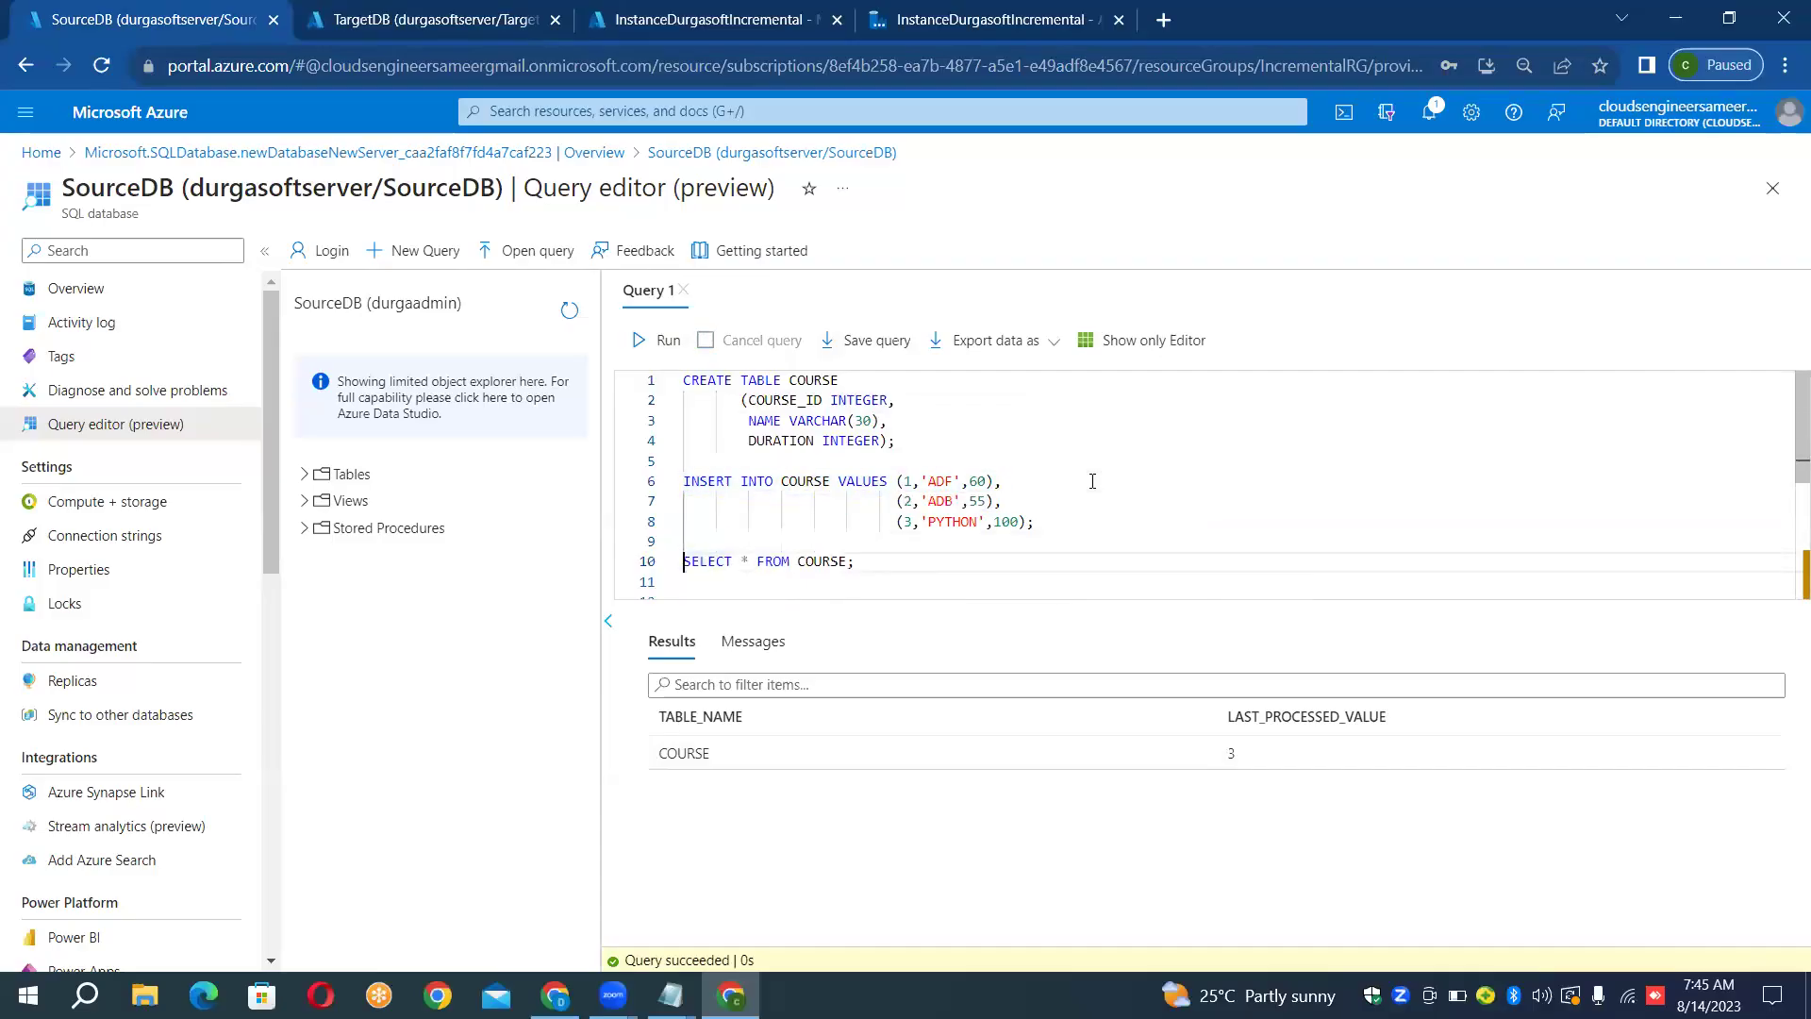
pyautogui.hotkey('ctrl', 'v')
# In the copied INSERT statement, change the first row's course ID to 4 and its name to SYNAPSE
pyautogui.press('Right')
pyautogui.press('Right')
pyautogui.press('Right')
pyautogui.press('Right')
pyautogui.press('Right')
pyautogui.press('Right')
pyautogui.press('Right')
pyautogui.press('Right')
pyautogui.press('Right')
pyautogui.press('Right')
pyautogui.press('Right')
pyautogui.press('Right')
pyautogui.press('Right')
pyautogui.press('Right')
pyautogui.press('Right')
pyautogui.press('Right')
pyautogui.press('Right')
pyautogui.press('Right')
pyautogui.press('Right')
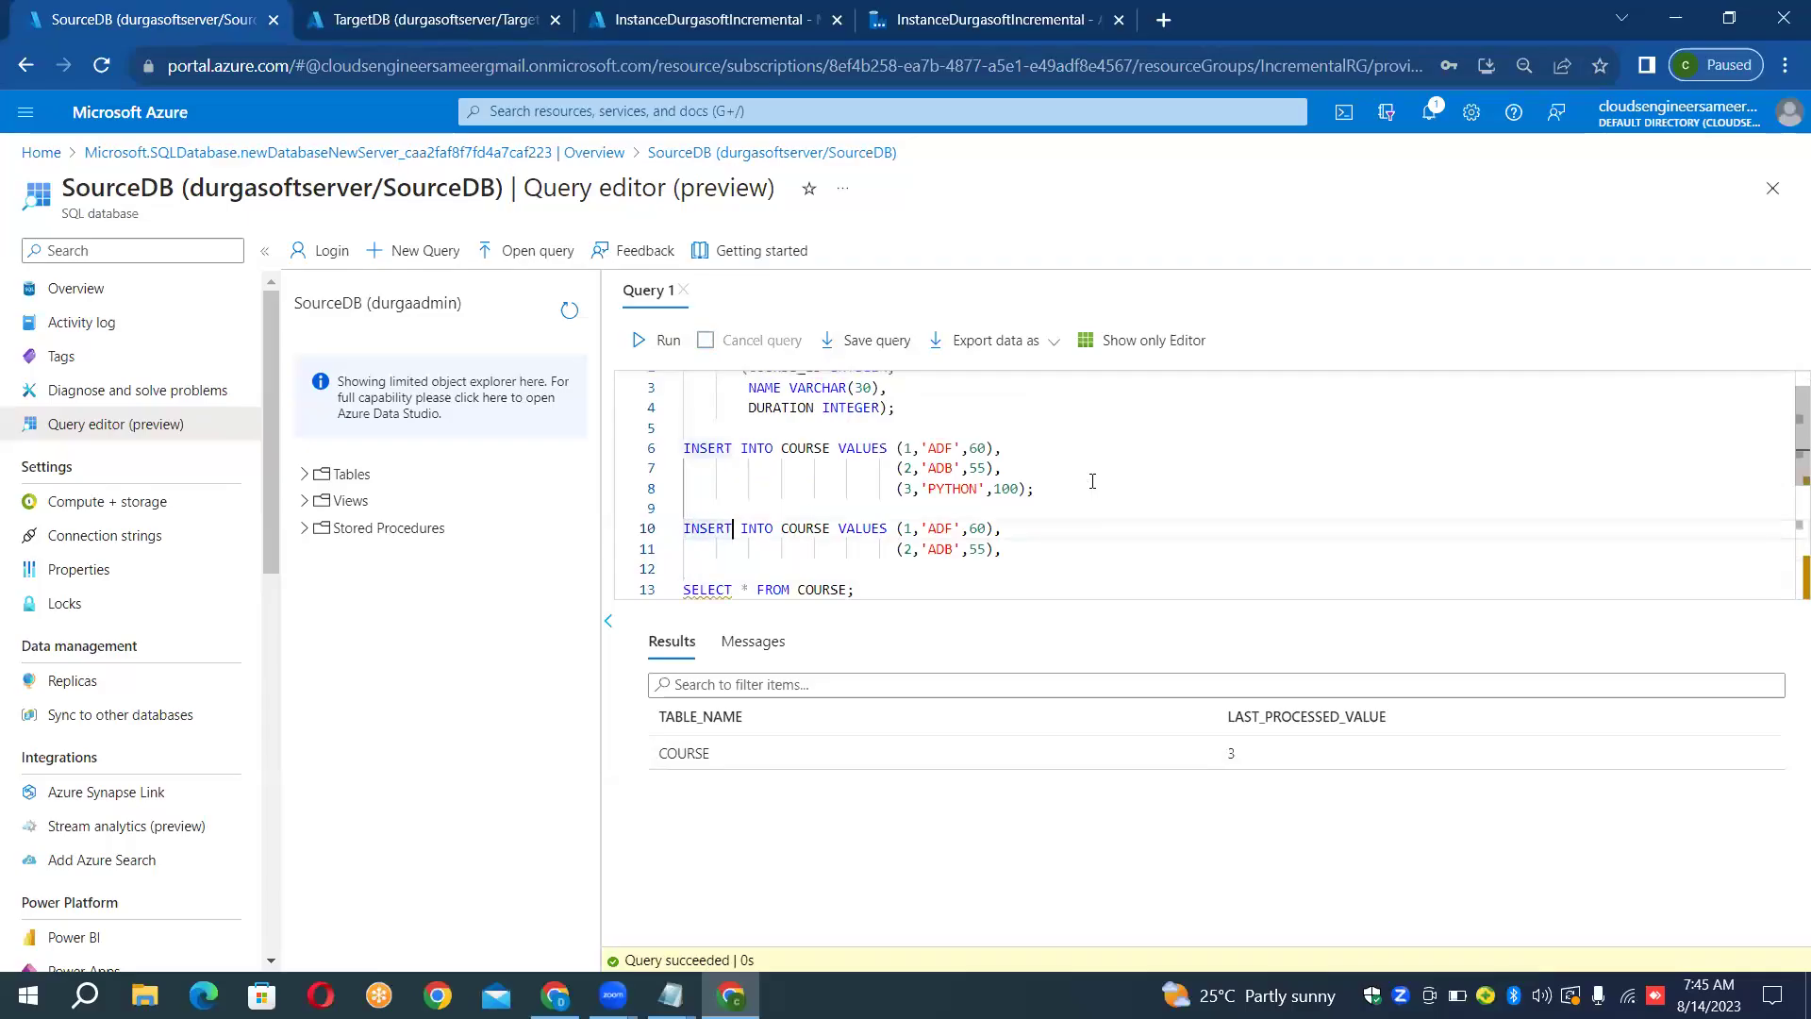
pyautogui.press('Right')
pyautogui.hotkey('shift', 'Right')
pyautogui.write('4')
pyautogui.hotkey('shift', 'Right')
pyautogui.hotkey('shift', 'Right')
pyautogui.hotkey('shift', 'Right')
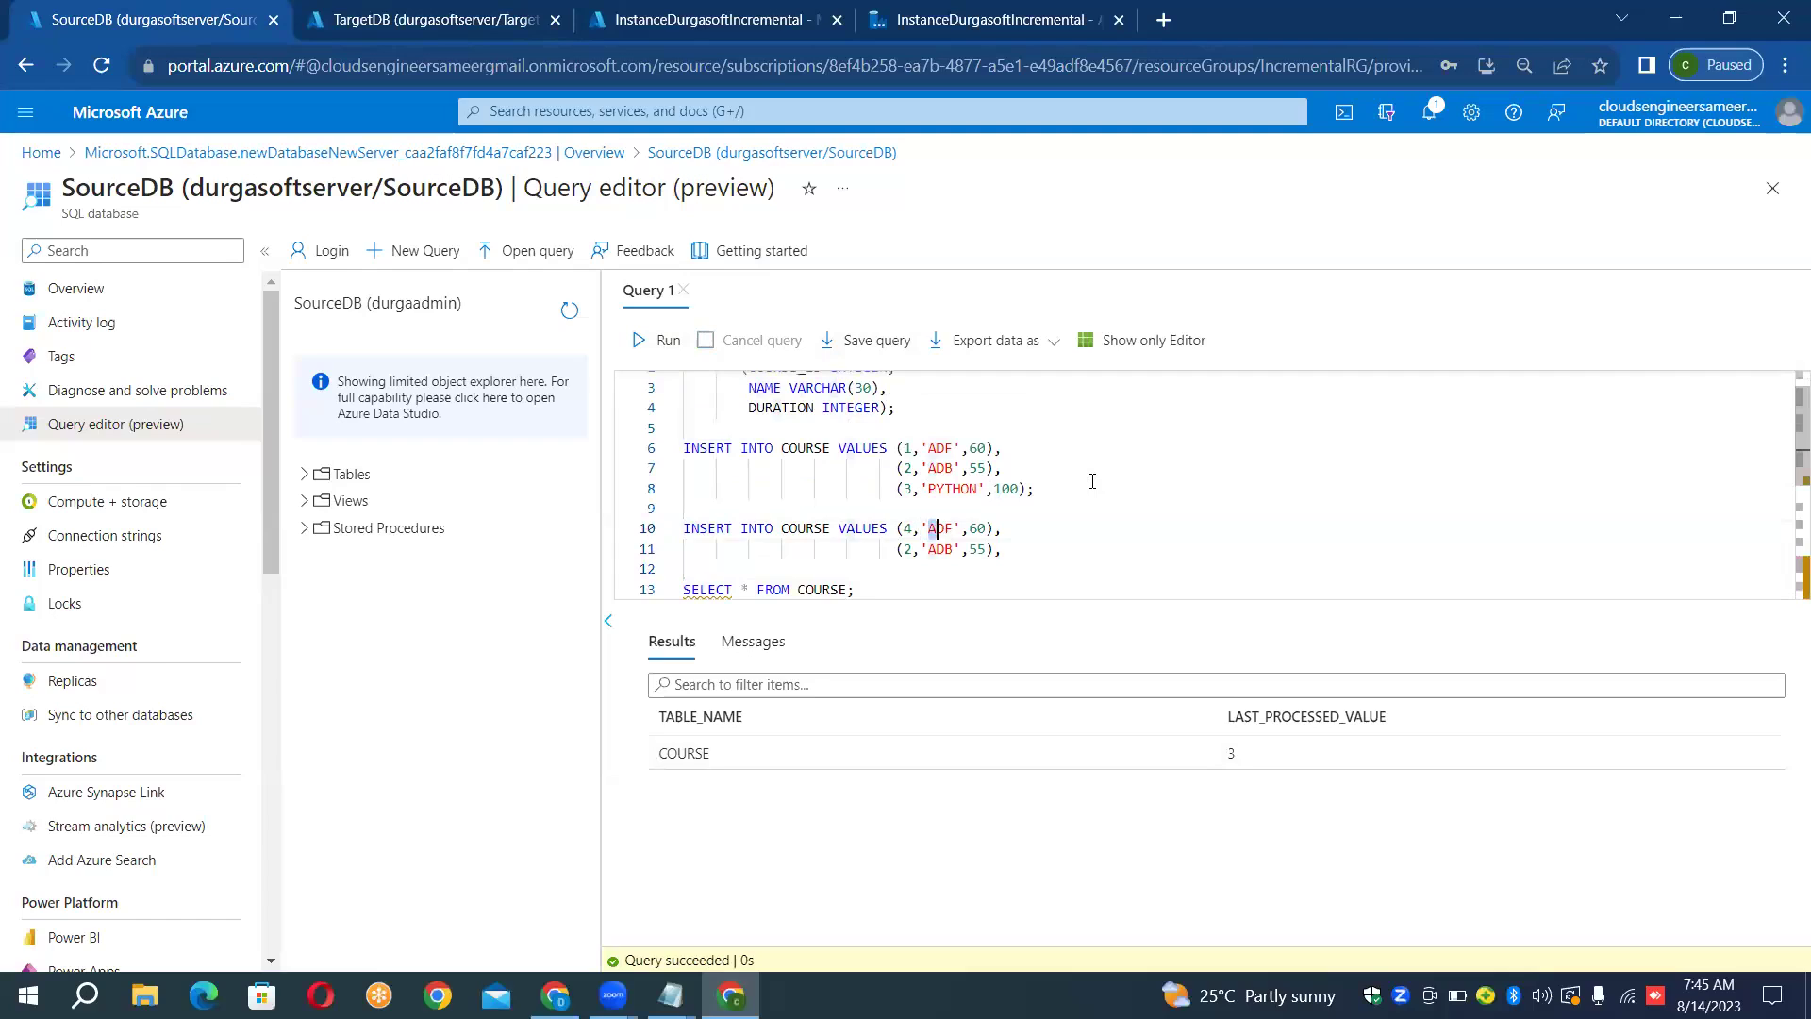
pyautogui.write('SY')
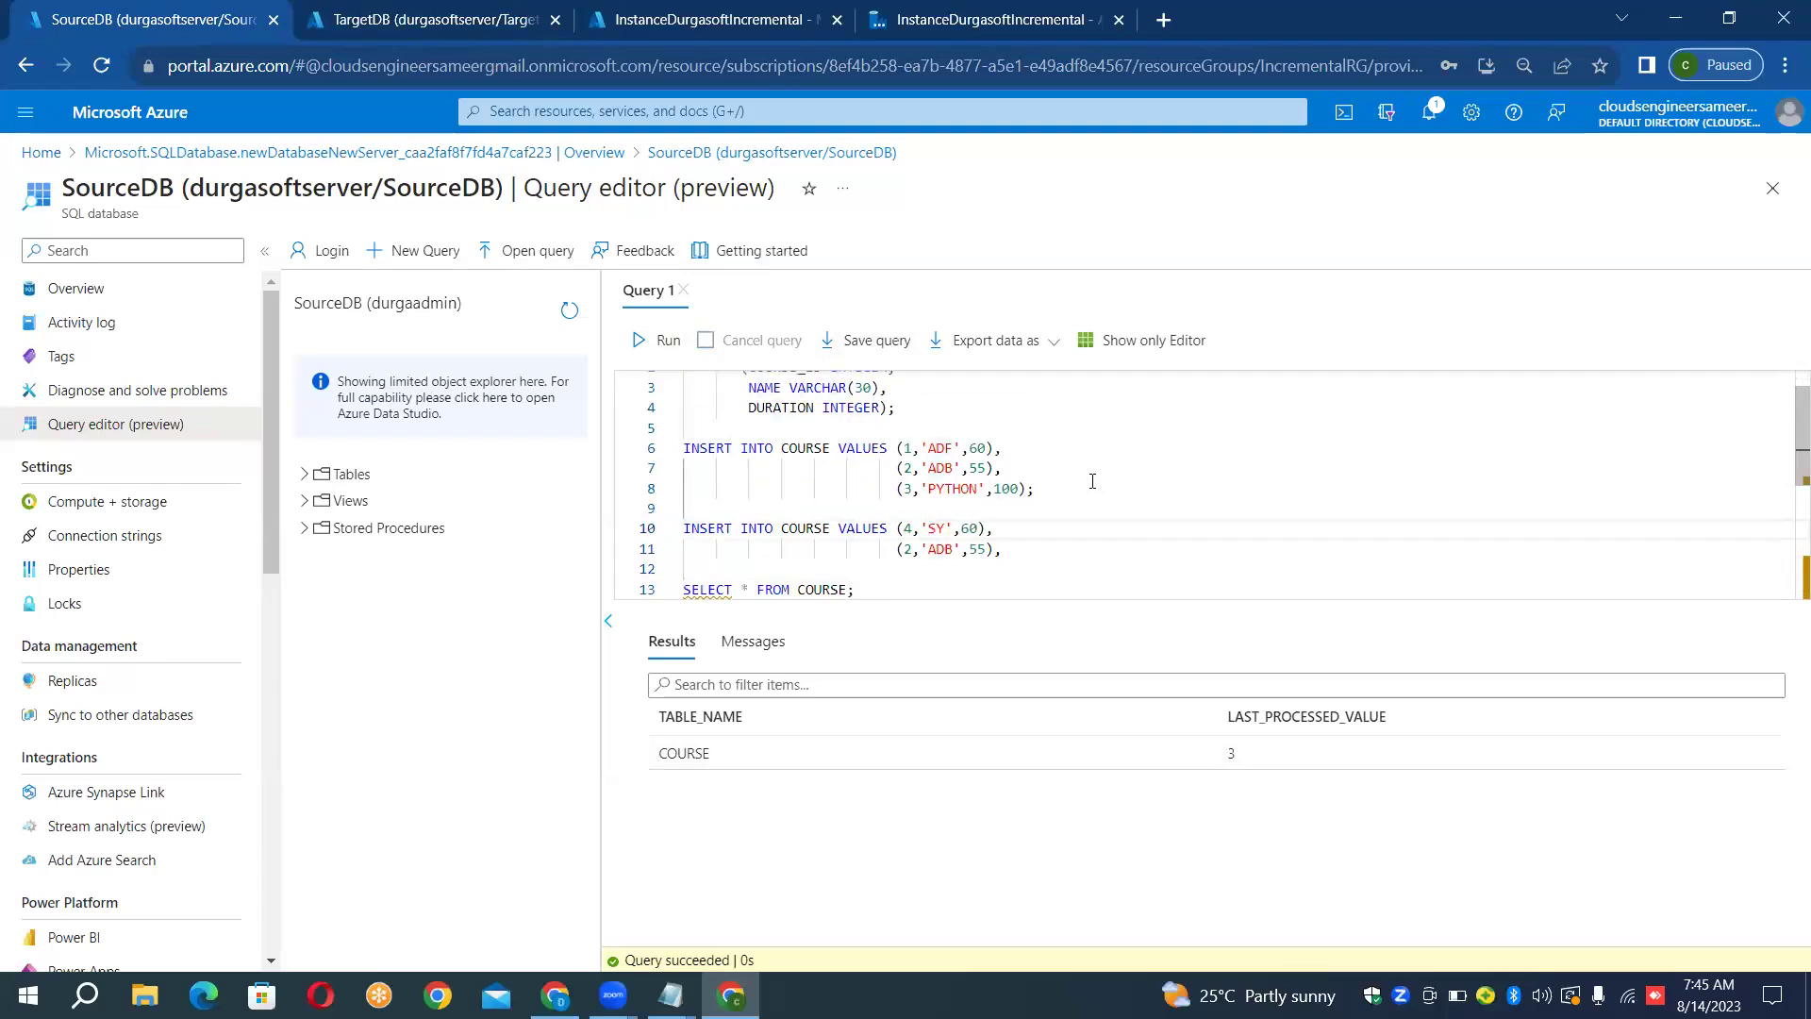
pyautogui.write('NAPSE')
# Change the name in the copied statement's second row to C++ and end the statement with a semicolon
pyautogui.press('Down')
pyautogui.press('Left')
pyautogui.press('Left')
pyautogui.press('Left')
pyautogui.press('Left')
pyautogui.hotkey('shift', 'Left')
pyautogui.hotkey('shift', 'Left')
pyautogui.hotkey('shift', 'Left')
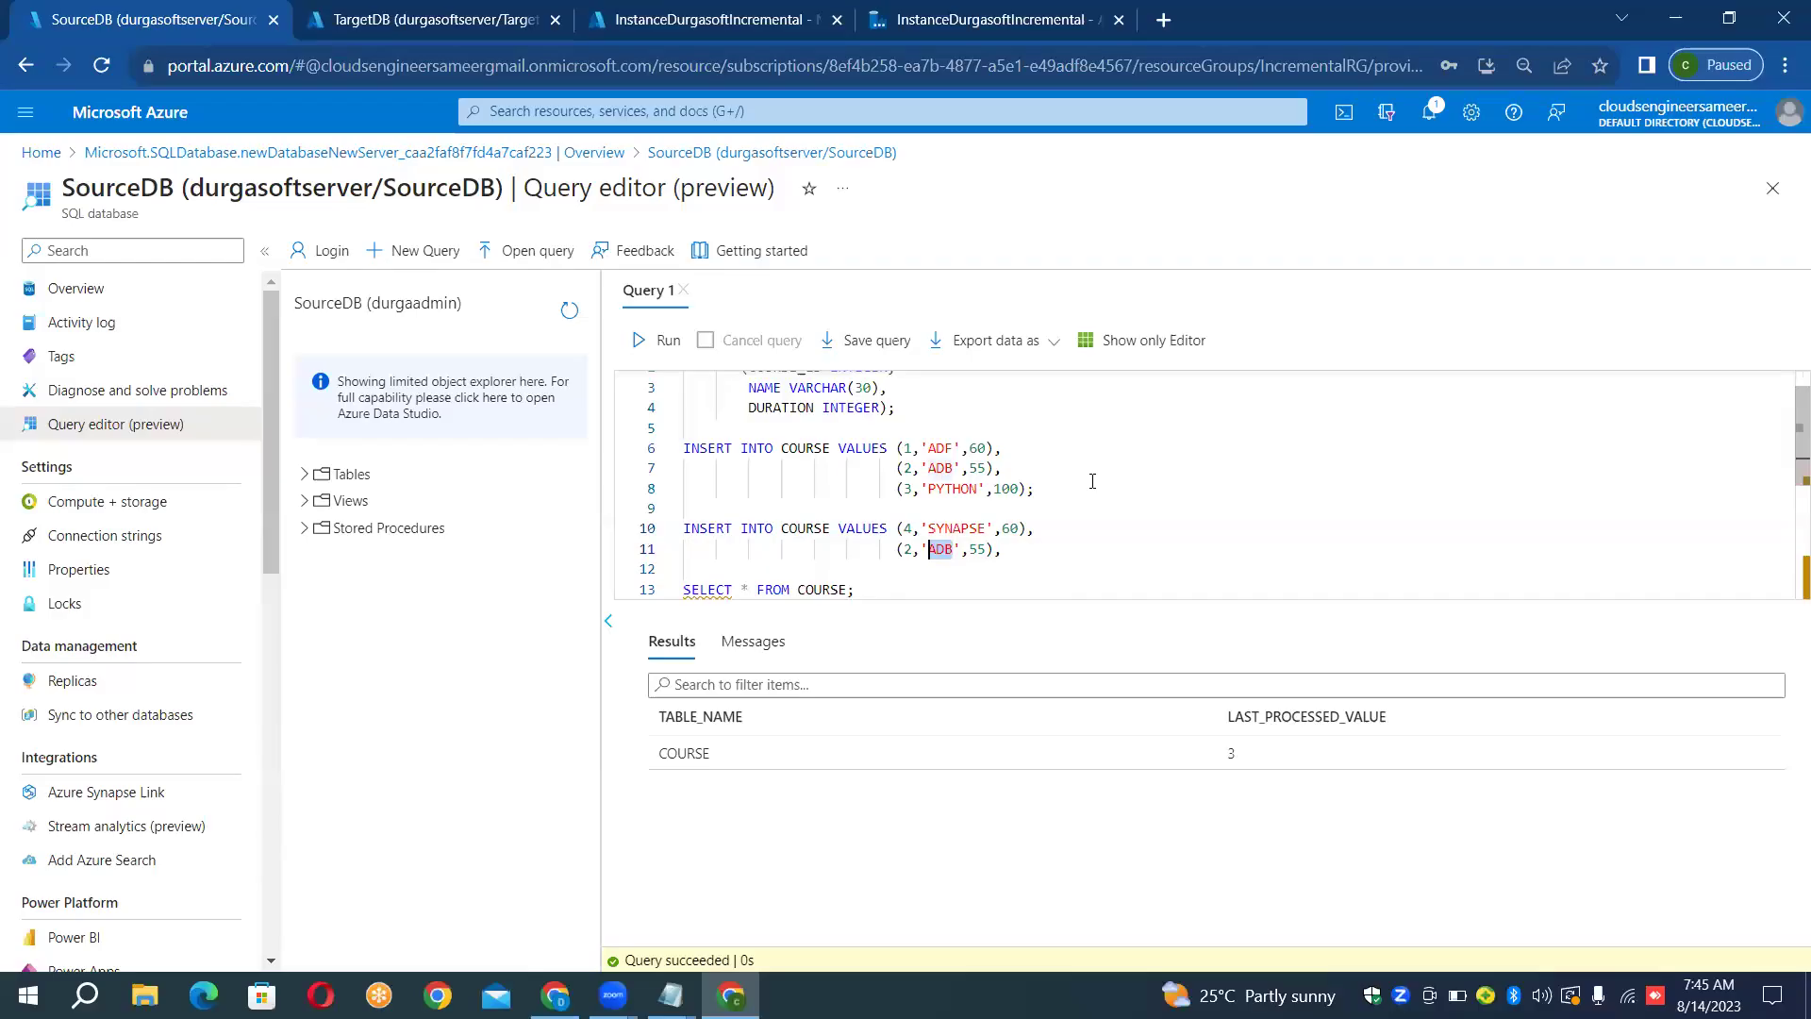
pyautogui.write('C++')
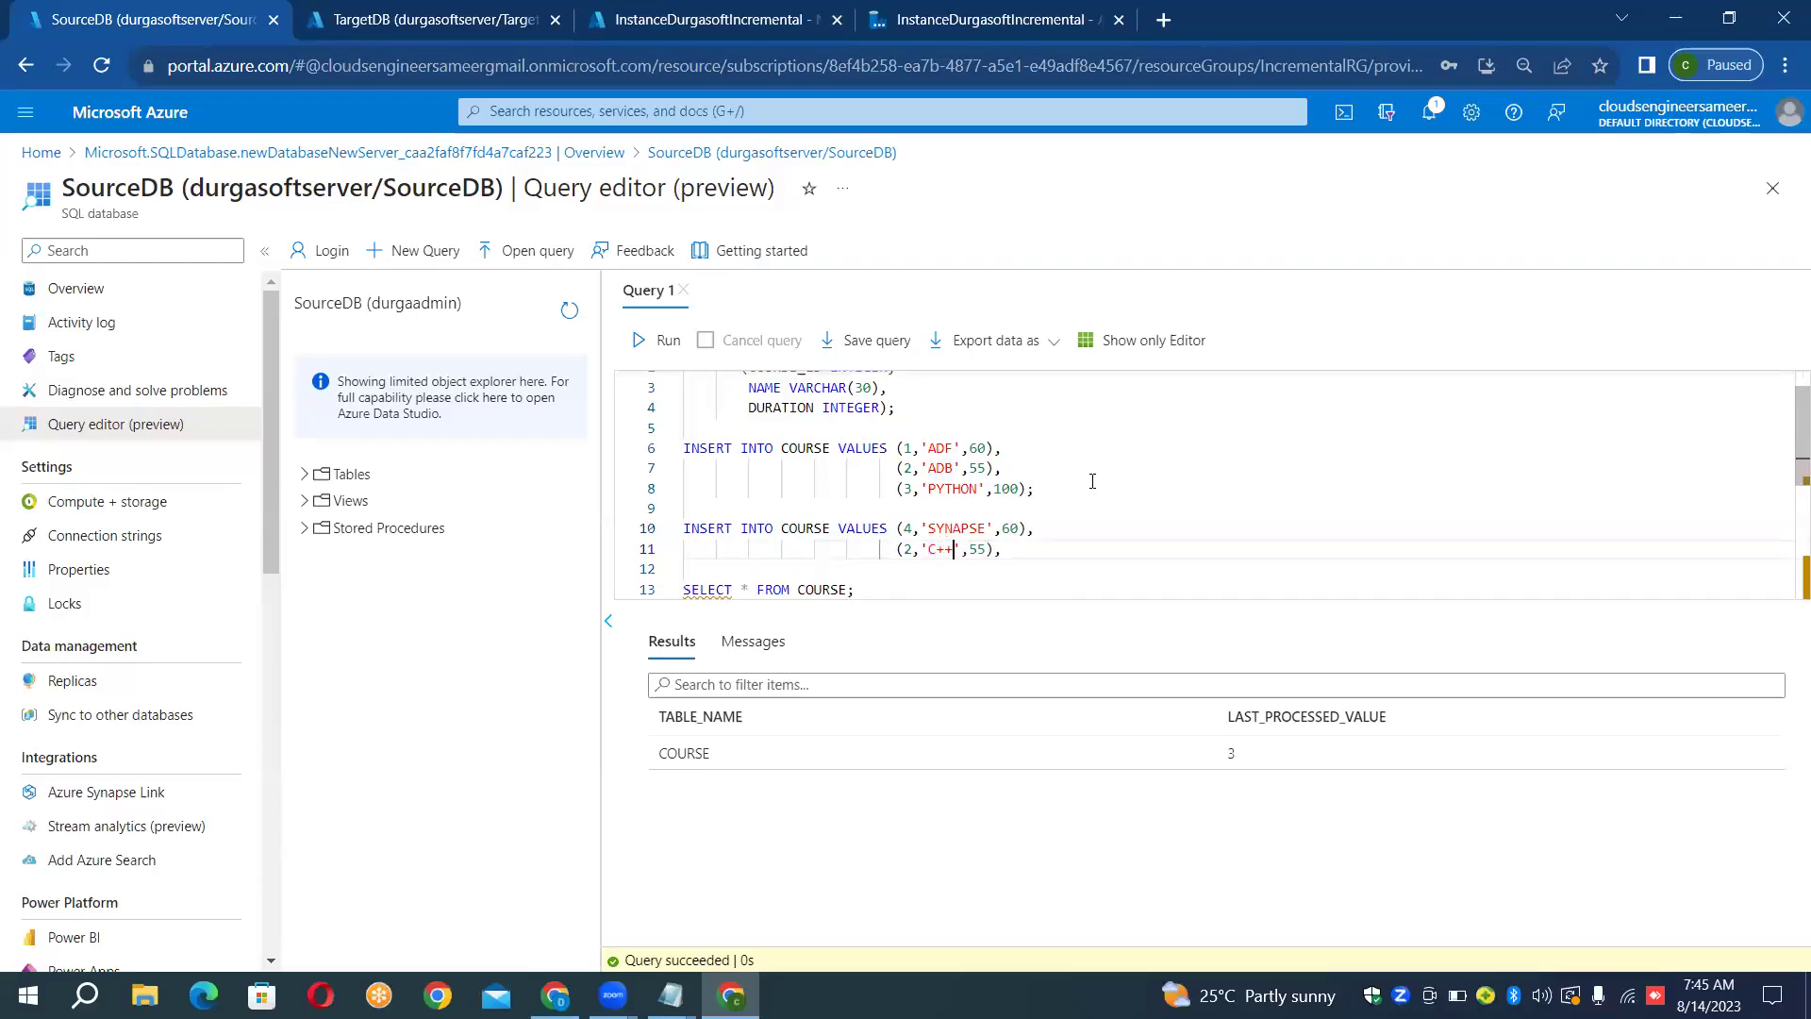
pyautogui.click(1019, 557)
pyautogui.write(';')
# Run only the new INSERT with the SYNAPSE and C++ rows, and select all rows from the COURSE table
pyautogui.hotkey('shift', 'Up')
pyautogui.hotkey('shift', 'Up')
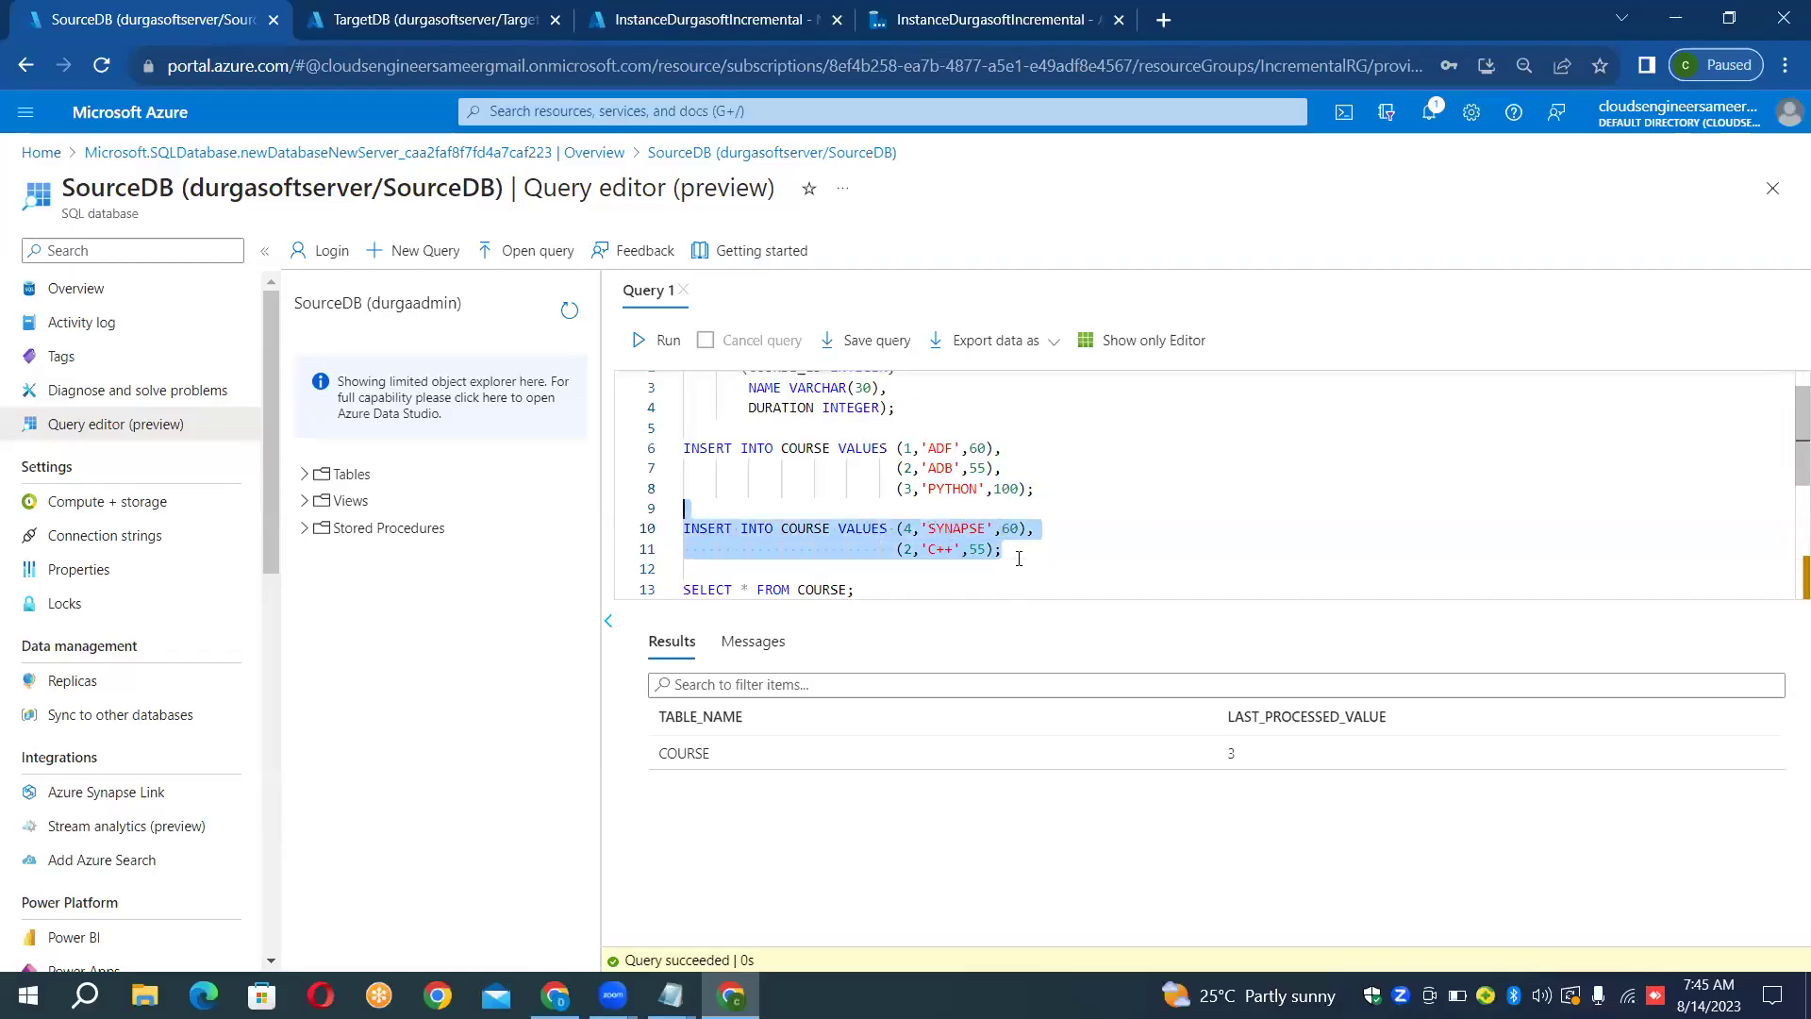
pyautogui.click(657, 340)
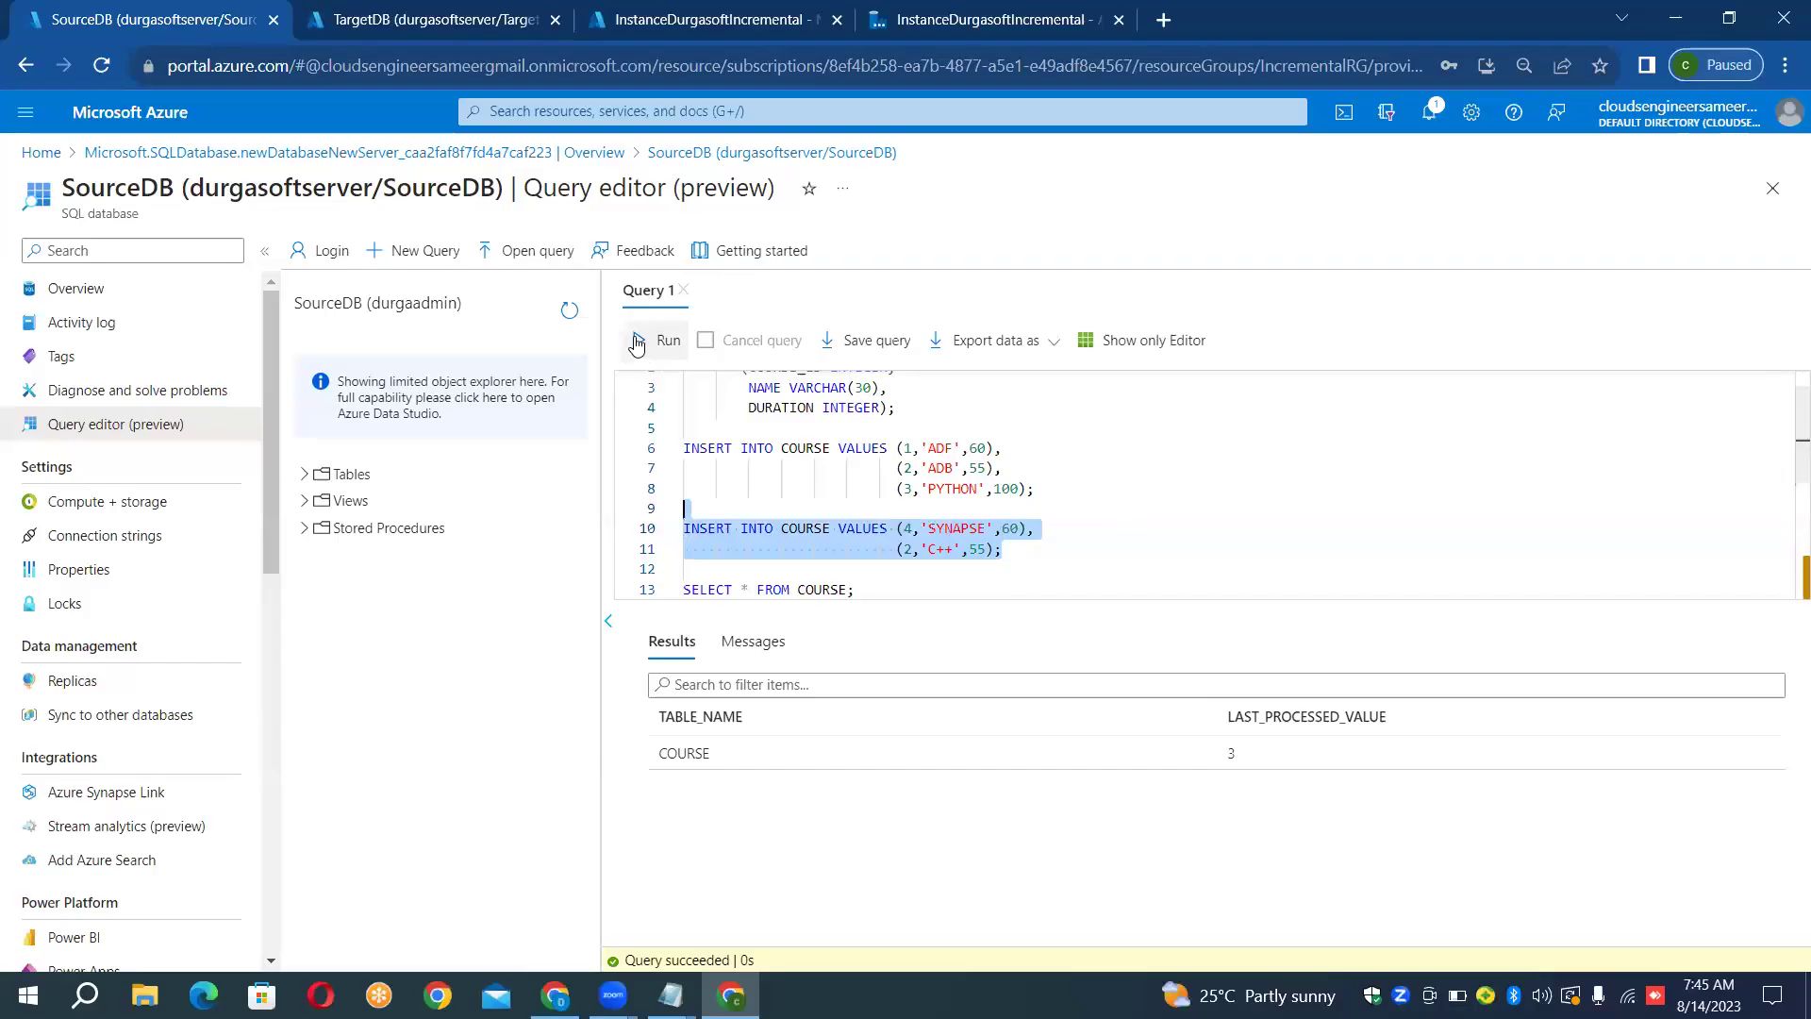
pyautogui.click(902, 588)
pyautogui.hotkey('shift', 'Home')
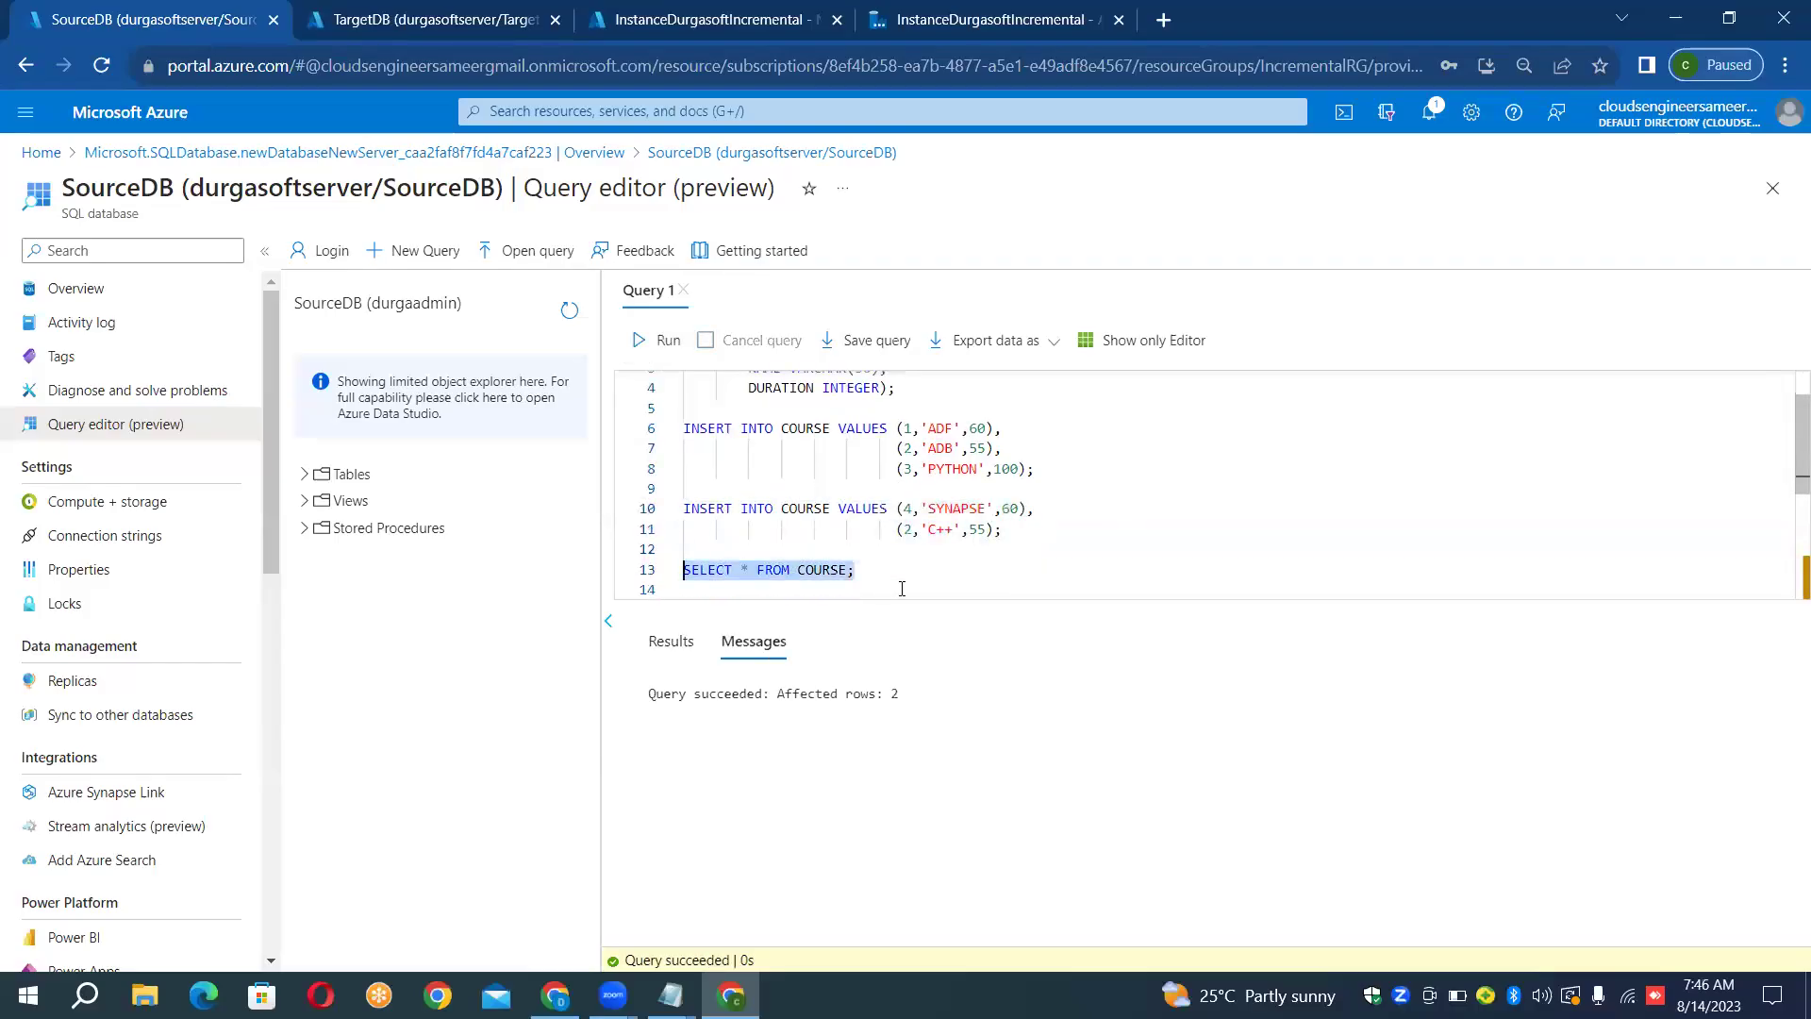
pyautogui.click(645, 351)
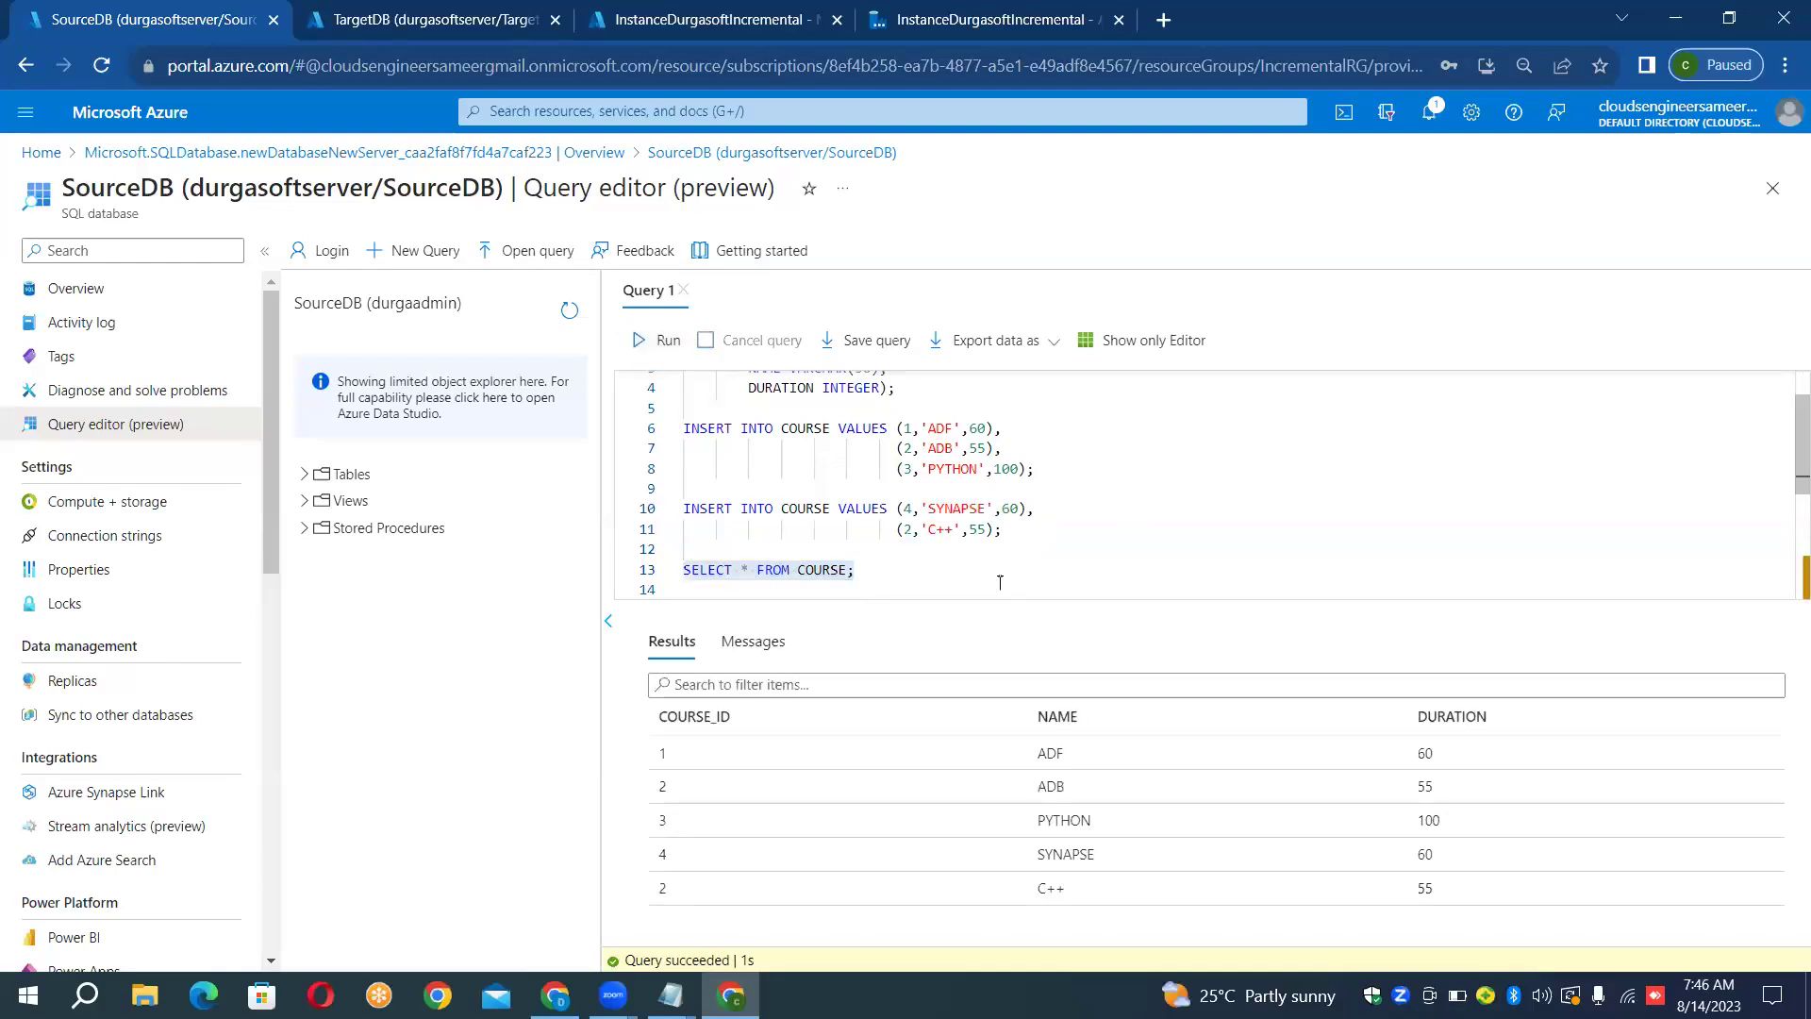
# Query the WATERMARK table in SourceDB to check the last processed value before the next pipeline run
pyautogui.click(954, 573)
pyautogui.press('Return')
pyautogui.press('Return')
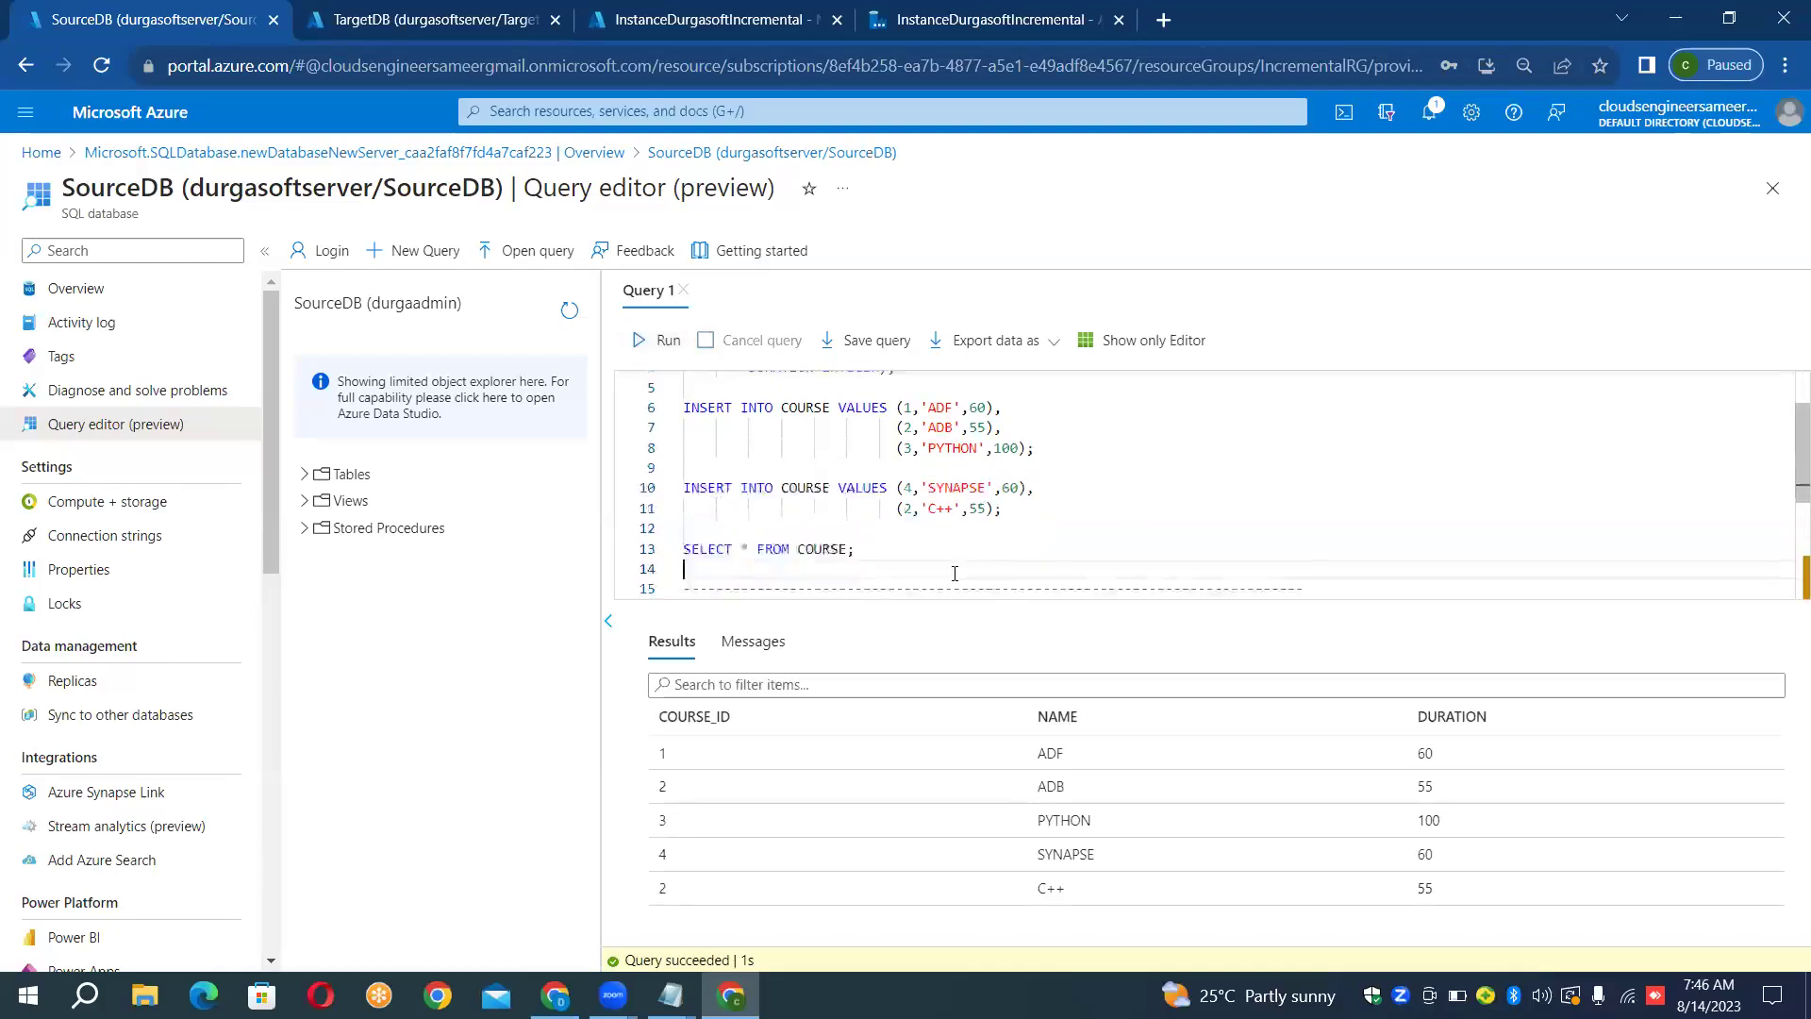
pyautogui.write("---------------------------------------------------------------------------- CREATE TABLE WATERMARK (TABLE_NAME VARCHAR(30),LAST_PROCESSED_VALUE INTEGER);  INSERT INTO WATERMARK VALUES('COURSE',0);  SELECT * FROM WATERMARK;")
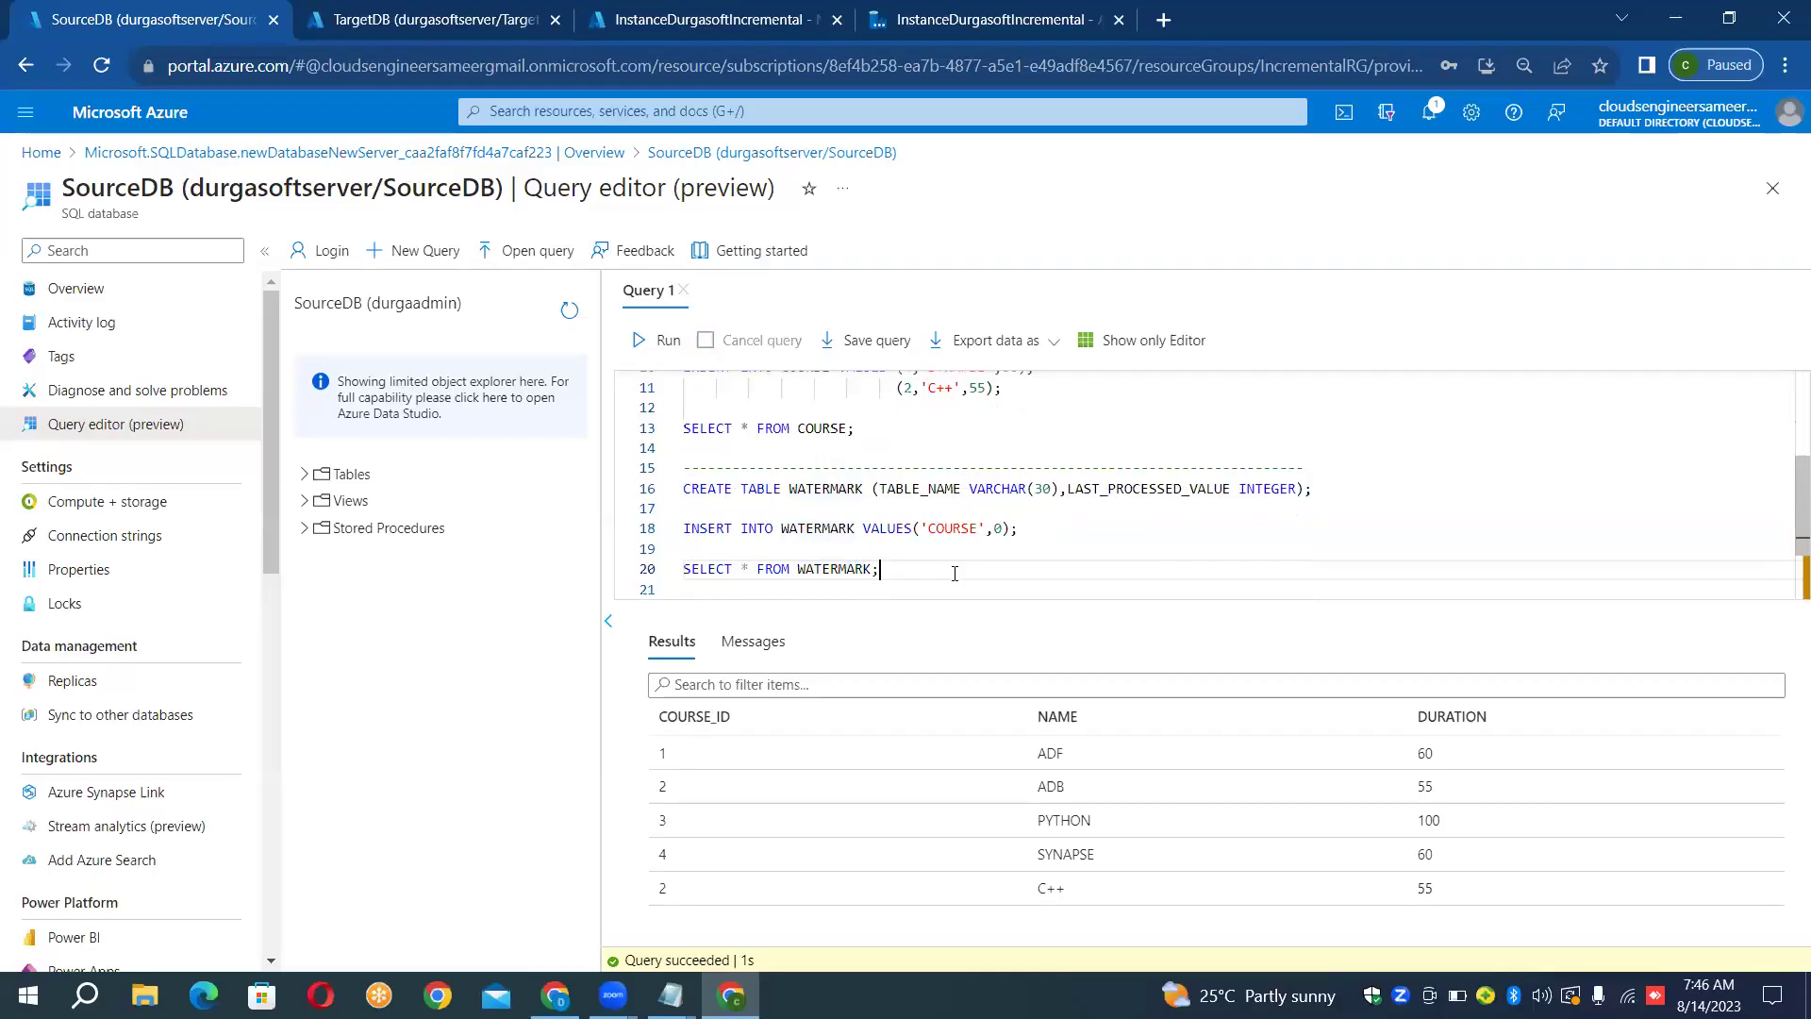
pyautogui.hotkey('shift', 'Home')
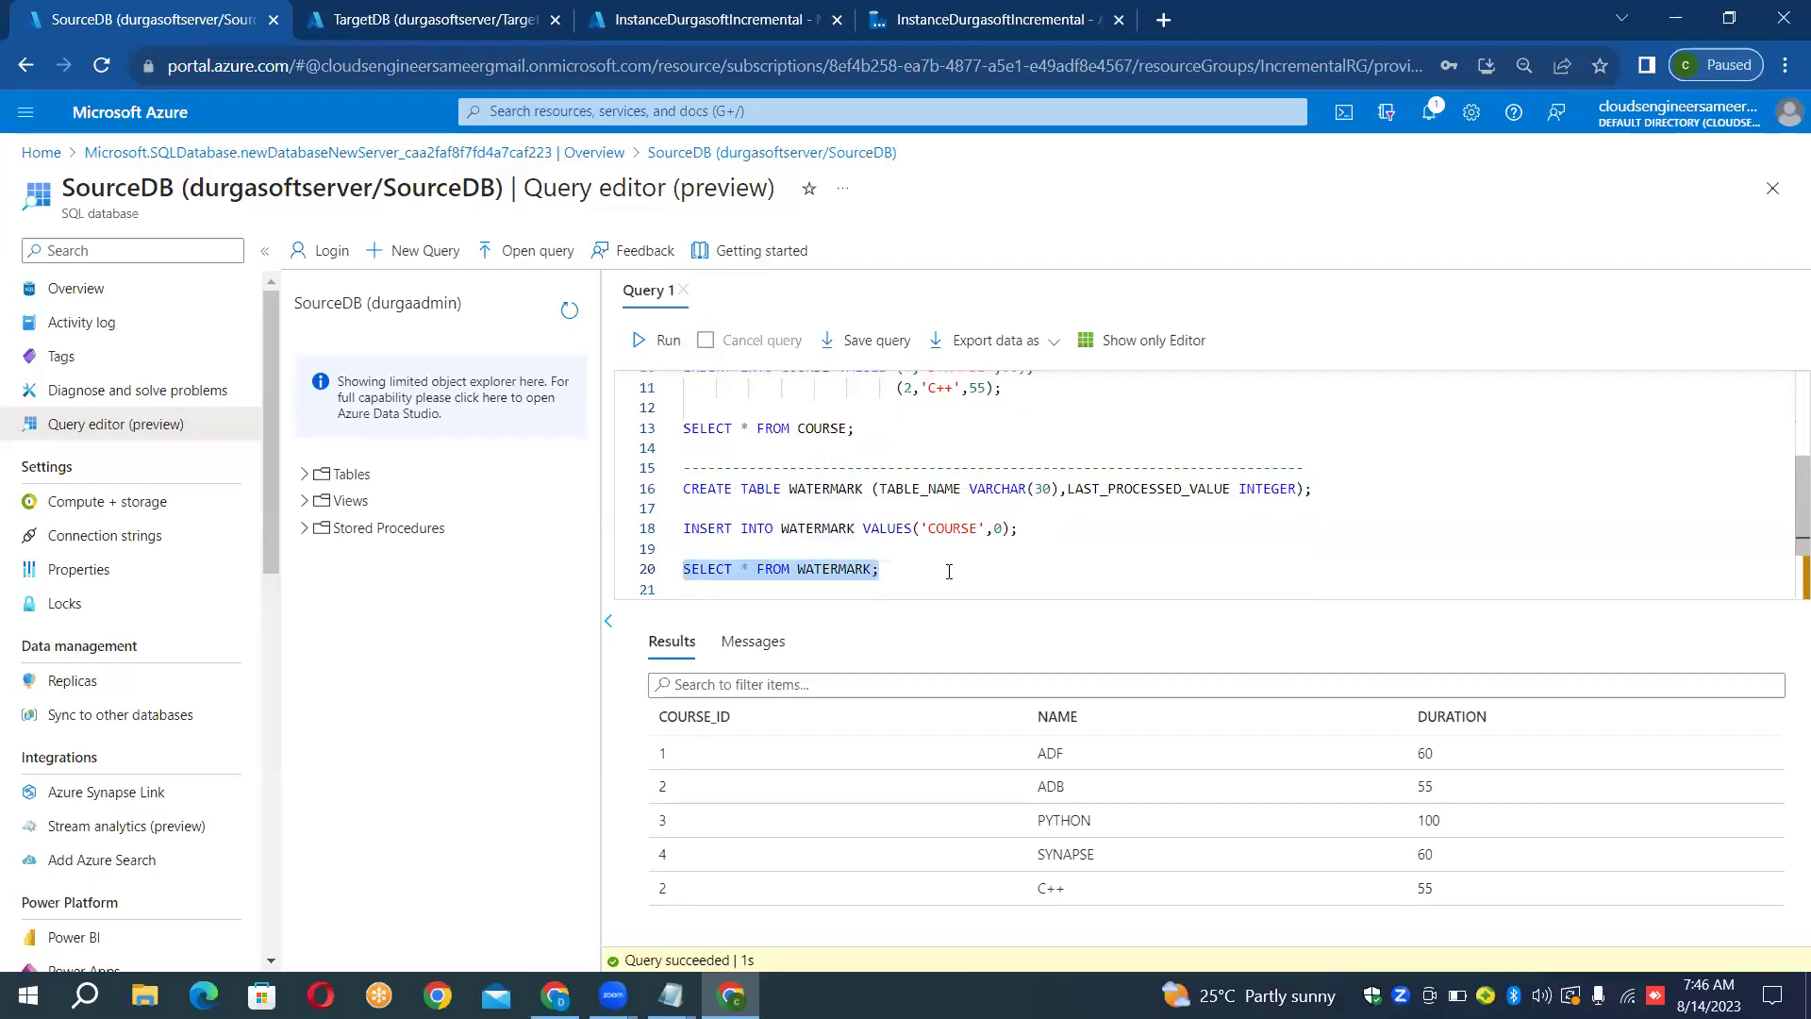
pyautogui.click(657, 341)
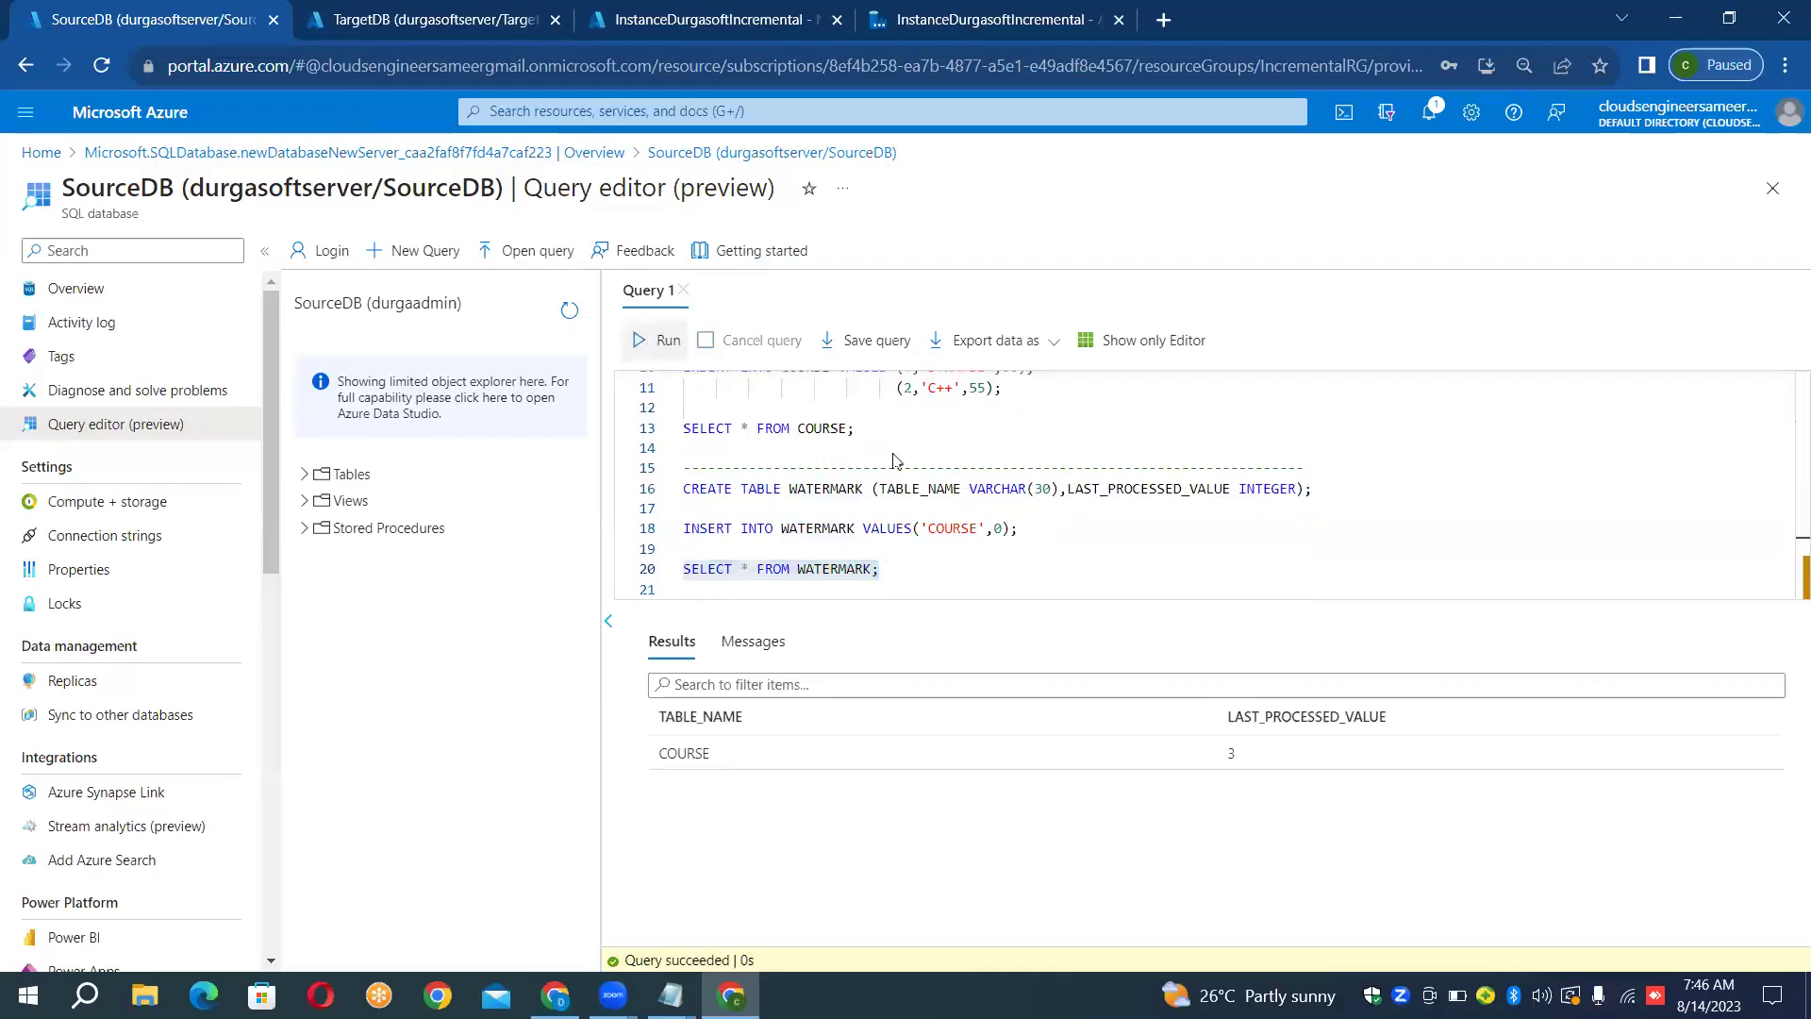
# Debug the PL_INCREMENTAL_LOADING pipeline again and rerun SELECT * FROM WATERMARK; in SourceDB to check the updated watermark
pyautogui.click(987, 20)
pyautogui.click(804, 240)
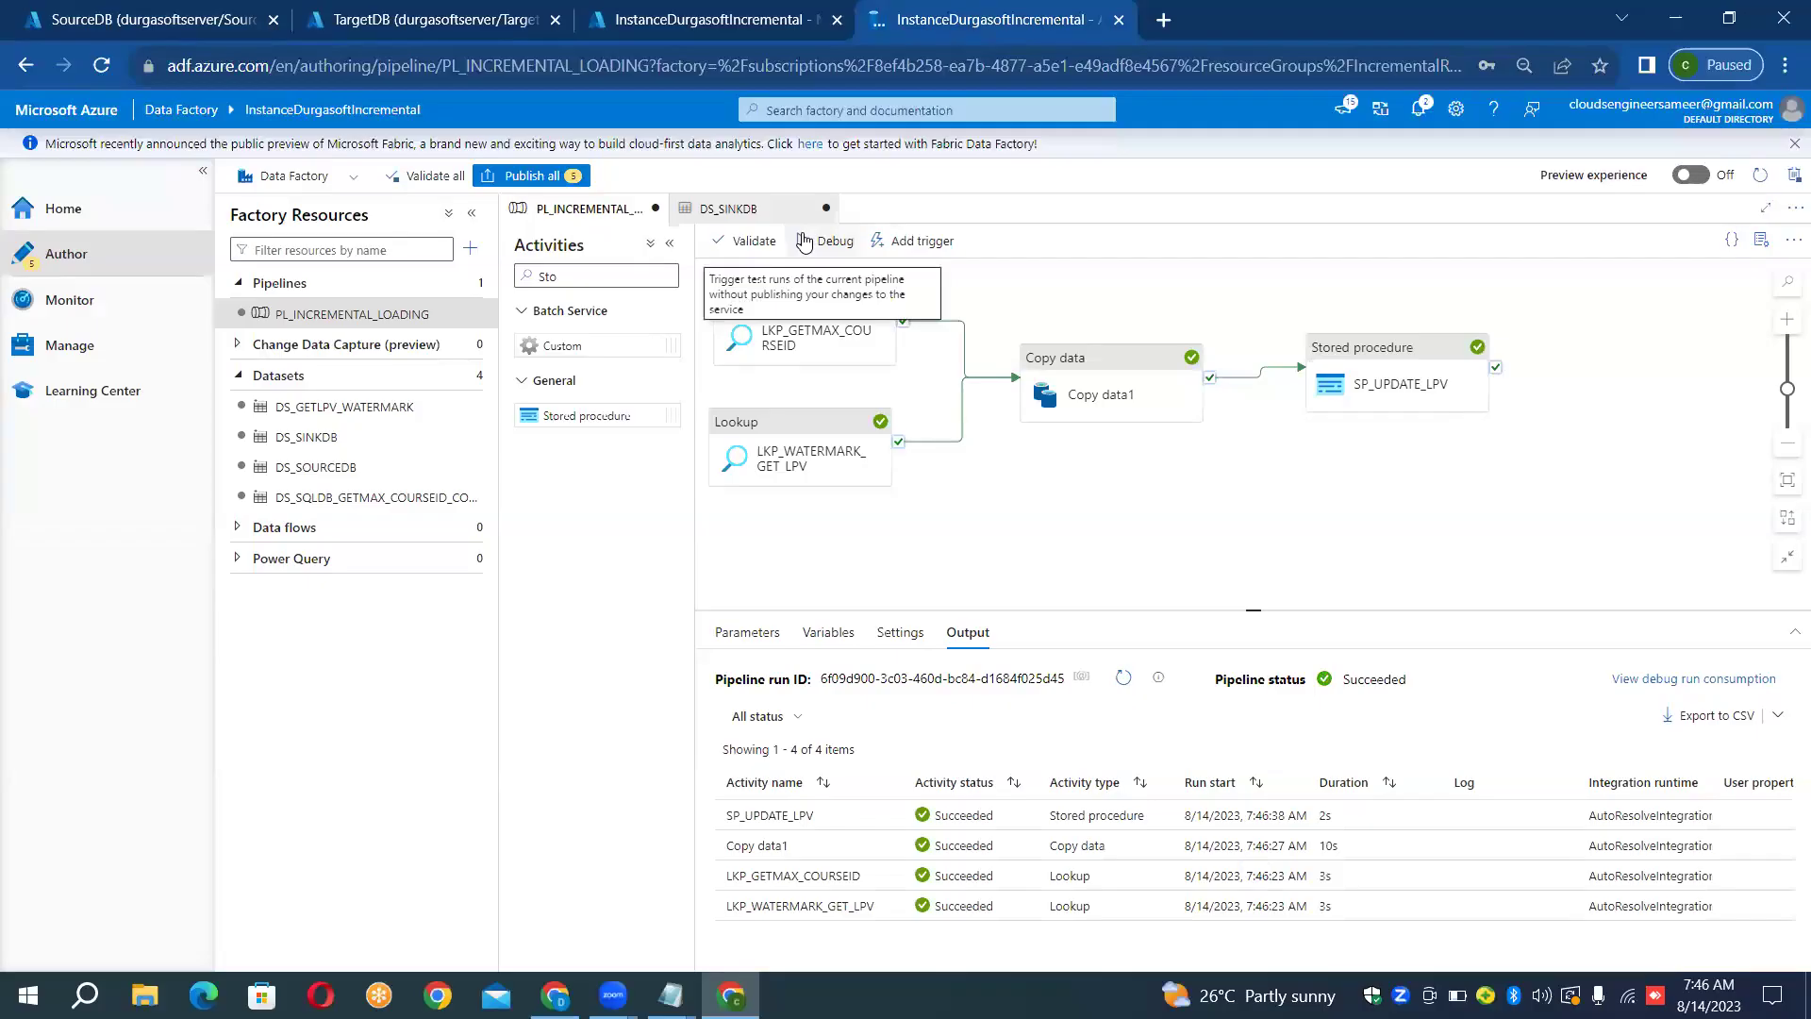
pyautogui.click(443, 19)
pyautogui.click(186, 17)
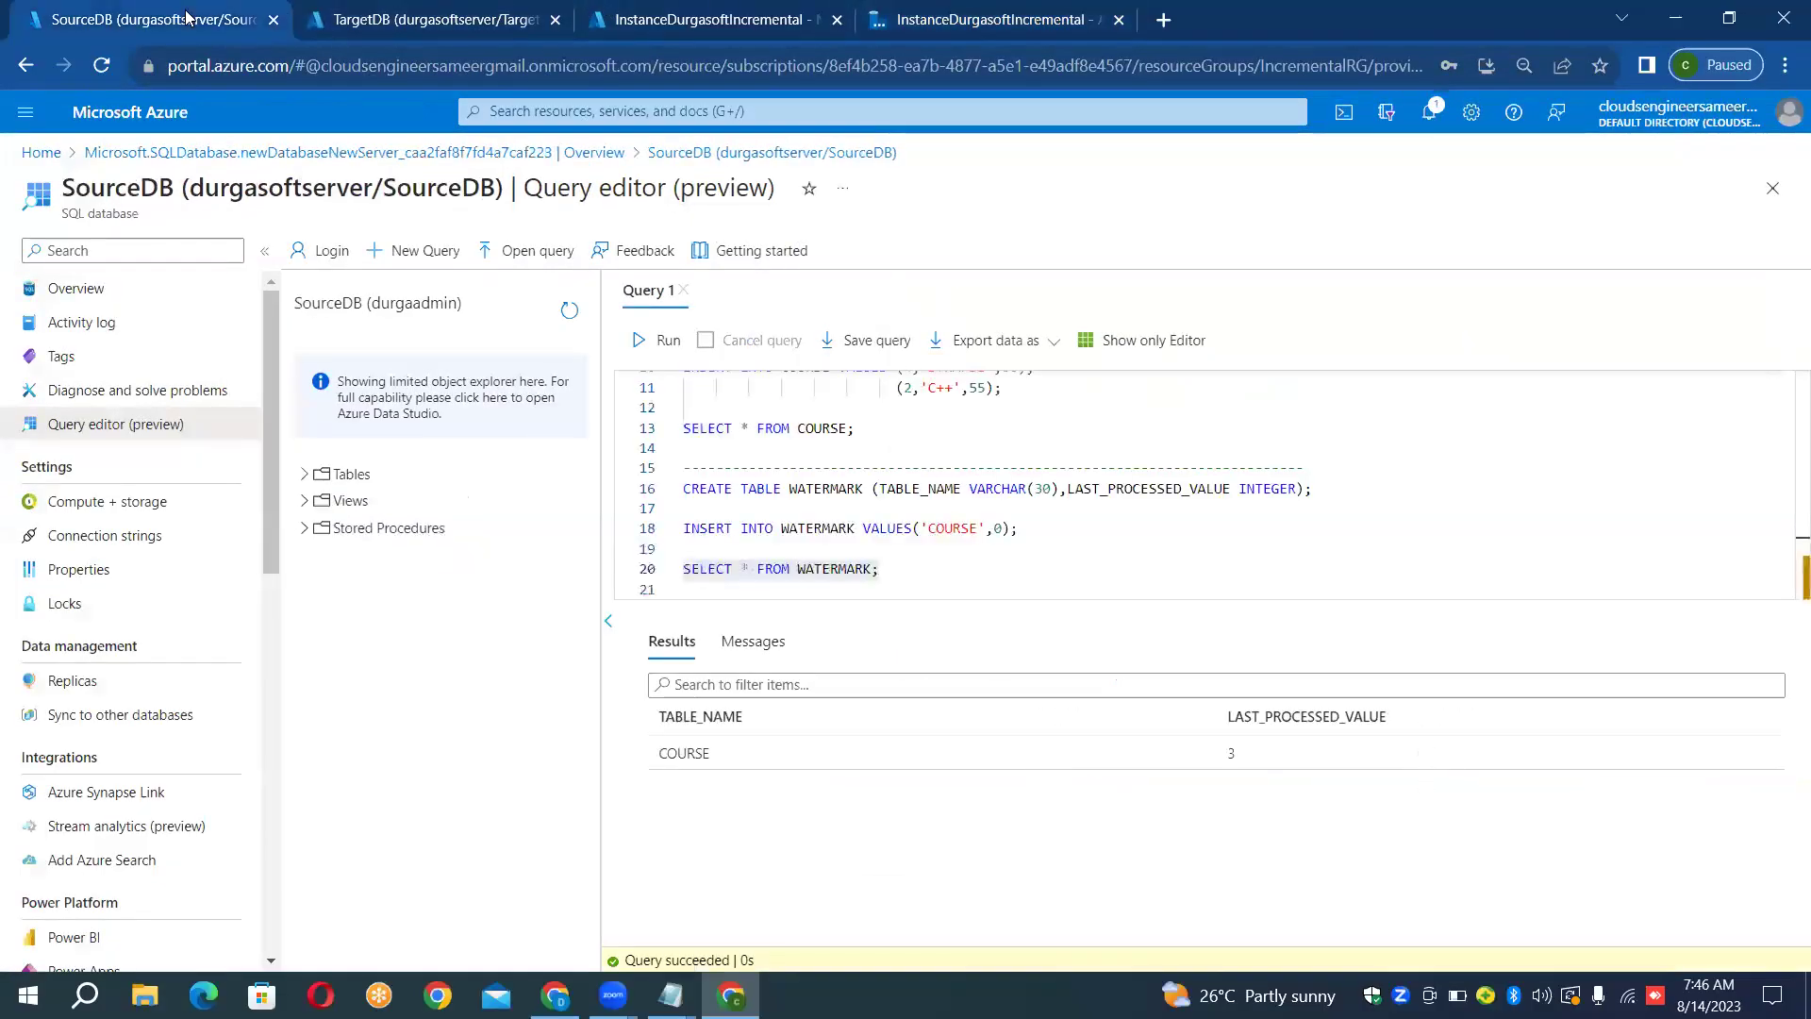
pyautogui.click(907, 570)
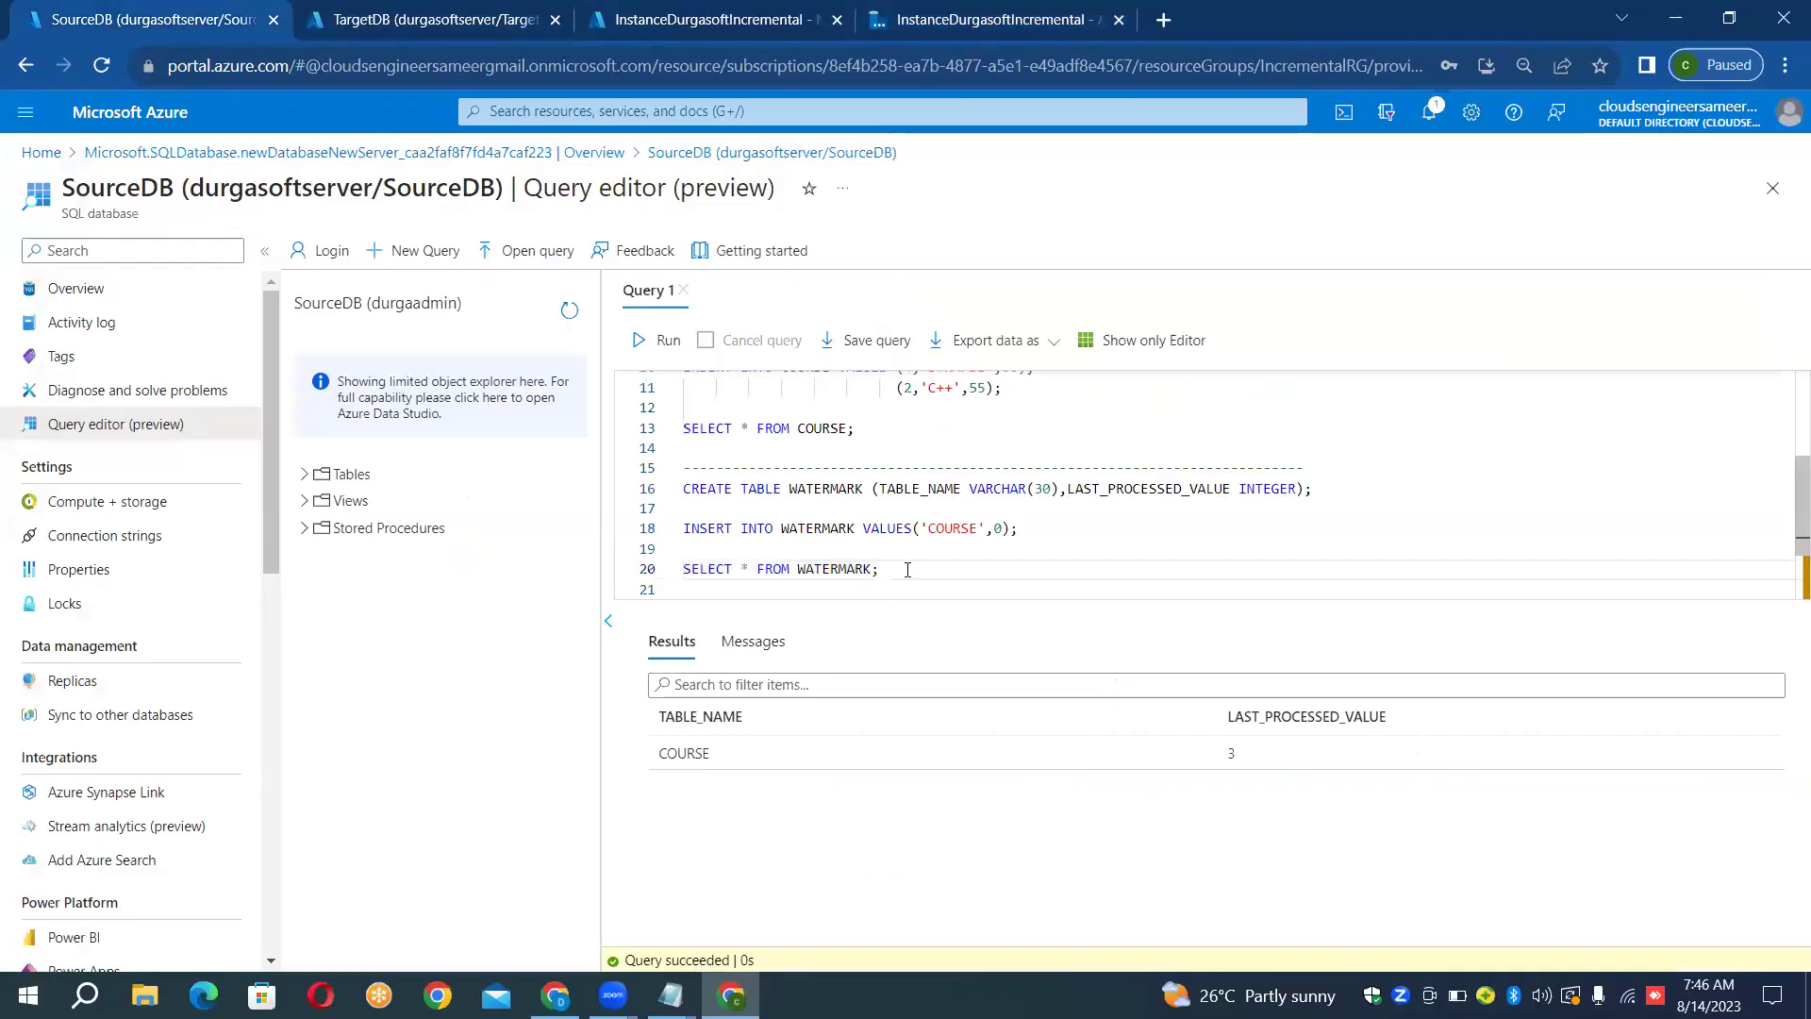
pyautogui.hotkey('shift', 'Home')
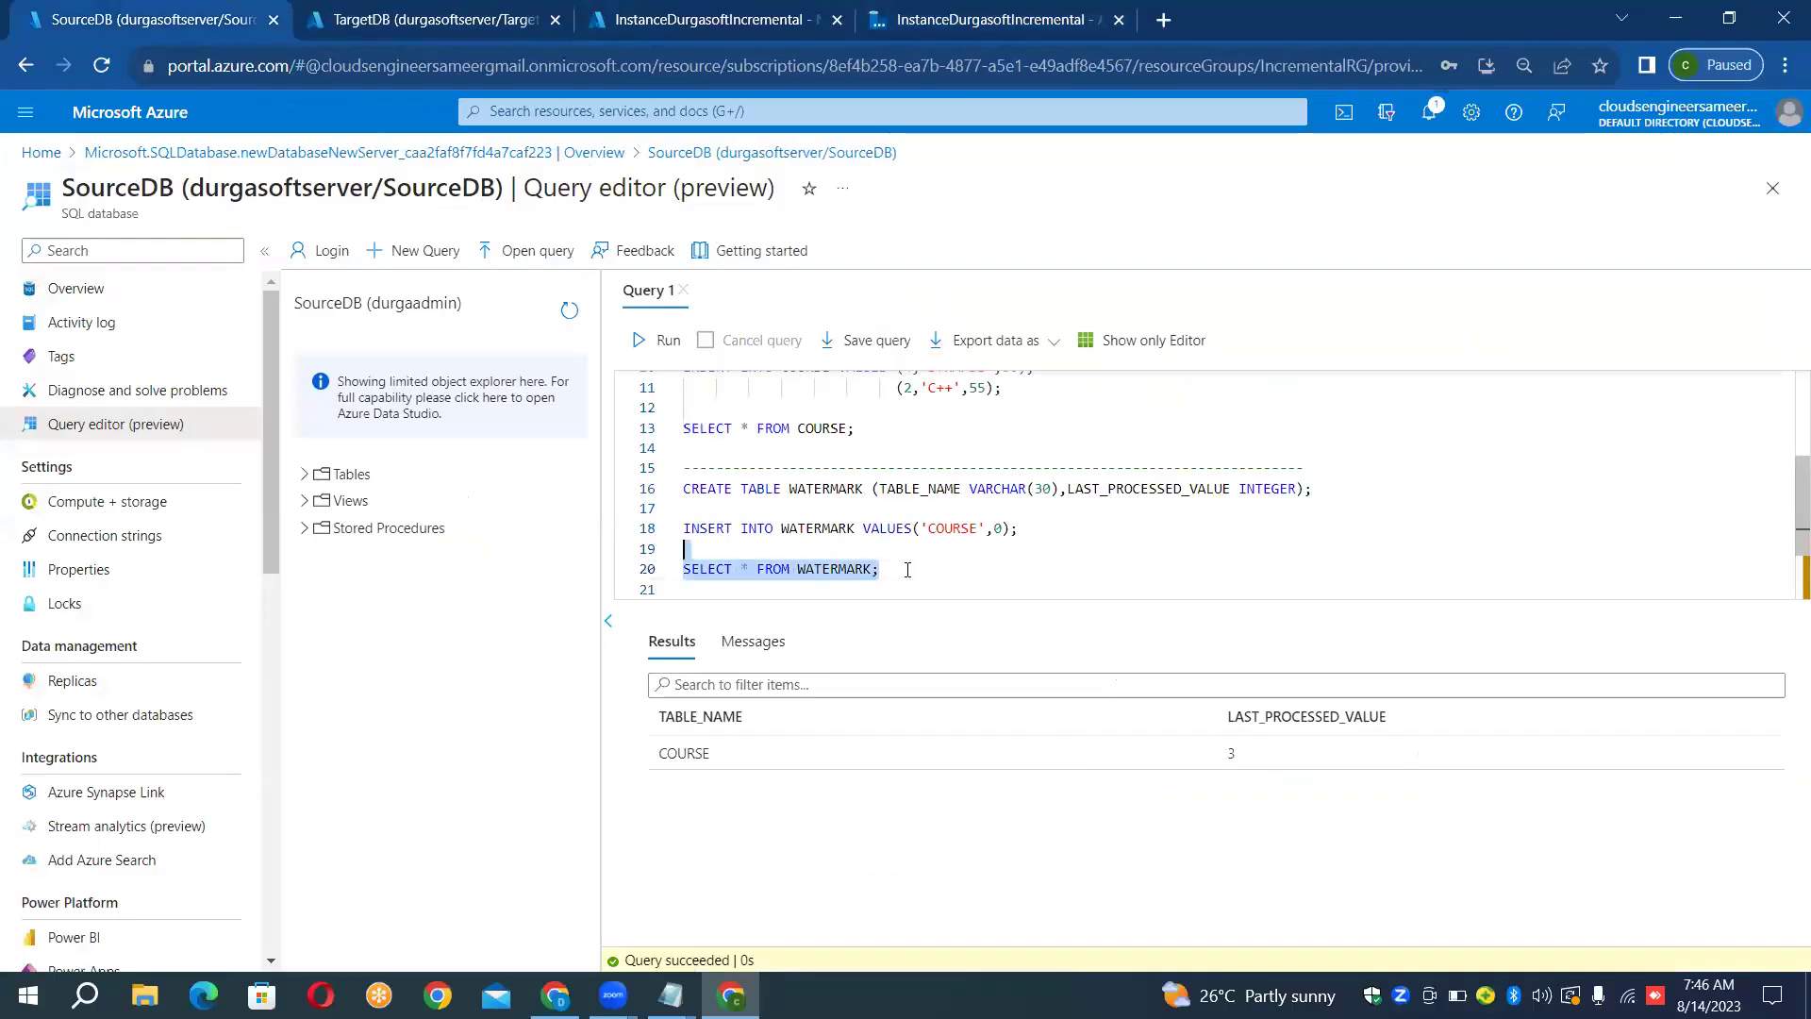
pyautogui.click(658, 346)
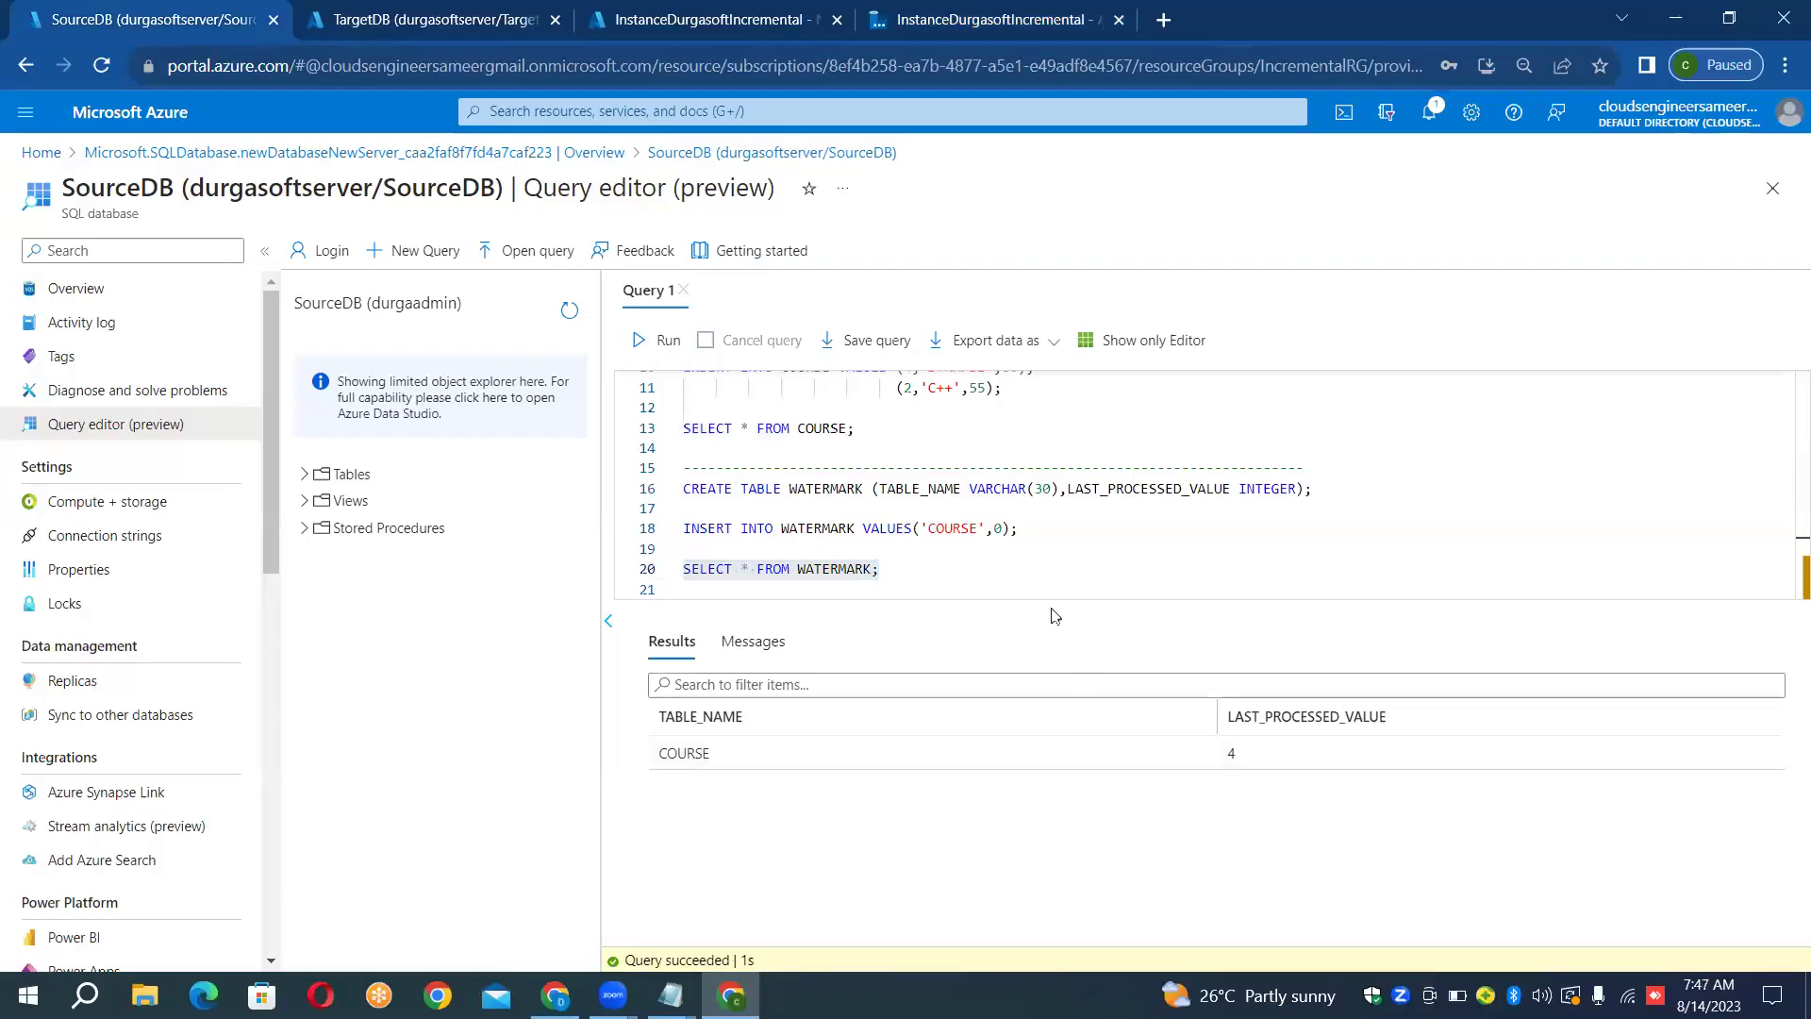
# Set the C++ row's course ID to 5 in the second COURSE INSERT statement
pyautogui.click(930, 560)
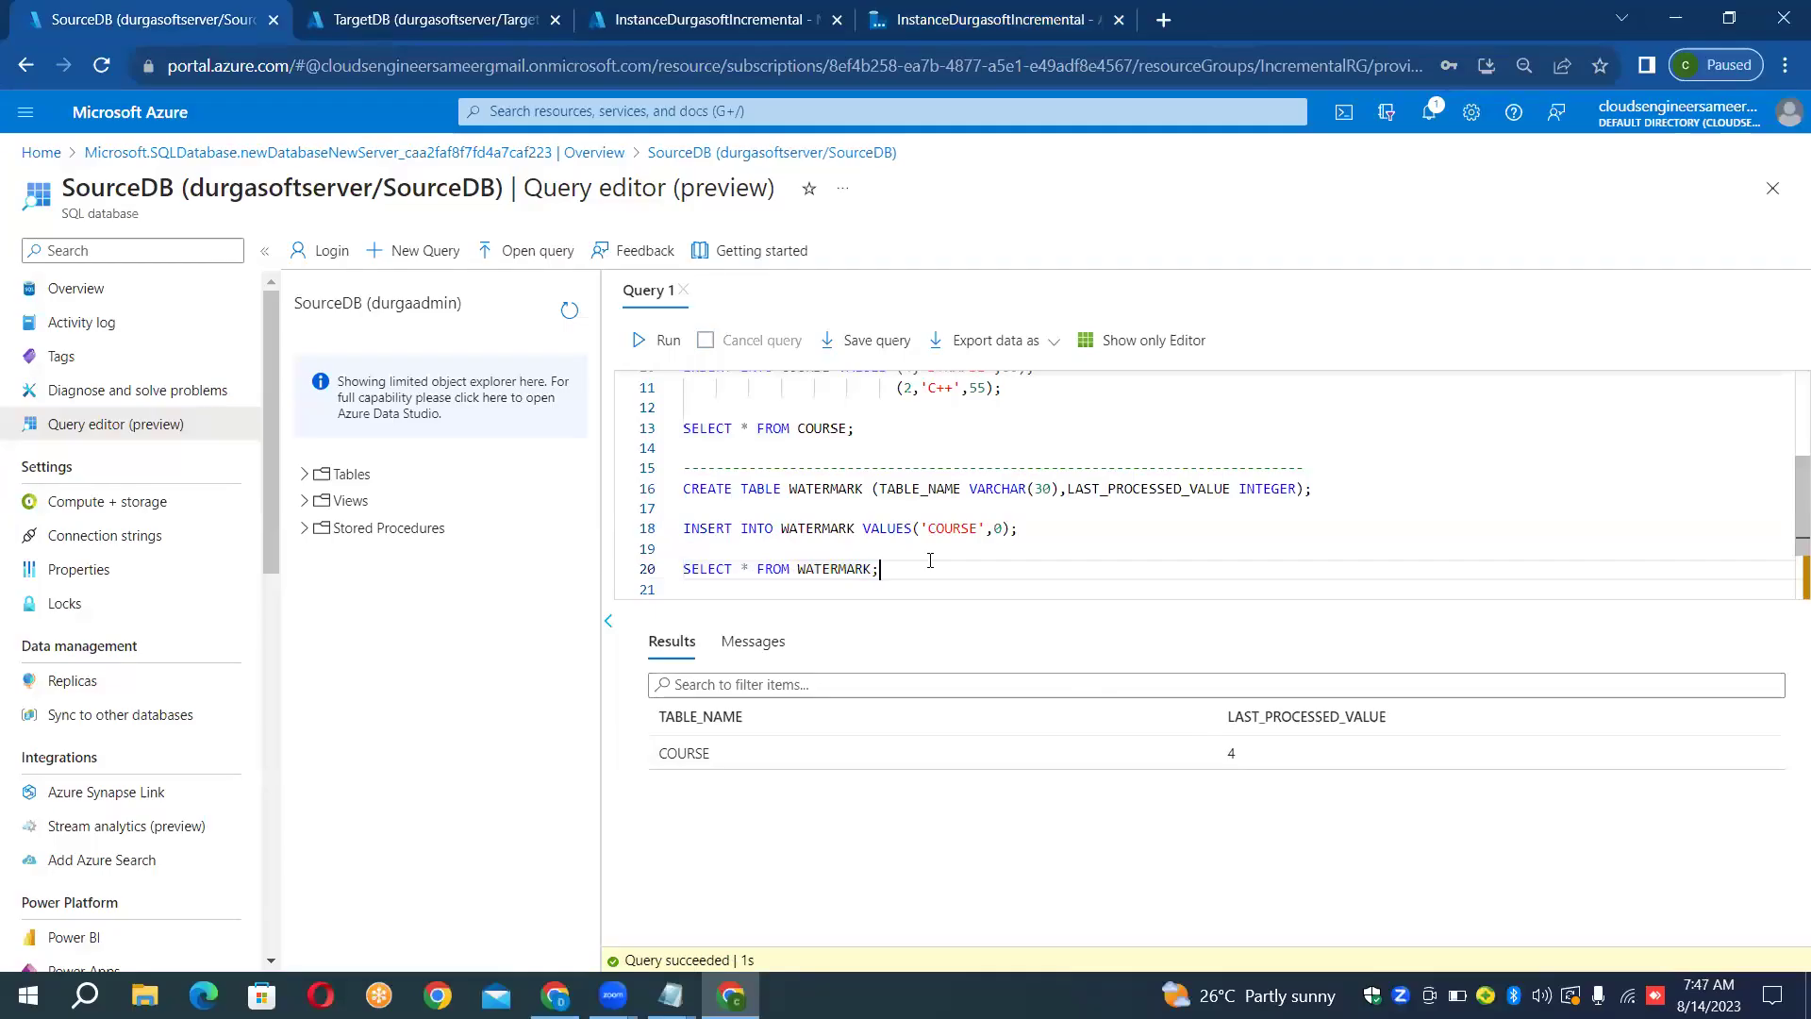
pyautogui.press('Up')
pyautogui.press('Up')
pyautogui.press('Up')
pyautogui.press('Up')
pyautogui.press('Up')
pyautogui.press('Up')
pyautogui.press('Up')
pyautogui.press('Up')
pyautogui.press('Up')
pyautogui.press('Up')
pyautogui.press('Up')
pyautogui.press('Up')
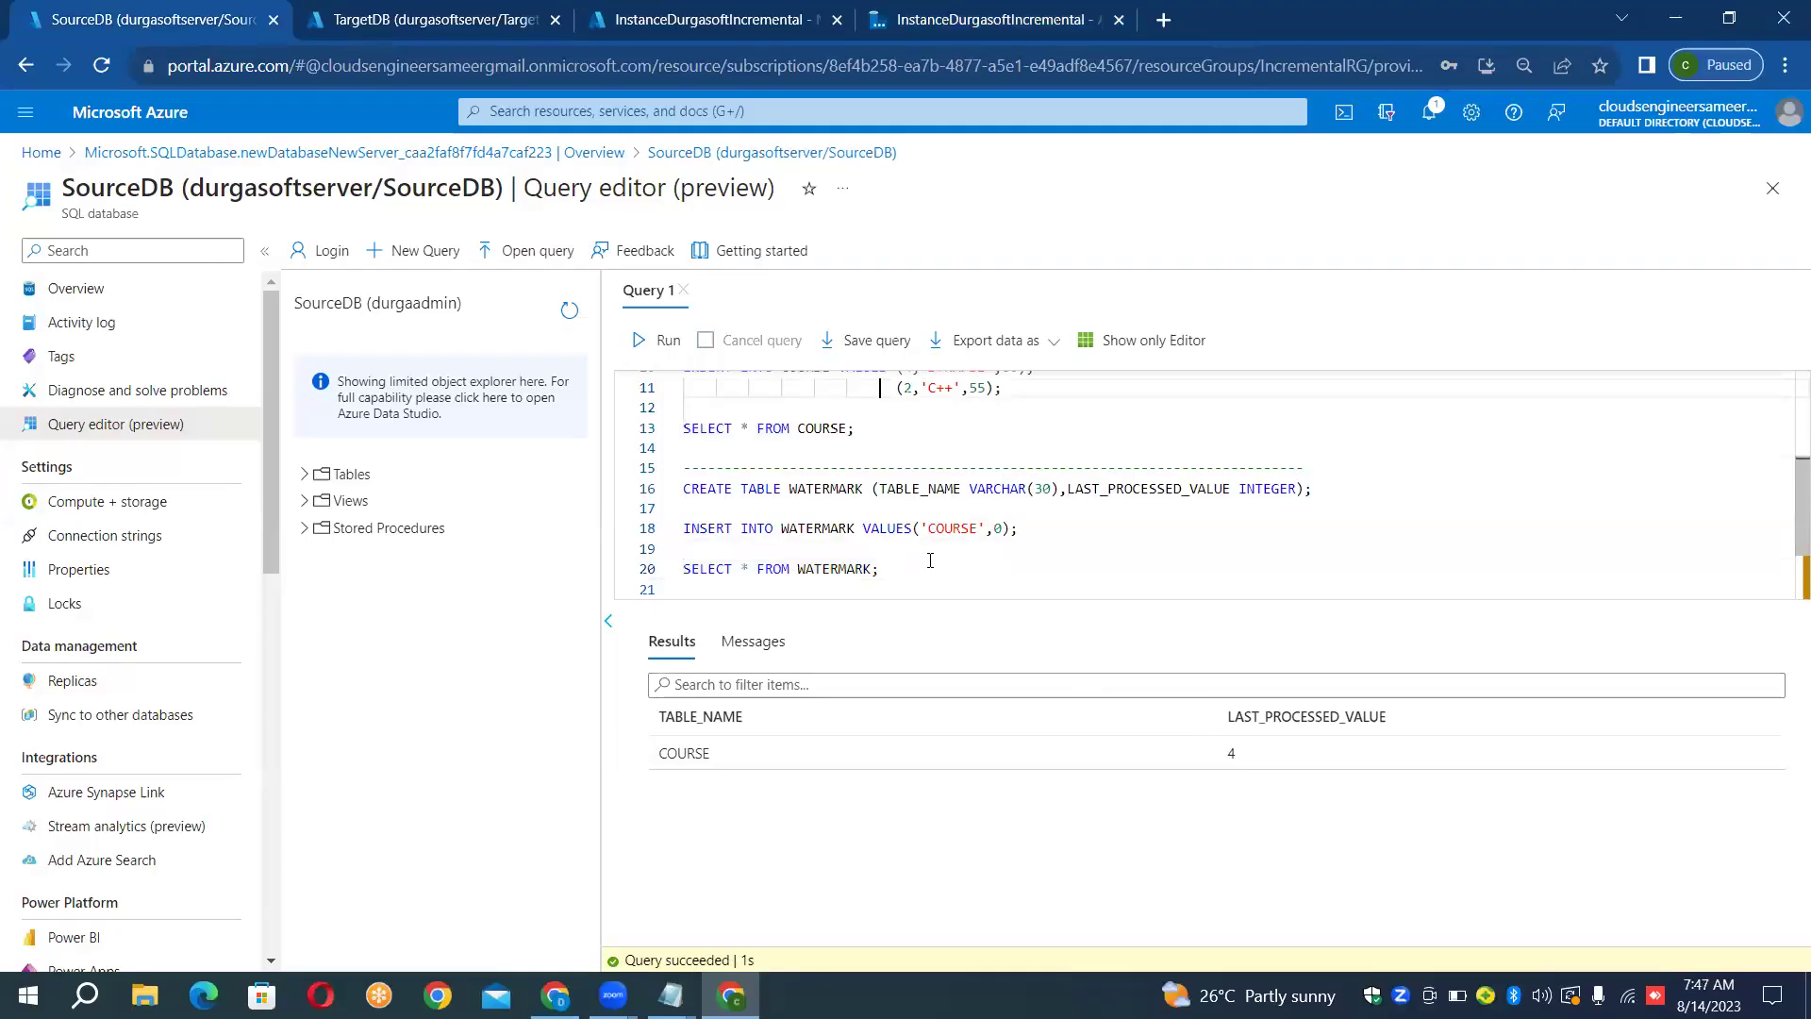
pyautogui.press('Up')
pyautogui.press('Down')
pyautogui.press('Down')
pyautogui.press('Down')
pyautogui.press('Right')
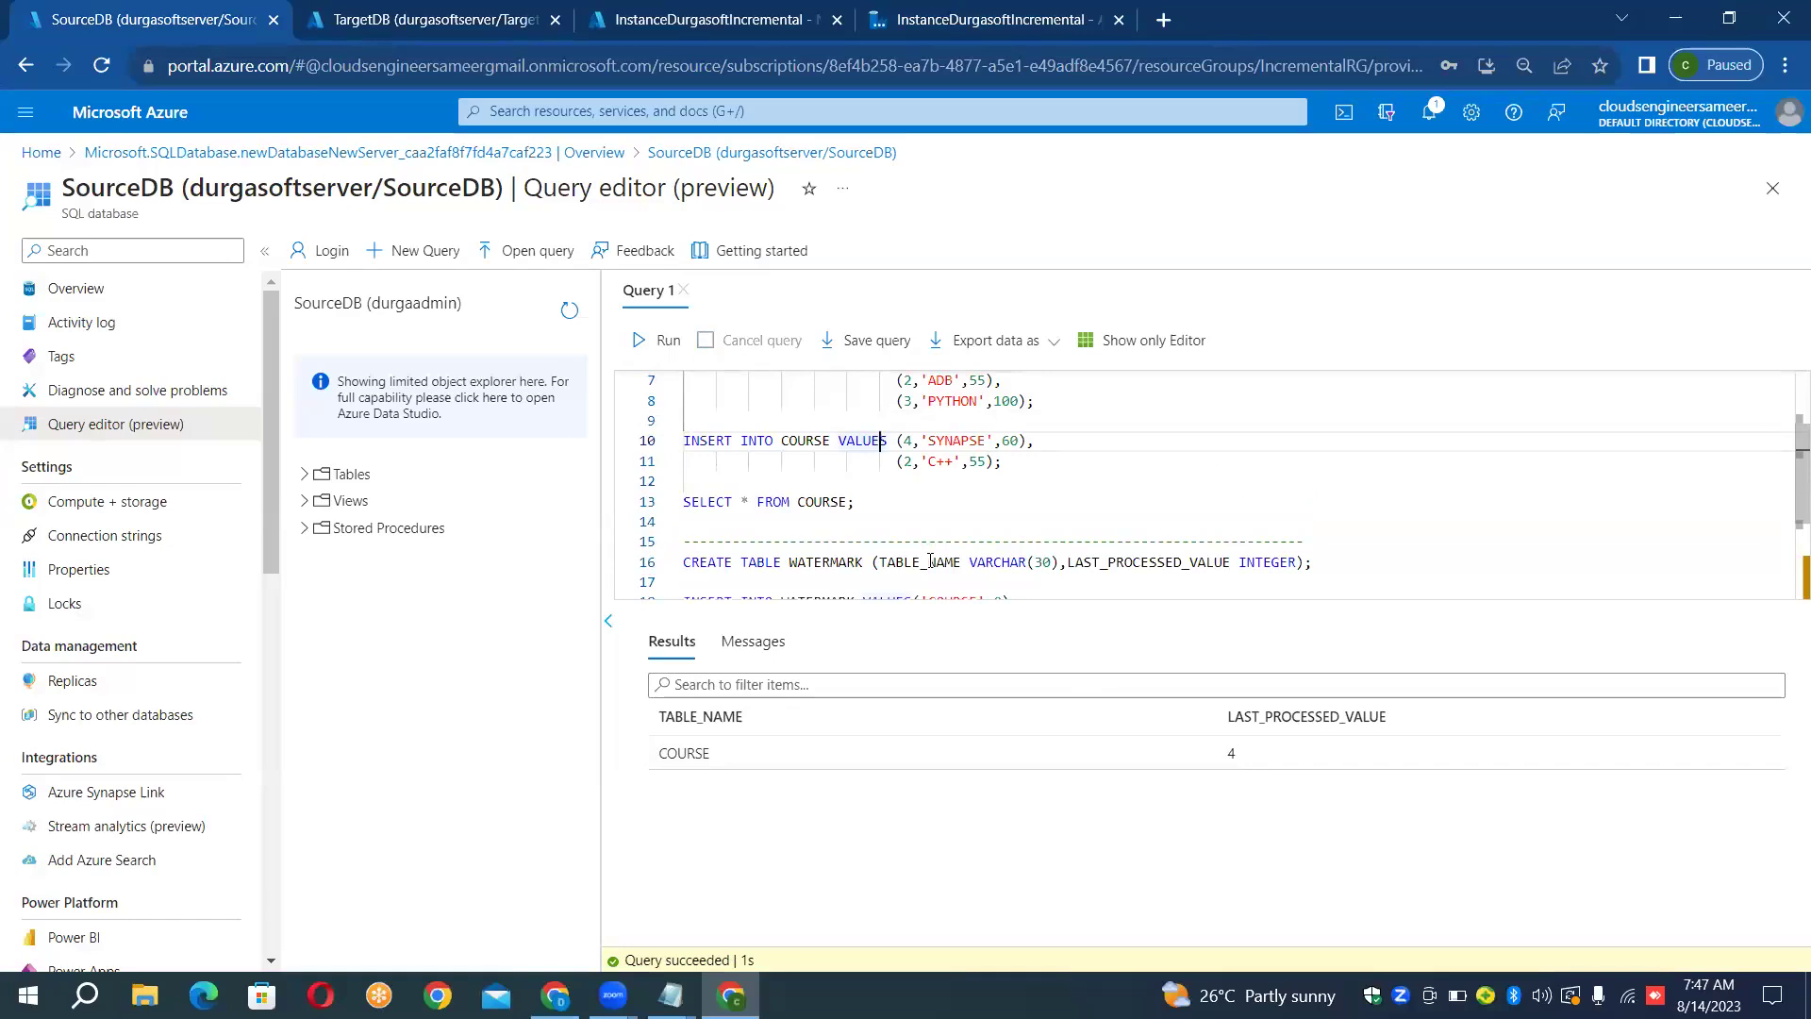
pyautogui.press('Down')
pyautogui.press('Right')
pyautogui.hotkey('shift', 'Right')
pyautogui.write('5')
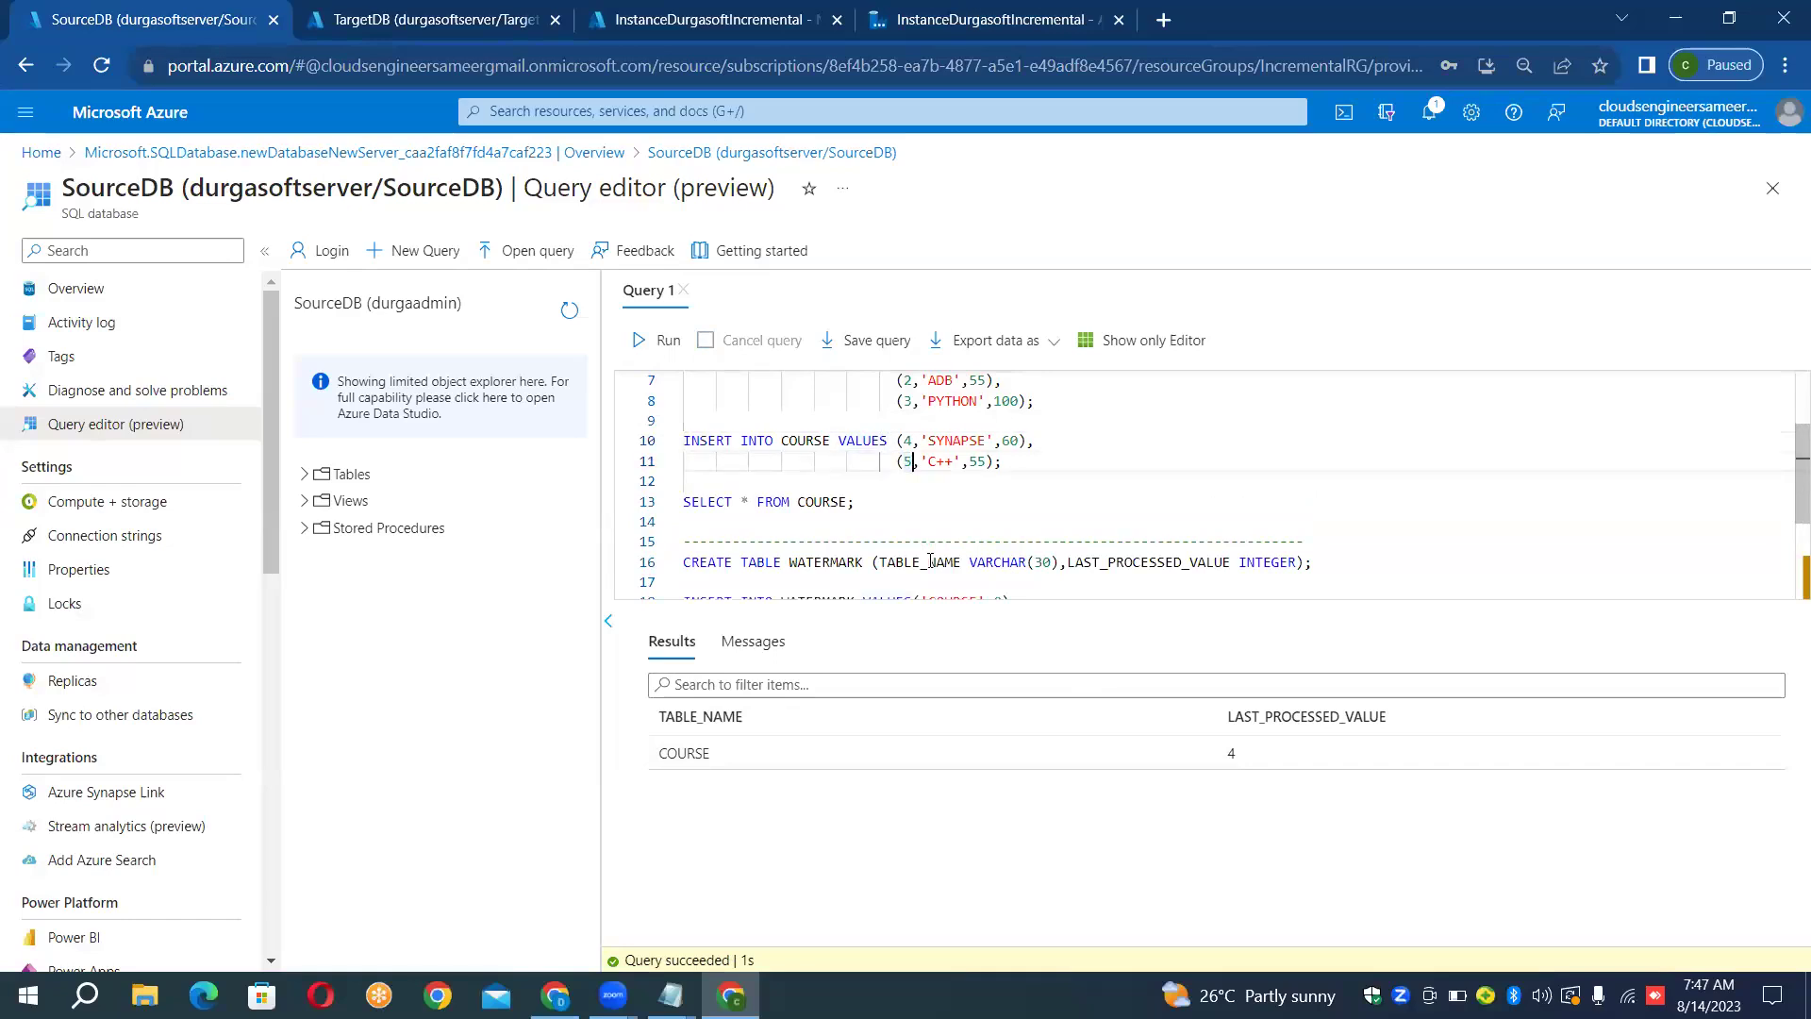
# Run only the corrected COURSE INSERT statement with rows 4 SYNAPSE and 5 C++
pyautogui.press('Right')
pyautogui.press('Right')
pyautogui.press('Right')
pyautogui.press('Right')
pyautogui.press('Right')
pyautogui.hotkey('shift', 'Up')
pyautogui.hotkey('shift', 'Up')
pyautogui.hotkey('shift', 'Up')
pyautogui.hotkey('shift', 'Right')
pyautogui.hotkey('shift', 'Right')
pyautogui.hotkey('shift', 'Right')
pyautogui.hotkey('shift', 'Right')
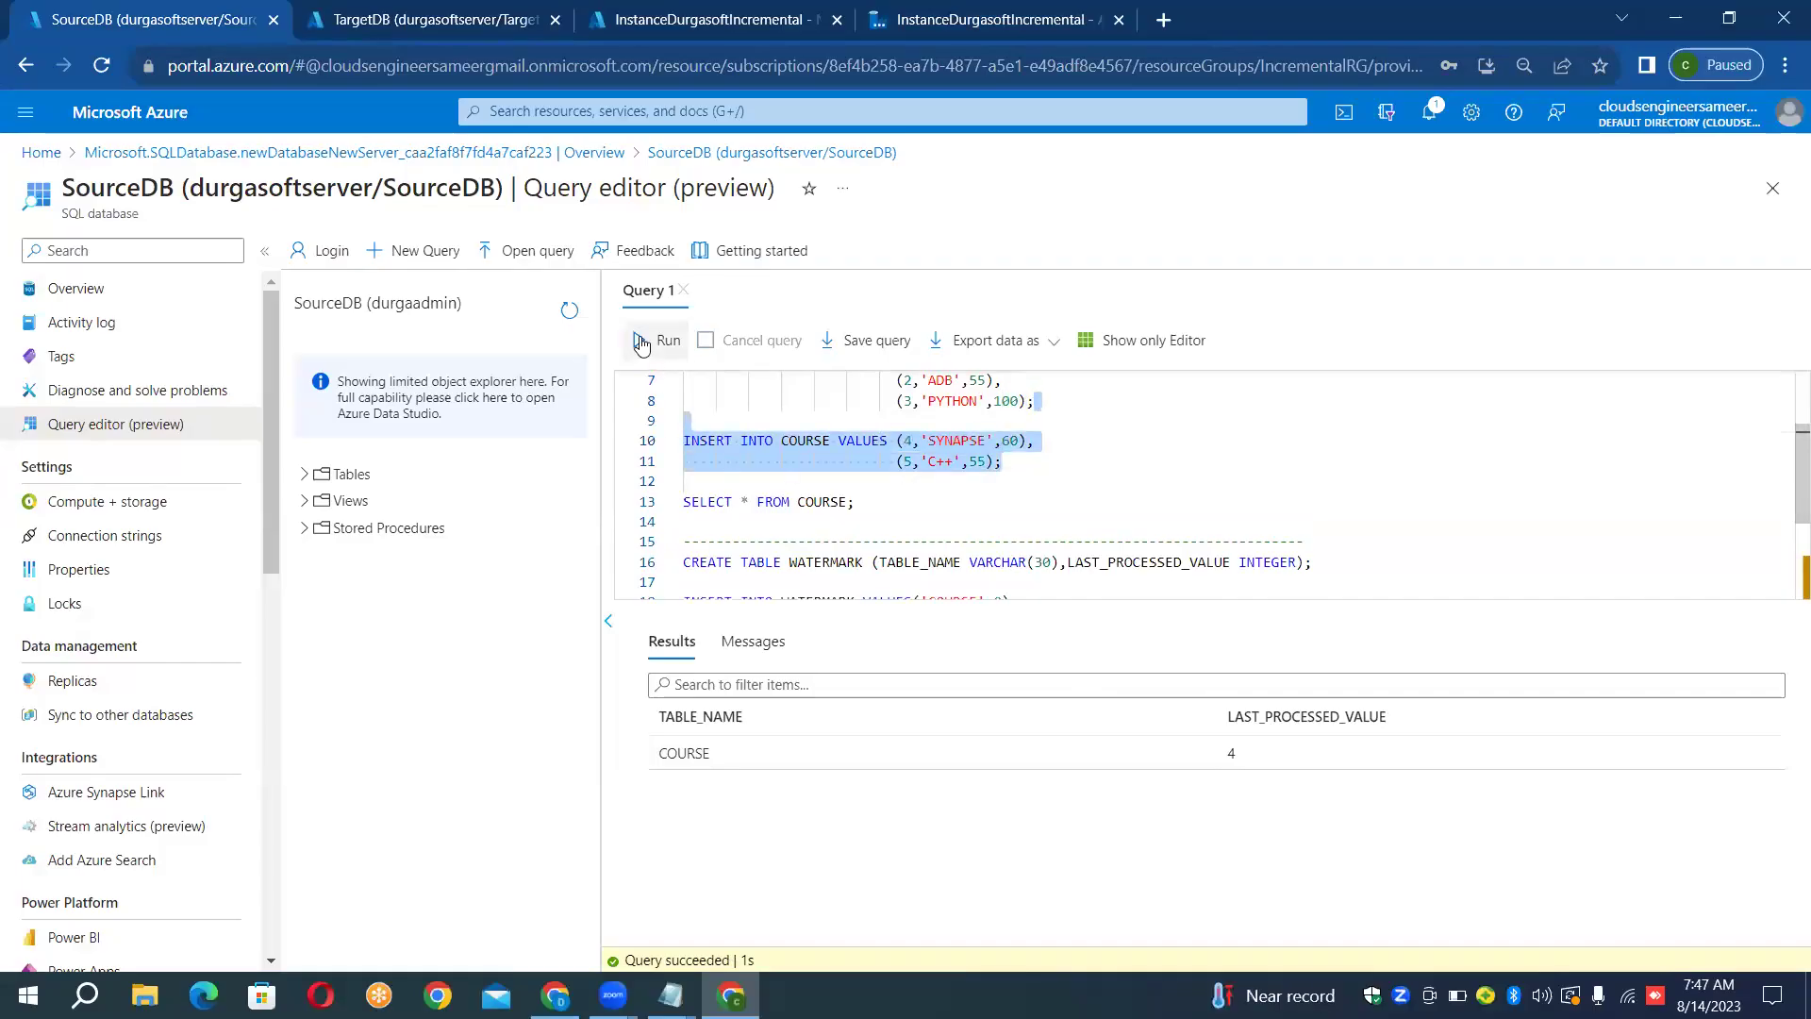
pyautogui.click(672, 334)
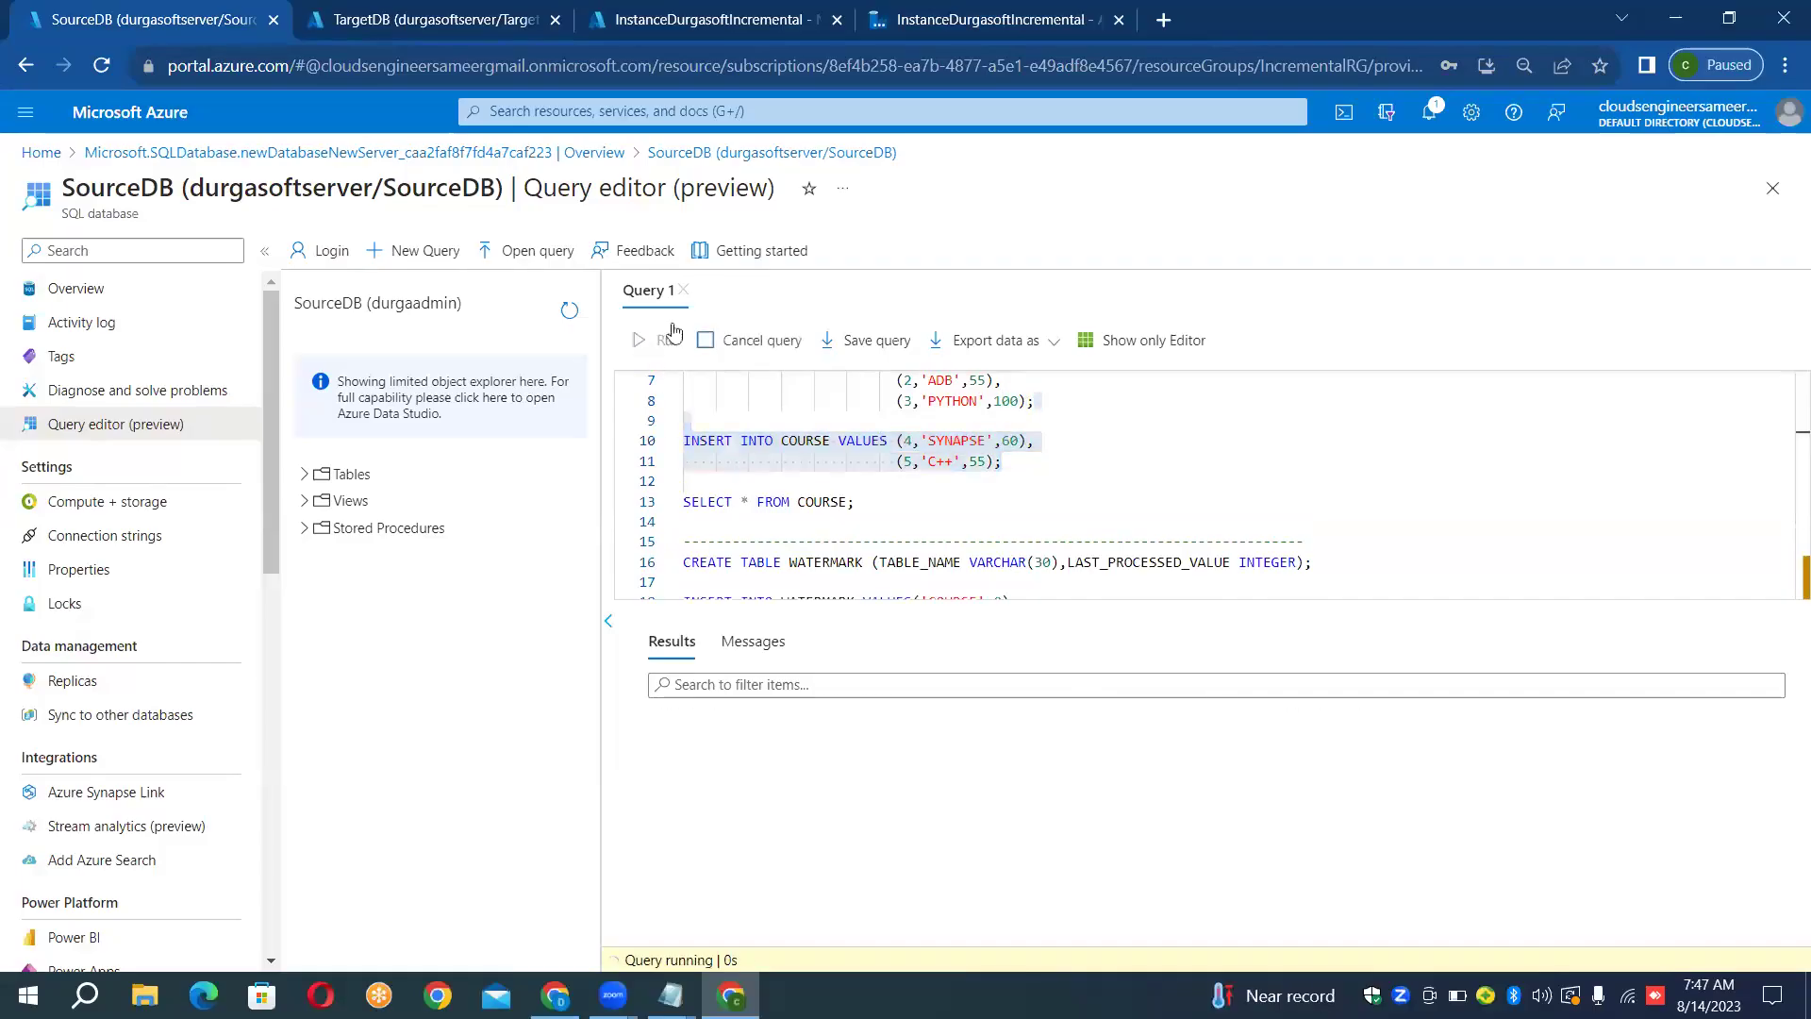
# Run only SELECT * FROM WATERMARK; in SourceDB to check the last processed value before rerunning the pipeline
pyautogui.click(1108, 460)
pyautogui.click(937, 496)
pyautogui.press('Down')
pyautogui.press('Down')
pyautogui.press('Down')
pyautogui.press('Down')
pyautogui.press('Down')
pyautogui.press('Down')
pyautogui.press('Down')
pyautogui.press('Down')
pyautogui.press('Down')
pyautogui.press('Up')
pyautogui.press('Up')
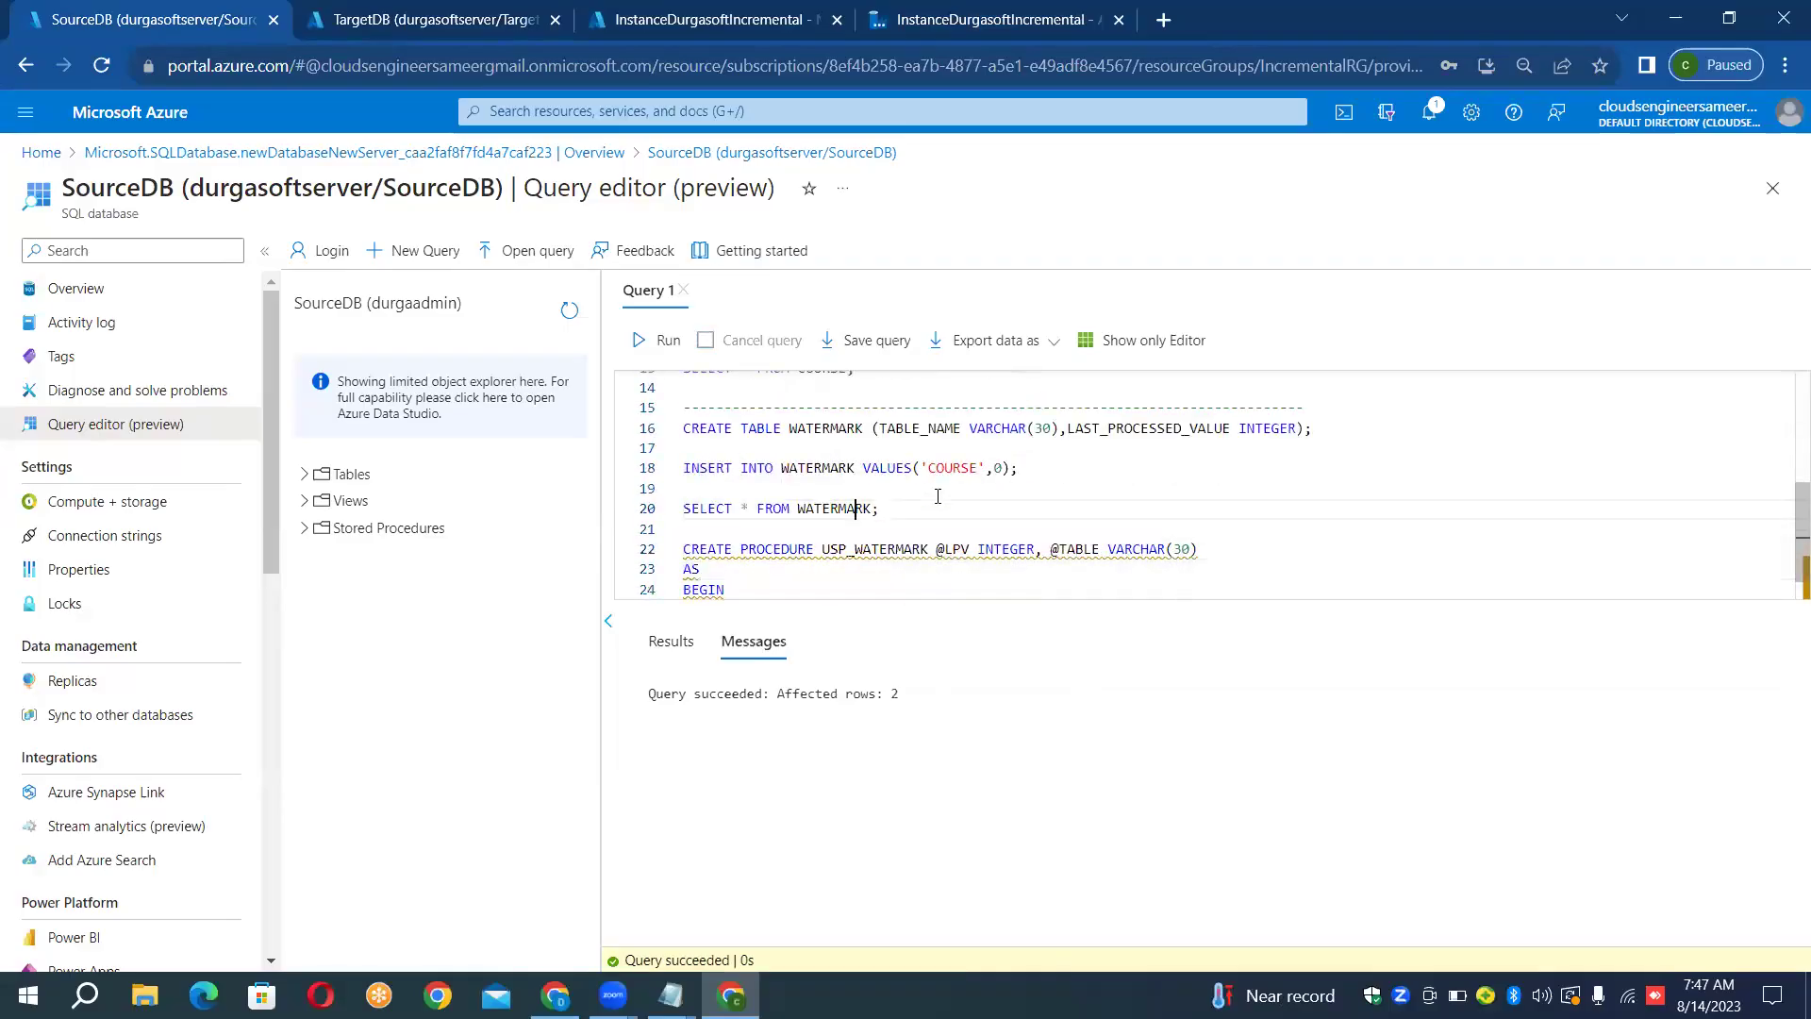
pyautogui.press('End')
pyautogui.hotkey('shift', 'Home')
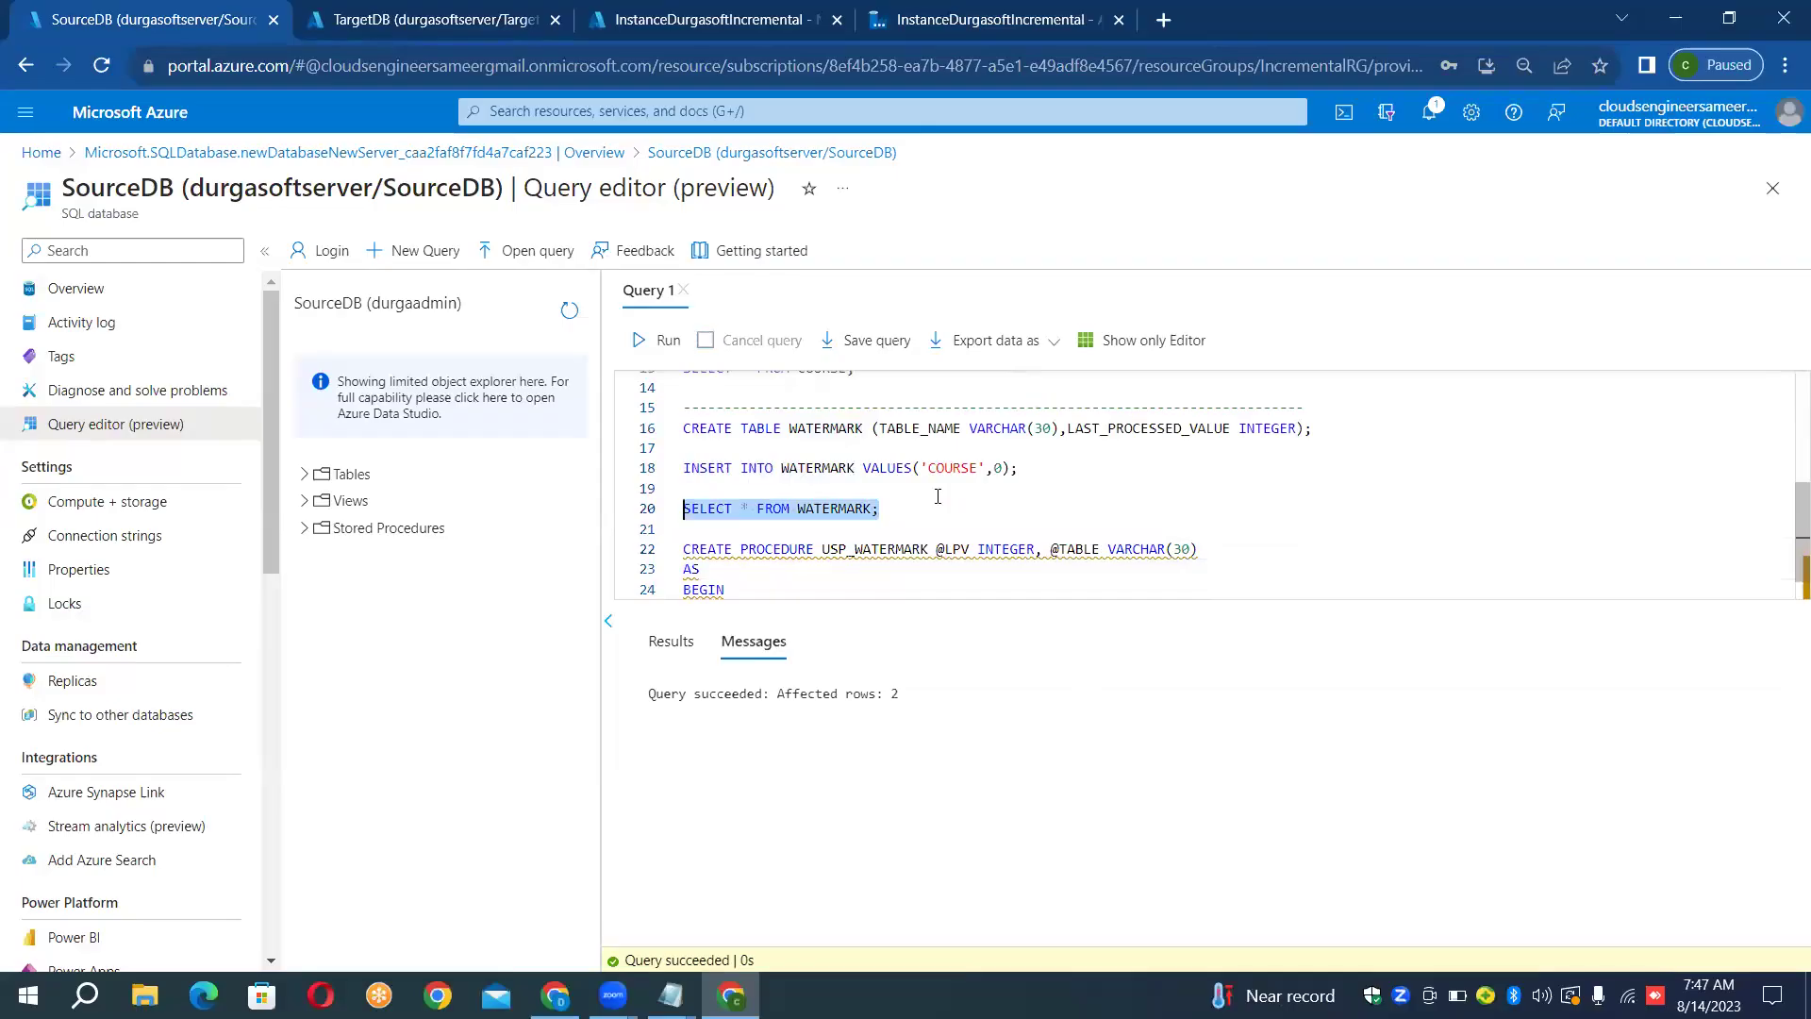
pyautogui.click(658, 340)
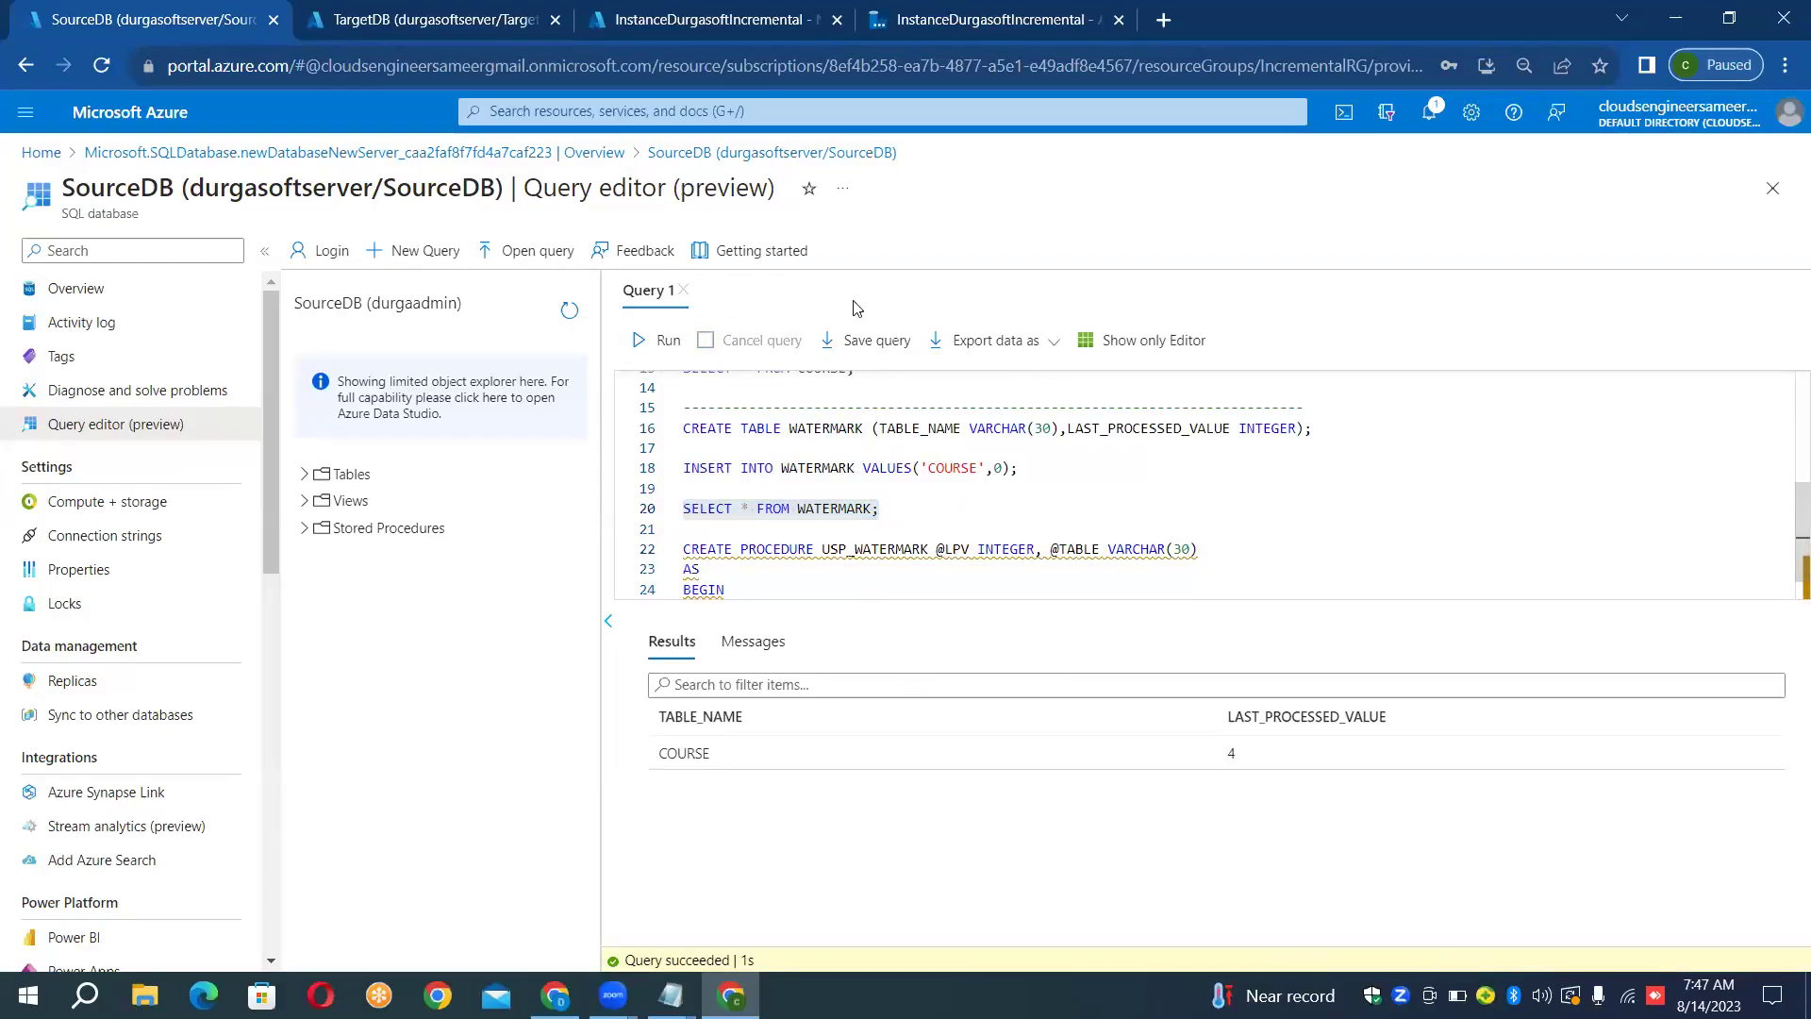
# Debug the PL_INCREMENTAL_LOADING pipeline in Data Factory, and rerun the WATERMARK query in SourceDB to check the new watermark
pyautogui.click(991, 18)
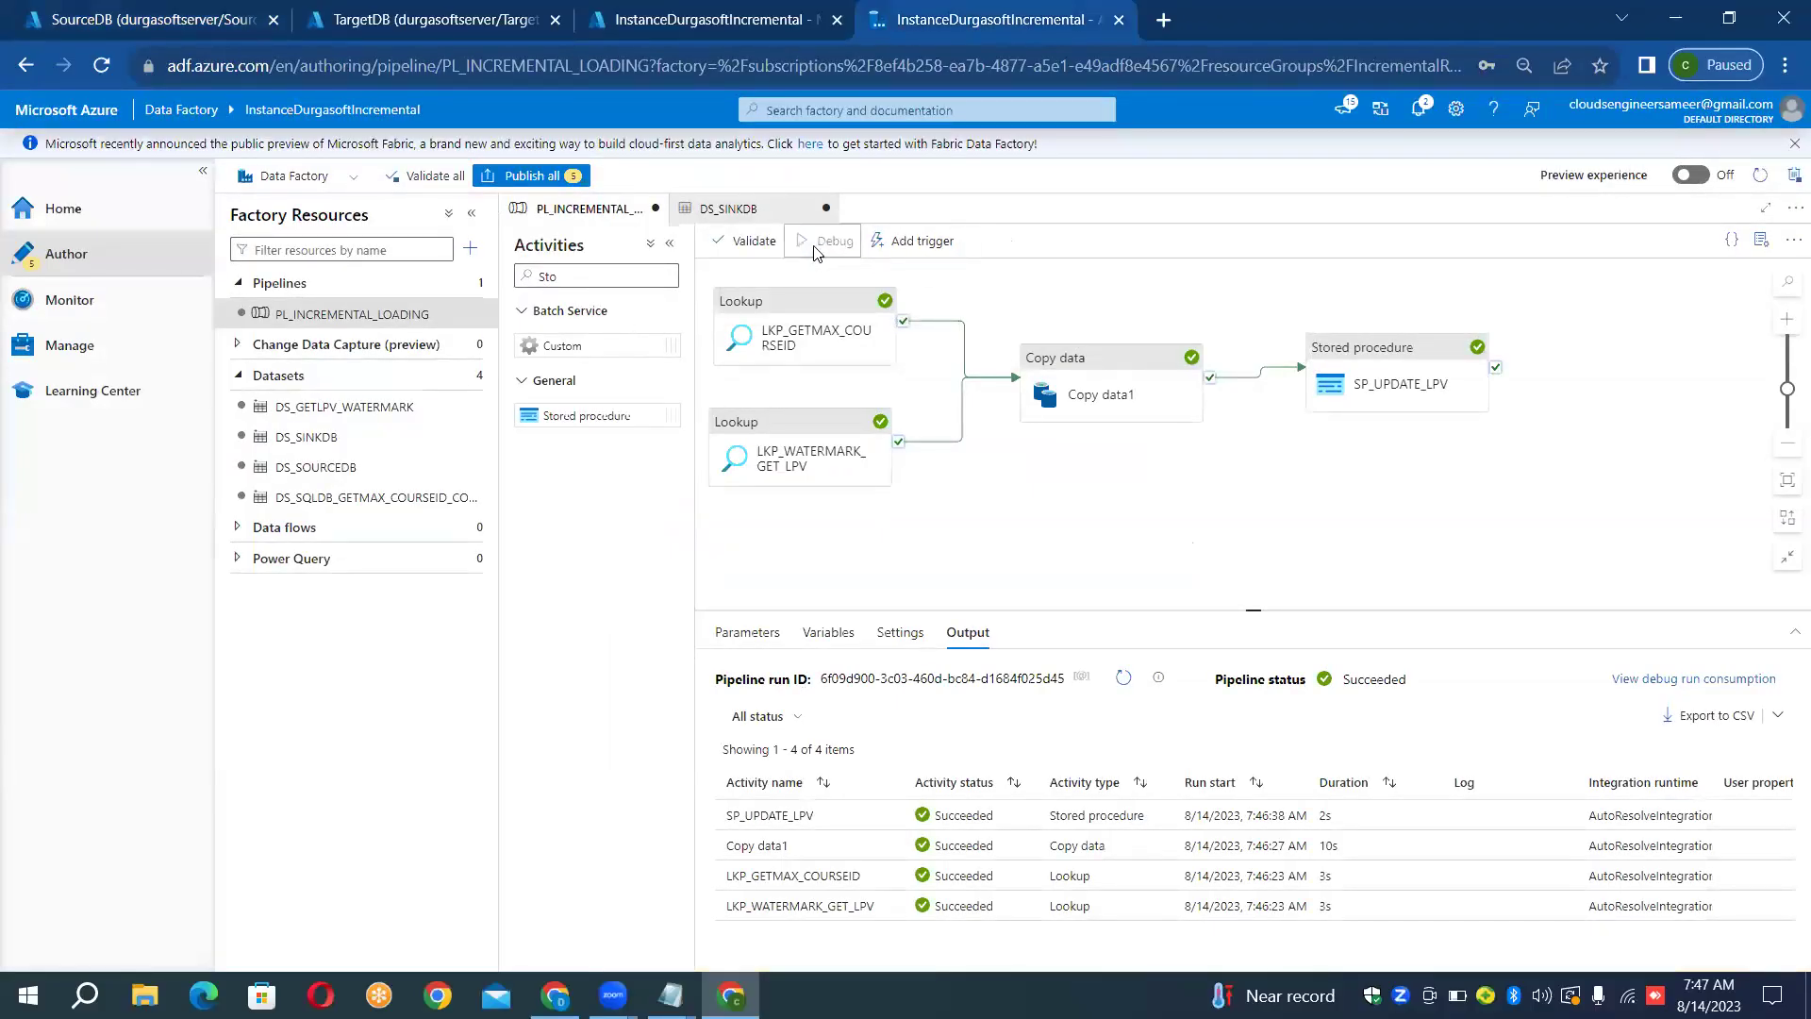
pyautogui.click(815, 251)
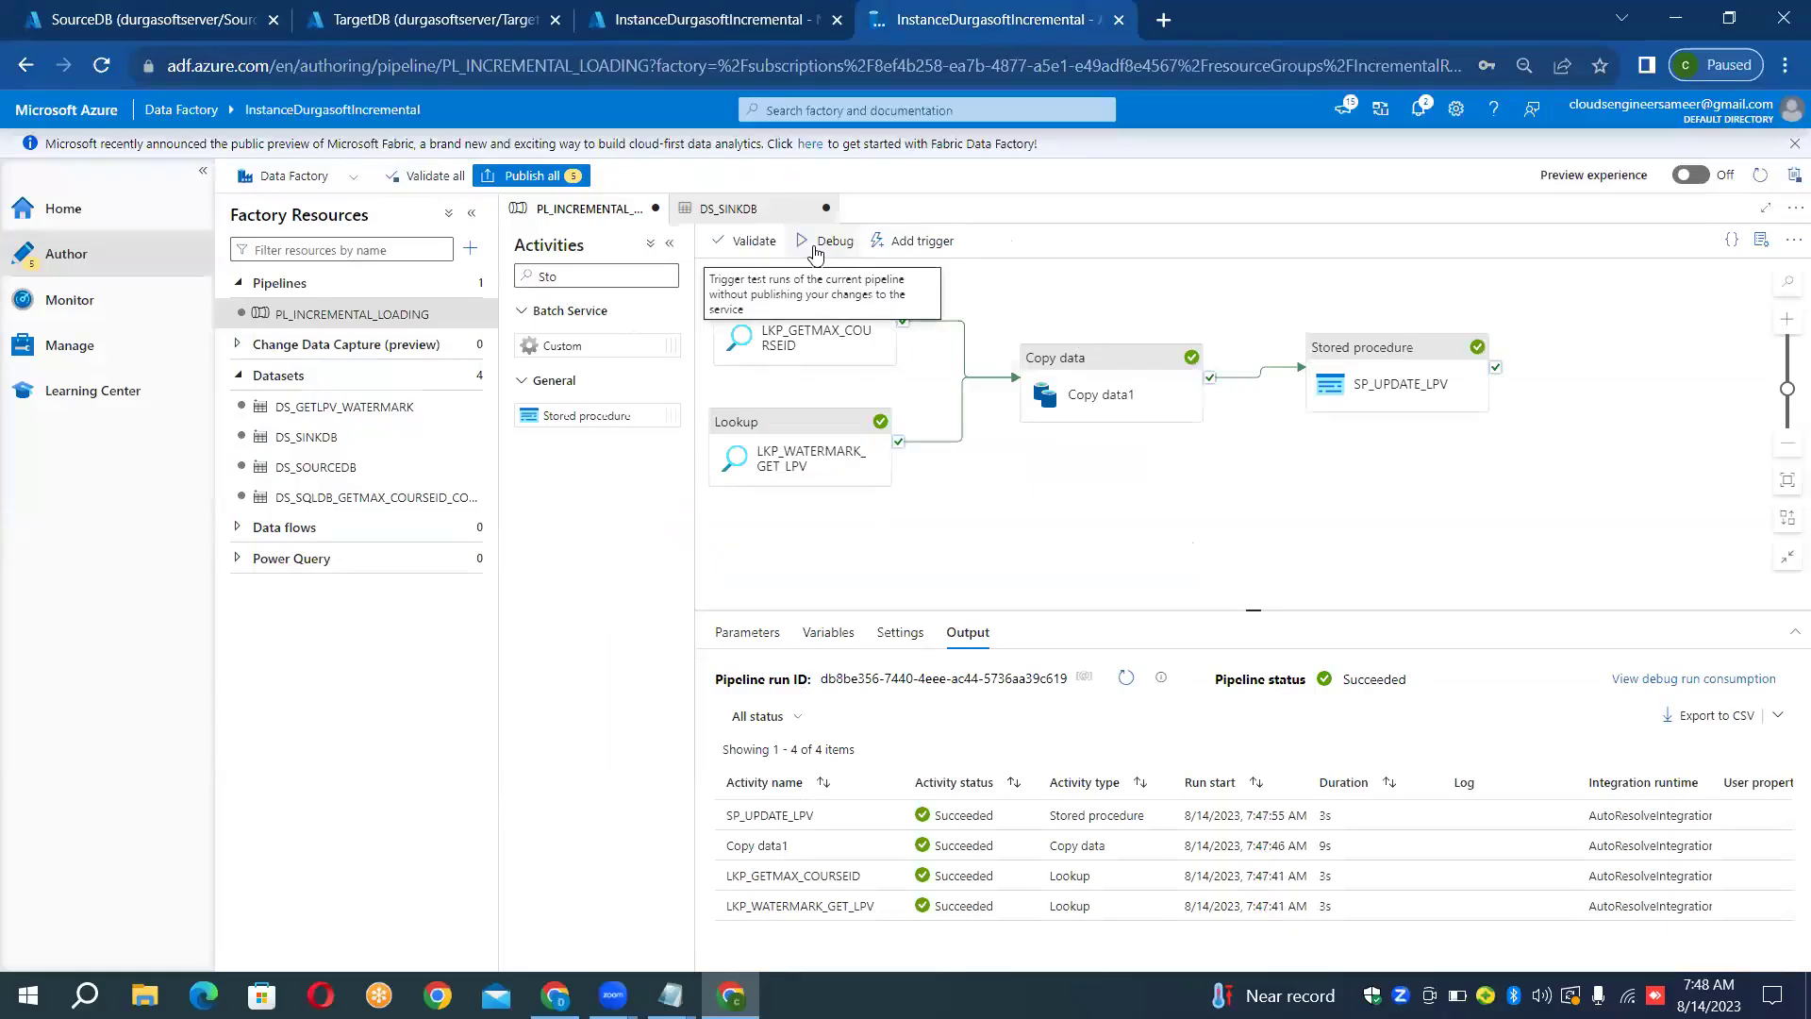
pyautogui.click(92, 14)
pyautogui.click(969, 516)
pyautogui.moveTo(970, 516); pyautogui.dragTo(683, 509)
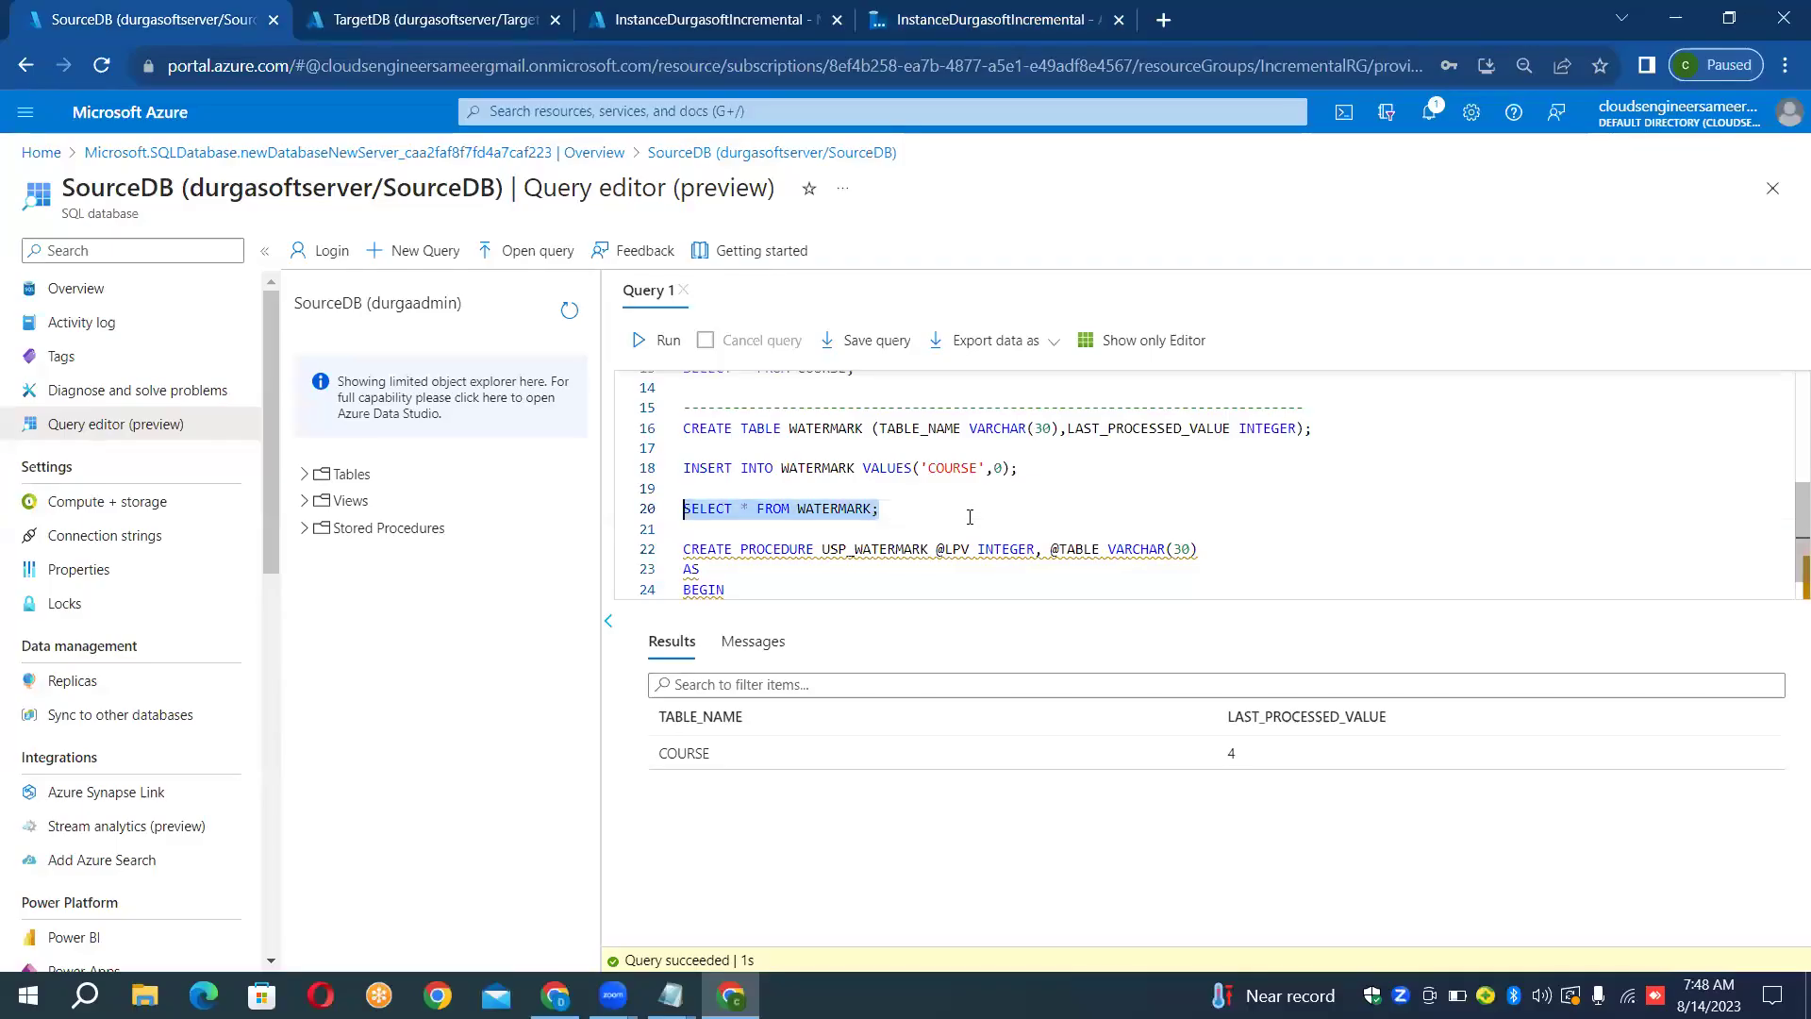
pyautogui.click(637, 341)
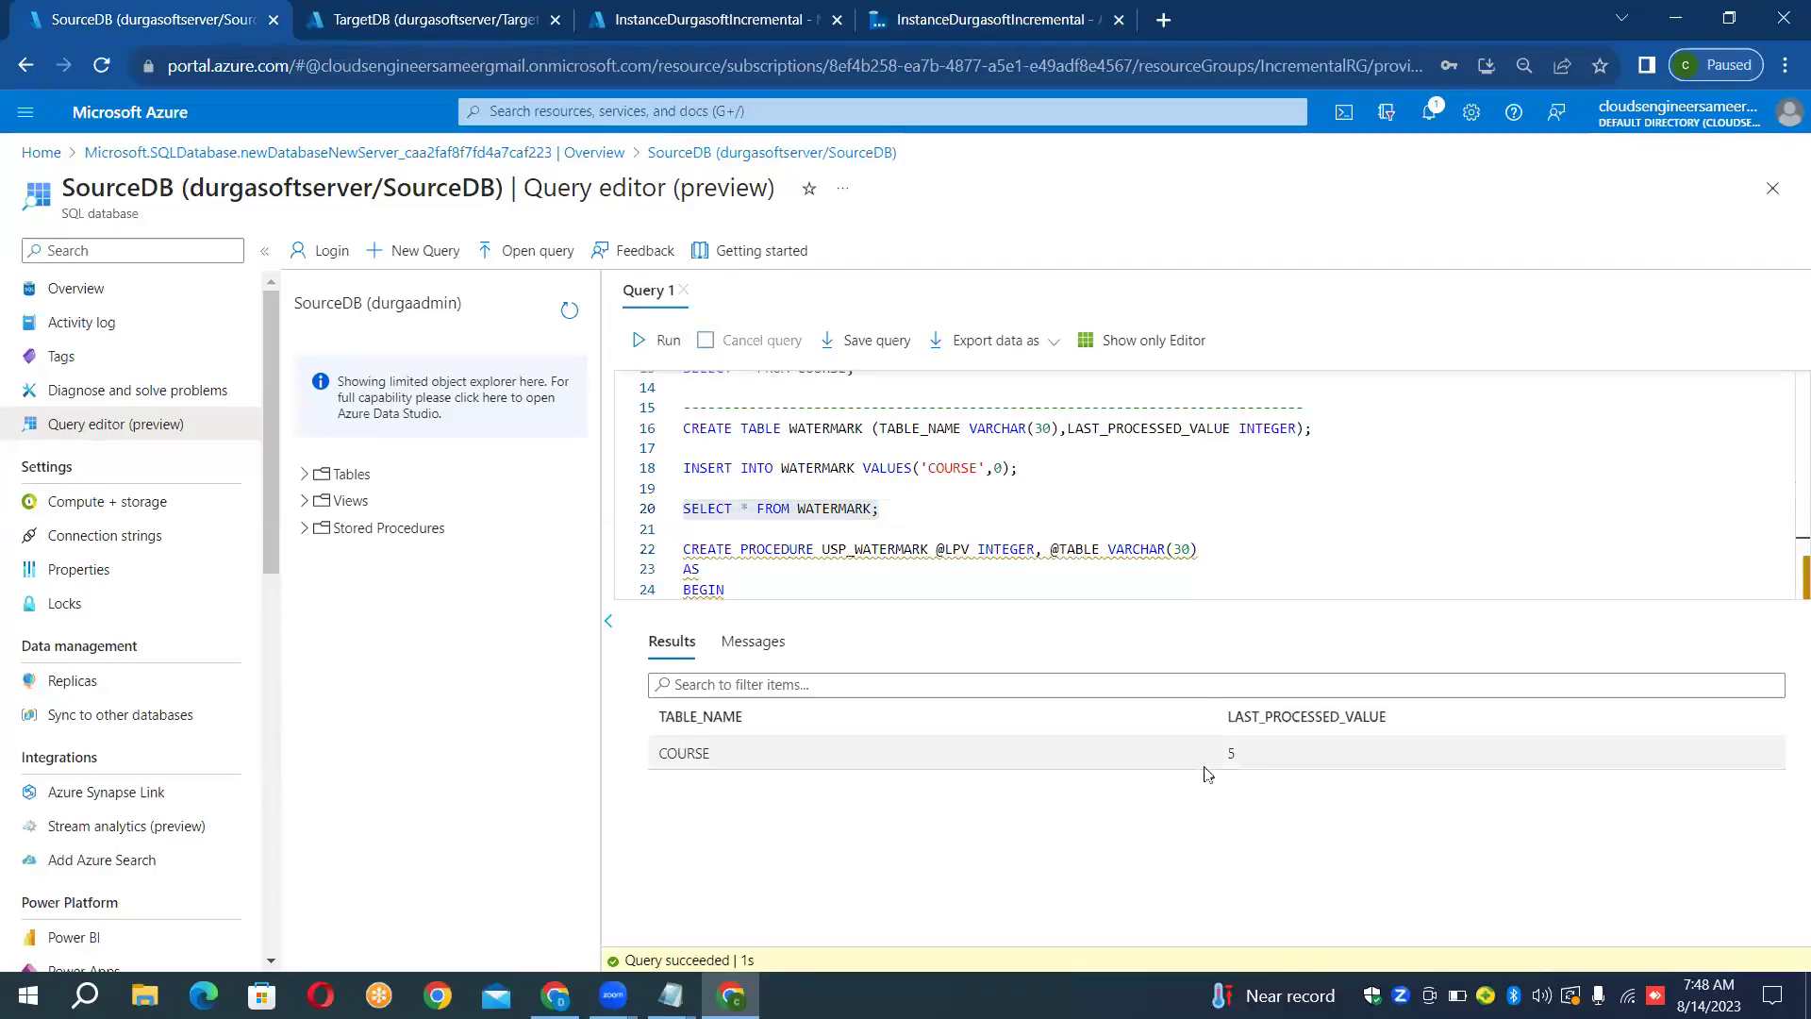
# Run SELECT * FROM [dbo].[TARGETTable]; in TargetDB and look through all returned rows to verify the incremental load
pyautogui.click(496, 21)
pyautogui.click(979, 383)
pyautogui.hotkey('shift', 'Home')
pyautogui.hotkey('shift', 'Right')
pyautogui.hotkey('shift', 'Left')
pyautogui.click(656, 341)
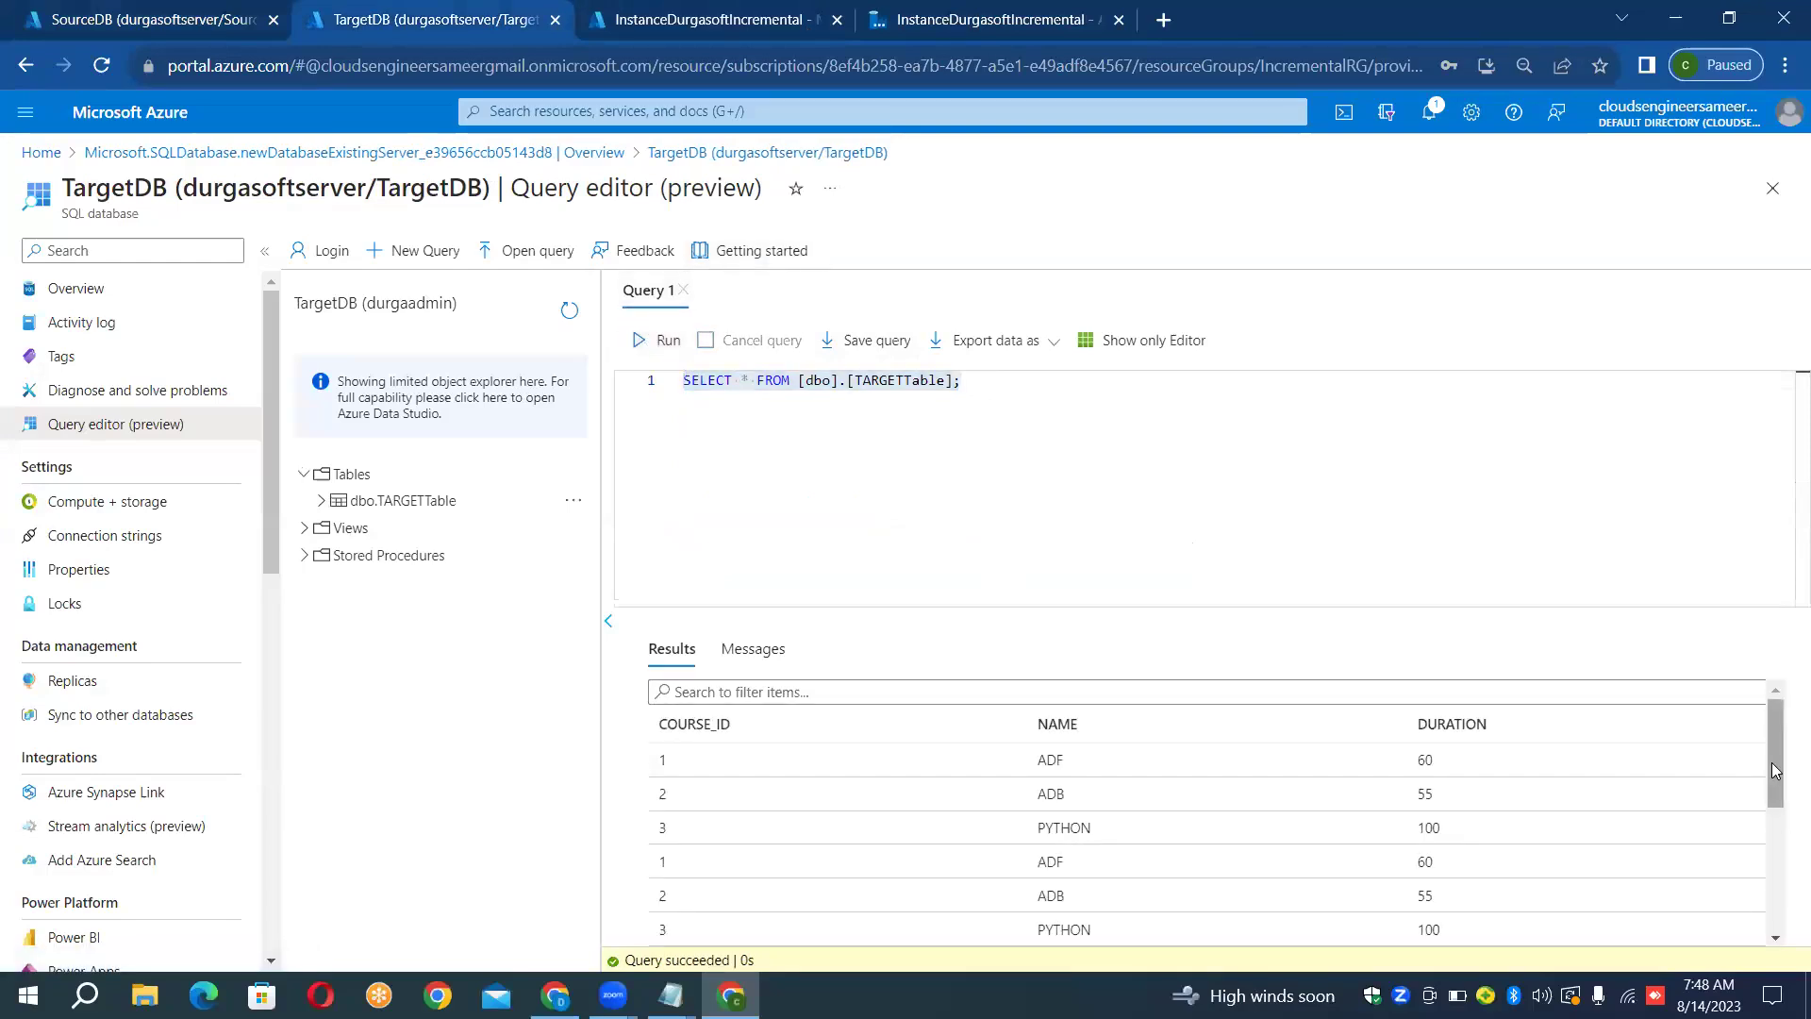
pyautogui.scroll(-2, 1780, 823)
pyautogui.moveTo(1780, 822); pyautogui.dragTo(1779, 719)
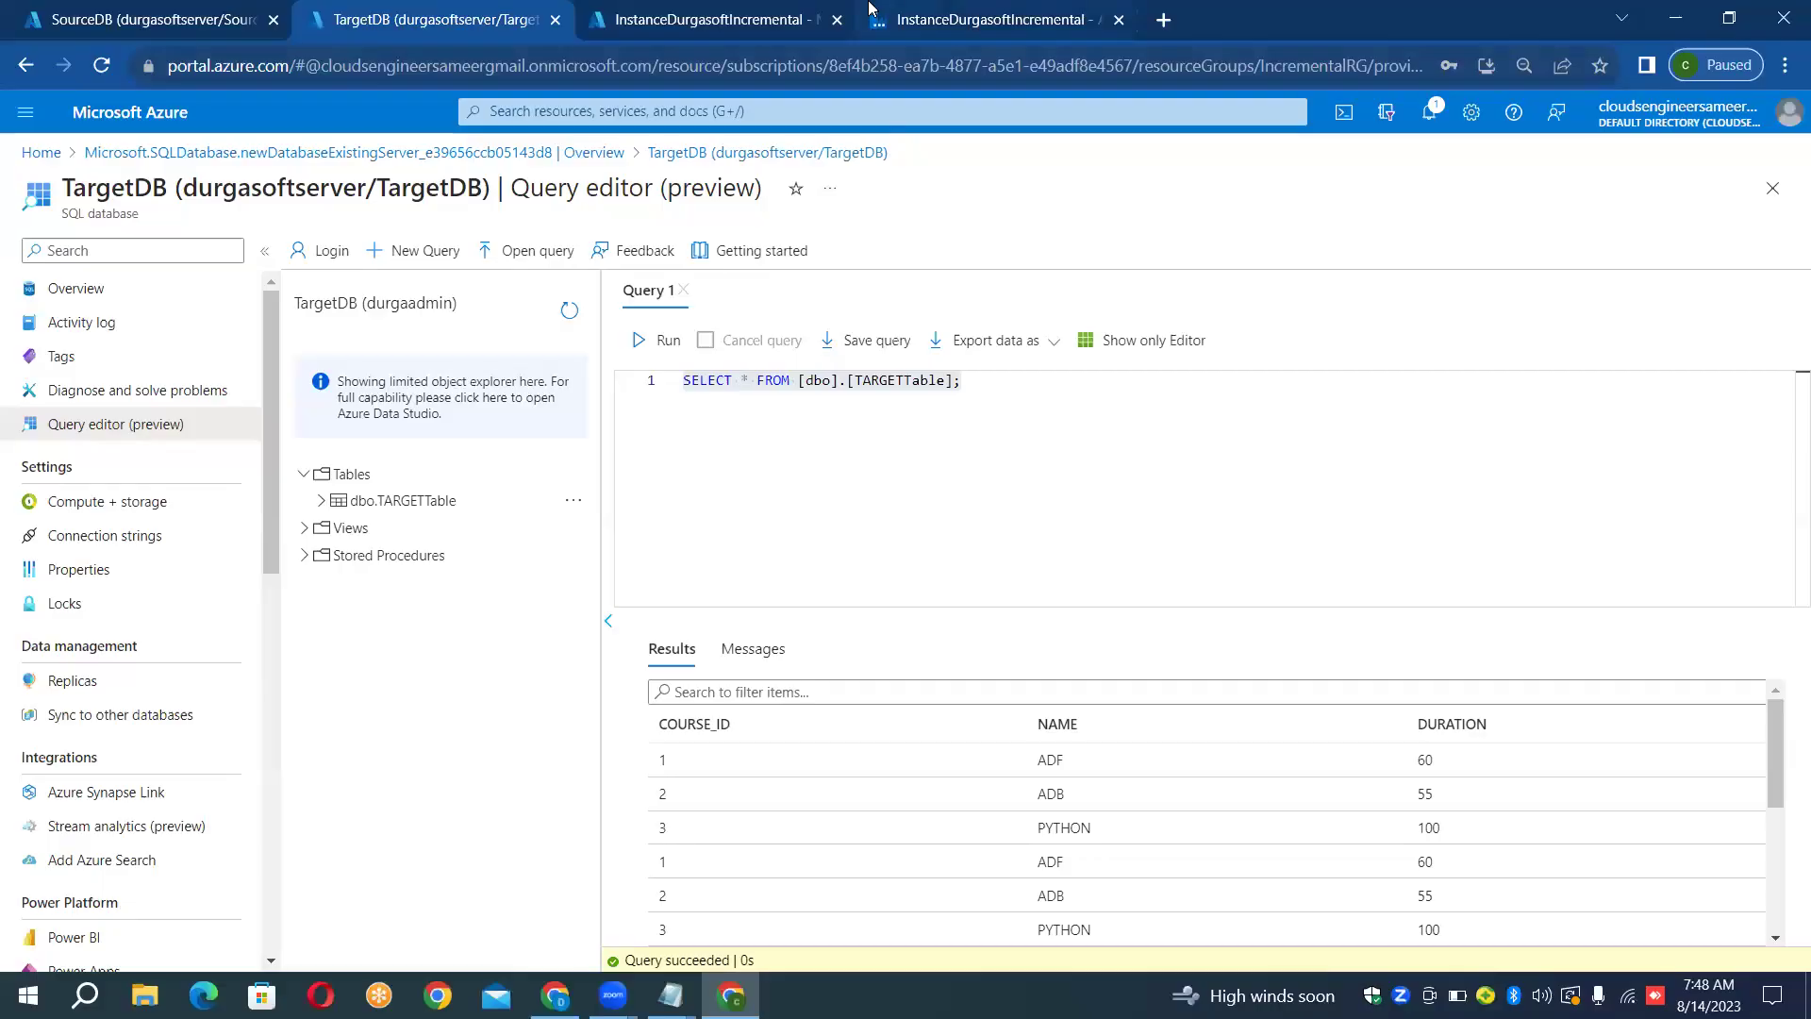
pyautogui.moveTo(872, 10); pyautogui.dragTo(911, 135)
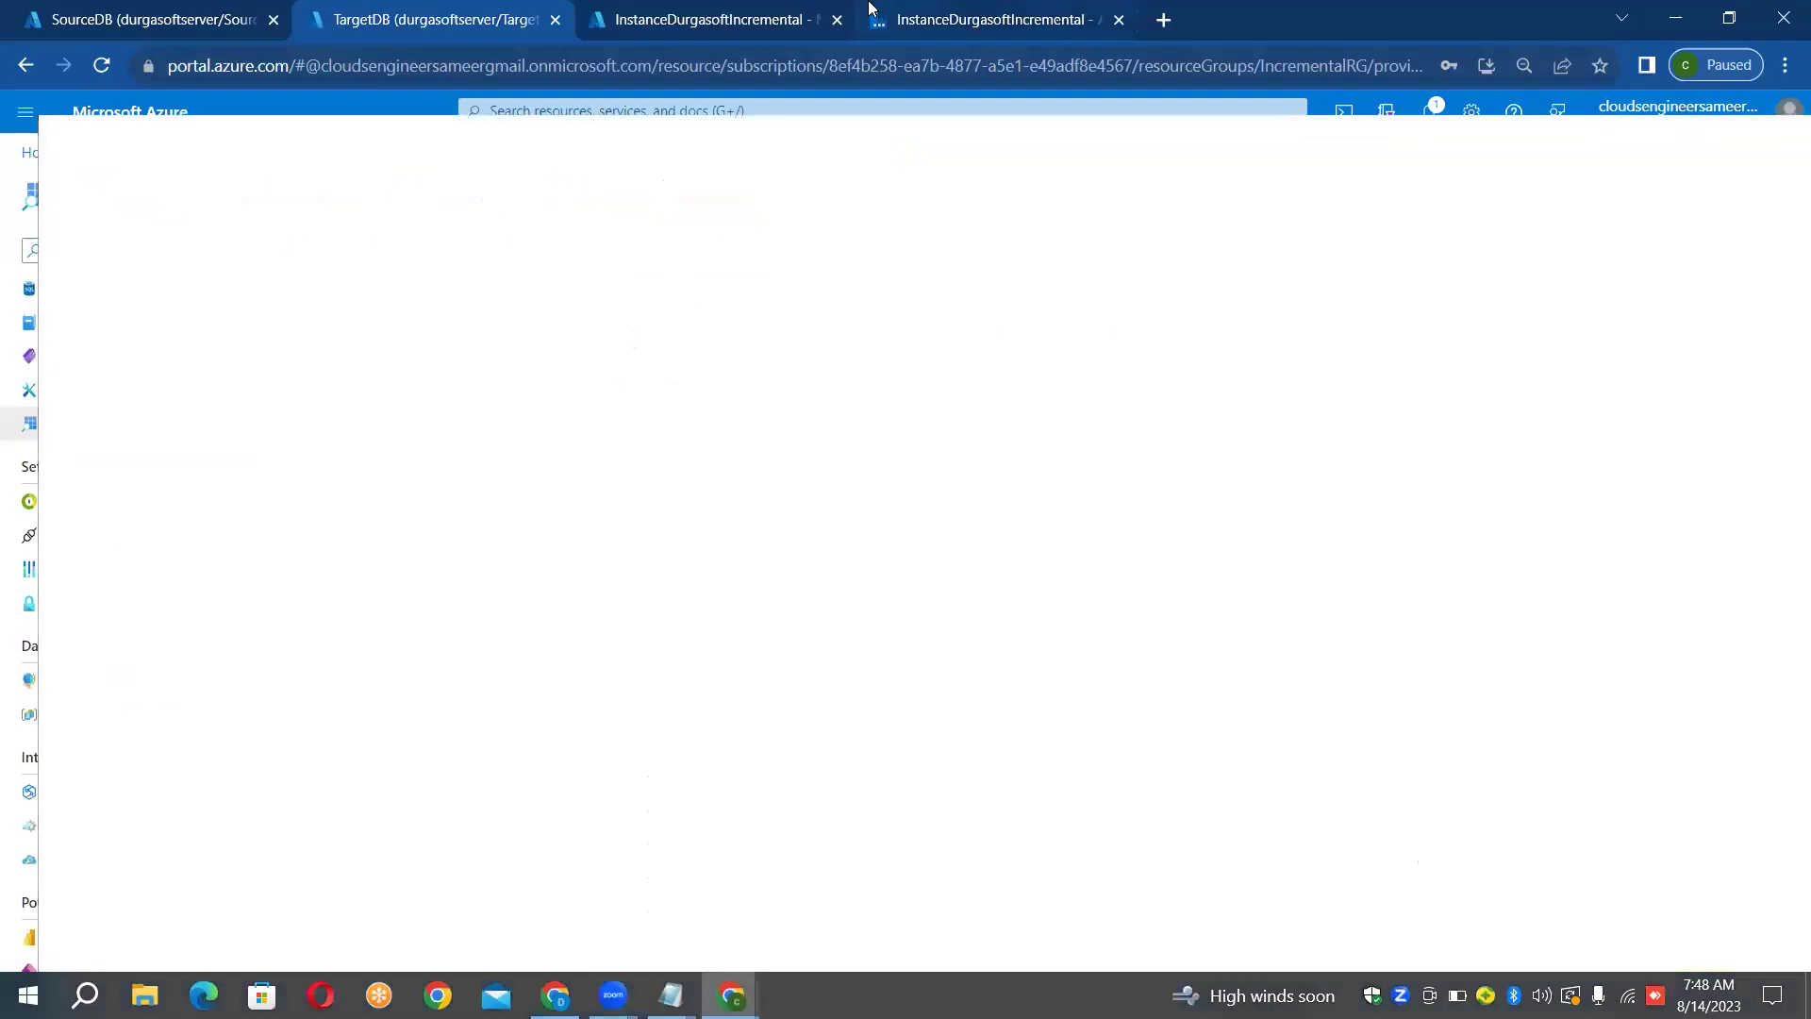